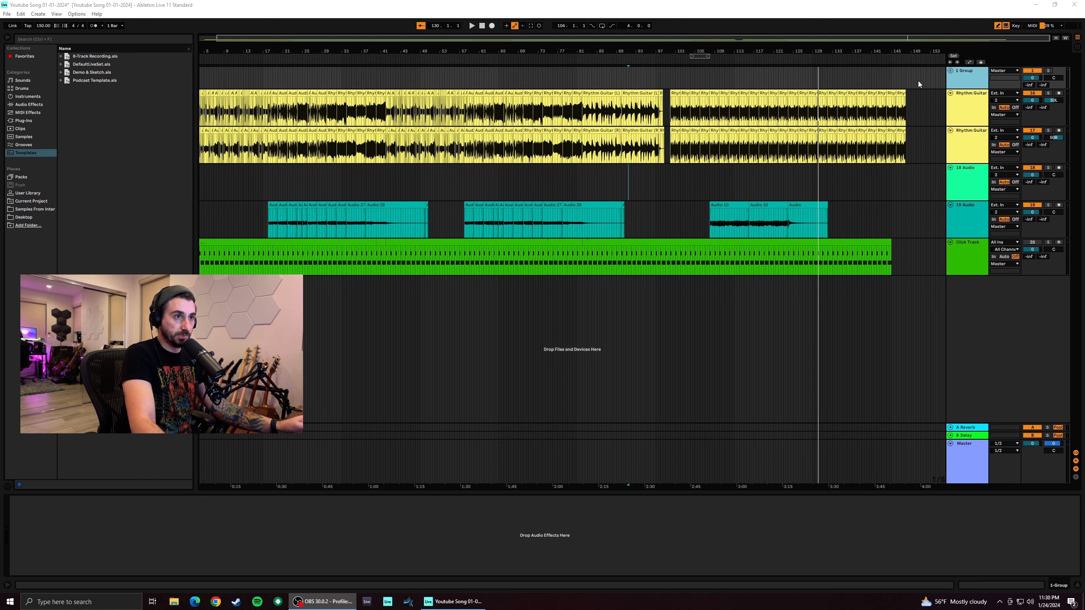
# Expand the drum group in the arrangement and select its Kick Sum track
pyautogui.click(950, 71)
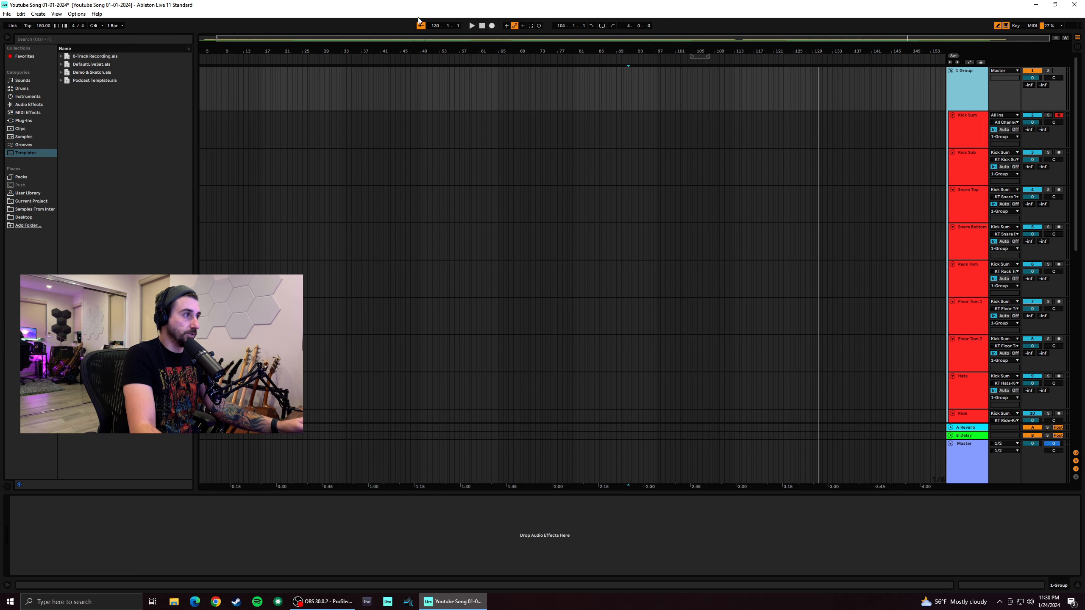
pyautogui.hotkey('ctrl', 'z')
pyautogui.moveTo(416, 40); pyautogui.dragTo(416, 30)
pyautogui.click(274, 133)
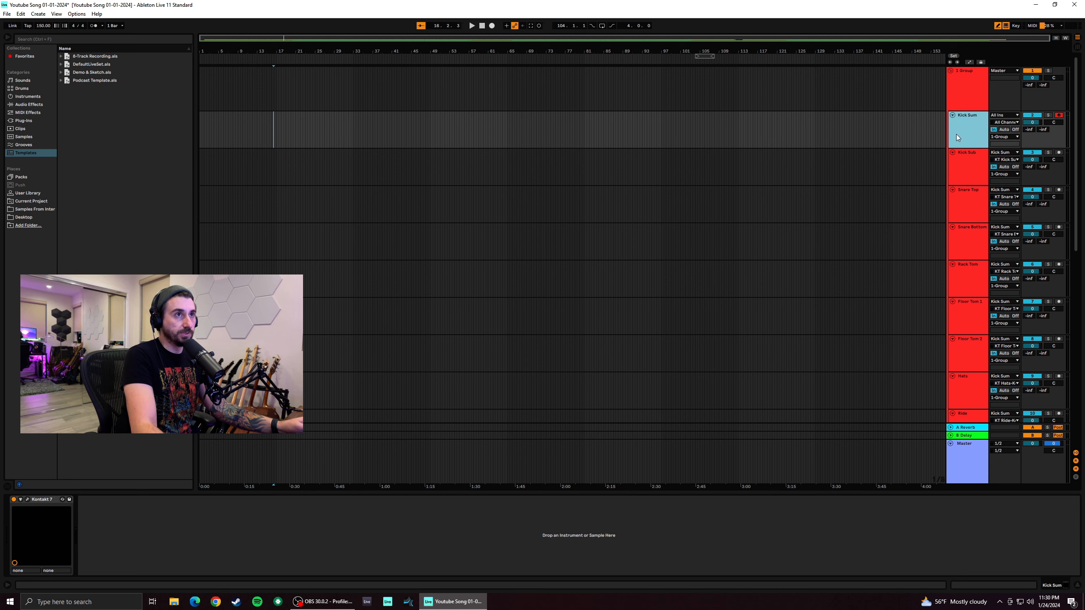
pyautogui.click(973, 90)
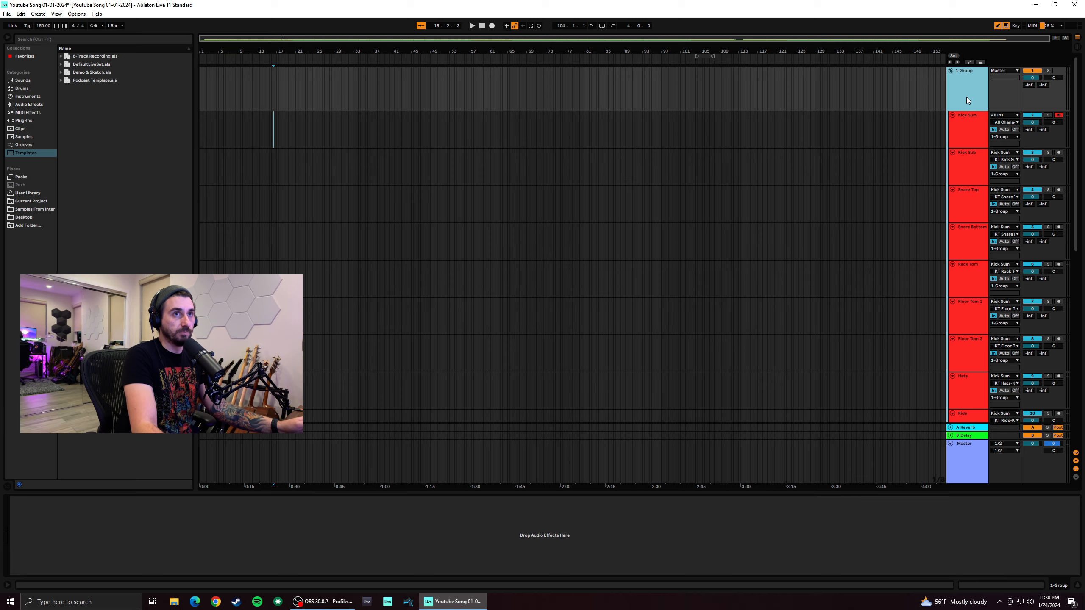
pyautogui.click(973, 125)
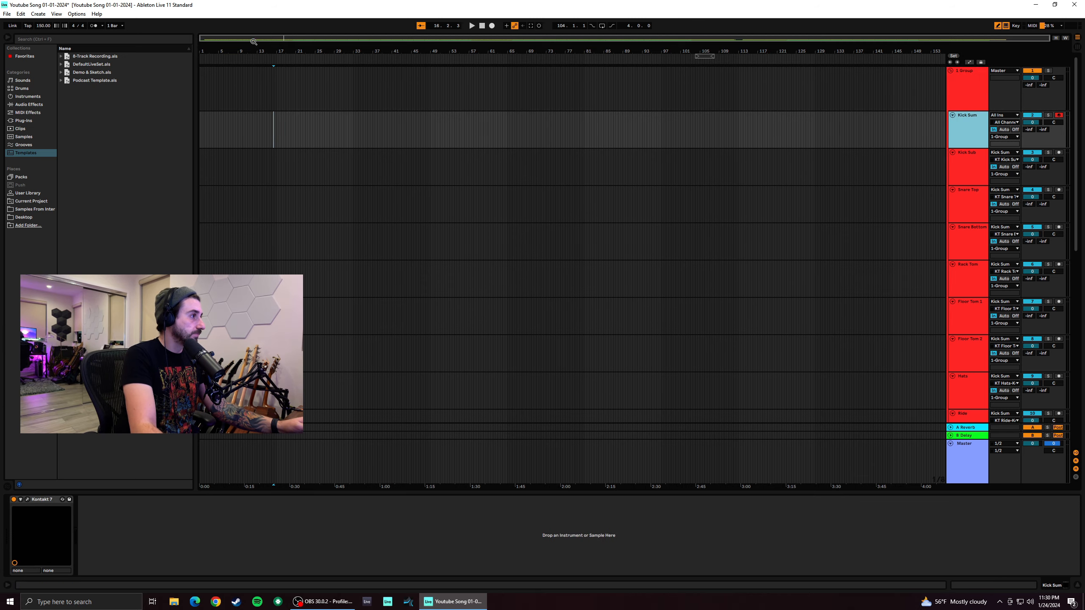
# Play the song from 1.1.1 and view the rhythm guitar and audio tracks below the drum group
pyautogui.moveTo(253, 42); pyautogui.dragTo(202, 123)
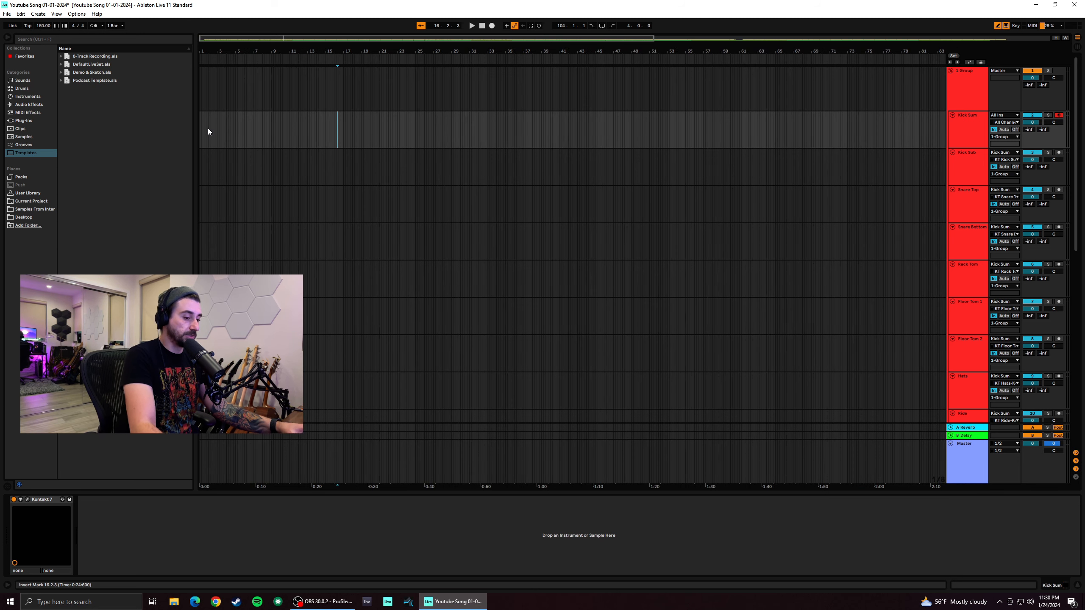
pyautogui.click(200, 130)
pyautogui.press('space')
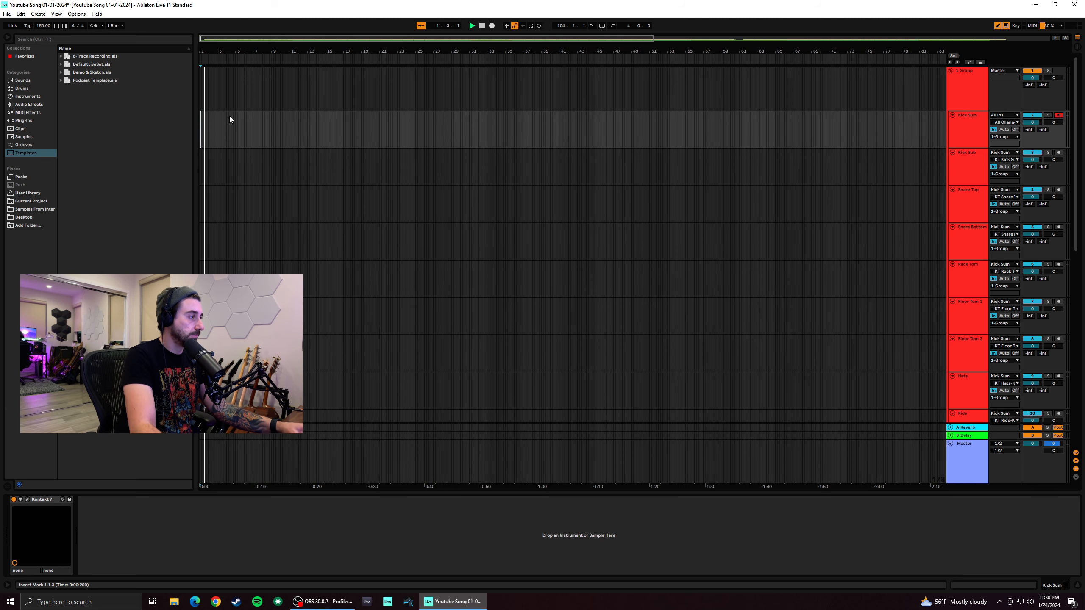
pyautogui.scroll(-10, 234, 141)
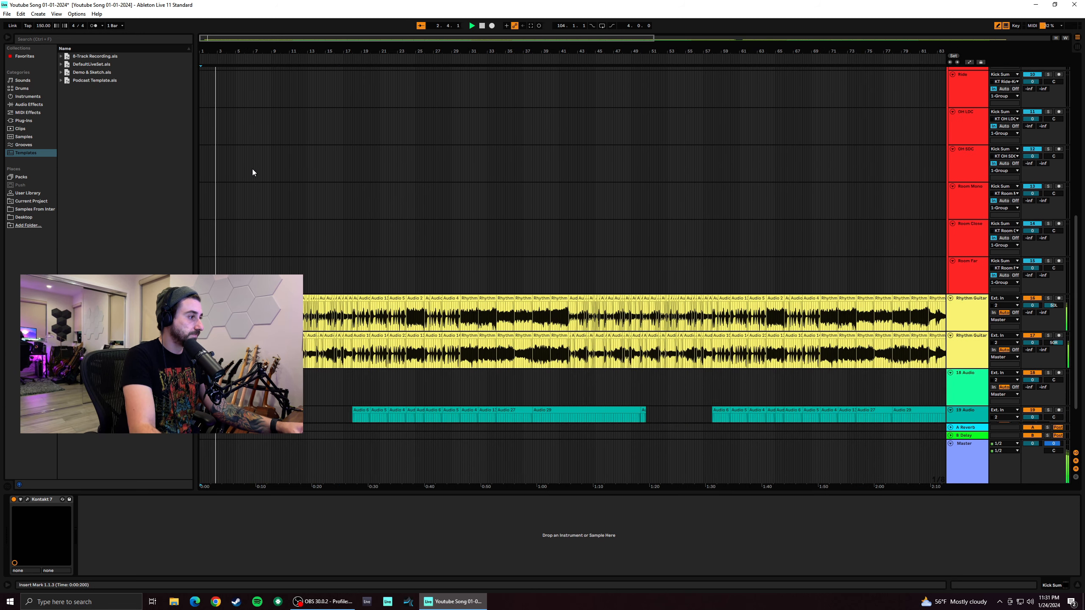
pyautogui.scroll(-3, 254, 223)
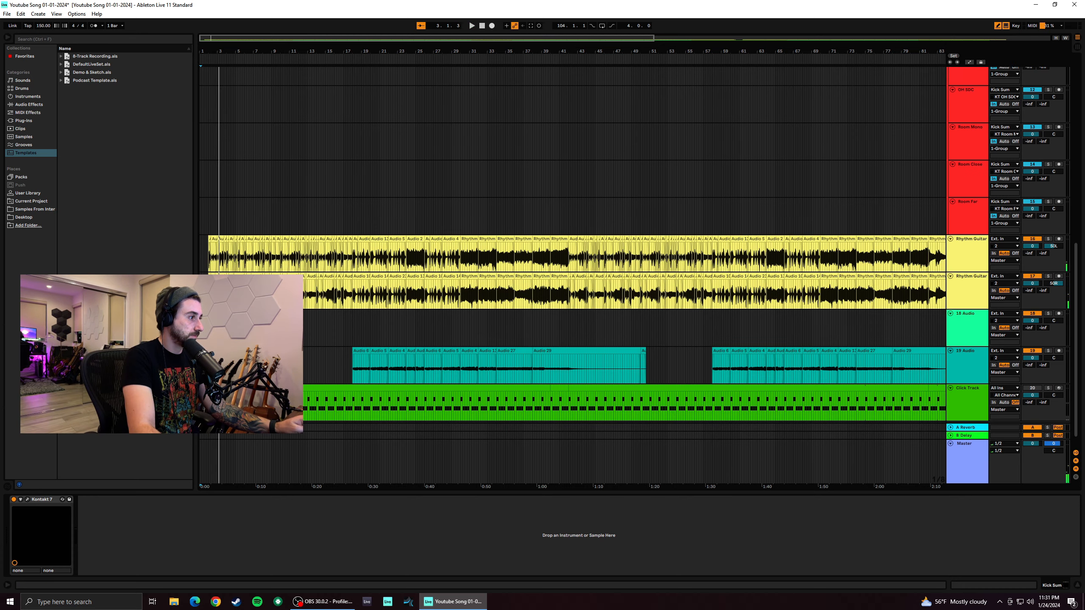
# Play the opening of the rhythm guitar parts from 2.1.1 with the arrangement zoomed in on the first bars
pyautogui.moveTo(228, 50); pyautogui.dragTo(227, 171)
pyautogui.moveTo(235, 40); pyautogui.dragTo(219, 41)
pyautogui.click(417, 330)
pyautogui.press('space')
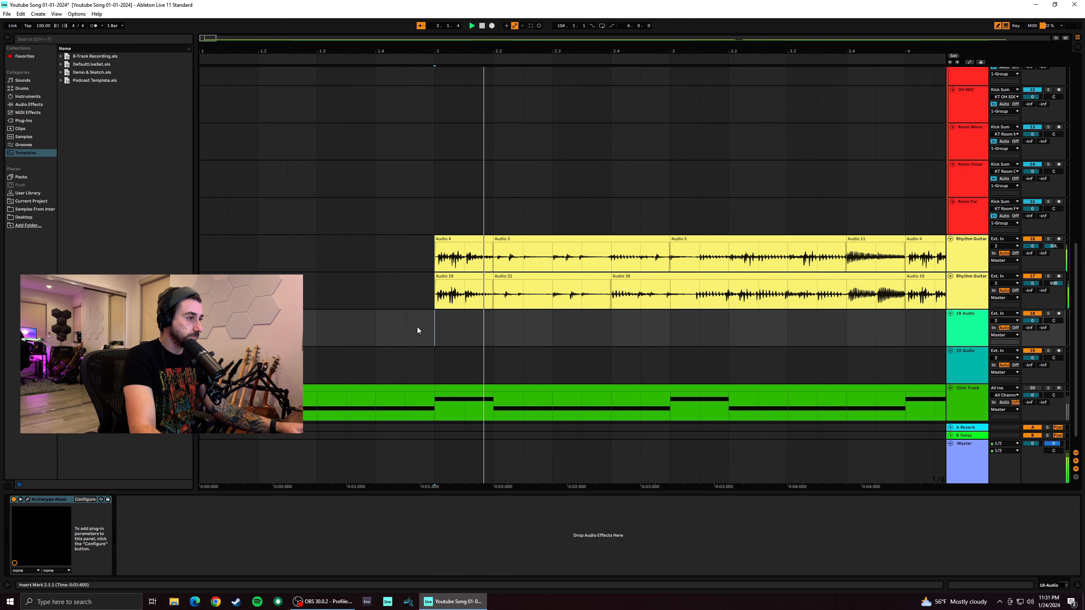
pyautogui.press('space')
# Place the insert marker at 2.1.1 on the drum group track and play the song from there
pyautogui.click(447, 223)
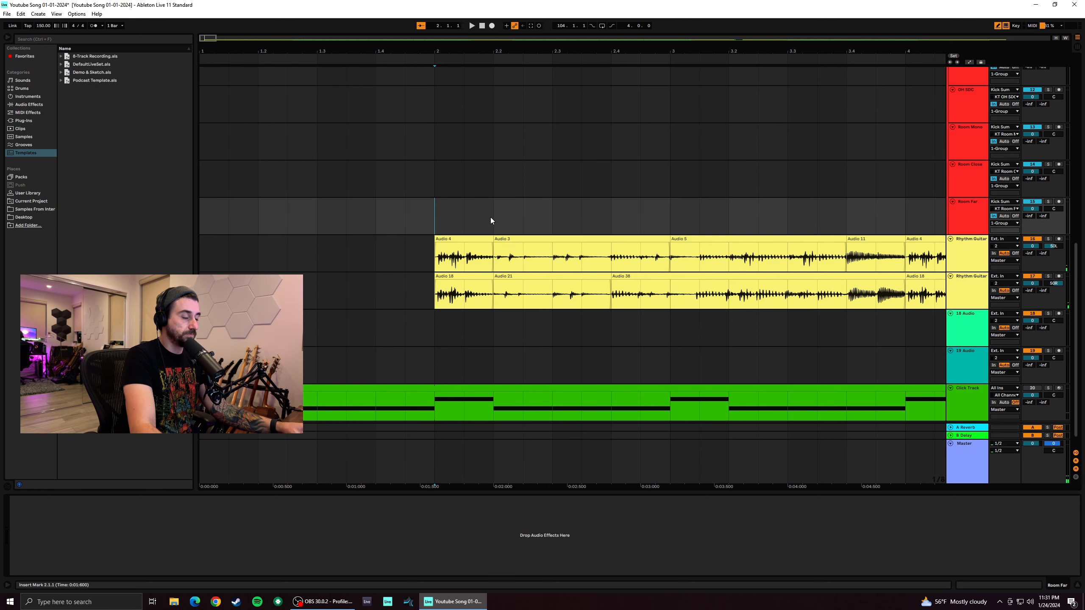
pyautogui.scroll(10, 490, 218)
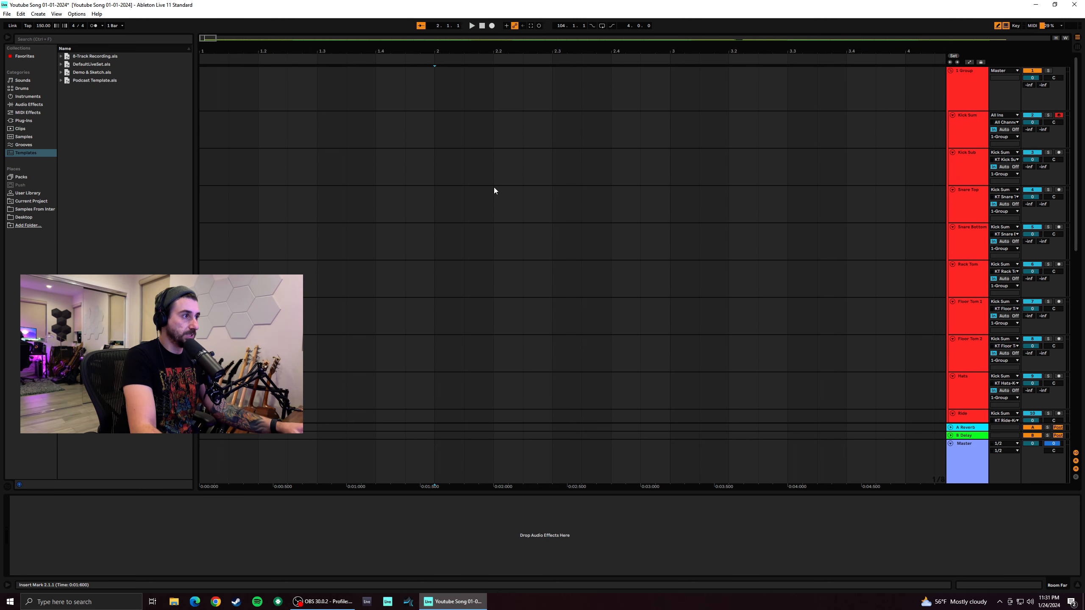
pyautogui.click(436, 87)
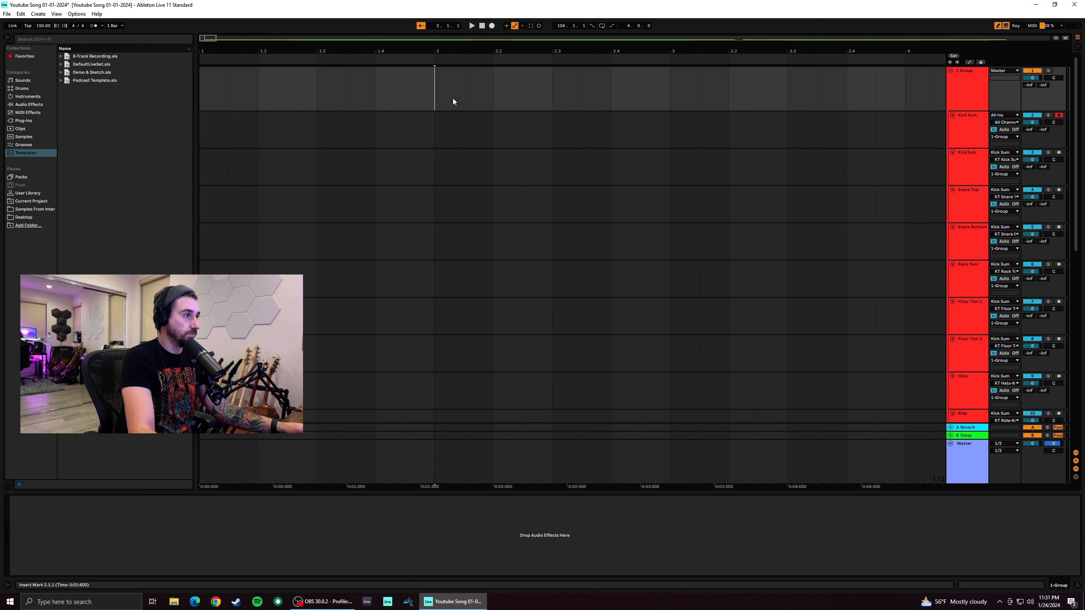
pyautogui.press('space')
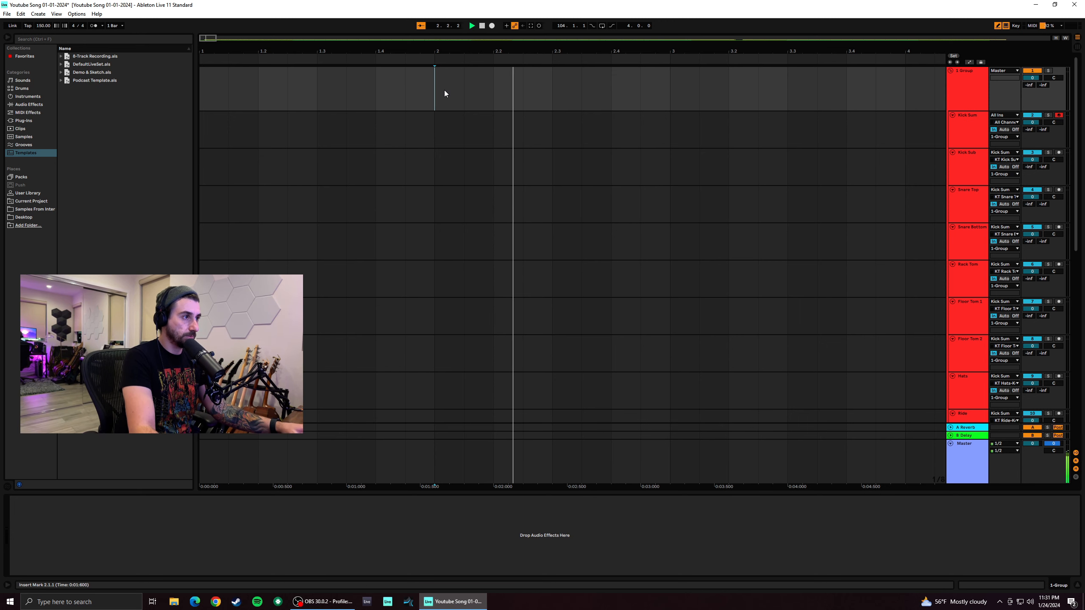
pyautogui.press('space')
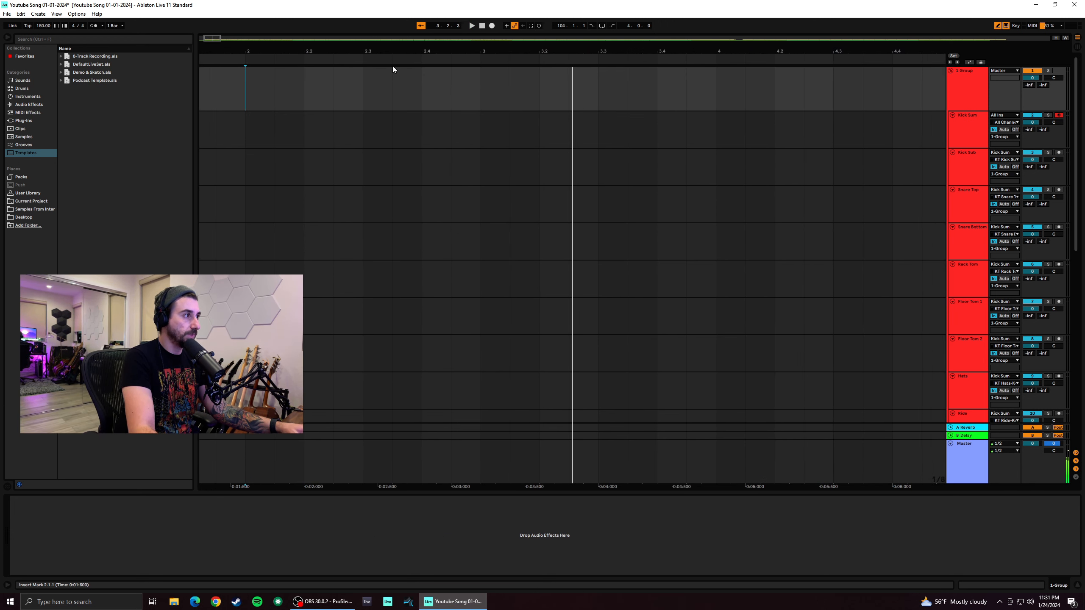
# Select the range from 2.1.1 to 4.1.1 across the drum group and play it
pyautogui.moveTo(211, 38); pyautogui.dragTo(212, 33)
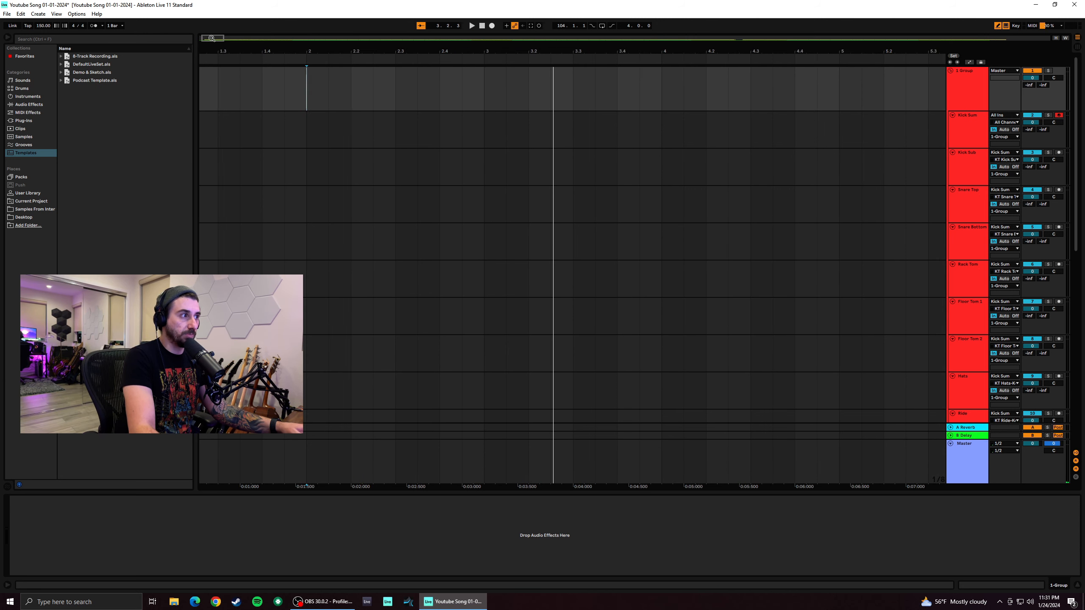
pyautogui.click(311, 88)
pyautogui.moveTo(311, 88); pyautogui.dragTo(664, 98)
pyautogui.press('space')
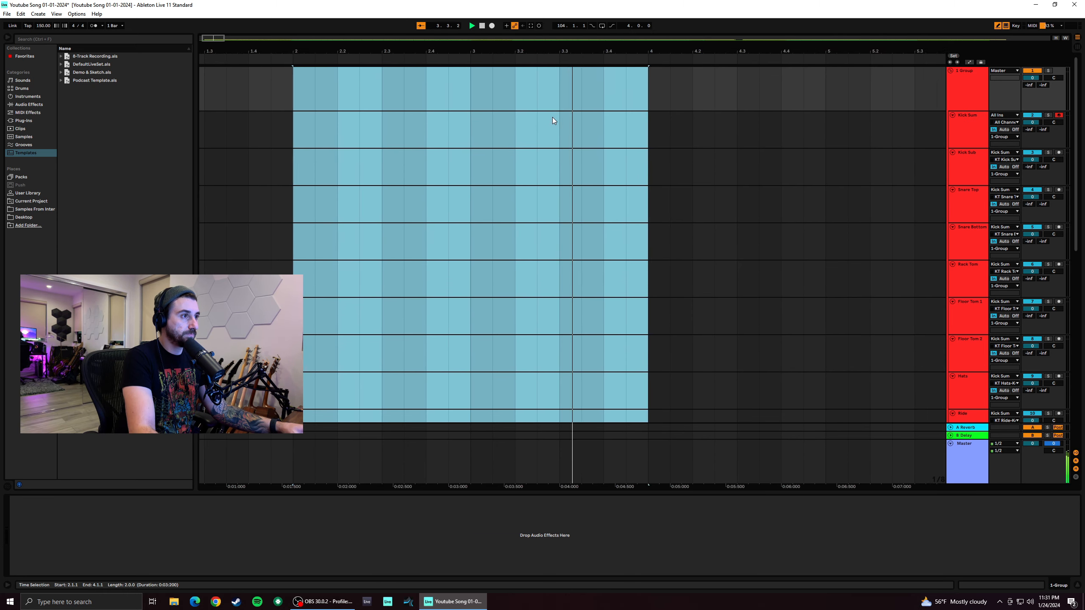
pyautogui.press('space')
# Set the arrangement's fixed grid to 1 Bar
pyautogui.rightClick(419, 95)
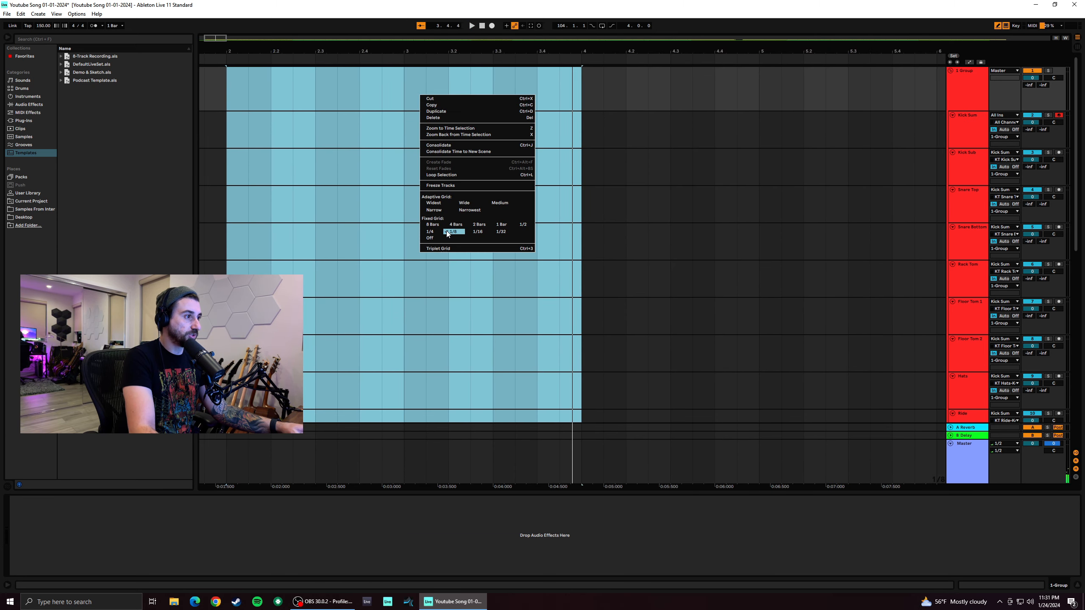
pyautogui.click(502, 224)
pyautogui.click(436, 96)
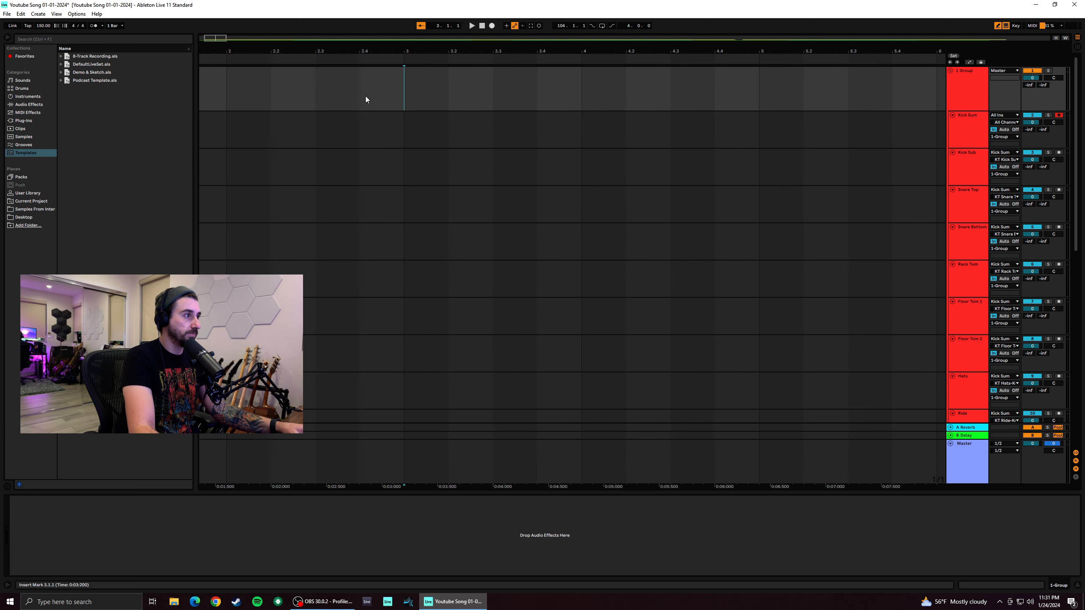
# Insert an empty two-bar MIDI clip on the Kick Sum track from 2.1.1 to 4.1.1
pyautogui.moveTo(240, 96); pyautogui.dragTo(563, 86)
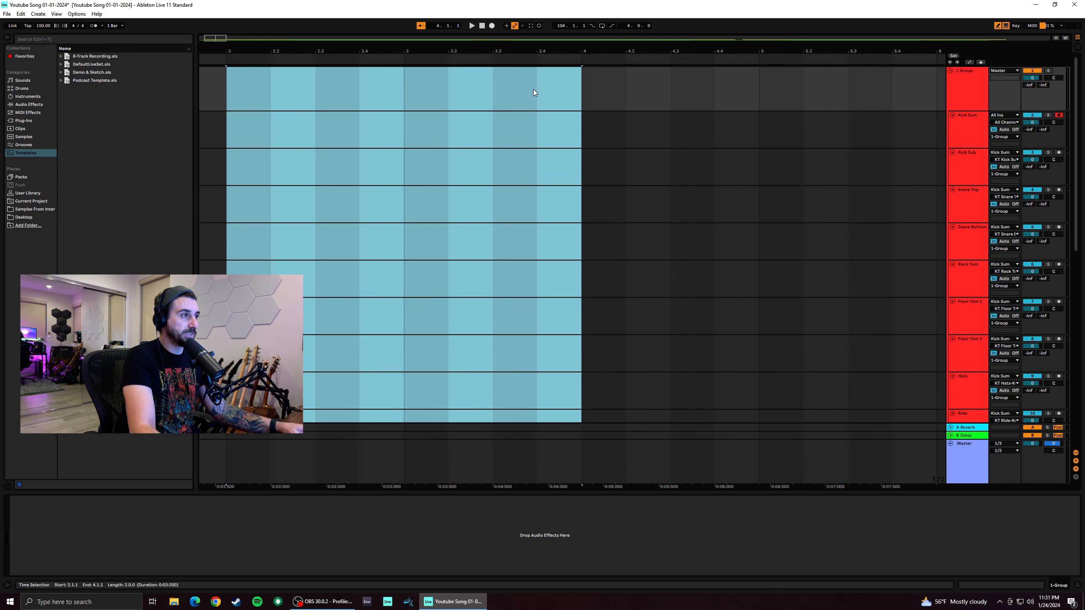
pyautogui.click(556, 136)
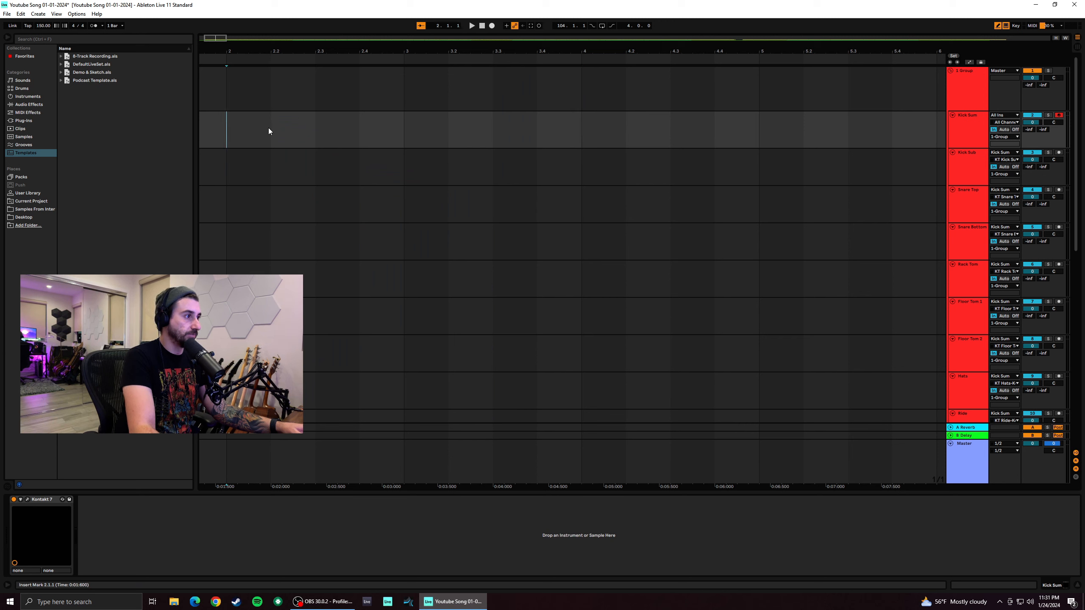
pyautogui.moveTo(268, 131); pyautogui.dragTo(529, 140)
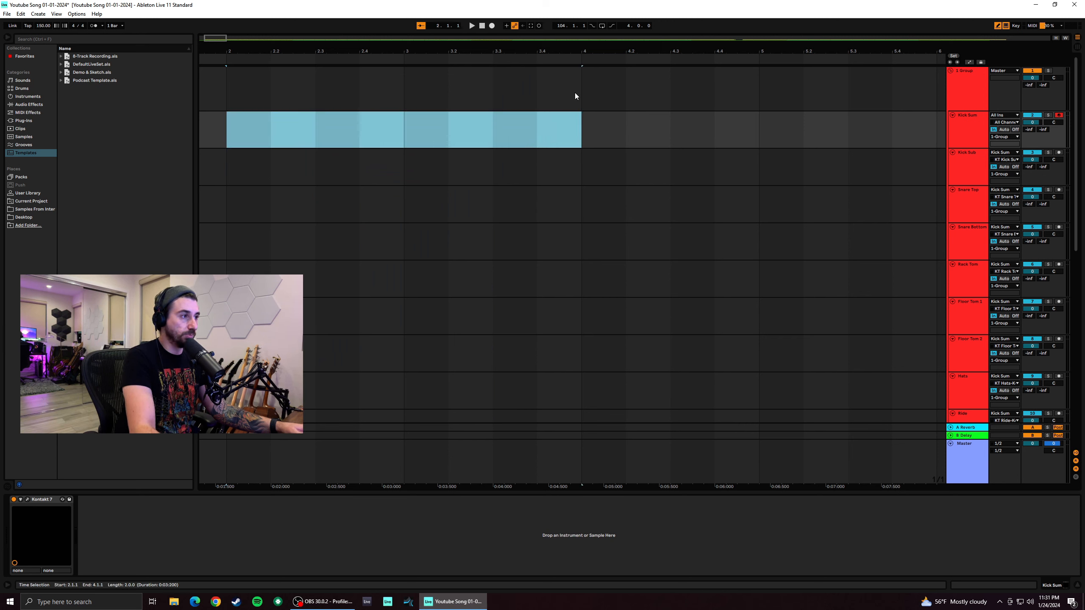
pyautogui.rightClick(535, 145)
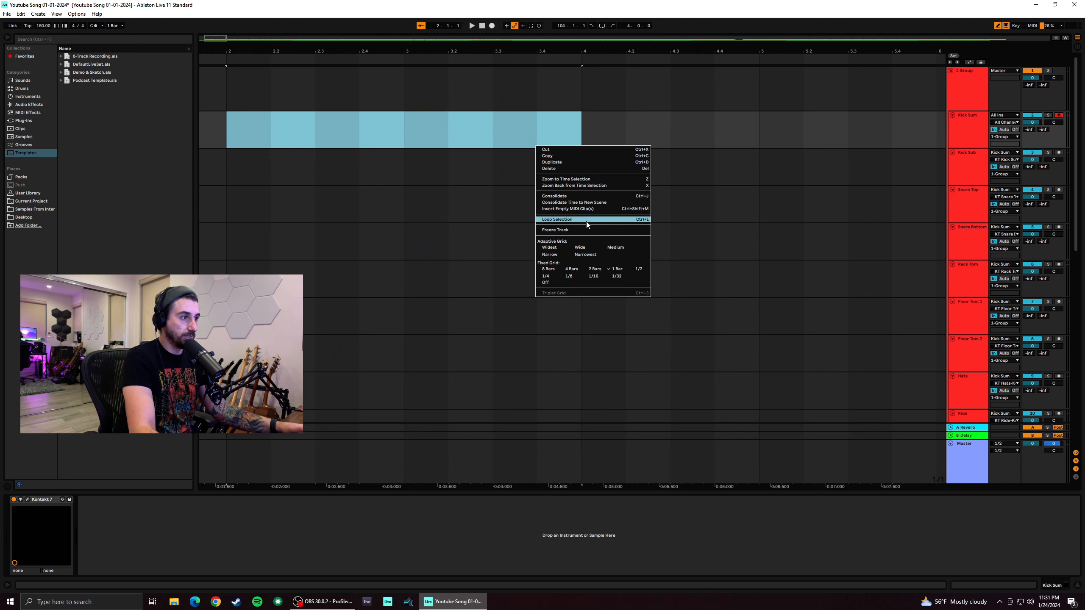
pyautogui.click(585, 209)
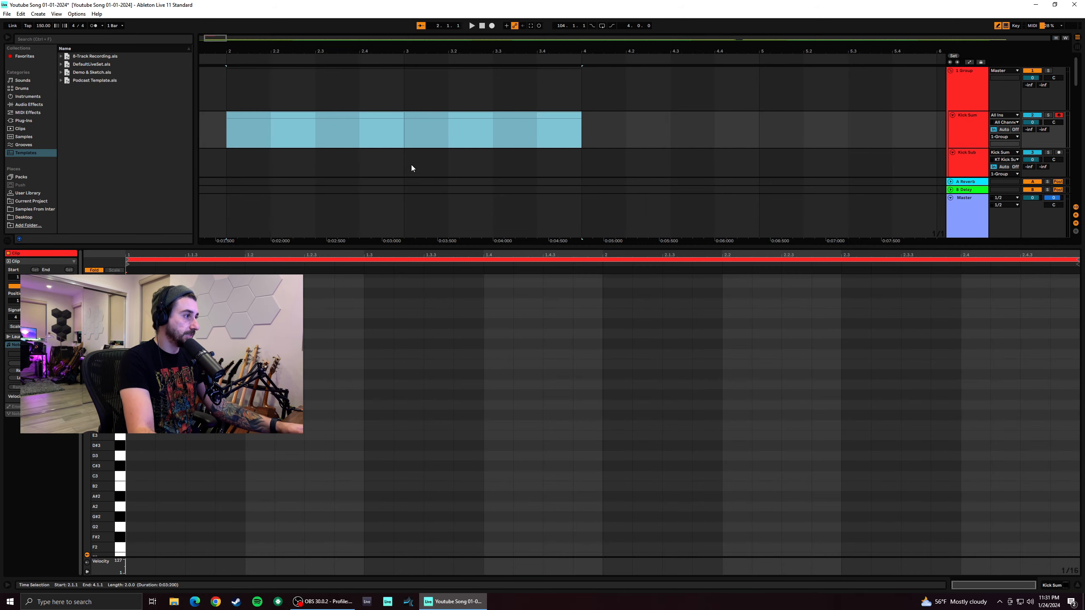
# Audition the drum sounds on the piano roll keys and look for the kick in the lower octaves
pyautogui.click(119, 527)
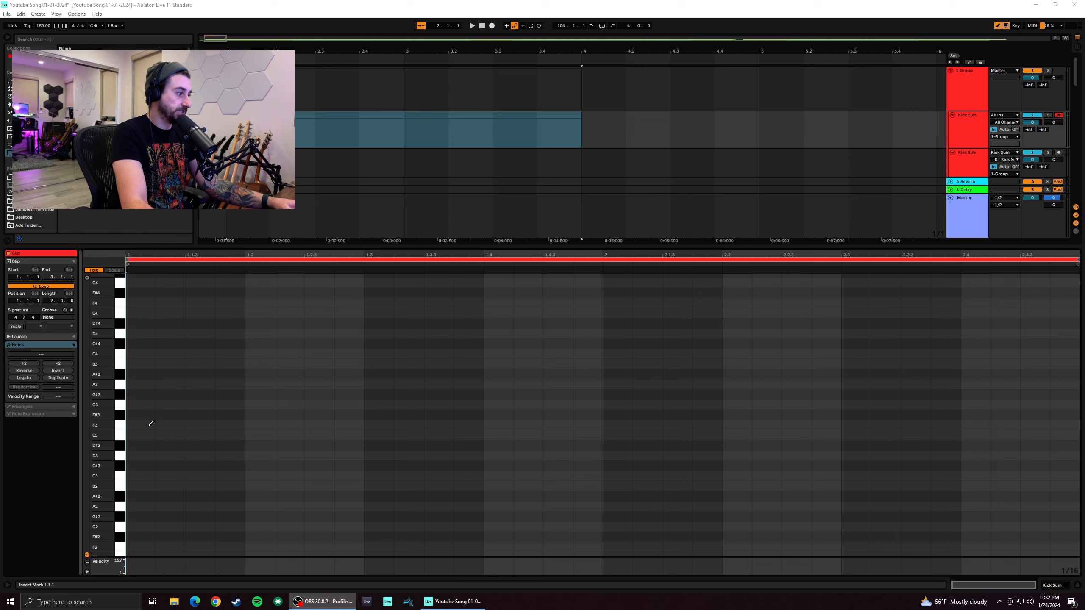
pyautogui.scroll(-3, 135, 525)
pyautogui.moveTo(121, 532); pyautogui.dragTo(121, 551)
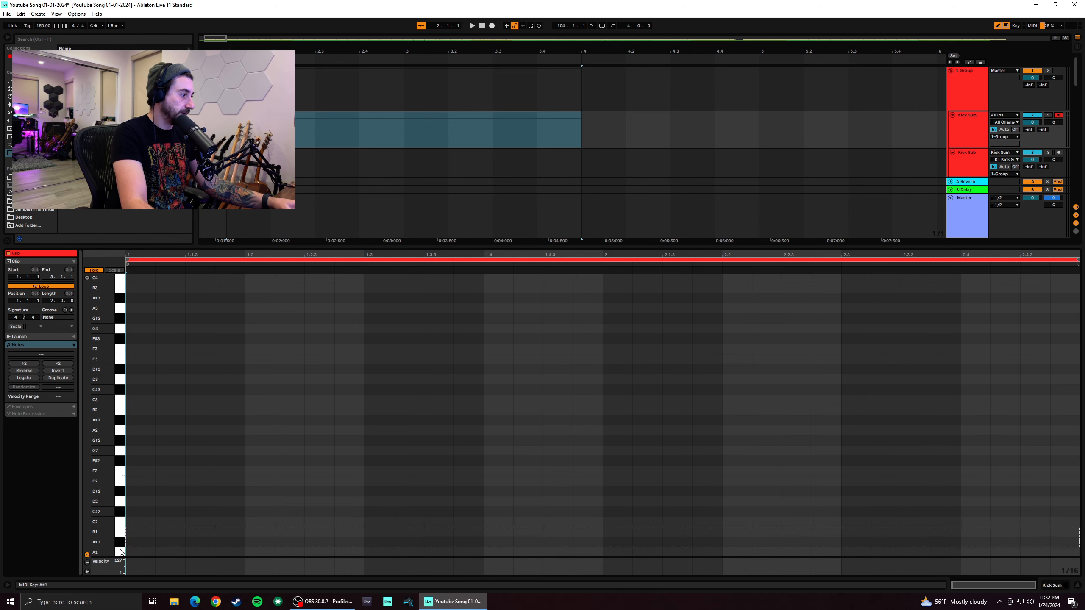
pyautogui.scroll(3, 120, 551)
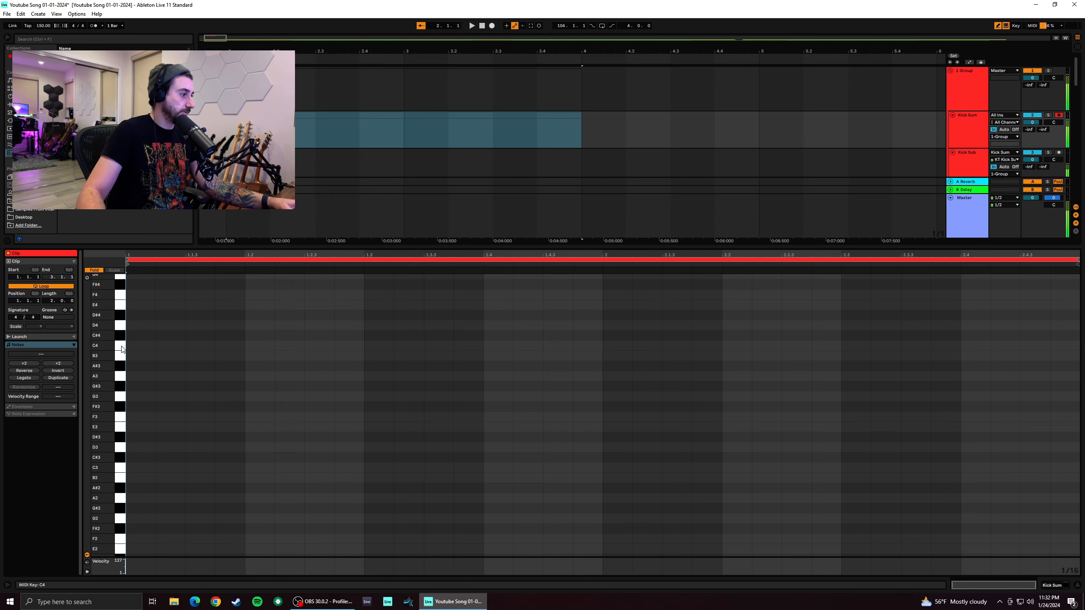
pyautogui.scroll(-10, 150, 385)
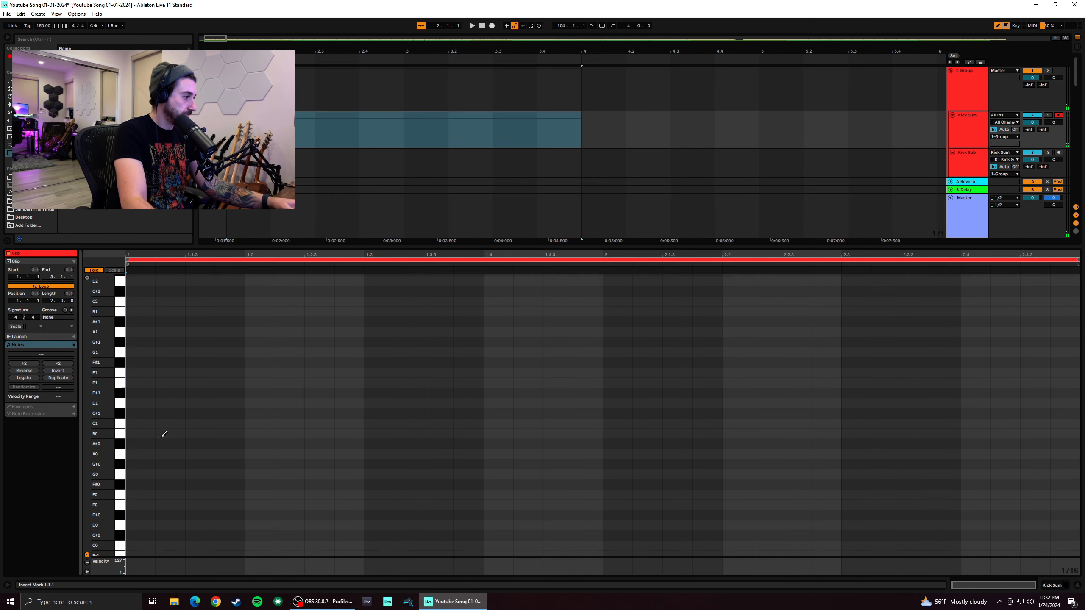
pyautogui.scroll(-4, 164, 434)
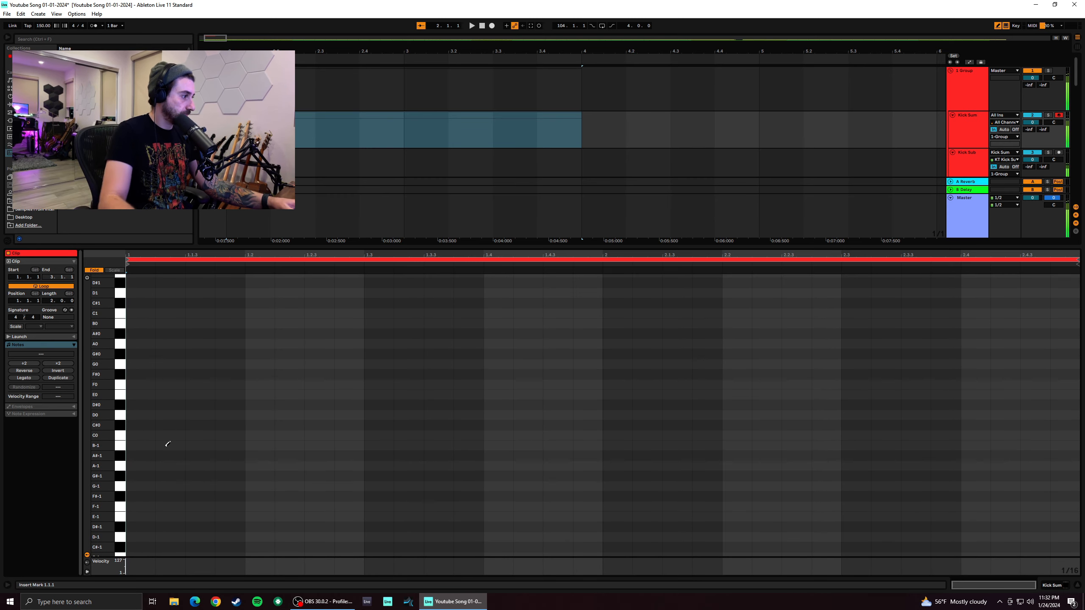
# Add a sixteenth C0 note at the start of the clip and turn off folding of the note rows
pyautogui.click(141, 435)
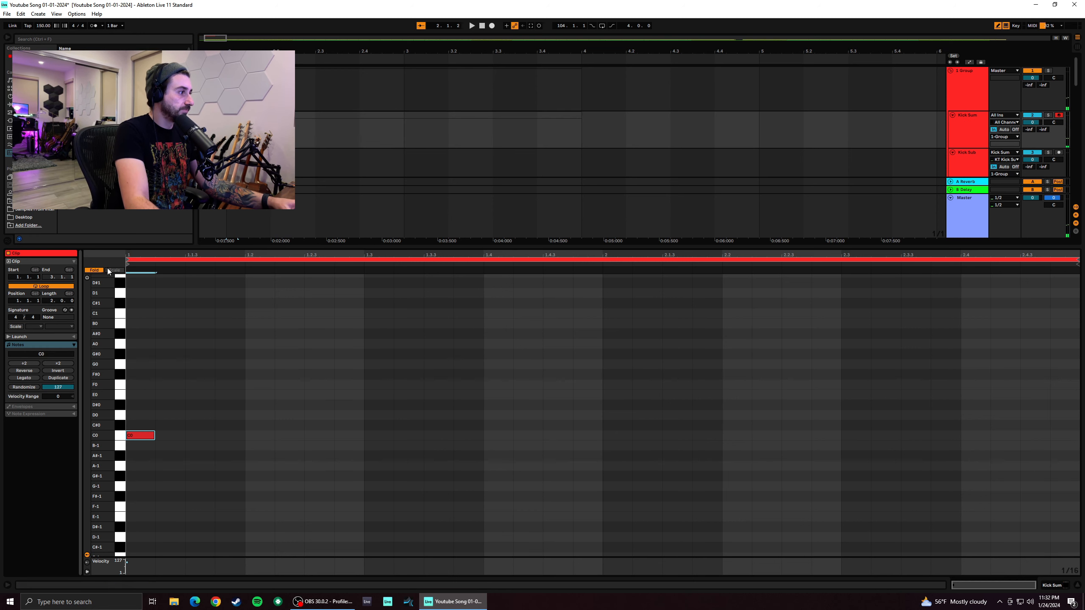
pyautogui.click(97, 270)
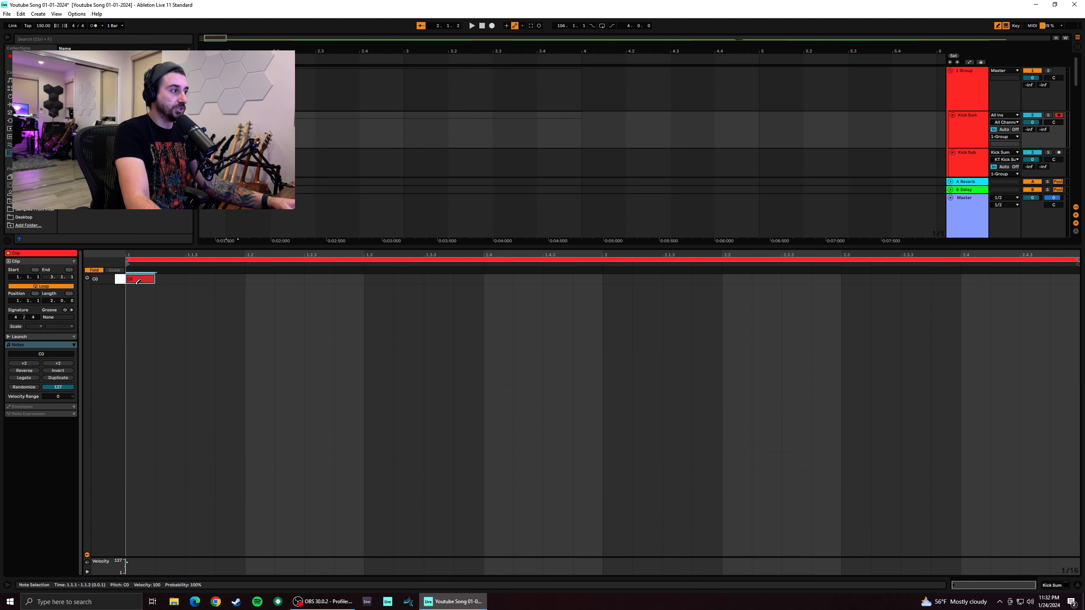
pyautogui.click(95, 271)
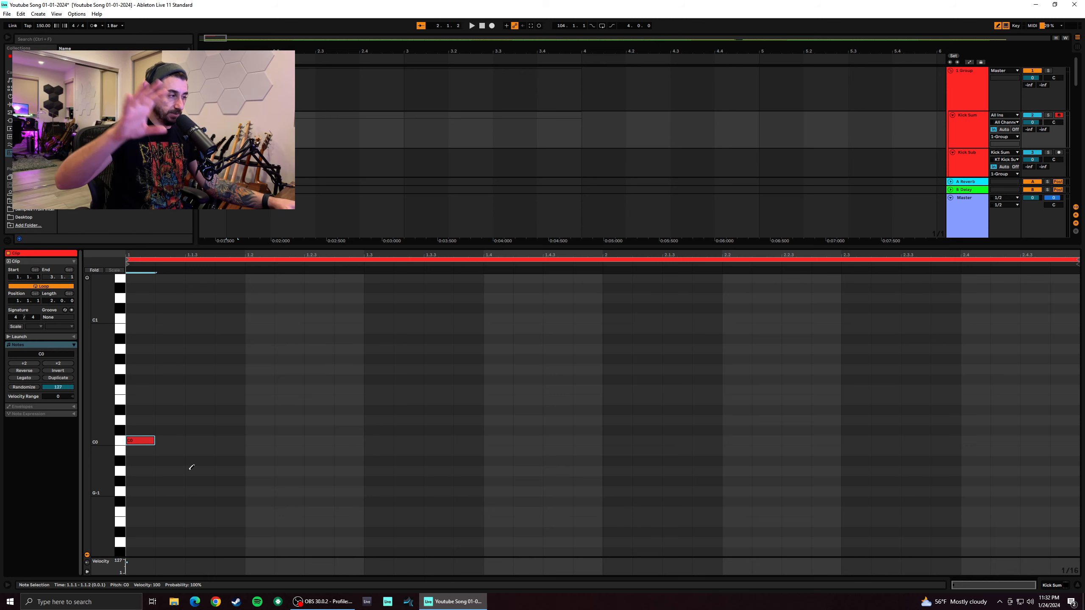
# Add sixteenth C0 notes at 1.1.2 and 1.1.3, and set the Kick Sum track's monitoring to Auto
pyautogui.press('space')
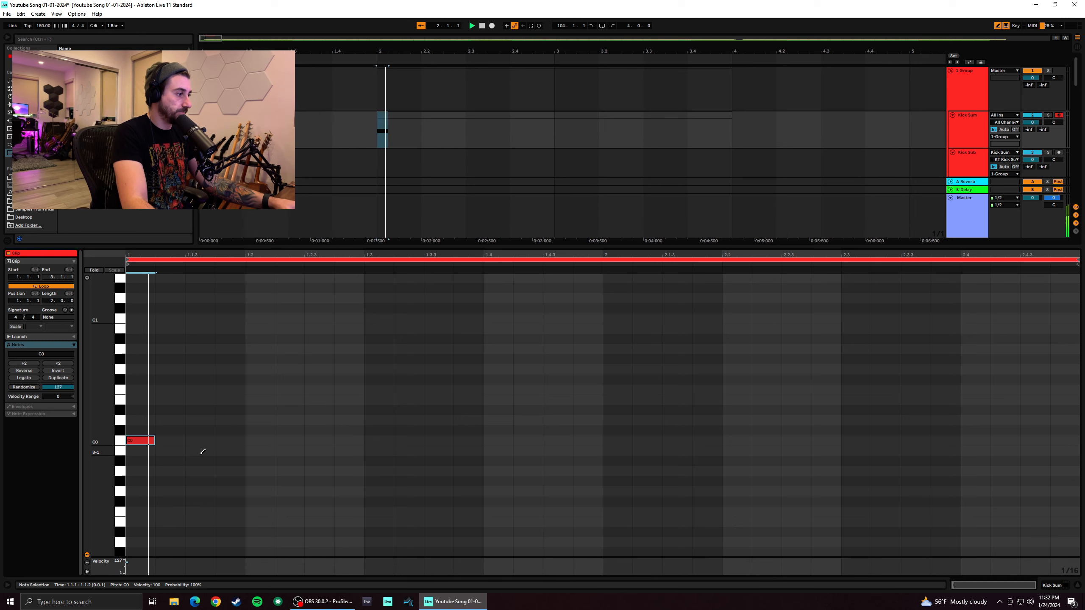
pyautogui.moveTo(170, 440); pyautogui.dragTo(200, 440)
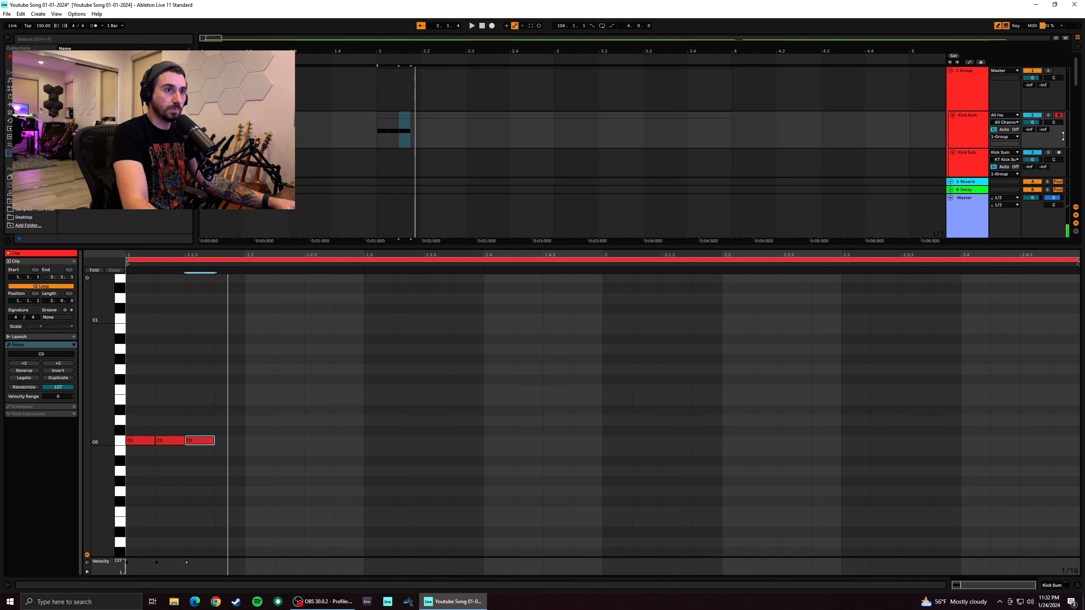
pyautogui.click(1004, 130)
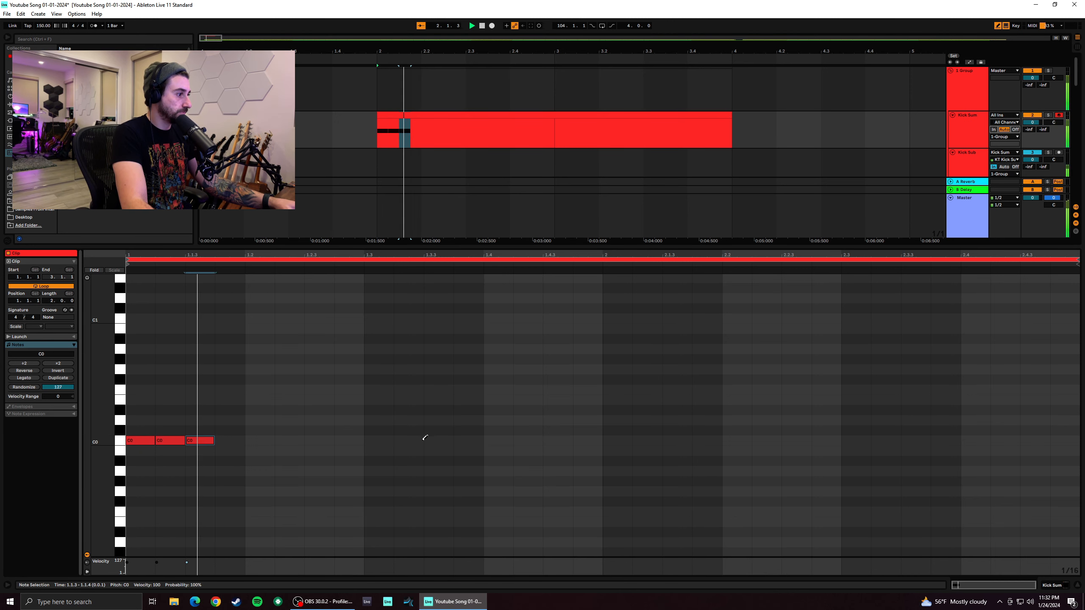
# Add three consecutive sixteenth C0 notes to the kick clip at 1.2.1, 1.2.2 and 1.2.3
pyautogui.click(264, 441)
pyautogui.click(290, 440)
pyautogui.click(323, 437)
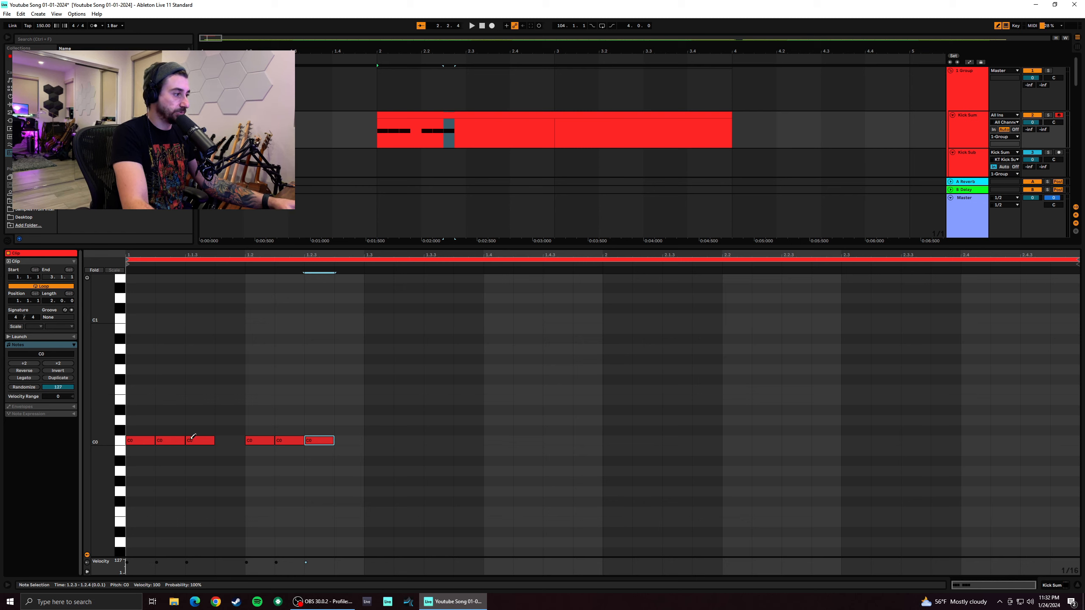
# Add sixteenth C0 notes at 1.3.1, 1.3.2, 1.3.3 and 1.4.1 in the kick clip while playing it back
pyautogui.press('space')
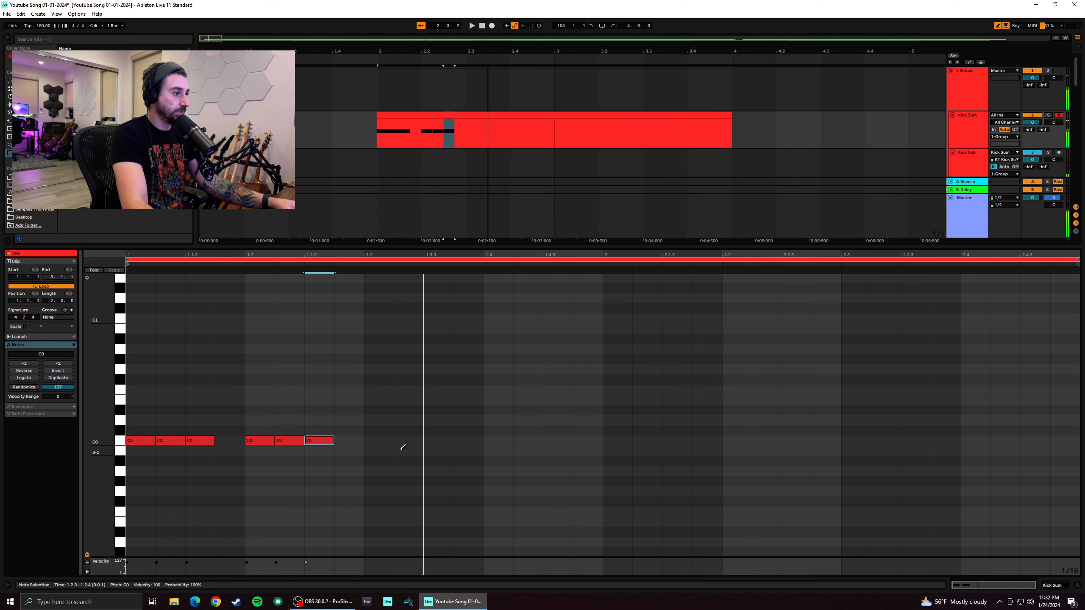
pyautogui.moveTo(379, 440); pyautogui.dragTo(440, 441)
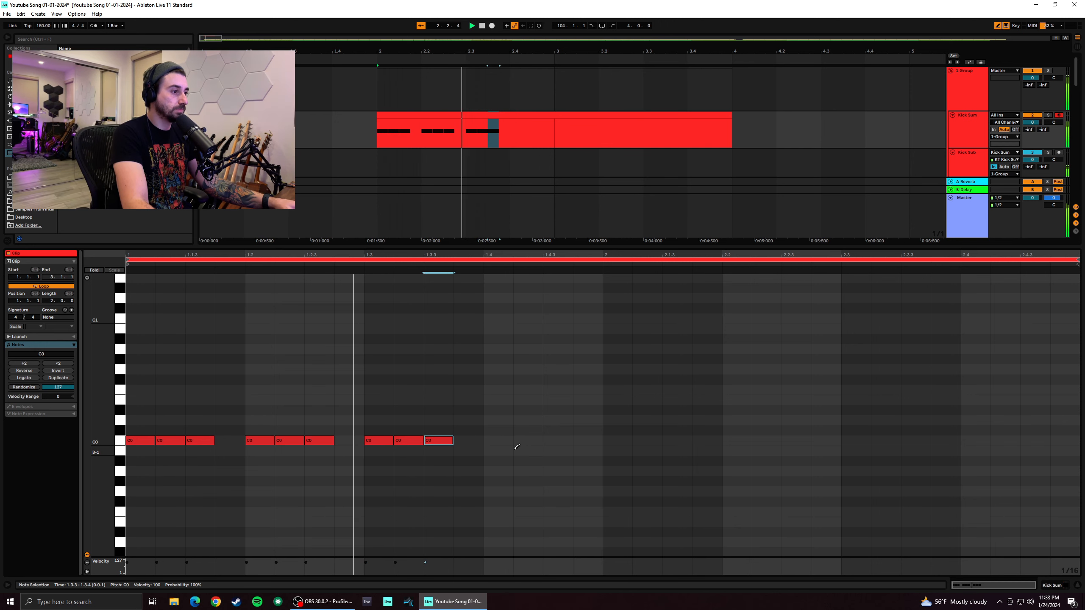
pyautogui.click(505, 440)
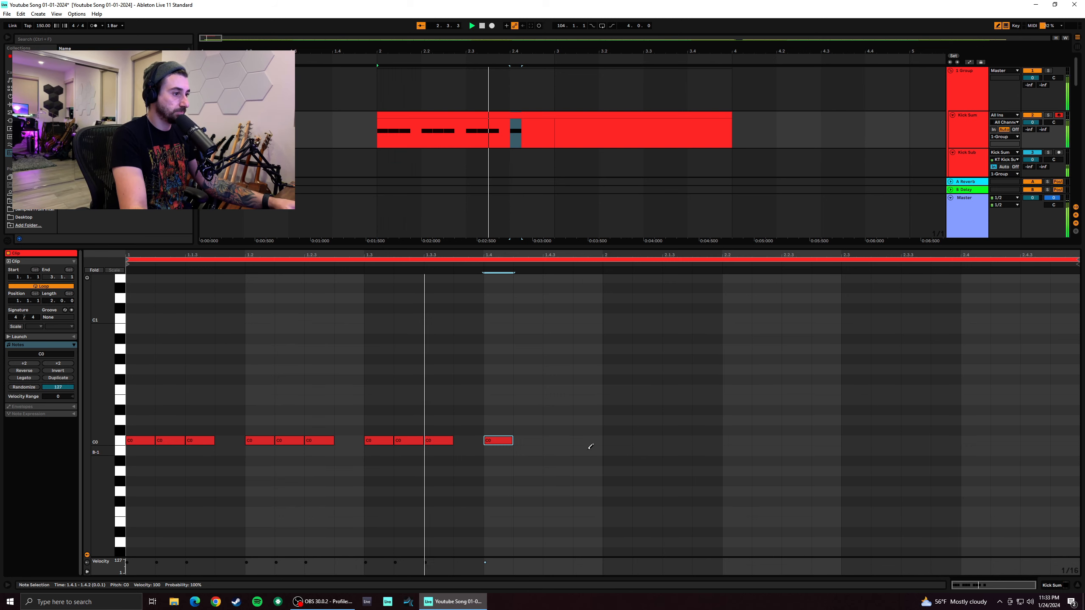
# Add sixteenth C0 notes at 1.4.3, 1.4.4, 2.1.1 and 2.1.3 in the kick clip
pyautogui.click(557, 440)
pyautogui.click(588, 441)
pyautogui.click(617, 441)
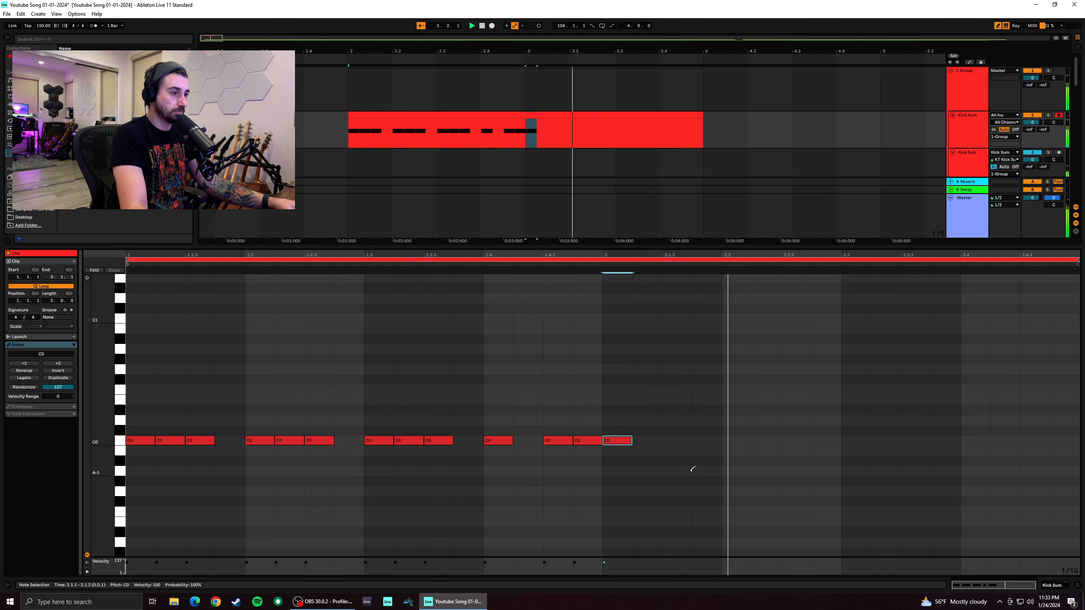
pyautogui.click(671, 439)
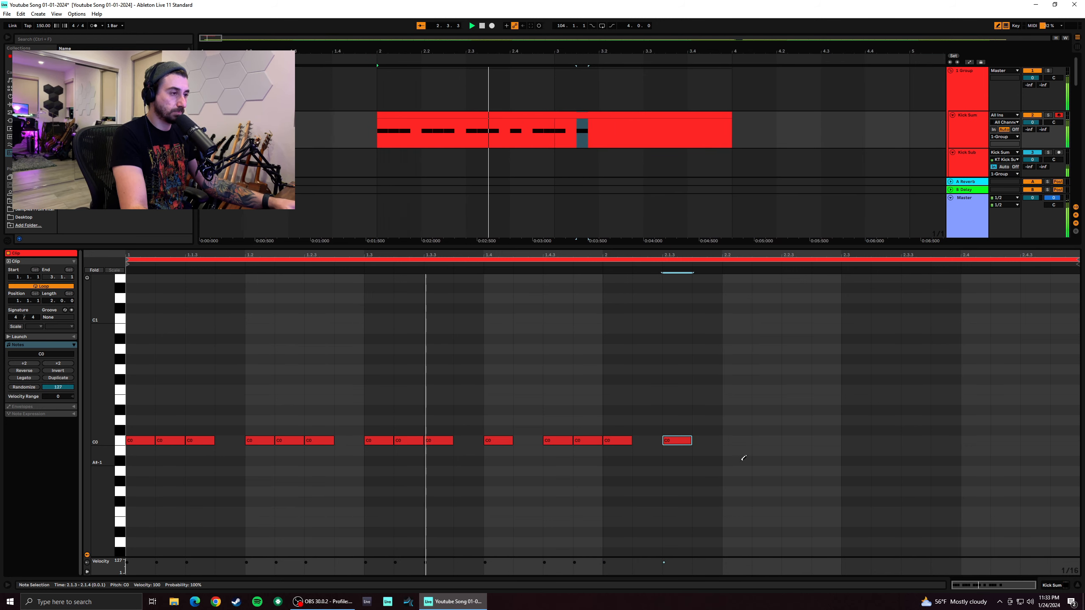
# Add three consecutive sixteenth C0 notes at 2.2.1, 2.2.2 and 2.2.3
pyautogui.click(737, 441)
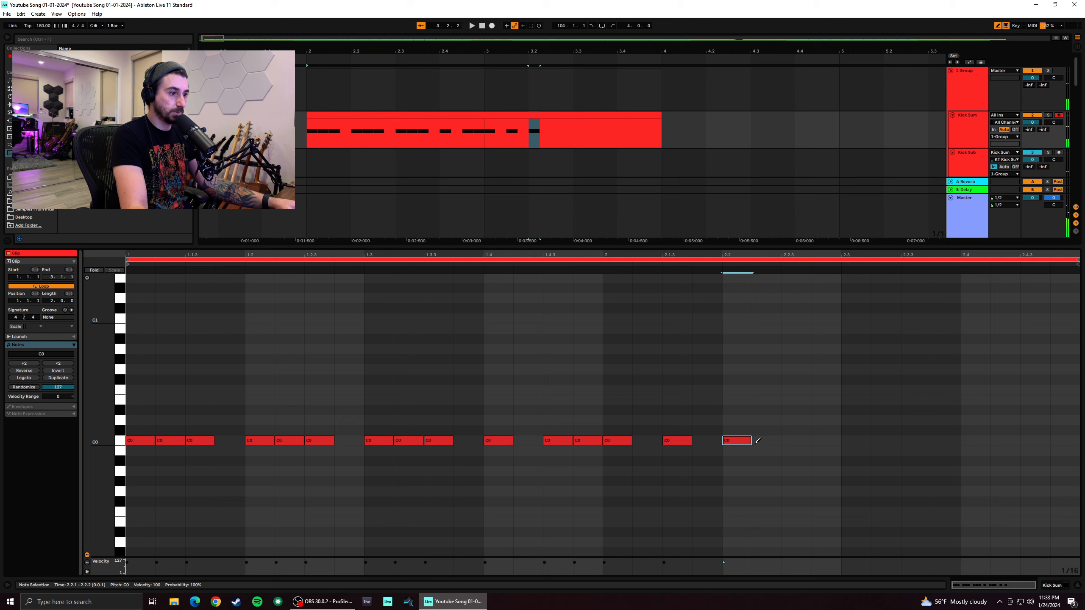
pyautogui.click(757, 440)
pyautogui.click(797, 440)
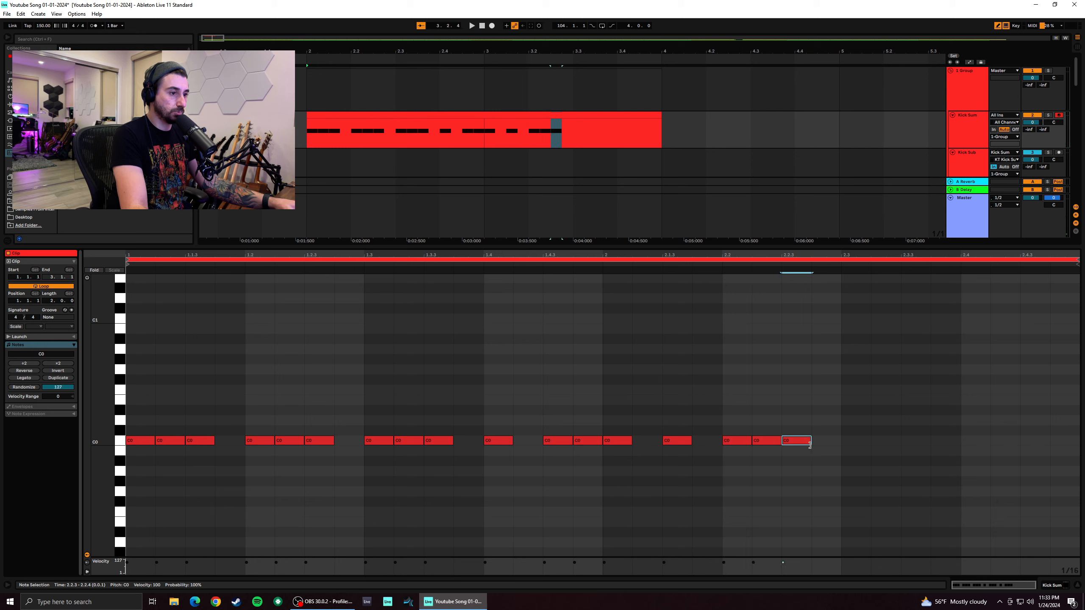
# Play the clip back and complete the kick pattern with sixteenth C0 notes at 2.3.1, 2.3.2, 2.3.3, 2.4.1 and 2.4.3
pyautogui.press('space')
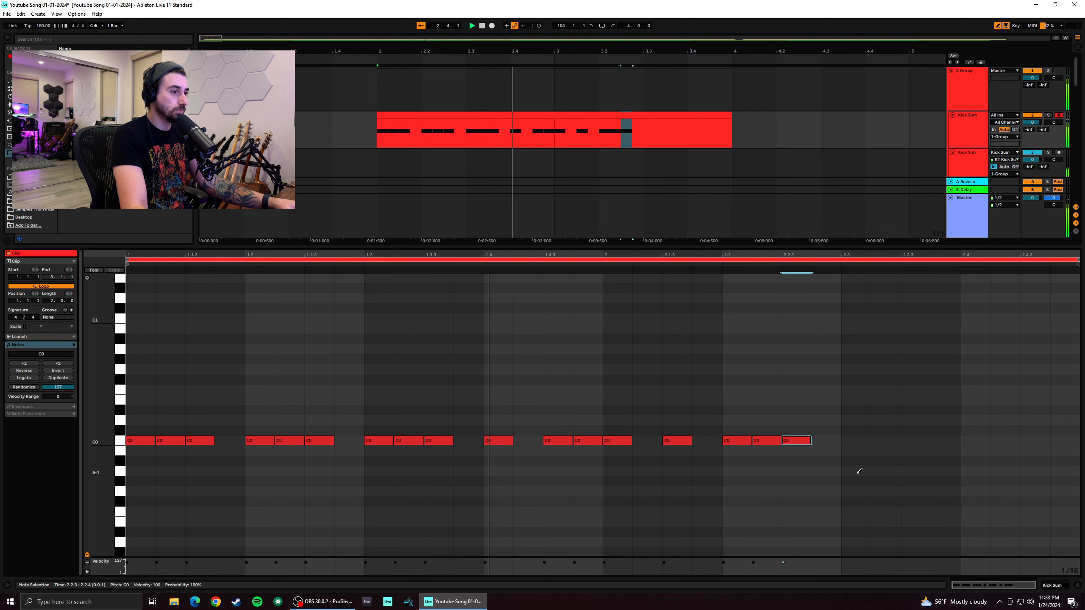
pyautogui.click(863, 440)
pyautogui.click(886, 441)
pyautogui.click(916, 440)
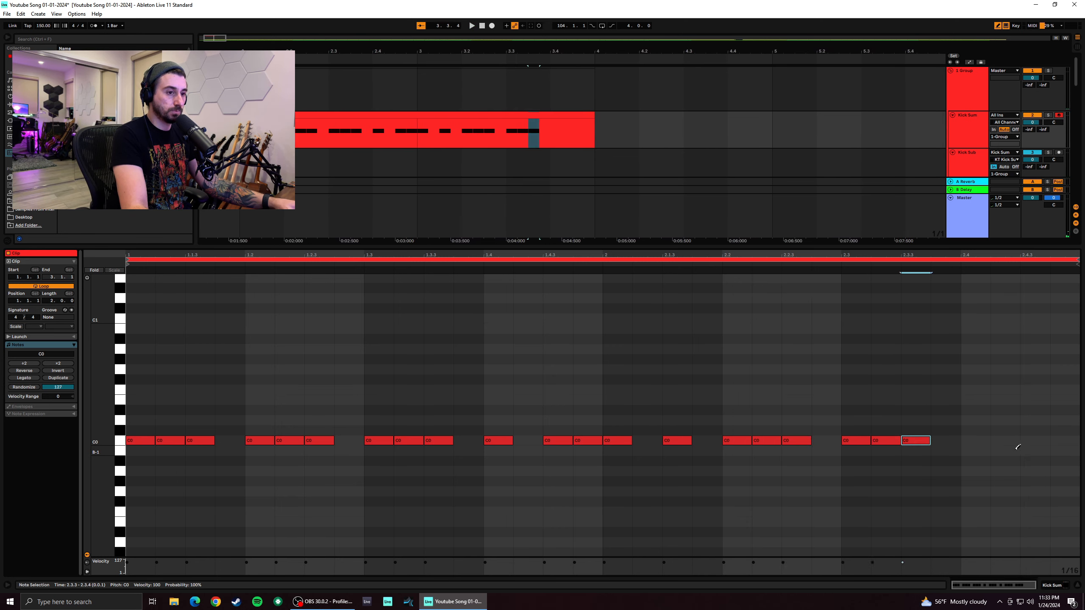
pyautogui.click(976, 441)
pyautogui.click(1035, 441)
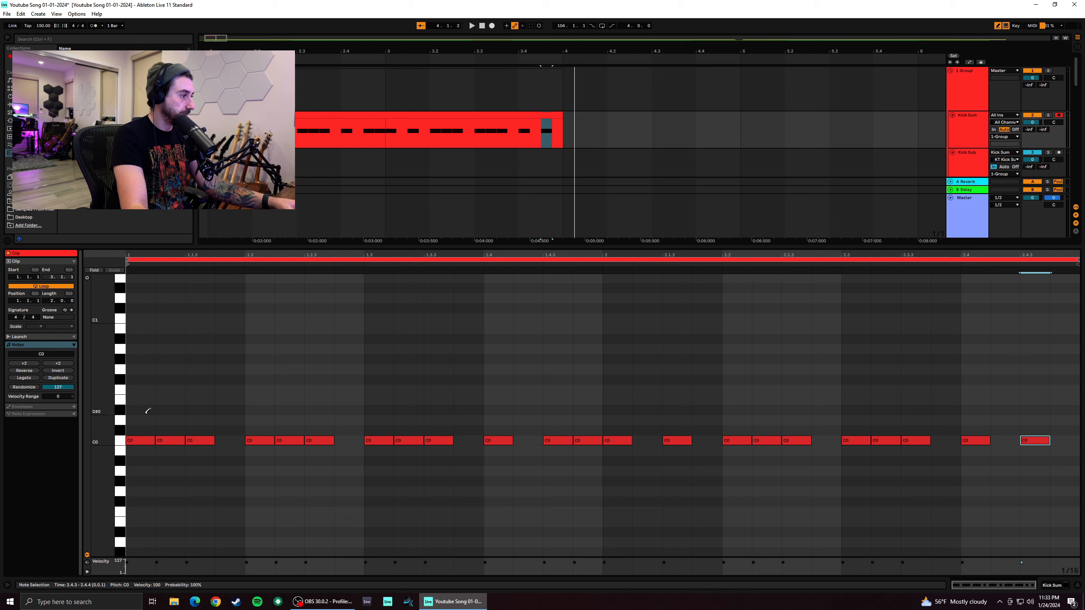
# Turn on note preview for the MIDI editor and audition the keys just above C0 for another drum sound
pyautogui.click(120, 411)
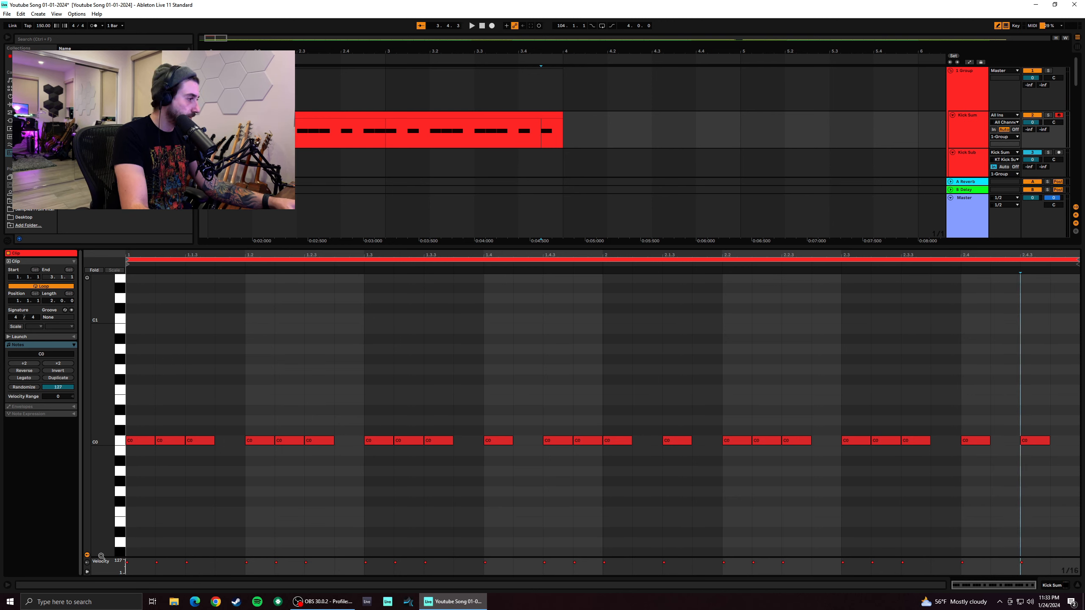
pyautogui.click(88, 279)
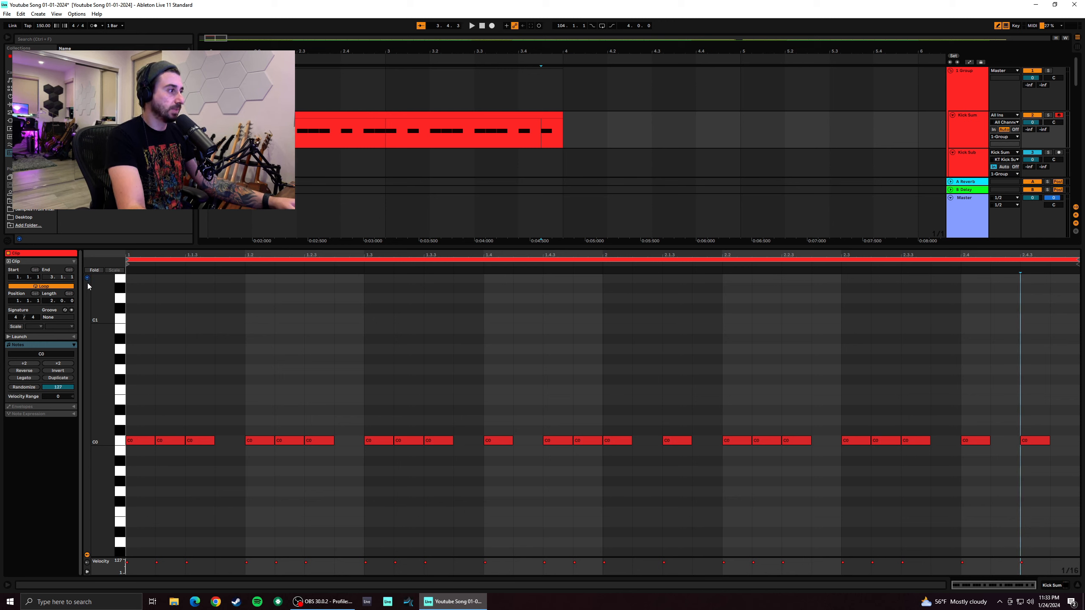
pyautogui.moveTo(120, 422); pyautogui.dragTo(120, 356)
pyautogui.moveTo(122, 405); pyautogui.dragTo(123, 414)
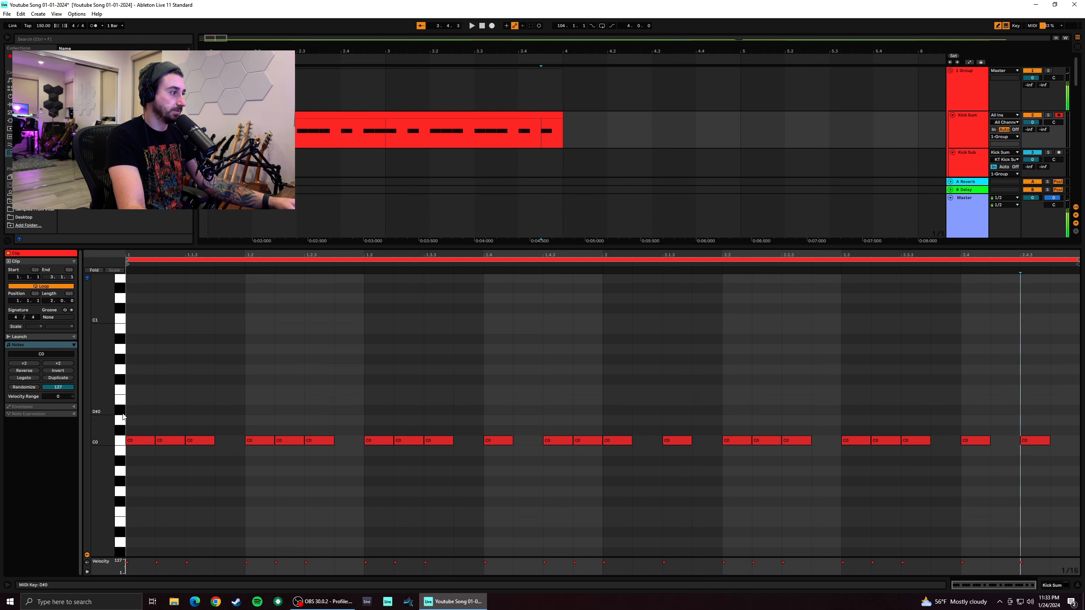
pyautogui.click(123, 429)
pyautogui.click(122, 421)
pyautogui.click(123, 413)
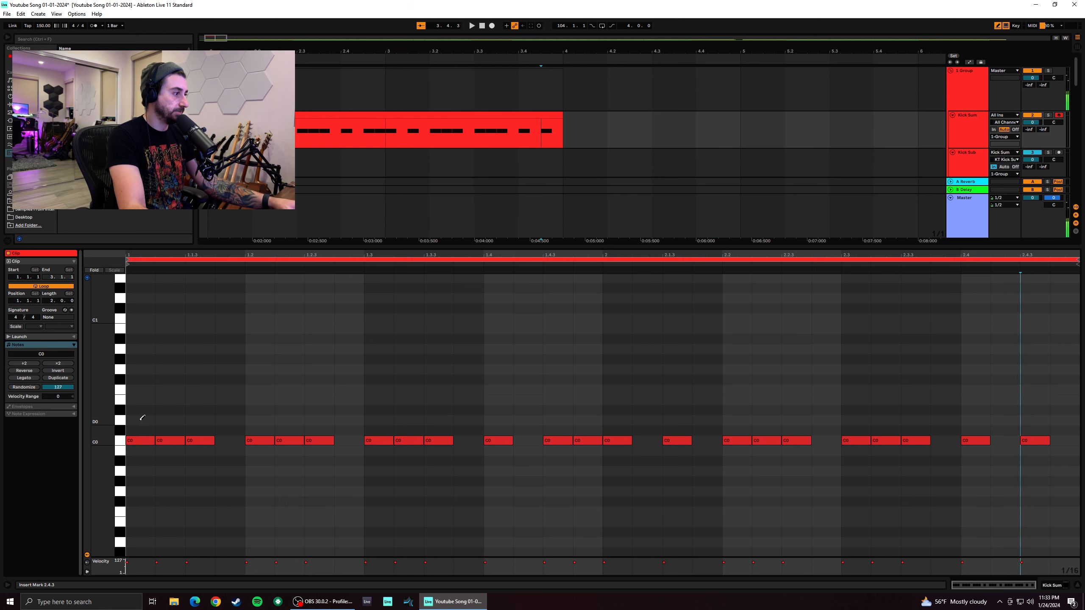
# Add sixteenth D0 notes at 1.3.1 and 2.3.1 during playback and stop the playback
pyautogui.press('space')
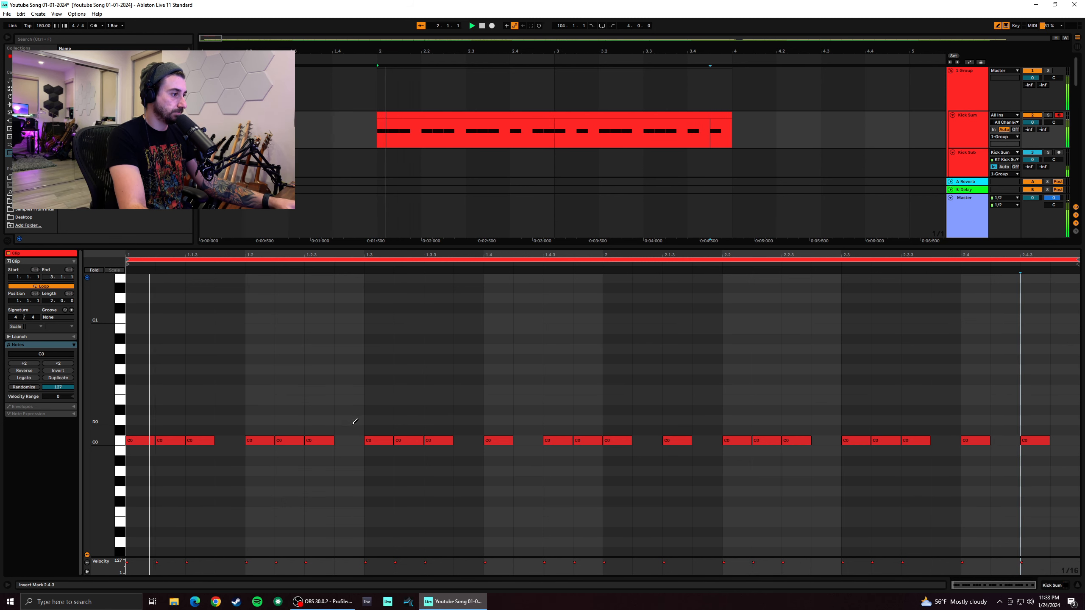
pyautogui.click(379, 420)
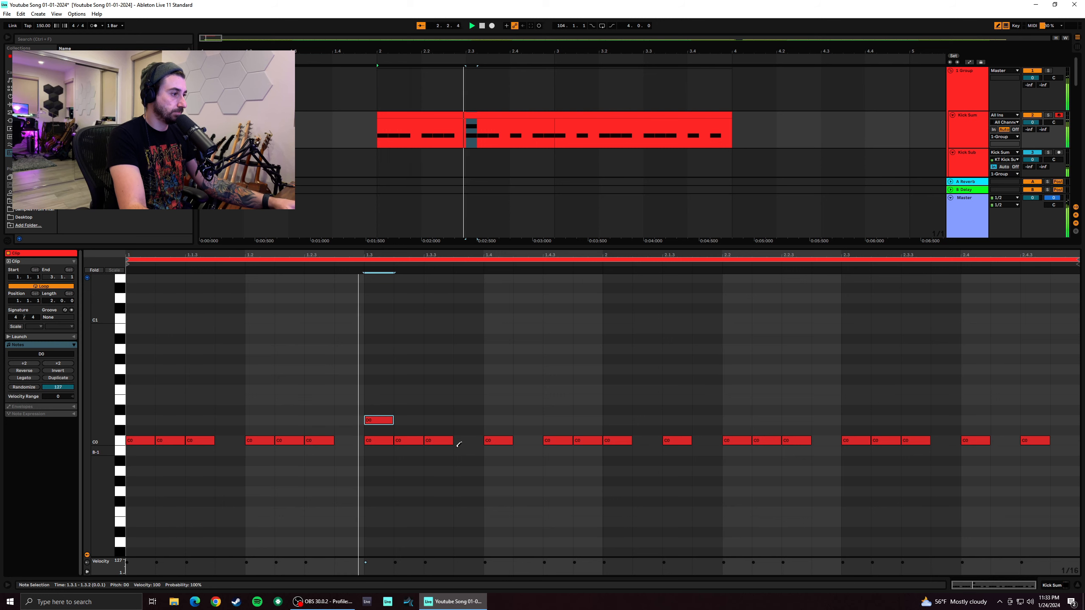
pyautogui.click(855, 419)
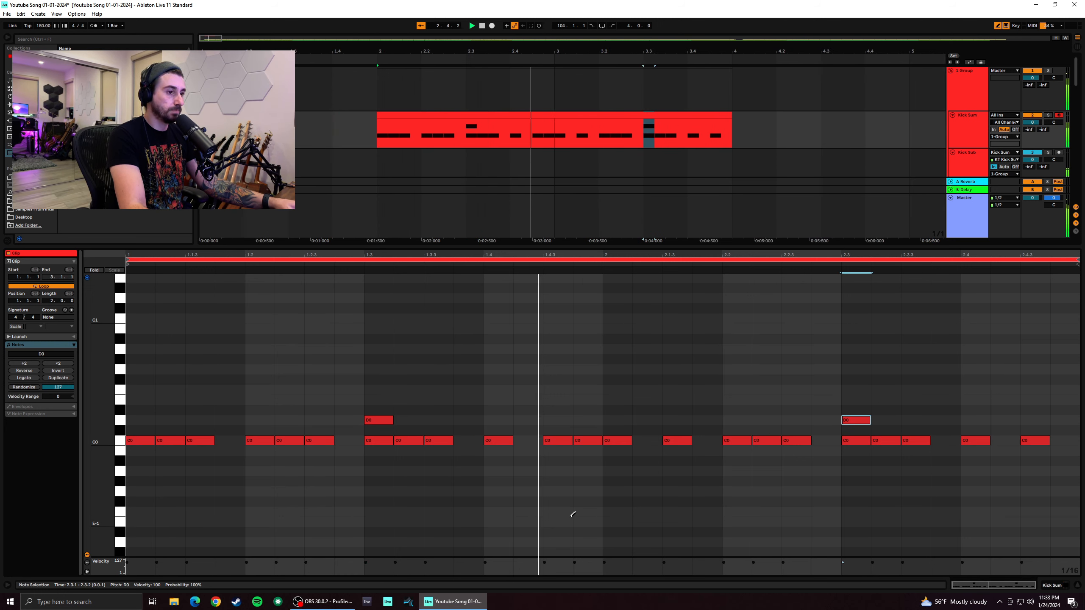
pyautogui.press('space')
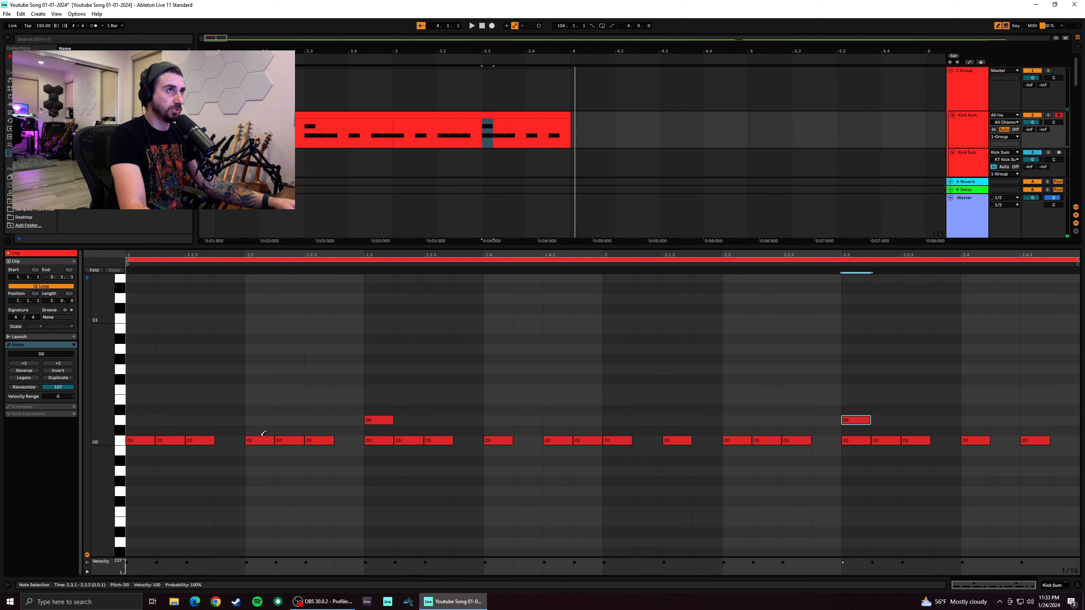
# Audition drum sounds on the higher keys up to octave 3 and add a sixteenth D3 note at 1.1.1
pyautogui.scroll(2, 159, 339)
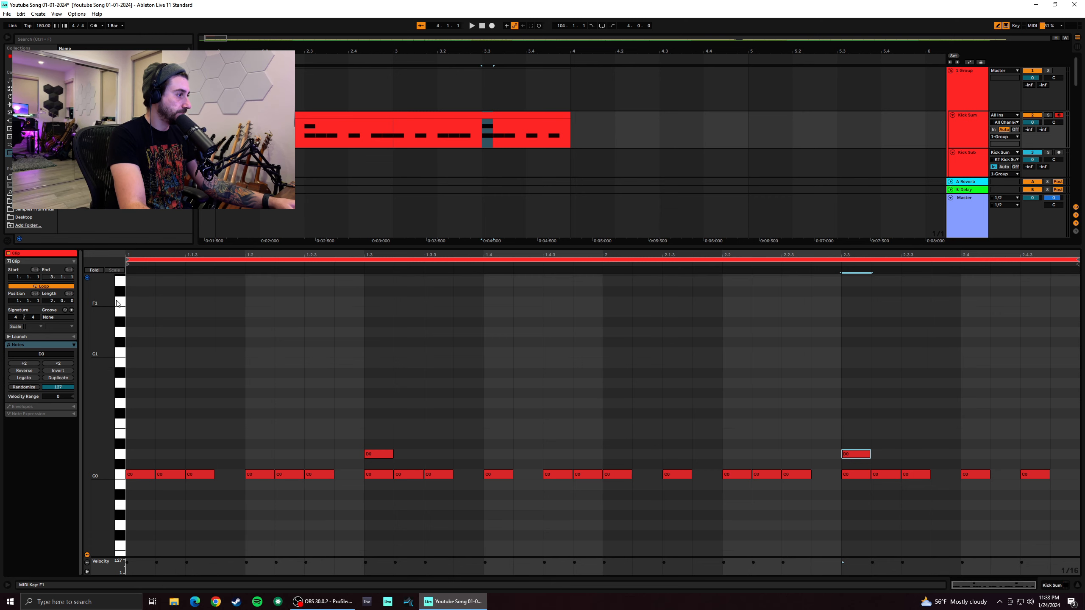
pyautogui.click(119, 303)
pyautogui.scroll(14, 119, 304)
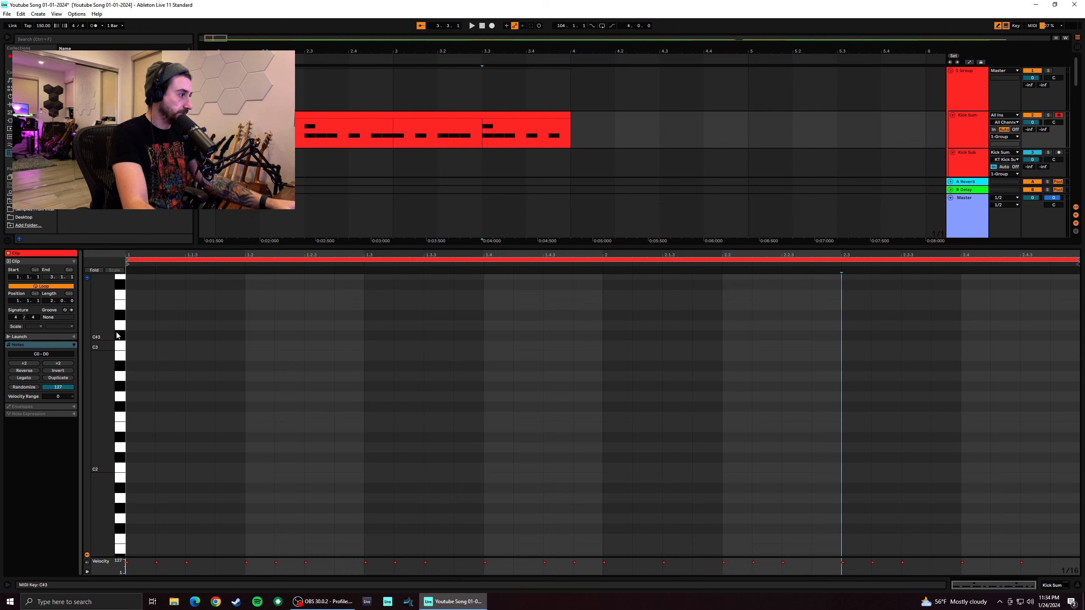
pyautogui.click(122, 315)
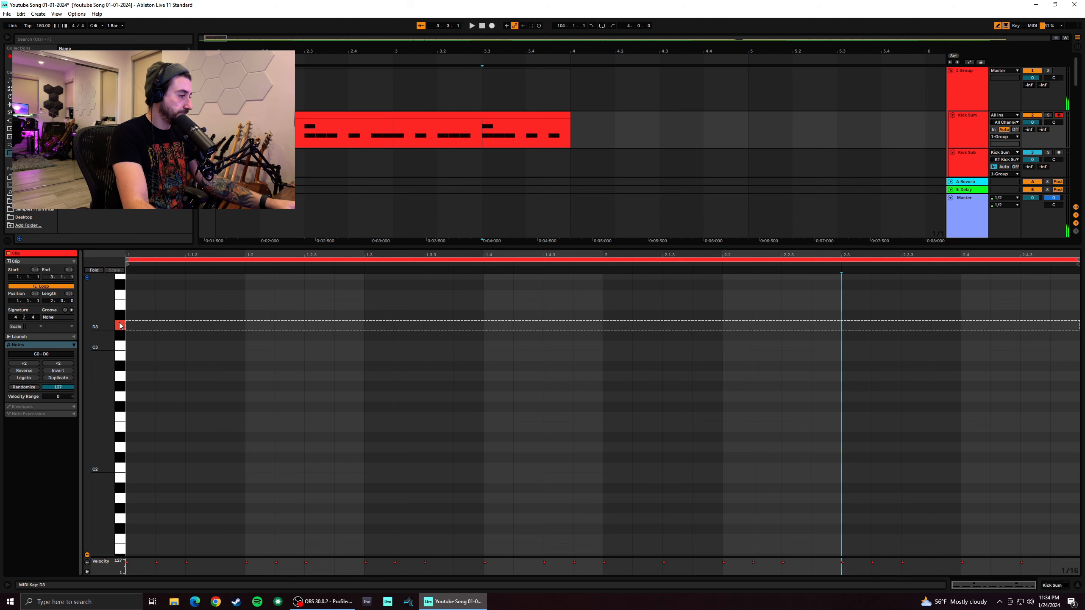
pyautogui.scroll(3, 121, 299)
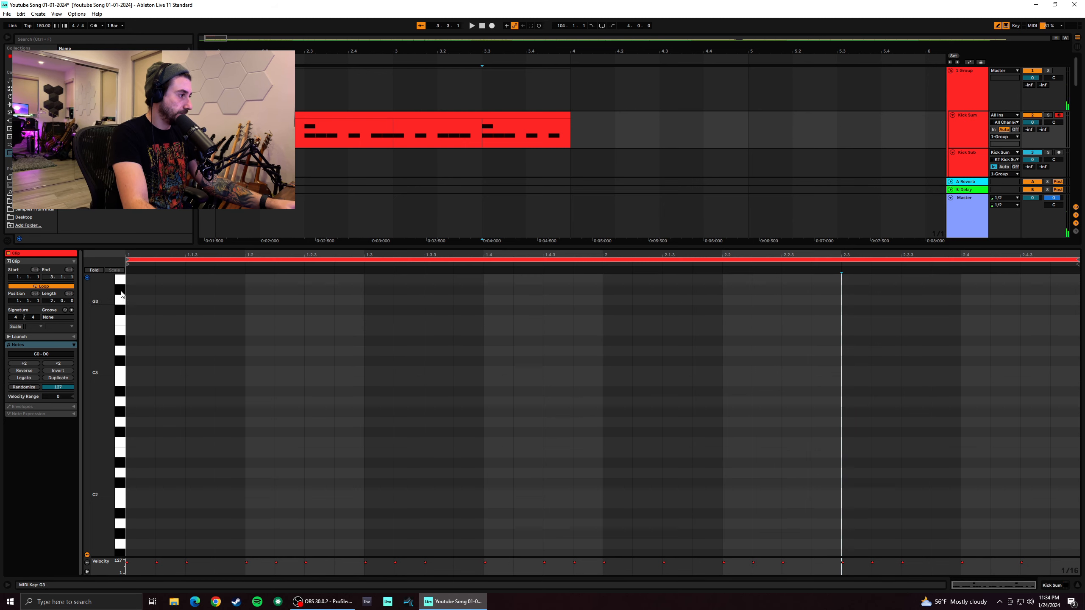
pyautogui.moveTo(121, 294)
pyautogui.mouseDown()
pyautogui.moveTo(119, 368)
pyautogui.moveTo(120, 277)
pyautogui.moveTo(121, 393)
pyautogui.moveTo(121, 380)
pyautogui.mouseUp()
pyautogui.click(136, 368)
# Audition the keys between G3 and C4 and add a sixteenth G3 note at 1.1.1
pyautogui.scroll(1, 120, 277)
pyautogui.click(120, 280)
pyautogui.scroll(1, 120, 286)
pyautogui.scroll(1, 120, 287)
pyautogui.click(121, 379)
pyautogui.click(120, 380)
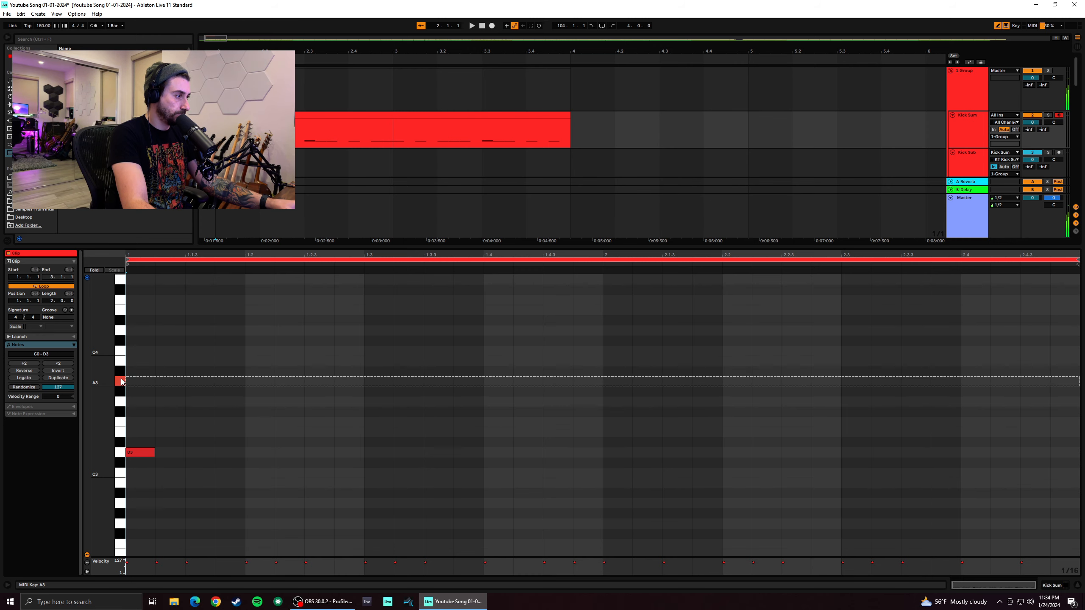
pyautogui.click(122, 382)
pyautogui.click(121, 372)
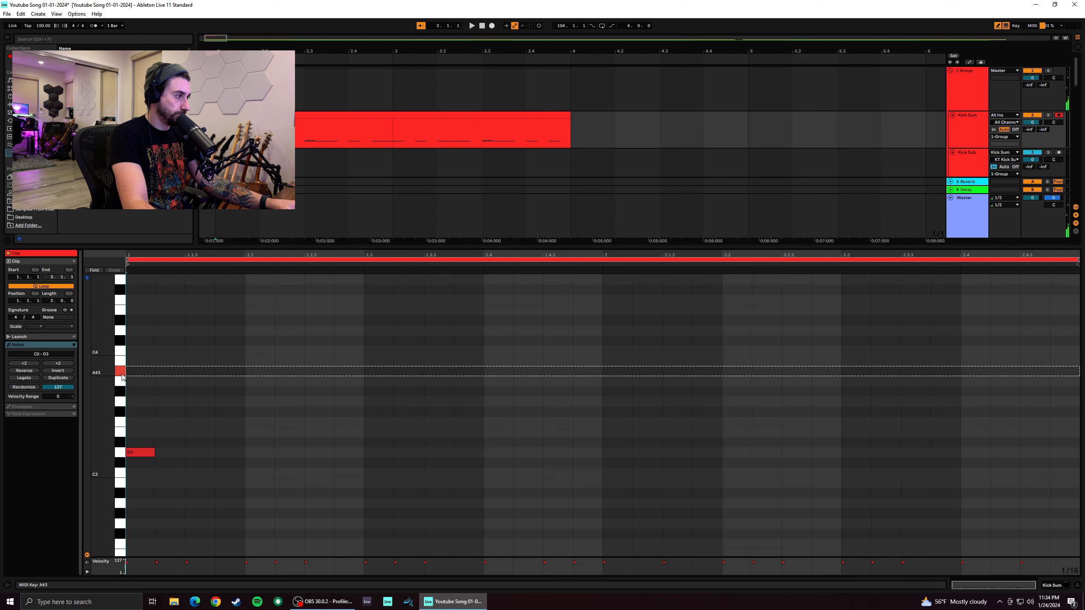
pyautogui.click(120, 362)
pyautogui.click(120, 402)
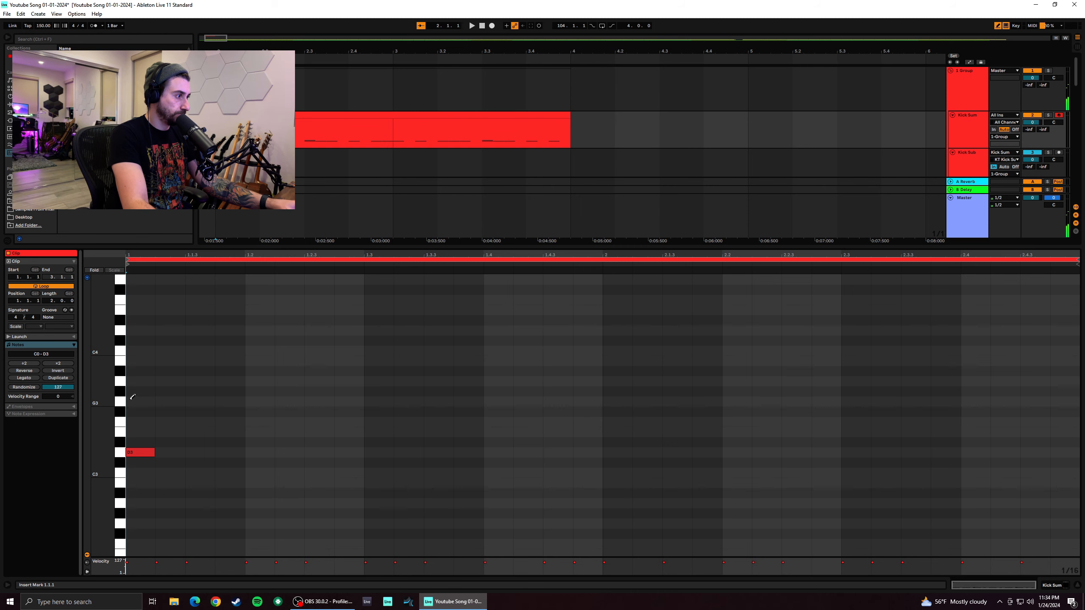
pyautogui.click(144, 402)
# Play the clip from its start and look over the note rows between C0 and octave 3
pyautogui.press('space')
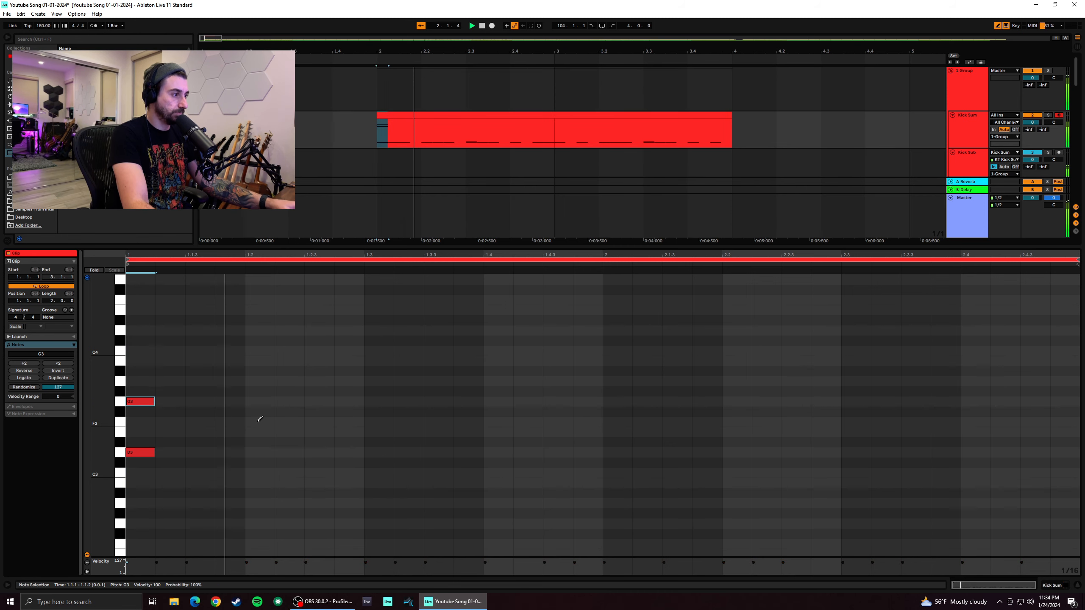
pyautogui.scroll(-2, 251, 416)
pyautogui.scroll(-10, 248, 415)
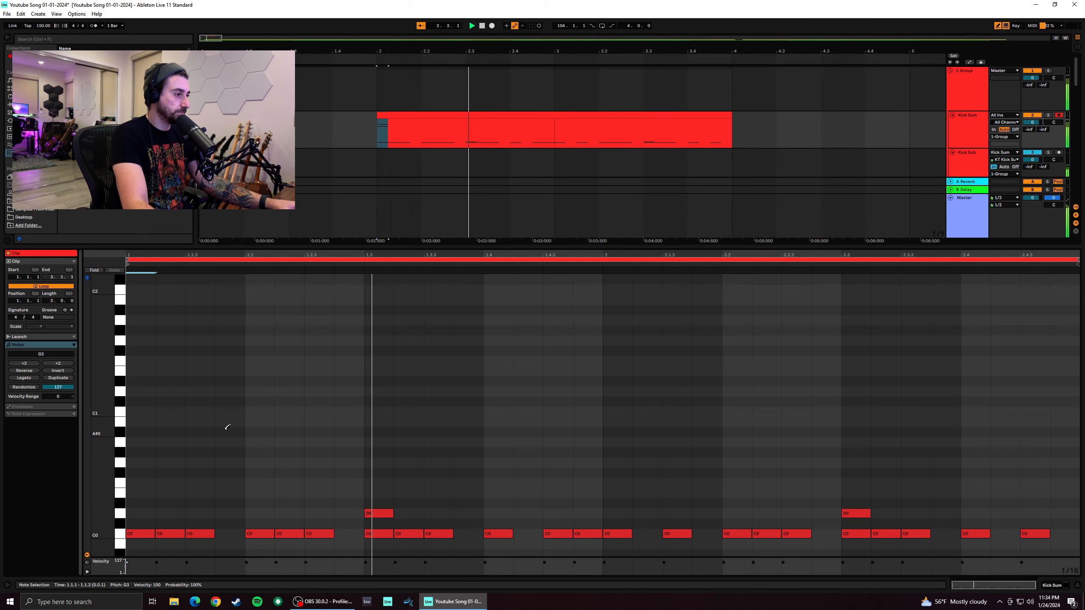
pyautogui.scroll(3, 227, 427)
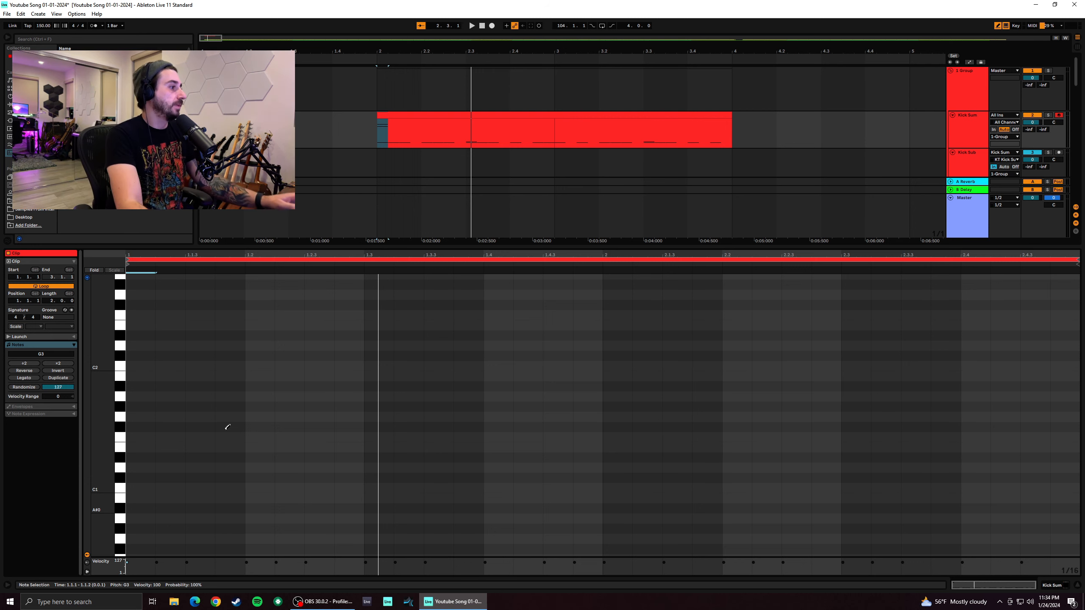
pyautogui.press('space')
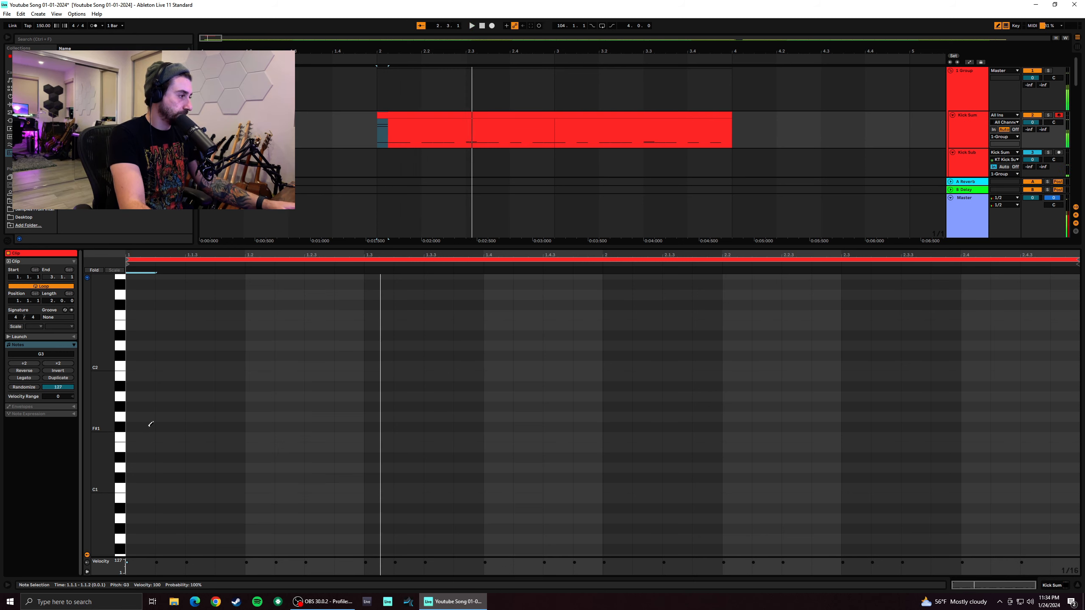
# Audition the piano roll keys from octave 0 up to around C5 to find another drum sound
pyautogui.scroll(-5, 125, 360)
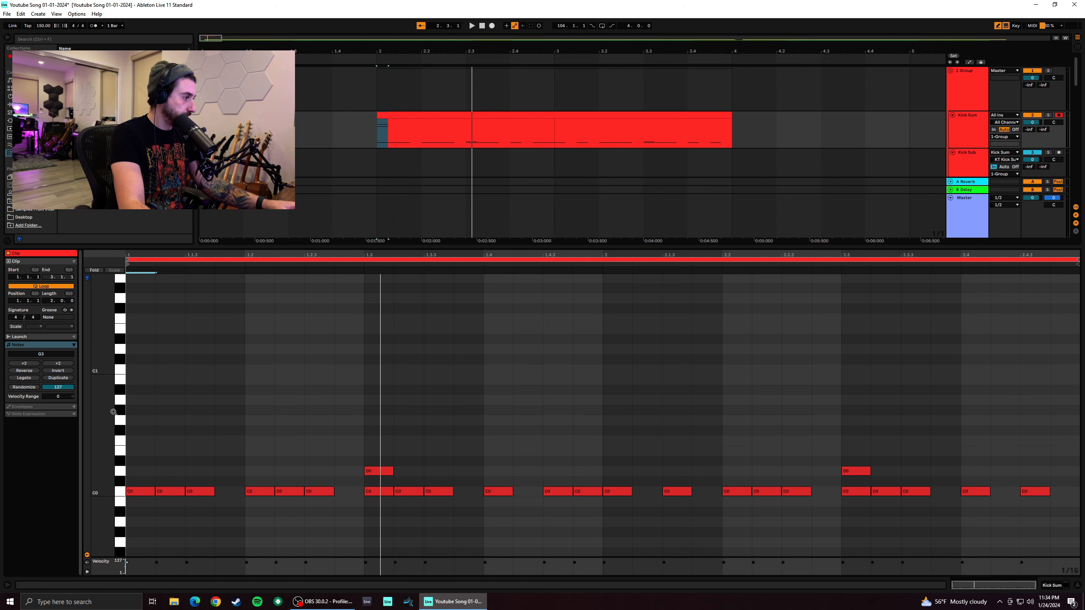
pyautogui.click(120, 420)
pyautogui.scroll(5, 120, 449)
pyautogui.moveTo(120, 345)
pyautogui.mouseDown()
pyautogui.moveTo(121, 265)
pyautogui.moveTo(120, 356)
pyautogui.mouseUp()
pyautogui.scroll(2, 120, 287)
pyautogui.scroll(1, 118, 283)
pyautogui.scroll(3, 120, 357)
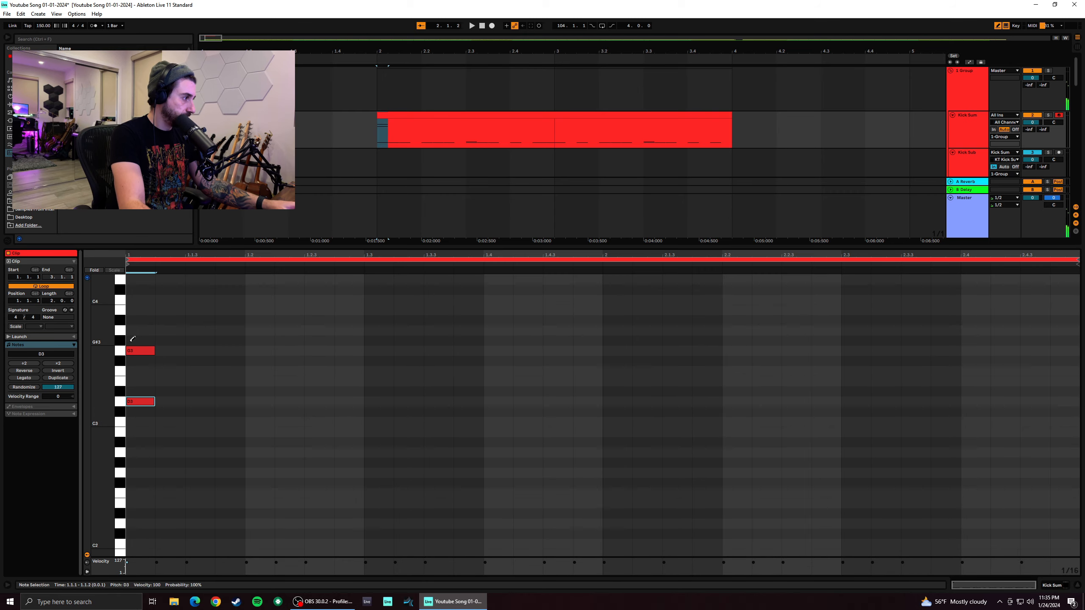
pyautogui.scroll(3, 131, 337)
pyautogui.moveTo(122, 312)
pyautogui.mouseDown()
pyautogui.moveTo(122, 279)
pyautogui.moveTo(131, 399)
pyautogui.mouseUp()
pyautogui.scroll(5, 122, 280)
pyautogui.click(123, 286)
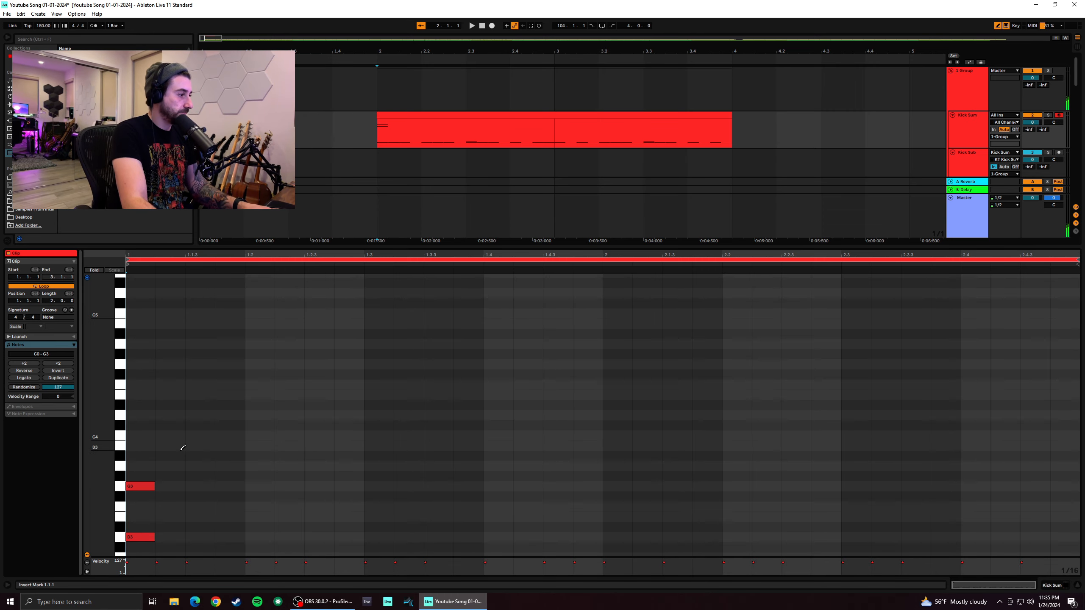
# Add sixteenth C4 notes at 1.1.3, 1.2.1, 1.2.3 and 1.3.1 in the clip
pyautogui.click(202, 435)
pyautogui.click(253, 435)
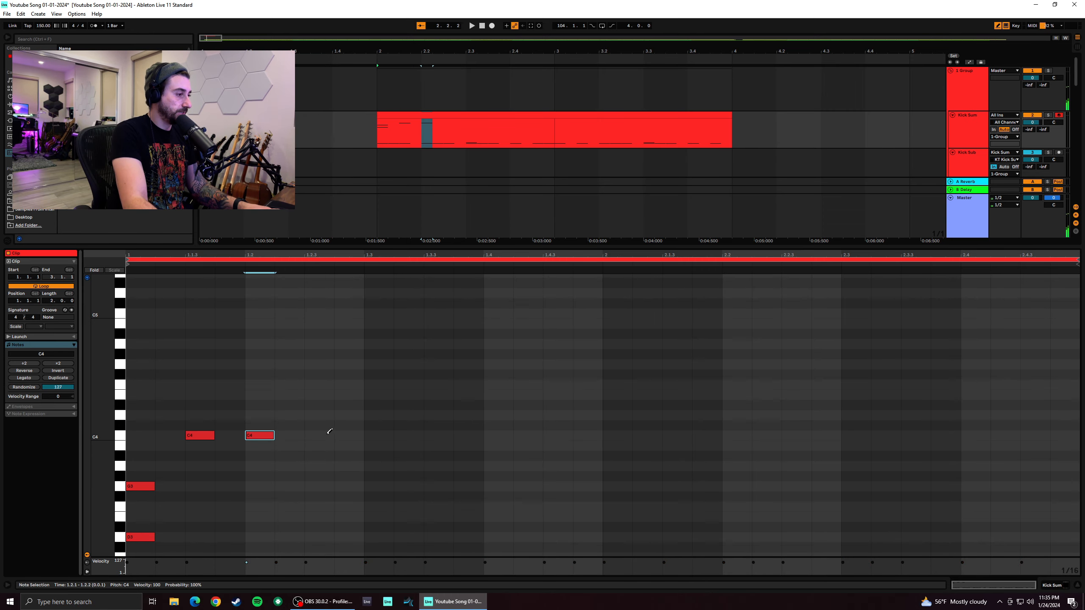
pyautogui.click(327, 435)
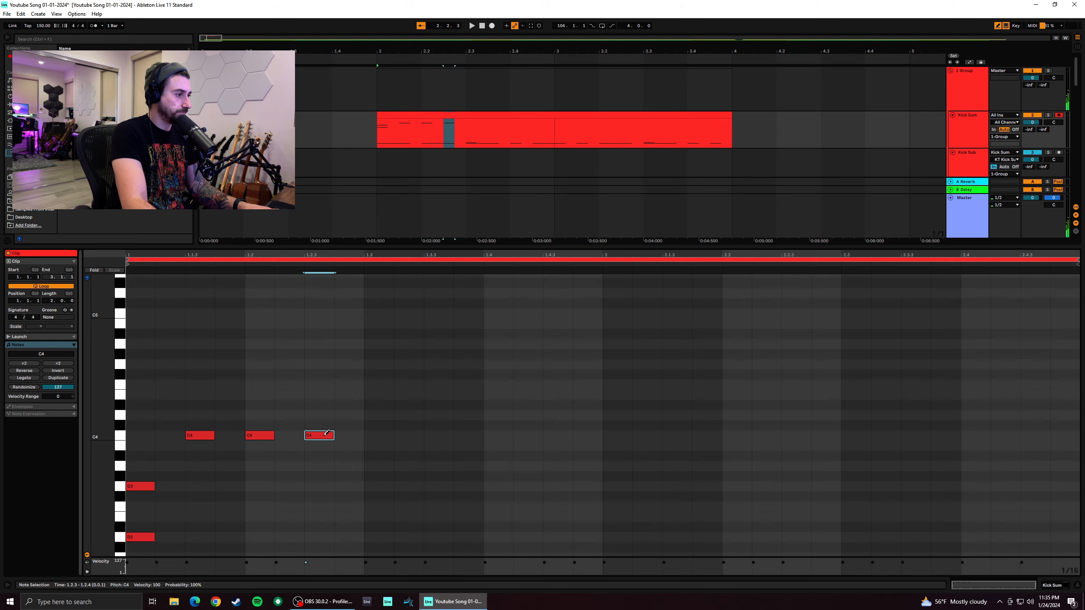
pyautogui.click(382, 434)
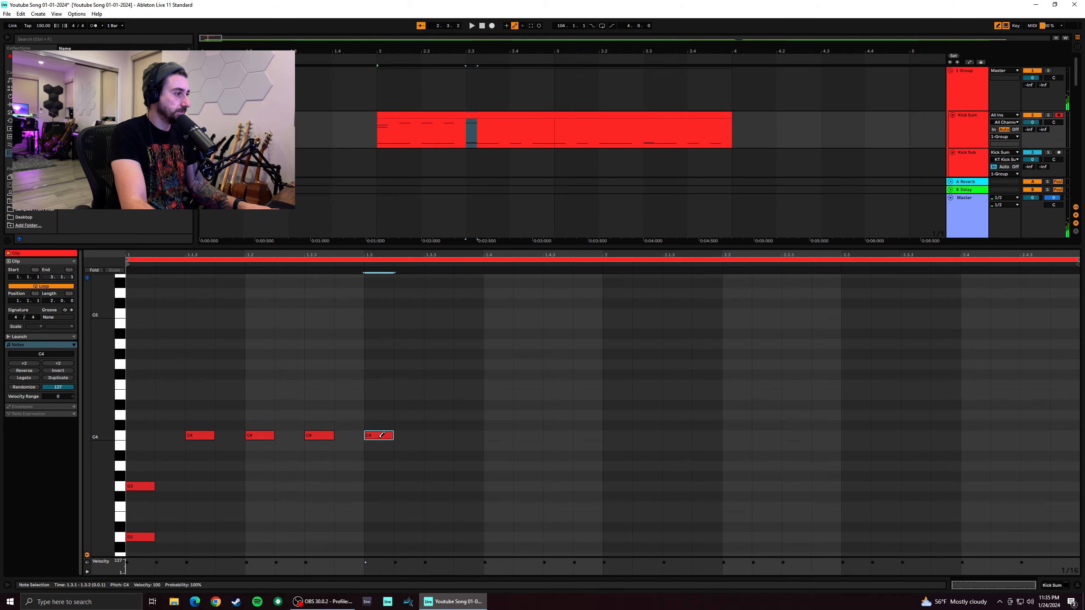
# Play the part back from its start and add sixteenth C4 notes at 1.3.3 and 1.4.1
pyautogui.press('space')
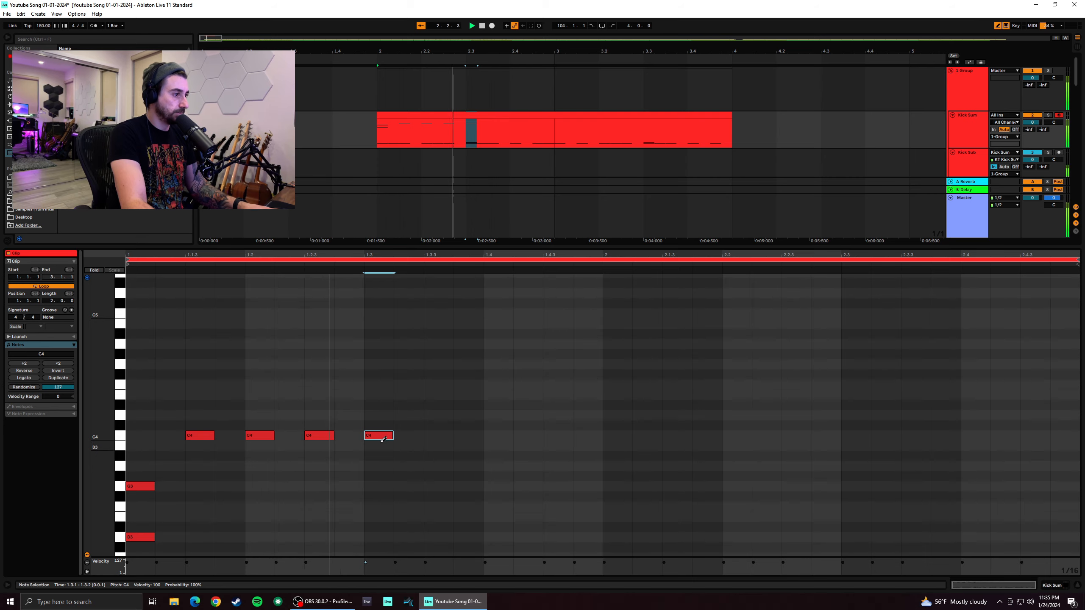
pyautogui.press('space')
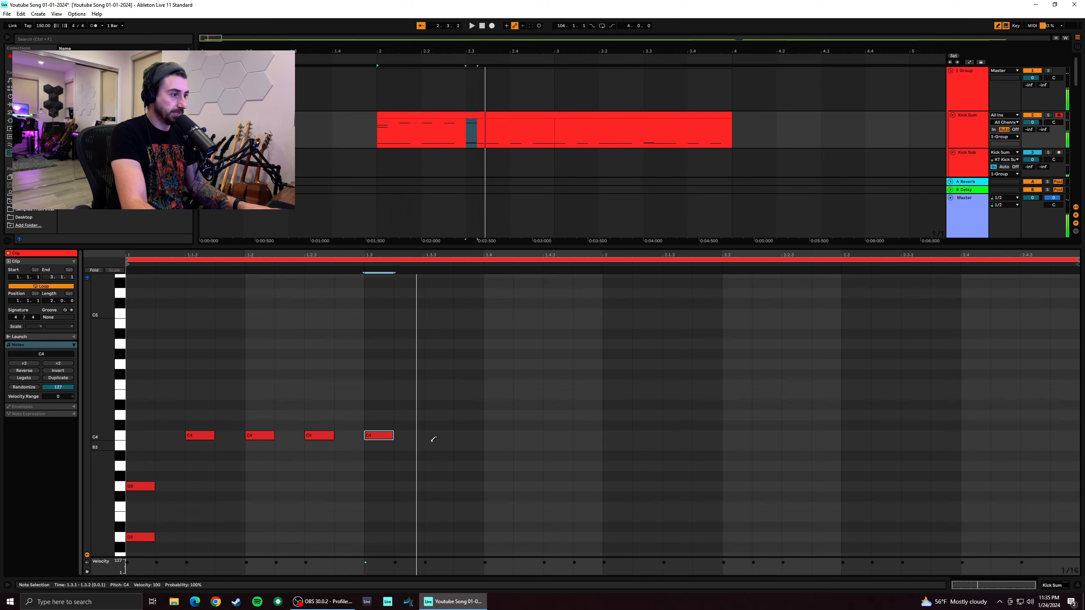
pyautogui.press('space')
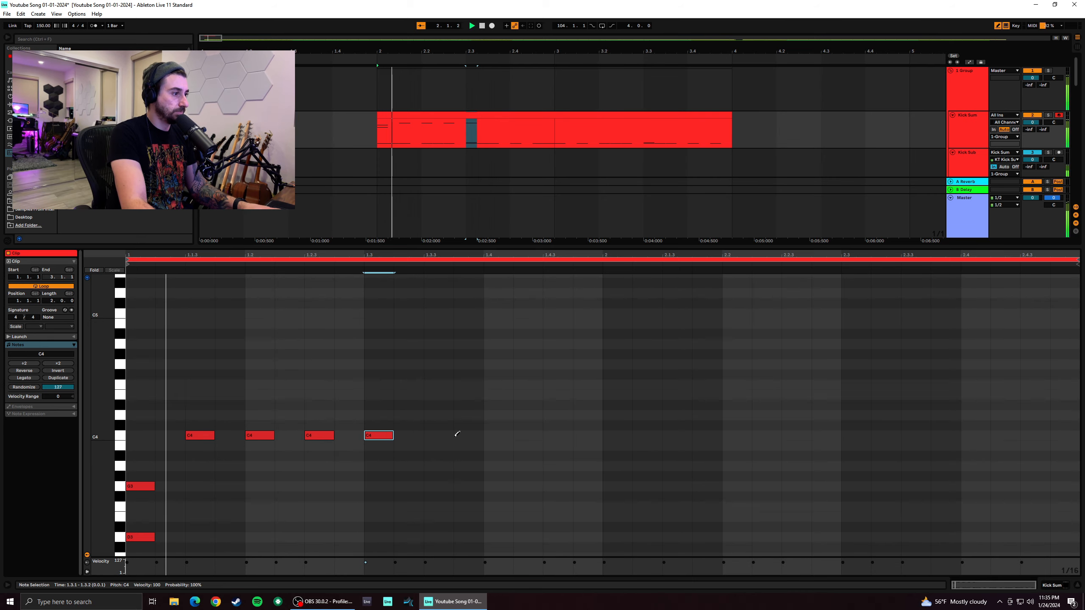
pyautogui.press('space')
pyautogui.press('space')
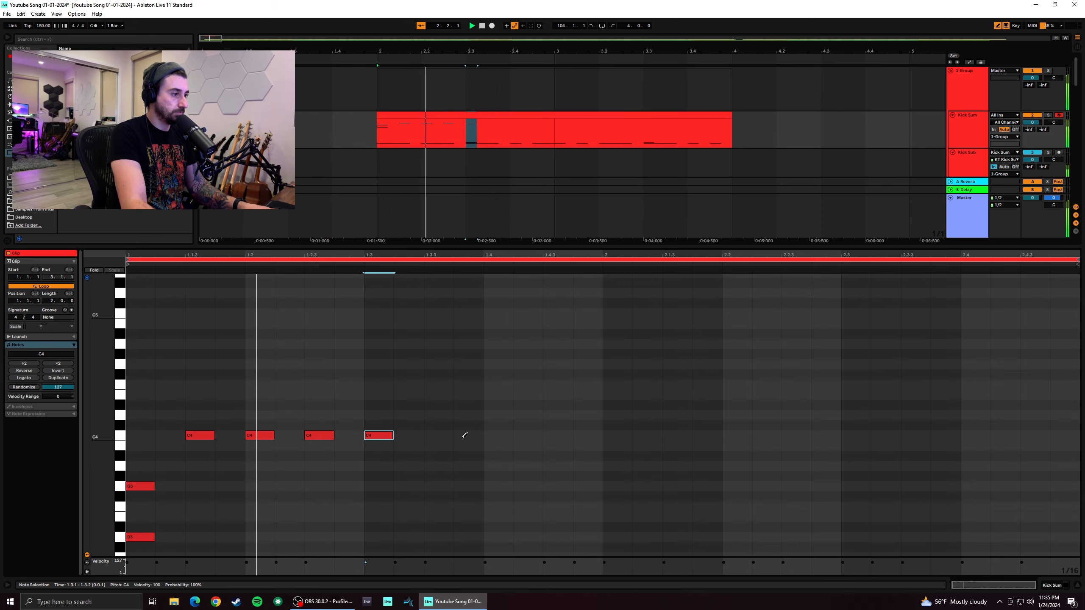
pyautogui.click(439, 435)
pyautogui.click(498, 436)
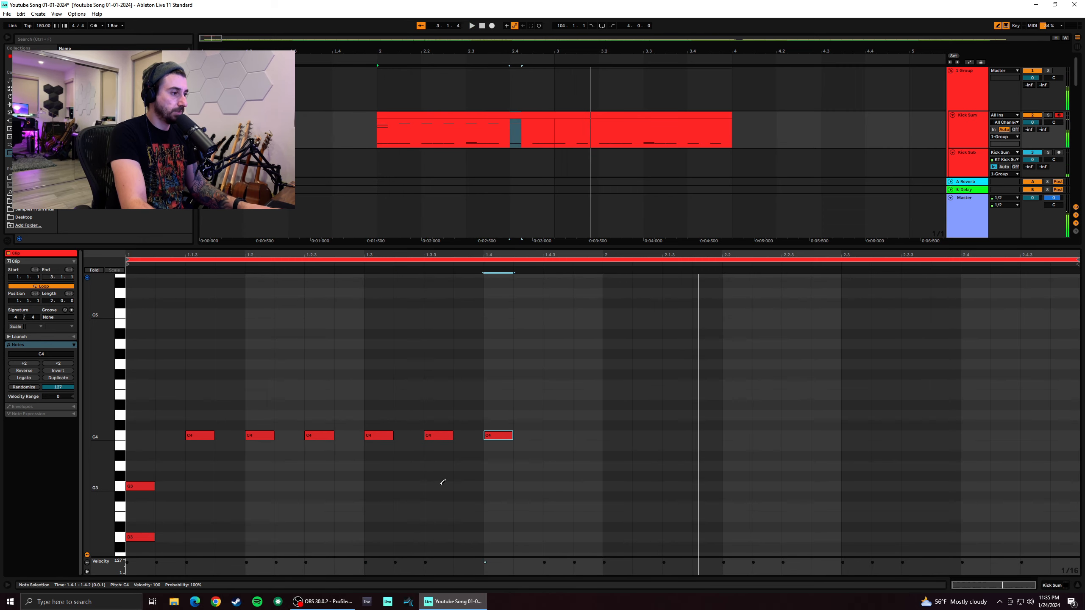
# Turn off draw mode, duplicate the six C4 notes and shift the copies so they start at 1.4.3
pyautogui.press('b')
pyautogui.press('b')
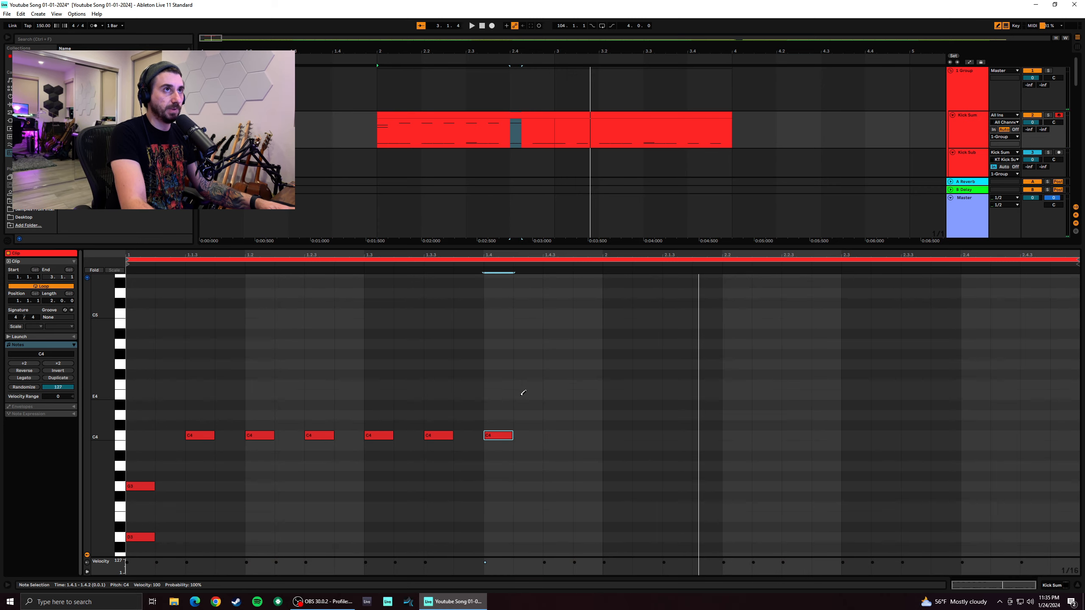
pyautogui.press('b')
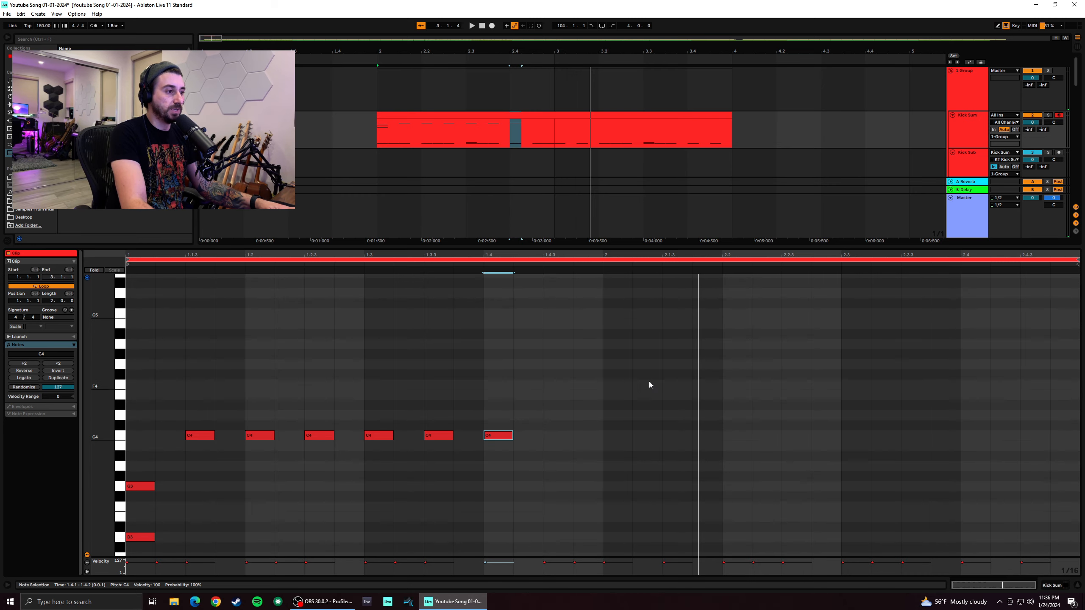
pyautogui.click(510, 460)
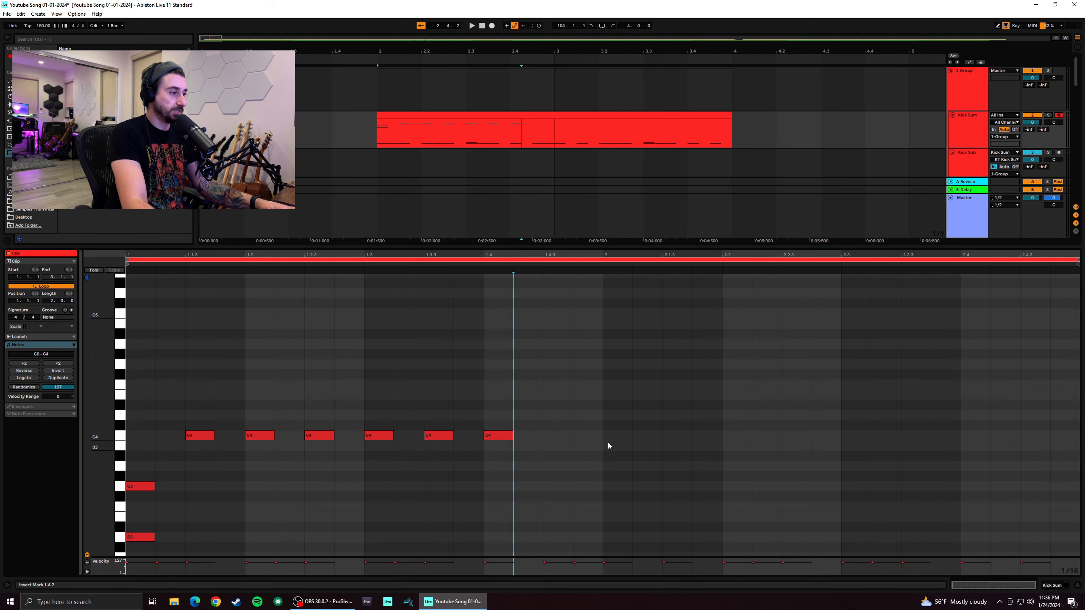
pyautogui.moveTo(506, 453); pyautogui.dragTo(202, 378)
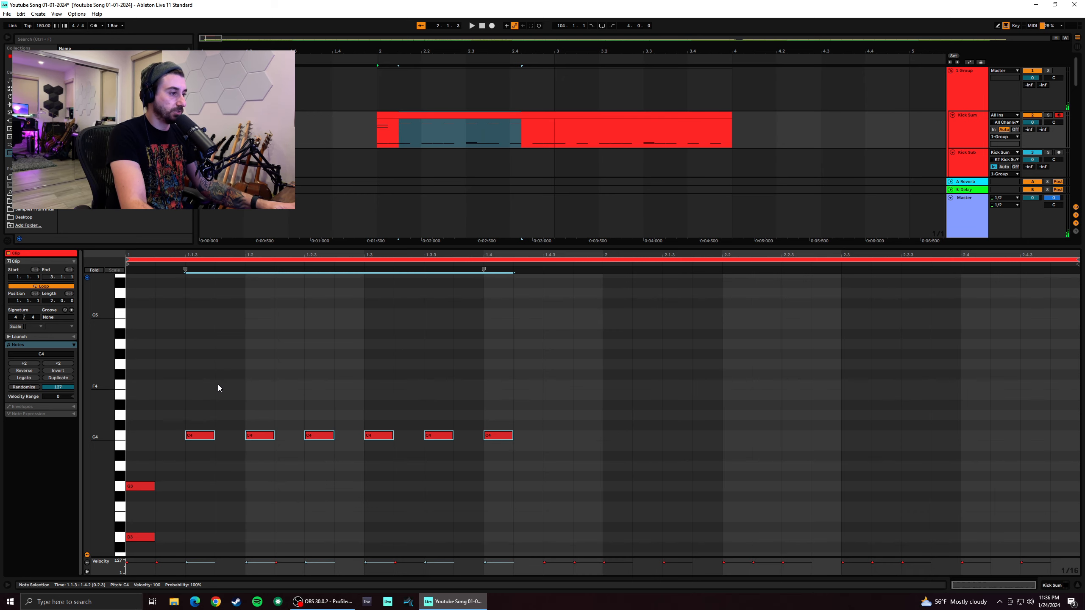
pyautogui.hotkey('ctrl', 'd')
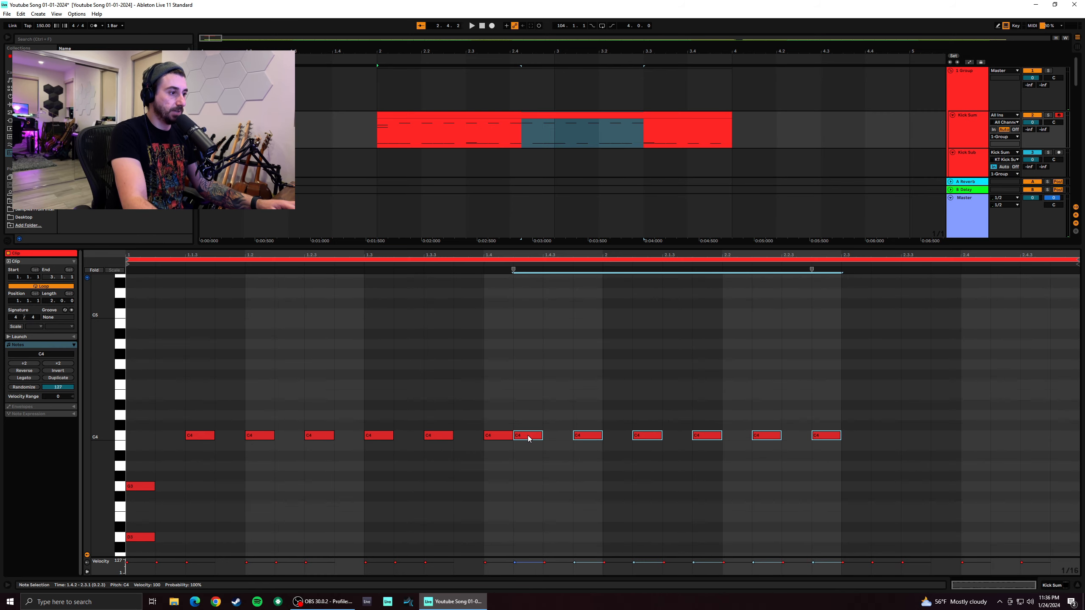
pyautogui.moveTo(528, 438); pyautogui.dragTo(560, 438)
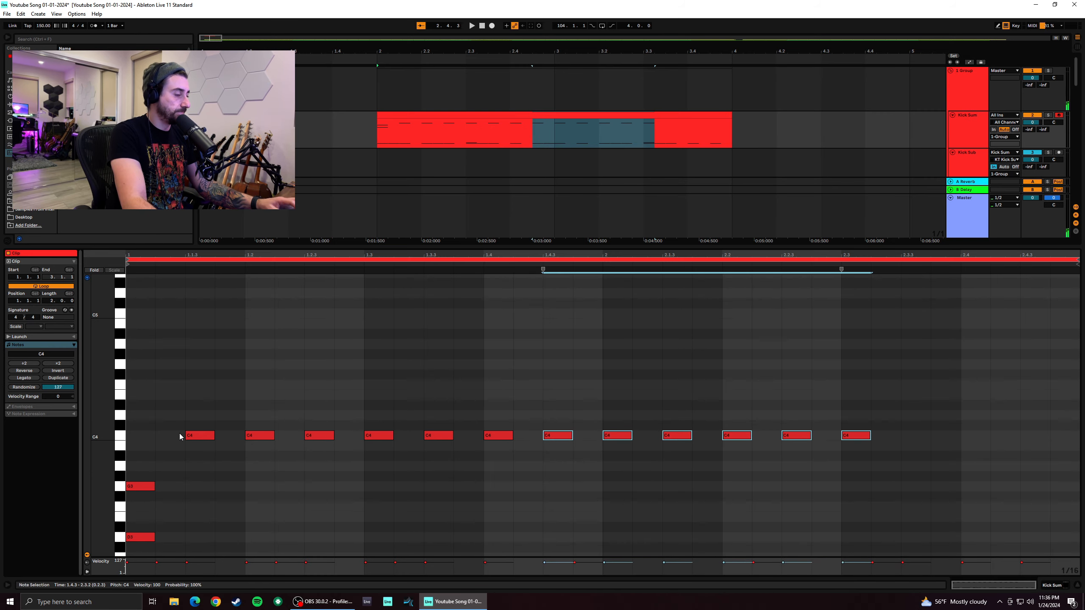
# Play the clip through and add sixteenth C4 notes at 2.3.3 and 2.4.1
pyautogui.press('space')
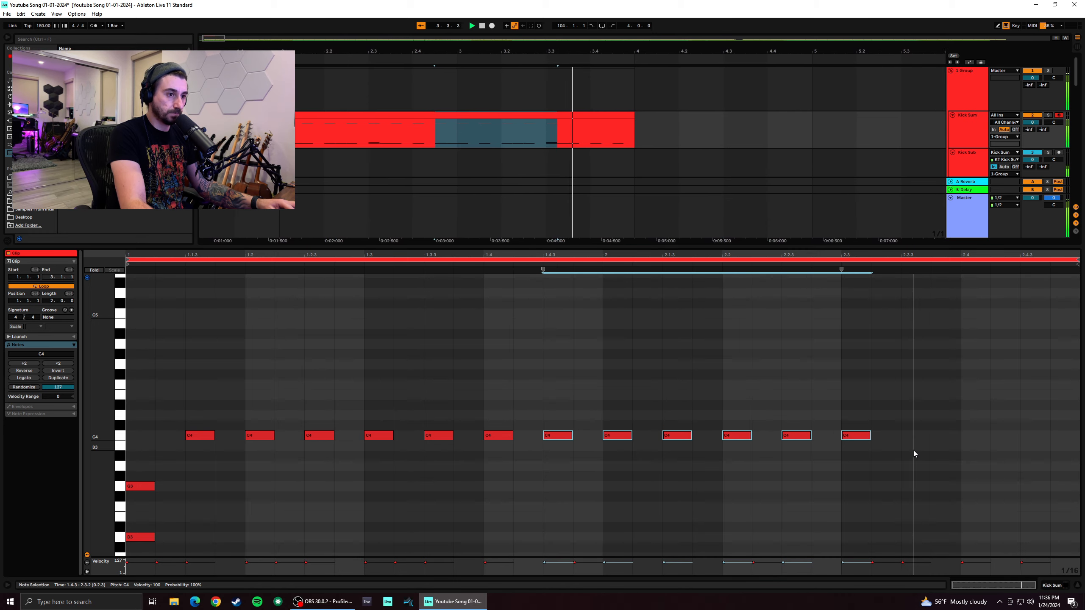
pyautogui.doubleClick(909, 436)
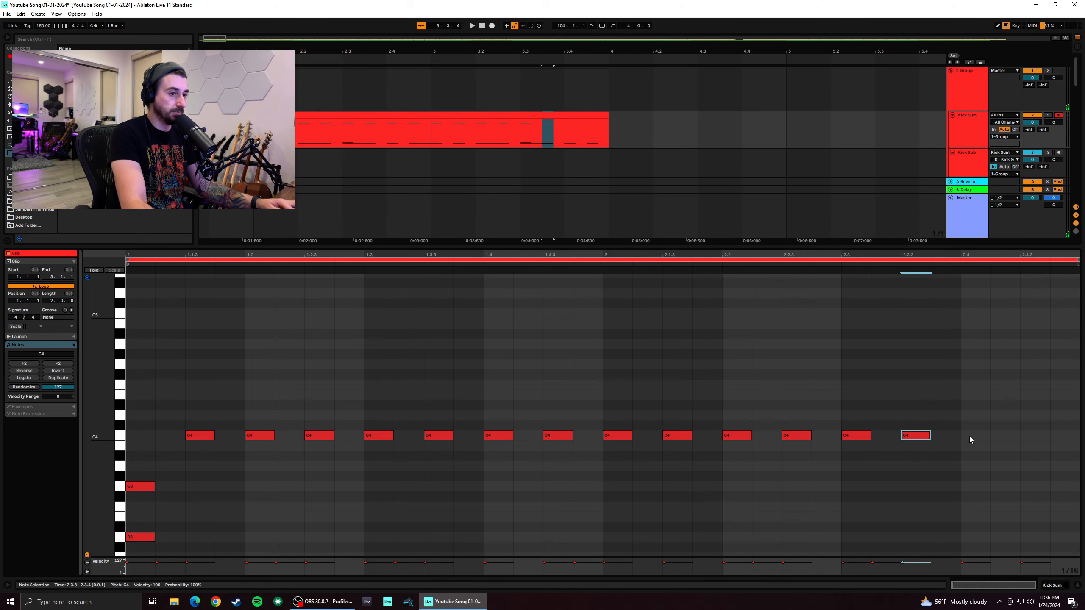
pyautogui.press('space')
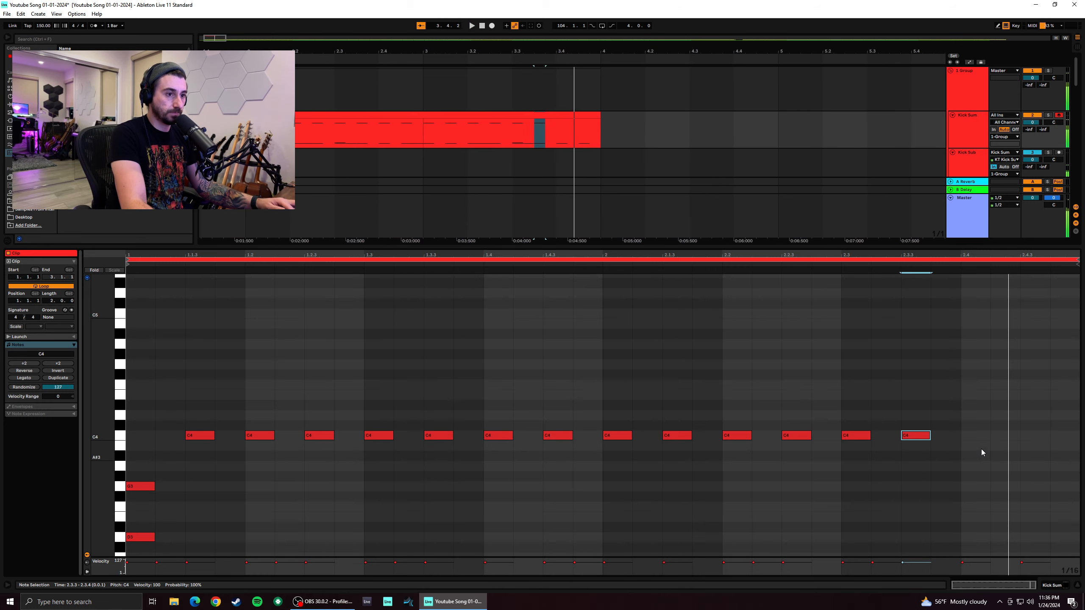
pyautogui.press('space')
pyautogui.click(975, 436)
pyautogui.doubleClick(974, 436)
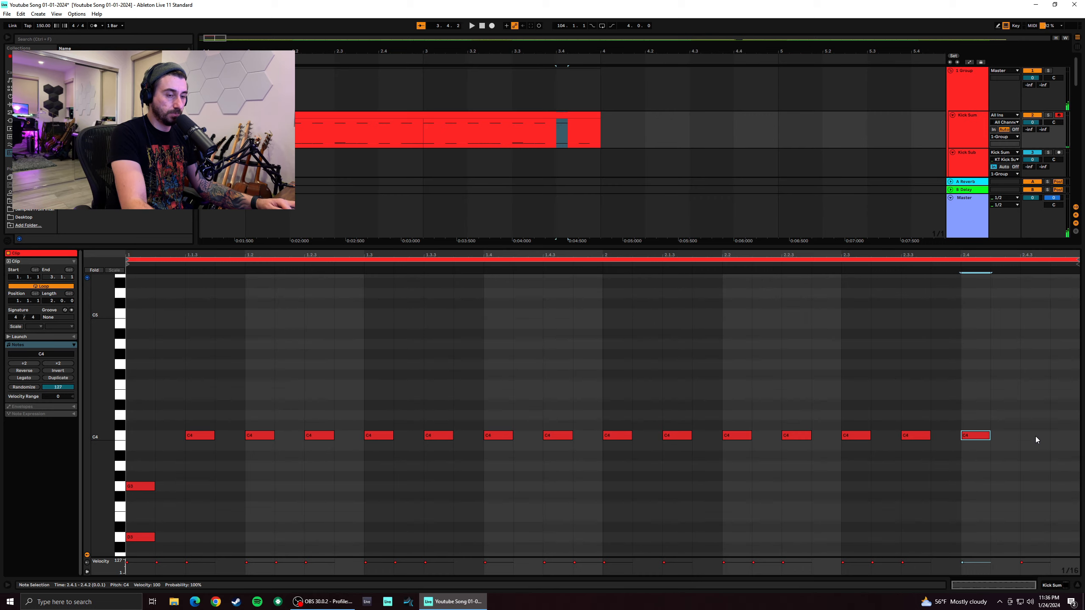
# Add a sixteenth D4 note at 2.4.3 and play the clip to hear its ending
pyautogui.press('space')
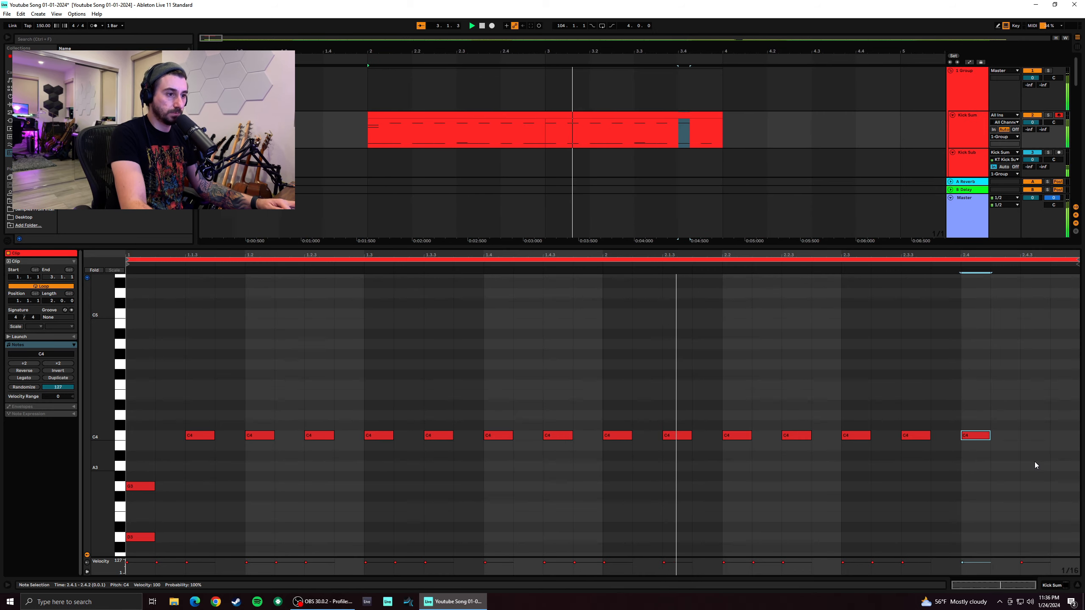
pyautogui.doubleClick(1034, 418)
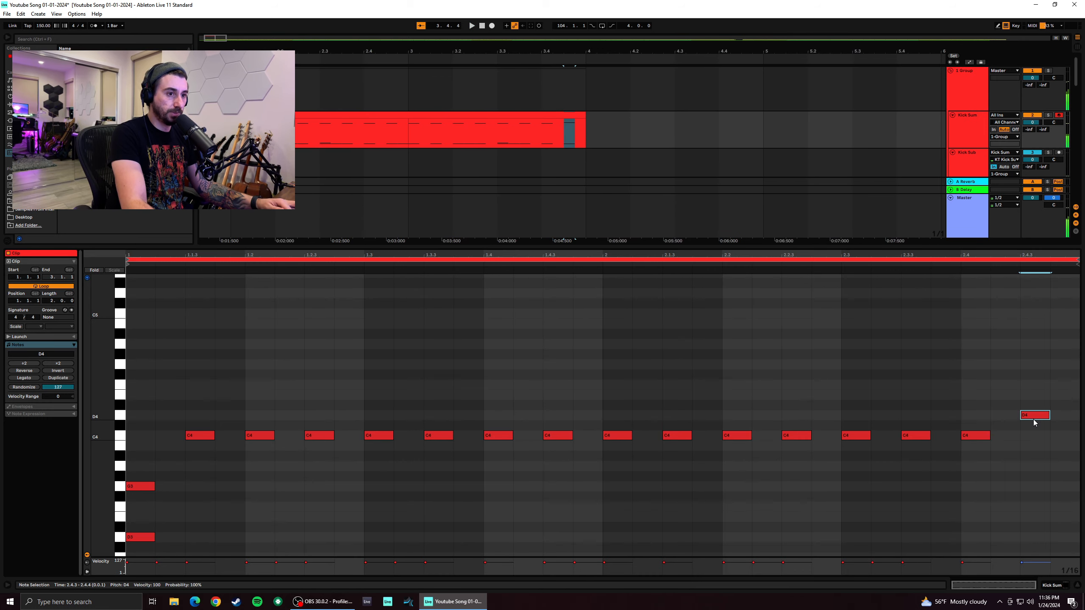
pyautogui.press('space')
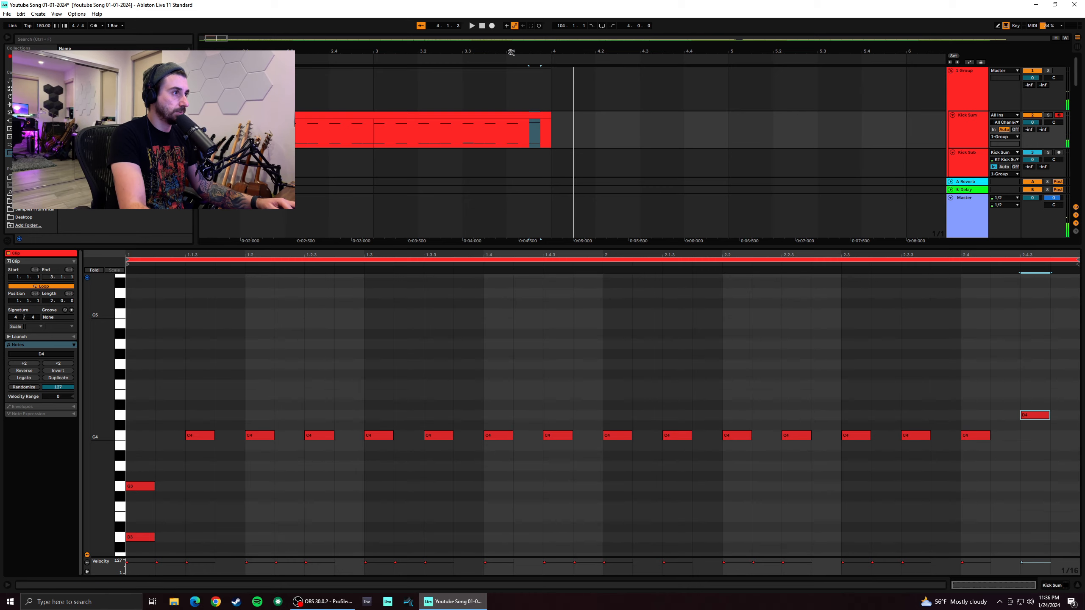
# Select the whole two-bar drum clip in the arrangement and duplicate it to start at bar 4
pyautogui.moveTo(510, 49); pyautogui.dragTo(458, 31)
pyautogui.click(451, 145)
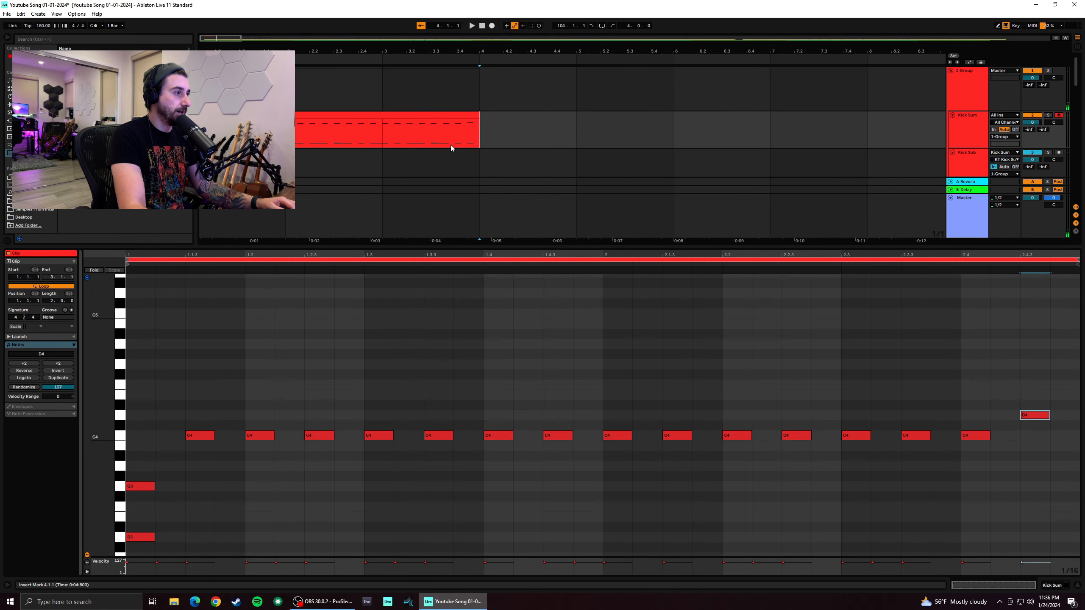
pyautogui.click(418, 114)
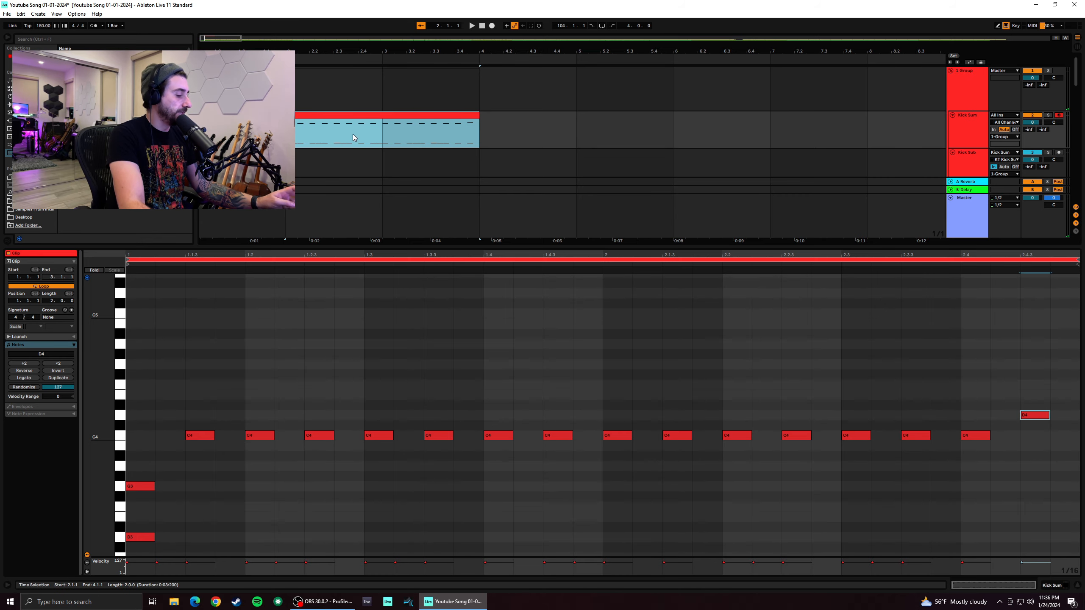
pyautogui.hotkey('ctrl', 'd')
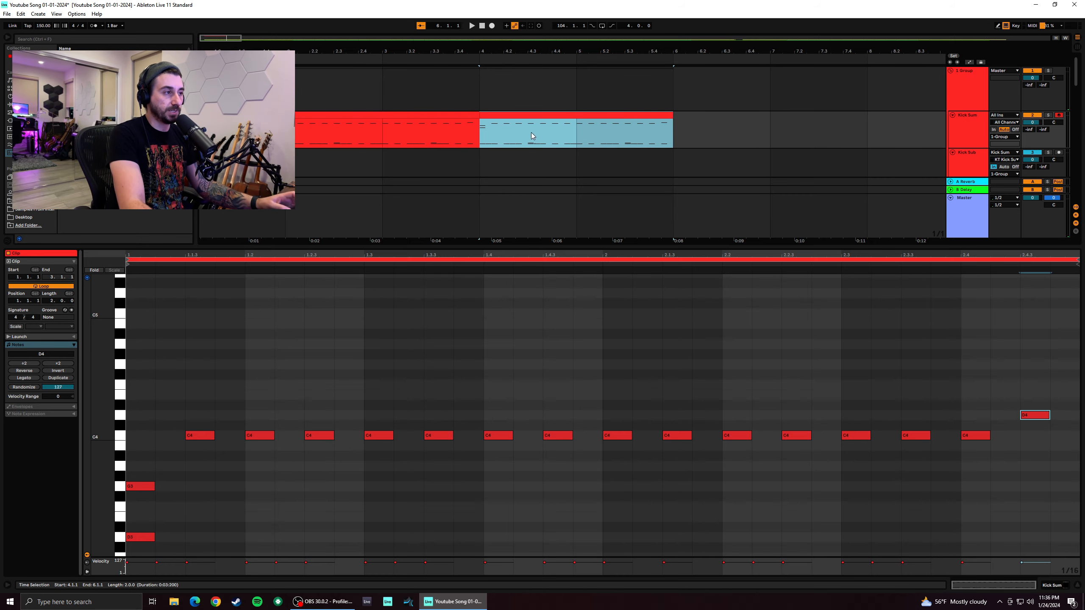
# Select the second clip and try other pitches for its two upper notes at 1.1.1, setting the pair to G3 and E3
pyautogui.click(484, 136)
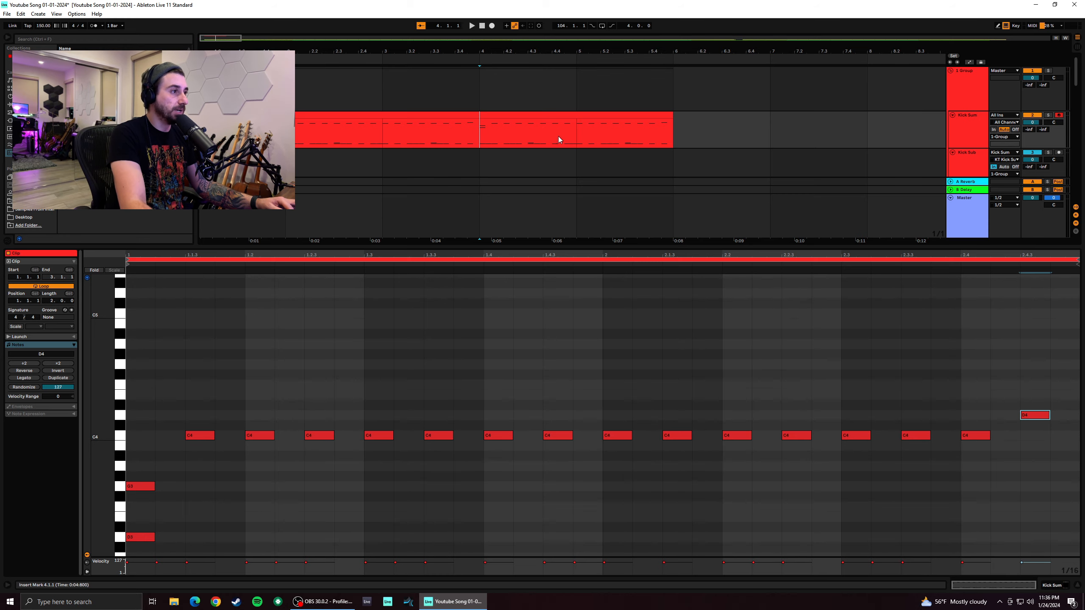
pyautogui.click(538, 118)
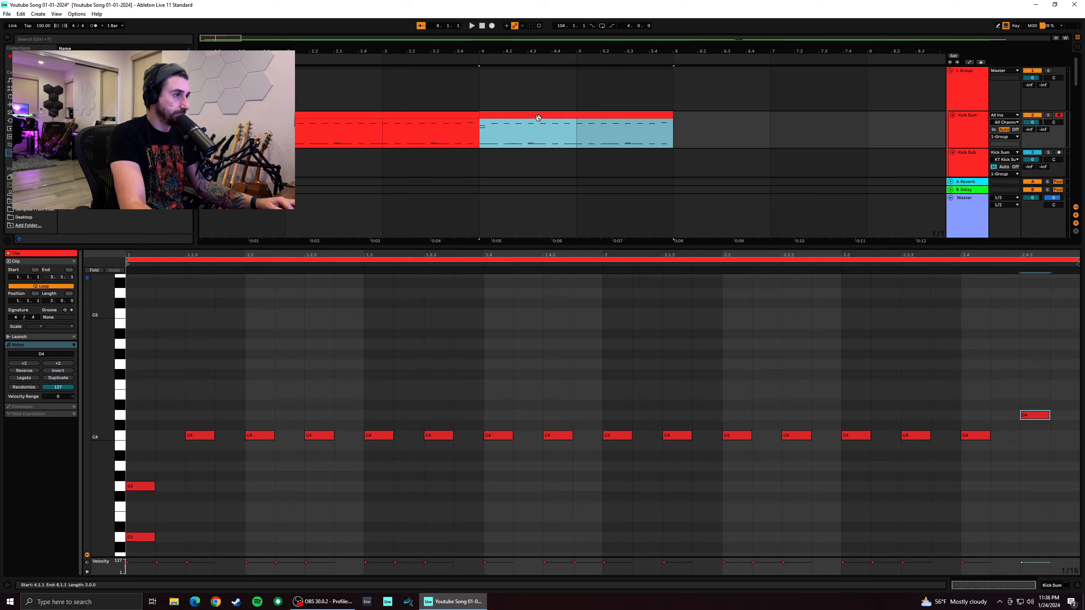
pyautogui.click(389, 114)
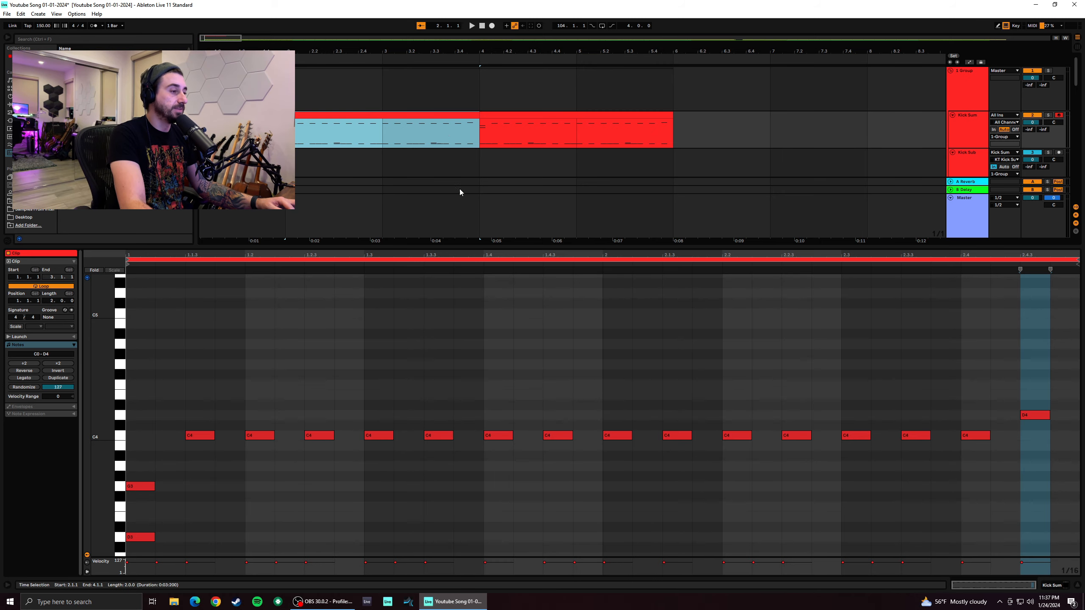
pyautogui.click(581, 116)
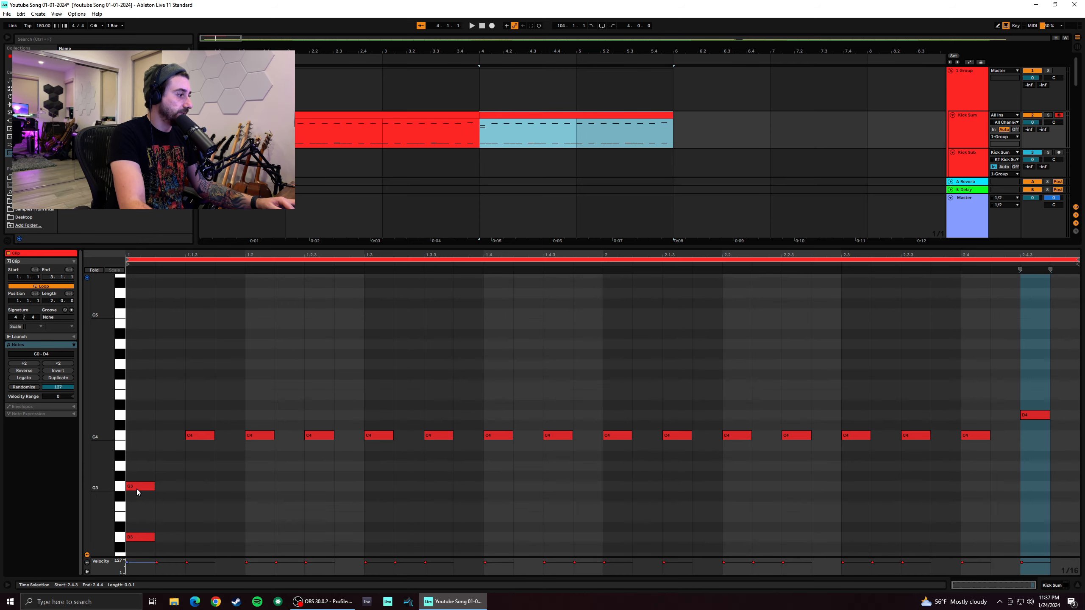
pyautogui.click(138, 490)
pyautogui.moveTo(142, 489); pyautogui.dragTo(150, 515)
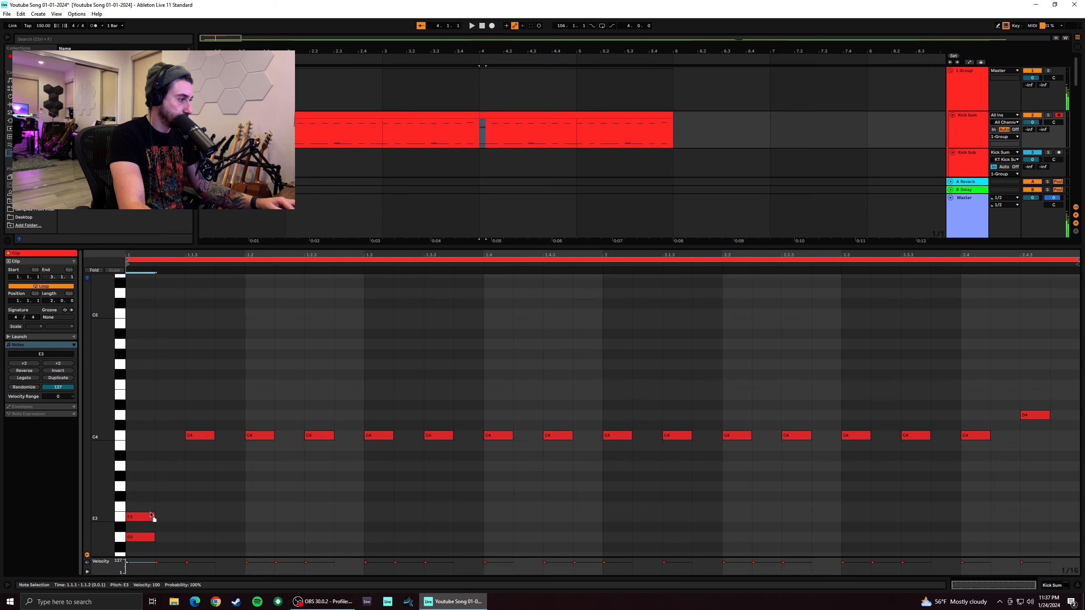
pyautogui.scroll(-2, 147, 496)
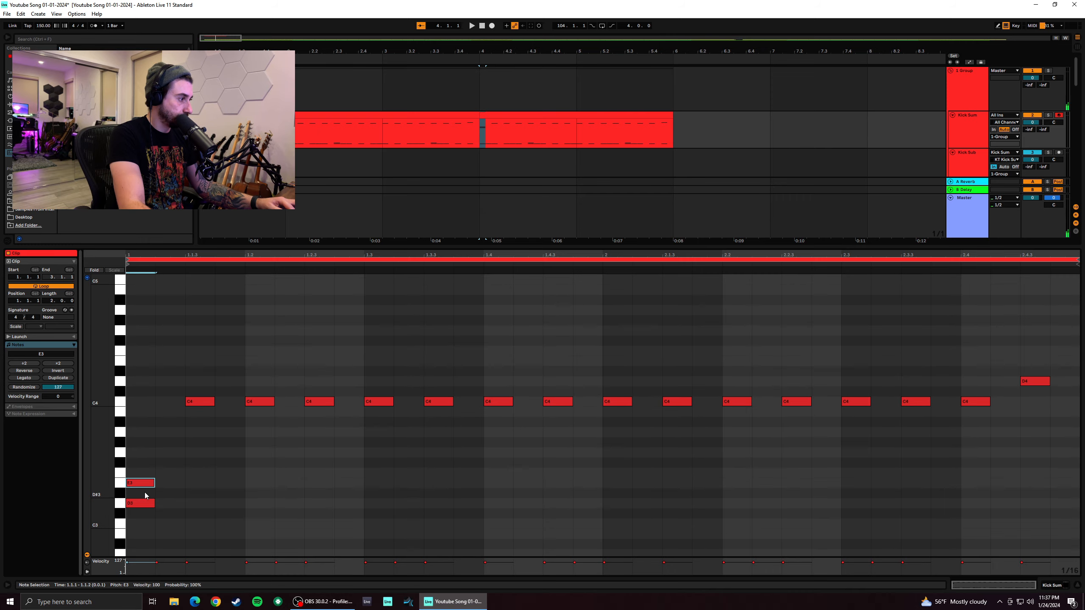
pyautogui.press('Up')
pyautogui.press('Up')
pyautogui.press('Up')
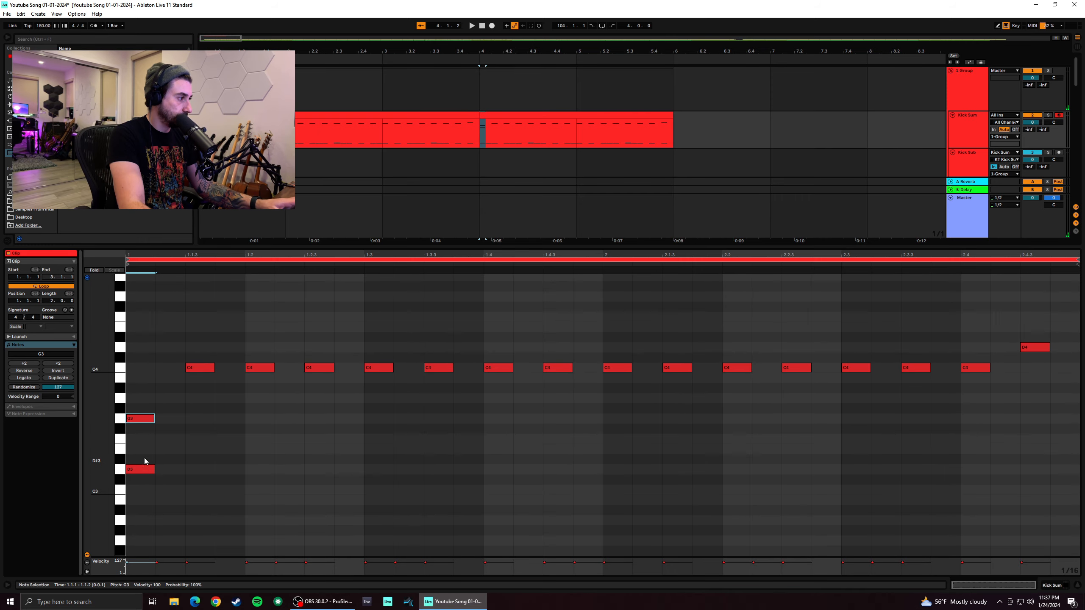
pyautogui.moveTo(145, 421); pyautogui.dragTo(145, 473)
pyautogui.moveTo(147, 431); pyautogui.dragTo(147, 419)
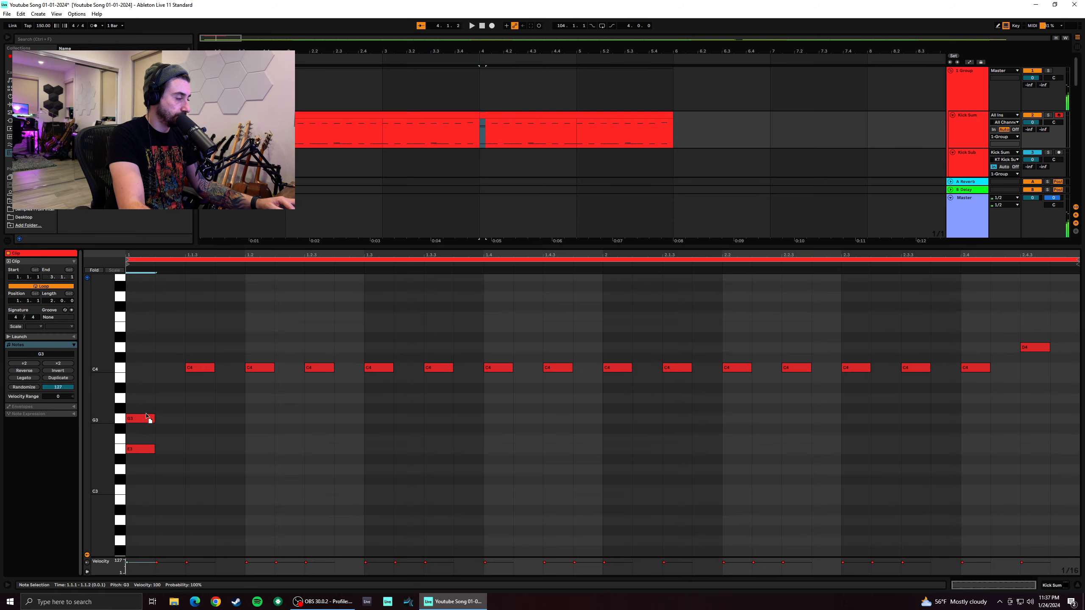
# Play the second clip and fold the piano roll to show only the rows that contain notes
pyautogui.press('space')
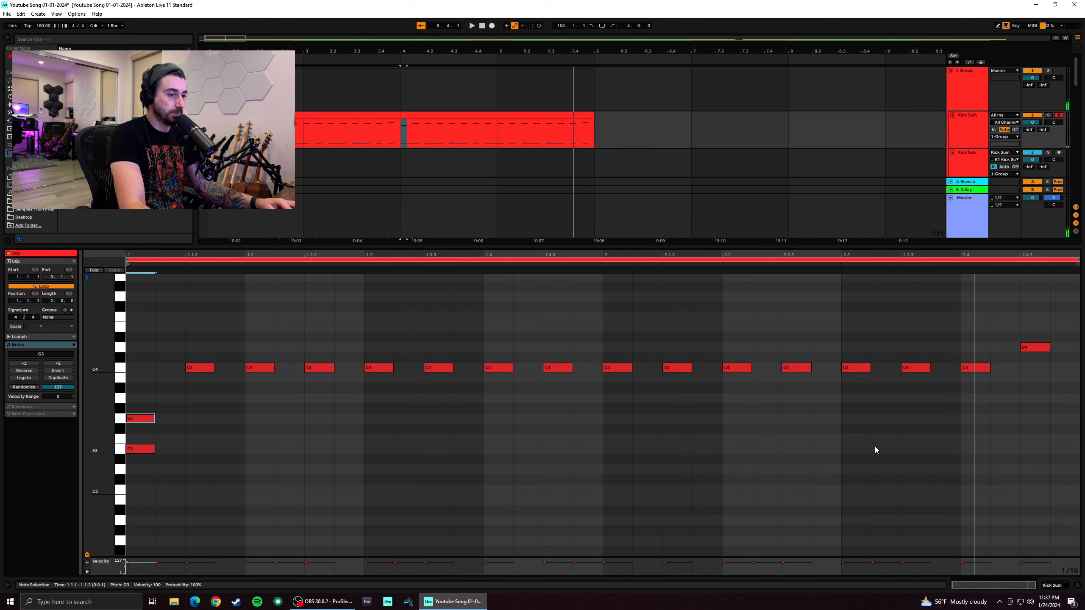
pyautogui.scroll(-4, 881, 440)
pyautogui.scroll(3, 876, 440)
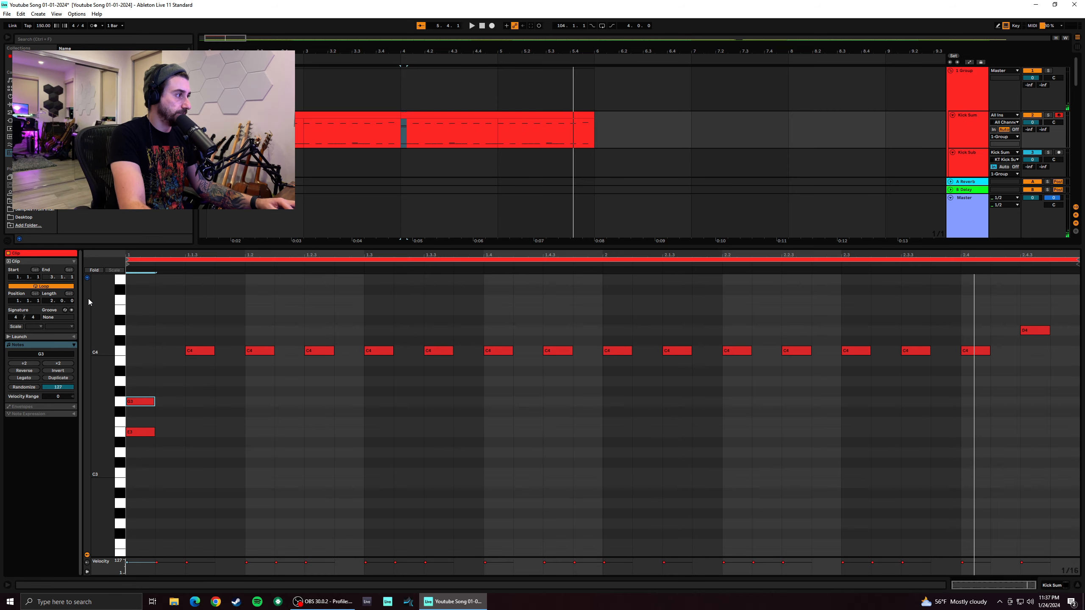
pyautogui.click(94, 270)
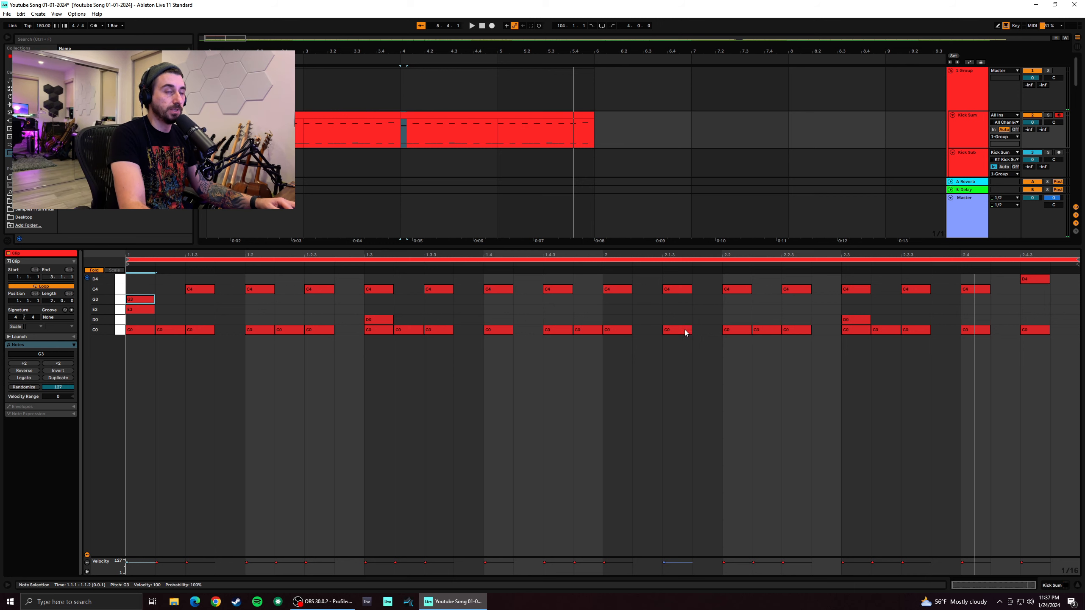
# Play the second clip and delete the C0 kick under the D0 note at 2.3.1, in both the second and the first clip
pyautogui.press('space')
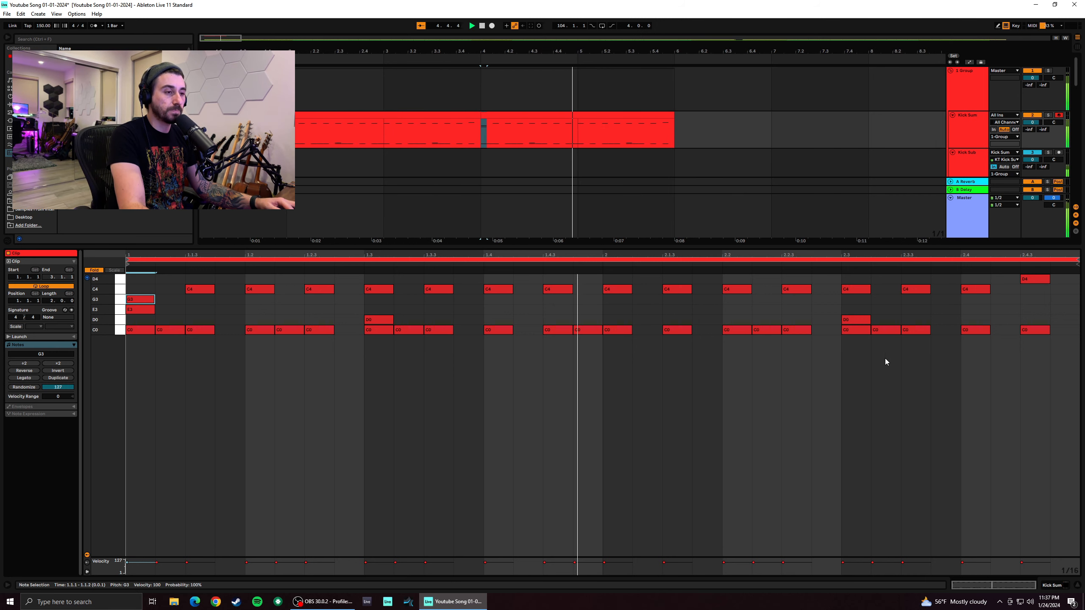
pyautogui.click(852, 331)
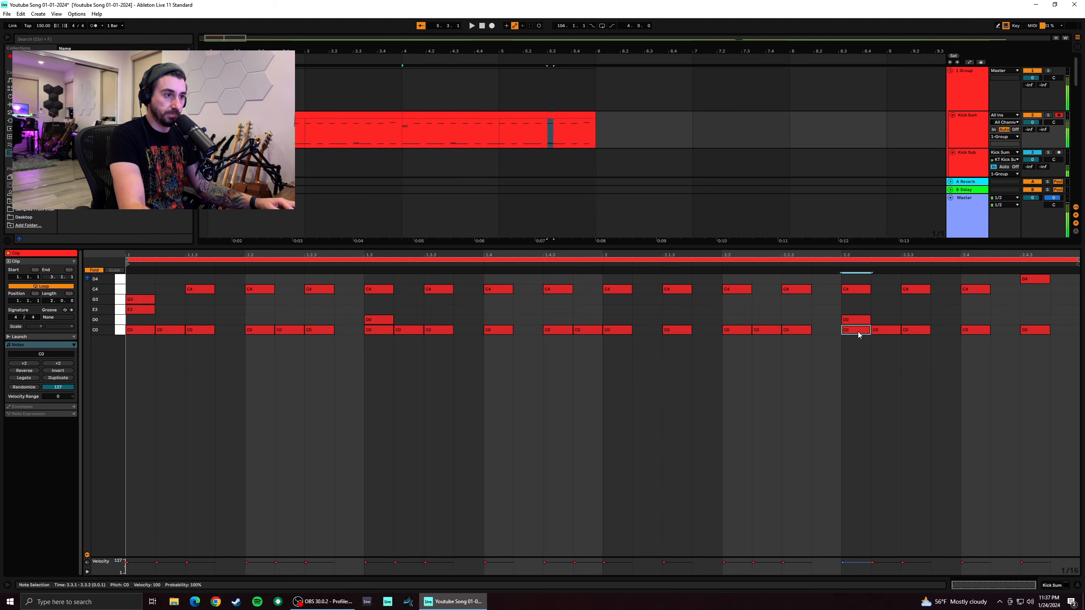
pyautogui.press('Delete')
pyautogui.click(361, 118)
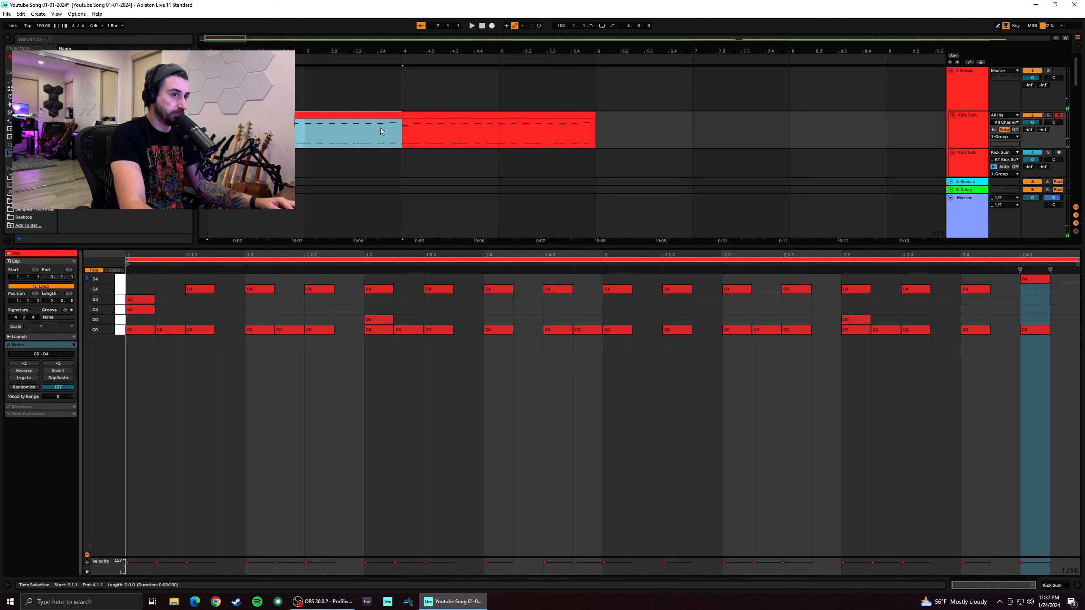
pyautogui.click(858, 328)
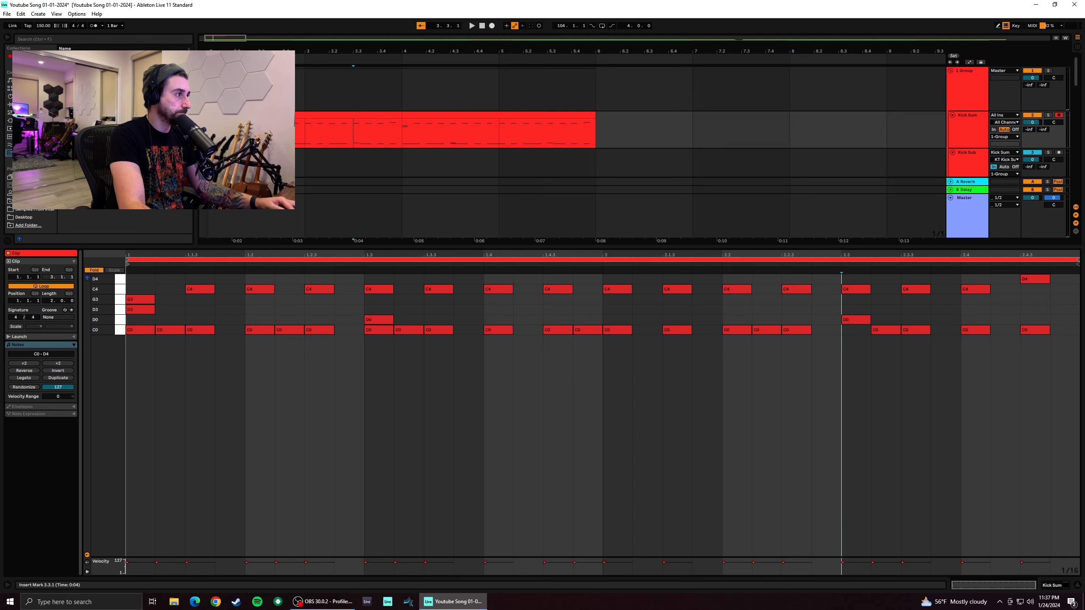
# Play the first clip and delete its C0 kick under the D0 note at 1.3.1
pyautogui.press('space')
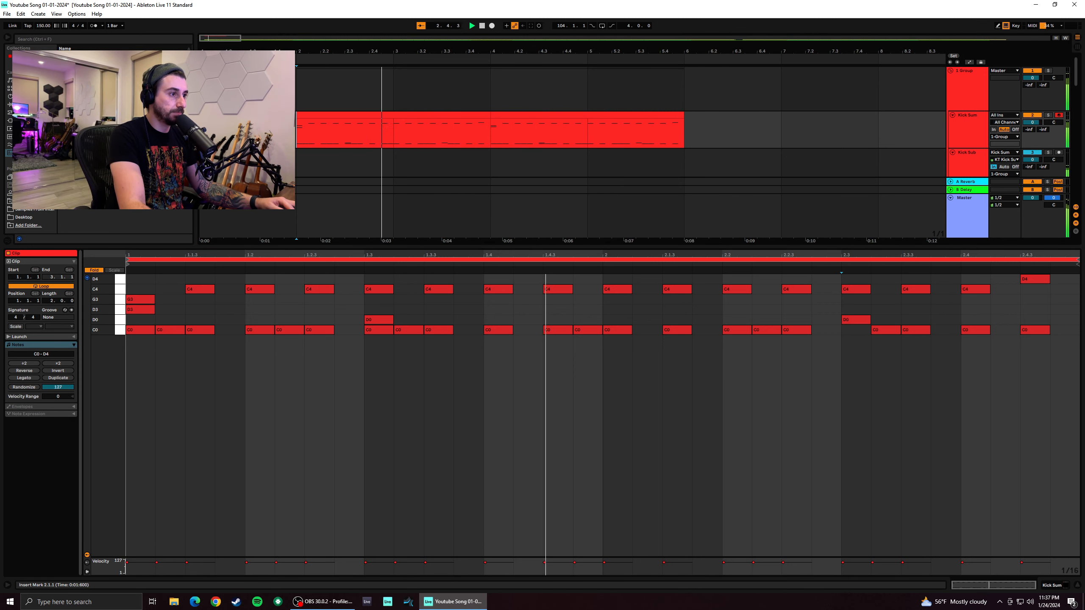
pyautogui.click(378, 330)
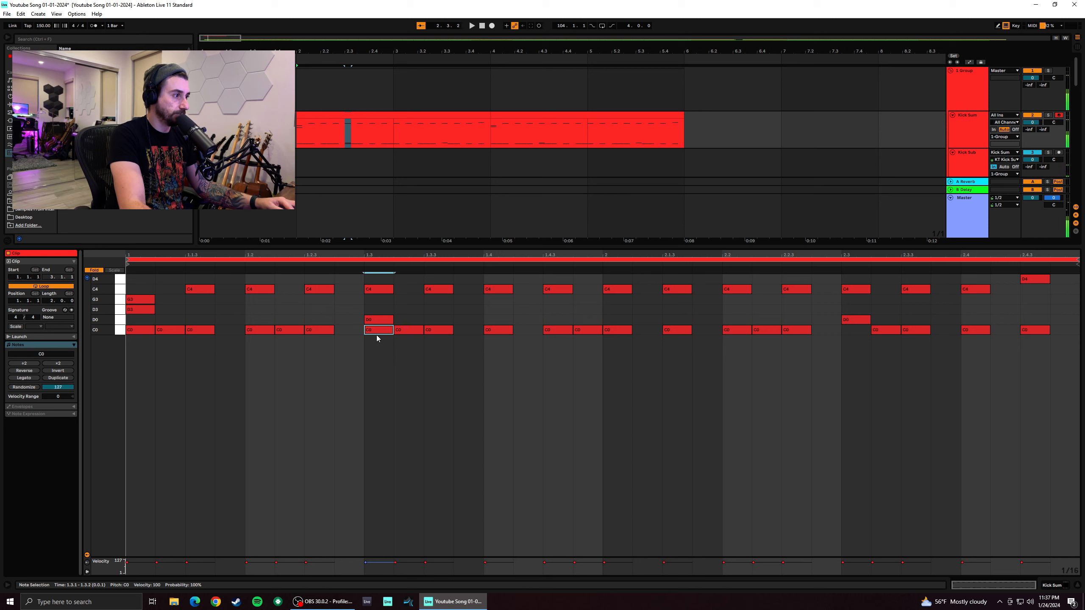
pyautogui.press('Delete')
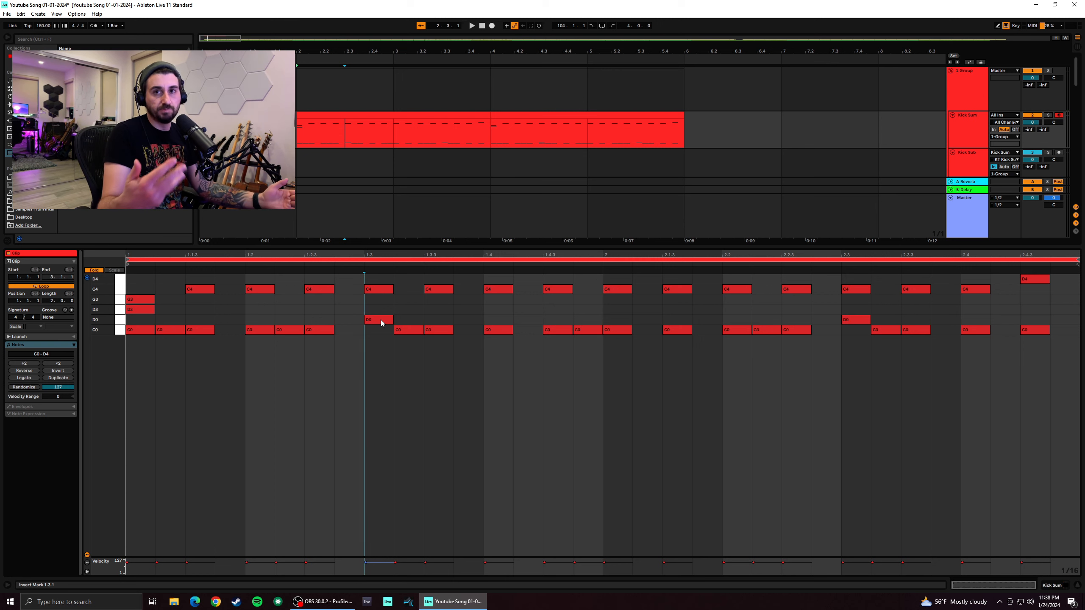
# Play the revised first clip, select it in the arrangement and duplicate it over the second clip at bar 4
pyautogui.press('space')
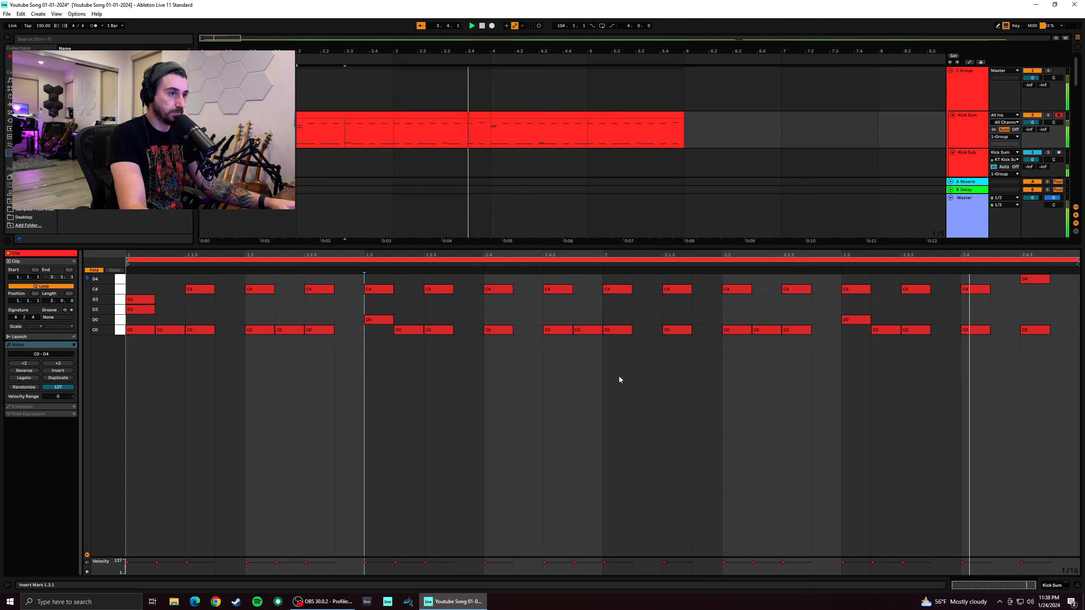
pyautogui.press('space')
pyautogui.click(447, 113)
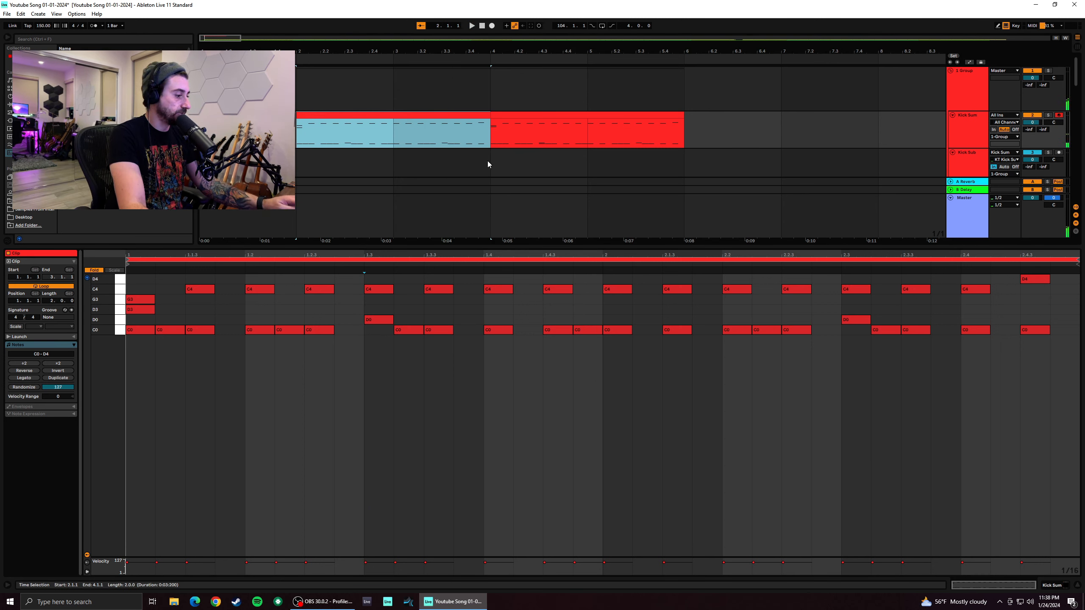
pyautogui.hotkey('ctrl', 'd')
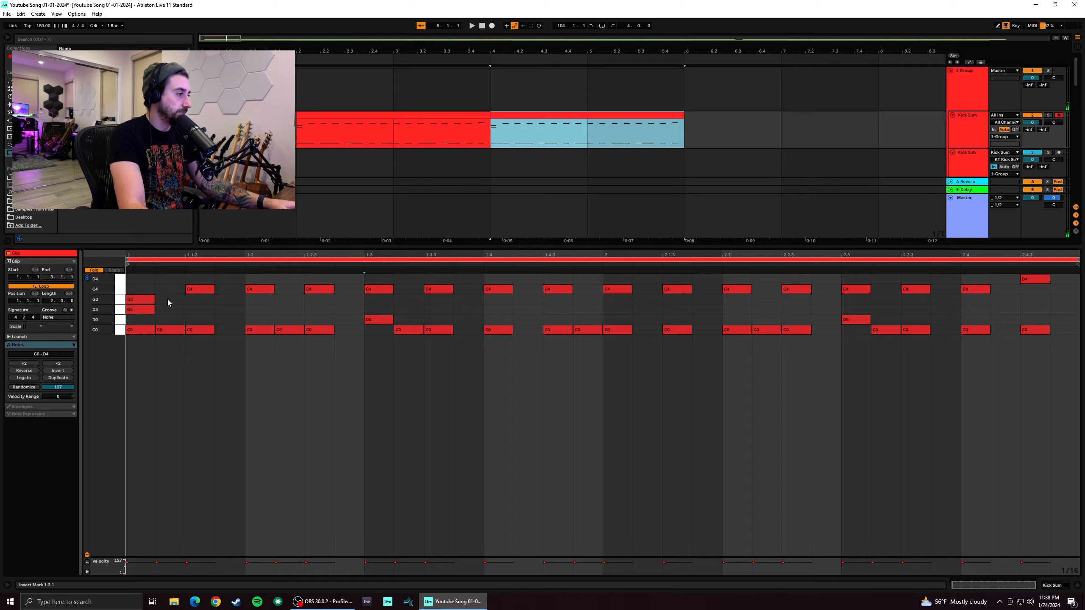
# Unfold the second clip's piano roll and audition the pitches between C4 and G3 for the note at 1.1.1
pyautogui.click(88, 270)
pyautogui.moveTo(137, 487); pyautogui.dragTo(140, 429)
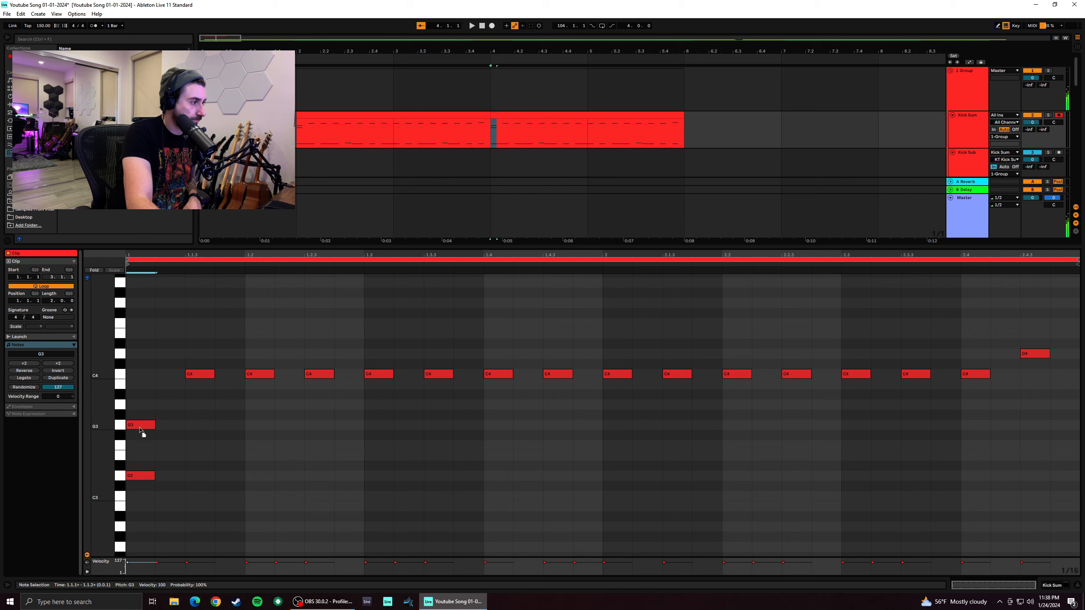
pyautogui.click(137, 404)
pyautogui.click(121, 376)
pyautogui.click(121, 395)
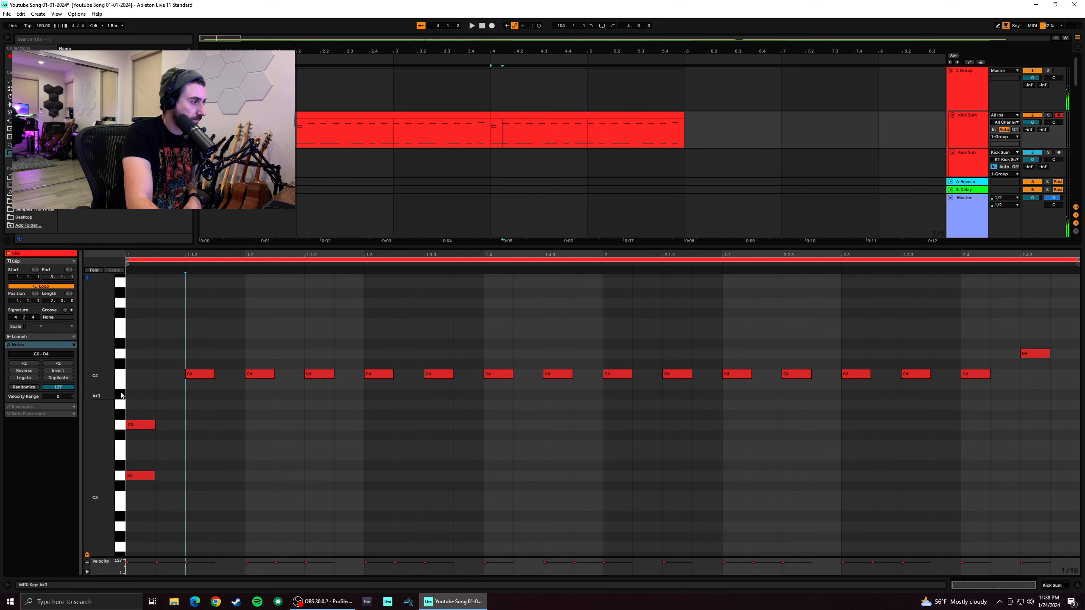
pyautogui.click(122, 405)
pyautogui.click(122, 405)
pyautogui.moveTo(122, 407); pyautogui.dragTo(124, 414)
pyautogui.click(123, 415)
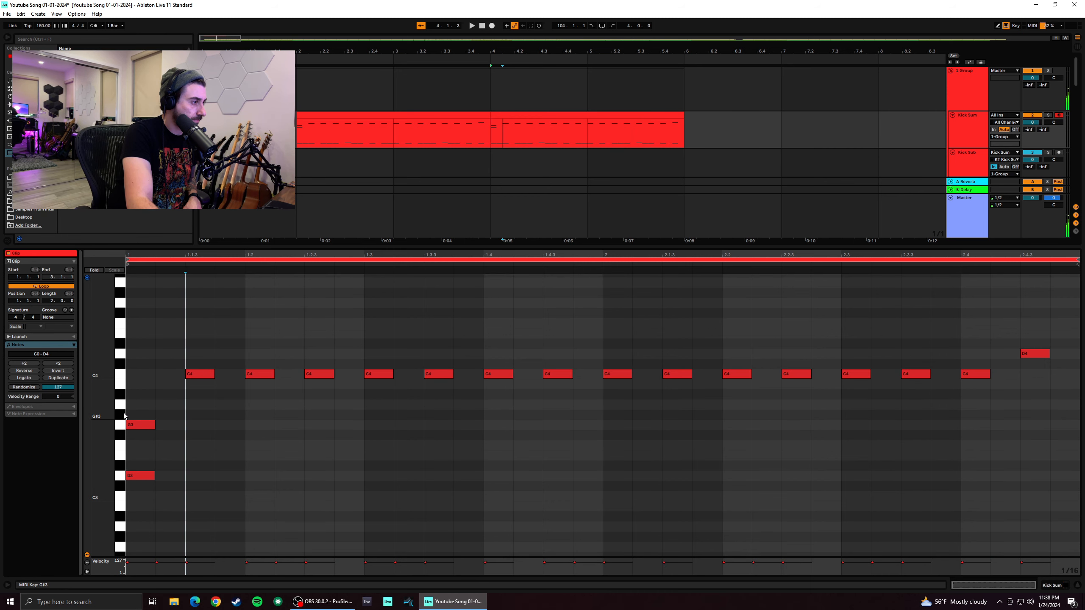
pyautogui.click(123, 425)
pyautogui.click(135, 402)
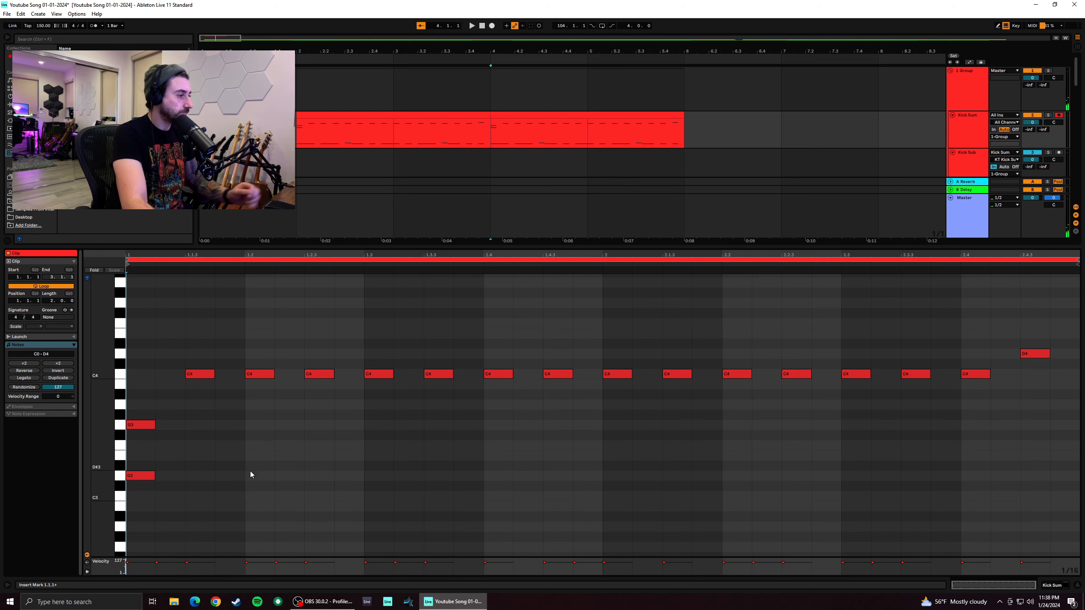
# In the second clip, move the G3 note at 1.1.1 up to E4 and play the clip
pyautogui.click(520, 115)
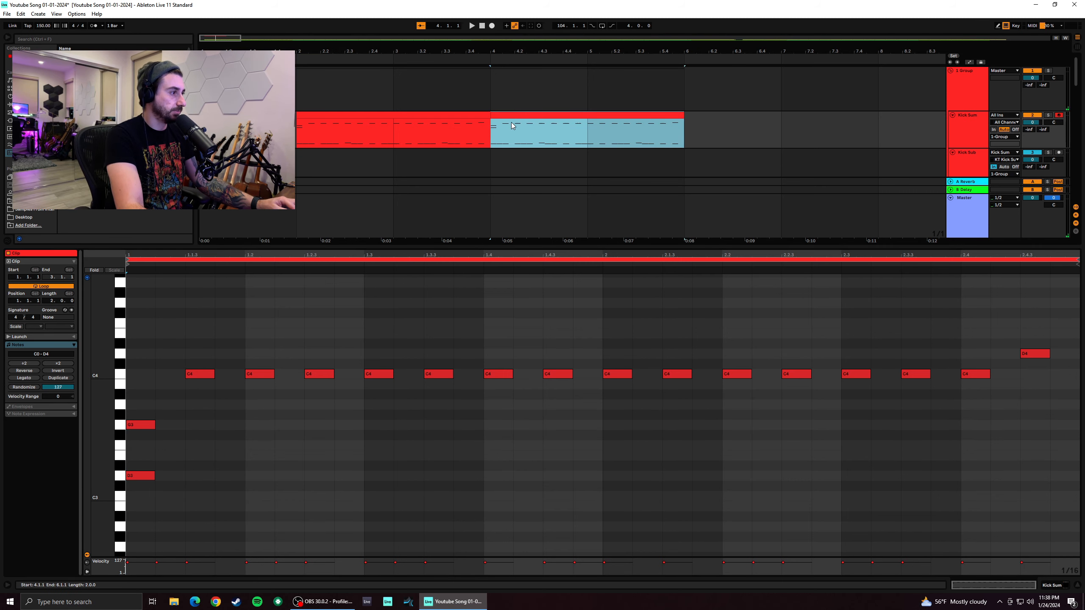
pyautogui.click(387, 117)
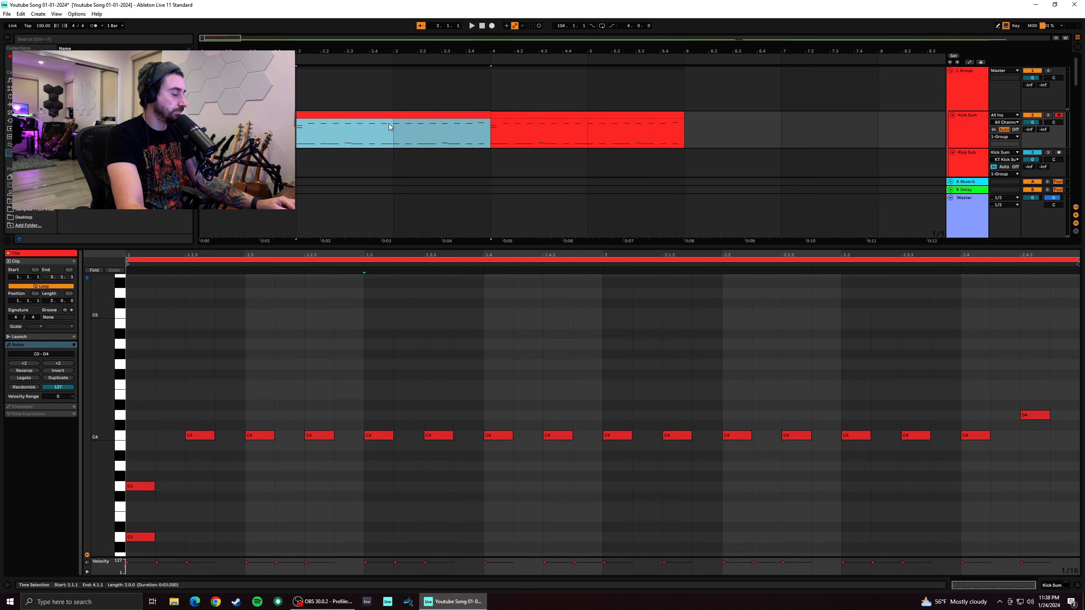
pyautogui.click(549, 115)
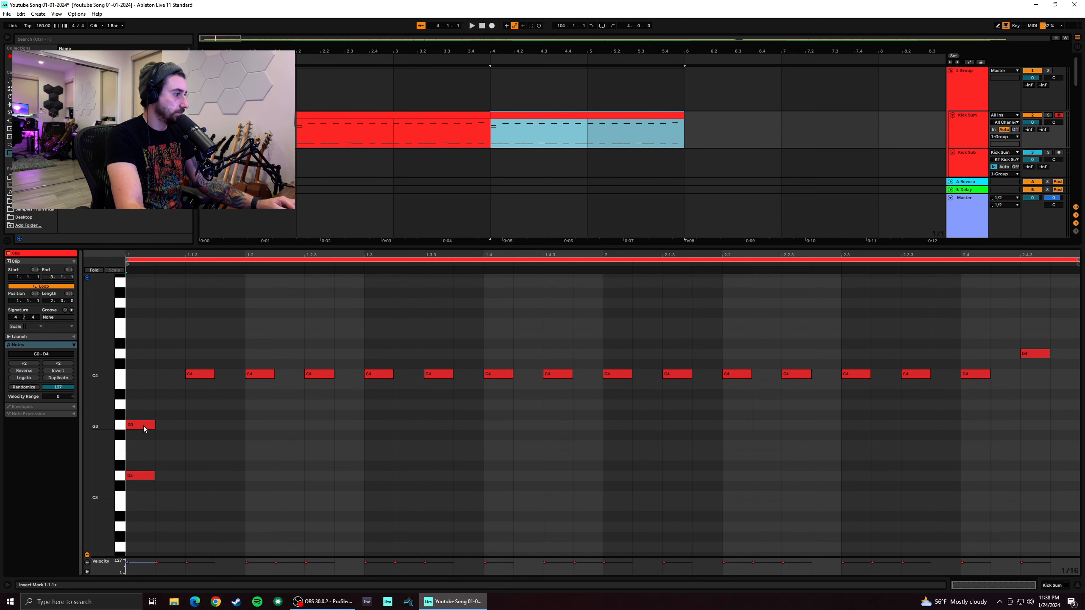
pyautogui.moveTo(141, 424); pyautogui.dragTo(139, 463)
pyautogui.scroll(-4, 217, 494)
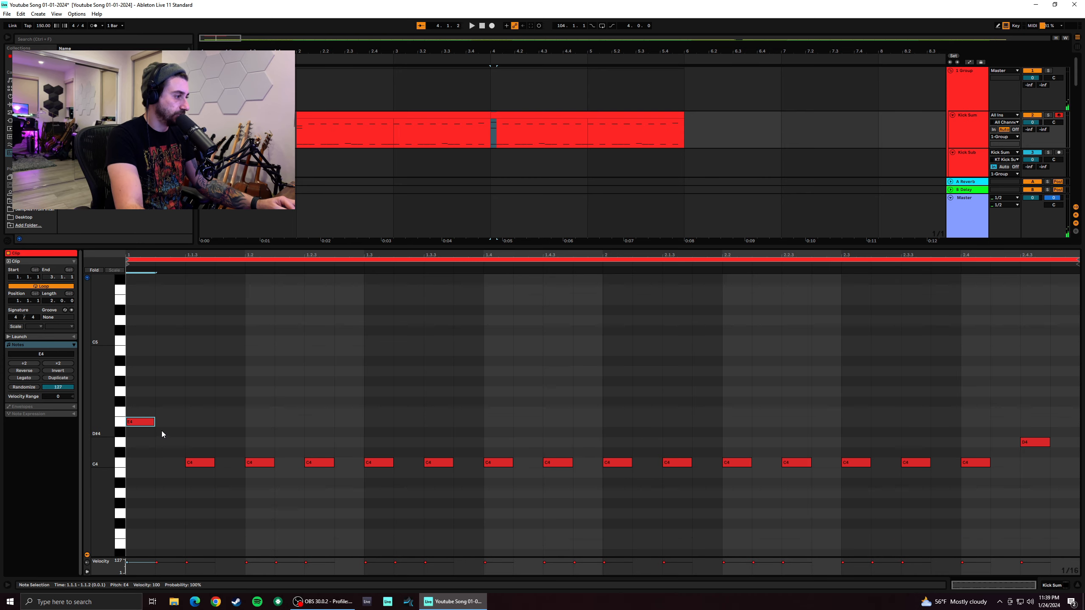
pyautogui.press('space')
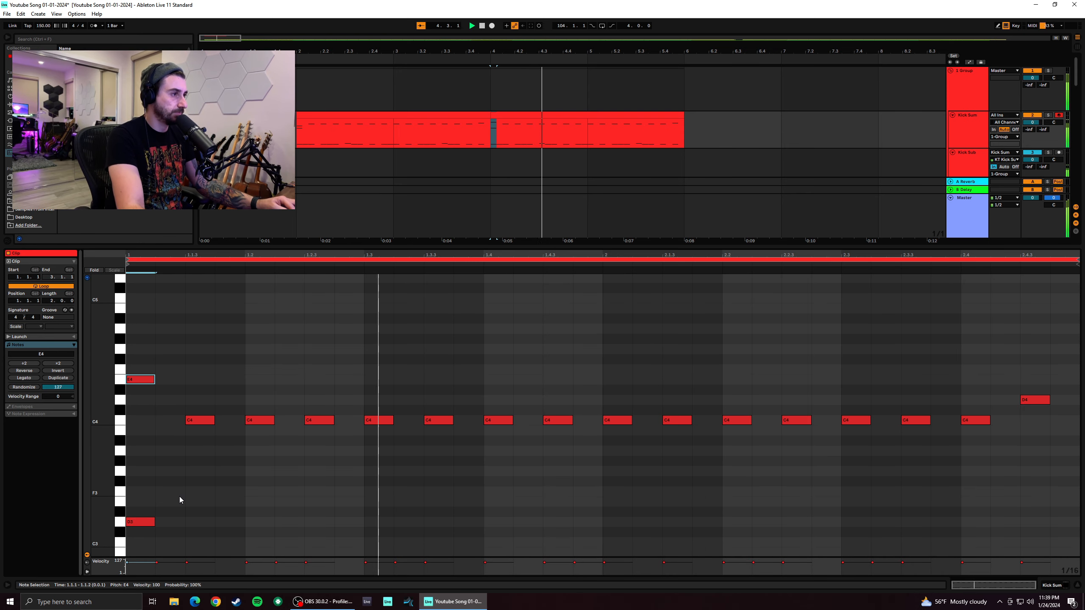
# Fold the second clip's piano roll to its used rows, audition several C0 kicks and play the clip
pyautogui.click(564, 114)
pyautogui.click(94, 270)
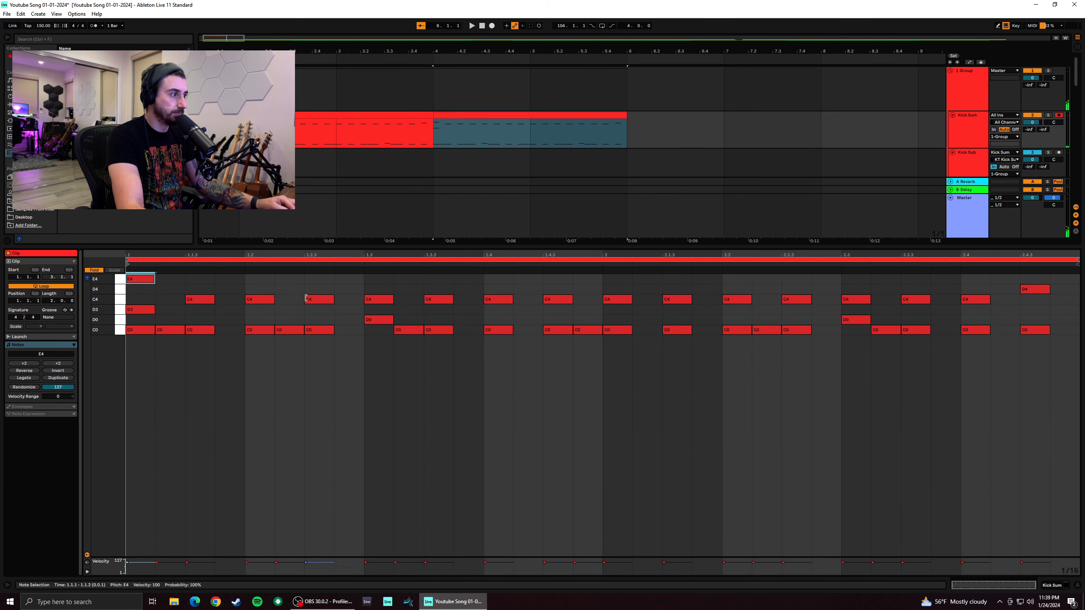
pyautogui.click(138, 331)
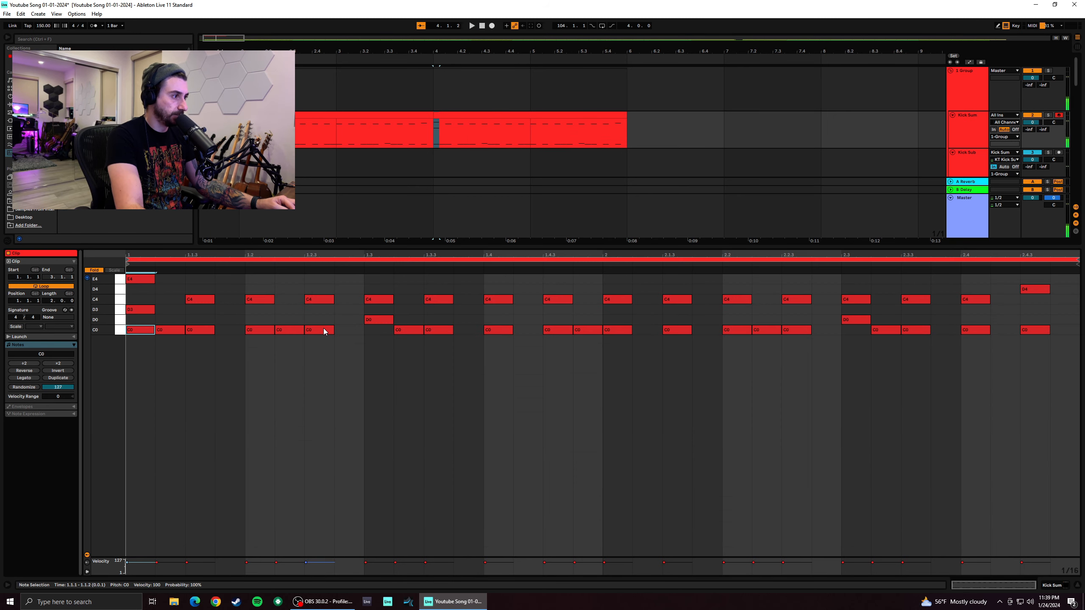
pyautogui.click(737, 332)
pyautogui.click(888, 332)
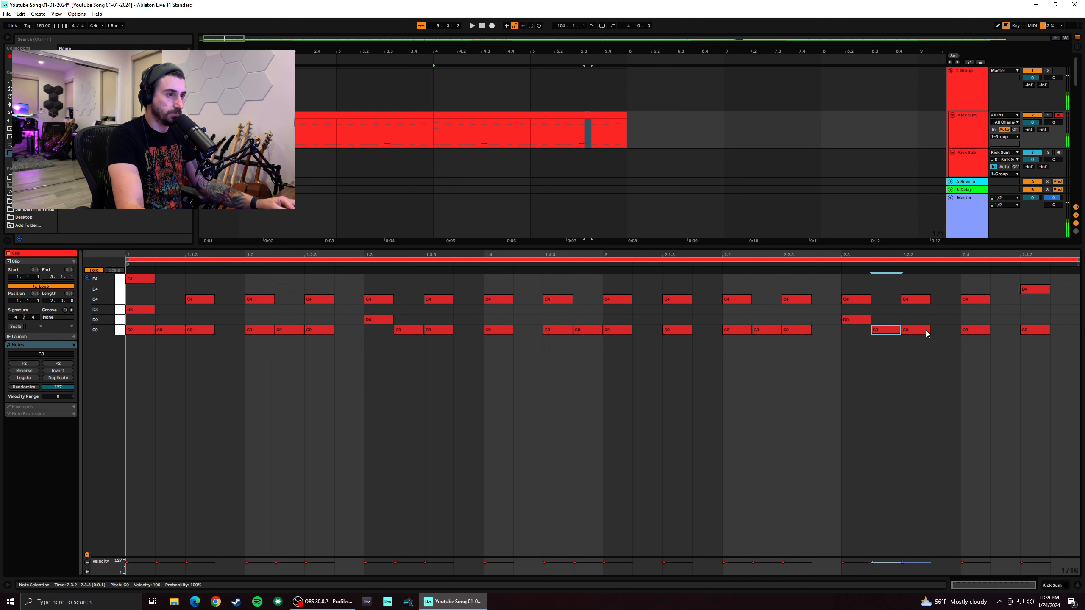
pyautogui.press('space')
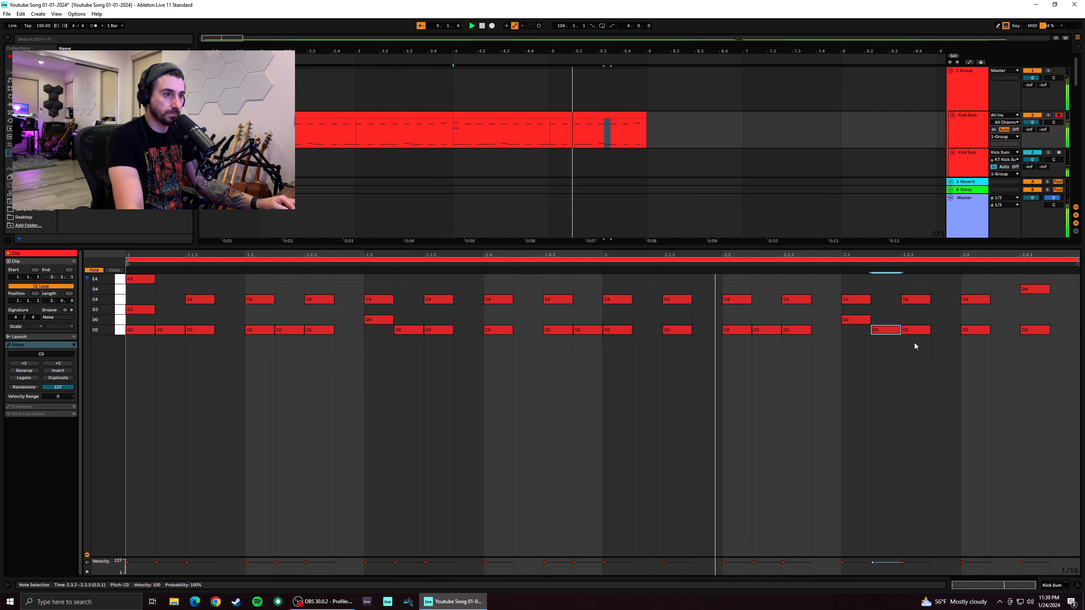
# Add C4 notes at 2.3.2 and 2.3.4 and raise the C4 note at 2.3.1 to D4
pyautogui.click(888, 299)
pyautogui.click(951, 301)
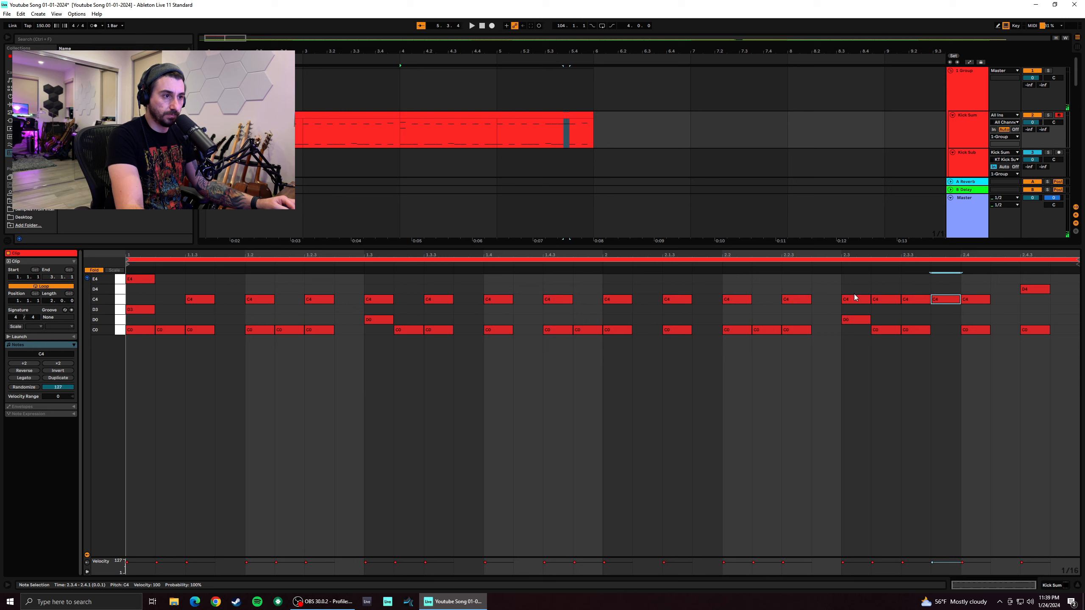
pyautogui.moveTo(855, 297); pyautogui.dragTo(857, 291)
pyautogui.click(896, 300)
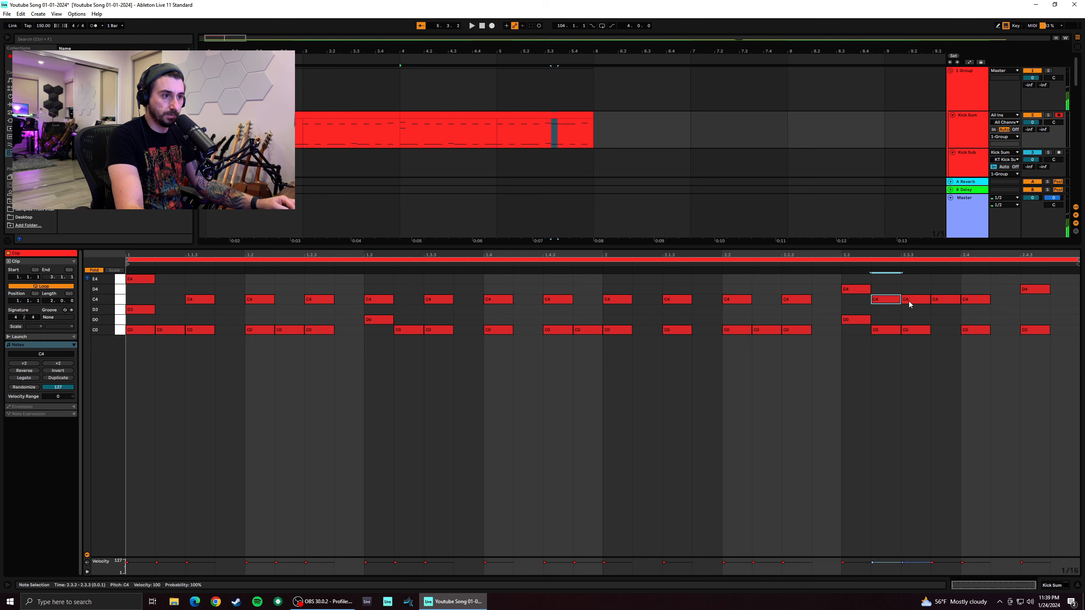
# Set the second clip's last beat to D4 at 2.4.1, C4 at 2.4.2 and 2.4.3, and D4 at 2.4.4, then play it
pyautogui.click(975, 300)
pyautogui.moveTo(975, 299); pyautogui.dragTo(975, 289)
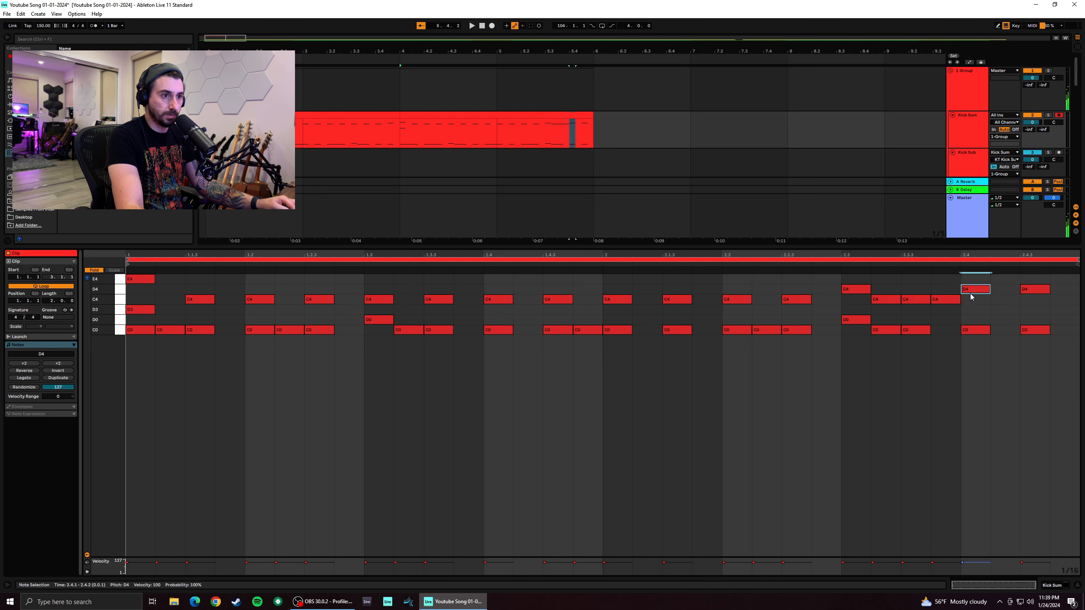
pyautogui.click(1004, 300)
pyautogui.click(1033, 301)
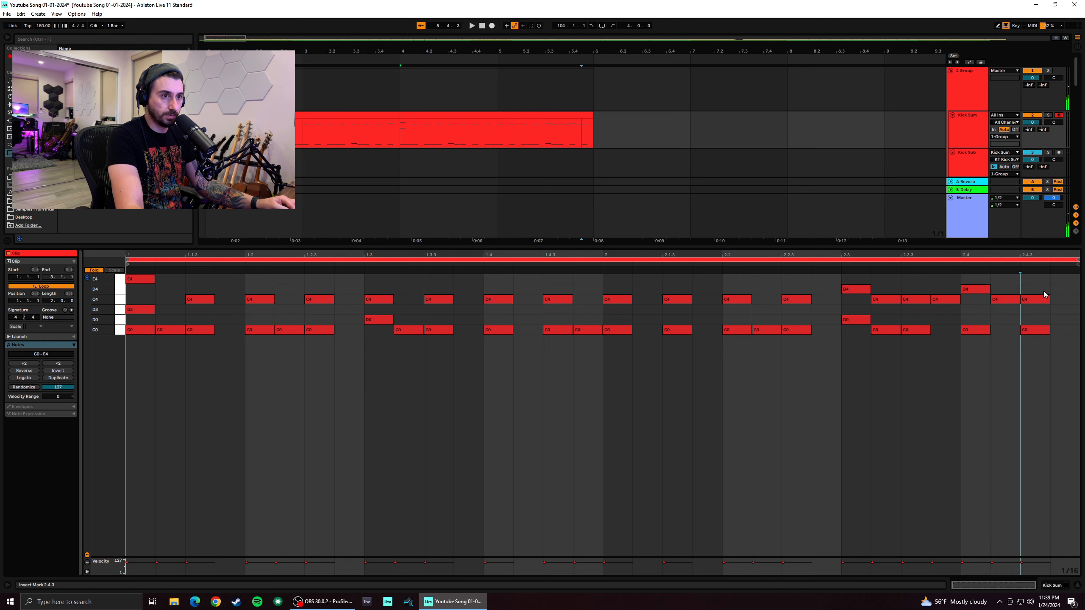
pyautogui.click(1064, 292)
pyautogui.press('space')
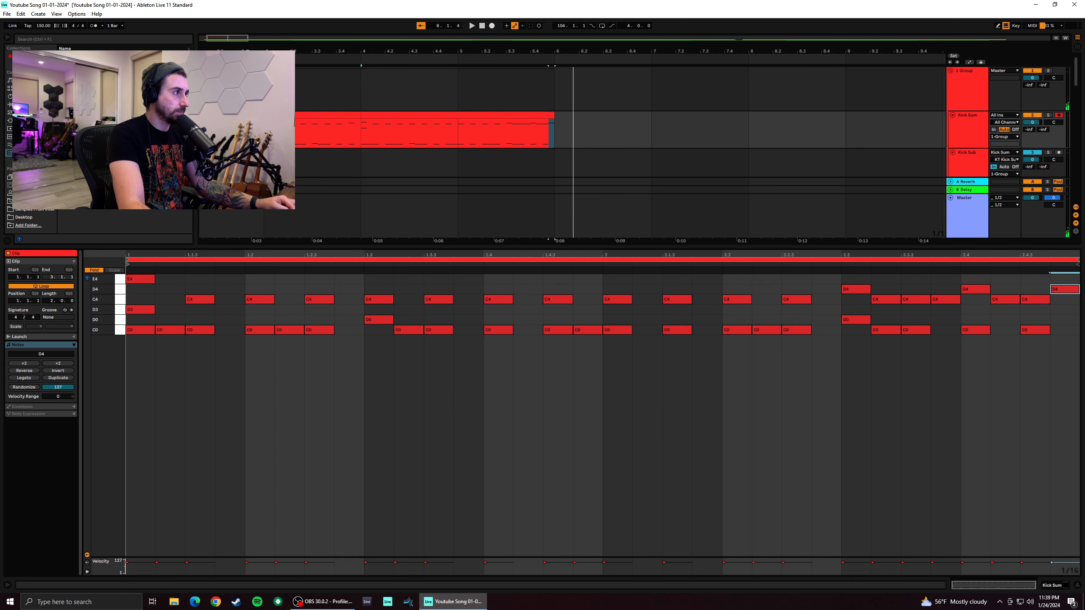
# Select the whole first two-bar clip in the arrangement and place a copy of it at bar 6
pyautogui.moveTo(235, 40); pyautogui.dragTo(235, 36)
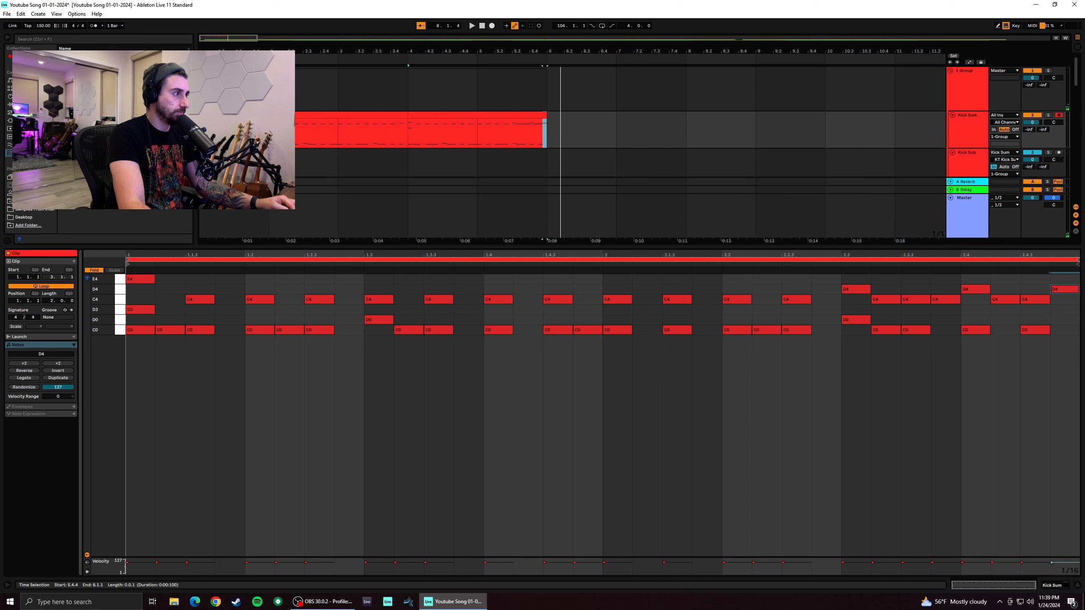
pyautogui.click(414, 145)
pyautogui.keyDown('shift'); pyautogui.click(362, 131); pyautogui.keyUp('shift')
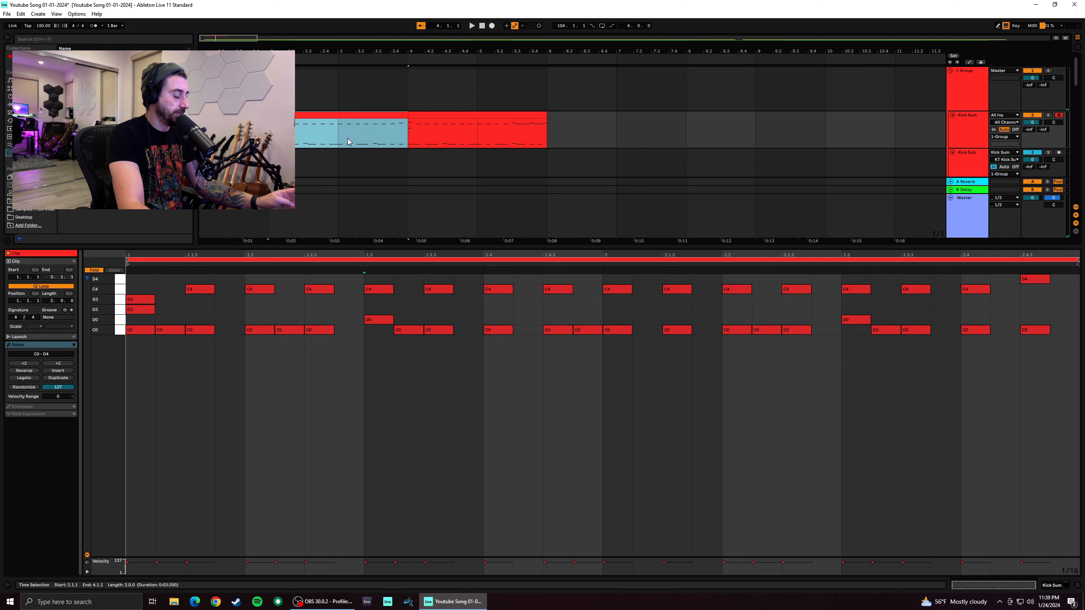
pyautogui.keyDown('shift'); pyautogui.click(389, 117); pyautogui.keyUp('shift')
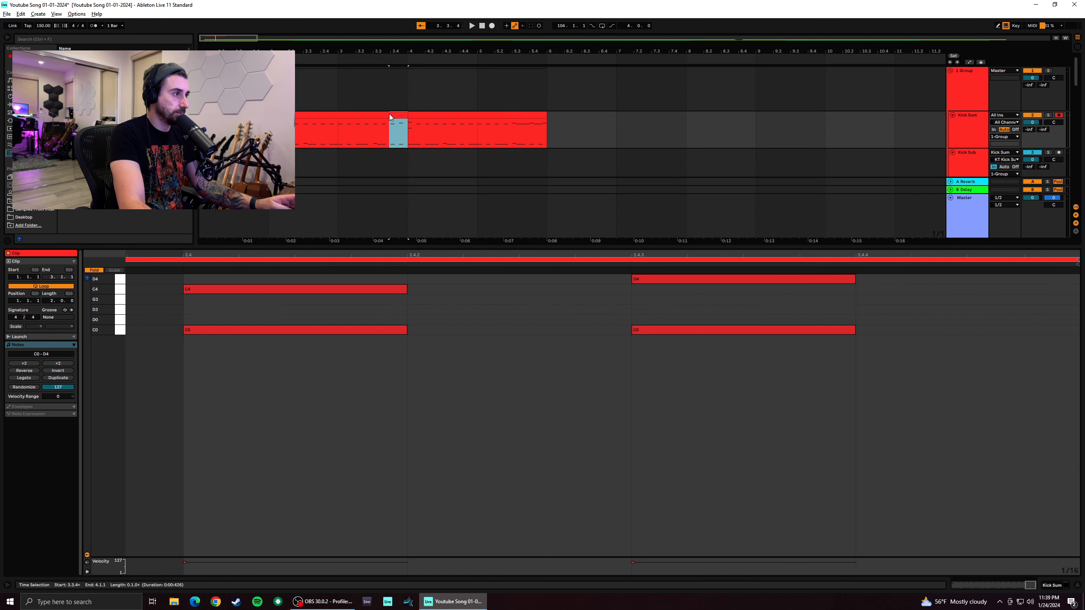
pyautogui.click(370, 116)
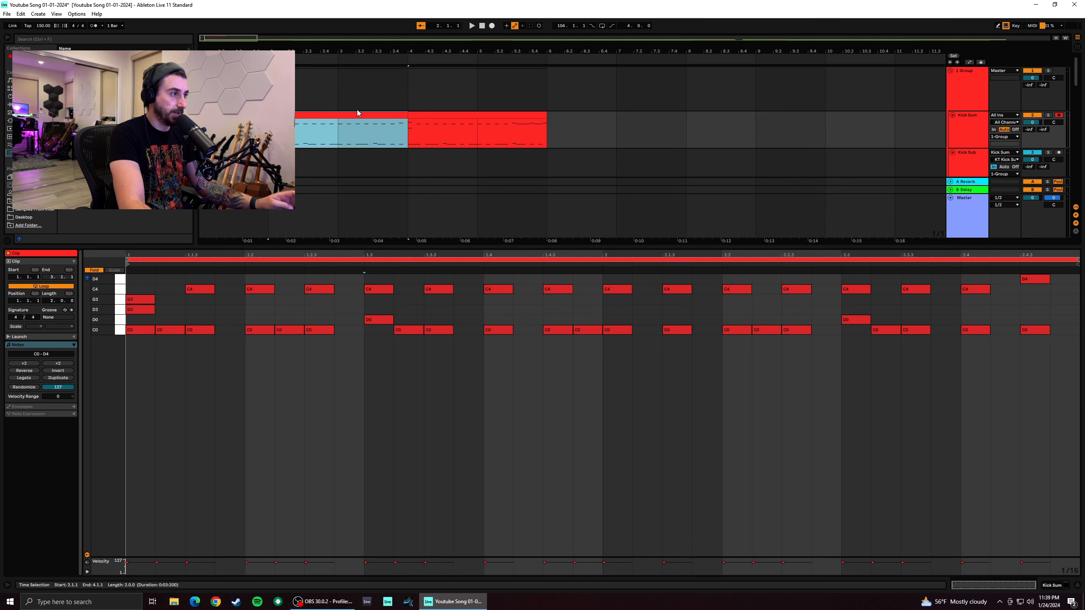
pyautogui.moveTo(358, 113); pyautogui.dragTo(633, 122)
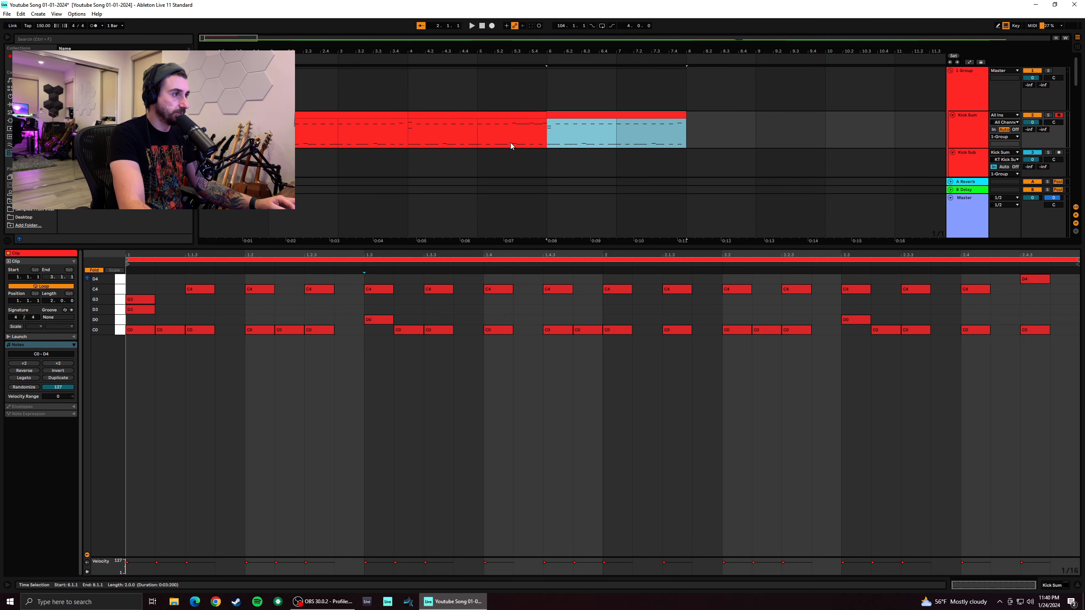
# Play the arrangement through the copied clip, stop playback and place the insert marker at the clip's end, 8.1.1
pyautogui.press('space')
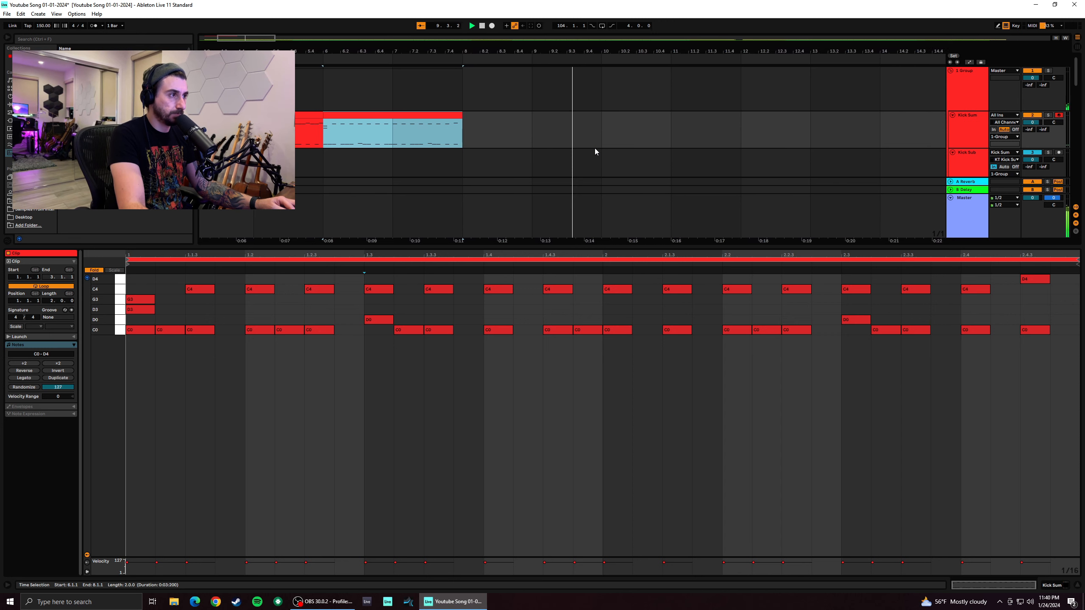
pyautogui.press('space')
pyautogui.click(444, 135)
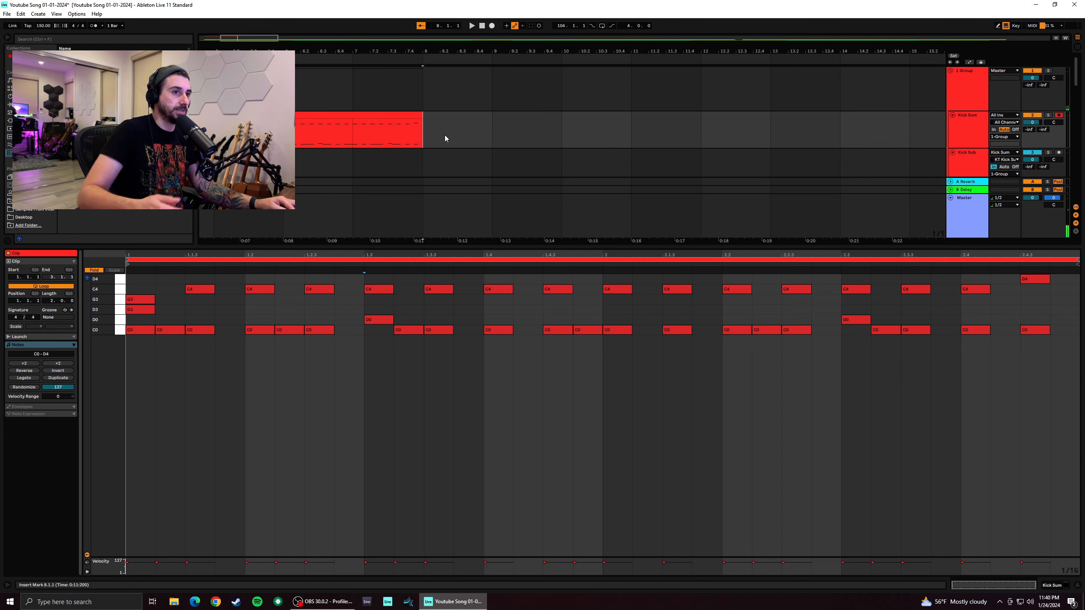
# Insert an empty two-bar MIDI clip from 8.1.1 to 10.1.1 on the Kick Sum track and audition some piano-roll keys
pyautogui.press('space')
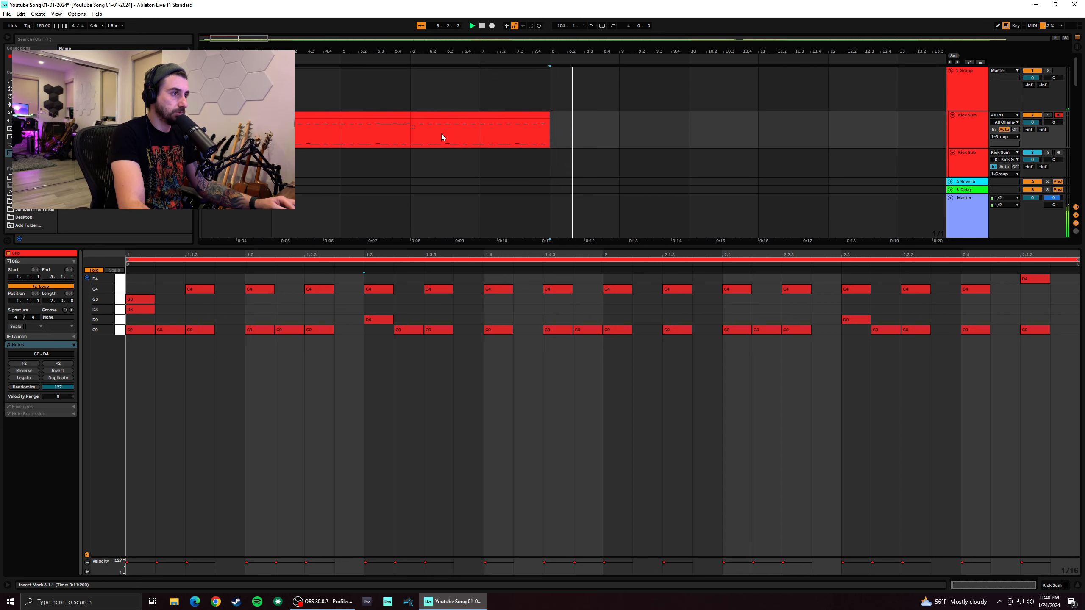
pyautogui.press('space')
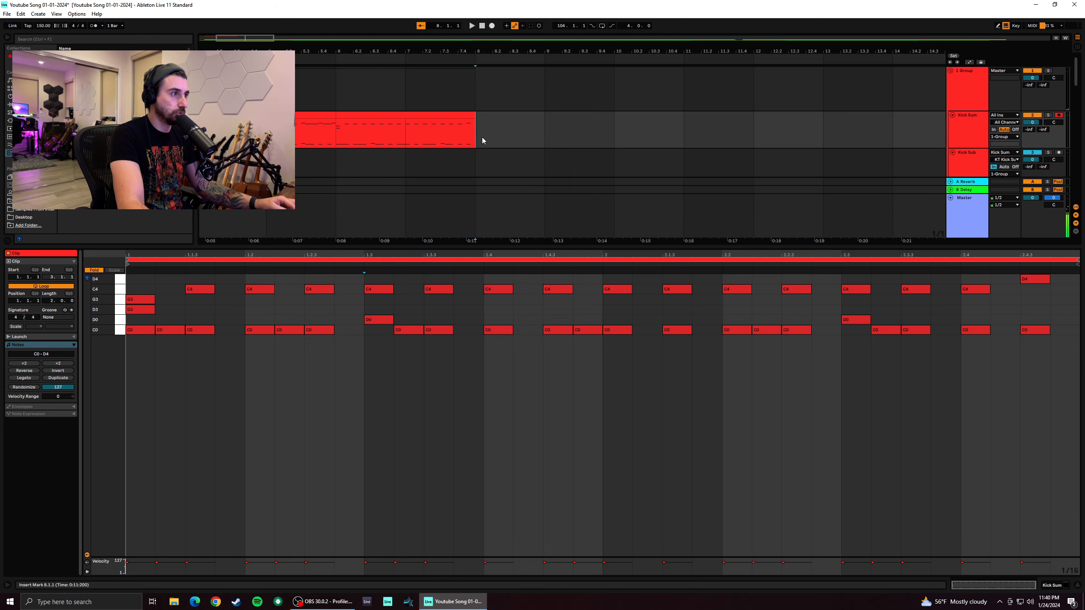
pyautogui.moveTo(482, 137); pyautogui.dragTo(598, 134)
pyautogui.rightClick(600, 134)
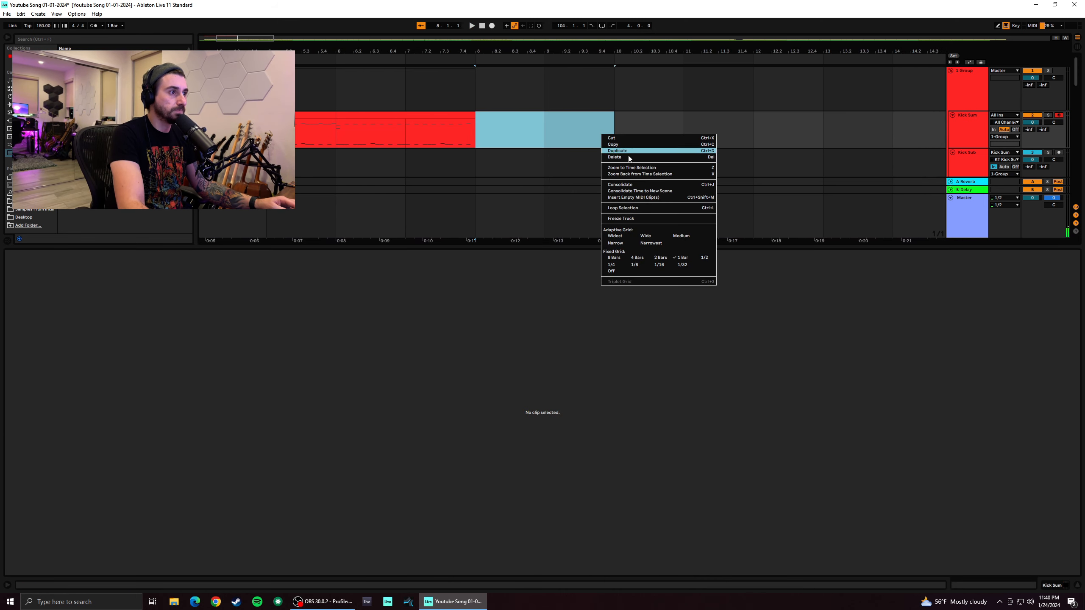
pyautogui.click(661, 198)
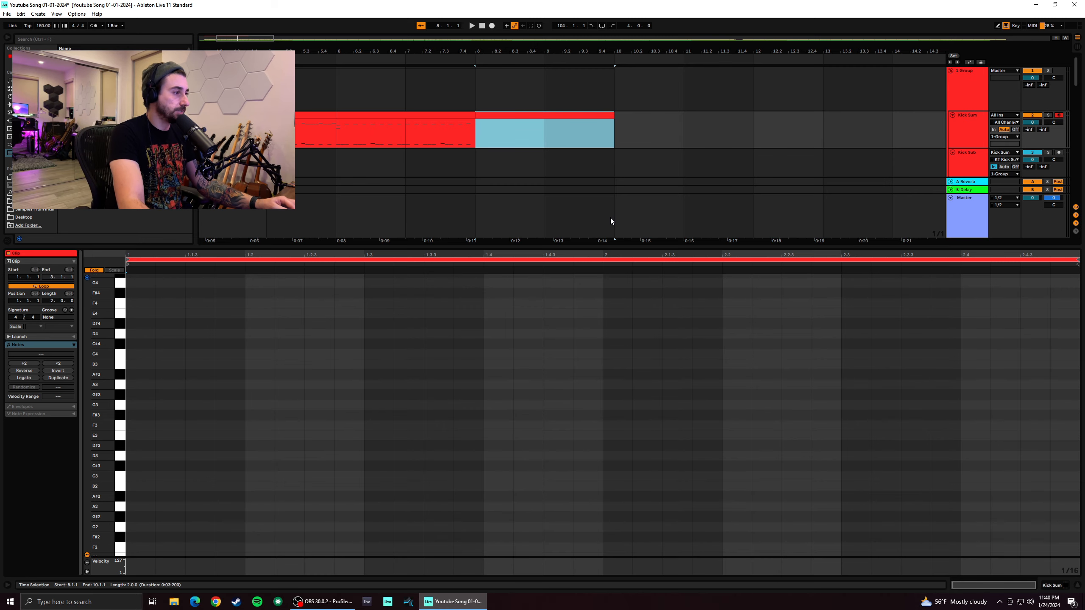
pyautogui.click(119, 395)
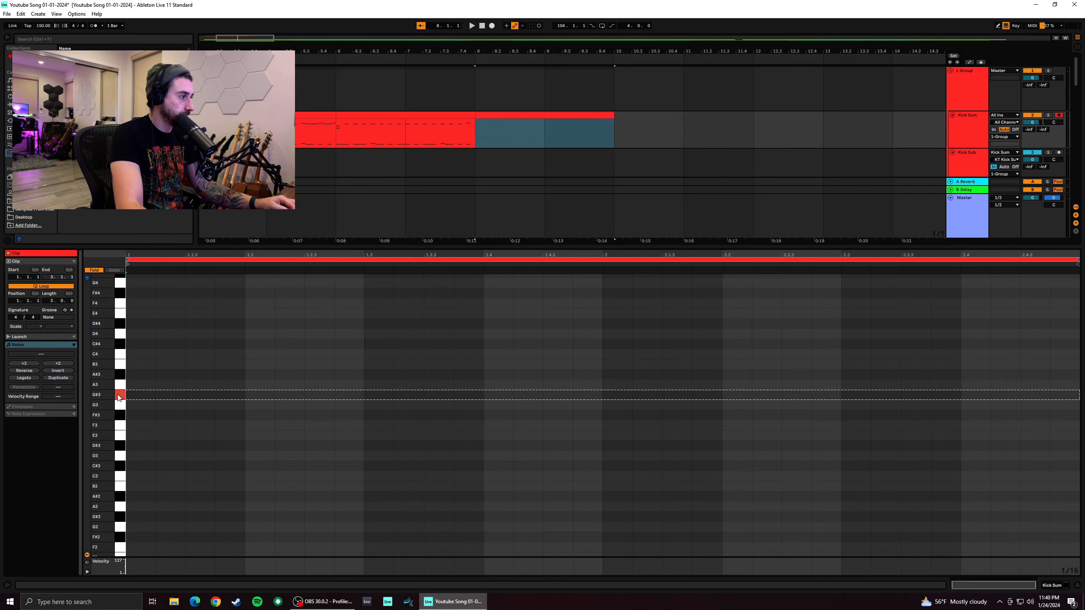
pyautogui.click(119, 437)
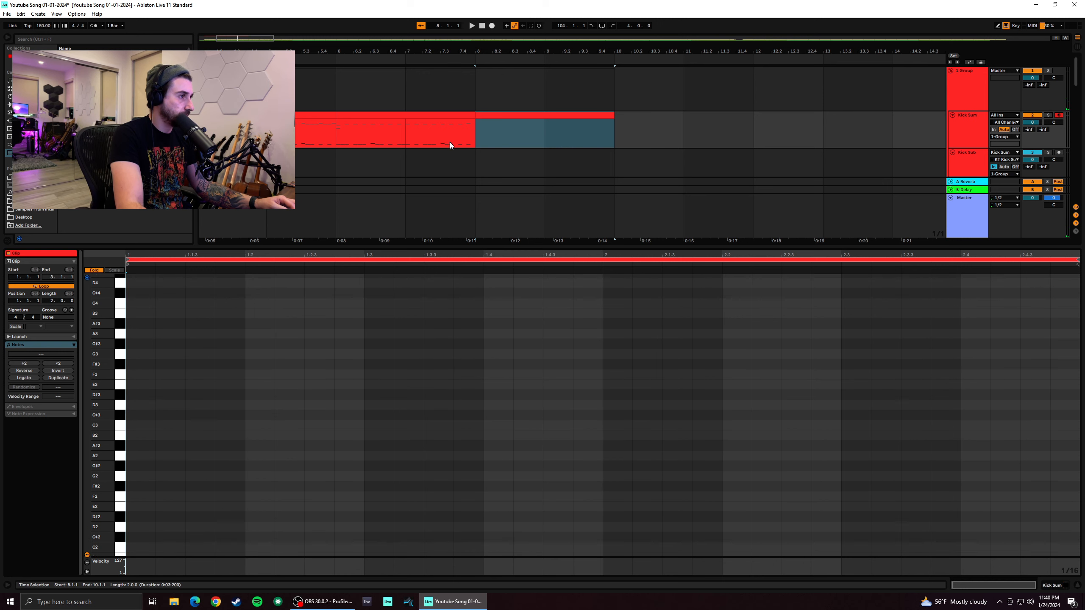
# Duplicate the two-bar clip at bar 6 over the empty clip at bar 8 and audition the copy's opening notes
pyautogui.click(448, 114)
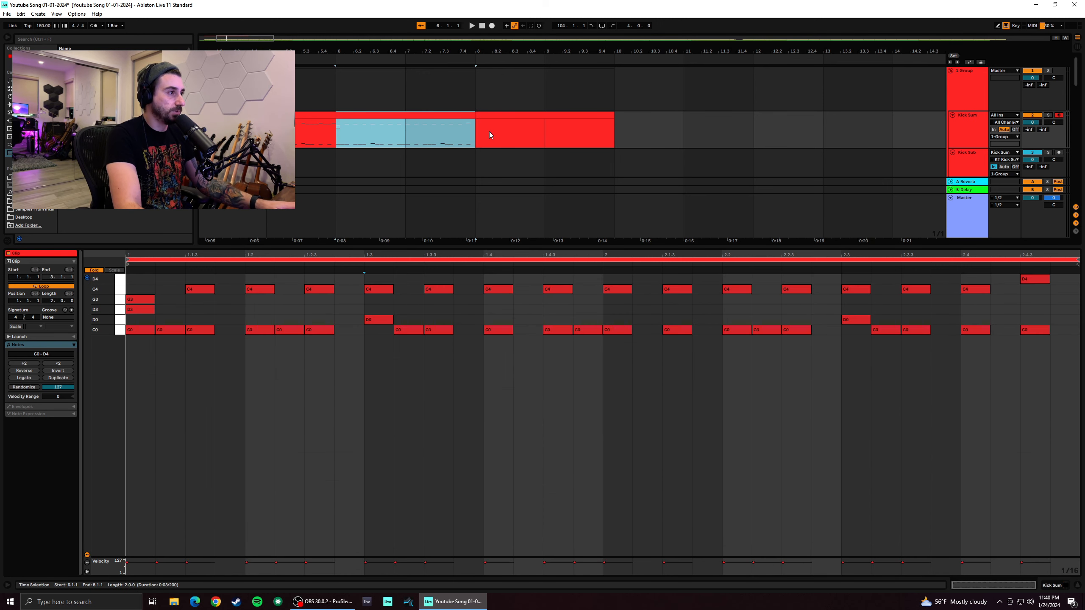
pyautogui.hotkey('ctrl', 'd')
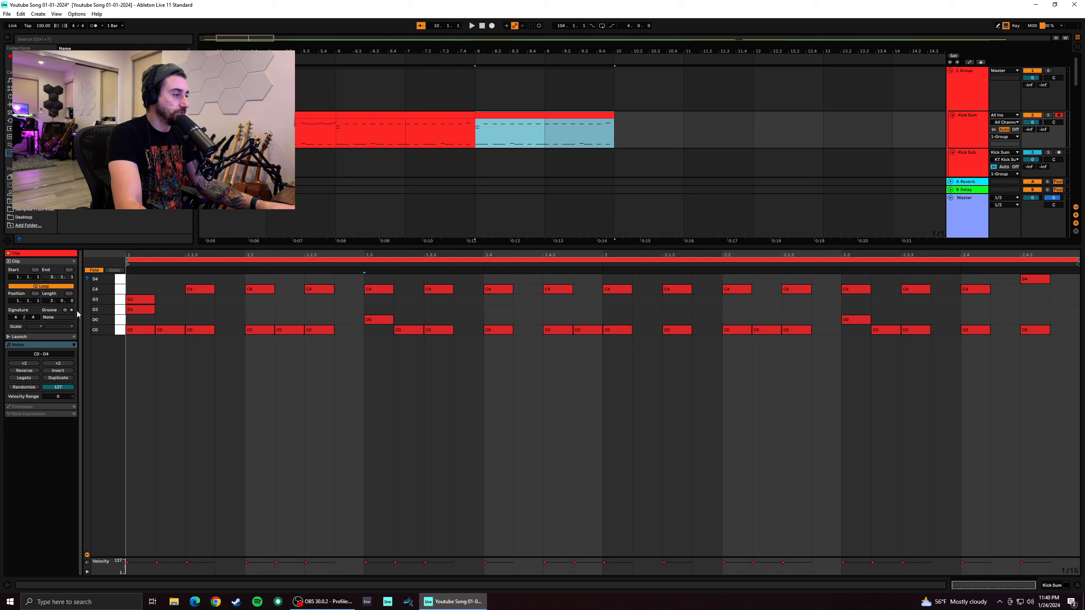
pyautogui.click(151, 309)
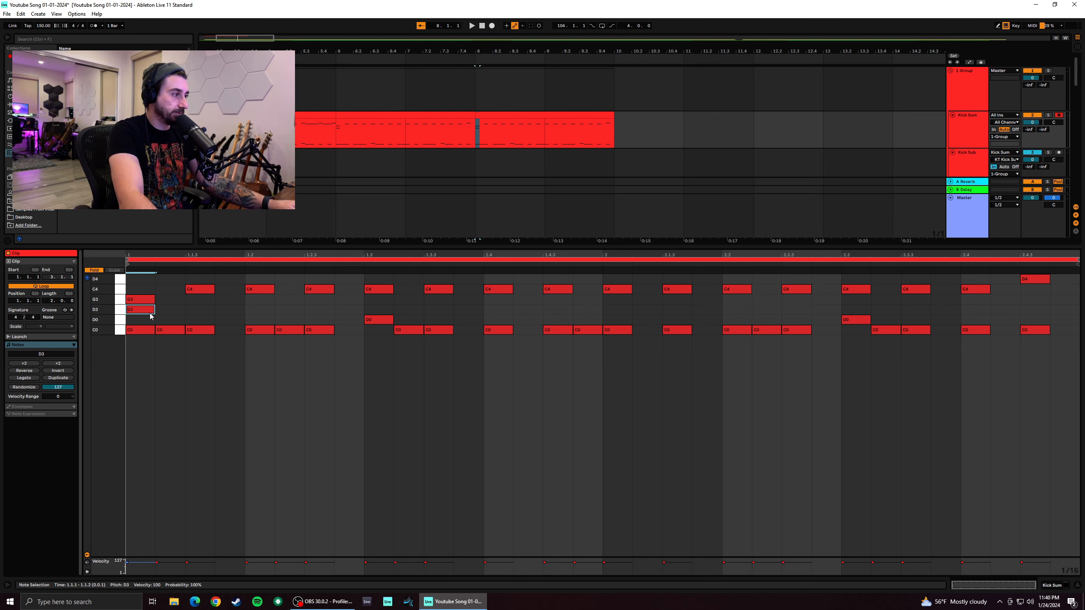
pyautogui.click(145, 333)
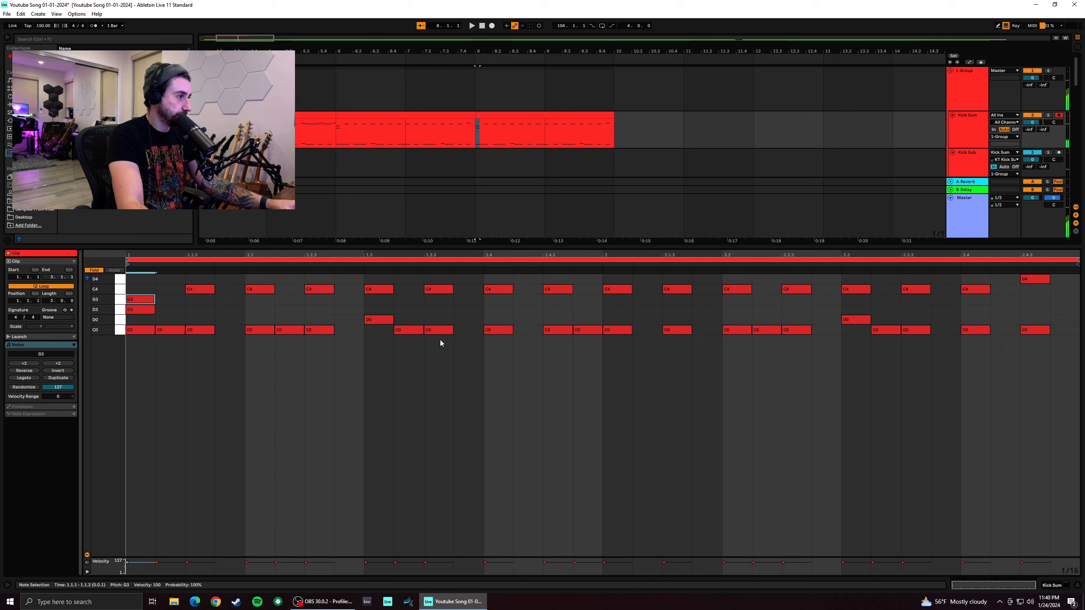
# Replace the C0, D3 and G3 notes at 1.1.1 of the copied clip with a single D0 note
pyautogui.click(381, 320)
pyautogui.doubleClick(145, 321)
pyautogui.doubleClick(147, 330)
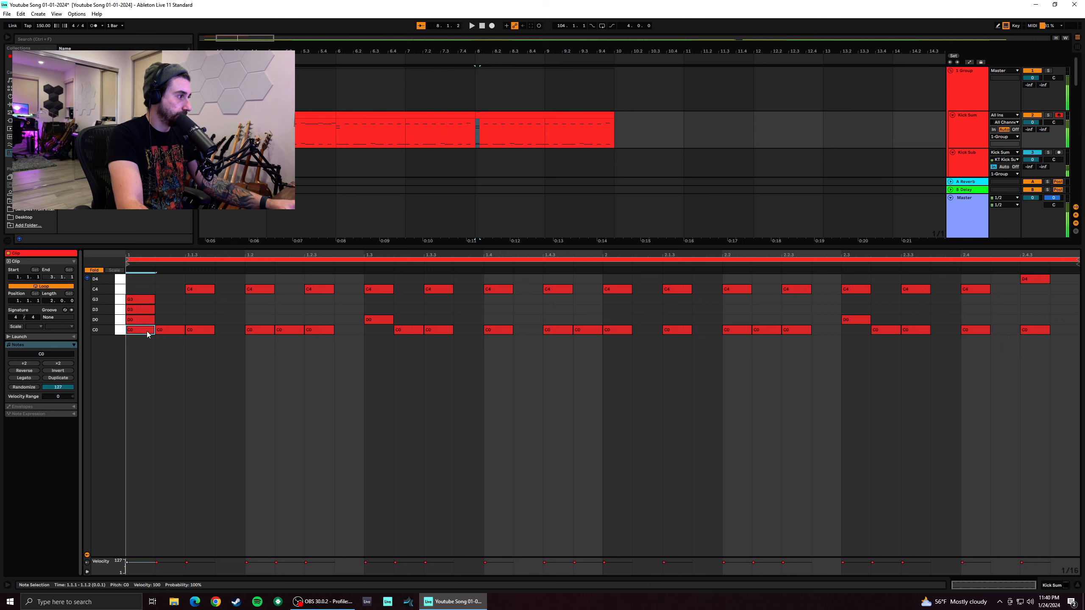
pyautogui.doubleClick(151, 311)
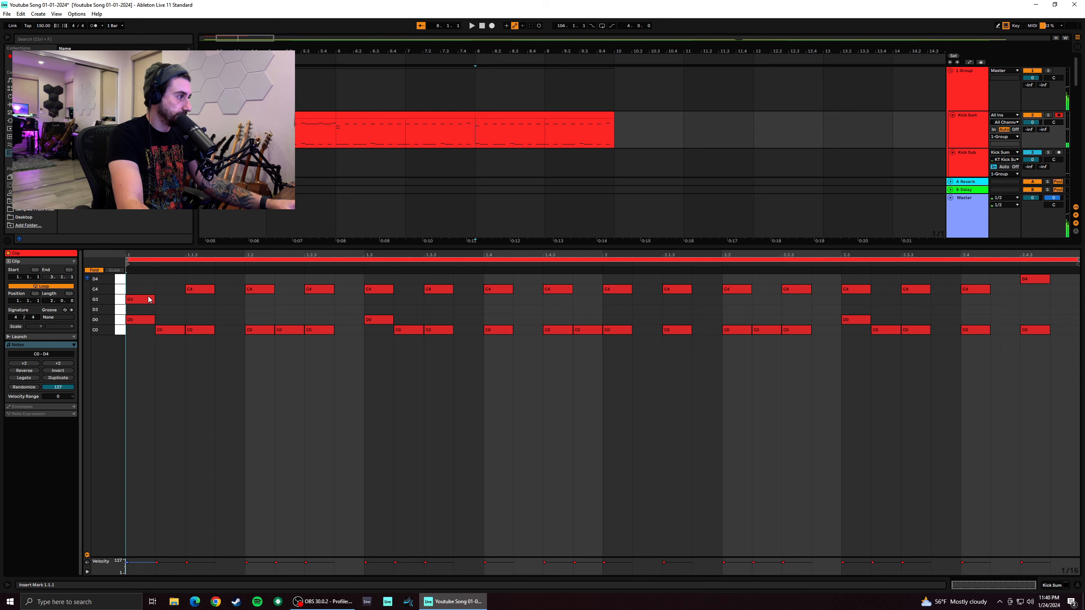
# Delete the C4 note at 1.1.3, add a C0 note at 1.1.4 and play the clip from its start
pyautogui.doubleClick(204, 292)
pyautogui.click(218, 338)
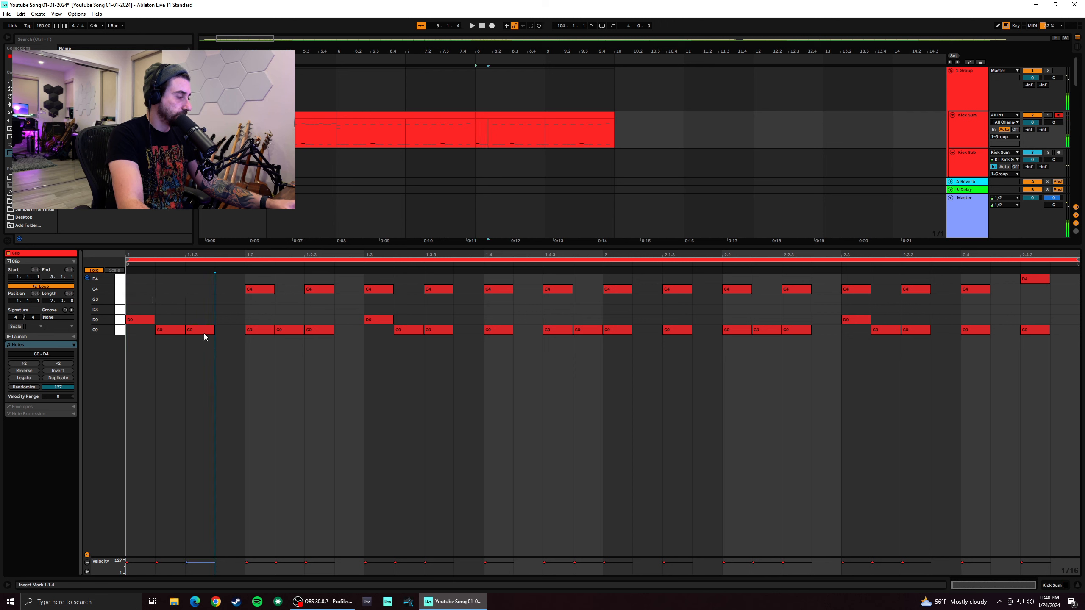
pyautogui.doubleClick(239, 331)
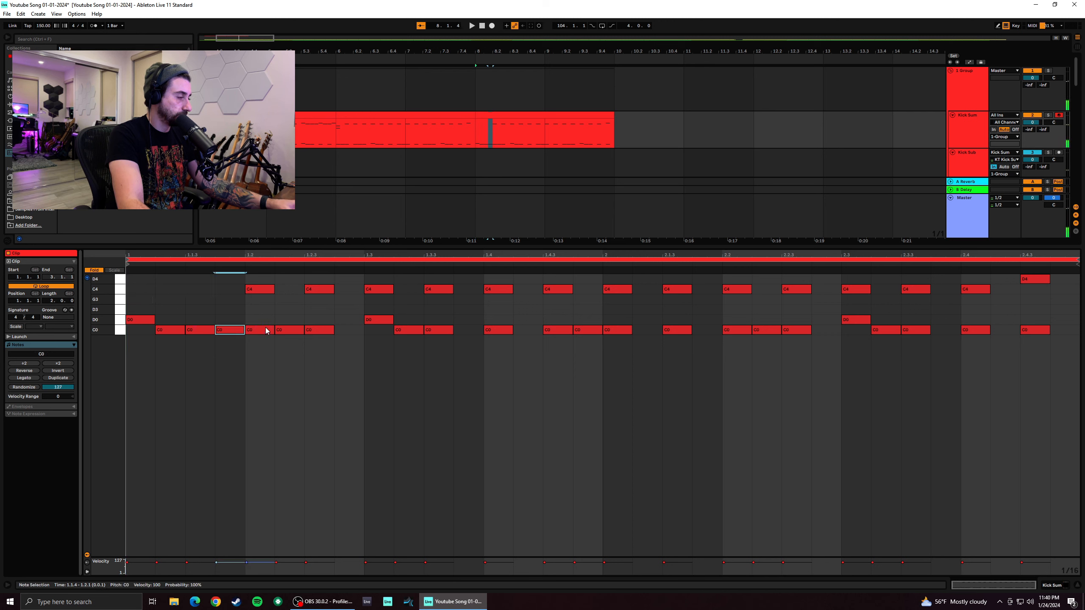
pyautogui.click(137, 298)
pyautogui.press('space')
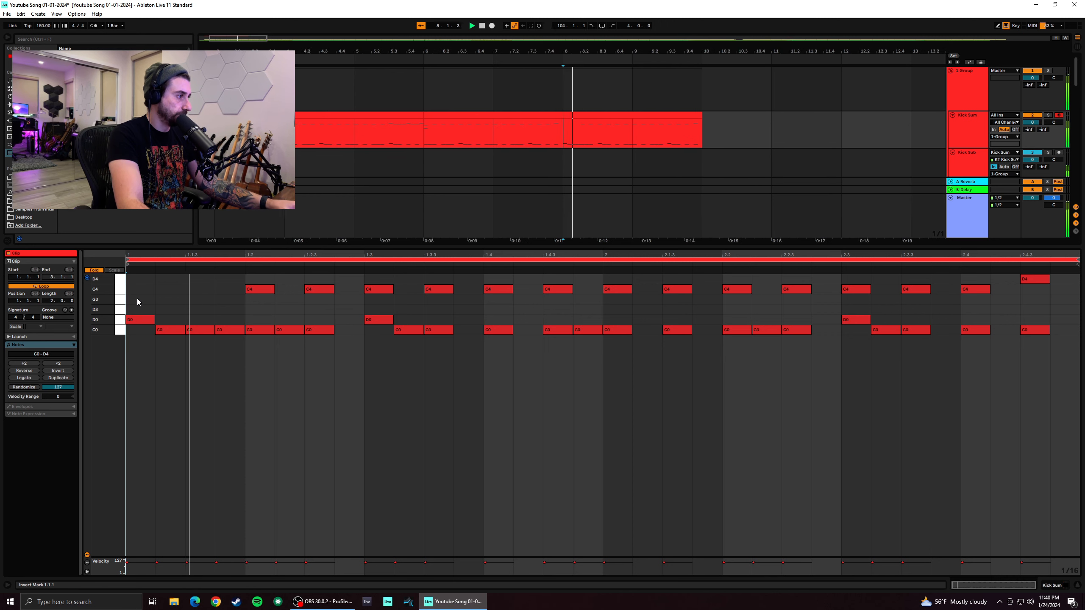
# Replace both notes at 1.2.1 with a D0 note and delete the remaining C0 and C4 notes of that beat
pyautogui.doubleClick(260, 321)
pyautogui.doubleClick(273, 331)
pyautogui.doubleClick(288, 331)
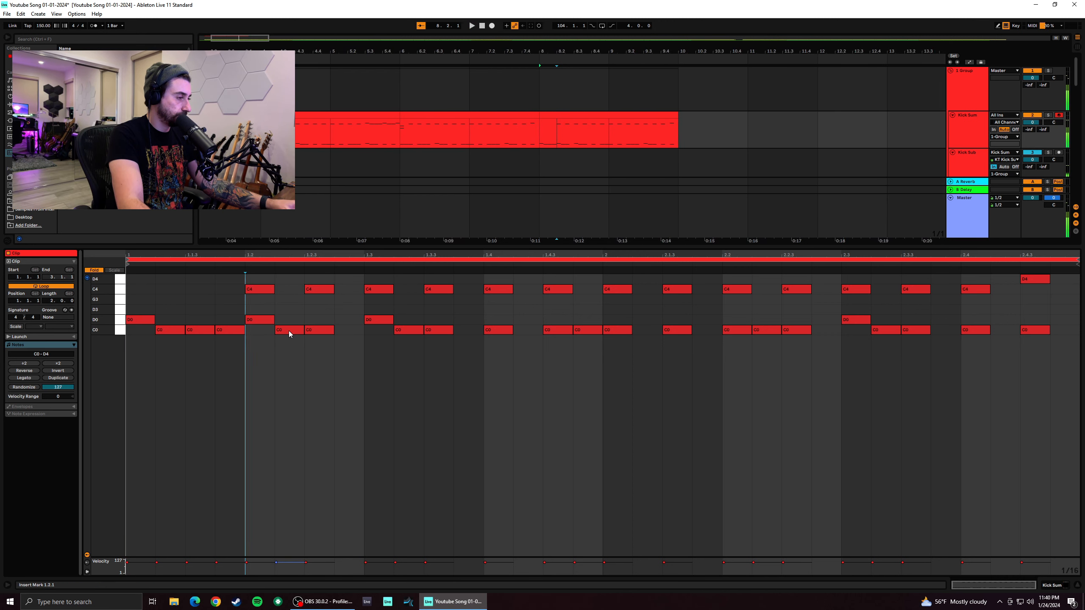
pyautogui.doubleClick(317, 332)
pyautogui.click(313, 291)
pyautogui.doubleClick(313, 291)
pyautogui.doubleClick(260, 291)
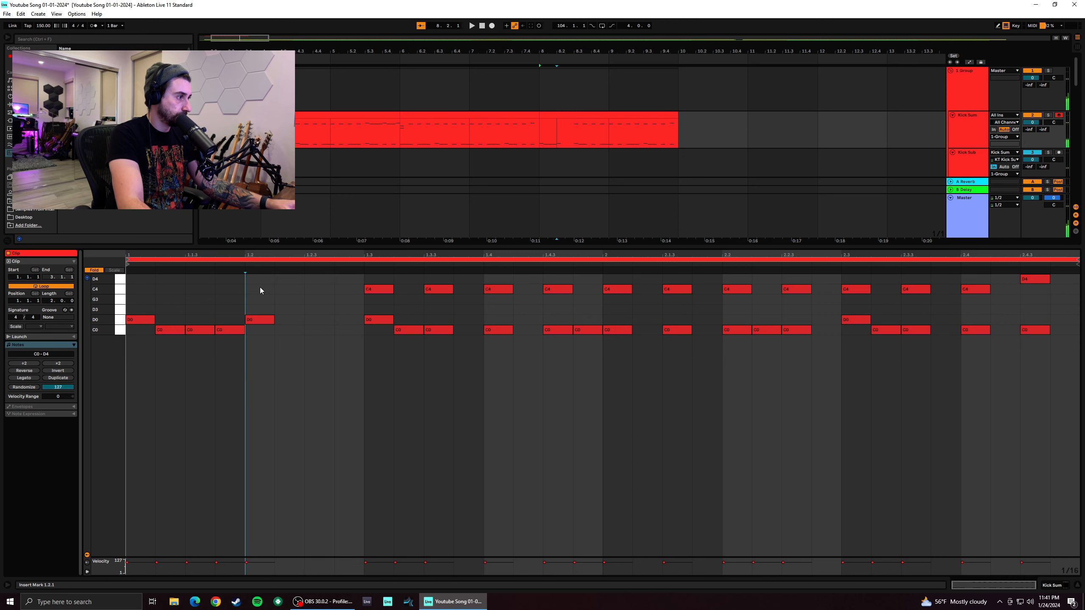
# Delete the D0 and C4 notes at 1.3.1 and play the clip from its start
pyautogui.doubleClick(385, 321)
pyautogui.doubleClick(379, 289)
pyautogui.click(134, 292)
pyautogui.press('space')
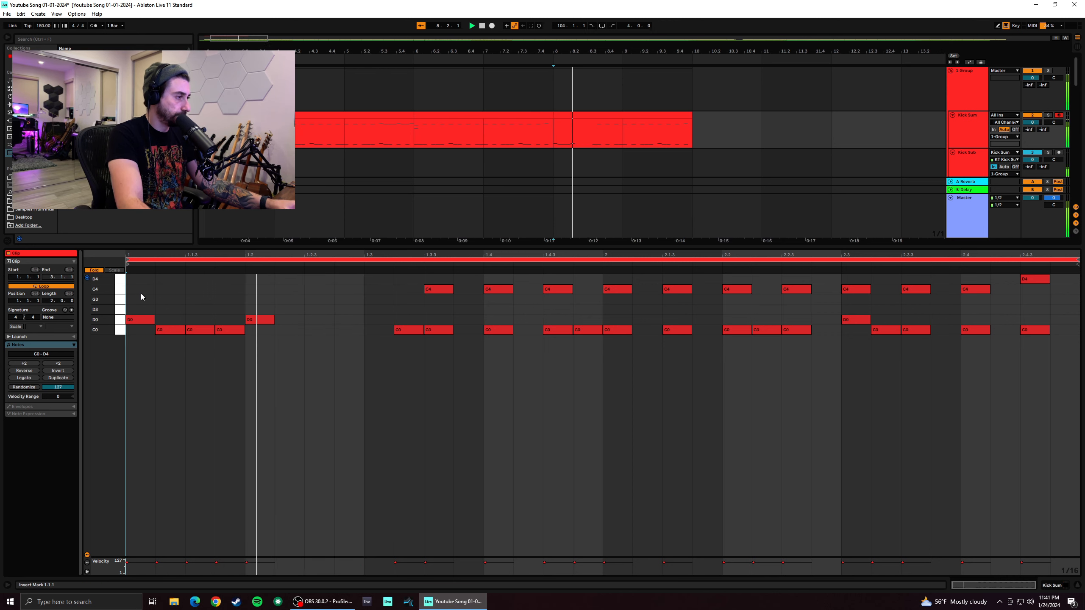
# Add C0 notes at 1.2.3 and 1.3.1, delete the notes at 1.3.2 and 1.3.3, and play the clip
pyautogui.doubleClick(322, 330)
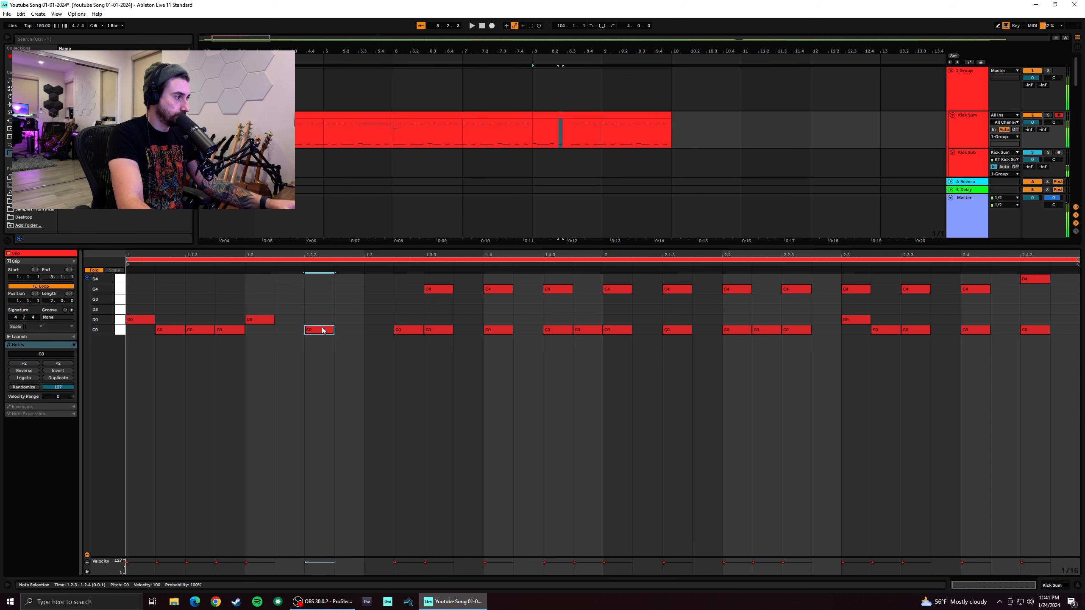
pyautogui.doubleClick(379, 330)
pyautogui.doubleClick(406, 330)
pyautogui.doubleClick(434, 330)
pyautogui.doubleClick(432, 289)
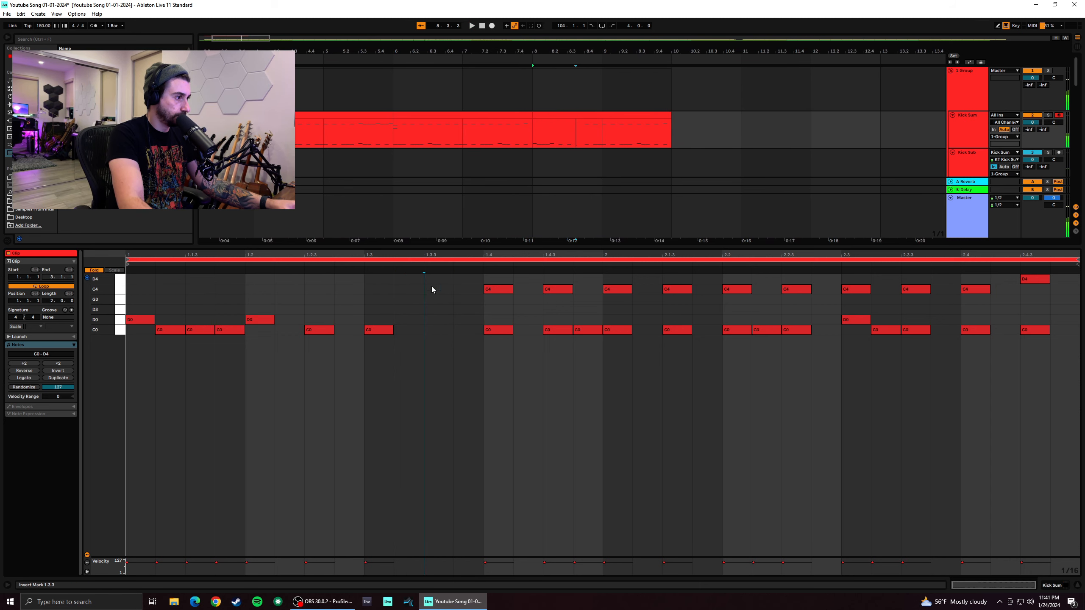
pyautogui.click(130, 303)
pyautogui.press('space')
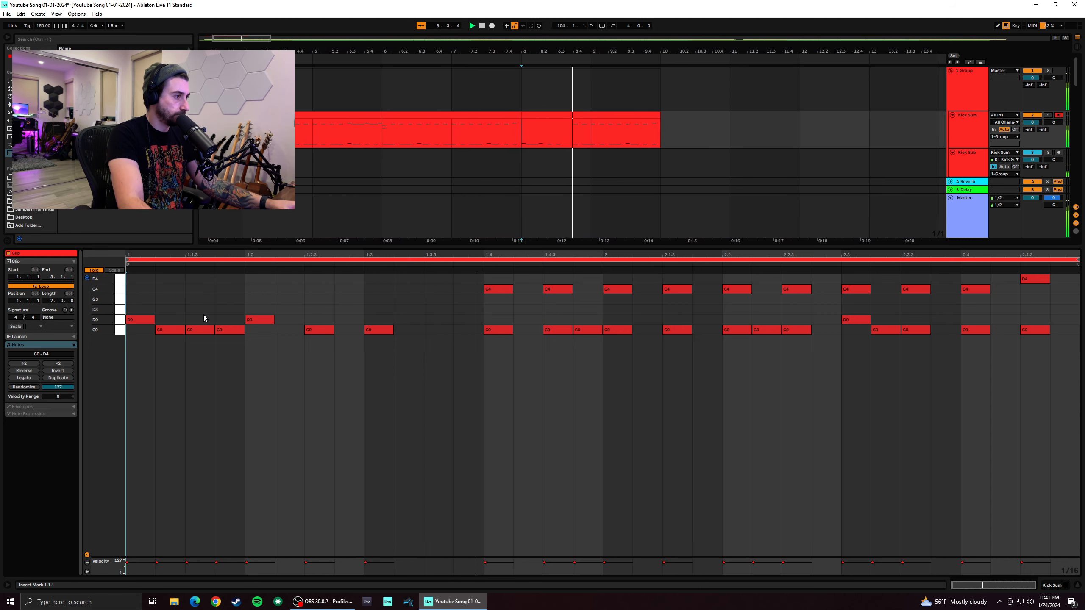
pyautogui.press('space')
pyautogui.press('space')
pyautogui.press('space')
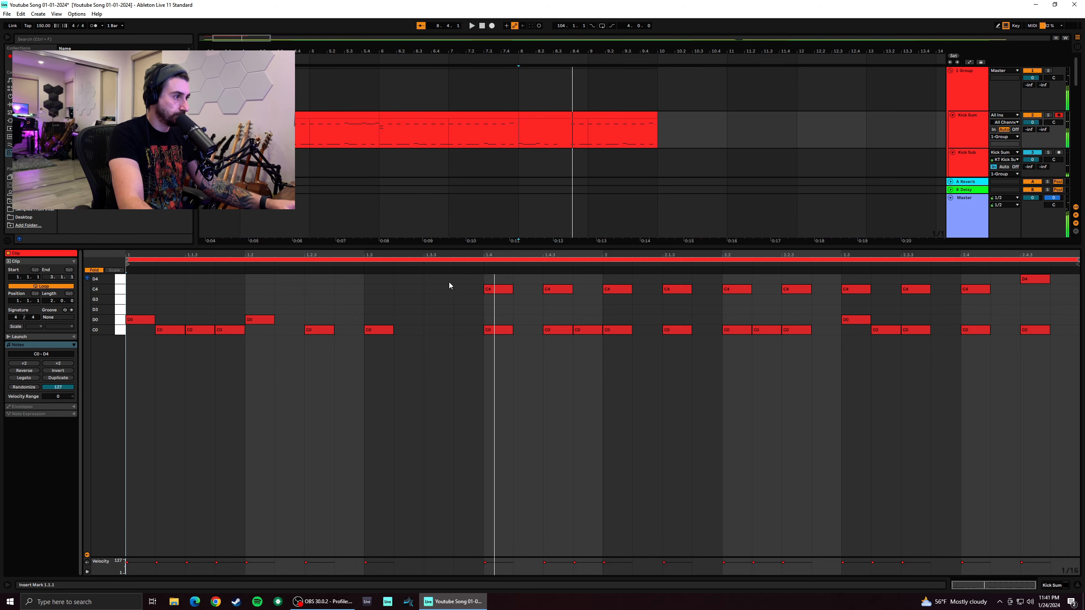
# Add a C4 note at 1.3.3 and a D4 note at 1.3.4, then play the clip
pyautogui.click(436, 290)
pyautogui.click(440, 289)
pyautogui.doubleClick(440, 291)
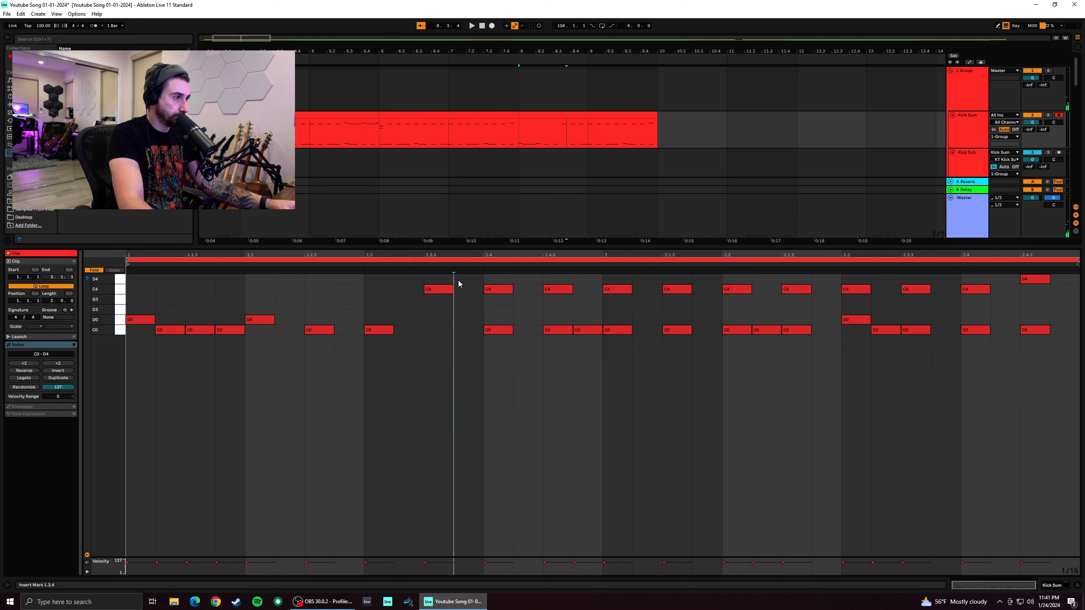
pyautogui.doubleClick(458, 280)
pyautogui.press('space')
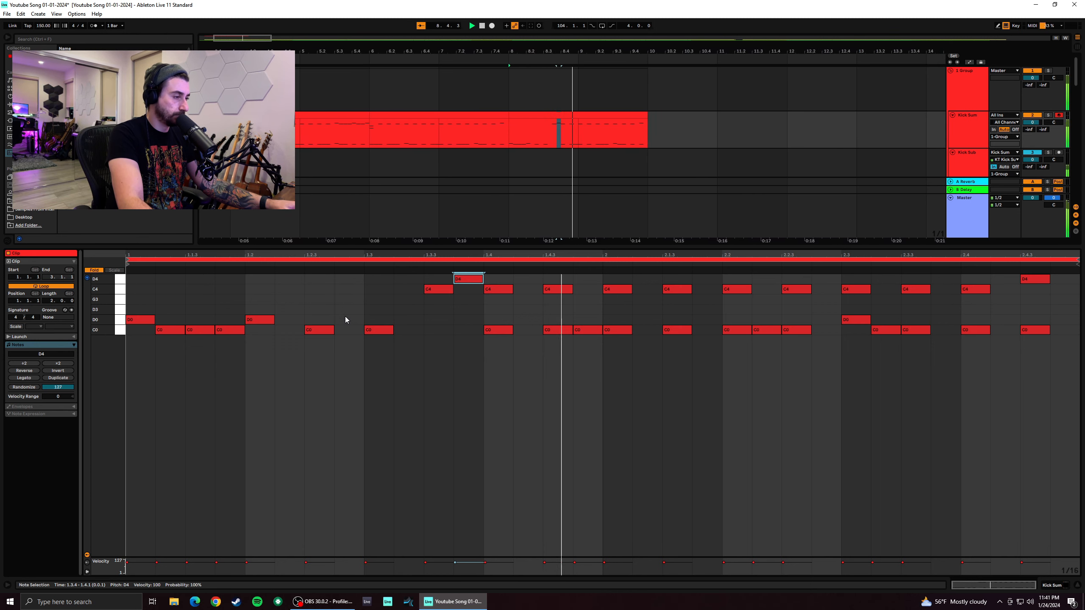
pyautogui.press('space')
# Add a D3 note above the D0 note at 1.1.1 and play the clip
pyautogui.click(135, 284)
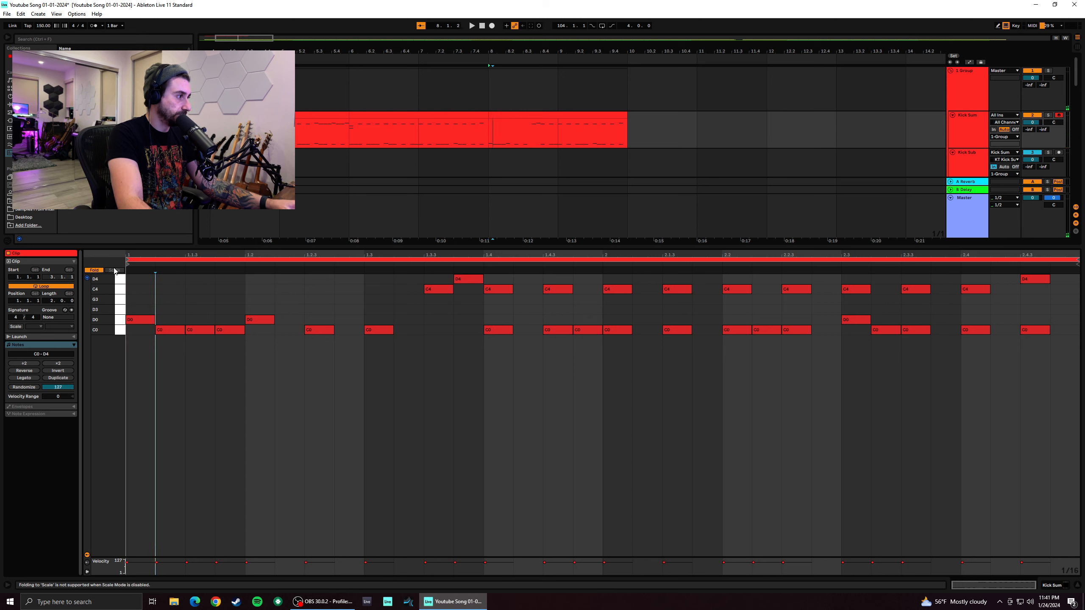
pyautogui.doubleClick(143, 293)
pyautogui.moveTo(145, 292)
pyautogui.mouseDown()
pyautogui.moveTo(150, 313)
pyautogui.moveTo(173, 312)
pyautogui.moveTo(152, 312)
pyautogui.mouseUp()
pyautogui.press('space')
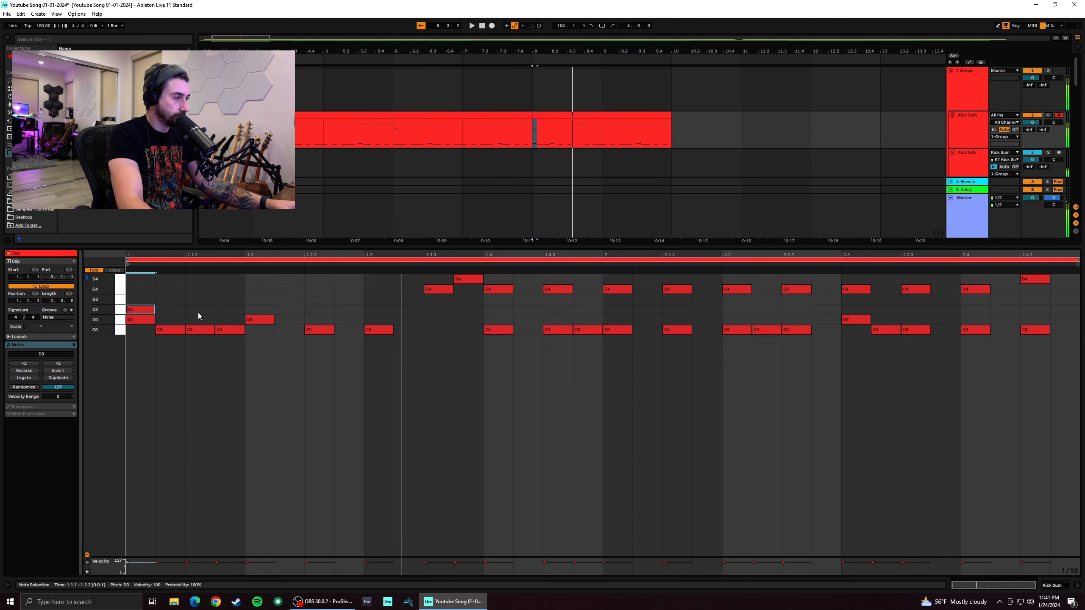
pyautogui.press('space')
pyautogui.press('space')
# Add a G3 note above the D0 note at 1.2.1, then play and stop the clip
pyautogui.doubleClick(255, 293)
pyautogui.moveTo(258, 292); pyautogui.dragTo(258, 304)
pyautogui.press('space')
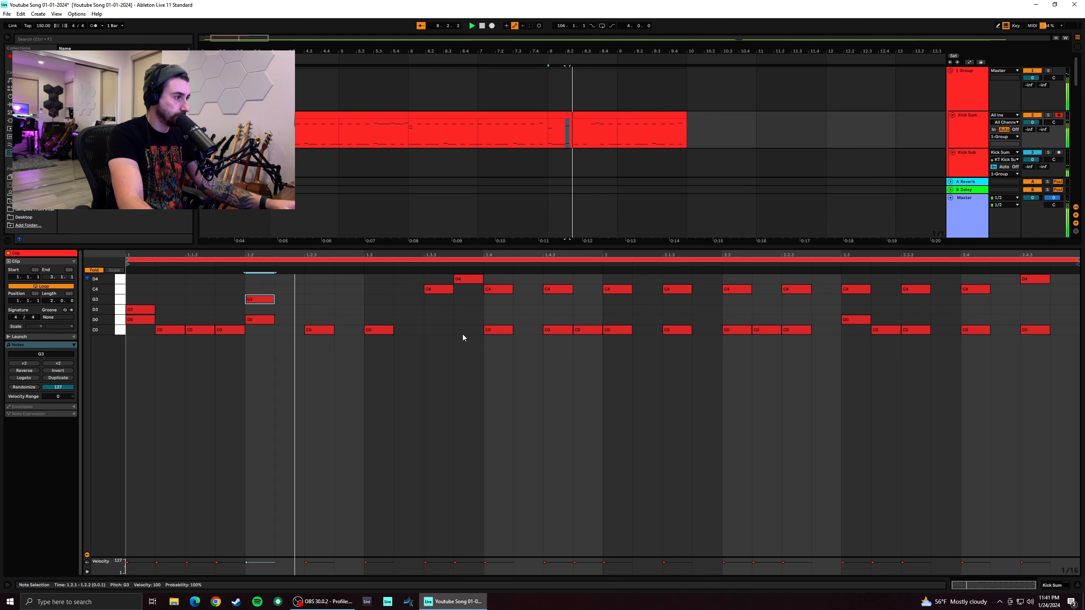
pyautogui.click(120, 272)
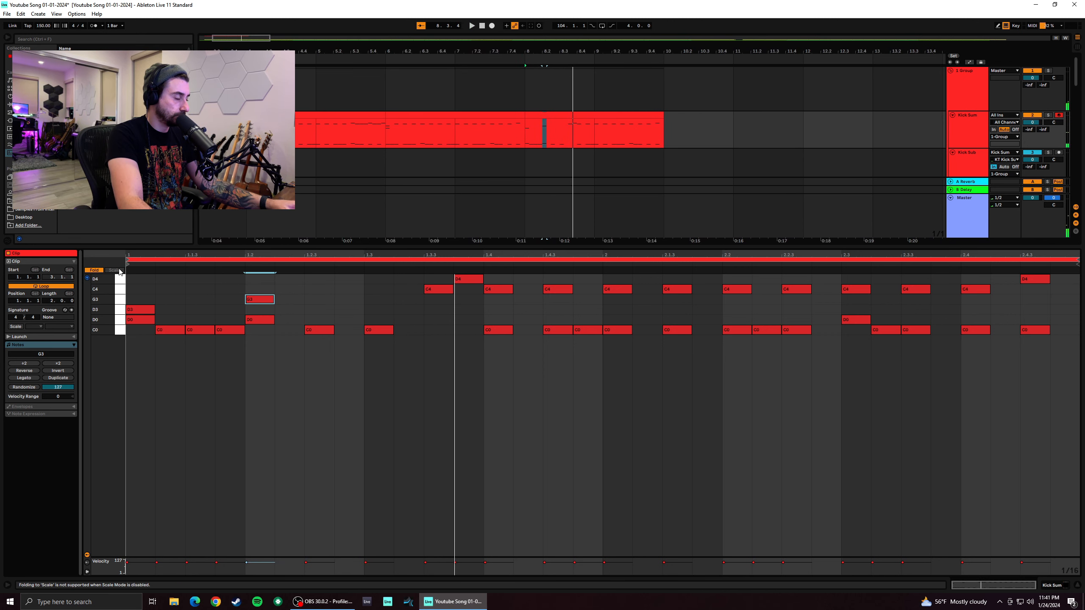
pyautogui.press('space')
pyautogui.doubleClick(319, 281)
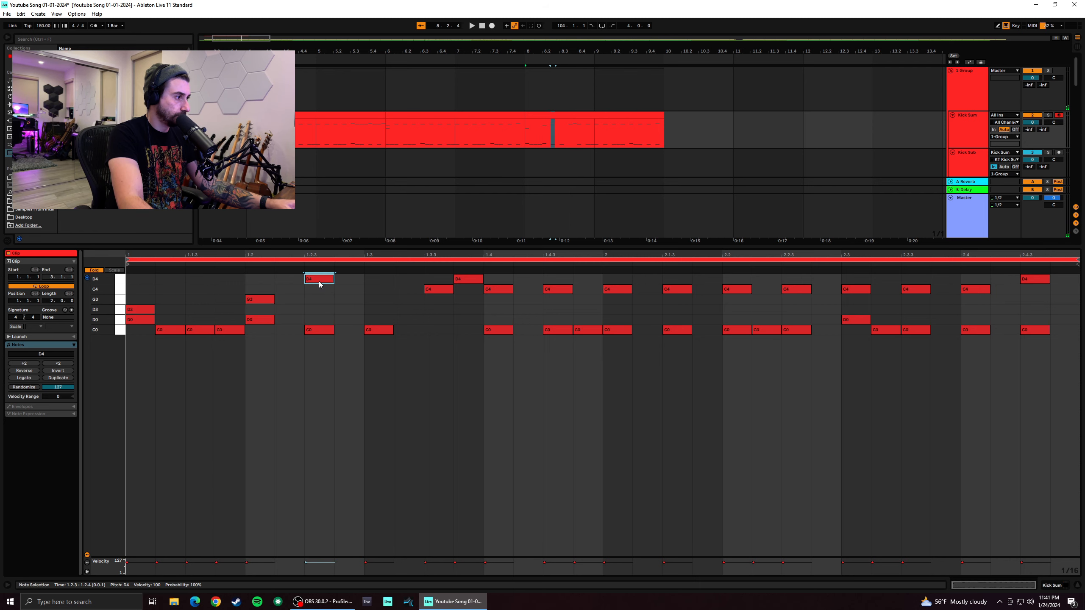
pyautogui.moveTo(321, 284); pyautogui.dragTo(321, 314)
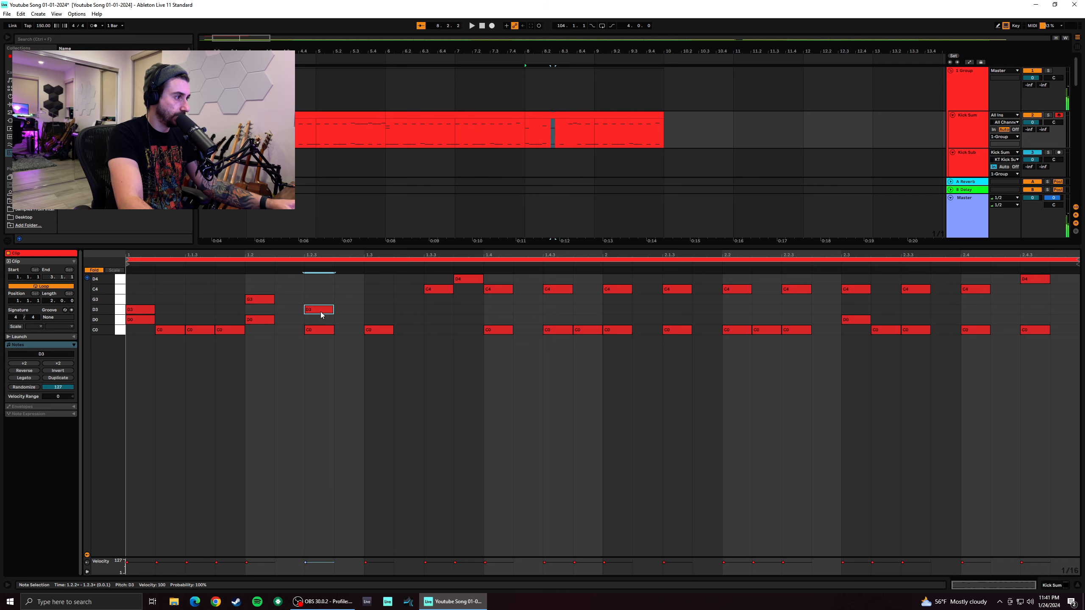
pyautogui.press('Delete')
# Unfold the piano roll to show all pitches, add an E4 note at 1.2.3 and play the clip
pyautogui.click(95, 270)
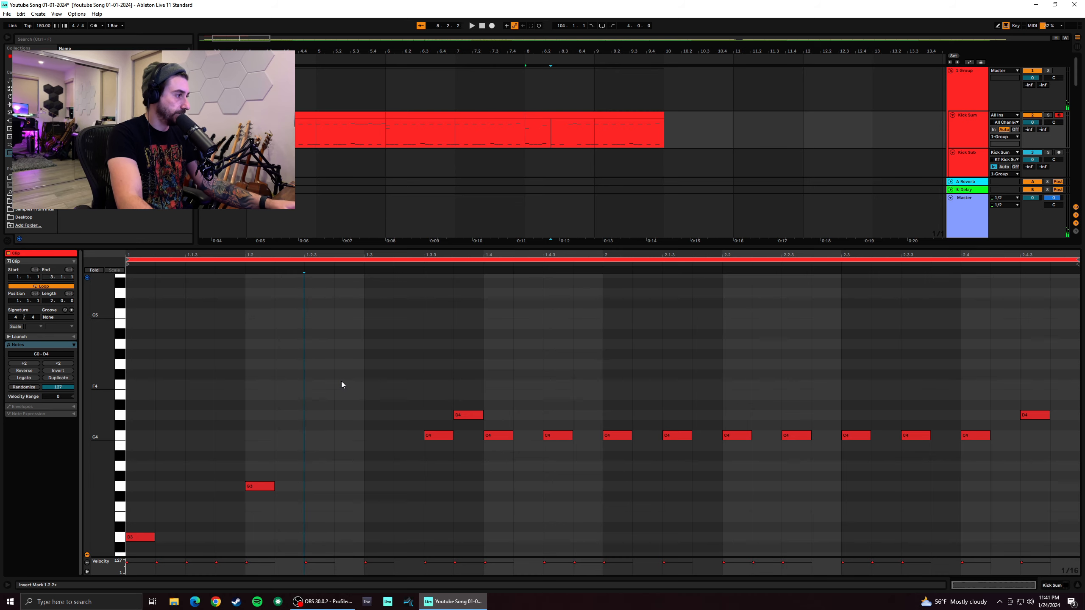
pyautogui.doubleClick(309, 408)
pyautogui.moveTo(309, 410)
pyautogui.mouseDown()
pyautogui.moveTo(321, 357)
pyautogui.moveTo(320, 401)
pyautogui.mouseUp()
pyautogui.press('space')
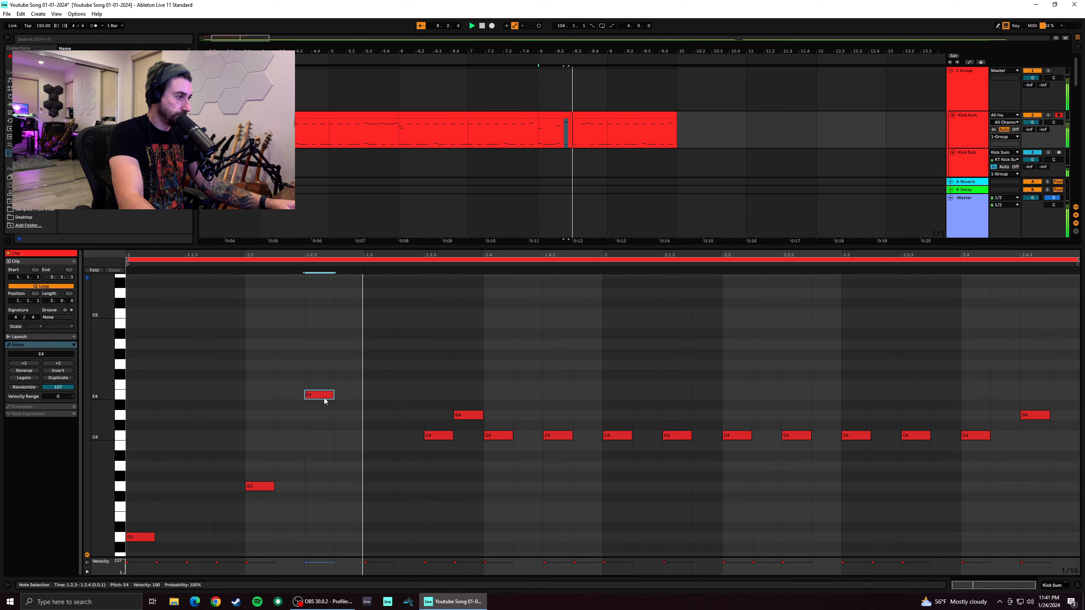
# Fold the piano roll to the used pitches again and move the E4 note to 1.3.1
pyautogui.scroll(-3, 314, 391)
pyautogui.scroll(-4, 313, 397)
pyautogui.scroll(4, 313, 396)
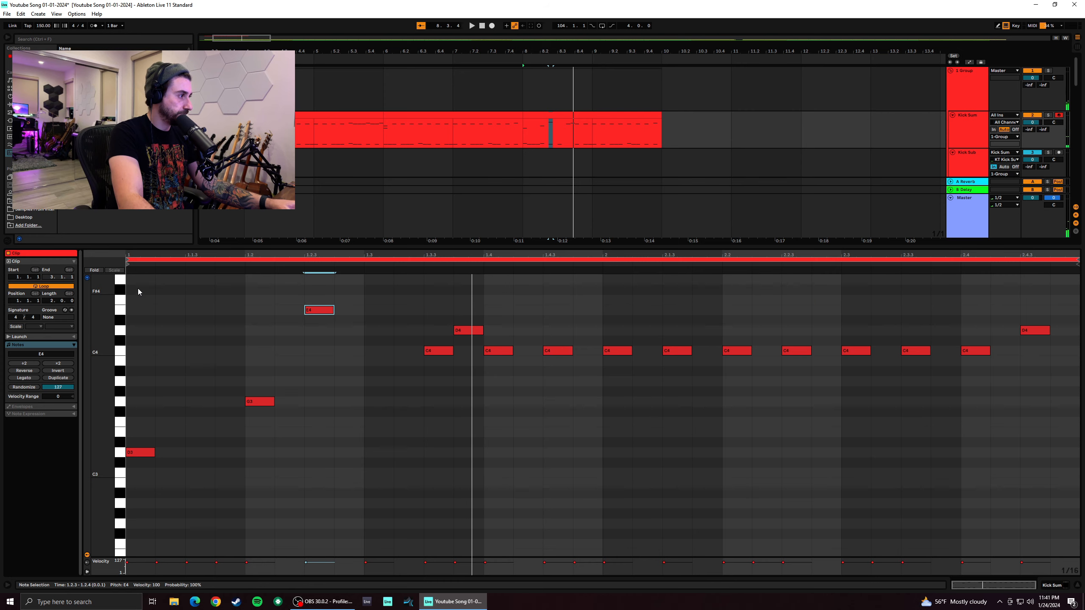
pyautogui.click(95, 270)
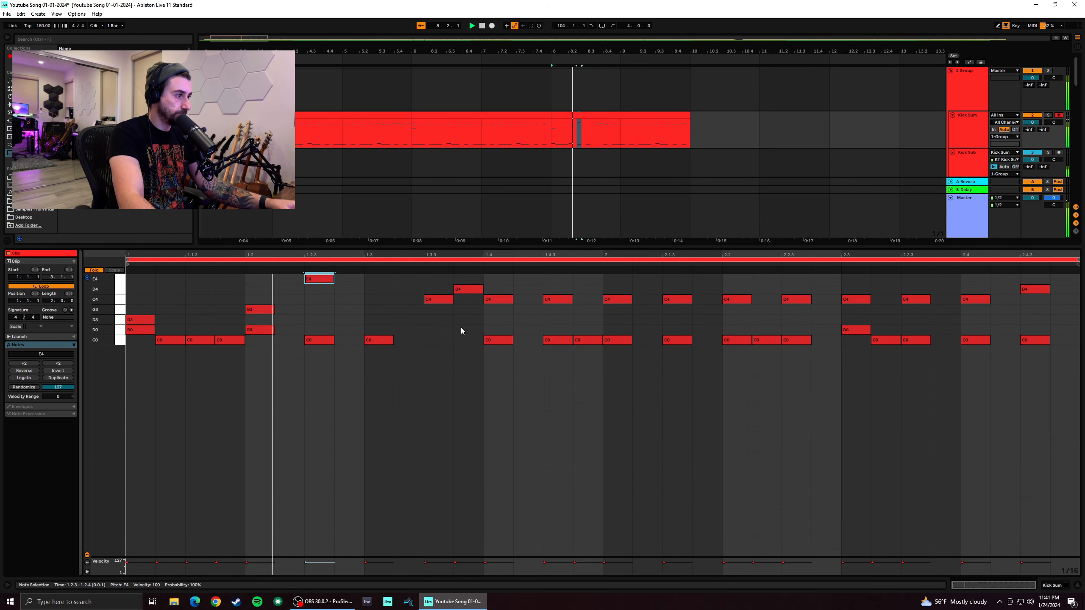
pyautogui.moveTo(314, 280); pyautogui.dragTo(376, 284)
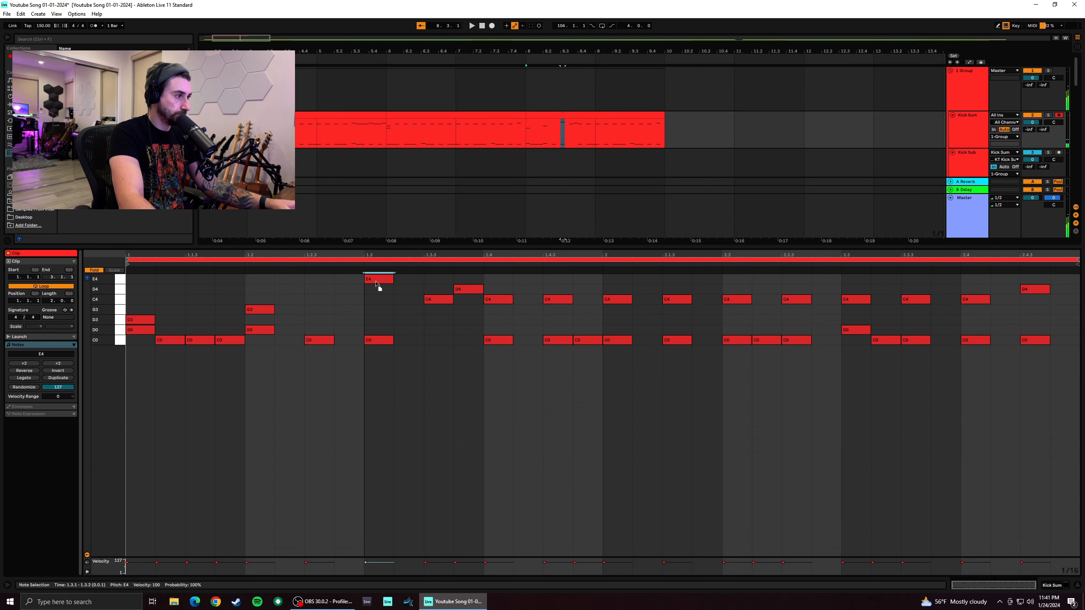
# Play and stop the clip, delete all notes from 1.4.1 to the clip's end, and play it again from the start
pyautogui.press('space')
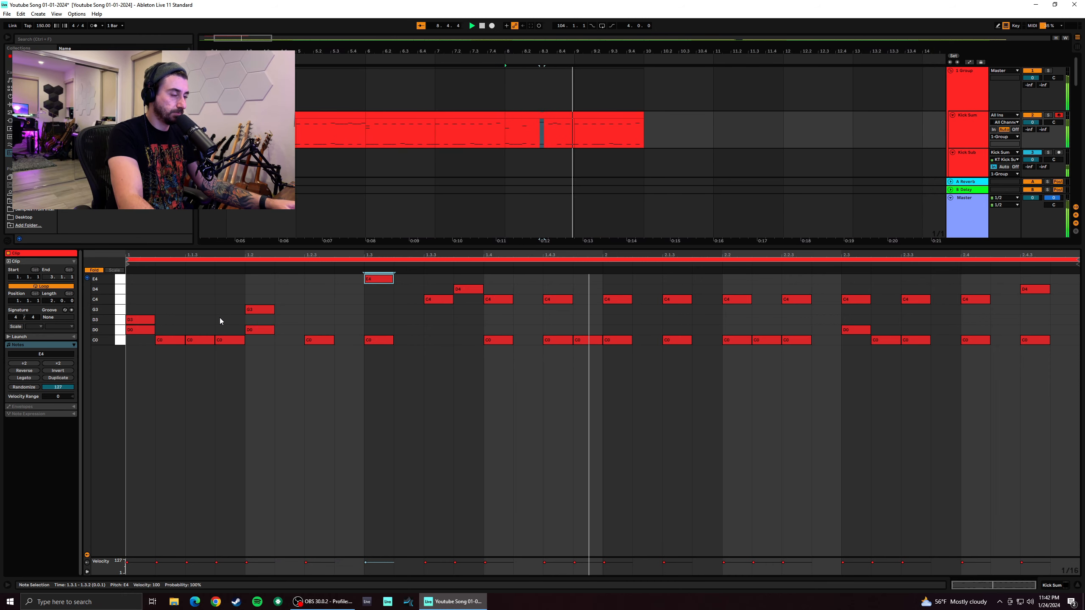
pyautogui.press('space')
pyautogui.doubleClick(505, 301)
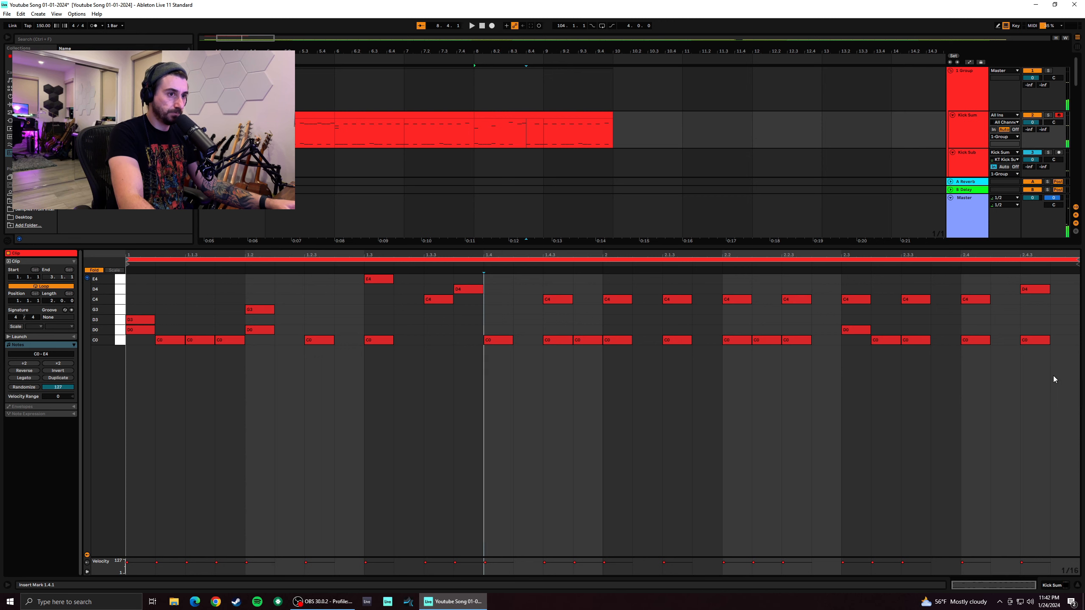
pyautogui.moveTo(1034, 363); pyautogui.dragTo(508, 292)
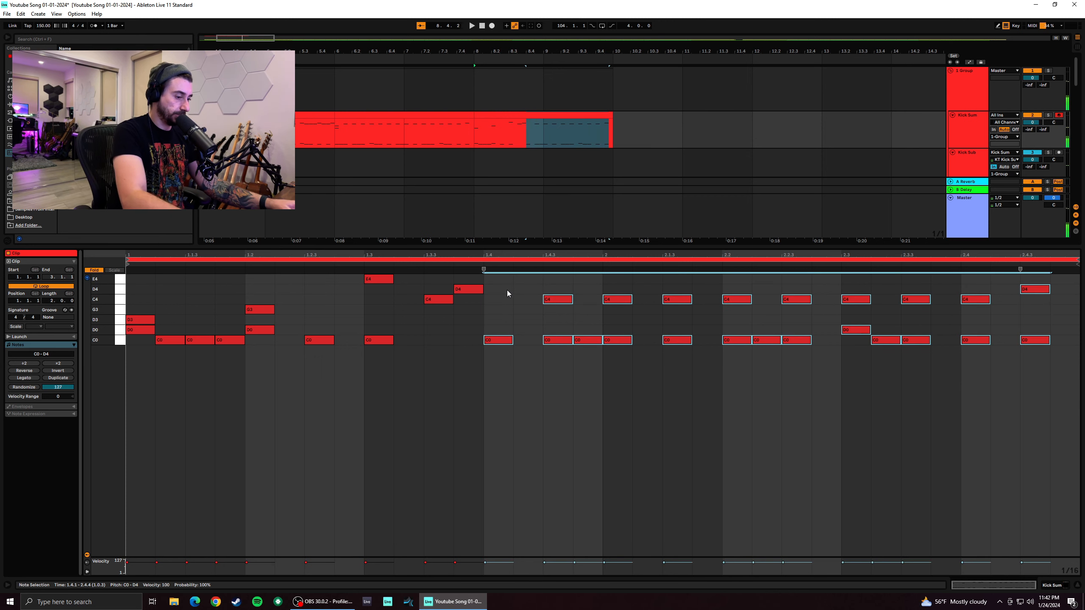
pyautogui.press('Delete')
pyautogui.click(134, 275)
pyautogui.press('space')
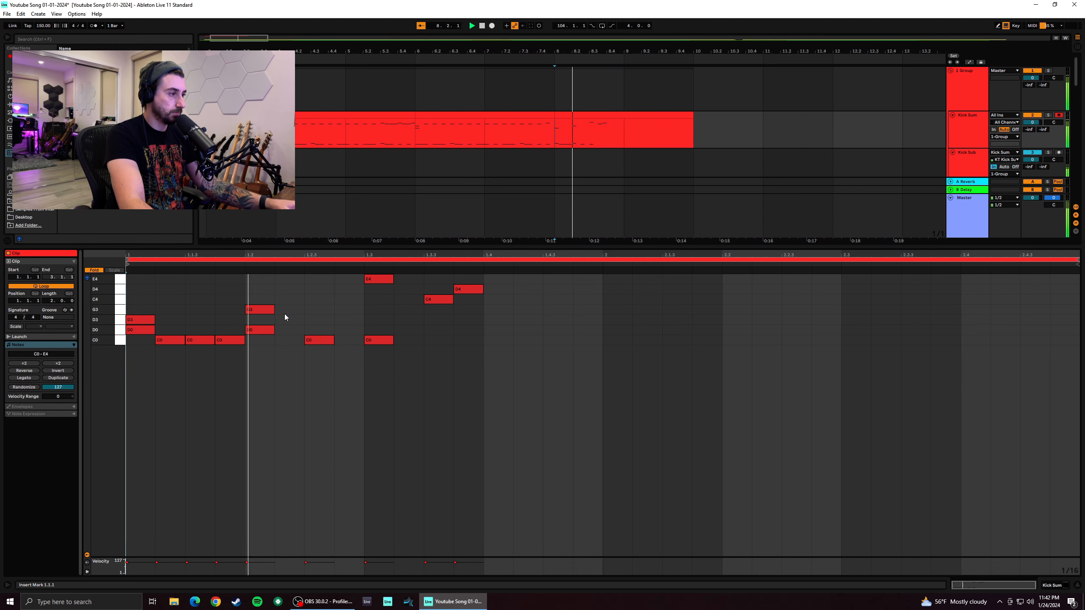
pyautogui.press('space')
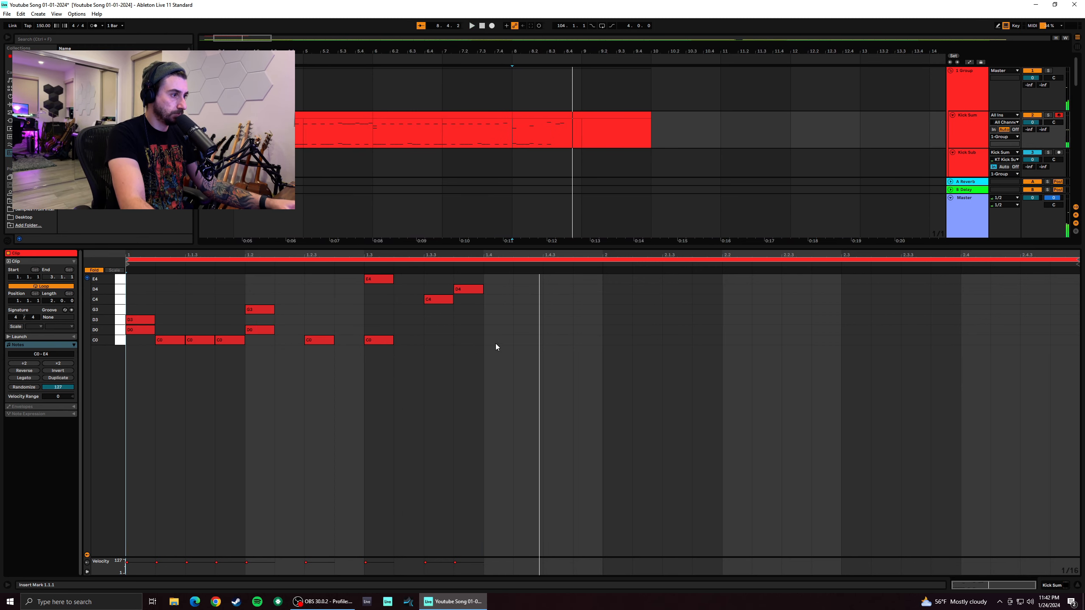
# Add D0 notes at 1.4.1 and 1.4.2 and C0 notes at 1.4.3 and 1.4.4, then play from 1.4.1
pyautogui.click(500, 331)
pyautogui.moveTo(499, 331); pyautogui.dragTo(512, 331)
pyautogui.click(537, 331)
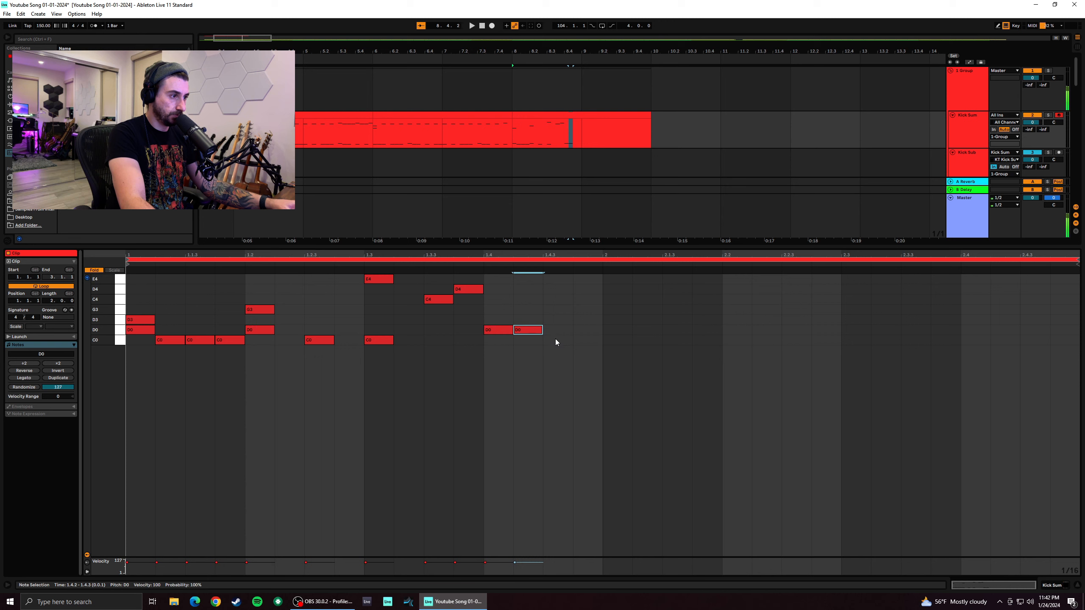
pyautogui.doubleClick(555, 340)
pyautogui.doubleClick(577, 340)
pyautogui.click(485, 322)
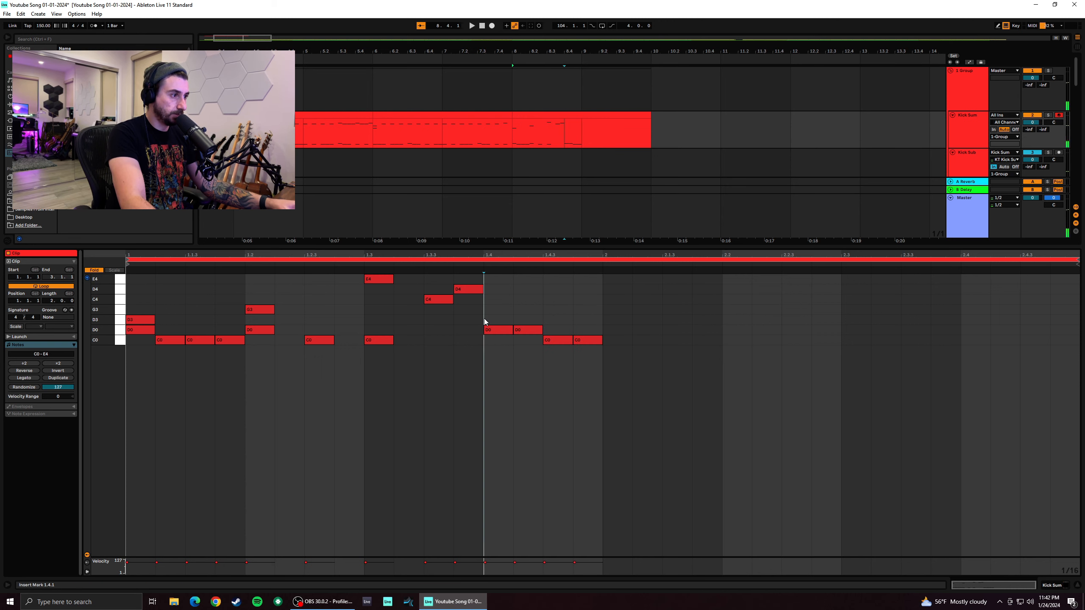
pyautogui.press('space')
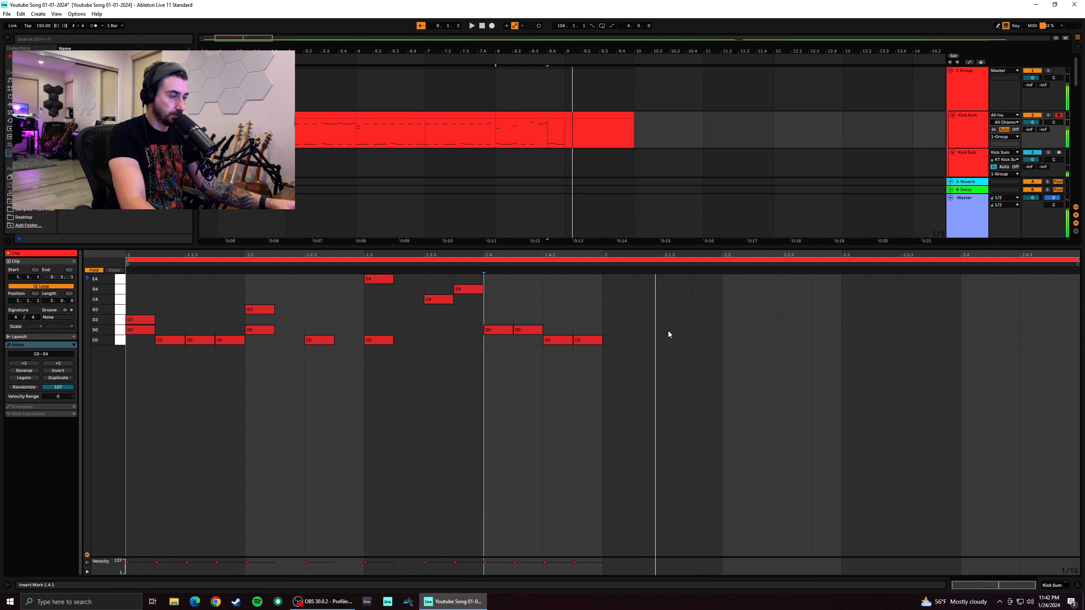
# Add a D0 note at 2.1.1 and C0 notes at 2.1.3 and 2.2.1
pyautogui.doubleClick(617, 330)
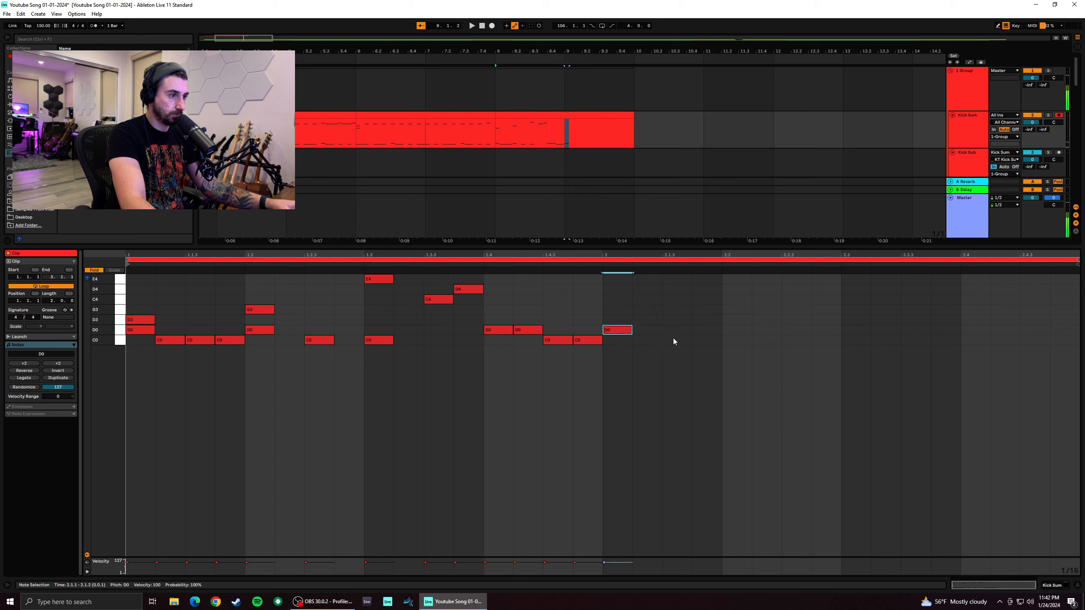
pyautogui.doubleClick(733, 340)
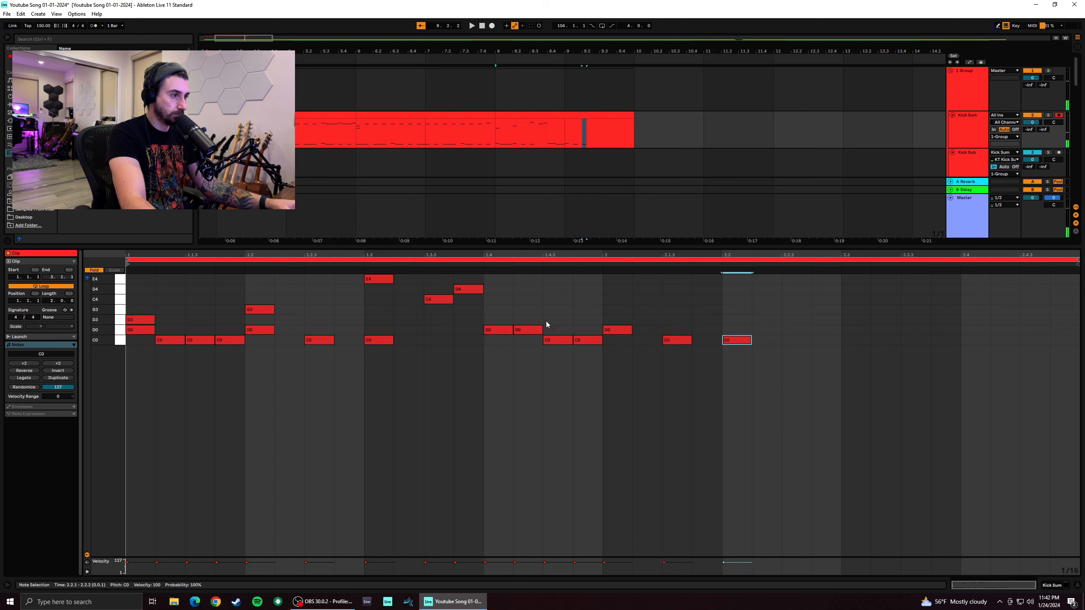
pyautogui.moveTo(616, 304)
pyautogui.mouseDown()
pyautogui.moveTo(662, 282)
pyautogui.moveTo(621, 292)
pyautogui.mouseUp()
pyautogui.doubleClick(619, 289)
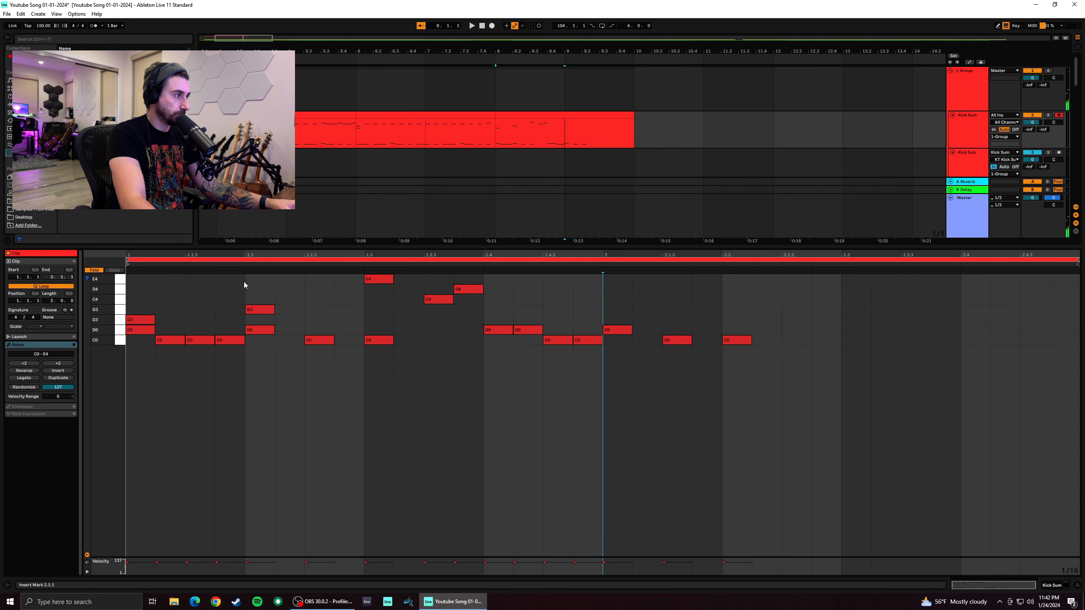
# Unfold the piano roll to audition other pitches, add an A#2 note at 2.1.1, fold it again and play the clip
pyautogui.click(99, 270)
pyautogui.scroll(-4, 579, 374)
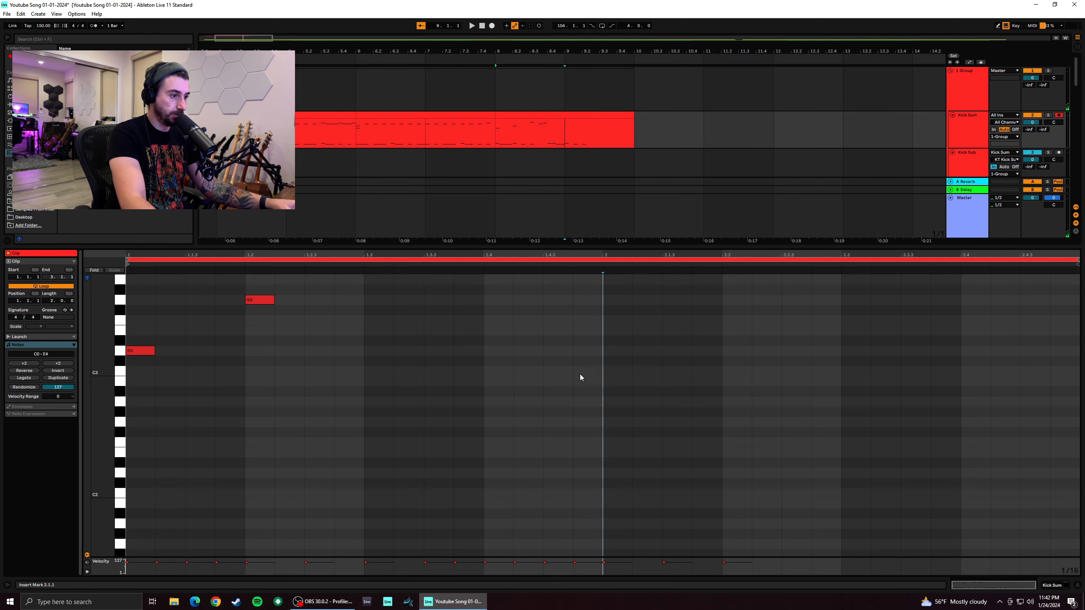
pyautogui.scroll(5, 580, 376)
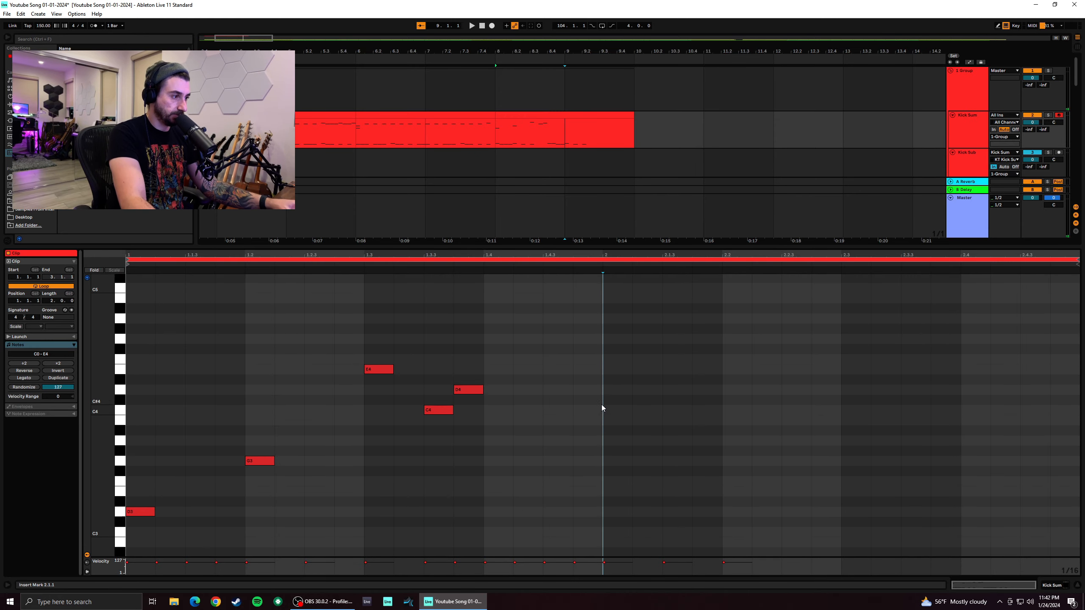
pyautogui.scroll(-8, 602, 405)
pyautogui.scroll(-1, 614, 526)
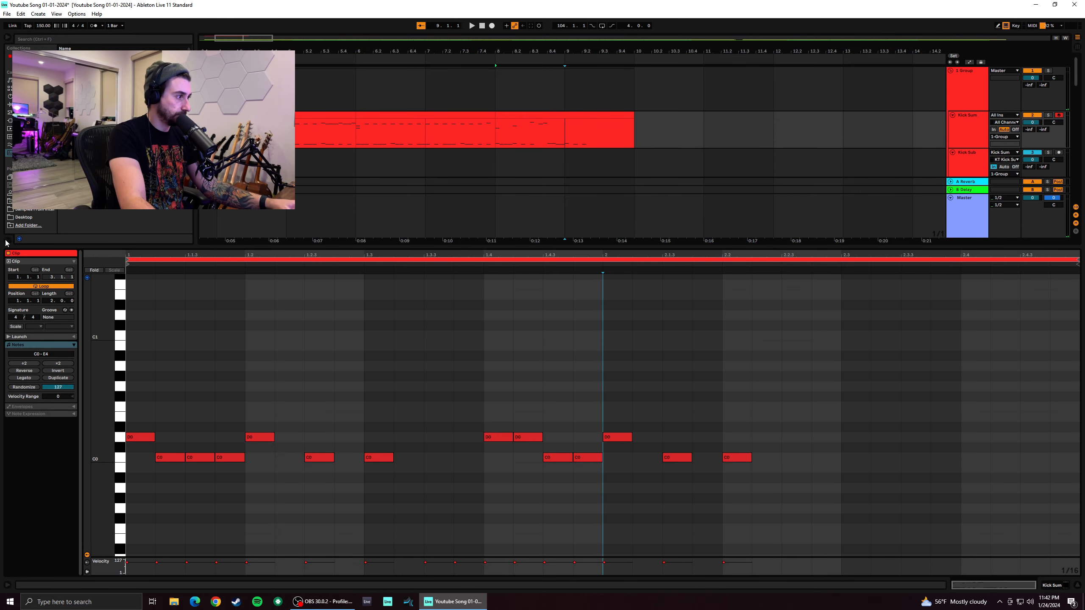
pyautogui.moveTo(119, 328)
pyautogui.mouseDown()
pyautogui.moveTo(121, 251)
pyautogui.moveTo(124, 309)
pyautogui.mouseUp()
pyautogui.scroll(2, 135, 289)
pyautogui.scroll(1, 136, 289)
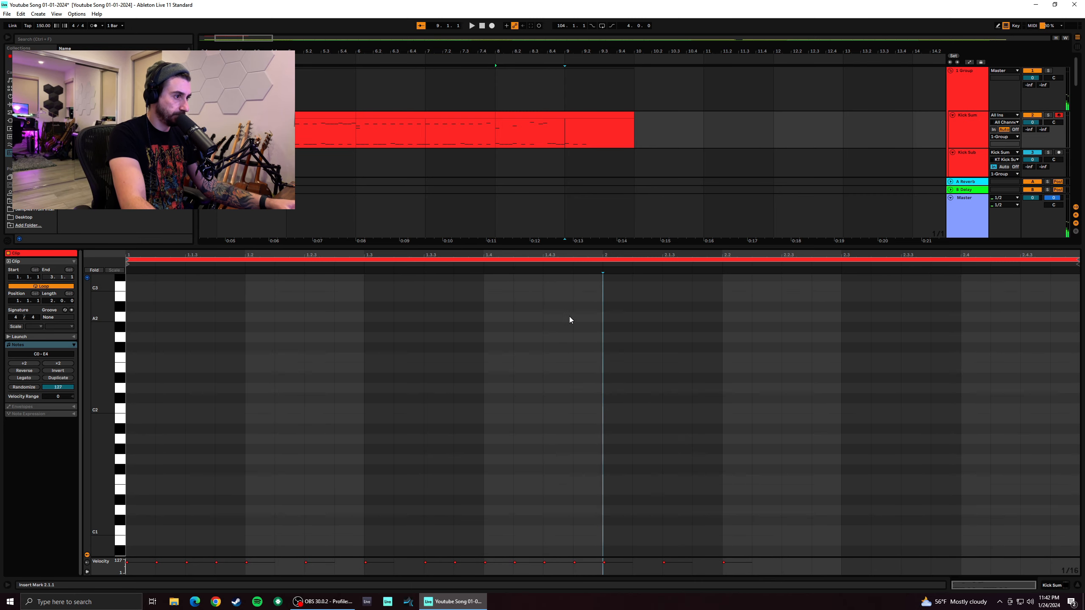
pyautogui.doubleClick(605, 308)
pyautogui.click(94, 271)
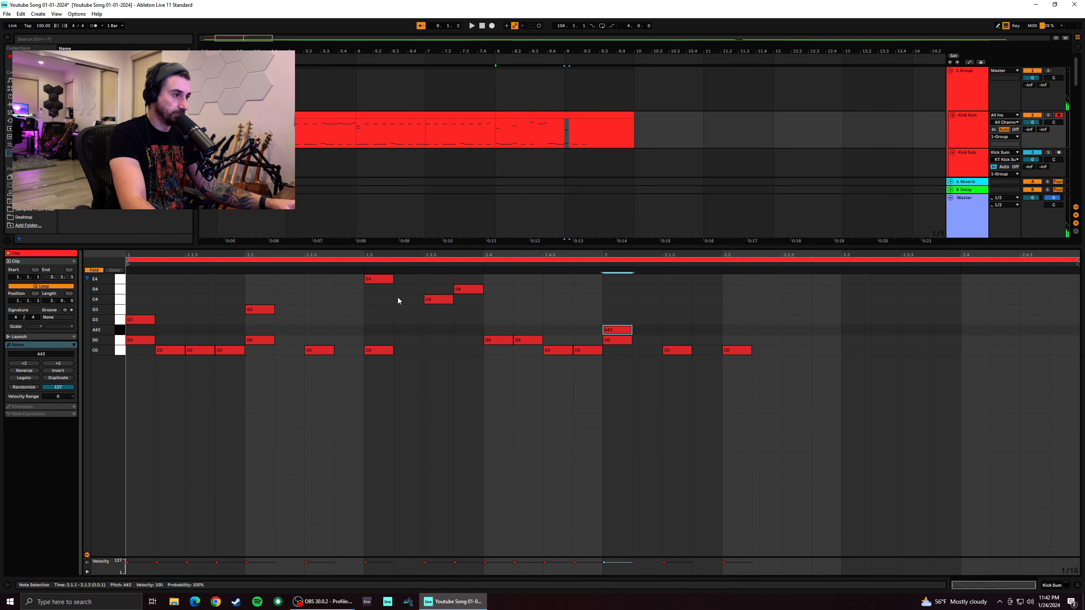
pyautogui.press('space')
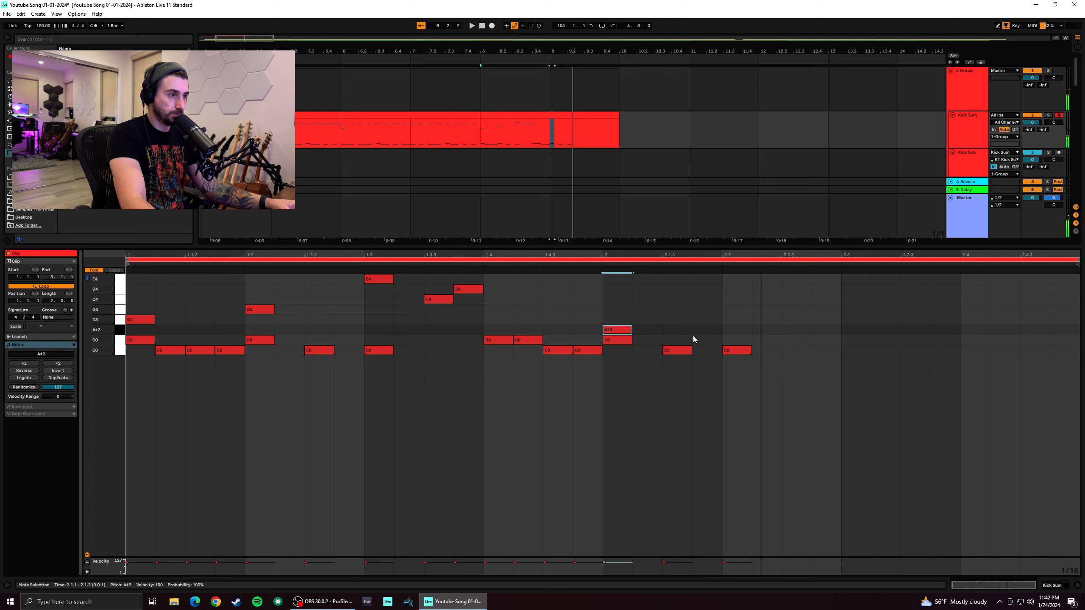
# Add a D4 note at 2.1.3 and an E4 note at 2.2.1, then play from 2.1.1 and from 1.4.1
pyautogui.doubleClick(671, 290)
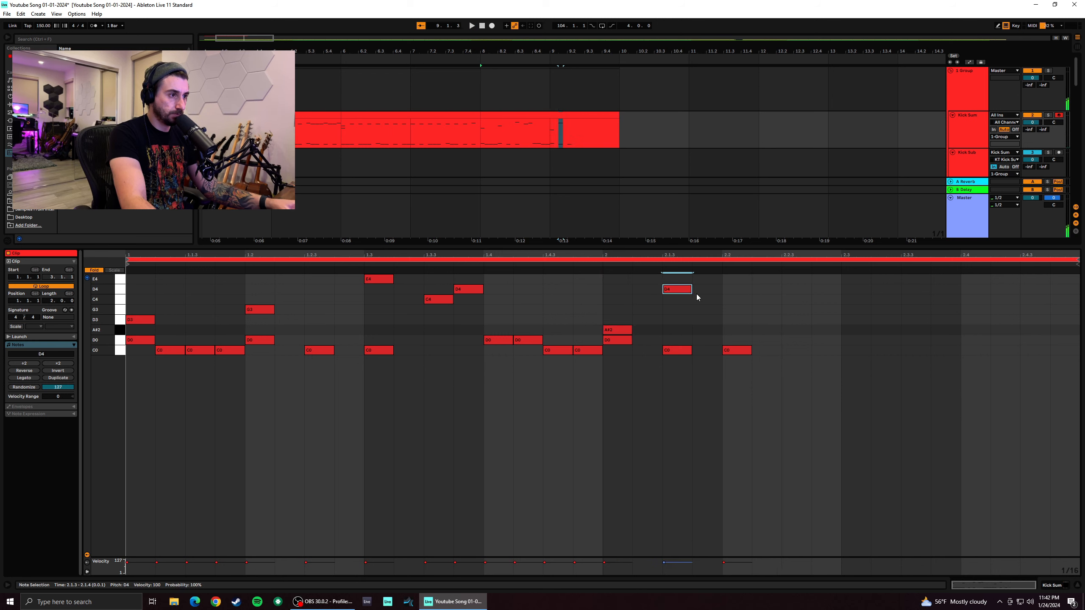
pyautogui.doubleClick(744, 280)
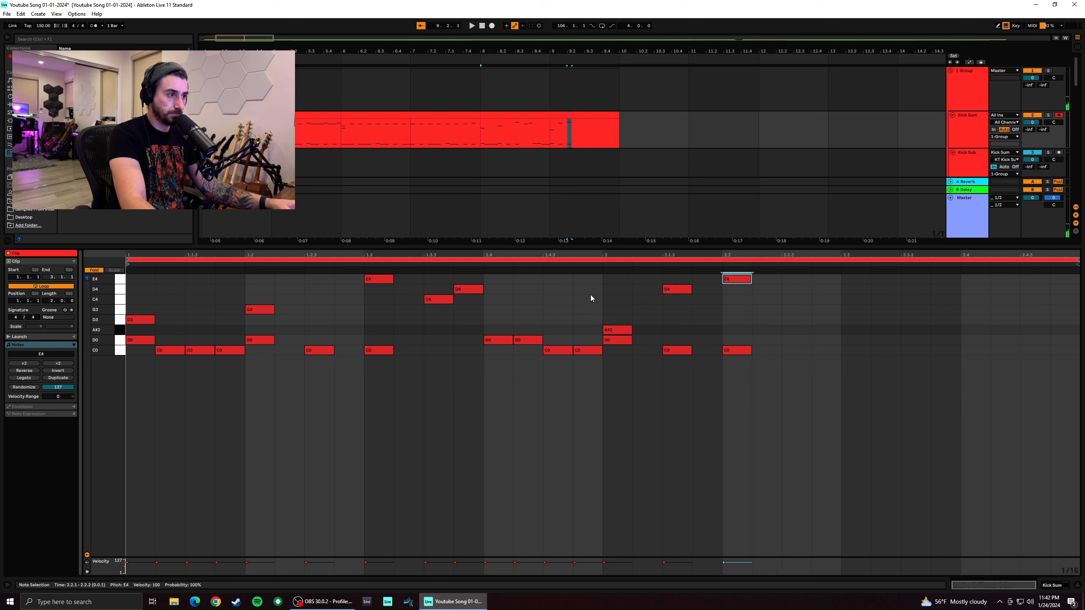
pyautogui.click(577, 295)
pyautogui.press('space')
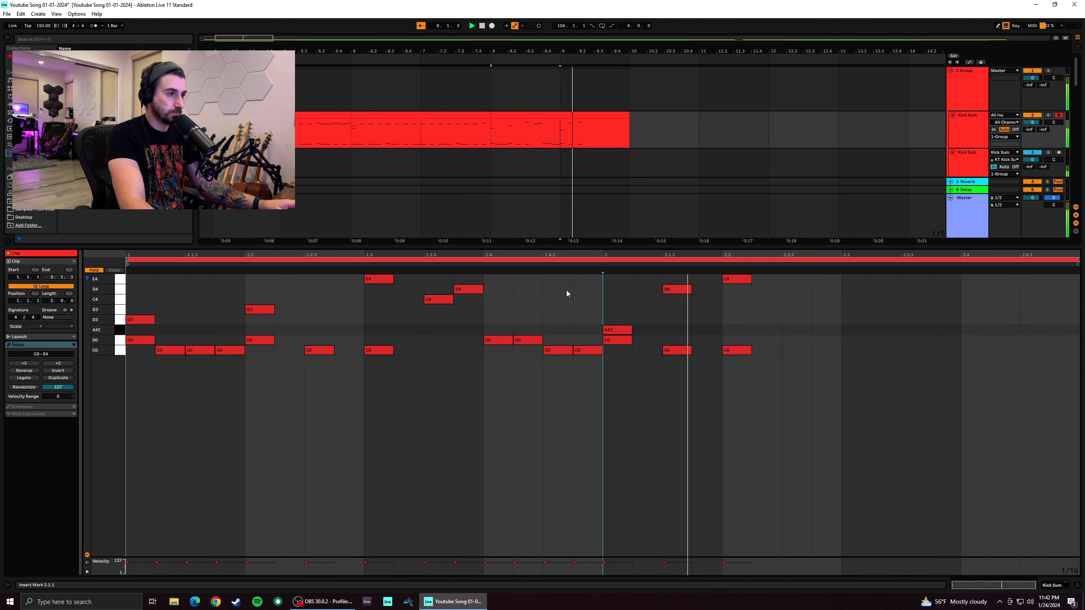
pyautogui.press('space')
pyautogui.click(482, 316)
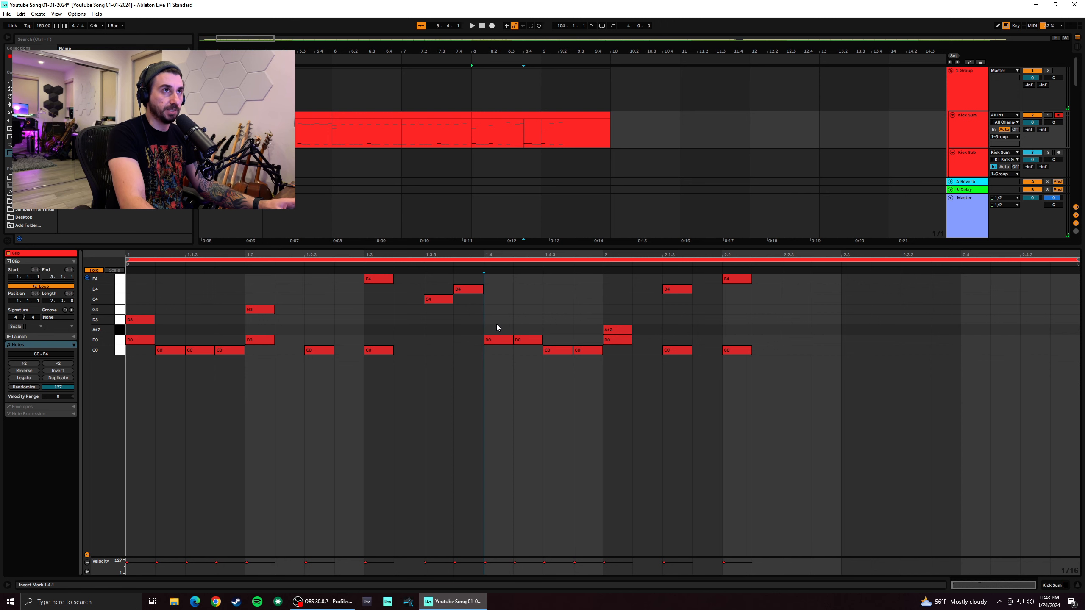
pyautogui.press('space')
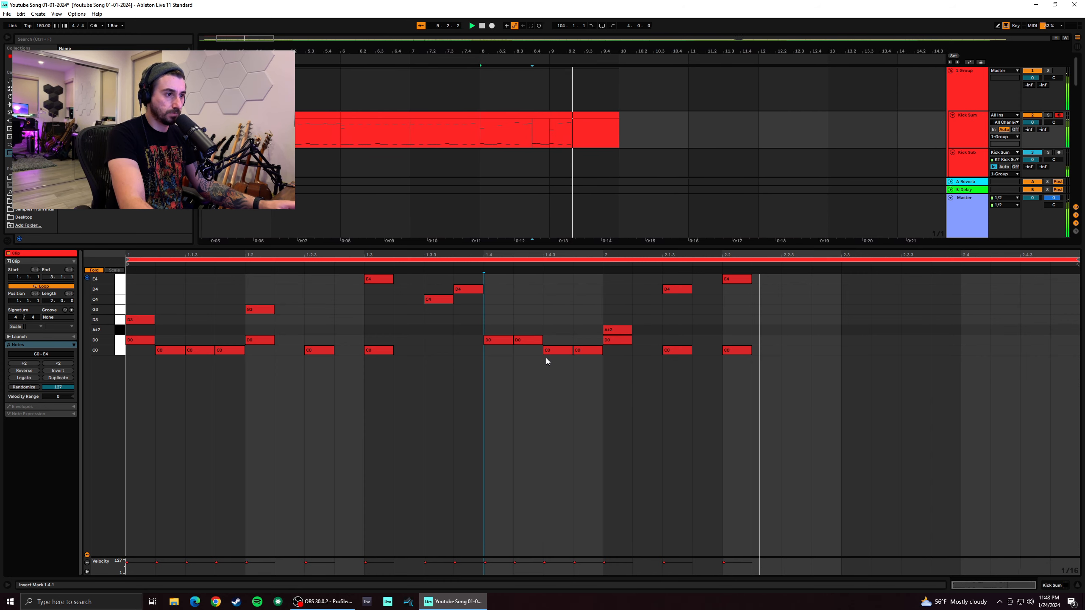
# Add a D4 note at 2.2.3, lower the D4 note at 2.1.3 to C4, and play from 2.1.1
pyautogui.doubleClick(826, 289)
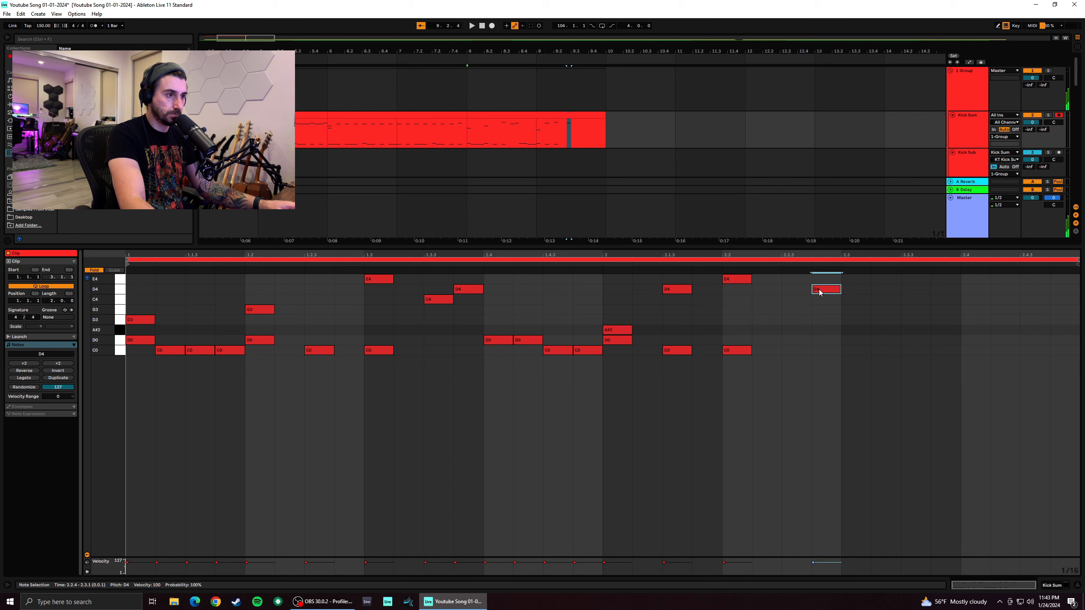
pyautogui.moveTo(819, 292); pyautogui.dragTo(791, 292)
pyautogui.moveTo(672, 292)
pyautogui.mouseDown()
pyautogui.moveTo(689, 305)
pyautogui.moveTo(673, 303)
pyautogui.mouseUp()
pyautogui.click(603, 308)
pyautogui.press('space')
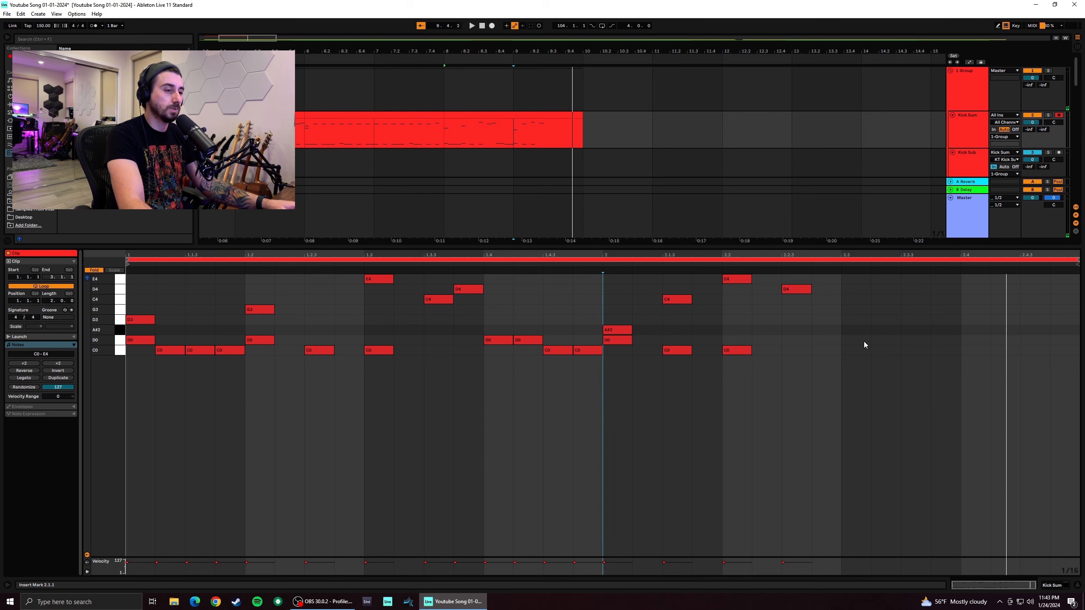
pyautogui.press('space')
# Play from 2.3.1, then add D0 notes at 2.3.1, 2.3.2, 2.4.1 and 2.4.2 and C0 notes at 2.3.3 and 2.3.4
pyautogui.click(845, 328)
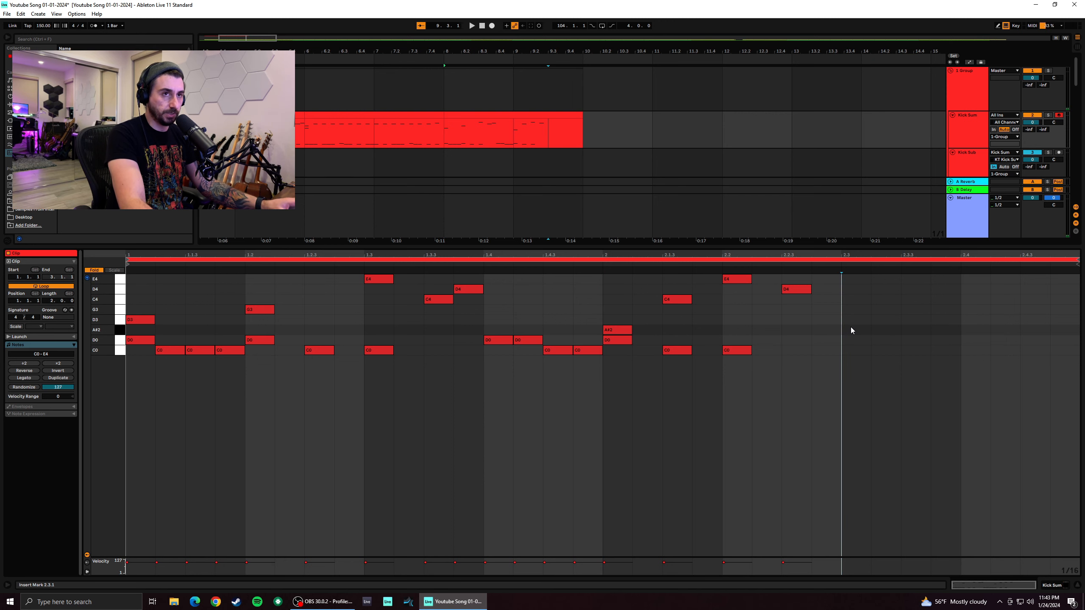
pyautogui.press('space')
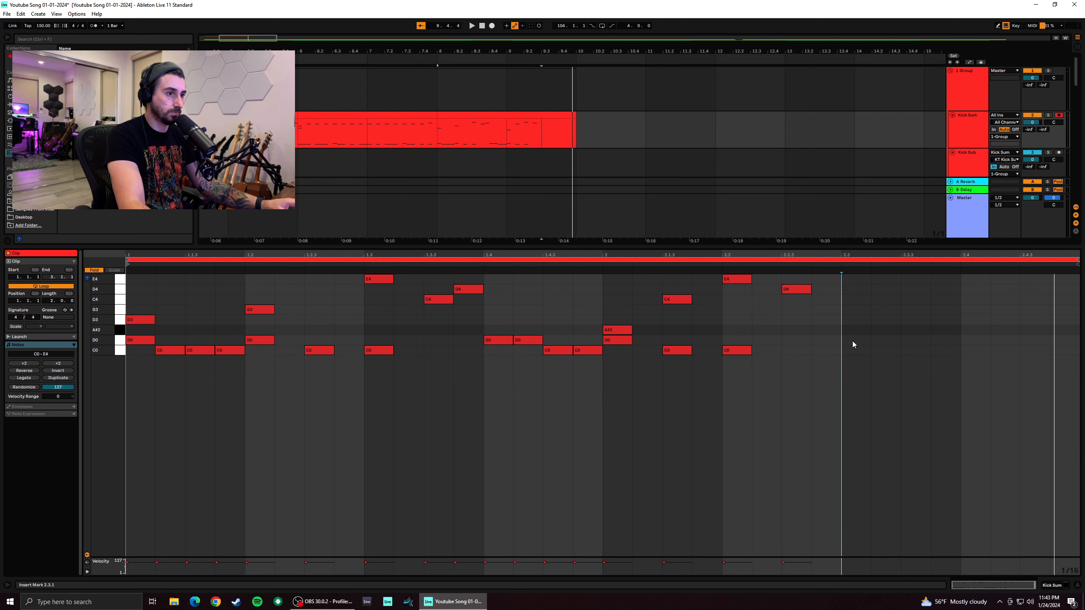
pyautogui.doubleClick(854, 341)
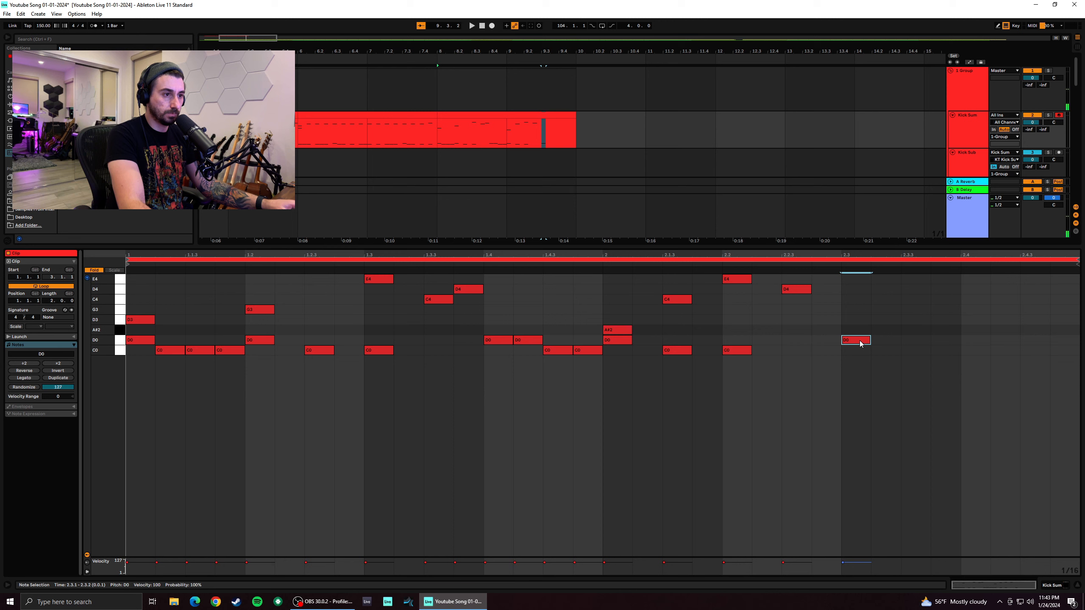
pyautogui.doubleClick(885, 340)
pyautogui.doubleClick(922, 351)
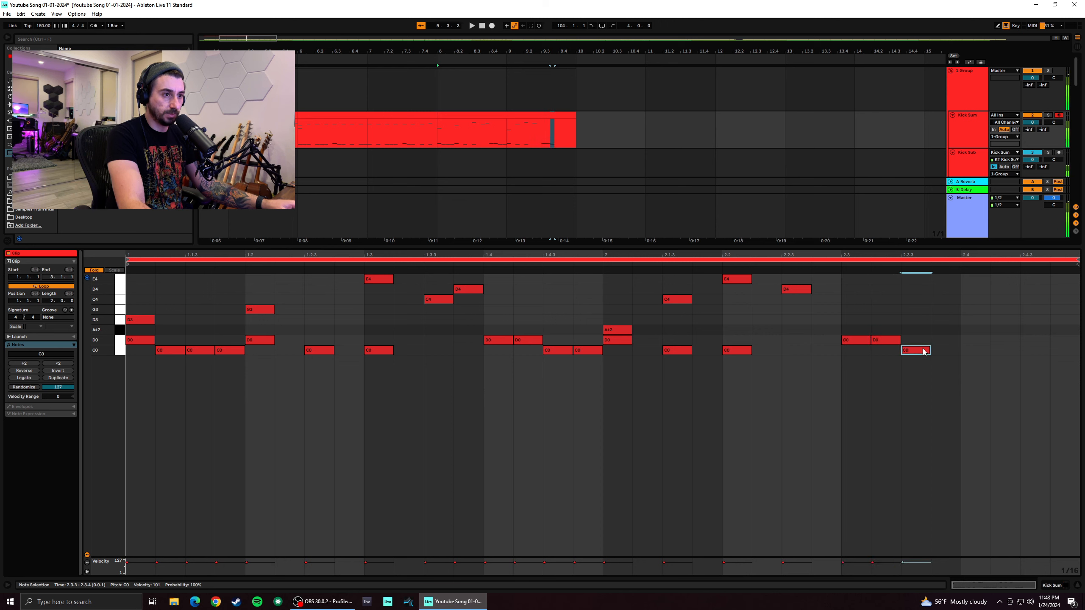
pyautogui.doubleClick(945, 350)
pyautogui.doubleClick(975, 341)
pyautogui.doubleClick(1005, 340)
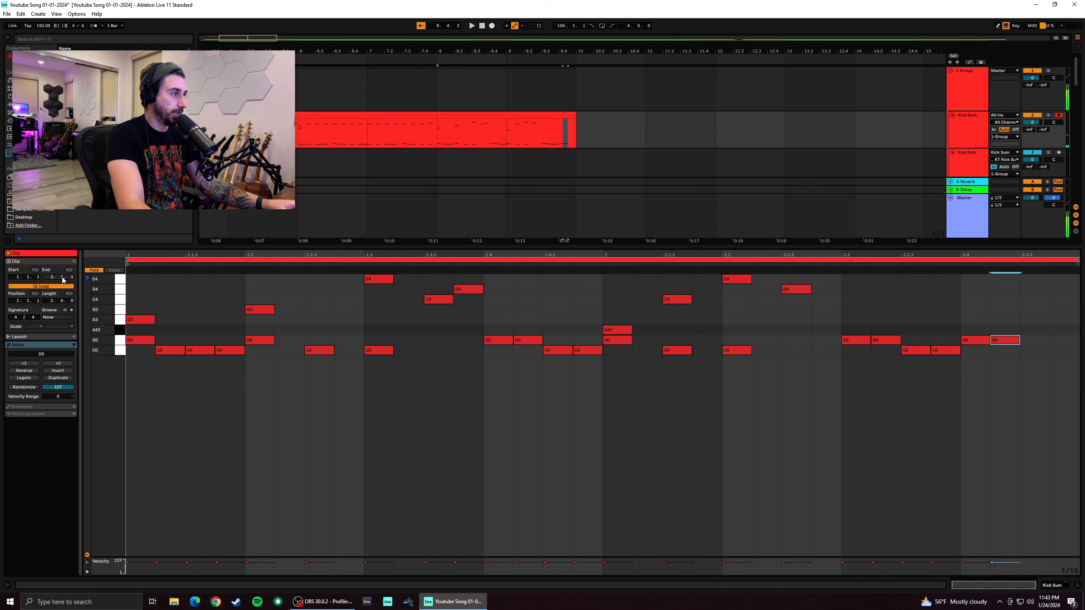
# Unfold the piano roll, add a C#1 note at 2.4.3 and a D#1 note at 2.4.4, and play the arrangement from 8.1.1
pyautogui.click(1027, 335)
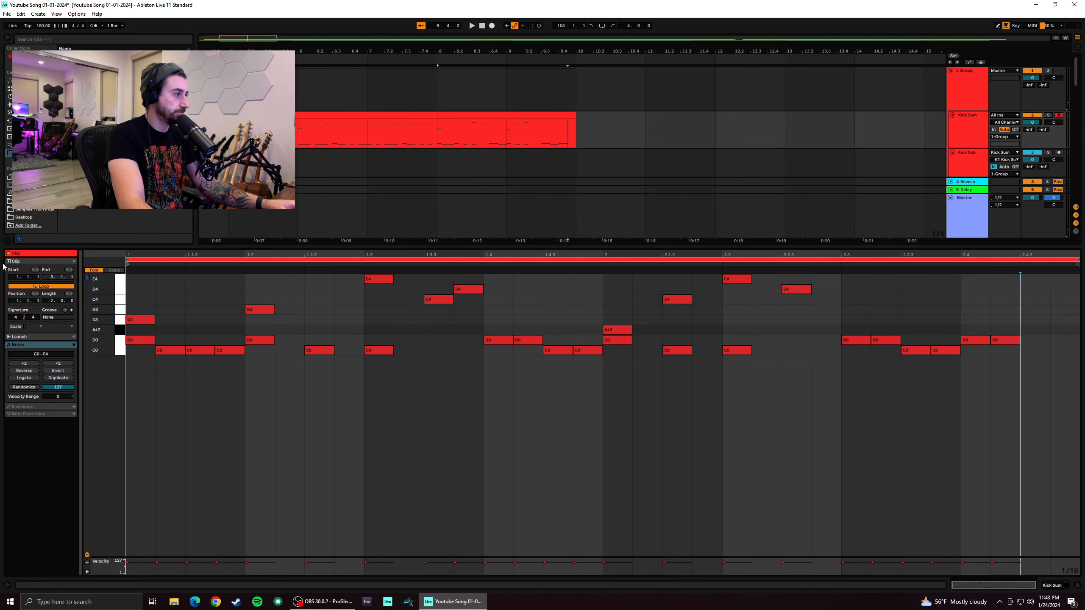
pyautogui.click(103, 271)
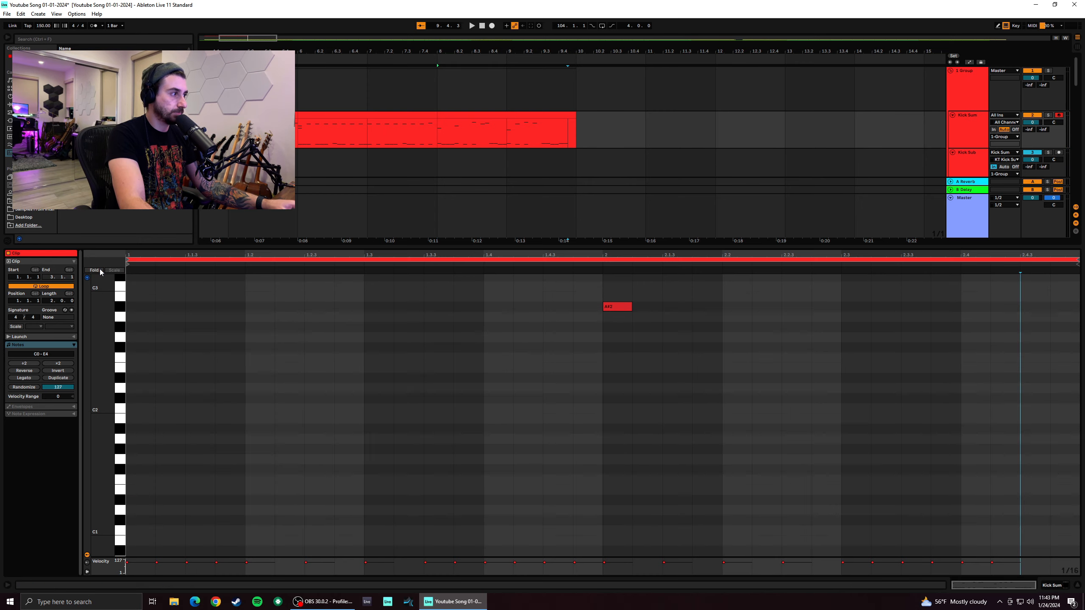
pyautogui.doubleClick(1027, 442)
pyautogui.moveTo(1046, 569); pyautogui.dragTo(1043, 510)
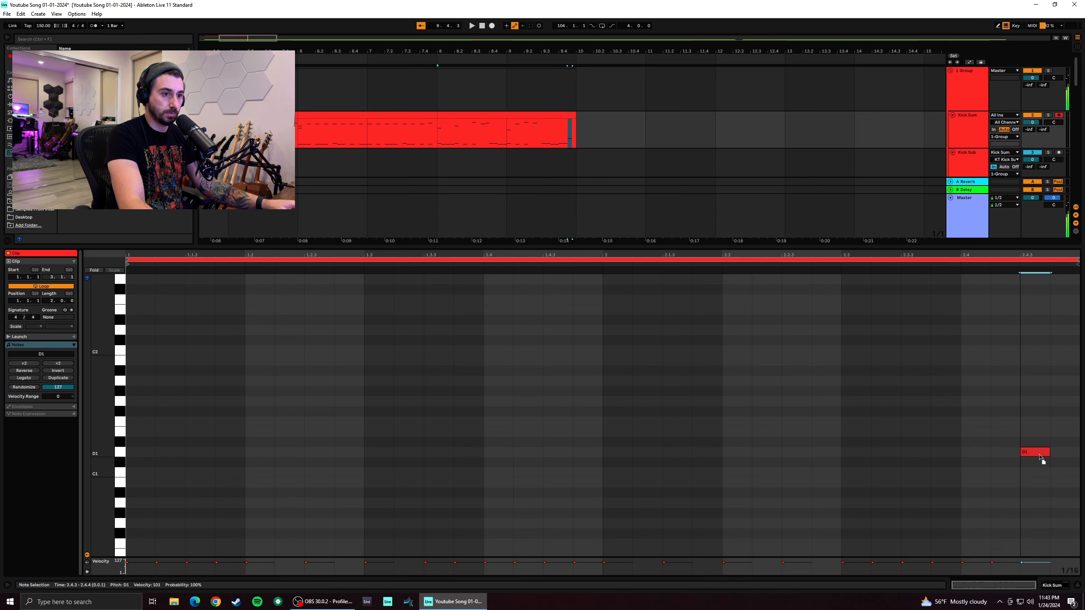
pyautogui.moveTo(1041, 457); pyautogui.dragTo(1041, 445)
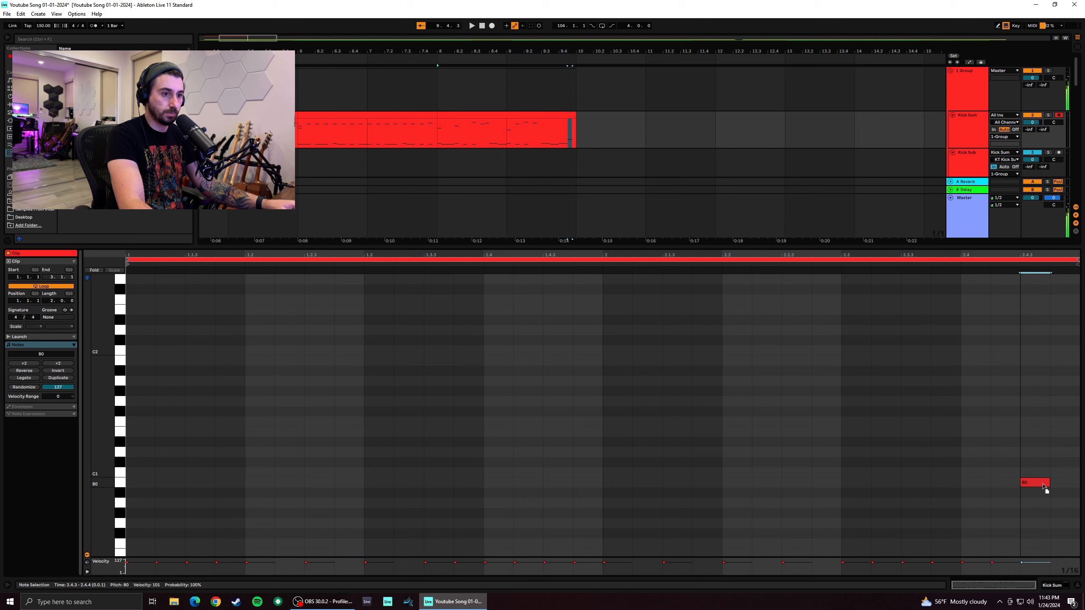
pyautogui.moveTo(1044, 463); pyautogui.dragTo(1066, 444)
pyautogui.doubleClick(1063, 443)
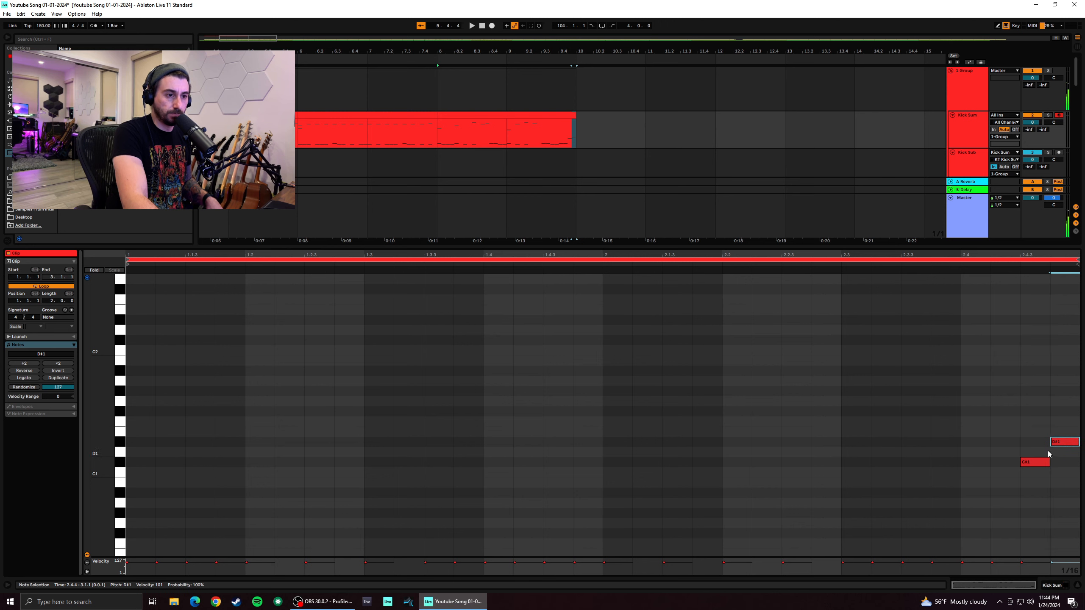
pyautogui.click(422, 137)
pyautogui.press('space')
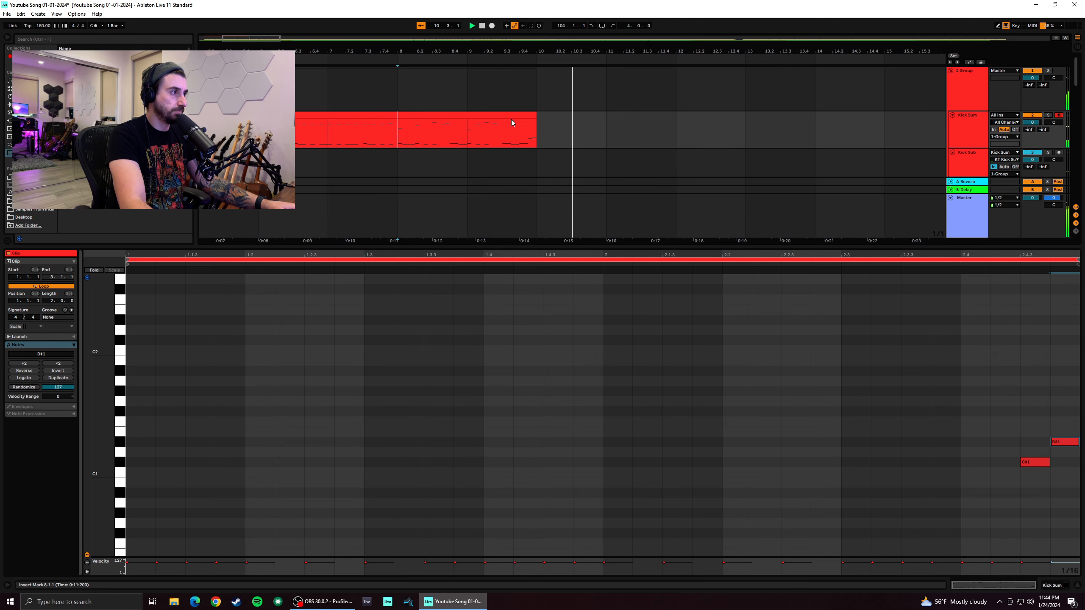
# Stop playback and duplicate the Kick Sum clips spanning 2.1.1 to 10.1.1 directly after themselves
pyautogui.press('space')
pyautogui.moveTo(512, 51); pyautogui.dragTo(545, 30)
pyautogui.click(360, 131)
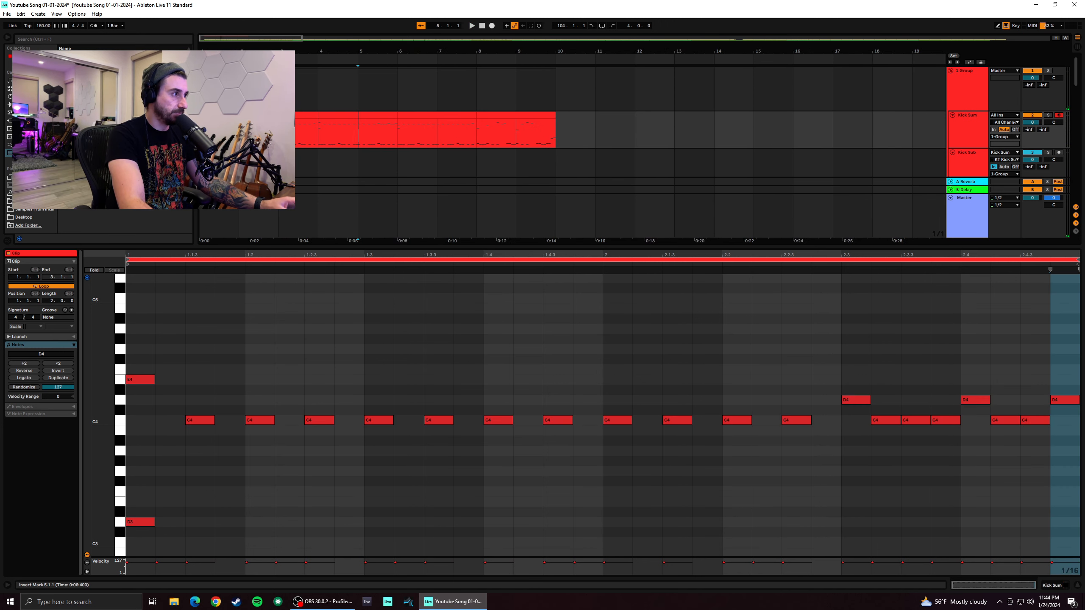
pyautogui.click(280, 115)
pyautogui.keyDown('shift'); pyautogui.click(559, 121); pyautogui.keyUp('shift')
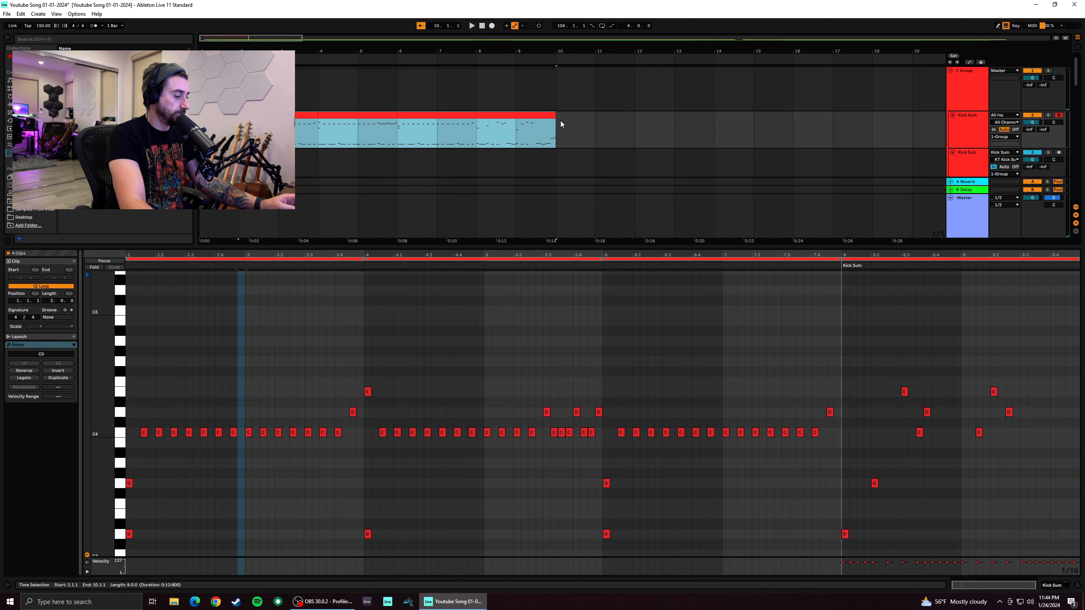
pyautogui.hotkey('ctrl', 'd')
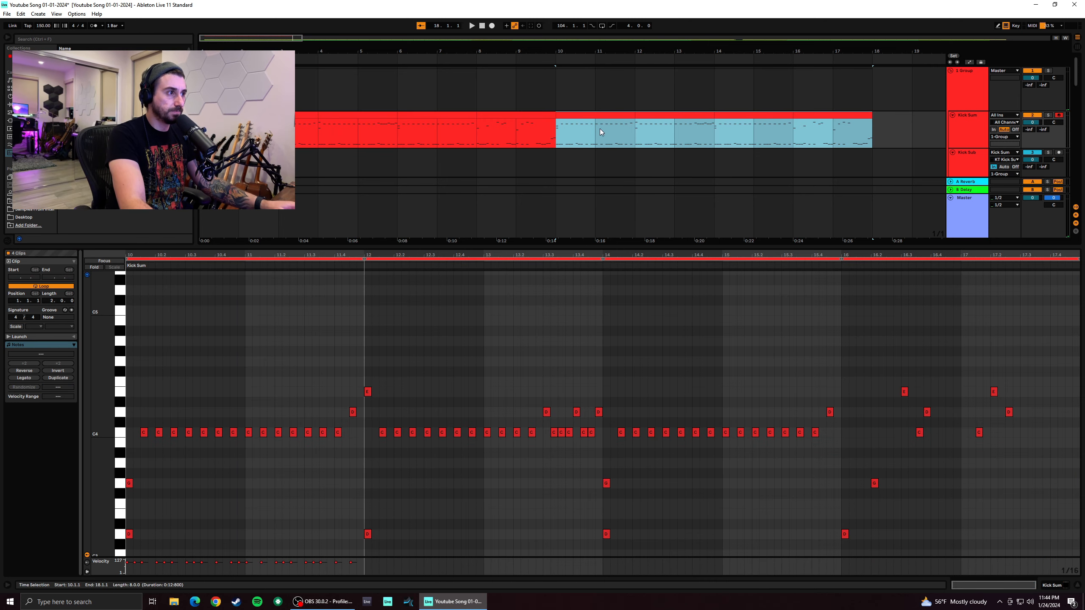
# Play the duplicated section from 10.1.1 and open its first clip in the piano roll
pyautogui.click(557, 136)
pyautogui.press('space')
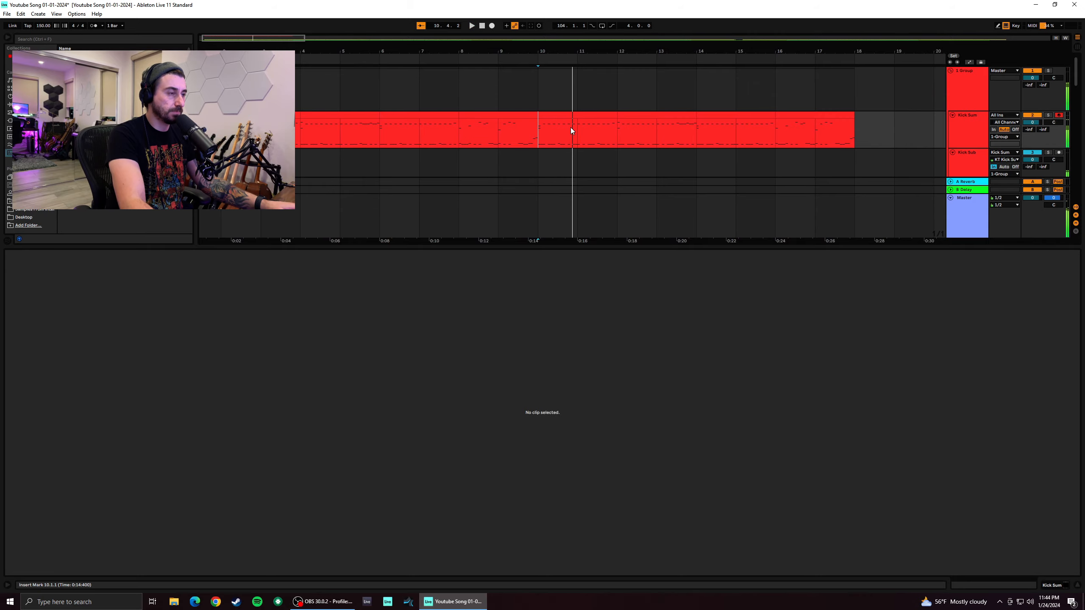
pyautogui.click(600, 115)
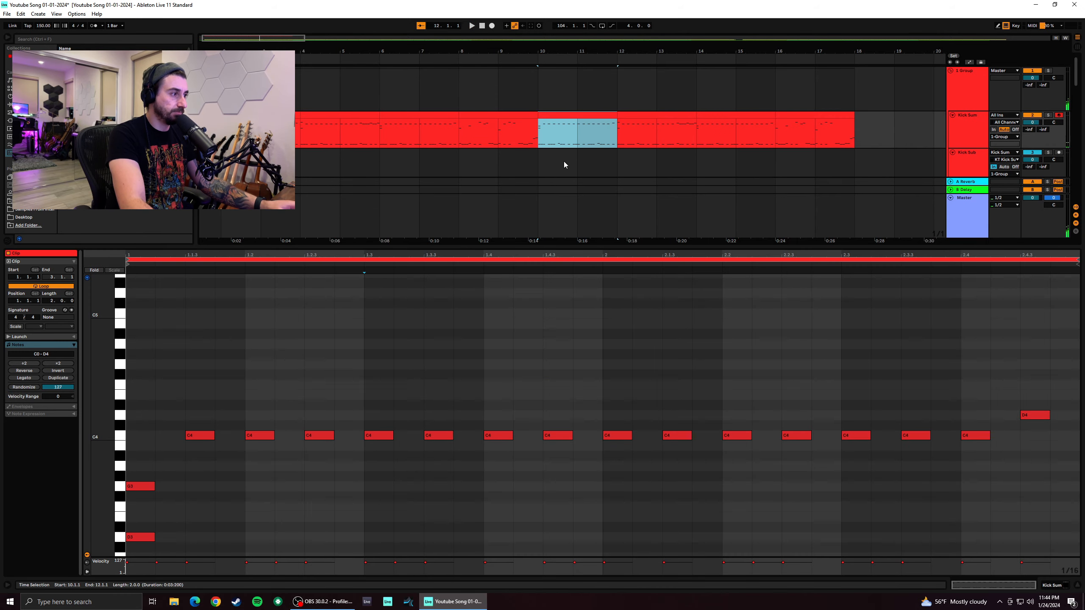
pyautogui.scroll(-3, 551, 334)
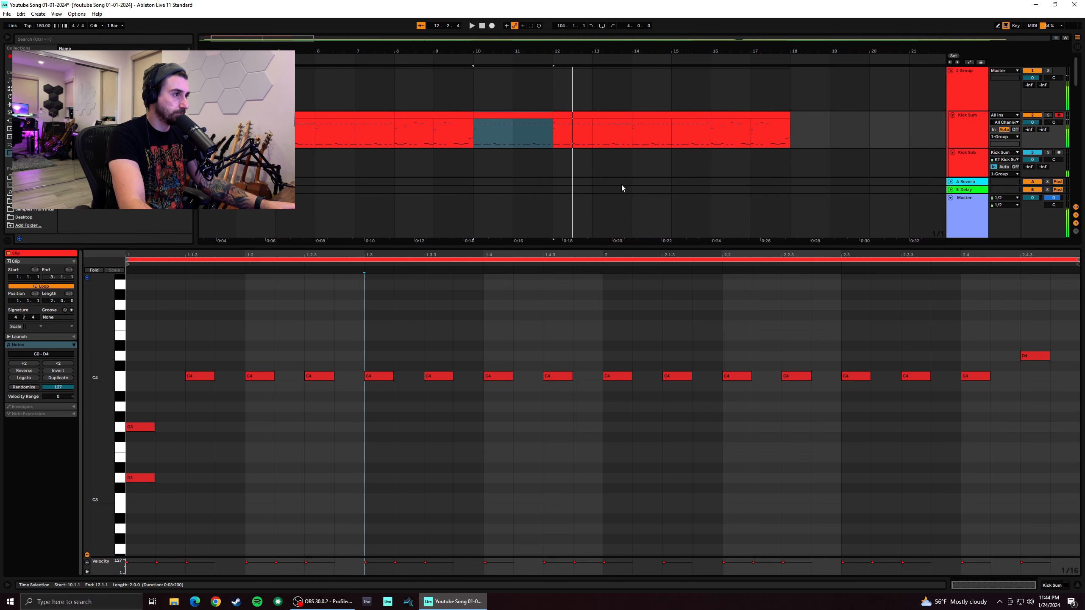
# Open the clip spanning 4.1.1 to 6.1.1 and delete its E4 and D3 notes at 1.1.1
pyautogui.moveTo(280, 40); pyautogui.dragTo(267, 38)
pyautogui.click(294, 145)
pyautogui.moveTo(322, 129); pyautogui.dragTo(387, 130)
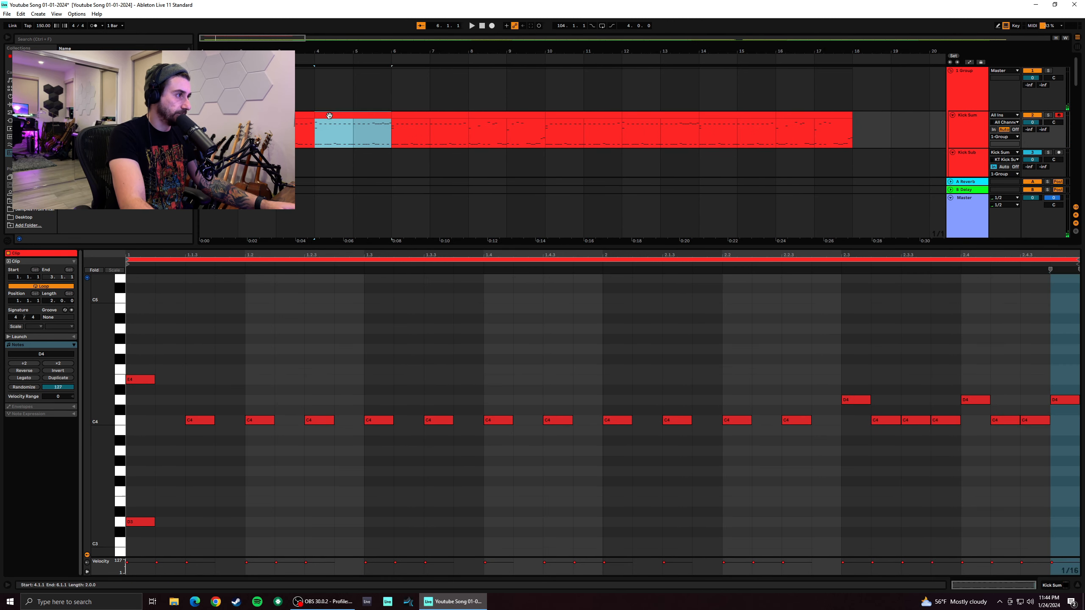
pyautogui.press('space')
pyautogui.doubleClick(141, 380)
pyautogui.press('space')
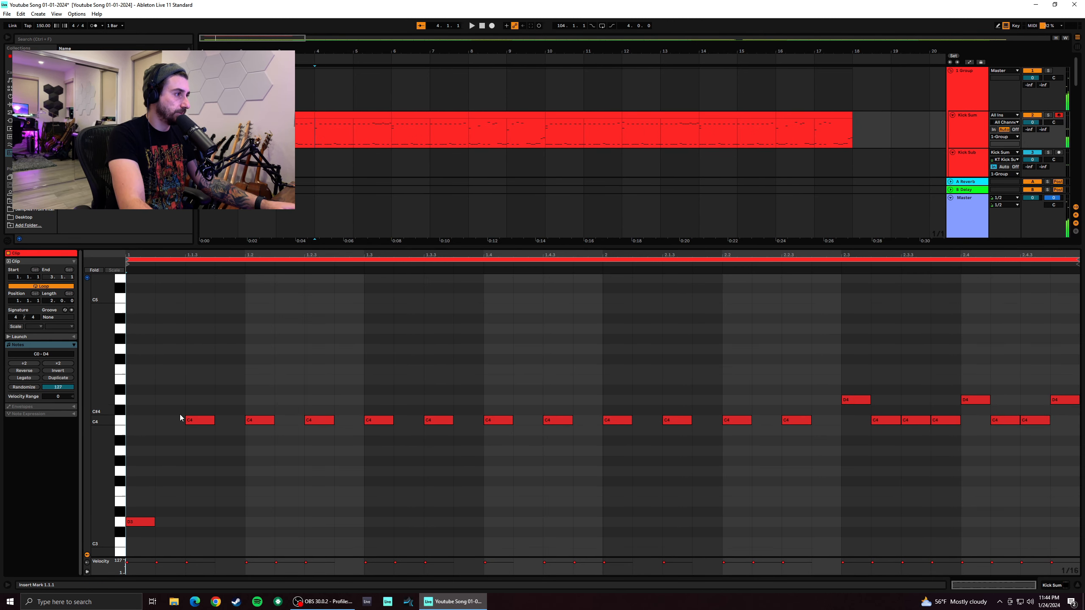
pyautogui.scroll(-3, 202, 449)
pyautogui.click(144, 446)
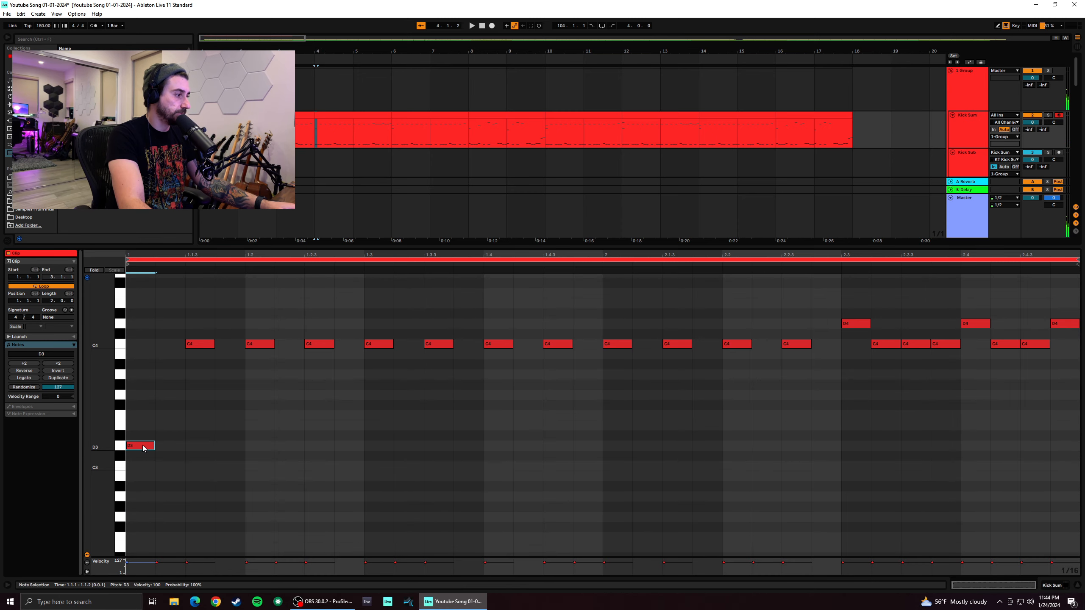
pyautogui.doubleClick(143, 446)
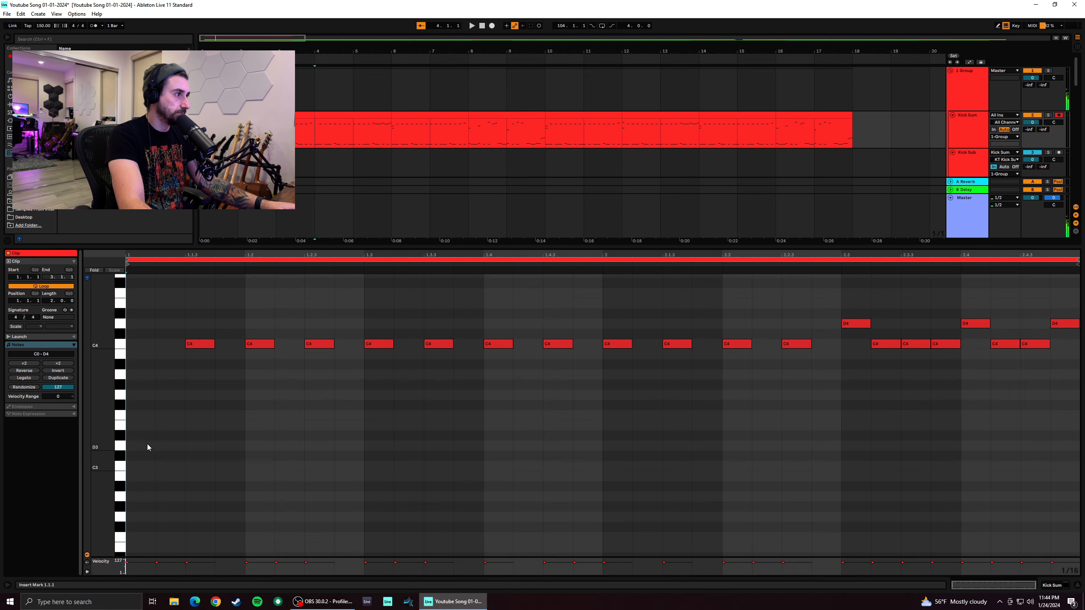
# Add a C4 note at 1.1.1 of the clip and play the arrangement from 4.1.1
pyautogui.doubleClick(136, 334)
pyautogui.moveTo(147, 338); pyautogui.dragTo(174, 279)
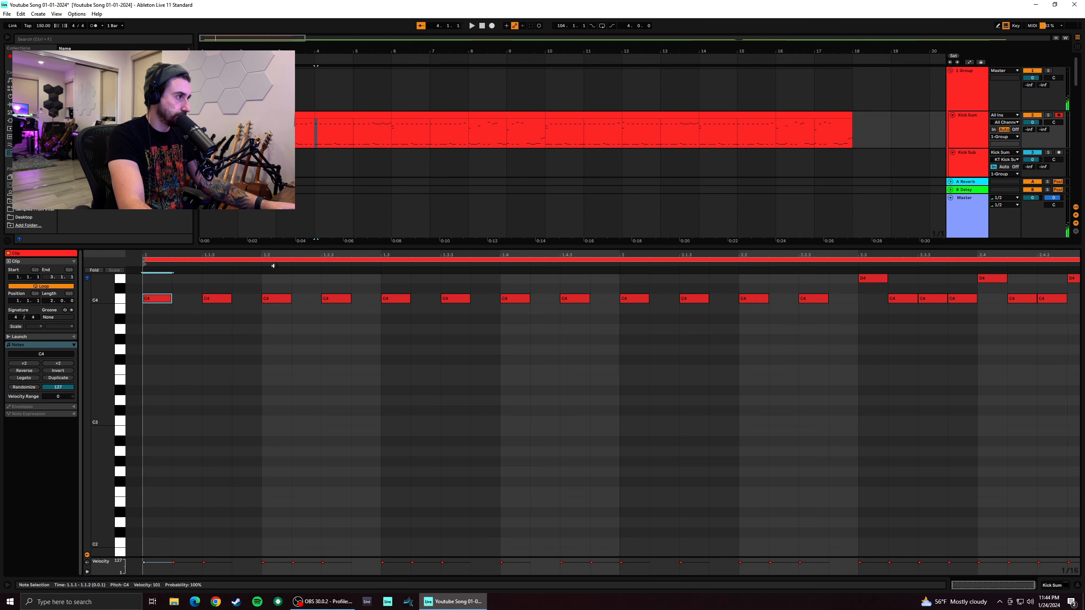
pyautogui.press('space')
pyautogui.press('space')
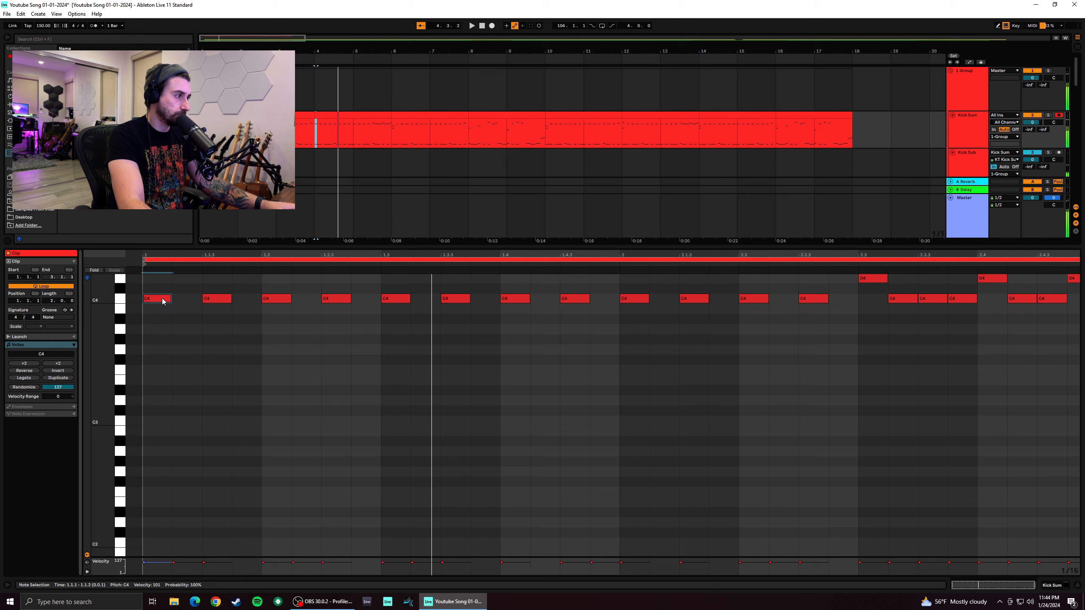
# Raise the clip's first note to D4 and play the arrangement from 4.1.1 and from 2.1.1
pyautogui.moveTo(162, 298)
pyautogui.mouseDown()
pyautogui.moveTo(162, 283)
pyautogui.moveTo(176, 283)
pyautogui.moveTo(161, 283)
pyautogui.mouseUp()
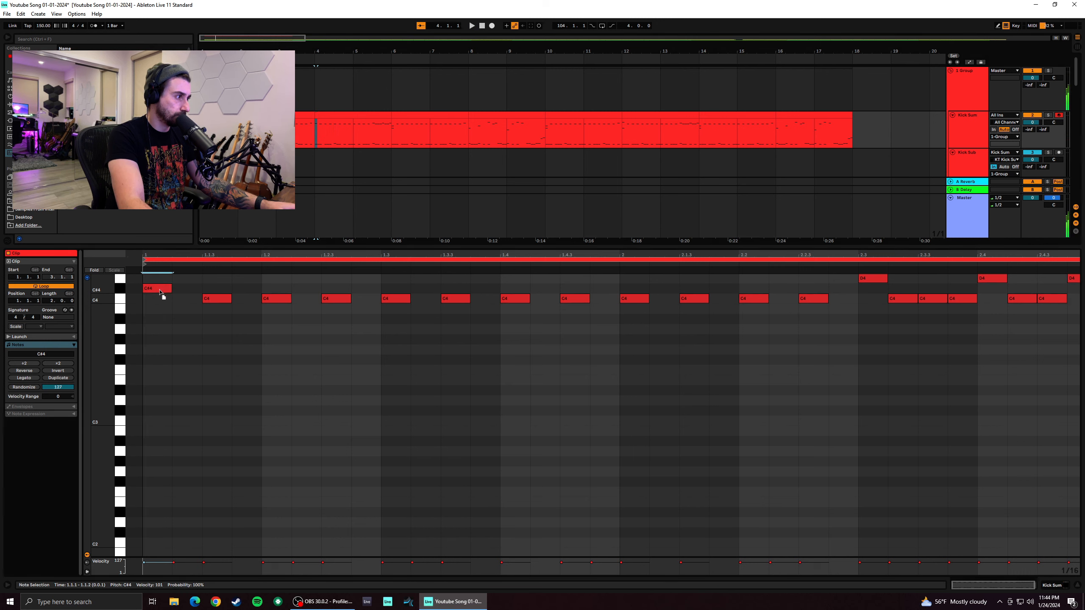
pyautogui.press('space')
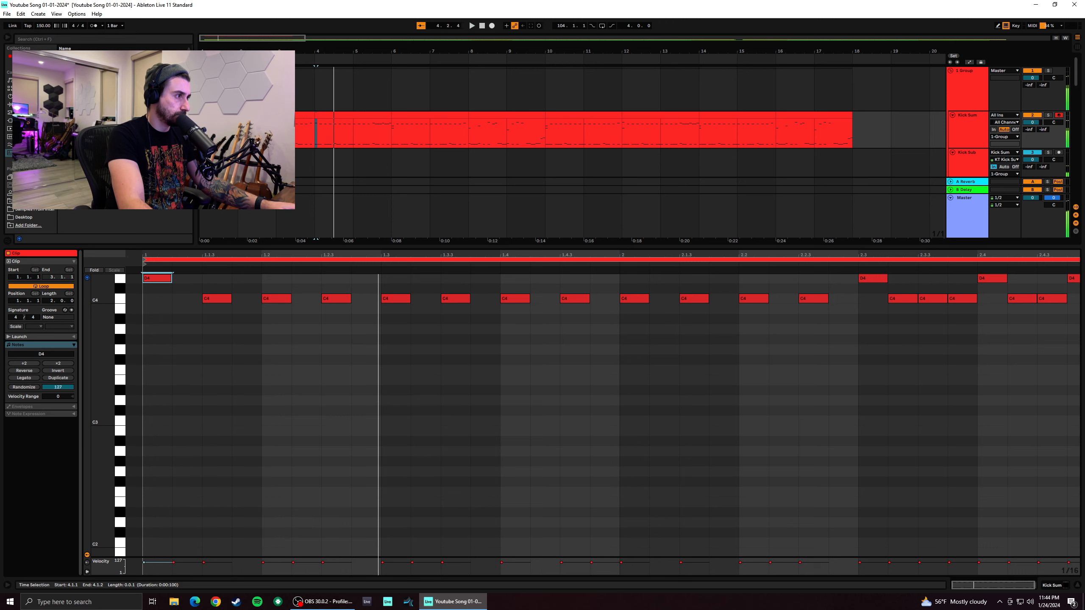
pyautogui.click(320, 144)
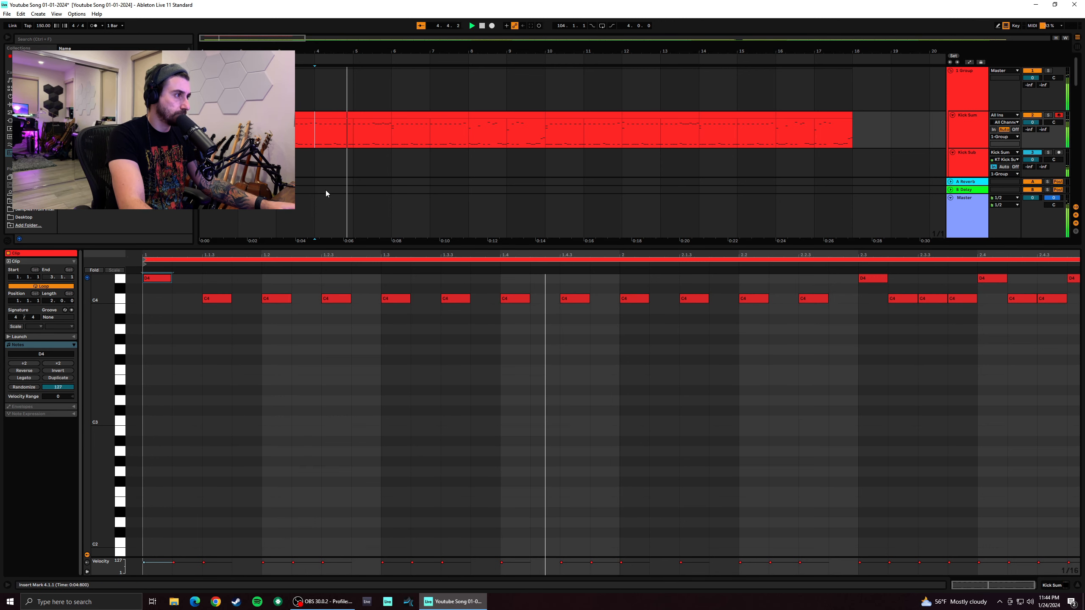
pyautogui.press('space')
pyautogui.click(238, 141)
pyautogui.press('space')
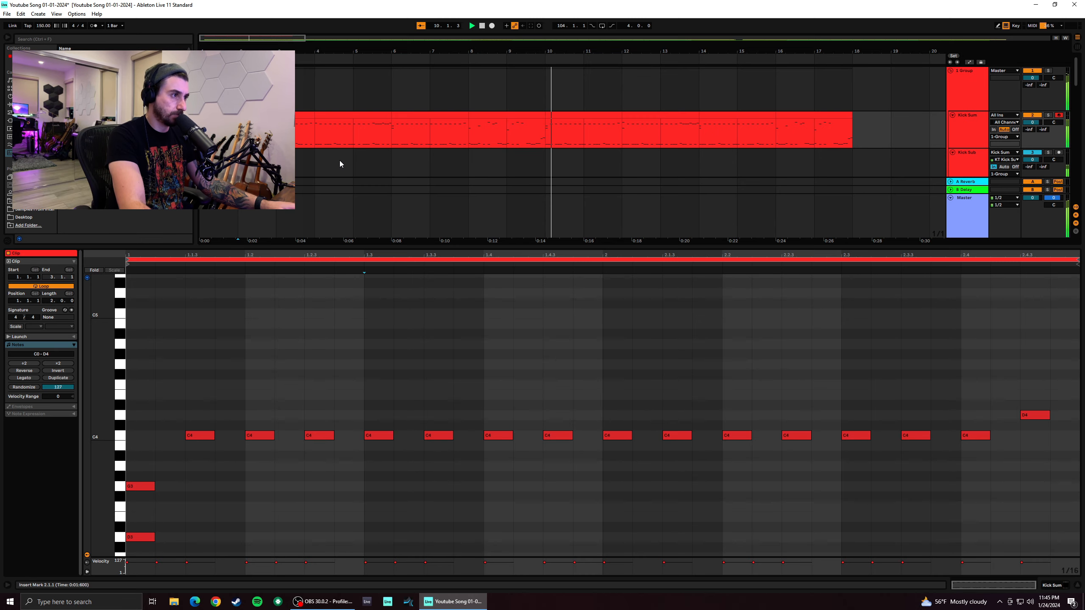
pyautogui.press('space')
# Select the clips from 10.1.1 to 18.1.1 and lower all their C4 notes to G3
pyautogui.click(524, 136)
pyautogui.click(557, 118)
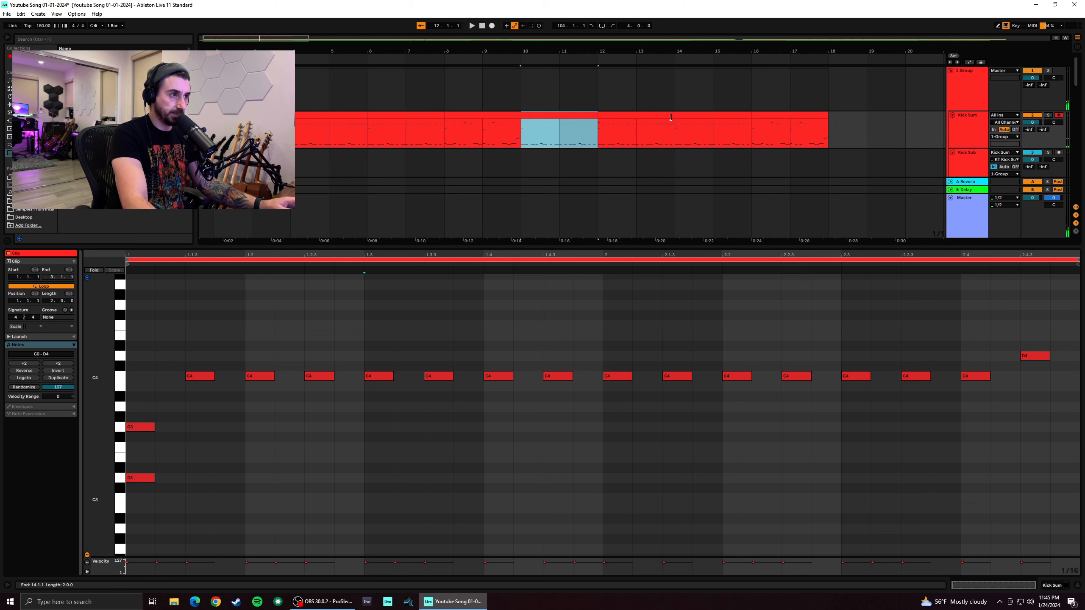
pyautogui.keyDown('shift'); pyautogui.click(794, 116); pyautogui.keyUp('shift')
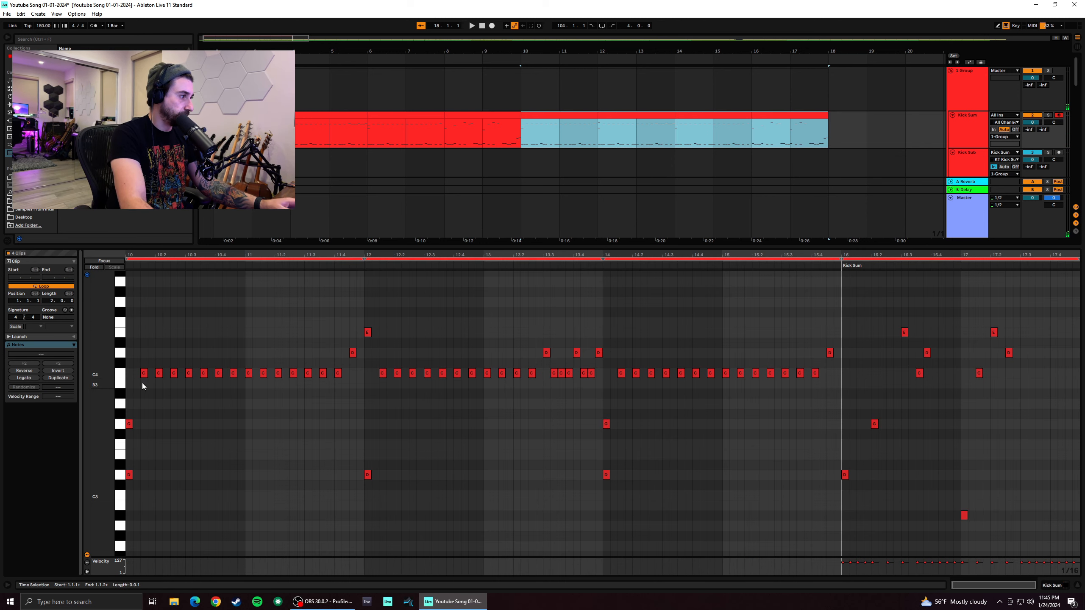
pyautogui.click(120, 376)
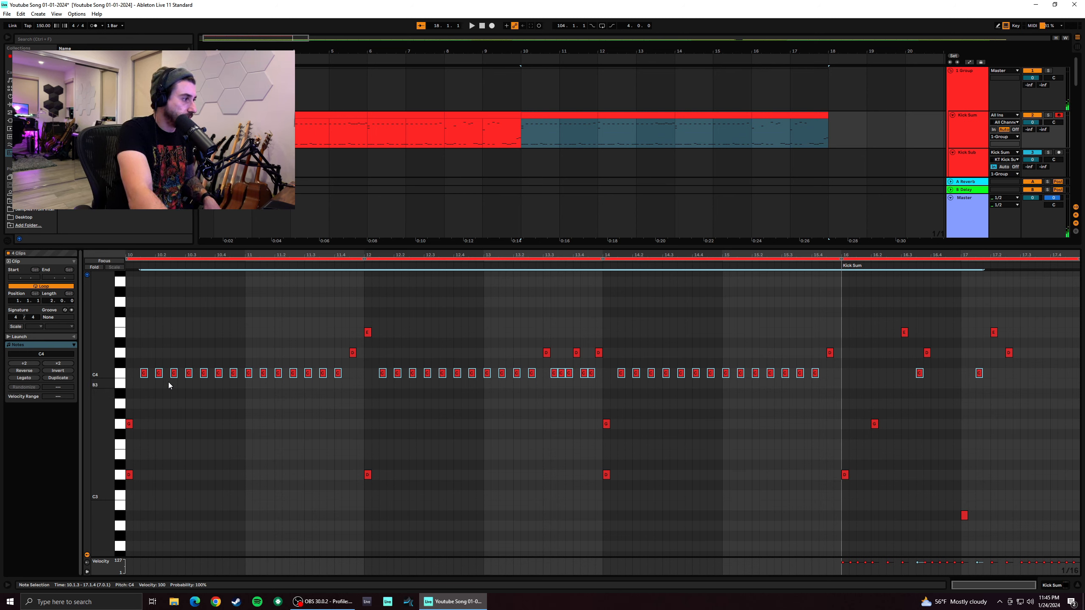
pyautogui.moveTo(144, 376); pyautogui.dragTo(138, 424)
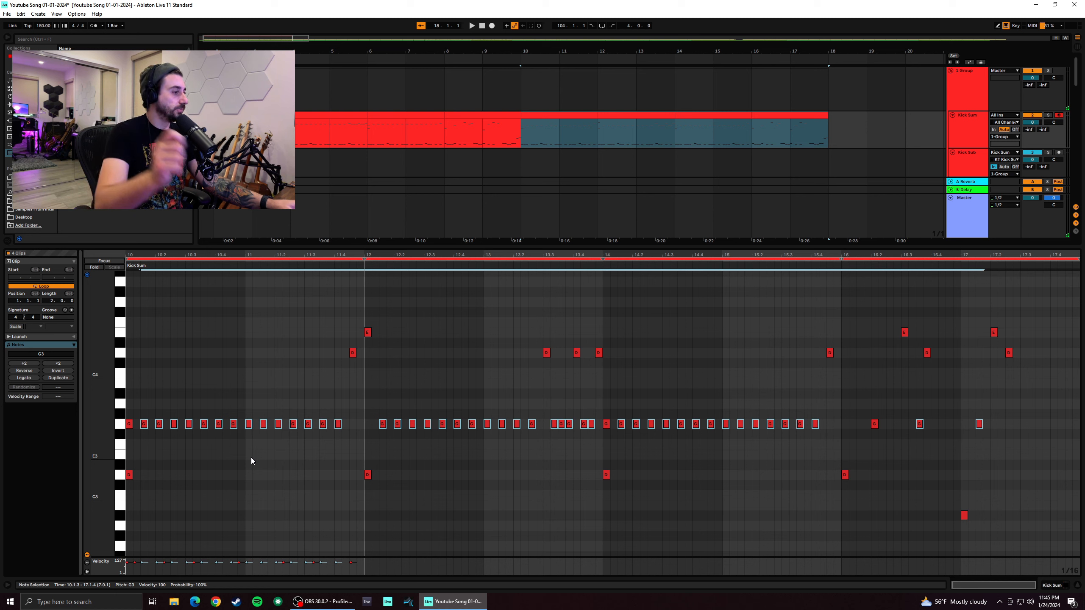
# Play from 10.1.1 and delete the G3 note at 10.1.3
pyautogui.click(128, 436)
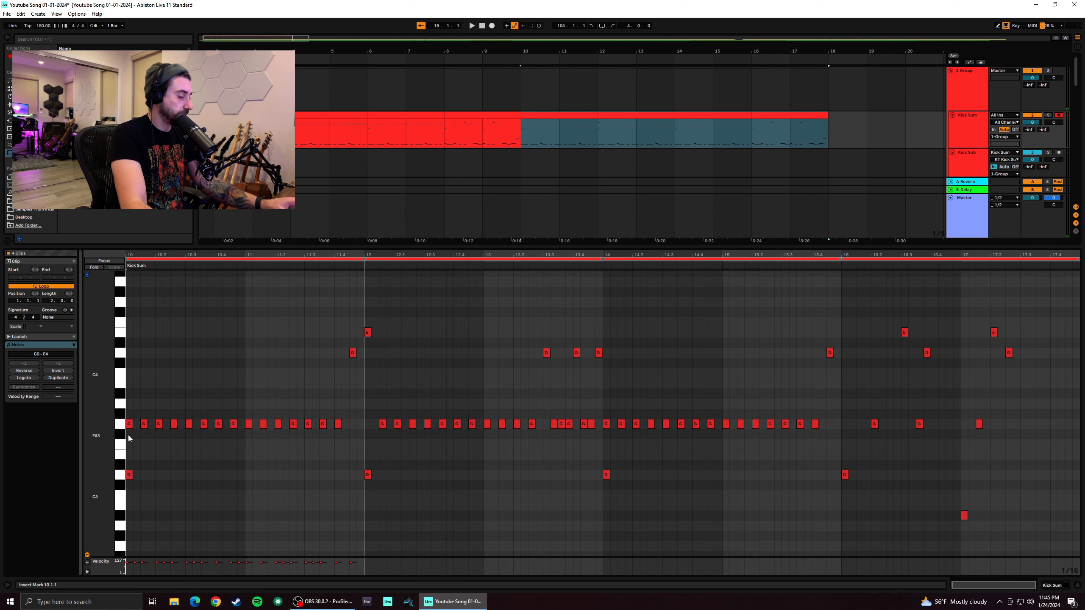
pyautogui.press('space')
pyautogui.doubleClick(143, 425)
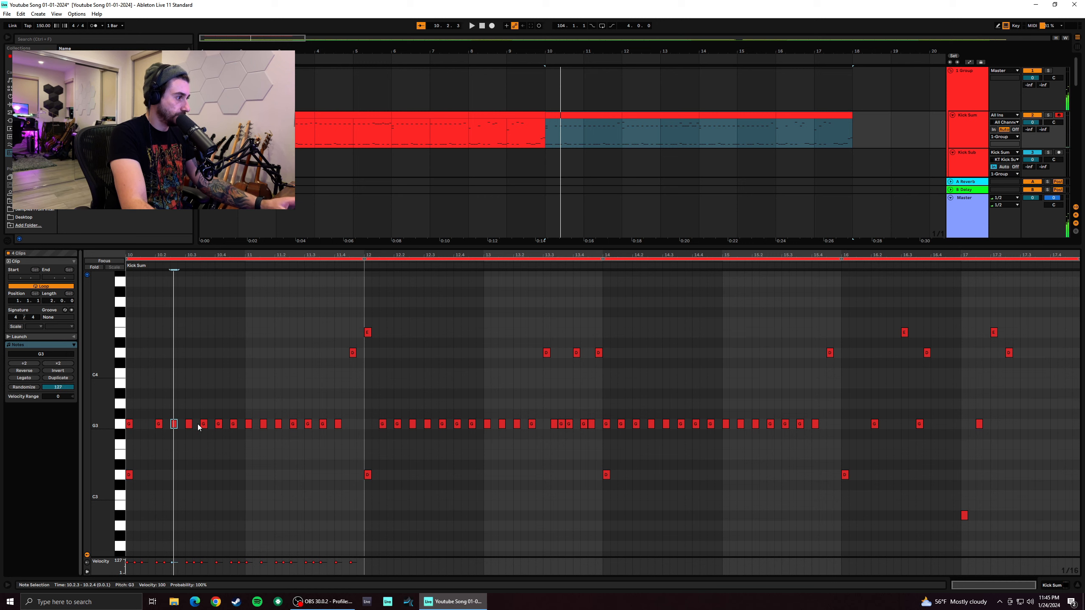
pyautogui.click(204, 424)
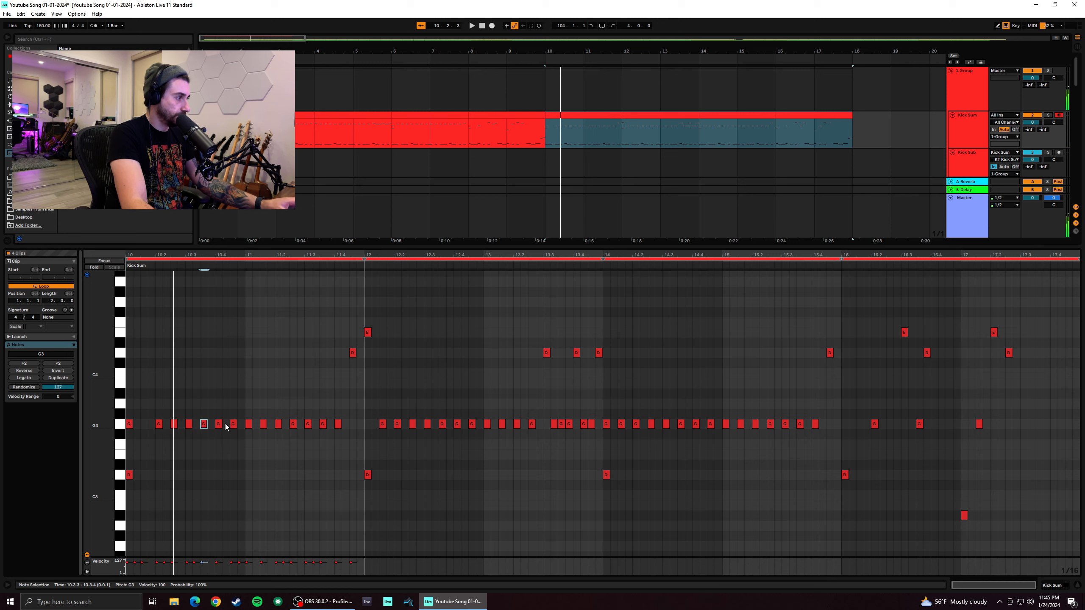
pyautogui.click(173, 427)
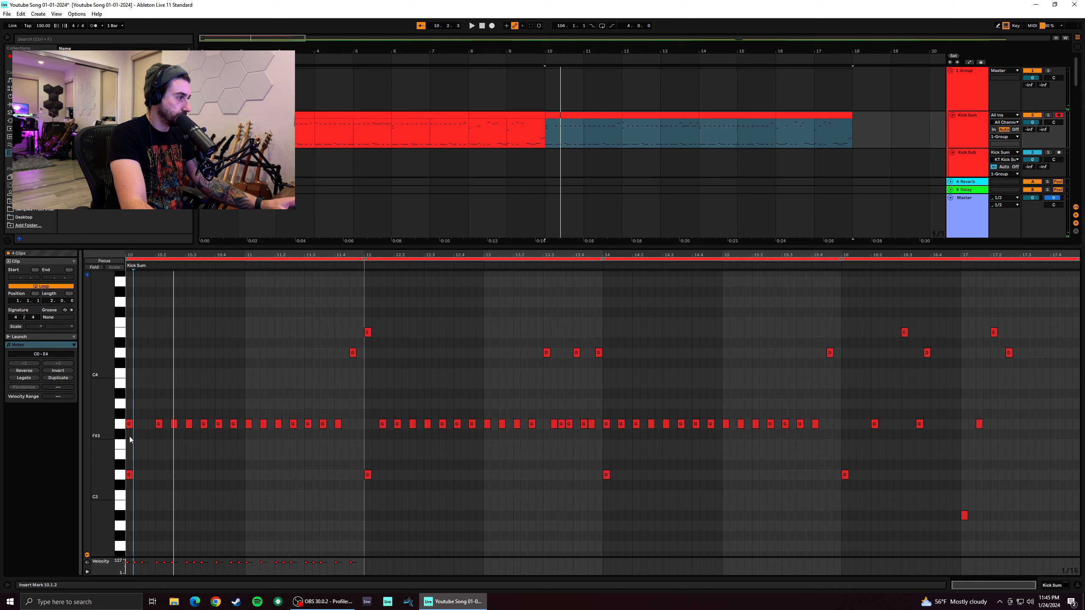
# Play from 10.1.1 again and delete the G3 notes at 10.2.3 and 10.3.3
pyautogui.click(127, 437)
pyautogui.press('space')
pyautogui.press('space')
pyautogui.doubleClick(174, 425)
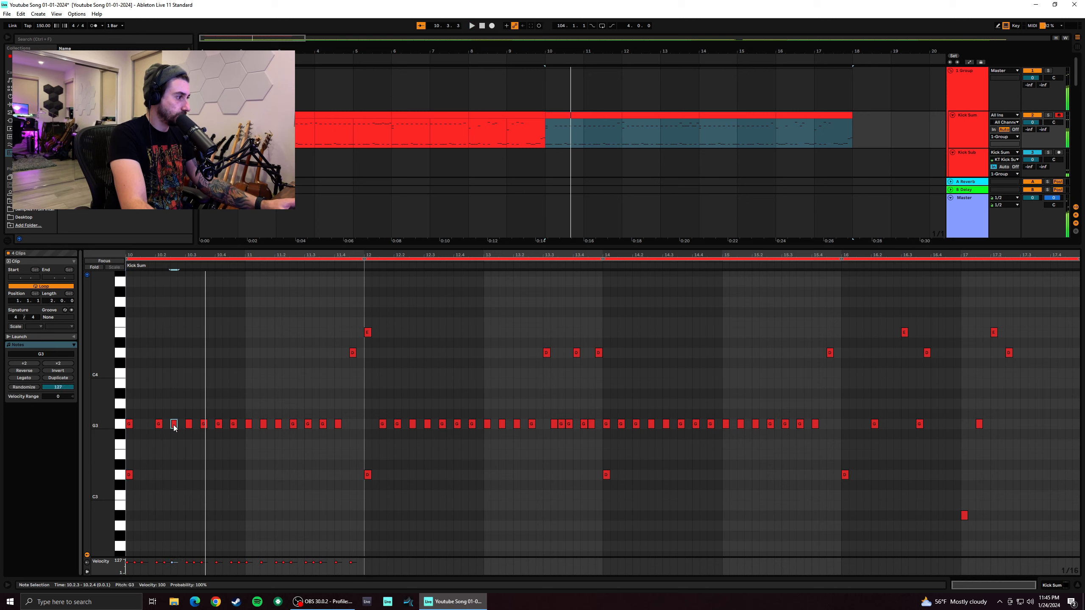
pyautogui.doubleClick(203, 424)
# Play the passage briefly and delete the G3 notes at 10.4.3 and from 11.1.3 to 11.4.3
pyautogui.click(232, 436)
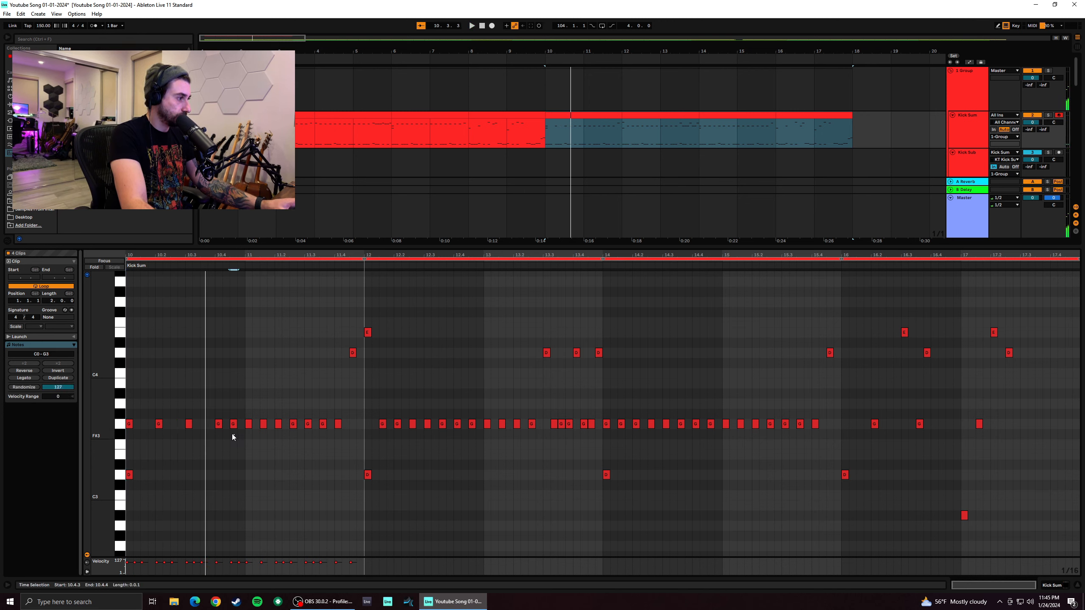
pyautogui.press('space')
pyautogui.press('space')
pyautogui.doubleClick(233, 425)
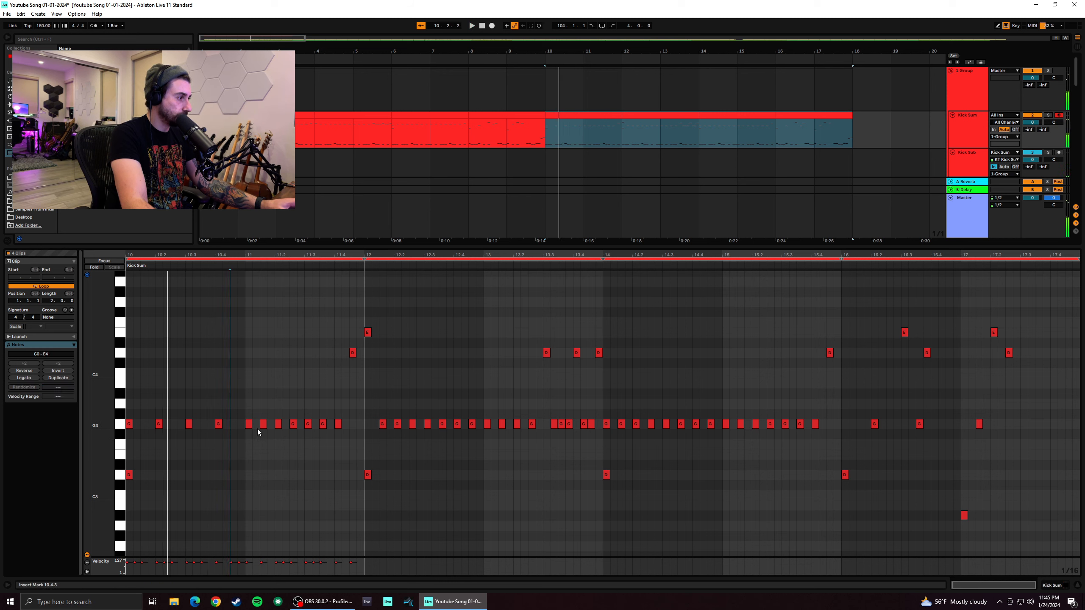
pyautogui.moveTo(353, 434); pyautogui.dragTo(260, 420)
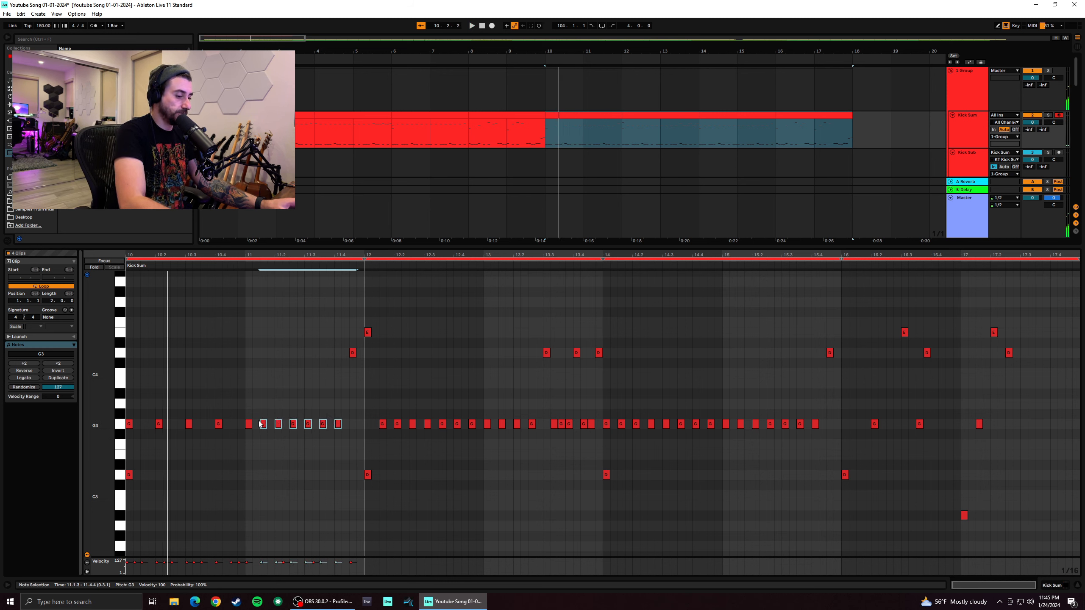
pyautogui.press('Delete')
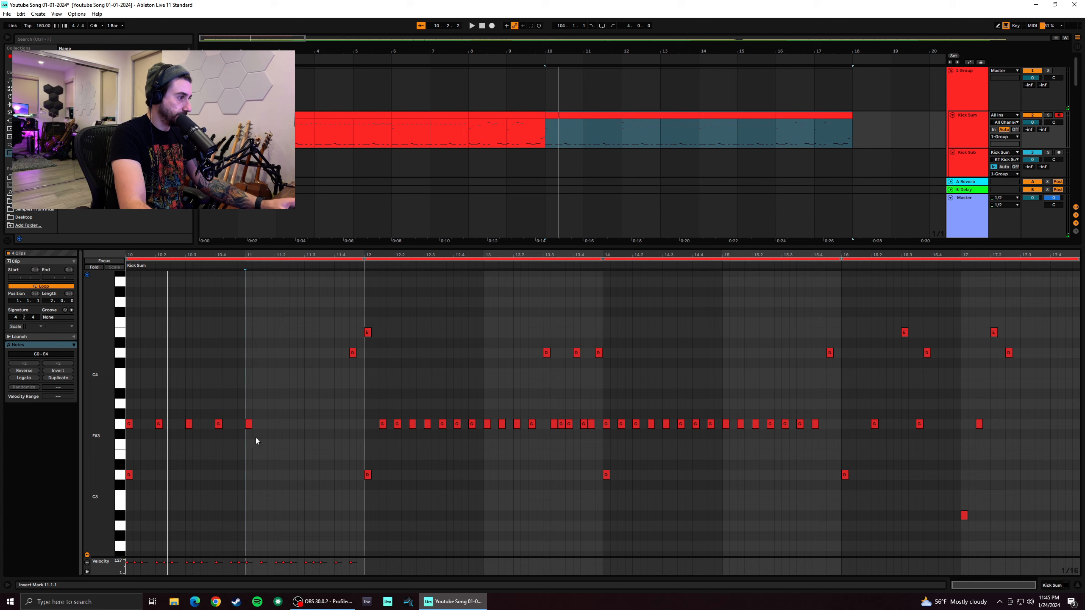
# Duplicate the four G3 notes of bar 10 into bar 11 and play from 10.1.1
pyautogui.moveTo(243, 439); pyautogui.dragTo(126, 404)
pyautogui.hotkey('ctrl', 'd')
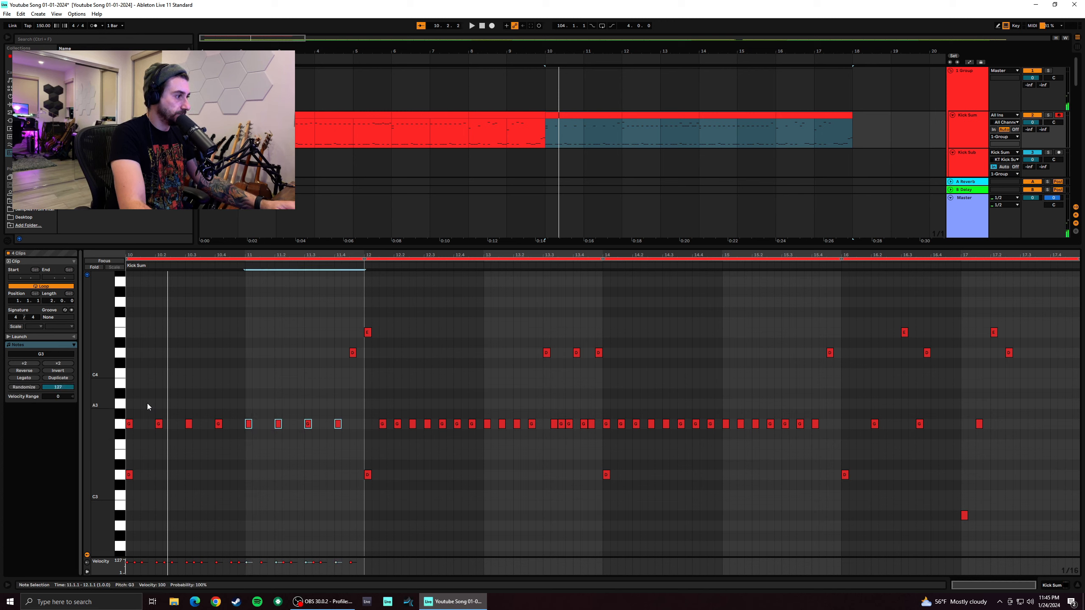
pyautogui.click(128, 440)
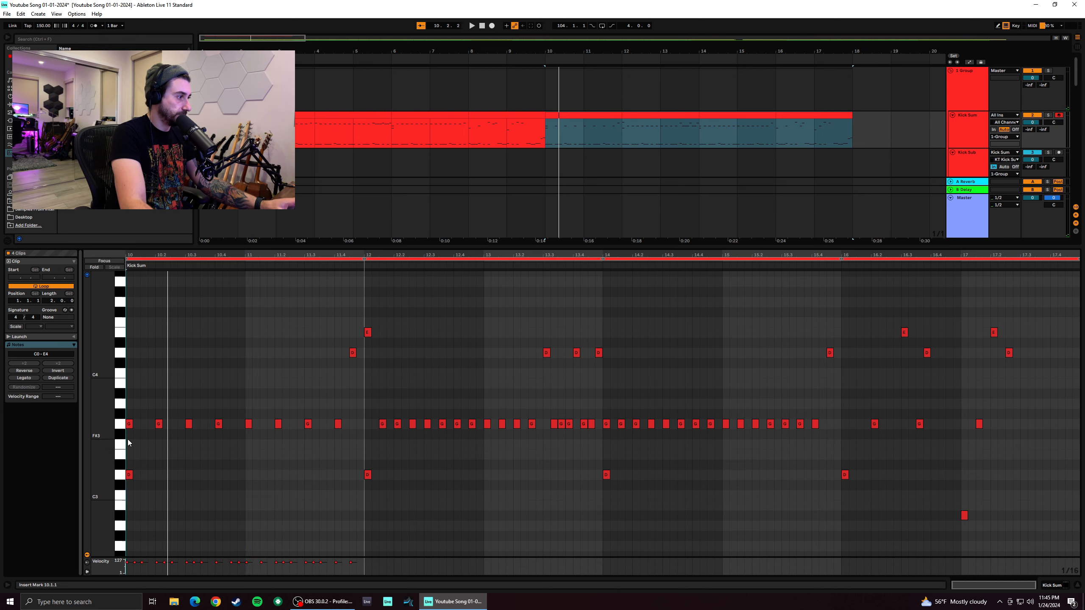
pyautogui.press('space')
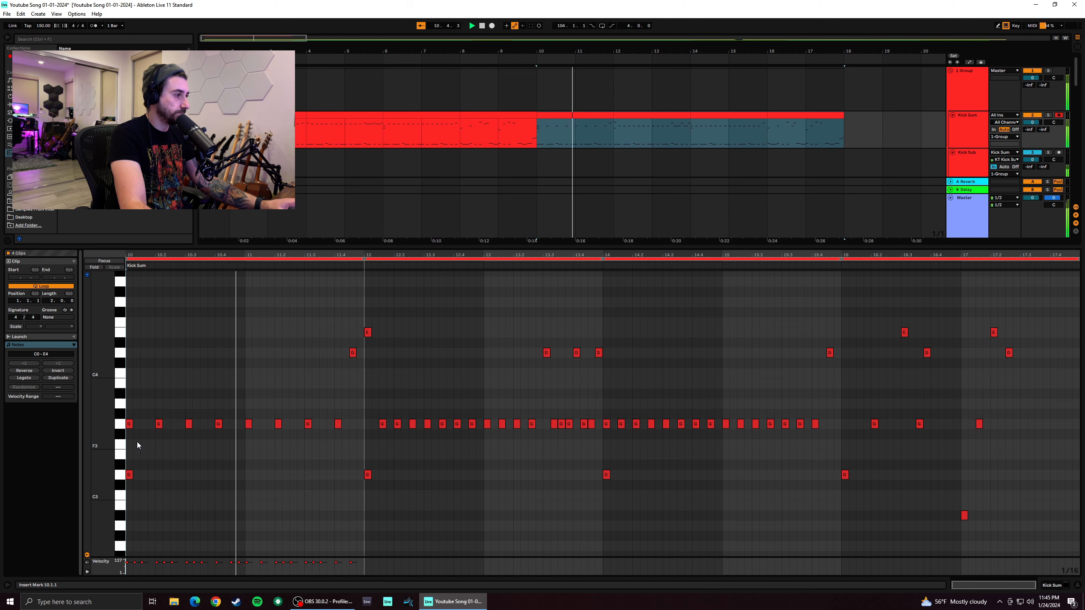
# Lower the G3 notes in bars 10 and 11 to D3, add a G3 note at 10.1.1, and play from 10.1.1
pyautogui.moveTo(352, 441); pyautogui.dragTo(130, 474)
pyautogui.doubleClick(128, 426)
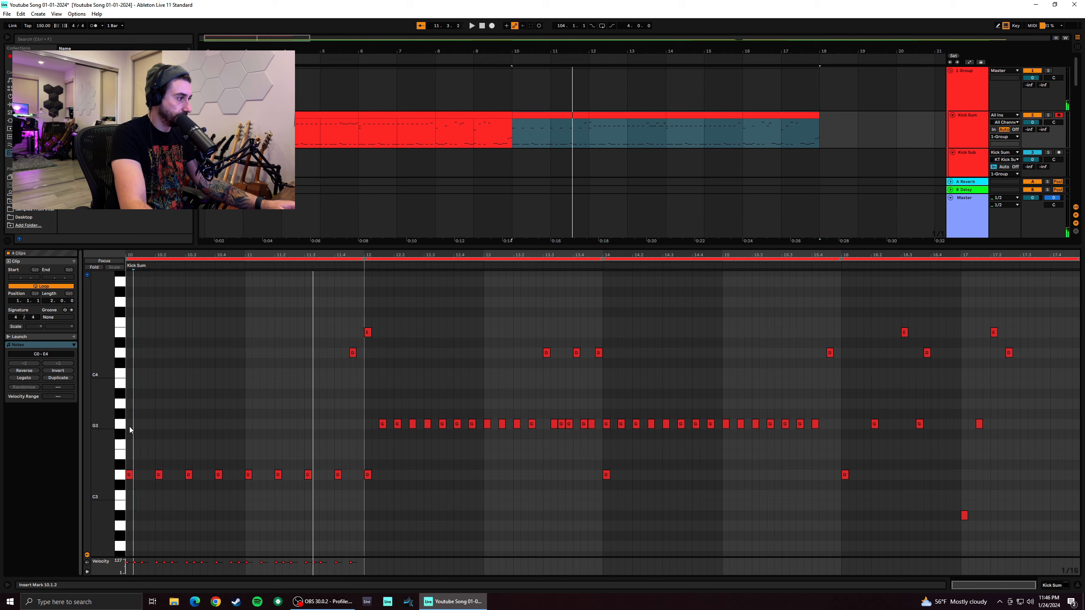
pyautogui.click(129, 443)
pyautogui.press('space')
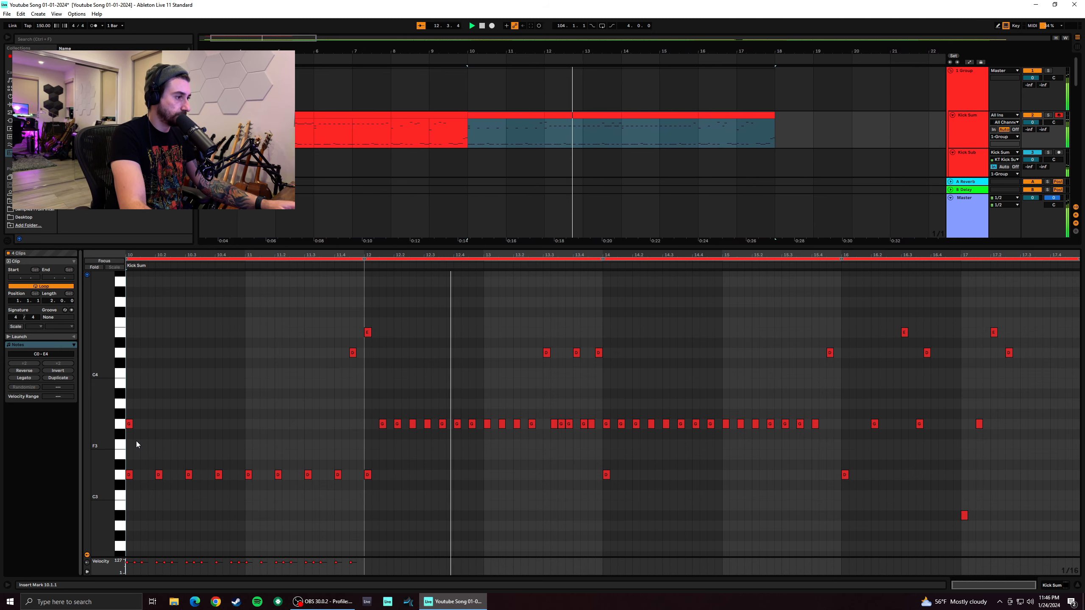
pyautogui.press('space')
# Delete the G3 notes from 12.1.3 to 13.2.4 and try to duplicate the D3 notes of bars 10 and 11 into bar 12
pyautogui.moveTo(530, 440); pyautogui.dragTo(373, 402)
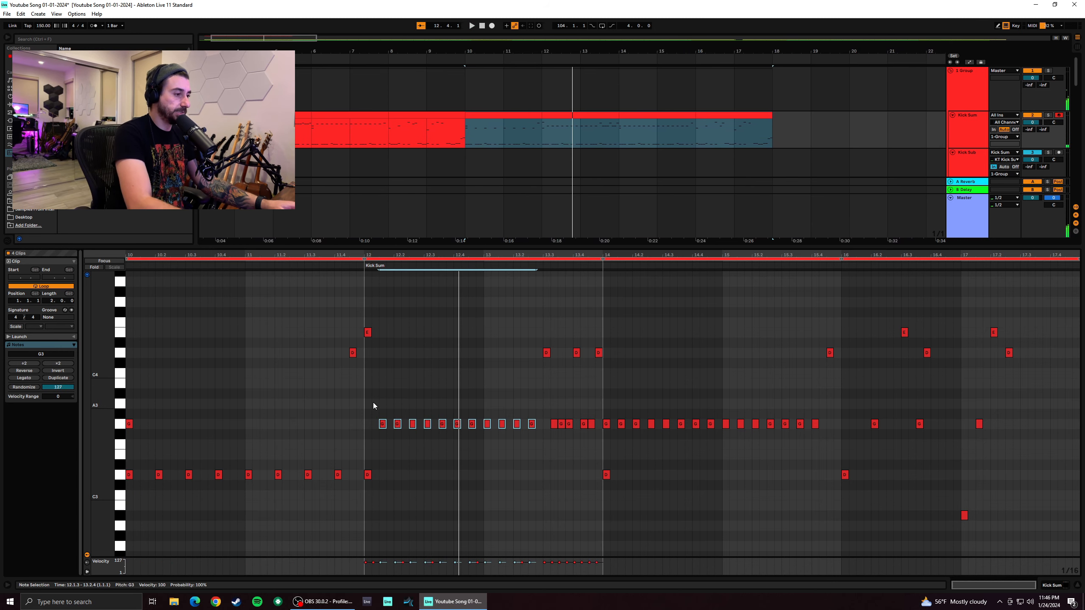
pyautogui.press('Delete')
pyautogui.moveTo(382, 505); pyautogui.dragTo(129, 452)
pyautogui.hotkey('ctrl', 'd')
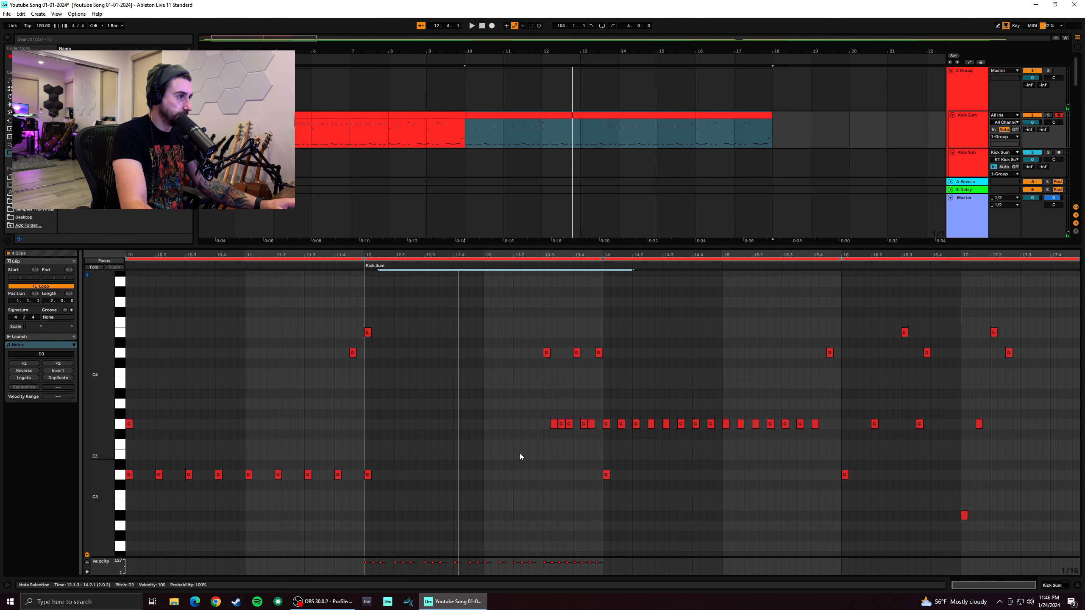
pyautogui.click(377, 494)
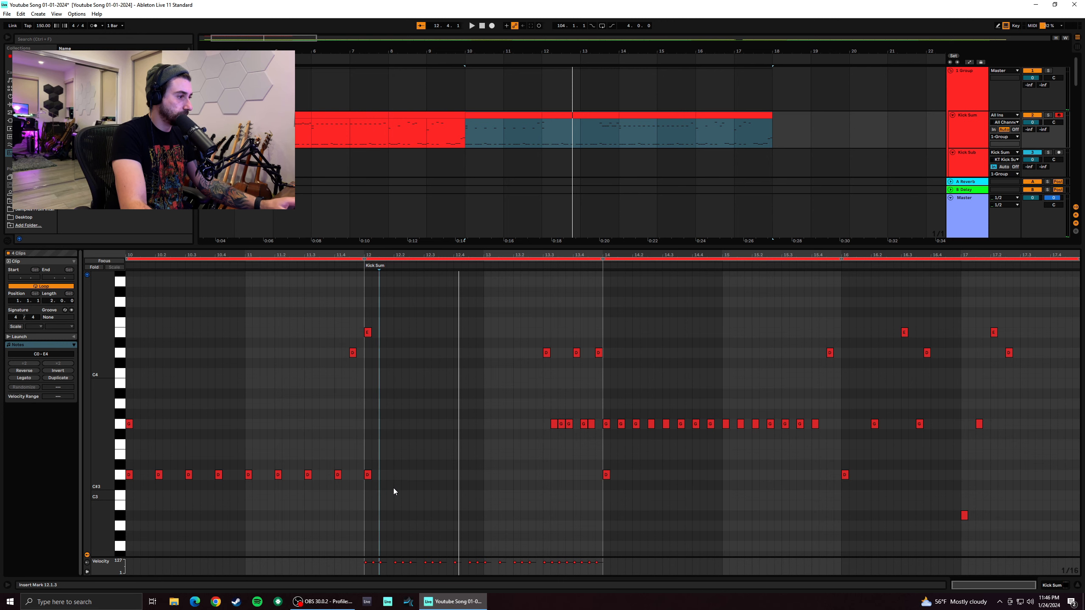
pyautogui.hotkey('ctrl', 'z')
# Retry duplicating the D3 notes from 10.1.1 to 12.1.1 and look through the key range for the copies
pyautogui.click(395, 493)
pyautogui.moveTo(366, 491); pyautogui.dragTo(127, 455)
pyautogui.hotkey('ctrl', 'd')
pyautogui.scroll(2, 410, 415)
pyautogui.scroll(12, 410, 419)
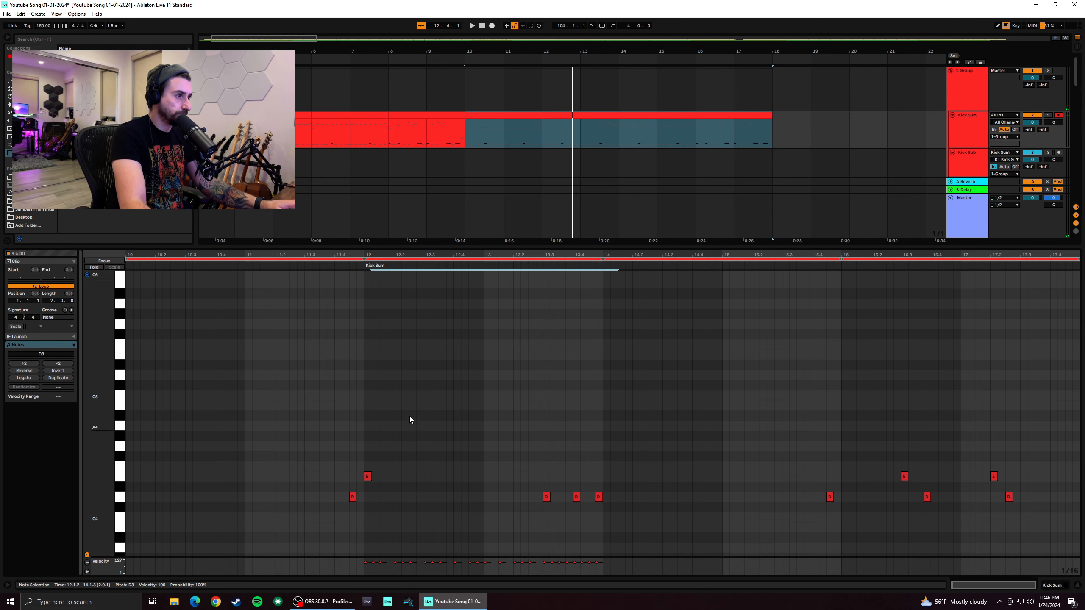
pyautogui.scroll(-12, 410, 424)
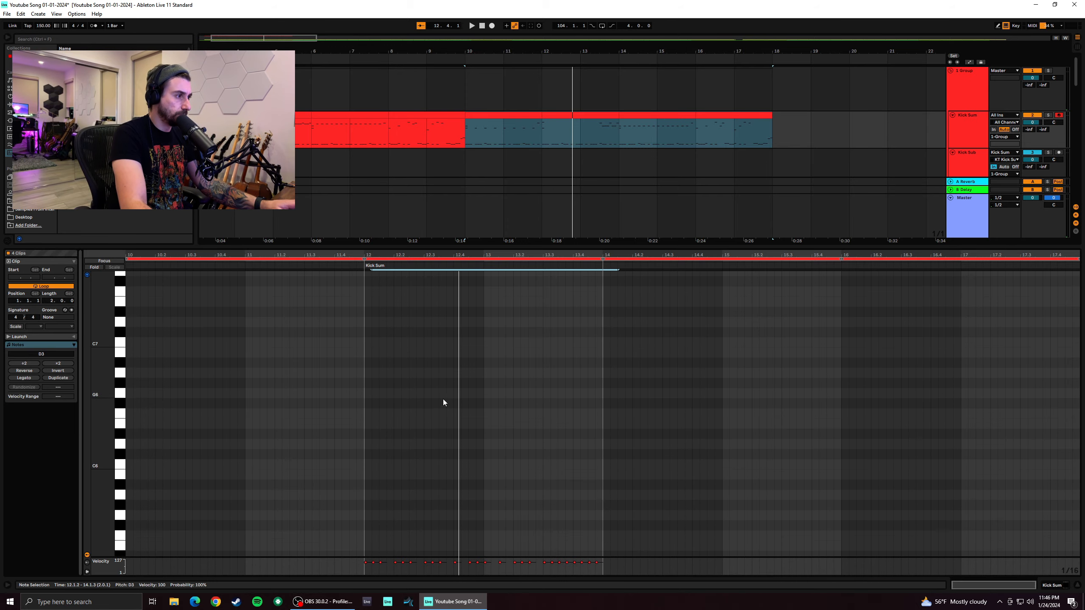
pyautogui.scroll(-10, 441, 386)
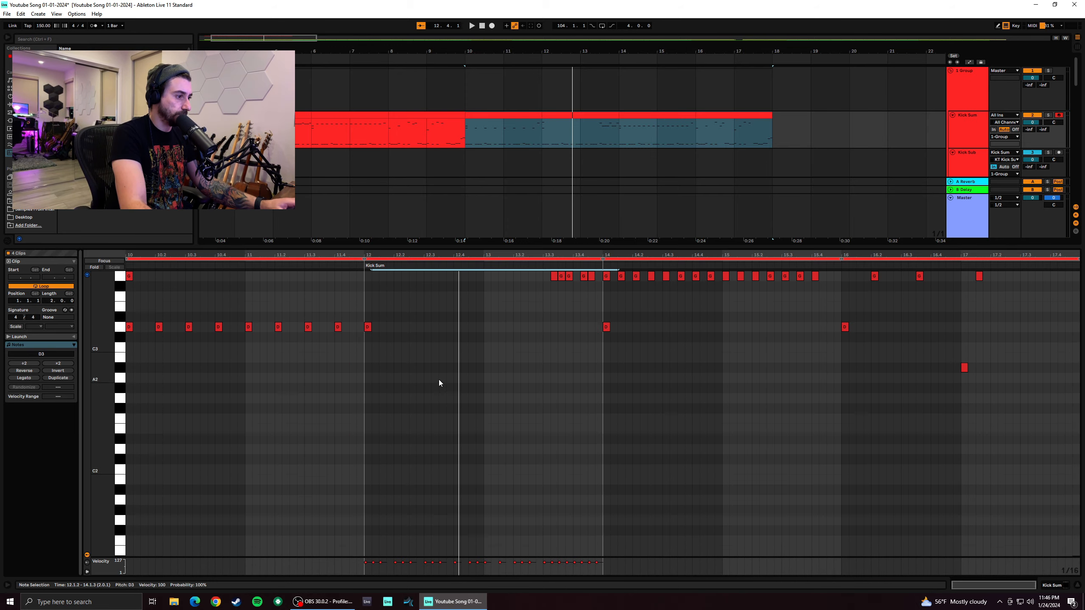
pyautogui.scroll(12, 449, 389)
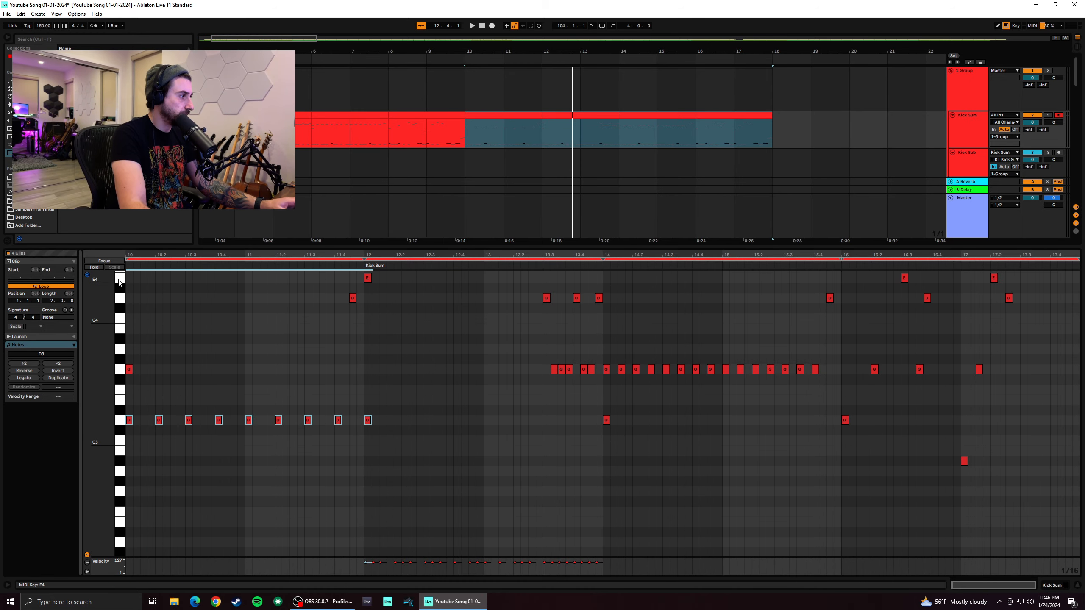
# Fold the piano roll to used notes, try duplicating the D3 notes once more, and undo that attempt
pyautogui.click(95, 267)
pyautogui.moveTo(372, 317); pyautogui.dragTo(130, 306)
pyautogui.hotkey('ctrl', 'c')
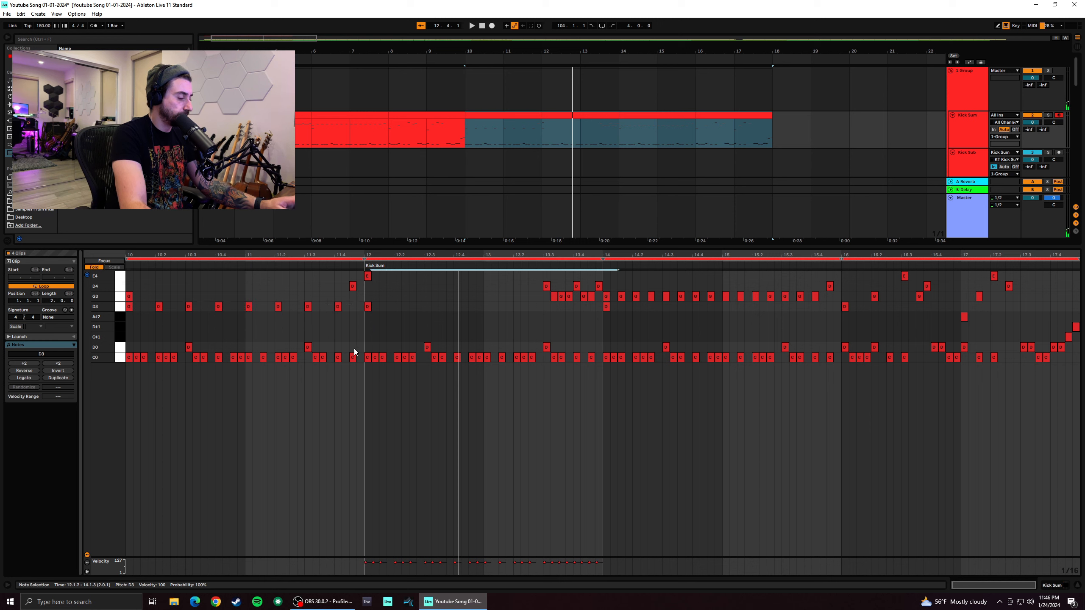
pyautogui.hotkey('ctrl', 'z')
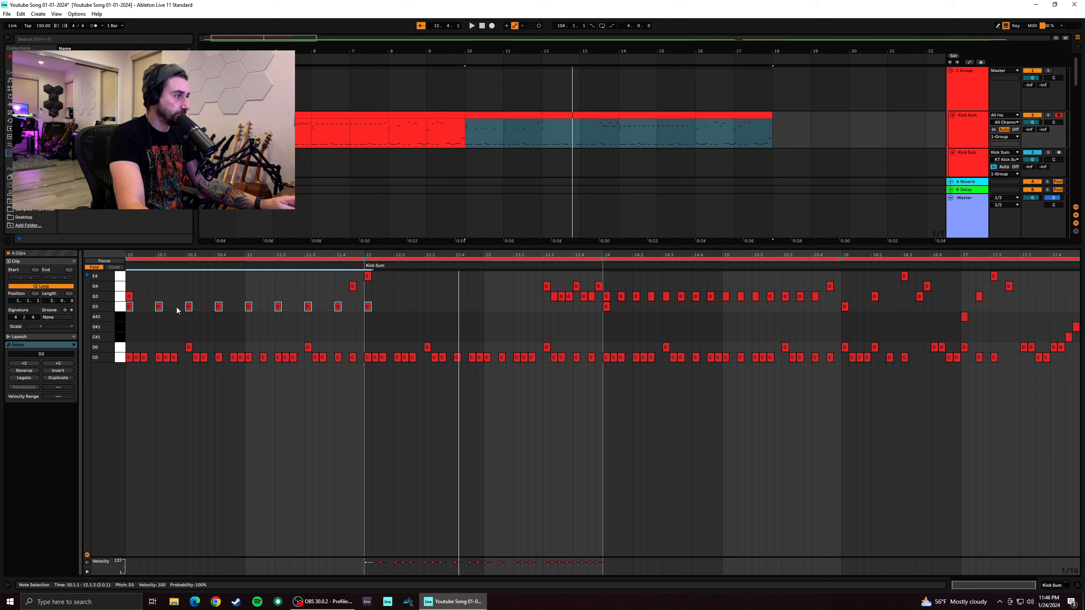
# Try to place copies of the D3 notes from bars 10 and 11 in bar 12
pyautogui.moveTo(131, 306); pyautogui.dragTo(396, 306)
pyautogui.moveTo(466, 314); pyautogui.dragTo(131, 308)
pyautogui.click(393, 334)
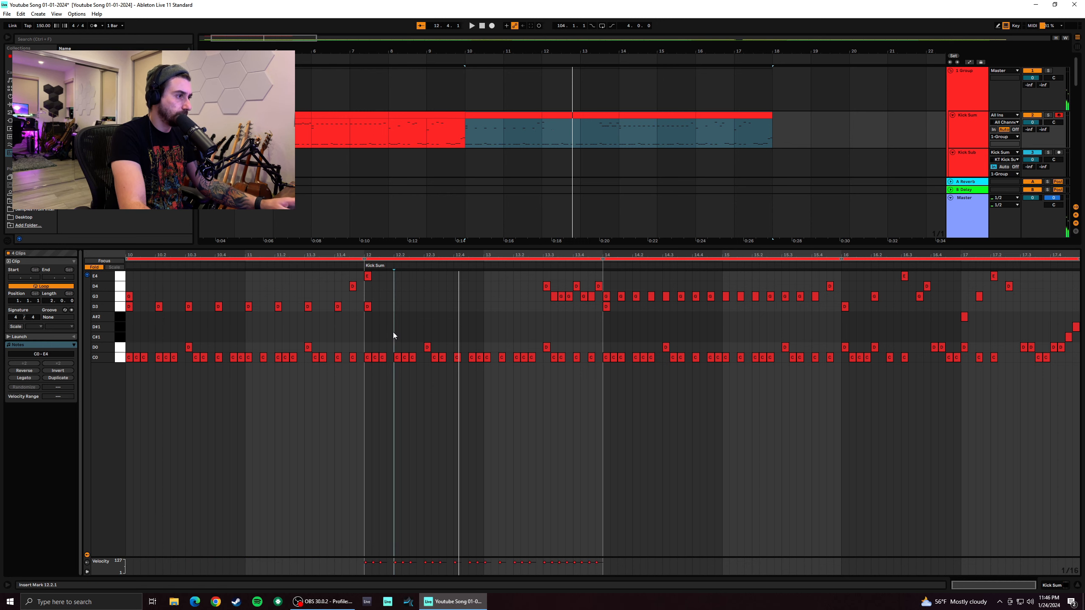
# Play the passage from 10.1.1 and stop in bar 12
pyautogui.click(519, 129)
pyautogui.press('space')
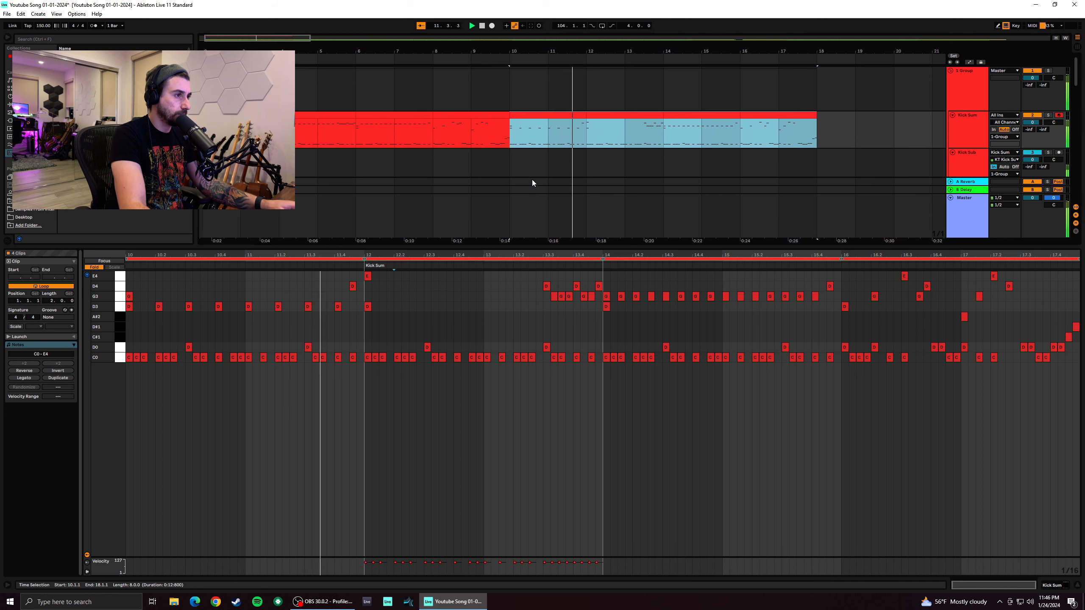
pyautogui.click(405, 317)
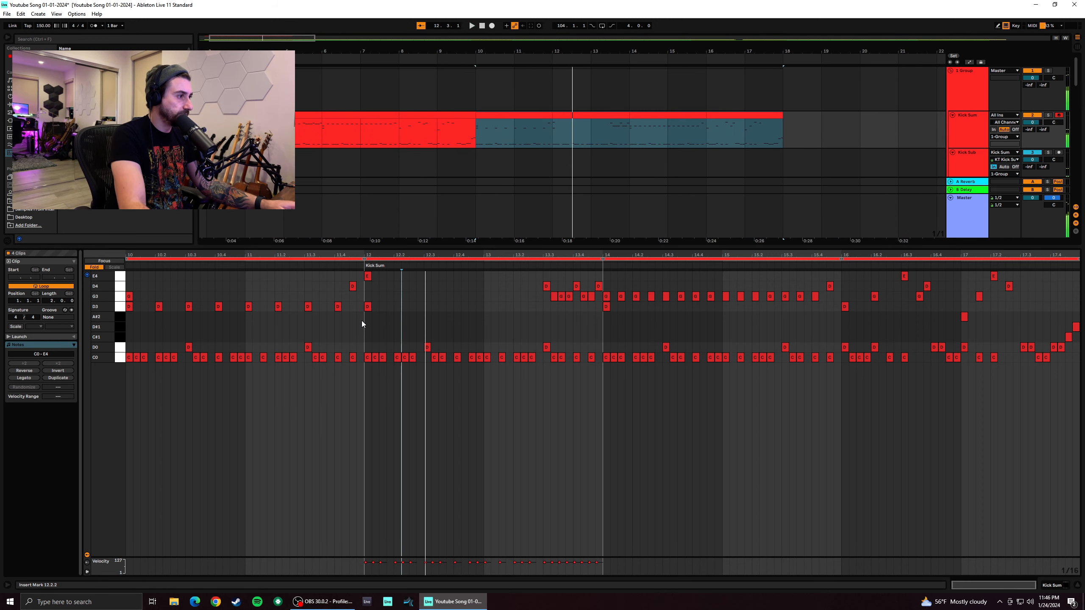
# Try to duplicate only the D3 notes from 10.2.1 to 12.1.1 and select the D3 notes of bars 10 and 11
pyautogui.moveTo(362, 323); pyautogui.dragTo(154, 308)
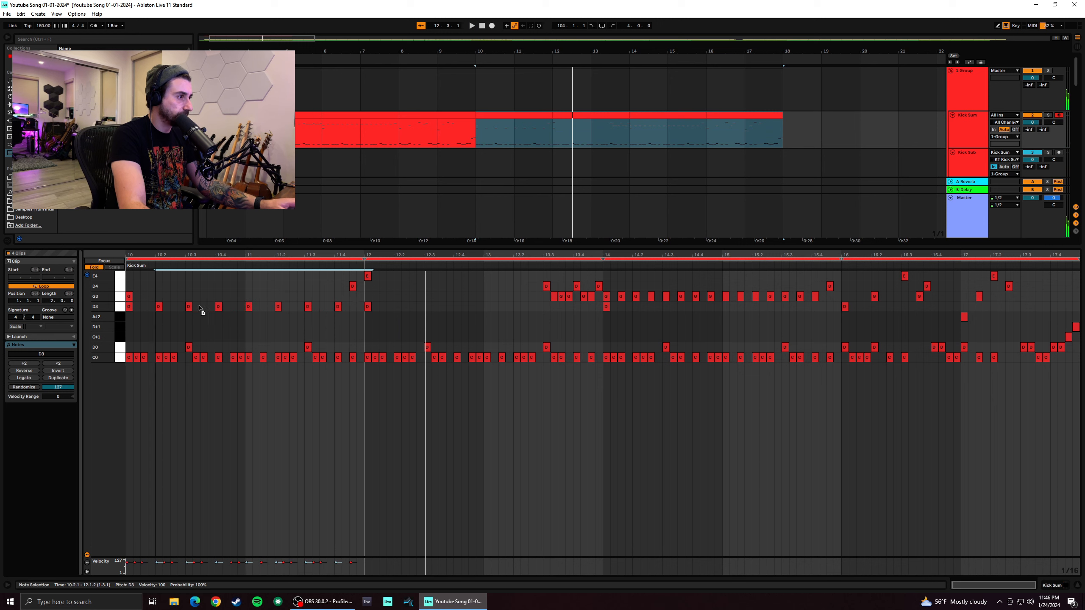
pyautogui.hotkey('ctrl', 'd')
pyautogui.moveTo(383, 307)
pyautogui.mouseDown()
pyautogui.moveTo(797, 312)
pyautogui.moveTo(410, 416)
pyautogui.moveTo(384, 318)
pyautogui.moveTo(370, 310)
pyautogui.mouseUp()
pyautogui.moveTo(316, 316); pyautogui.dragTo(135, 316)
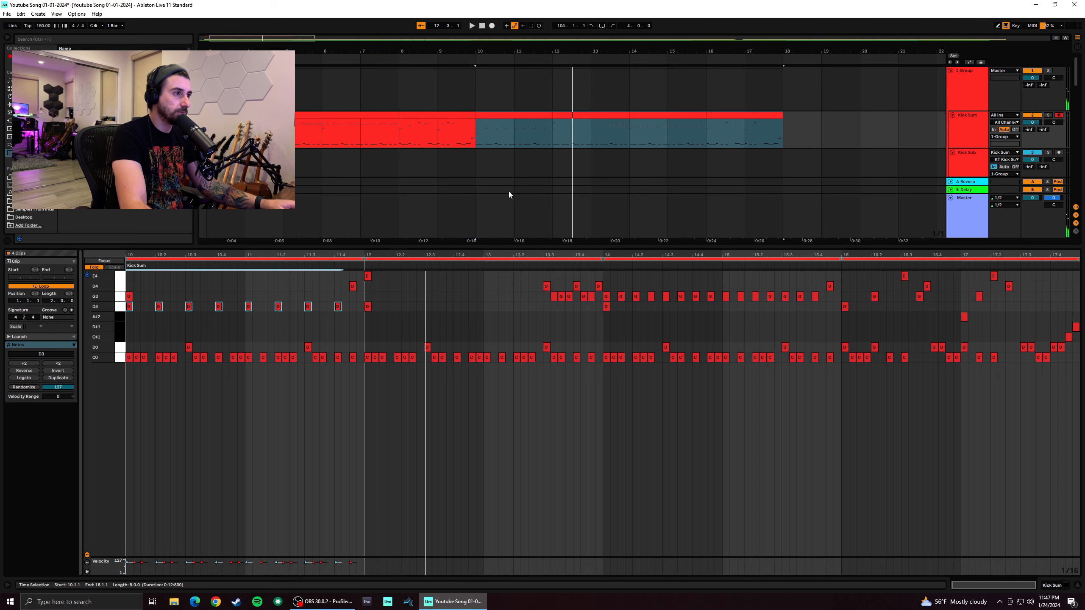
# Open the clip covering bars 10 and 11 on its own to check its notes, and clear the selection
pyautogui.click(597, 127)
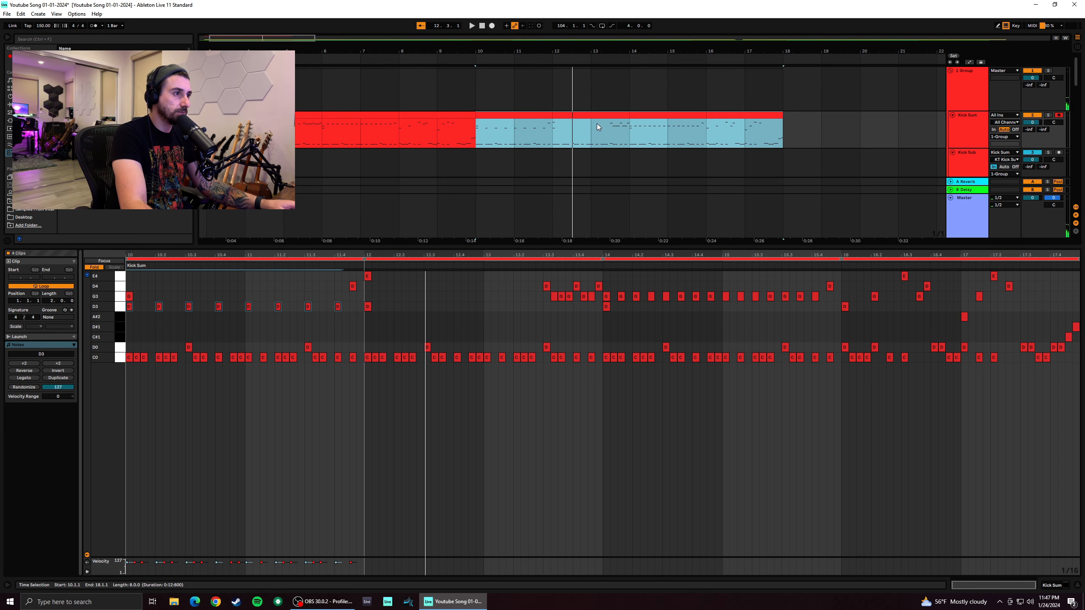
pyautogui.click(497, 155)
pyautogui.click(500, 117)
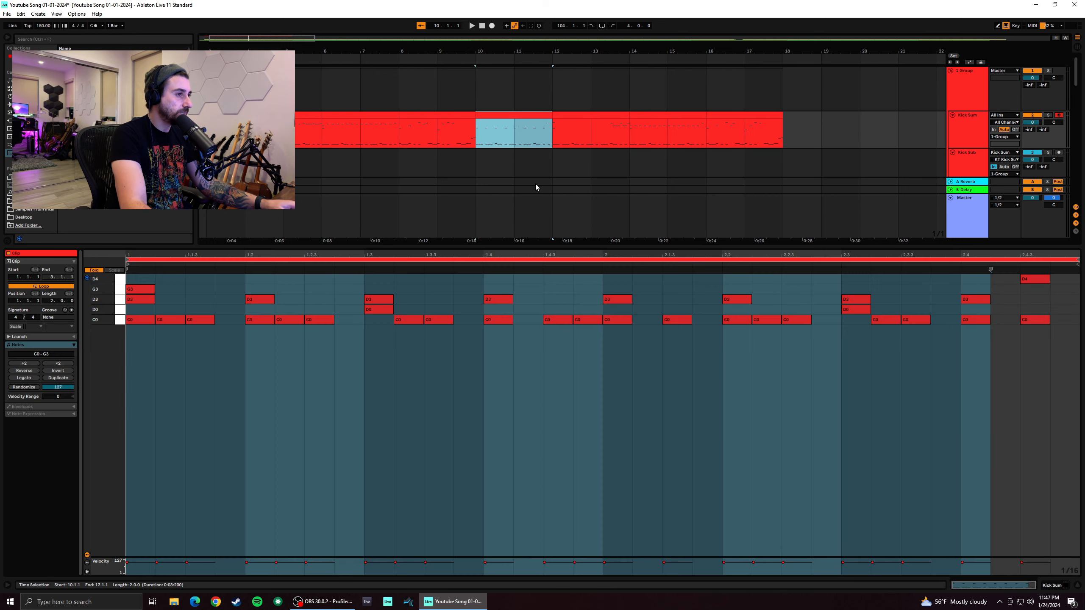
pyautogui.click(655, 163)
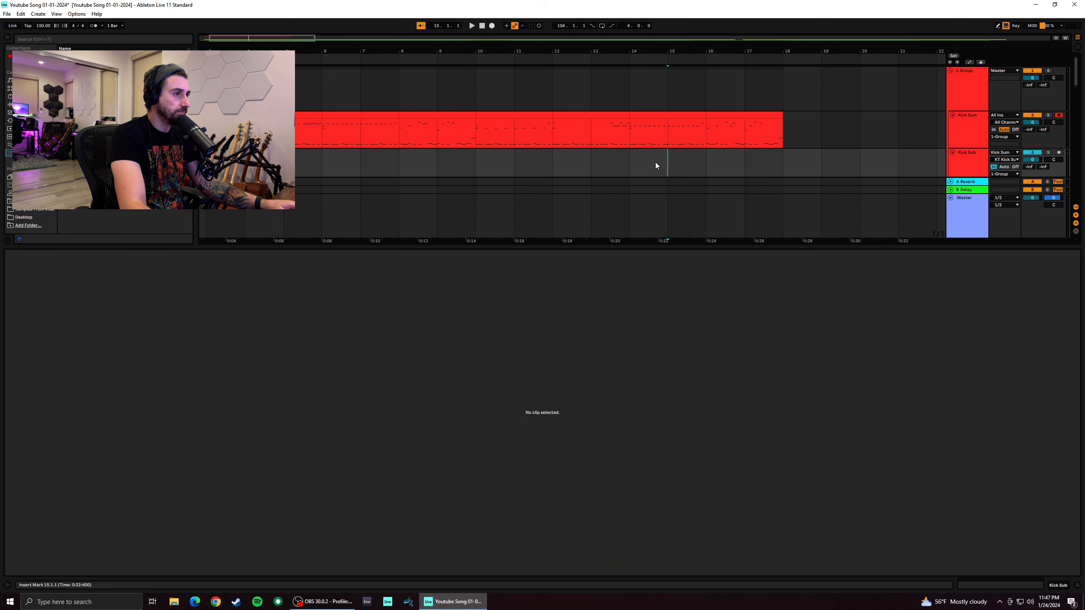
# Play the drum part briefly from 12.1.1 and from 10.1.1
pyautogui.click(553, 137)
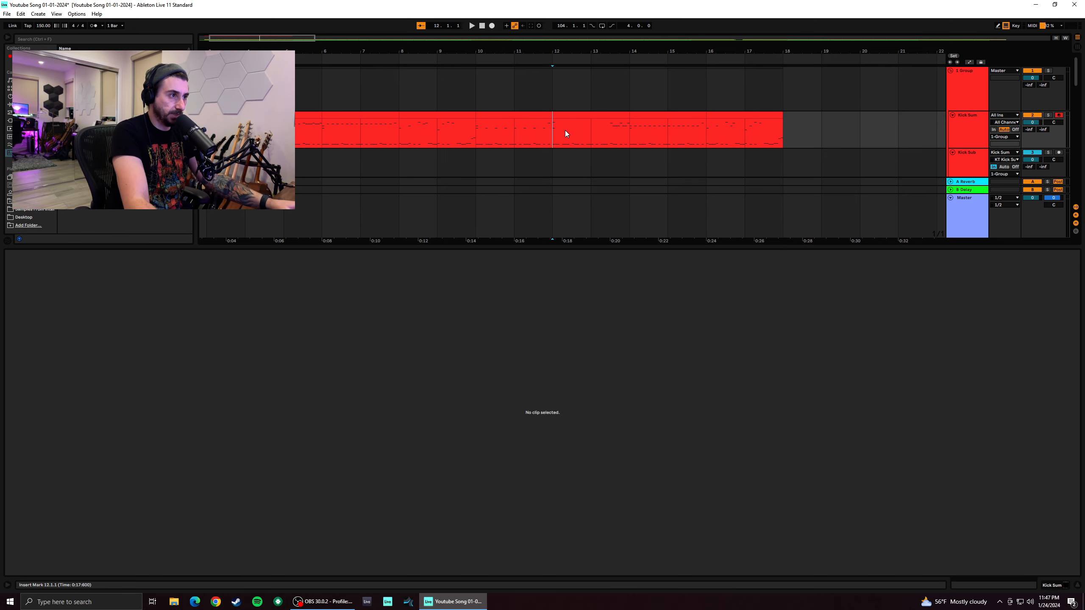
pyautogui.press('space')
pyautogui.press('space')
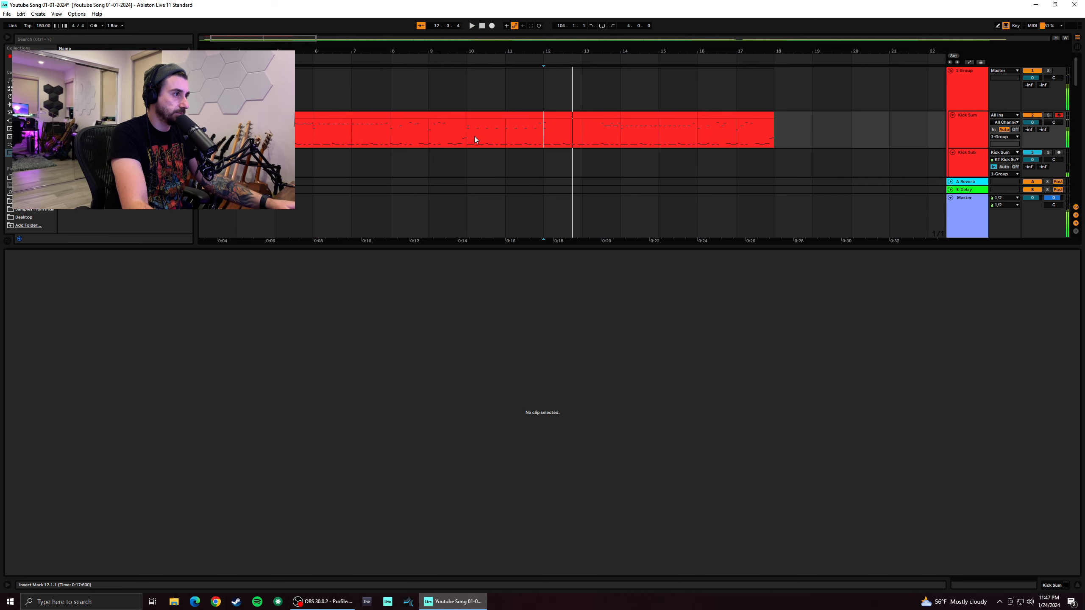
pyautogui.click(468, 136)
pyautogui.press('space')
pyautogui.press('space')
# Undo the deletion of the G3 notes in bars 12 and 13
pyautogui.keyDown('shift'); pyautogui.click(615, 138); pyautogui.keyUp('shift')
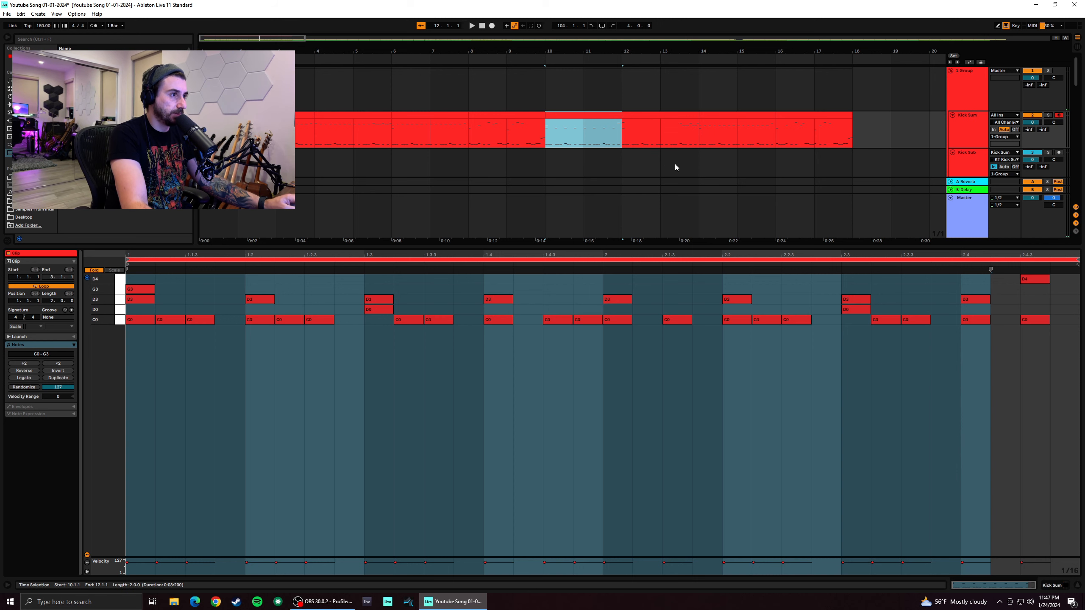
pyautogui.hotkey('ctrl', 'z')
pyautogui.hotkey('ctrl', 'z')
pyautogui.hotkey('ctrl', 'z')
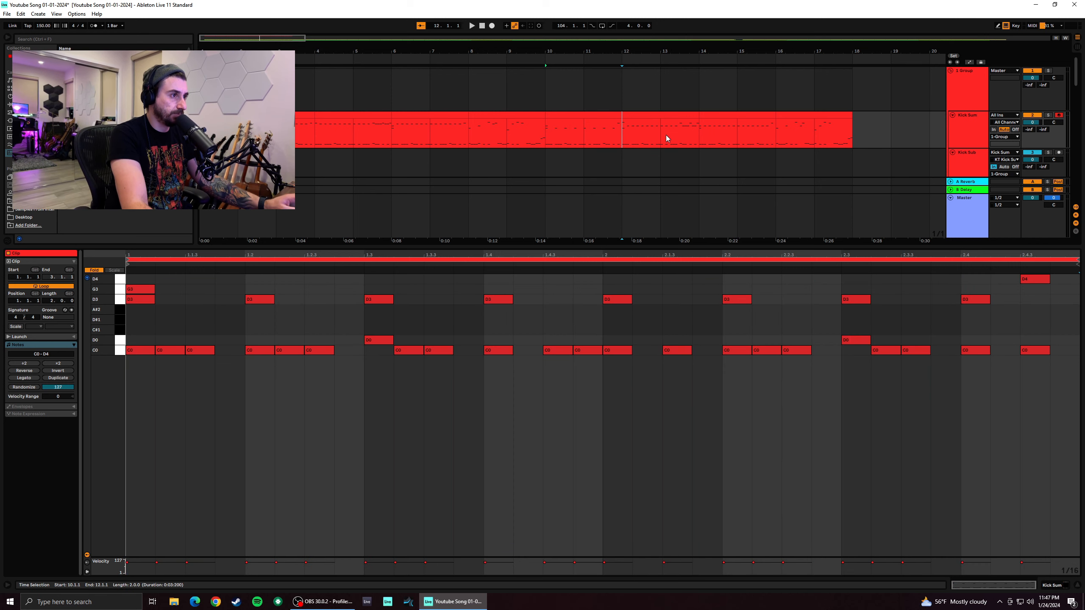
# Reopen the two-bar clip starting at bar 10 and examine its boundaries and notes
pyautogui.click(612, 130)
pyautogui.moveTo(631, 132); pyautogui.dragTo(701, 132)
pyautogui.click(603, 136)
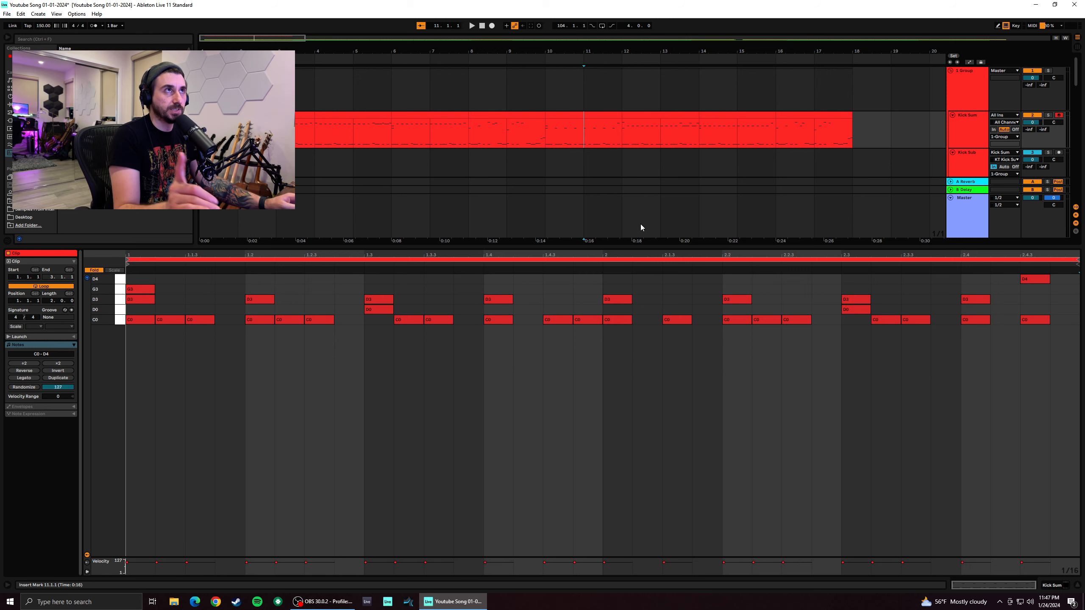
pyautogui.click(595, 115)
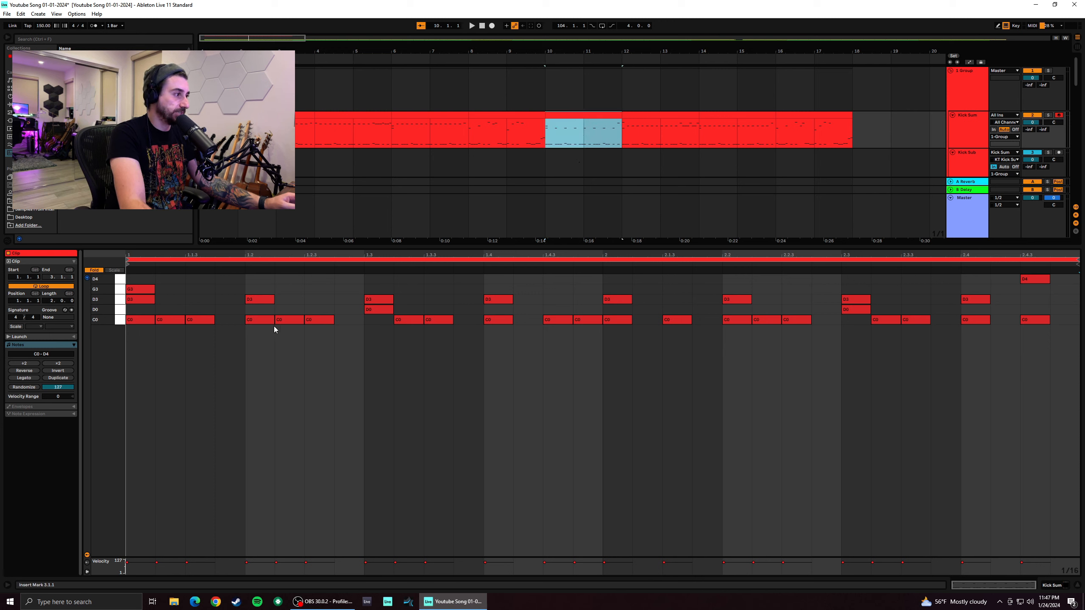
pyautogui.click(394, 357)
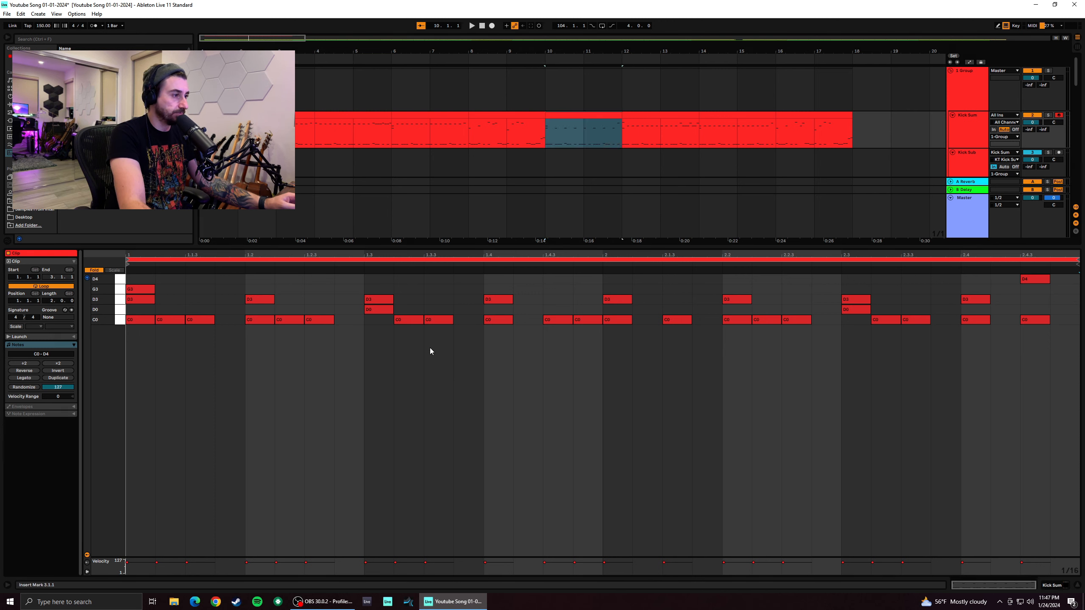
pyautogui.click(584, 128)
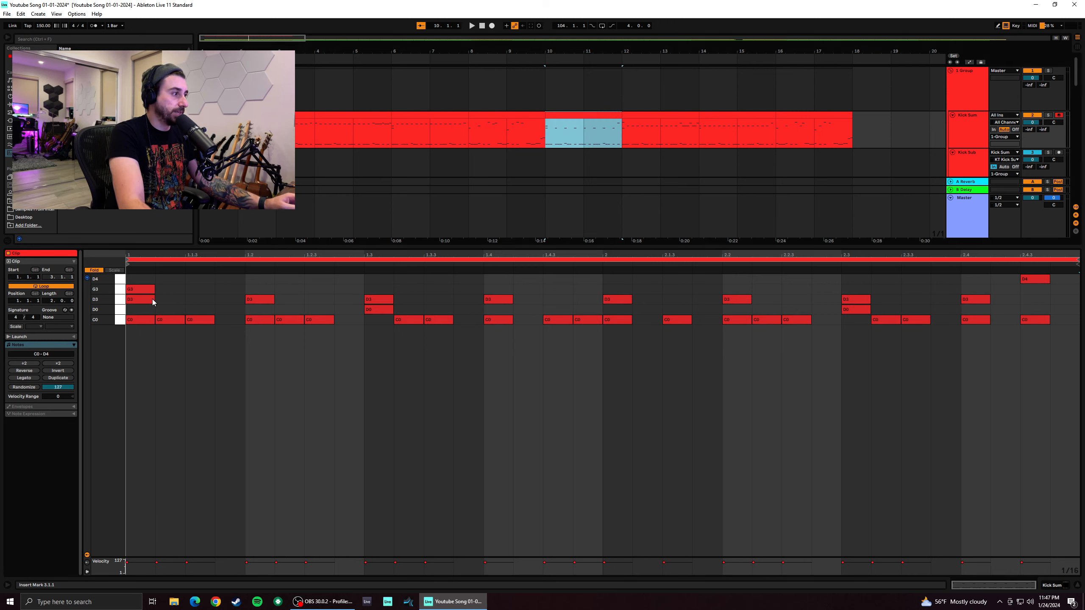
pyautogui.click(137, 312)
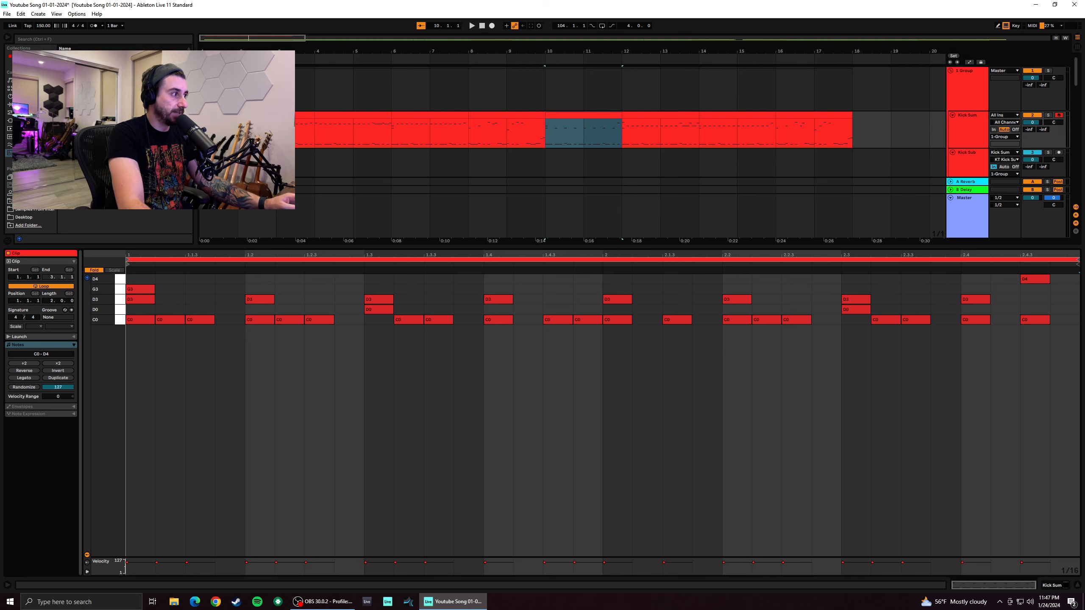
# Unfold the piano roll and compare the clip covering bars 12 and 13 with the one before it
pyautogui.click(94, 271)
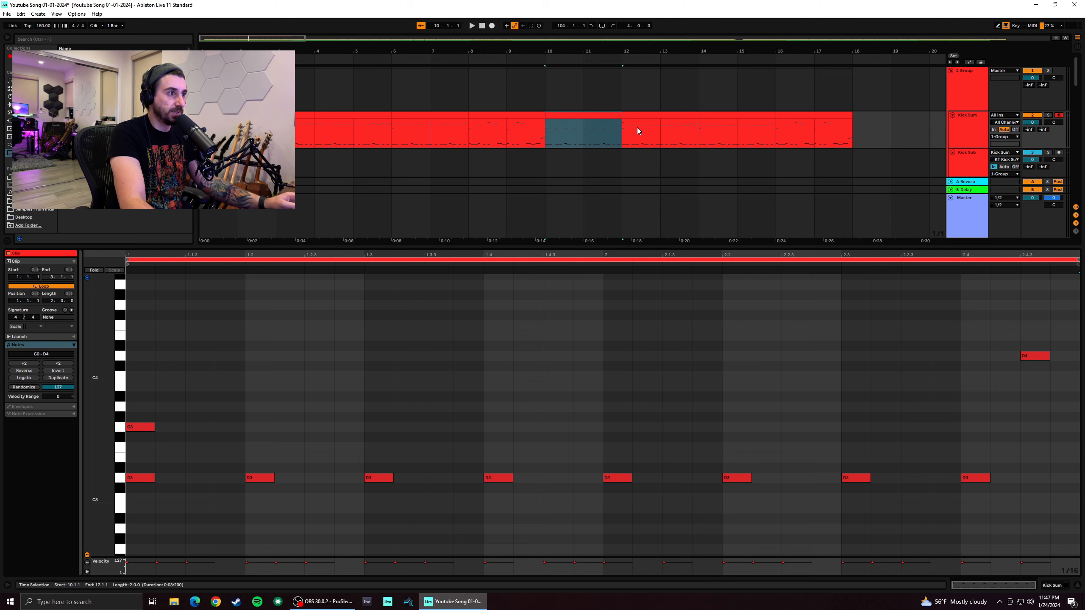
pyautogui.click(658, 123)
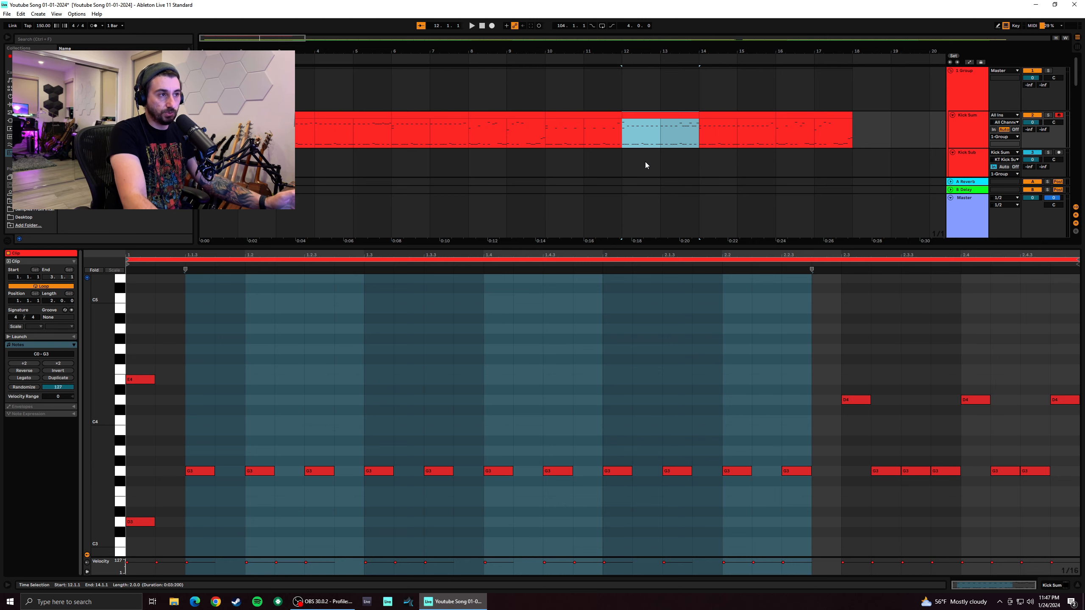
pyautogui.moveTo(618, 116); pyautogui.dragTo(545, 116)
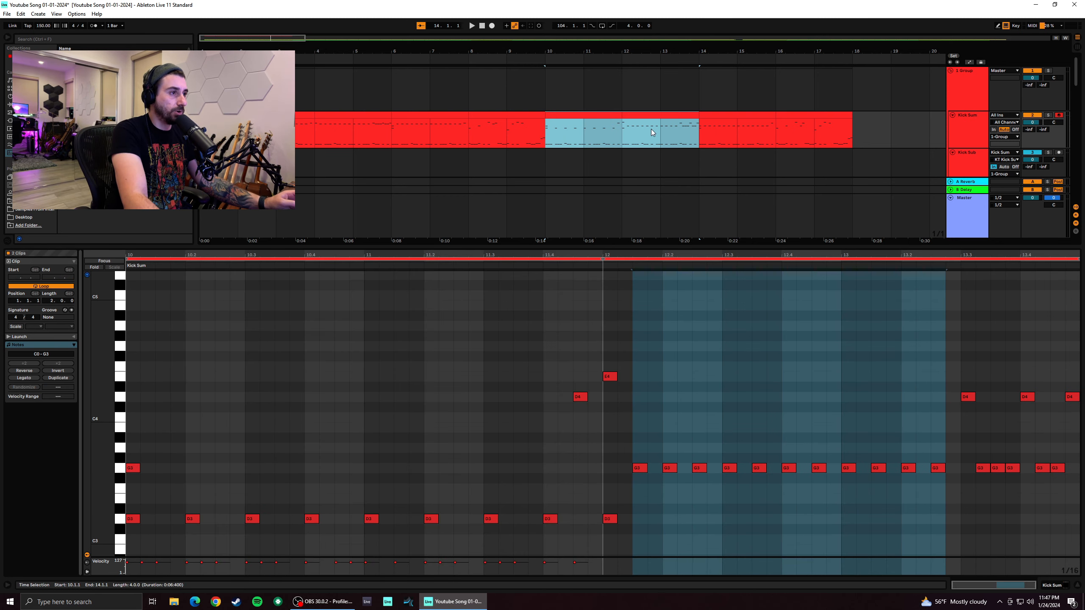
pyautogui.click(681, 142)
pyautogui.click(686, 114)
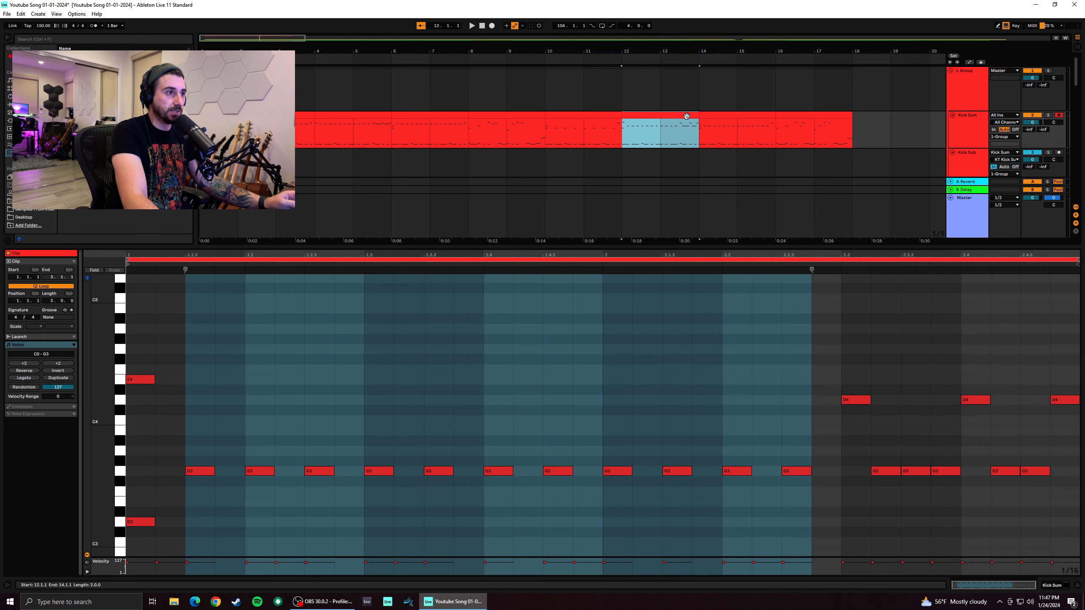
# Consolidate the Kick Sum clips from 10.1.1 to 18.1.1 into one clip and open it
pyautogui.click(802, 114)
pyautogui.keyDown('shift'); pyautogui.click(552, 114); pyautogui.keyUp('shift')
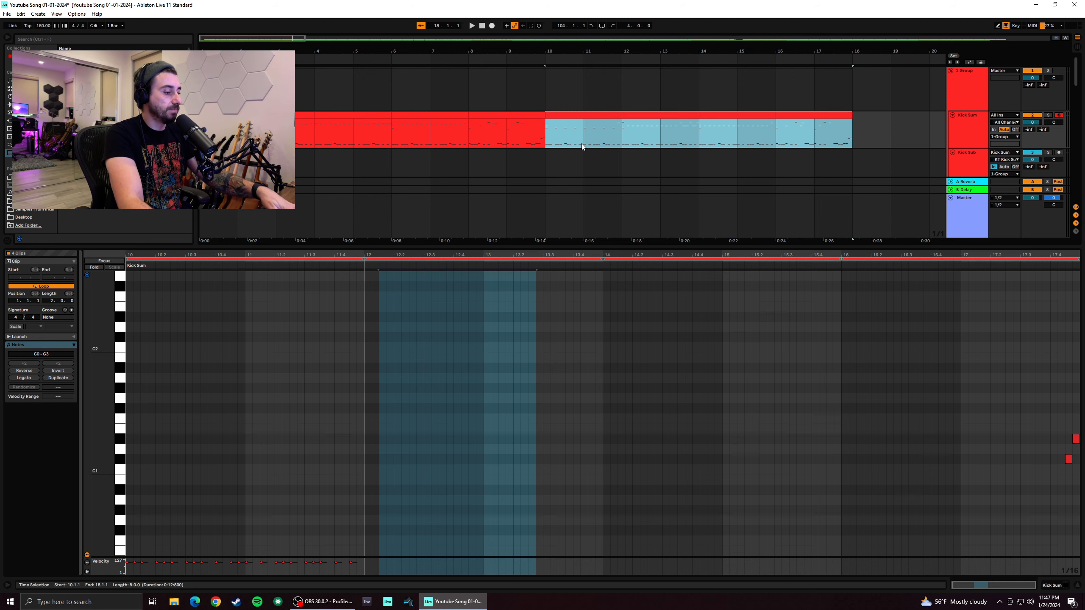
pyautogui.hotkey('ctrl', 'j')
pyautogui.click(681, 144)
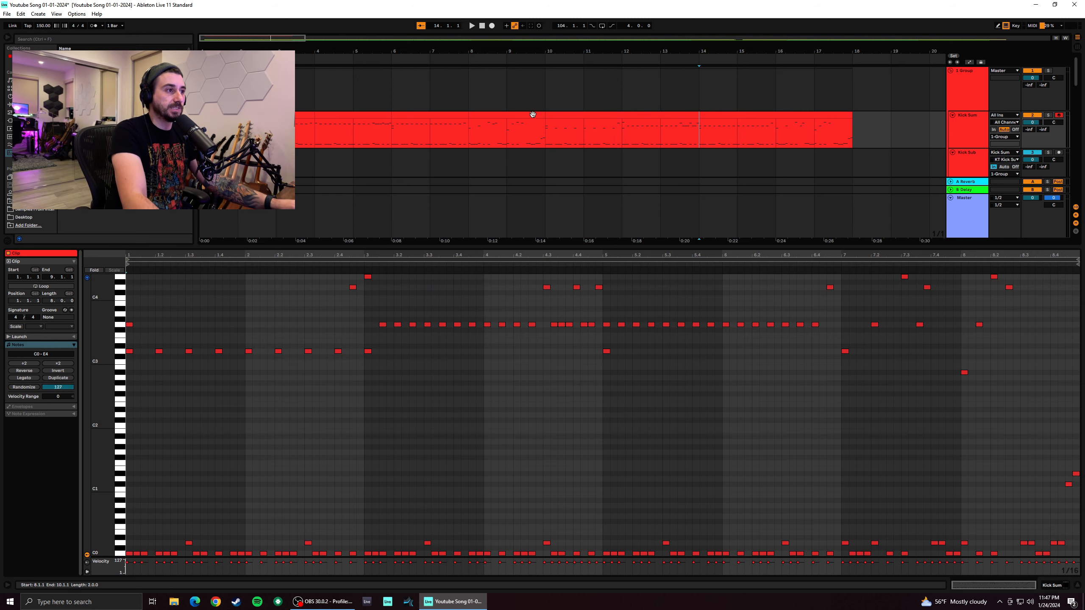
pyautogui.click(583, 117)
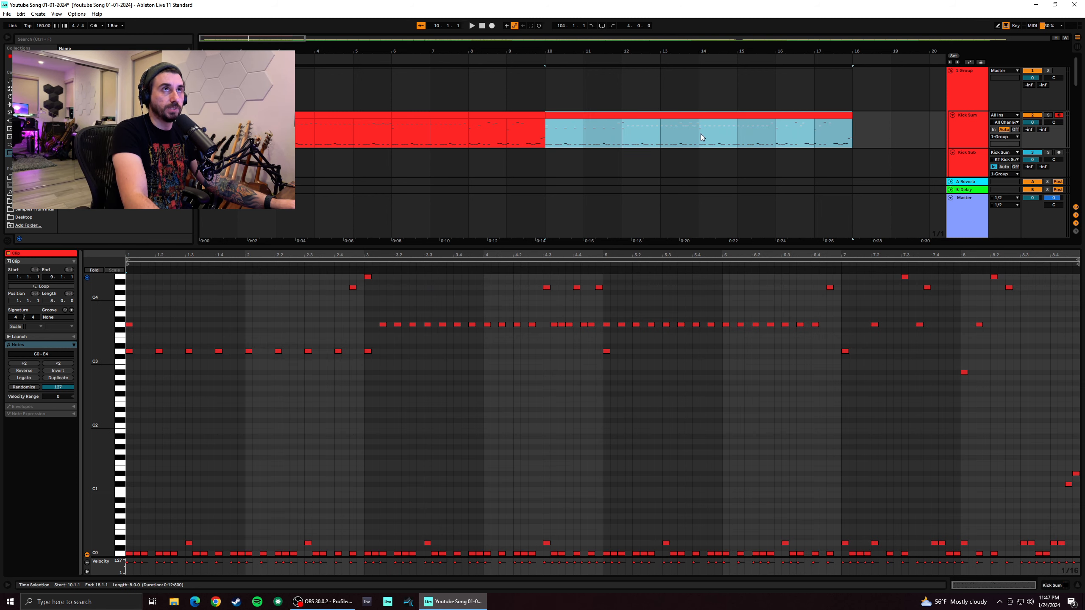
pyautogui.moveTo(1083, 410); pyautogui.dragTo(616, 352)
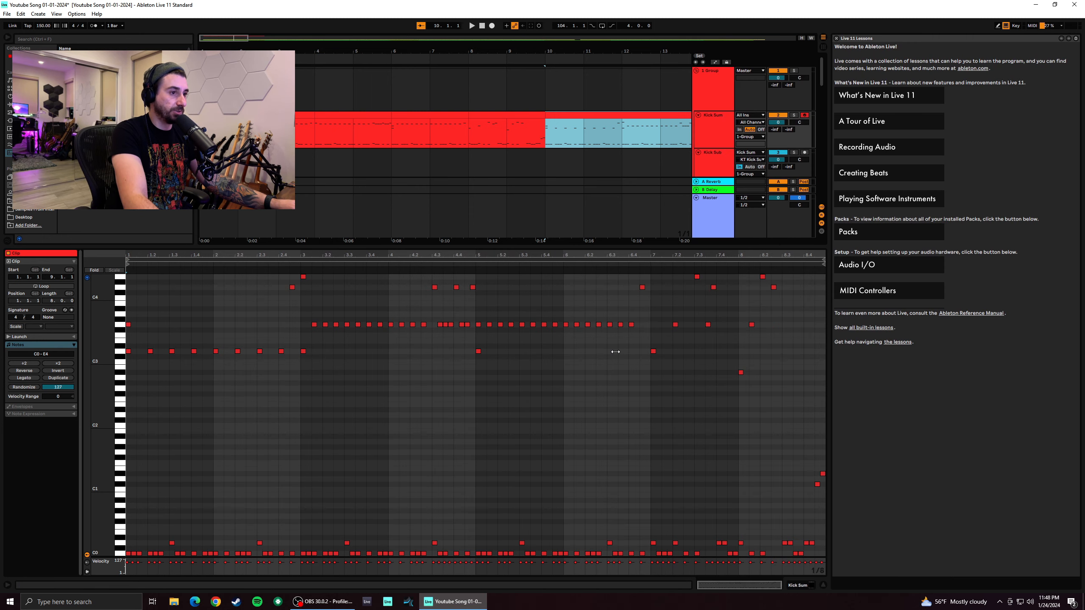
pyautogui.click(835, 38)
pyautogui.moveTo(1017, 403); pyautogui.dragTo(128, 299)
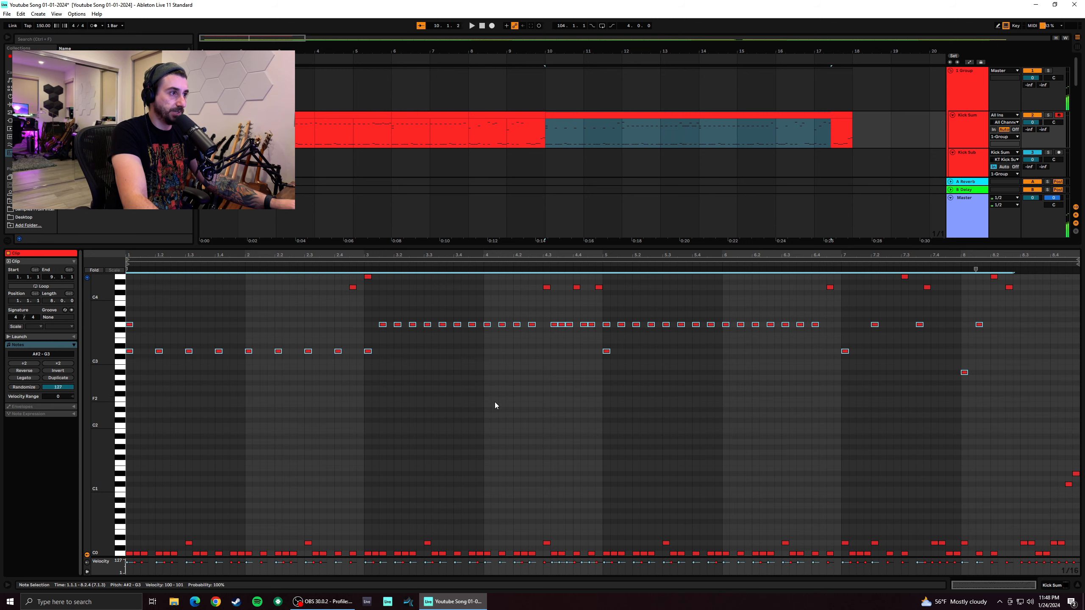
pyautogui.click(495, 405)
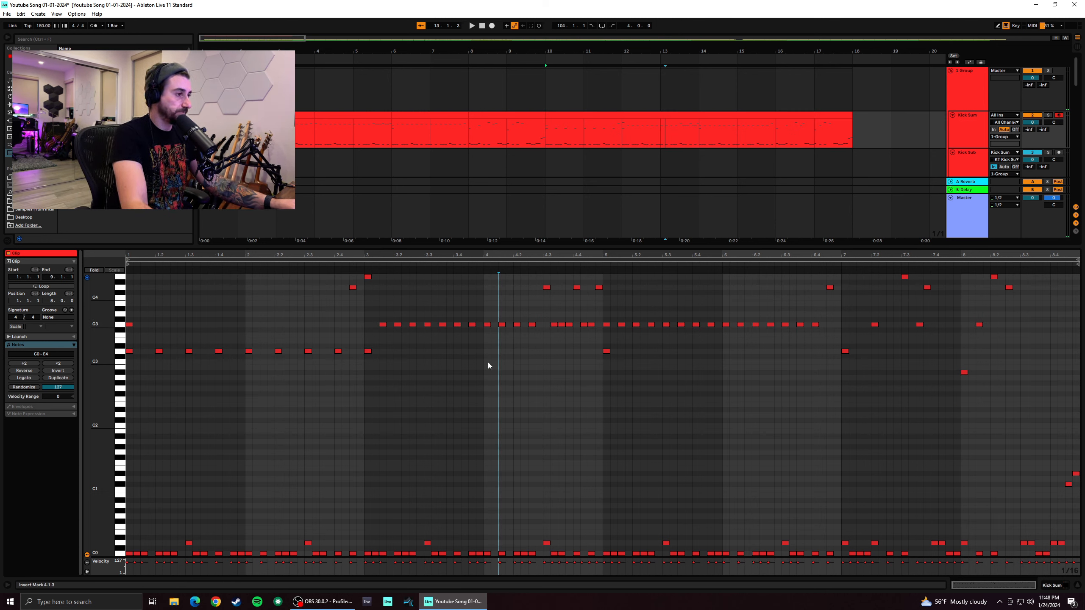
# Play the consolidated clip from bar 10 and delete its G3 notes from 3.1.3 to 4.2.3
pyautogui.click(661, 124)
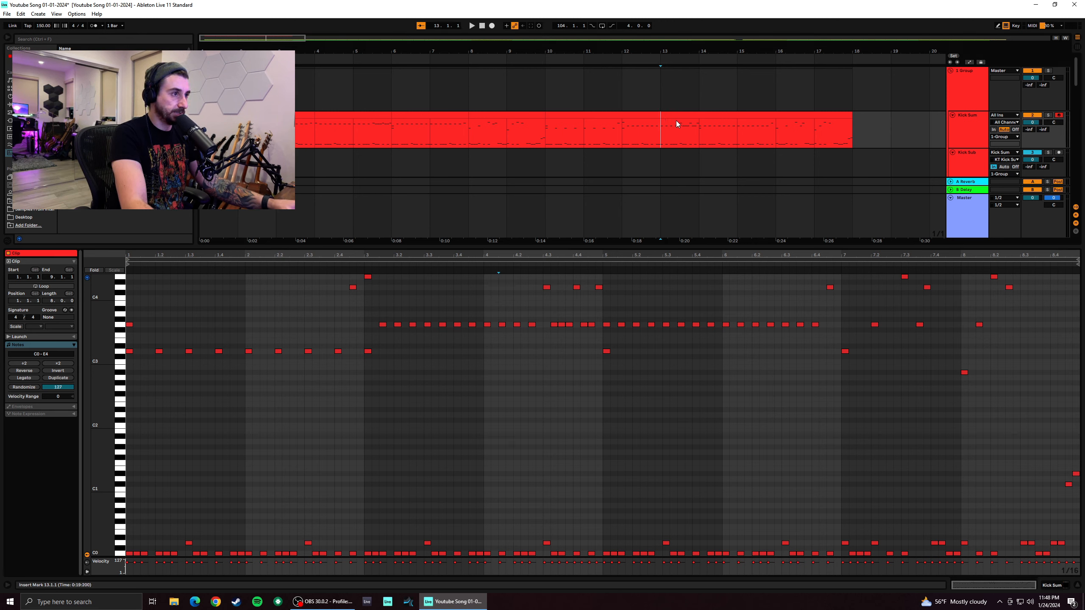
pyautogui.click(548, 136)
pyautogui.press('space')
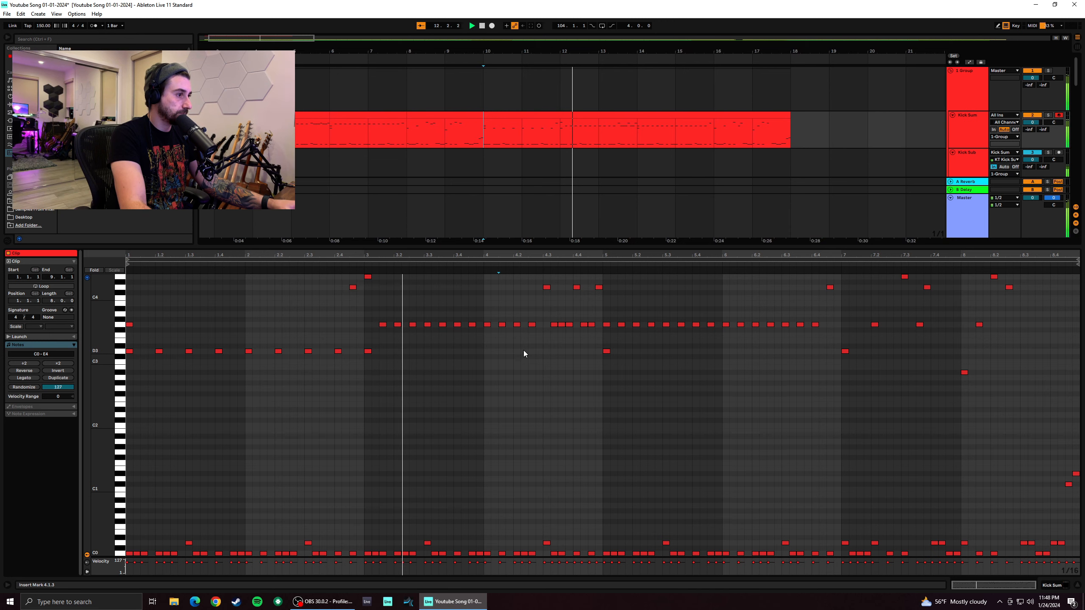
pyautogui.moveTo(539, 341); pyautogui.dragTo(372, 300)
pyautogui.press('Delete')
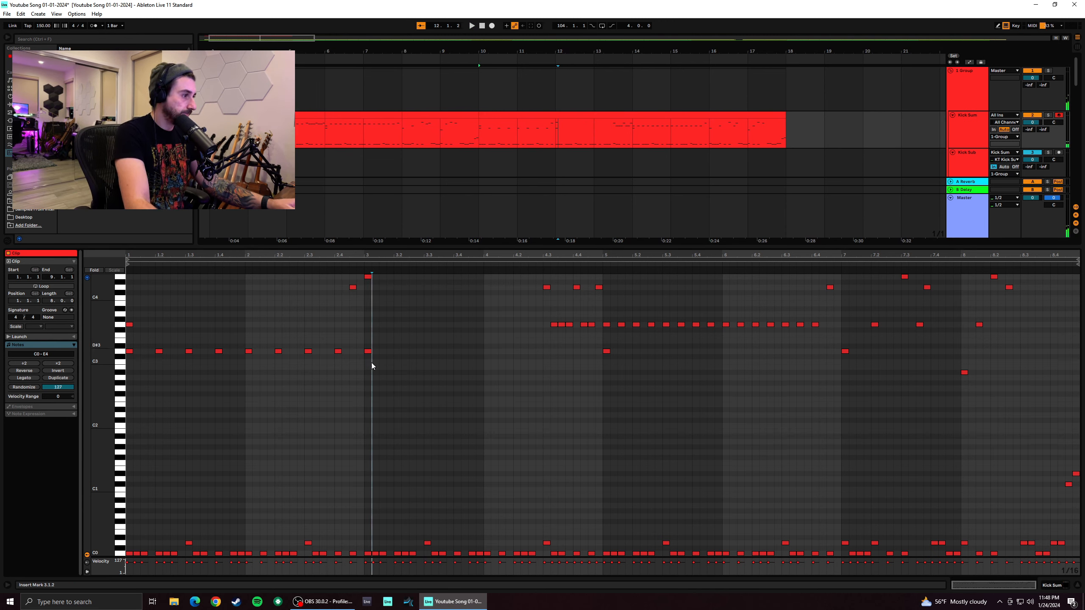
# Duplicate the D3 notes of the first two bars to run from 3.2.1 to 5.1.1, and play from 3.1.1
pyautogui.moveTo(351, 367); pyautogui.dragTo(124, 334)
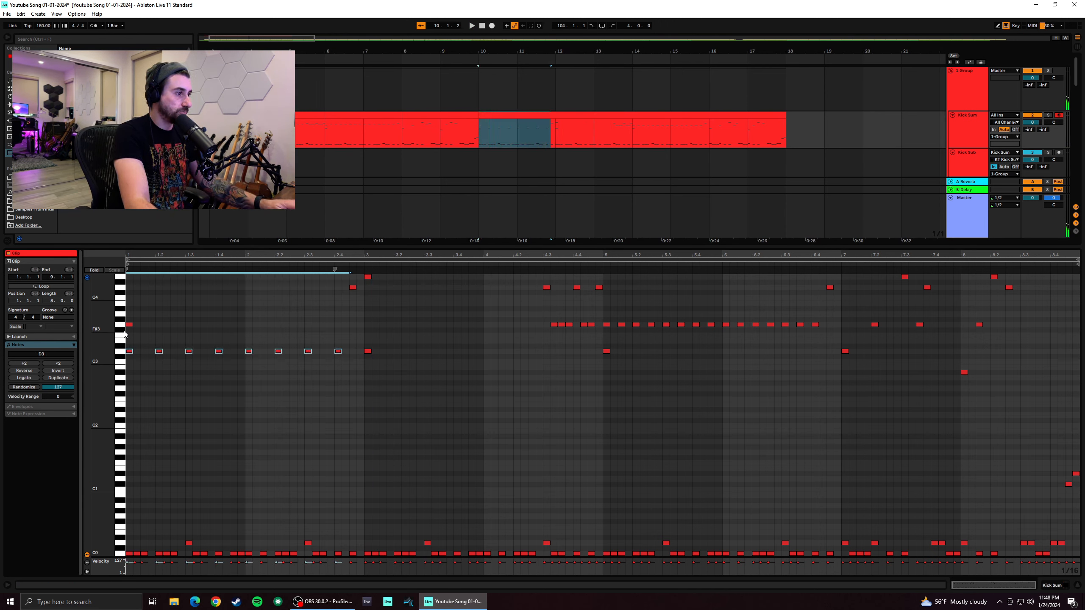
pyautogui.hotkey('ctrl', 'd')
pyautogui.moveTo(361, 354); pyautogui.dragTo(394, 352)
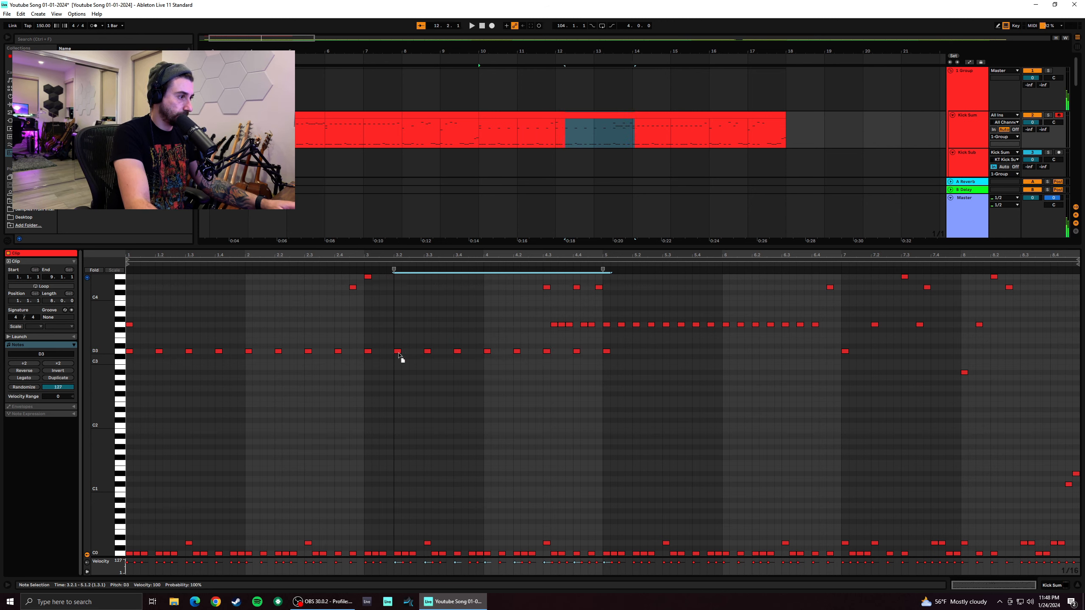
pyautogui.press('space')
pyautogui.press('space')
pyautogui.click(363, 337)
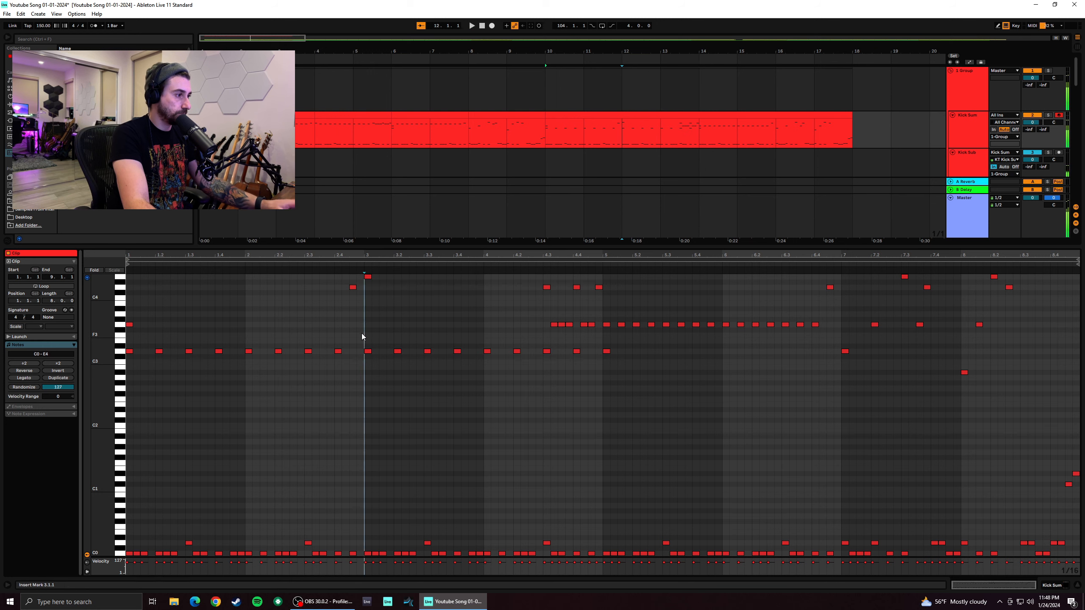
pyautogui.press('space')
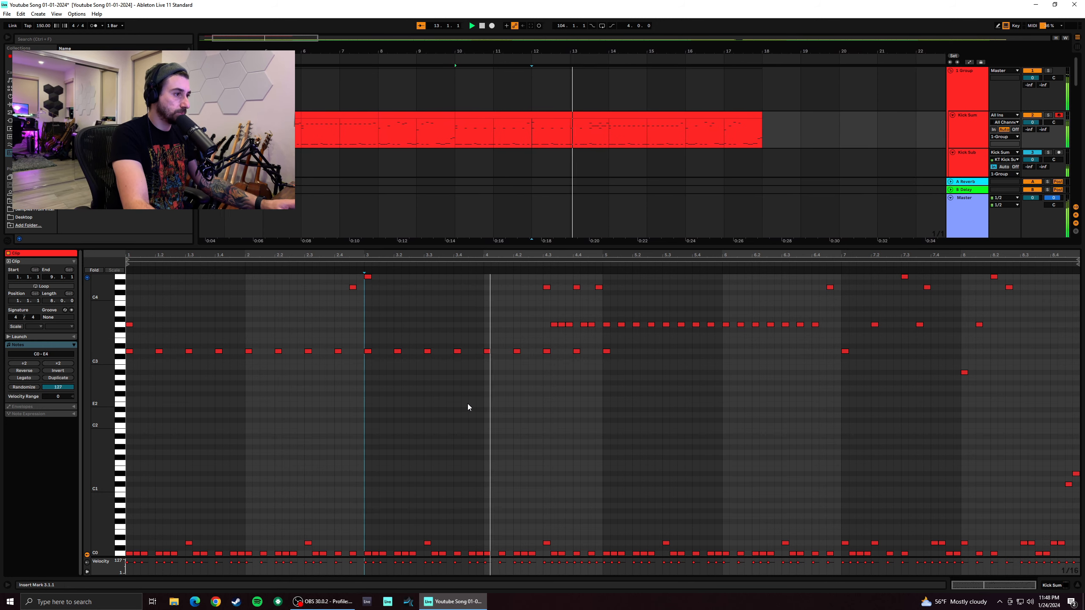
# Stop playback and delete the five G3 notes in beats 3 and 4 of the clip's fourth bar
pyautogui.click(584, 325)
pyautogui.press('space')
pyautogui.click(551, 325)
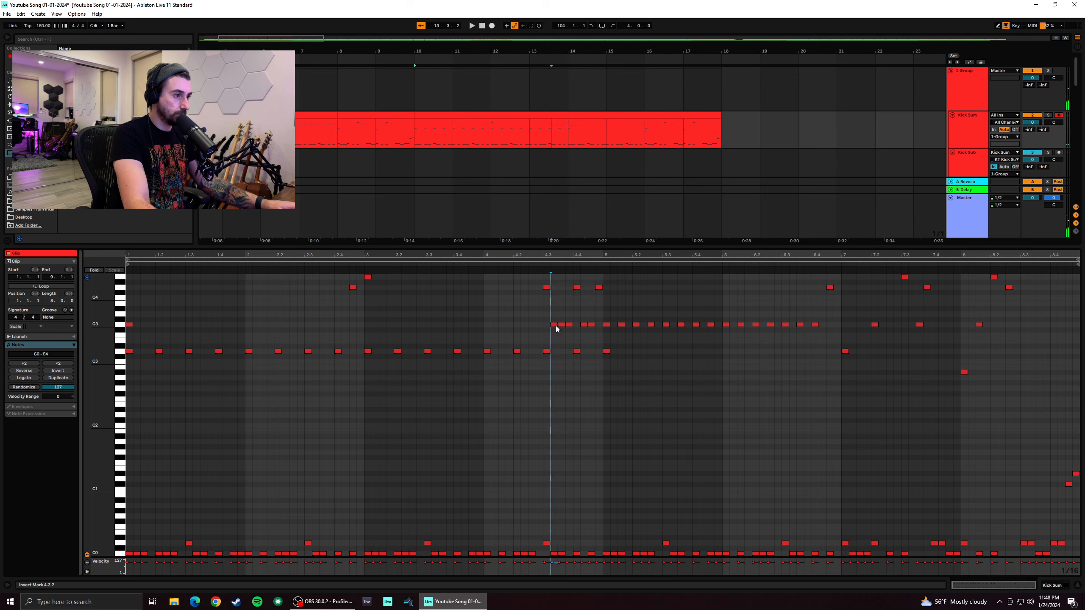
pyautogui.moveTo(538, 320); pyautogui.dragTo(598, 338)
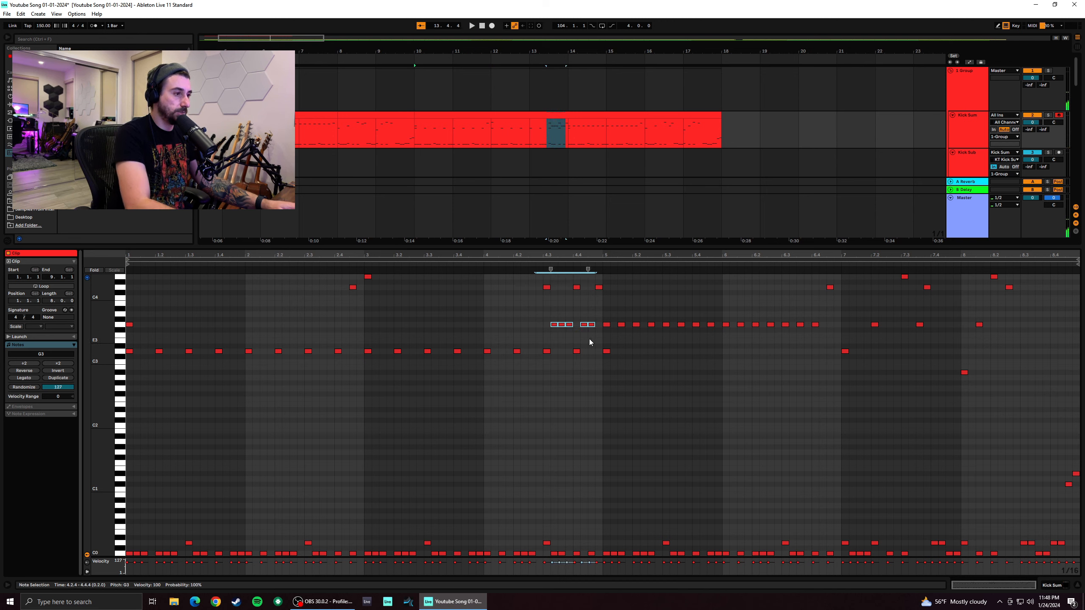
pyautogui.press('Delete')
# Move the D4 note at 4.3.1 to 4.3.3 and listen to the change from 4.3.1
pyautogui.click(546, 351)
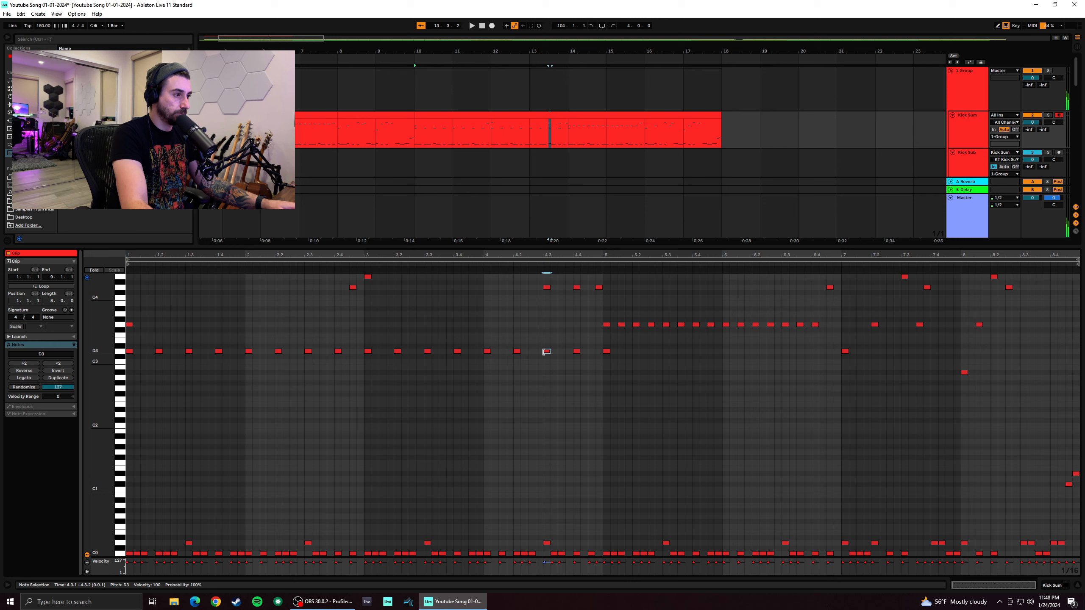
pyautogui.moveTo(549, 292)
pyautogui.mouseDown()
pyautogui.moveTo(573, 289)
pyautogui.moveTo(561, 289)
pyautogui.mouseUp()
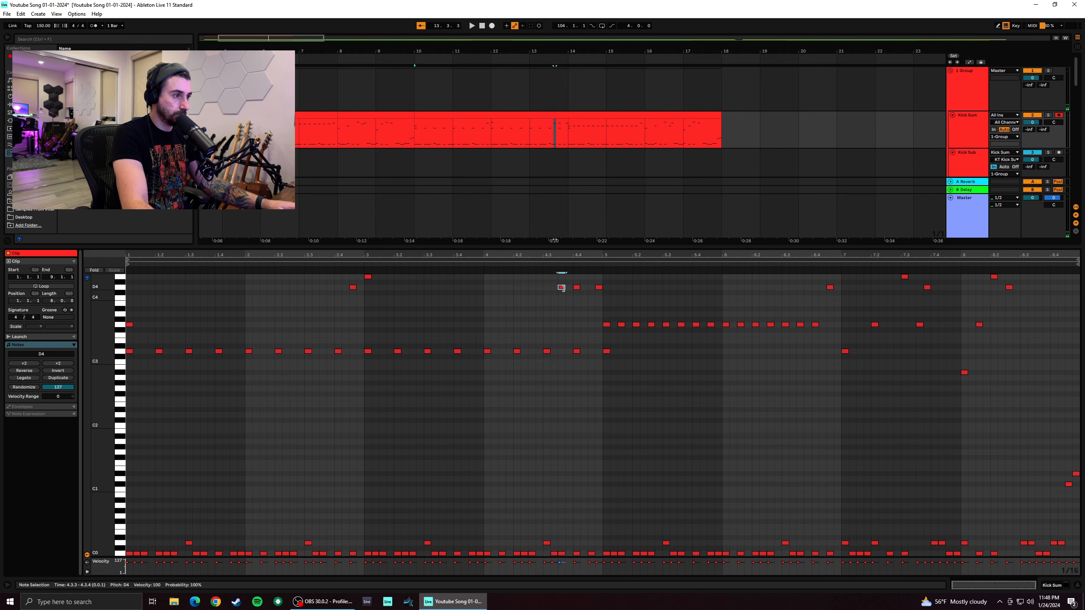
pyautogui.click(546, 338)
pyautogui.press('space')
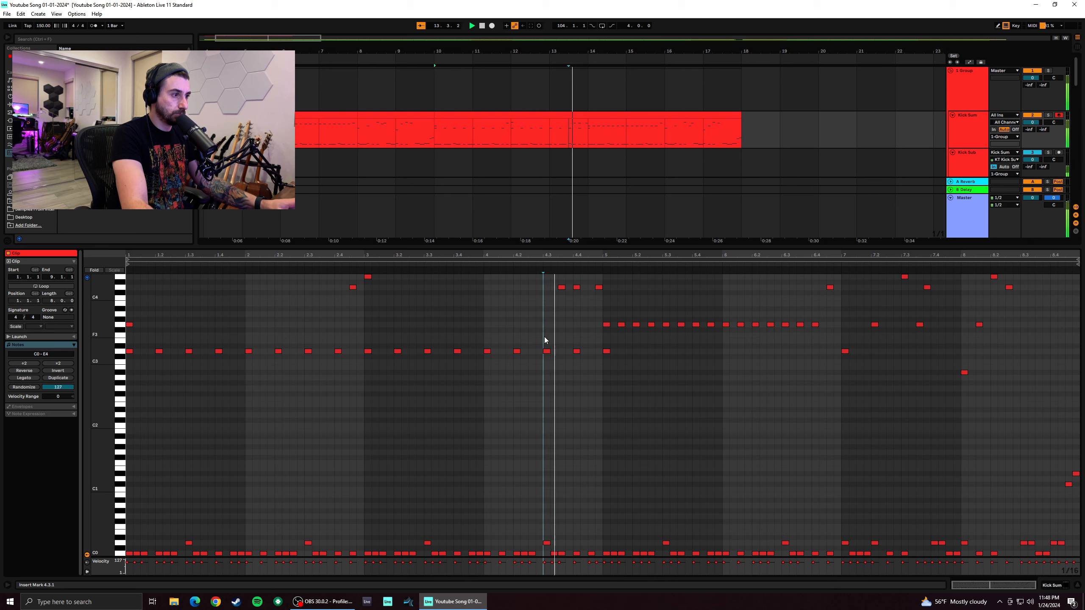
pyautogui.click(577, 351)
pyautogui.press('space')
# Replace the D4 notes at 4.4.1 and 4.4.4 with a single one at 4.4.3, and play the passage
pyautogui.moveTo(577, 291); pyautogui.dragTo(596, 288)
pyautogui.press('Delete')
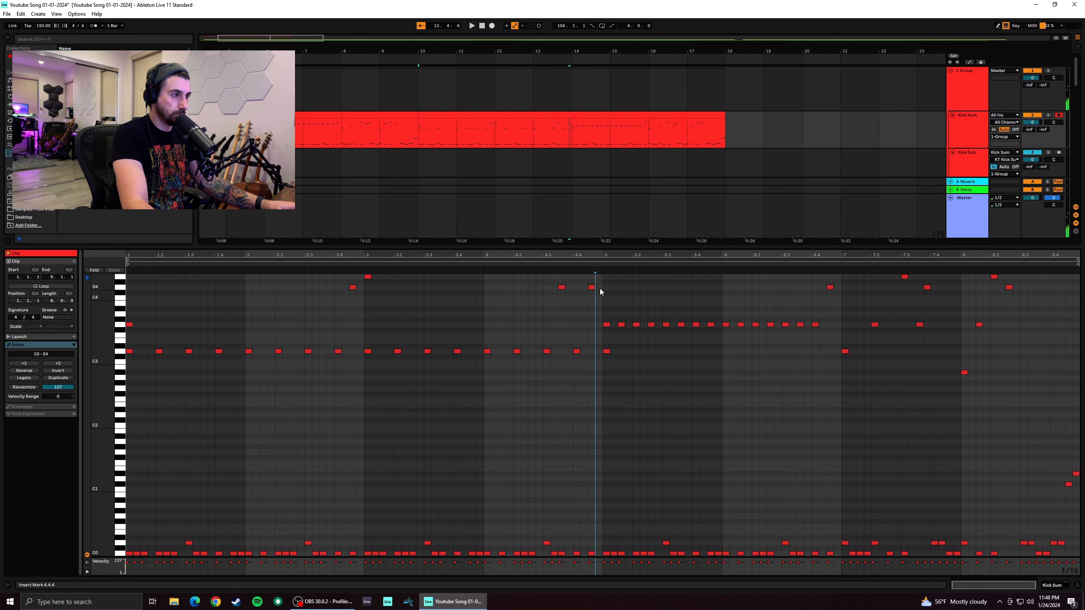
pyautogui.click(545, 334)
pyautogui.press('space')
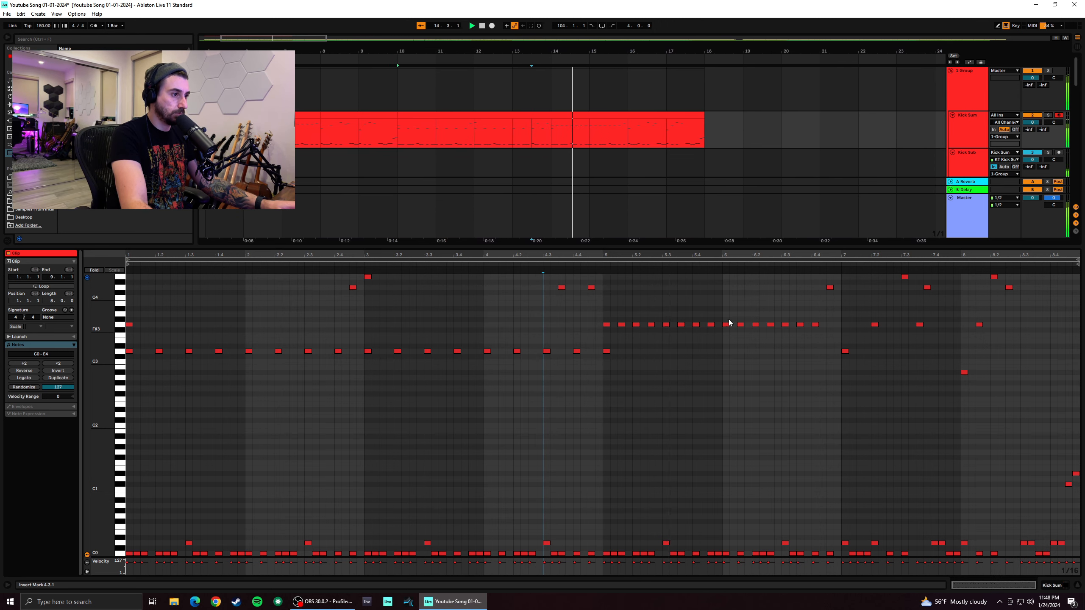
pyautogui.press('space')
# Replace the G3 notes in the clip's bars 5 and 6 with D3 notes on every beat, and play from 5.1.1
pyautogui.moveTo(825, 334); pyautogui.dragTo(608, 317)
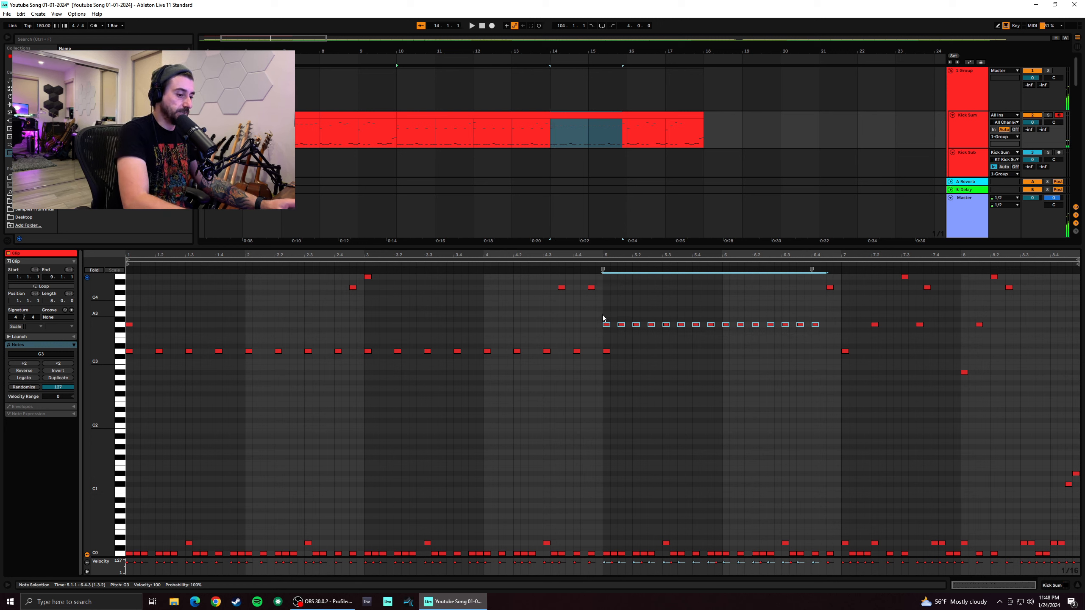
pyautogui.press('Delete')
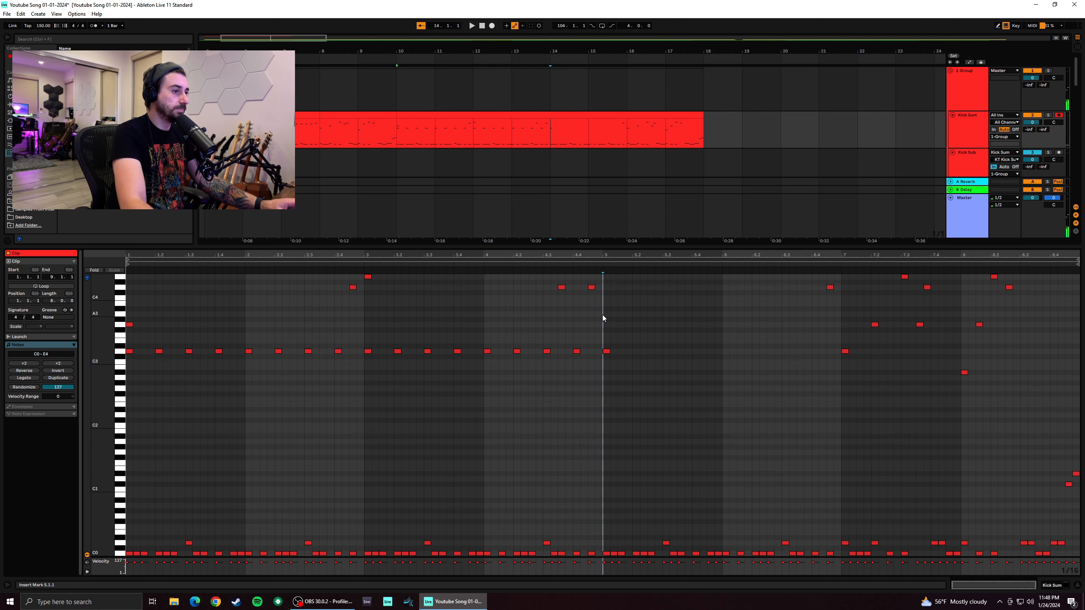
pyautogui.moveTo(603, 363); pyautogui.dragTo(125, 339)
pyautogui.click(583, 365)
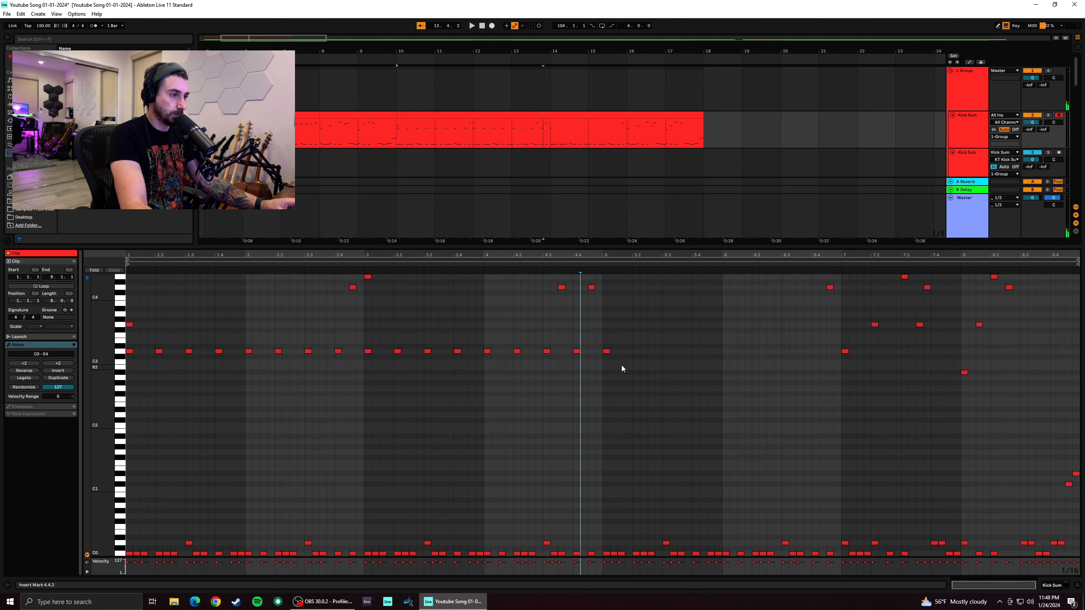
pyautogui.moveTo(620, 369); pyautogui.dragTo(638, 357)
pyautogui.click(600, 384)
pyautogui.press('space')
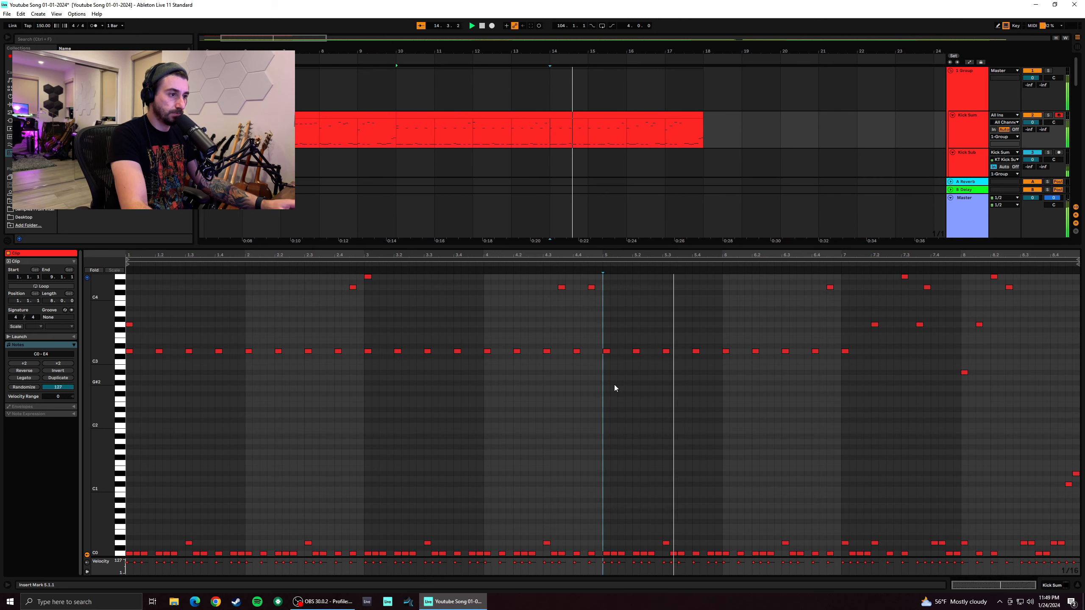
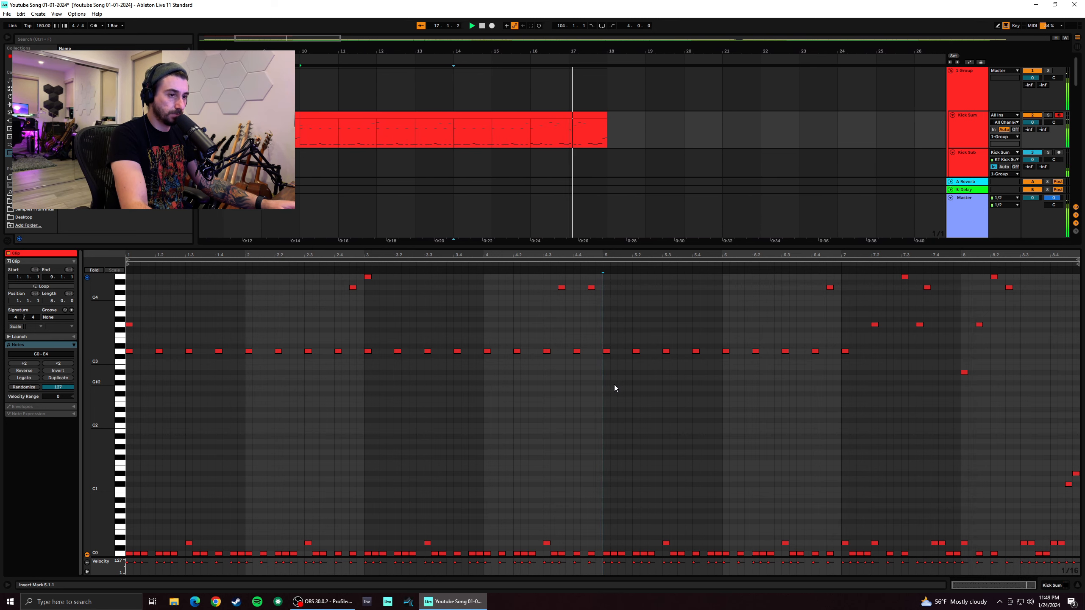
# Replace the C#1 and D#1 notes ending the clip's bar 8 with D0 notes at 8.4.3 and 8.4.4, and play from 8.3.1
pyautogui.click(1024, 543)
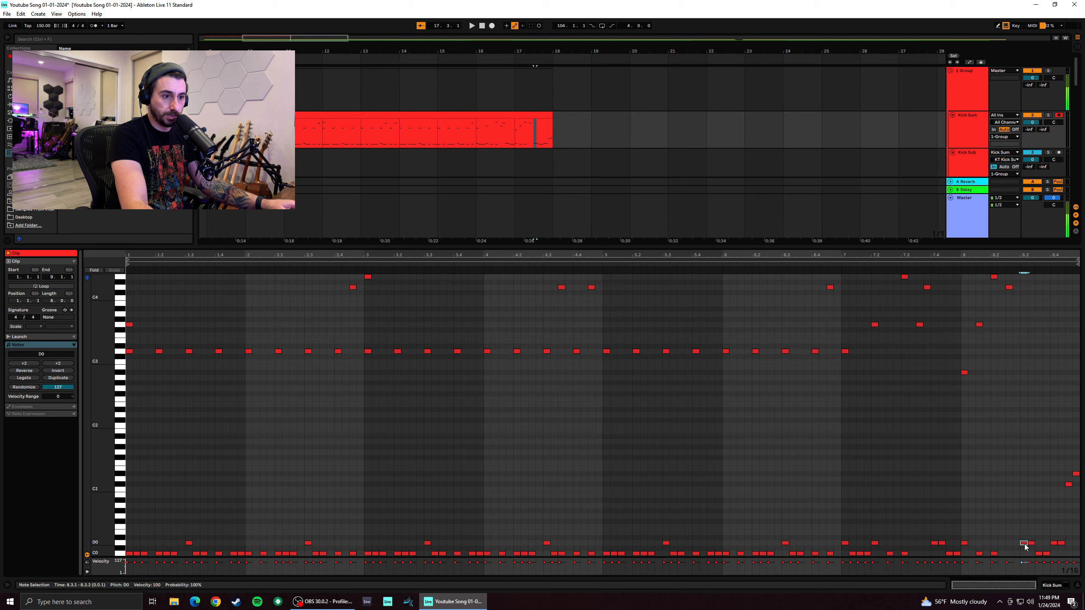
pyautogui.moveTo(1073, 499)
pyautogui.mouseDown()
pyautogui.moveTo(1063, 479)
pyautogui.moveTo(1074, 485)
pyautogui.mouseUp()
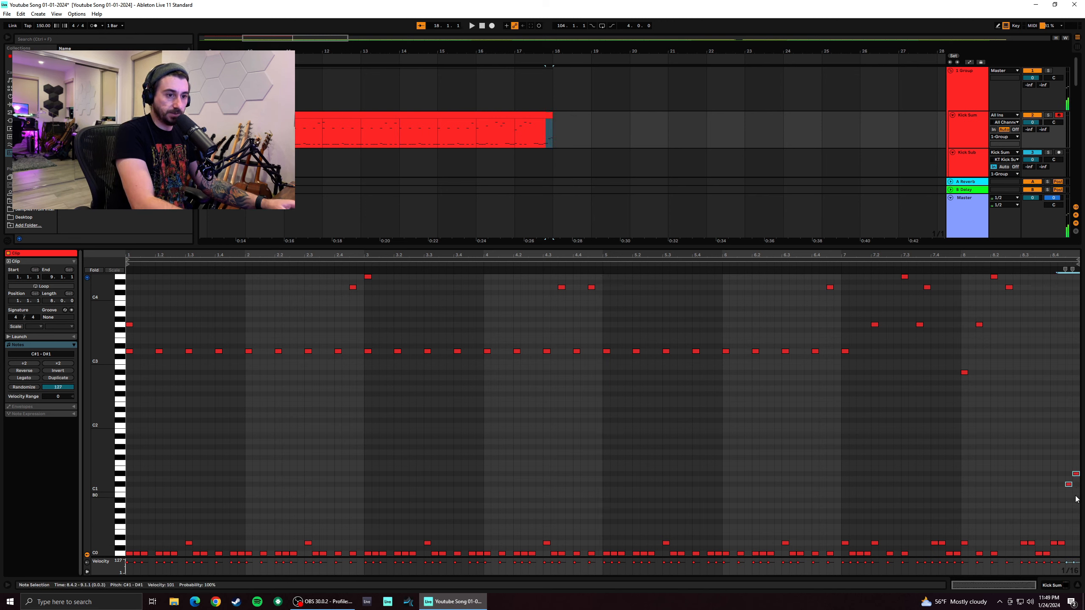
pyautogui.press('Delete')
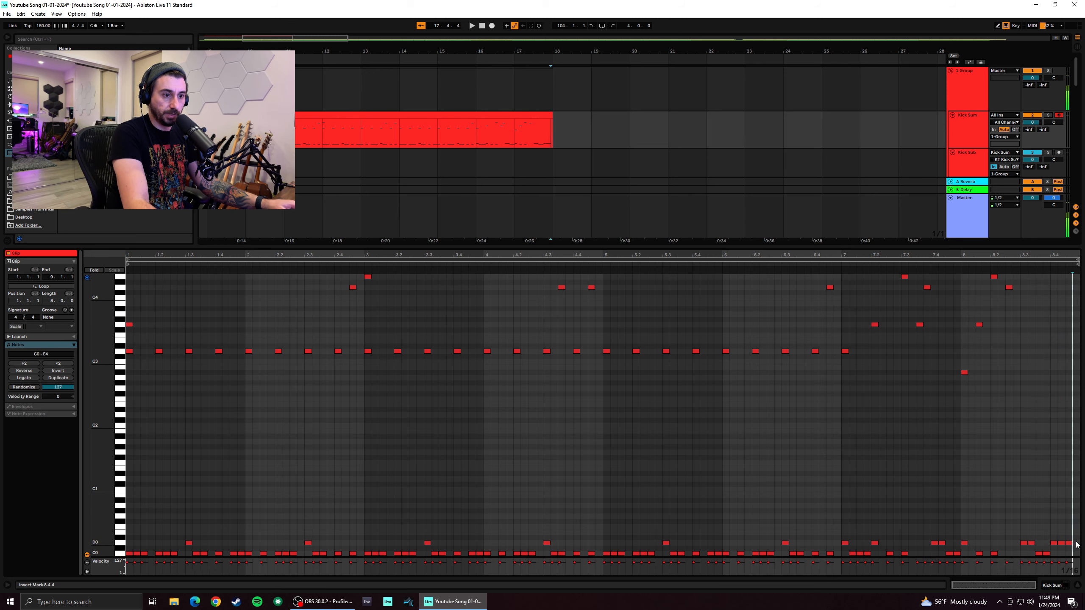
pyautogui.click(1020, 534)
pyautogui.press('space')
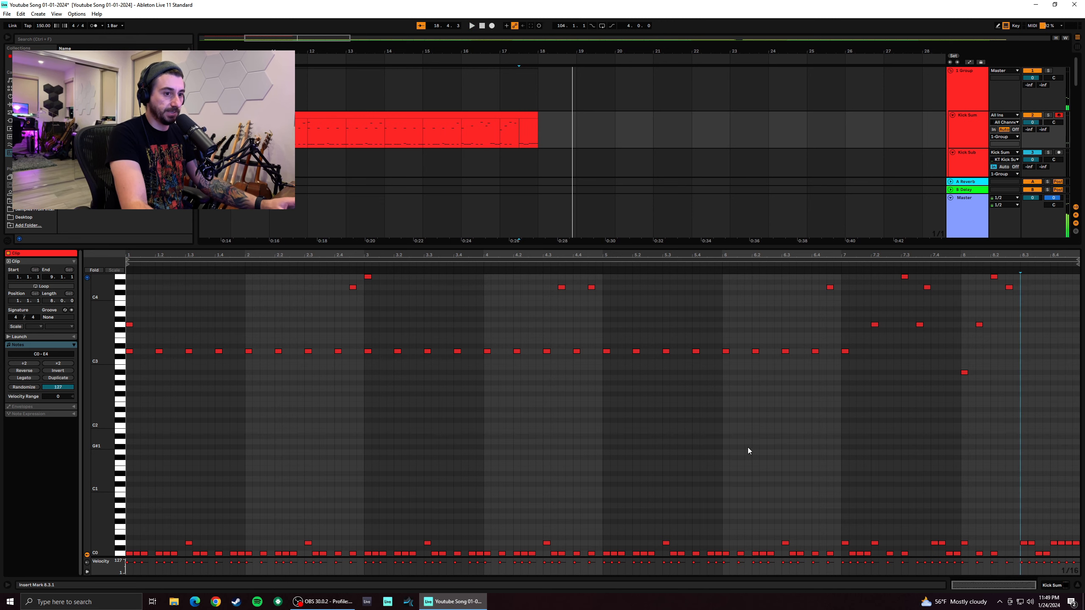
# Listen to the song from bar 18 and insert an empty MIDI clip on the Kick Sum track from 18.1.1 to 20.1.1
pyautogui.click(544, 128)
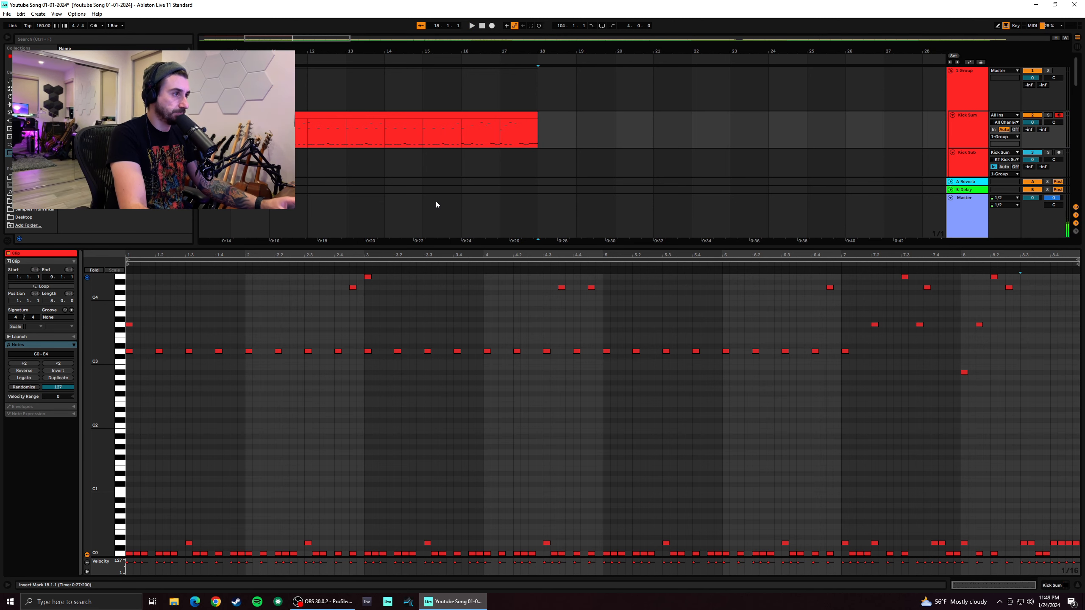
pyautogui.press('space')
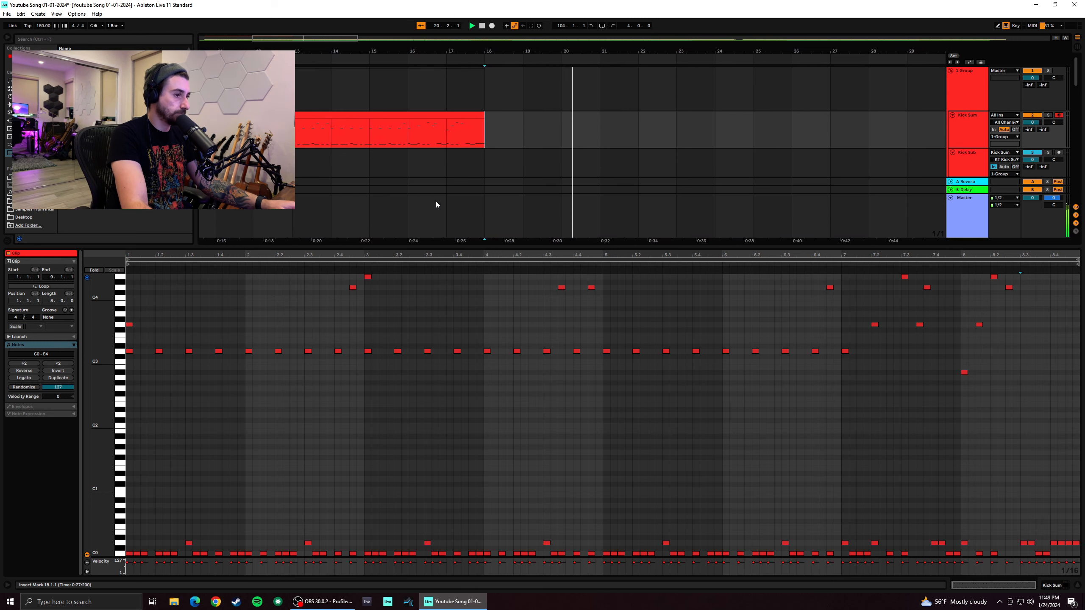
pyautogui.press('space')
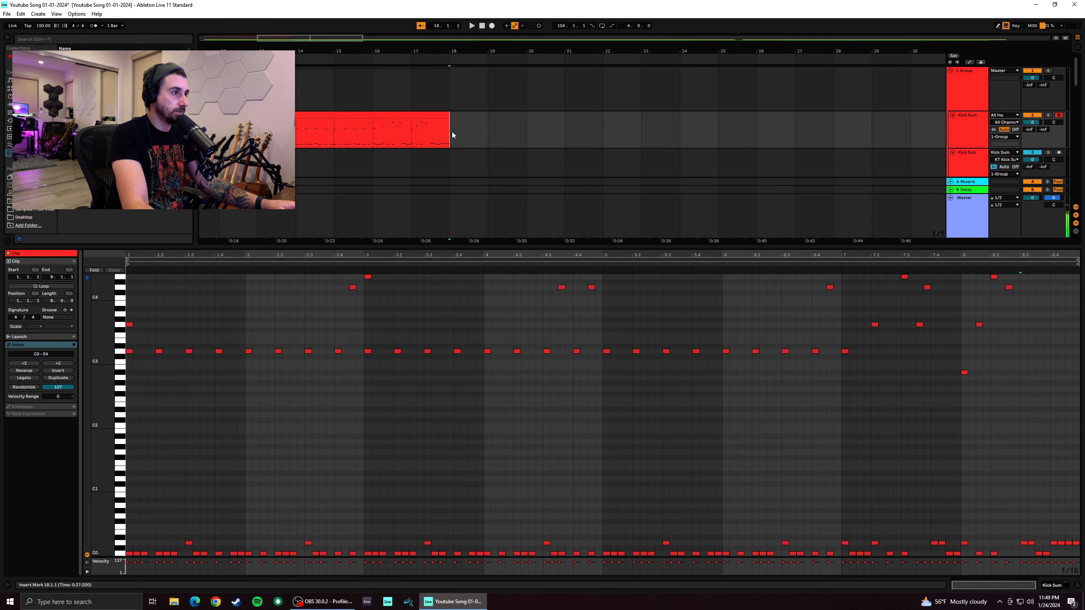
pyautogui.moveTo(451, 132); pyautogui.dragTo(486, 129)
pyautogui.rightClick(500, 135)
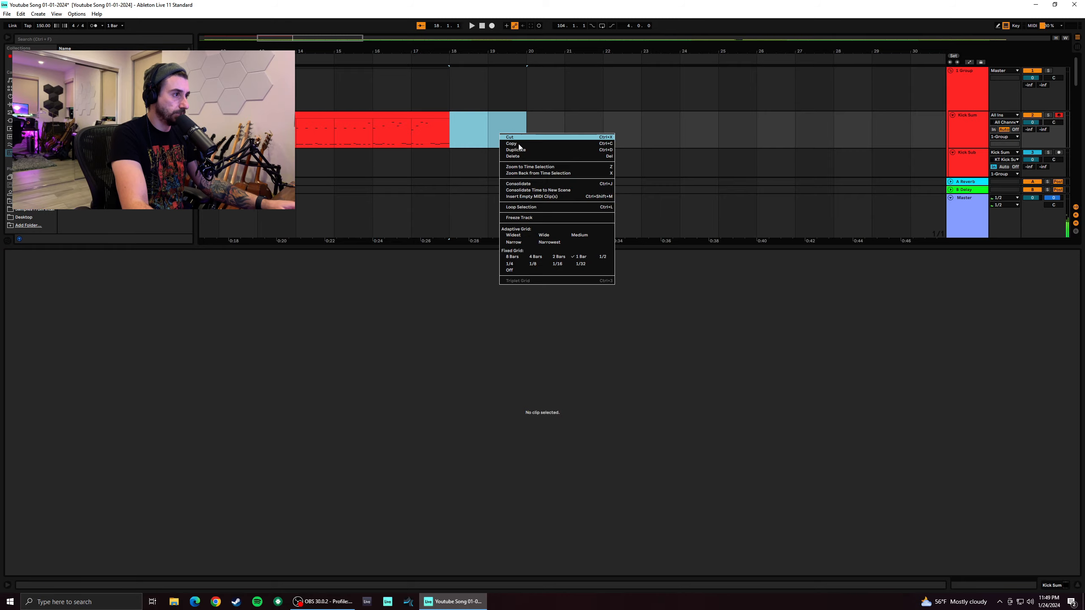
pyautogui.click(556, 198)
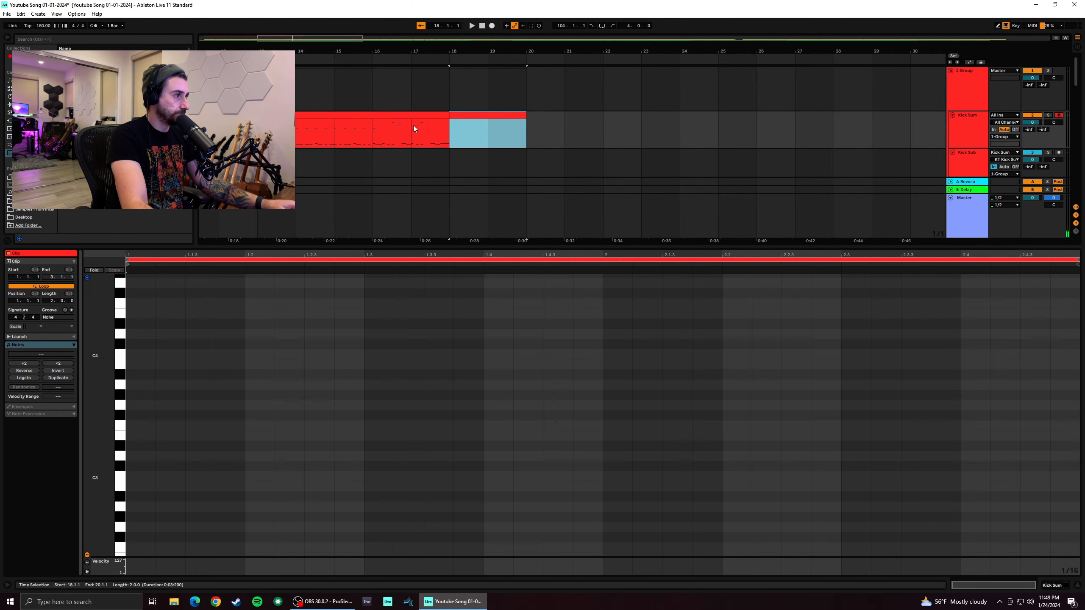
# Audition drum sounds on the piano-roll keys of the new empty clip
pyautogui.click(121, 406)
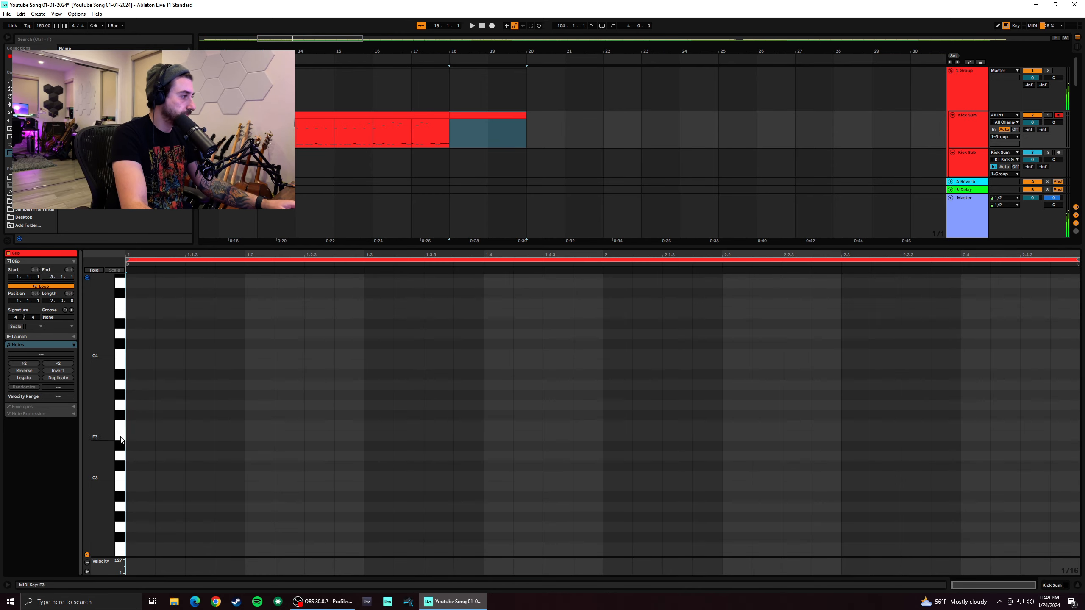
pyautogui.scroll(-4, 122, 440)
pyautogui.moveTo(120, 453); pyautogui.dragTo(123, 512)
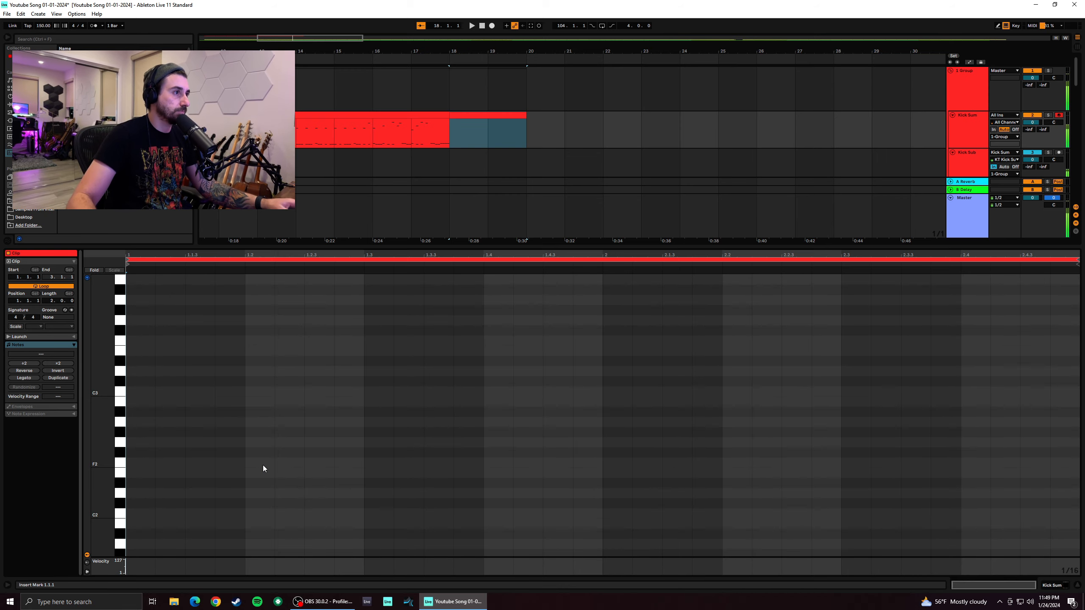
# Place the insert marker at 18.1.1, at the start of the new empty clip
pyautogui.click(454, 133)
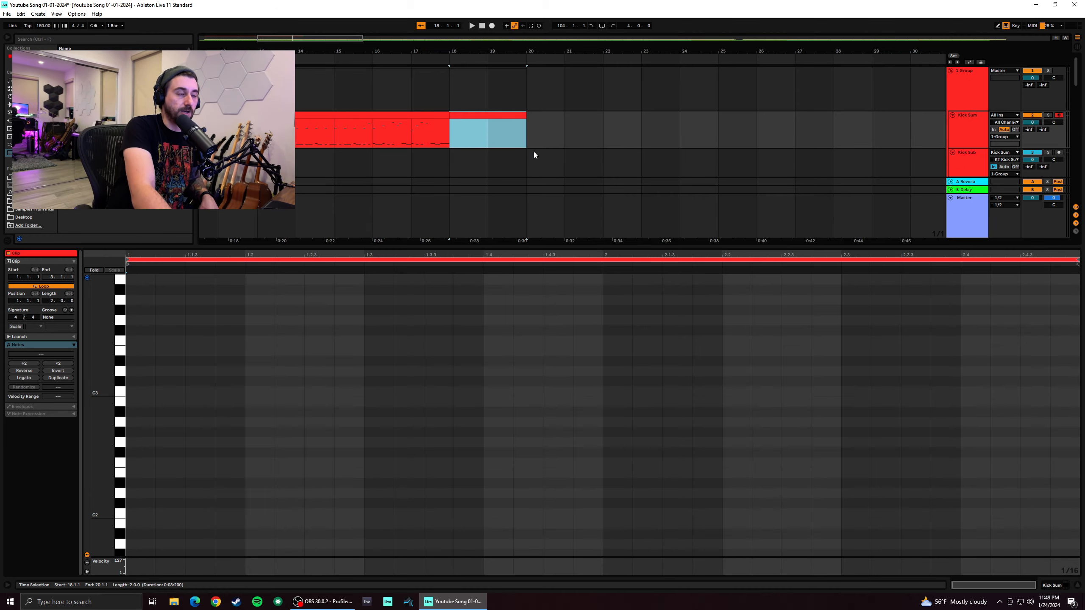
pyautogui.click(545, 136)
pyautogui.click(514, 130)
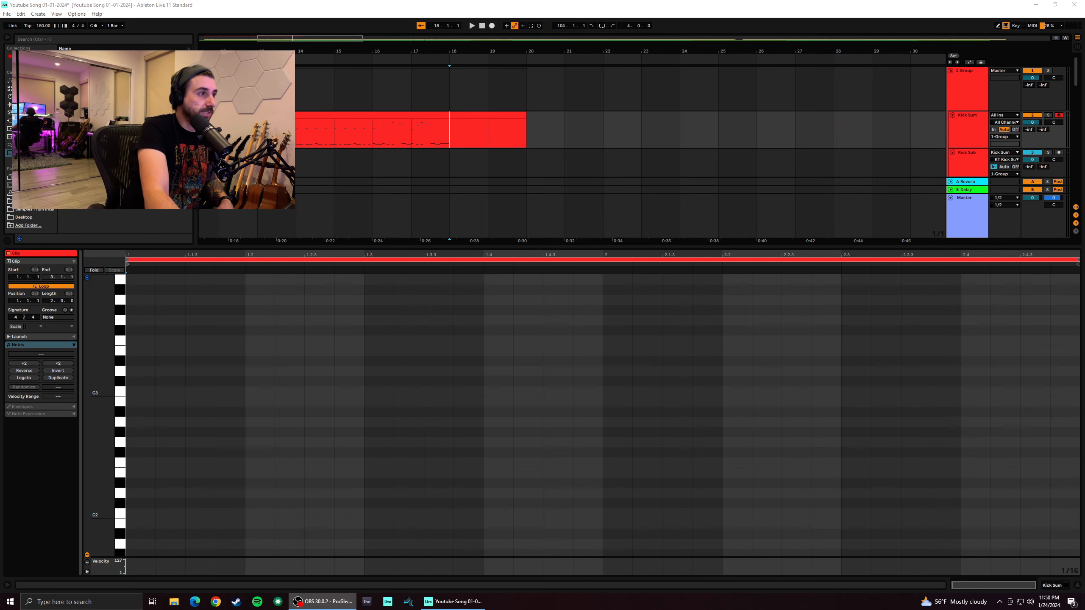
# Try recording a live MIDI drum take on the Kick Sum track from 18.1.1
pyautogui.click(454, 130)
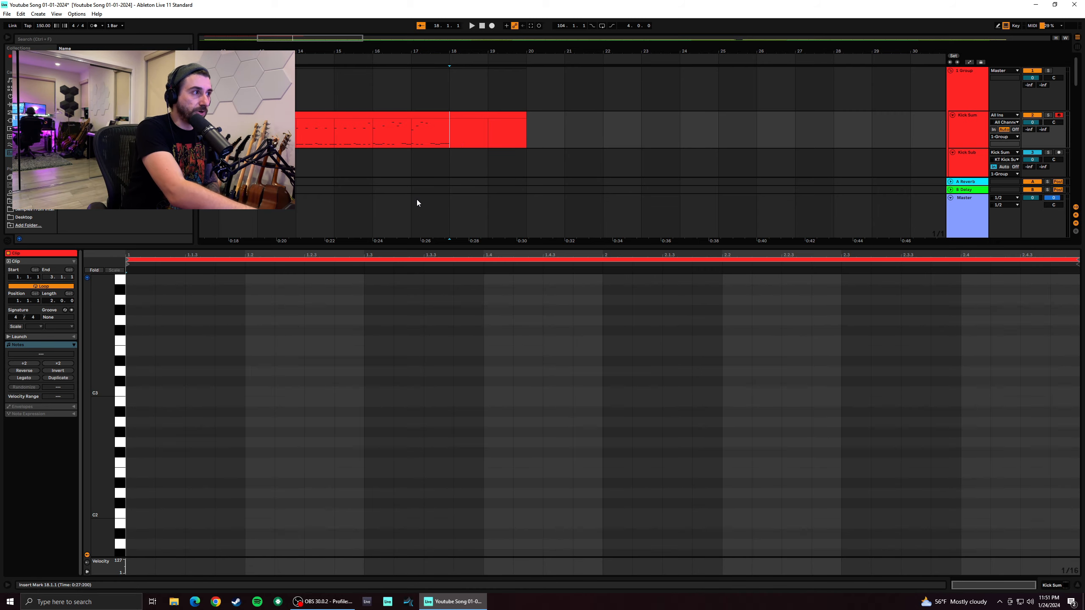
pyautogui.press('F9')
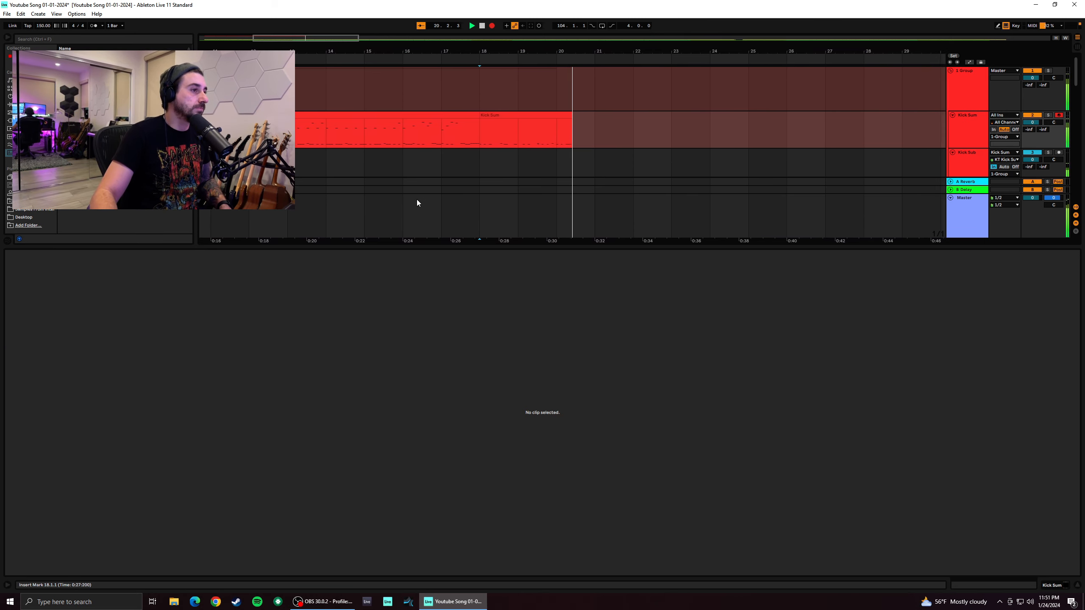
pyautogui.press('space')
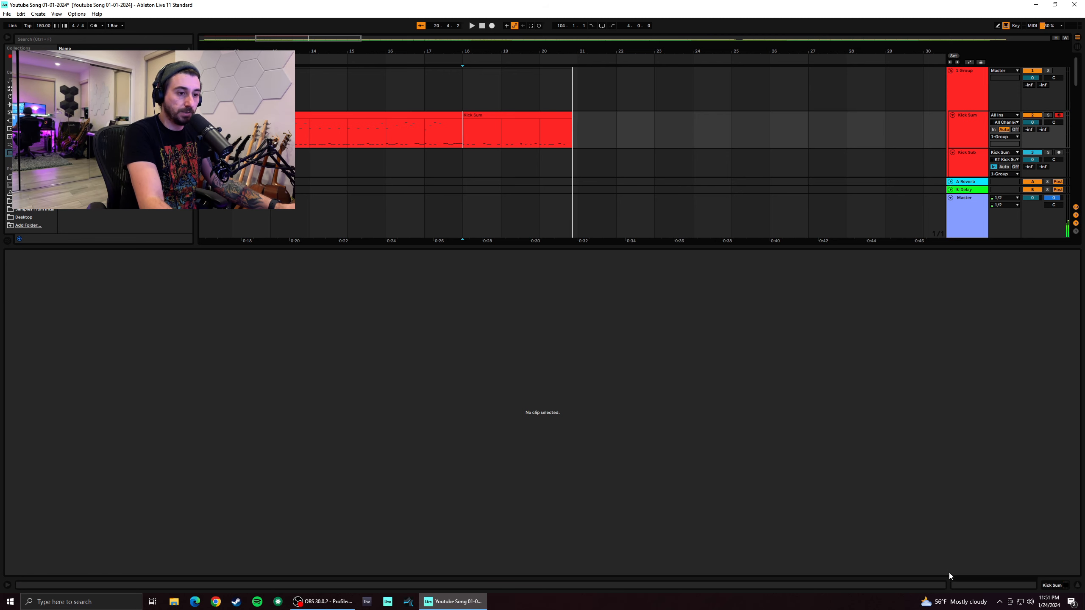
# Look over the drum and rhythm guitar tracks, then audition the song from 17.1.1
pyautogui.click(1052, 586)
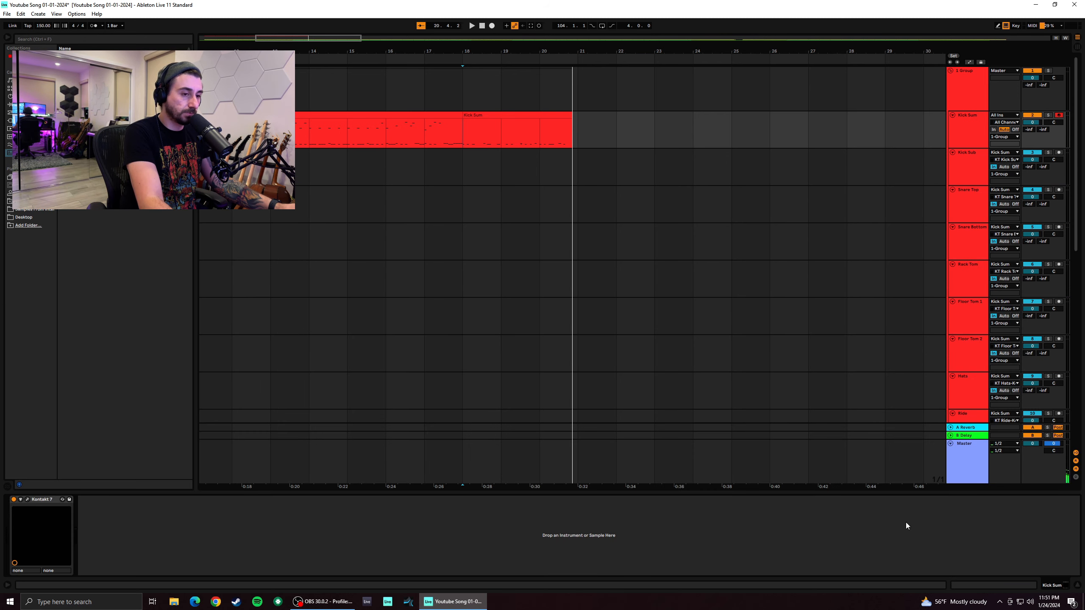
pyautogui.scroll(-1, 807, 337)
pyautogui.scroll(-10, 806, 338)
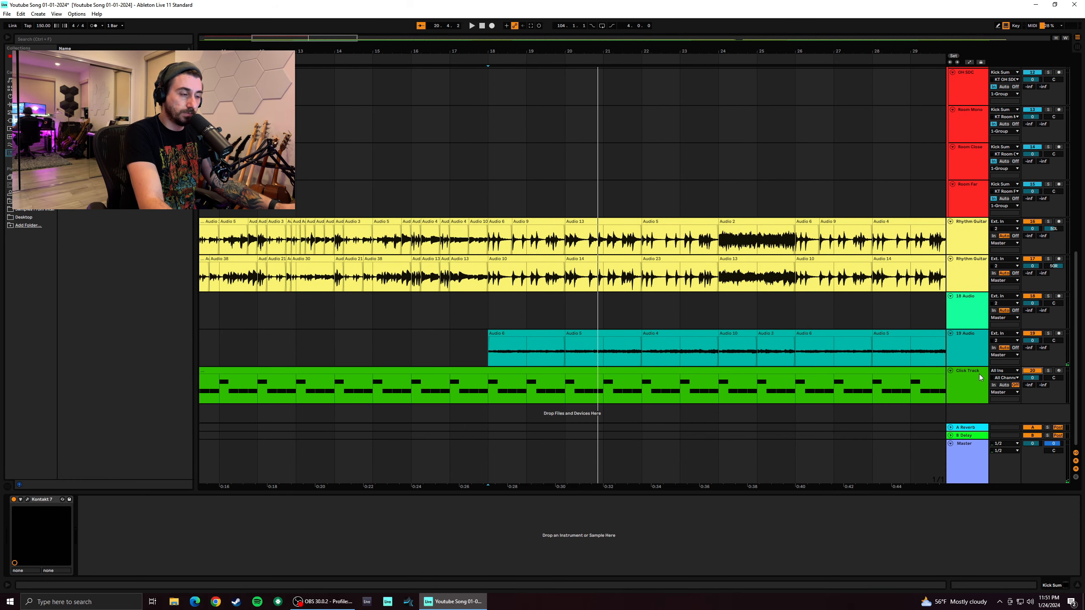
pyautogui.scroll(10, 609, 299)
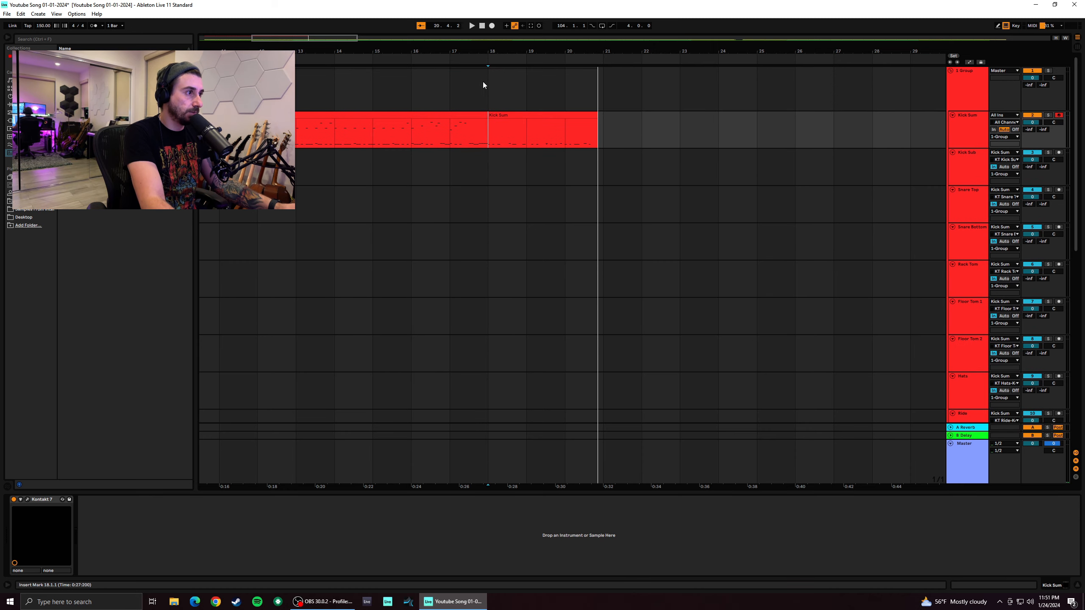
pyautogui.press('space')
pyautogui.click(453, 131)
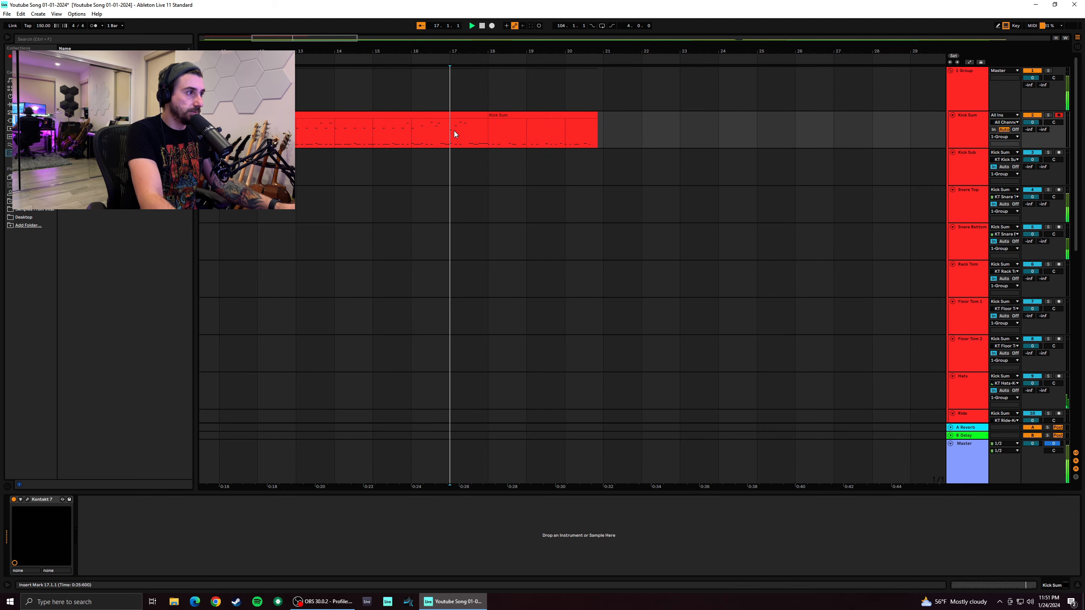
pyautogui.press('space')
pyautogui.press('space')
# Record a fresh C0 and D0 take over the short one on Kick Sum, from 18.1.1 to just past 26.1.1
pyautogui.click(583, 134)
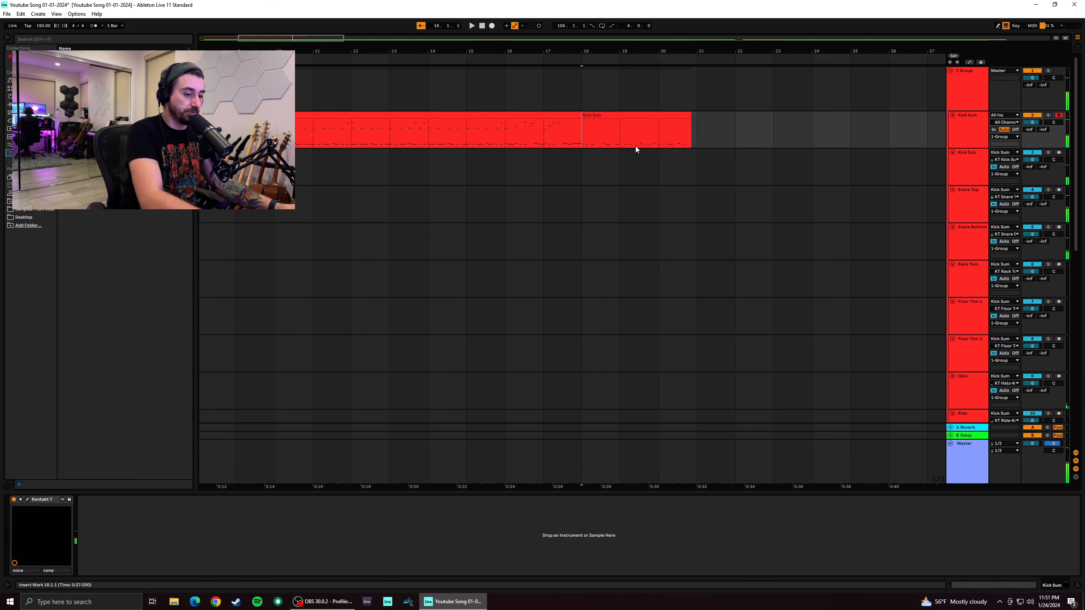
pyautogui.press('F9')
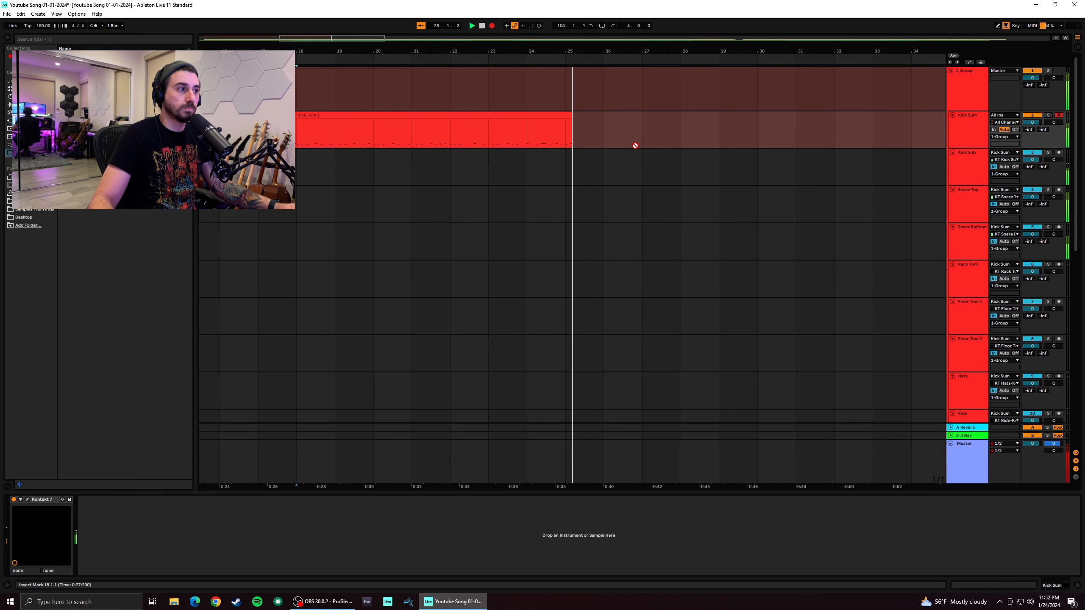
pyautogui.press('space')
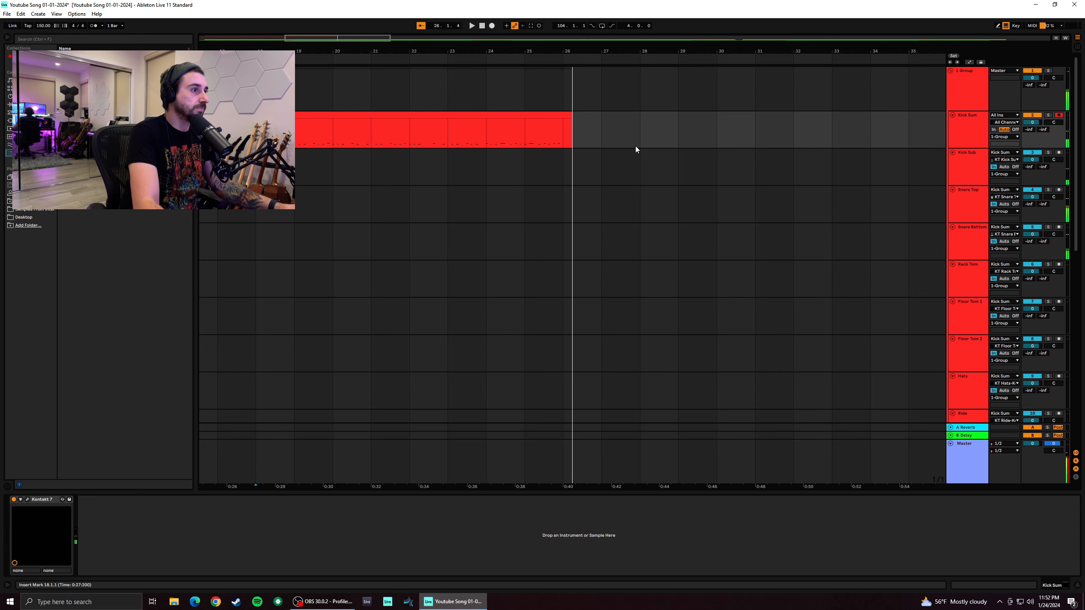
# Split the recorded clip at 26.1.1, delete the excess piece after it, and play the take from 18.1.1
pyautogui.click(564, 144)
pyautogui.hotkey('ctrl', 'e')
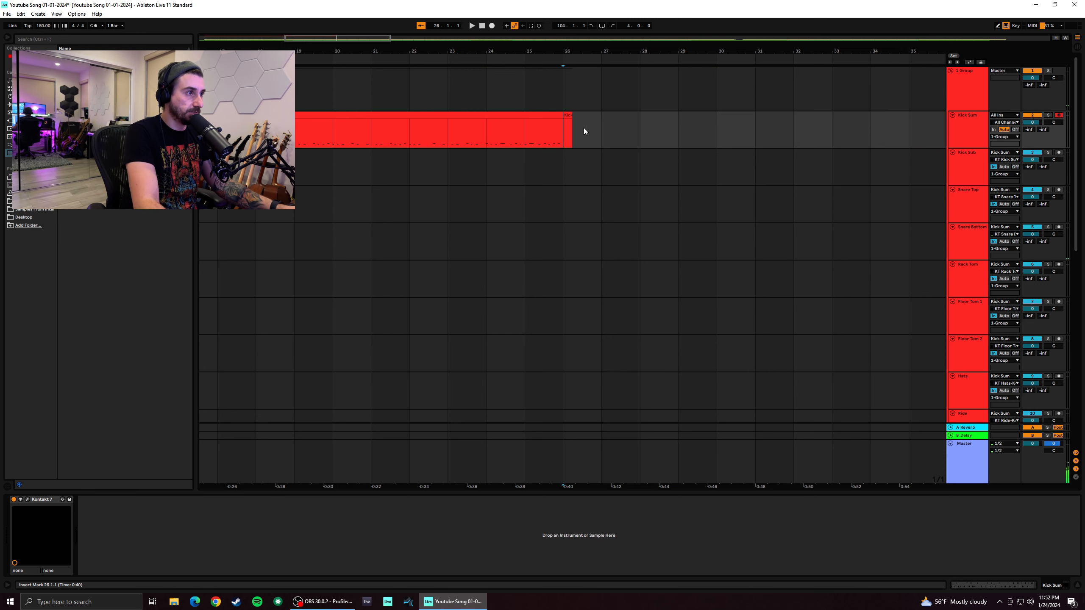
pyautogui.click(566, 116)
pyautogui.press('Delete')
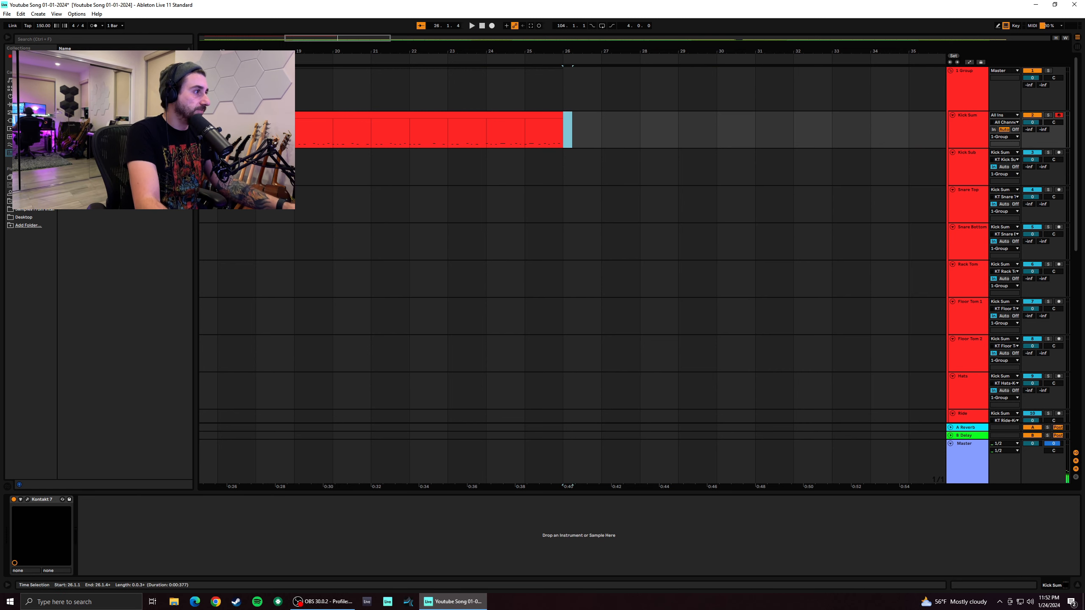
pyautogui.click(258, 139)
pyautogui.press('space')
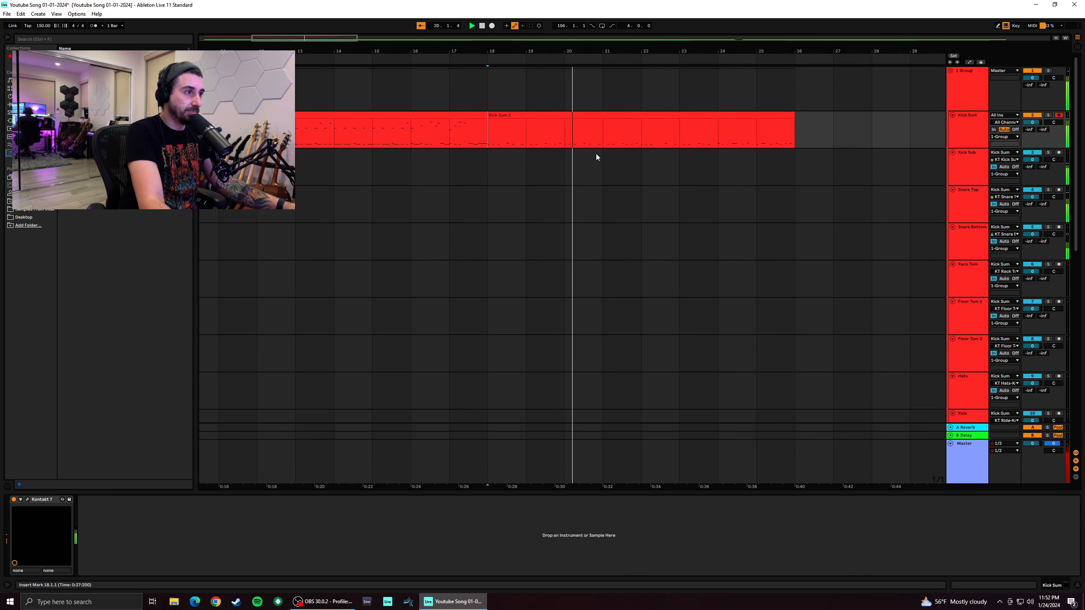
# Open the recorded eight-bar clip and quantize the start of all its C0 and D0 notes at 100 %
pyautogui.click(616, 116)
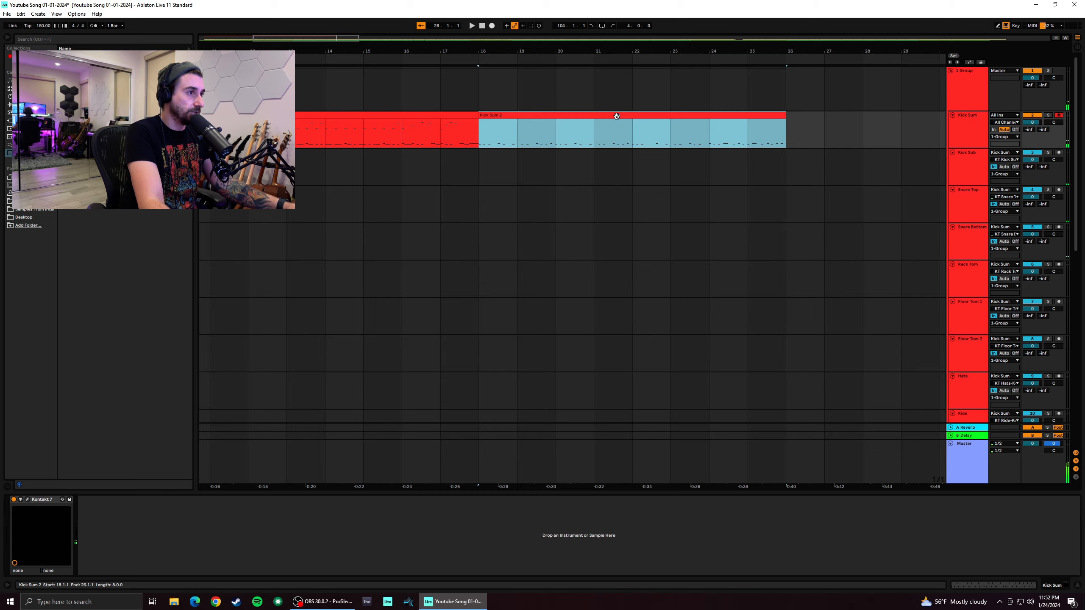
pyautogui.doubleClick(617, 116)
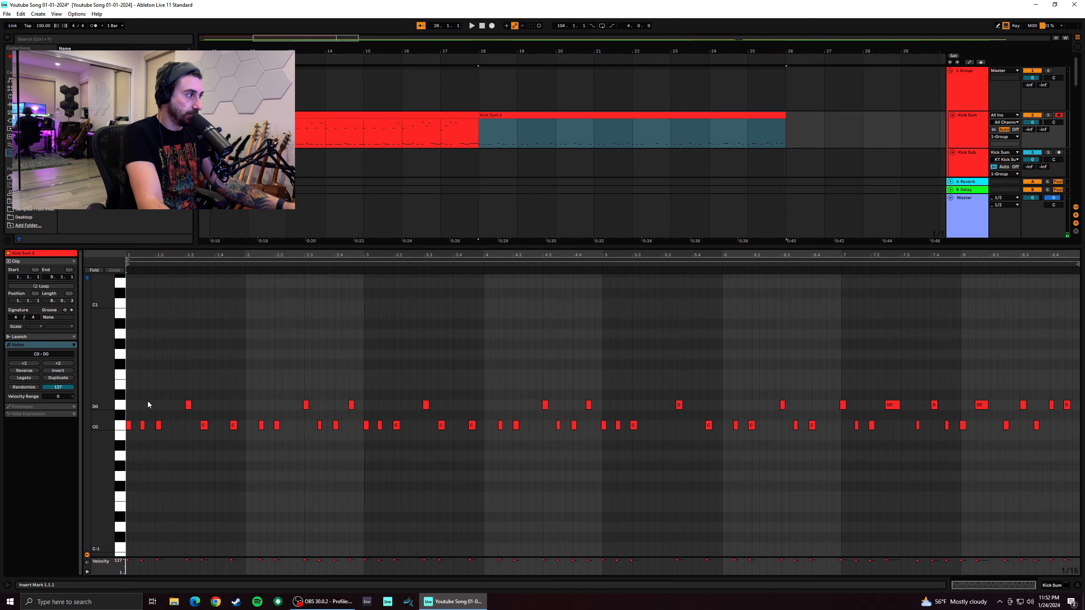
pyautogui.moveTo(1073, 443); pyautogui.dragTo(125, 353)
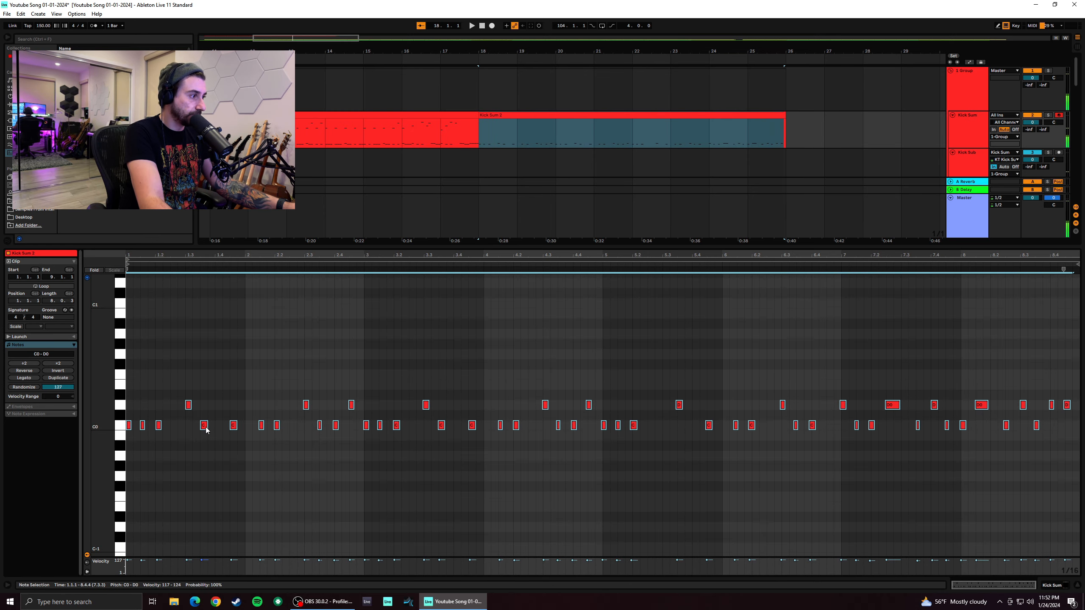
pyautogui.rightClick(205, 426)
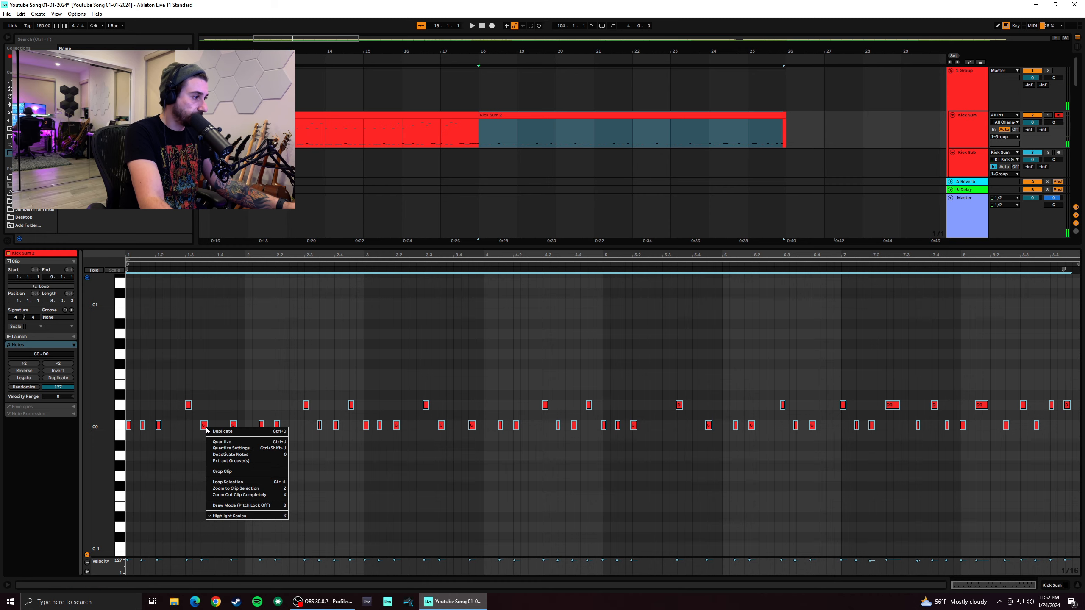
pyautogui.click(267, 449)
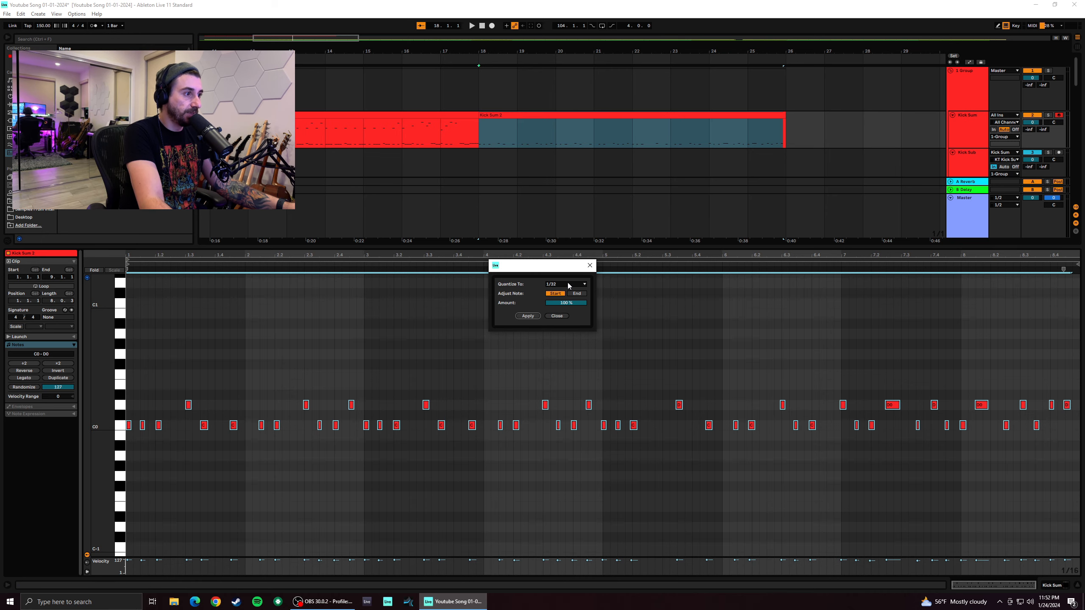
pyautogui.click(583, 285)
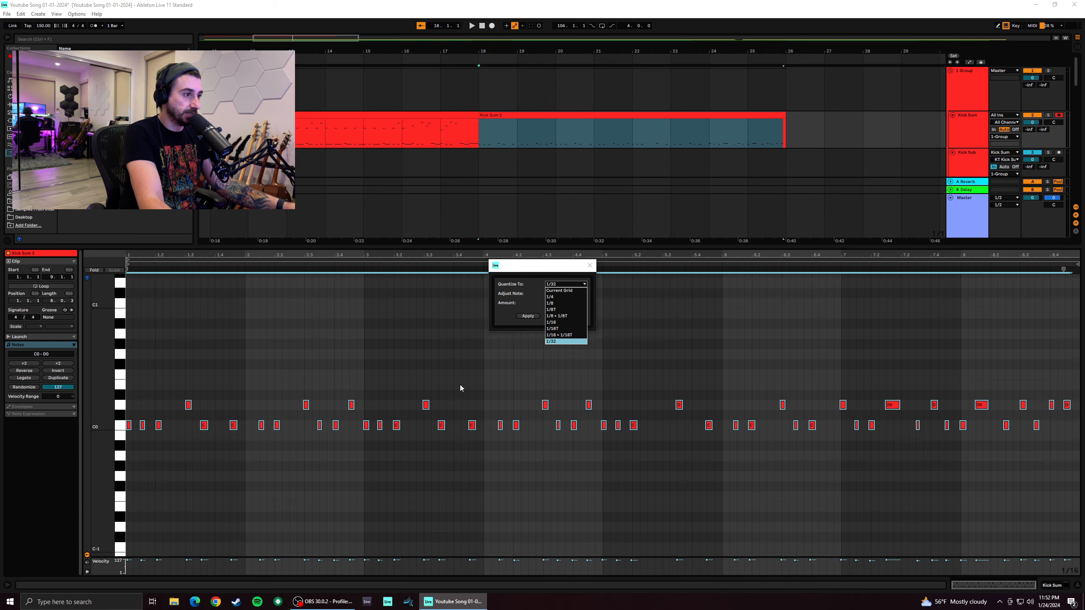
pyautogui.click(529, 316)
pyautogui.click(558, 316)
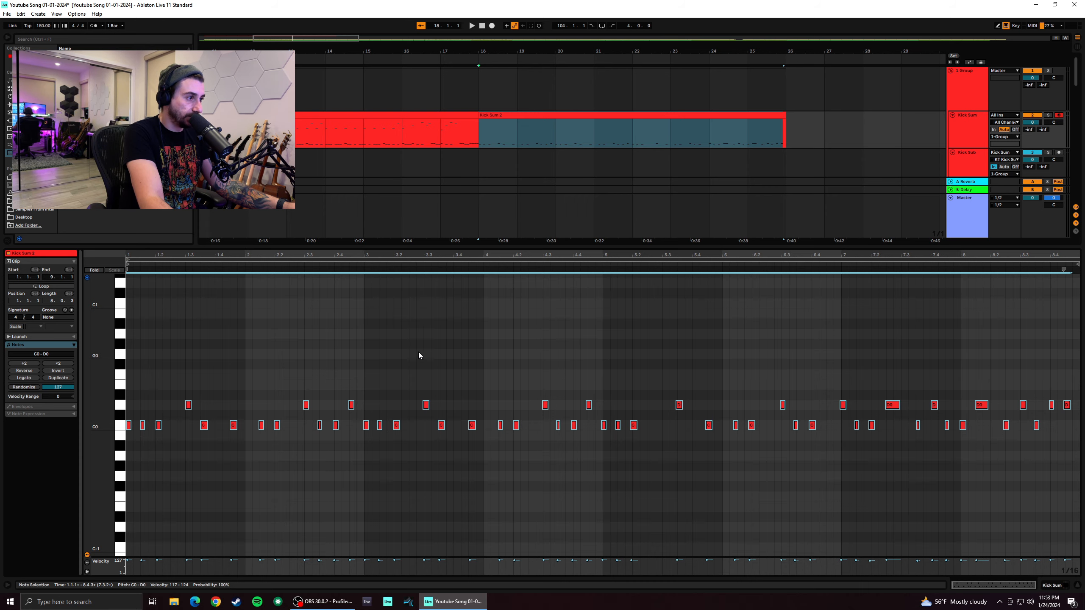
pyautogui.rightClick(483, 337)
pyautogui.click(534, 359)
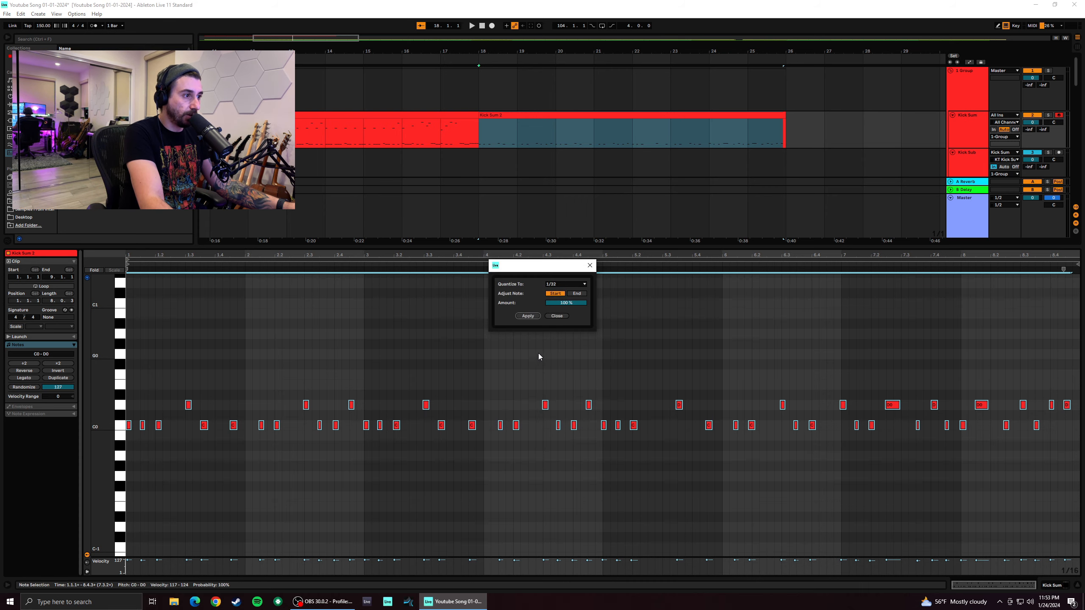
pyautogui.click(577, 288)
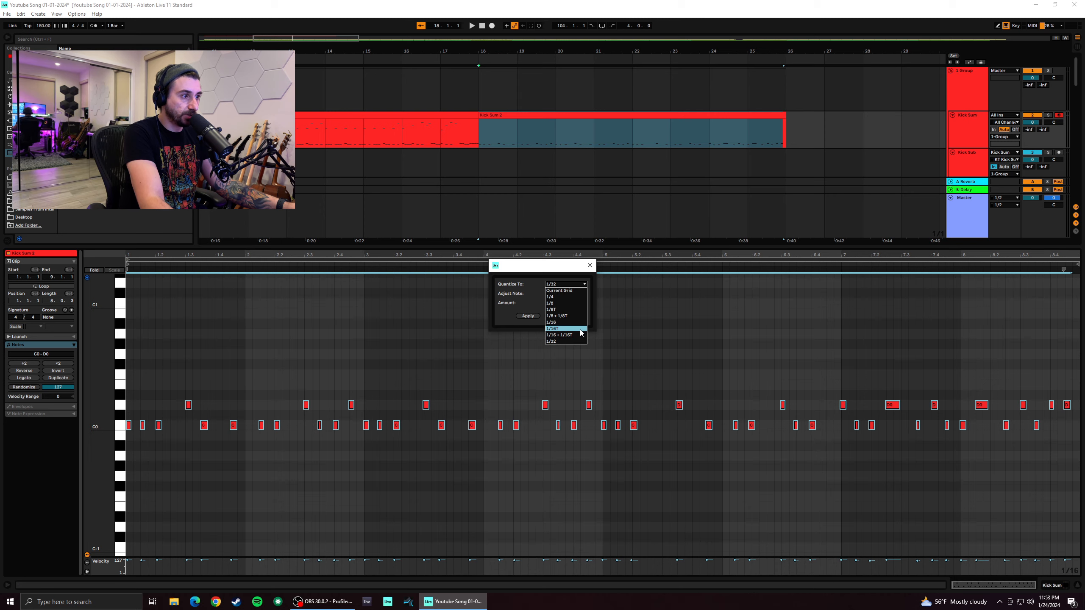
pyautogui.click(528, 316)
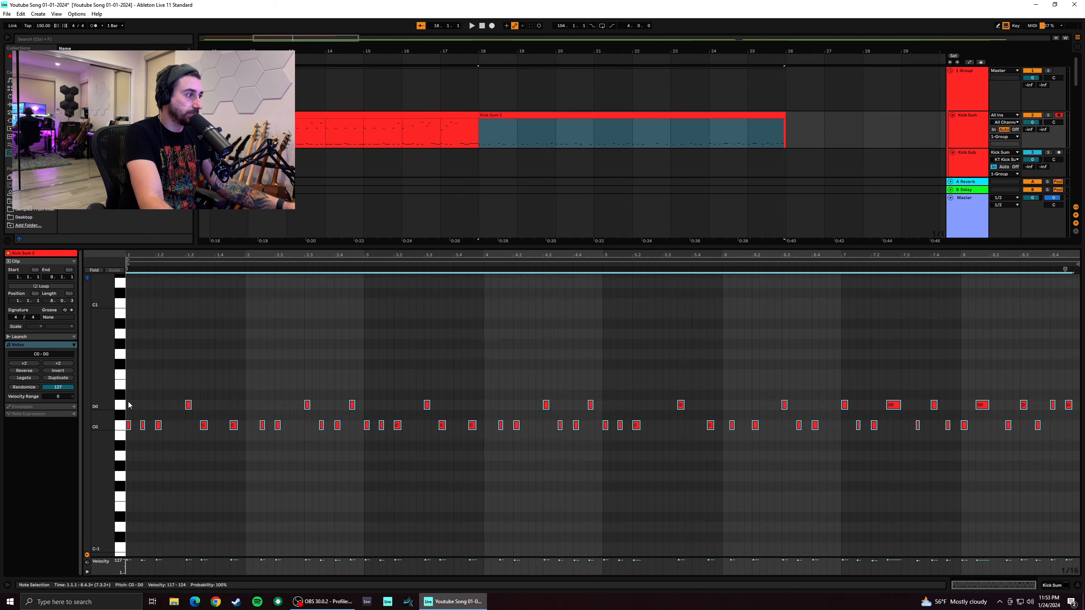
# Listen to the quantized clip from its start and again from 5.2.4
pyautogui.click(128, 404)
pyautogui.press('space')
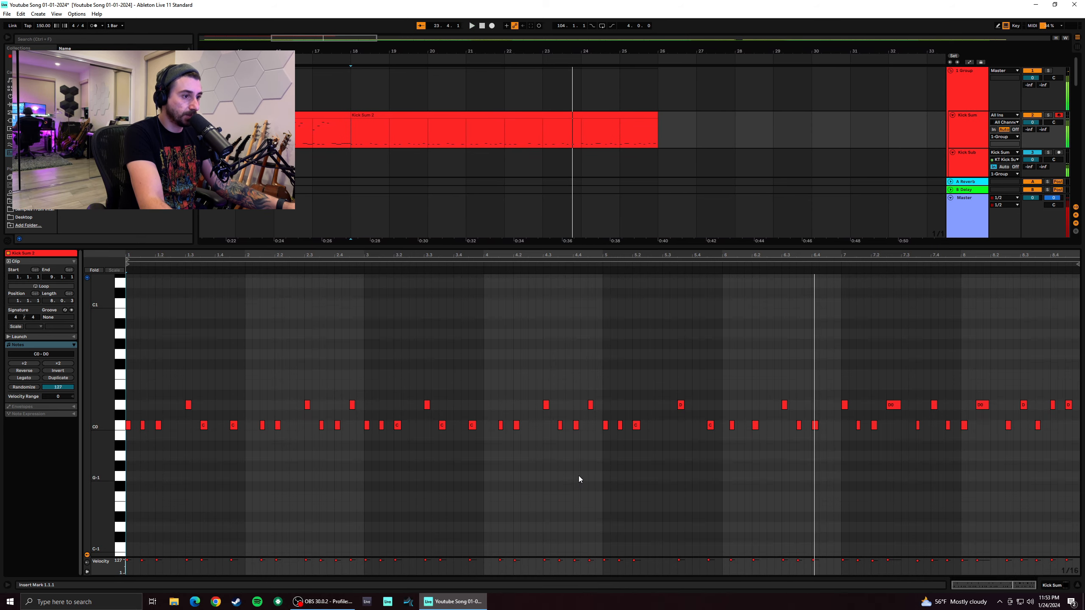
pyautogui.press('space')
pyautogui.click(655, 433)
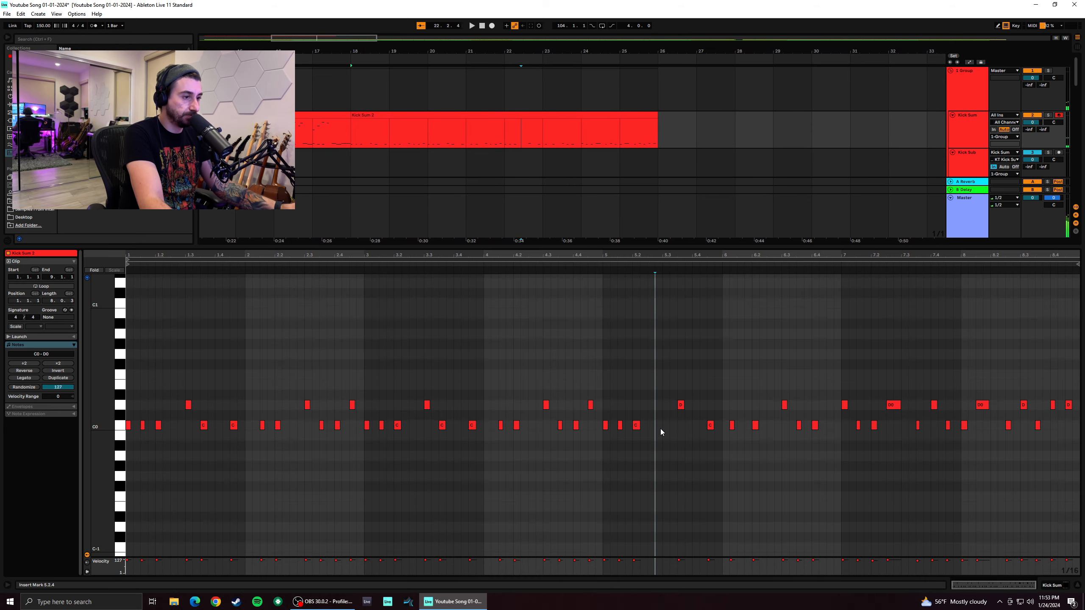
pyautogui.press('space')
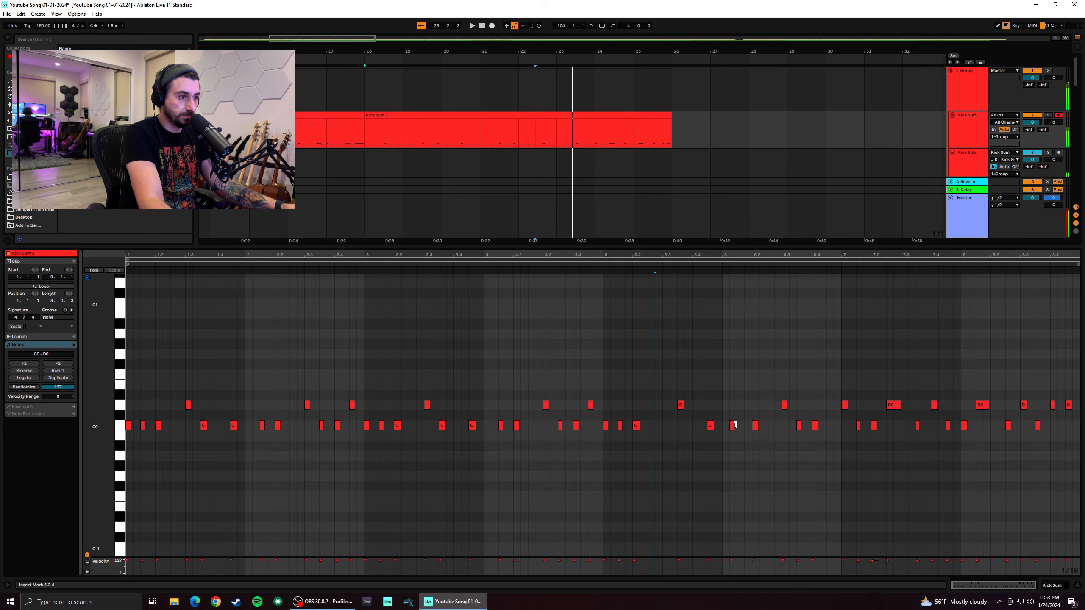
# Try moving the first C0 note of the clip's bar 6 to 6.1.1 and listen from 5.3.2
pyautogui.moveTo(732, 427); pyautogui.dragTo(725, 429)
pyautogui.click(674, 438)
pyautogui.press('space')
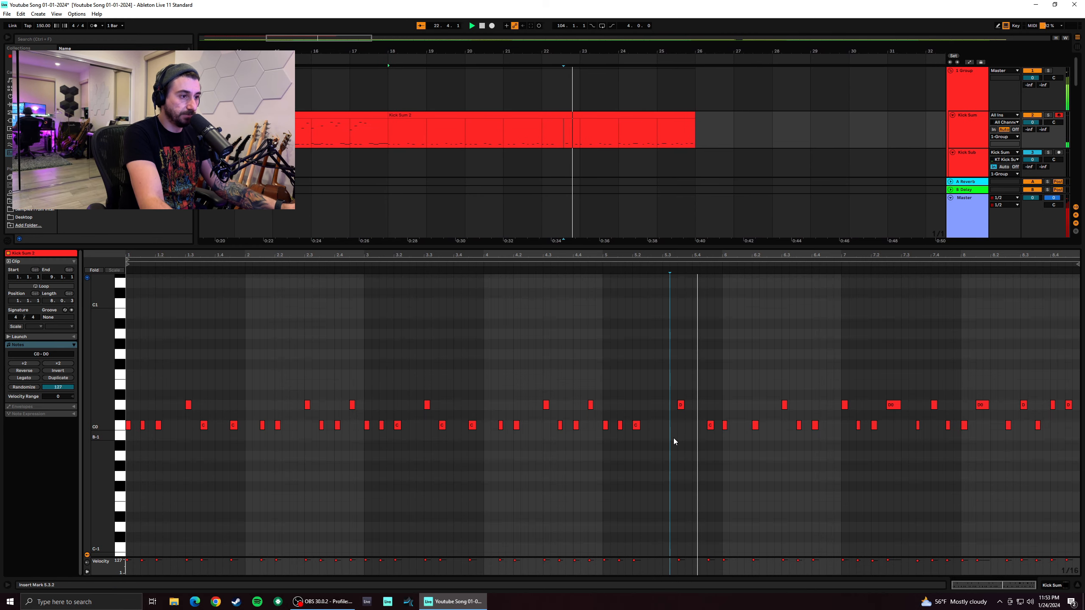
pyautogui.press('space')
# Move the C0 note at 6.1.1 to 6.1.3 and play the clip from 5.2.2
pyautogui.moveTo(723, 427); pyautogui.dragTo(738, 426)
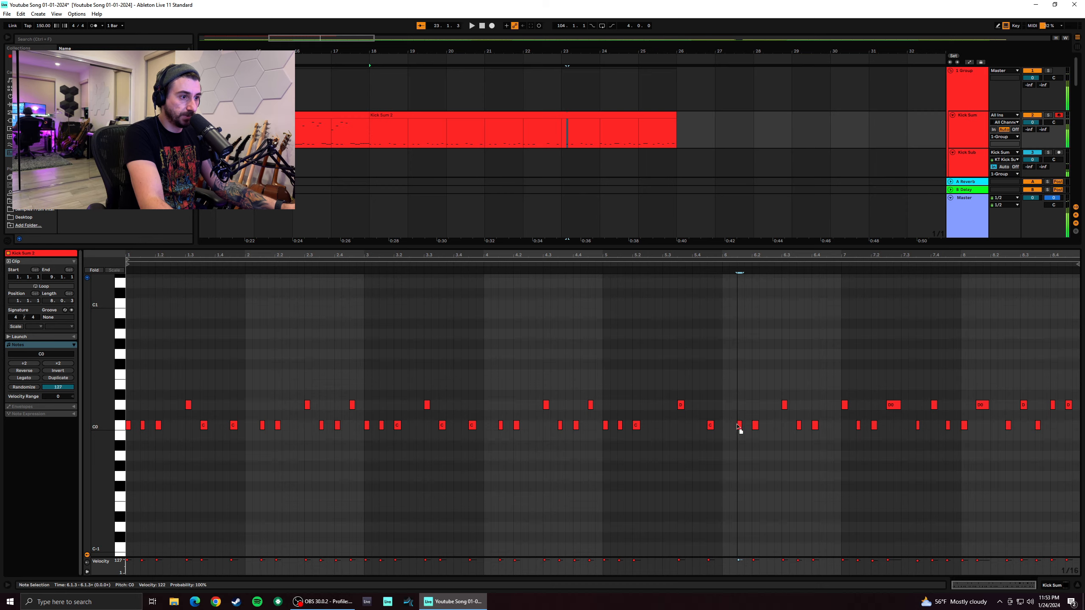
pyautogui.click(641, 442)
pyautogui.press('space')
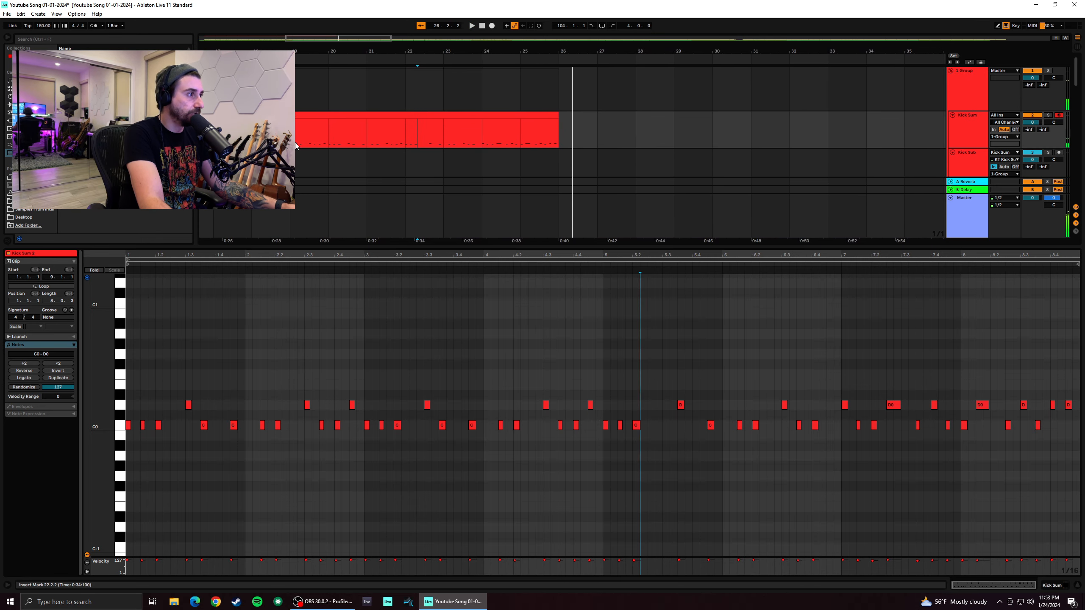
pyautogui.press('space')
# Overdub a steady C2 part onto the Kick Sum clip from 18.1.1 to just past 26.1.1
pyautogui.click(256, 144)
pyautogui.press('space')
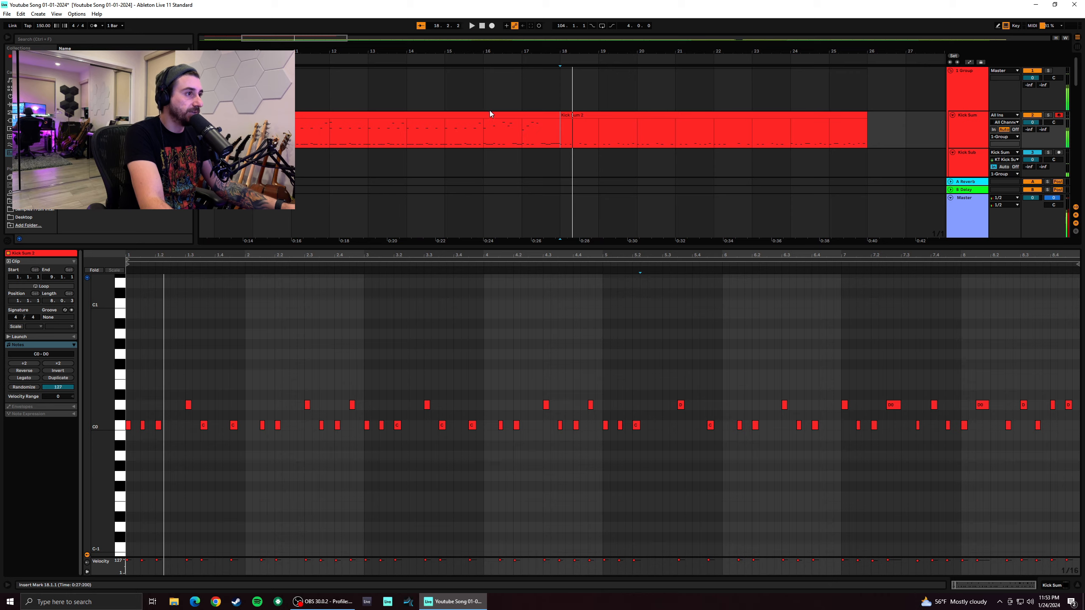
pyautogui.press('space')
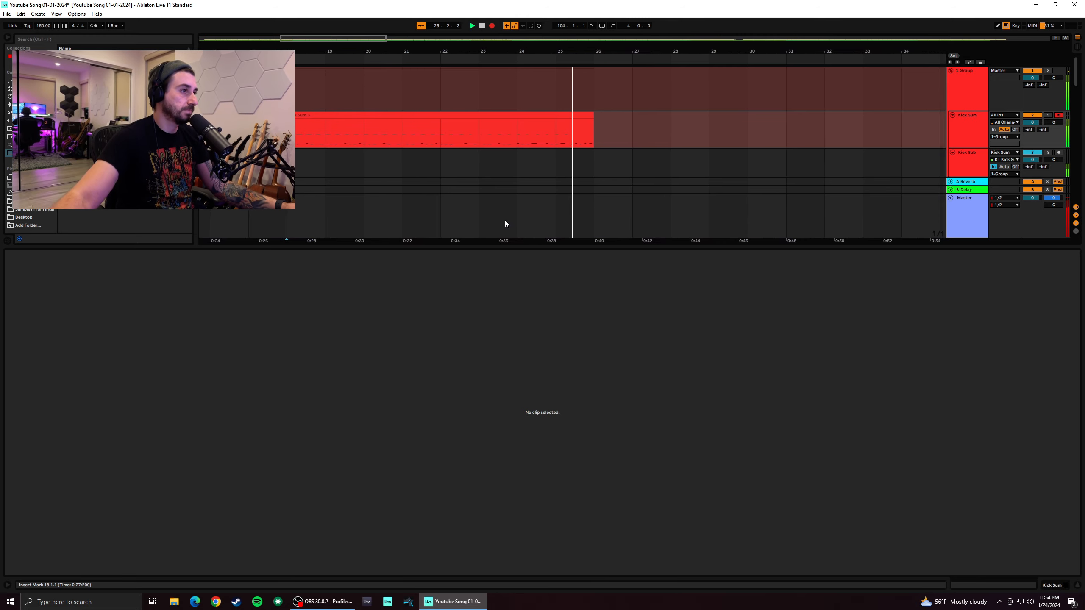
pyautogui.press('space')
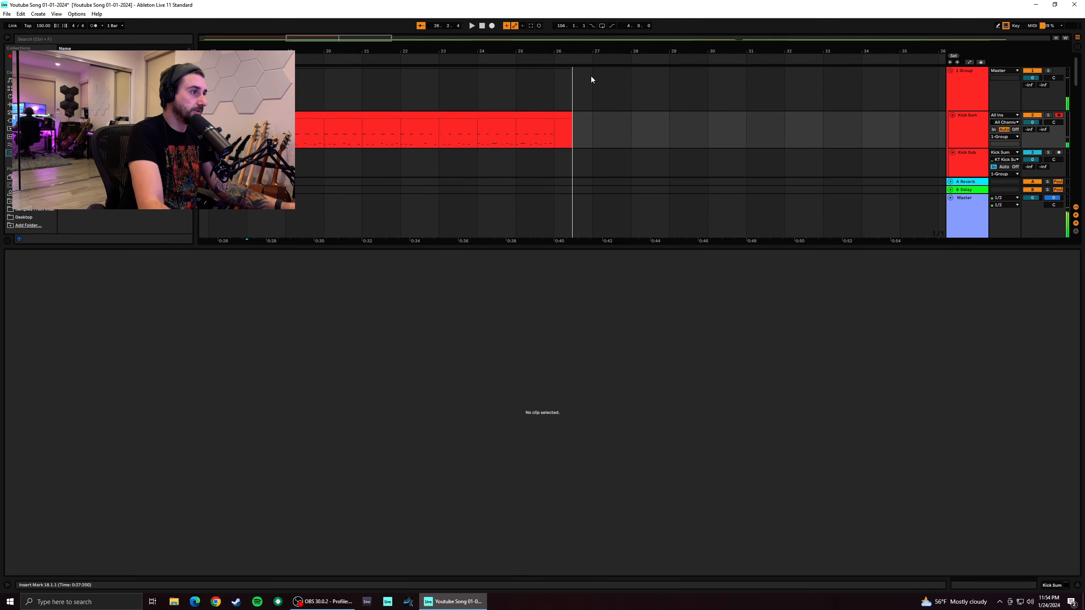
# Open the overdubbed clip, select all its C2 notes and quantize them
pyautogui.click(427, 113)
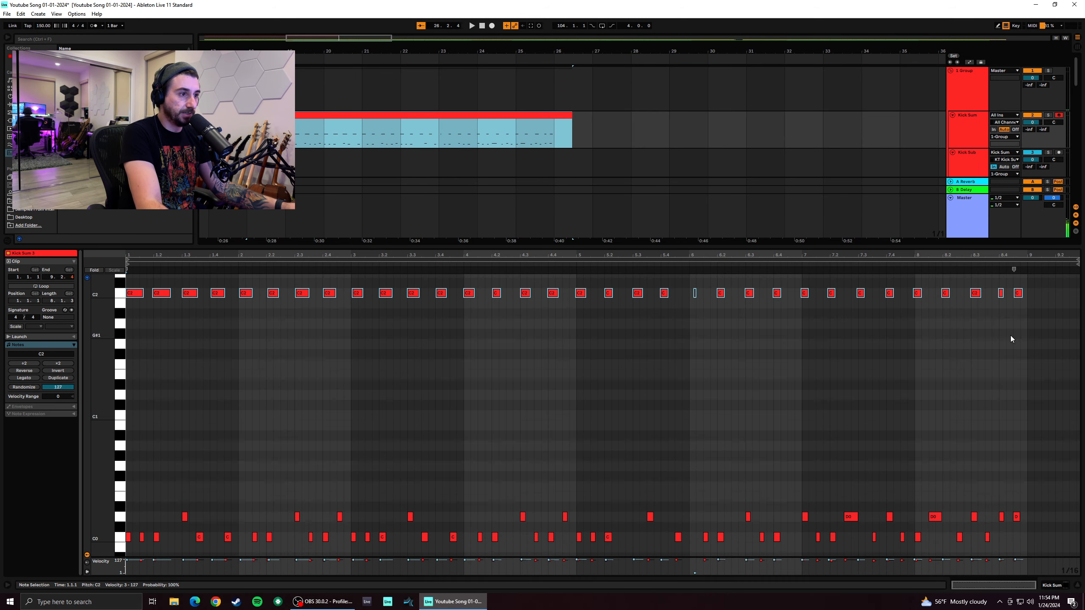
pyautogui.rightClick(360, 294)
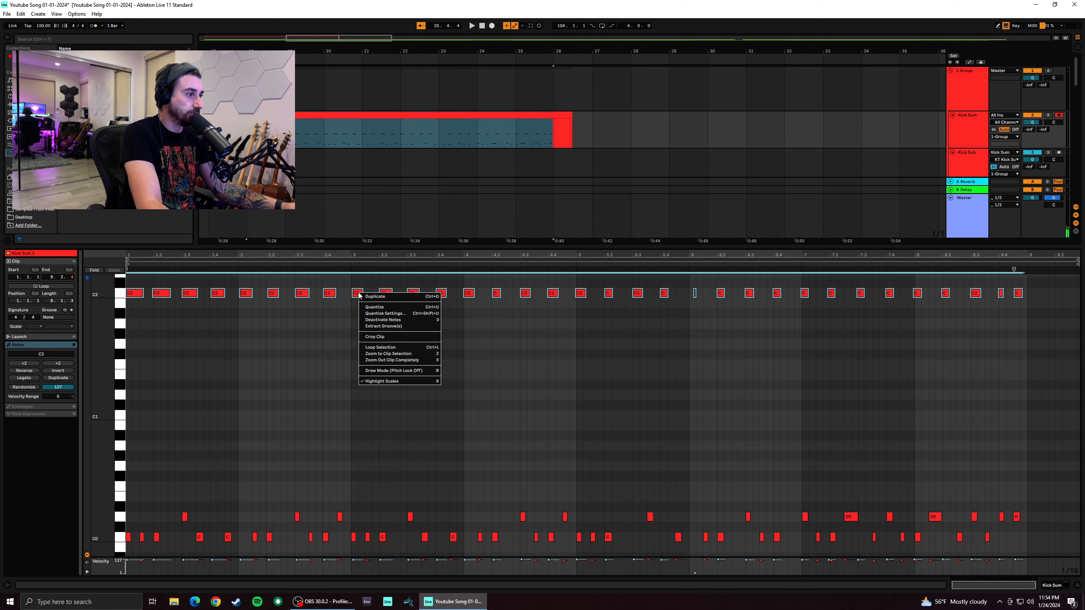
pyautogui.click(433, 308)
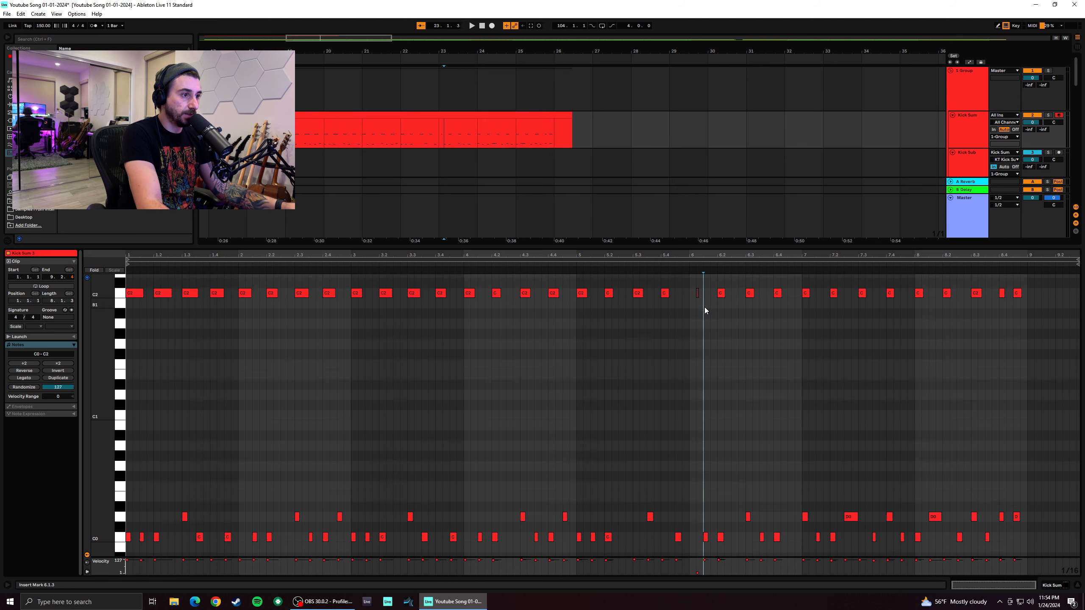
# Move the very short C2 note near bar 6 to 6.1.1, raise its velocity to 115 and lengthen it to a sixteenth
pyautogui.click(696, 293)
pyautogui.moveTo(698, 293); pyautogui.dragTo(691, 294)
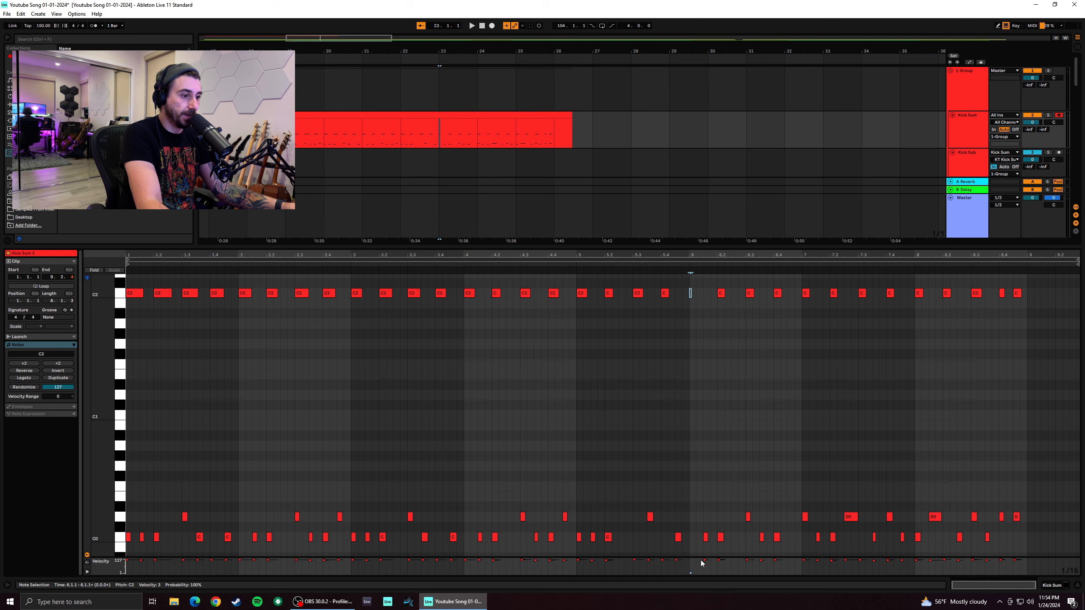
pyautogui.moveTo(702, 556); pyautogui.dragTo(698, 481)
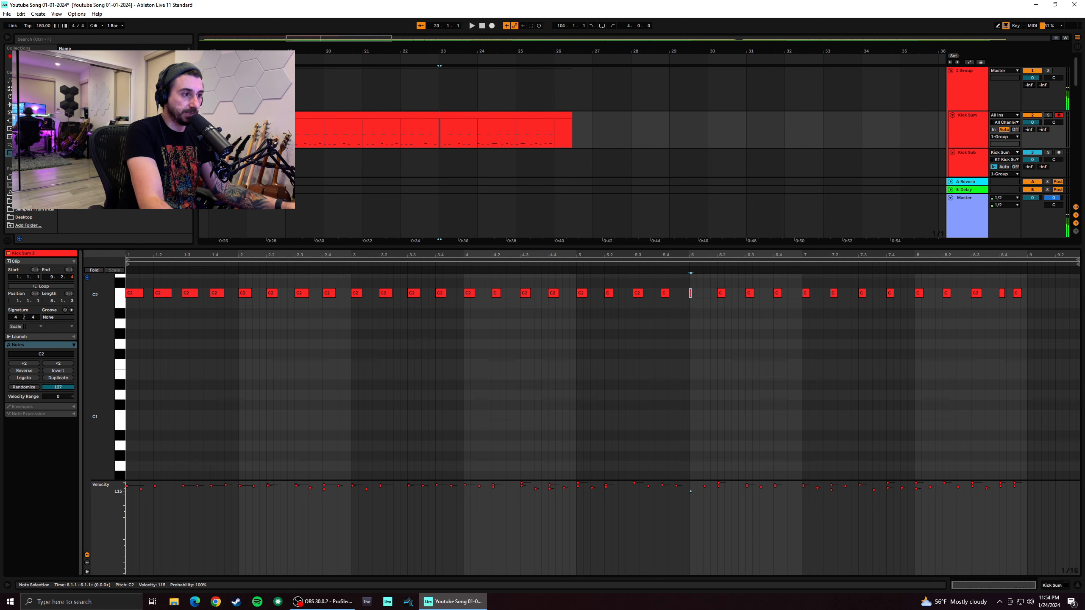
pyautogui.moveTo(693, 293); pyautogui.dragTo(695, 300)
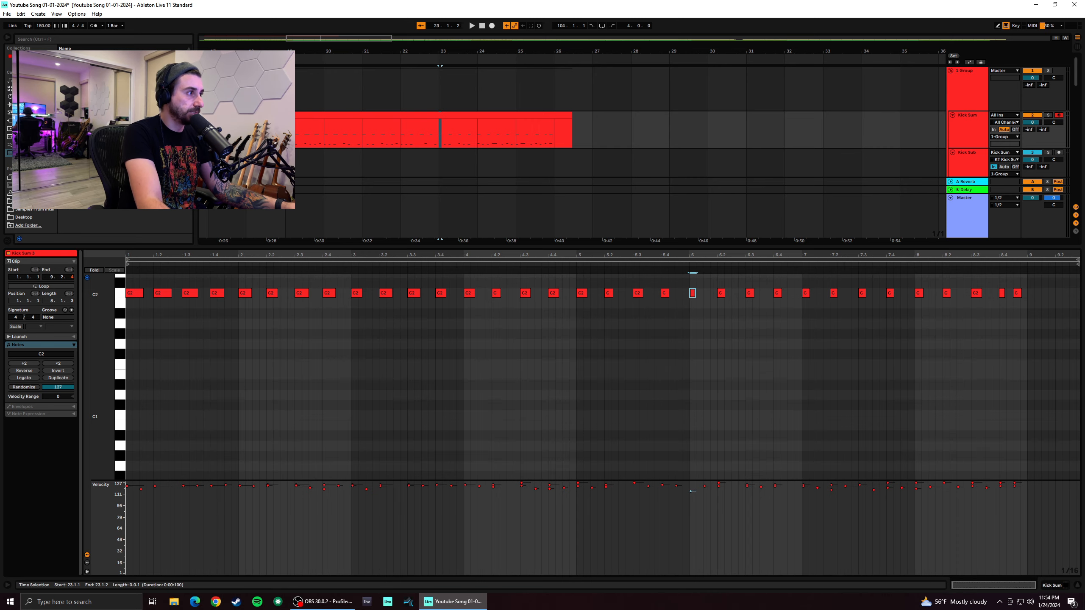
# Play the Kick Sum clip from 18.1.1, restart playback there, and return to 18.1.1
pyautogui.click(256, 139)
pyautogui.press('space')
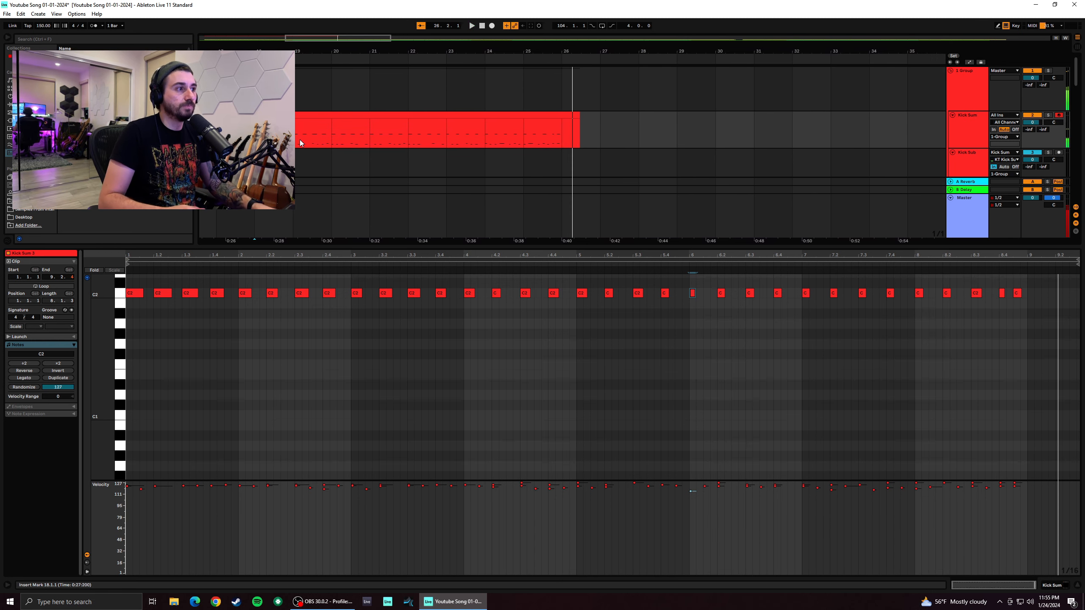
pyautogui.press('space')
pyautogui.press('space')
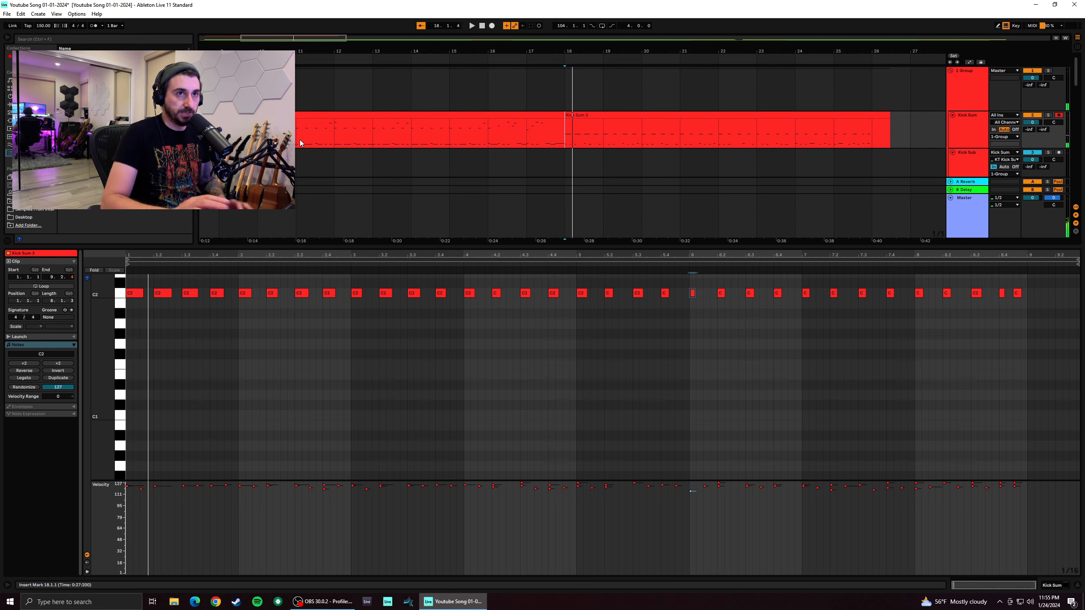
pyautogui.click(587, 145)
pyautogui.press('space')
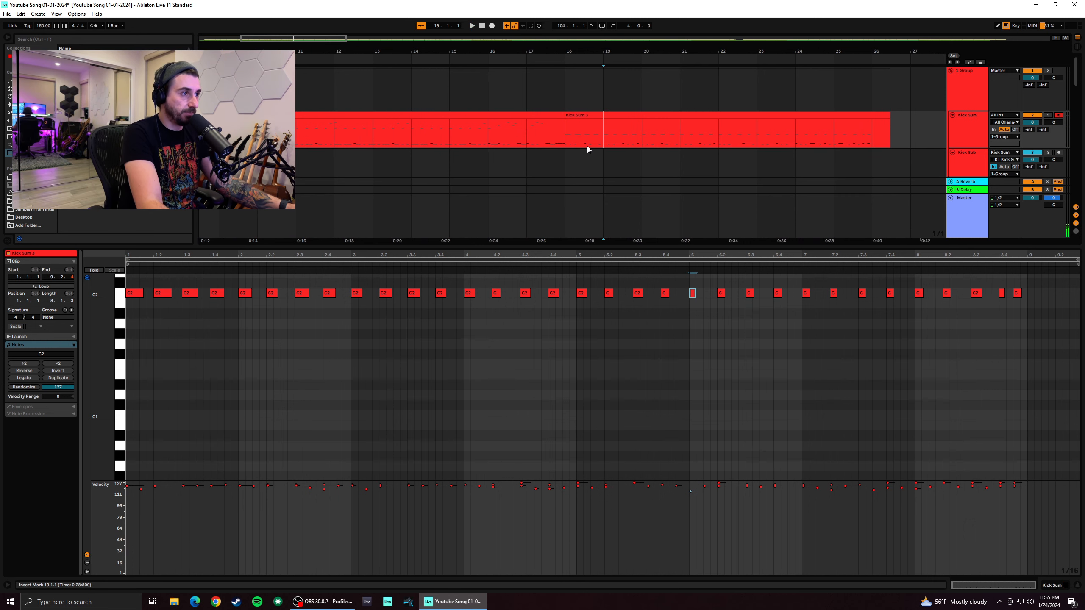
pyautogui.click(570, 145)
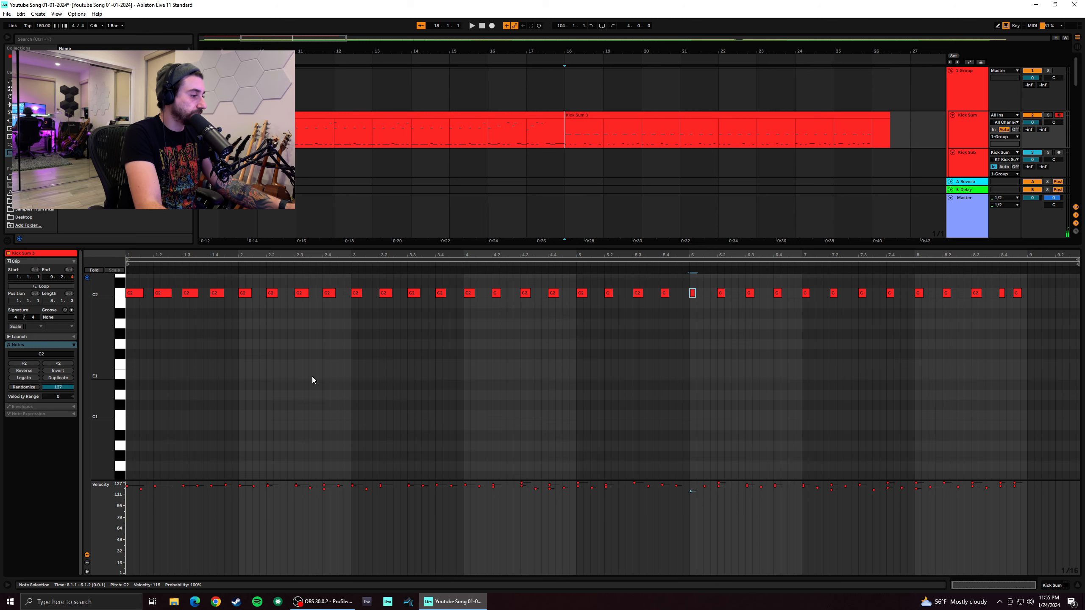
# Shrink the velocity lane to bring the clip's C0 and D0 notes back into view
pyautogui.moveTo(478, 481); pyautogui.dragTo(487, 536)
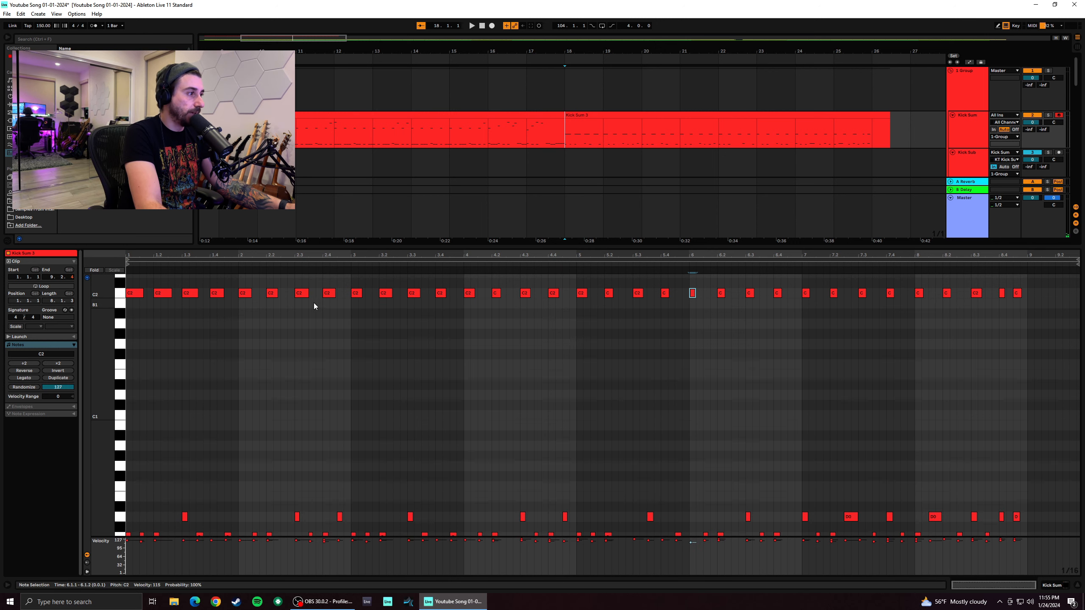
pyautogui.click(191, 543)
pyautogui.moveTo(196, 537)
pyautogui.mouseDown()
pyautogui.moveTo(201, 563)
pyautogui.moveTo(205, 547)
pyautogui.mouseUp()
pyautogui.click(302, 470)
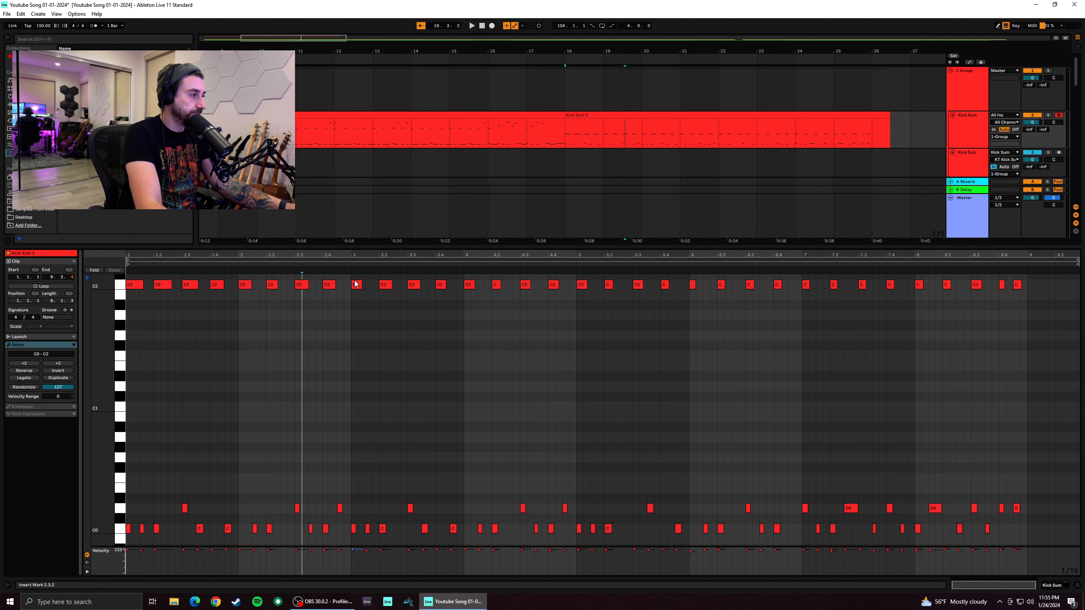
# Delete the recorded Kick Sum clip starting at bar 18 and insert an empty MIDI clip from 18.1.1 to 26.1.1
pyautogui.click(641, 121)
pyautogui.moveTo(570, 136); pyautogui.dragTo(900, 134)
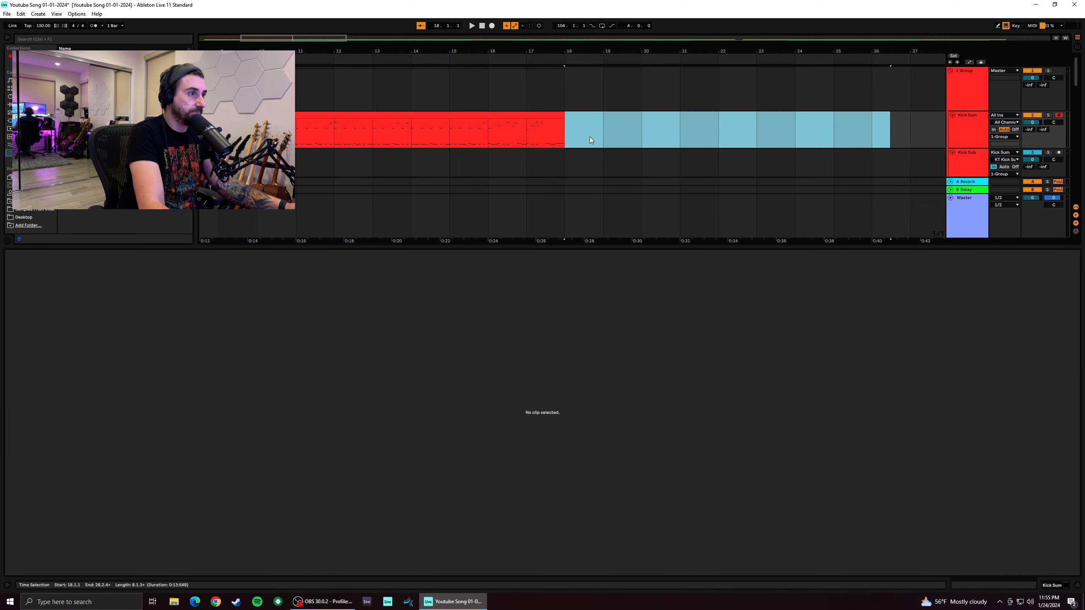
pyautogui.moveTo(565, 138); pyautogui.dragTo(855, 138)
pyautogui.rightClick(839, 138)
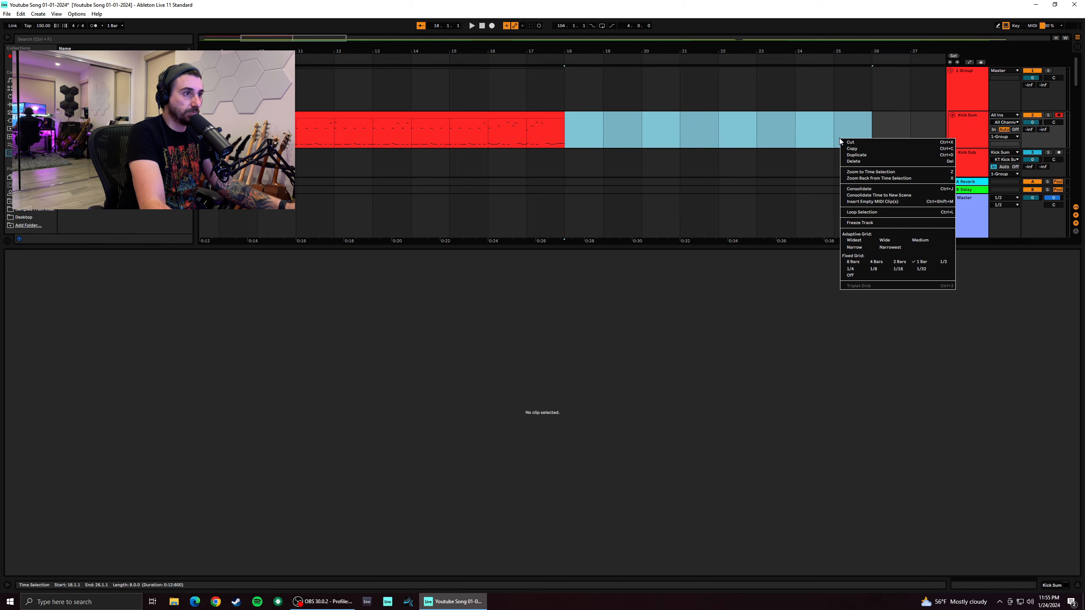
pyautogui.click(888, 202)
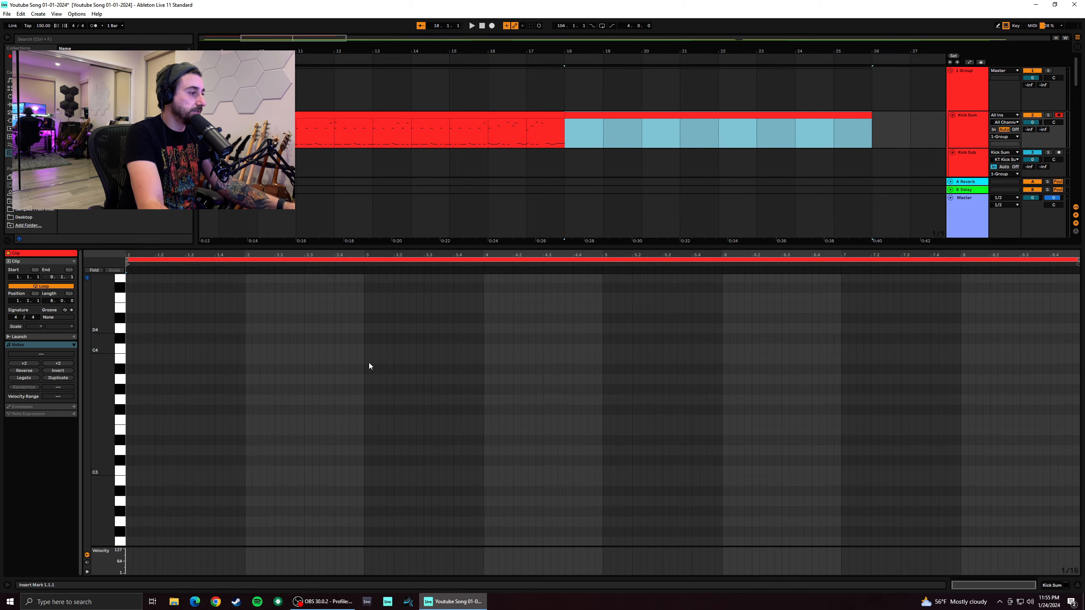
# Set the note grid to 1/4 and add a quarter-note C0 hit at 1.1.1 of the empty clip
pyautogui.scroll(-10, 89, 495)
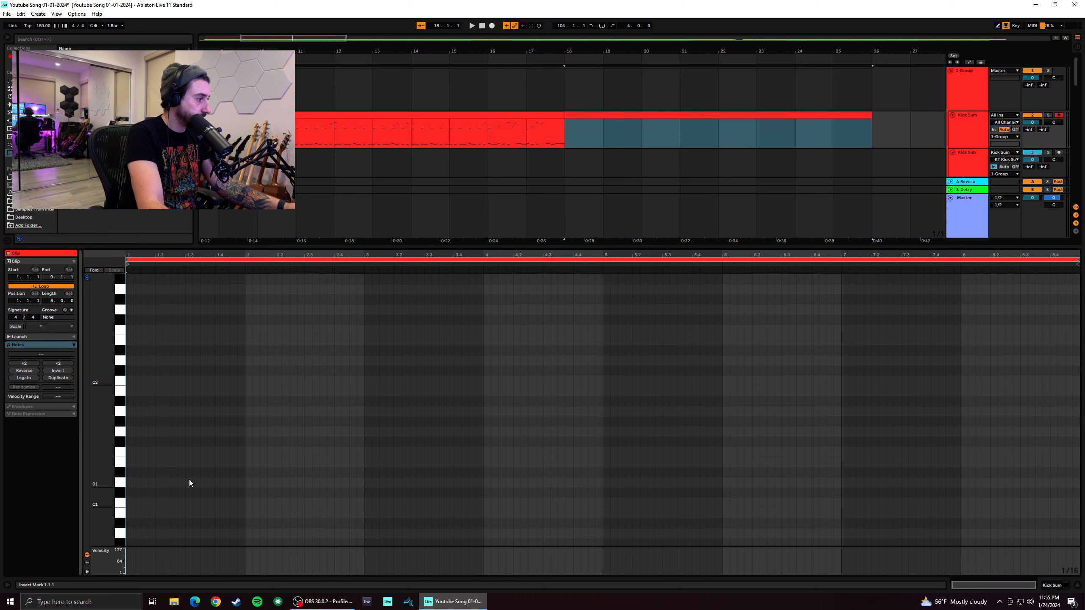
pyautogui.scroll(-3, 126, 525)
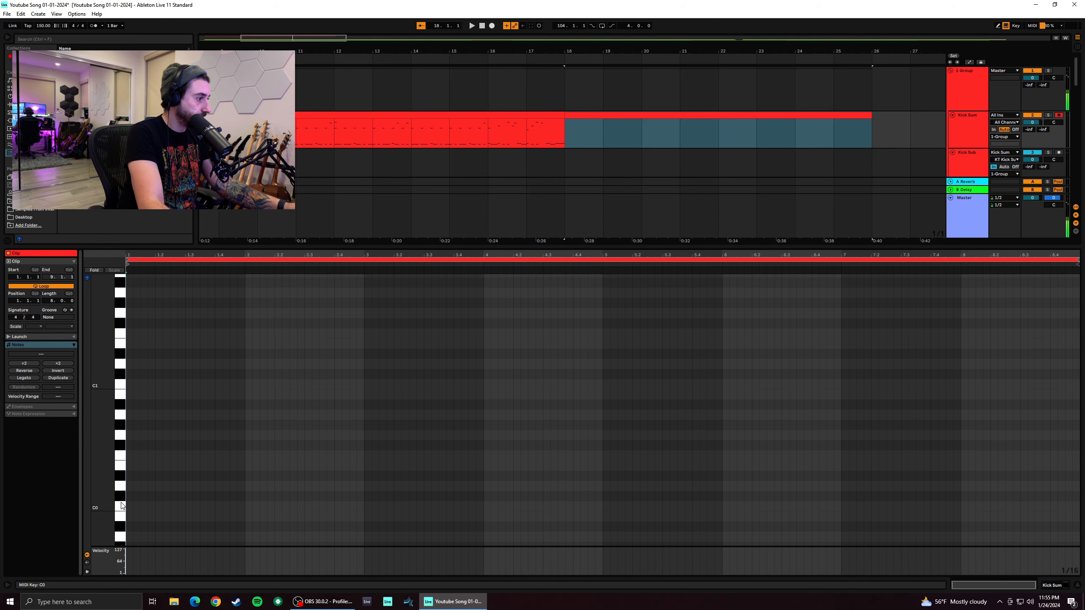
pyautogui.rightClick(134, 507)
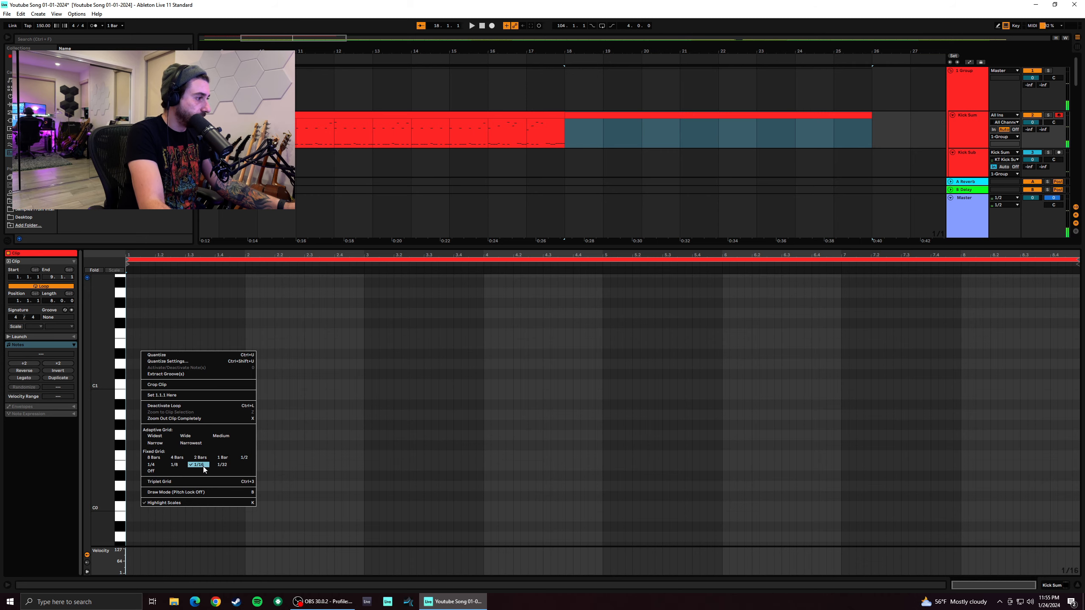
pyautogui.click(151, 465)
pyautogui.click(144, 507)
pyautogui.doubleClick(141, 507)
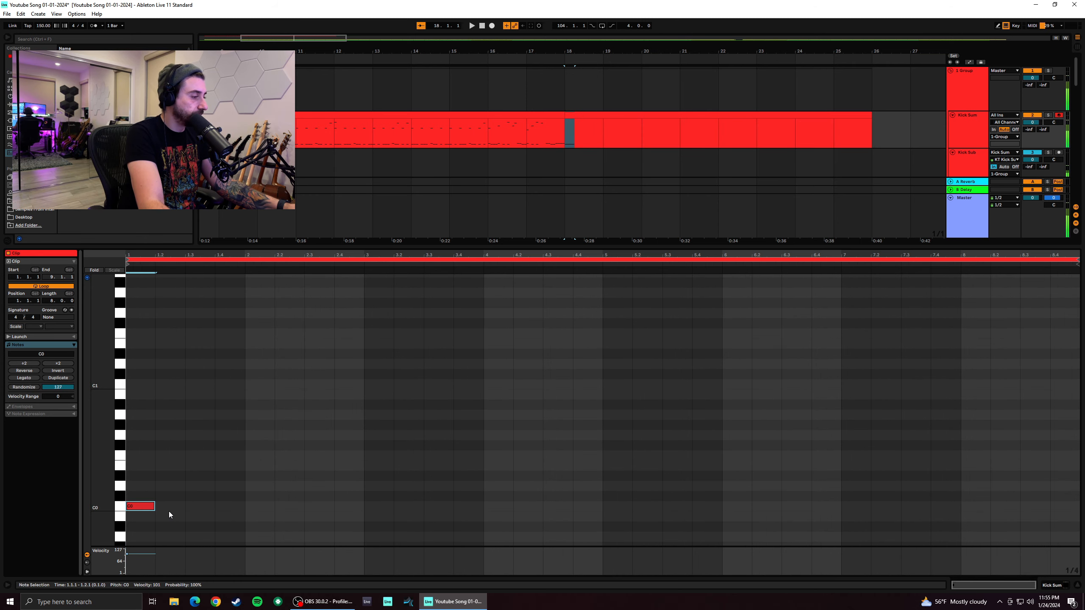
# Play the new C0 note and open the note editor's grid and draw options
pyautogui.press('space')
pyautogui.rightClick(183, 487)
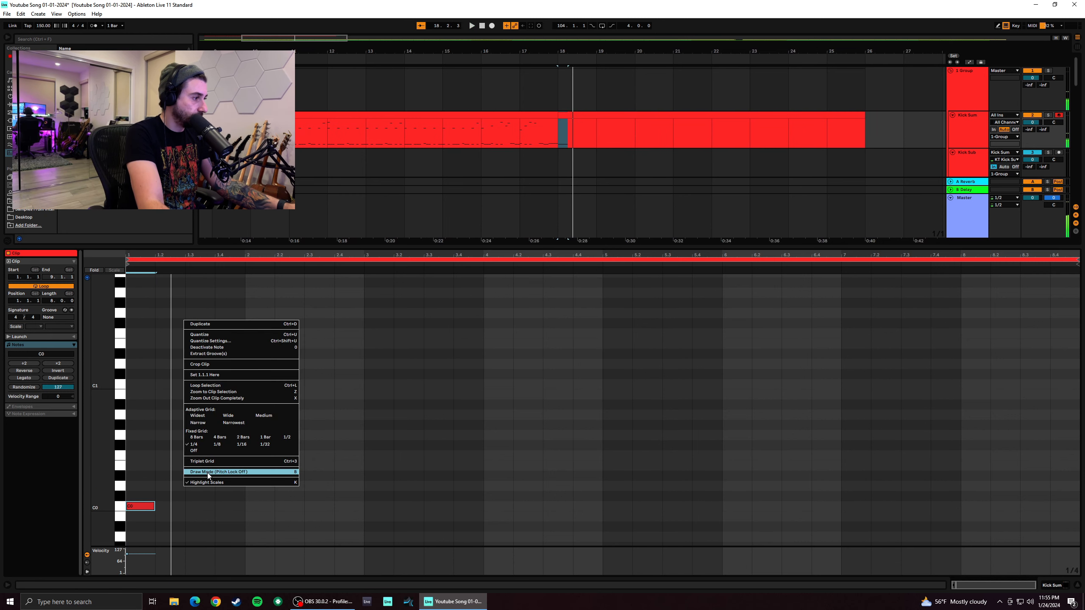
# Set the note grid to 1/8, shorten the first C0 note to an eighth, and add C0 notes at 1.1.3 and 1.2.1
pyautogui.click(217, 445)
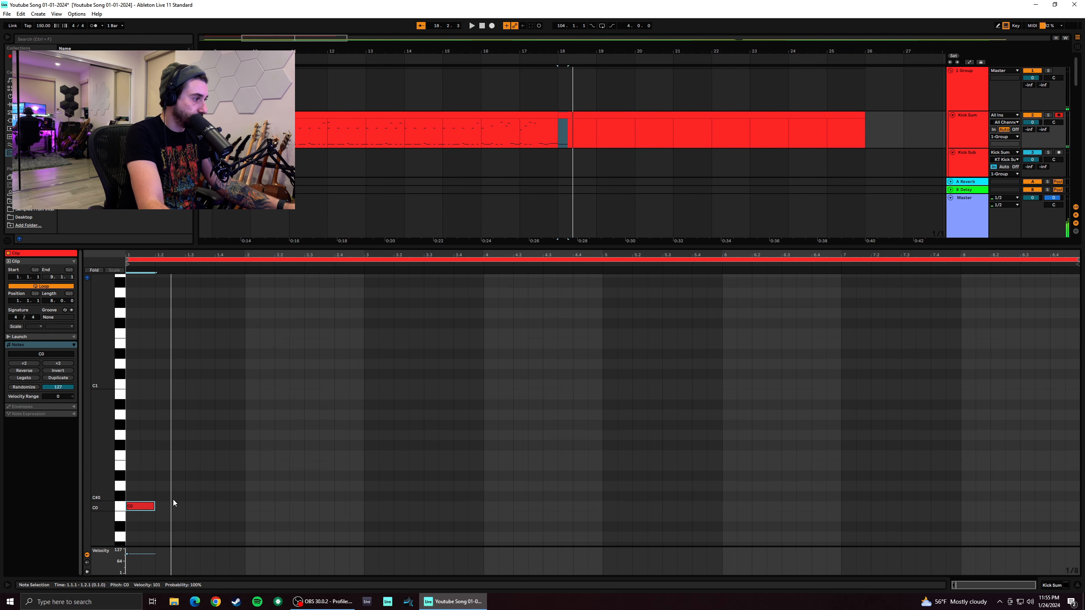
pyautogui.moveTo(154, 506); pyautogui.dragTo(140, 507)
pyautogui.doubleClick(147, 507)
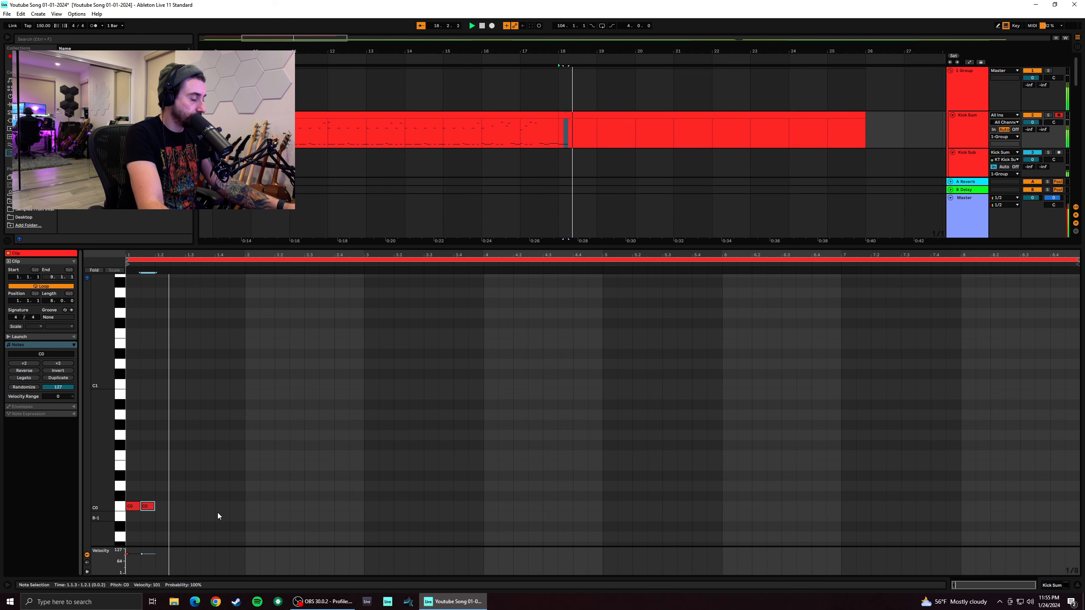
pyautogui.doubleClick(165, 507)
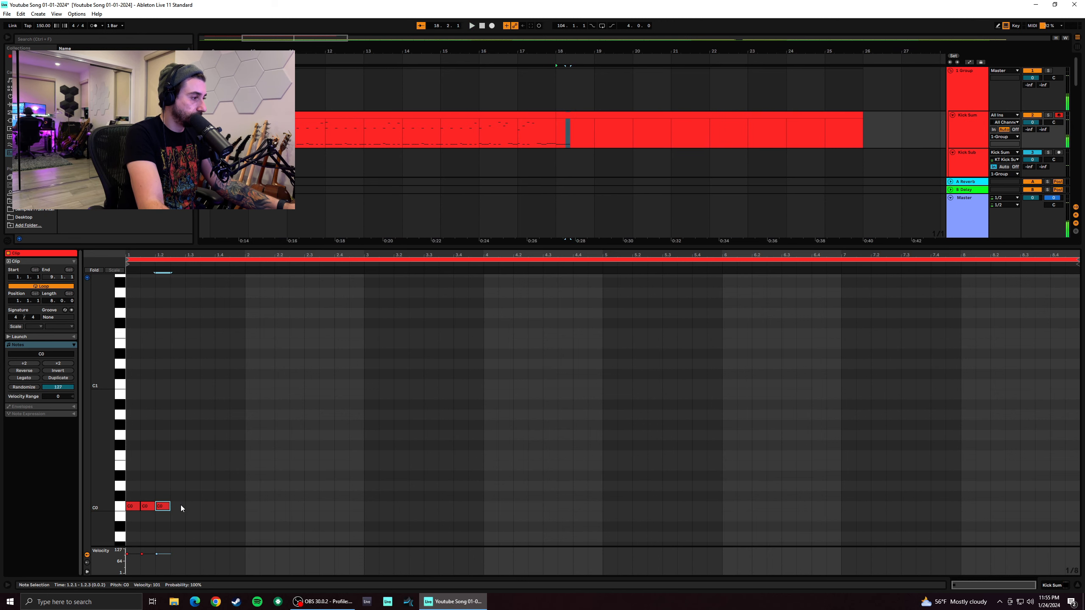
# Add an eighth-note D0 at 1.3.1 in the Kick Sum clip and play back the pattern
pyautogui.doubleClick(190, 497)
pyautogui.press('space')
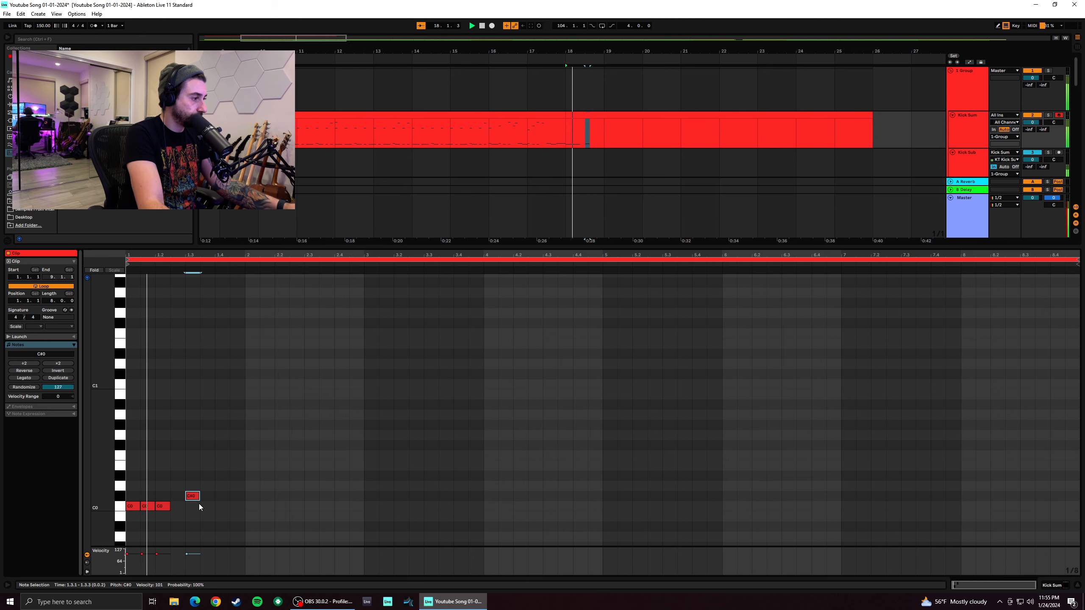
pyautogui.moveTo(196, 498)
pyautogui.mouseDown()
pyautogui.moveTo(205, 489)
pyautogui.moveTo(196, 488)
pyautogui.mouseUp()
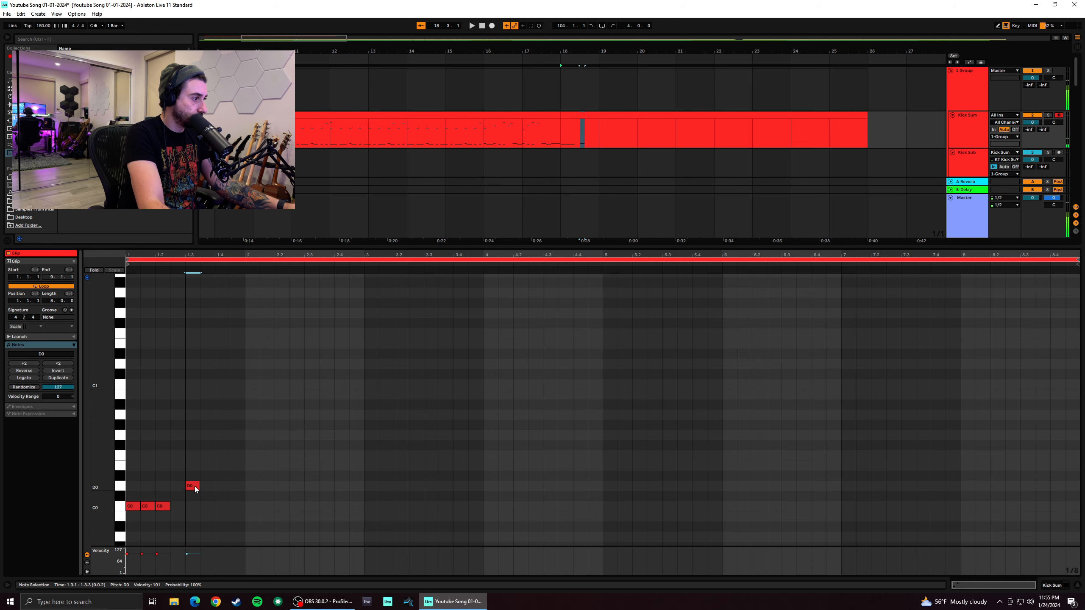
pyautogui.press('space')
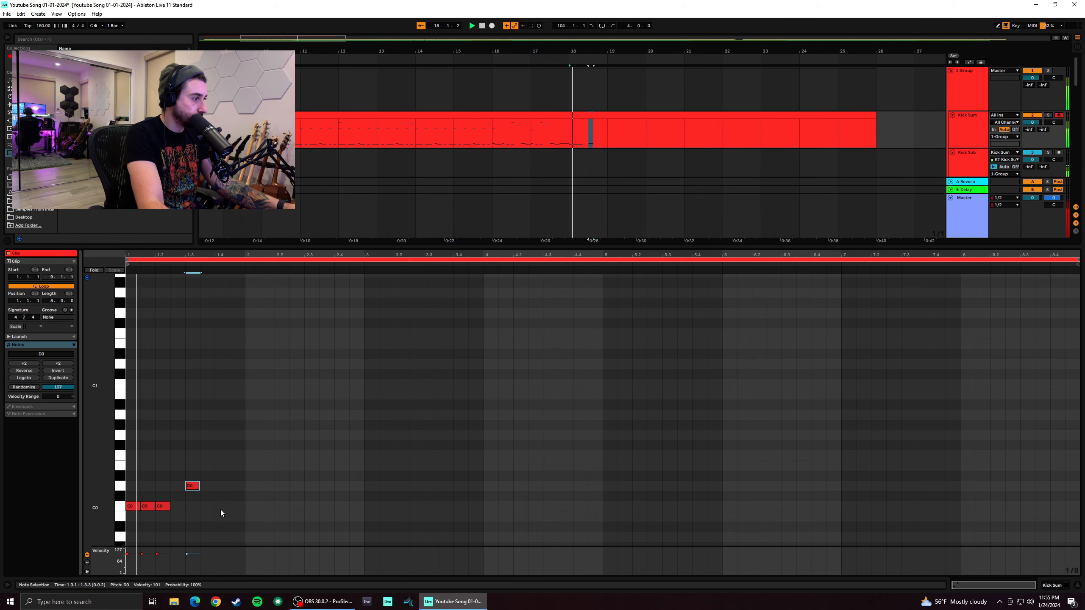
# Add eighth-note C0 hits at 1.3.3, 1.4.3, 2.1.3 and 2.2.1
pyautogui.doubleClick(209, 507)
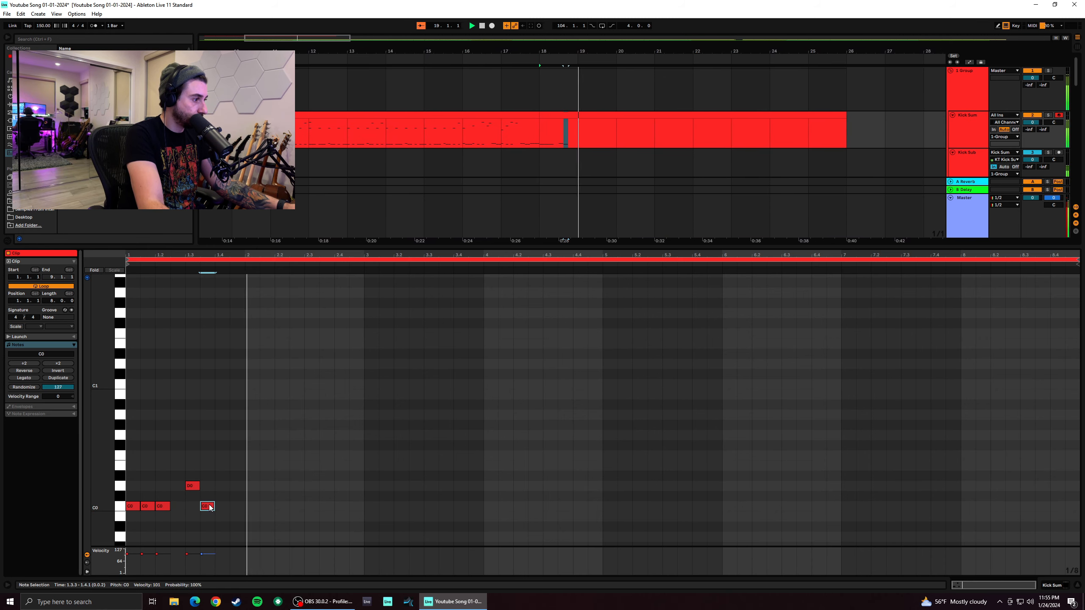
pyautogui.doubleClick(235, 507)
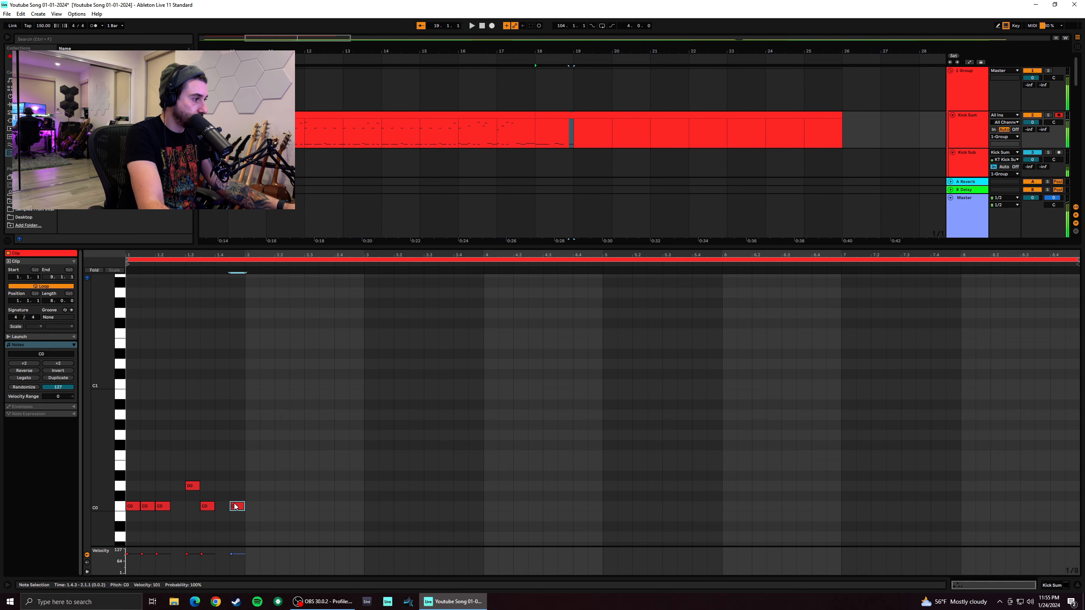
pyautogui.doubleClick(266, 507)
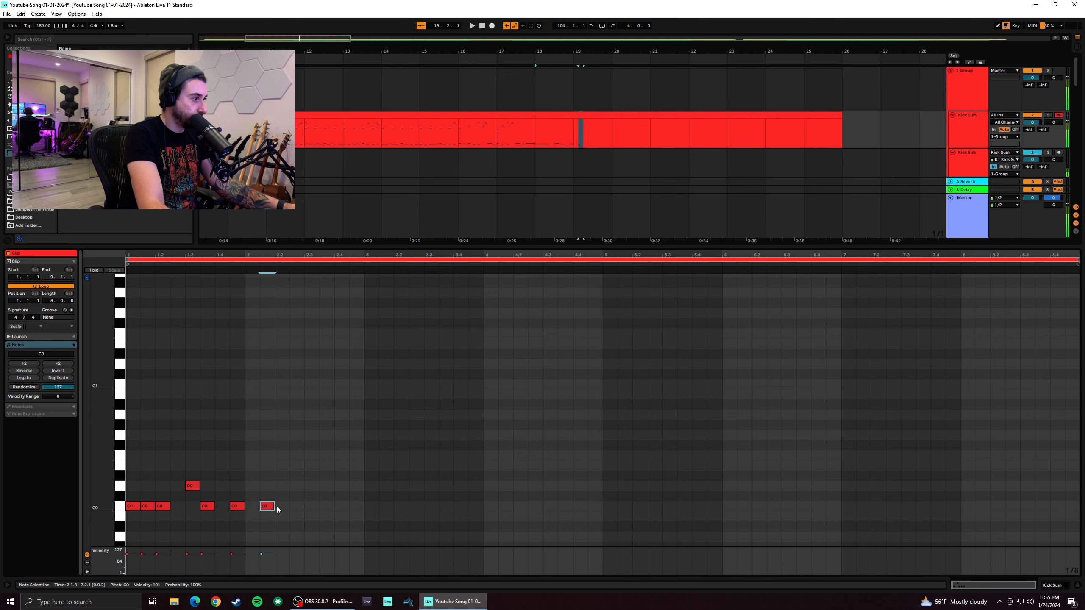
pyautogui.doubleClick(282, 507)
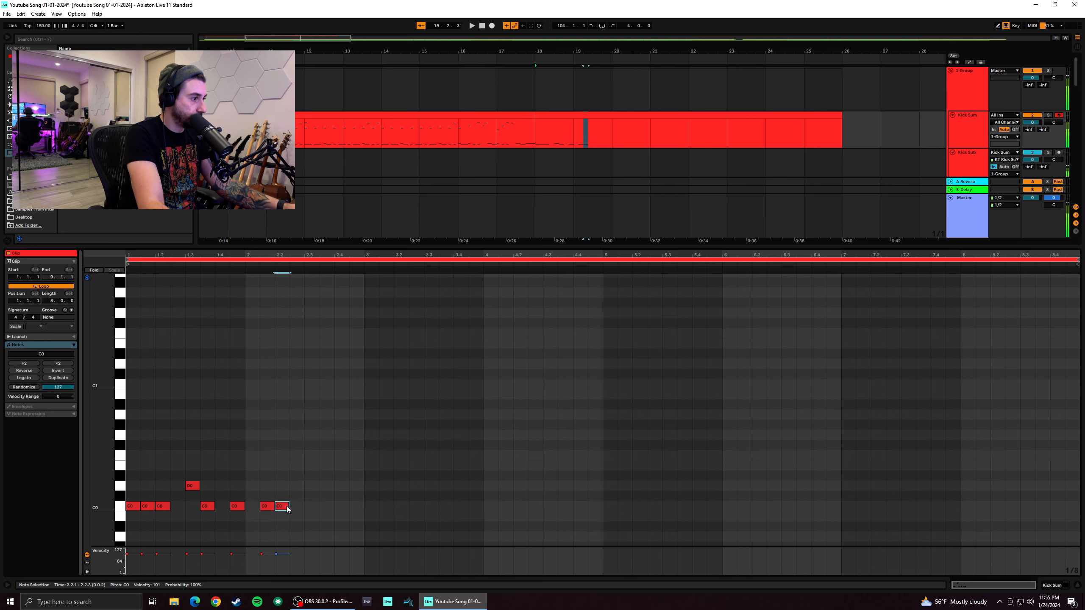
# Fill the second half of bar 2 with a D0 note at 2.3.1 and C0 notes at 2.3.3, 2.4.1 and 2.4.3
pyautogui.doubleClick(328, 506)
pyautogui.doubleClick(341, 506)
pyautogui.doubleClick(355, 506)
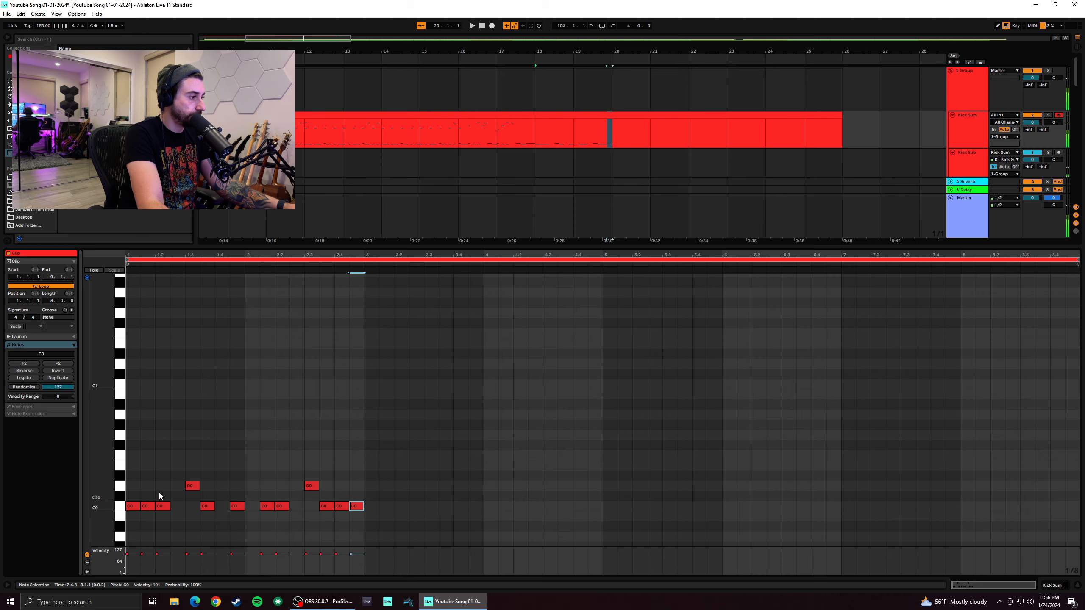
# Play the two-bar pattern from the clip start, delete the C0 note at 2.4.3, and play it again
pyautogui.click(140, 486)
pyautogui.press('space')
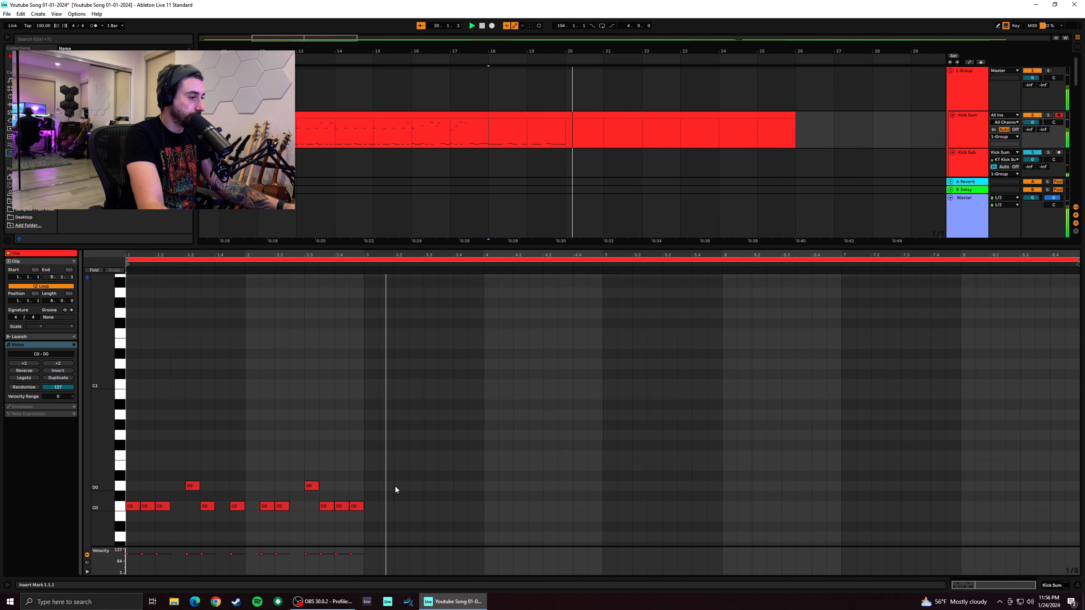
pyautogui.press('space')
pyautogui.press('space')
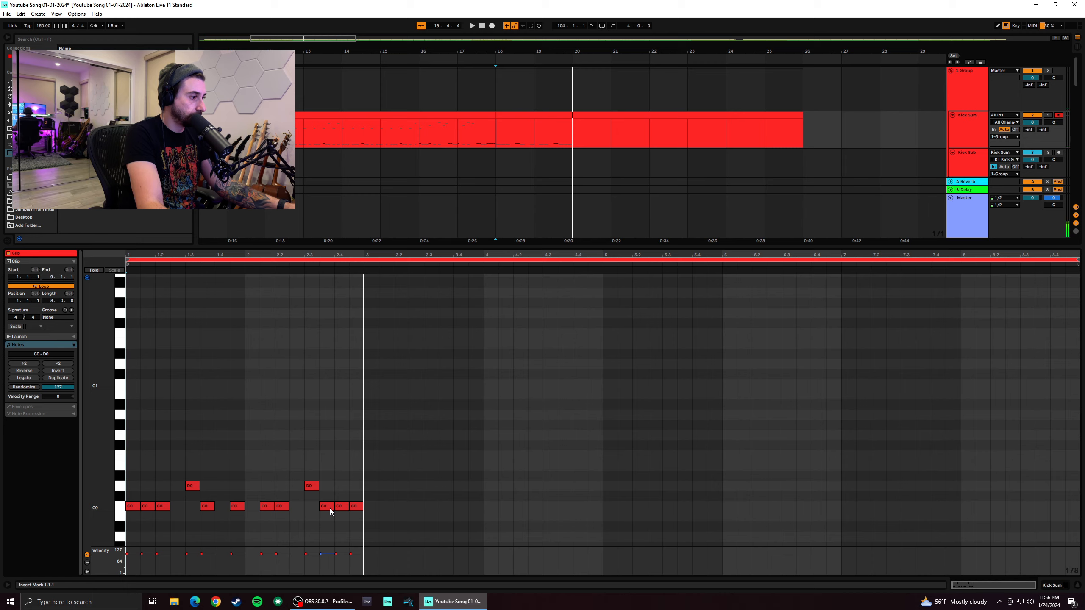
pyautogui.doubleClick(354, 507)
pyautogui.press('space')
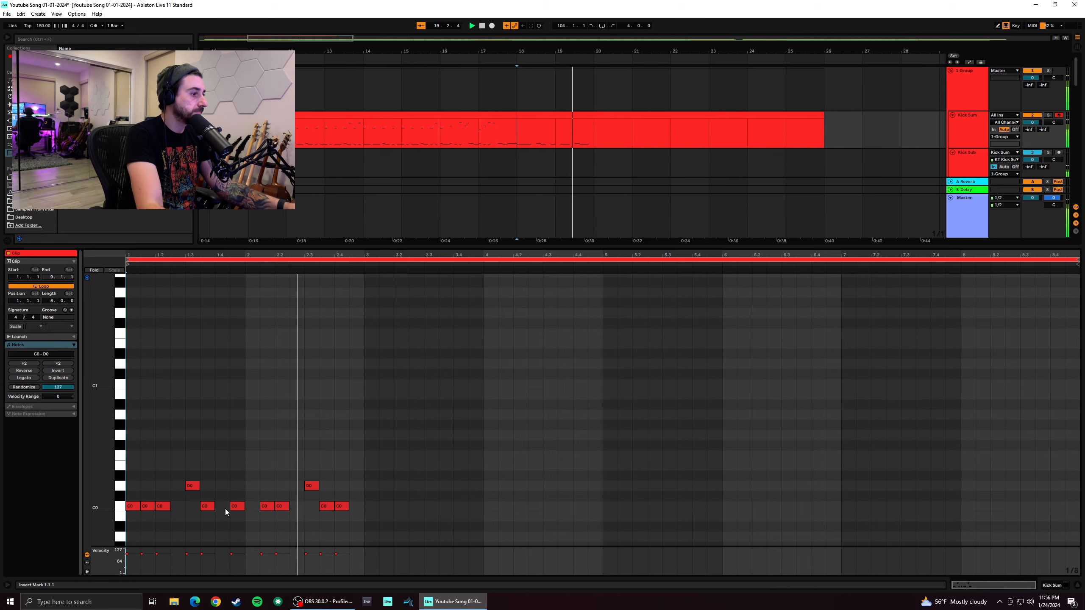
# Start bar 3 with C0 notes at 3.1.1, 3.1.3 and 3.2.1 and a D0 note at 3.3.1
pyautogui.doubleClick(371, 507)
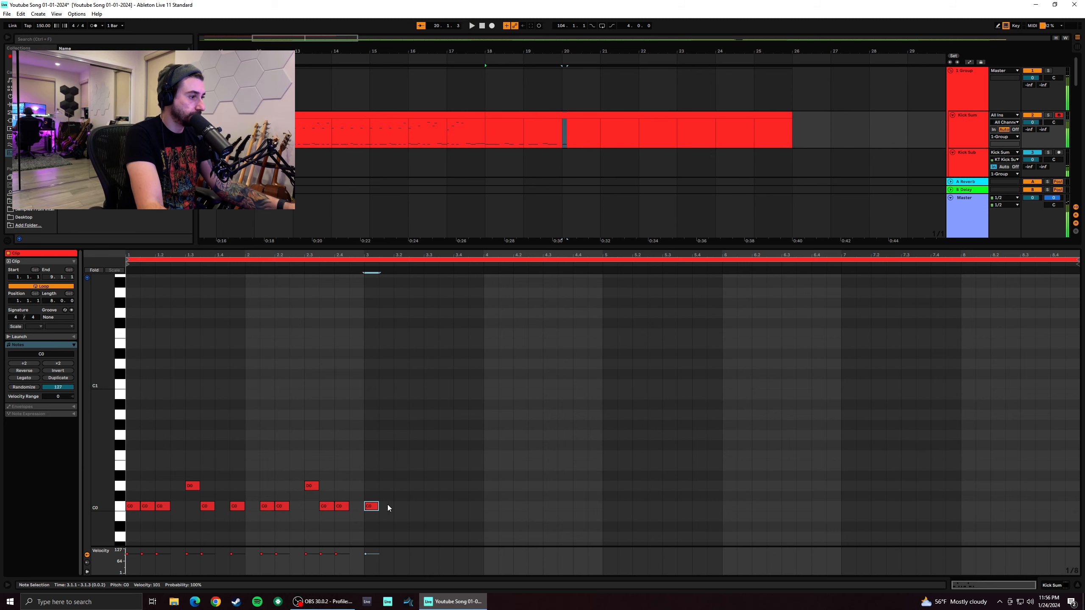
pyautogui.doubleClick(386, 506)
pyautogui.doubleClick(401, 507)
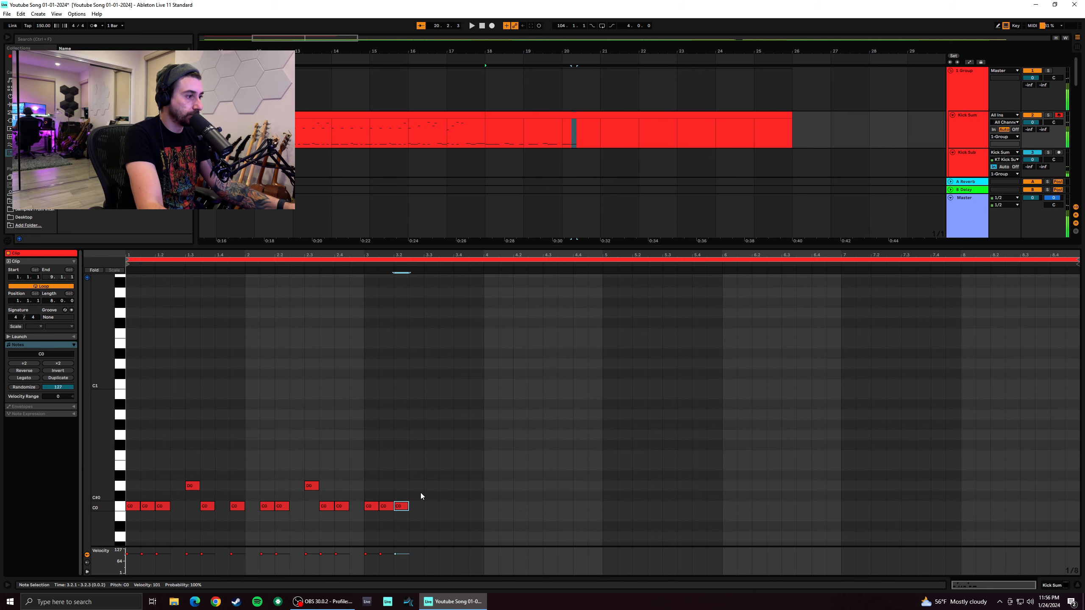
pyautogui.doubleClick(431, 486)
# Try ending bar 3 with C0 notes at 3.3.3 and 3.4.1 and a D0 note at 3.4.3
pyautogui.doubleClick(448, 507)
pyautogui.doubleClick(461, 506)
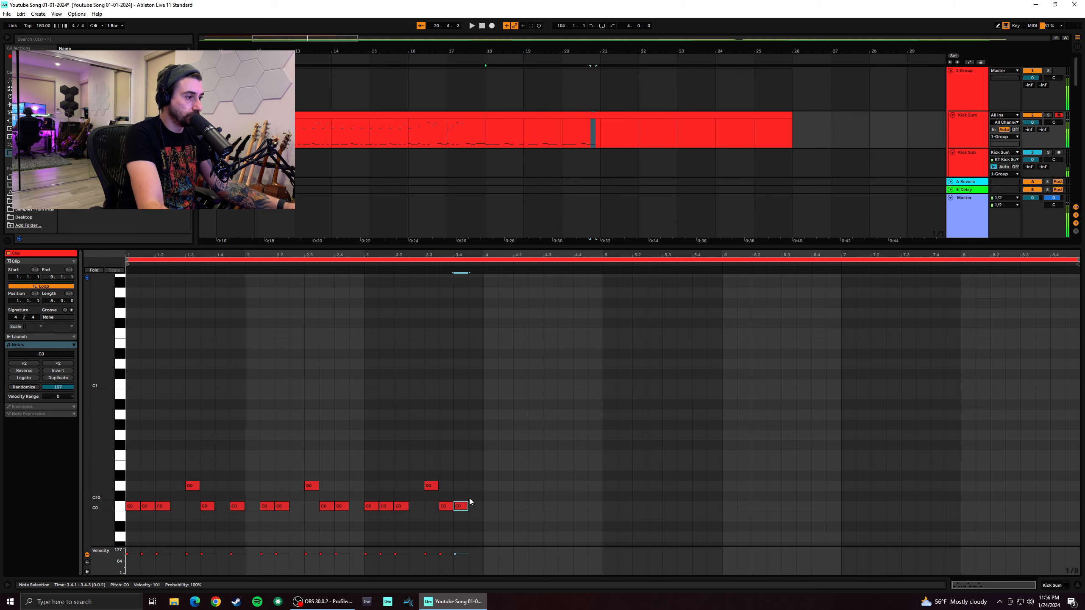
pyautogui.doubleClick(476, 486)
# Play the clip from the start of bar 3 to check the new pattern
pyautogui.click(369, 495)
pyautogui.press('space')
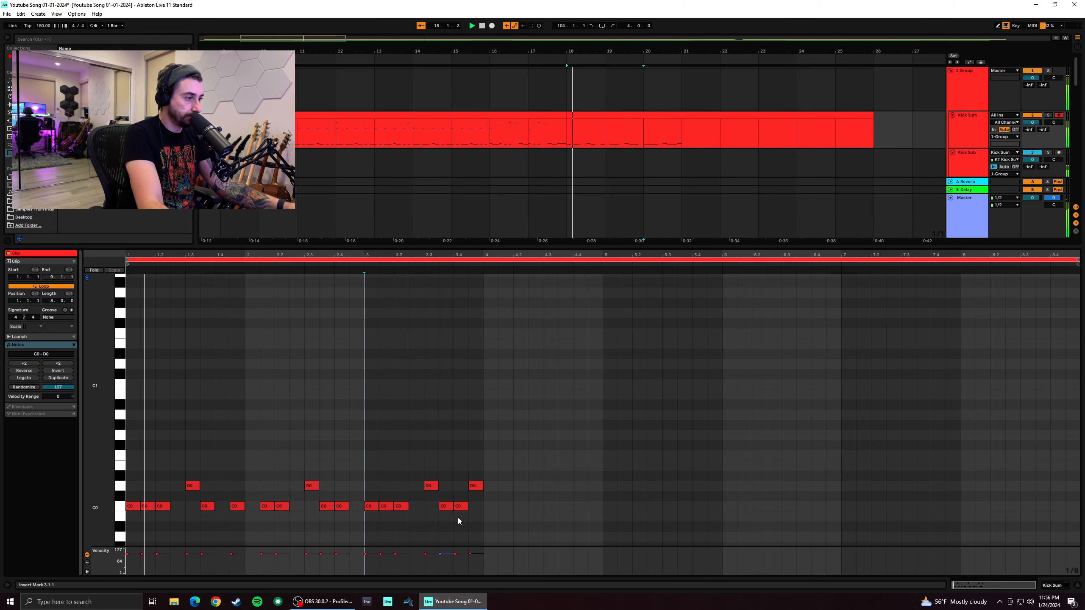
pyautogui.press('space')
pyautogui.click(365, 472)
pyautogui.press('space')
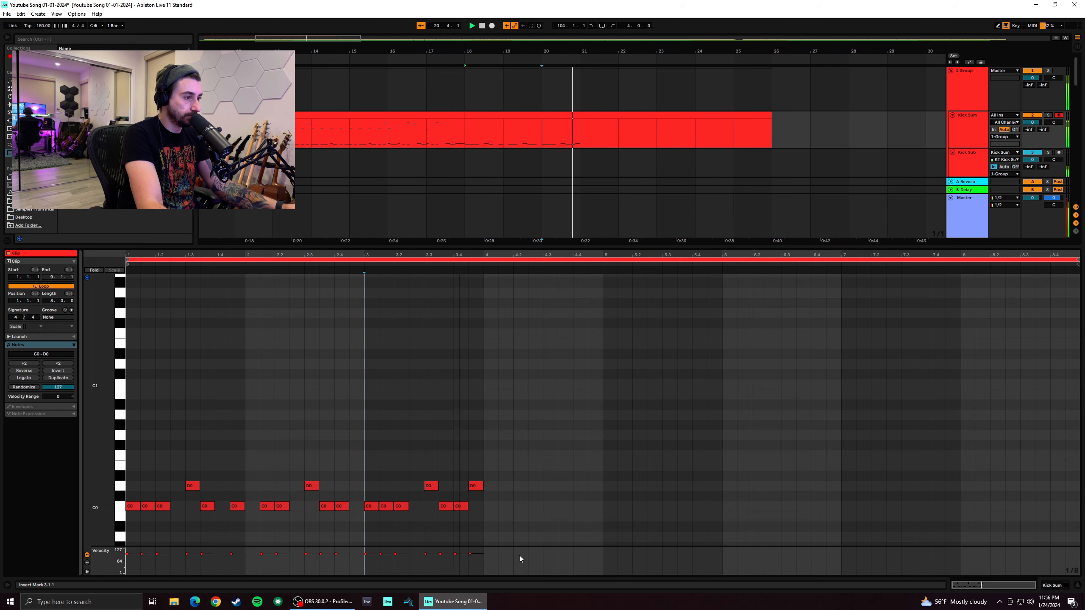
pyautogui.press('space')
pyautogui.press('space')
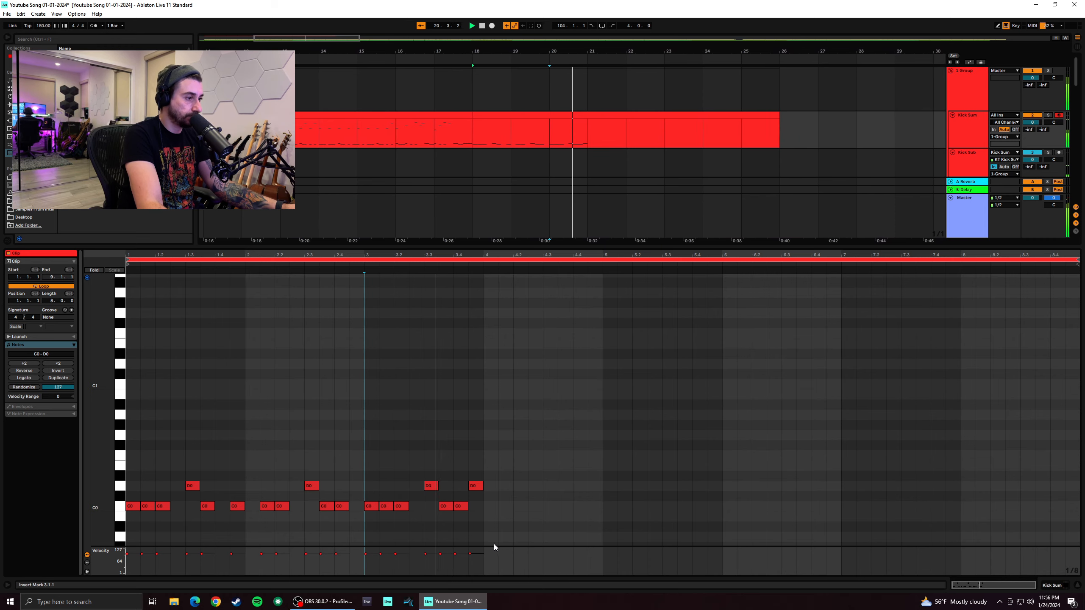
# Delete the last three notes of bar 3 and play back from 3.1.1
pyautogui.moveTo(500, 511); pyautogui.dragTo(439, 479)
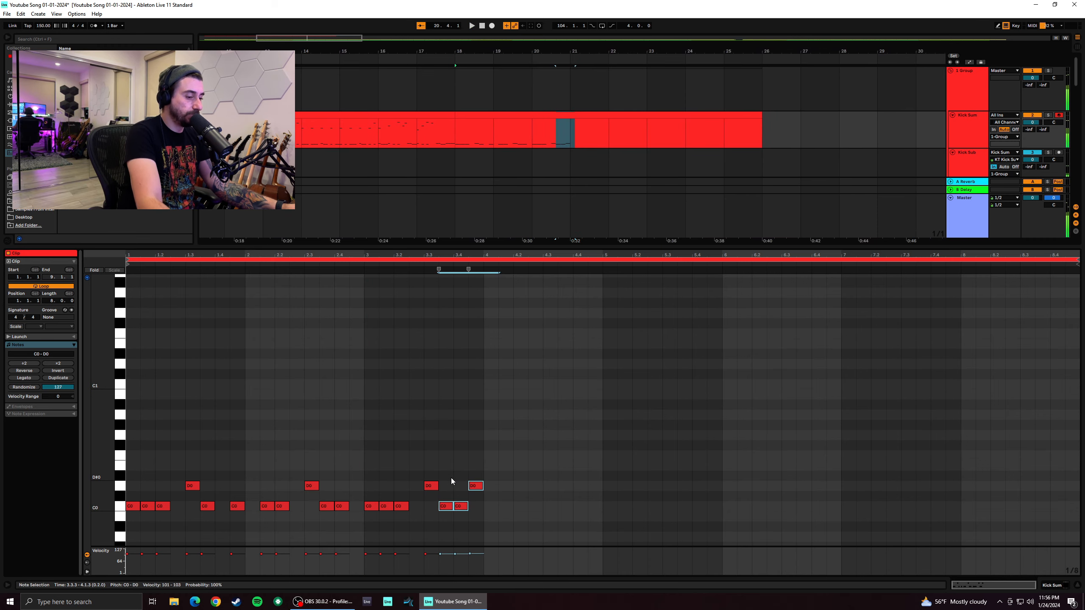
pyautogui.press('Delete')
pyautogui.click(361, 482)
pyautogui.press('space')
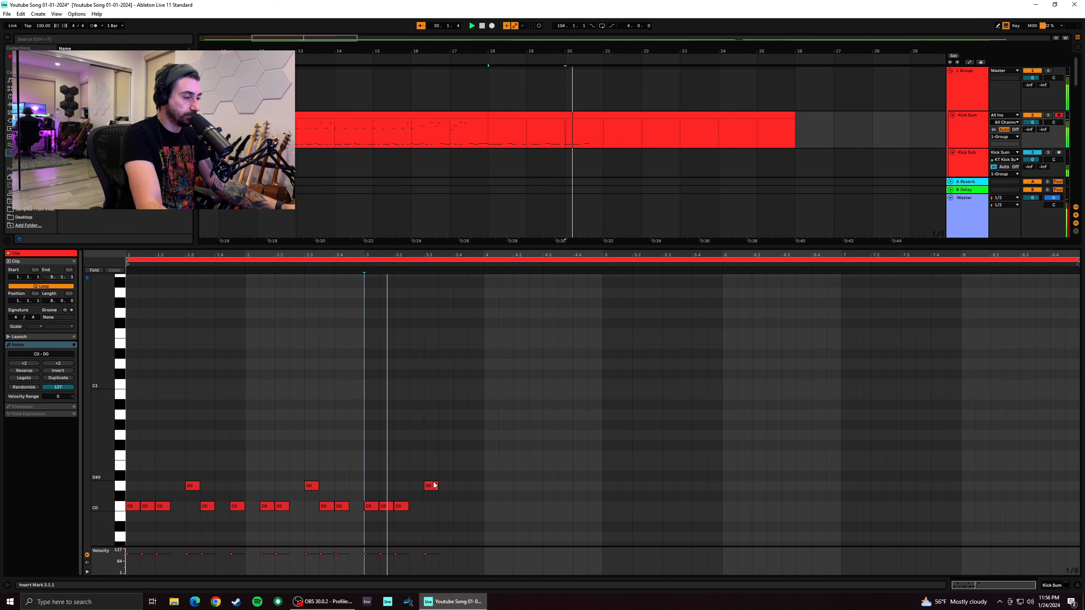
# Add eighth-note C0 hits at 3.3.3, 3.4.3, 4.1.3 and 4.2.1
pyautogui.doubleClick(445, 506)
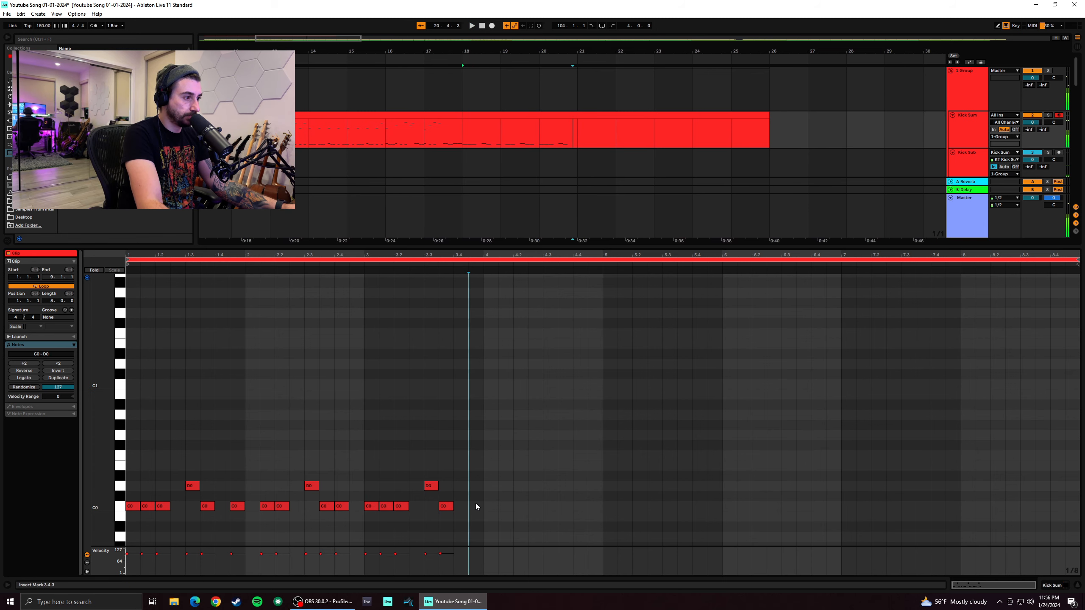
pyautogui.doubleClick(476, 506)
pyautogui.doubleClick(505, 506)
pyautogui.doubleClick(520, 506)
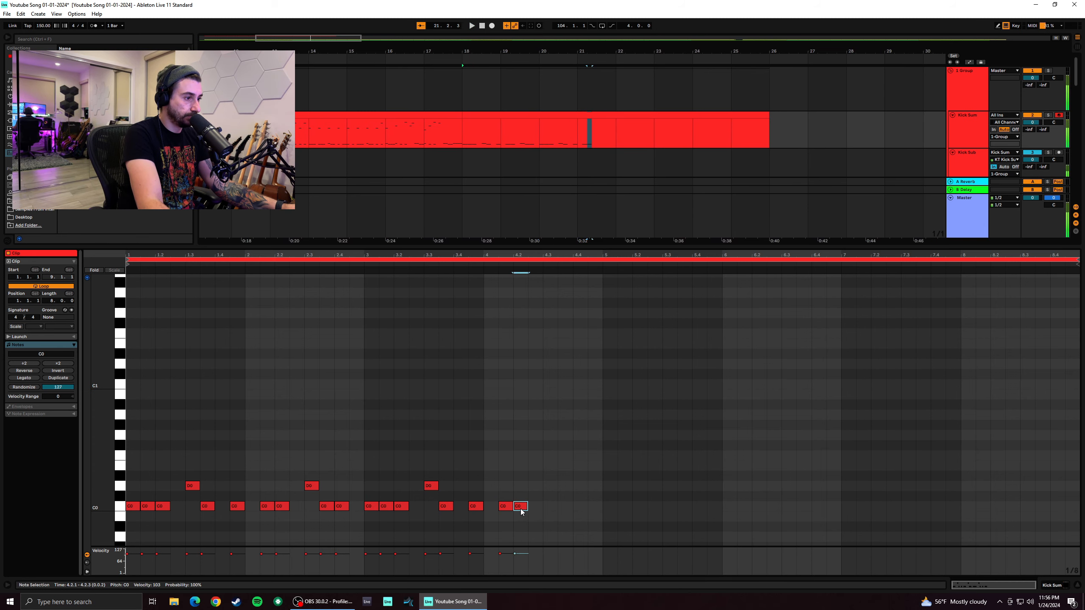
# Complete bar 4 with D0 notes at 4.3.1 and 4.4.3 and C0 notes at 4.3.3 and 4.4.1, playing it back
pyautogui.doubleClick(550, 486)
pyautogui.doubleClick(565, 506)
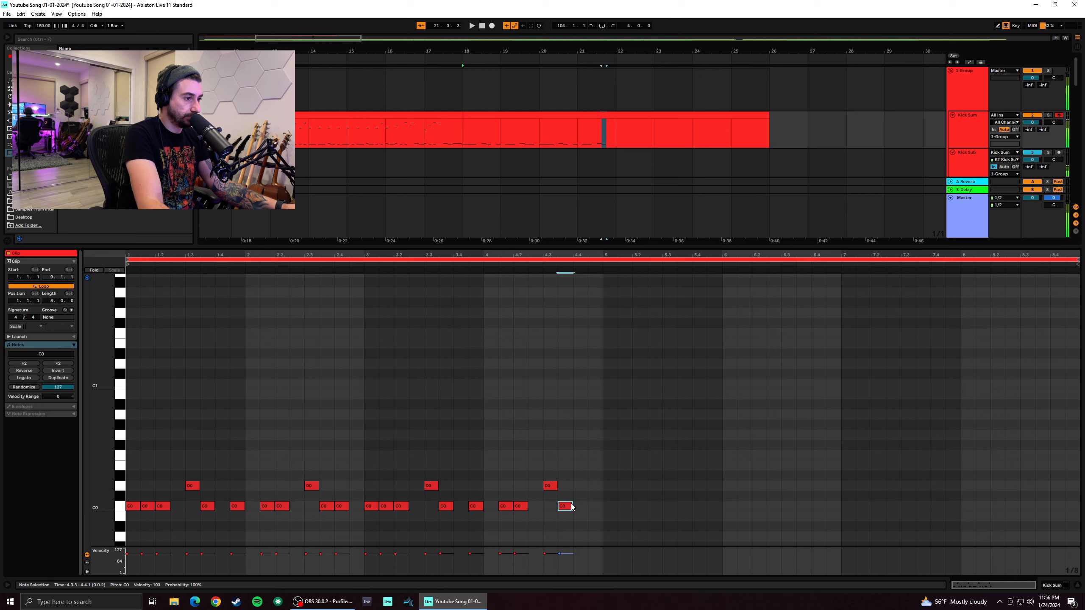
pyautogui.doubleClick(580, 506)
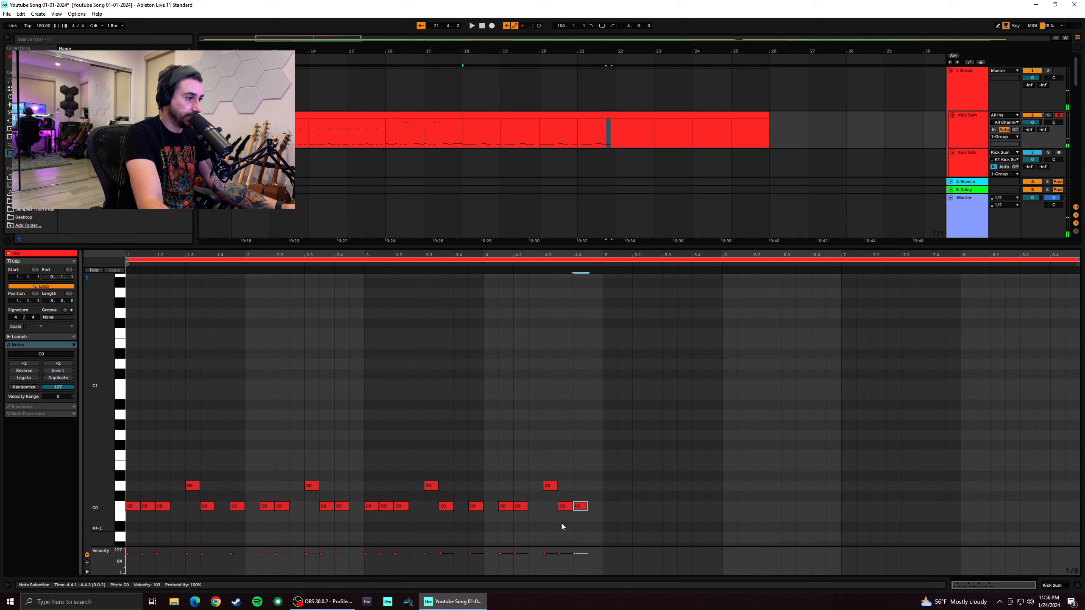
pyautogui.moveTo(588, 524); pyautogui.dragTo(374, 471)
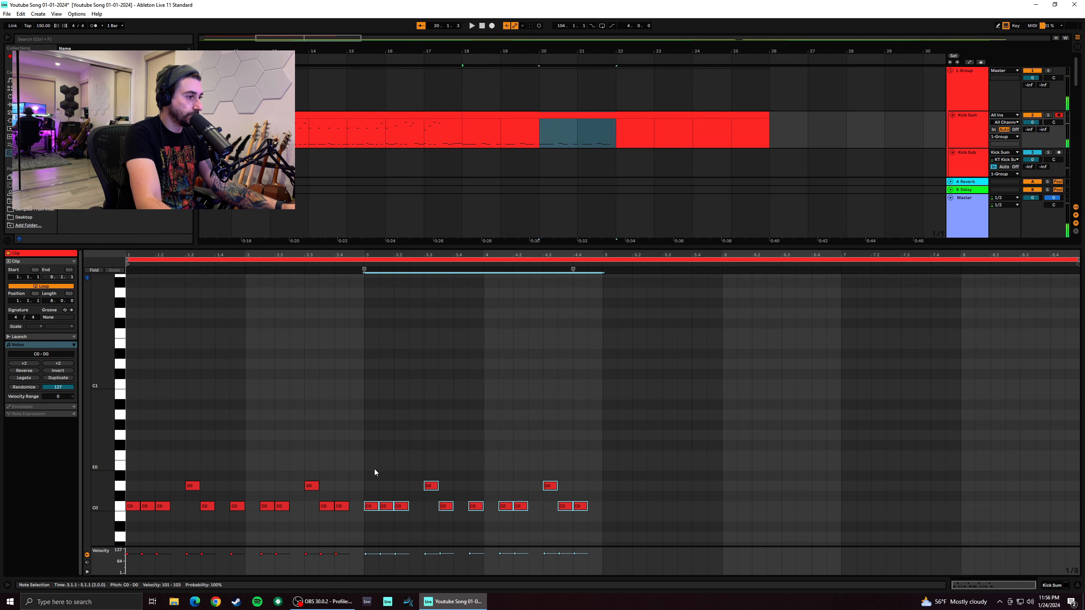
pyautogui.press('space')
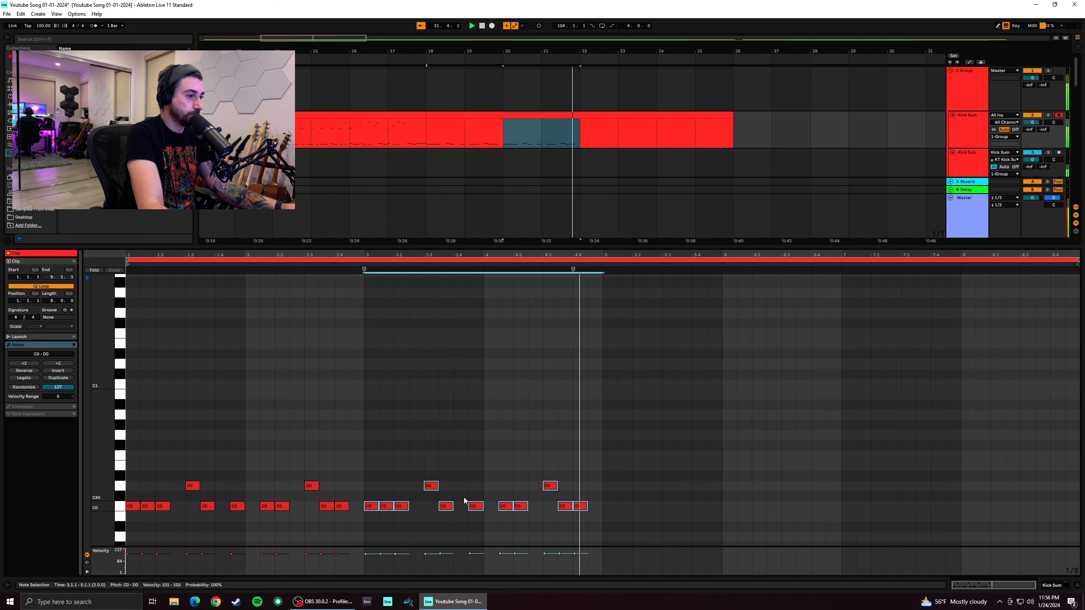
pyautogui.doubleClick(596, 486)
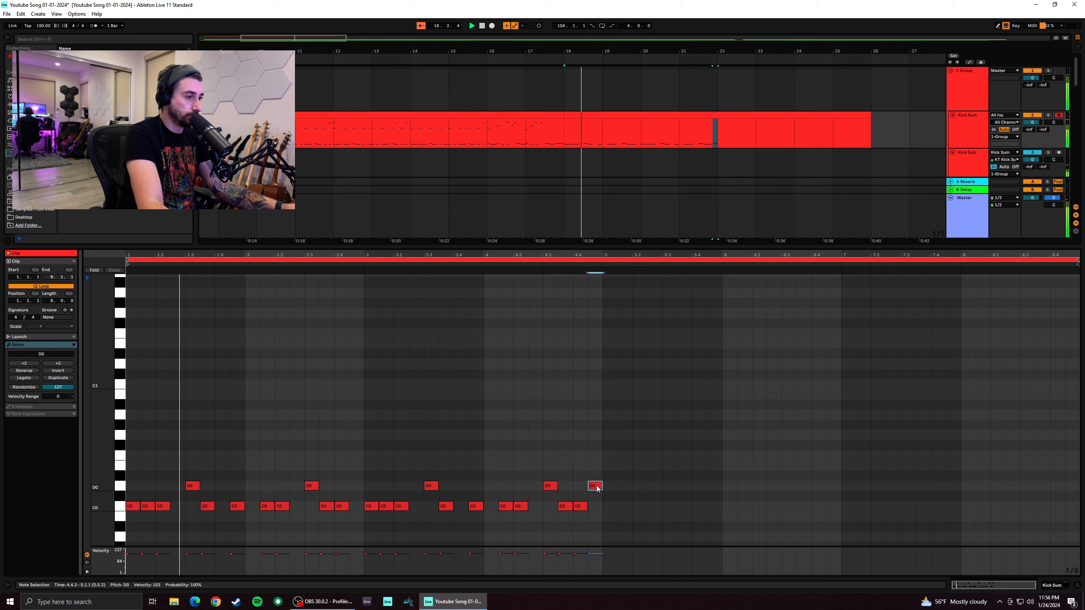
# Copy the bar 3 notes to the start of bar 5 and play back from 5.1.1
pyautogui.click(616, 508)
pyautogui.click(603, 508)
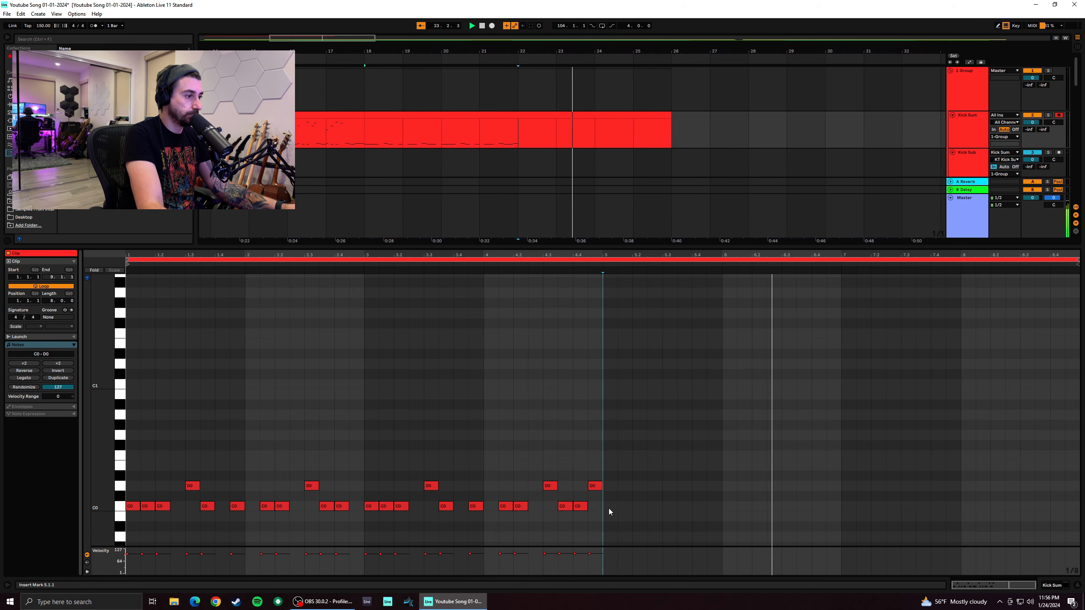
pyautogui.moveTo(478, 523); pyautogui.dragTo(611, 509)
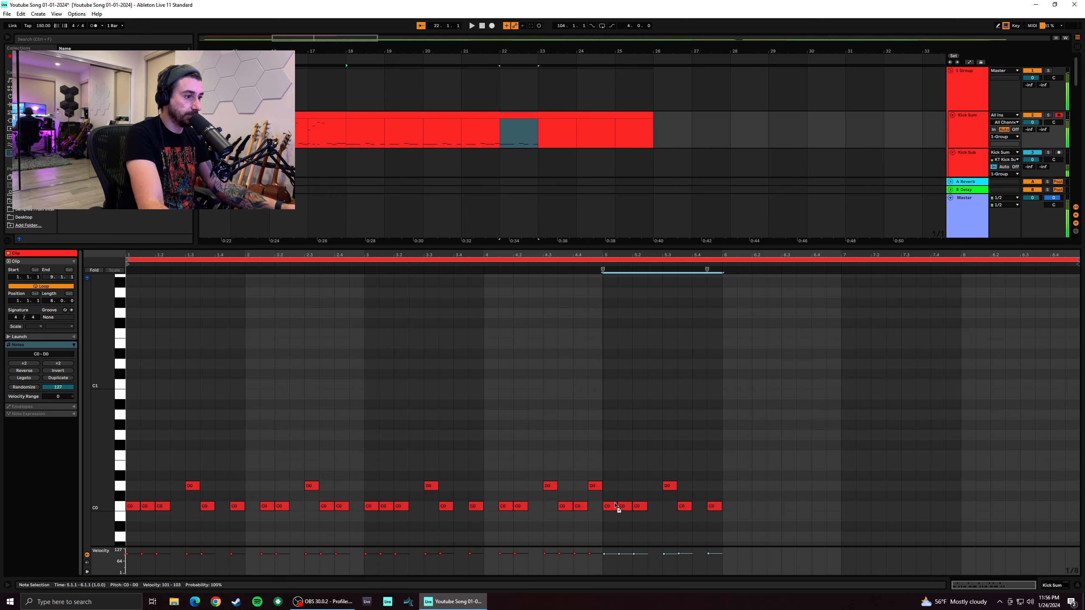
pyautogui.click(622, 498)
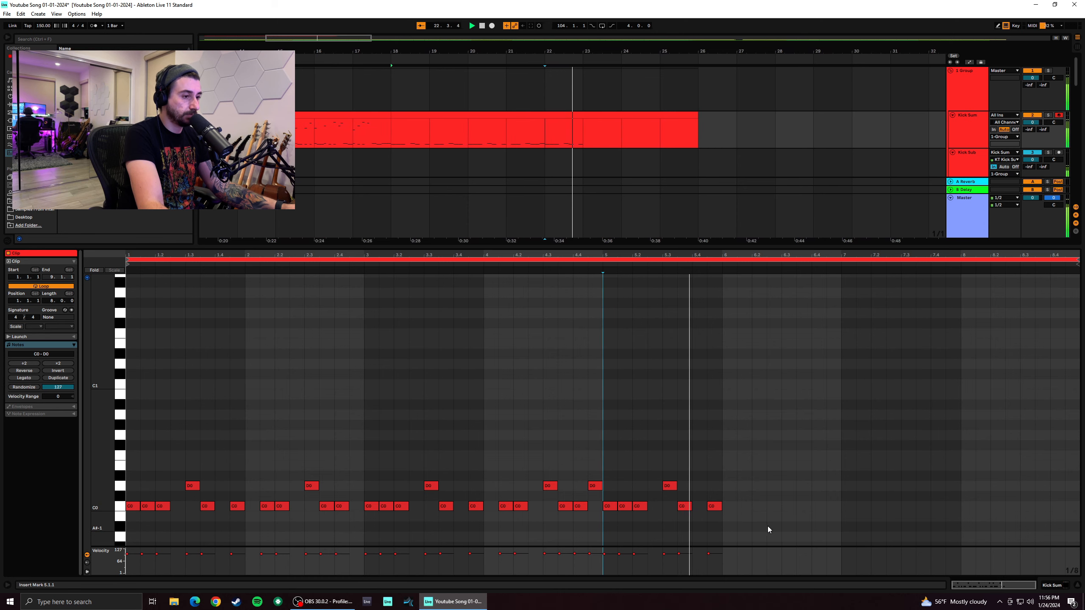
pyautogui.press('space')
# Copy the bar 4 notes into bar 6 starting at 6.1.3 and play back from 6.1.1
pyautogui.moveTo(600, 525); pyautogui.dragTo(495, 469)
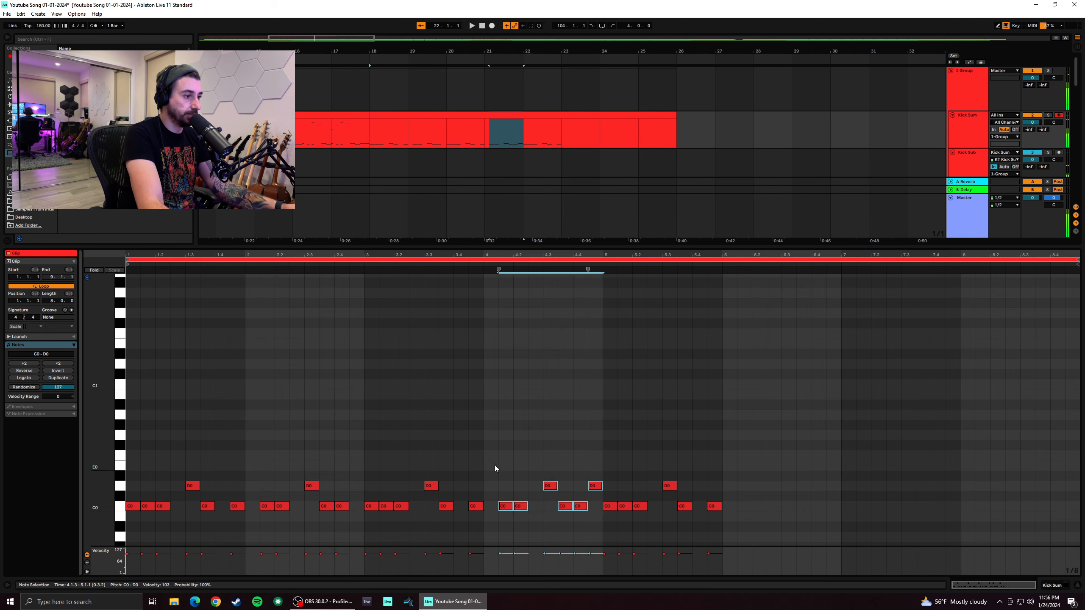
pyautogui.moveTo(505, 508); pyautogui.dragTo(742, 494)
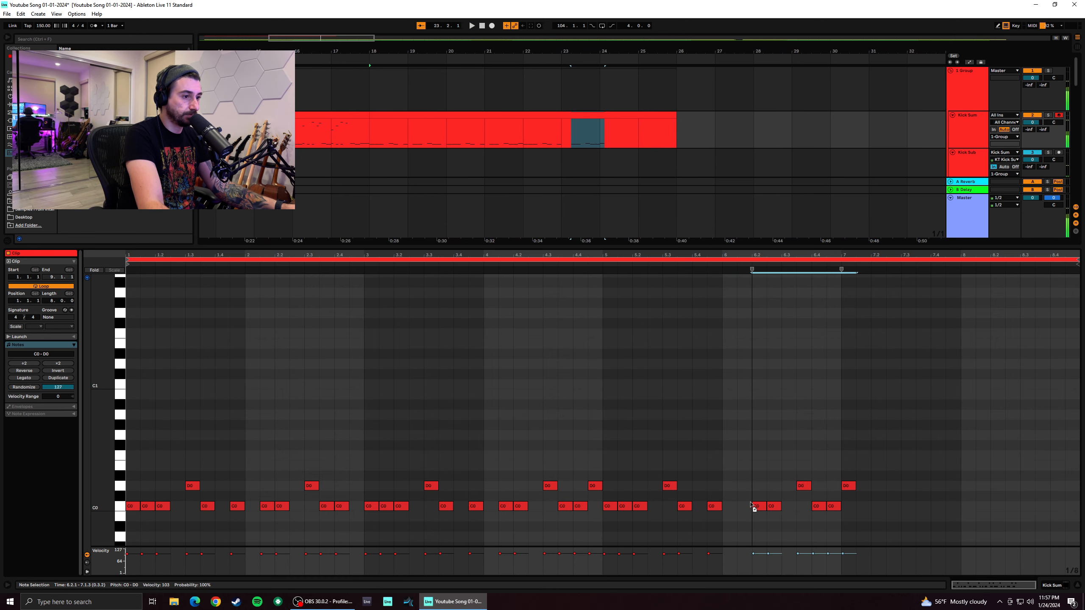
pyautogui.click(736, 502)
pyautogui.press('space')
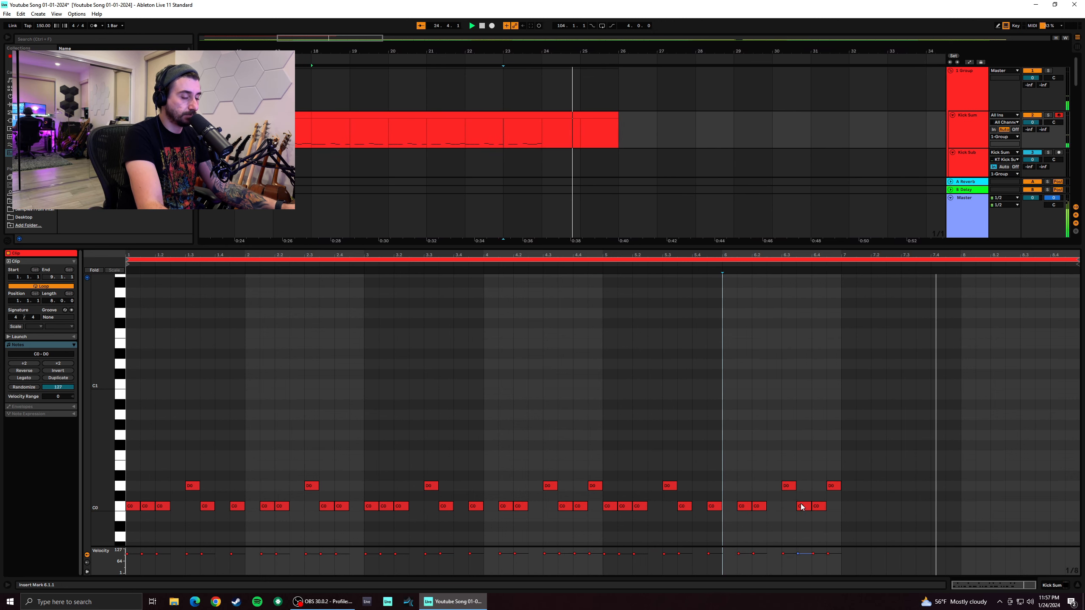
# Play back the pattern from 7.1.1
pyautogui.click(840, 502)
pyautogui.press('space')
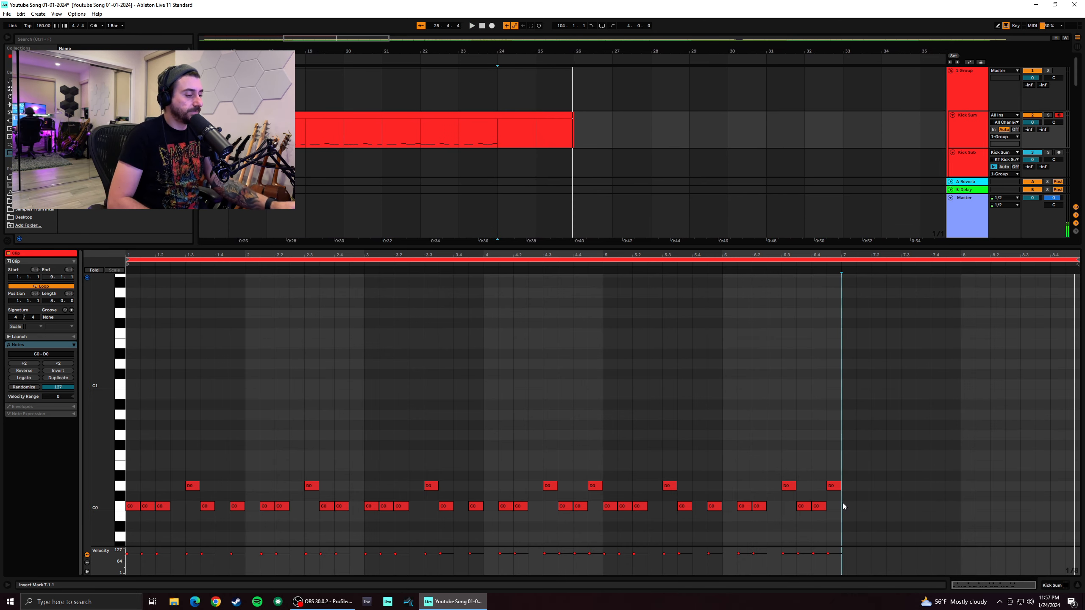
pyautogui.press('space')
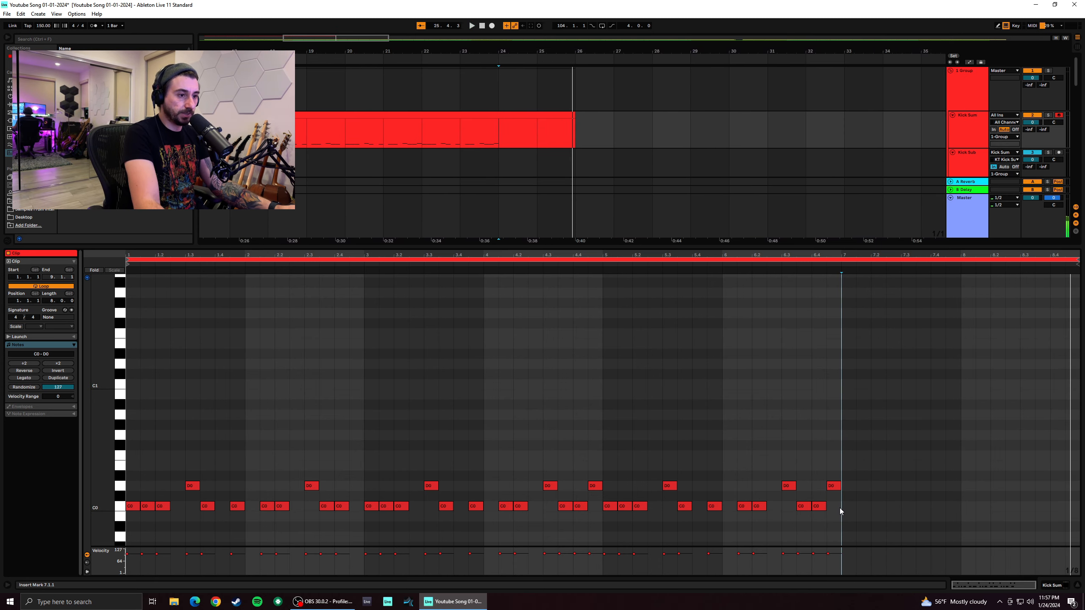
# Fill bar 7 with consecutive eighth-note C0 hits and play it back from 7.1.1
pyautogui.moveTo(839, 508); pyautogui.dragTo(851, 505)
pyautogui.click(855, 510)
pyautogui.press('b')
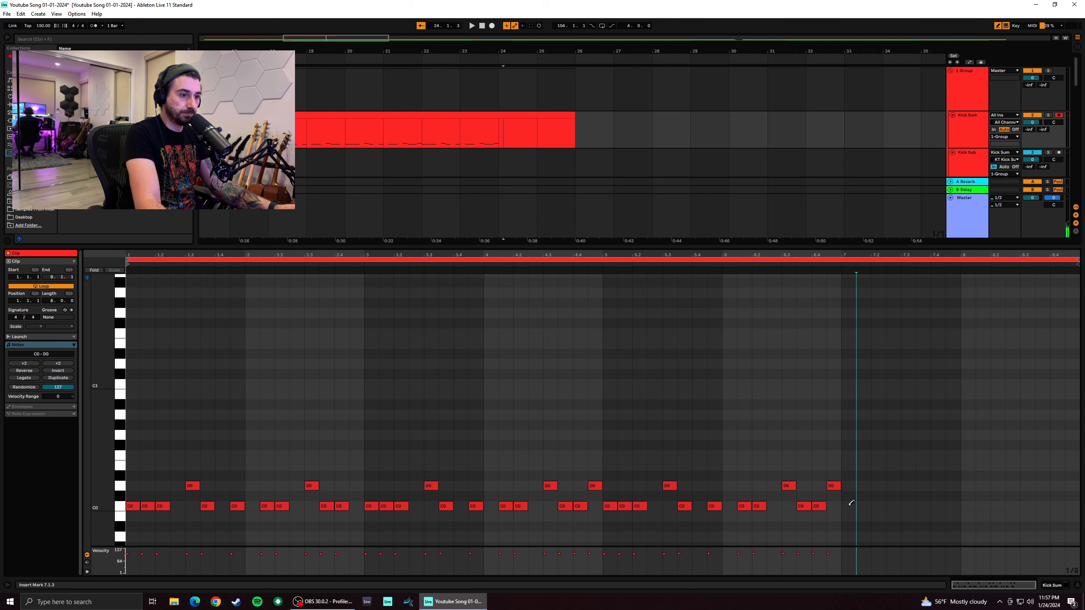
pyautogui.click(850, 507)
pyautogui.moveTo(911, 506); pyautogui.dragTo(955, 506)
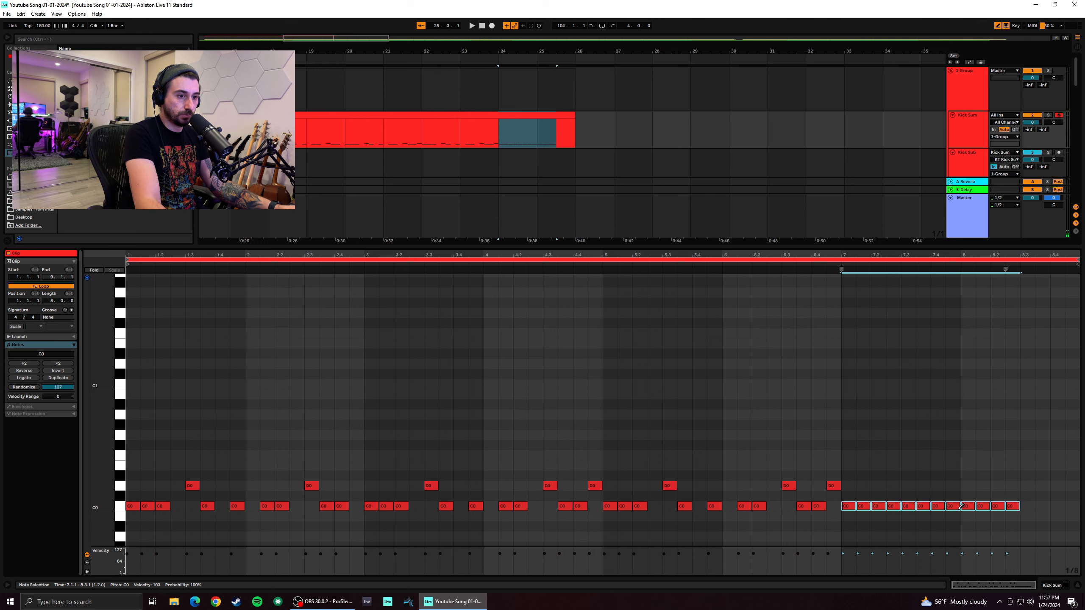
pyautogui.moveTo(1017, 505); pyautogui.dragTo(975, 506)
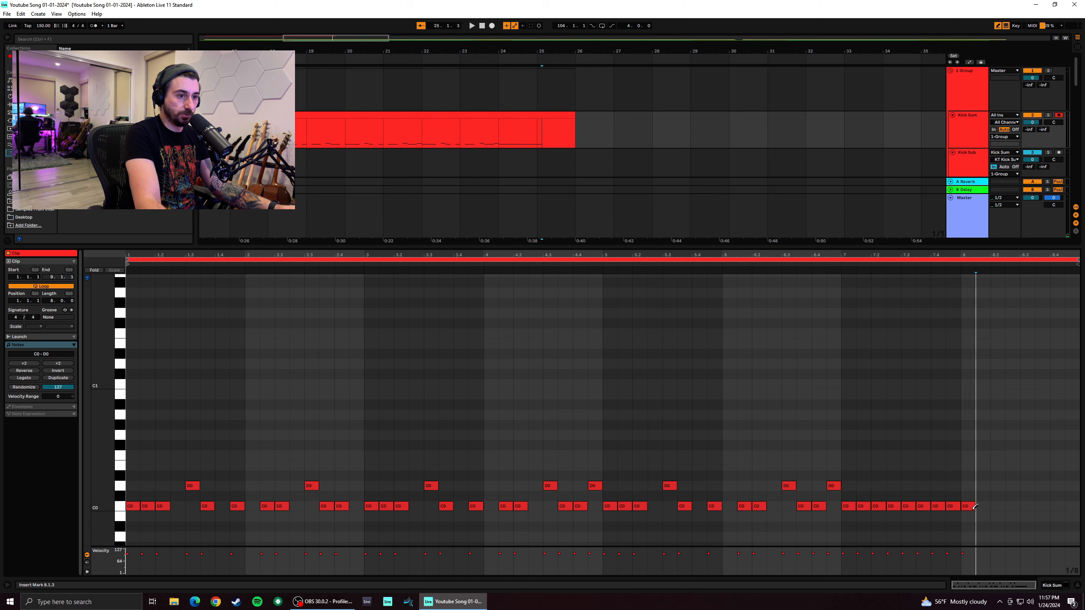
pyautogui.click(842, 497)
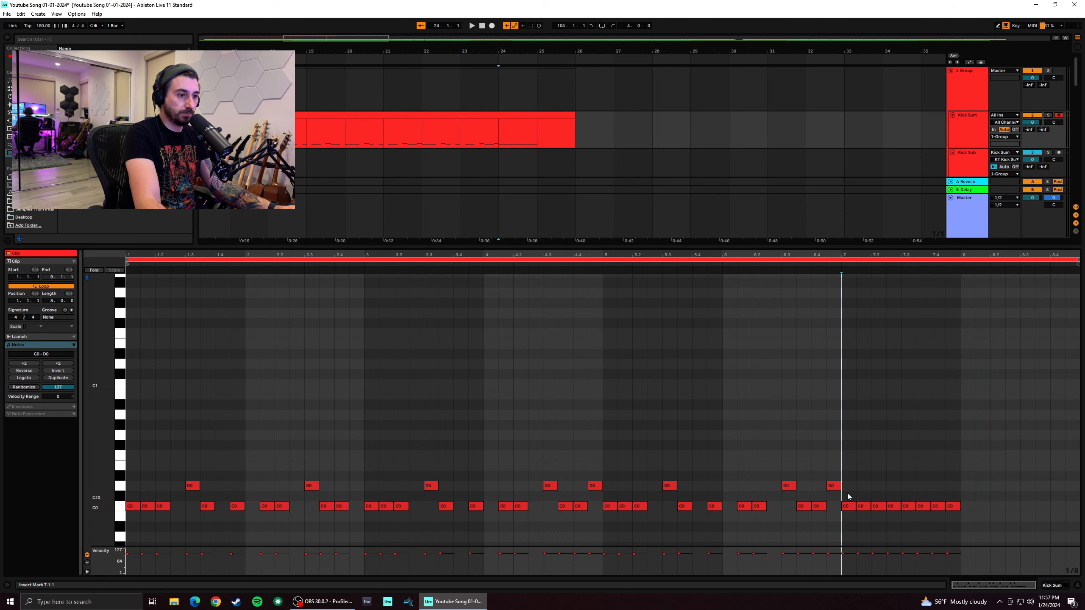
pyautogui.press('space')
# Set the note grid to 1/16 and delete the eighth-note C0 hits in bar 7
pyautogui.rightClick(909, 305)
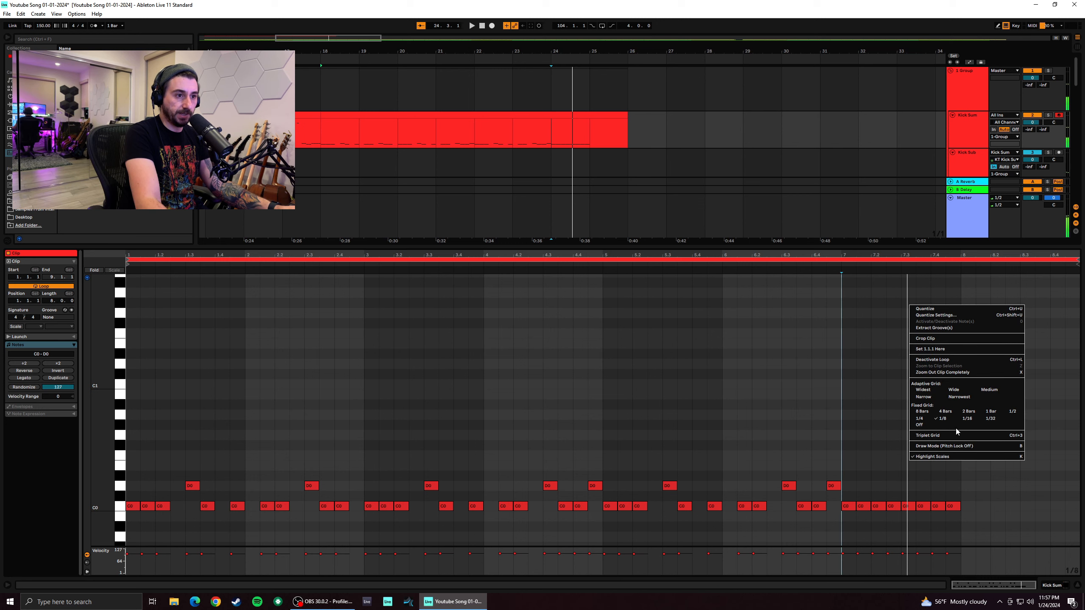
pyautogui.click(966, 418)
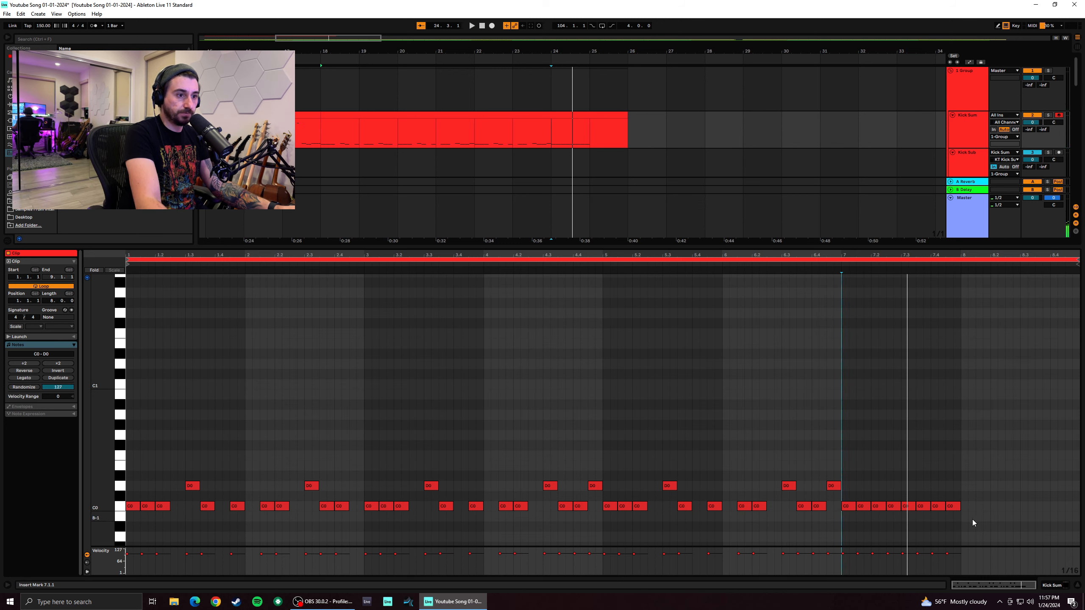
pyautogui.moveTo(972, 519); pyautogui.dragTo(855, 503)
pyautogui.press('Delete')
# Draw a continuous run of sixteenth-note C0 hits from 7.1.1 to 8.1.1 and start playback
pyautogui.press('b')
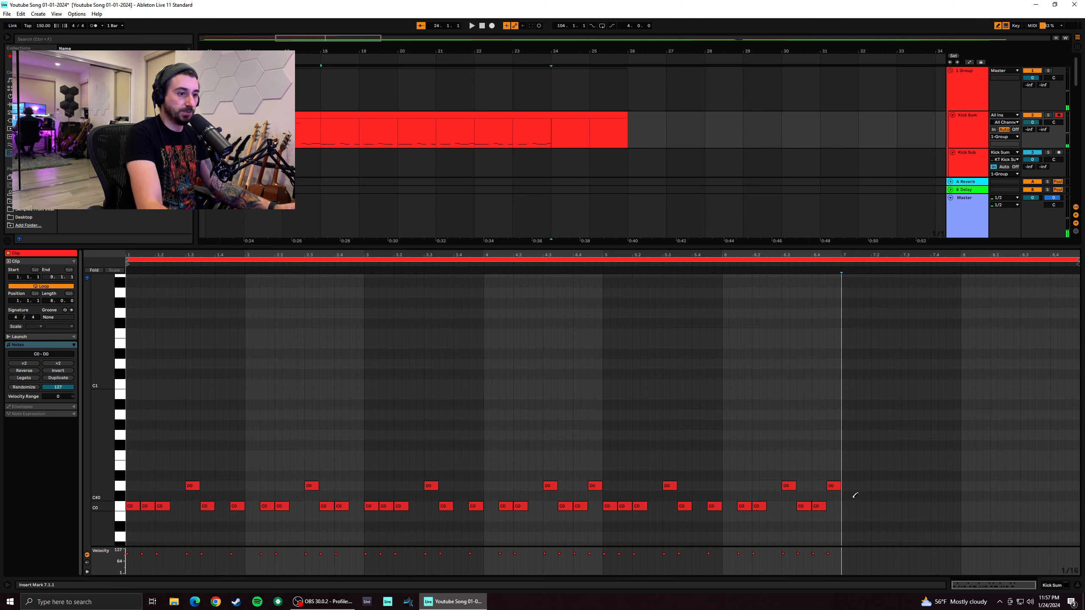
pyautogui.moveTo(844, 504); pyautogui.dragTo(943, 492)
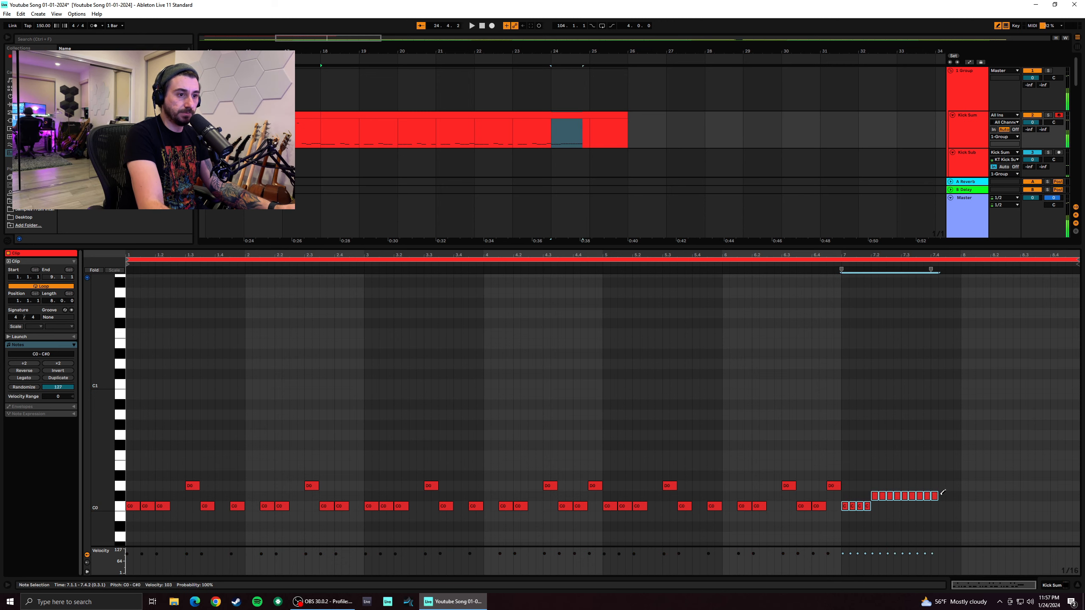
pyautogui.press('Delete')
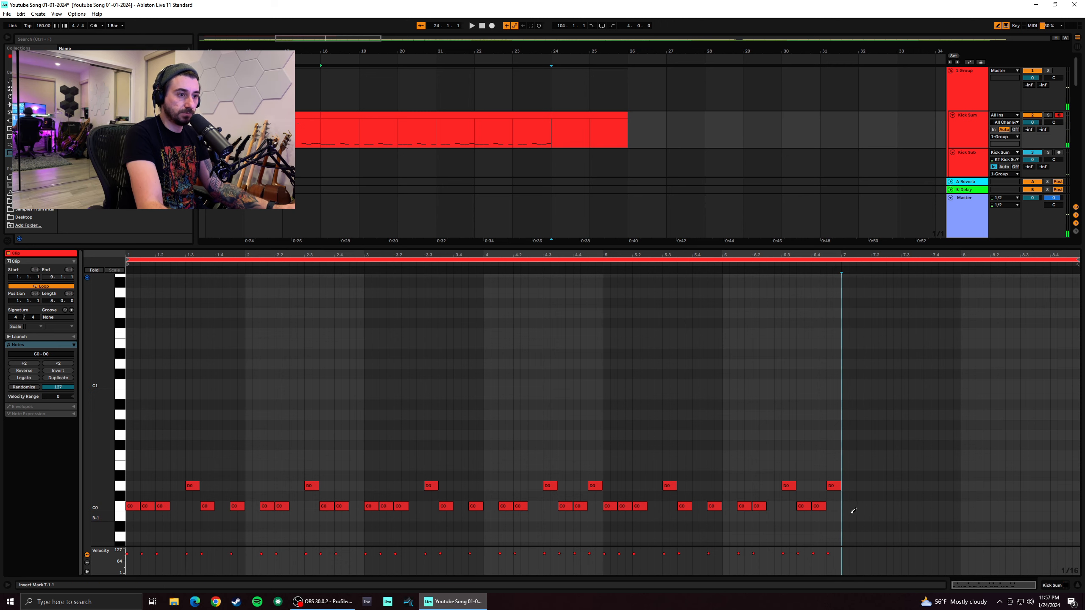
pyautogui.moveTo(847, 505); pyautogui.dragTo(960, 500)
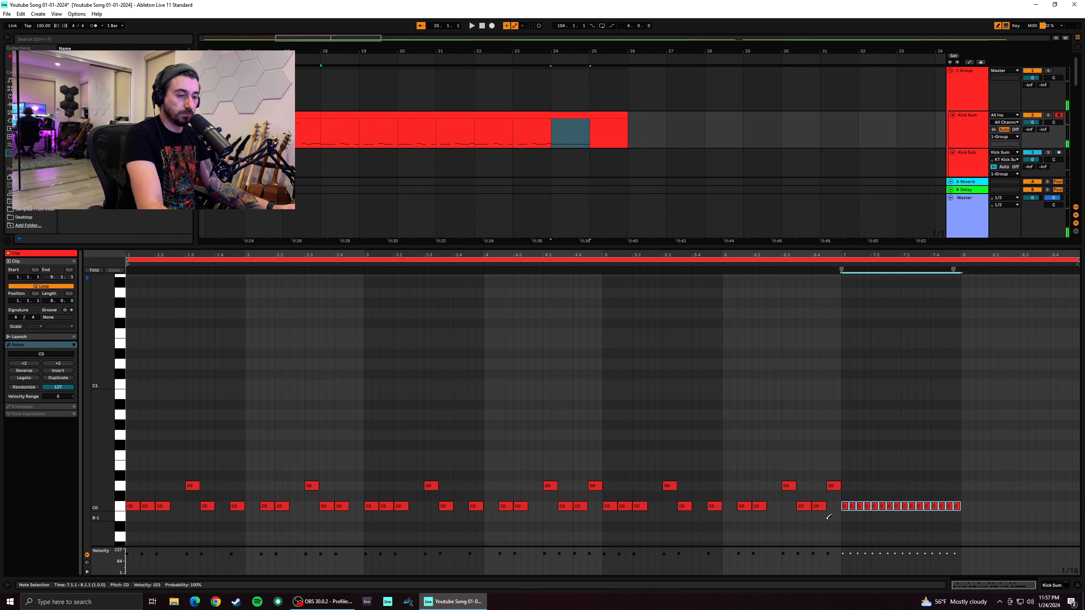
pyautogui.press('space')
pyautogui.press('b')
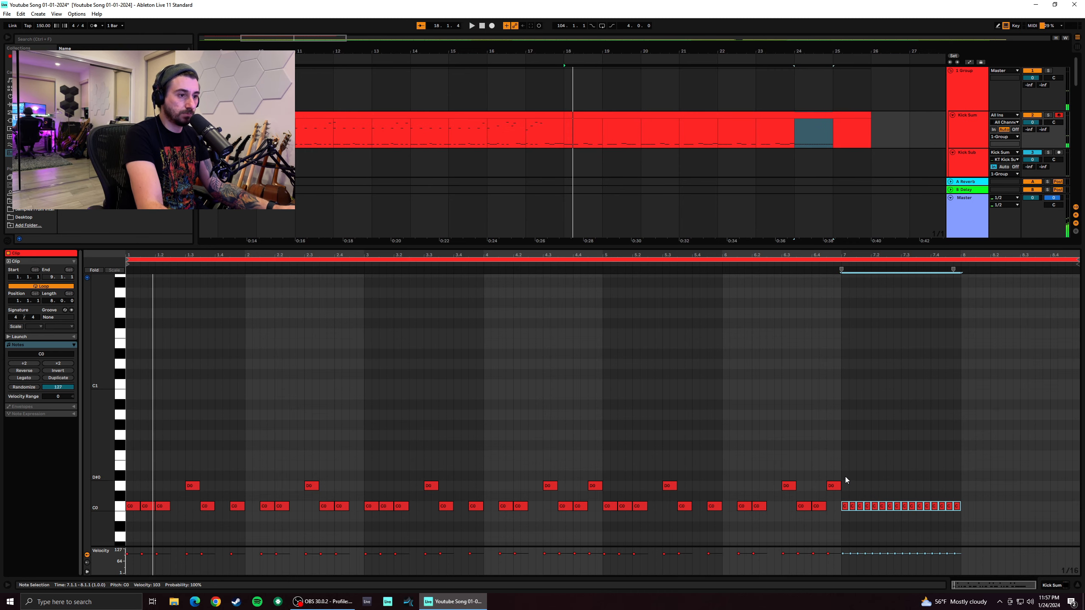
# Add a sixteenth-note D0 at 7.3.1 while playing bar 7 back from 7.1.1
pyautogui.click(845, 476)
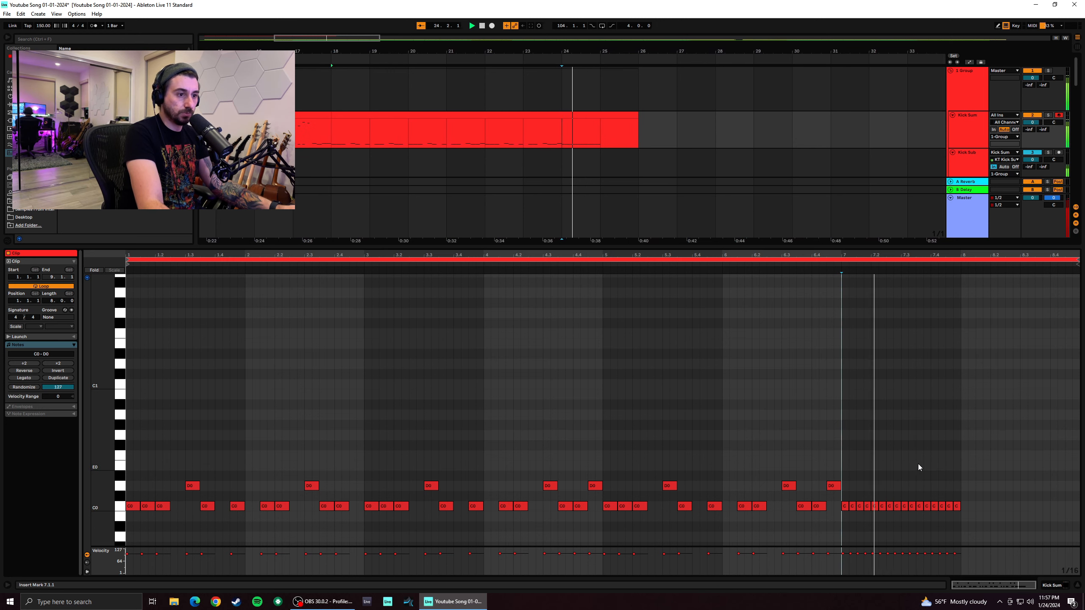
pyautogui.doubleClick(905, 486)
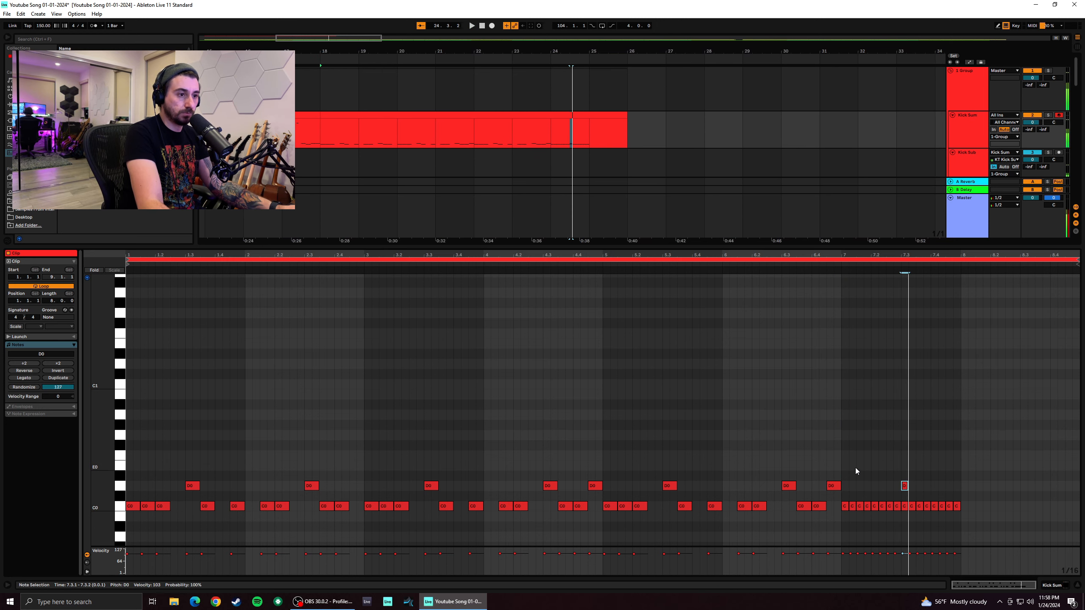
pyautogui.click(843, 465)
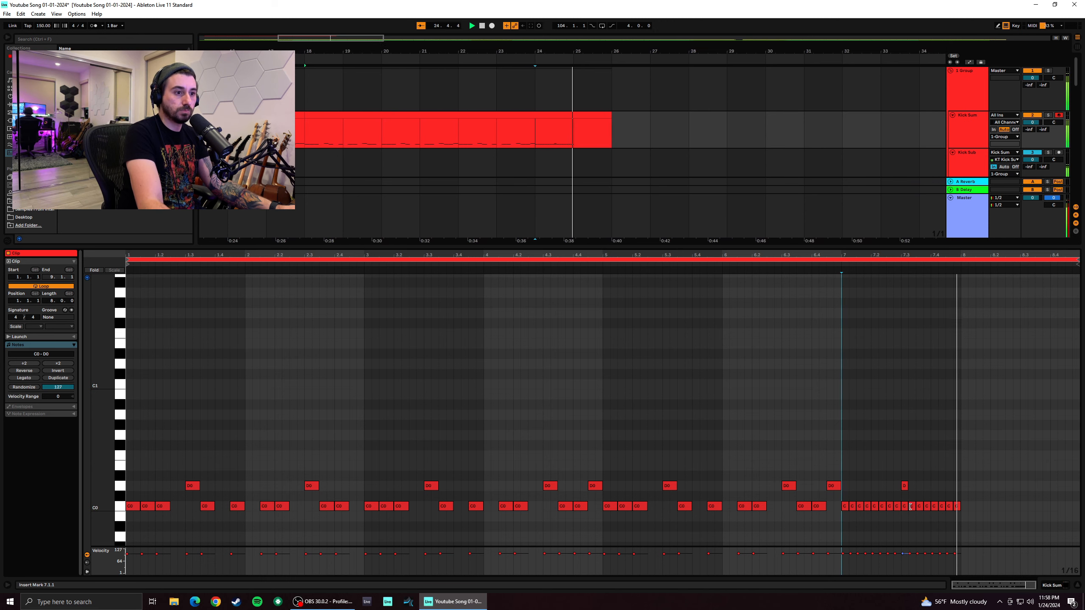
# Duplicate the sixteenth-note C0 run from the second half of bar 7 into the first half of bar 8
pyautogui.moveTo(958, 521); pyautogui.dragTo(925, 505)
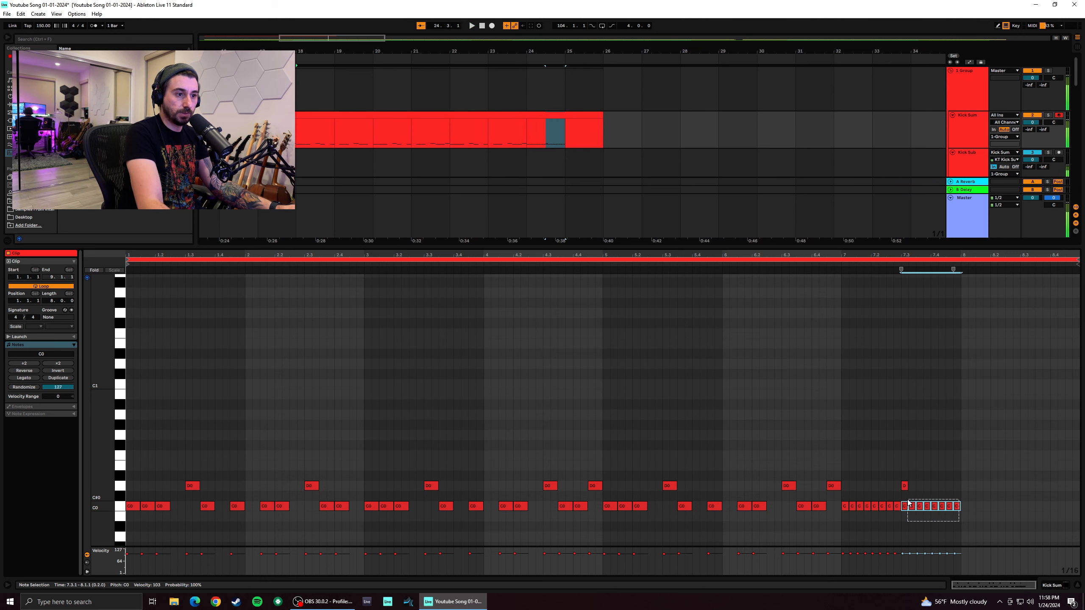
pyautogui.hotkey('ctrl', 'd')
pyautogui.click(961, 492)
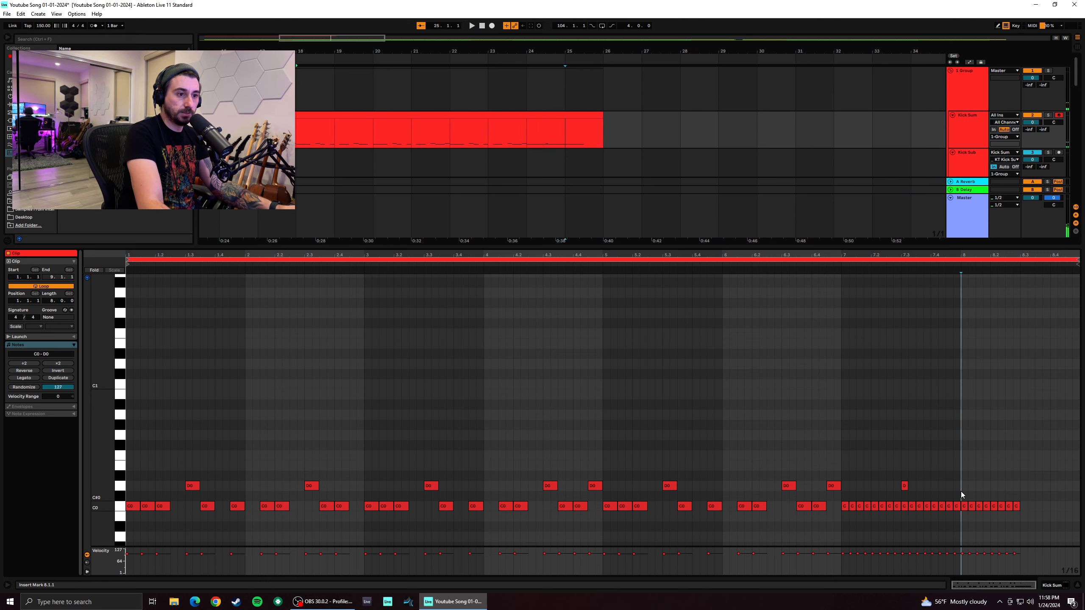
# Add four sixteenth-note D0 hits from 8.3.1 to 8.3.4
pyautogui.doubleClick(1024, 486)
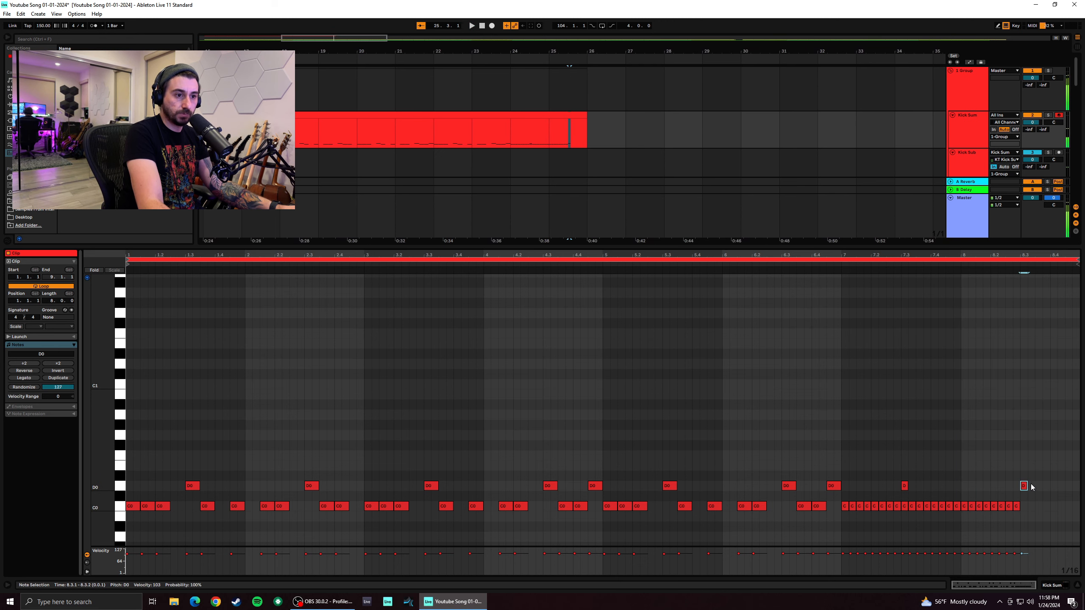
pyautogui.doubleClick(1032, 487)
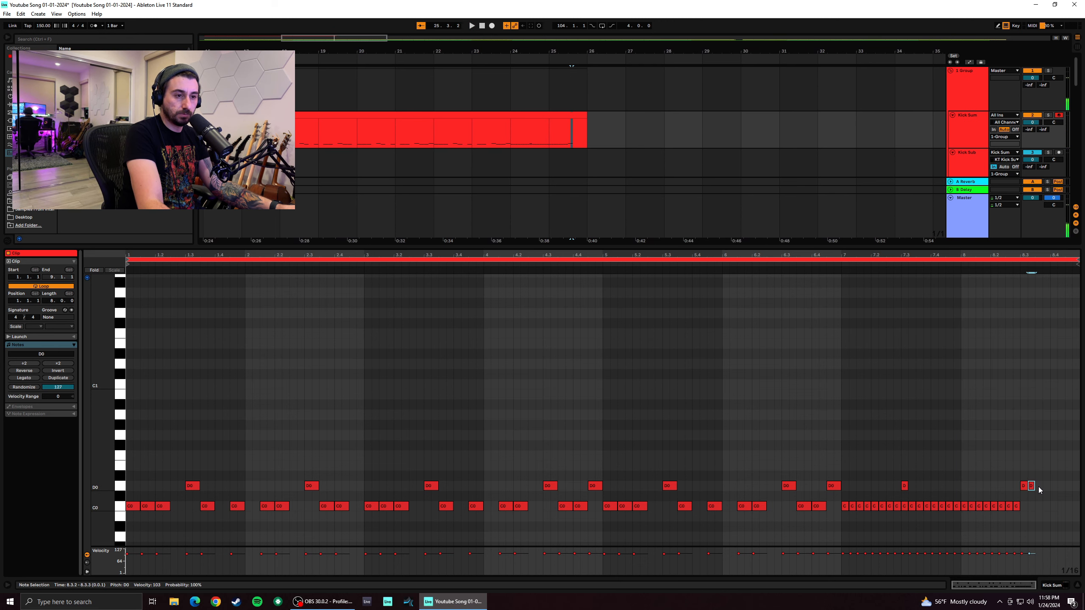
pyautogui.doubleClick(1038, 487)
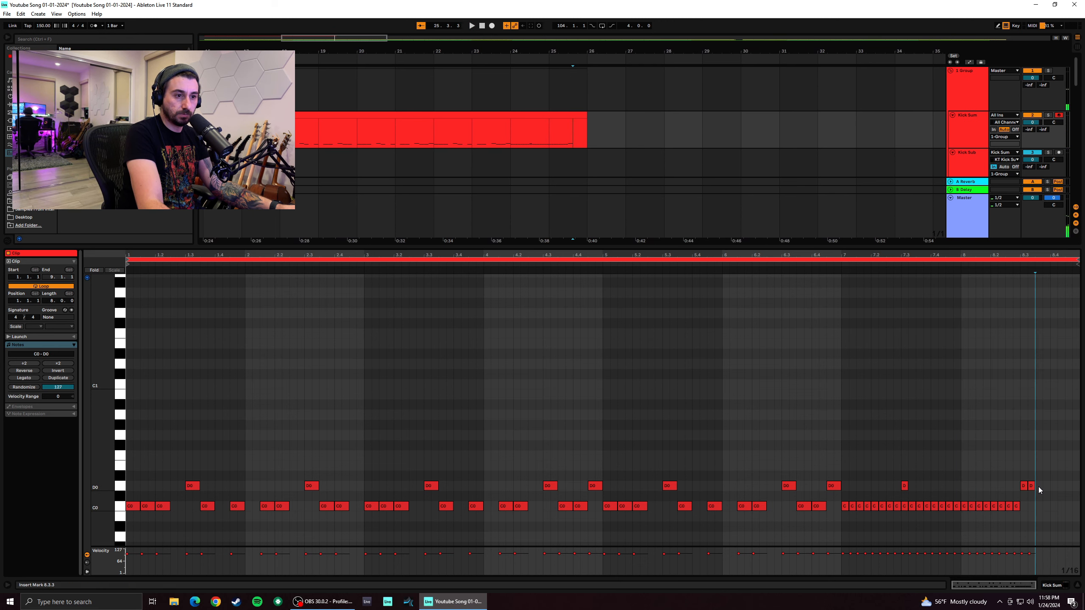
# Add sixteenth notes on A0 at 8.4.1 and 8.4.2 and on B0 at 8.4.3 and 8.4.4, and play back from 7.1.1
pyautogui.doubleClick(1054, 466)
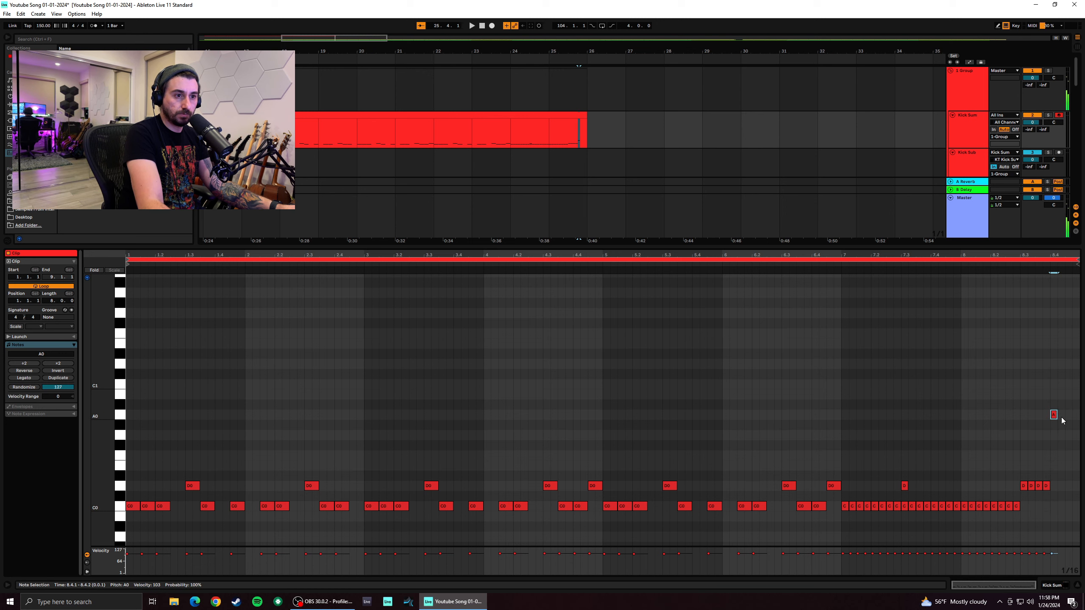
pyautogui.doubleClick(1061, 414)
pyautogui.doubleClick(1068, 394)
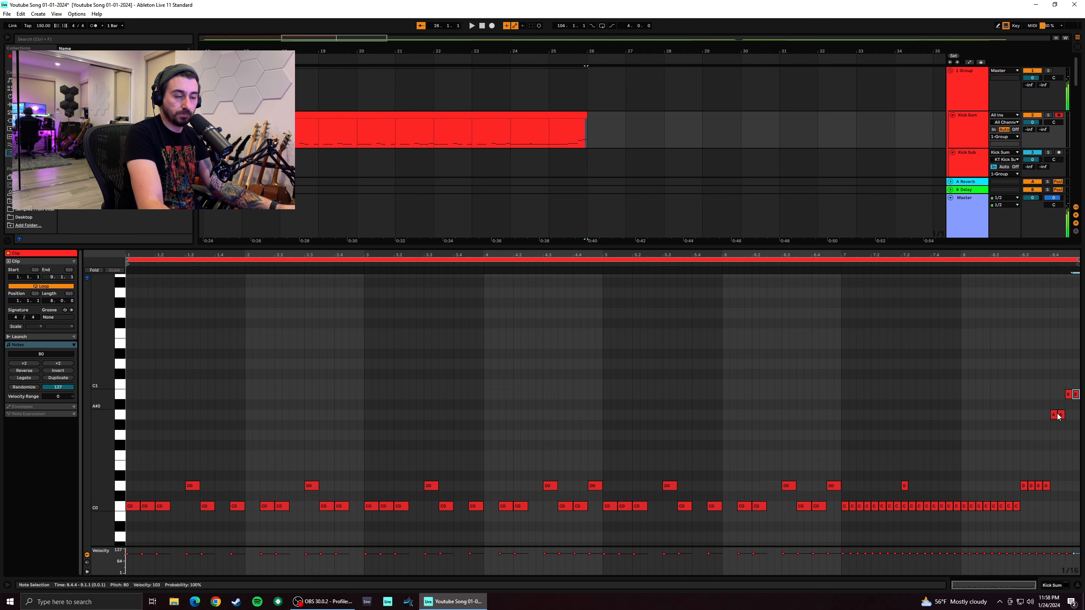
pyautogui.click(845, 459)
pyautogui.press('space')
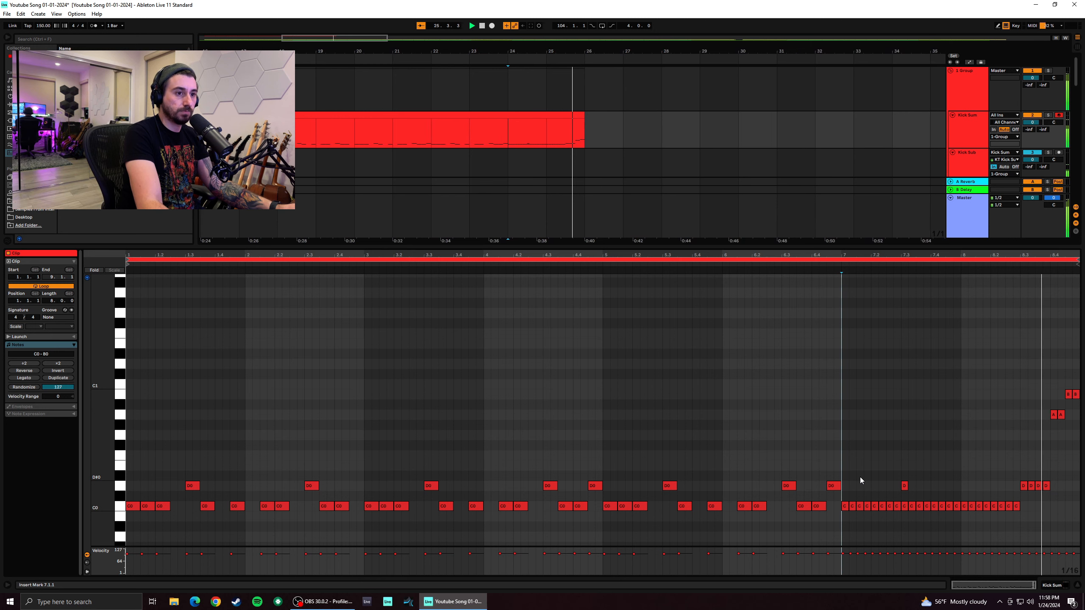
# Raise the notes at 8.3.3–8.3.4 to A0, 8.4.1–8.4.2 to B0 and 8.4.3–8.4.4 to C#1, and play back from 8.1.1
pyautogui.click(1039, 486)
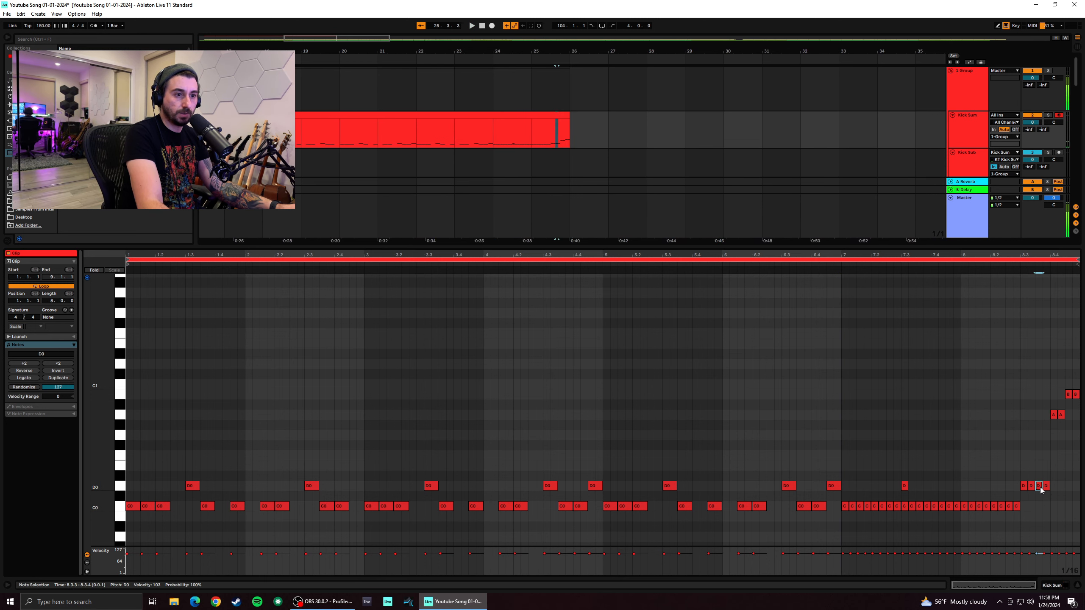
pyautogui.moveTo(1041, 489); pyautogui.dragTo(1040, 428)
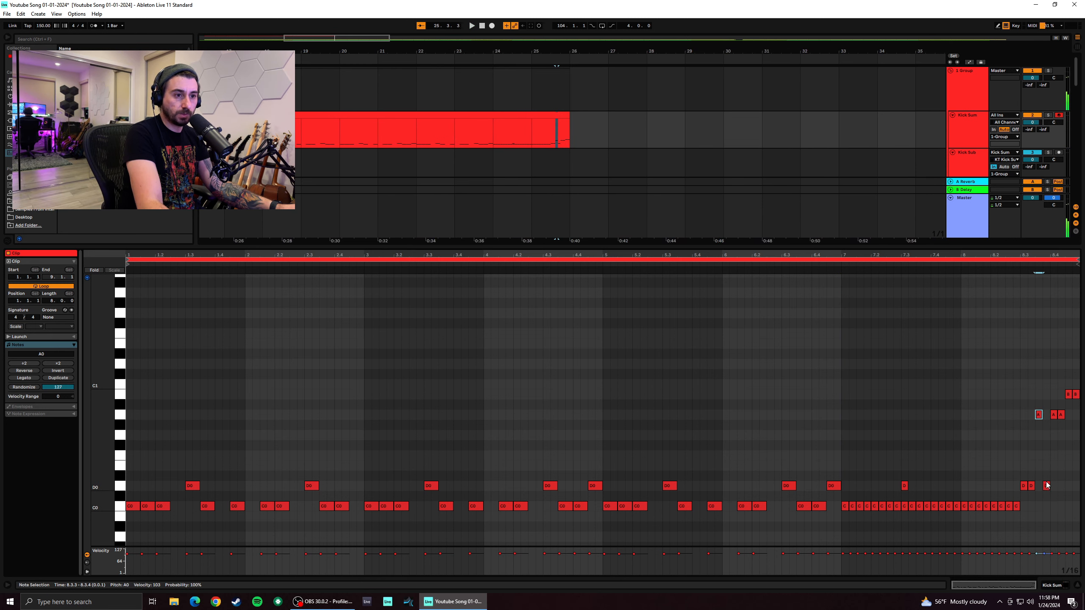
pyautogui.moveTo(1046, 485); pyautogui.dragTo(1068, 380)
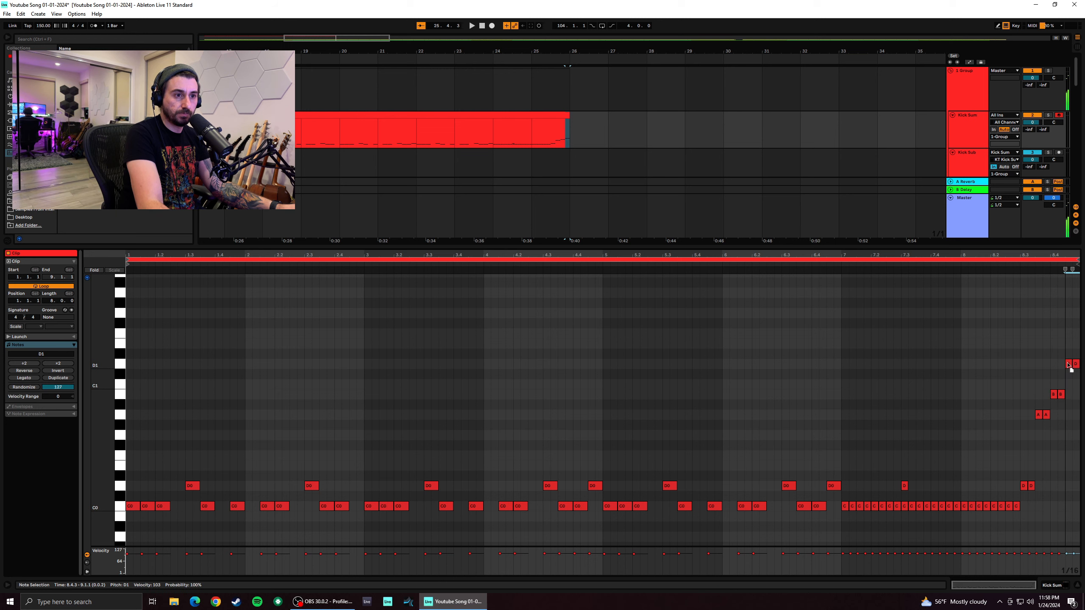
pyautogui.moveTo(1070, 374); pyautogui.dragTo(1070, 397)
pyautogui.click(959, 407)
pyautogui.press('space')
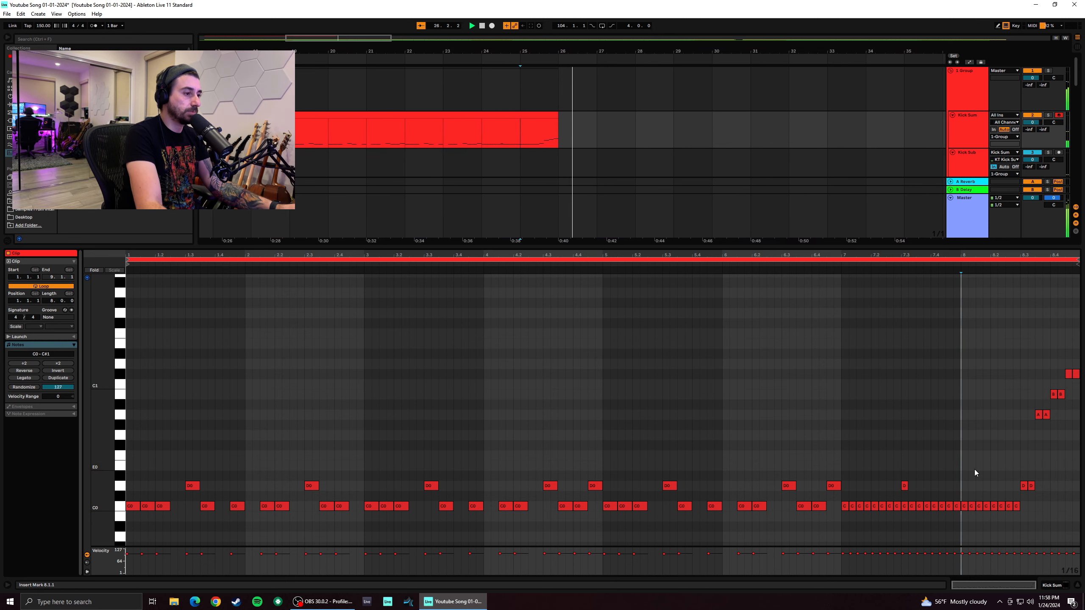
# Play back the kick pattern from the start of the clip at 1.1.1
pyautogui.click(129, 470)
pyautogui.press('space')
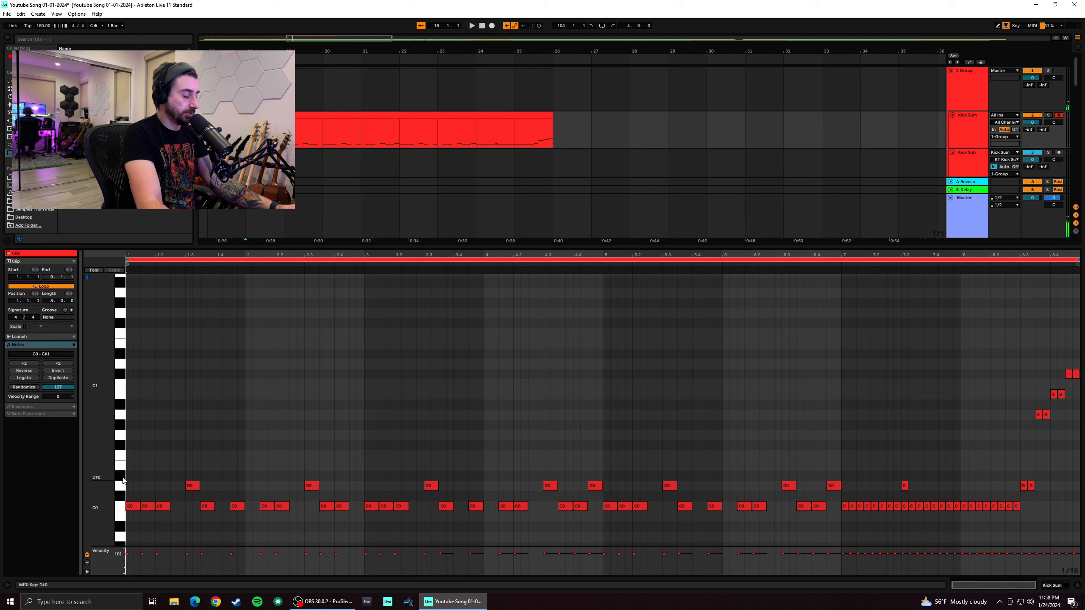
pyautogui.press('space')
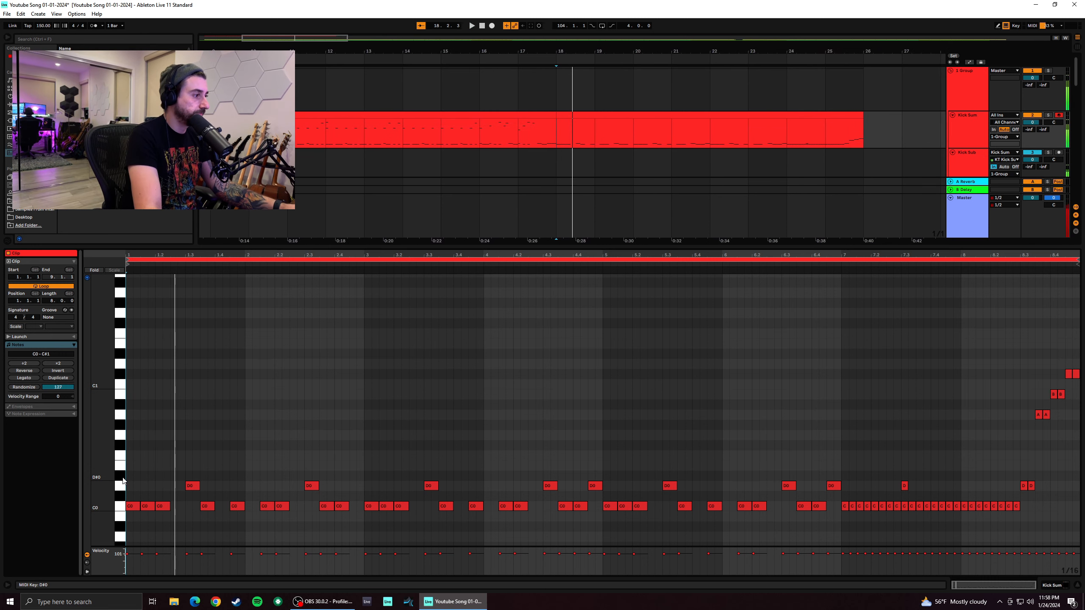
pyautogui.press('space')
# Add a sixteenth note at 1.1.1 and raise it to D3
pyautogui.doubleClick(129, 353)
pyautogui.moveTo(129, 354); pyautogui.dragTo(129, 283)
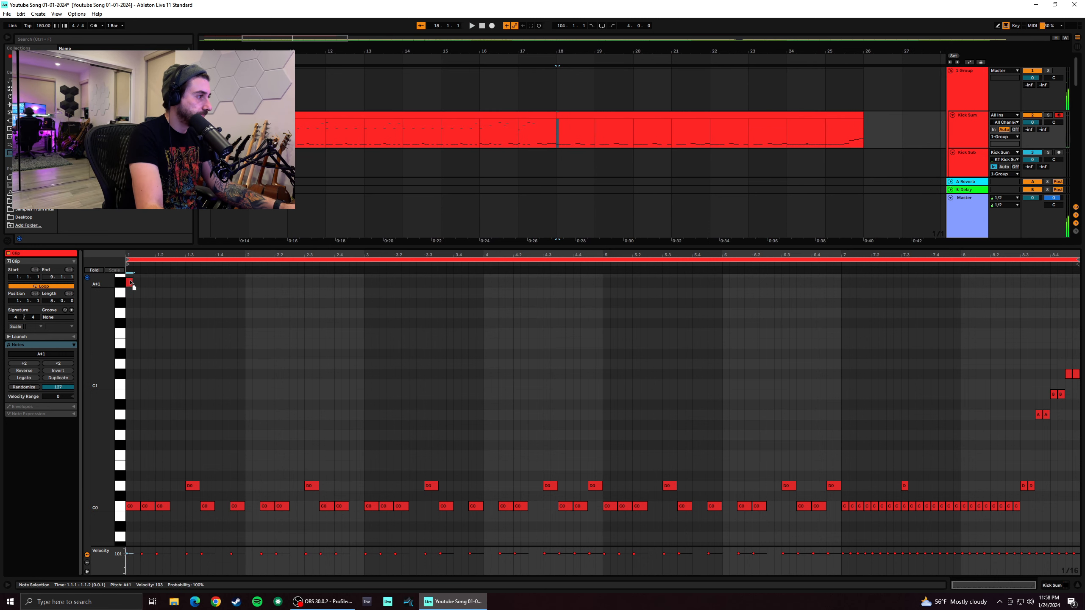
pyautogui.scroll(4, 153, 314)
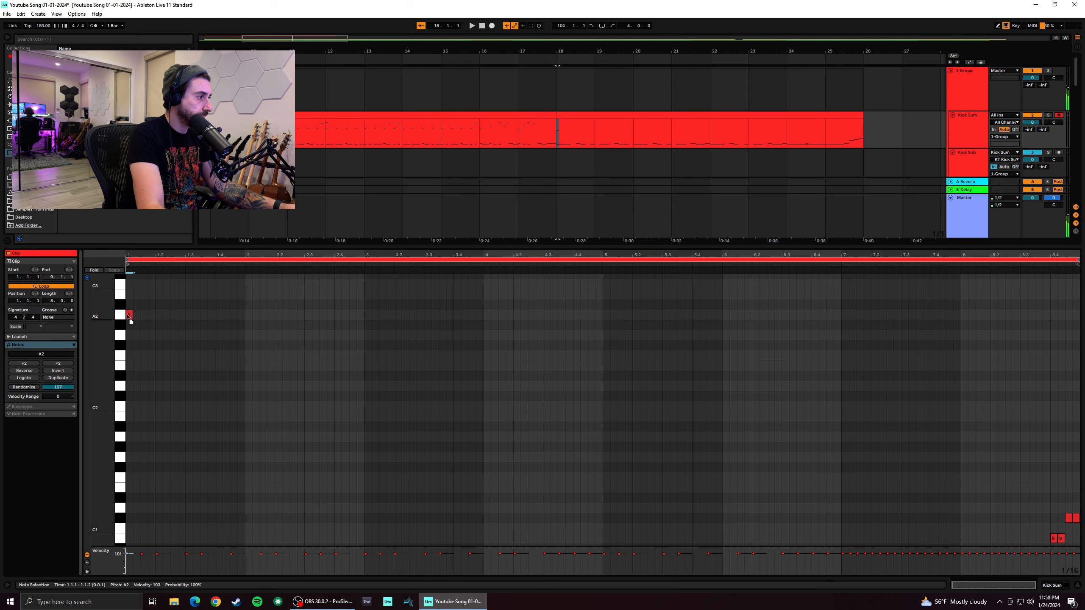
pyautogui.scroll(4, 135, 312)
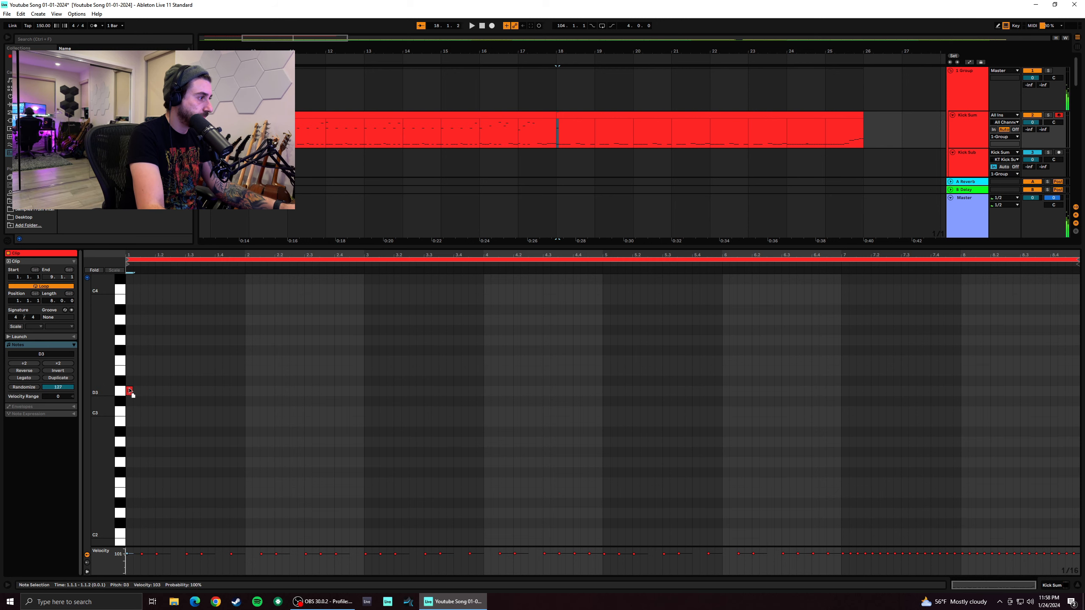
# Add a second sixteenth note at 1.1.1, move it to C#4, and play back from the clip start
pyautogui.doubleClick(132, 340)
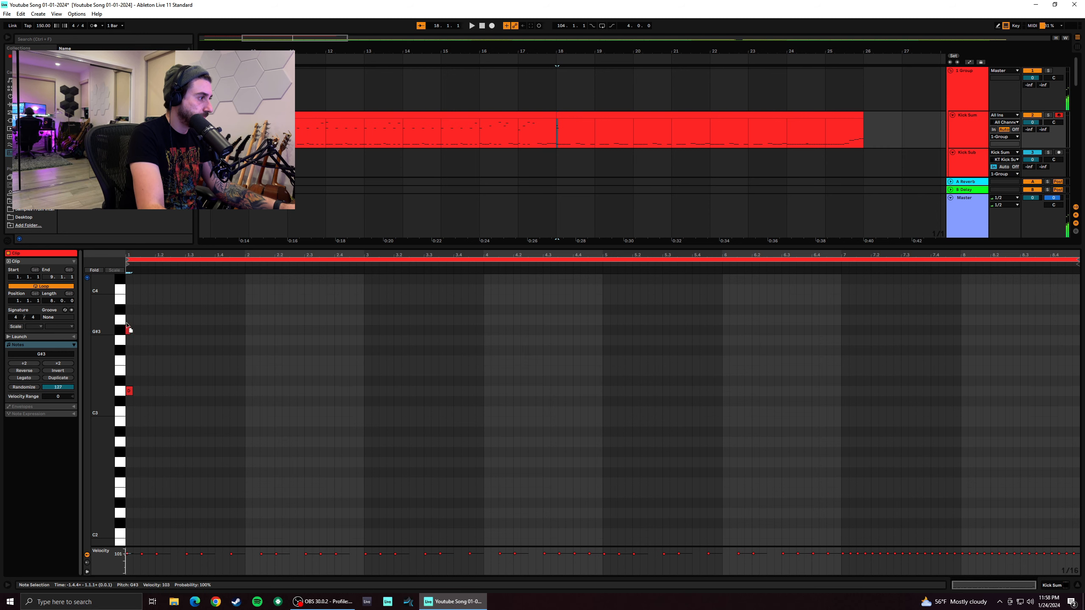
pyautogui.scroll(2, 135, 318)
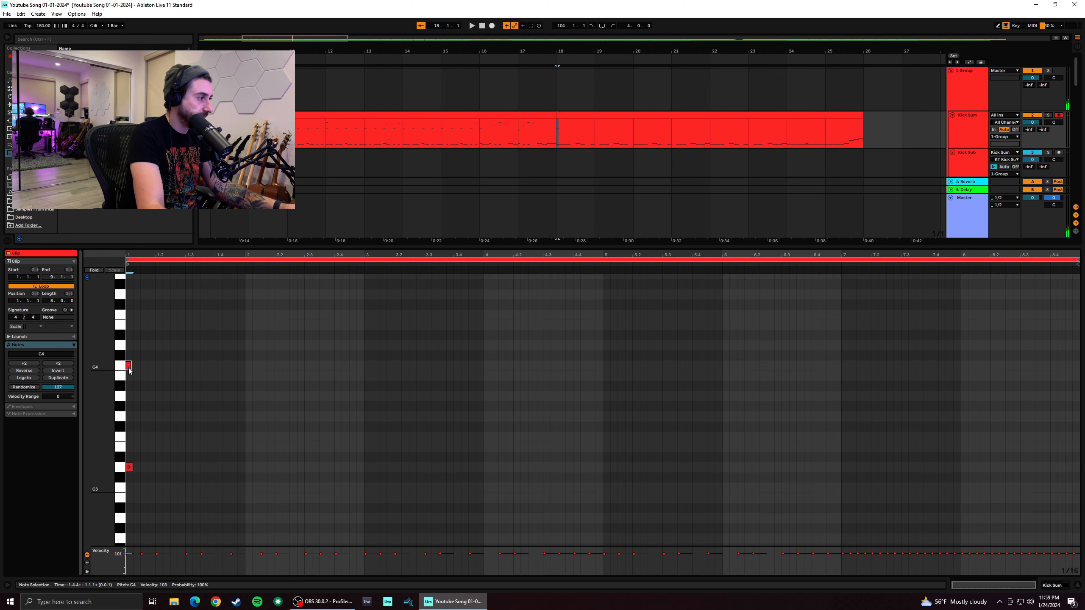
pyautogui.moveTo(129, 370); pyautogui.dragTo(130, 356)
pyautogui.press('space')
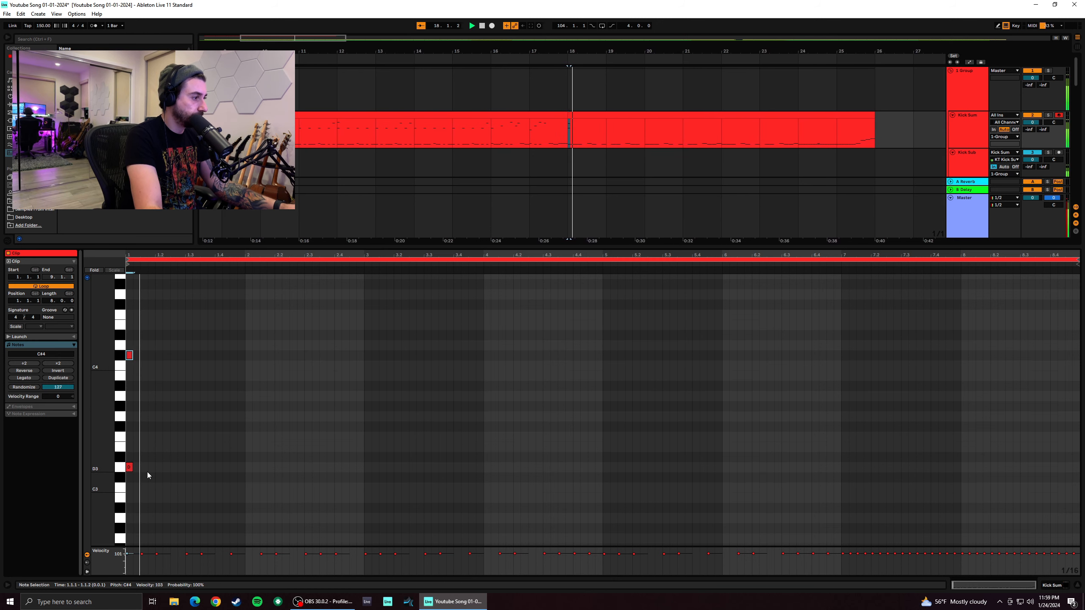
pyautogui.press('space')
# Add sixteenth notes on D3 at 1.2.1 and 1.3.1, and play back from 1.1.1
pyautogui.doubleClick(158, 468)
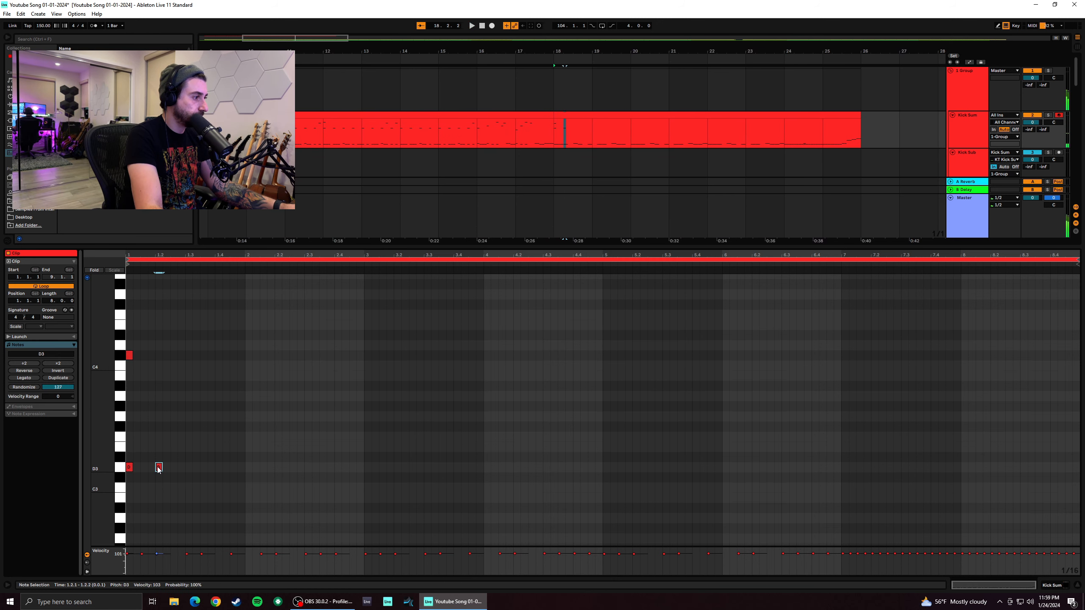
pyautogui.doubleClick(188, 467)
pyautogui.press('space')
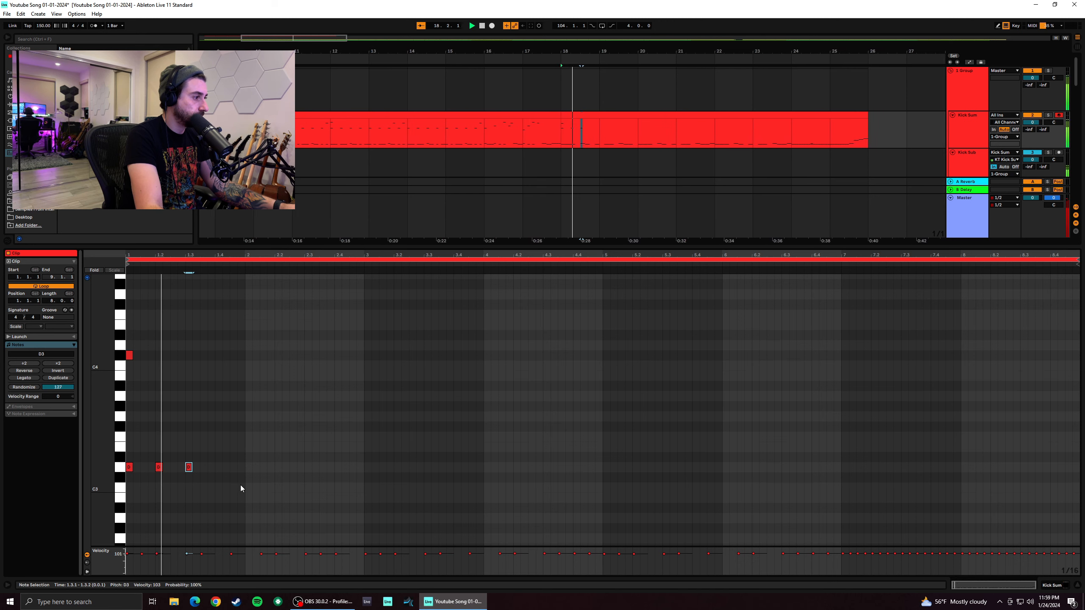
# Set the note editor's fixed grid to 1/4
pyautogui.rightClick(231, 486)
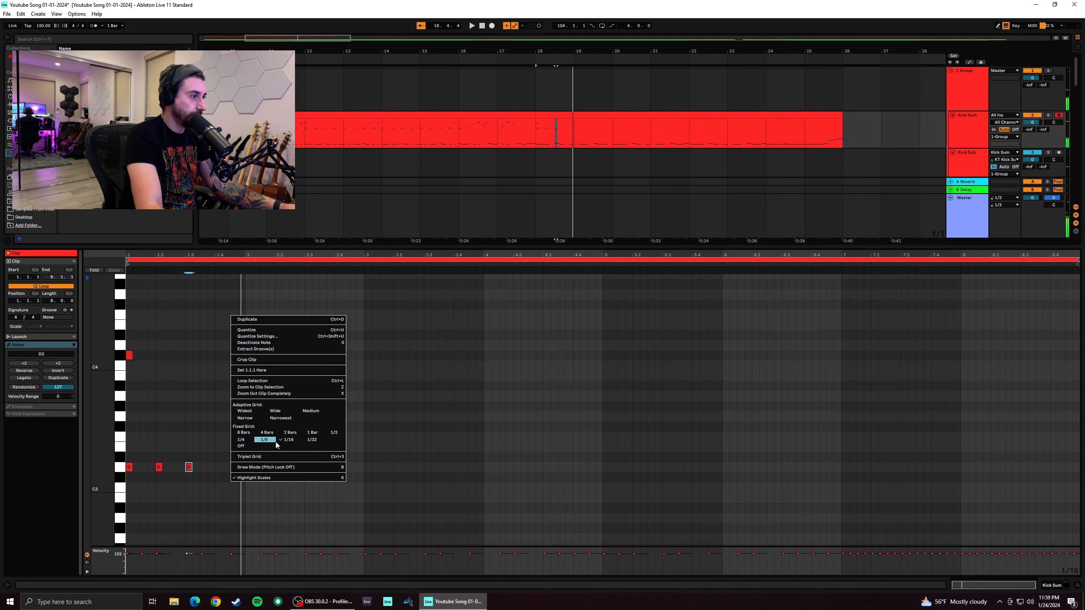
pyautogui.click(243, 488)
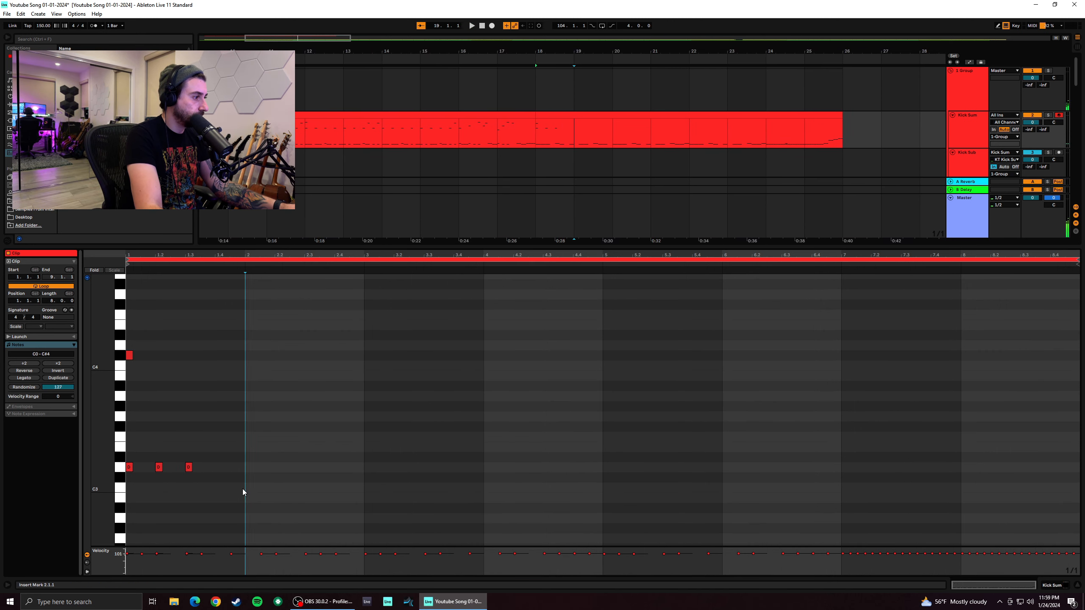
pyautogui.rightClick(227, 457)
pyautogui.click(282, 418)
# Add a quarter note on D3 at 1.4.1 and lengthen the other three D3 notes in bar 1 to quarter notes
pyautogui.moveTo(181, 483); pyautogui.dragTo(133, 460)
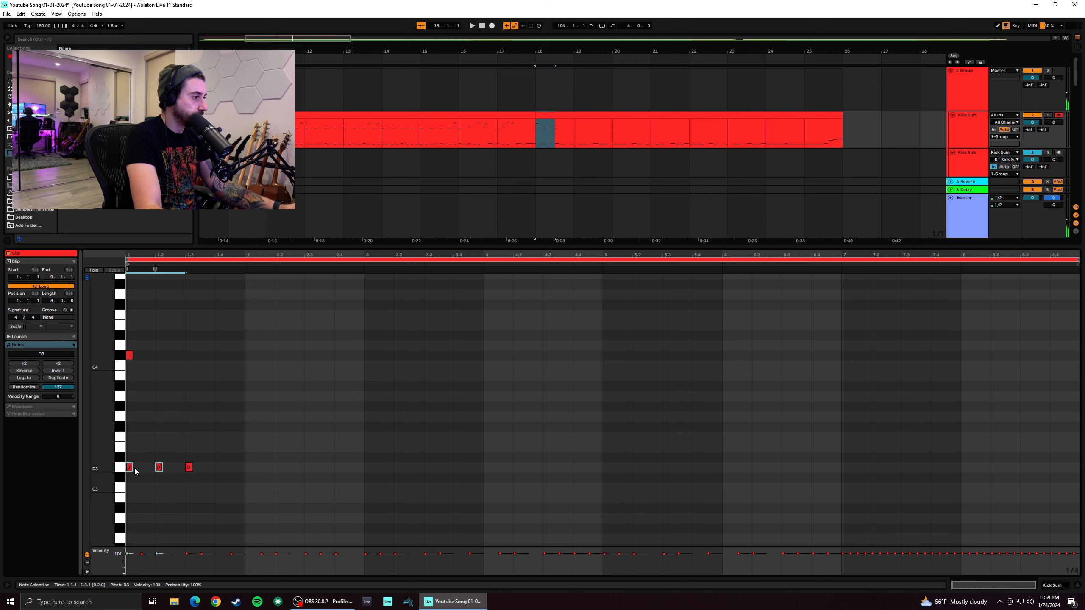
pyautogui.doubleClick(221, 470)
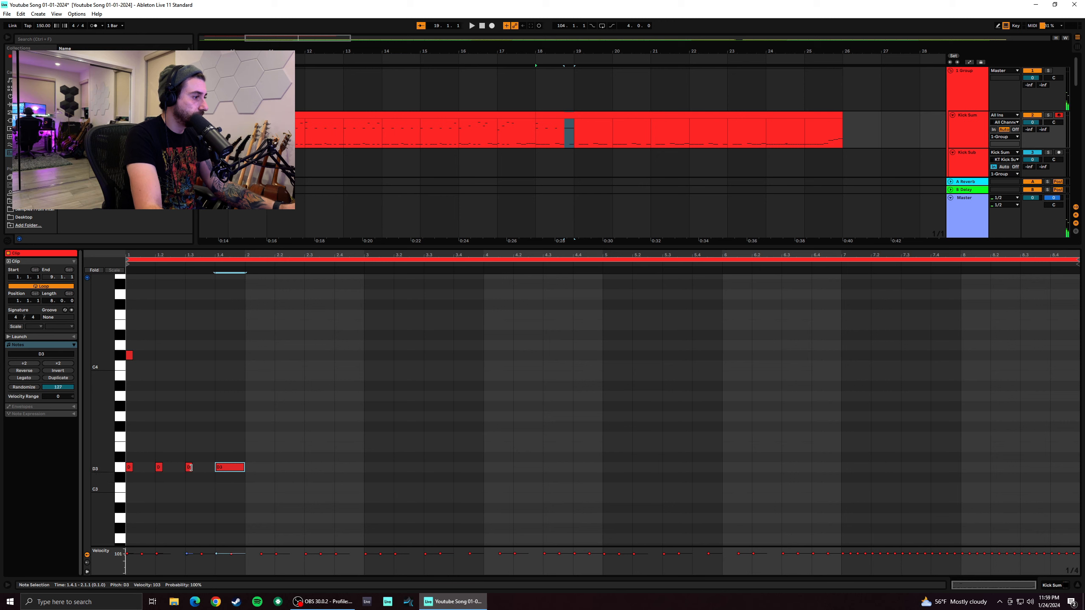
pyautogui.click(196, 479)
pyautogui.moveTo(197, 479); pyautogui.dragTo(155, 474)
pyautogui.click(251, 494)
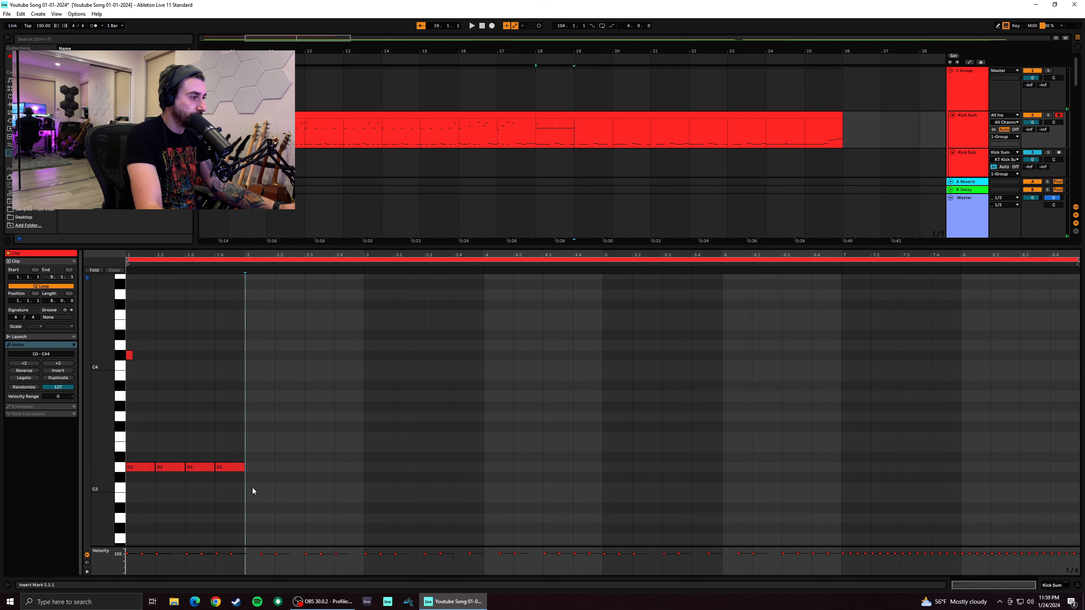
# Duplicate bar 1's D3 quarter notes into bar 2, and duplicate the D3 notes of both bars into bars 3 and 4
pyautogui.moveTo(235, 484); pyautogui.dragTo(148, 453)
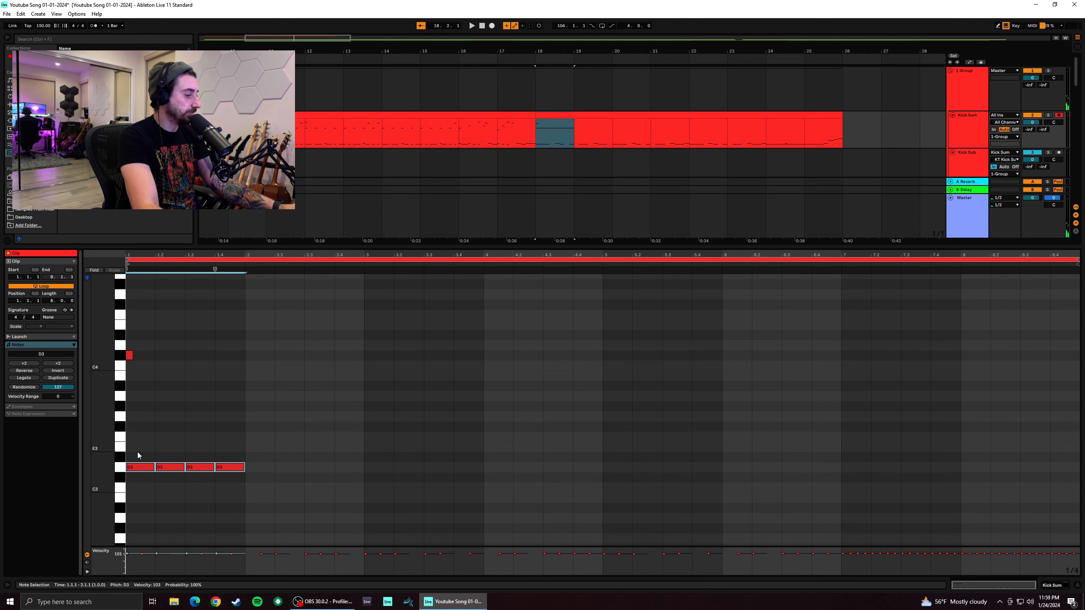
pyautogui.hotkey('ctrl', 'd')
pyautogui.press('space')
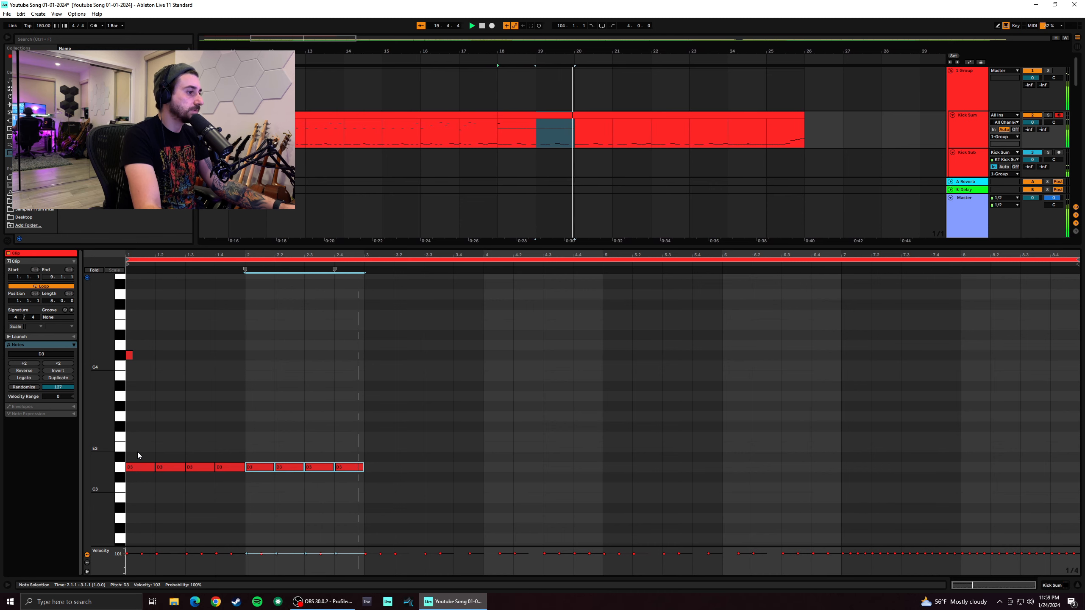
pyautogui.moveTo(358, 483)
pyautogui.mouseDown()
pyautogui.moveTo(260, 449)
pyautogui.moveTo(141, 436)
pyautogui.moveTo(151, 435)
pyautogui.mouseUp()
pyautogui.hotkey('ctrl', 'd')
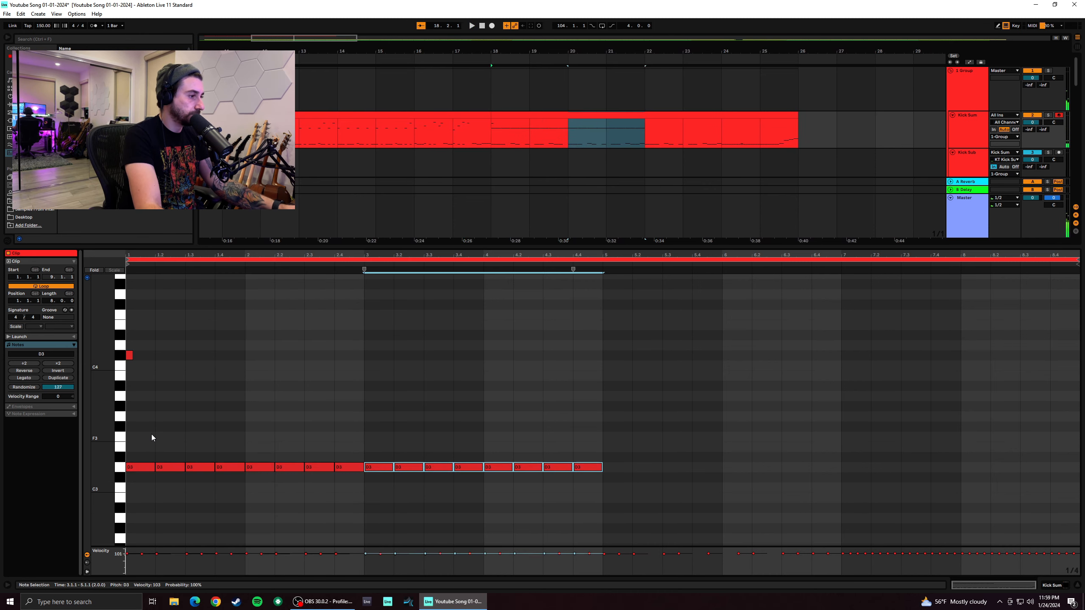
# Play back the D3 quarter-note pattern from 1.1.1 and set the computer keyboard velocity to 120
pyautogui.press('space')
pyautogui.press('space')
pyautogui.press('v')
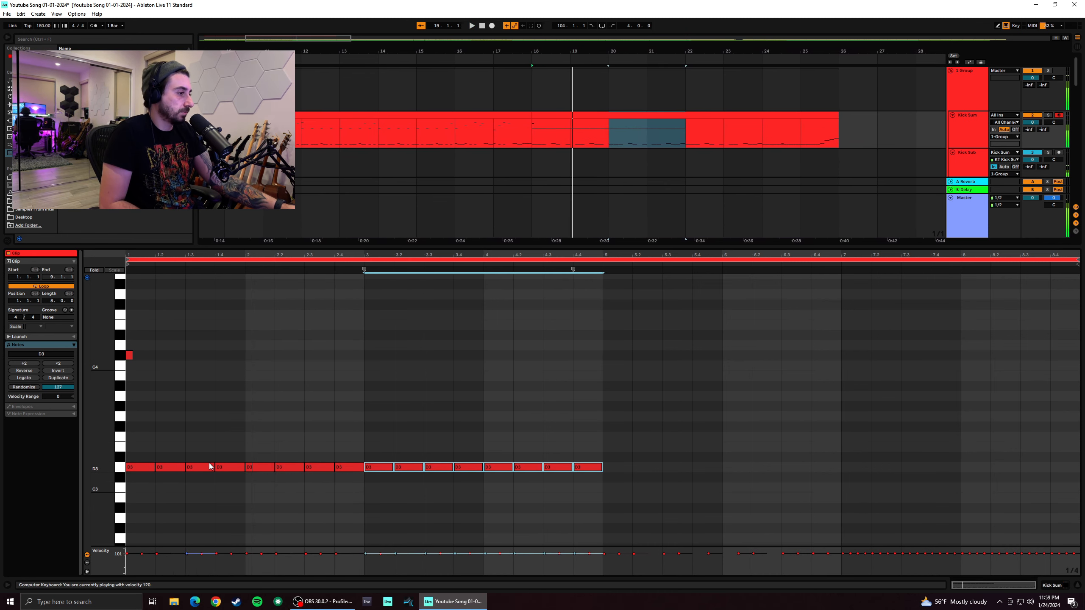
pyautogui.press('space')
pyautogui.press('space')
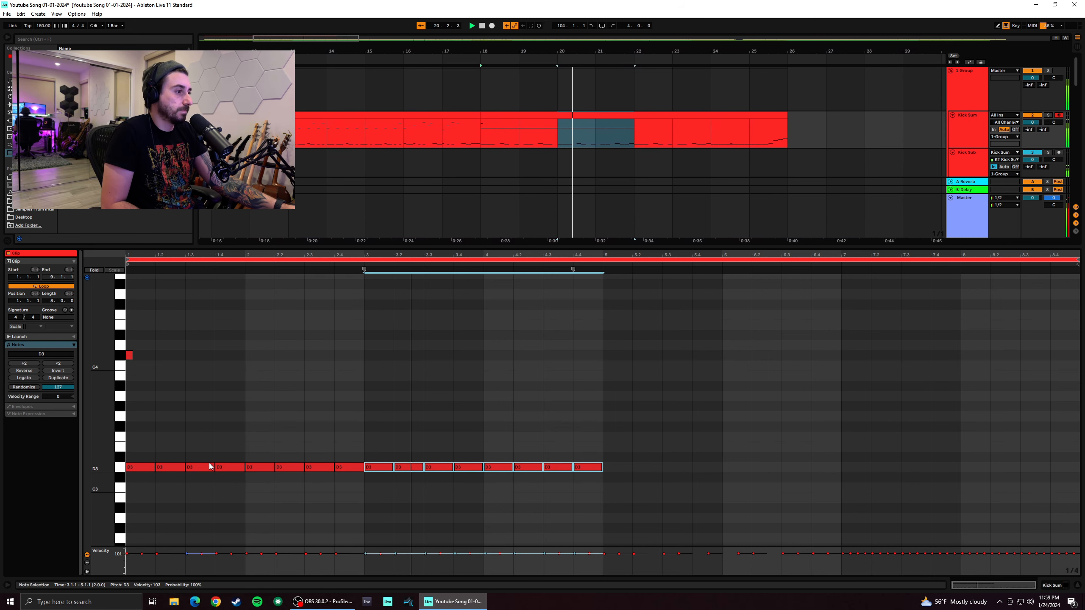
# Add a quarter note on G3 at 3.1.1 and play back the clip from 1.1.1
pyautogui.doubleClick(384, 424)
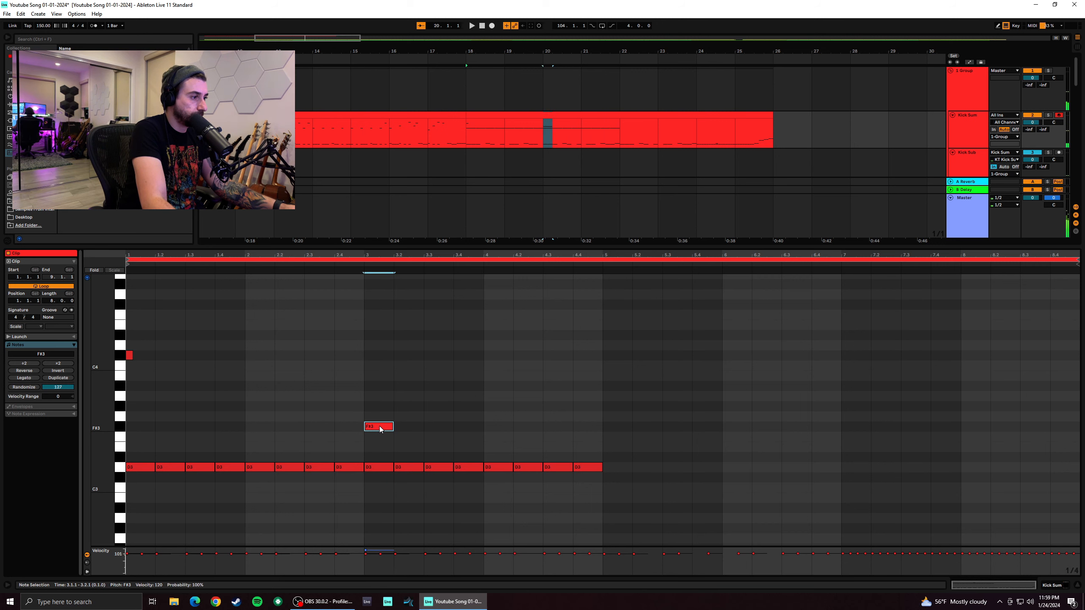
pyautogui.moveTo(382, 425)
pyautogui.mouseDown()
pyautogui.moveTo(382, 444)
pyautogui.moveTo(388, 413)
pyautogui.mouseUp()
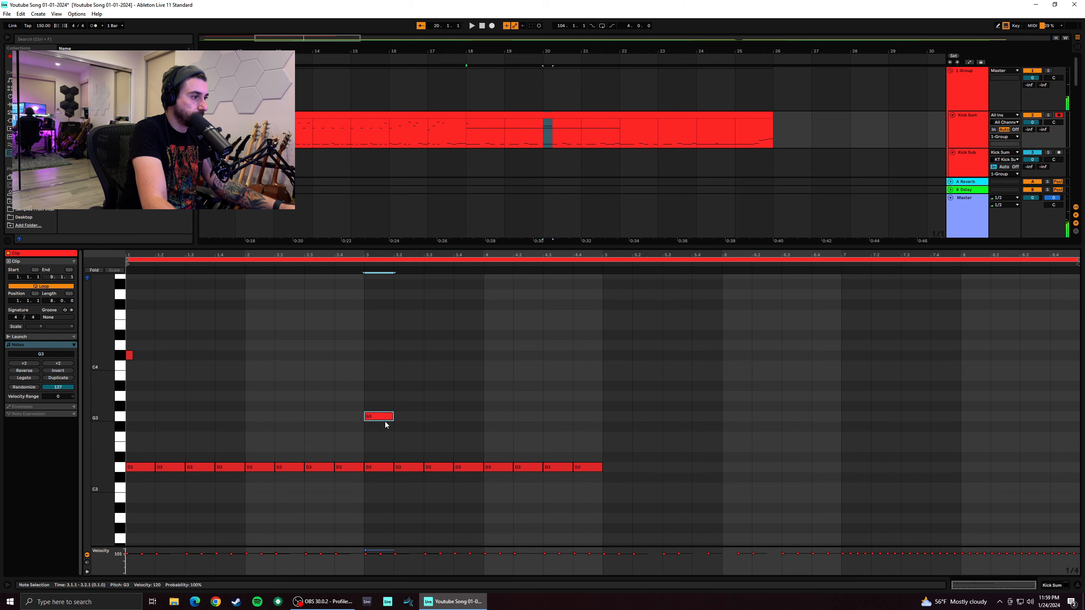
pyautogui.click(131, 436)
pyautogui.press('space')
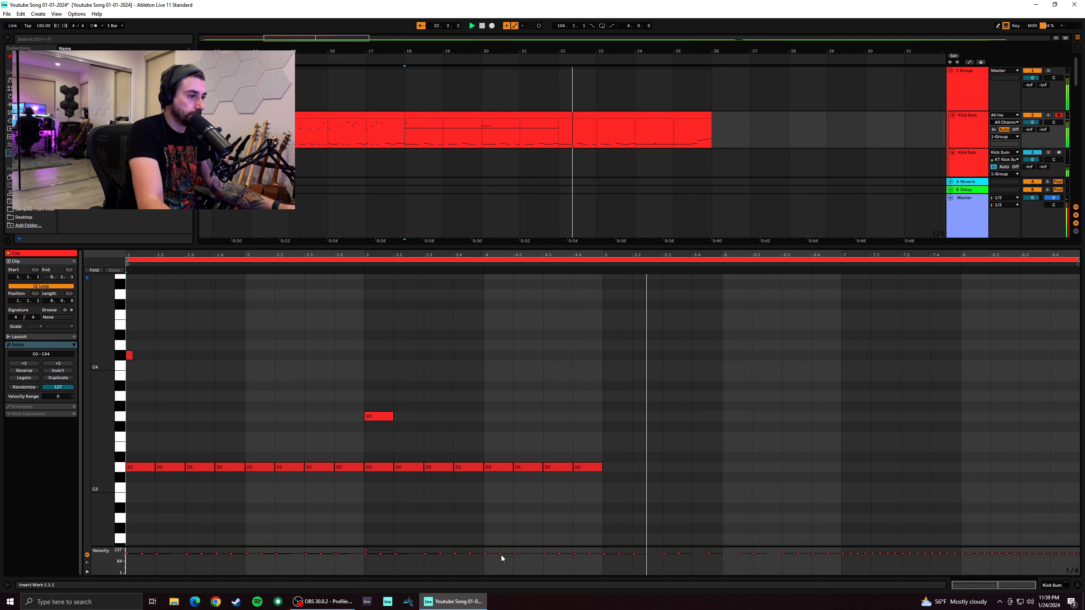
pyautogui.press('space')
# Duplicate the D3 quarter notes of bars 3–4 into bars 5–6 and play back from 5.1.1
pyautogui.moveTo(600, 488); pyautogui.dragTo(381, 454)
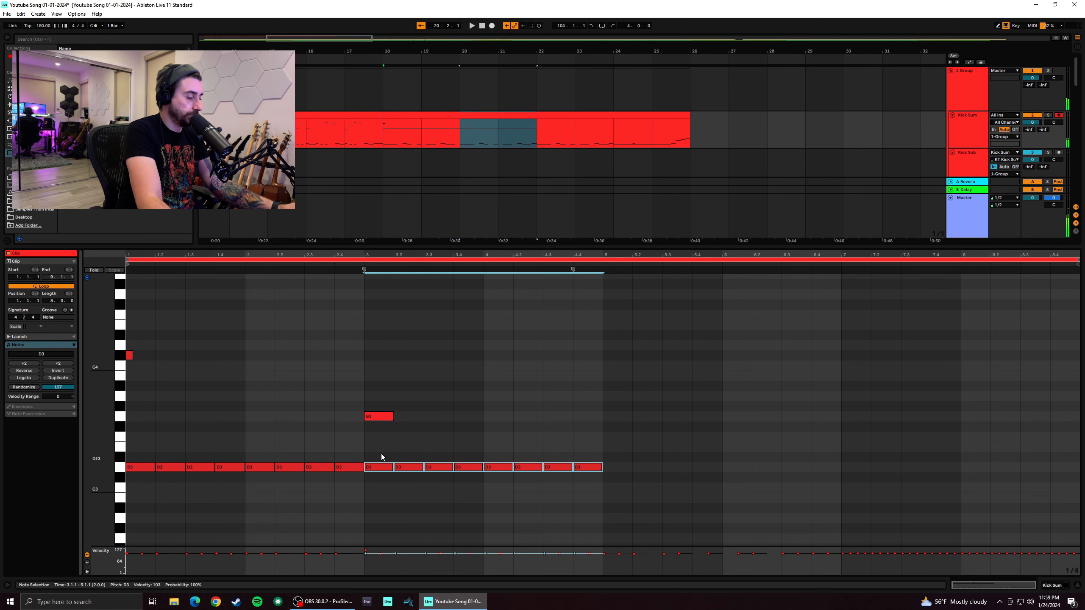
pyautogui.hotkey('ctrl', 'd')
pyautogui.click(600, 427)
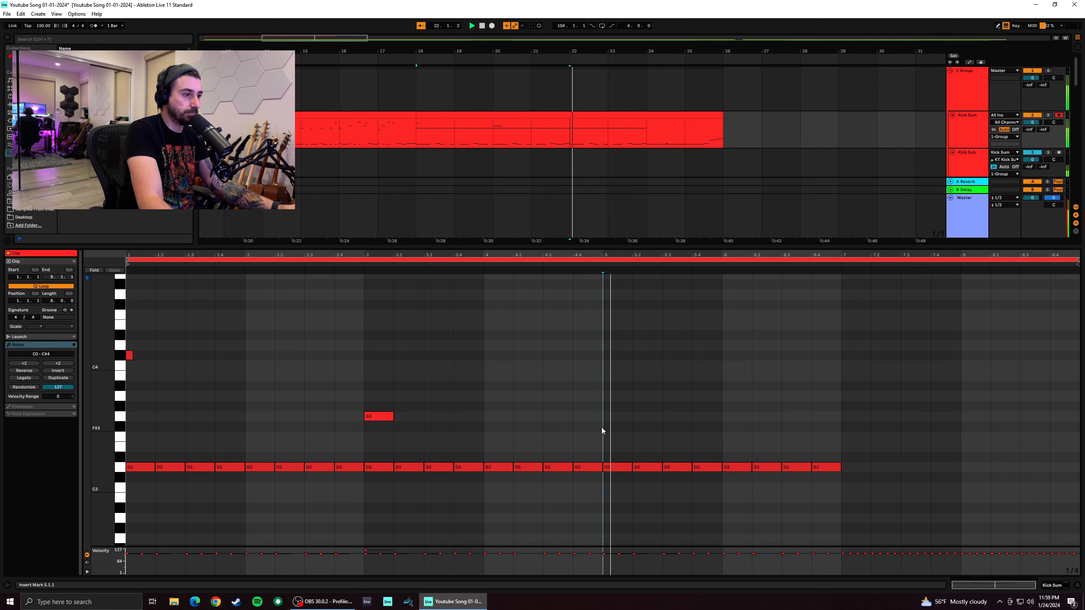
# Add a quarter note at 5.1.1 and move it to F4
pyautogui.doubleClick(610, 386)
pyautogui.moveTo(609, 382); pyautogui.dragTo(623, 281)
pyautogui.scroll(8, 626, 285)
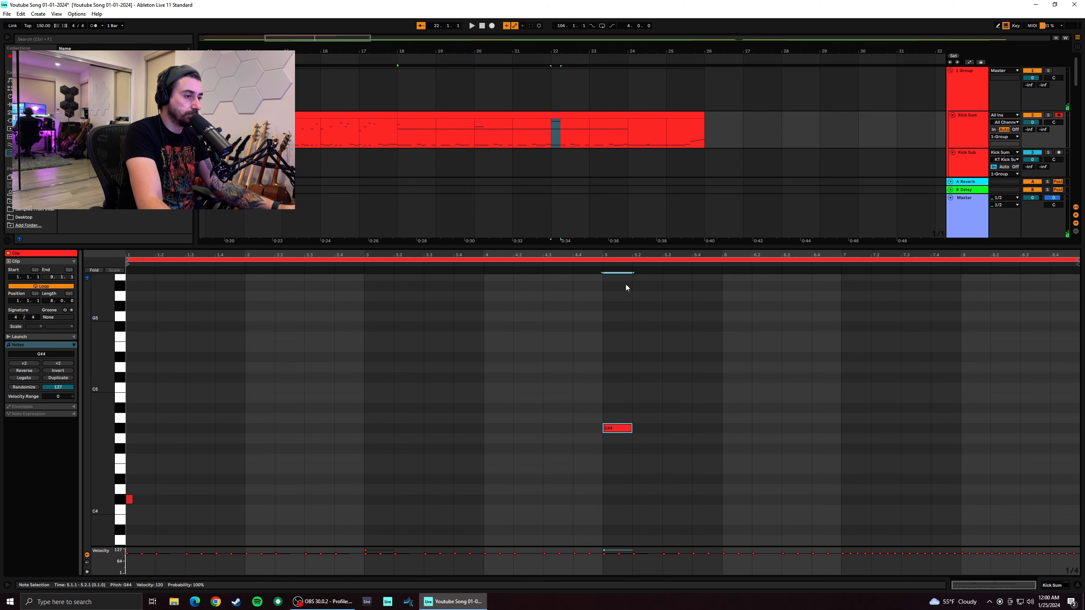
pyautogui.moveTo(616, 438); pyautogui.dragTo(616, 496)
pyautogui.scroll(-6, 635, 462)
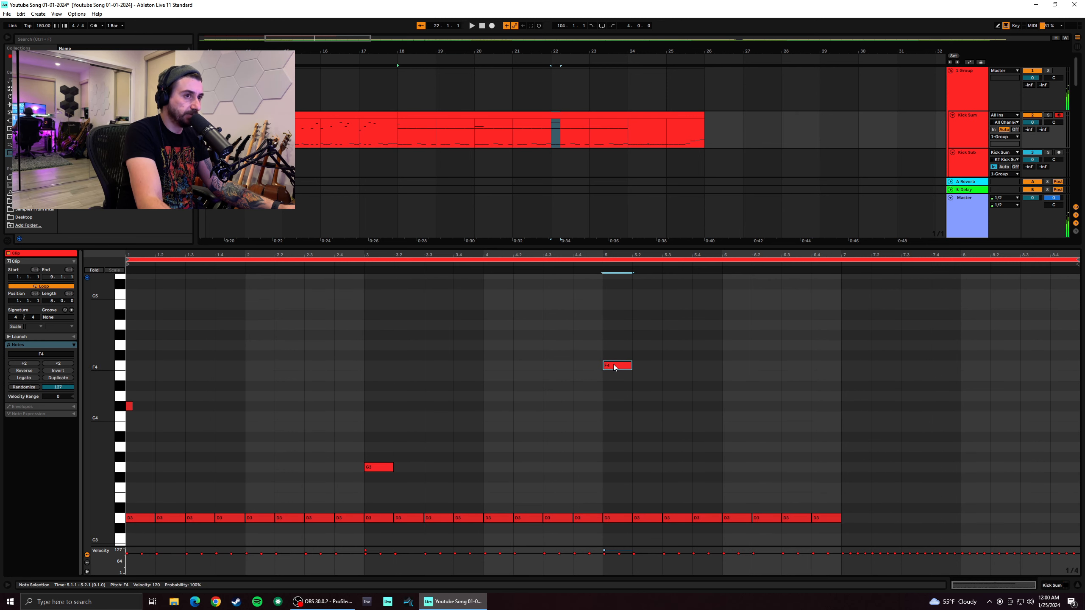
# Show the Kick Sum track's devices and try to open the Kontakt 7 plug-in window
pyautogui.click(977, 117)
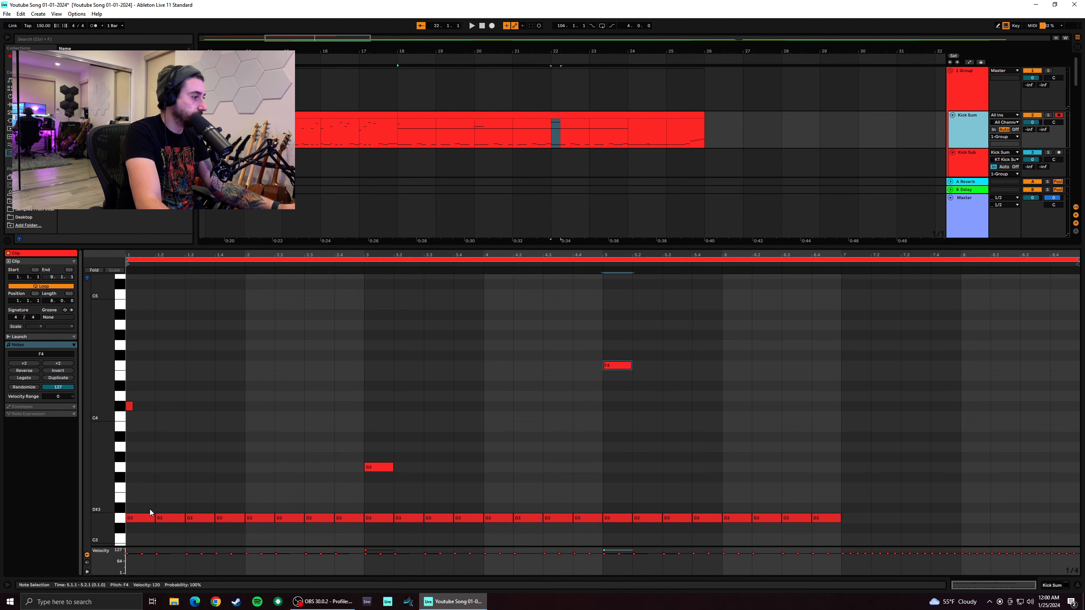
pyautogui.click(1049, 587)
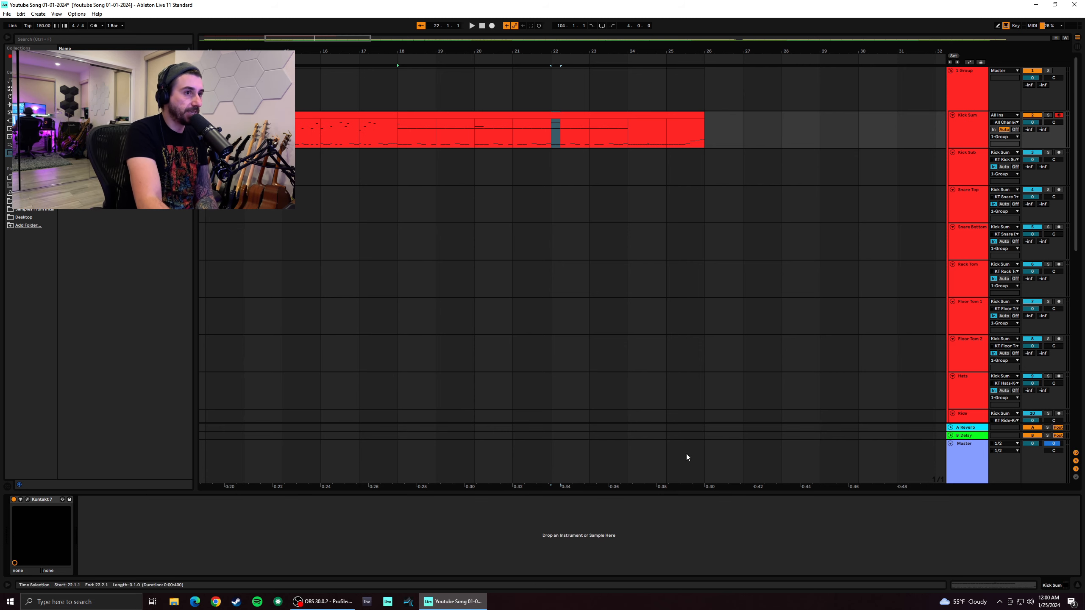
pyautogui.click(978, 120)
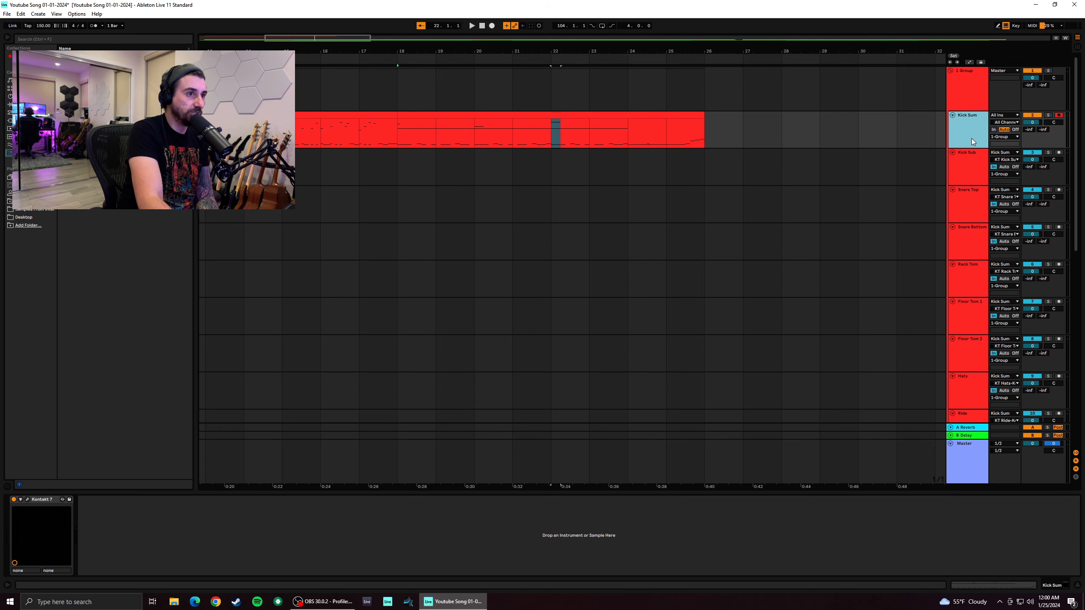
pyautogui.click(27, 499)
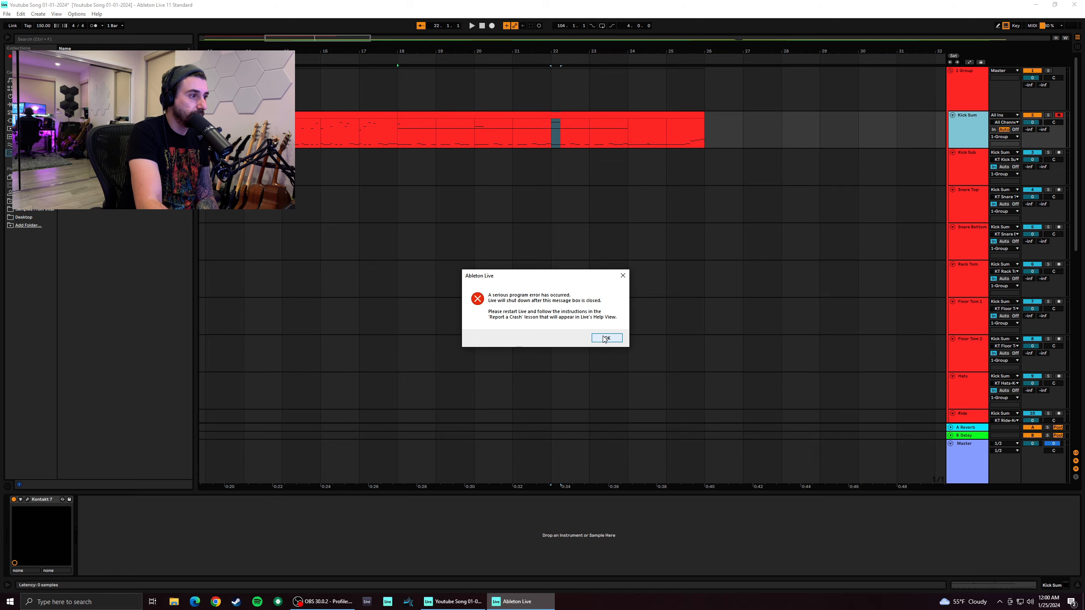
# Dismiss the program error and reopen the Youtube Song 01-01-2024 set from its project folder in File Explorer
pyautogui.click(602, 338)
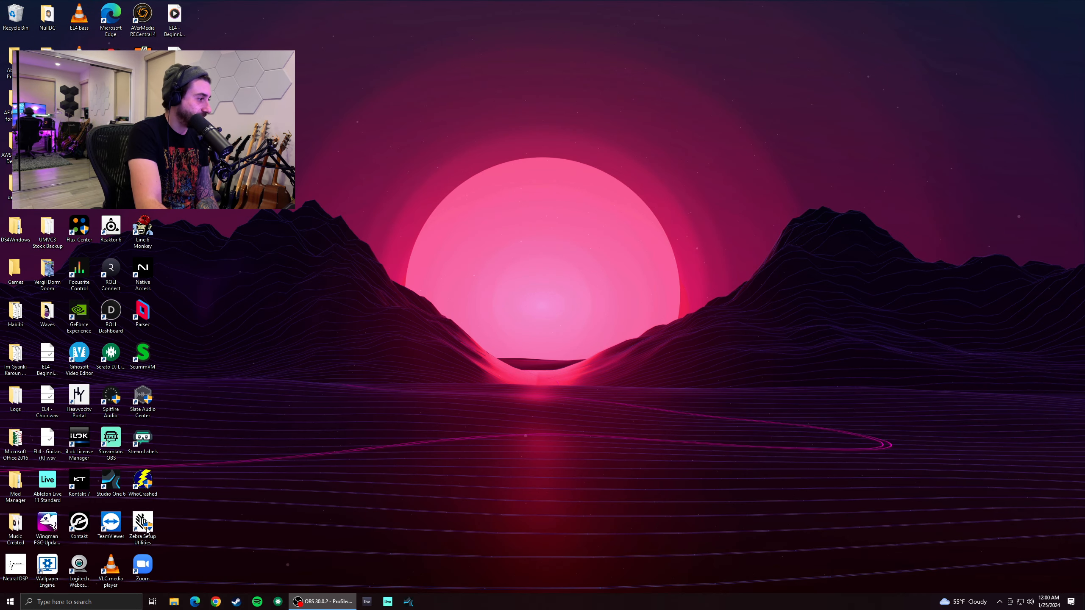
pyautogui.doubleClick(16, 60)
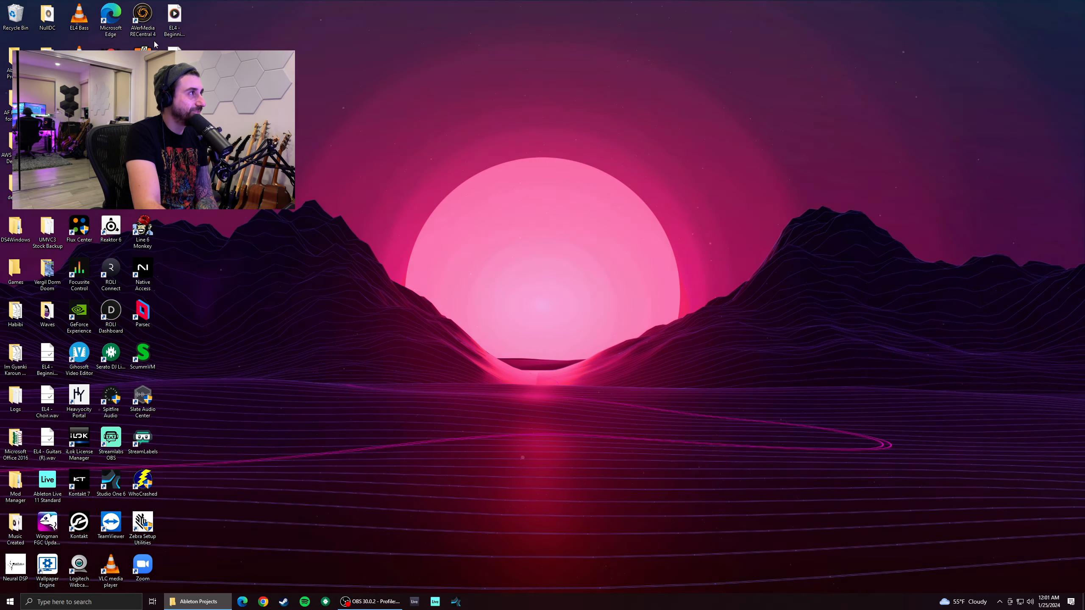
pyautogui.moveTo(188, 0); pyautogui.dragTo(428, 134)
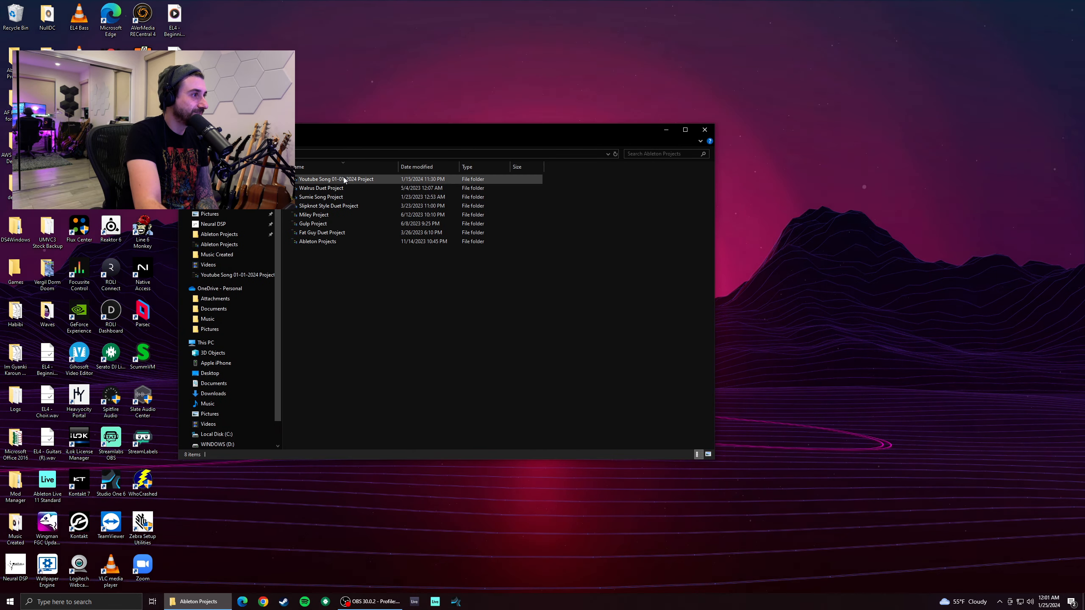
pyautogui.click(327, 242)
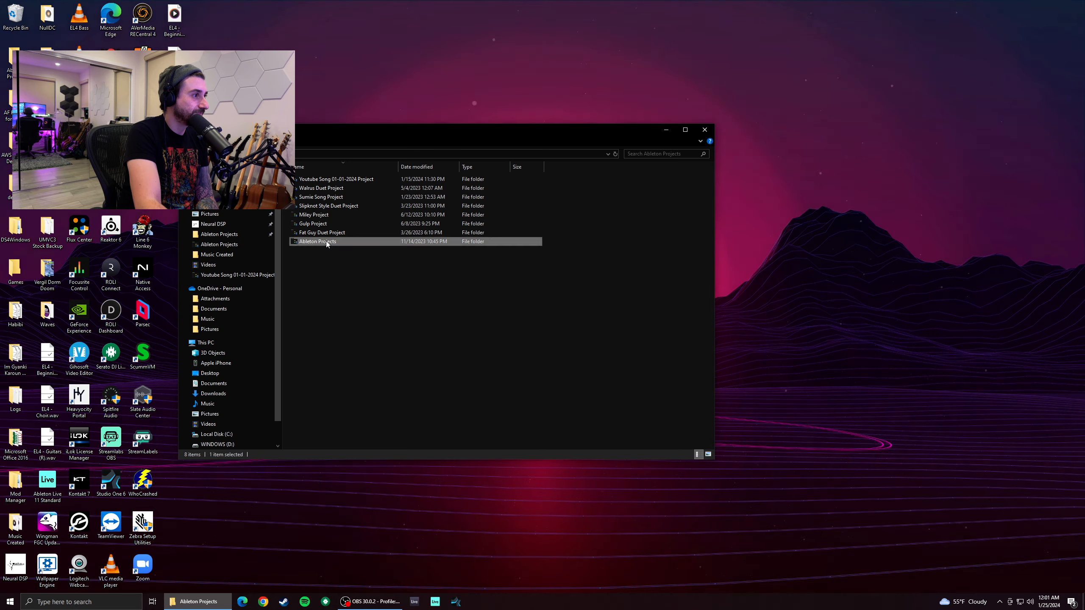
pyautogui.doubleClick(326, 242)
pyautogui.click(187, 154)
pyautogui.doubleClick(333, 180)
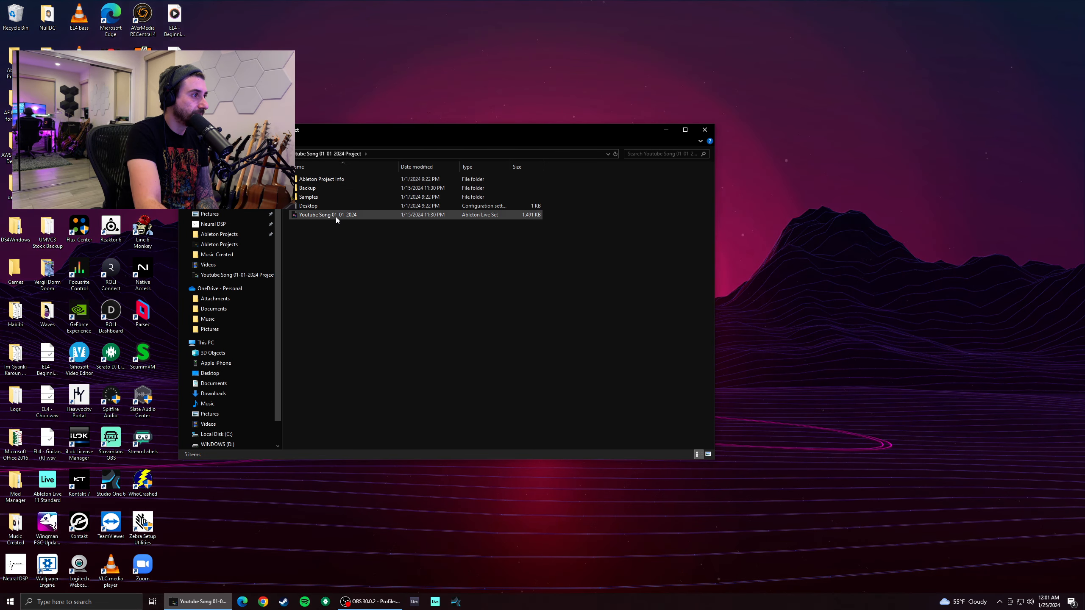
pyautogui.doubleClick(336, 215)
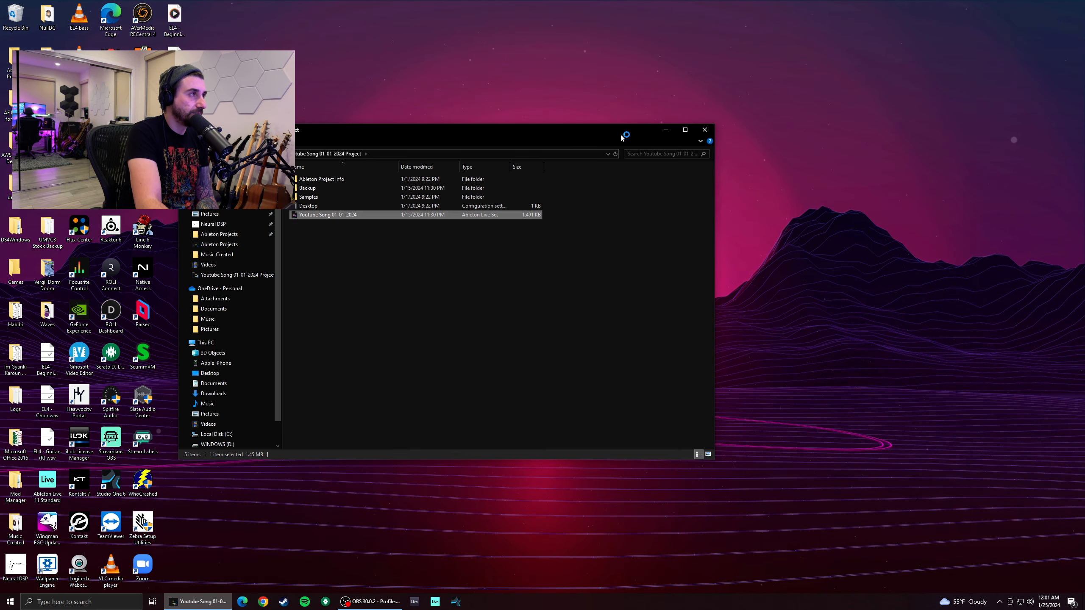
# Recover the unsaved work of the Youtube Song 01-01-2024 set and close the crash report
pyautogui.moveTo(620, 135); pyautogui.dragTo(538, 0)
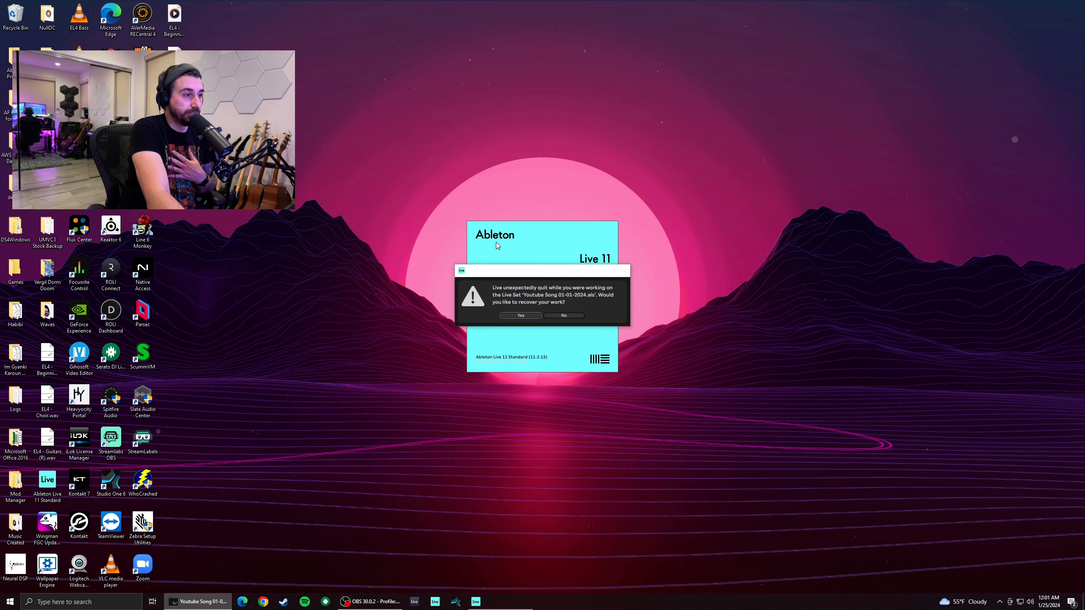
pyautogui.click(520, 315)
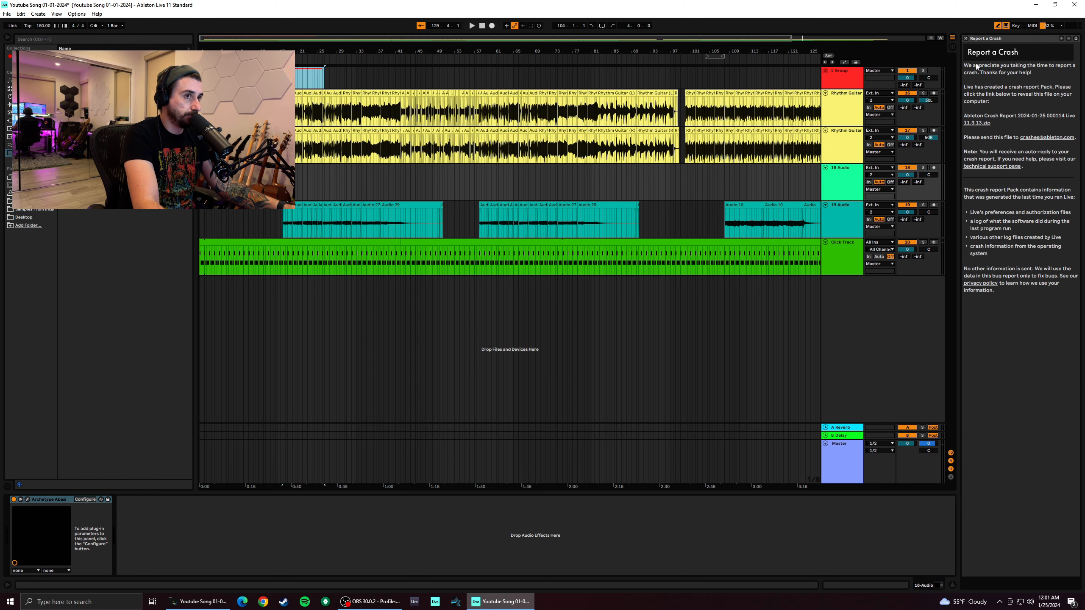
pyautogui.click(967, 38)
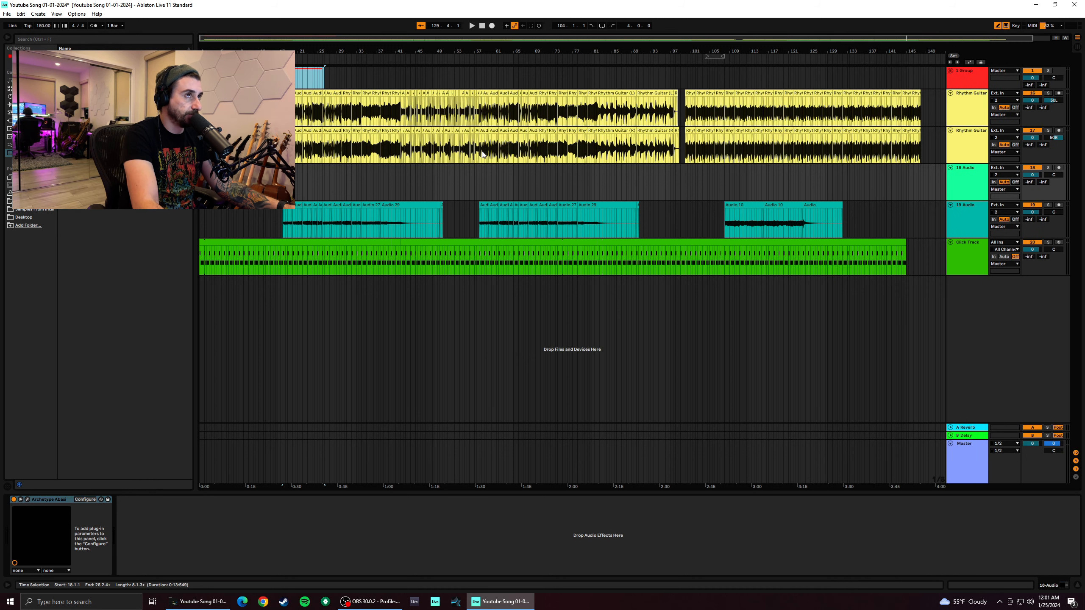
# Unfold 1-Group and set the Kick Sum track's monitoring to Auto while playing its last clip
pyautogui.click(950, 70)
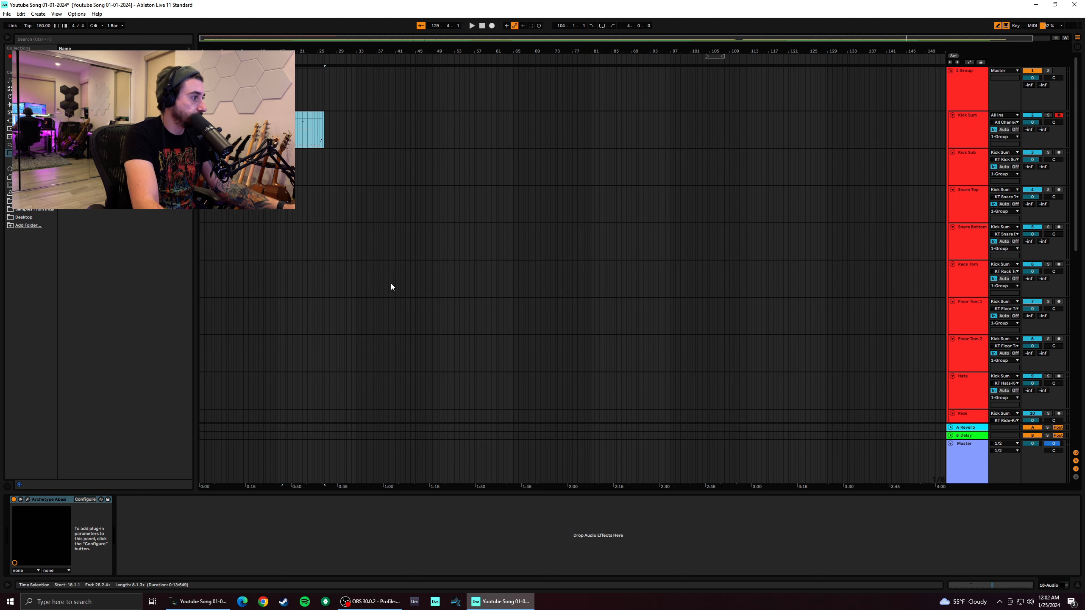
pyautogui.click(978, 126)
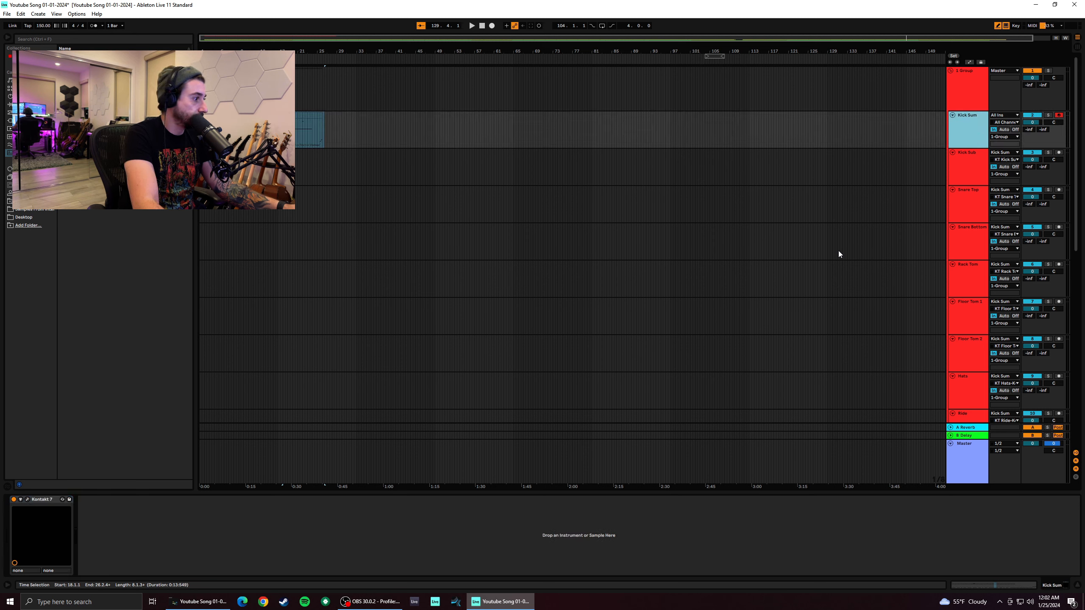
pyautogui.click(290, 115)
pyautogui.press('space')
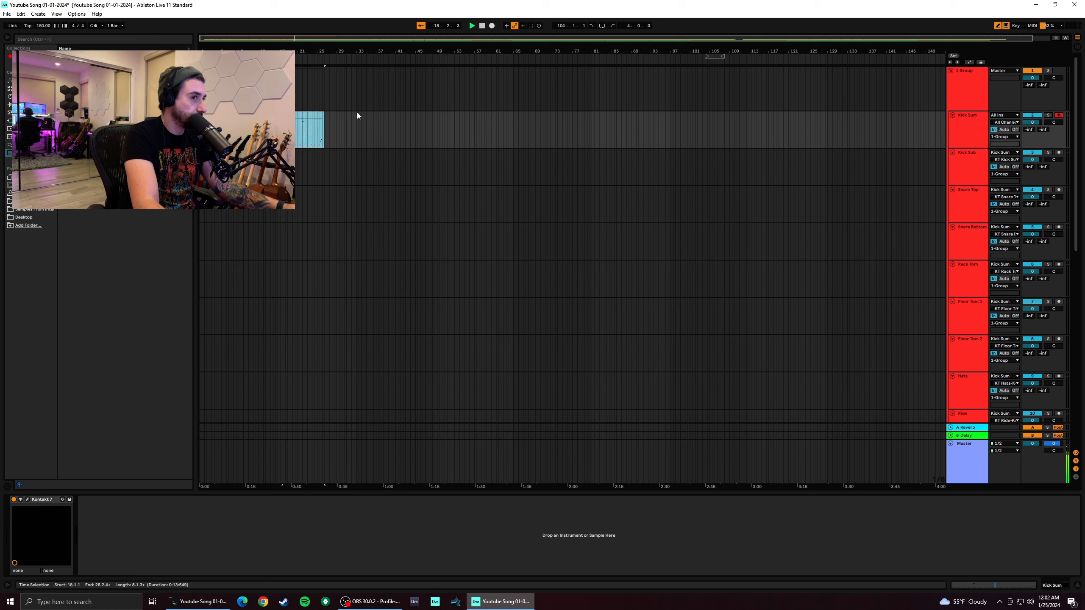
pyautogui.click(1005, 129)
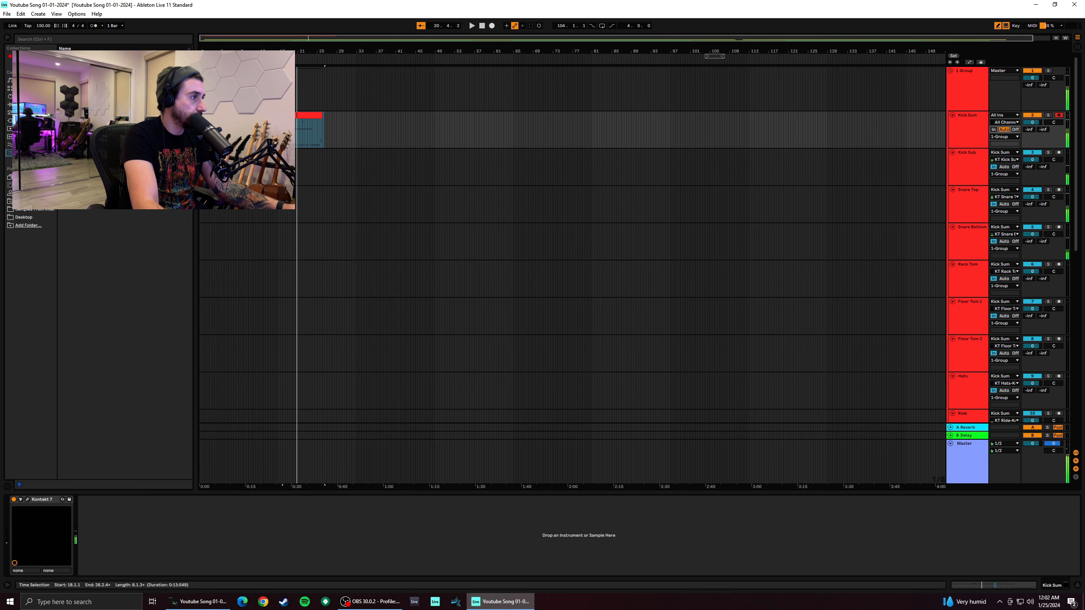
pyautogui.press('space')
# Select the last Kick Sum clip and play it back from 18.1.1
pyautogui.click(314, 137)
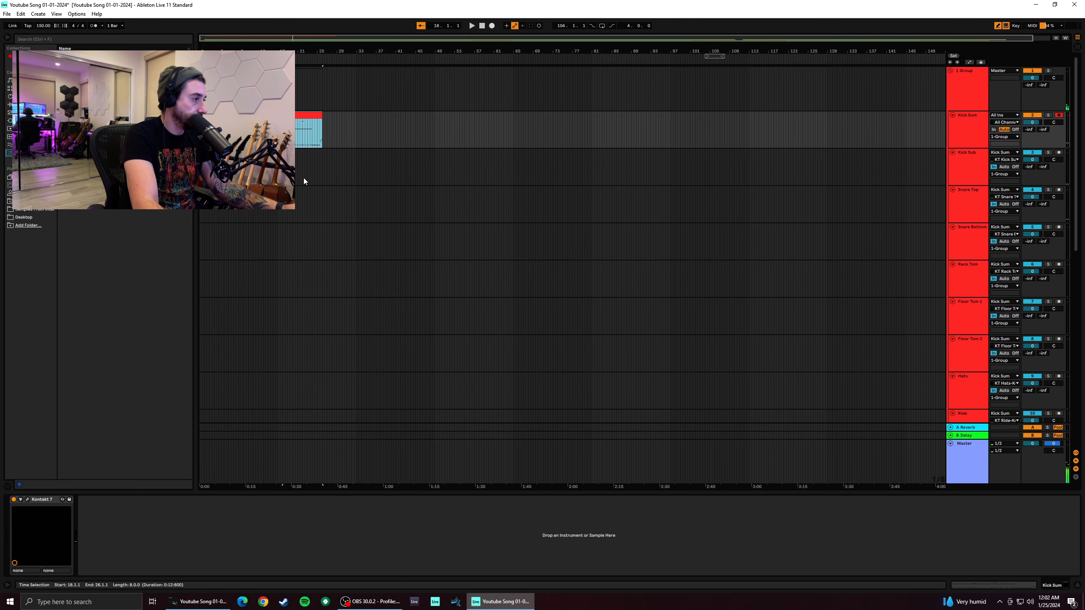
pyautogui.scroll(6, 292, 164)
pyautogui.scroll(-3, 298, 165)
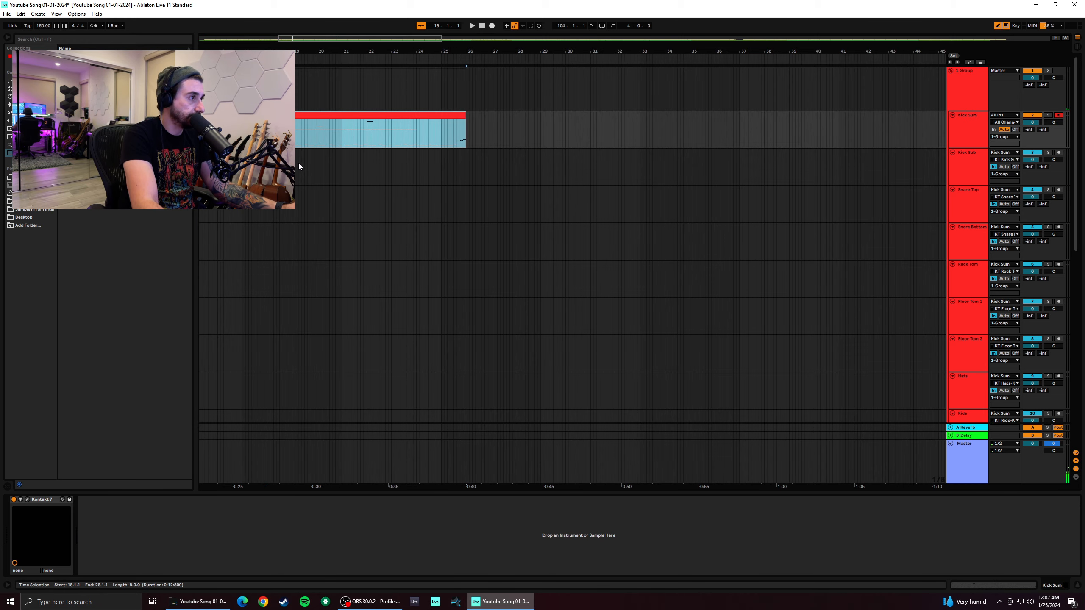
pyautogui.press('space')
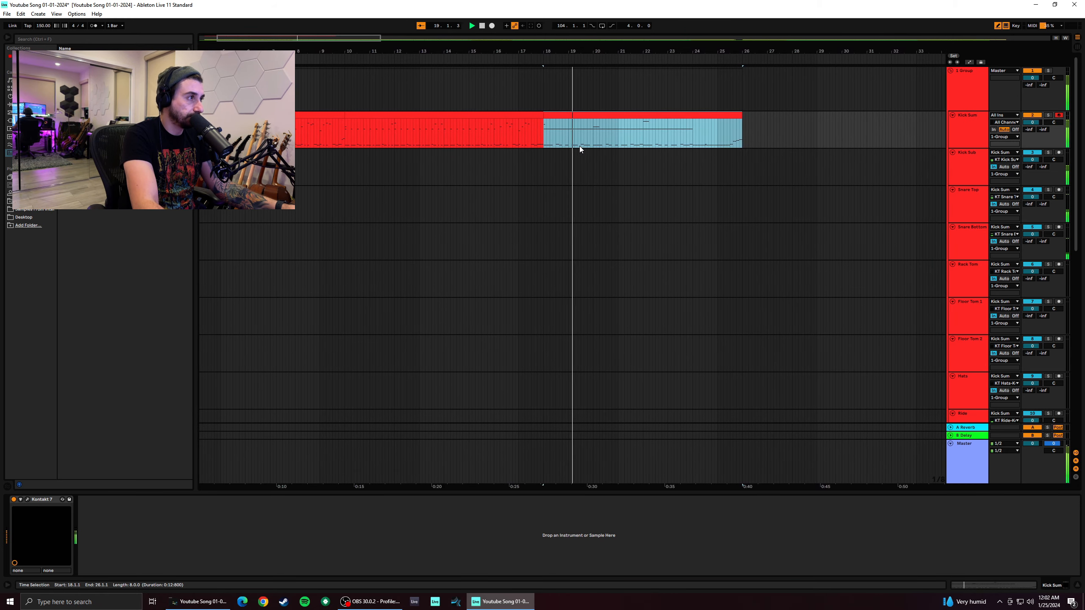
pyautogui.press('space')
# Save the recovered Live Set
pyautogui.click(20, 14)
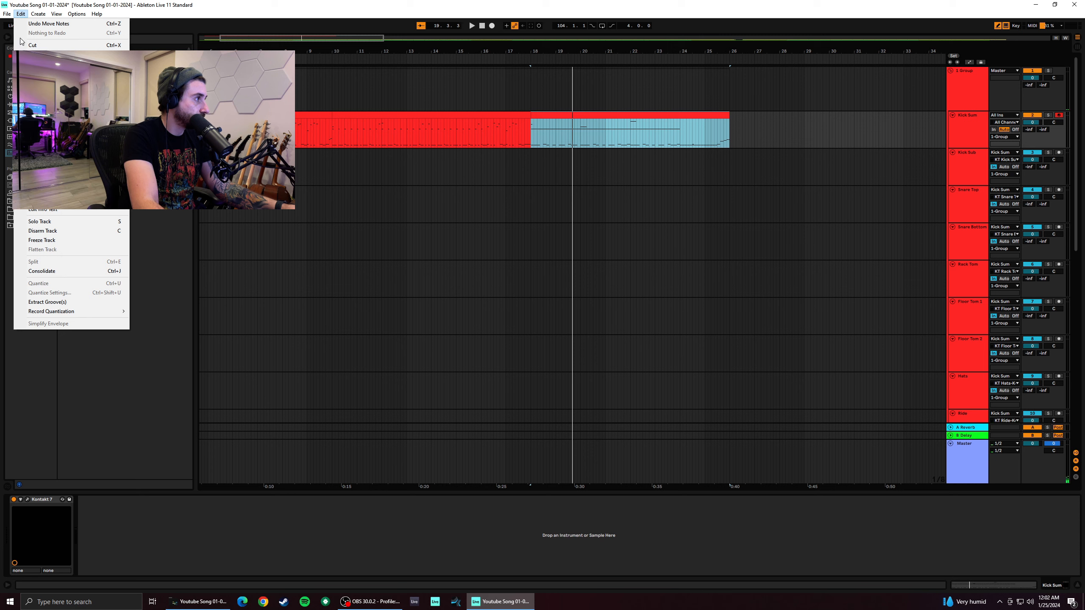
pyautogui.moveTo(7, 14)
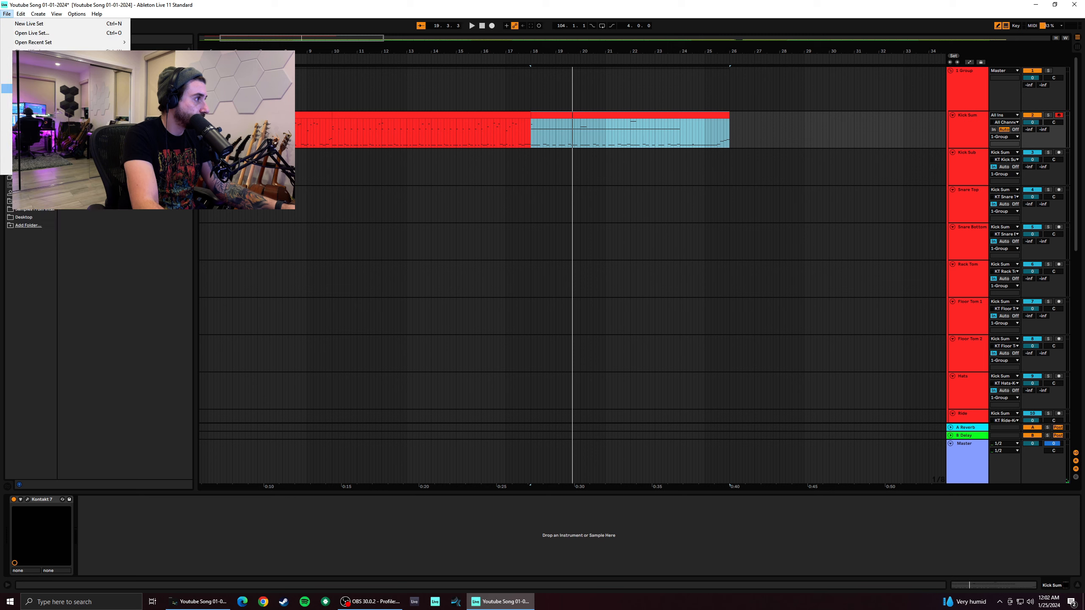
pyautogui.click(43, 88)
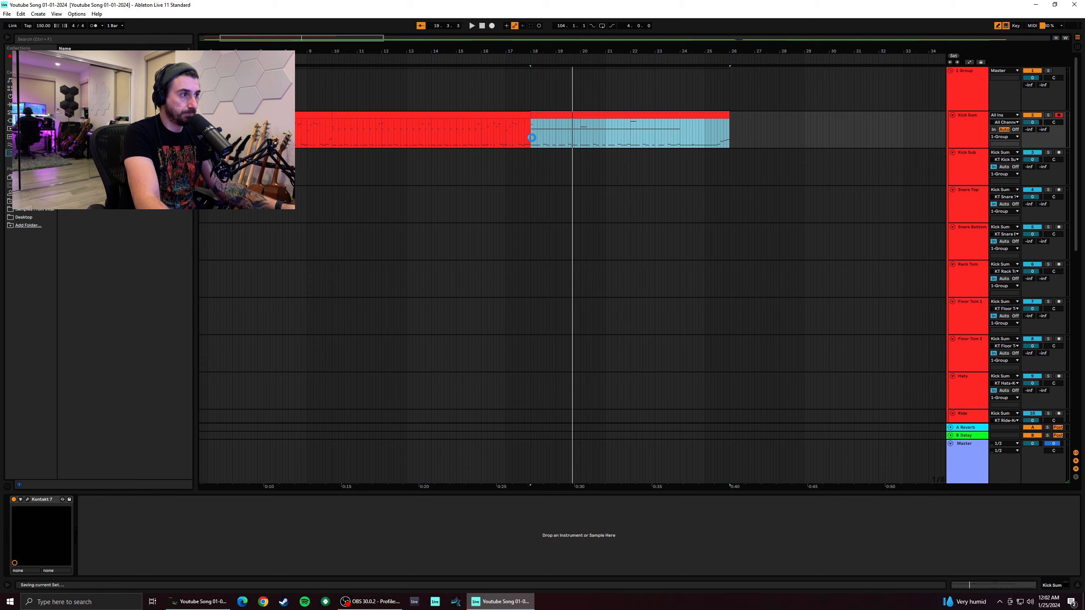
# Play from 18.1.1 and open the last Kick Sum clip in an enlarged MIDI note editor
pyautogui.click(531, 138)
pyautogui.press('space')
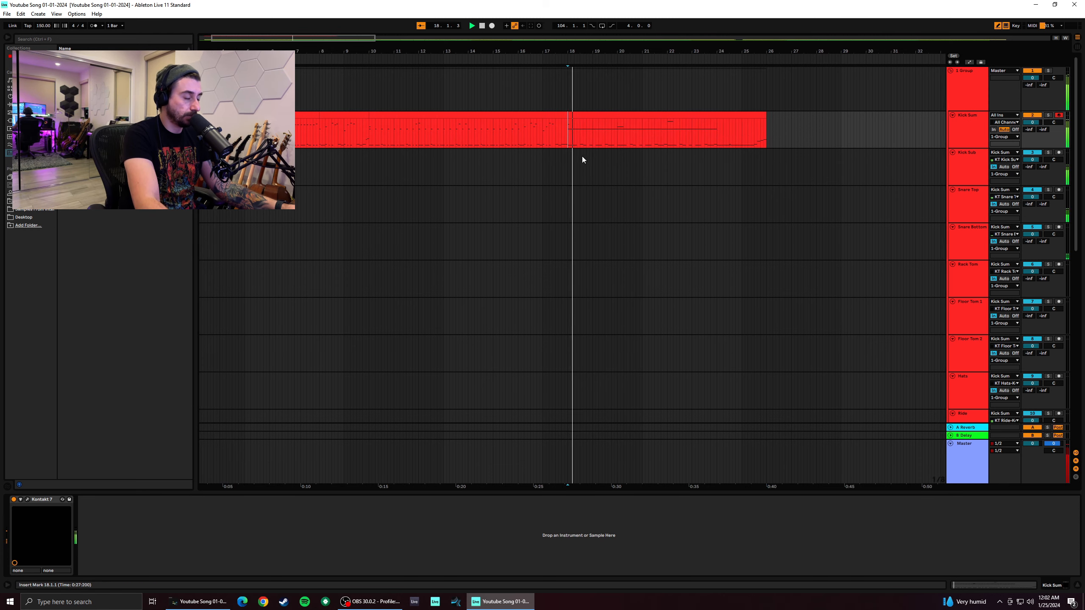
pyautogui.click(604, 115)
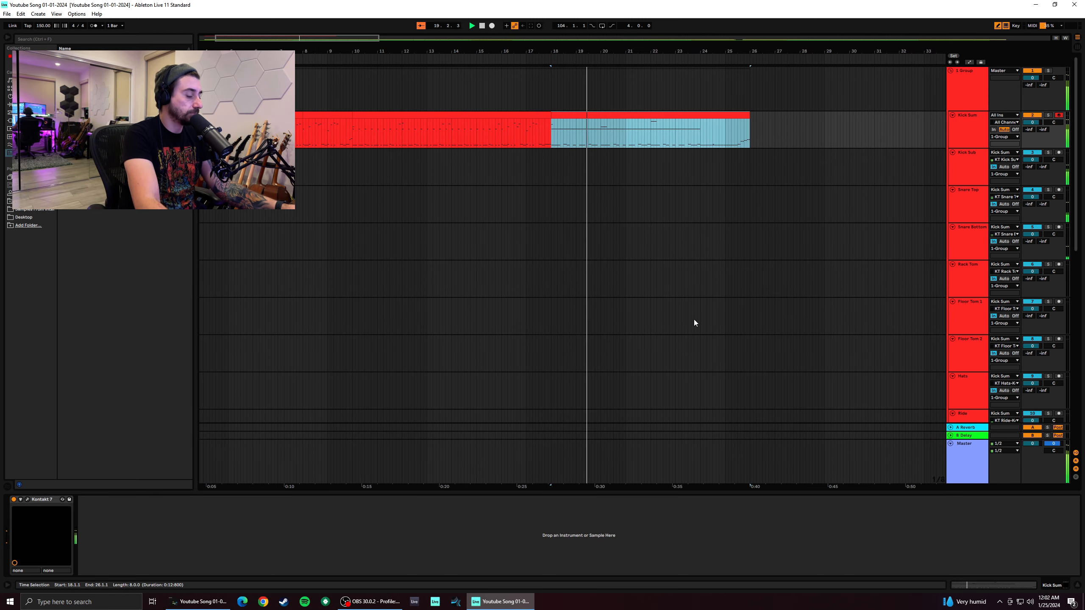
pyautogui.hotkey('shift', 'Tab')
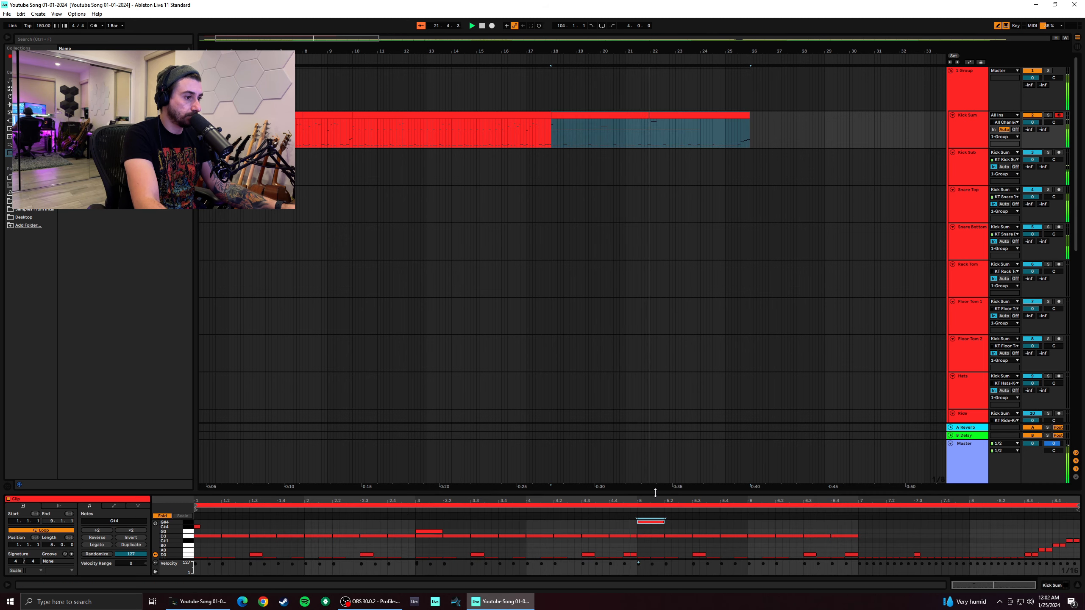
pyautogui.moveTo(655, 494); pyautogui.dragTo(664, 133)
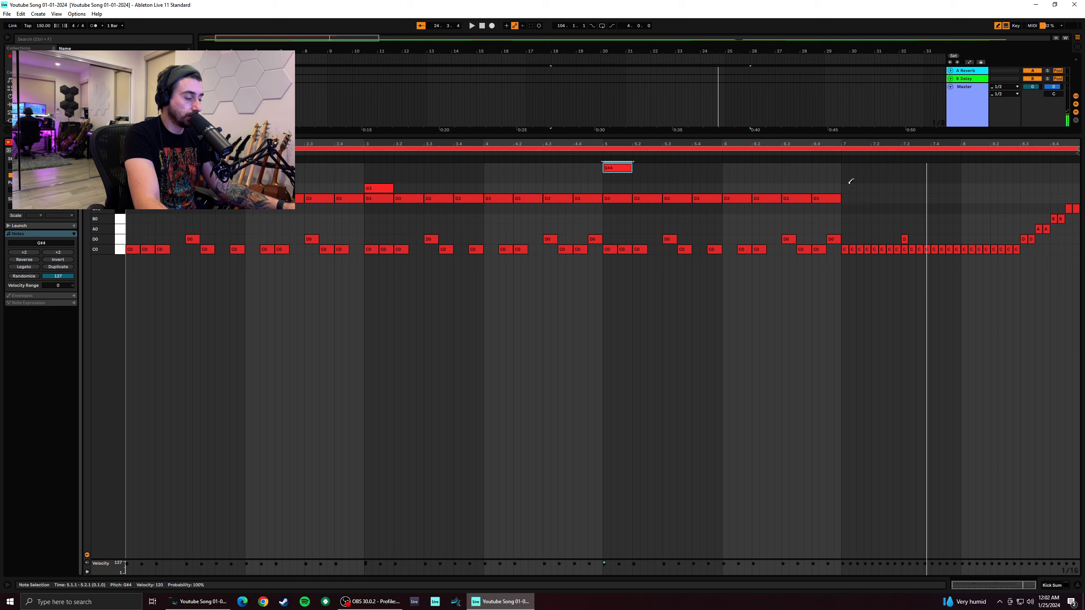
# Add a sixteenth note at 7.1.1, move it to D#4, and unfold the note editor to show all keys
pyautogui.click(846, 218)
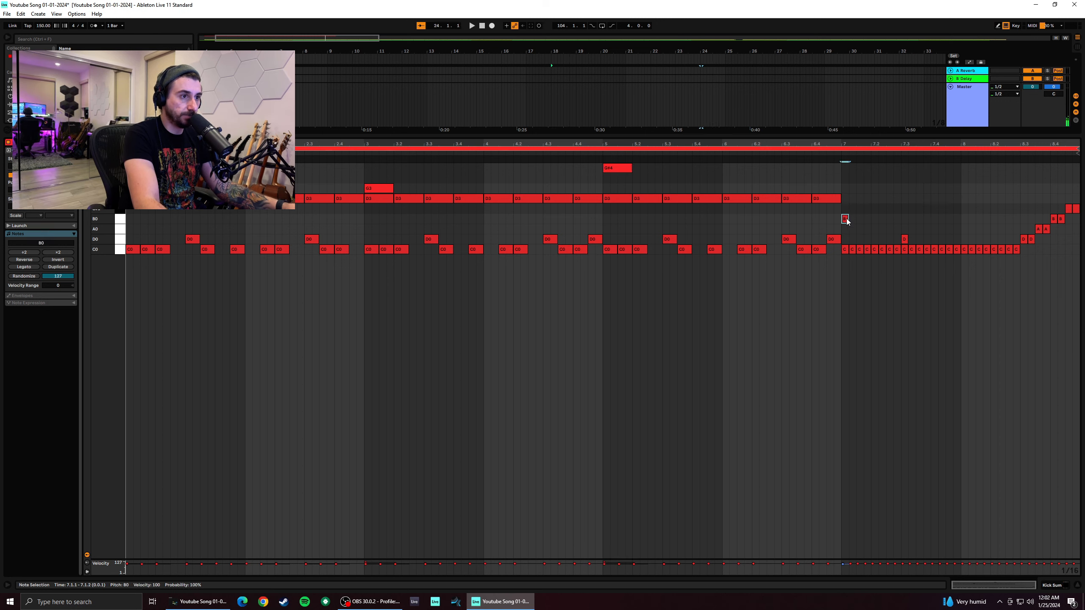
pyautogui.moveTo(846, 219); pyautogui.dragTo(851, 501)
pyautogui.click(101, 155)
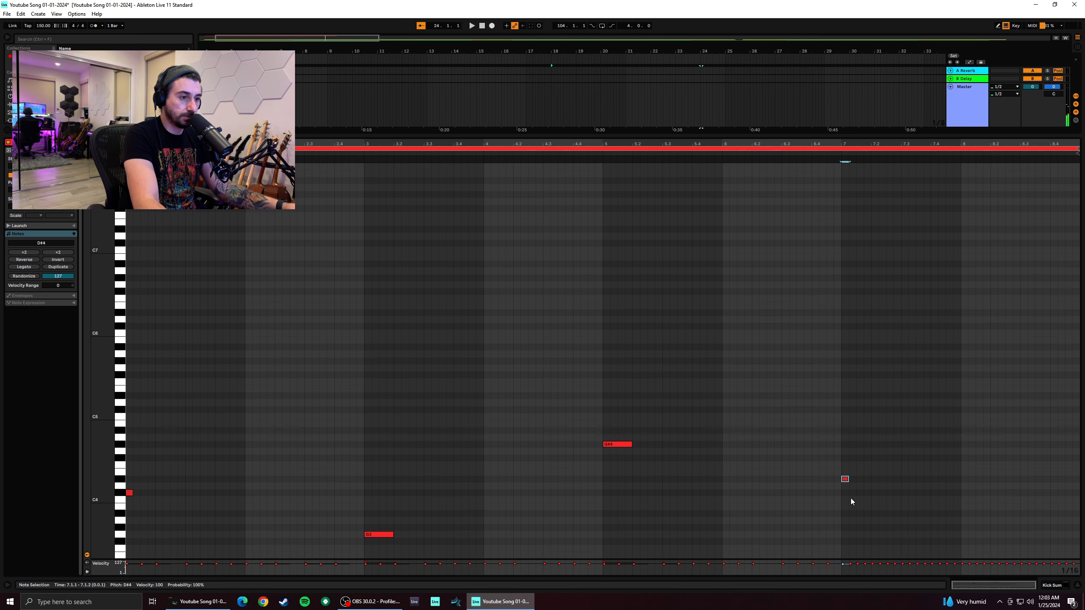
pyautogui.scroll(-4, 851, 499)
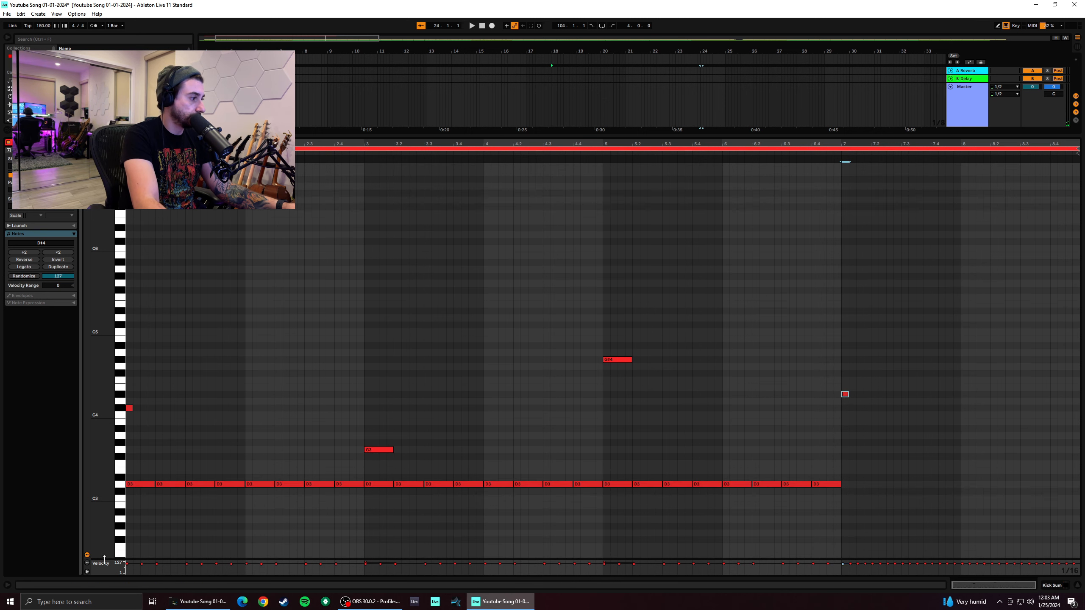
pyautogui.moveTo(108, 554); pyautogui.dragTo(133, 554)
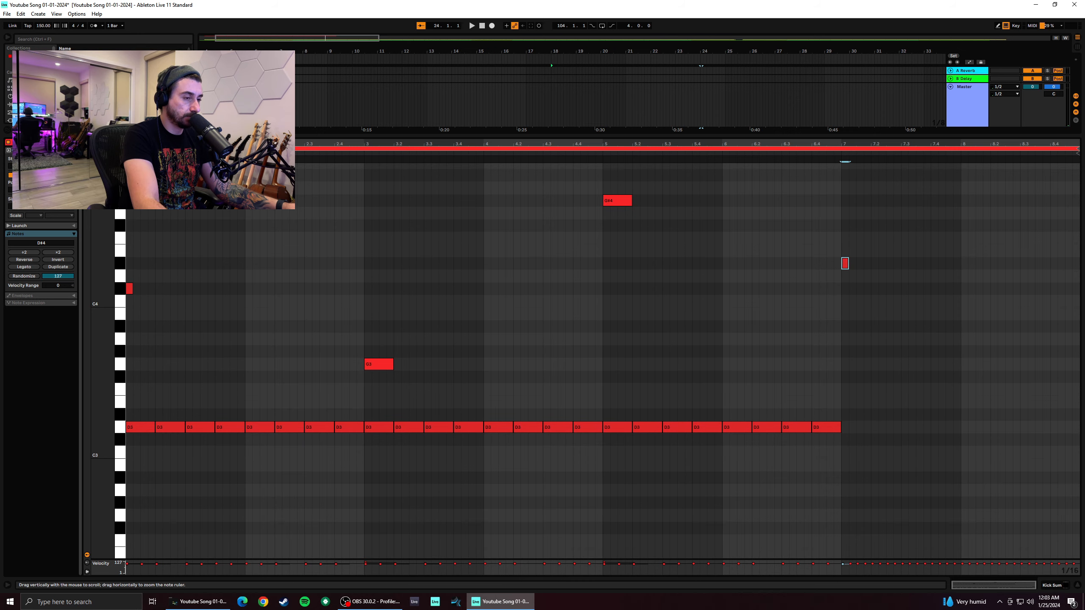
# Audition the 7.1.1 note on C4, and place sixteenth notes on G3 and E4 at that position
pyautogui.moveTo(844, 264); pyautogui.dragTo(844, 306)
pyautogui.click(844, 319)
pyautogui.press('space')
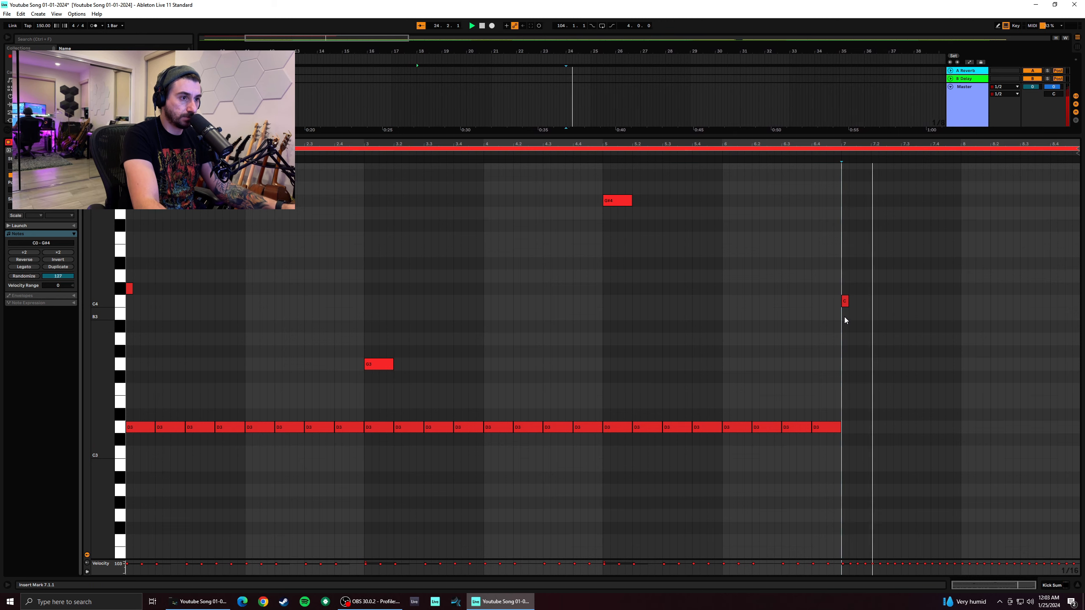
pyautogui.press('space')
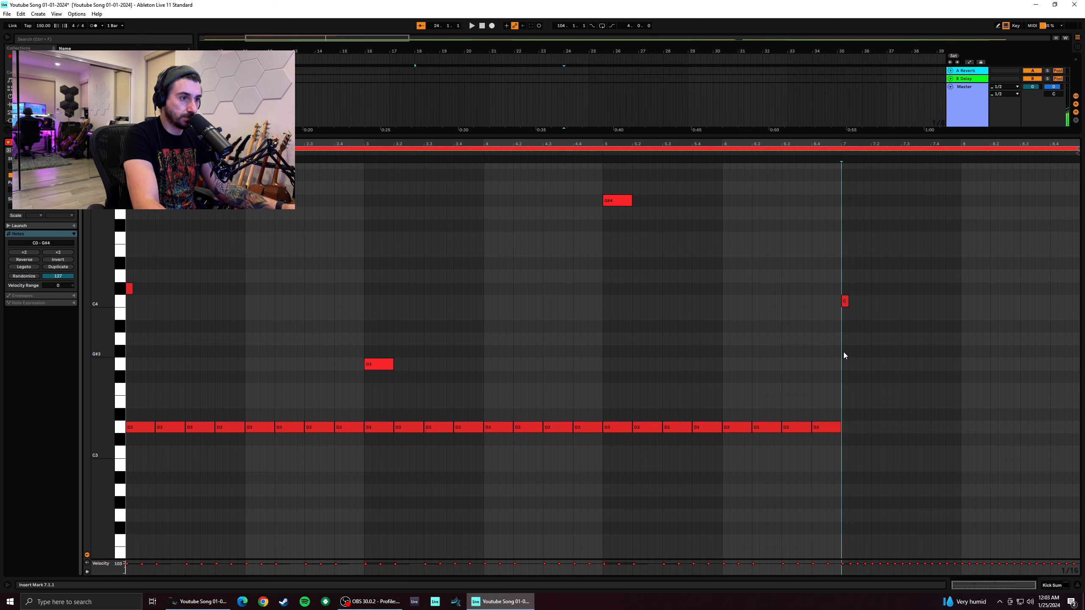
pyautogui.moveTo(844, 302); pyautogui.dragTo(848, 364)
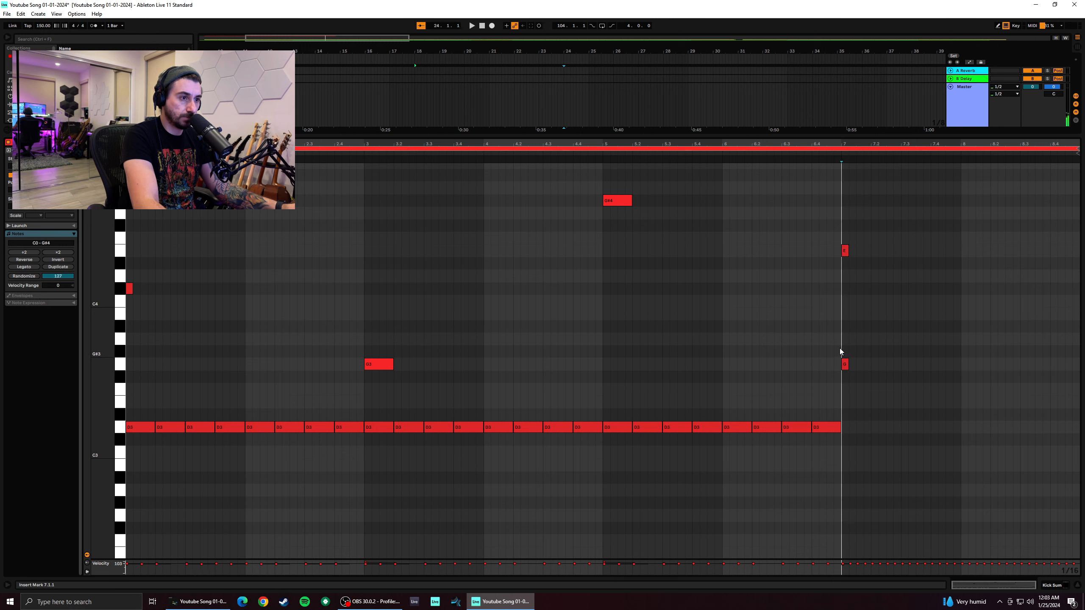
# Try a run of C4 sixteenth notes from 7.1.2 to the end of bar 7
pyautogui.doubleClick(860, 339)
pyautogui.moveTo(860, 340); pyautogui.dragTo(853, 305)
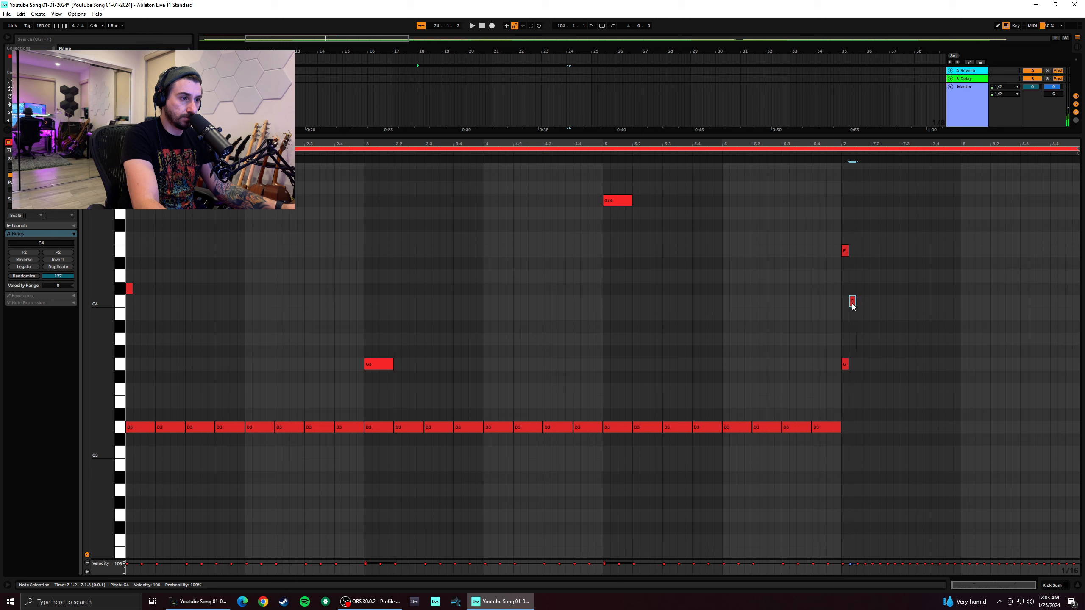
pyautogui.press('b')
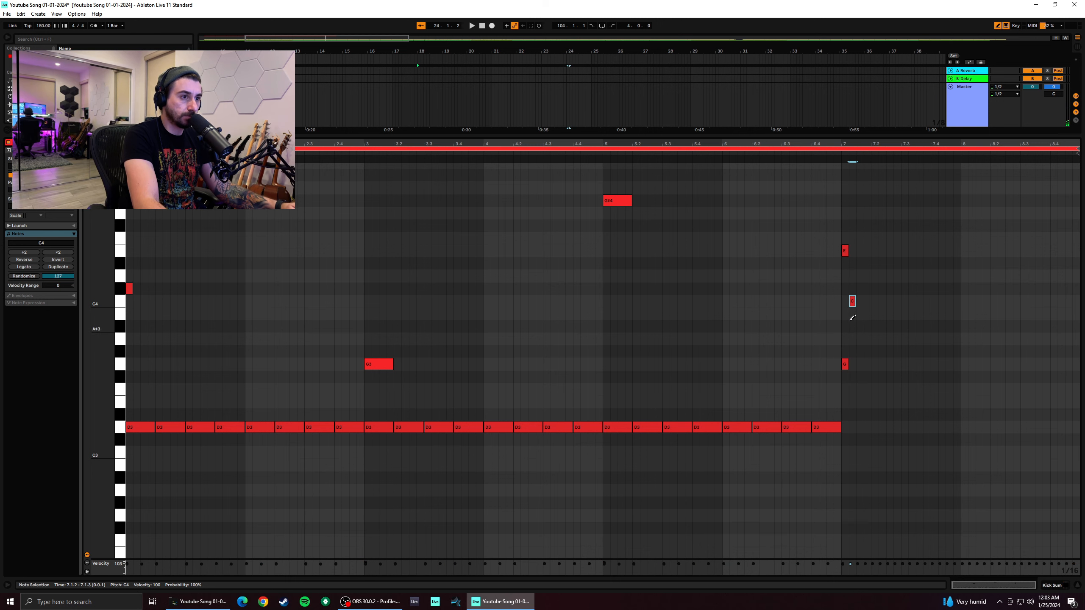
pyautogui.moveTo(862, 301); pyautogui.dragTo(906, 304)
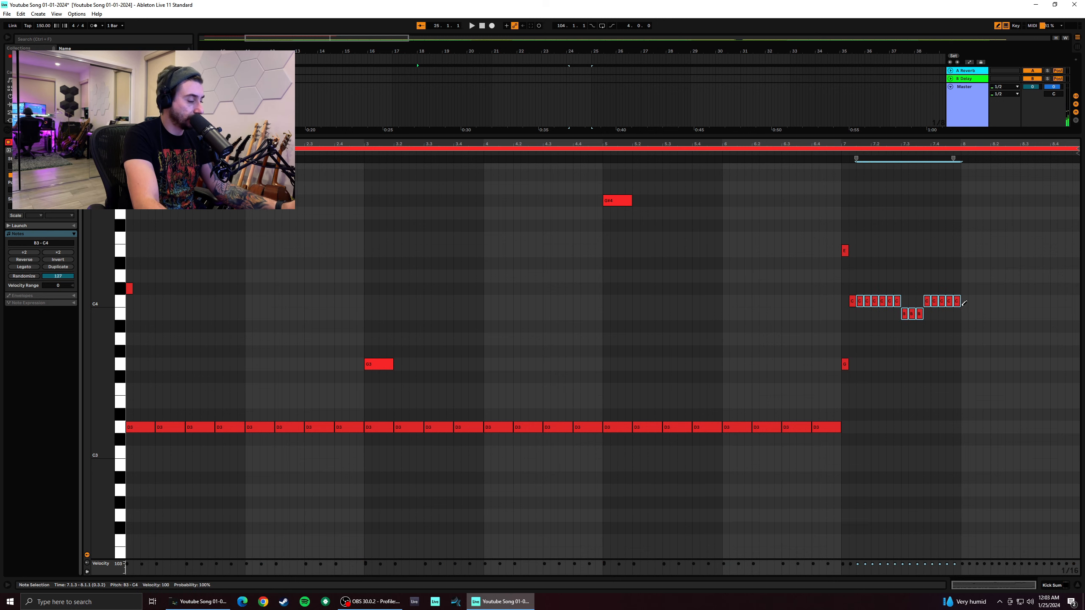
pyautogui.press('Delete')
pyautogui.moveTo(862, 299); pyautogui.dragTo(948, 298)
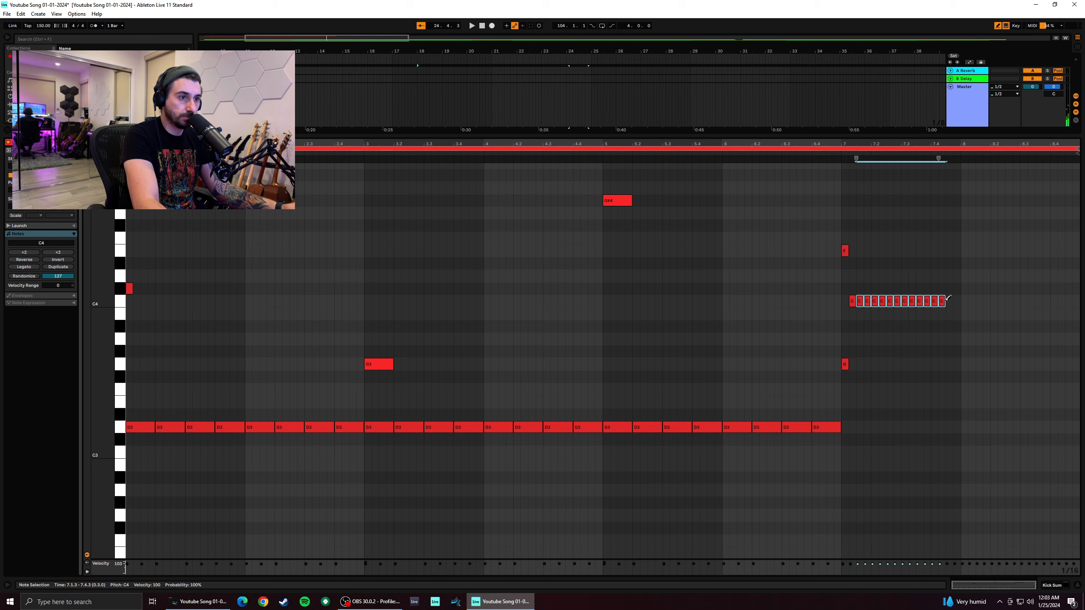
pyautogui.press('b')
# Play back from 7.1.1 and delete the run of C4 sixteenth notes in bar 7
pyautogui.click(843, 300)
pyautogui.press('space')
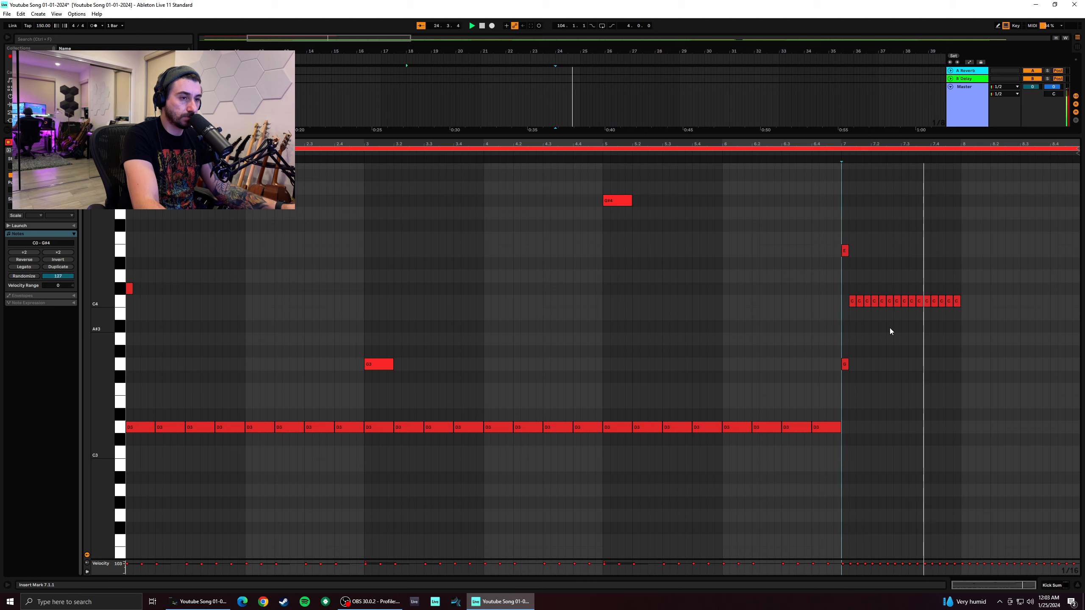
pyautogui.press('space')
pyautogui.press('space')
pyautogui.press('space')
pyautogui.moveTo(978, 318); pyautogui.dragTo(837, 281)
pyautogui.press('Delete')
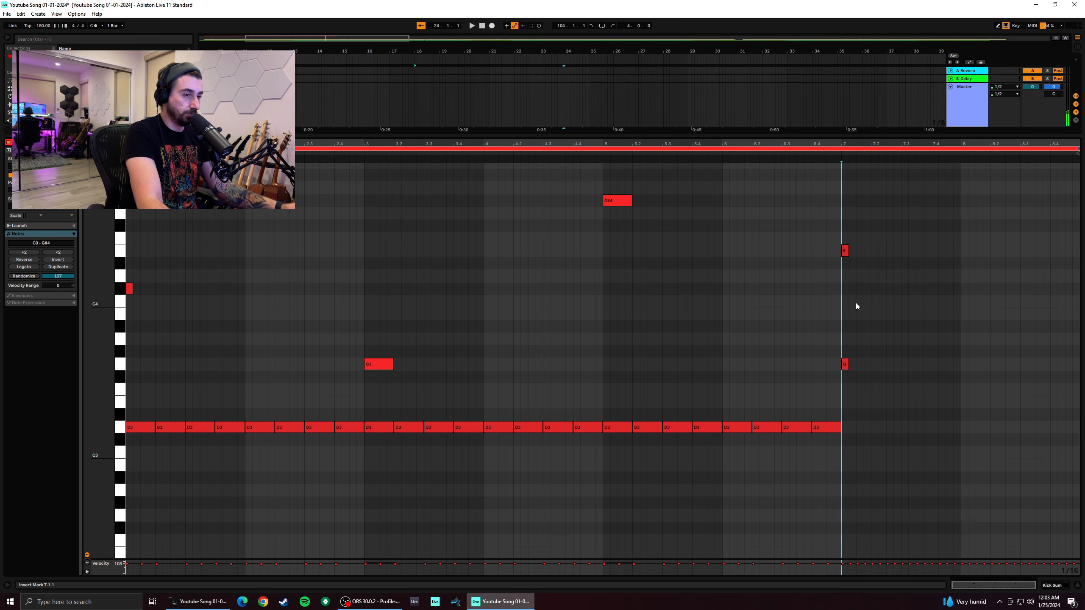
# Set the grid to 1/8, draw C4 eighth notes from 7.1.3 to the end of bar 7, and play from 7.1.1
pyautogui.rightClick(881, 311)
pyautogui.click(919, 424)
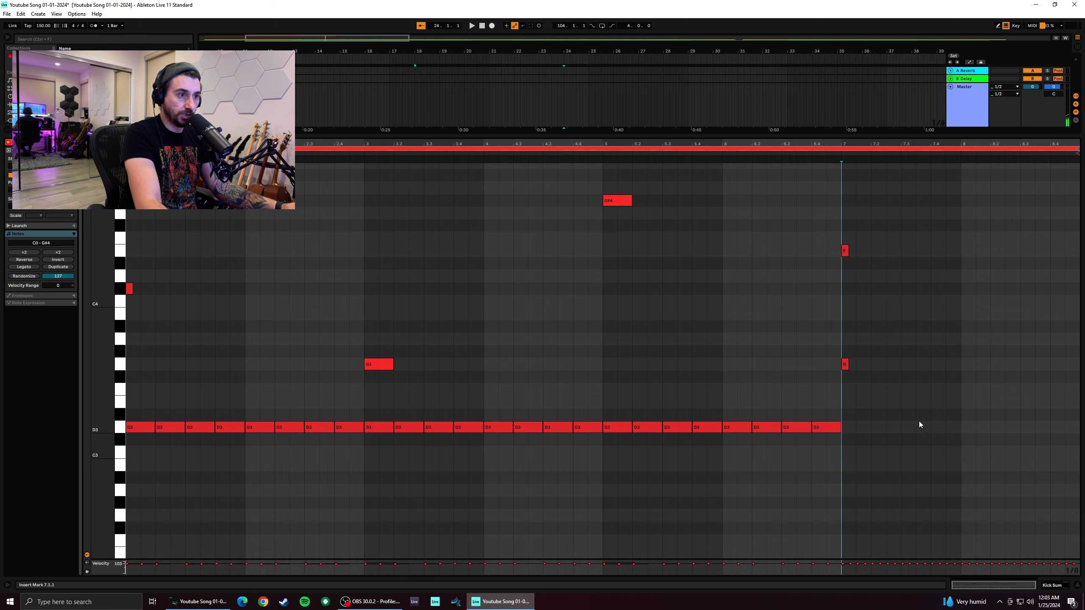
pyautogui.click(861, 294)
pyautogui.press('b')
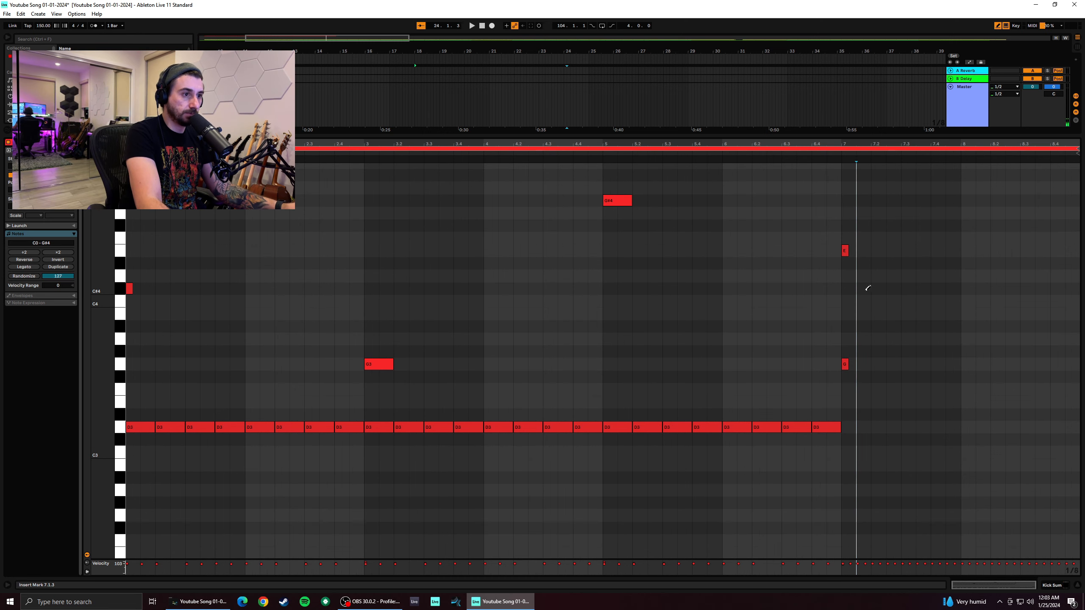
pyautogui.moveTo(868, 288)
pyautogui.mouseDown()
pyautogui.moveTo(865, 301)
pyautogui.moveTo(953, 299)
pyautogui.mouseUp()
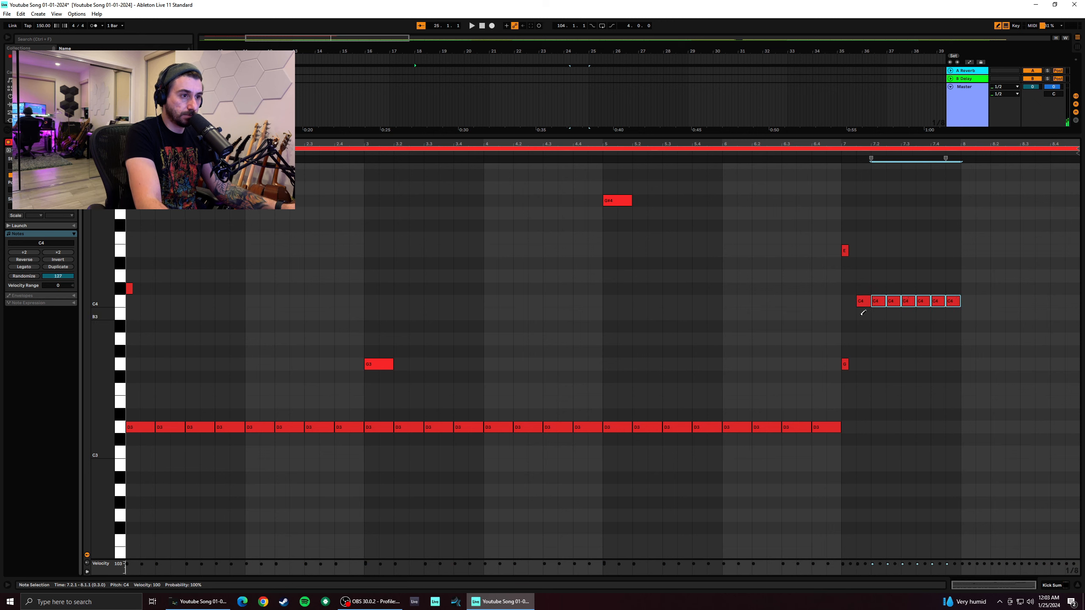
pyautogui.press('b')
pyautogui.click(842, 312)
pyautogui.press('space')
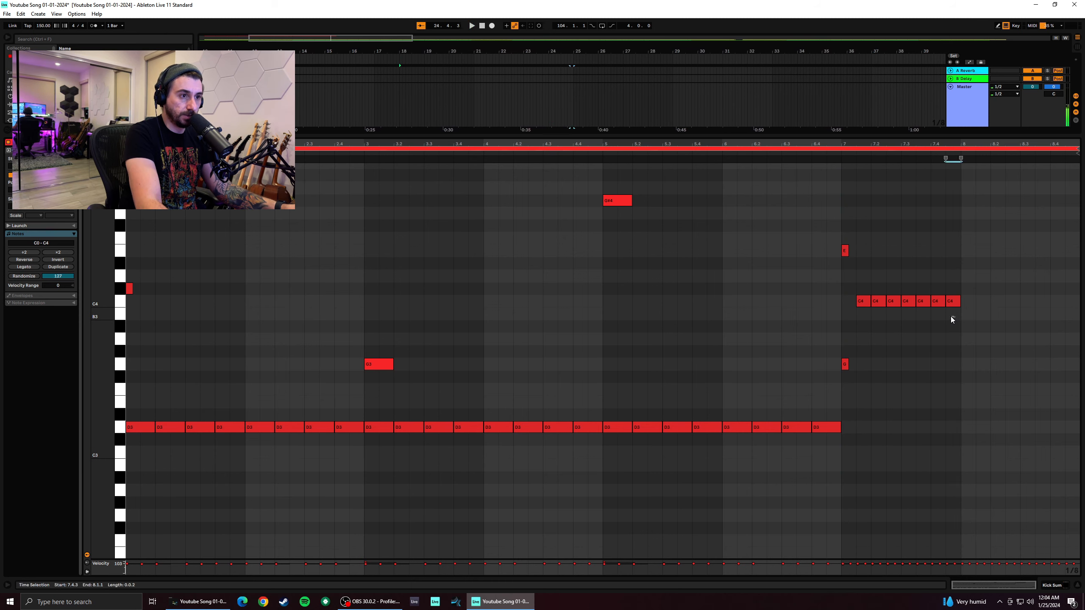
# Replace the last three C4 eighth notes in bar 7 with sixteenth notes on a 1/16 grid, and play from 7.1.1
pyautogui.moveTo(954, 317); pyautogui.dragTo(924, 295)
pyautogui.rightClick(973, 314)
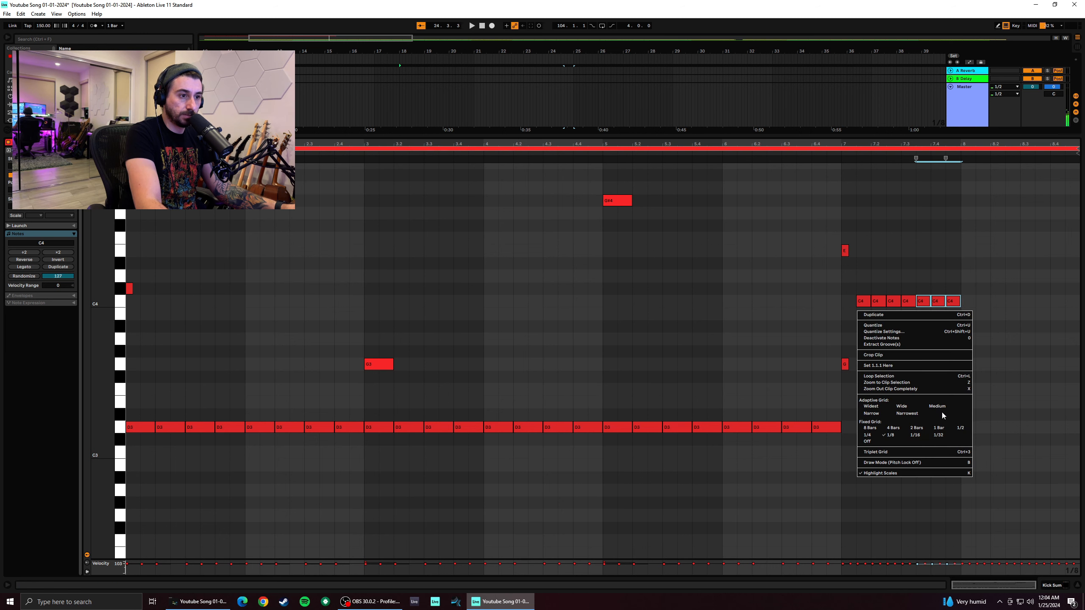
pyautogui.click(941, 410)
pyautogui.moveTo(959, 300); pyautogui.dragTo(927, 302)
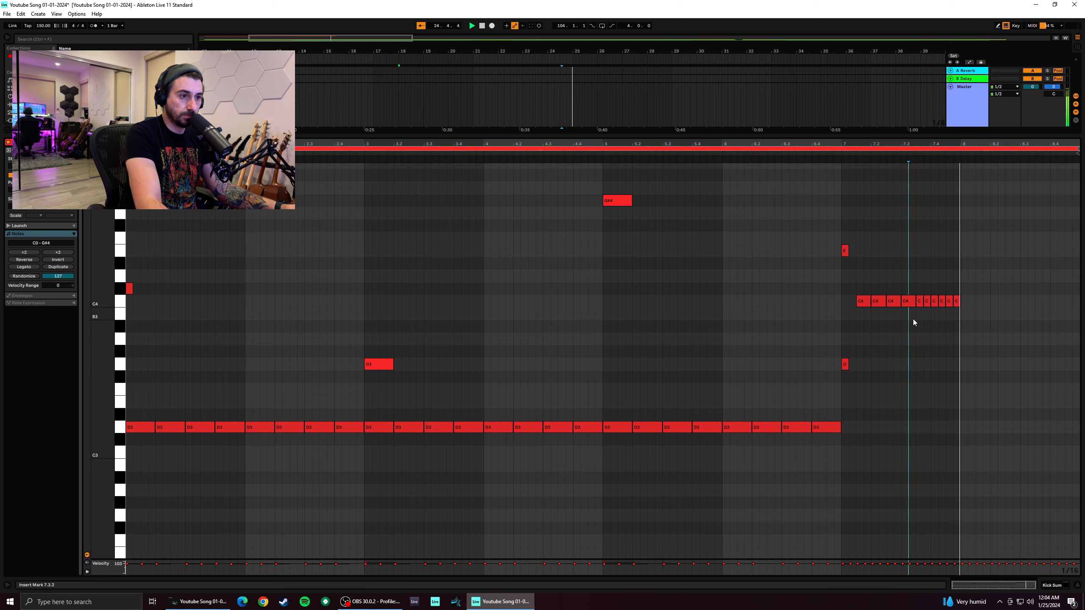
pyautogui.click(842, 324)
pyautogui.press('space')
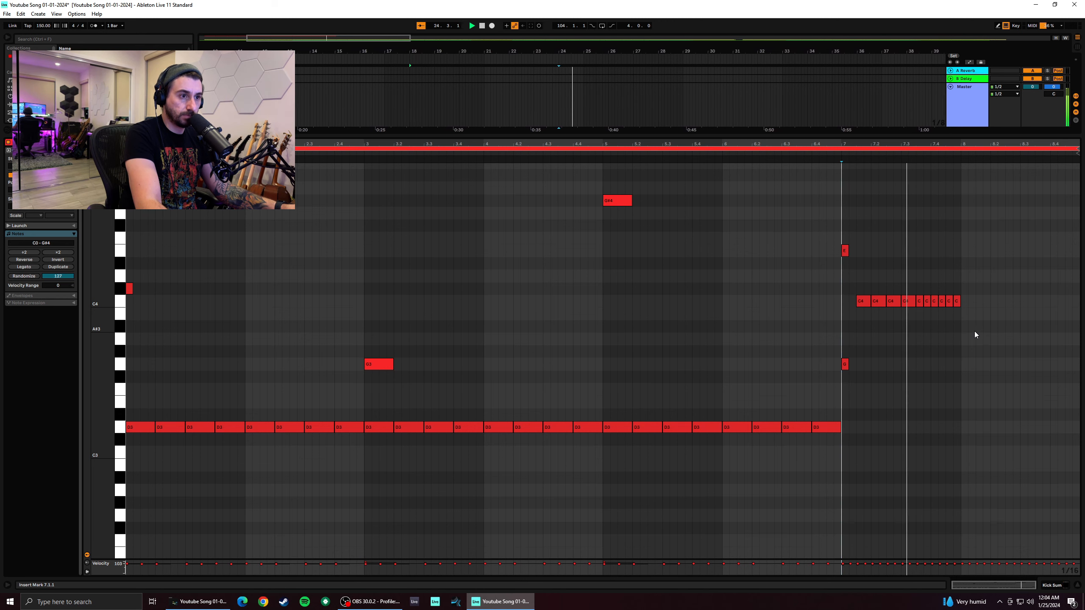
pyautogui.press('space')
# Duplicate the C4 notes from 7.2.1 onward into bar 8, delete the copied sixteenth notes from 8.3.1 on, and play from 7.1.1
pyautogui.moveTo(957, 321); pyautogui.dragTo(868, 289)
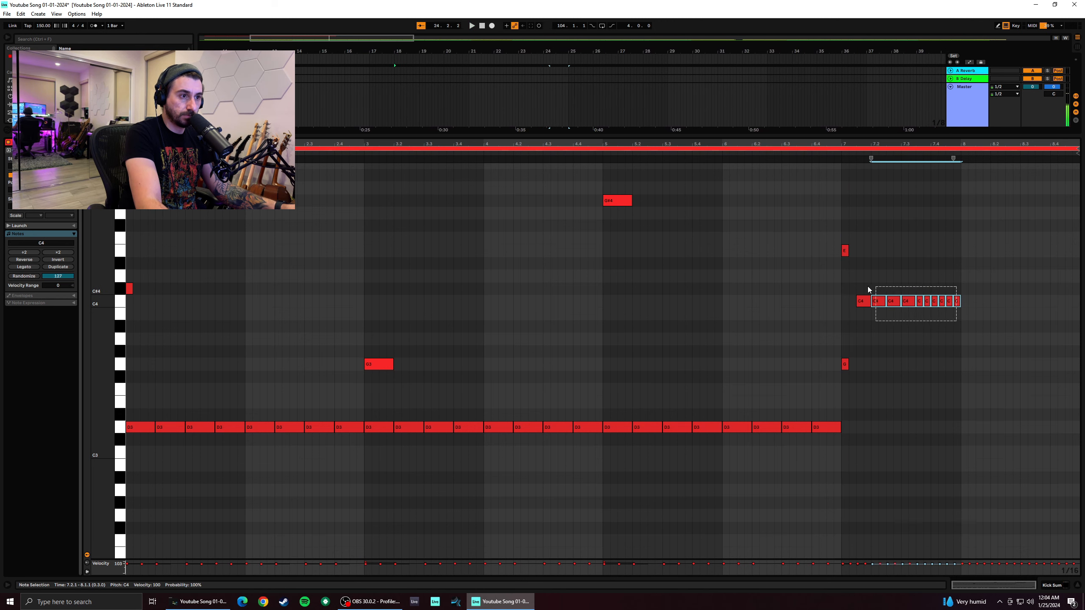
pyautogui.hotkey('ctrl', 'd')
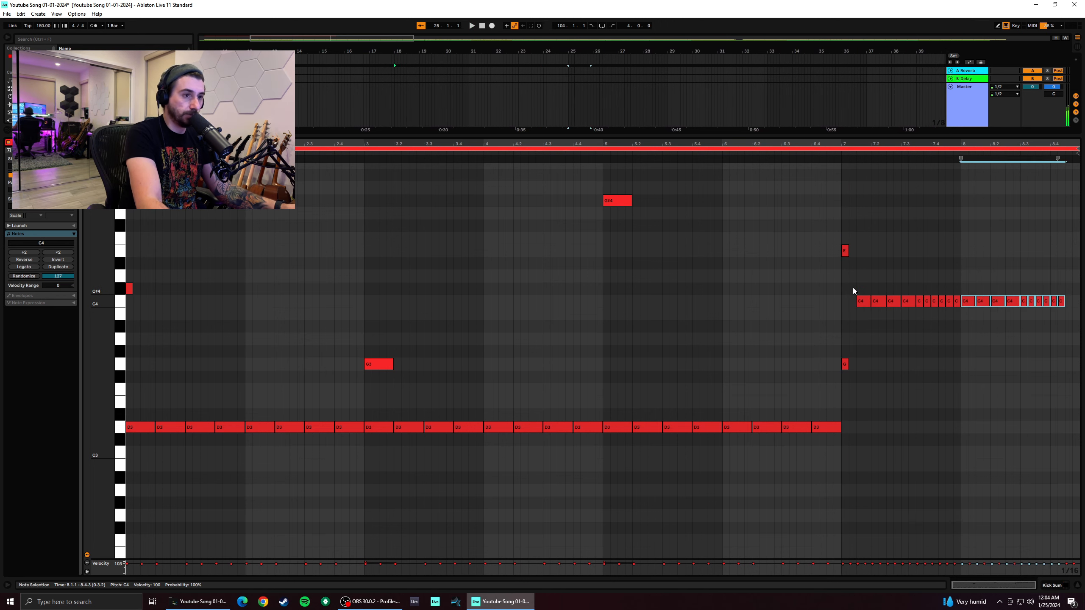
pyautogui.click(959, 315)
pyautogui.press('space')
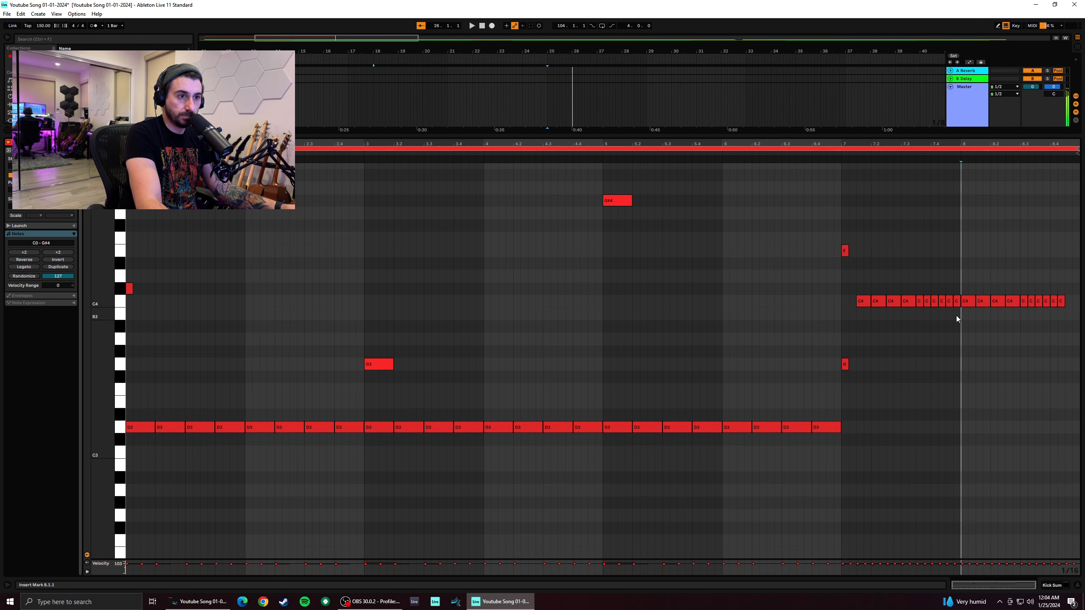
pyautogui.moveTo(1064, 318); pyautogui.dragTo(1028, 300)
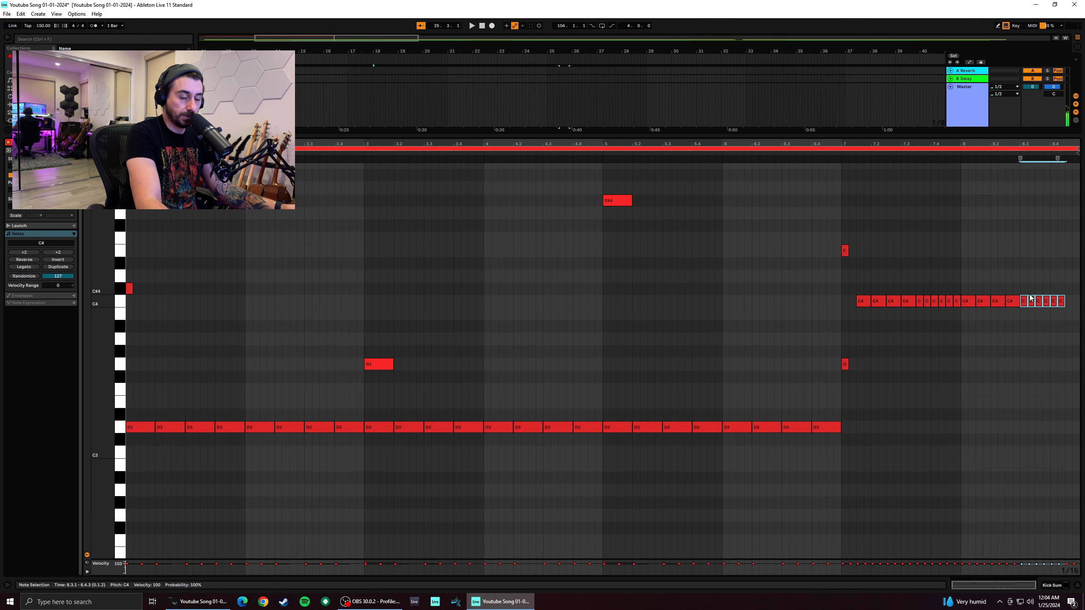
pyautogui.press('Delete')
pyautogui.click(844, 329)
pyautogui.press('space')
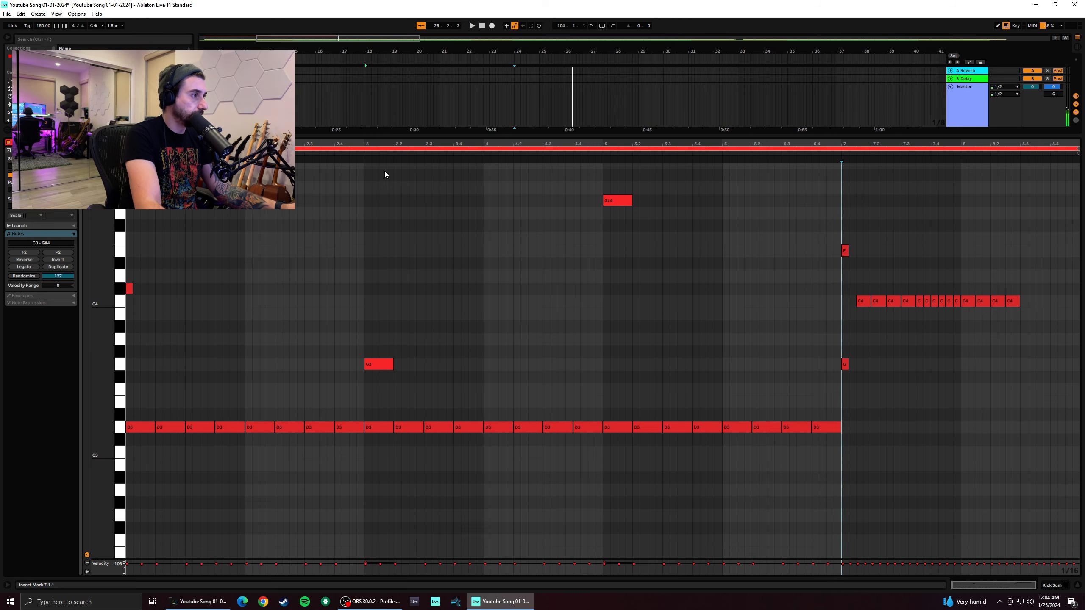
# Move the C#4 note at 1.1.1 down to G3 and play the pattern from 1.1.1
pyautogui.click(127, 253)
pyautogui.press('space')
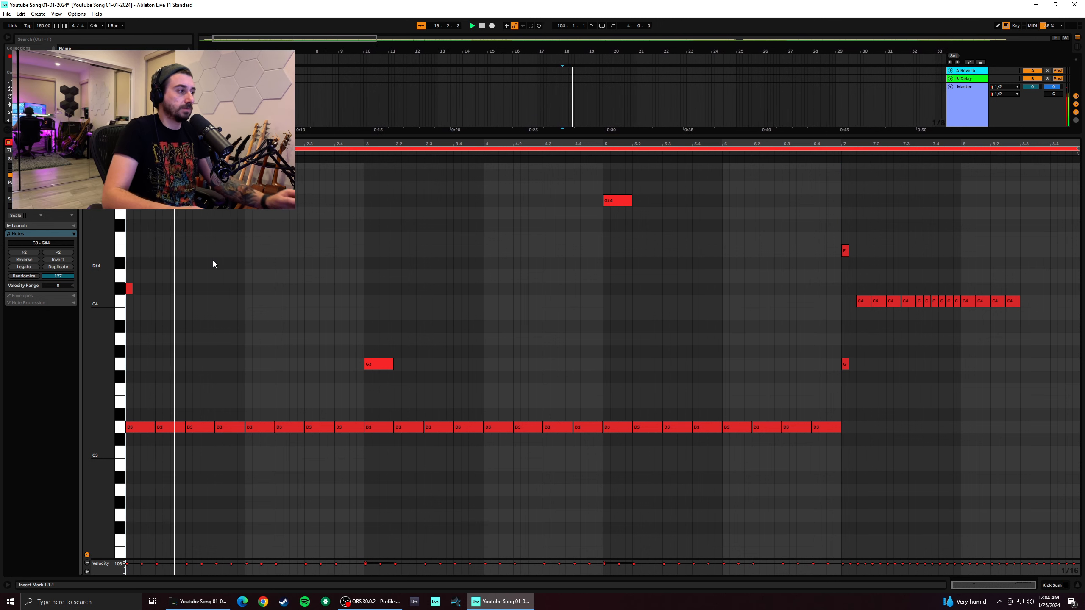
pyautogui.click(130, 288)
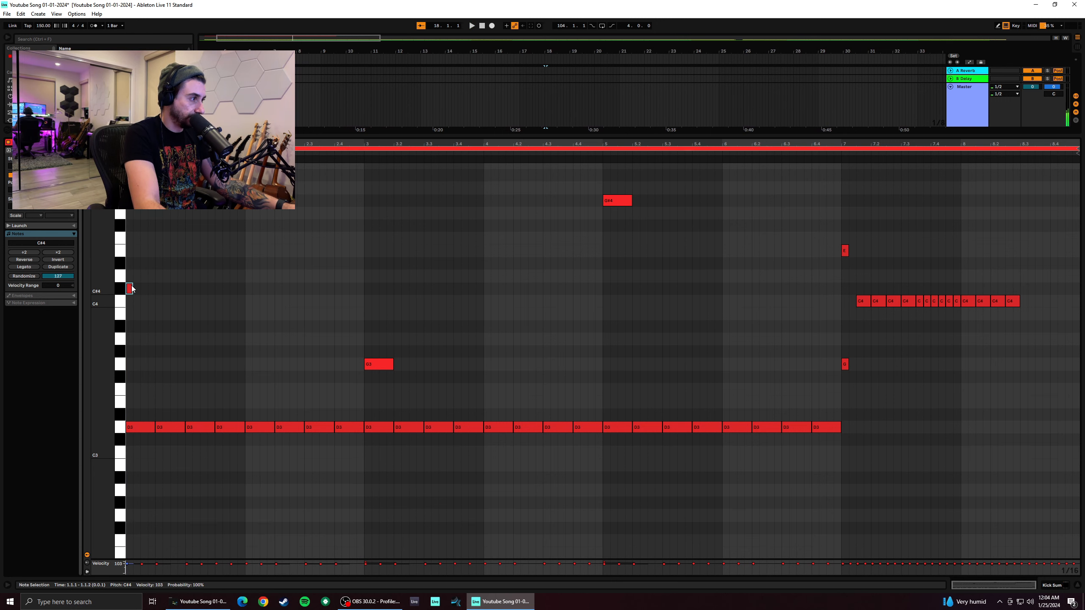
pyautogui.moveTo(131, 288); pyautogui.dragTo(133, 366)
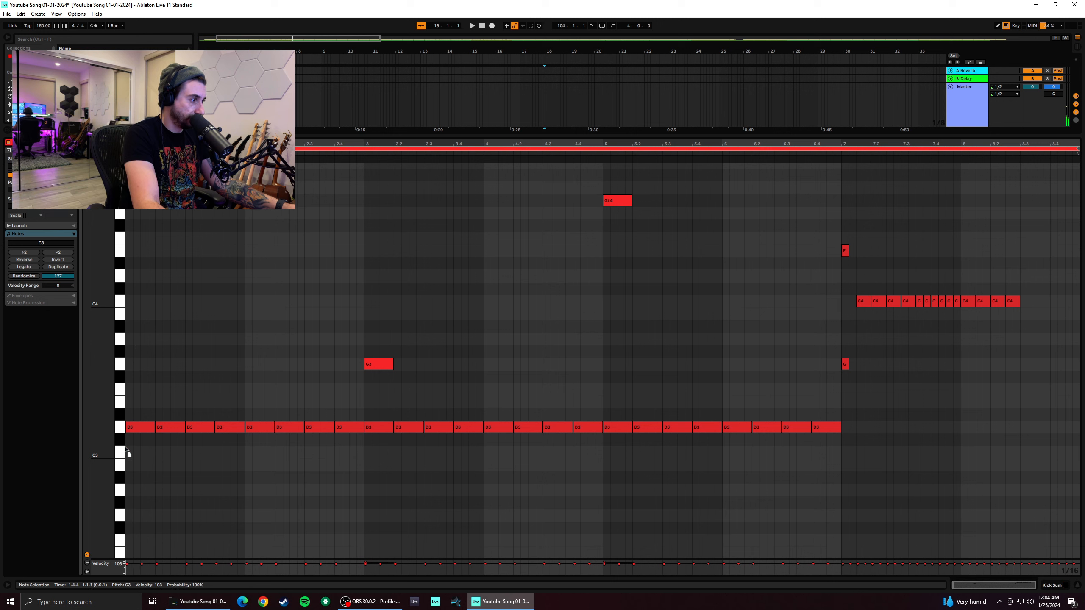
pyautogui.moveTo(128, 466); pyautogui.dragTo(132, 487)
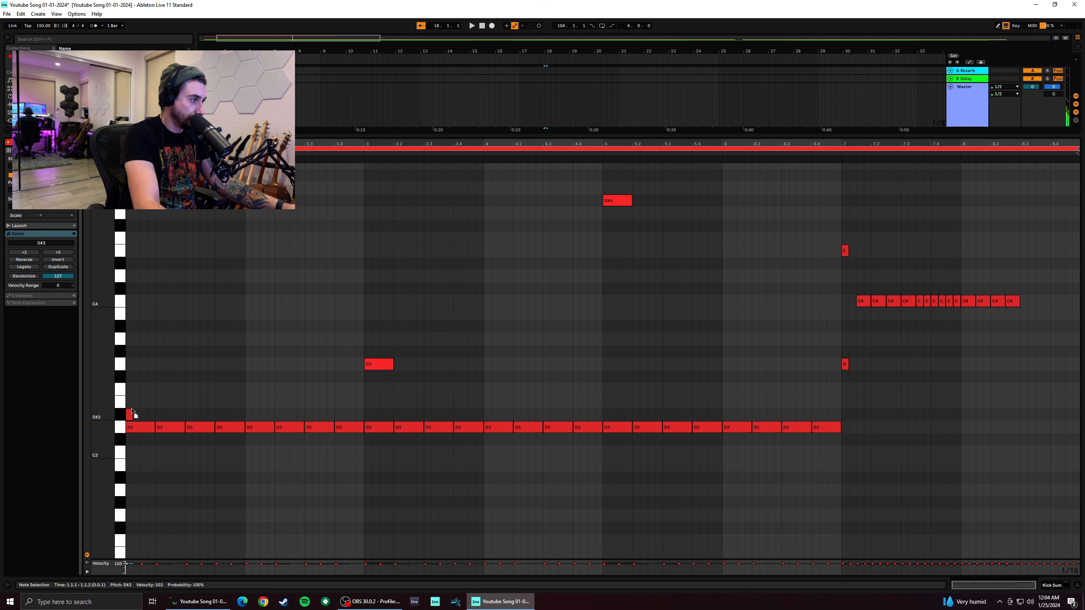
pyautogui.moveTo(132, 308); pyautogui.dragTo(132, 262)
pyautogui.click(132, 408)
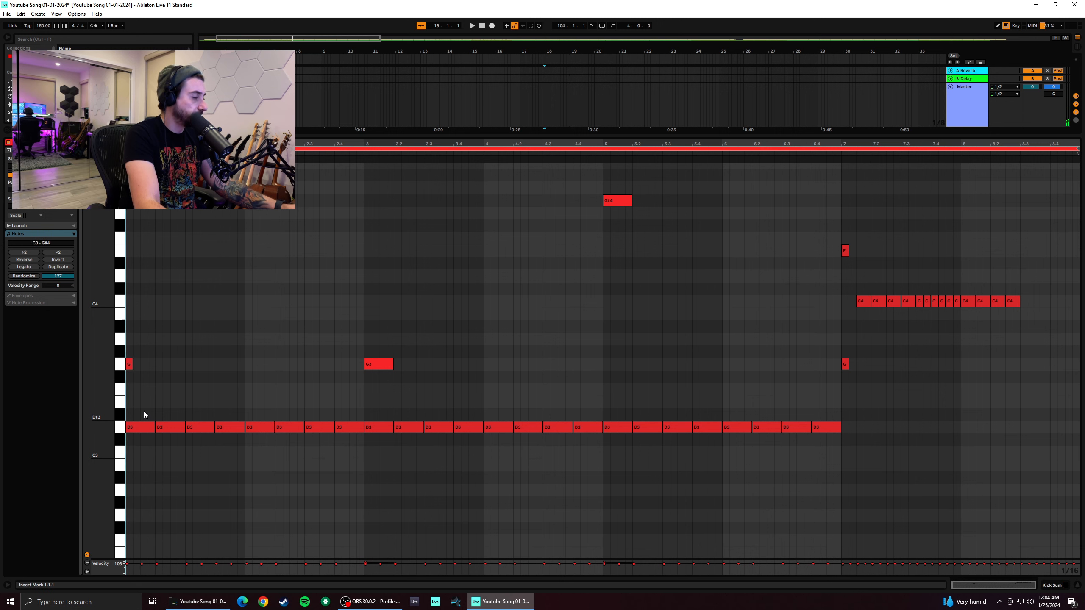
pyautogui.press('space')
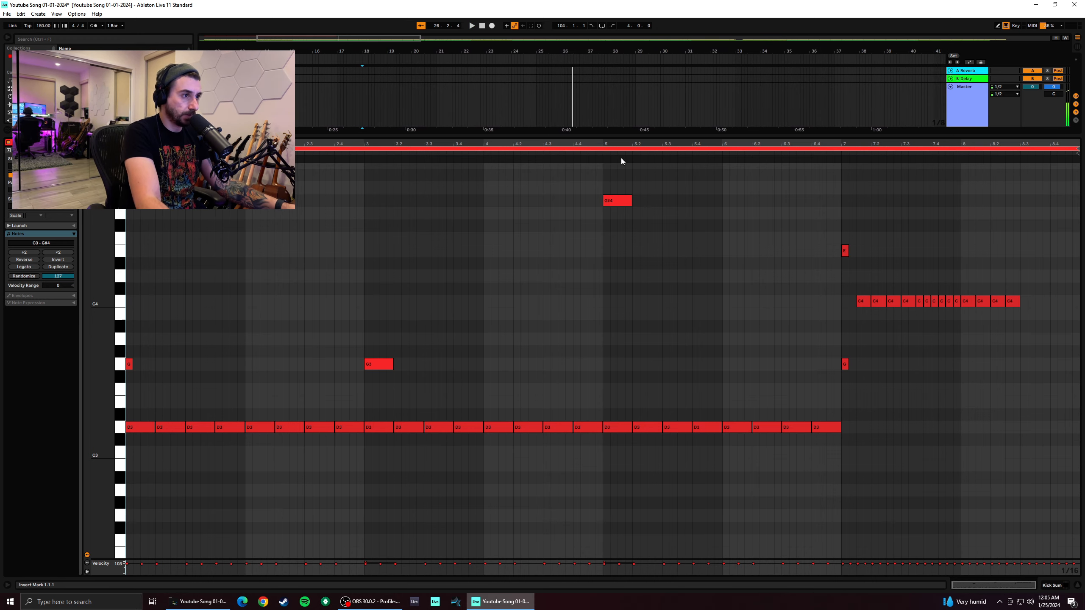
# In the arrangement, duplicate the Kick Sum section from 18.1.1 to 26.1.1 directly after itself and start playback
pyautogui.click(1051, 586)
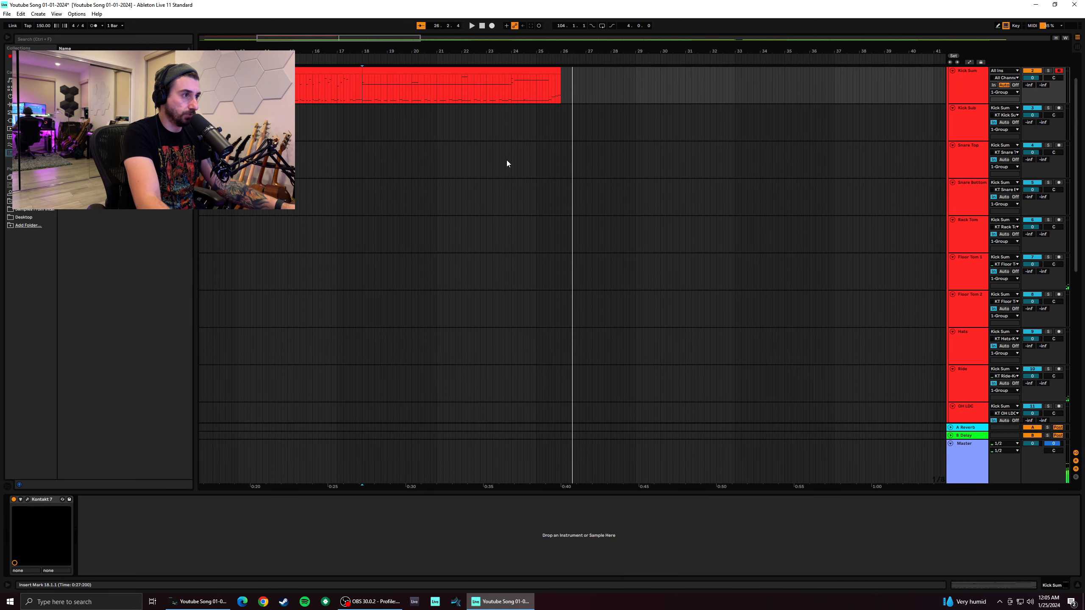
pyautogui.scroll(2, 544, 139)
pyautogui.scroll(4, 400, 150)
pyautogui.scroll(-2, 400, 151)
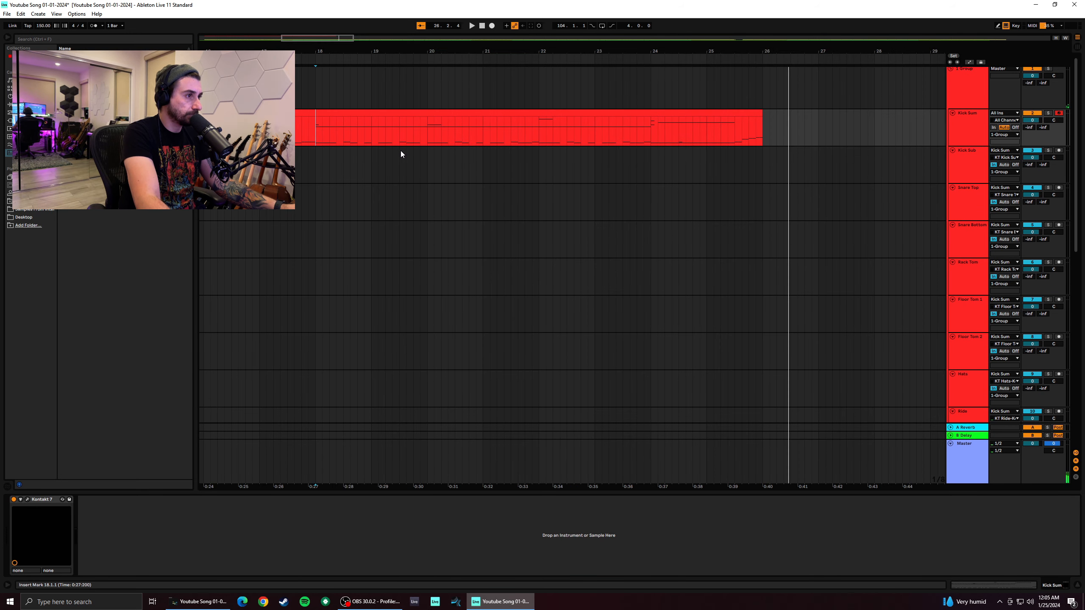
pyautogui.click(315, 134)
pyautogui.moveTo(318, 122); pyautogui.dragTo(755, 124)
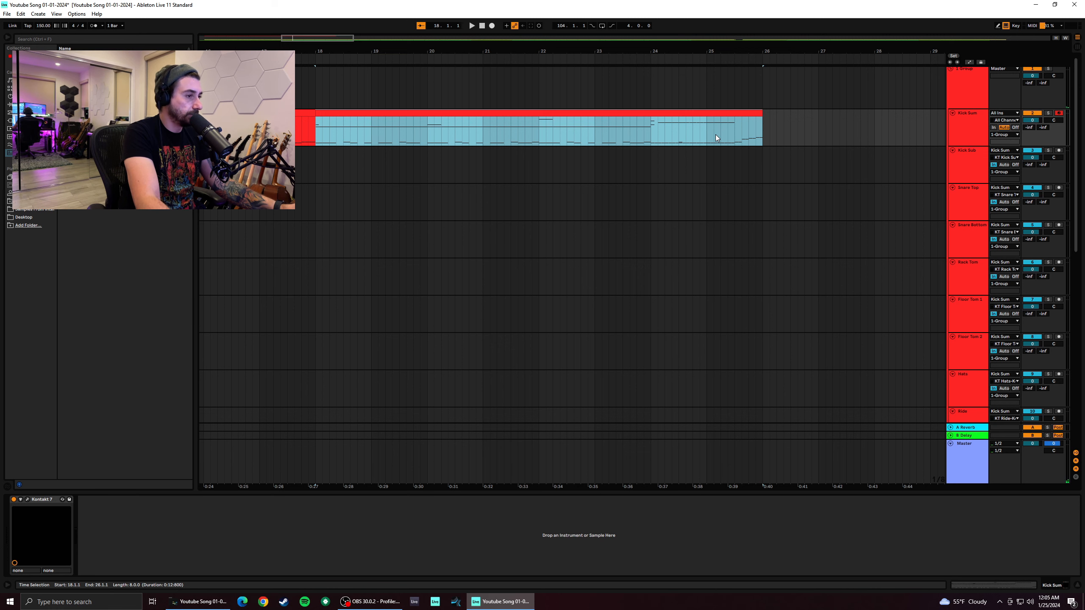
pyautogui.hotkey('ctrl', 'd')
pyautogui.click(472, 25)
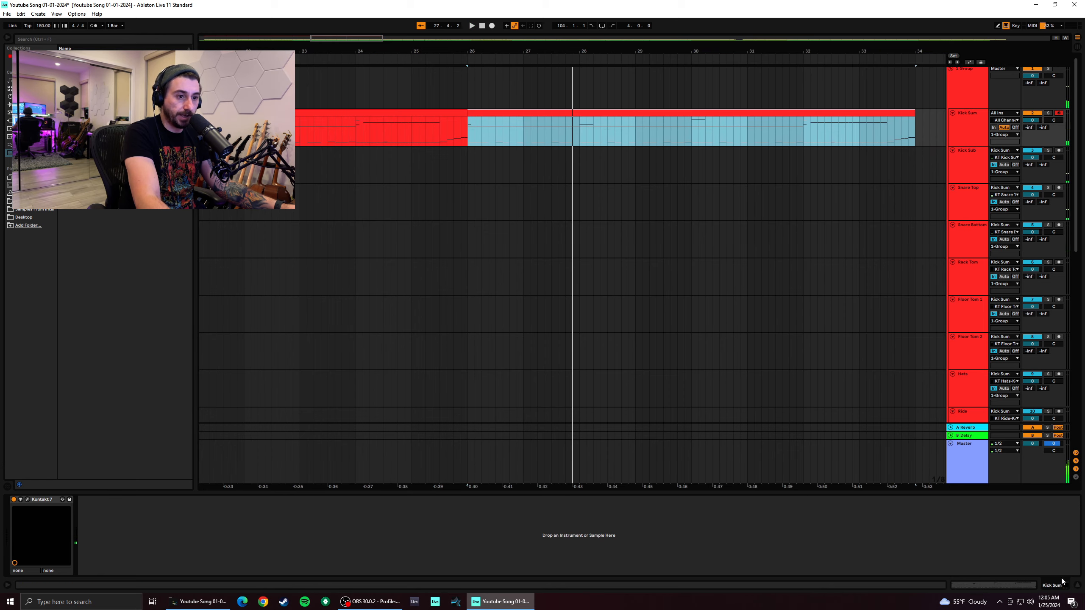
# Return to the Kick Sum clip's notes, fold the editor to only the used pitches, and play the clip
pyautogui.click(1026, 585)
pyautogui.press('space')
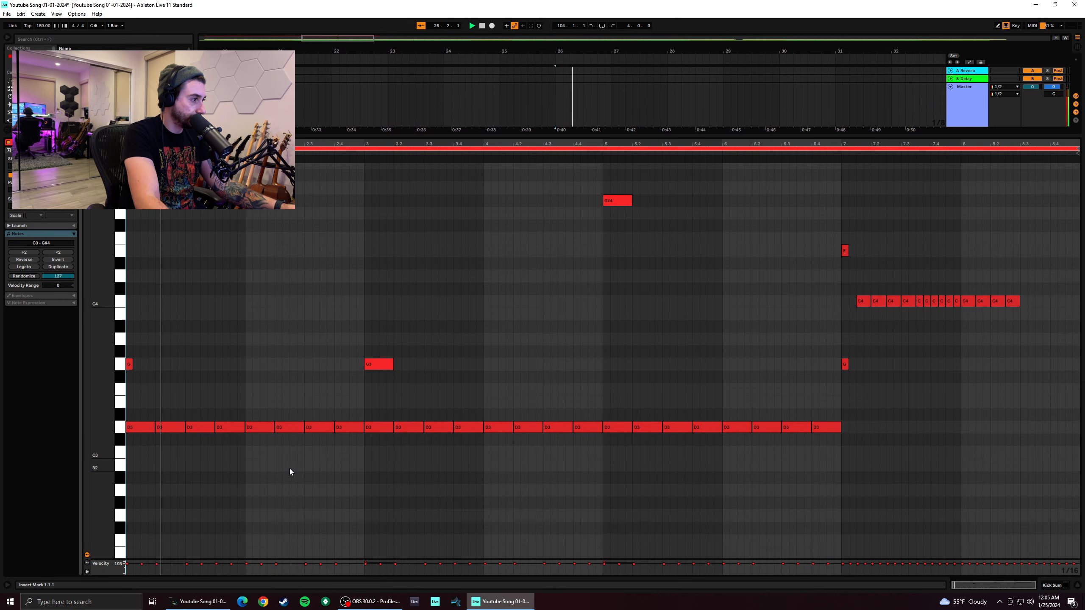
pyautogui.scroll(-1, 292, 463)
pyautogui.scroll(-2, 293, 462)
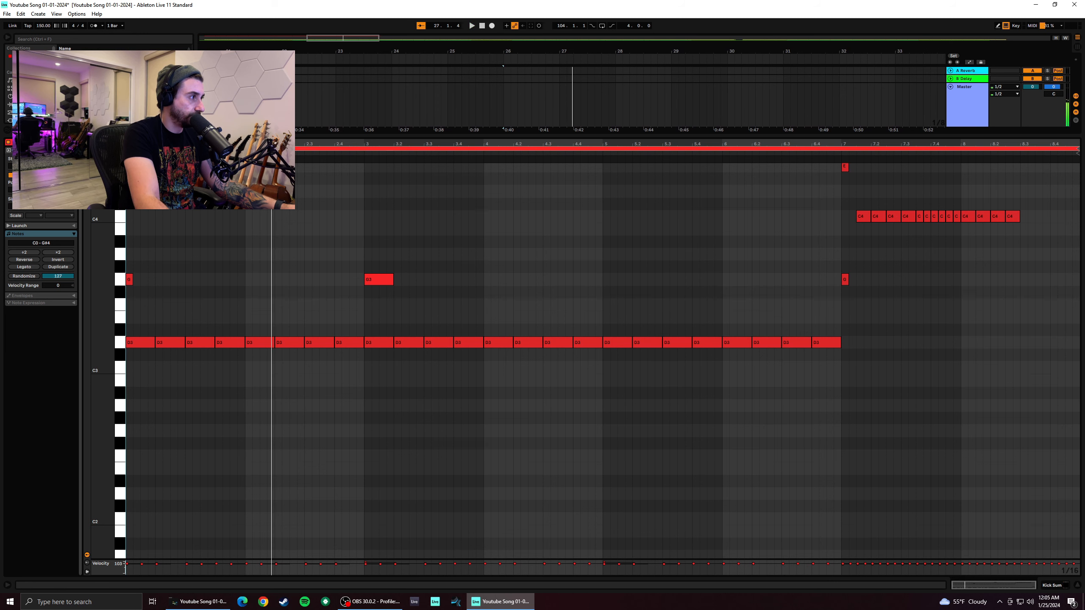
pyautogui.click(99, 159)
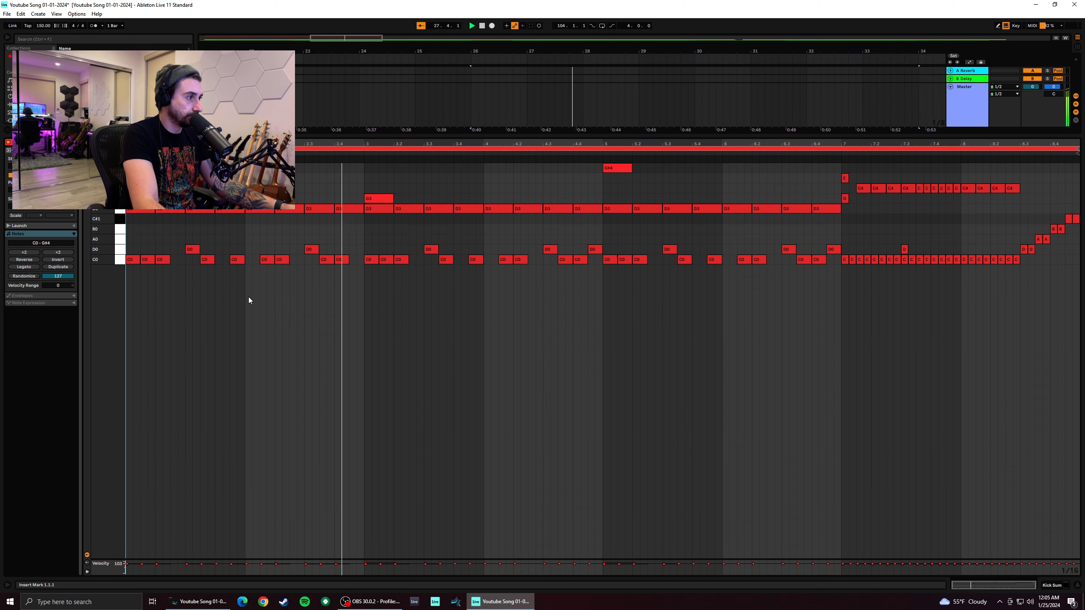
pyautogui.press('space')
pyautogui.click(312, 283)
pyautogui.rightClick(330, 274)
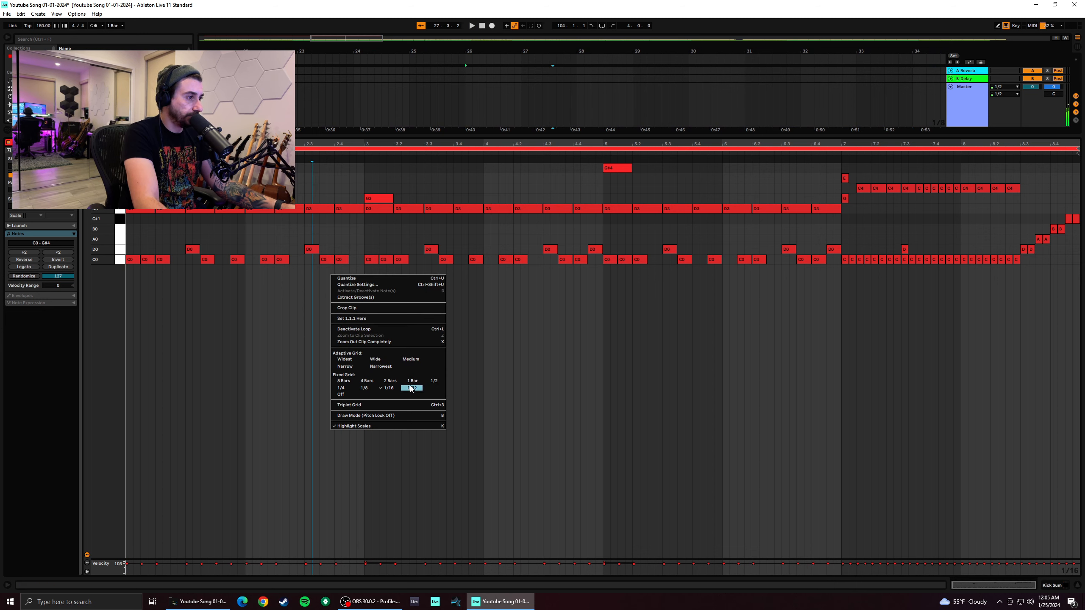
pyautogui.click(317, 347)
pyautogui.click(405, 302)
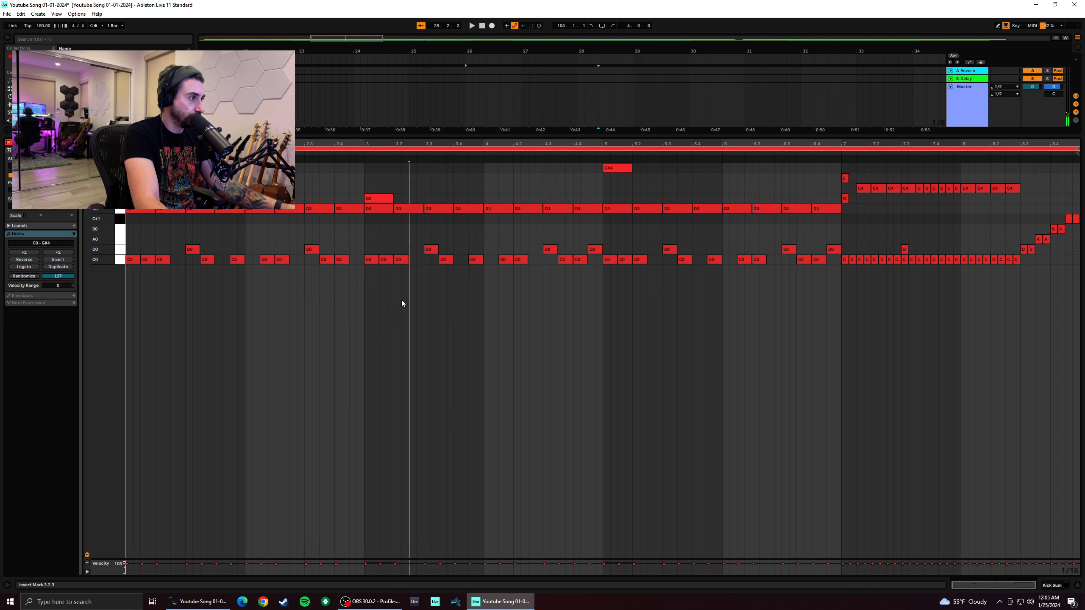
# Replace the C0 note at 2.3.3 with four C0 sixteenth notes starting at 2.3.1, and play from 2.3.1 and from 1.1.1
pyautogui.moveTo(334, 260); pyautogui.dragTo(327, 259)
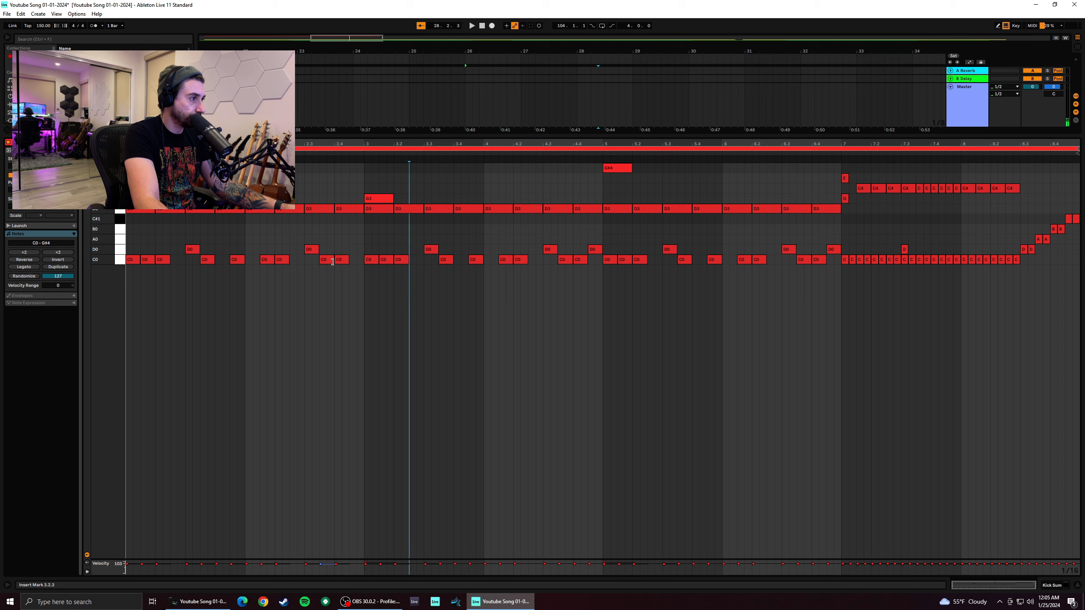
pyautogui.doubleClick(308, 262)
pyautogui.doubleClick(316, 263)
pyautogui.doubleClick(328, 261)
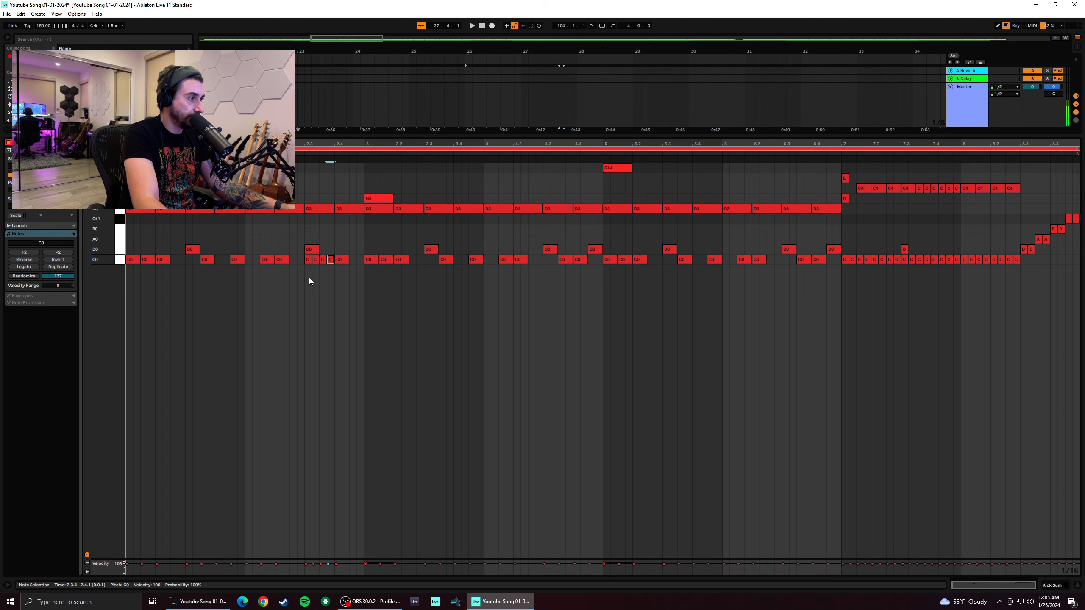
pyautogui.click(304, 280)
pyautogui.press('space')
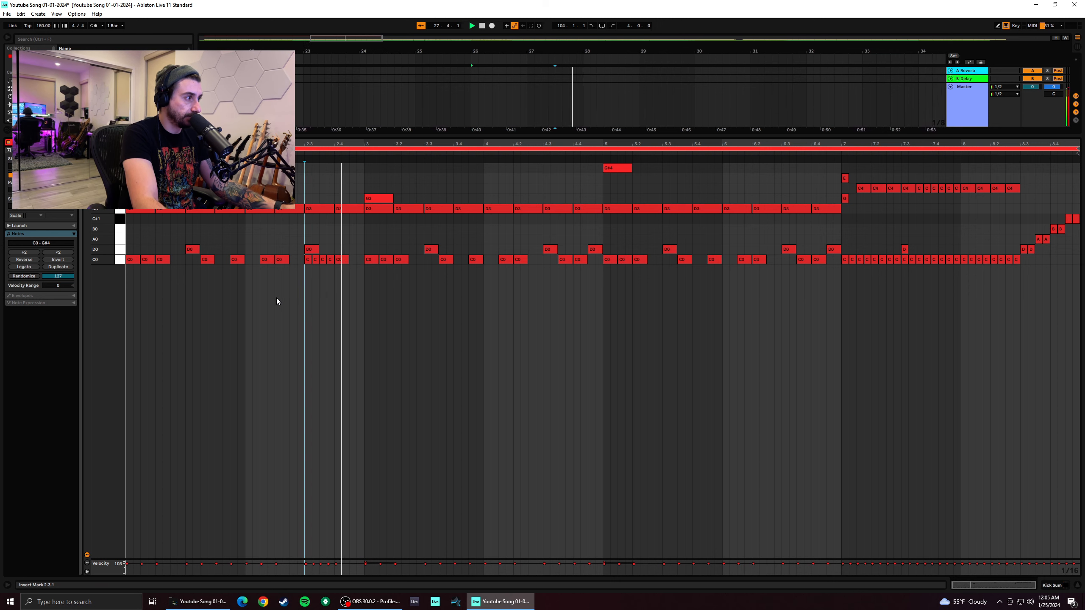
pyautogui.press('space')
pyautogui.click(129, 283)
pyautogui.click(127, 283)
pyautogui.press('space')
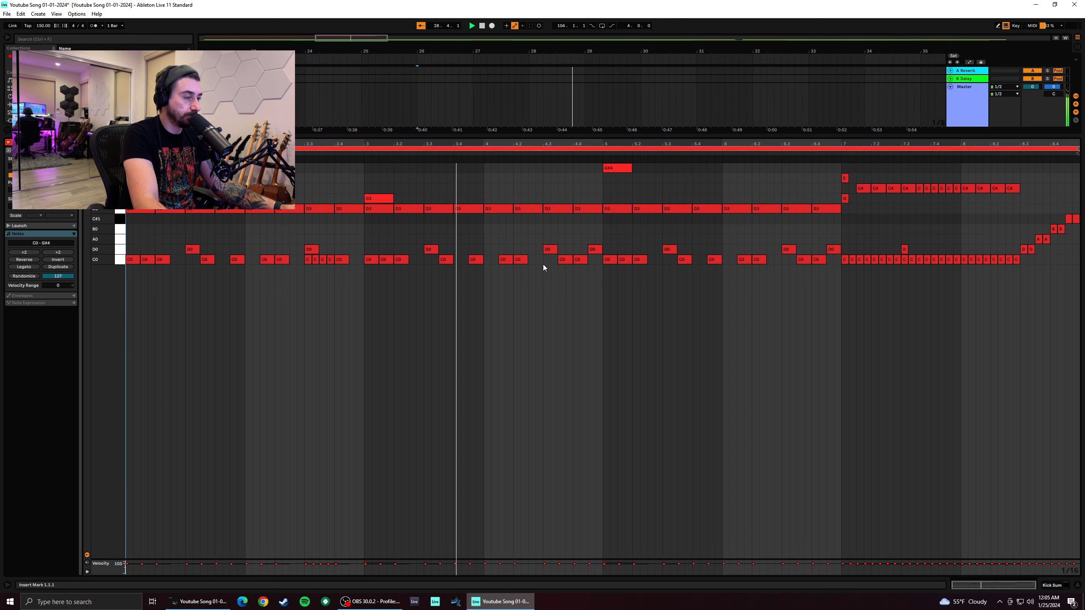
pyautogui.press('space')
# Replace the C0 note at 4.3.3 with four C0 sixteenth notes starting at 4.3.1, and play from there
pyautogui.doubleClick(562, 259)
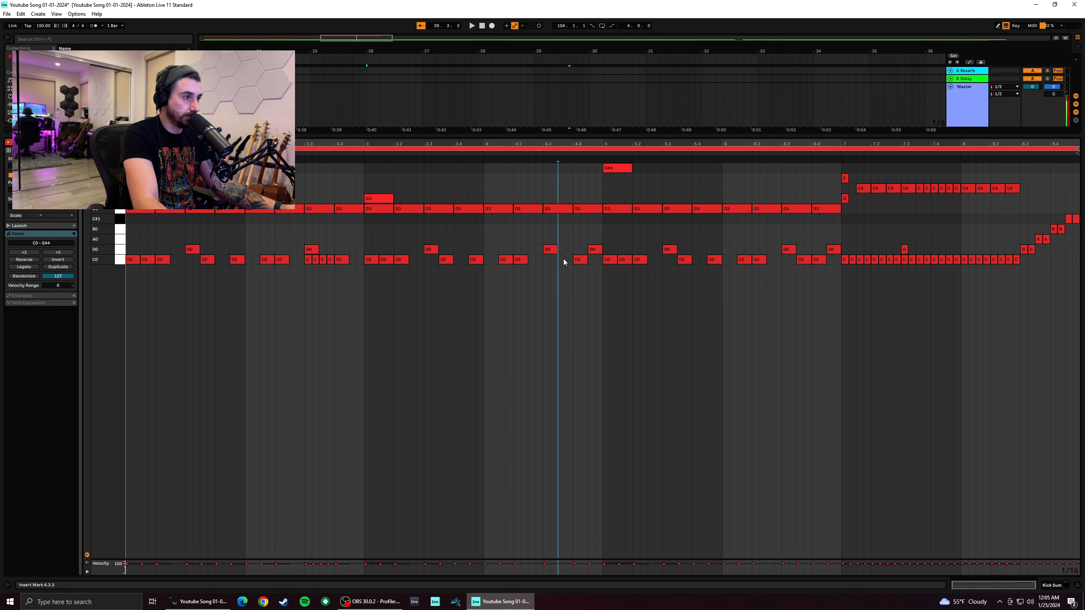
pyautogui.press('b')
pyautogui.click(547, 260)
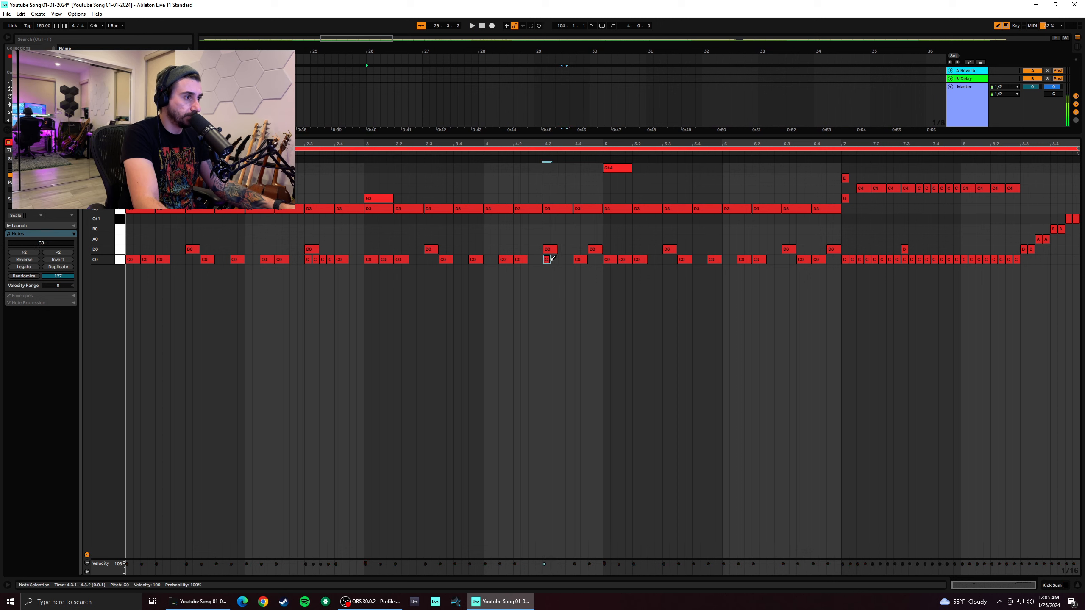
pyautogui.press('b')
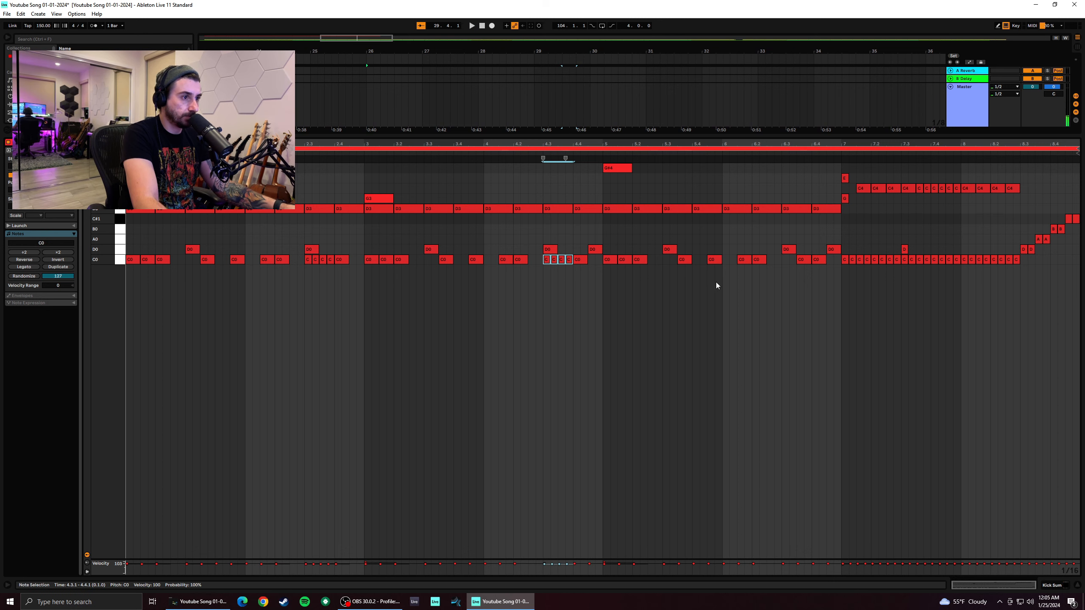
pyautogui.click(539, 296)
pyautogui.press('space')
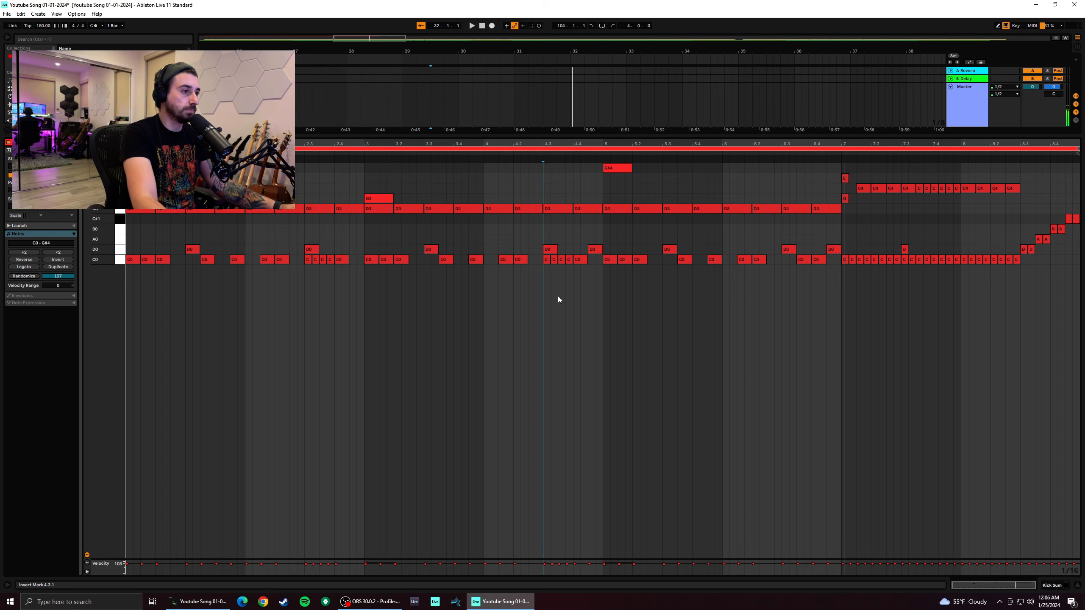
# Delete all notes in bars 5 and 6, from 5.1.1 to 7.1.1
pyautogui.click(878, 310)
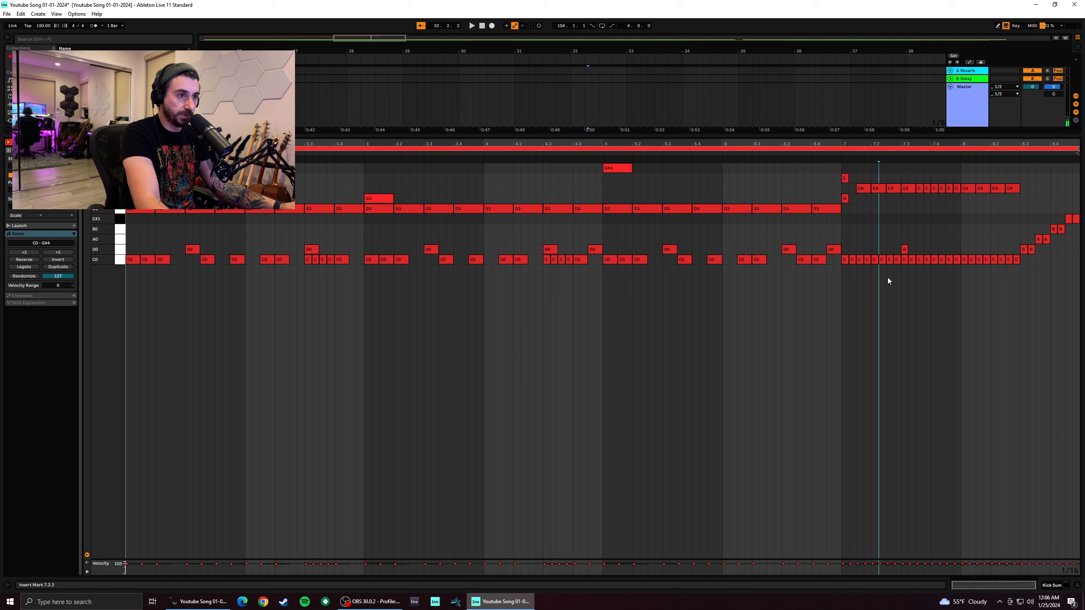
pyautogui.click(831, 265)
pyautogui.moveTo(831, 264); pyautogui.dragTo(617, 170)
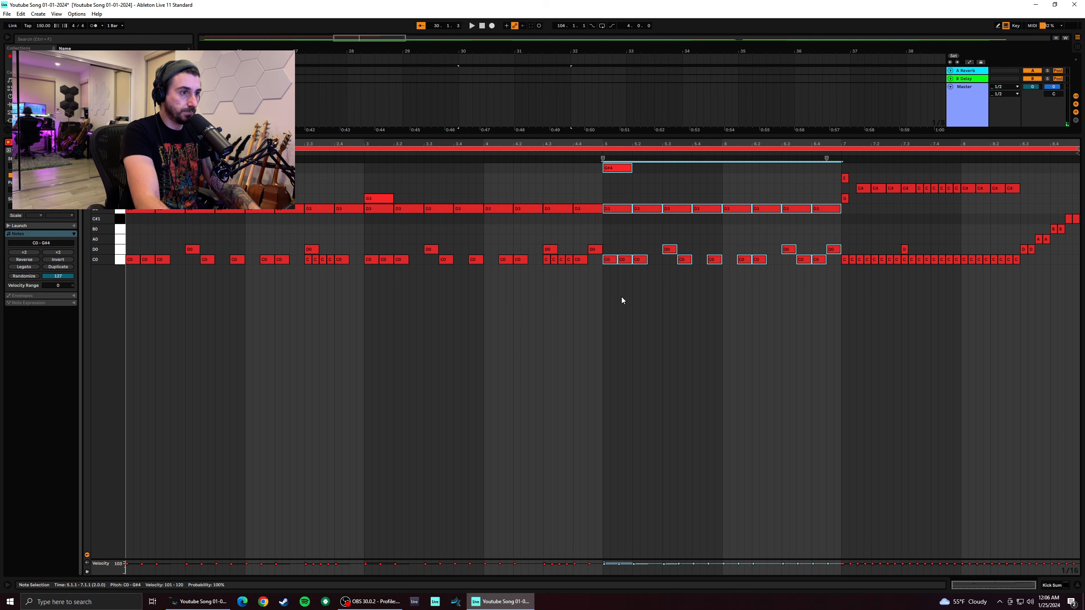
pyautogui.press('Delete')
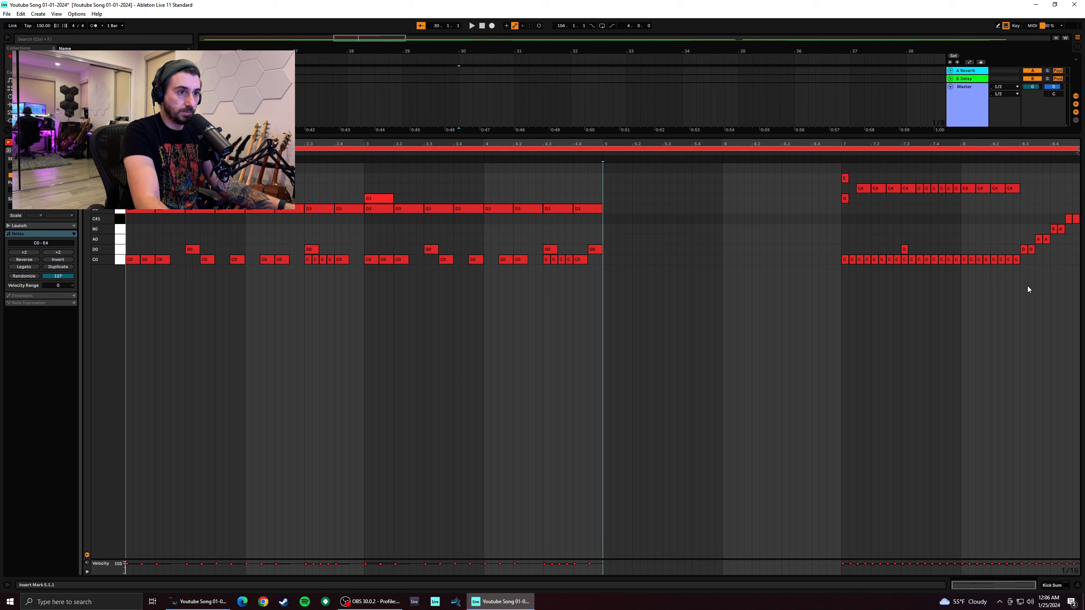
# Draw a continuous run of C0 sixteenth notes from 5.1.2 up to 7.1.1
pyautogui.press('b')
pyautogui.click(614, 259)
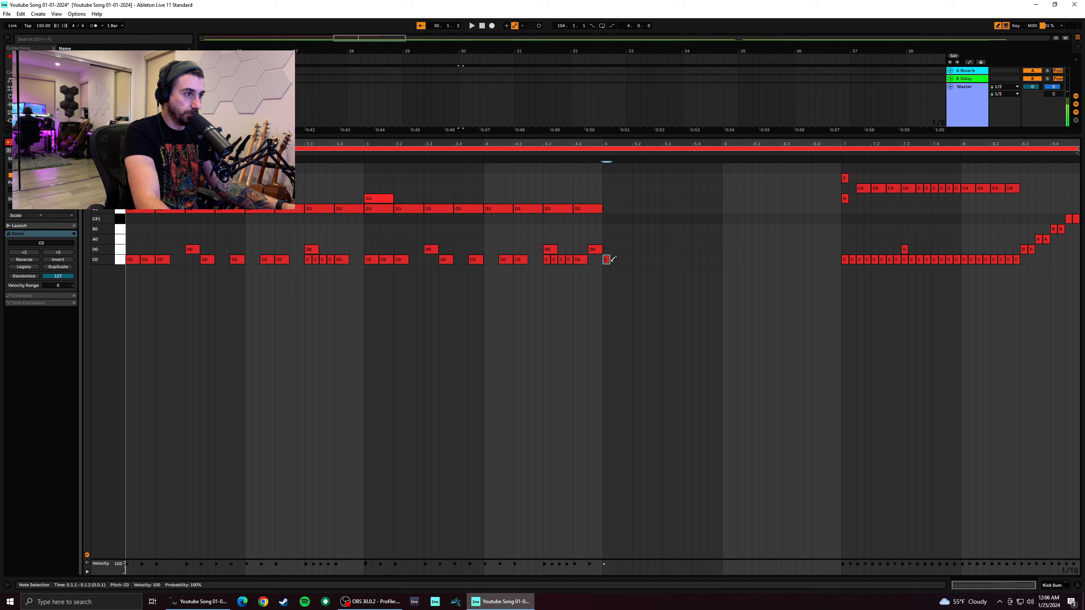
pyautogui.moveTo(616, 258); pyautogui.dragTo(793, 253)
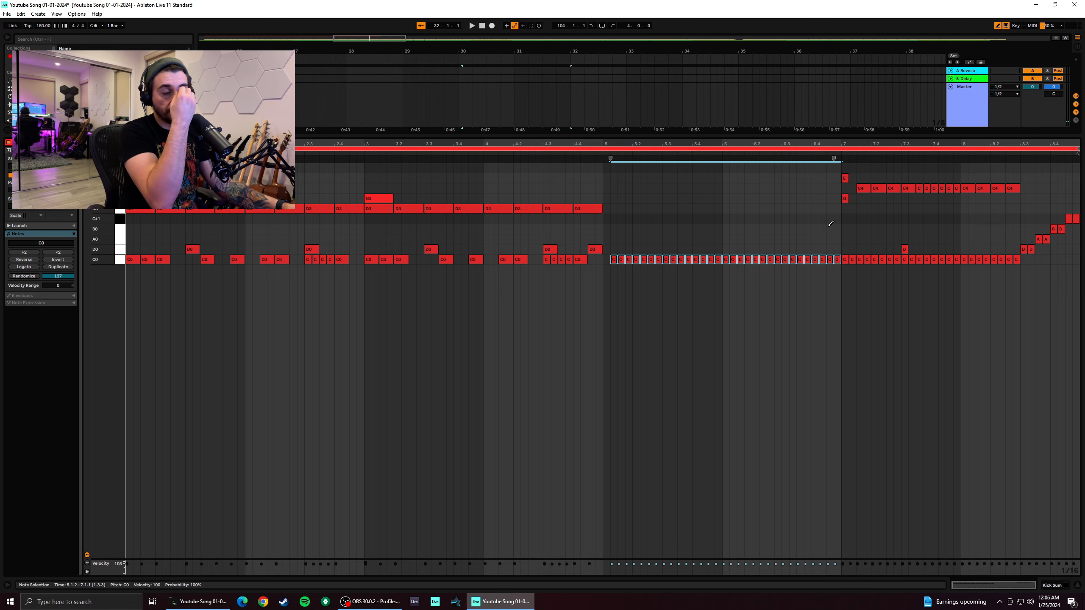
pyautogui.press('b')
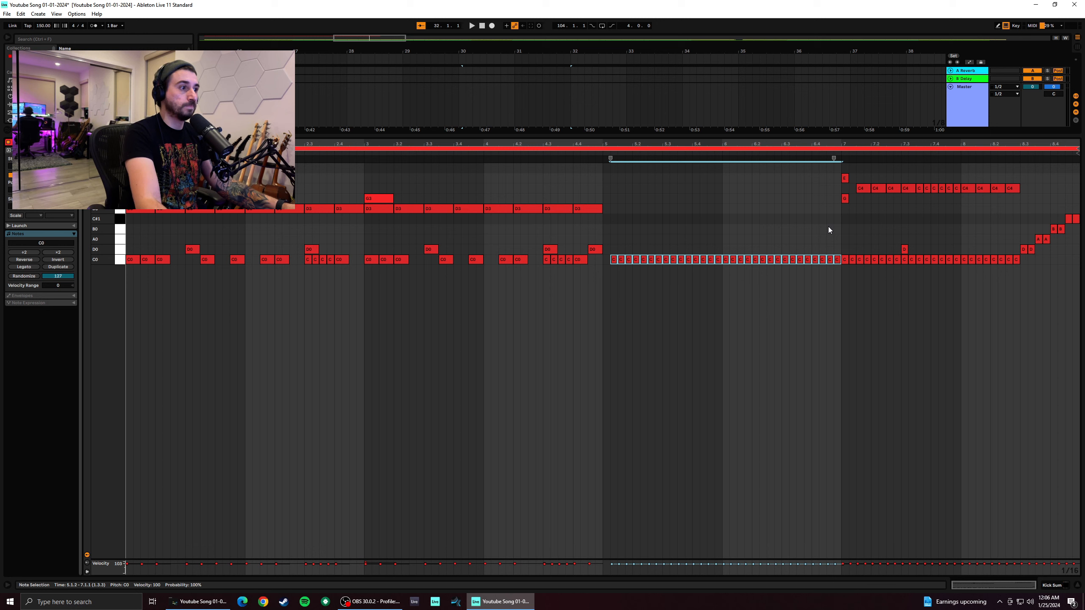
# Add a D0 sixteenth note at 5.1.1, and play from 5.1.1 and from 4.4.3
pyautogui.click(605, 240)
pyautogui.click(608, 251)
pyautogui.doubleClick(607, 251)
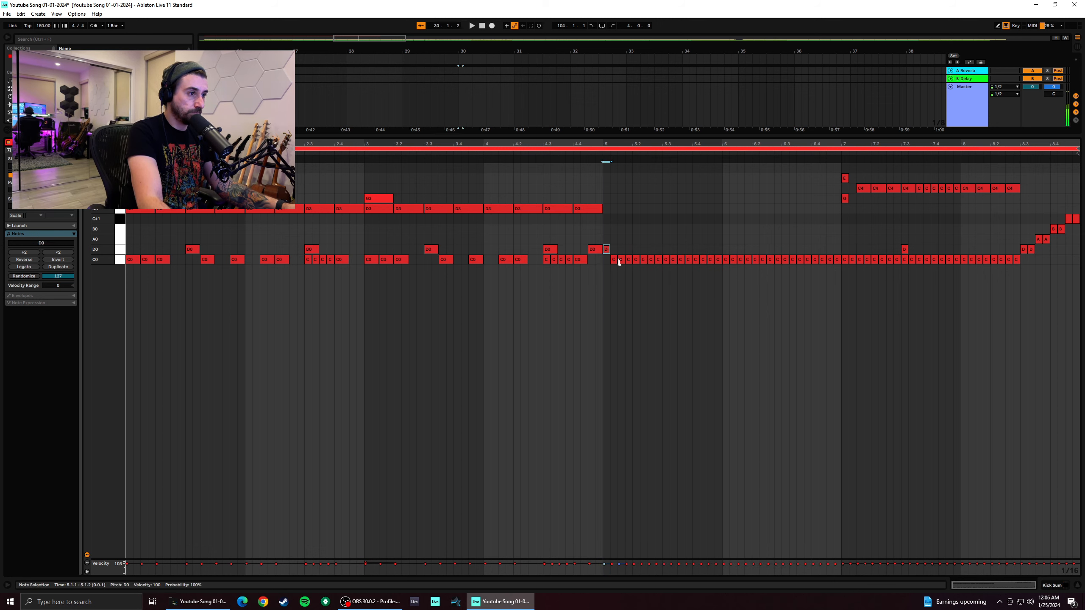
pyautogui.click(602, 266)
pyautogui.press('space')
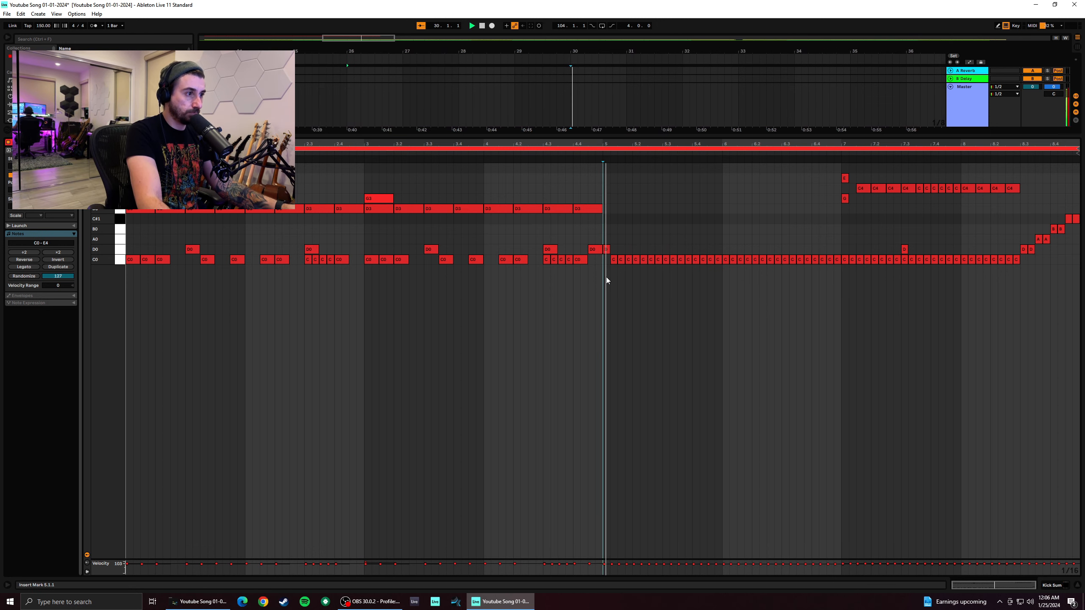
pyautogui.click(590, 272)
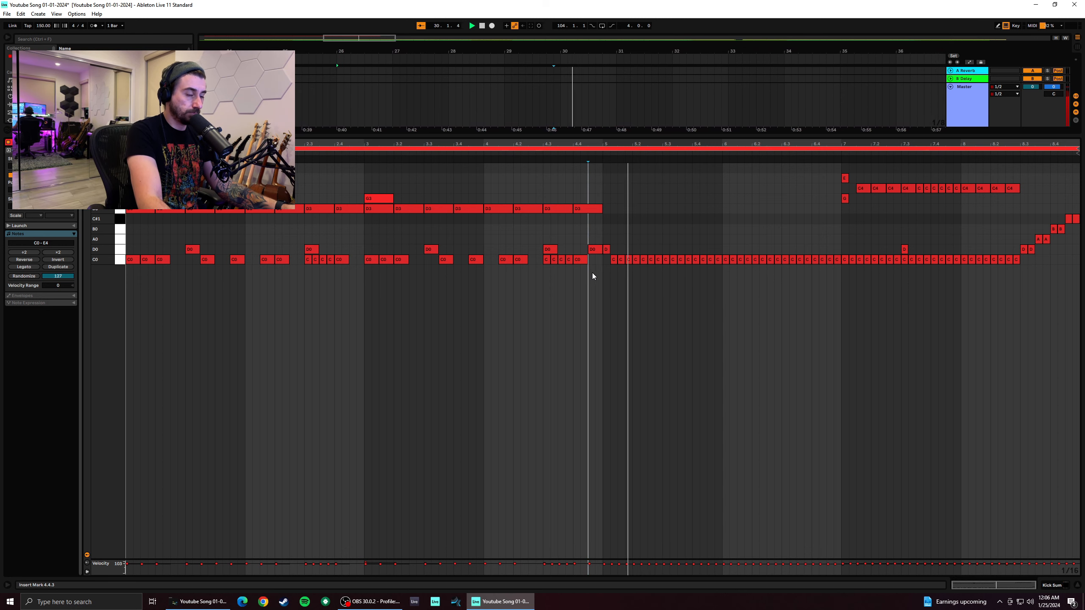
pyautogui.click(595, 275)
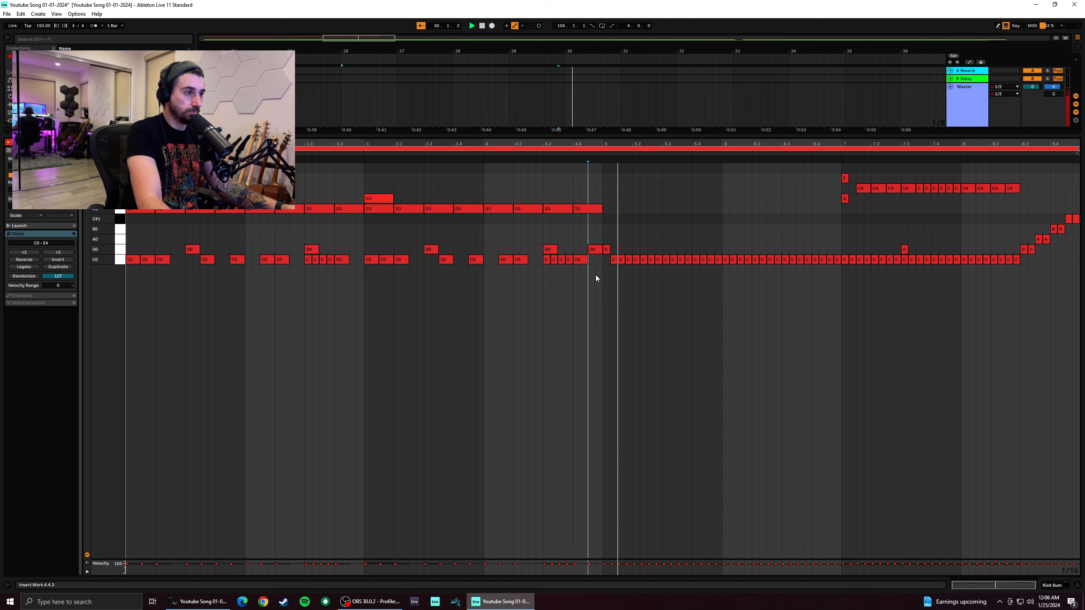
# Add D0 sixteenth notes at 5.3.1 and 6.1.1, and a G3 sixteenth note at 5.1.1
pyautogui.click(606, 252)
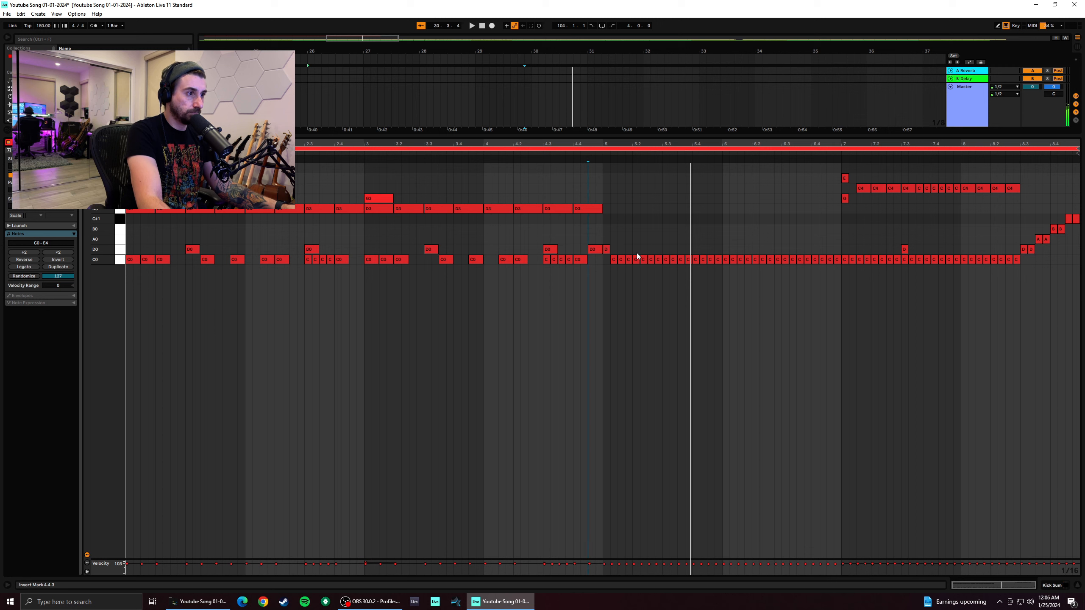
pyautogui.doubleClick(666, 249)
pyautogui.click(605, 280)
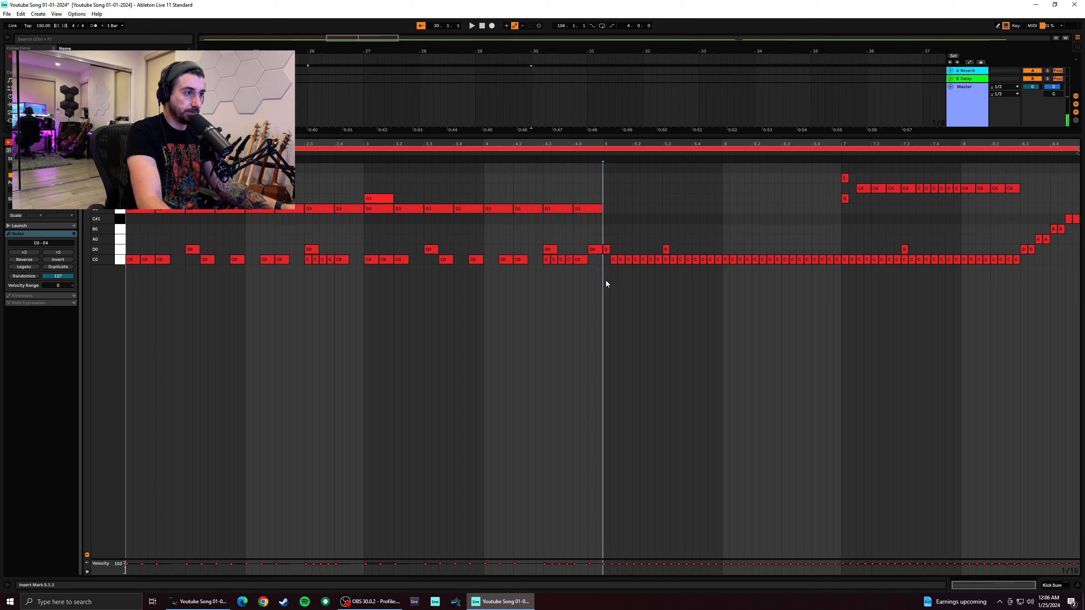
pyautogui.doubleClick(726, 250)
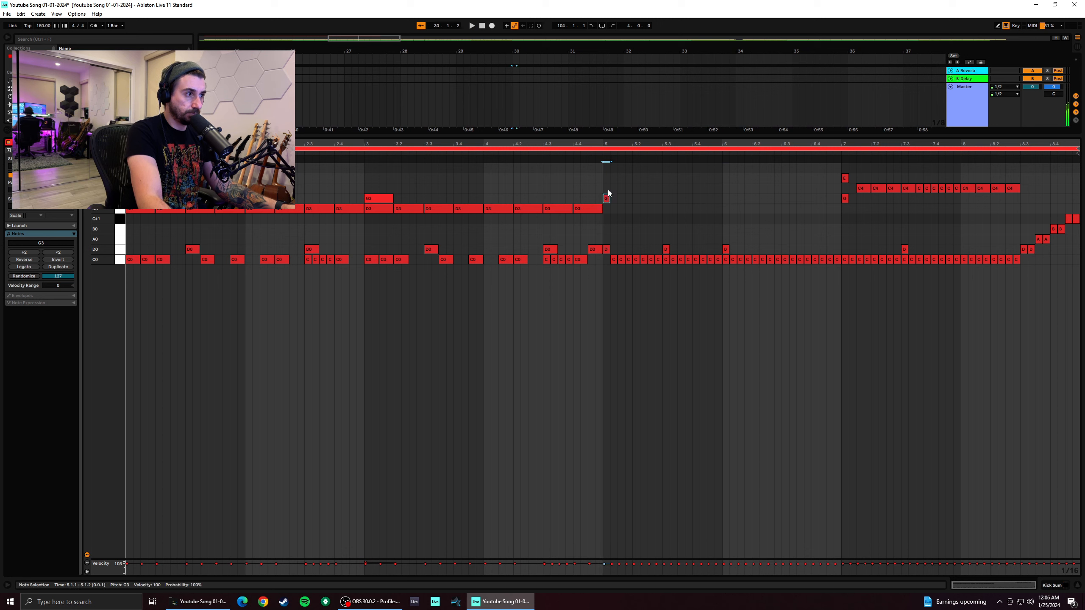
pyautogui.click(604, 227)
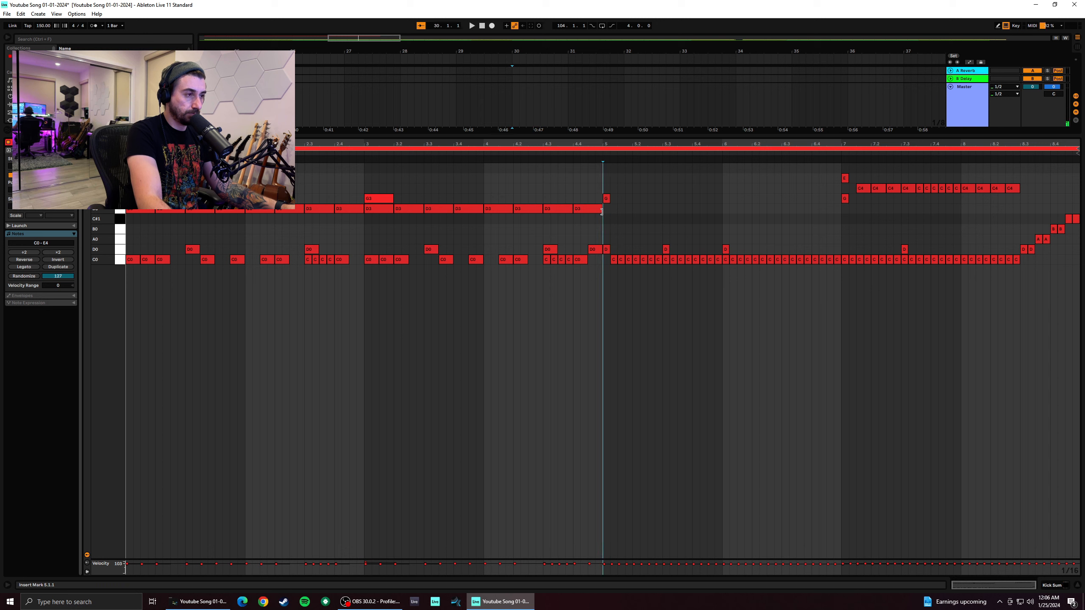
# Place C4 sixteenth notes at 5.1.3 and 5.2.1
pyautogui.click(612, 219)
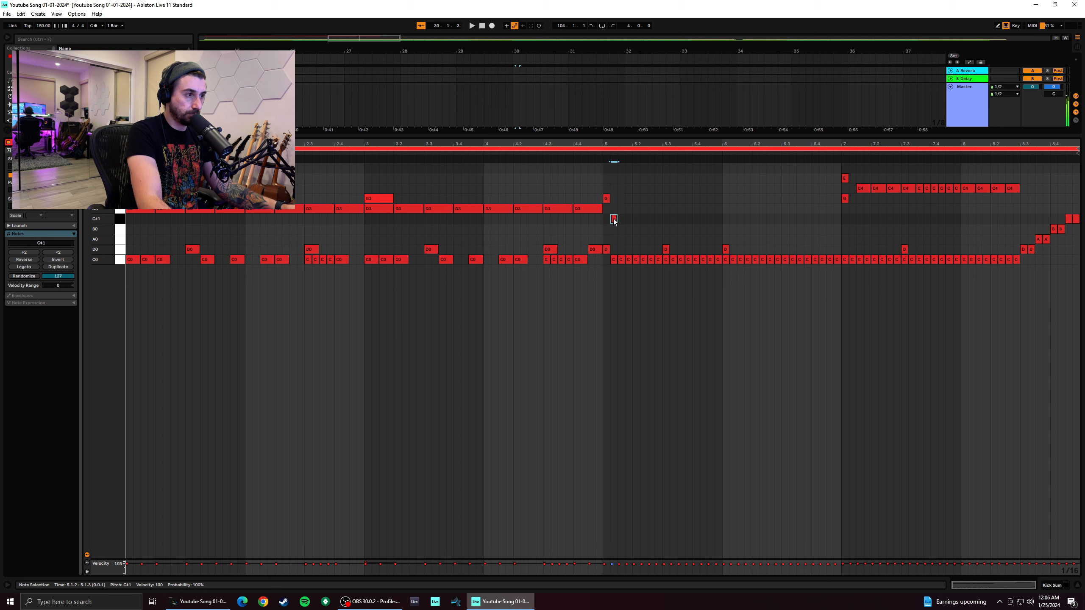
pyautogui.click(625, 208)
pyautogui.doubleClick(621, 178)
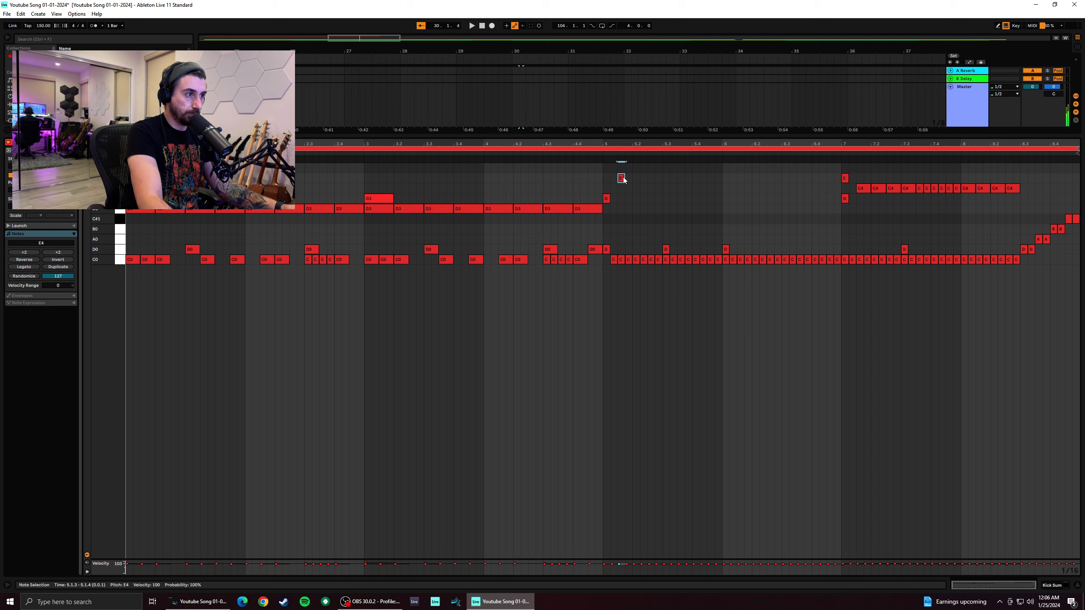
pyautogui.moveTo(621, 179)
pyautogui.mouseDown()
pyautogui.moveTo(613, 167)
pyautogui.moveTo(624, 194)
pyautogui.mouseUp()
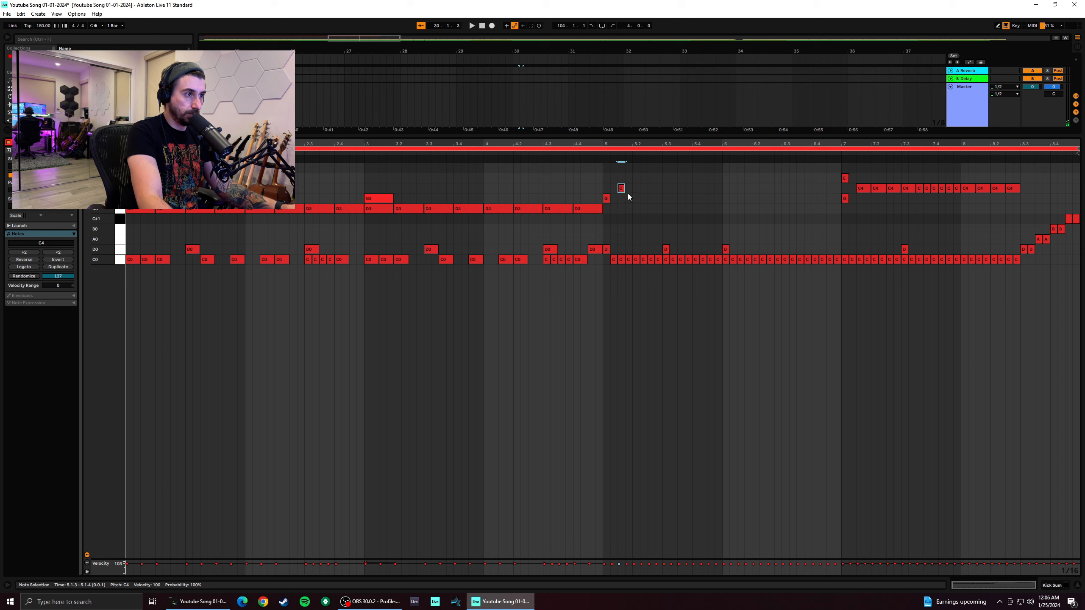
pyautogui.doubleClick(637, 191)
# Duplicate the pair of C4 notes through the end of bar 6 without one at 7.1.1, and play from 5.1.1
pyautogui.moveTo(652, 197); pyautogui.dragTo(620, 187)
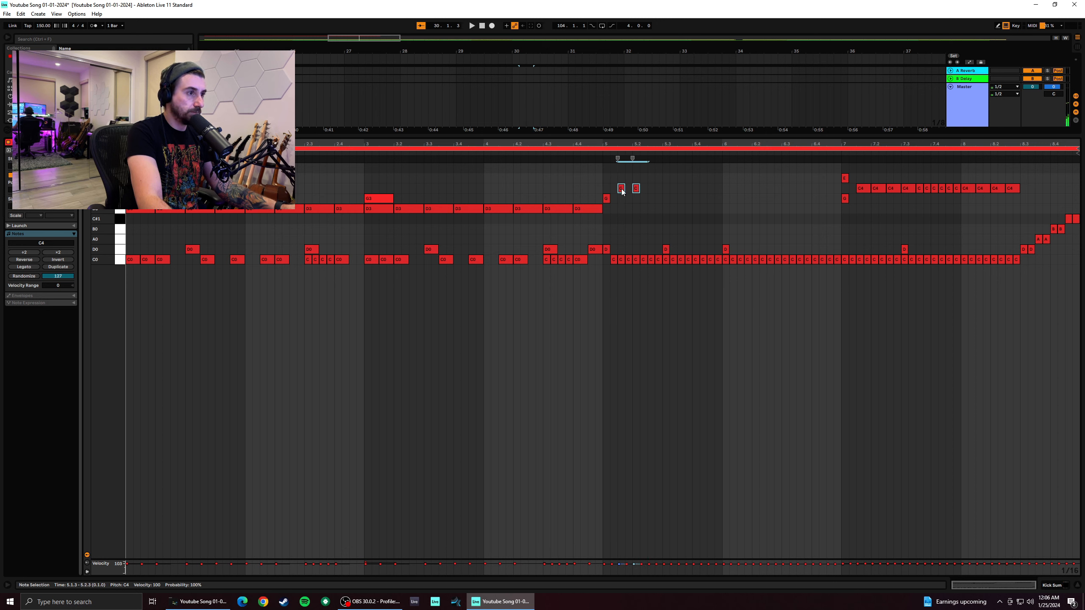
pyautogui.hotkey('ctrl', 'd')
pyautogui.hotkey('ctrl', 'd')
pyautogui.hotkey('ctrl', 'd')
pyautogui.hotkey('ctrl', 'd')
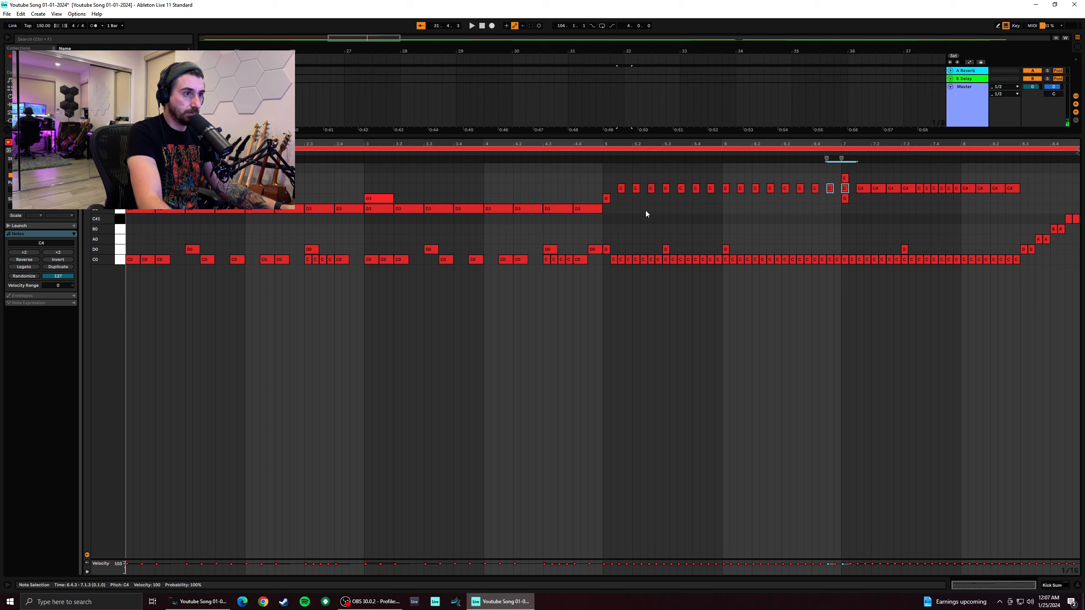
pyautogui.click(854, 189)
pyautogui.click(846, 189)
pyautogui.press('Delete')
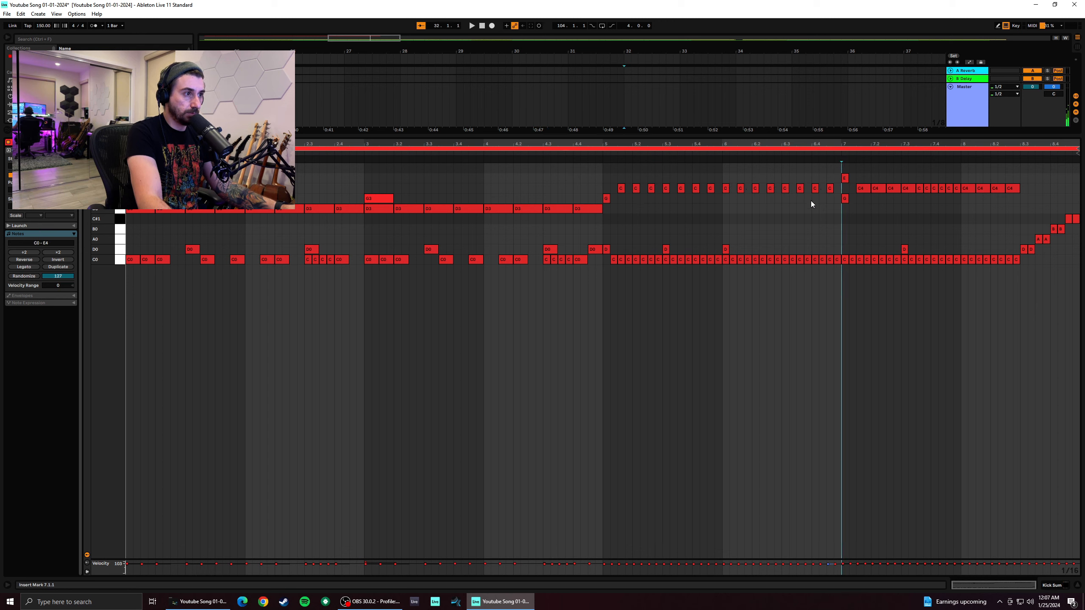
pyautogui.click(606, 192)
pyautogui.press('space')
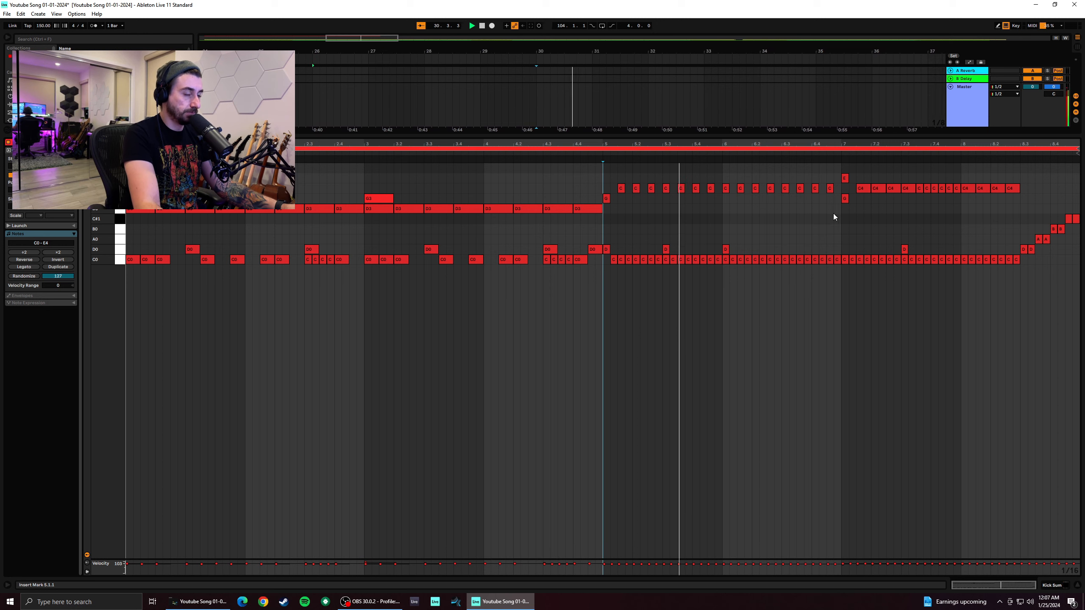
# Add a D0 sixteenth note at 6.3.1 and play the section from 5.1.1
pyautogui.doubleClick(785, 249)
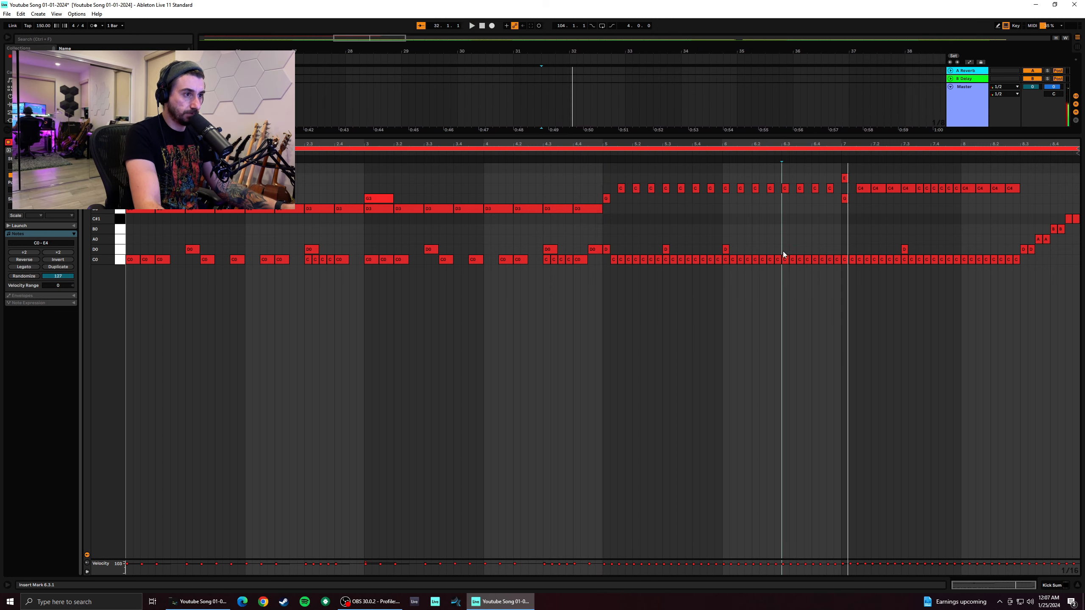
pyautogui.click(603, 223)
pyautogui.press('space')
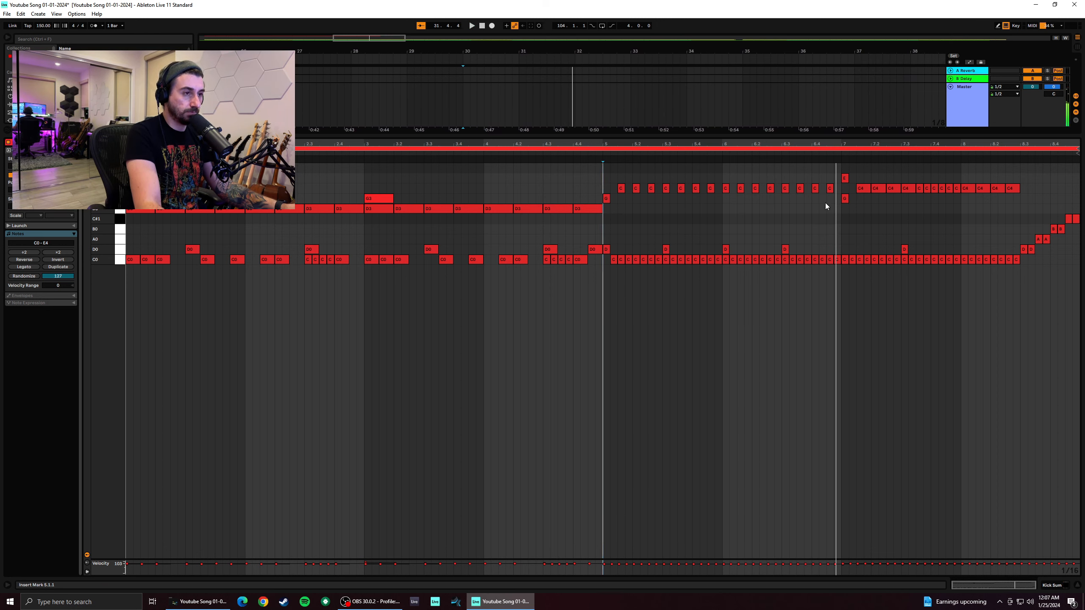
pyautogui.press('space')
# Add a C4 sixteenth note at 6.4.2 and a D4 sixteenth note at 6.4.4, and play from 5.1.1
pyautogui.doubleClick(822, 188)
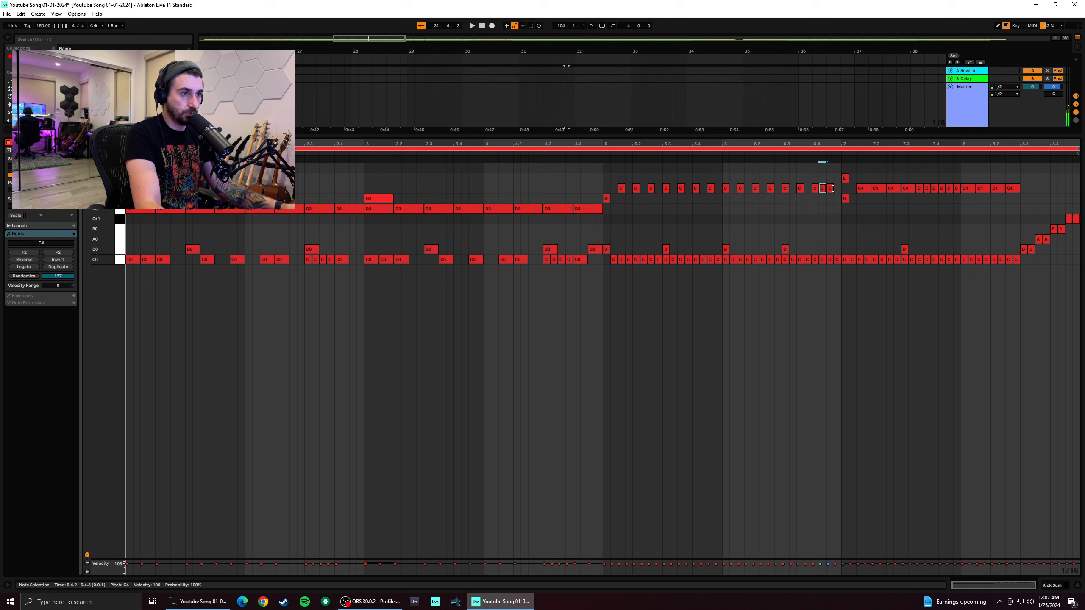
pyautogui.doubleClick(837, 168)
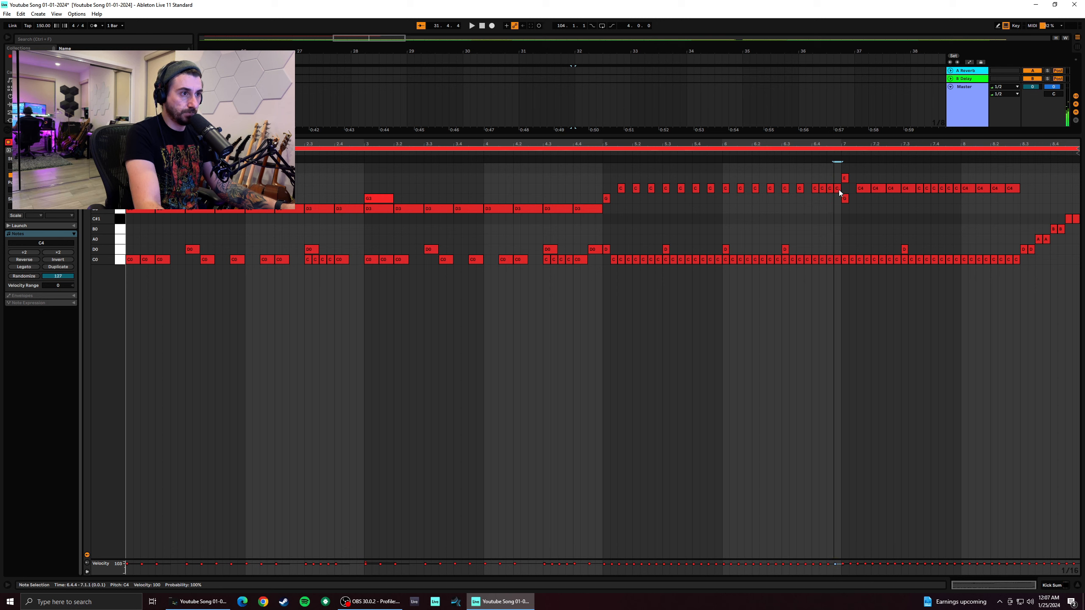
pyautogui.click(99, 158)
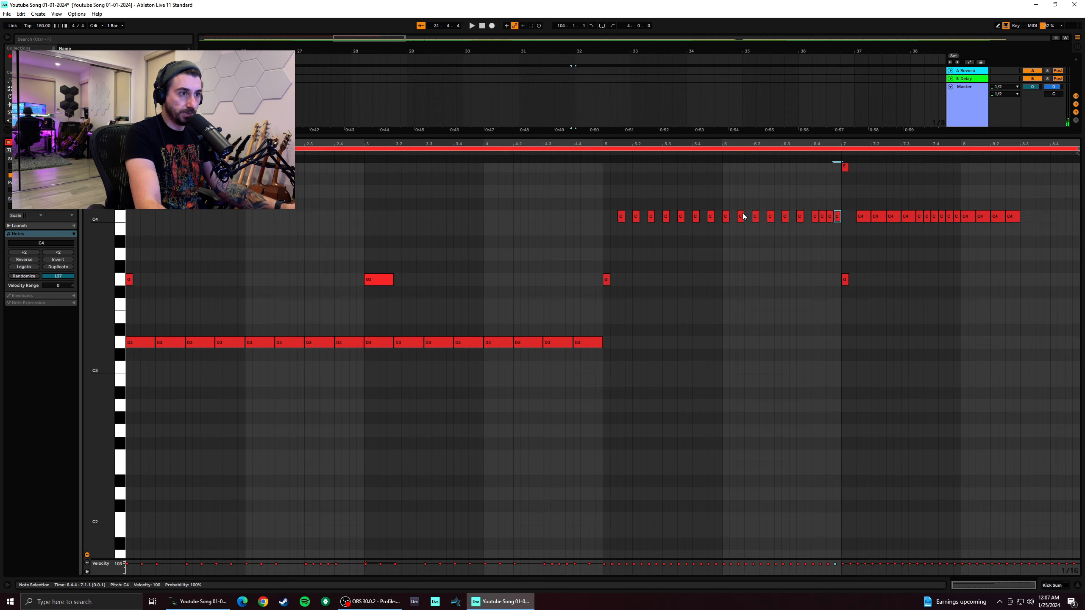
pyautogui.click(835, 203)
pyautogui.click(837, 217)
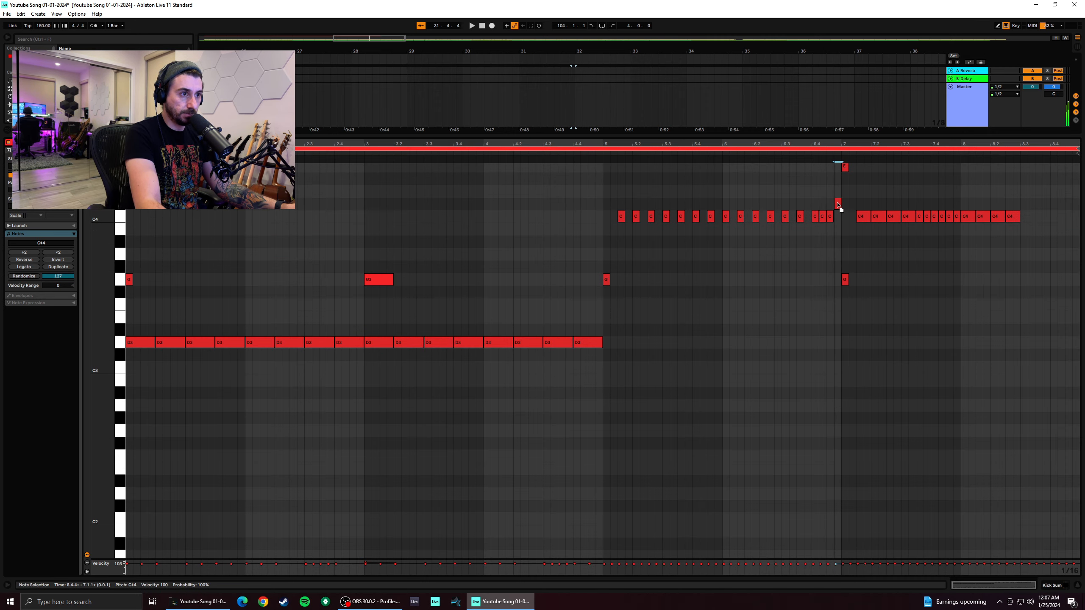
pyautogui.moveTo(836, 202); pyautogui.dragTo(839, 206)
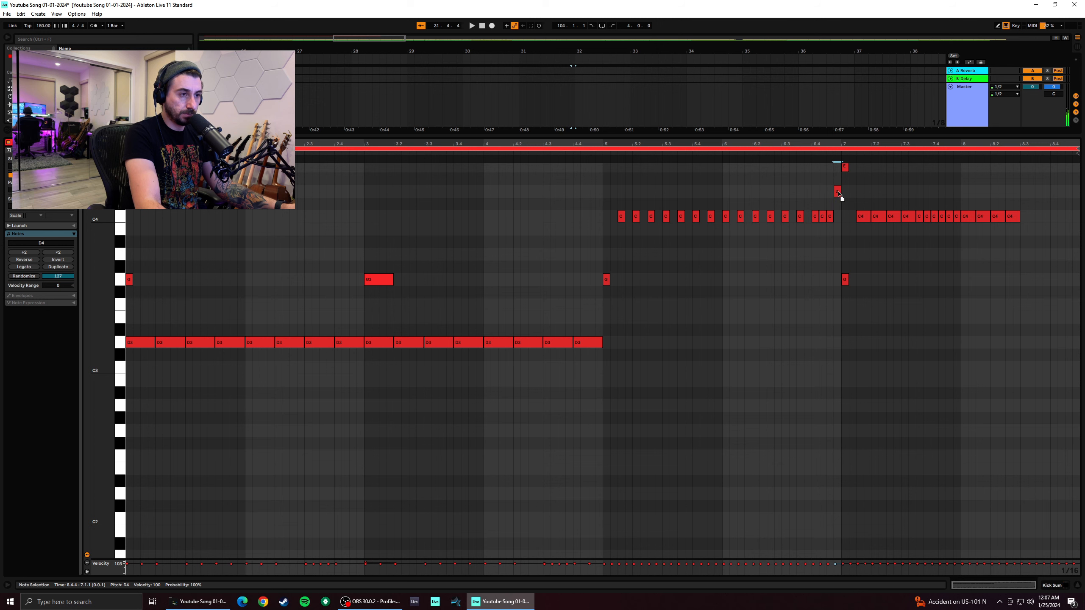
pyautogui.click(99, 159)
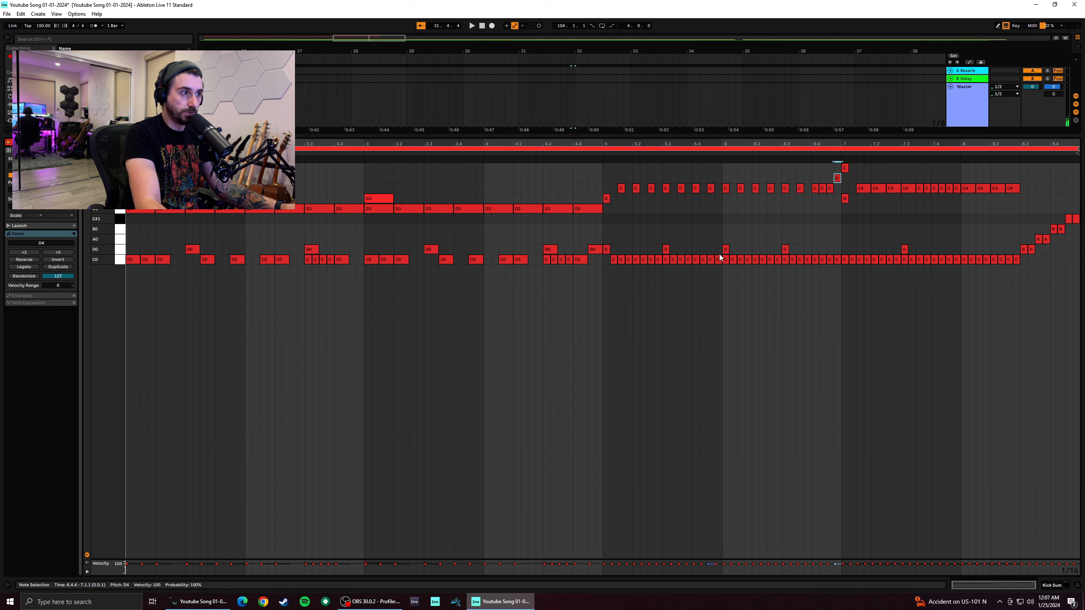
pyautogui.click(596, 175)
pyautogui.click(602, 177)
pyautogui.press('space')
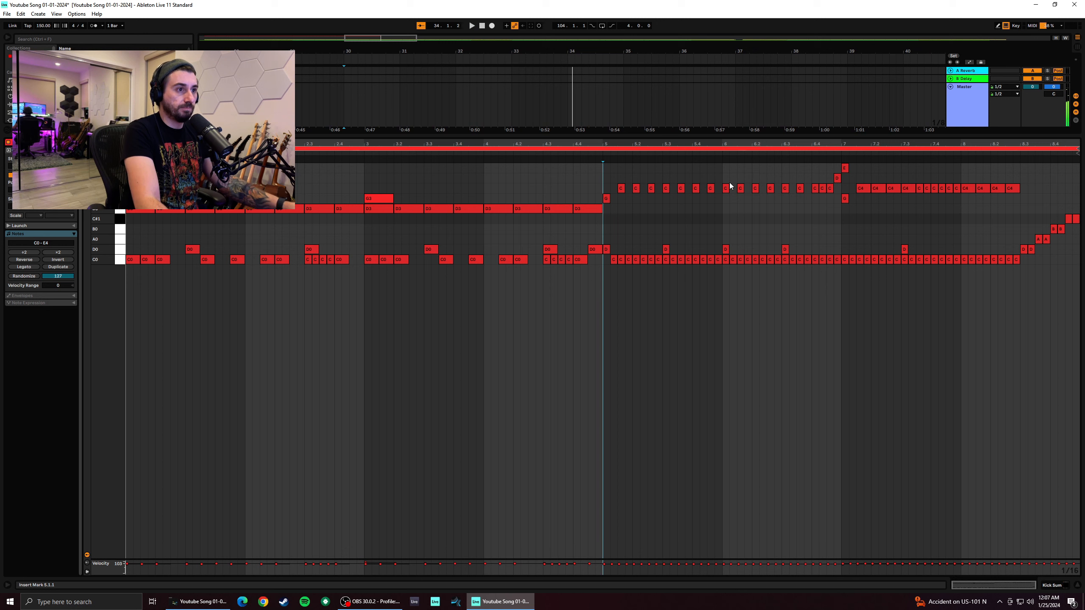
# Delete all C4 notes in bars 7 and 8, from 7.1.3 to 8.3.1
pyautogui.click(879, 212)
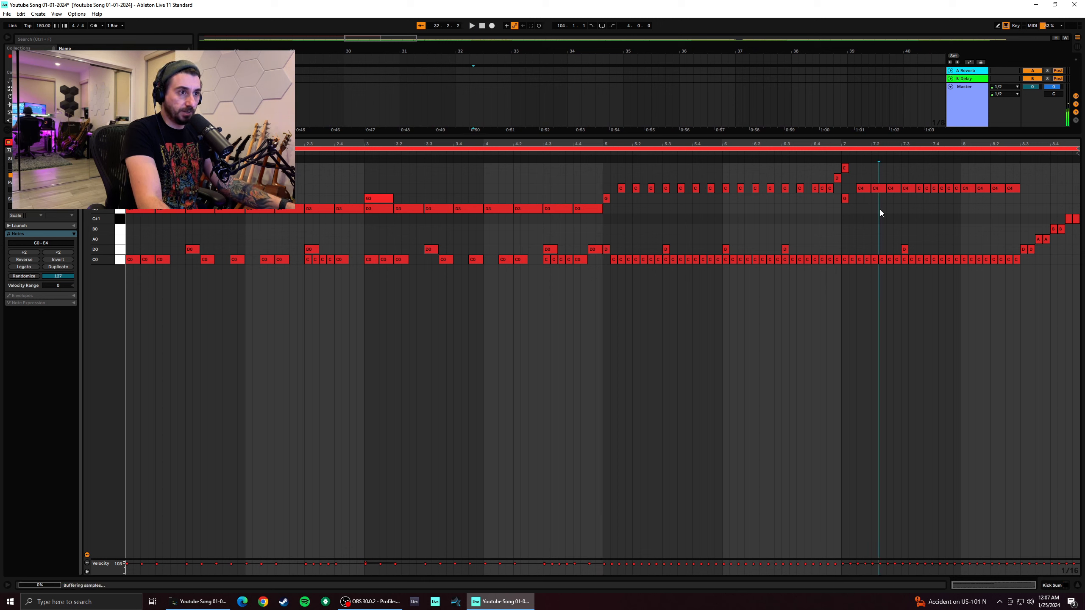
pyautogui.click(844, 198)
pyautogui.moveTo(1020, 204); pyautogui.dragTo(869, 188)
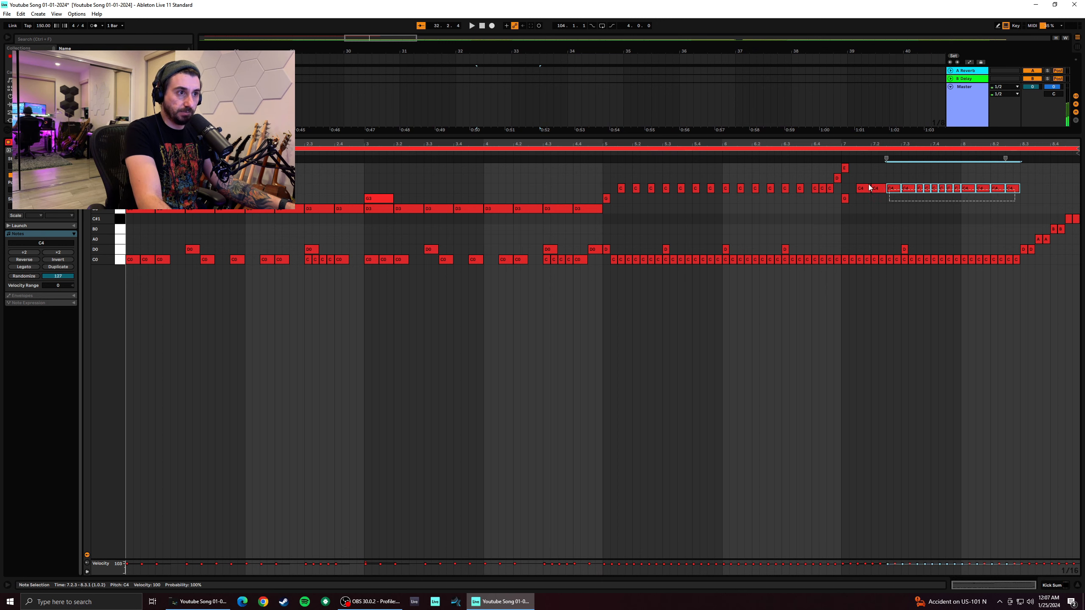
pyautogui.press('Delete')
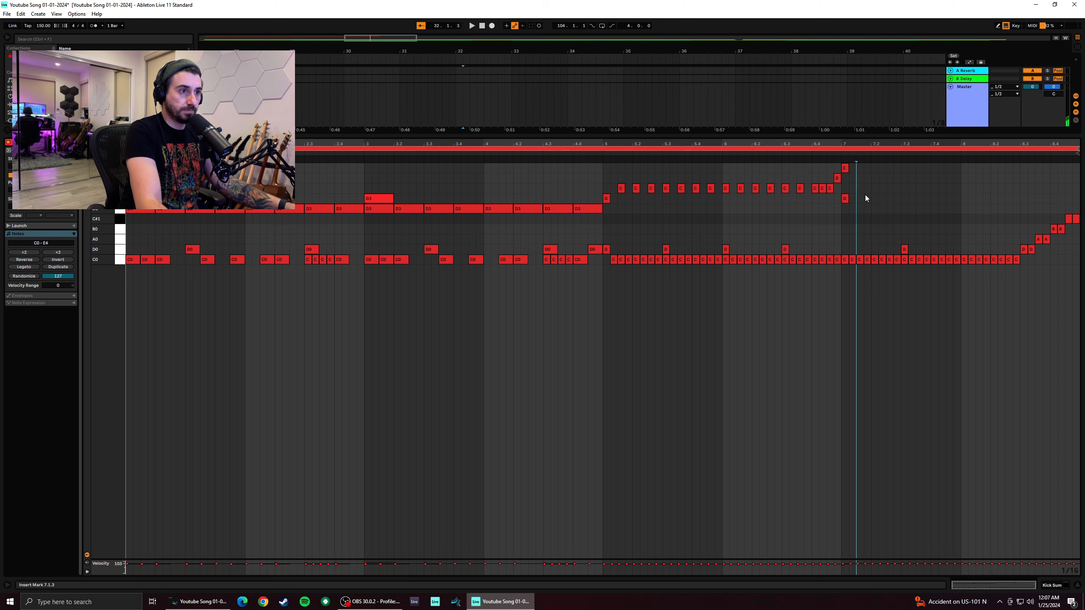
# Try G3 sixteenth notes at 7.1.3, 7.2.1 and 7.2.3, and play from 7.1.1
pyautogui.doubleClick(860, 199)
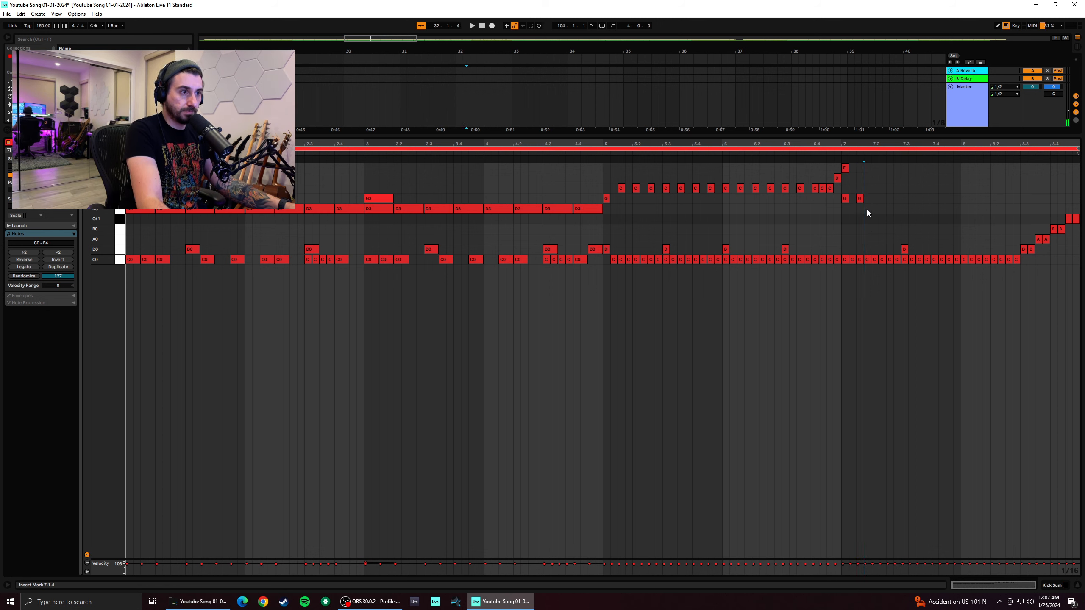
pyautogui.keyDown('shift'); pyautogui.click(844, 199); pyautogui.keyUp('shift')
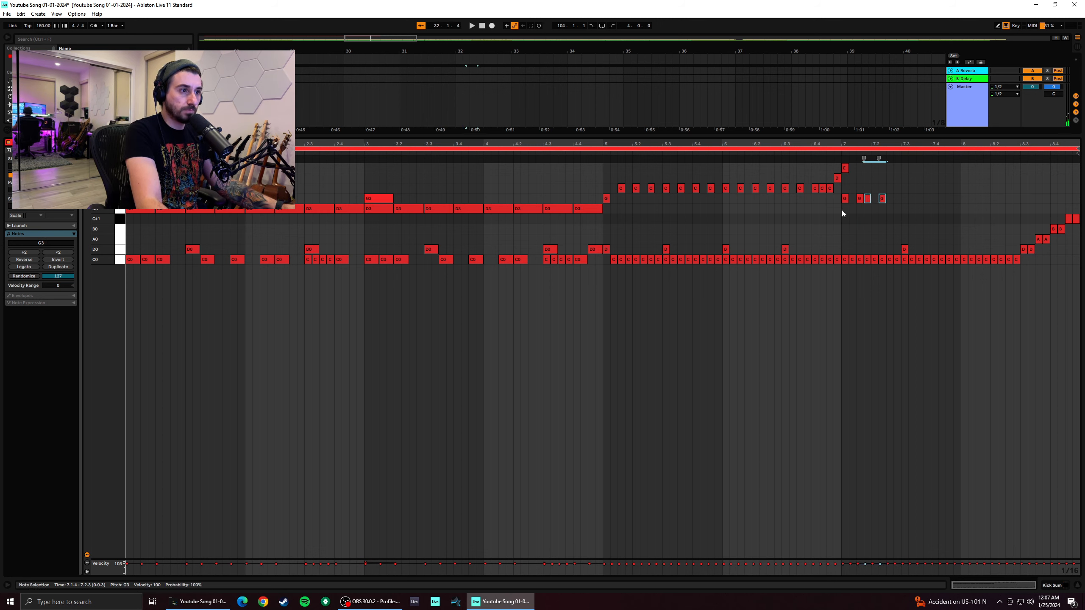
pyautogui.moveTo(868, 198); pyautogui.dragTo(875, 199)
pyautogui.click(841, 212)
pyautogui.press('space')
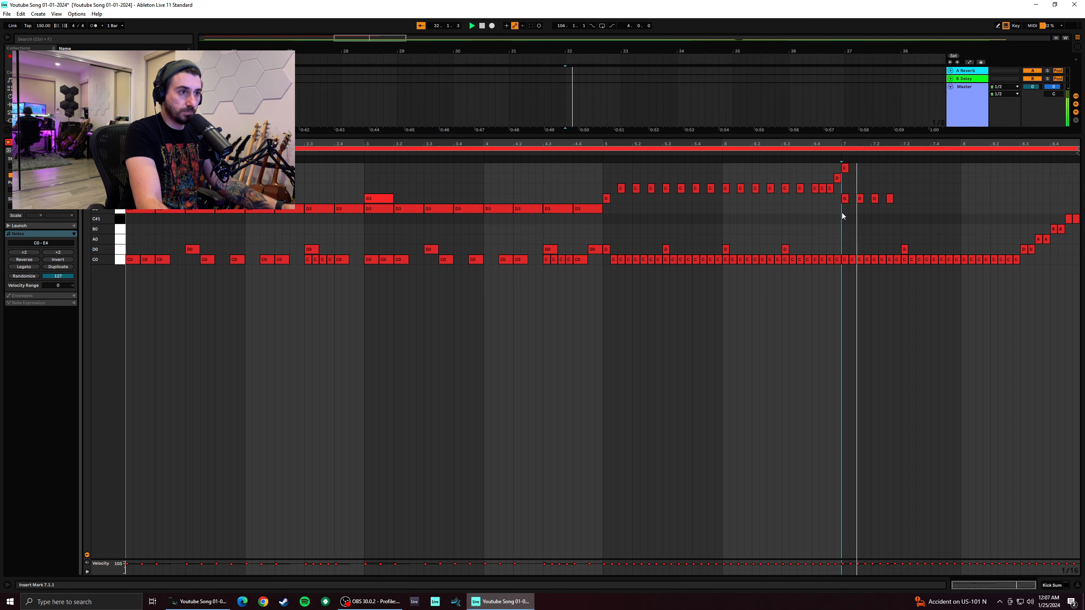
# Delete the three G3 notes following the one at 7.1.1, and start playback again
pyautogui.press('space')
pyautogui.click(859, 198)
pyautogui.press('Delete')
pyautogui.moveTo(913, 209); pyautogui.dragTo(870, 195)
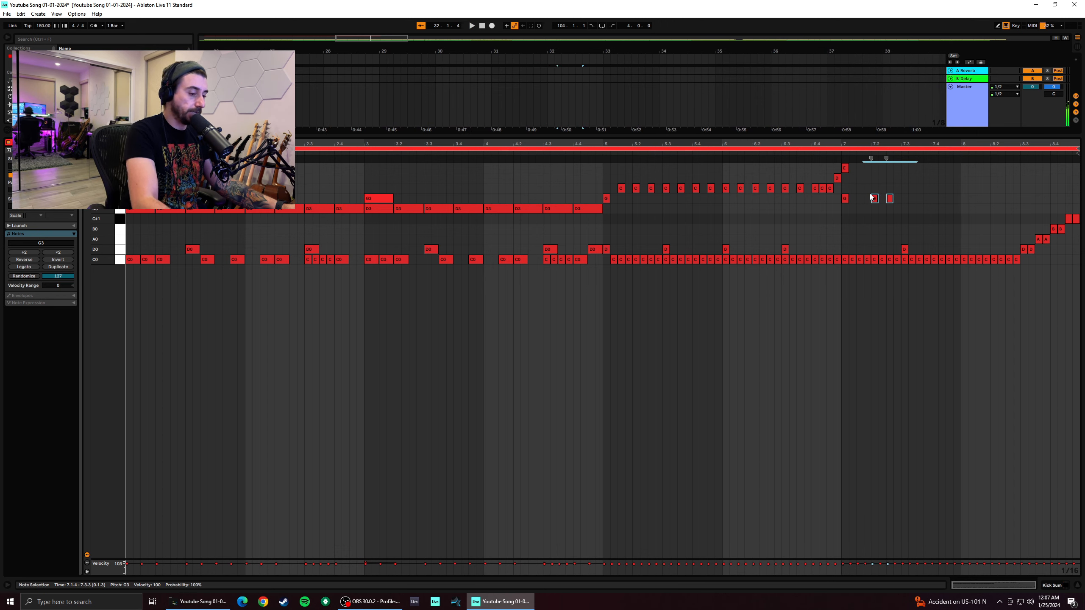
pyautogui.press('Delete')
pyautogui.click(841, 242)
pyautogui.press('space')
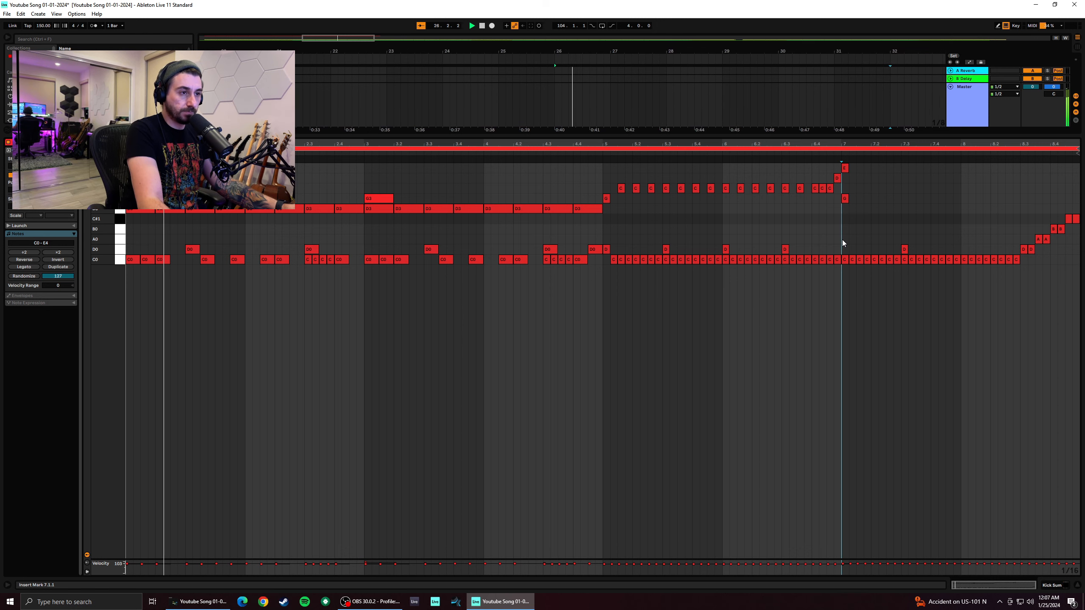
# Add a G3 sixteenth note at 7.2.1 and an E4 sixteenth note at 7.3.1, and play from 7.1.1
pyautogui.press('space')
pyautogui.doubleClick(875, 199)
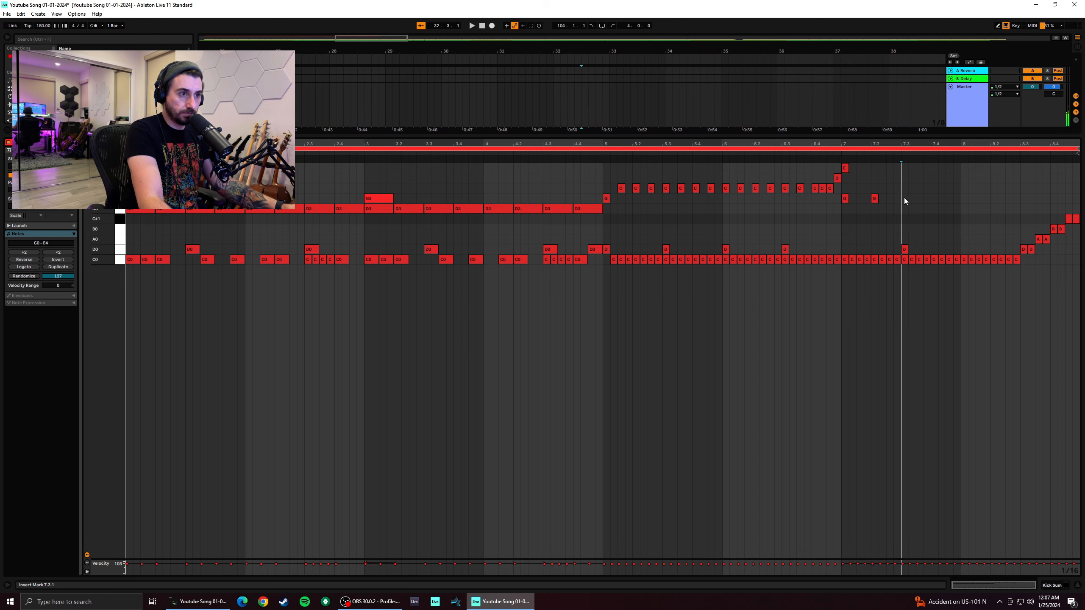
pyautogui.doubleClick(904, 198)
pyautogui.moveTo(905, 199); pyautogui.dragTo(906, 187)
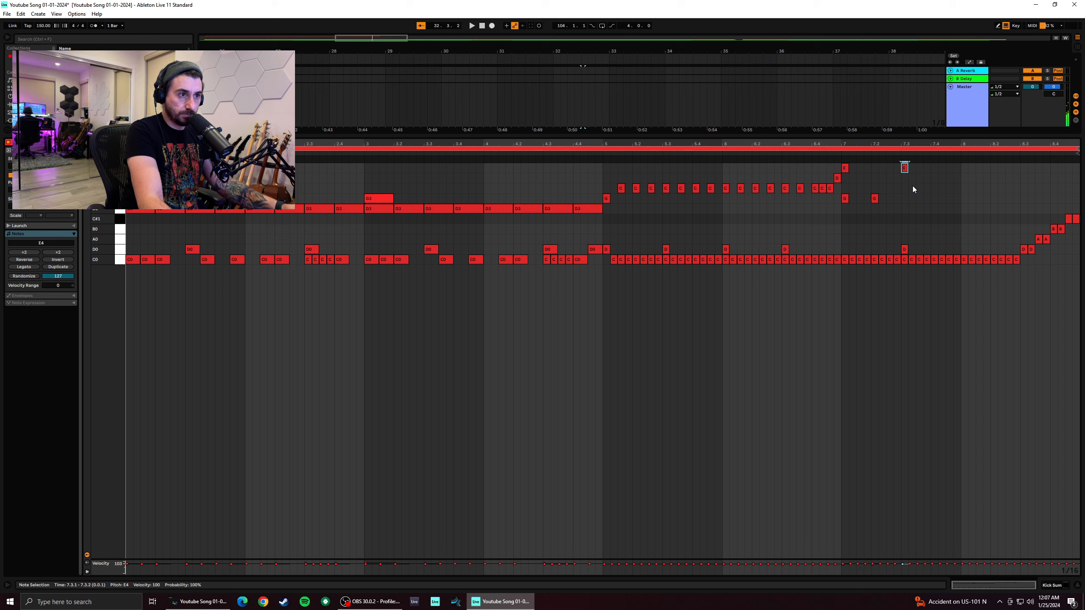
pyautogui.click(833, 211)
pyautogui.click(841, 214)
pyautogui.press('space')
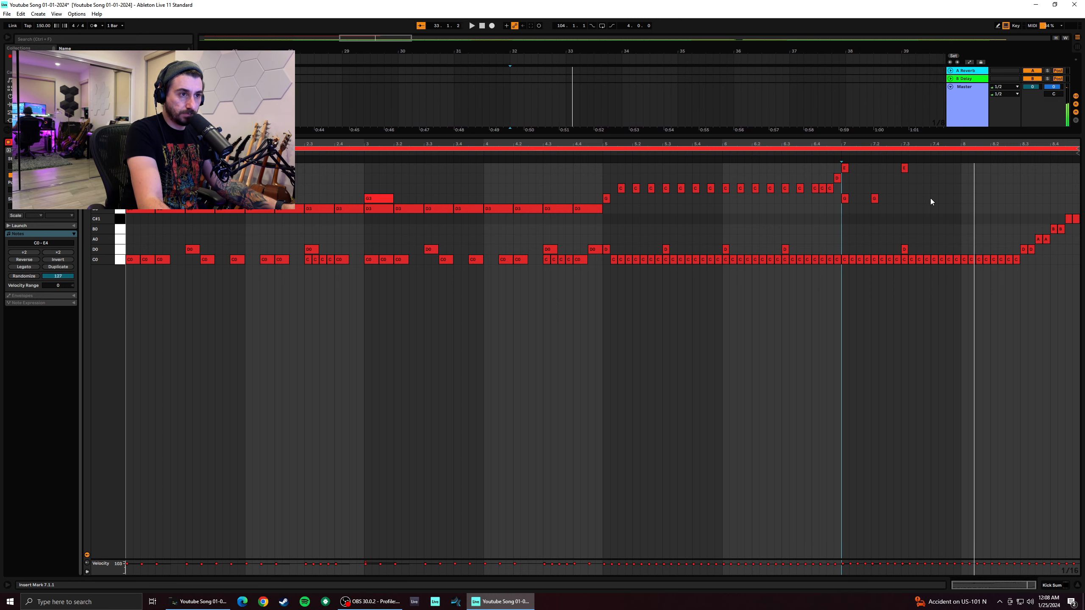
# Add G3 sixteenth notes at 7.4.1 and 8.2.1 and one in the row below G3 at 8.1.1, playing from 7.1.1
pyautogui.doubleClick(934, 198)
pyautogui.click(843, 223)
pyautogui.press('space')
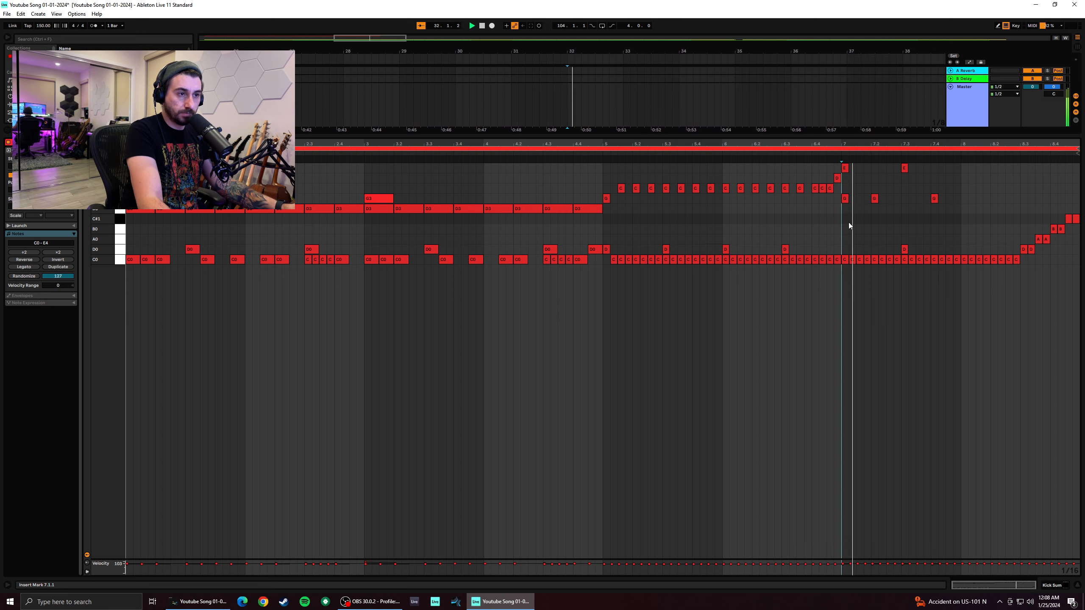
pyautogui.press('space')
pyautogui.doubleClick(963, 209)
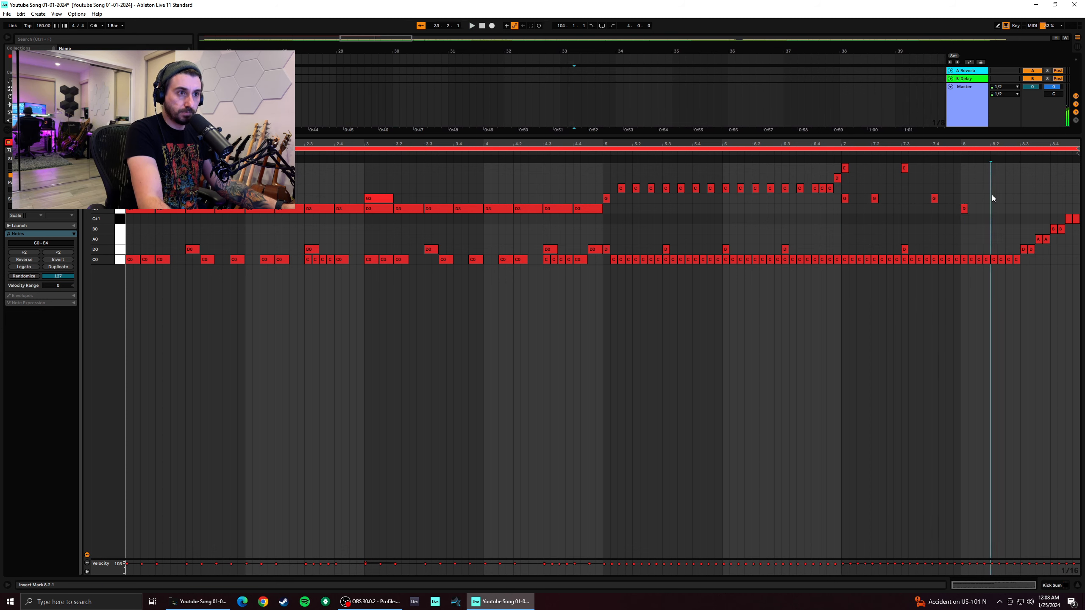
pyautogui.doubleClick(993, 198)
pyautogui.press('space')
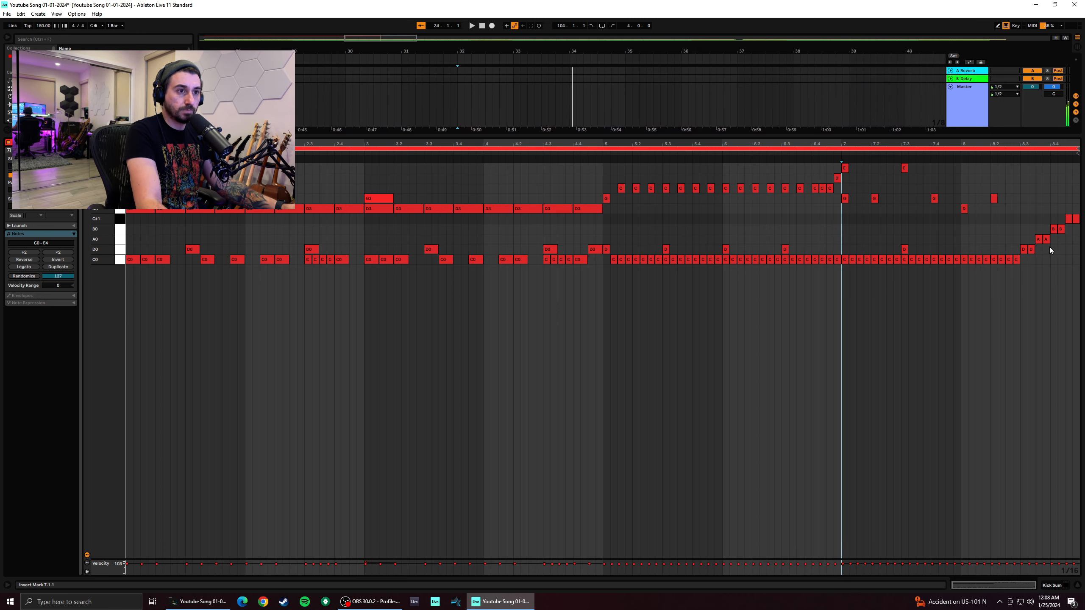
# Move the last two C#1 notes, from 8.4.3, down to D0 and play from 5.1.1
pyautogui.click(1071, 206)
pyautogui.moveTo(1067, 209); pyautogui.dragTo(1071, 252)
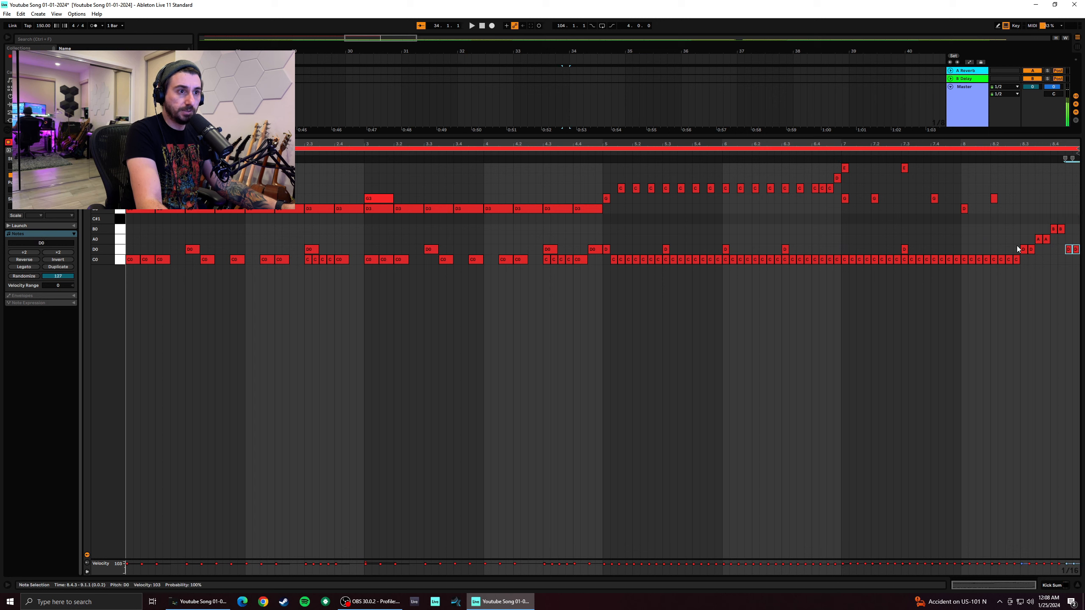
pyautogui.click(603, 235)
pyautogui.press('space')
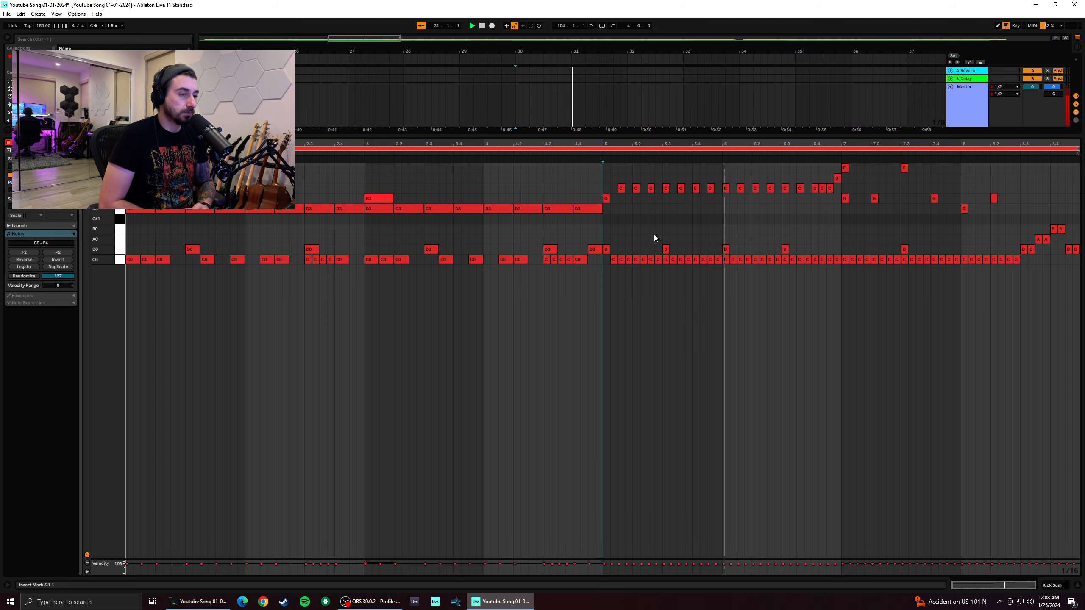
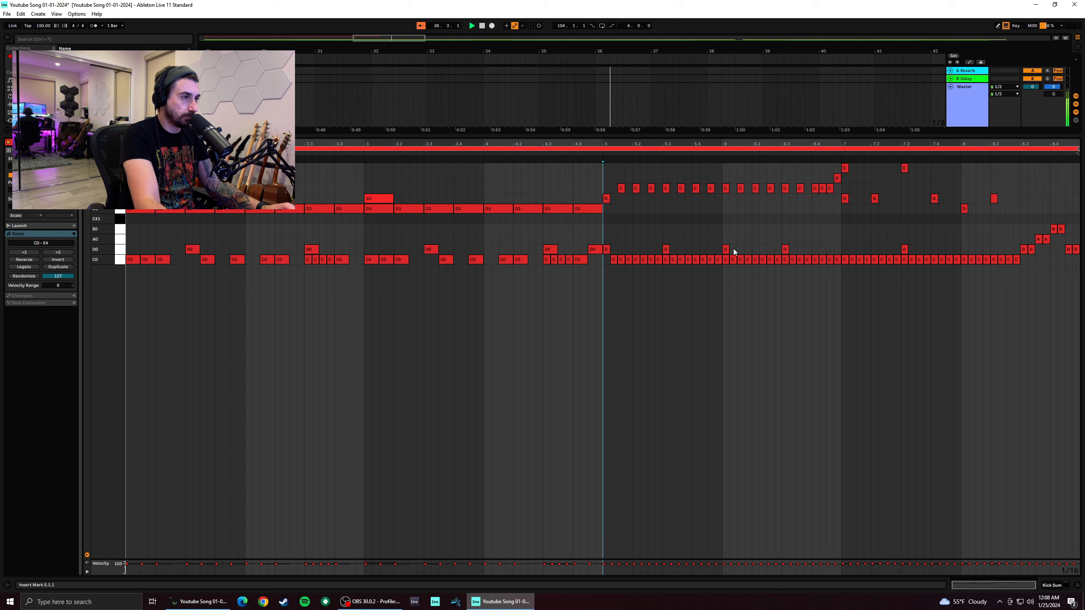
# Return to the arrangement tracks and play from 34.1.1, where the last Kick Sum clip ends
pyautogui.click(1037, 585)
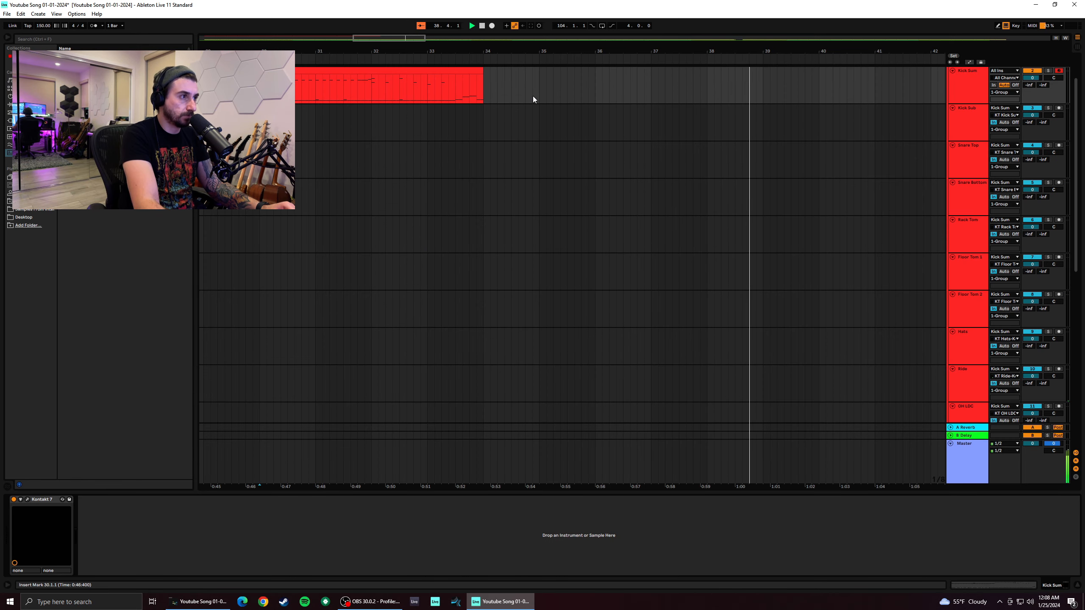
pyautogui.click(484, 95)
pyautogui.press('space')
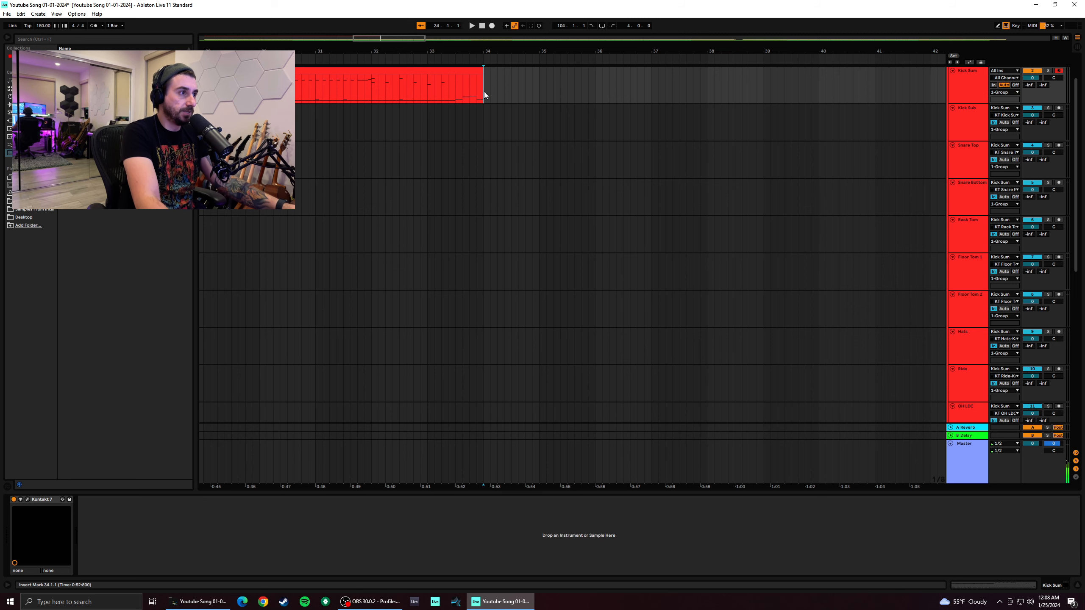
pyautogui.press('space')
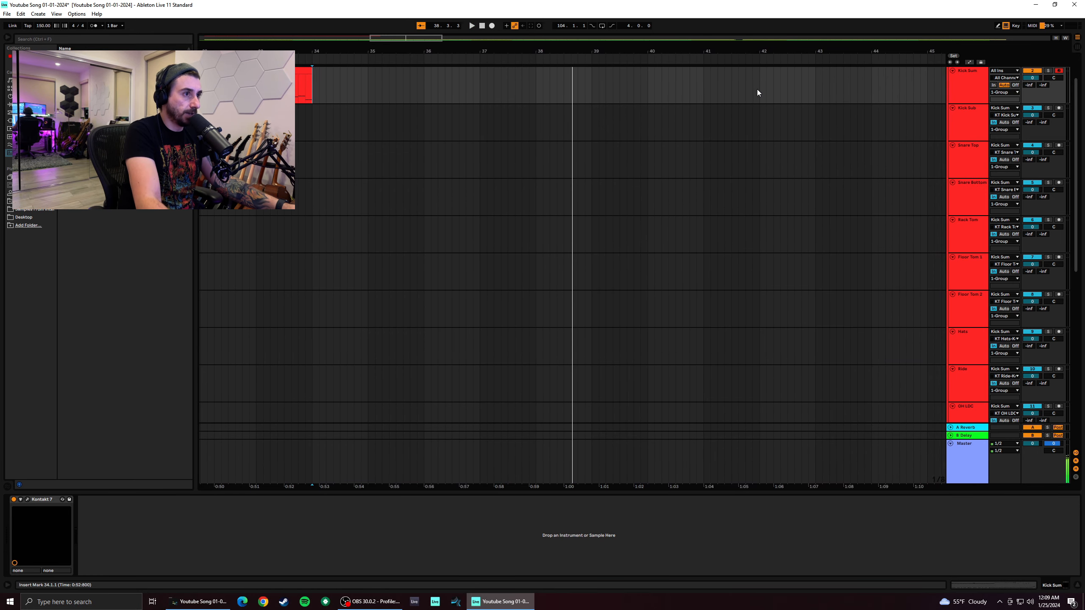
pyautogui.press('space')
# Insert an empty eight-bar MIDI clip on the Kick Sum track from bar 34 to bar 42
pyautogui.moveTo(758, 90); pyautogui.dragTo(319, 84)
pyautogui.rightClick(349, 86)
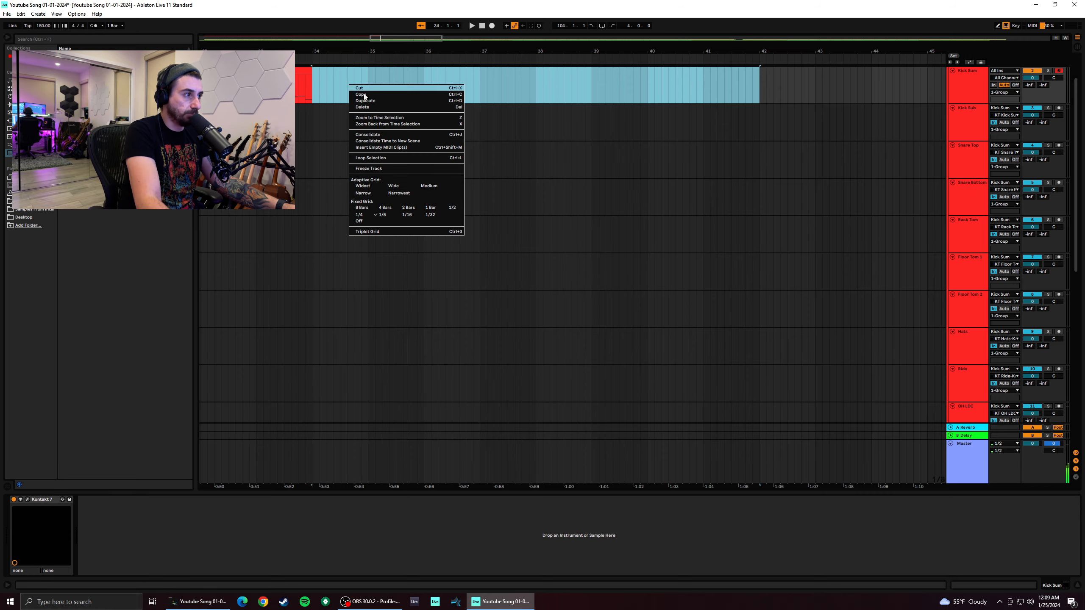
pyautogui.click(402, 147)
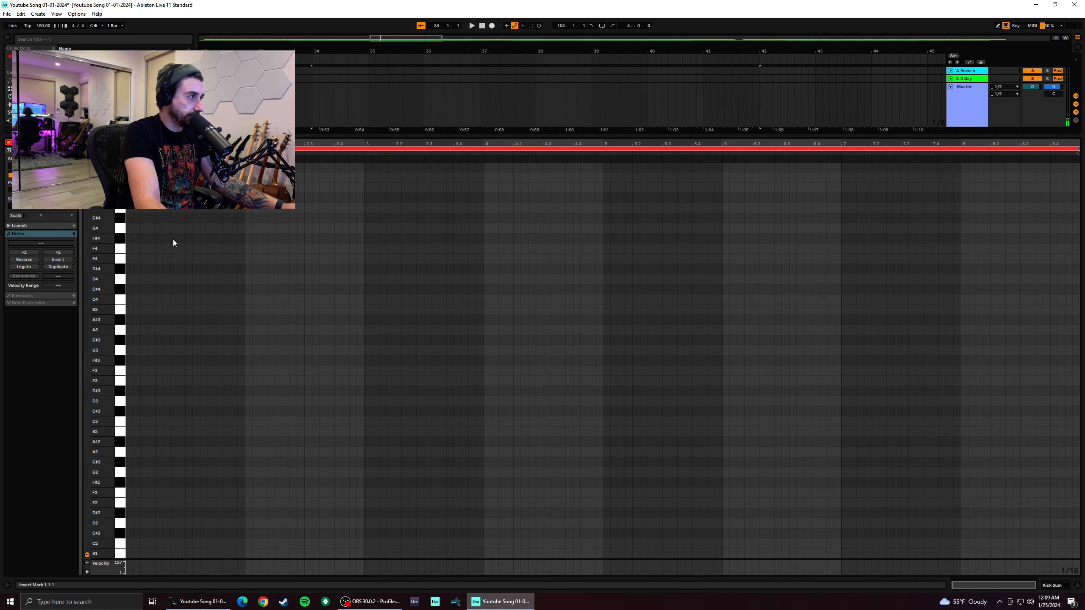
# Set the new clip's note grid to 1/8 and add C0 eighth notes at 1.1.1 and 1.1.3
pyautogui.scroll(-2, 133, 453)
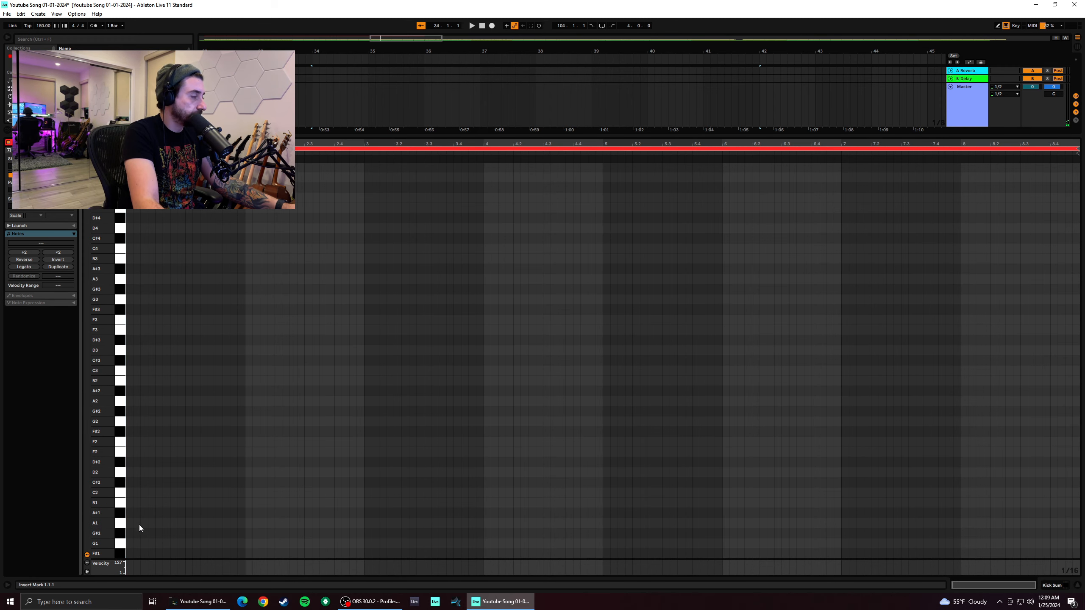
pyautogui.scroll(-1, 134, 539)
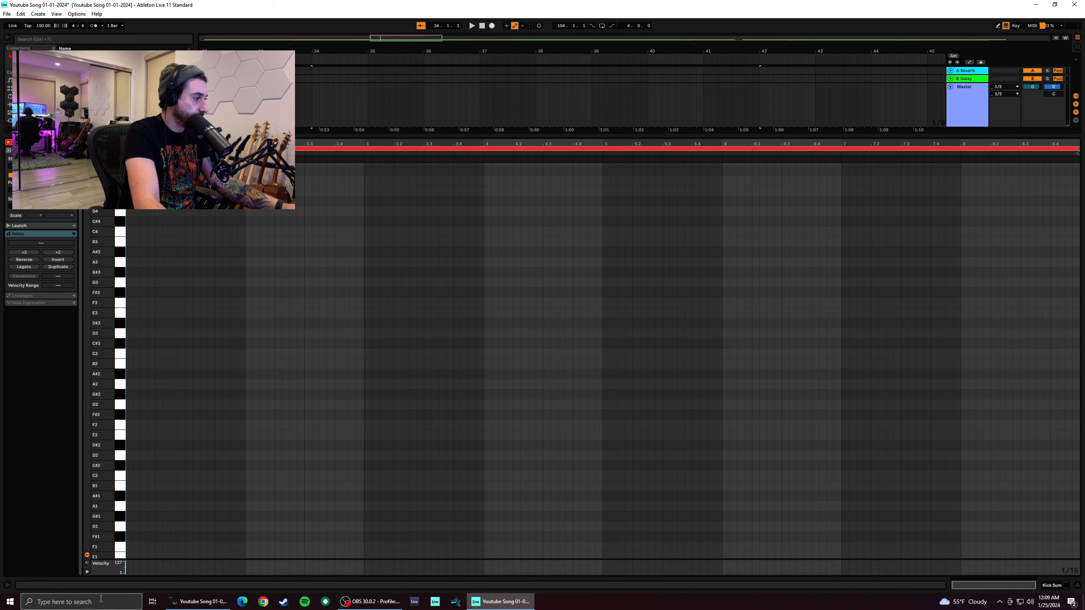
pyautogui.scroll(-10, 134, 496)
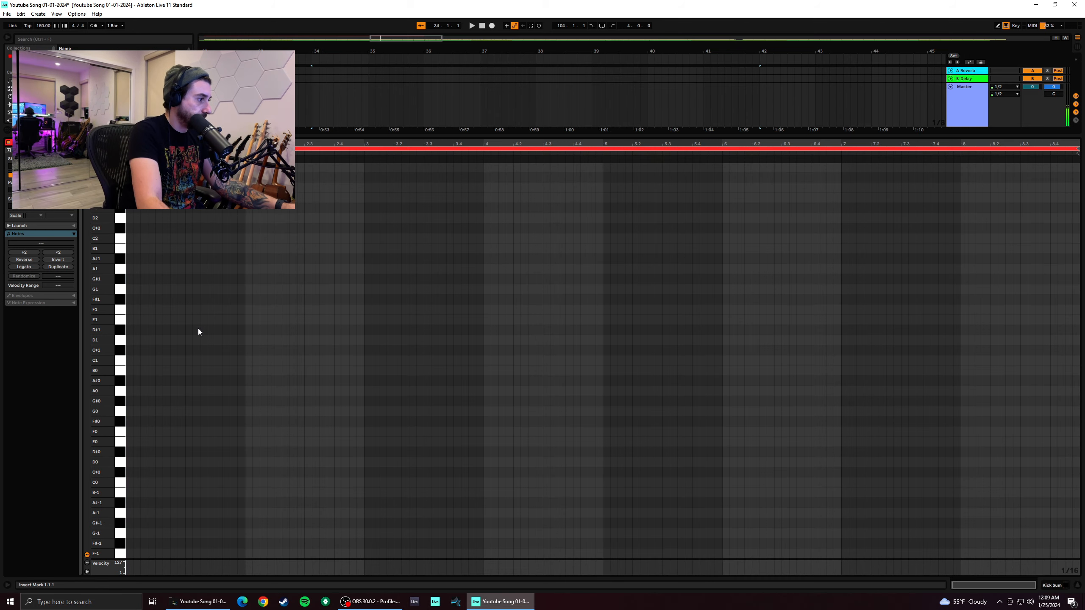
pyautogui.rightClick(161, 327)
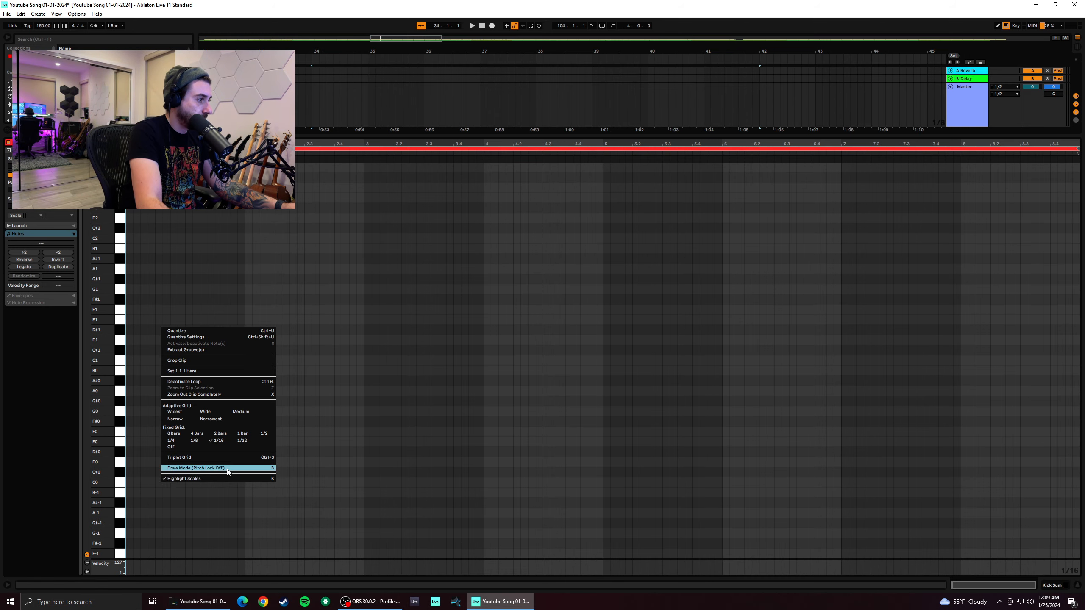
pyautogui.click(196, 440)
pyautogui.doubleClick(132, 483)
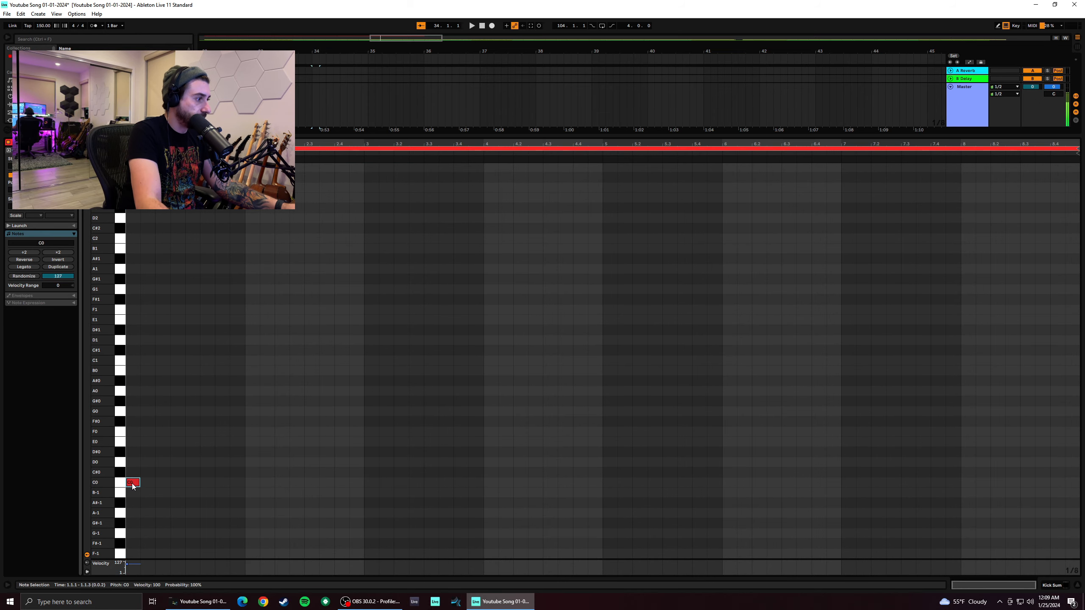
pyautogui.doubleClick(147, 483)
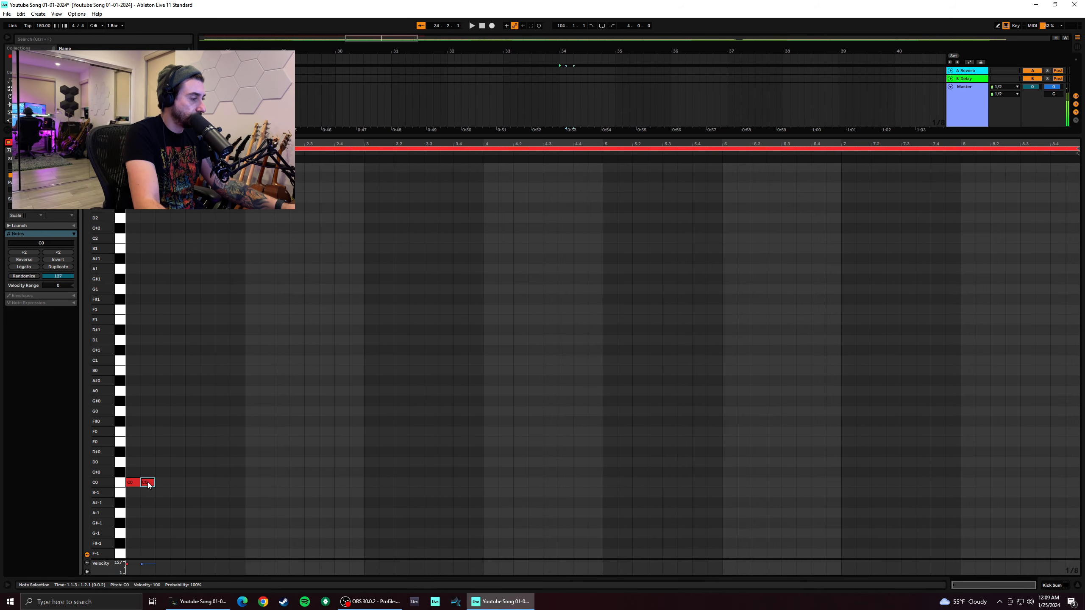
# Duplicate the two C0 eighth notes until they fill bar 1
pyautogui.press('space')
pyautogui.press('space')
pyautogui.moveTo(151, 495); pyautogui.dragTo(130, 477)
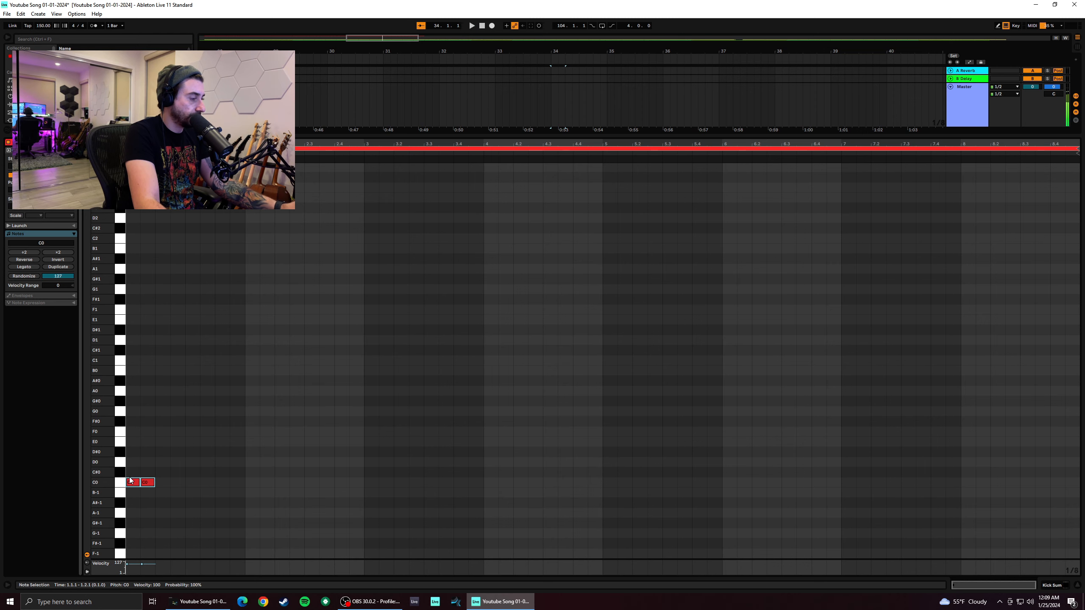
pyautogui.hotkey('ctrl', 'd')
pyautogui.press('space')
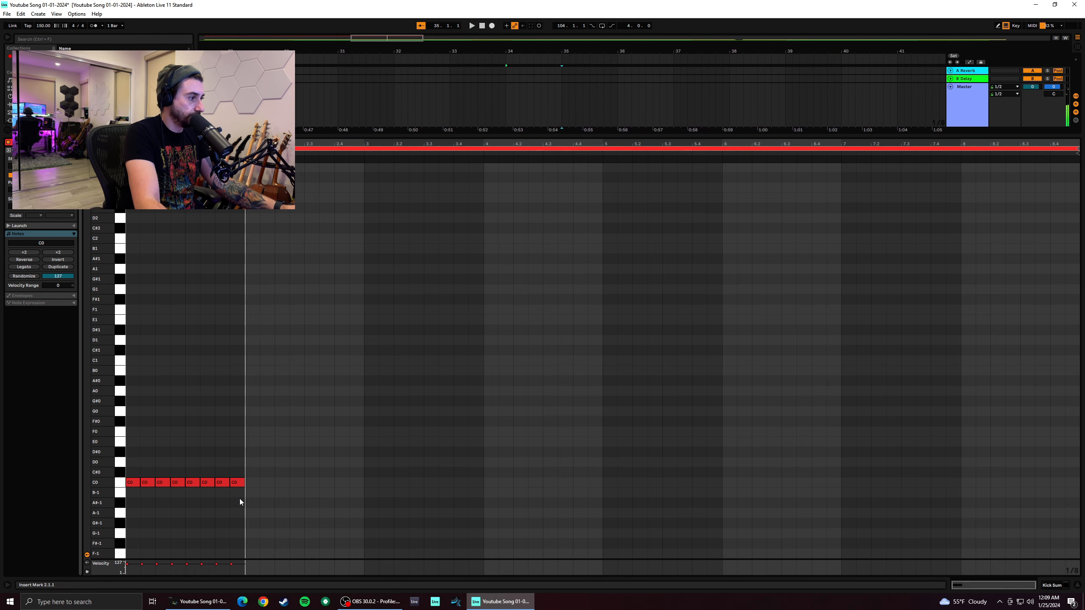
# Duplicate the bar of C0 eighth notes across bars 2 to 8
pyautogui.moveTo(240, 499); pyautogui.dragTo(144, 453)
pyautogui.hotkey('ctrl', 'd')
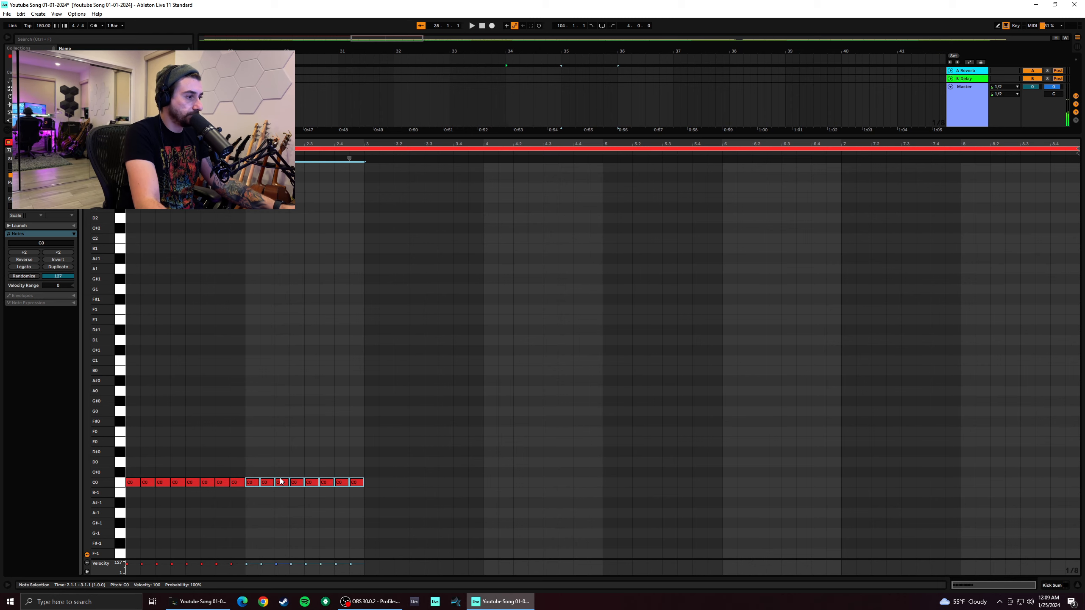
pyautogui.hotkey('ctrl', 'd')
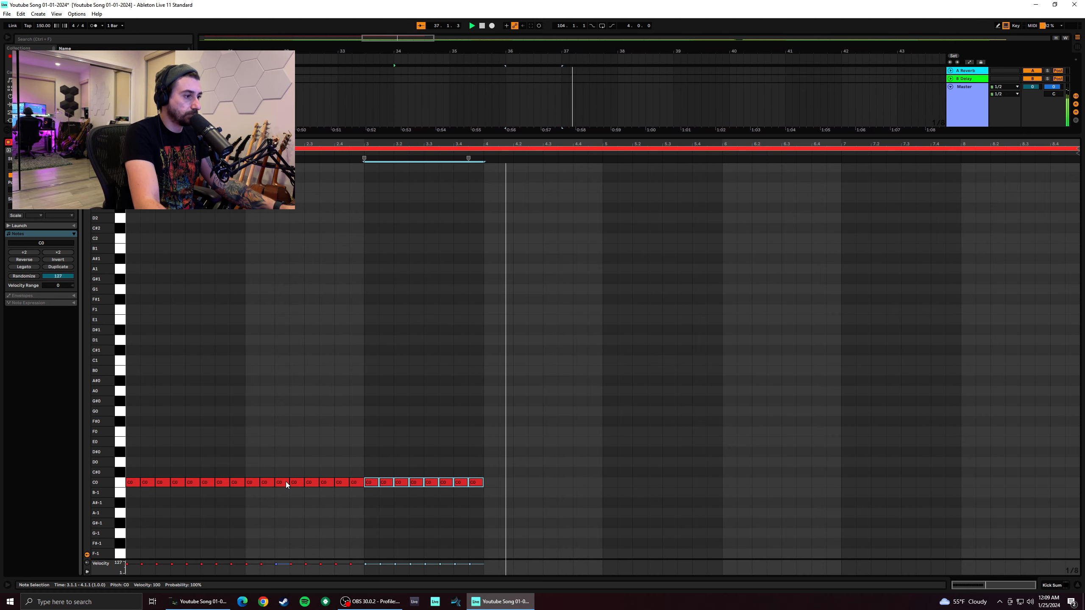
pyautogui.hotkey('ctrl', 'd')
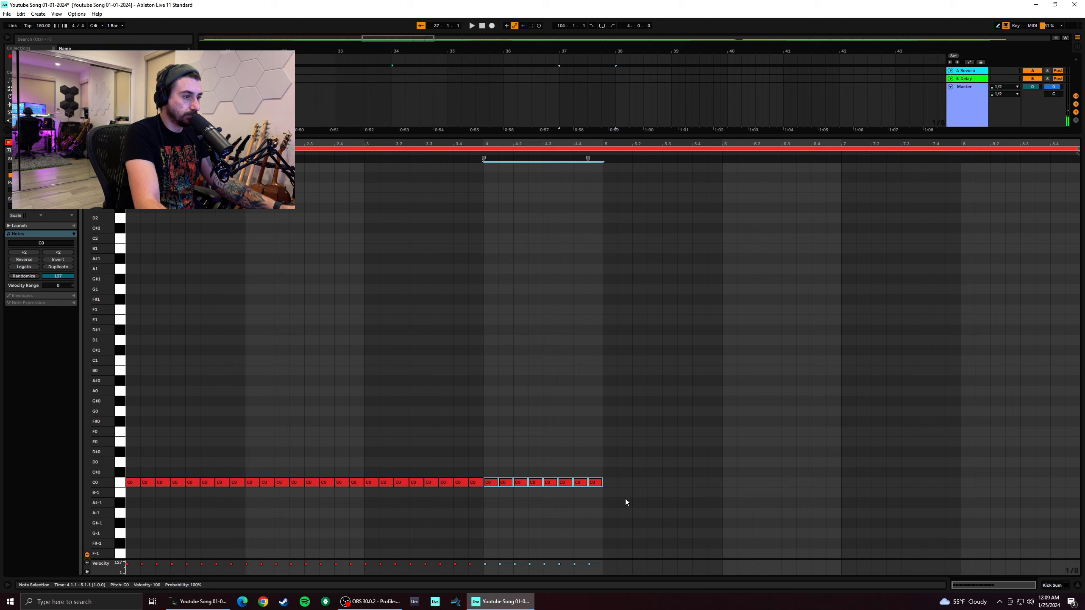
pyautogui.moveTo(601, 501); pyautogui.dragTo(135, 439)
pyautogui.hotkey('ctrl', 'd')
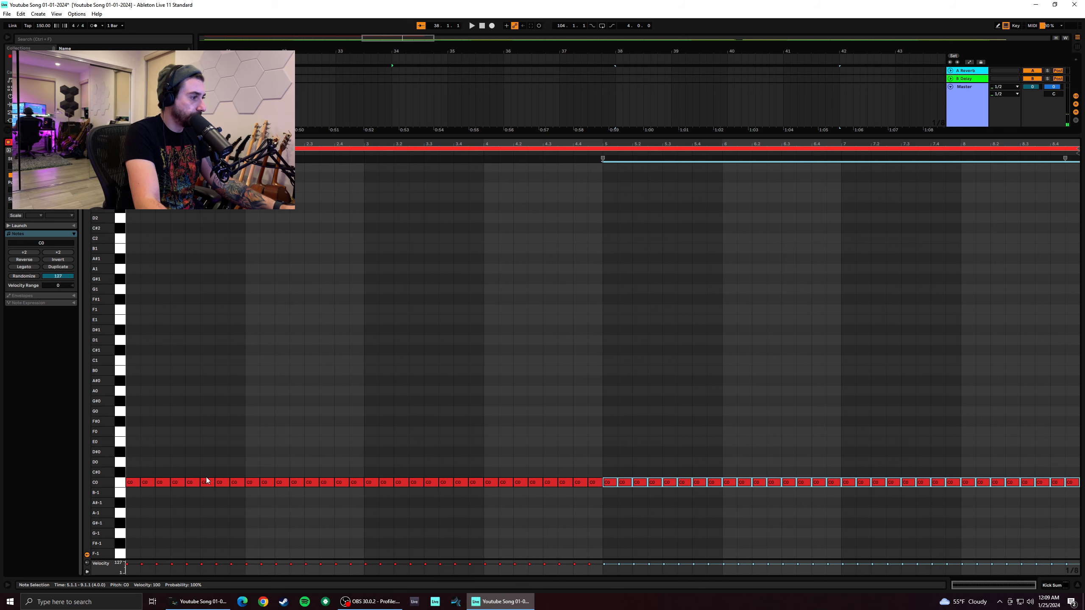
# Copy all C0 notes to D0, set the grid to 1/16 and shift the copies one sixteenth later
pyautogui.moveTo(1075, 496); pyautogui.dragTo(133, 463)
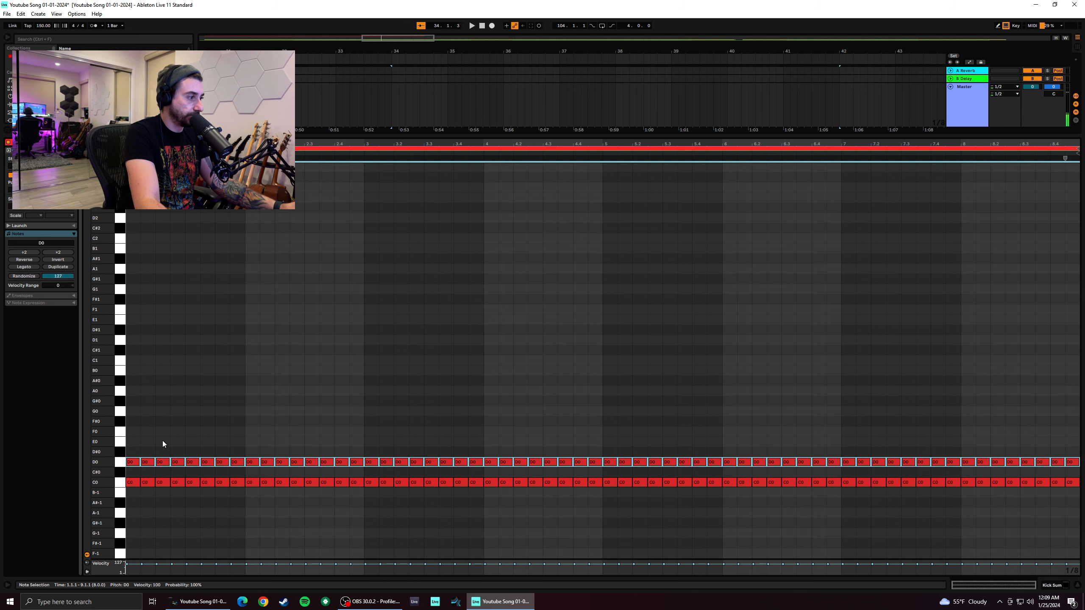
pyautogui.rightClick(190, 422)
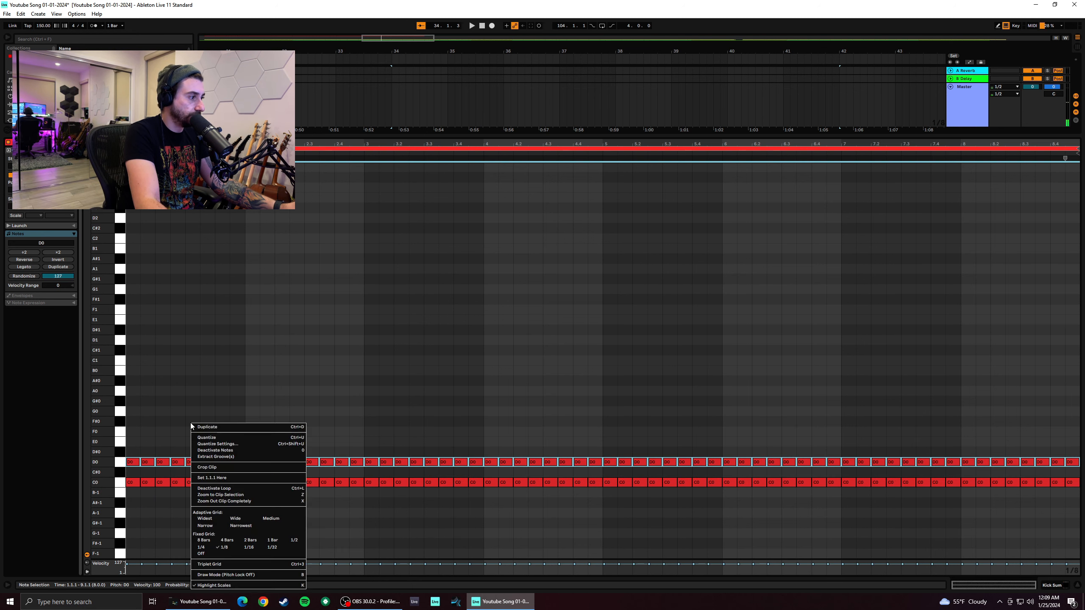
pyautogui.click(251, 549)
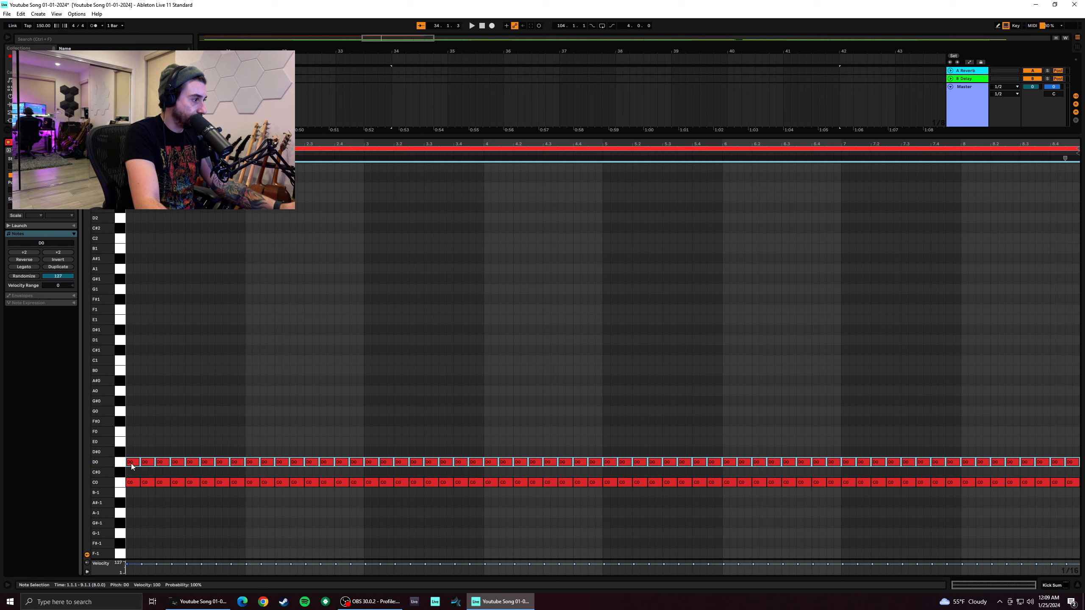
pyautogui.moveTo(132, 465); pyautogui.dragTo(142, 465)
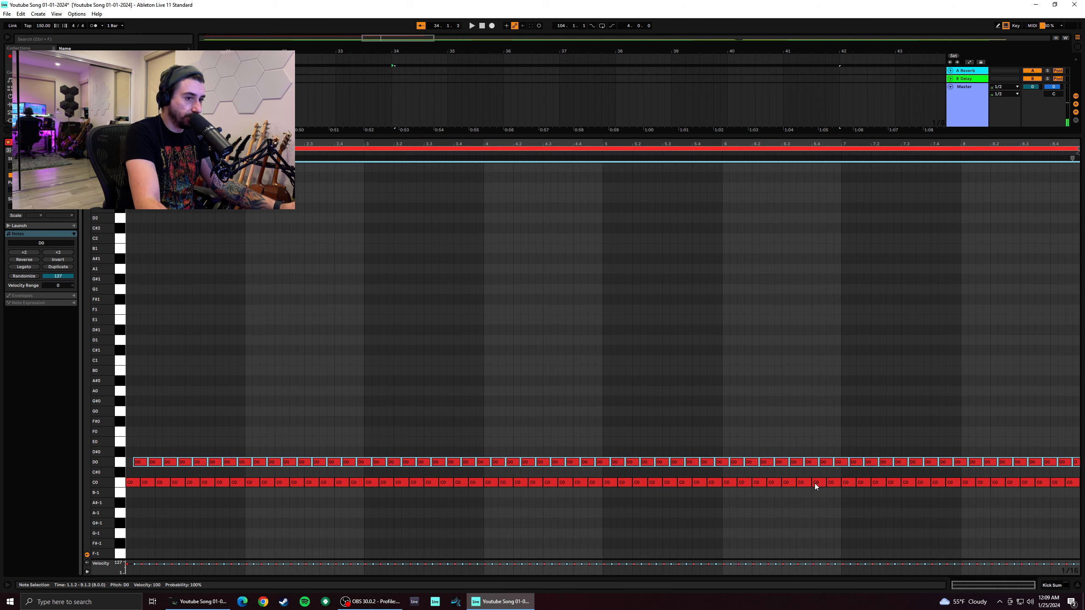
# Delete the last D0 note at 8.4.4 and play the pattern from 1.1.1
pyautogui.click(1026, 430)
pyautogui.doubleClick(1076, 464)
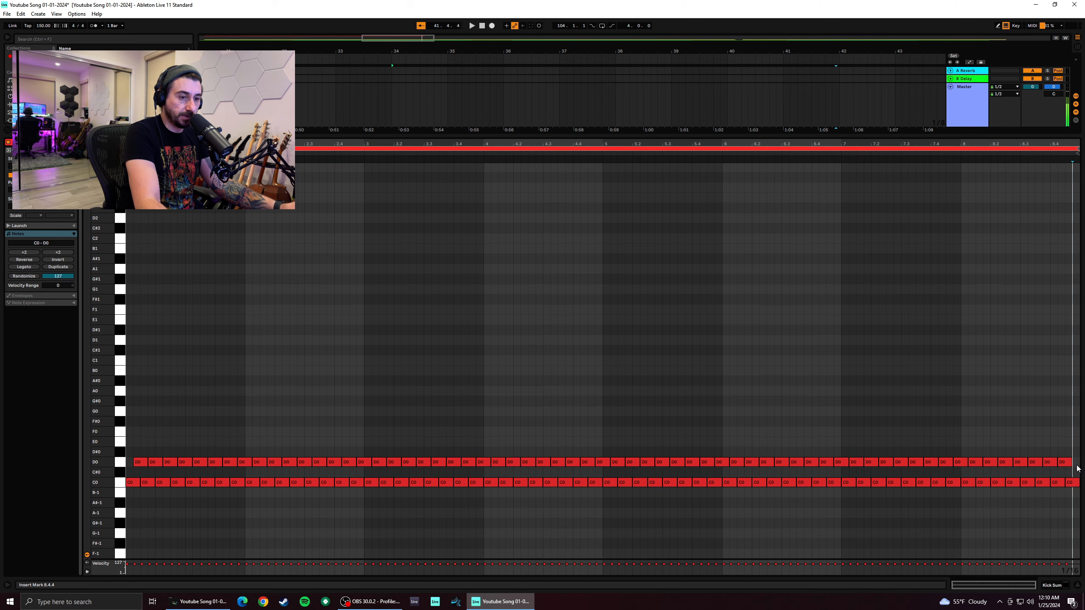
pyautogui.click(126, 450)
pyautogui.press('space')
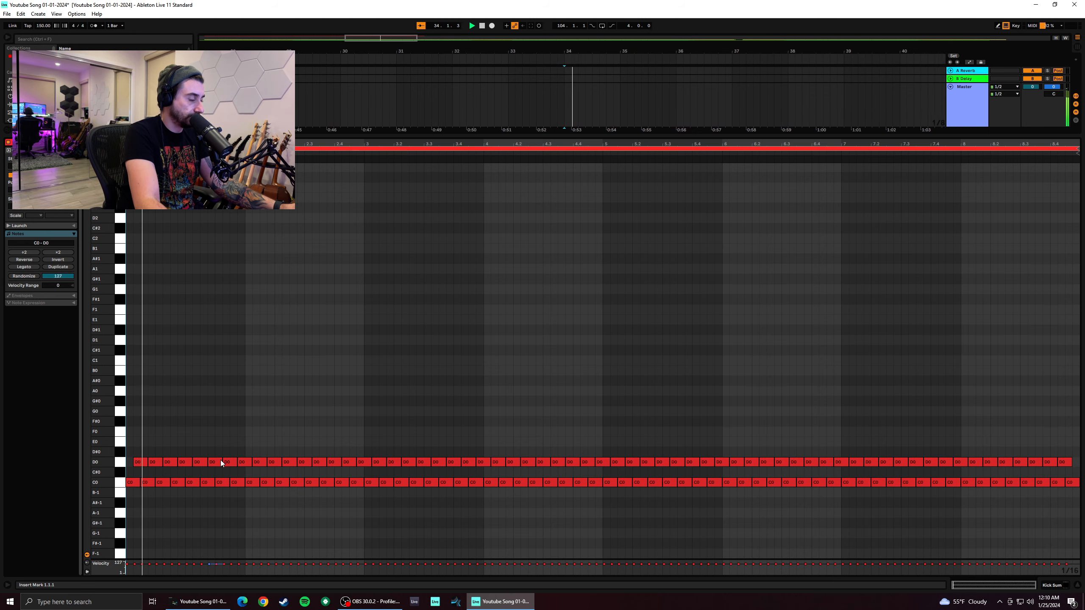
pyautogui.press('space')
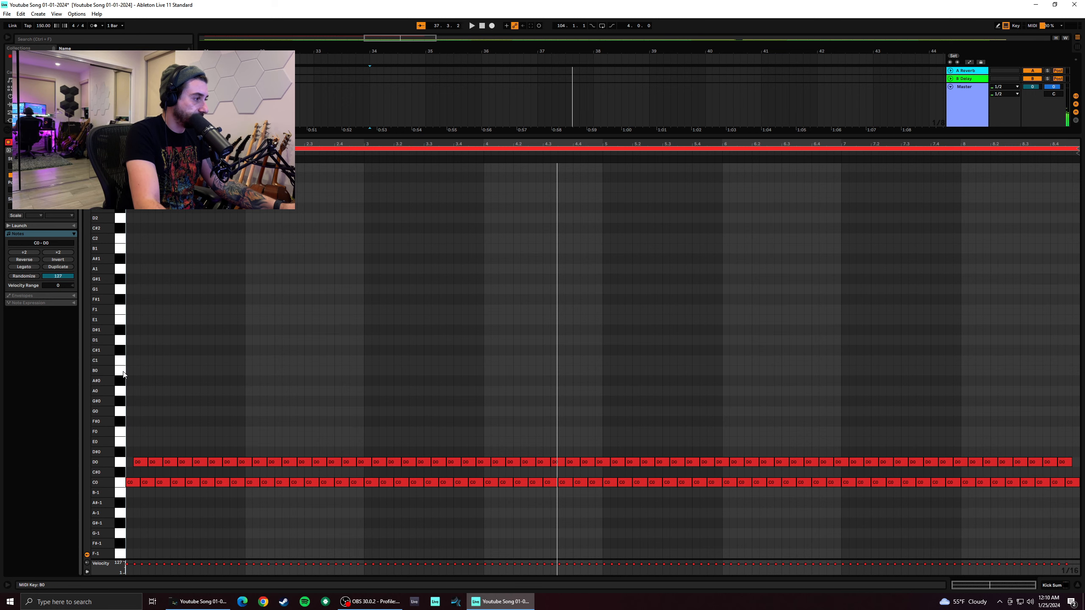
# Add sixteenth notes on D3 and G3 at 1.1.1 and play the pattern
pyautogui.click(127, 359)
pyautogui.moveTo(130, 359); pyautogui.dragTo(130, 210)
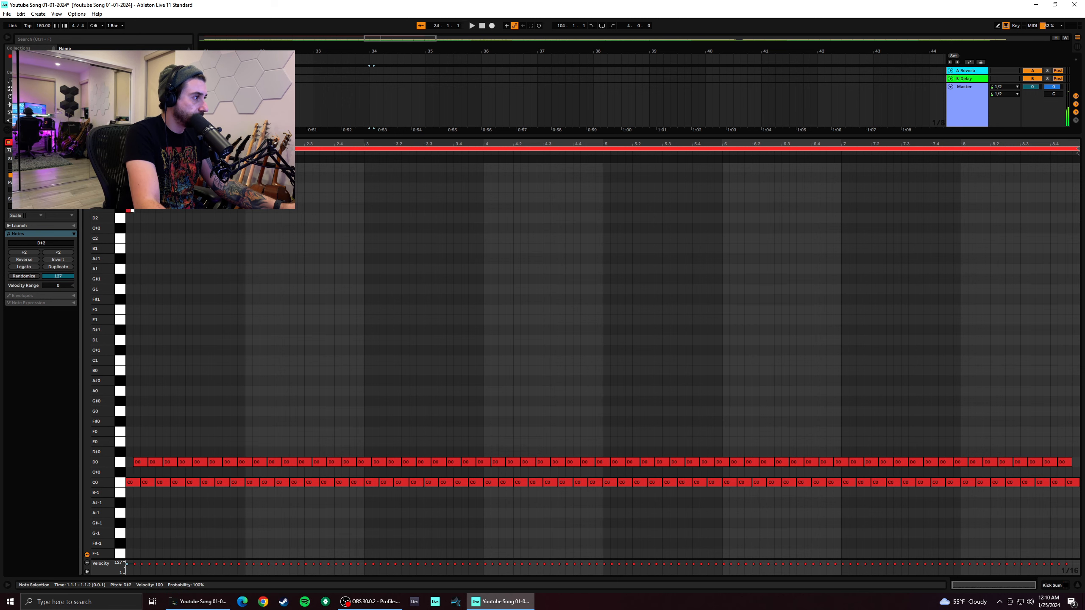
pyautogui.scroll(3, 136, 245)
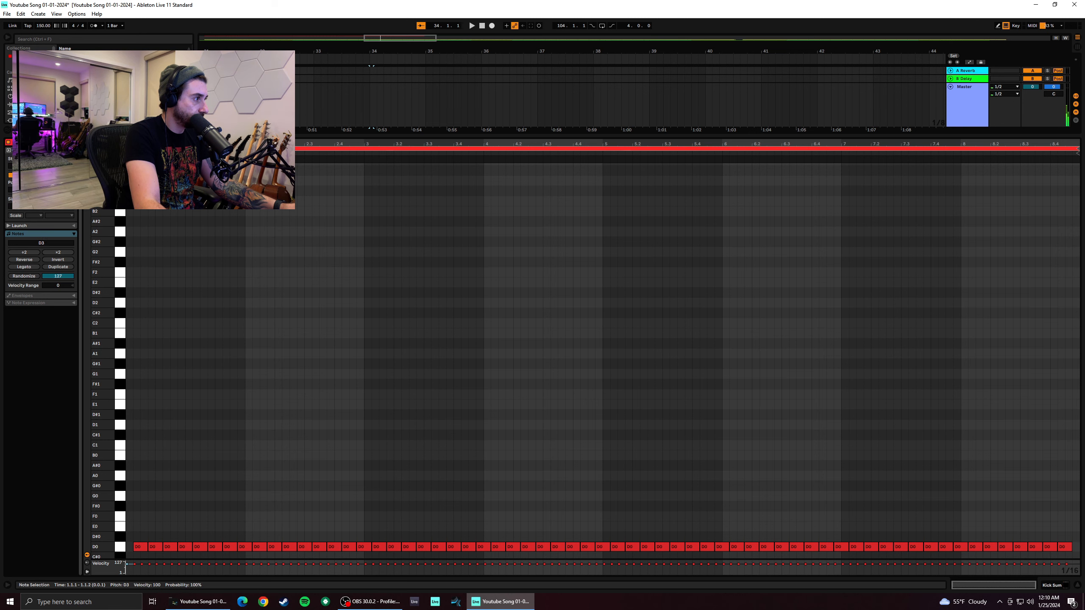
pyautogui.moveTo(129, 181); pyautogui.dragTo(129, 248)
pyautogui.press('space')
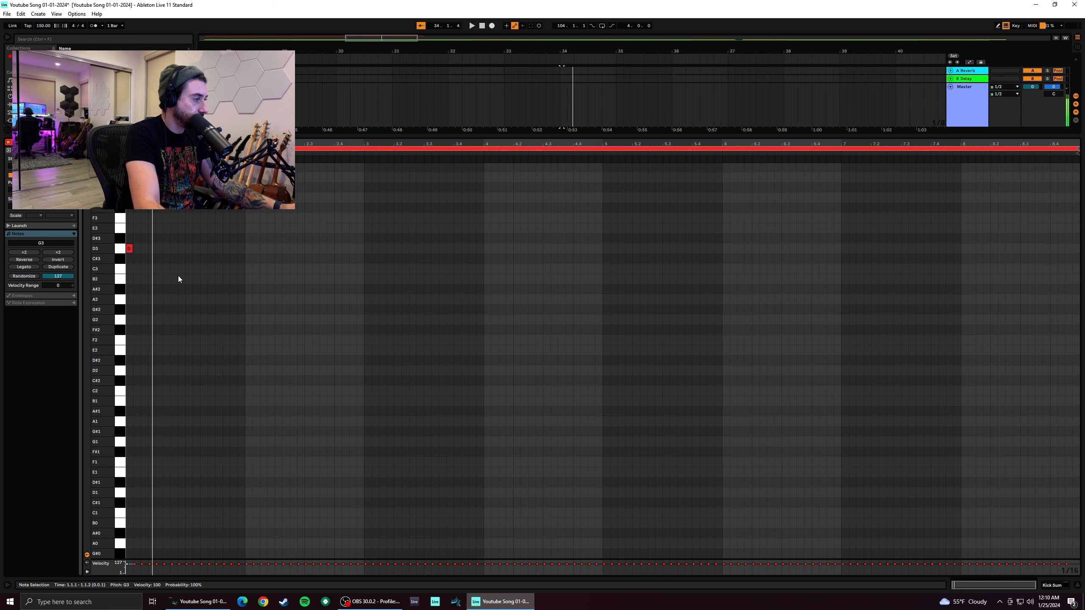
# Add a sixteenth note in bar 1, move it to C4 at 1.1.3 and play from 1.1.1
pyautogui.scroll(-1, 195, 295)
pyautogui.scroll(-3, 195, 298)
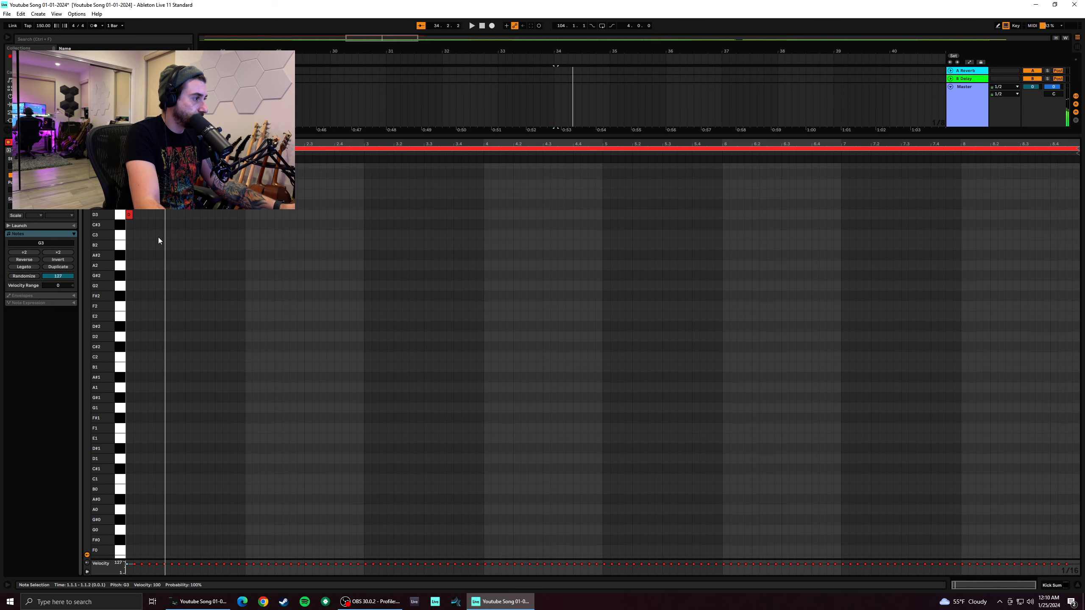
pyautogui.doubleClick(144, 238)
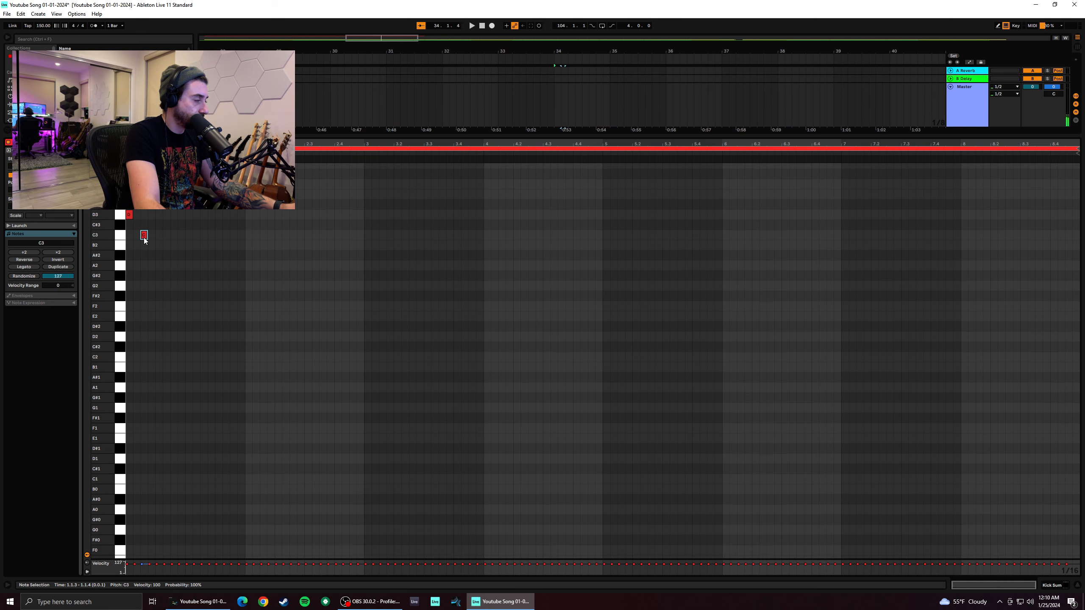
pyautogui.moveTo(143, 236); pyautogui.dragTo(157, 216)
pyautogui.scroll(10, 181, 319)
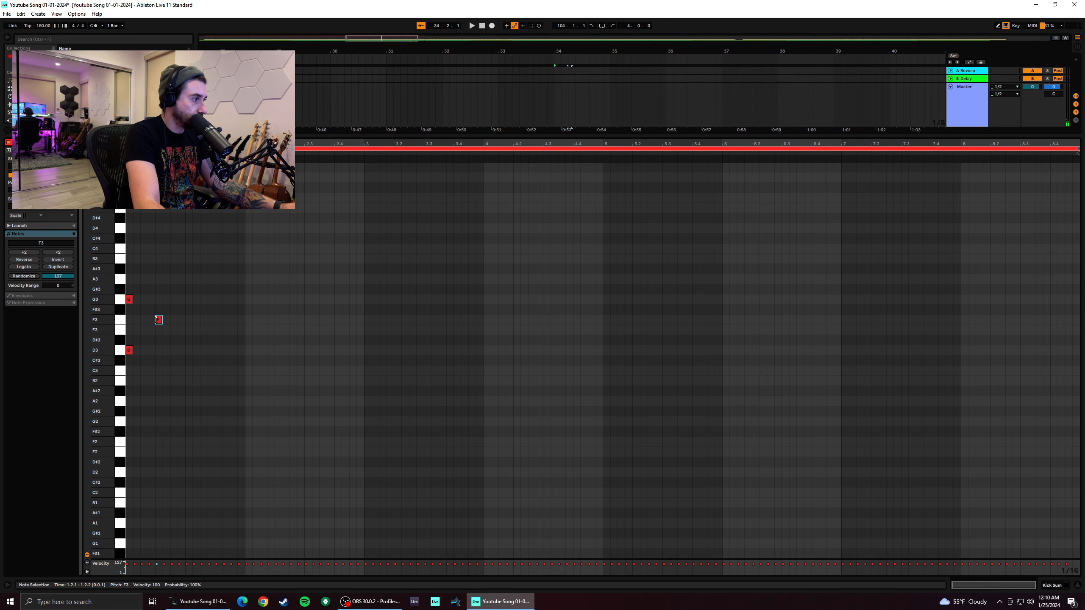
pyautogui.moveTo(159, 324); pyautogui.dragTo(151, 227)
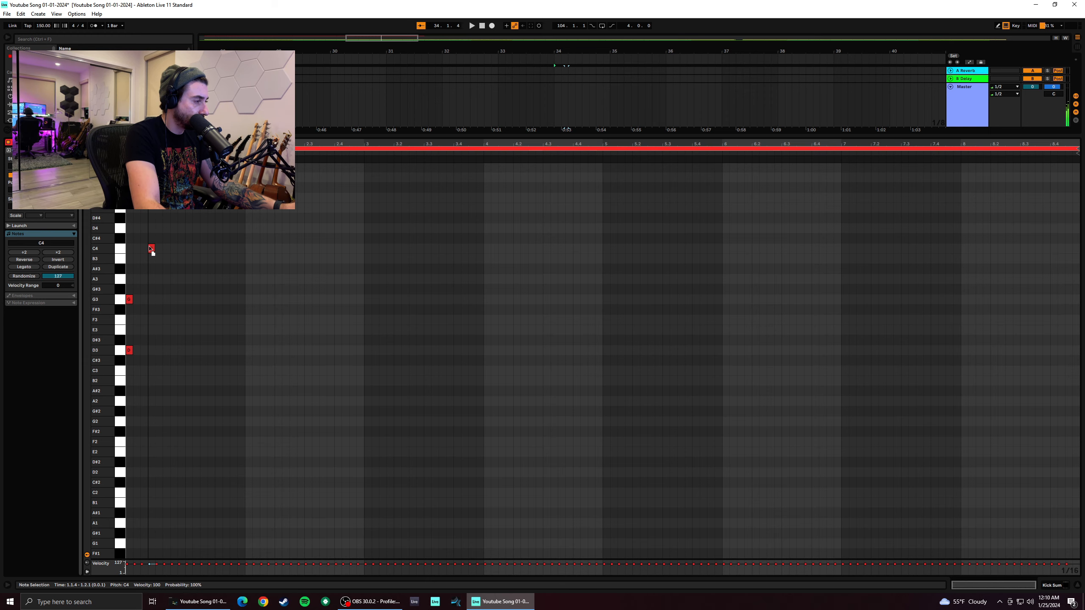
pyautogui.moveTo(150, 249); pyautogui.dragTo(146, 254)
pyautogui.click(129, 254)
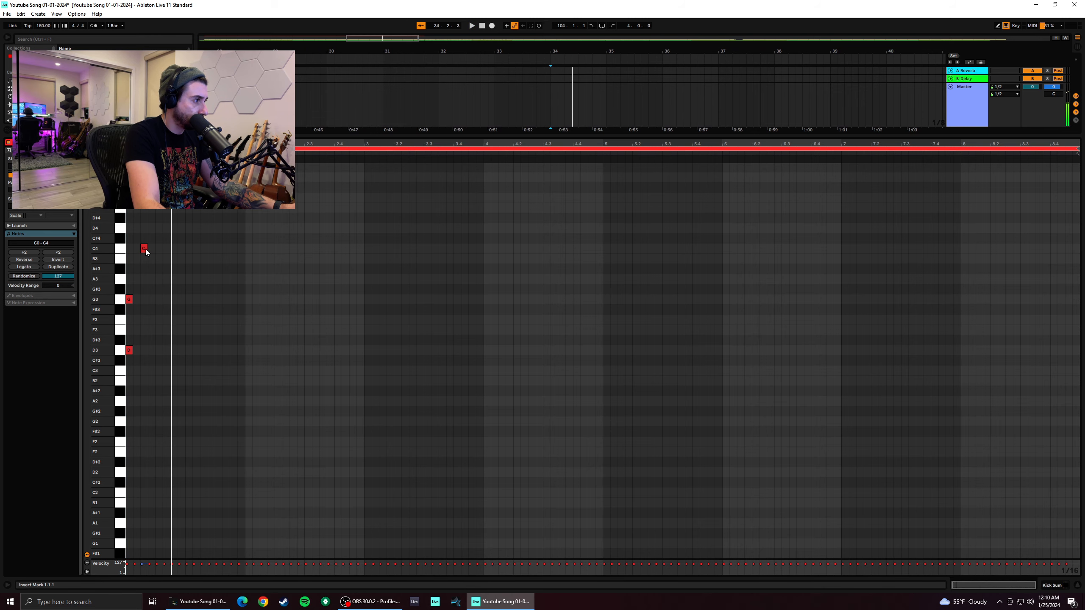
# Move the C4 note to 1.1.2, add a second C4 note at 1.1.4 and play from 1.1.2
pyautogui.moveTo(145, 251); pyautogui.dragTo(139, 250)
pyautogui.doubleClick(146, 248)
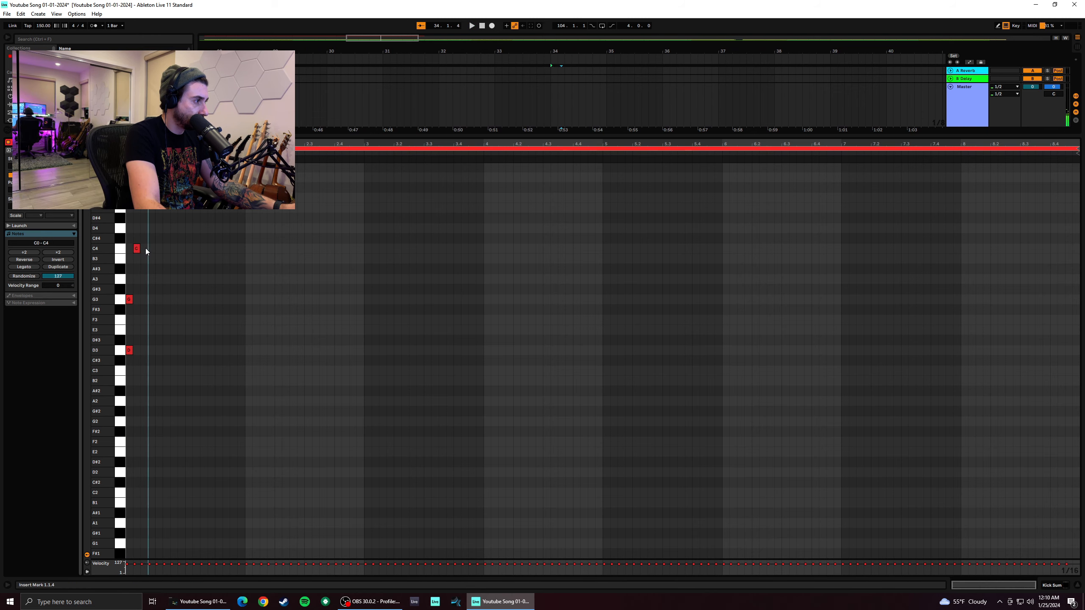
pyautogui.click(132, 256)
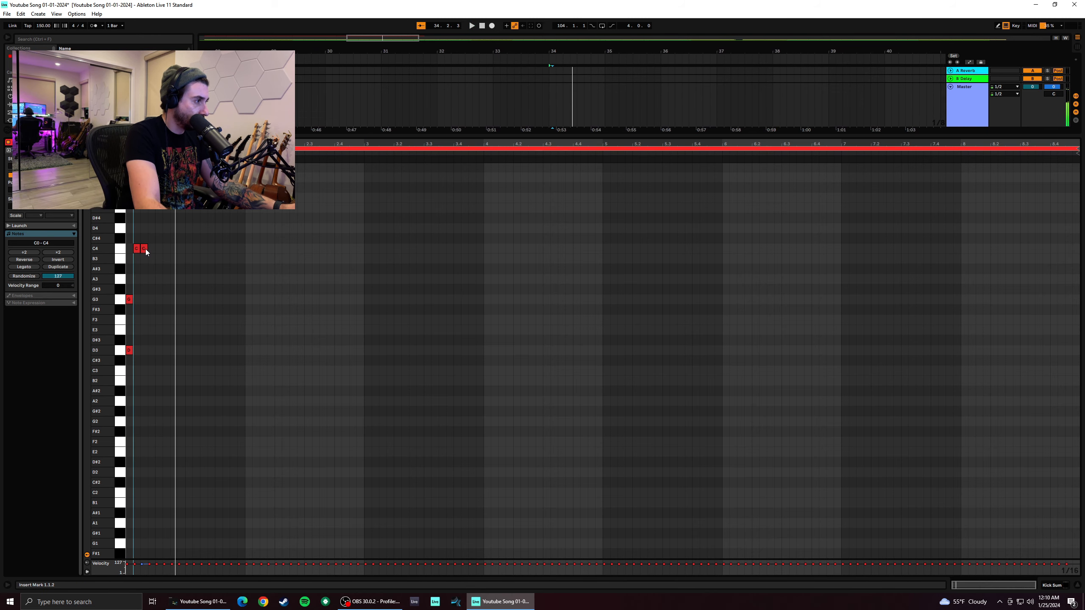
pyautogui.moveTo(146, 250); pyautogui.dragTo(151, 250)
pyautogui.click(130, 257)
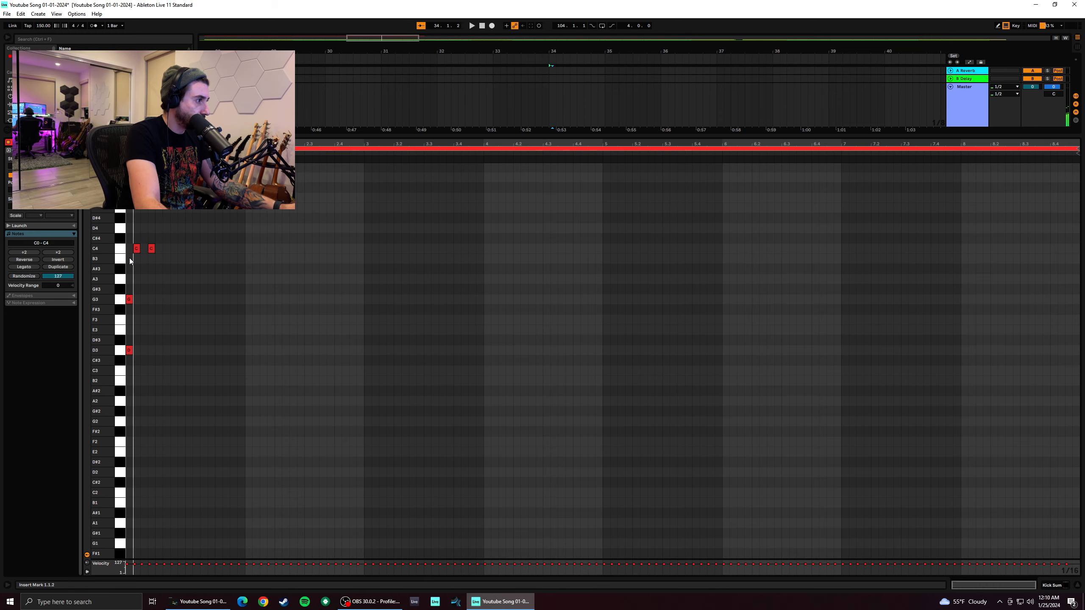
pyautogui.press('space')
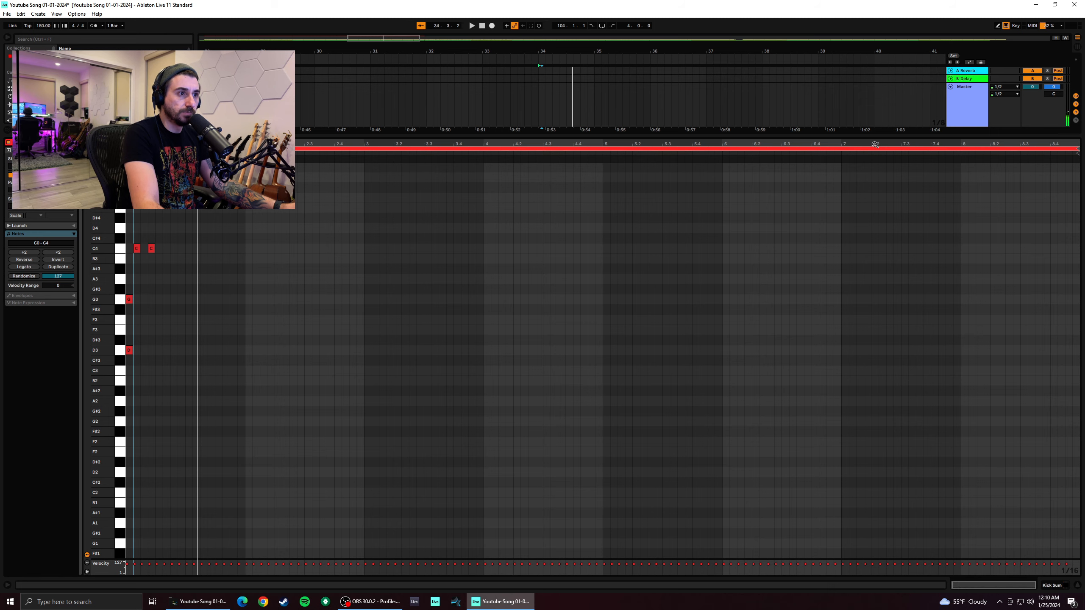
# Shrink the note editor to reveal the arrangement tracks and play the pattern with Kick Sum soloed
pyautogui.moveTo(873, 141); pyautogui.dragTo(876, 282)
pyautogui.scroll(2, 499, 182)
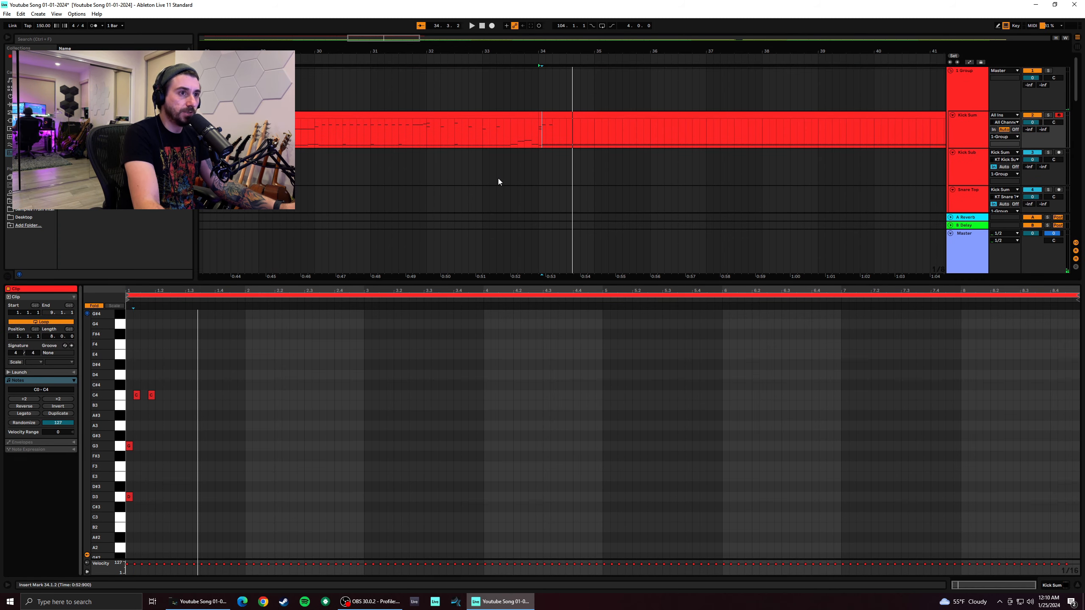
pyautogui.click(1047, 115)
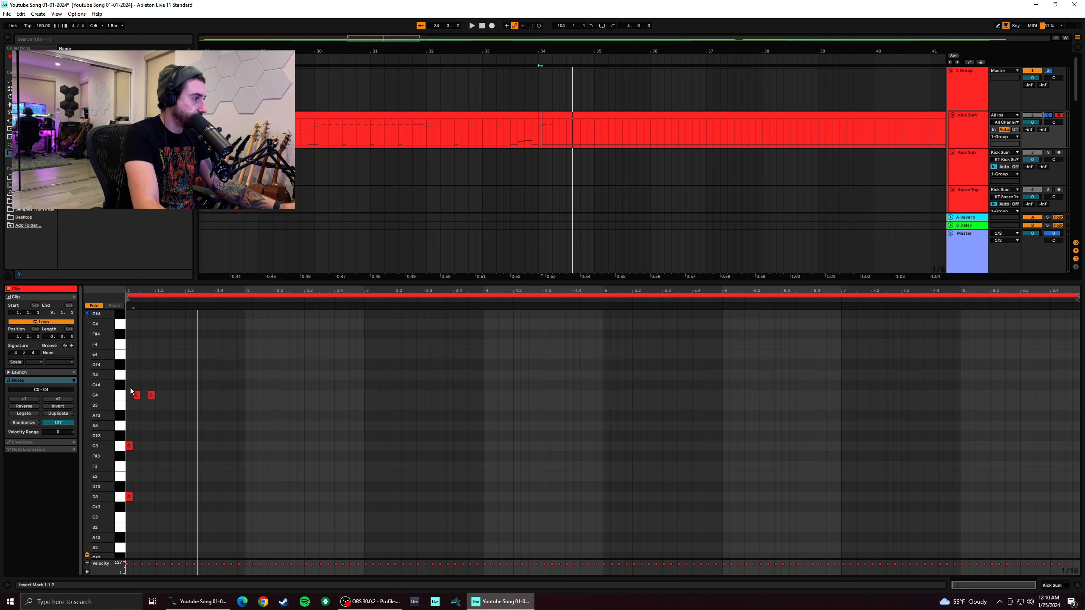
pyautogui.press('space')
pyautogui.press('space')
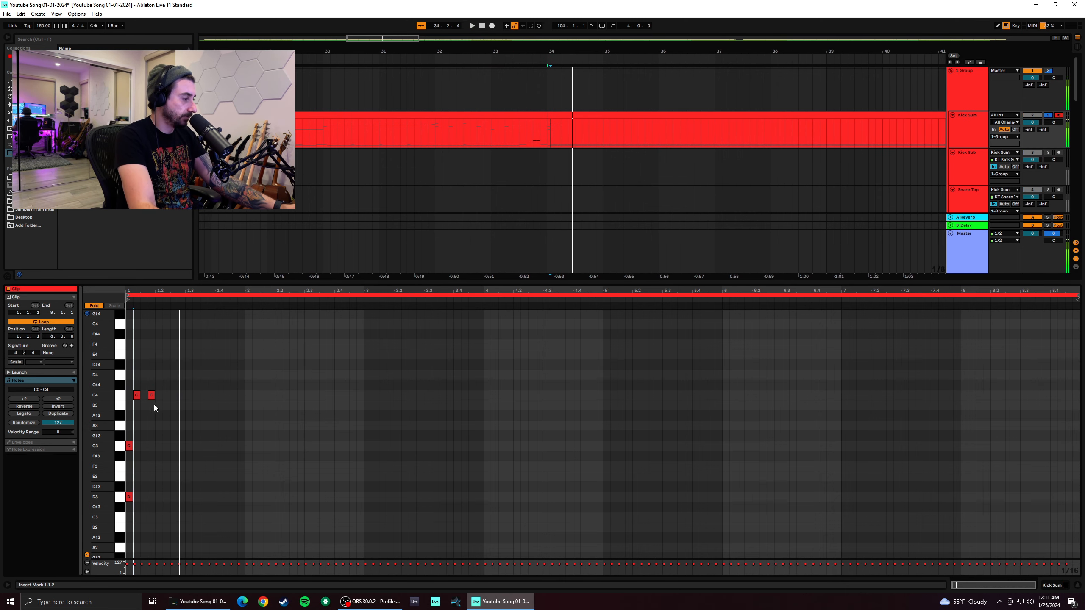
pyautogui.press('space')
pyautogui.press('space')
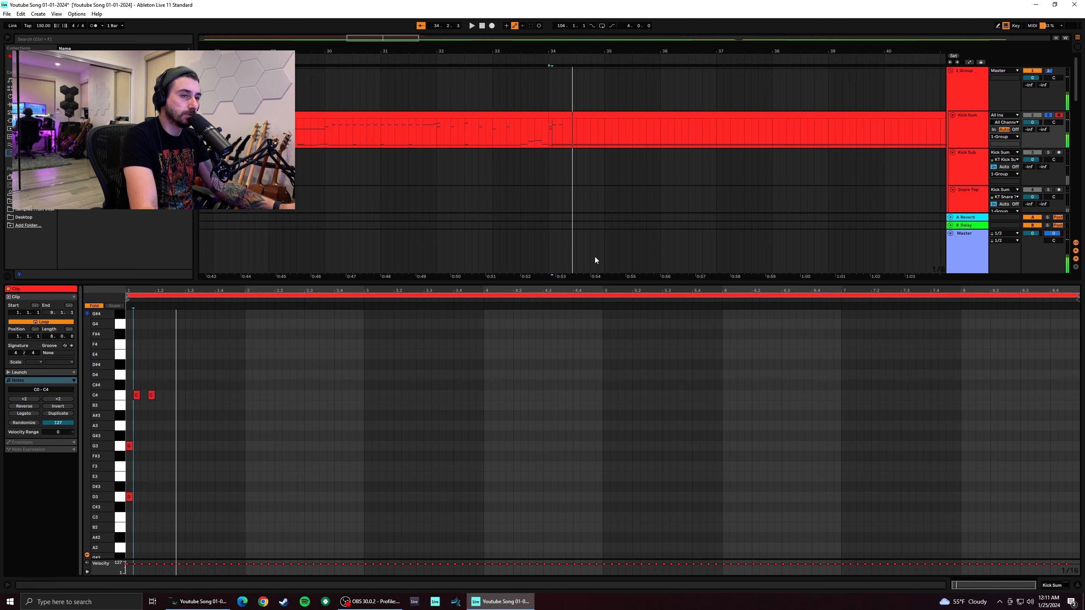
# Turn off the solo on Kick Sum and solo the drum group track instead
pyautogui.click(1048, 115)
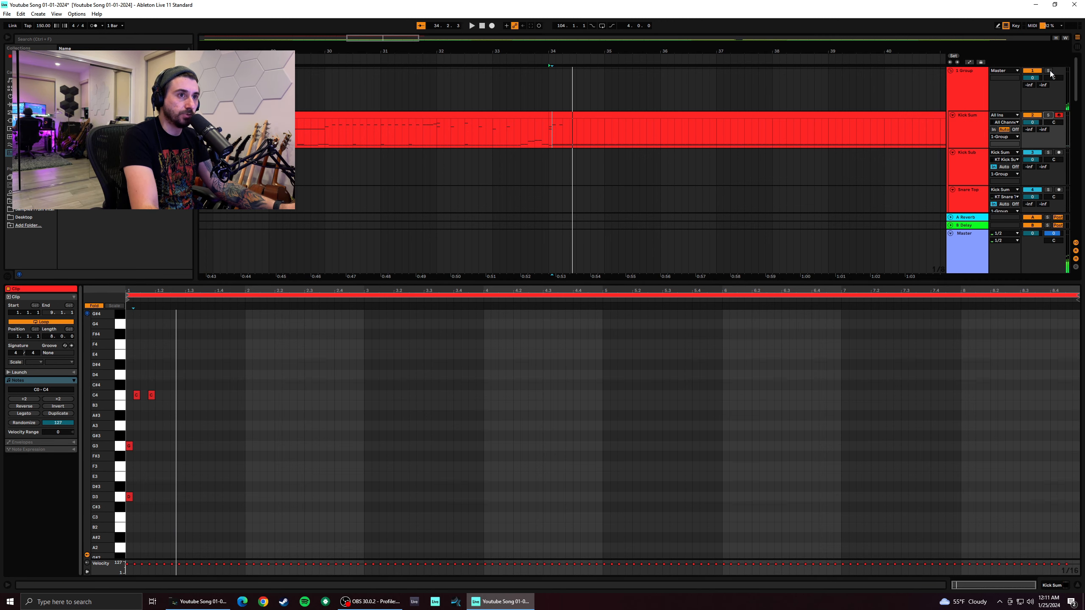
pyautogui.click(1049, 71)
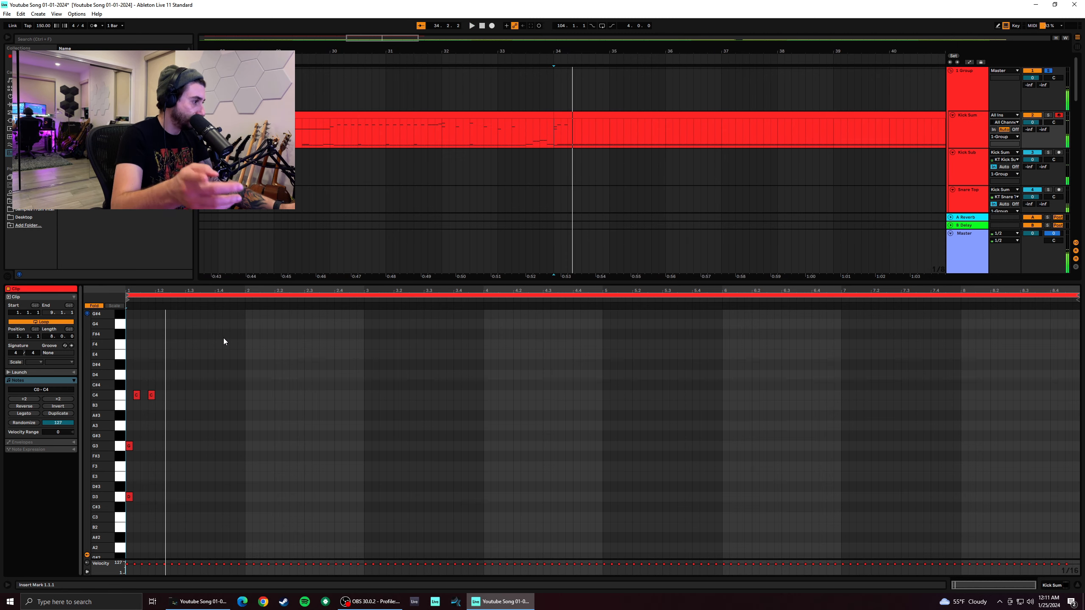
# Fold the note editor to the used pitches and shift both C4 notes one sixteenth later, to 1.1.3 and 1.2.1
pyautogui.scroll(-2, 181, 435)
pyautogui.scroll(-8, 180, 435)
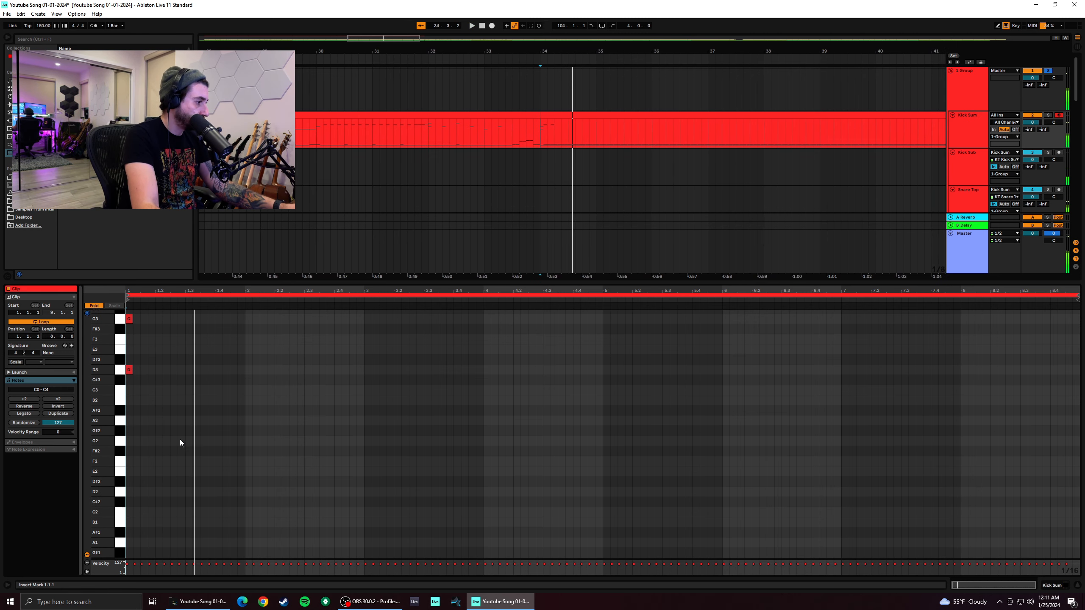
pyautogui.click(95, 306)
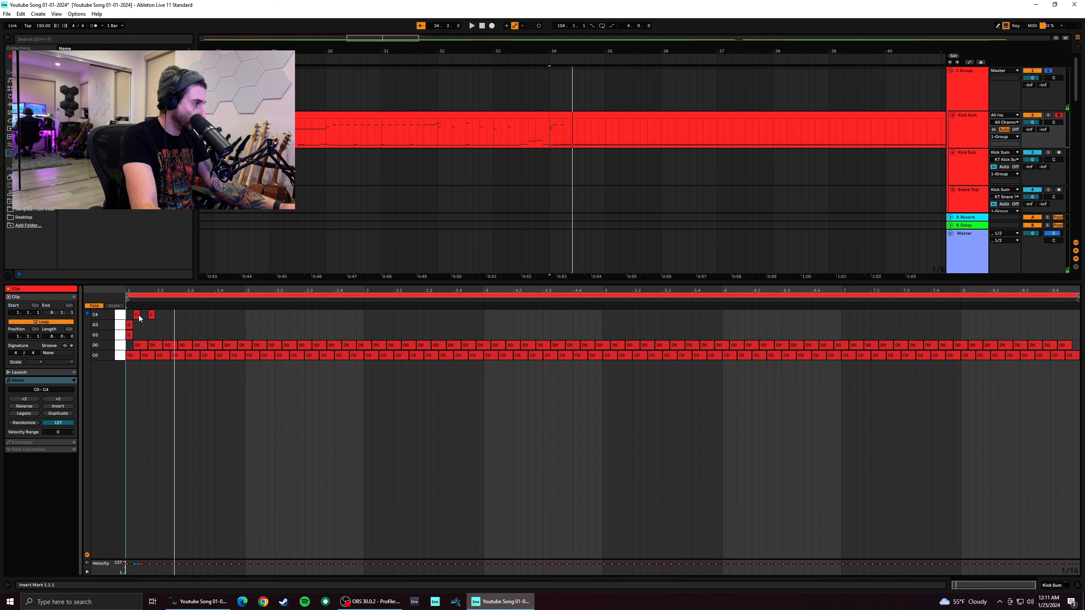
pyautogui.moveTo(174, 328); pyautogui.dragTo(144, 315)
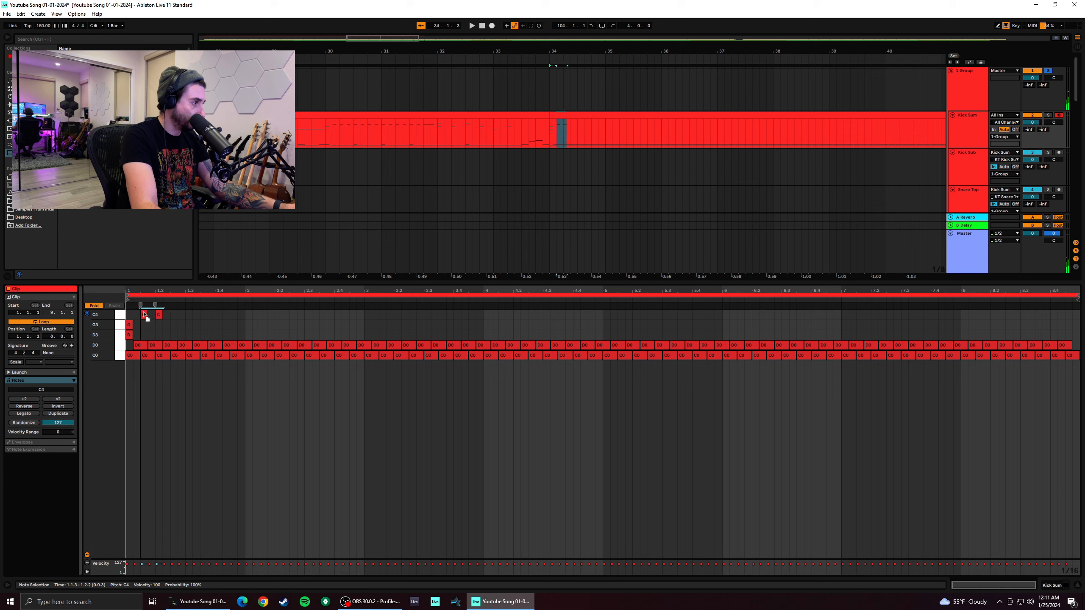
pyautogui.click(170, 318)
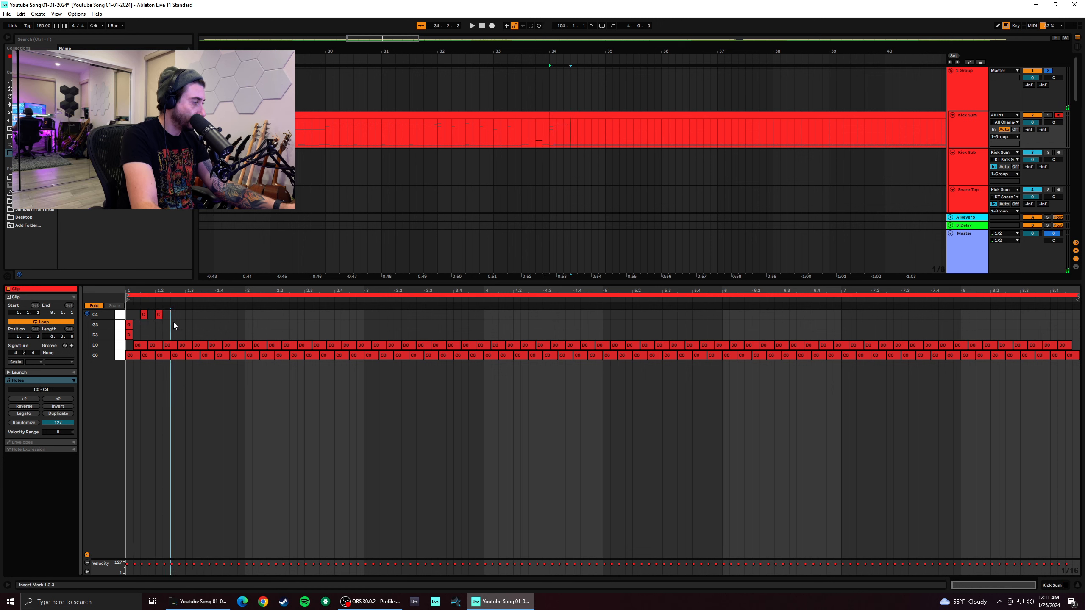
# Duplicate the two C4 notes repeatedly until they run through the end of bar 8
pyautogui.moveTo(171, 319); pyautogui.dragTo(139, 314)
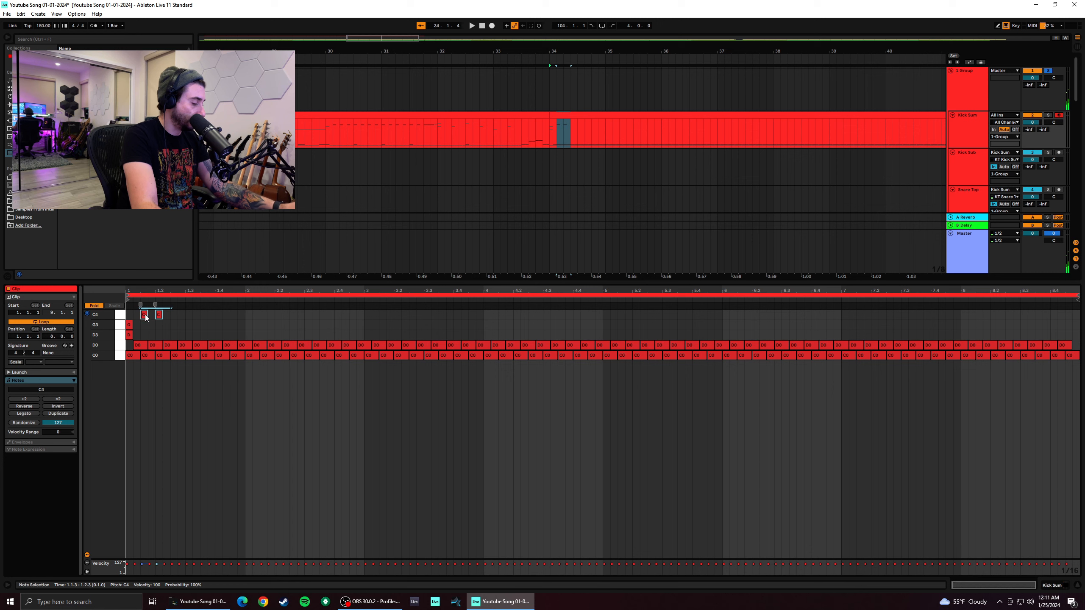
pyautogui.hotkey('ctrl', 'd')
pyautogui.hotkey('ctrl', 'd')
pyautogui.hotkey('ctrl', 'd')
pyautogui.hotkey('ctrl', 'd')
pyautogui.hotkey('ctrl', 'd')
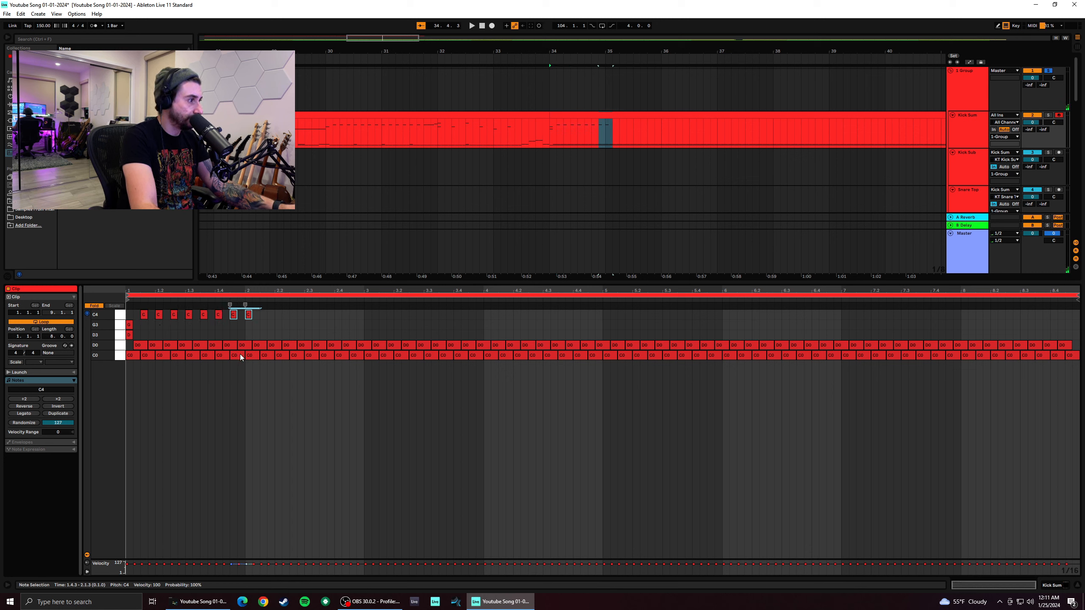
pyautogui.hotkey('ctrl', 'd')
pyautogui.hotkey('ctrl', 'd')
pyautogui.hotkey('ctrl', 'd')
pyautogui.hotkey('ctrl', 'd')
pyautogui.hotkey('ctrl', 'd')
pyautogui.hotkey('ctrl', 'd')
pyautogui.hotkey('ctrl', 'd')
pyautogui.hotkey('ctrl', 'd')
pyautogui.hotkey('ctrl', 'd')
pyautogui.hotkey('ctrl', 'd')
pyautogui.hotkey('ctrl', 'd')
pyautogui.hotkey('ctrl', 'd')
pyautogui.hotkey('ctrl', 'd')
pyautogui.hotkey('ctrl', 'd')
pyautogui.hotkey('ctrl', 'd')
pyautogui.hotkey('ctrl', 'd')
pyautogui.hotkey('ctrl', 'd')
pyautogui.hotkey('ctrl', 'd')
pyautogui.hotkey('ctrl', 'd')
pyautogui.hotkey('ctrl', 'd')
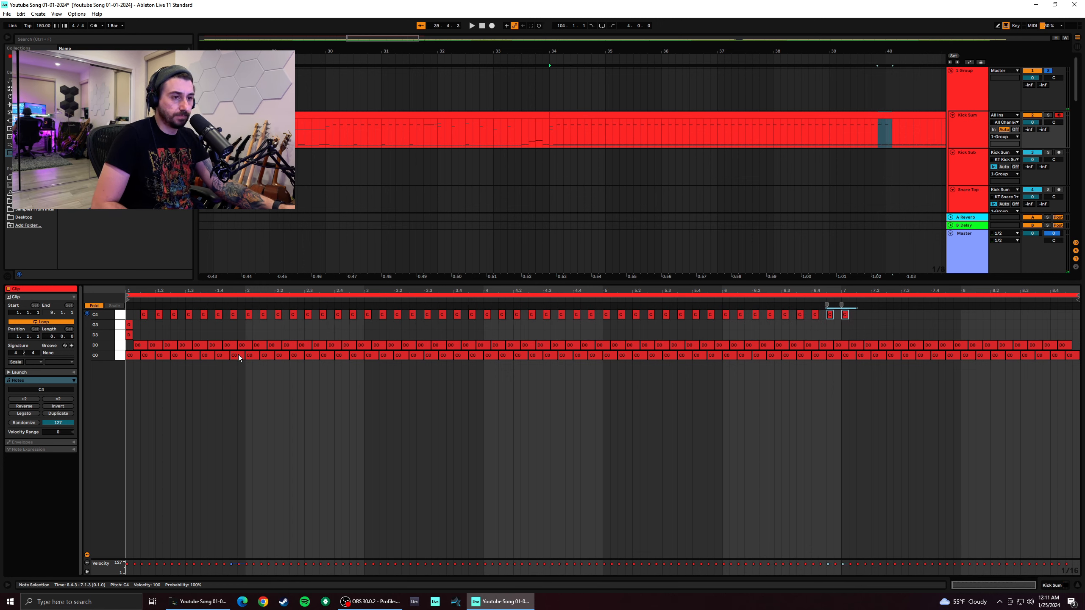
pyautogui.hotkey('ctrl', 'd')
pyautogui.hotkey('ctrl', 'd')
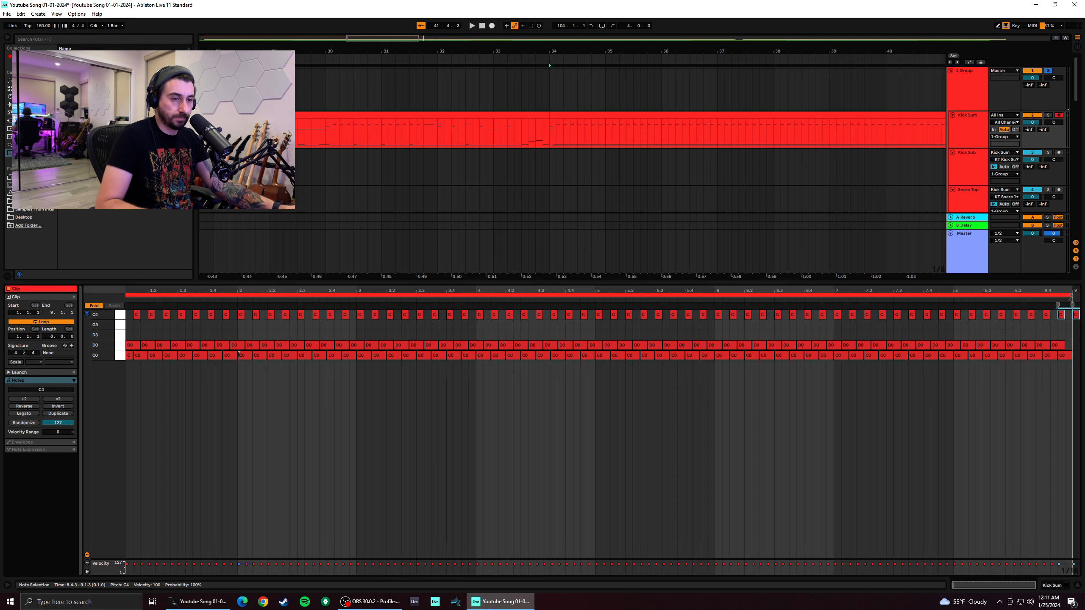
# Delete the extra C4 note at 9.1.1 past the clip end and play the pattern
pyautogui.click(1069, 334)
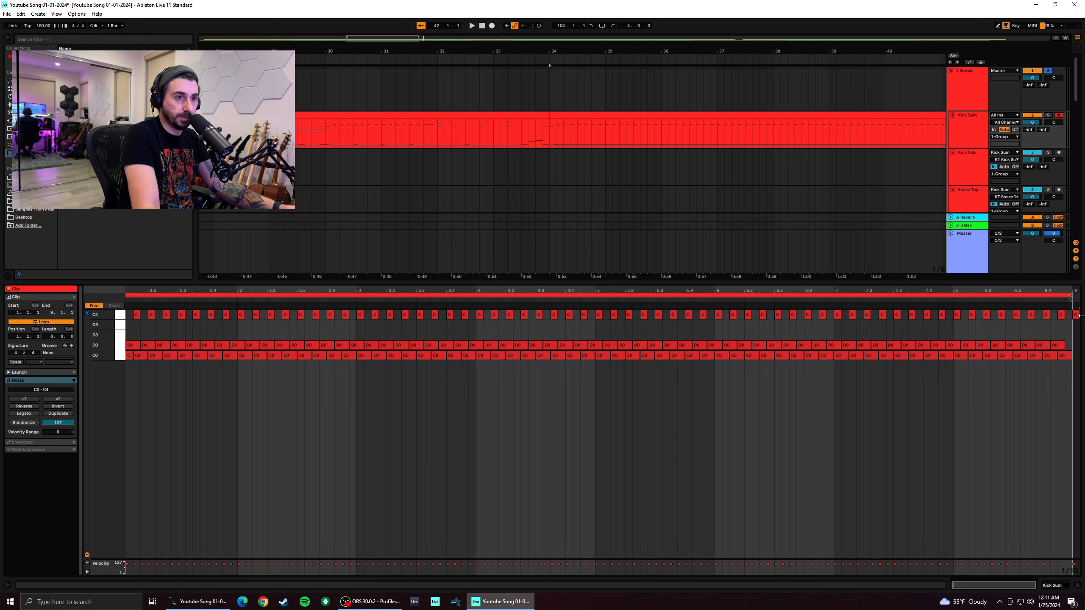
pyautogui.click(1077, 314)
pyautogui.press('Delete')
pyautogui.press('space')
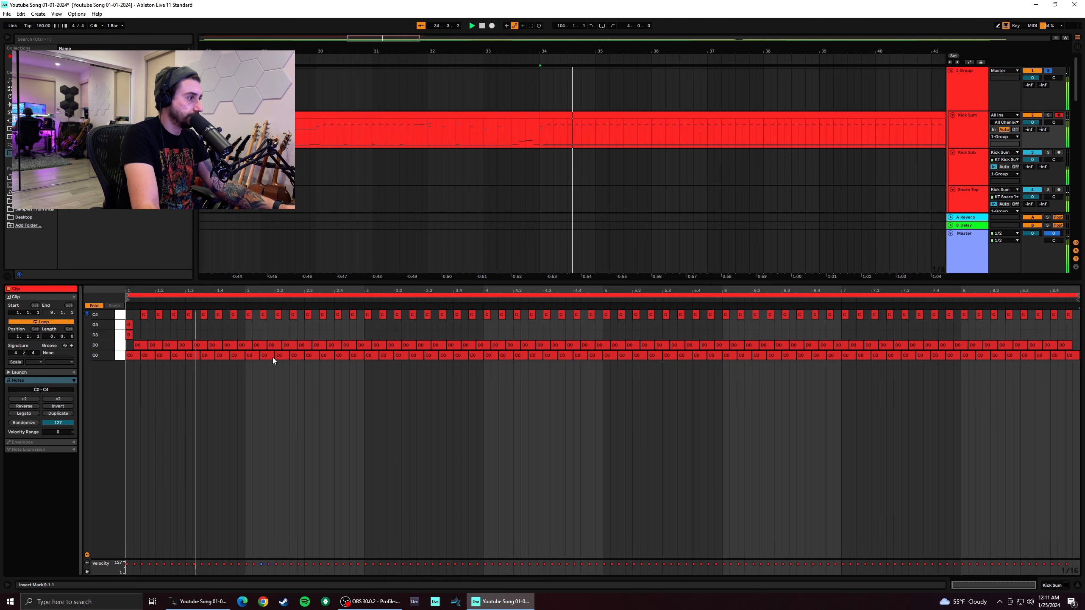
pyautogui.press('space')
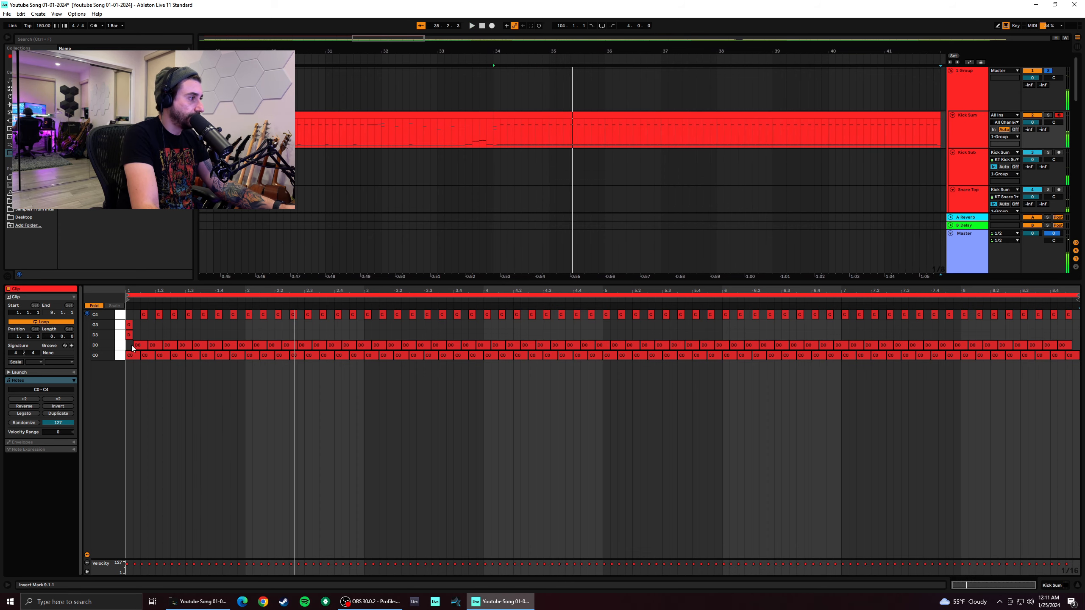
# Enlarge the velocity lane and lower the velocity of all D0 notes to 70
pyautogui.moveTo(132, 349); pyautogui.dragTo(1076, 348)
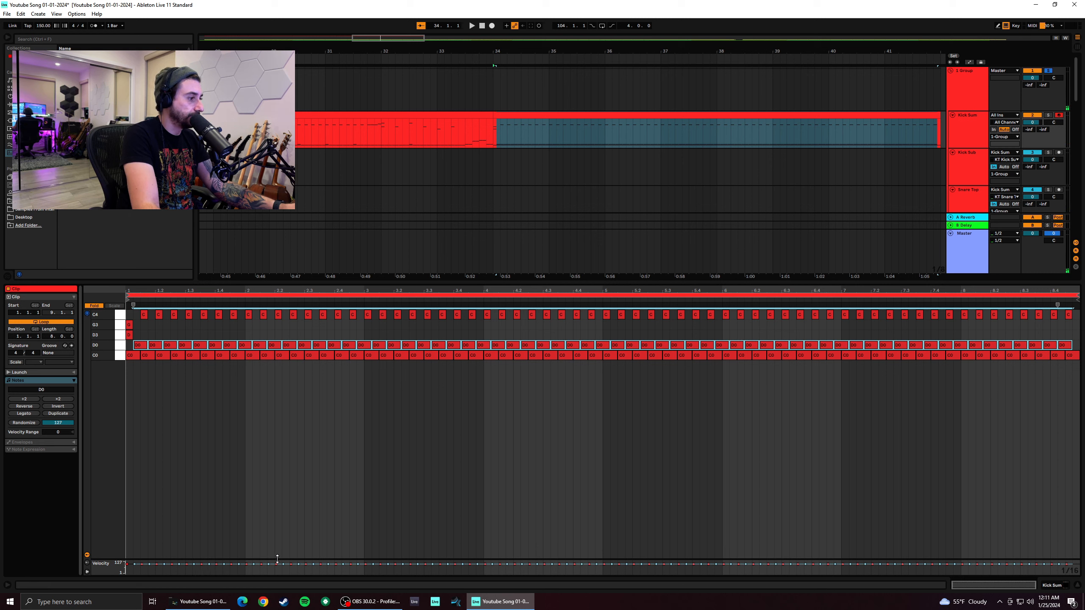
pyautogui.moveTo(275, 558); pyautogui.dragTo(276, 446)
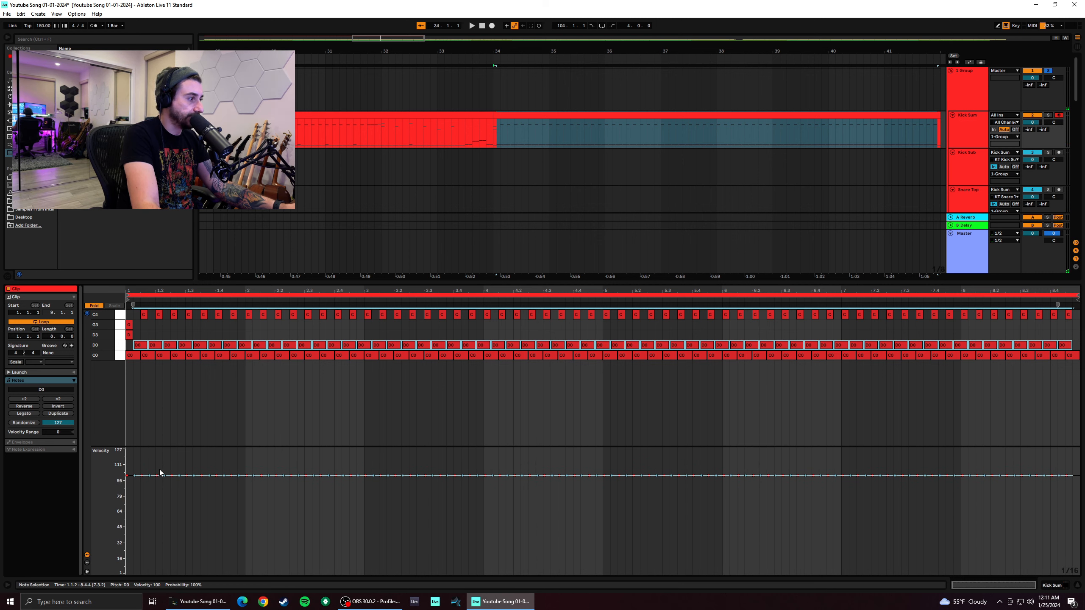
pyautogui.moveTo(156, 475); pyautogui.dragTo(156, 504)
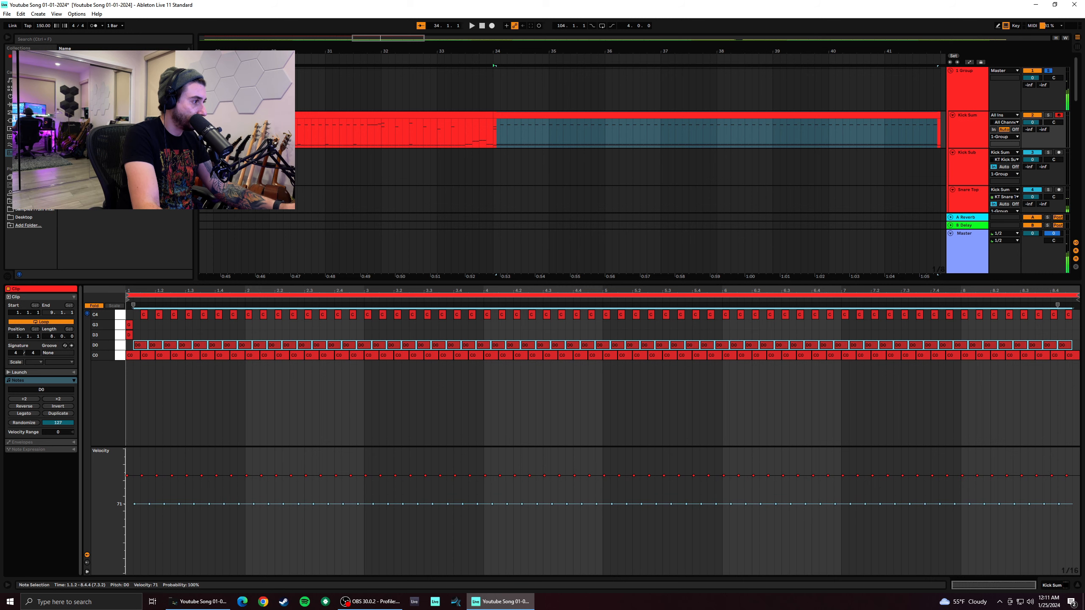
# Play the pattern with the softer D0 notes and reduce the velocity lane's height
pyautogui.press('space')
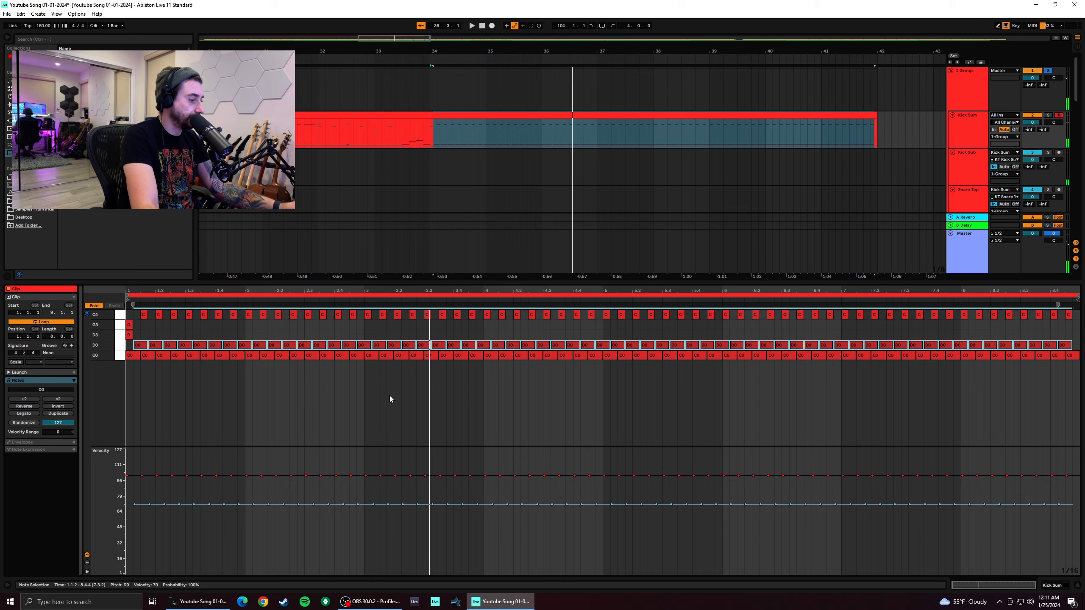
pyautogui.press('space')
pyautogui.press('space')
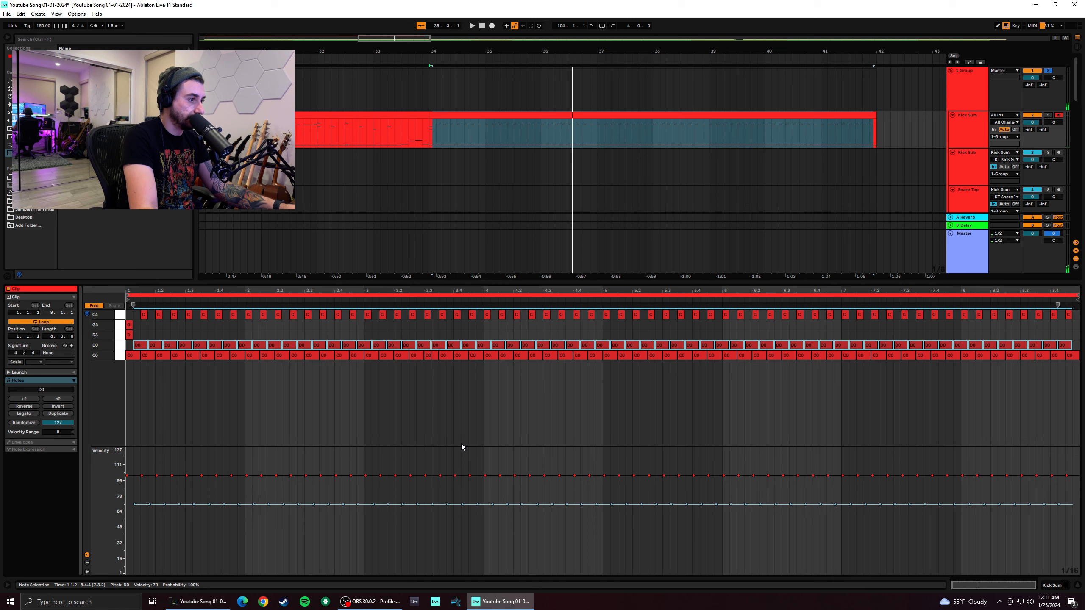
pyautogui.moveTo(461, 447); pyautogui.dragTo(468, 526)
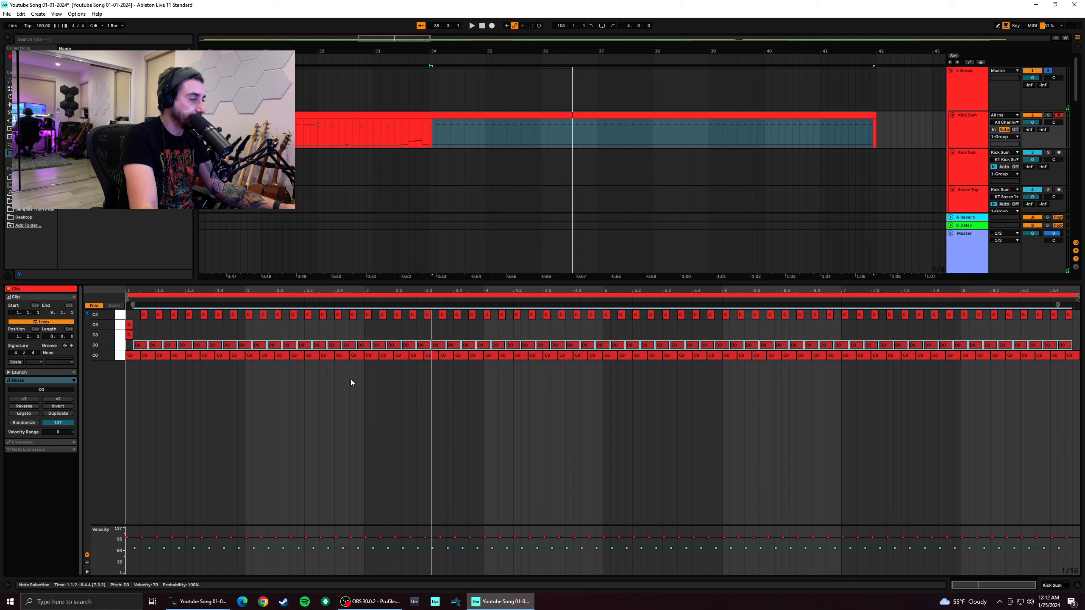
# Show all piano-roll keys, add a cymbal note on E4 at 3.1.1, and play the clip from its start
pyautogui.click(95, 305)
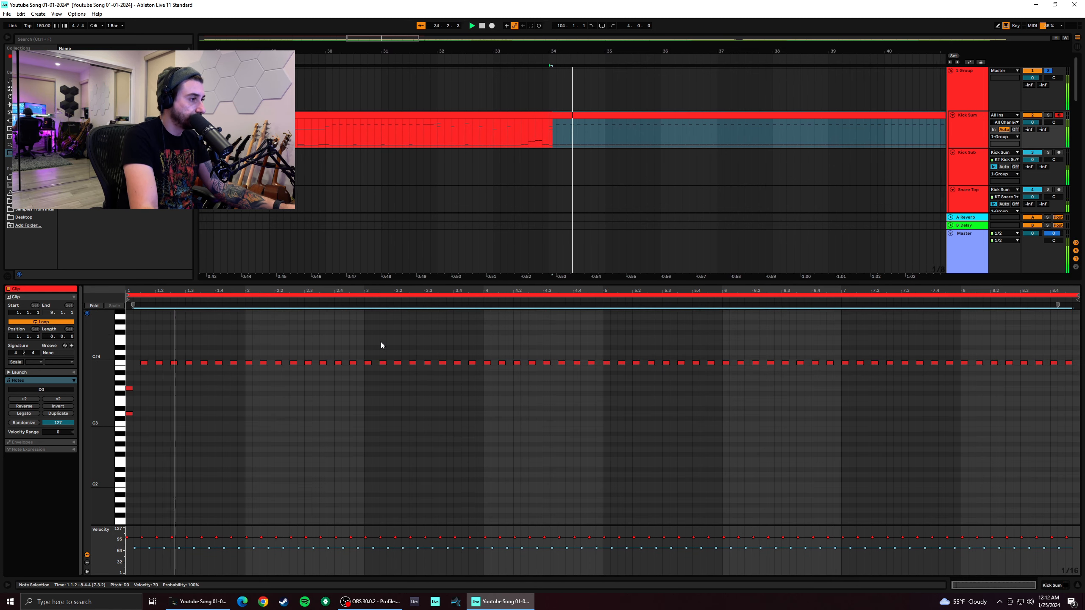
pyautogui.scroll(6, 380, 344)
pyautogui.scroll(-2, 375, 344)
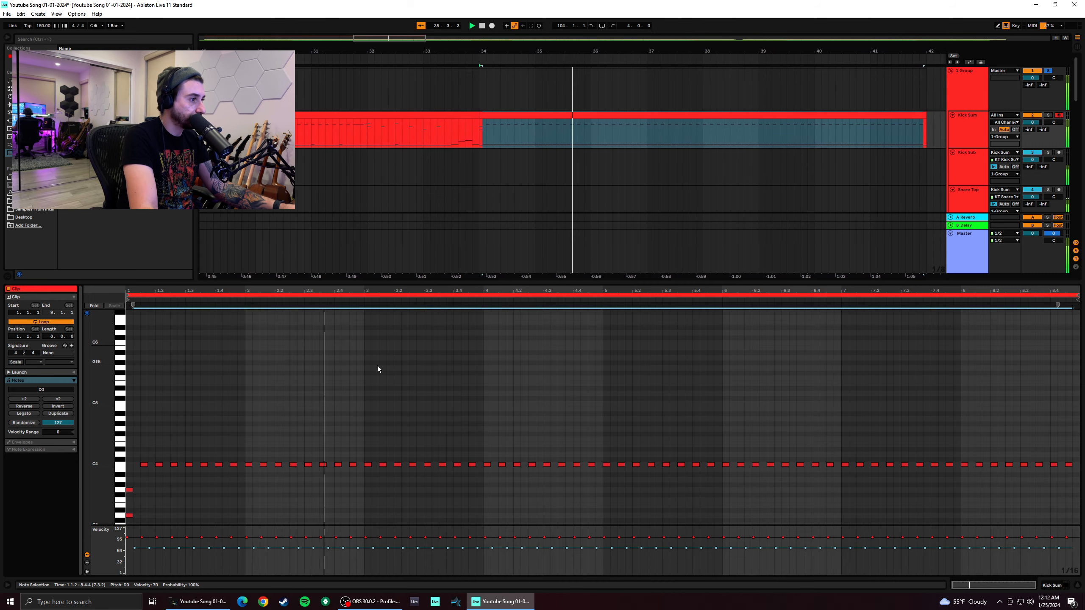
pyautogui.scroll(2, 379, 365)
pyautogui.doubleClick(361, 354)
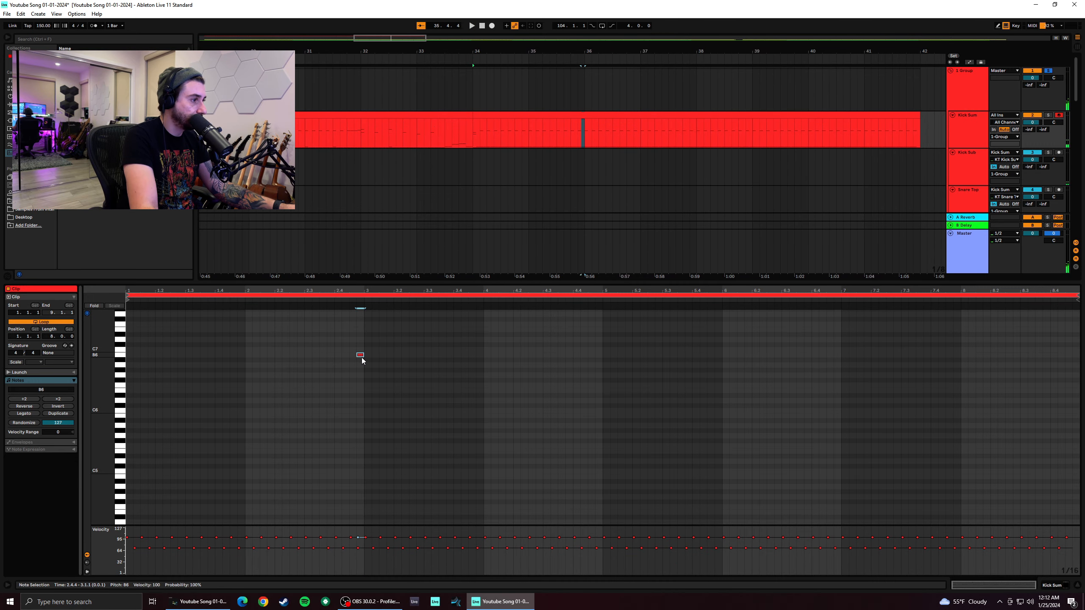
pyautogui.moveTo(367, 419); pyautogui.dragTo(370, 509)
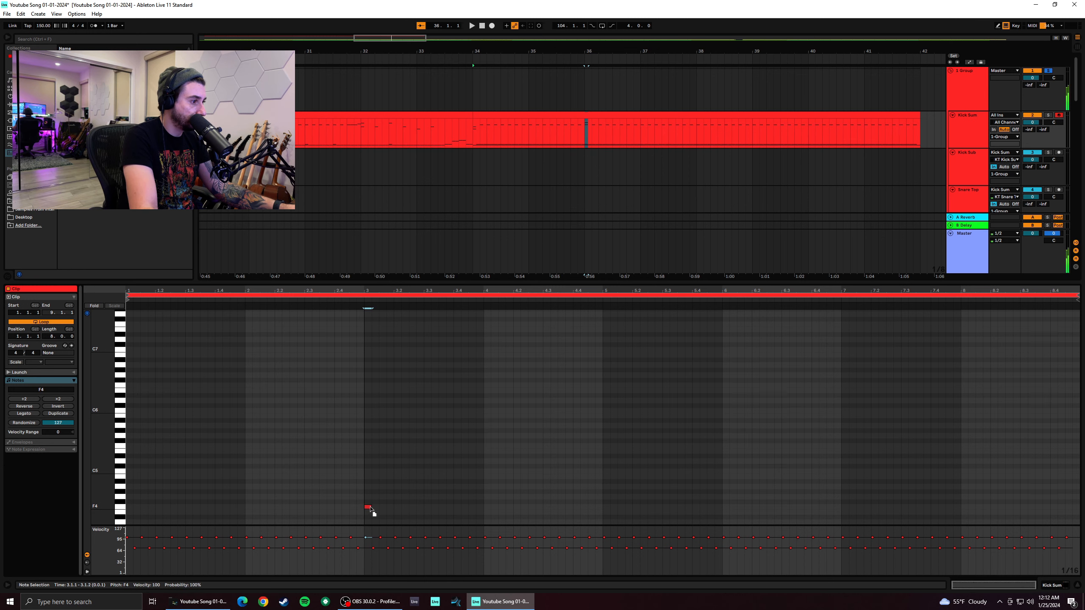
pyautogui.click(363, 504)
pyautogui.press('space')
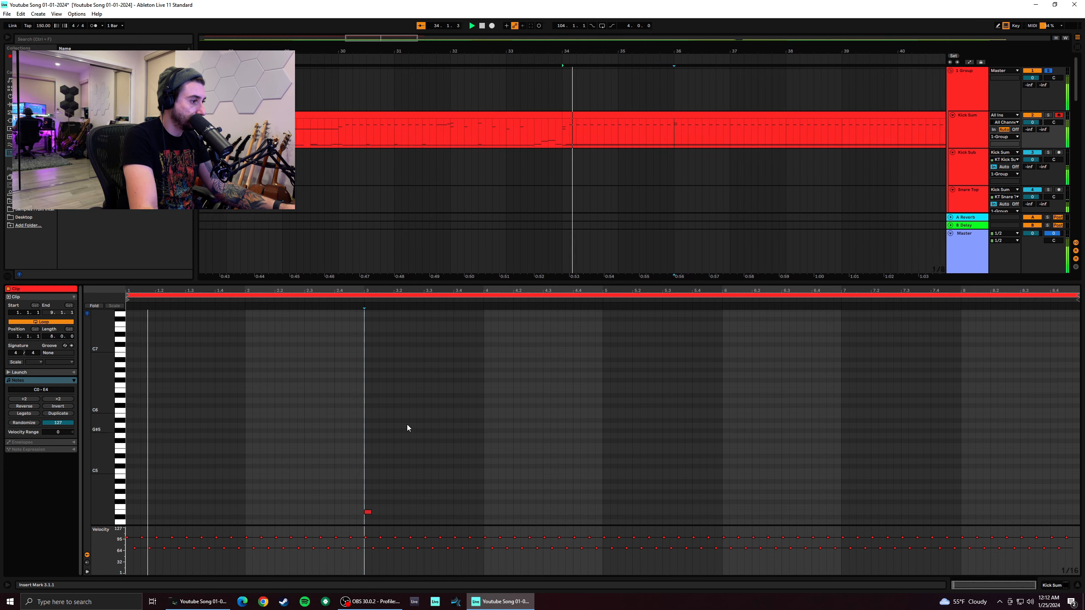
# Add a note on G3 at 4.1.1 and play the pattern from that point
pyautogui.scroll(-2, 406, 428)
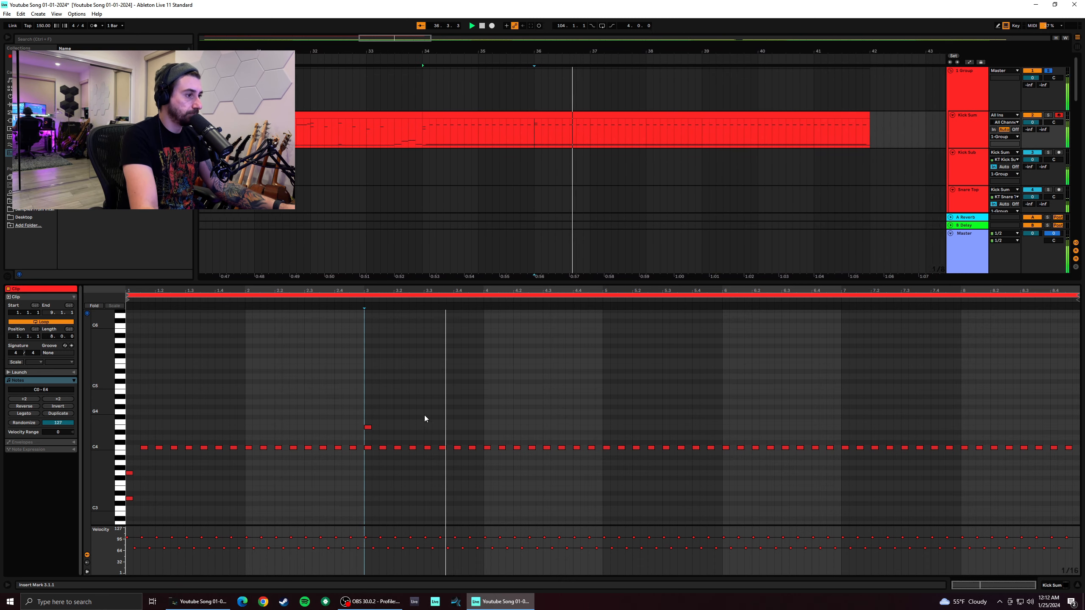
pyautogui.doubleClick(487, 417)
pyautogui.moveTo(488, 418); pyautogui.dragTo(489, 403)
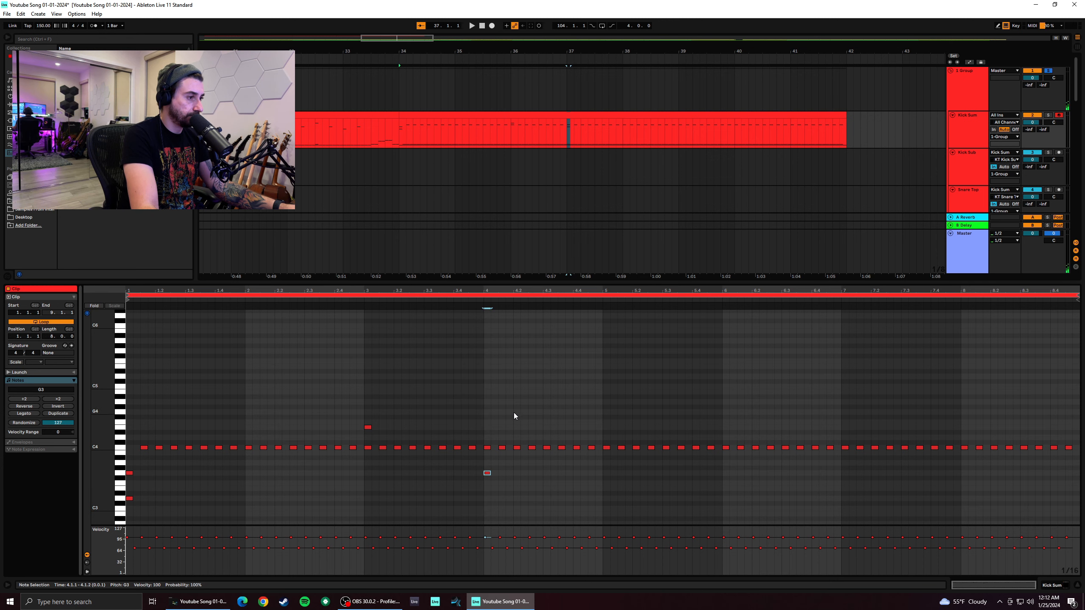
pyautogui.click(483, 431)
pyautogui.press('space')
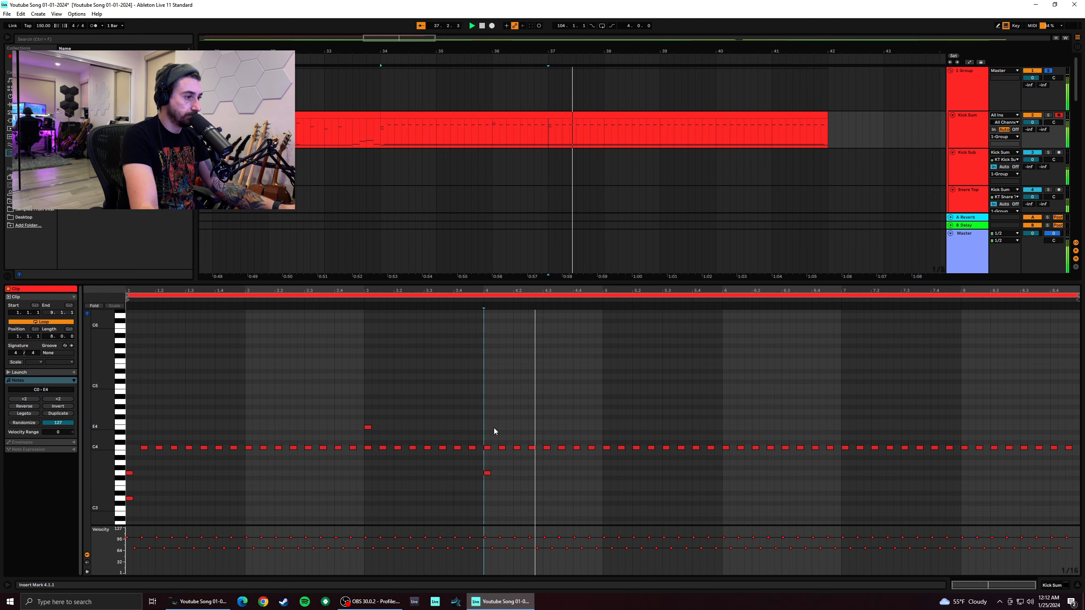
# Fold the piano roll to the used notes and delete the C4 note at 3.1.1 beneath the E4 note
pyautogui.scroll(-5, 505, 426)
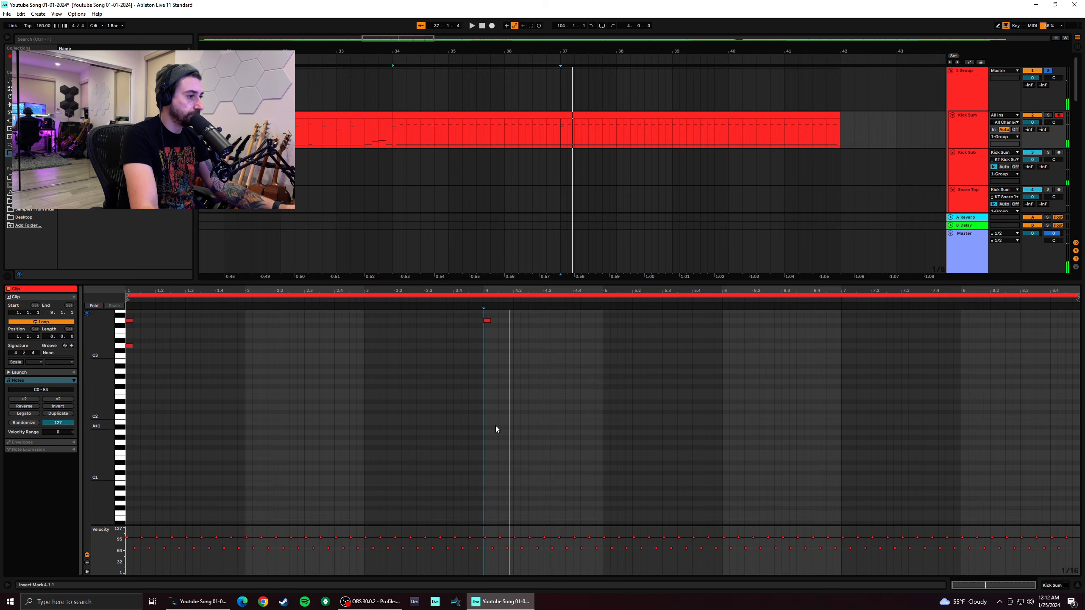
pyautogui.click(89, 306)
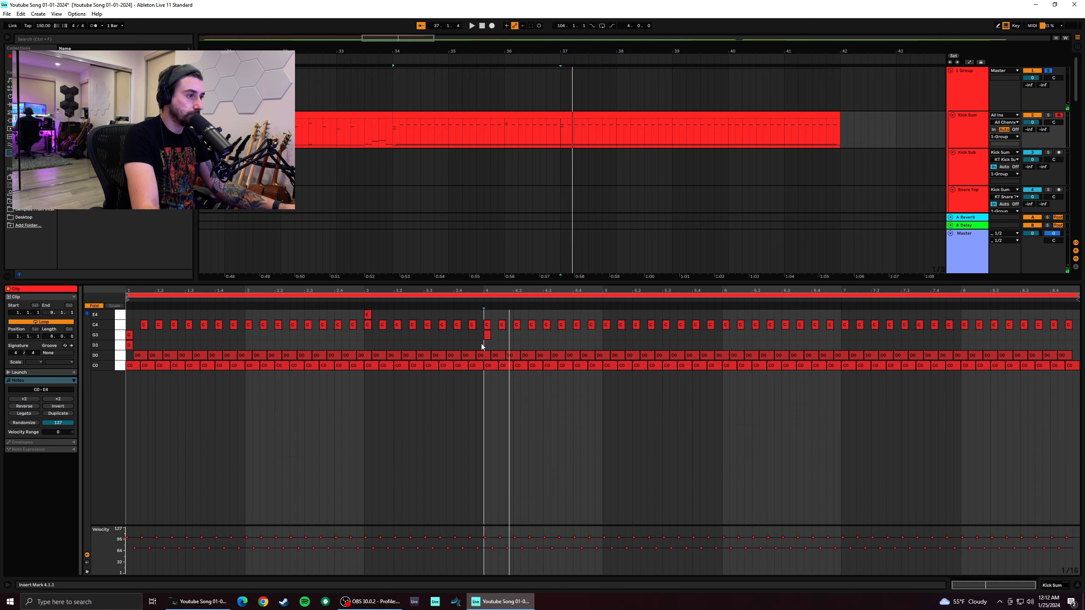
pyautogui.click(363, 337)
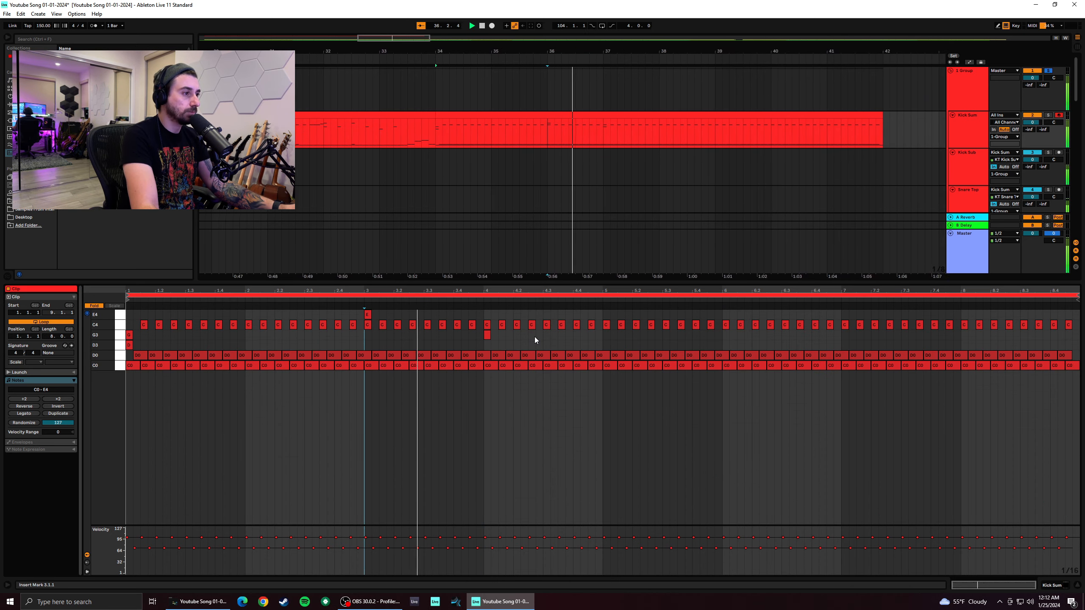
pyautogui.click(487, 327)
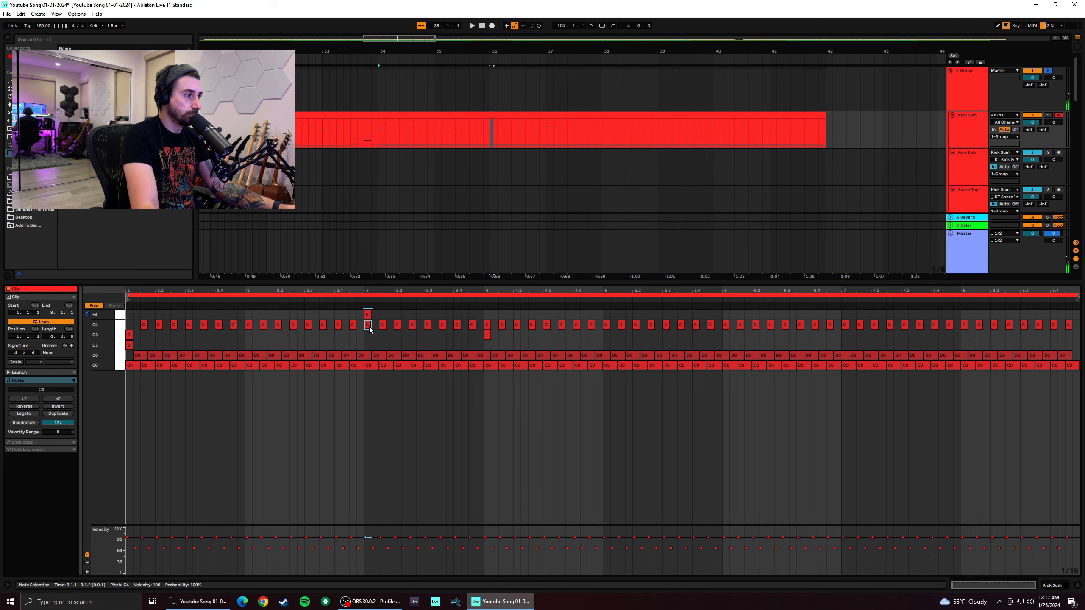
pyautogui.press('Delete')
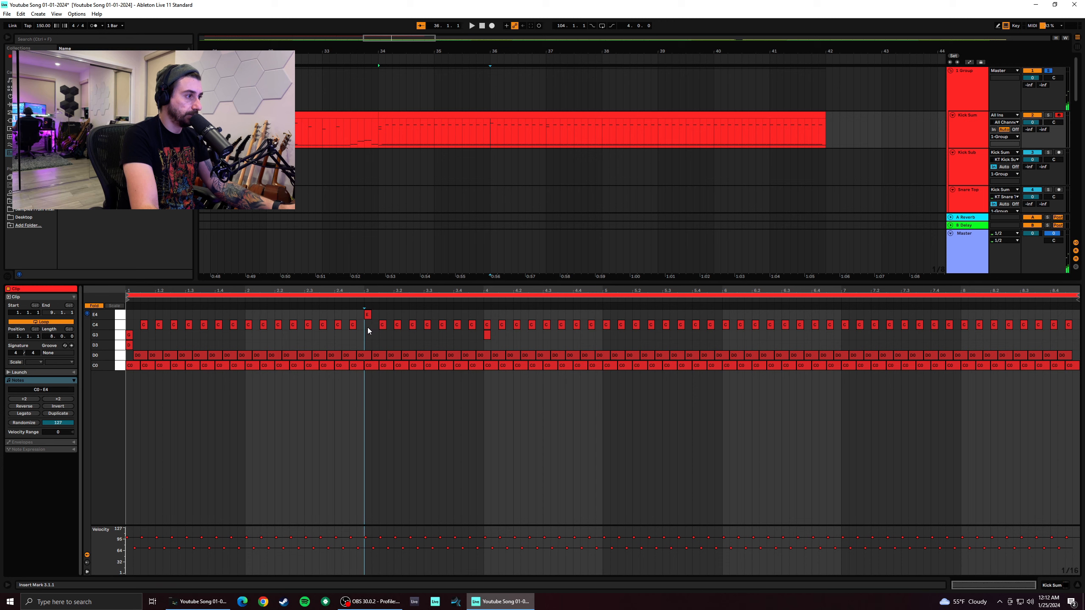
# Play the pattern from 3.1.1 and from 4.1.1 to check where the next cymbal accent belongs
pyautogui.press('space')
pyautogui.press('space')
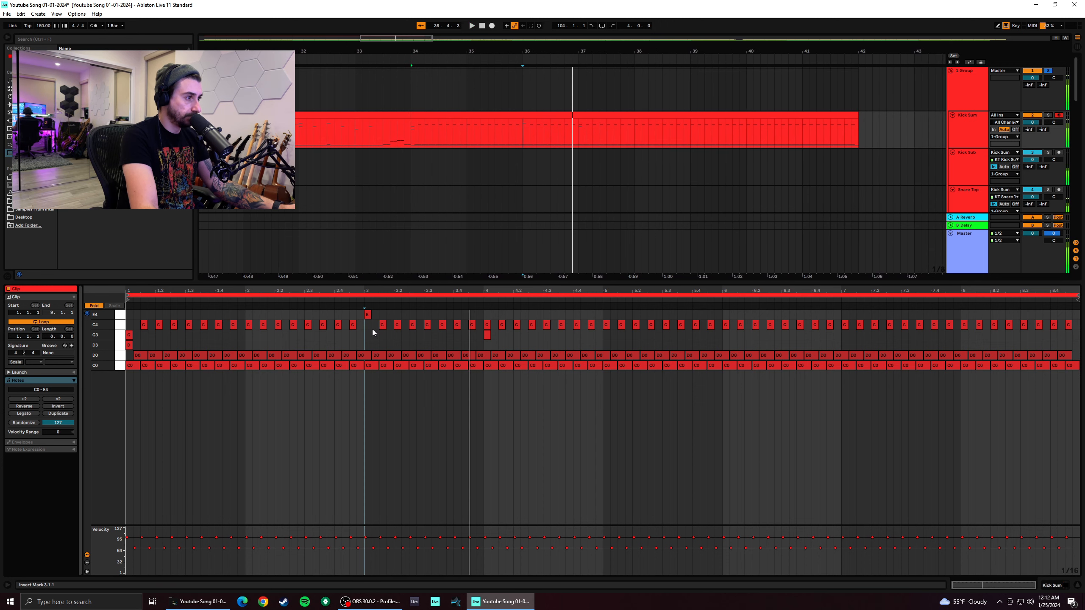
pyautogui.click(371, 365)
pyautogui.click(362, 342)
pyautogui.press('space')
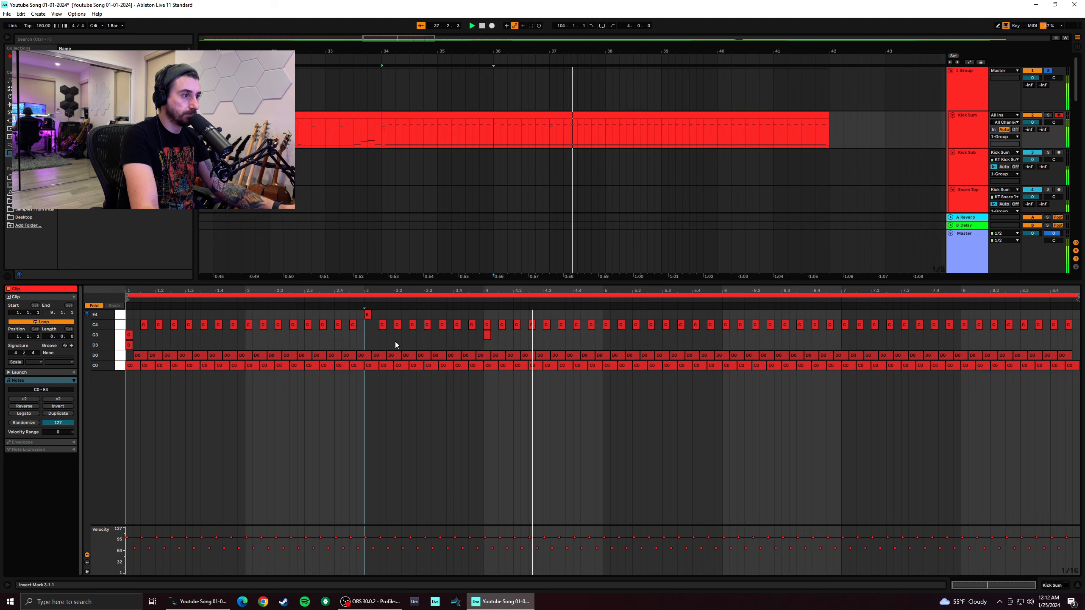
pyautogui.press('space')
pyautogui.press('space')
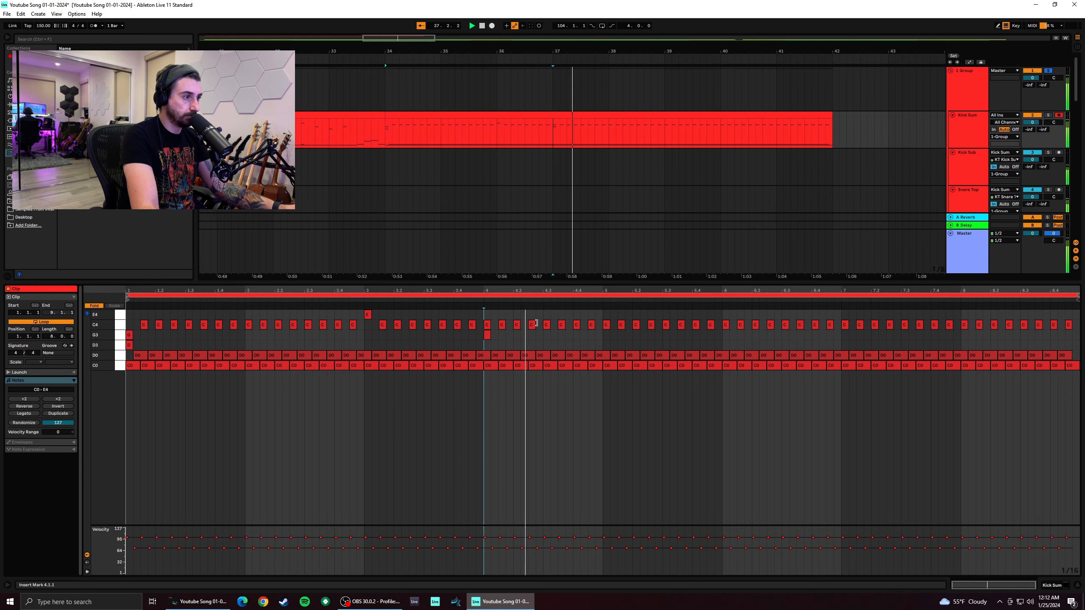
pyautogui.press('space')
# Replace the C4 note at 4.2.3 with a D4 note in the unfolded piano roll and play from 3.1.1 and 4.1.1
pyautogui.click(528, 318)
pyautogui.doubleClick(531, 315)
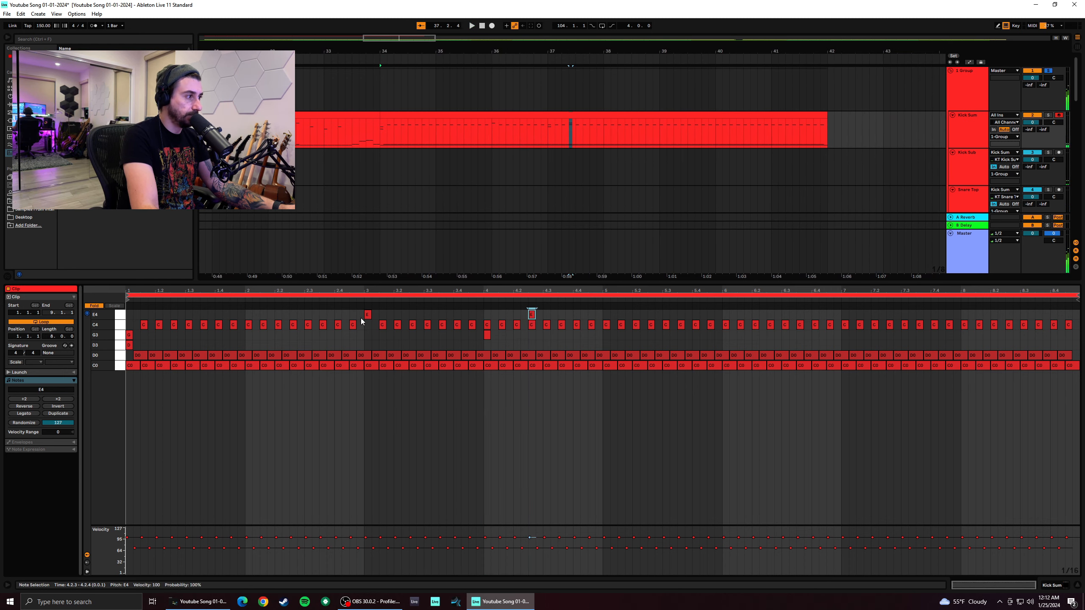
pyautogui.click(95, 306)
pyautogui.click(95, 306)
pyautogui.click(95, 307)
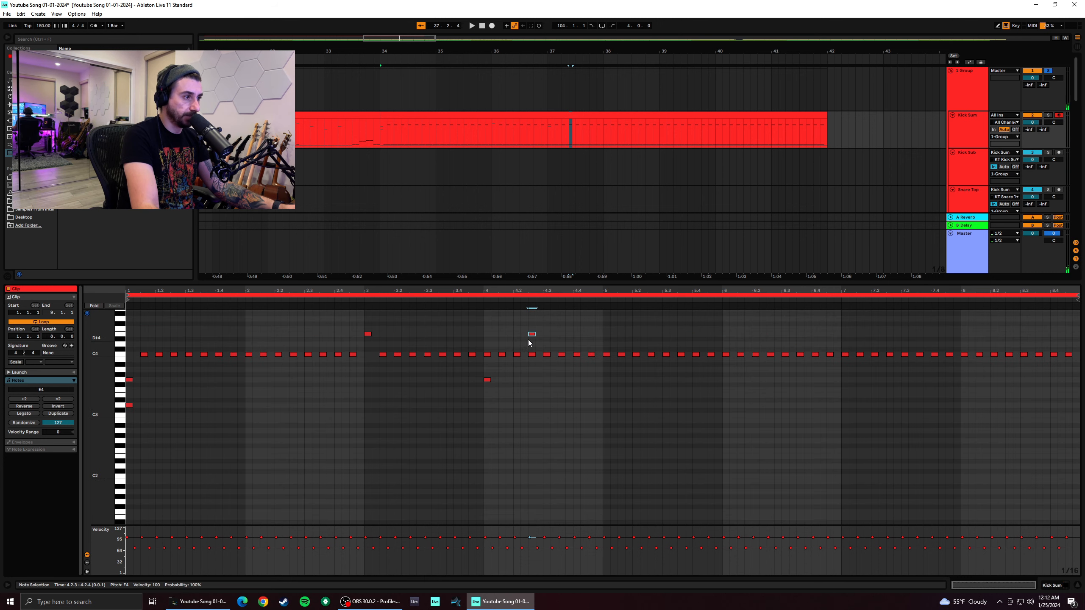
pyautogui.moveTo(533, 334); pyautogui.dragTo(533, 402)
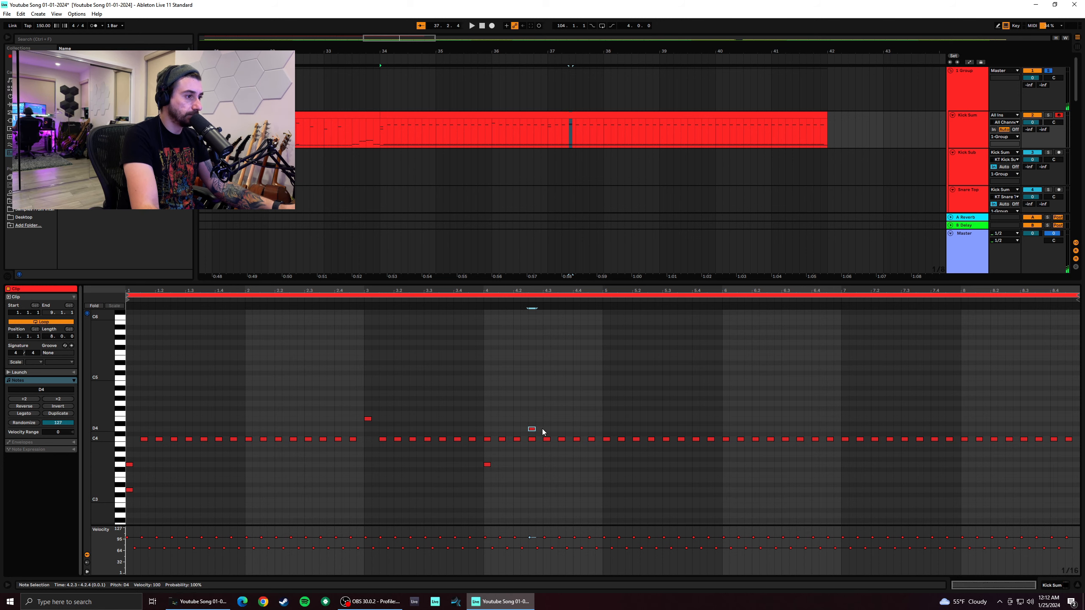
pyautogui.click(532, 442)
pyautogui.click(363, 403)
pyautogui.press('space')
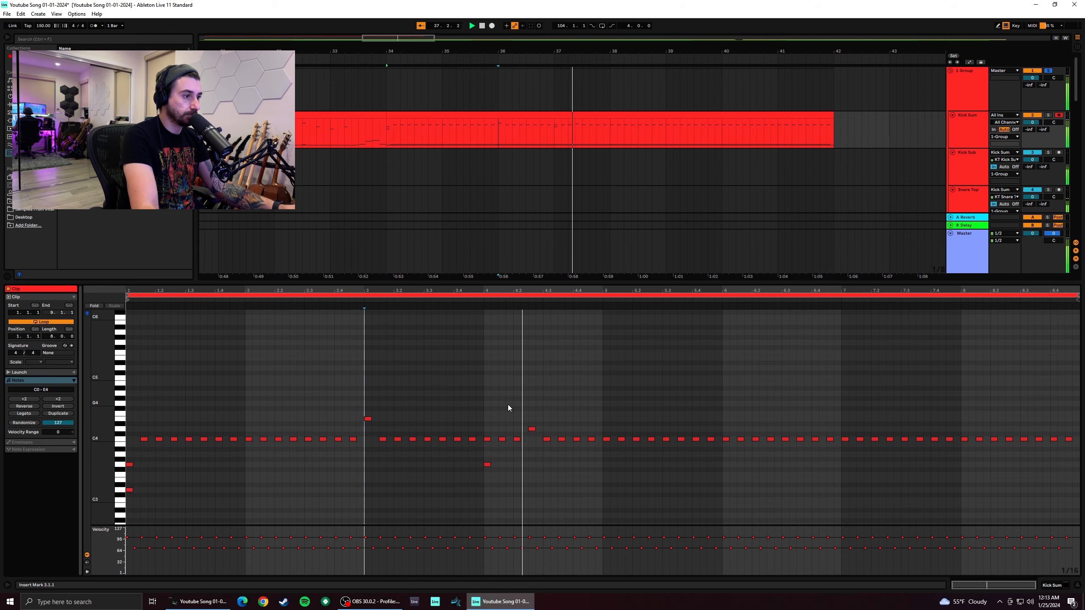
pyautogui.click(484, 411)
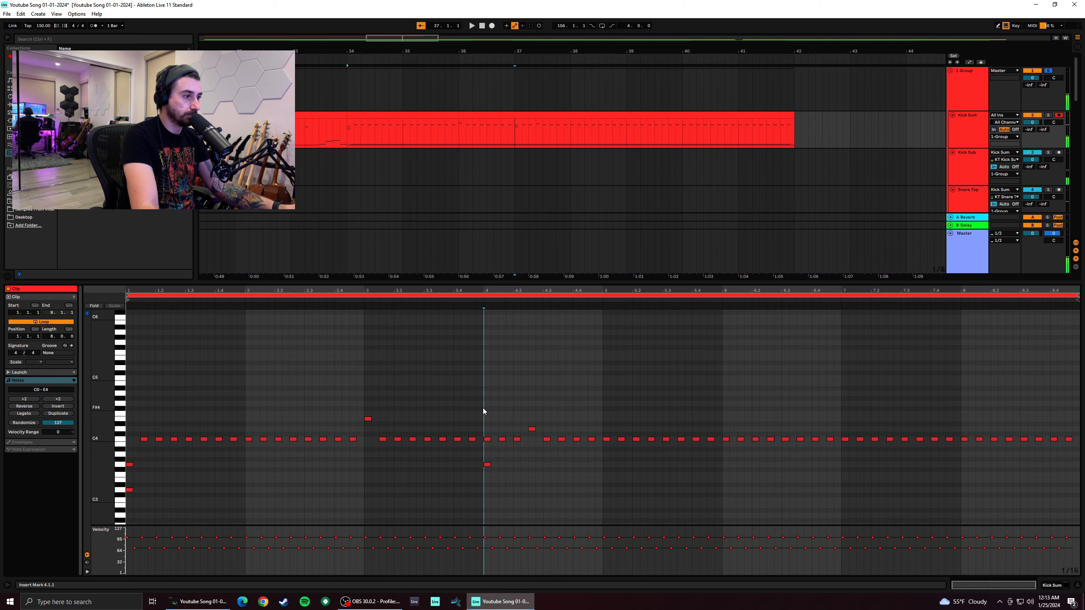
pyautogui.press('space')
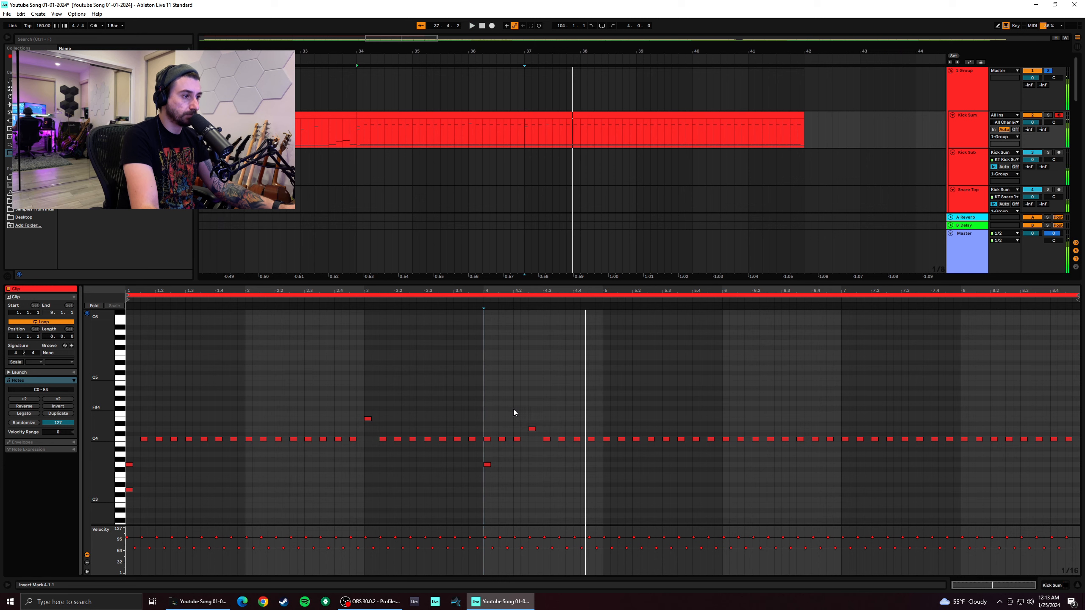
# Replace the C4 notes at 4.4.1 and 4.4.3 with notes on B4 and E4, and play from 3.1.1
pyautogui.doubleClick(577, 439)
pyautogui.click(590, 439)
pyautogui.moveTo(592, 441); pyautogui.dragTo(581, 388)
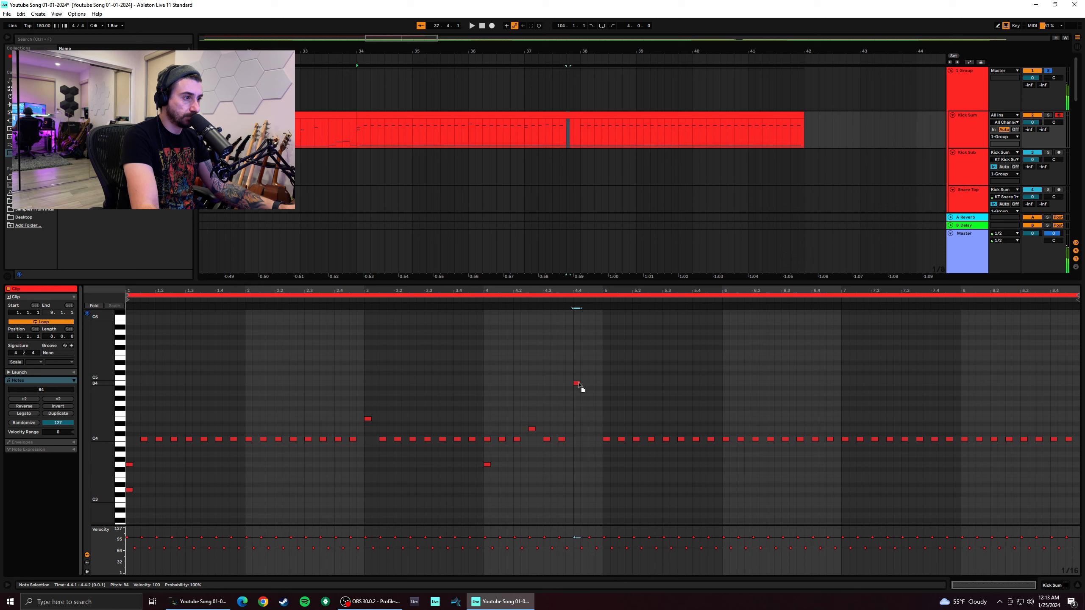
pyautogui.doubleClick(591, 380)
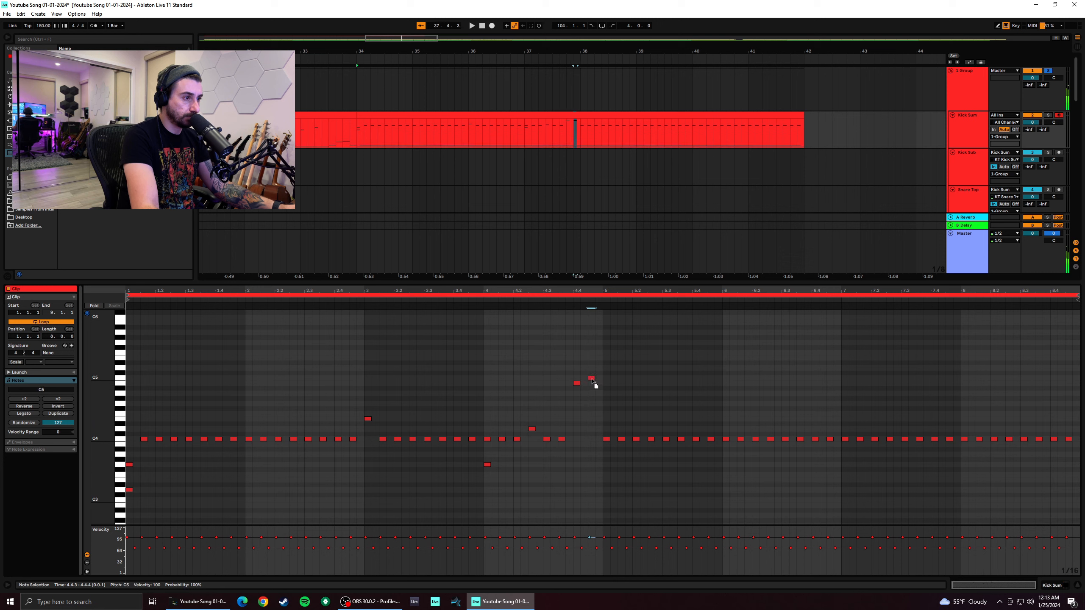
pyautogui.moveTo(593, 372); pyautogui.dragTo(594, 408)
pyautogui.moveTo(593, 422); pyautogui.dragTo(592, 422)
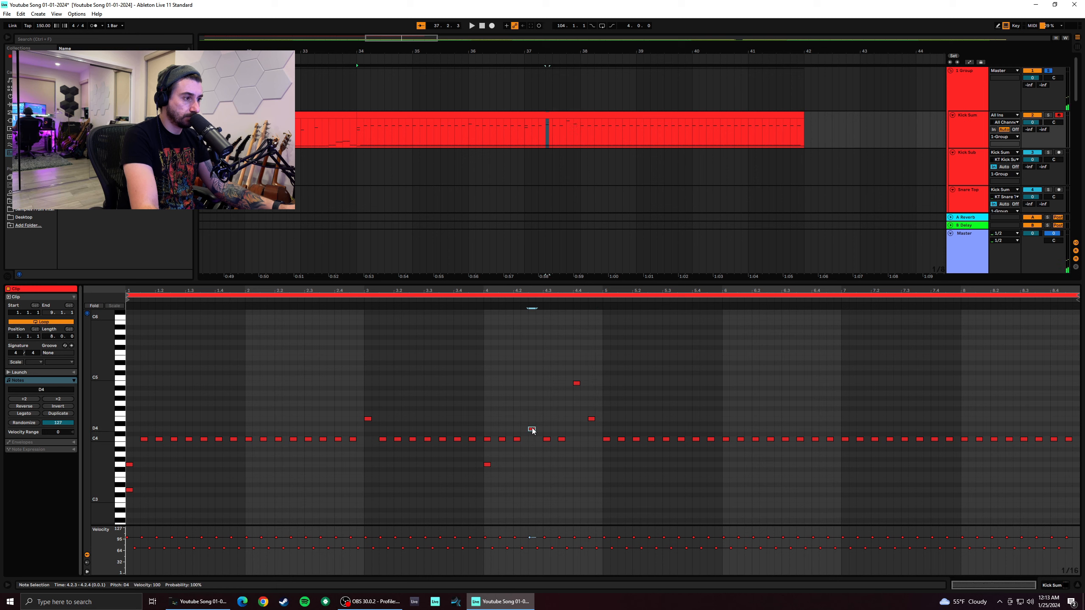
pyautogui.click(487, 428)
pyautogui.click(364, 410)
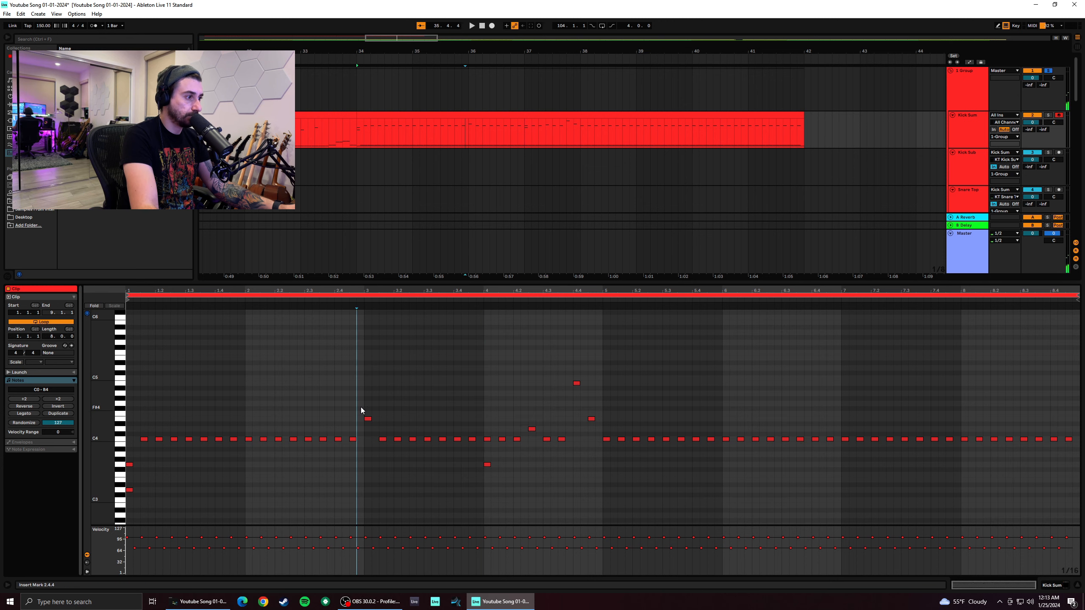
pyautogui.press('space')
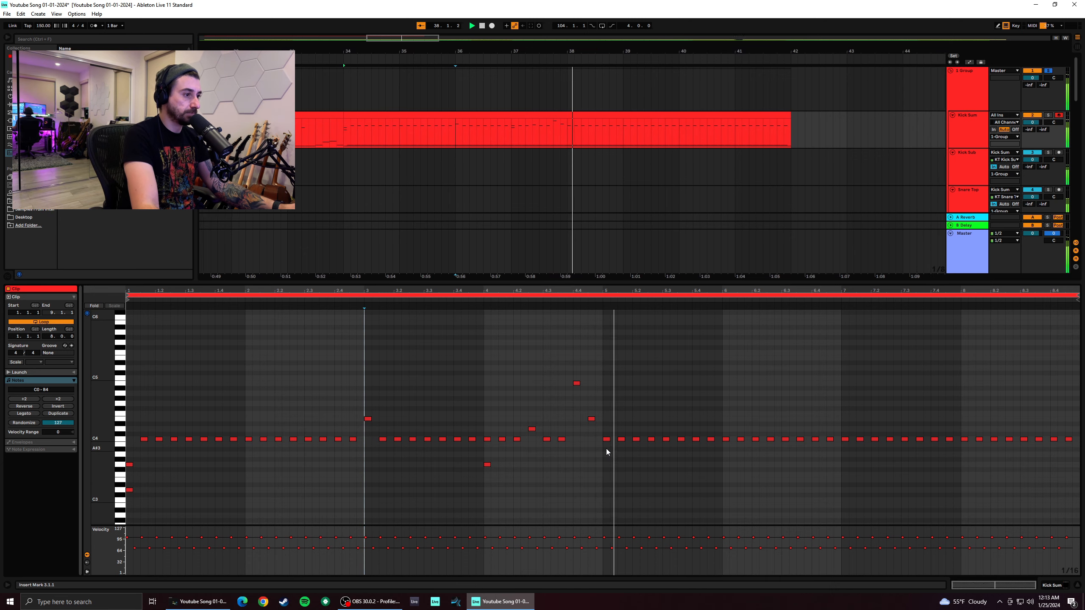
# Move the D4 note at 4.2.3 down to D3 and play the pattern from 3.1.1
pyautogui.click(532, 428)
pyautogui.press('space')
pyautogui.moveTo(532, 430); pyautogui.dragTo(533, 450)
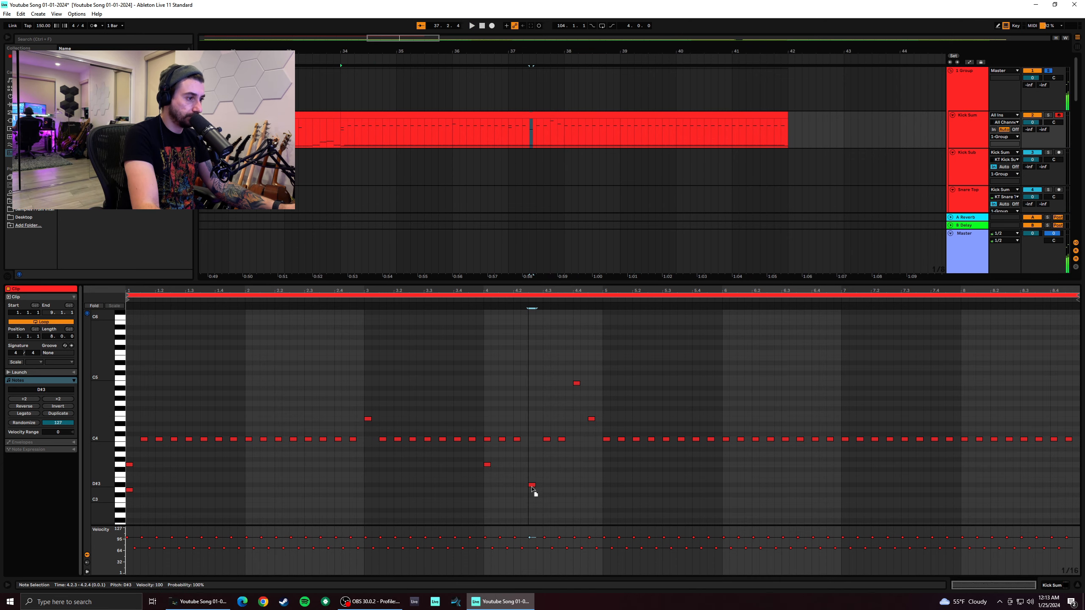
pyautogui.click(367, 407)
pyautogui.press('space')
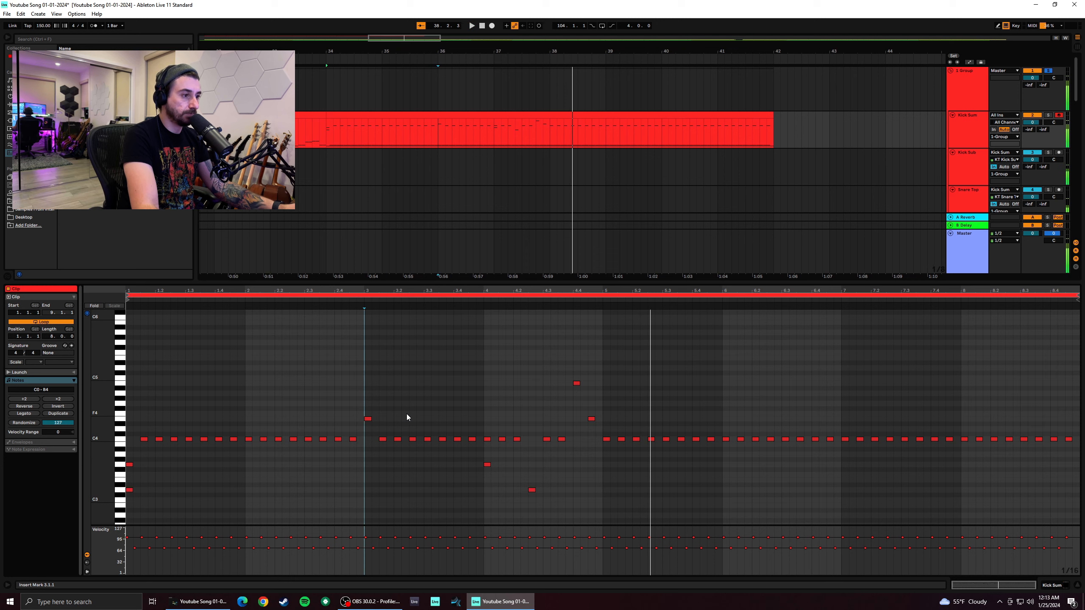
pyautogui.press('space')
# Move the C4 note at 5.1.1 down to G3 and play the pattern from 3.1.1
pyautogui.click(606, 440)
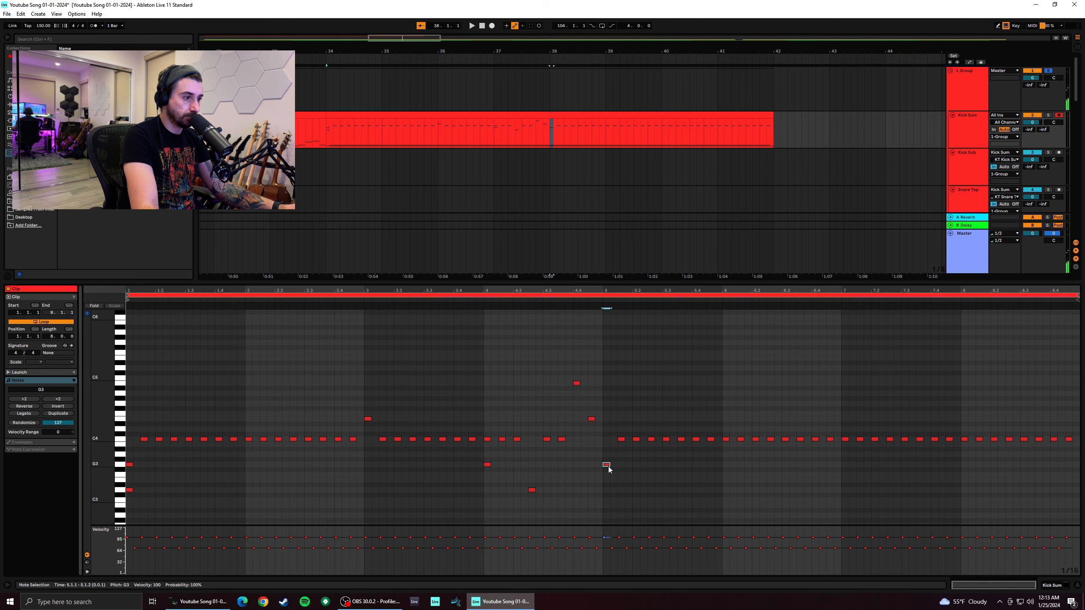
pyautogui.click(365, 407)
pyautogui.press('space')
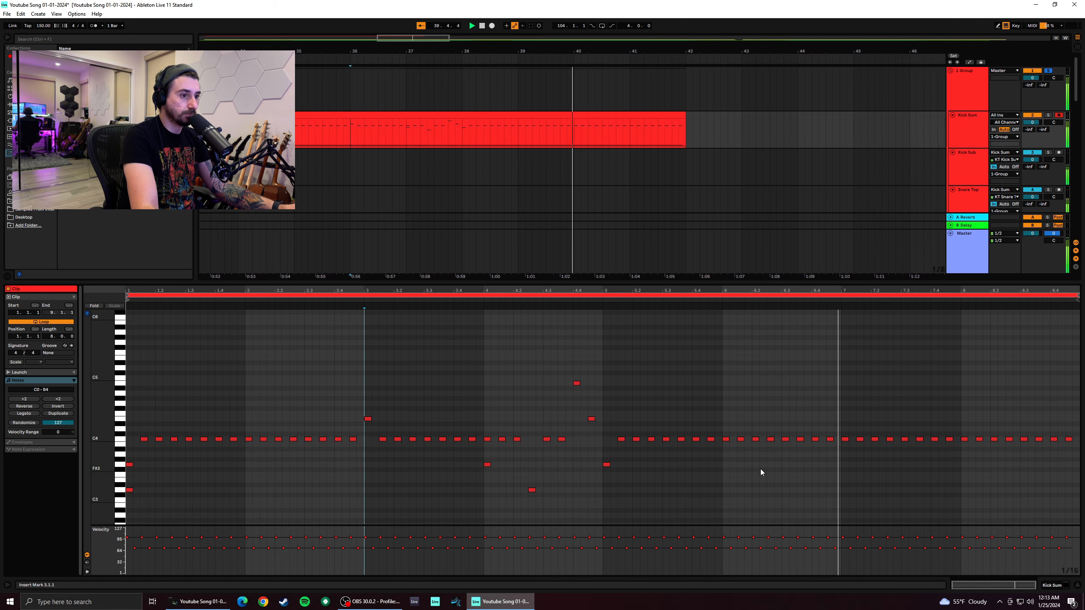
pyautogui.press('space')
# Move the C4 note at 7.1.1 down to D3 and play the clip from bar 7
pyautogui.moveTo(847, 441); pyautogui.dragTo(850, 499)
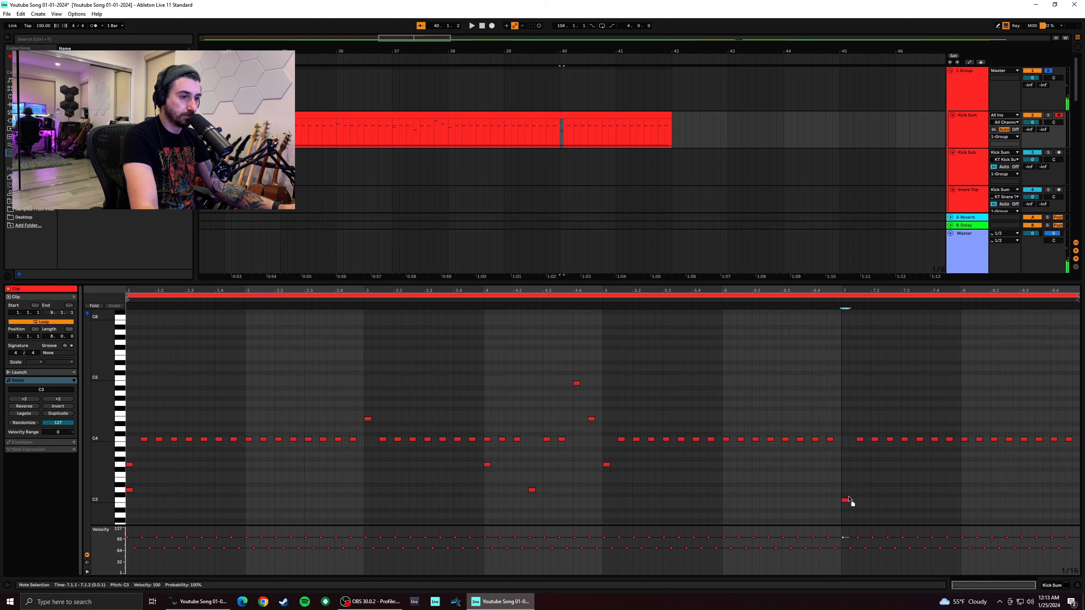
pyautogui.click(841, 467)
pyautogui.press('space')
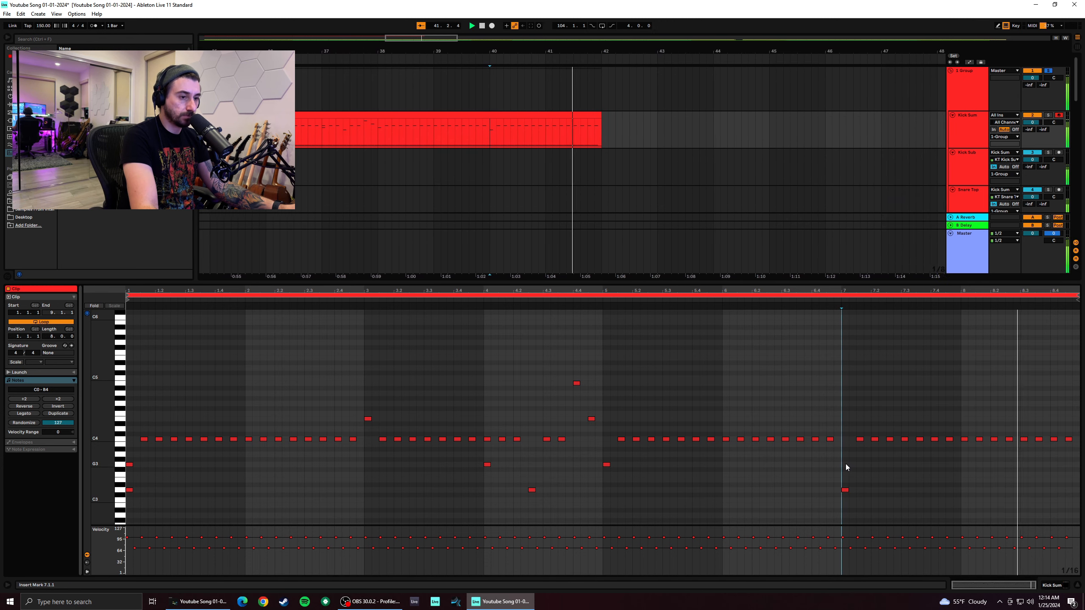
pyautogui.scroll(-5, 983, 448)
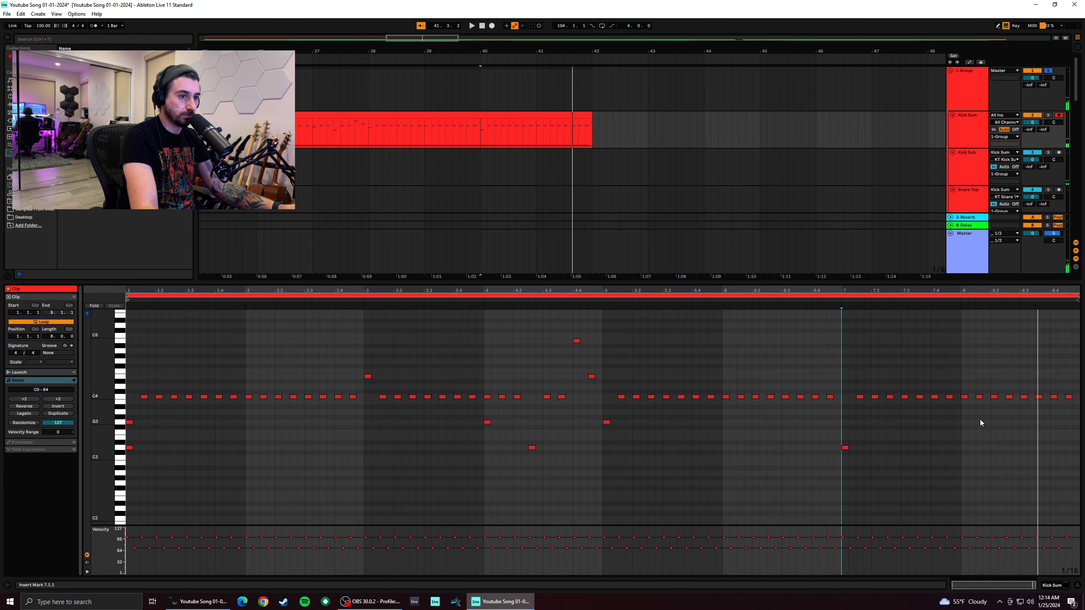
pyautogui.scroll(-5, 965, 405)
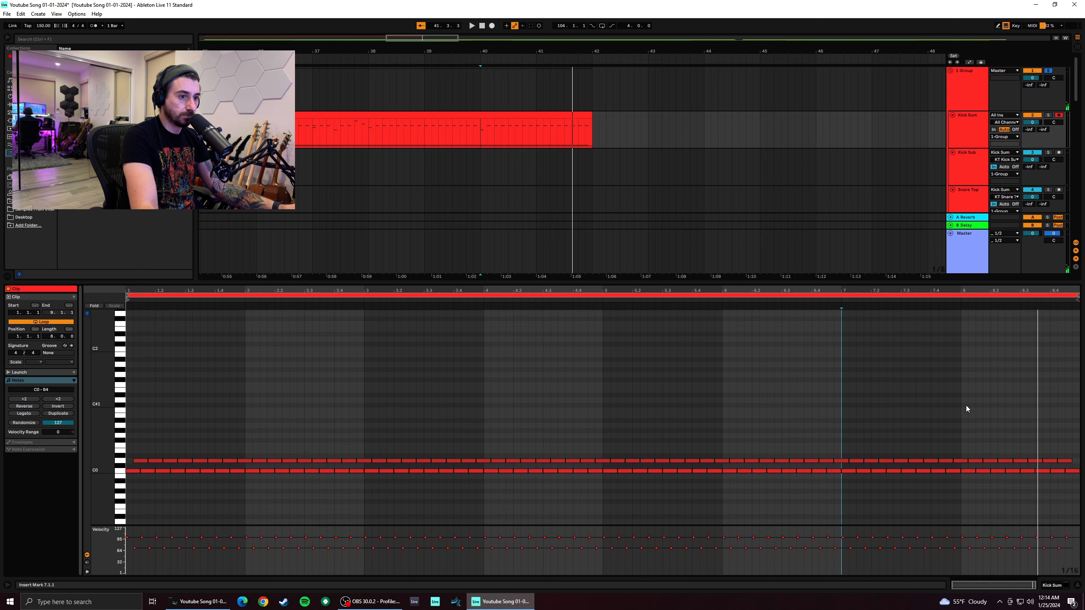
# Shorten the D0 notes in bar 8 to sixteenths and fill the gaps with copies, including a note at 8.4.4, playing from 8.1.1
pyautogui.click(968, 471)
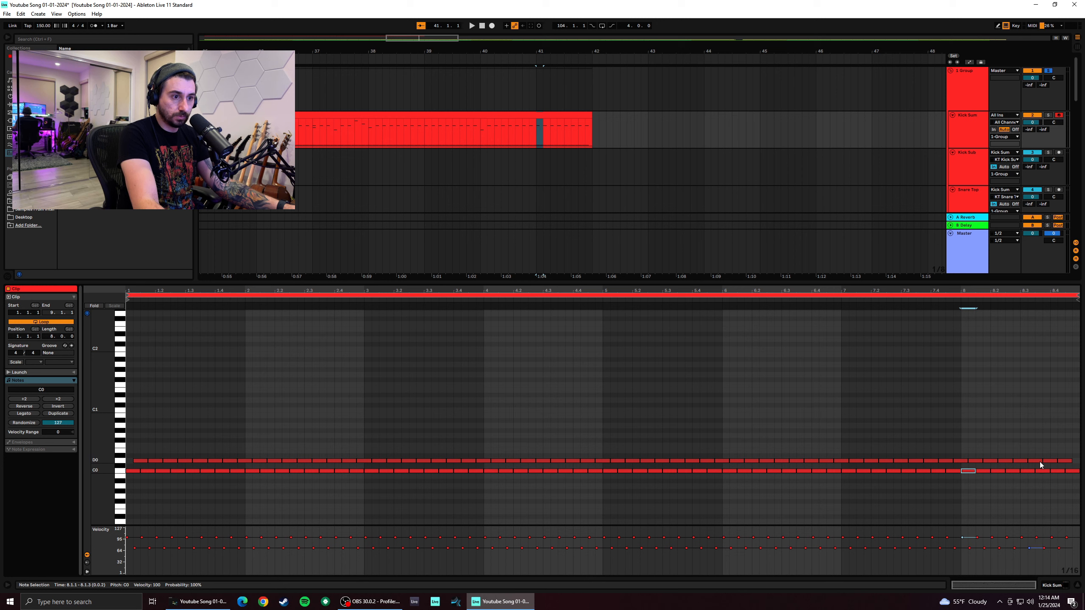
pyautogui.moveTo(1075, 455); pyautogui.dragTo(979, 466)
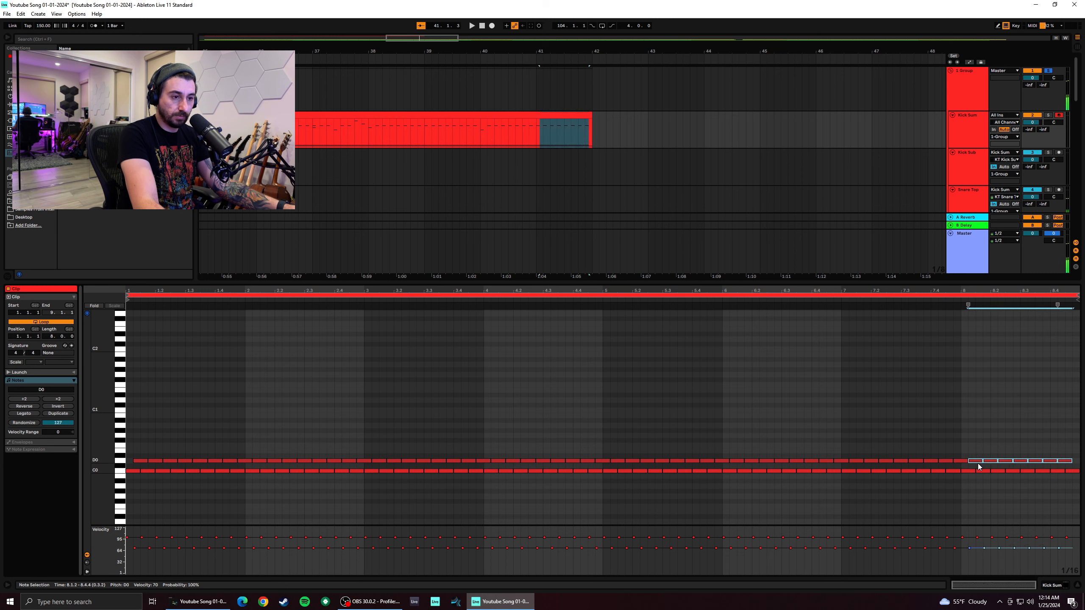
pyautogui.moveTo(1071, 460); pyautogui.dragTo(1064, 462)
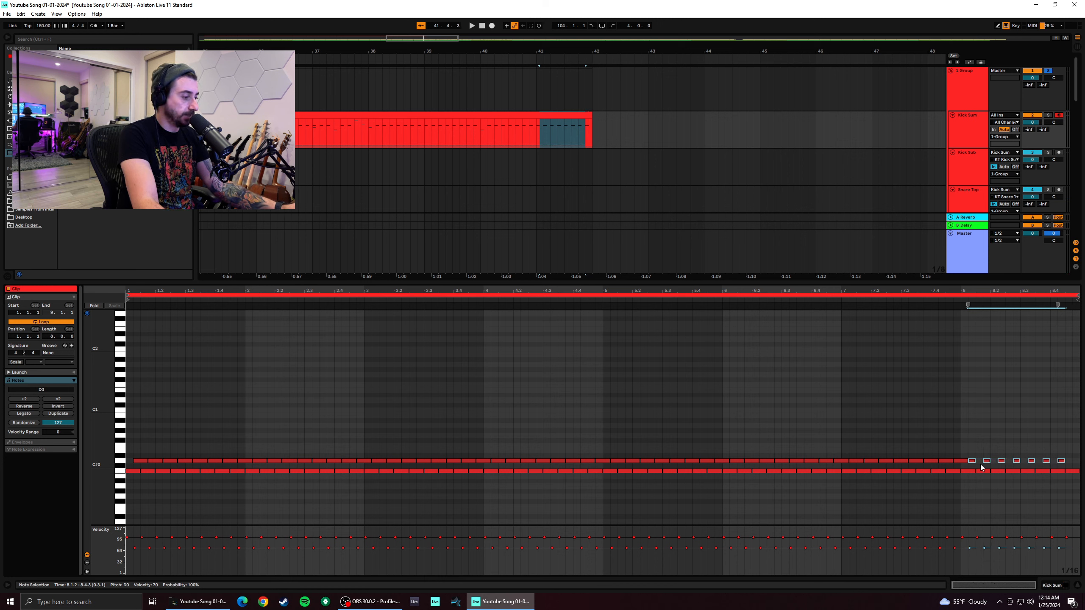
pyautogui.moveTo(972, 463); pyautogui.dragTo(979, 463)
pyautogui.click(965, 455)
pyautogui.press('space')
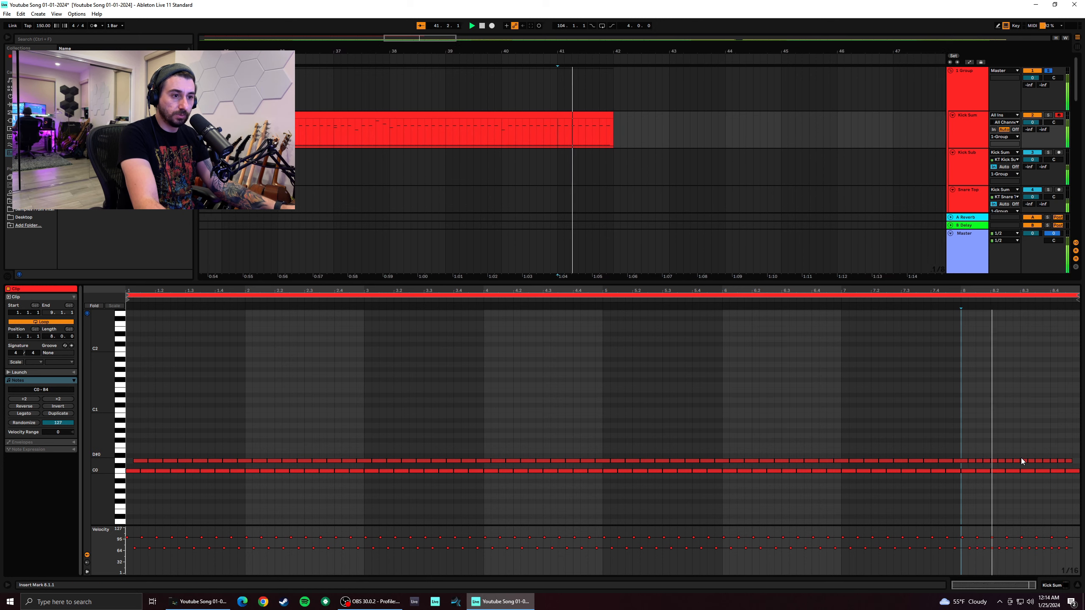
pyautogui.doubleClick(1076, 462)
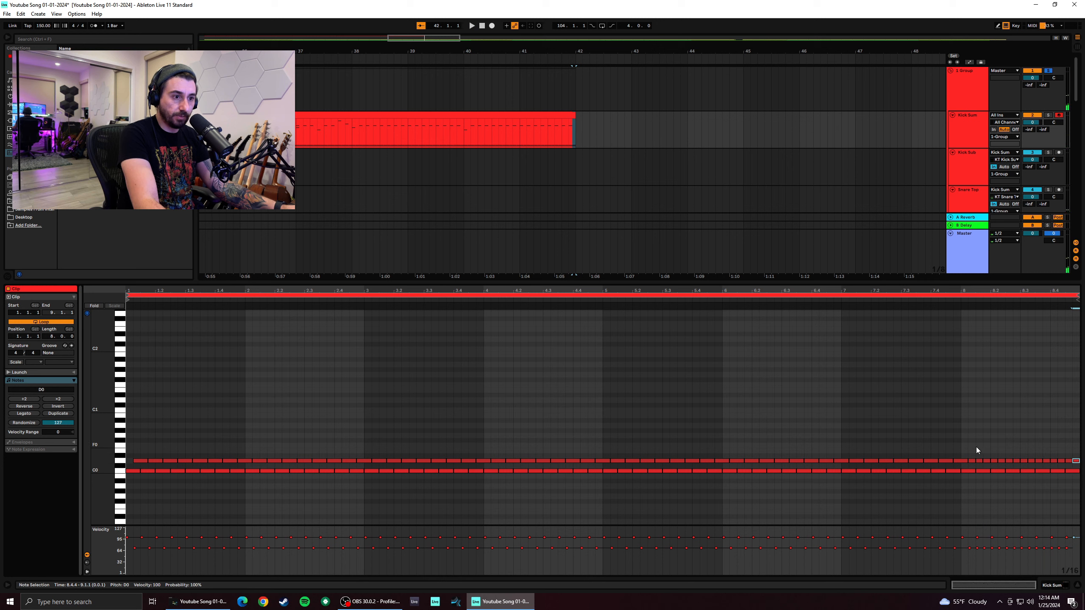
# Draw a rising velocity ramp over the D0 notes in bar 8, starting at about 43, and play from 8.1.1
pyautogui.moveTo(977, 450); pyautogui.dragTo(1077, 479)
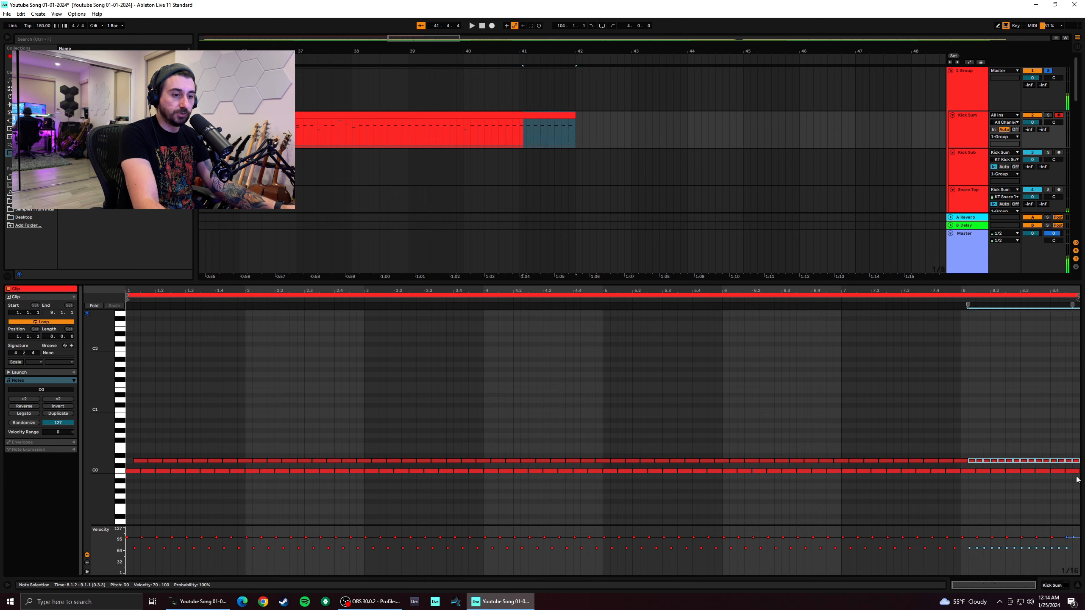
pyautogui.moveTo(1041, 526); pyautogui.dragTo(1034, 452)
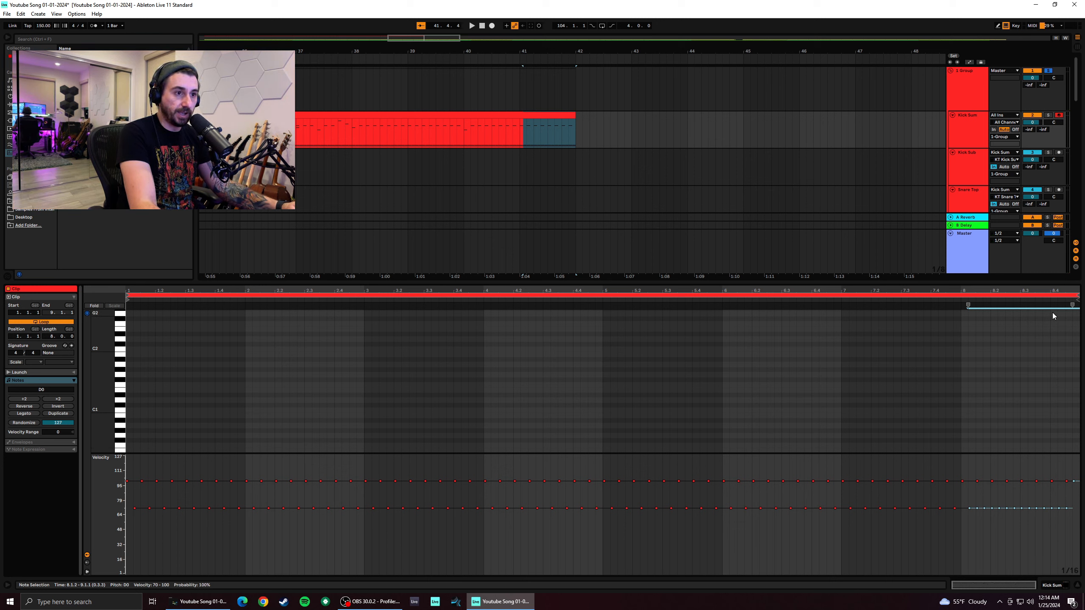
pyautogui.press('b')
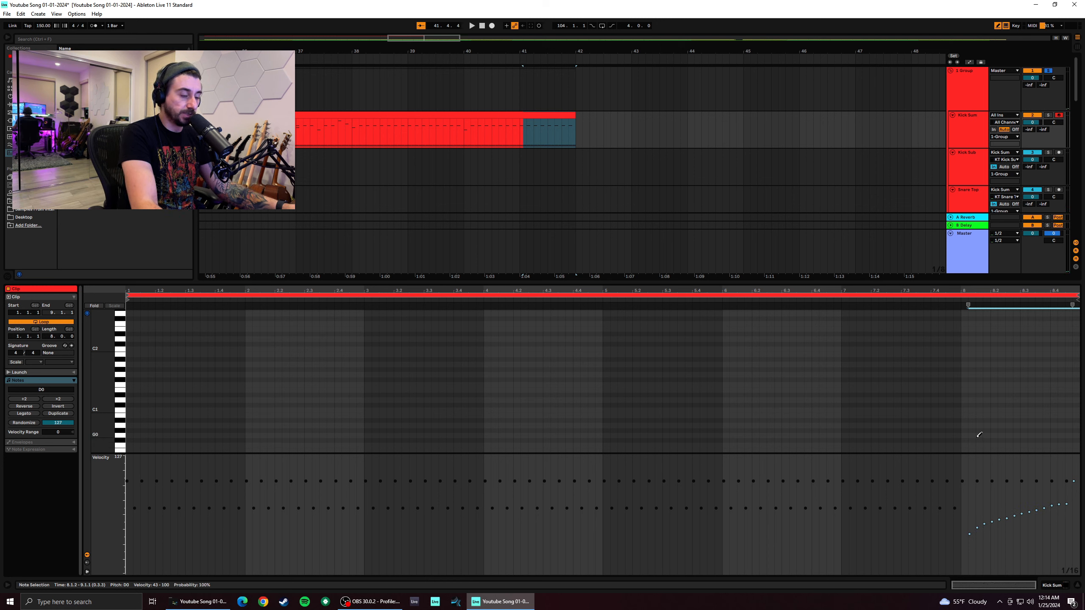
pyautogui.press('b')
pyautogui.click(959, 404)
pyautogui.press('space')
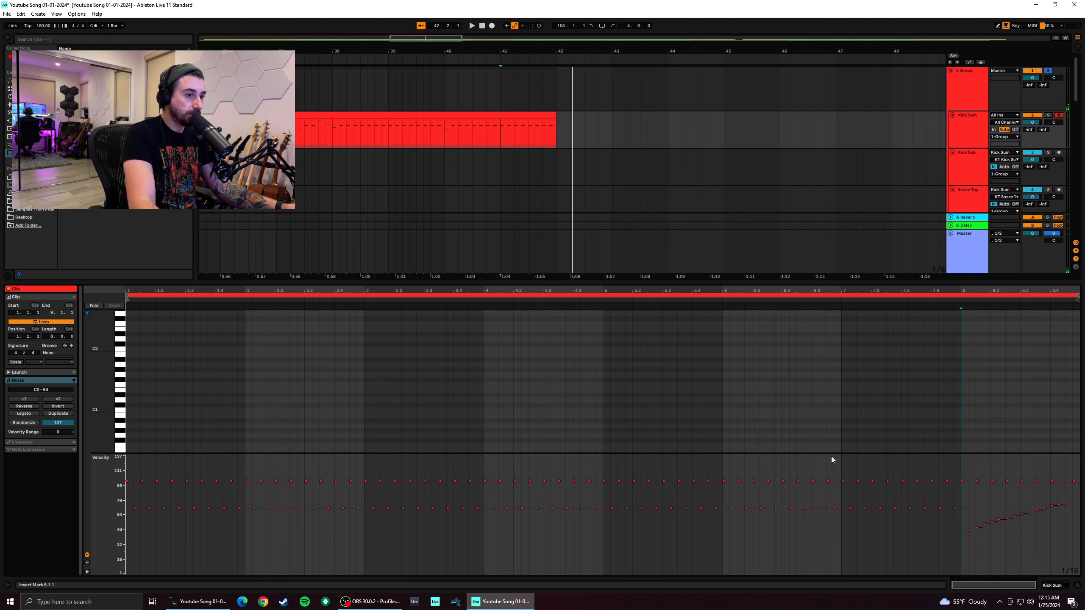
# Restore the smaller velocity lane and play the arrangement from 40.1.1
pyautogui.moveTo(833, 454); pyautogui.dragTo(837, 522)
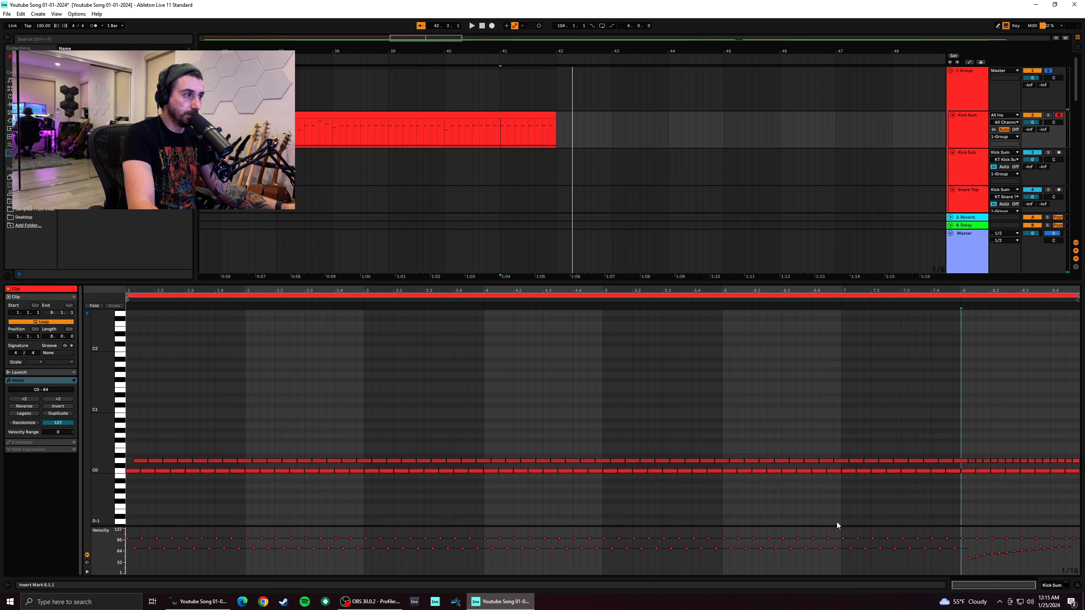
pyautogui.click(439, 124)
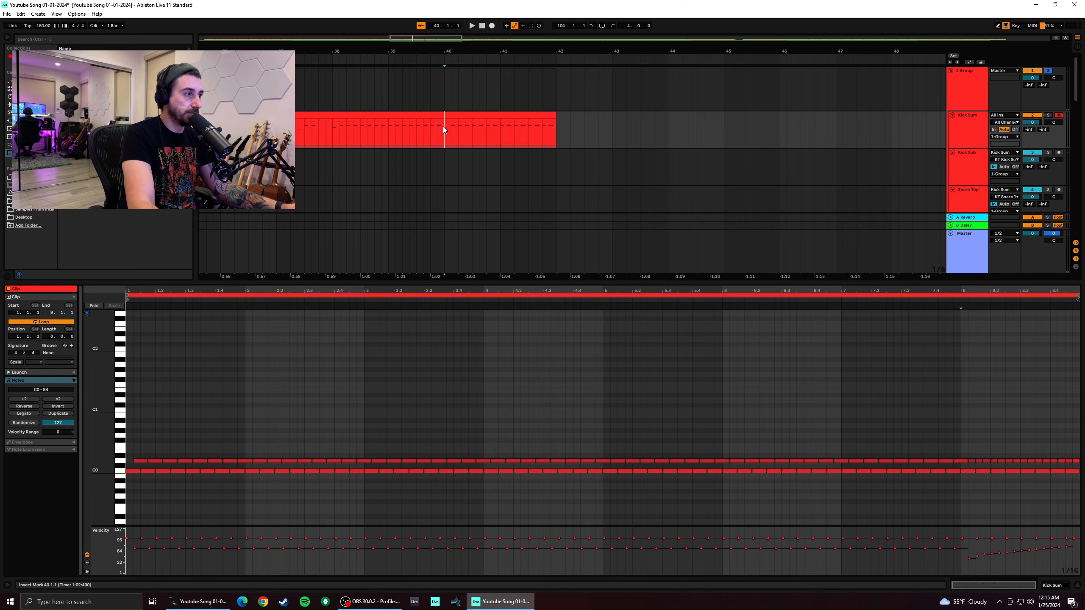
pyautogui.press('space')
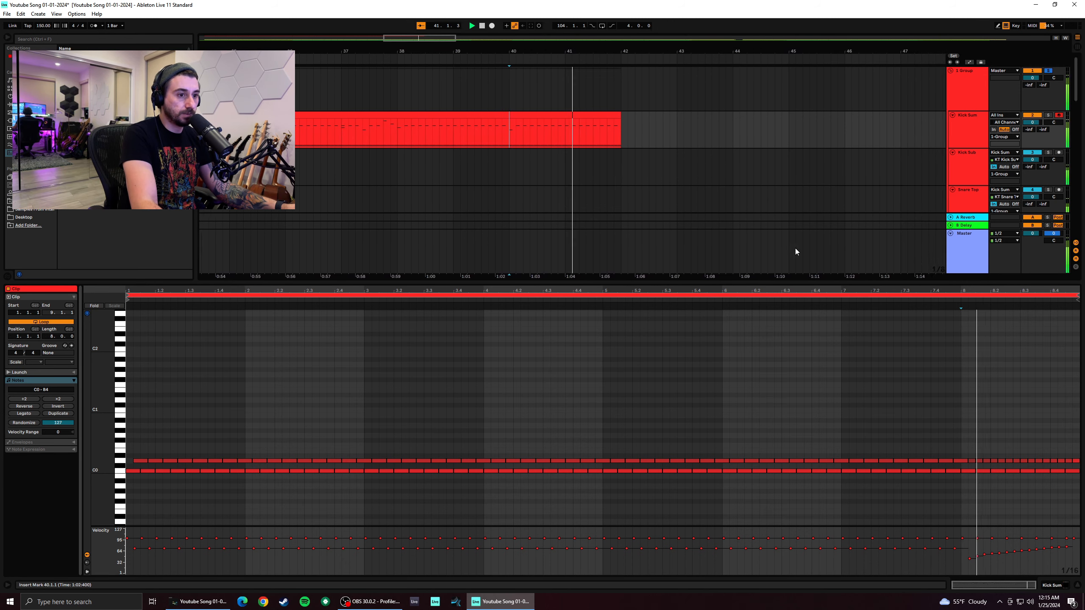
# Move the C4 note at 8.1.1 down to G3 and play the clip from 7.1.1
pyautogui.scroll(5, 954, 378)
pyautogui.scroll(3, 961, 379)
pyautogui.press('space')
pyautogui.click(964, 397)
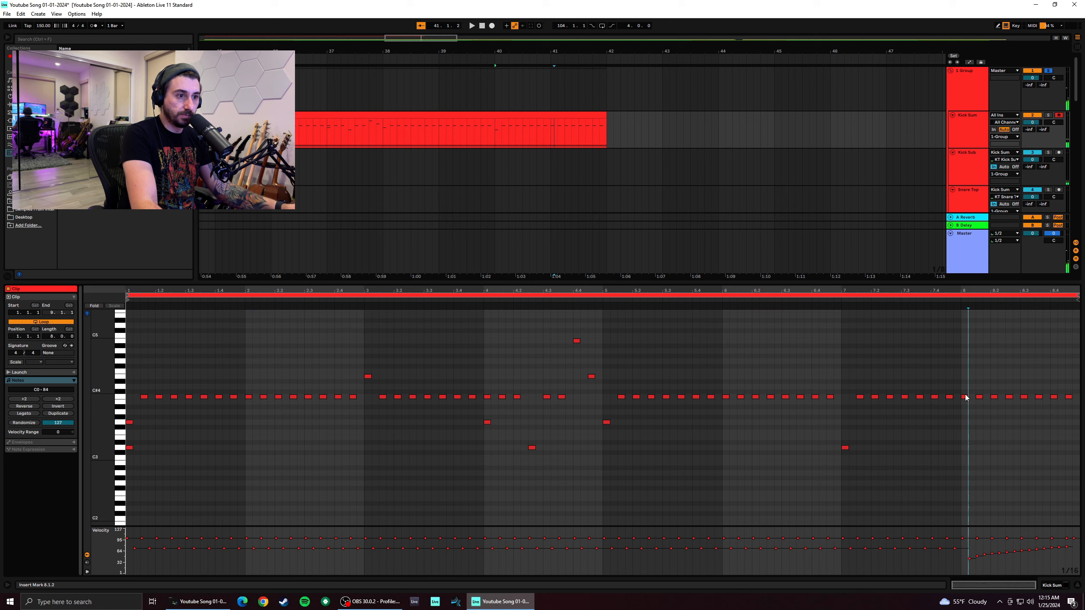
pyautogui.moveTo(966, 399); pyautogui.dragTo(964, 419)
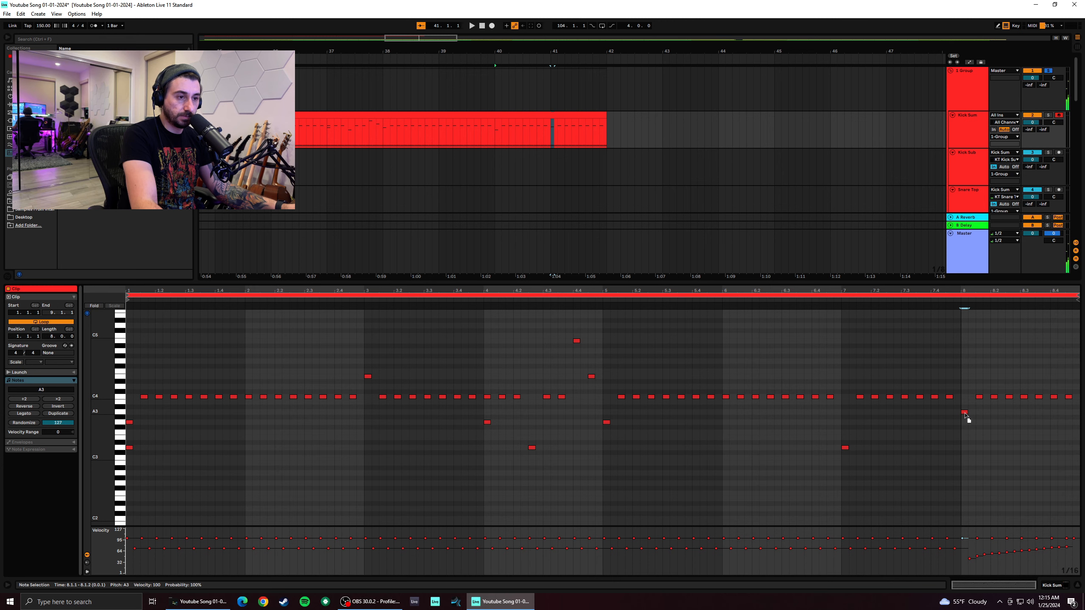
pyautogui.click(835, 415)
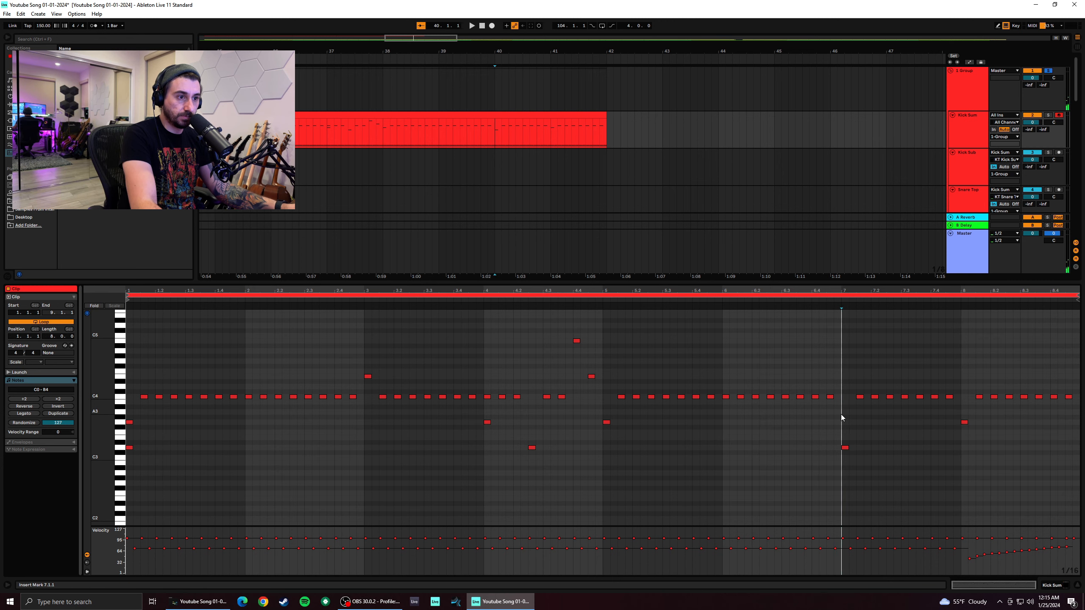
pyautogui.press('space')
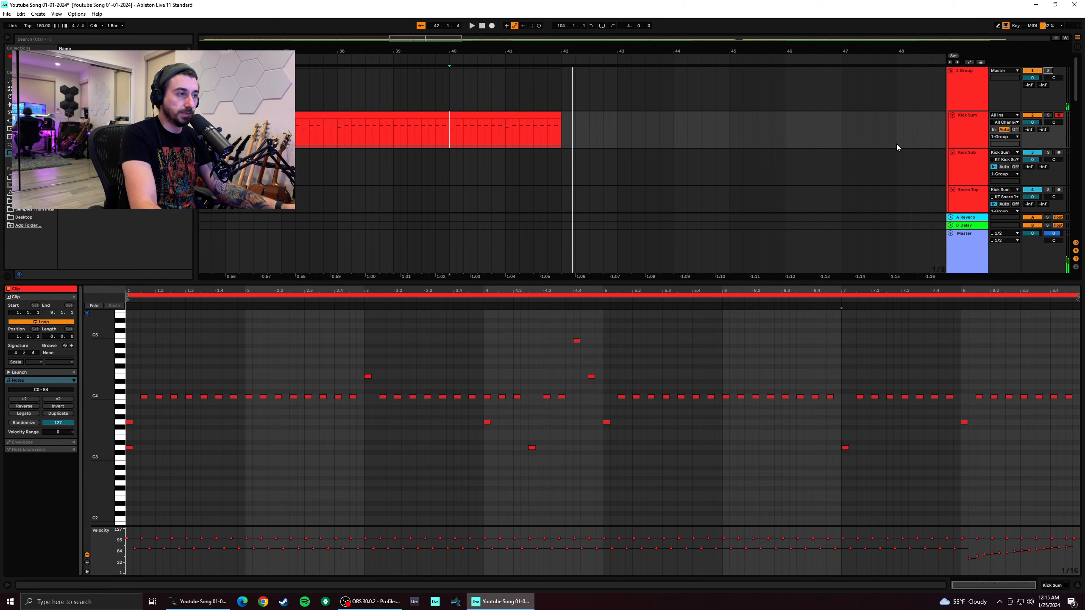
# Play the arrangement again from bar 40 and from 31.1.3 to hear the drums in context
pyautogui.press('space')
pyautogui.press('space')
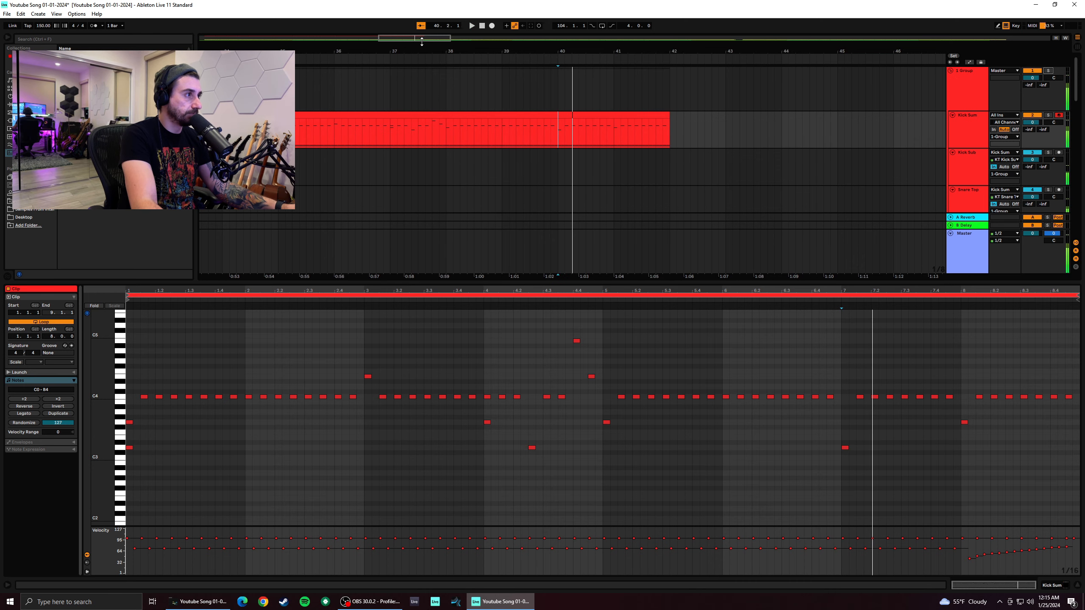
pyautogui.moveTo(348, 51); pyautogui.dragTo(472, 40)
pyautogui.click(241, 137)
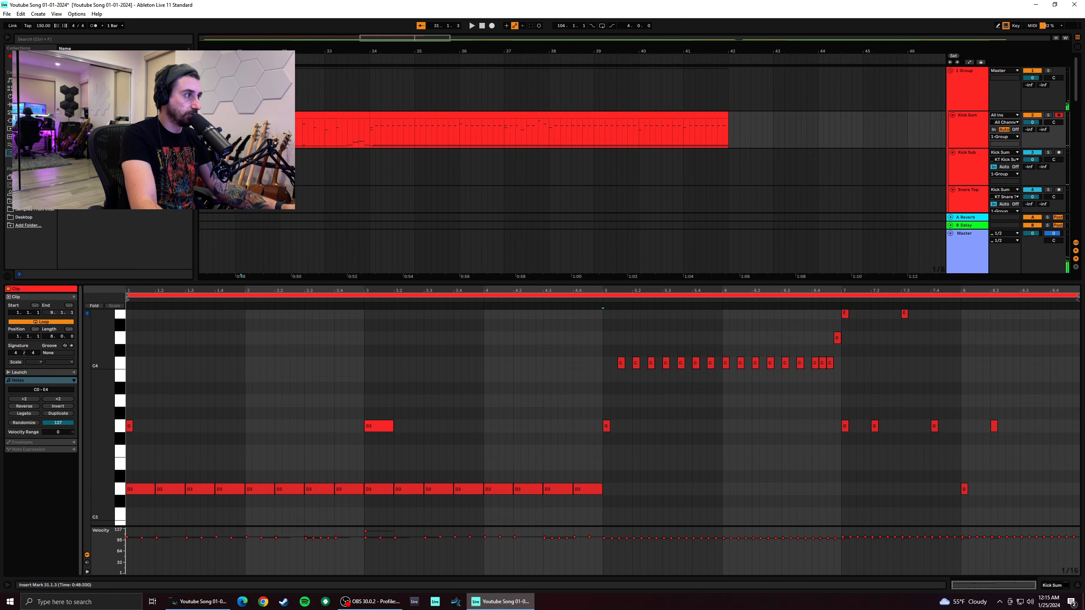
pyautogui.press('space')
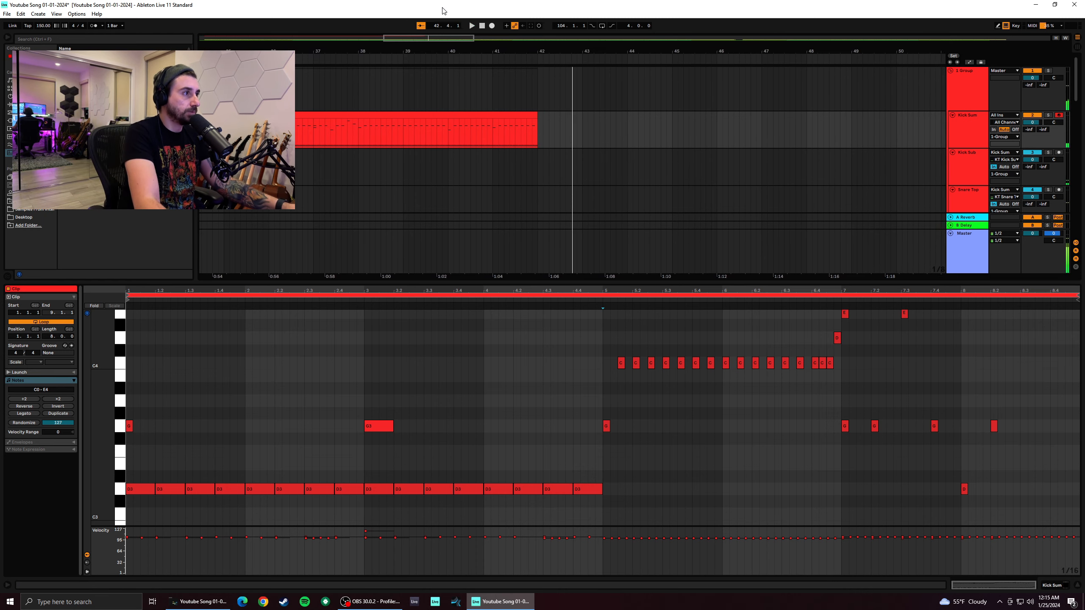
# Duplicate all the Kick Sum clips between 2.1.1 and 42.1.1 so the copies start at bar 42
pyautogui.moveTo(438, 36); pyautogui.dragTo(372, 10)
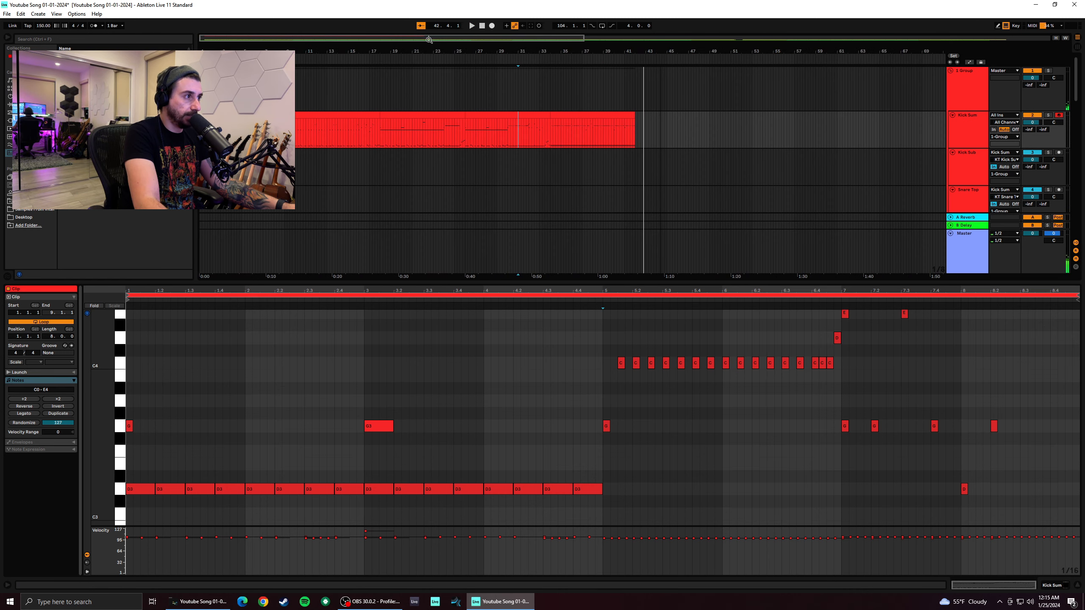
pyautogui.click(485, 136)
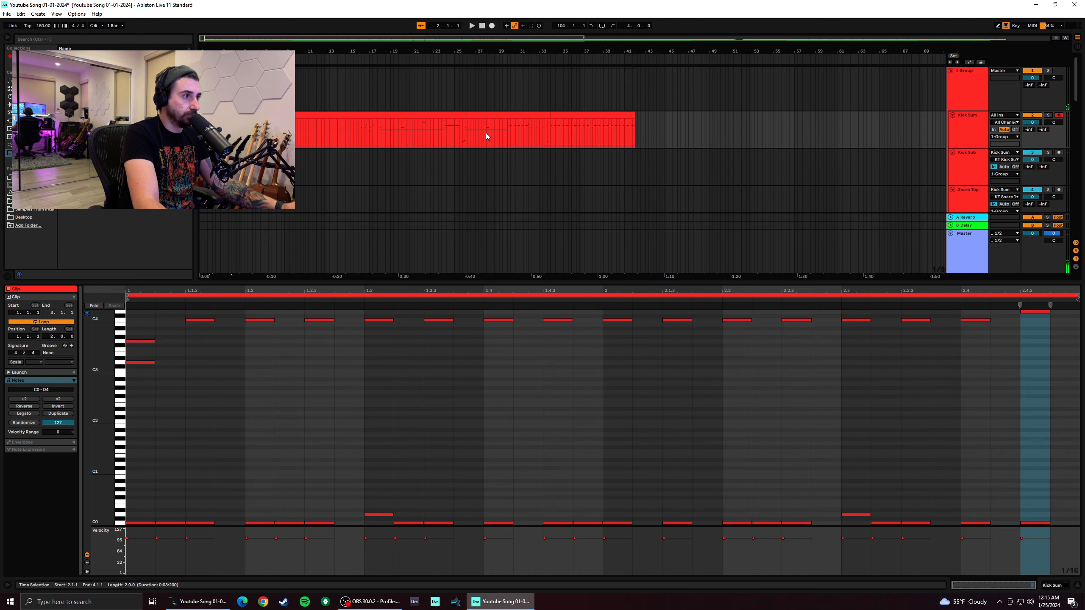
pyautogui.keyDown('shift'); pyautogui.click(630, 114); pyautogui.keyUp('shift')
pyautogui.hotkey('ctrl', 'd')
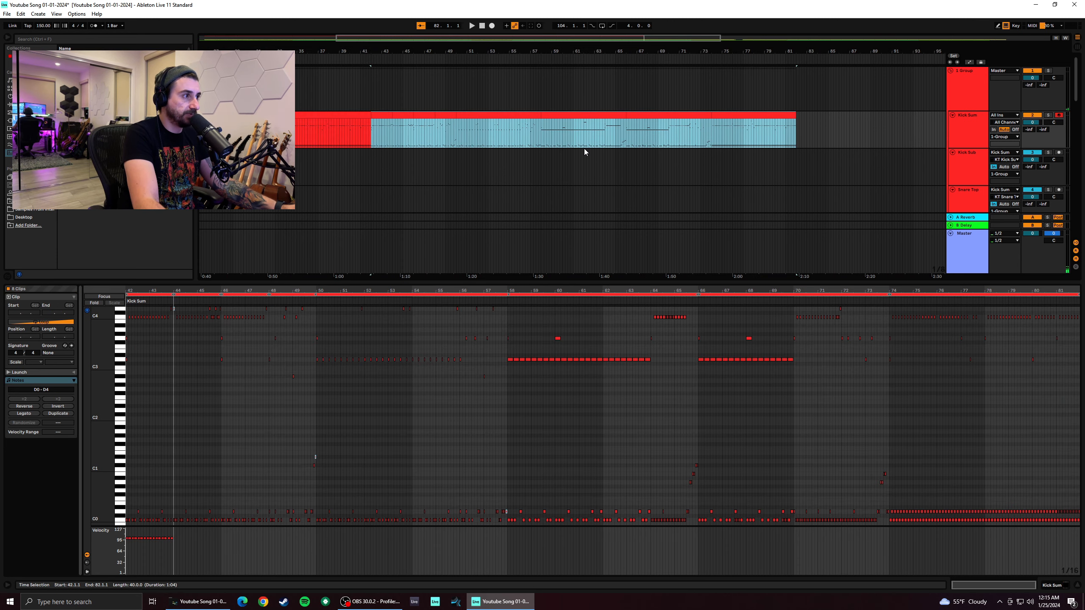
# Listen to the start of the duplicated section, from 41.4.3 and again from the clip at bar 42
pyautogui.click(371, 134)
pyautogui.scroll(10, 371, 133)
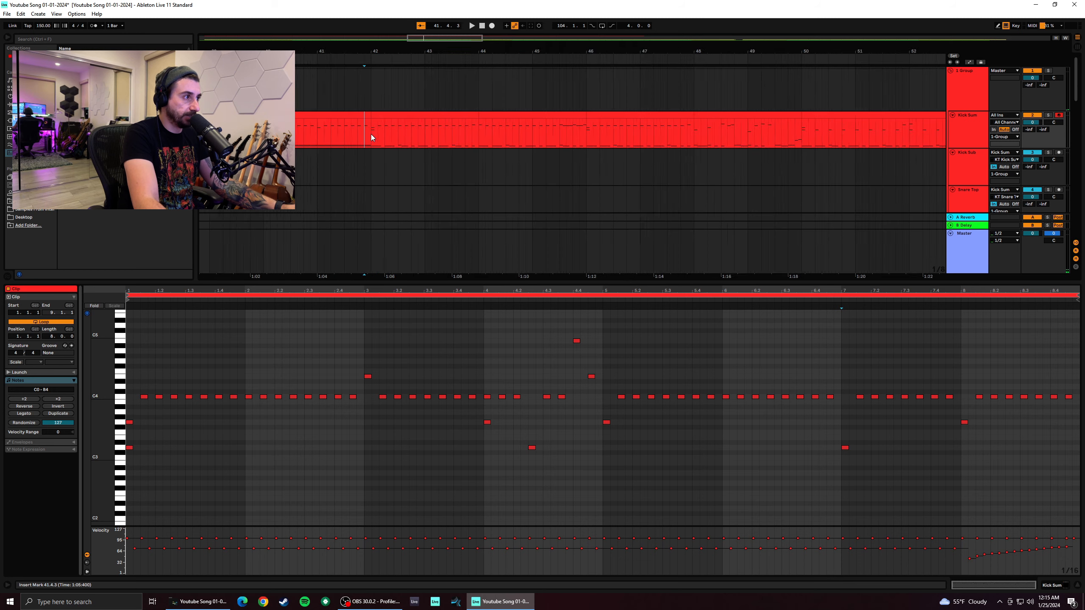
pyautogui.press('space')
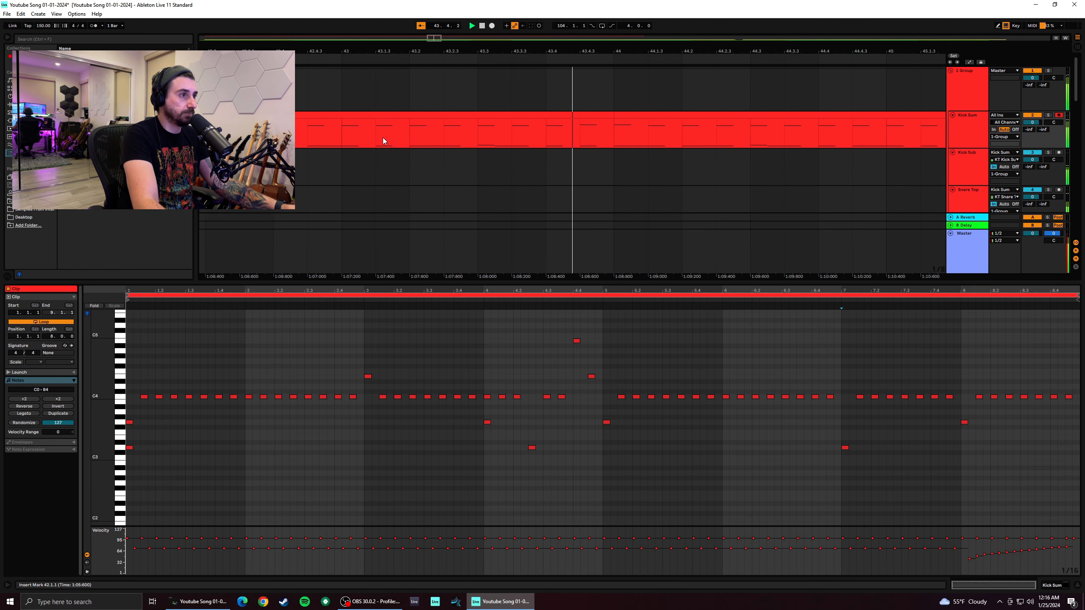
pyautogui.scroll(-5, 387, 137)
pyautogui.click(411, 115)
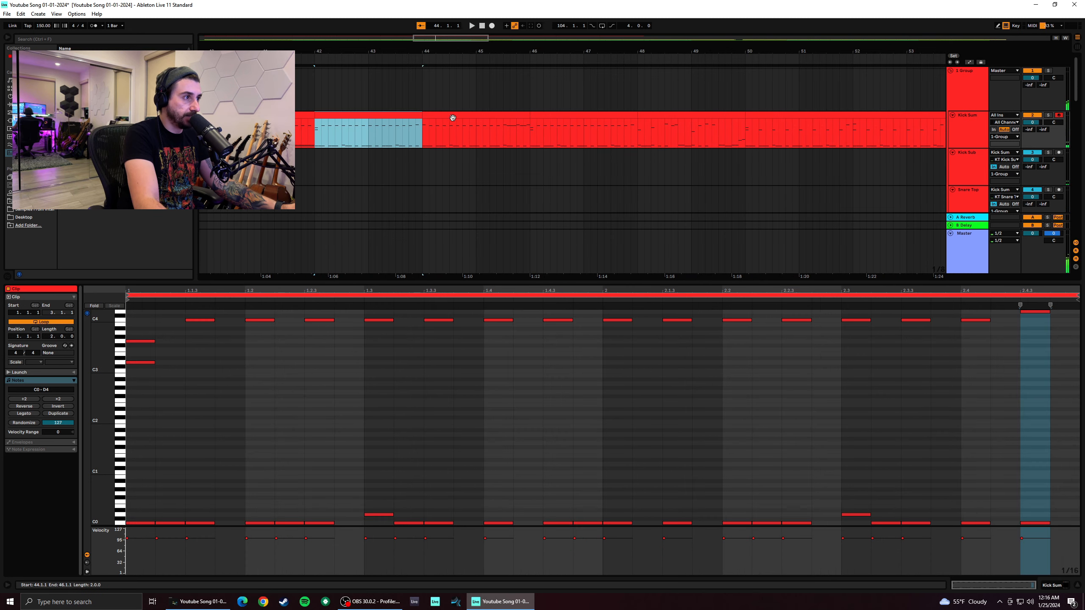
pyautogui.press('space')
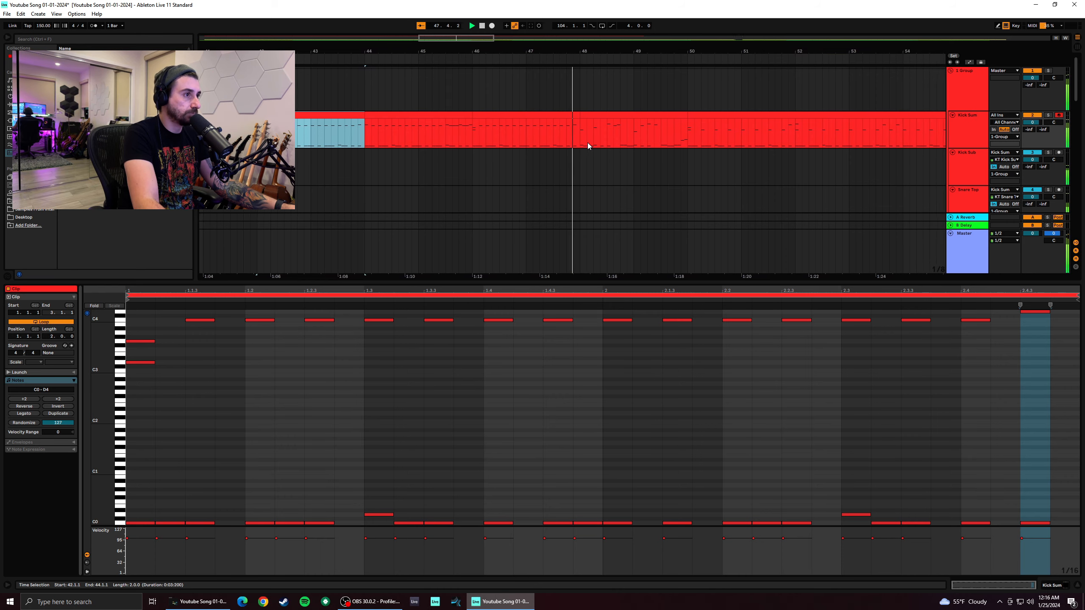
# Consolidate the Kick Sum clips from 42.1.1 to 48.1.1 into one clip and play it
pyautogui.click(563, 127)
pyautogui.moveTo(563, 128); pyautogui.dragTo(245, 128)
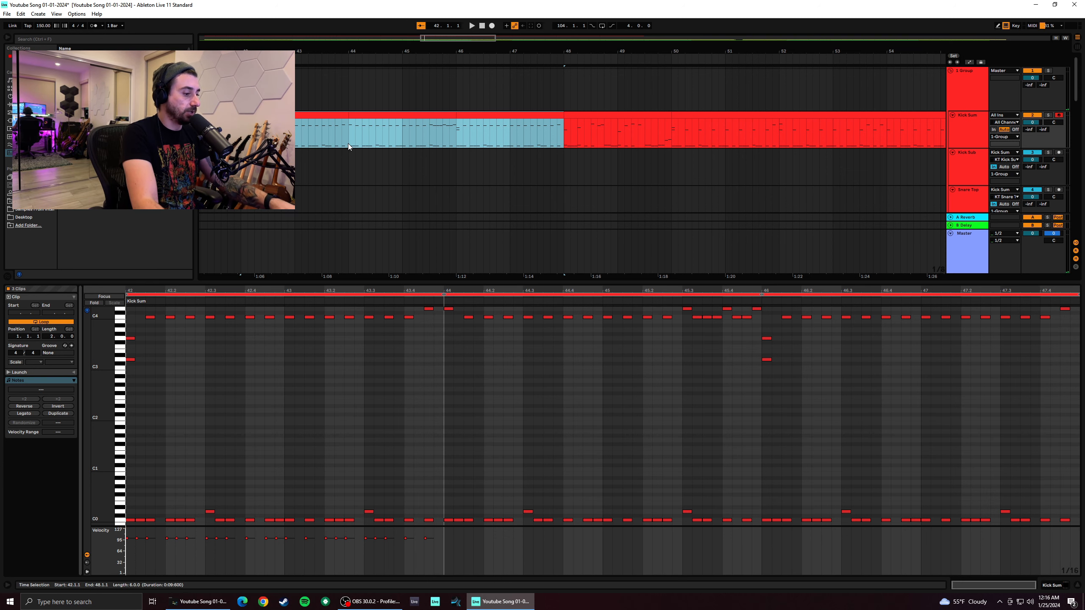
pyautogui.hotkey('ctrl', 'j')
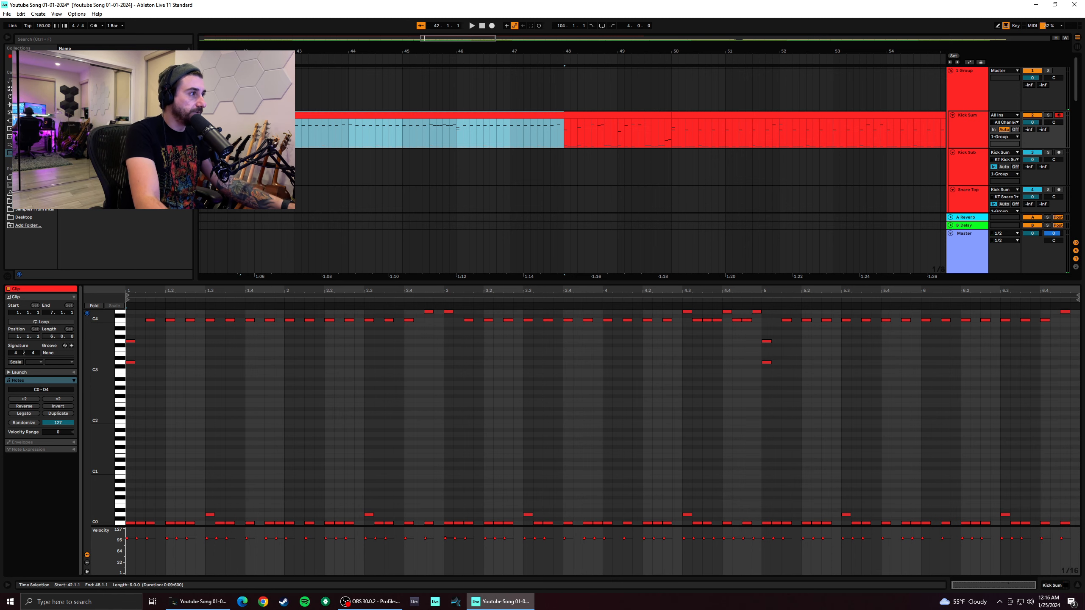
pyautogui.press('space')
# Move the C4 notes from 1.1.3 to 2.4.2 in the consolidated clip down to A#2 and play from 1.1.1
pyautogui.scroll(2, 361, 360)
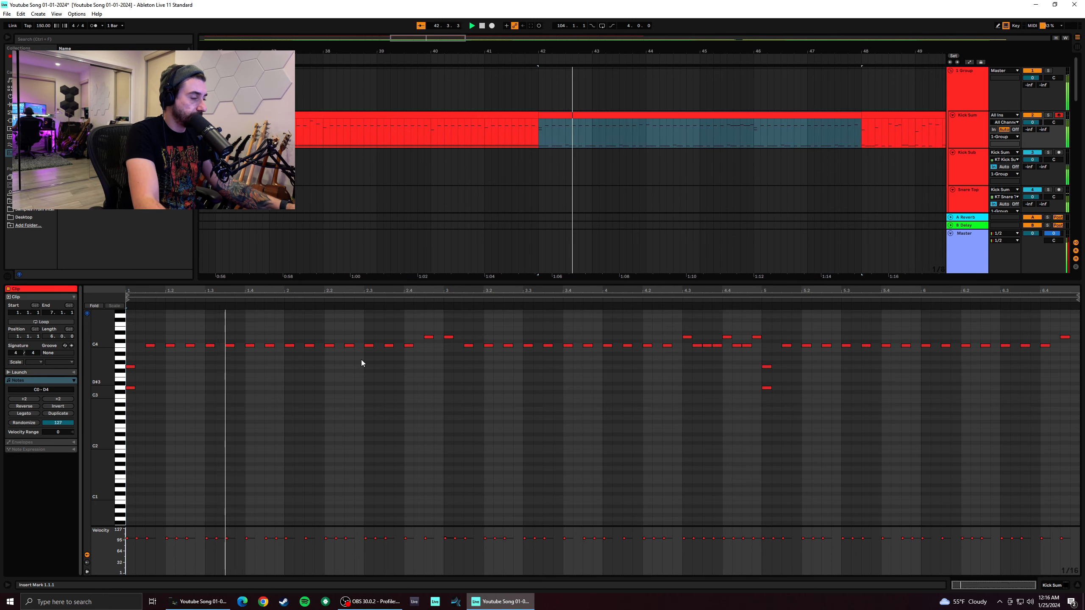
pyautogui.scroll(2, 210, 364)
pyautogui.moveTo(145, 364); pyautogui.dragTo(407, 409)
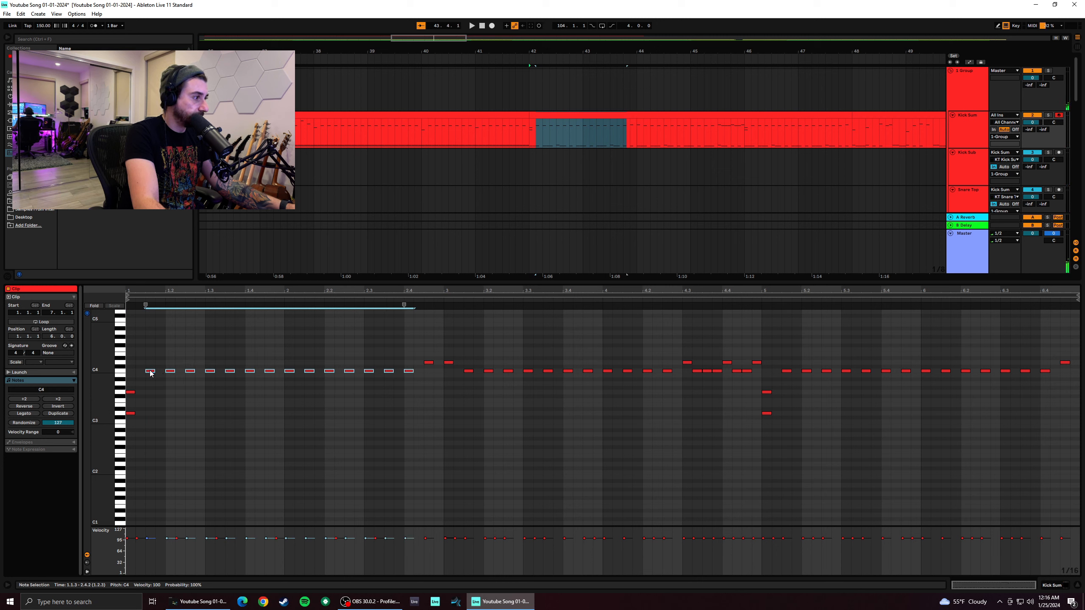
pyautogui.moveTo(150, 371); pyautogui.dragTo(152, 394)
pyautogui.moveTo(152, 446)
pyautogui.mouseDown()
pyautogui.moveTo(152, 425)
pyautogui.moveTo(152, 434)
pyautogui.mouseUp()
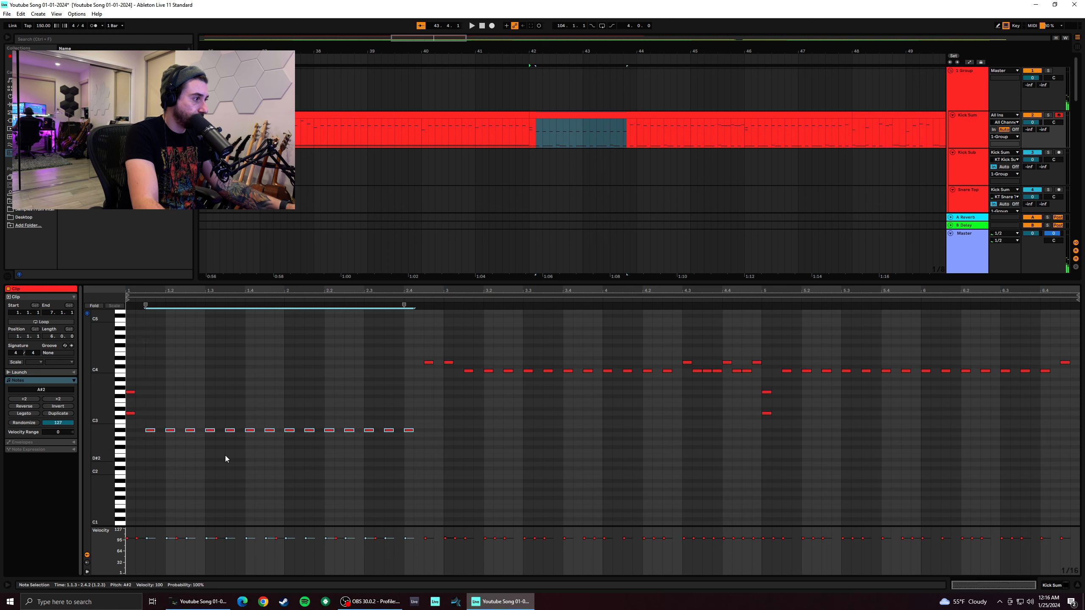
pyautogui.click(130, 446)
pyautogui.press('space')
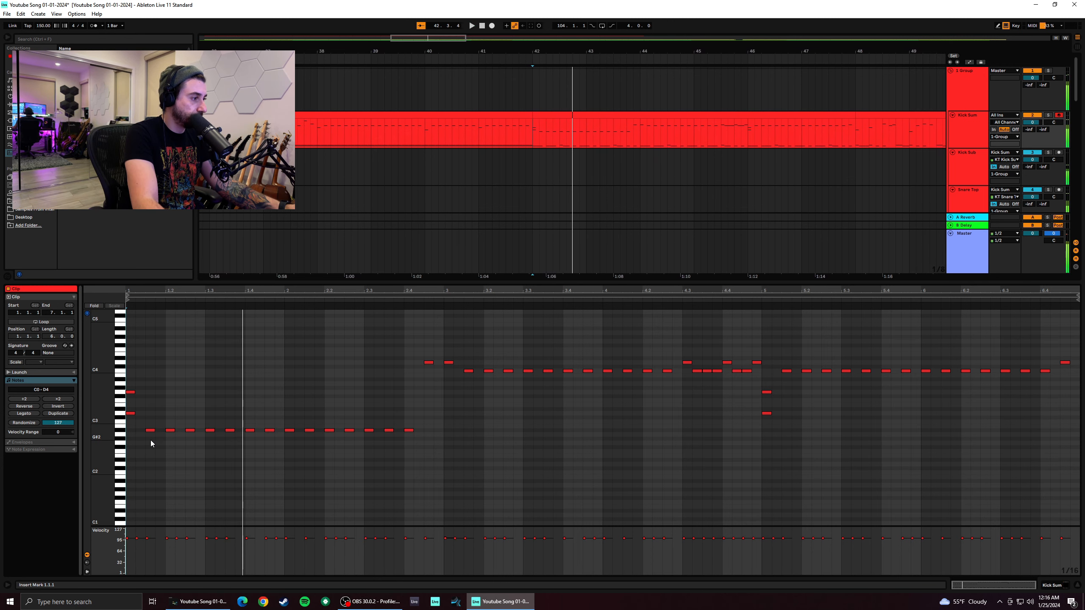
# Delete the A#2 notes at 1.1.3, 1.2.3 and 1.3.3 and play the clip from 1.1.1
pyautogui.doubleClick(150, 430)
pyautogui.doubleClick(189, 430)
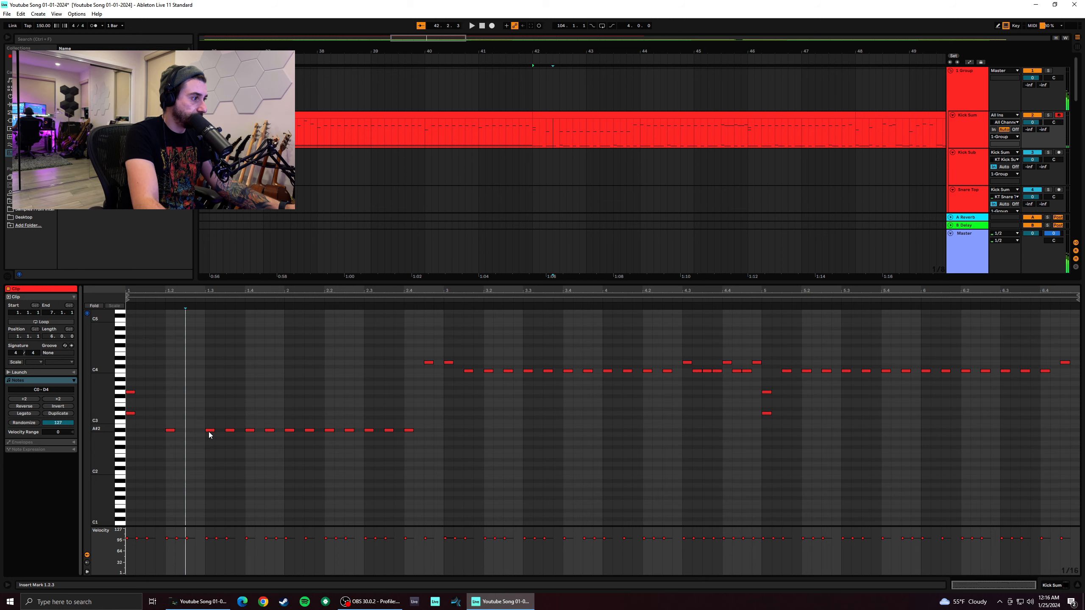
pyautogui.click(231, 431)
pyautogui.doubleClick(230, 430)
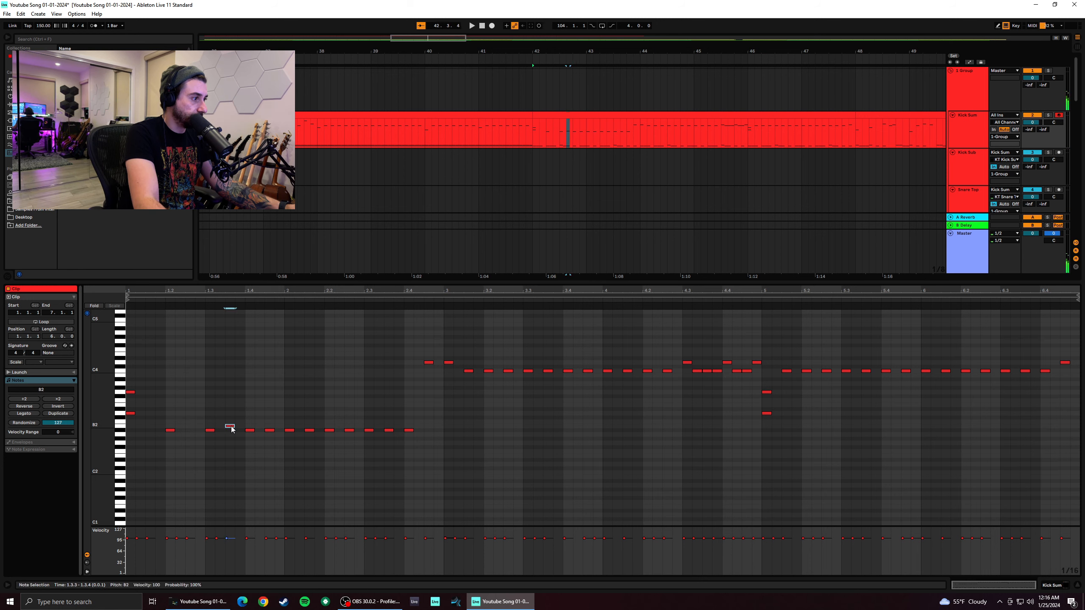
pyautogui.click(129, 439)
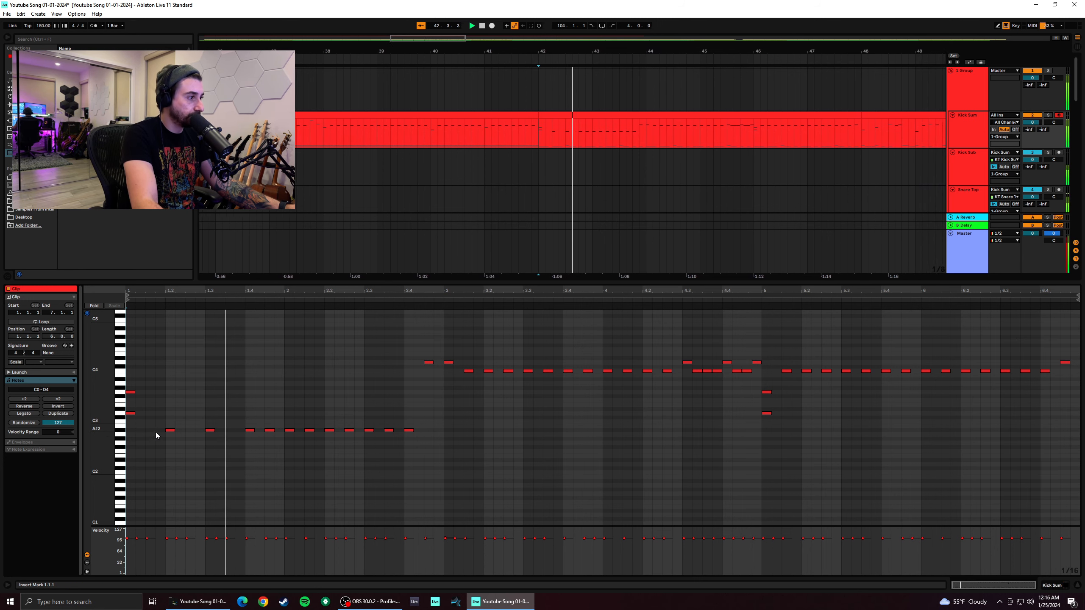
# Delete the A#2 notes at 1.4.3, 2.1.3, 2.2.3 and 2.3.3 in the consolidated Kick Sum clip
pyautogui.doubleClick(269, 430)
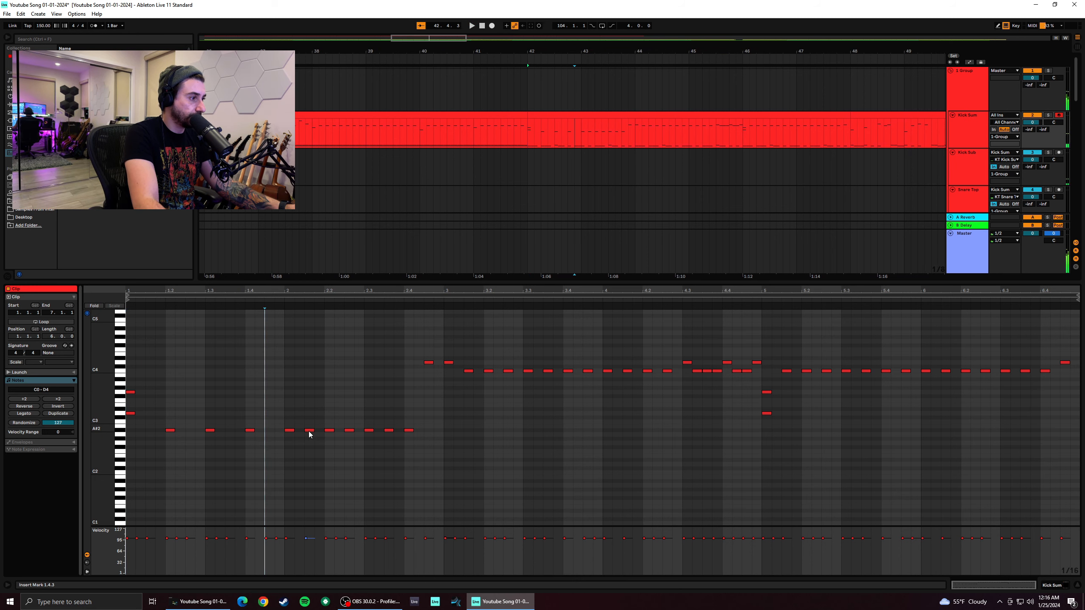
pyautogui.doubleClick(309, 431)
pyautogui.click(346, 430)
pyautogui.doubleClick(346, 430)
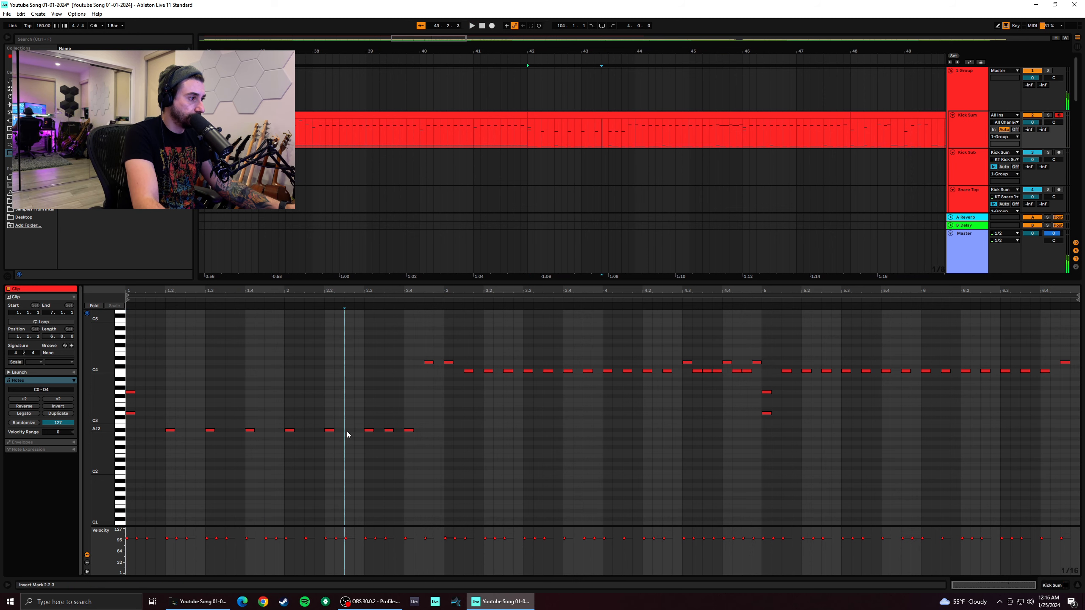
pyautogui.click(388, 431)
pyautogui.doubleClick(389, 431)
# Play the consolidated clip from 1.1.1 twice to hear the sparser A#2 pattern
pyautogui.click(129, 436)
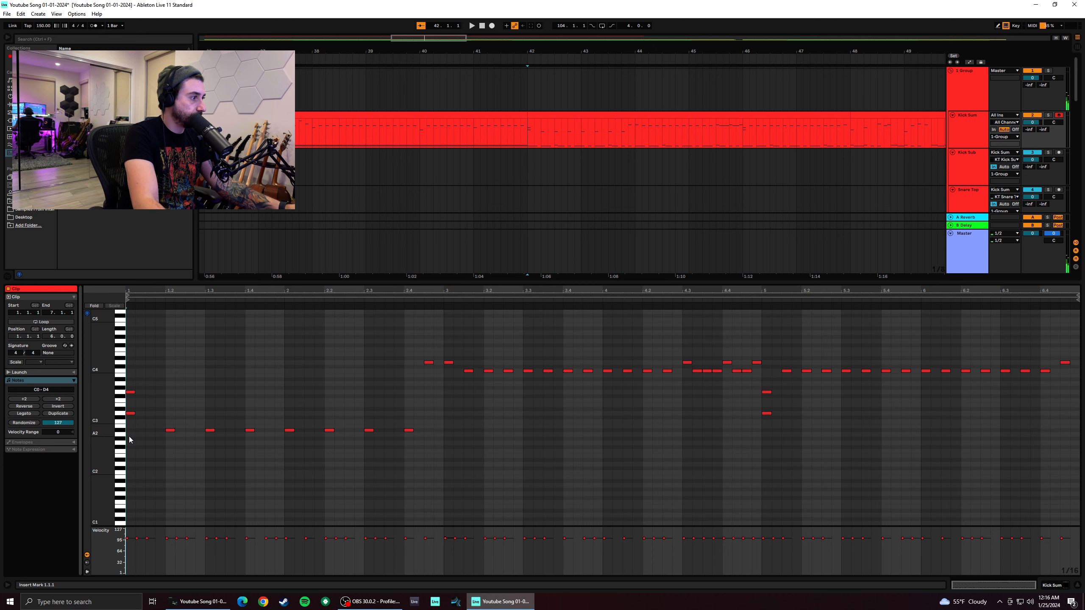
pyautogui.press('space')
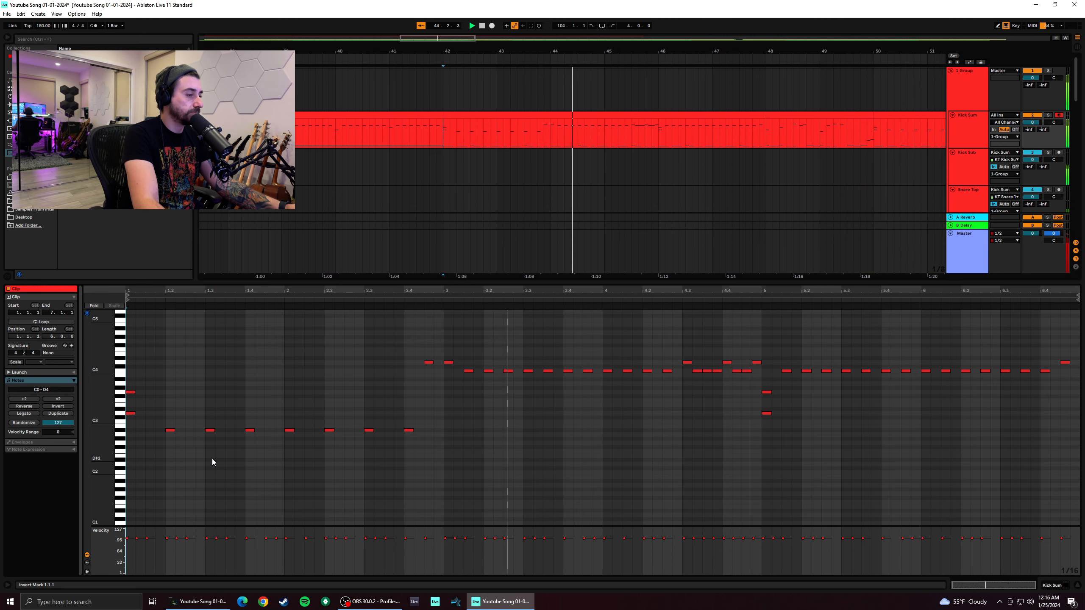
pyautogui.press('space')
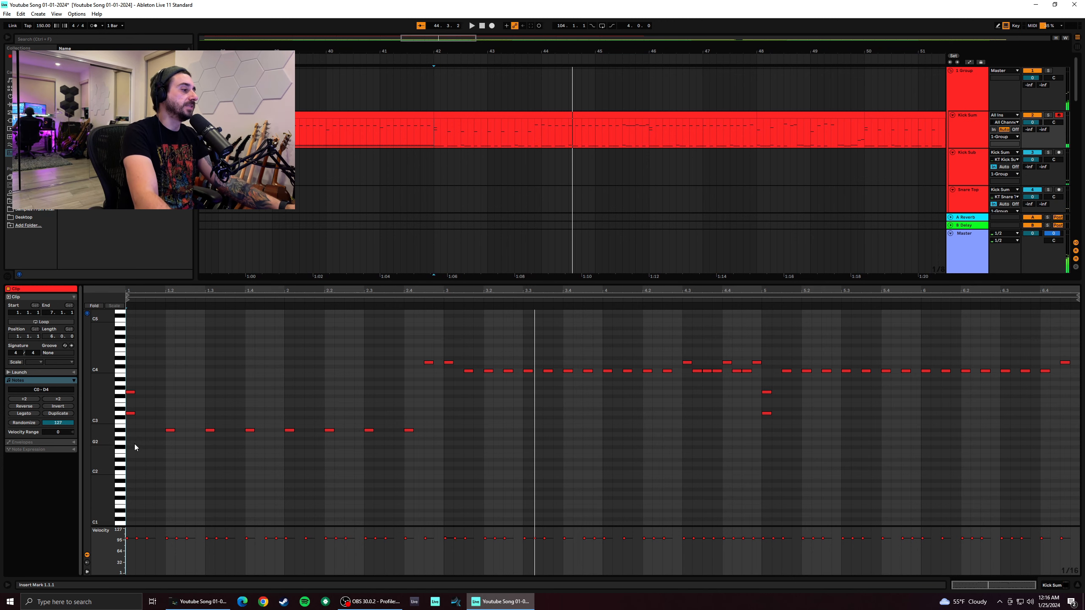
pyautogui.press('space')
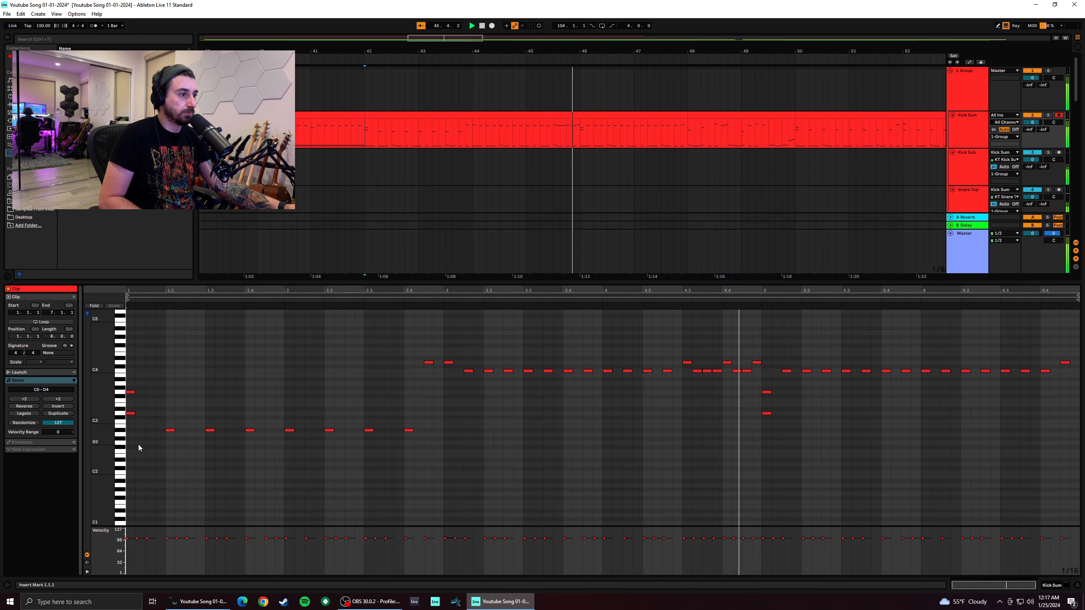
# Undo the A#2 note deletions and the pitch move, back to the C4 notes from 1.1.3 to 2.4.2
pyautogui.hotkey('ctrl', 'z')
pyautogui.hotkey('ctrl', 'z')
pyautogui.hotkey('ctrl', 'z')
pyautogui.hotkey('ctrl', 'z')
pyautogui.hotkey('ctrl', 'z')
pyautogui.hotkey('ctrl', 'z')
pyautogui.hotkey('ctrl', 'z')
pyautogui.hotkey('ctrl', 'z')
pyautogui.hotkey('ctrl', 'z')
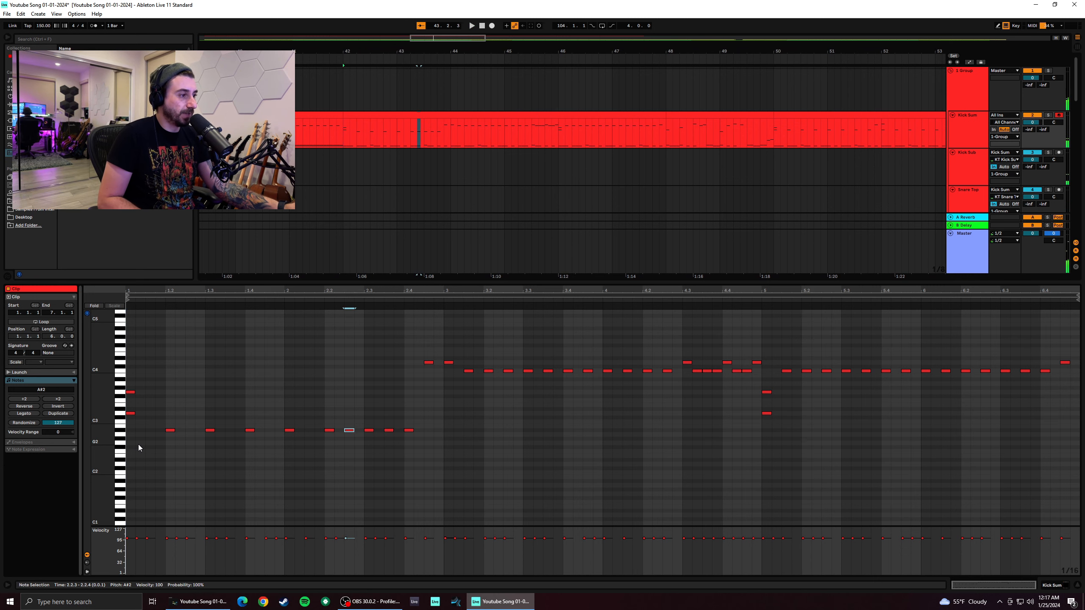
pyautogui.hotkey('ctrl', 'z')
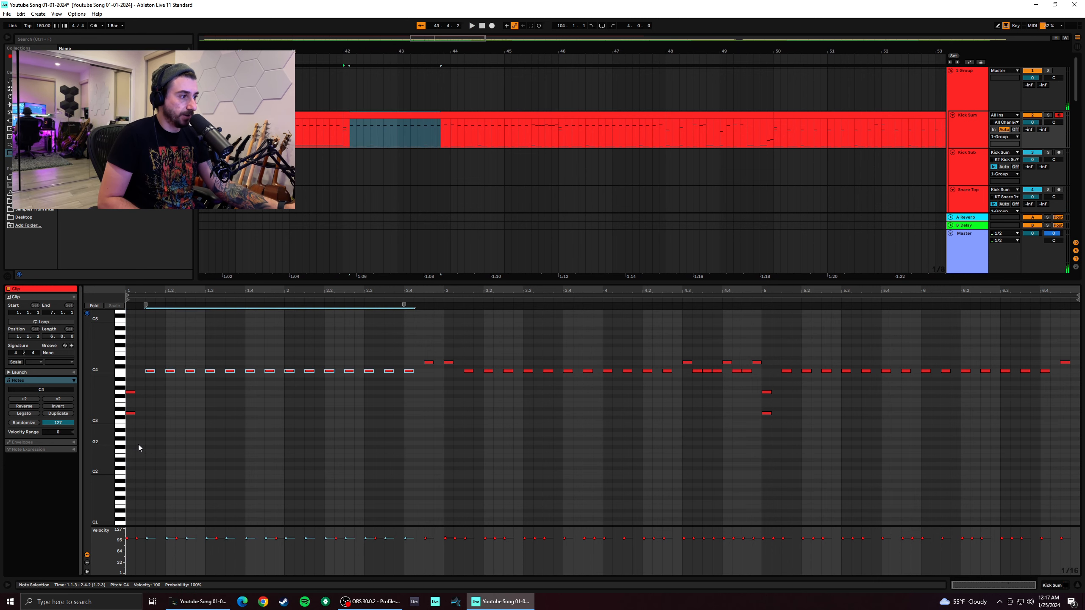
# Play the arrangement from bar 42 through to bar 50, and replay the end of the following Kick Sum clip from 49.3.1
pyautogui.press('space')
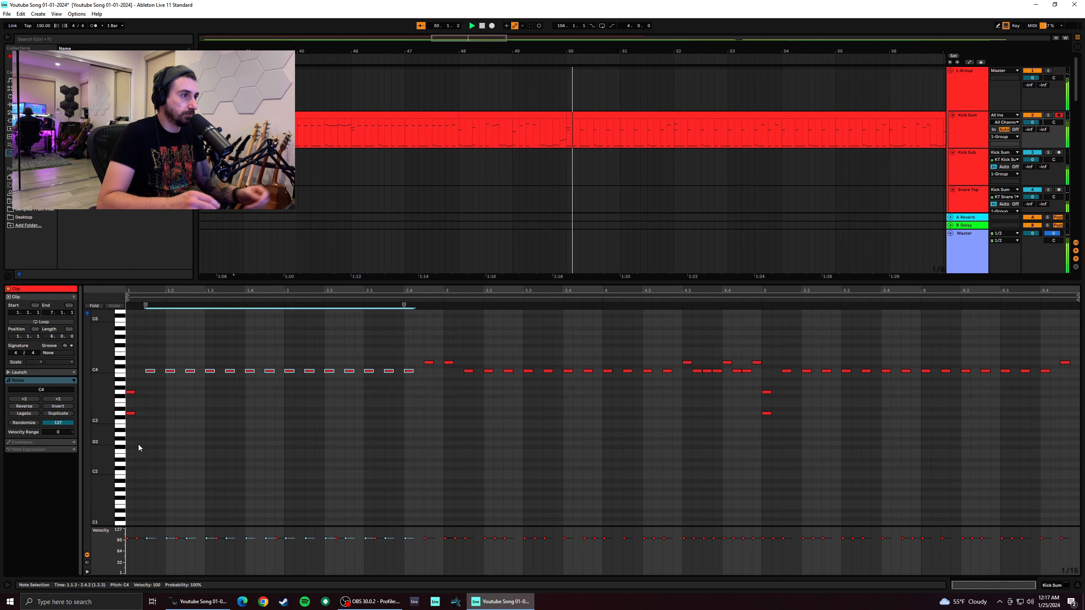
pyautogui.press('space')
pyautogui.click(507, 136)
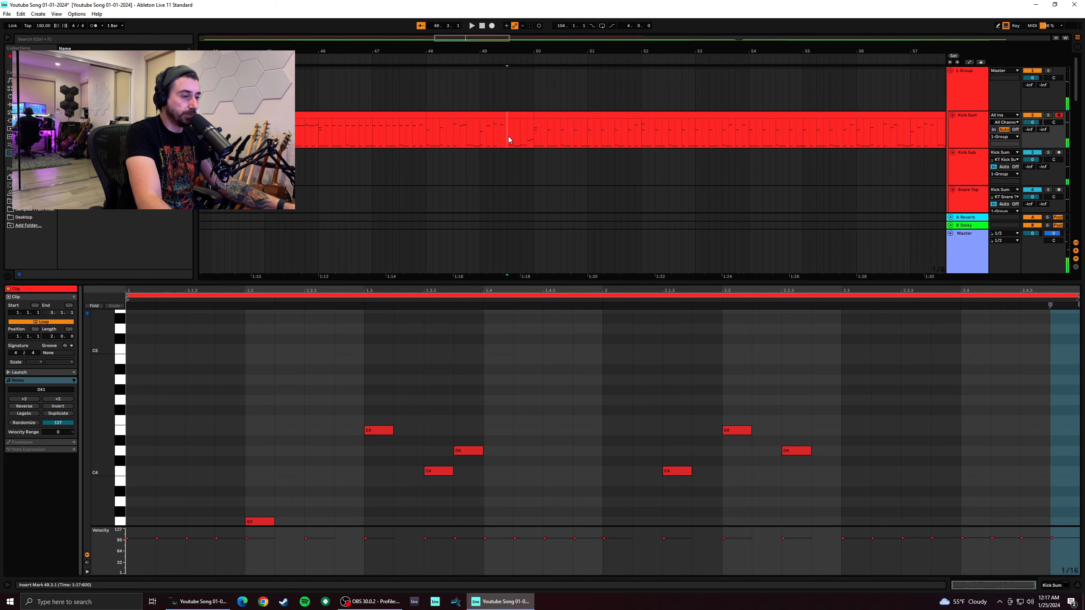
pyautogui.scroll(-2, 603, 399)
pyautogui.press('space')
pyautogui.press('space')
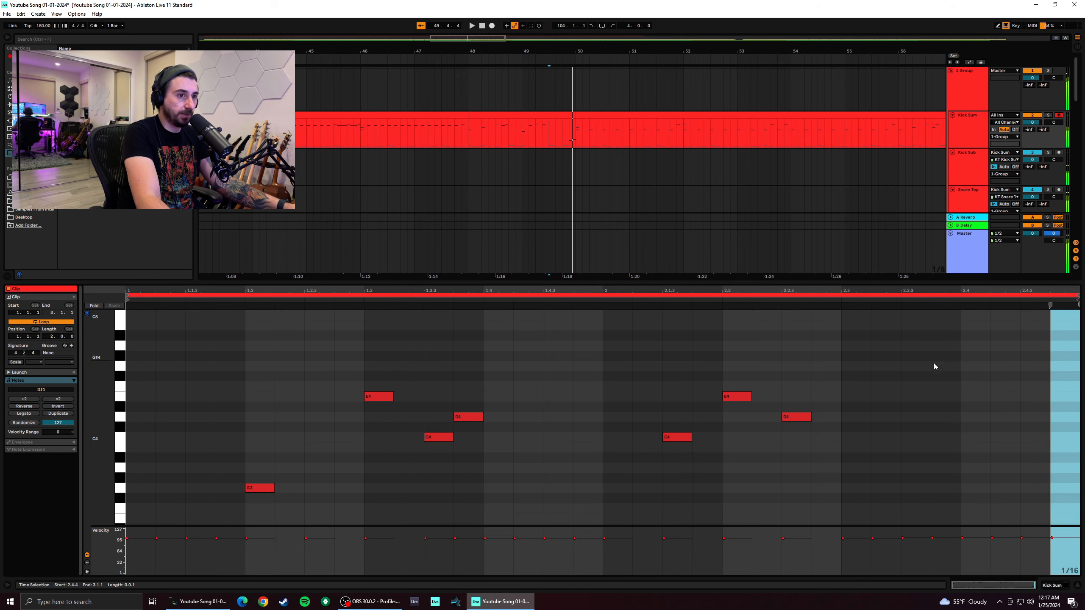
# Fold the note editor to its used rows and replay the clip's closing fill several times from 2.3.1
pyautogui.scroll(-2, 481, 395)
pyautogui.click(96, 307)
pyautogui.press('space')
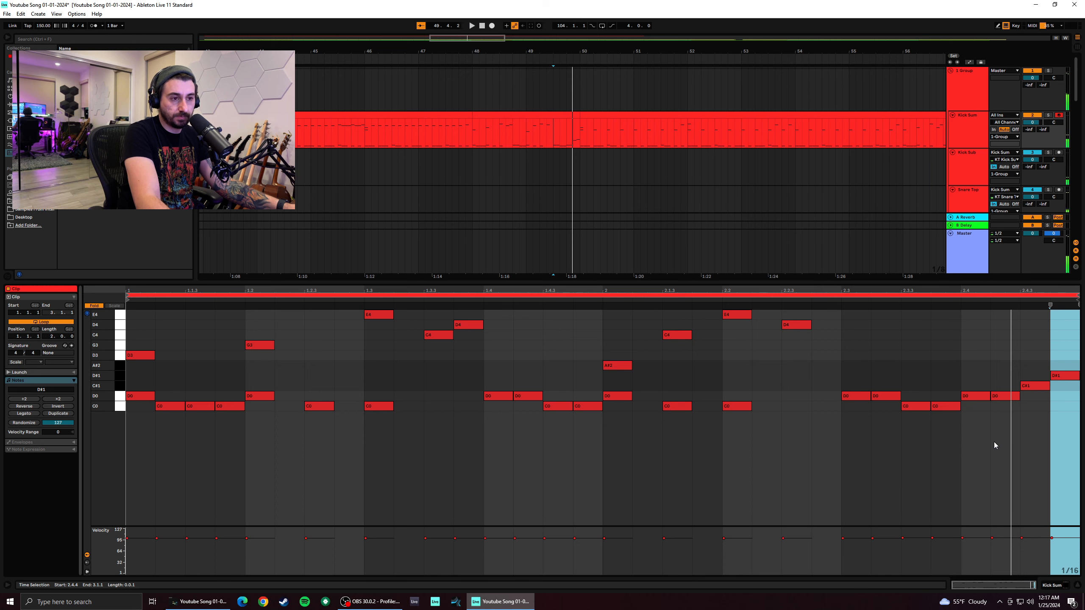
pyautogui.click(843, 376)
pyautogui.press('space')
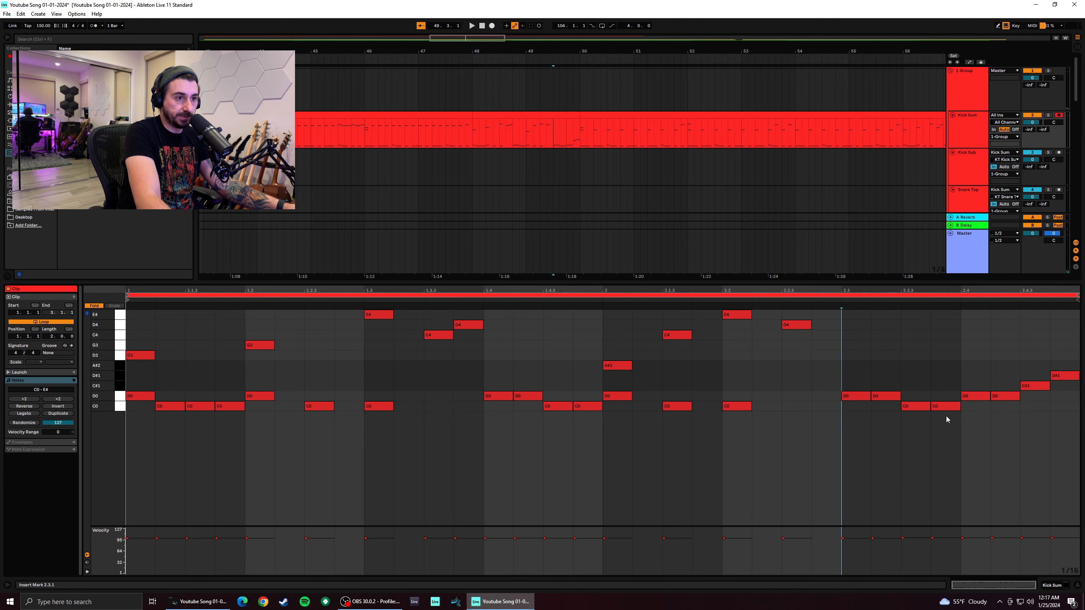
pyautogui.press('space')
pyautogui.press('space')
pyautogui.press('space')
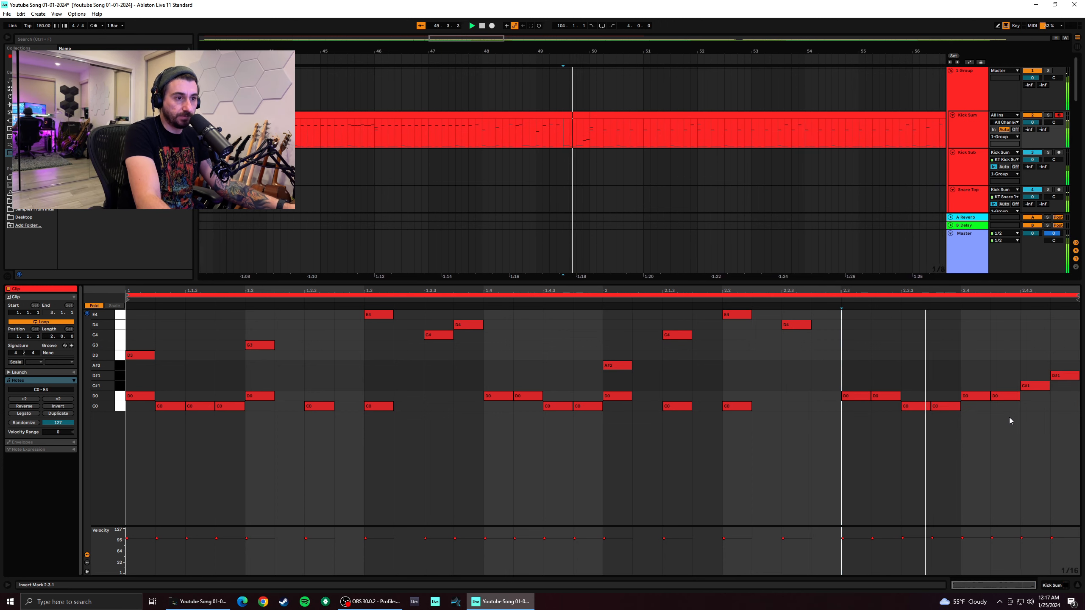
pyautogui.press('space')
pyautogui.press('space')
pyautogui.press('space')
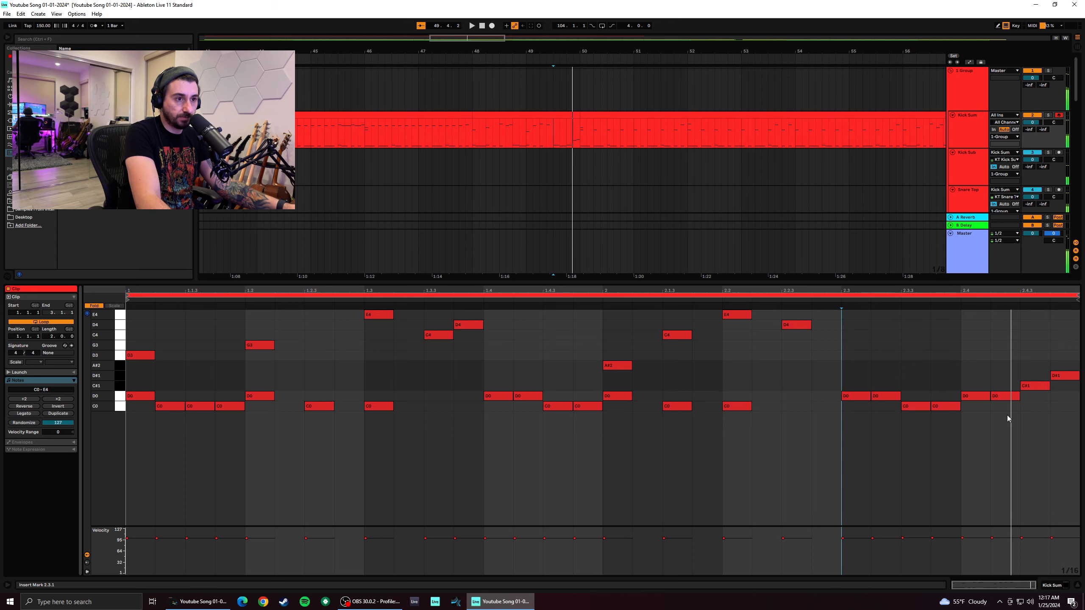
pyautogui.press('space')
# Replace the clip's notes from 2.4.1 onward with D0 and D3 at 2.4.1 and D0 and G3 at 2.4.3
pyautogui.moveTo(1065, 412); pyautogui.dragTo(998, 365)
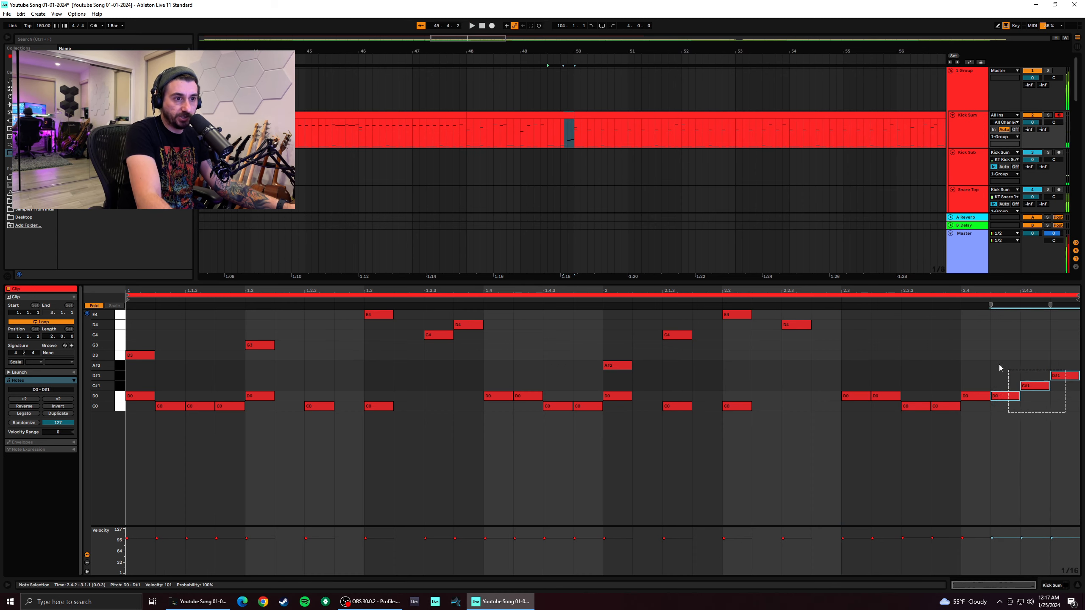
pyautogui.press('Delete')
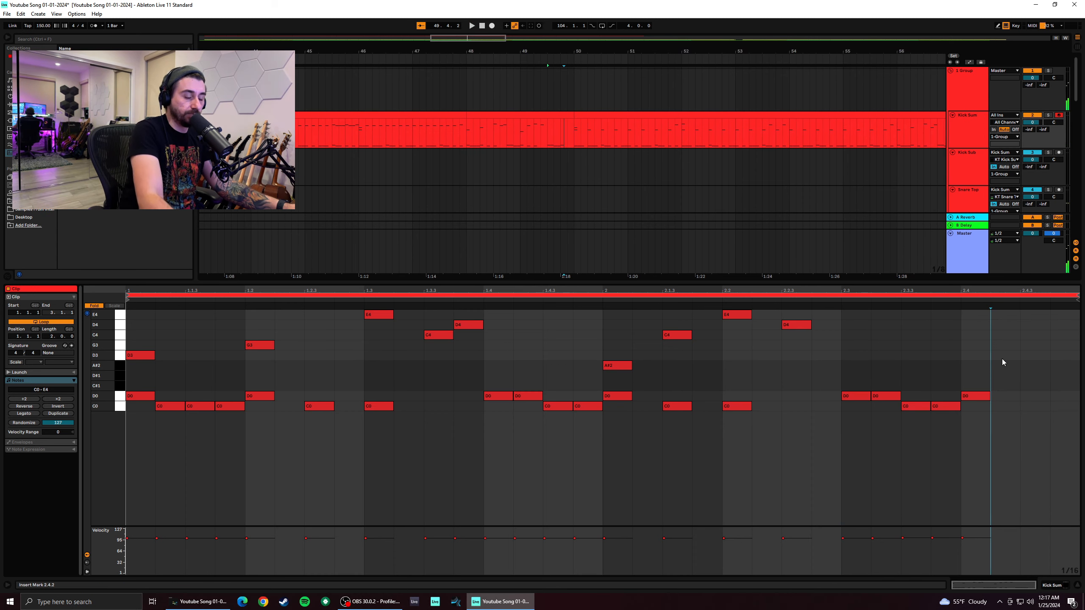
pyautogui.doubleClick(975, 397)
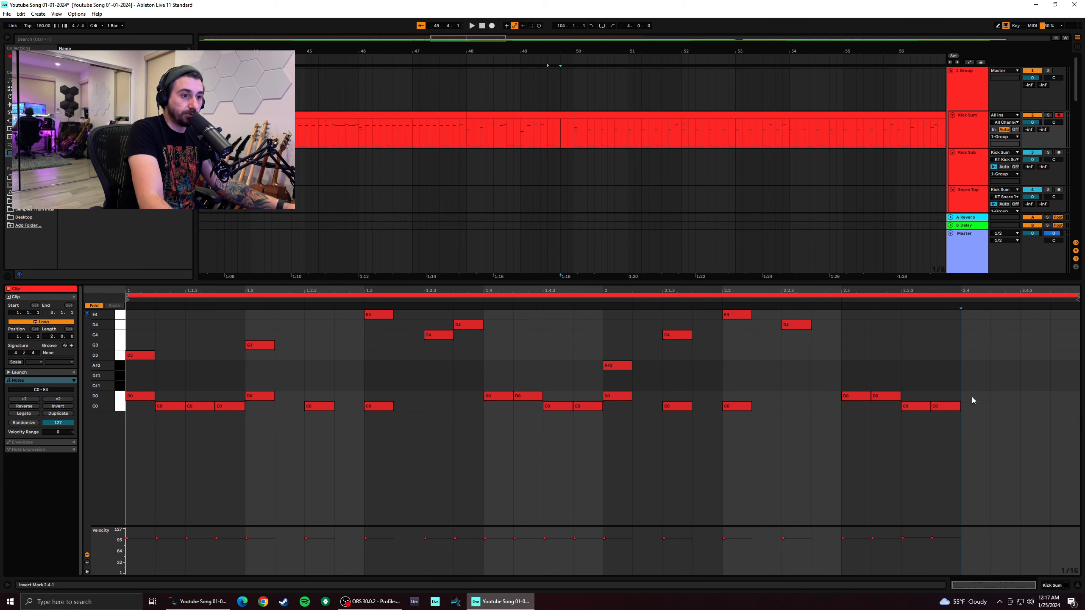
pyautogui.doubleClick(971, 397)
pyautogui.moveTo(1037, 397); pyautogui.dragTo(980, 359)
pyautogui.doubleClick(1039, 345)
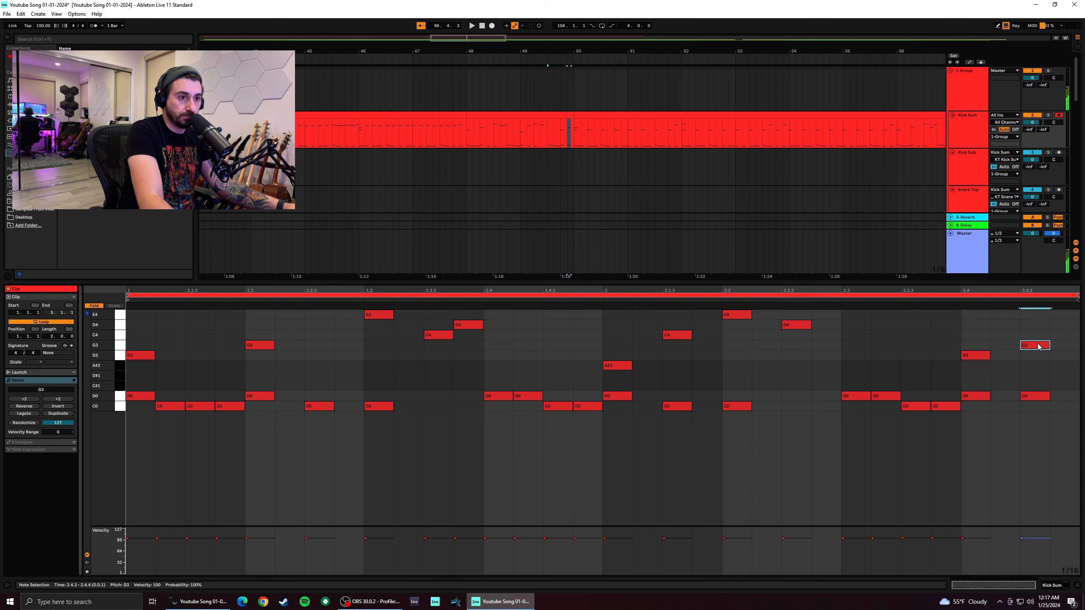
# Play the revised clip ending from 2.3.1 and again from 2.2.1 on into the following section
pyautogui.click(836, 355)
pyautogui.press('space')
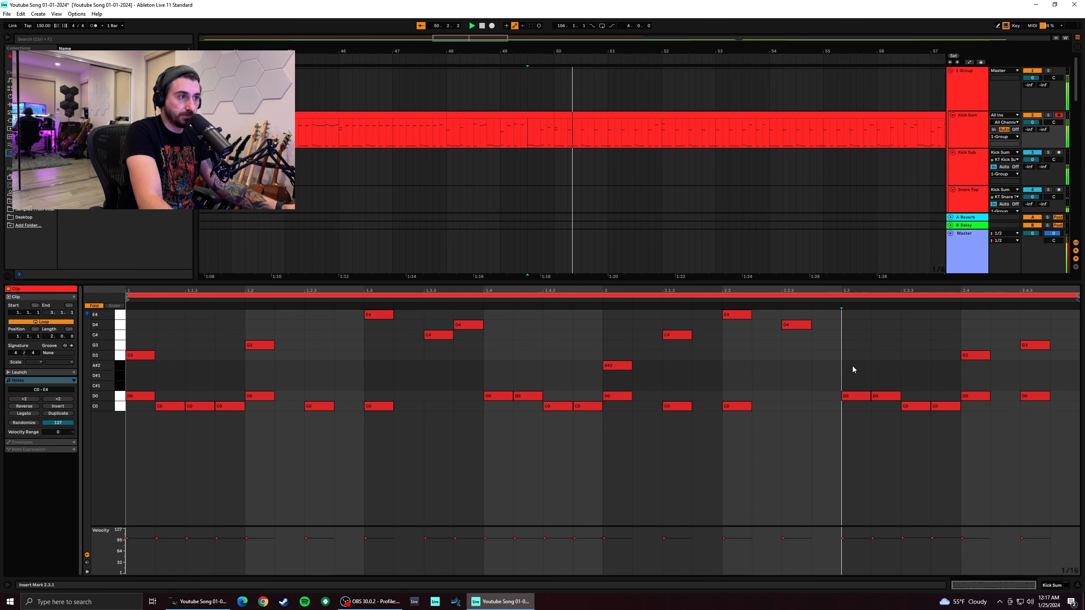
pyautogui.click(727, 389)
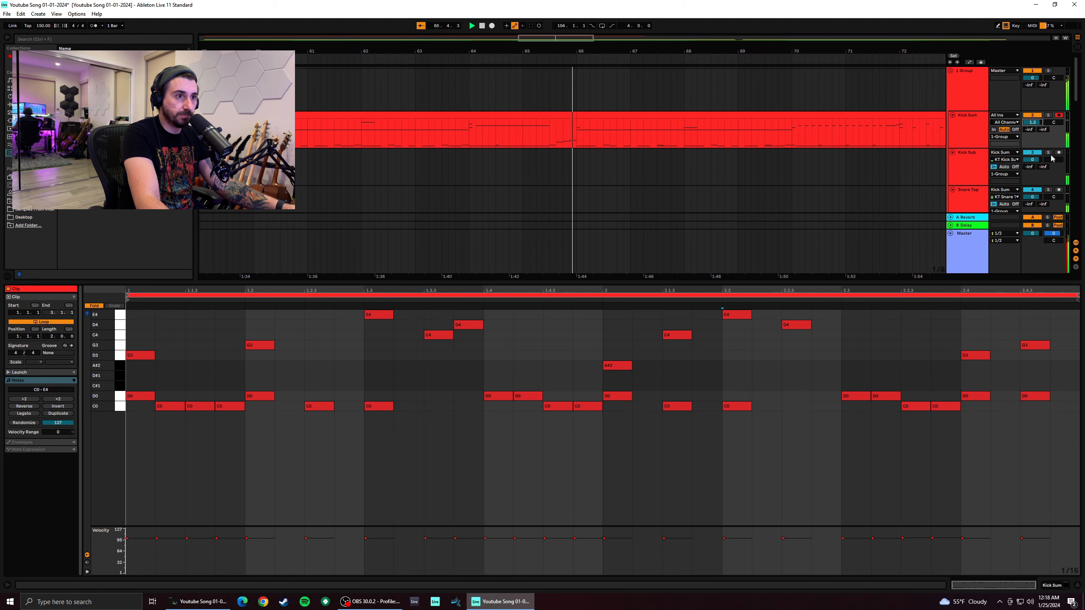
# Set the Snare Bottom track's volume to 5.1 dB
pyautogui.scroll(-1, 1051, 158)
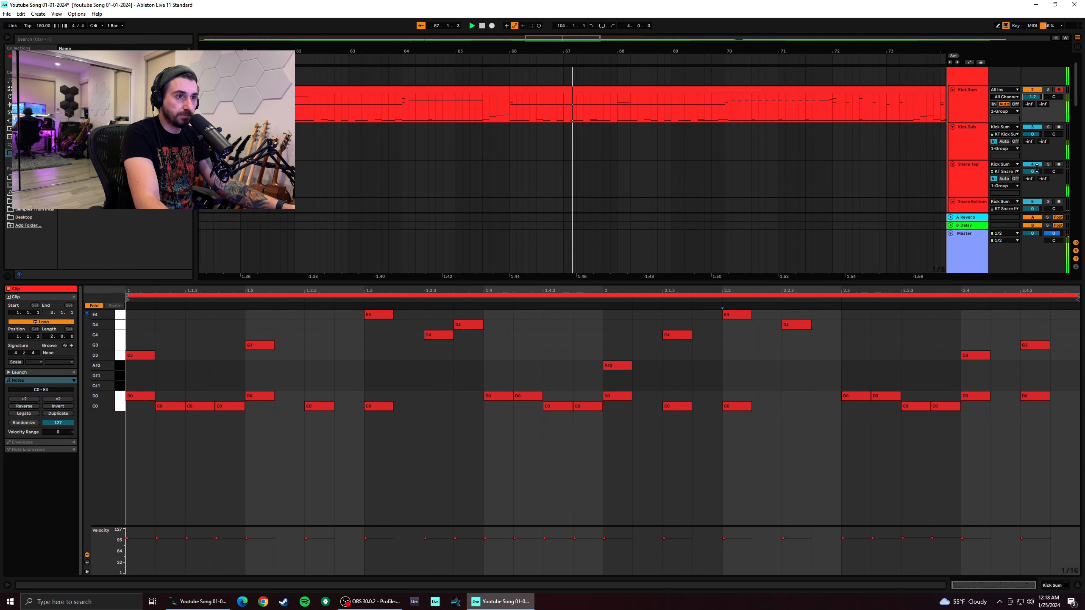
pyautogui.scroll(-1, 1038, 173)
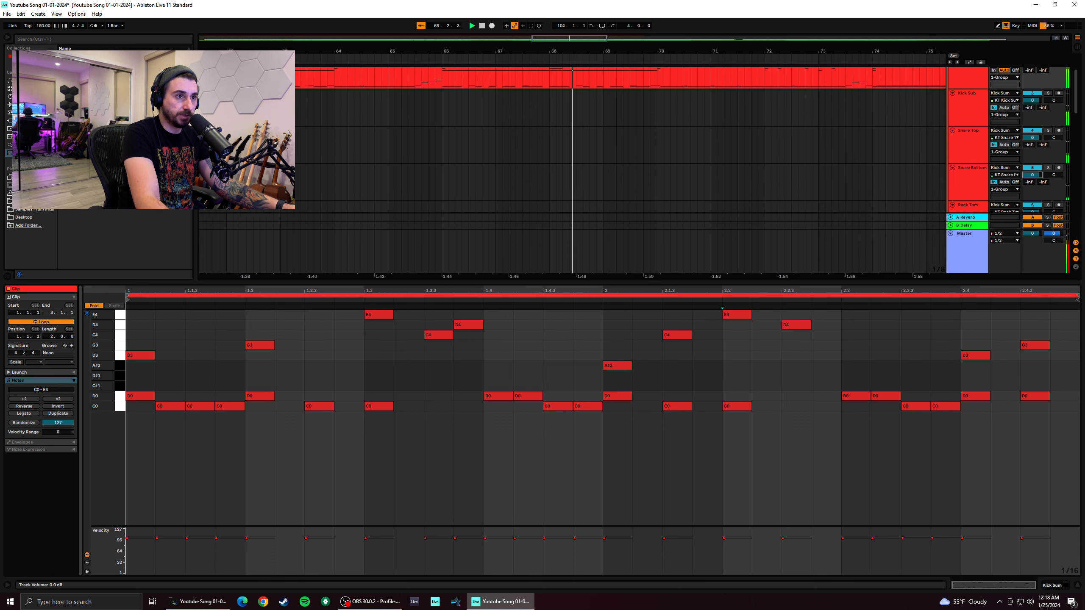
pyautogui.moveTo(1039, 176); pyautogui.dragTo(1038, 168)
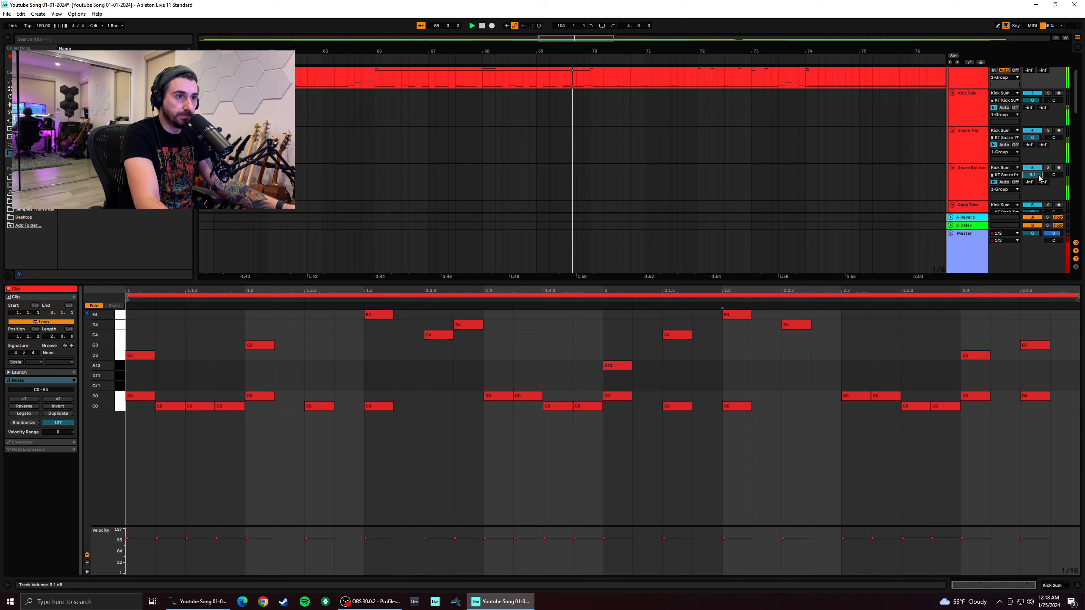
pyautogui.scroll(-2, 1038, 177)
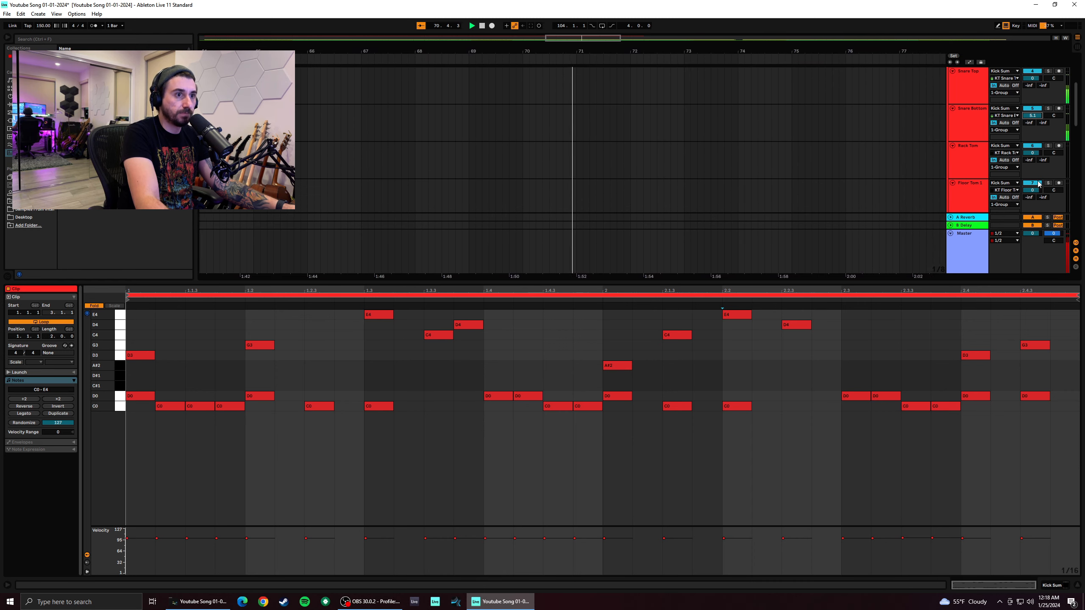
pyautogui.scroll(-2, 1042, 188)
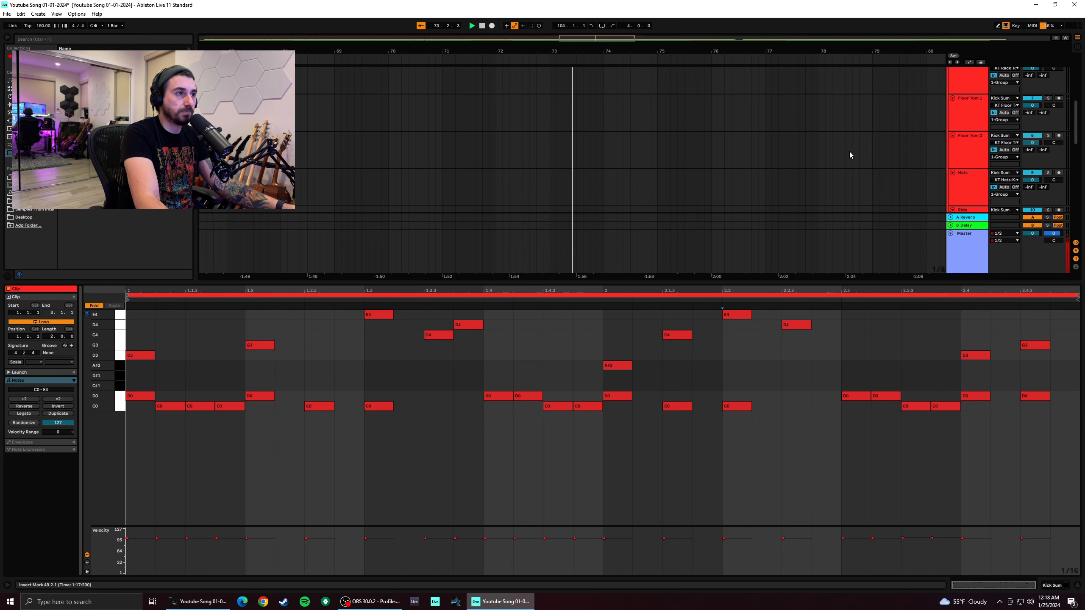
pyautogui.scroll(2, 851, 150)
pyautogui.scroll(3, 851, 150)
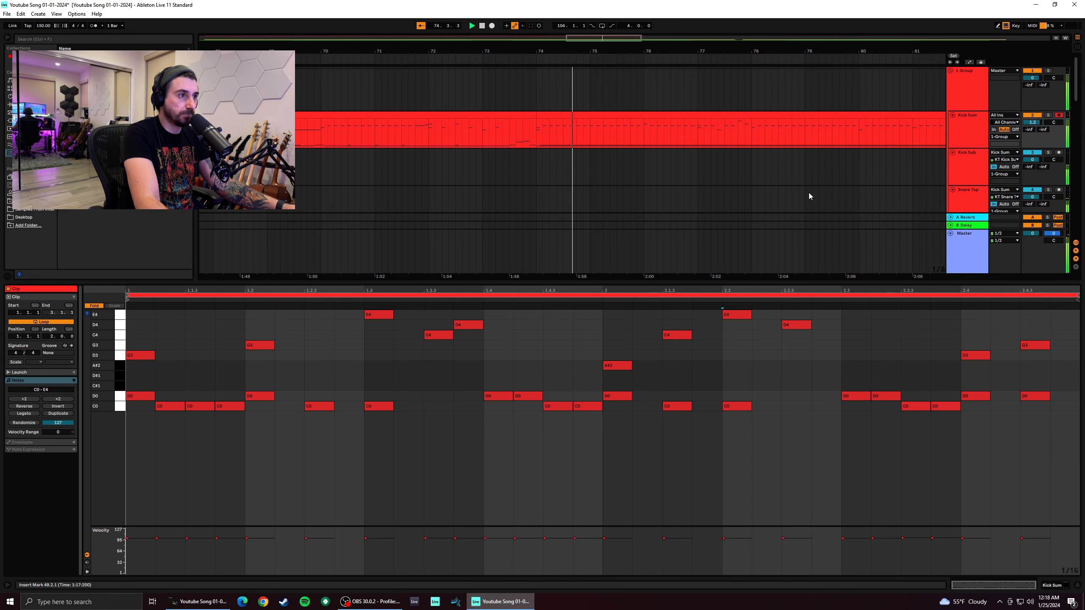
# Turn off note folding for the Kick Sum clip at bar 74 and transpose all its C4 notes down to F2
pyautogui.click(615, 116)
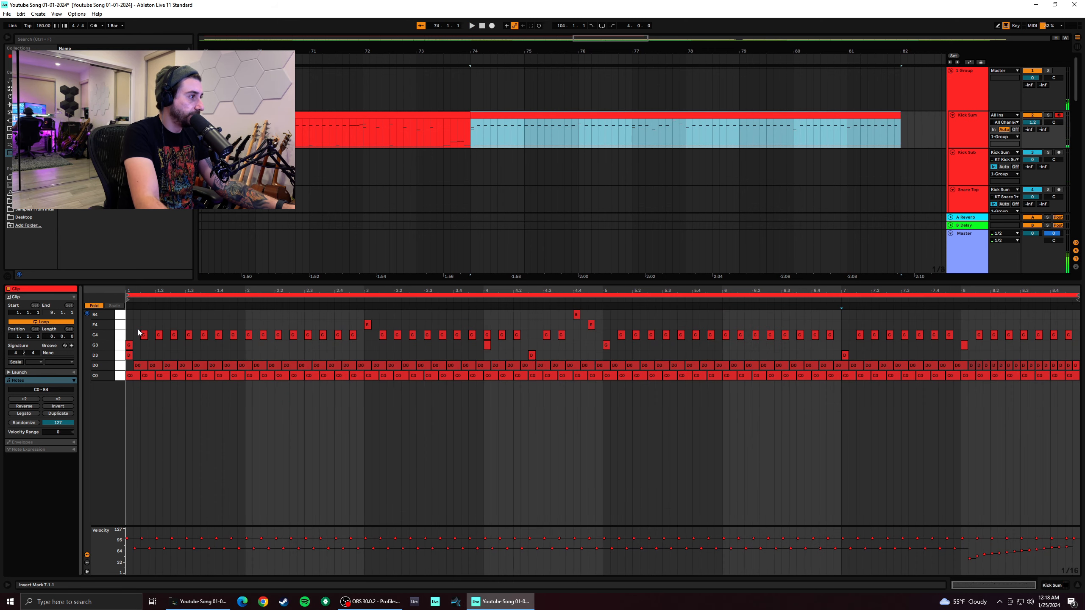
pyautogui.click(125, 335)
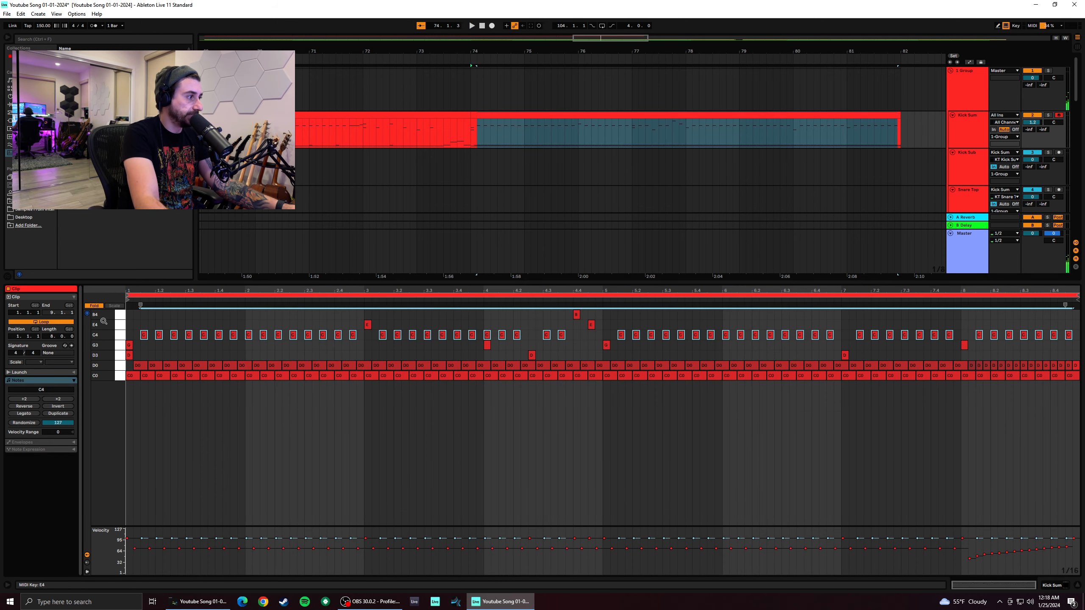
pyautogui.click(94, 306)
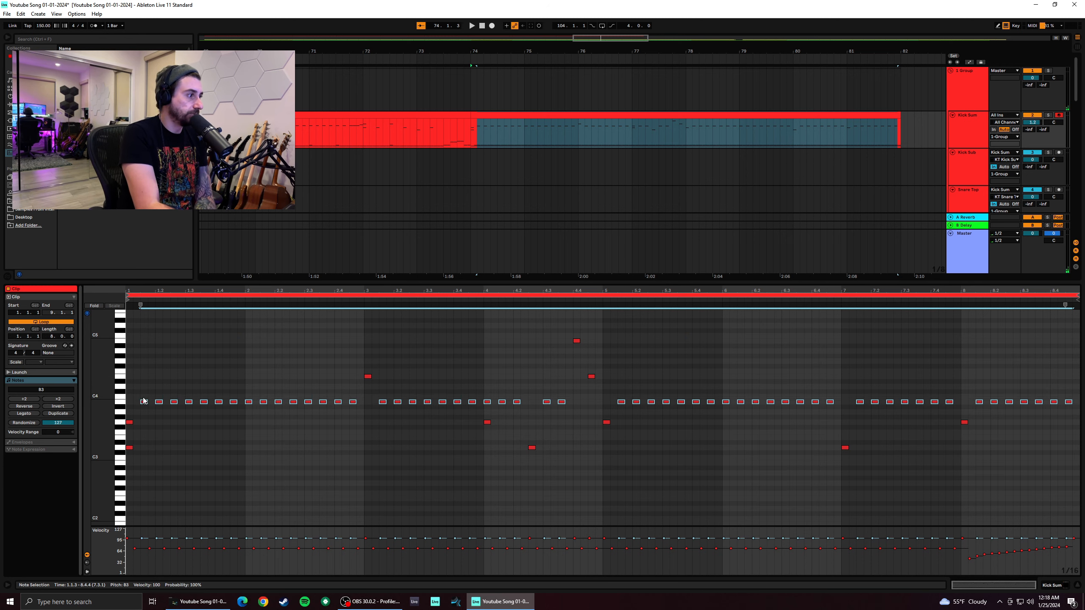
pyautogui.press('Down')
pyautogui.press('Down')
pyautogui.press('Down')
pyautogui.press('Down')
pyautogui.press('Down')
pyautogui.press('Down')
pyautogui.press('Down')
pyautogui.press('Down')
pyautogui.press('Down')
pyautogui.press('Down')
pyautogui.press('Down')
pyautogui.press('Down')
pyautogui.press('Down')
pyautogui.press('Down')
pyautogui.press('Down')
pyautogui.press('Down')
pyautogui.press('Down')
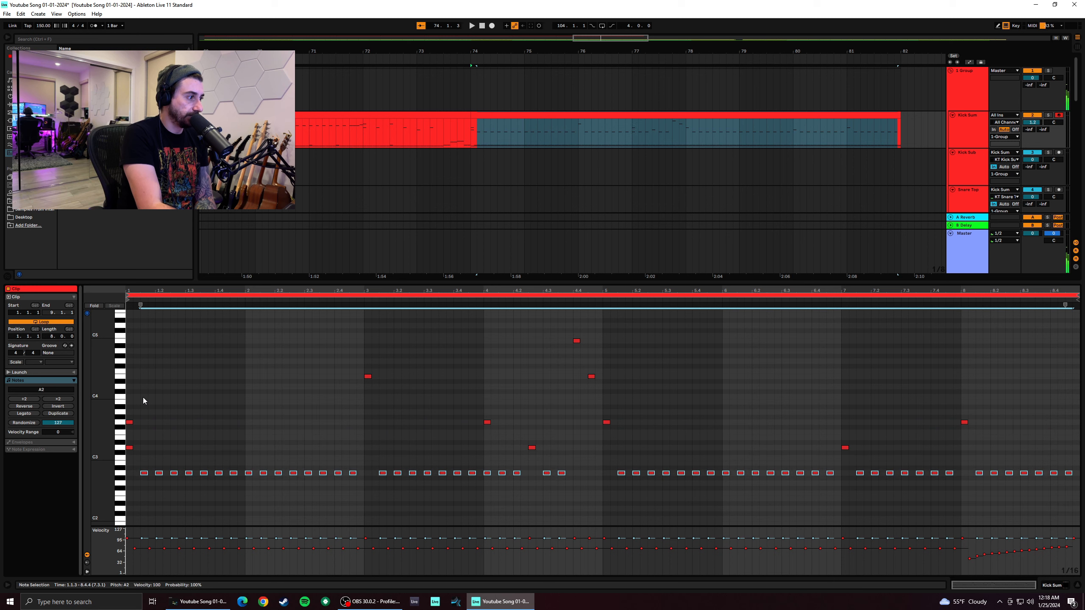
pyautogui.press('Down')
pyautogui.press('Down')
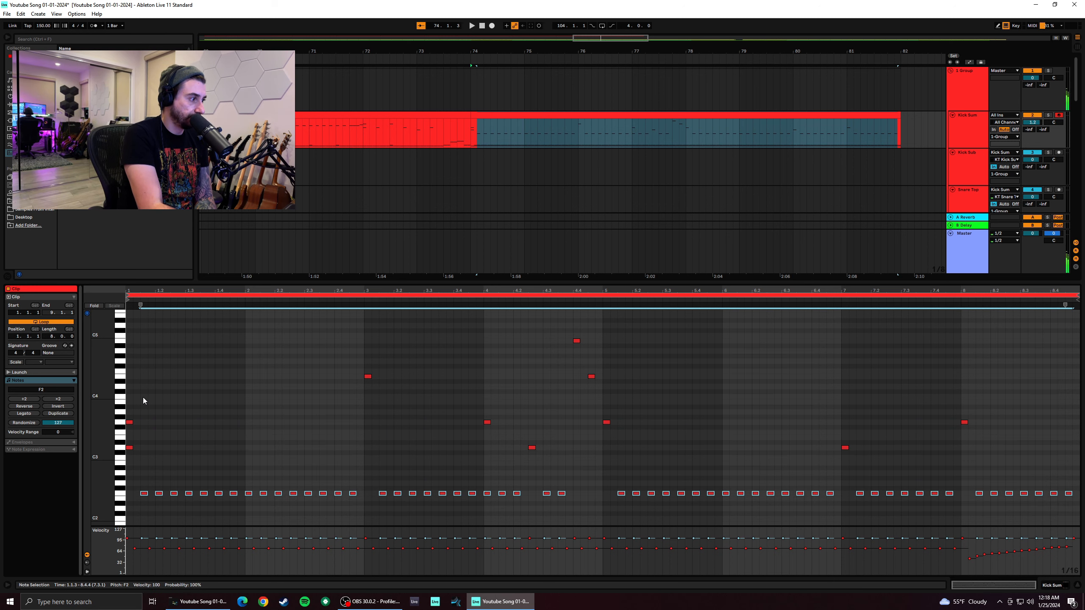
# Play the clip while trying the repeated notes at E2, D#2, D2 and A2, and return them to F2
pyautogui.press('space')
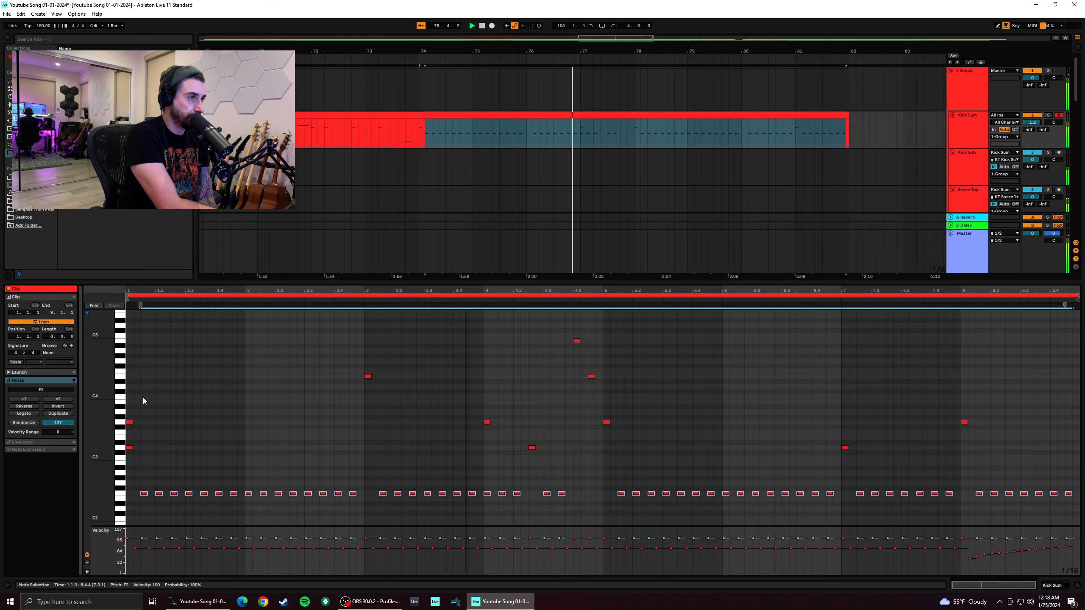
pyautogui.press('Down')
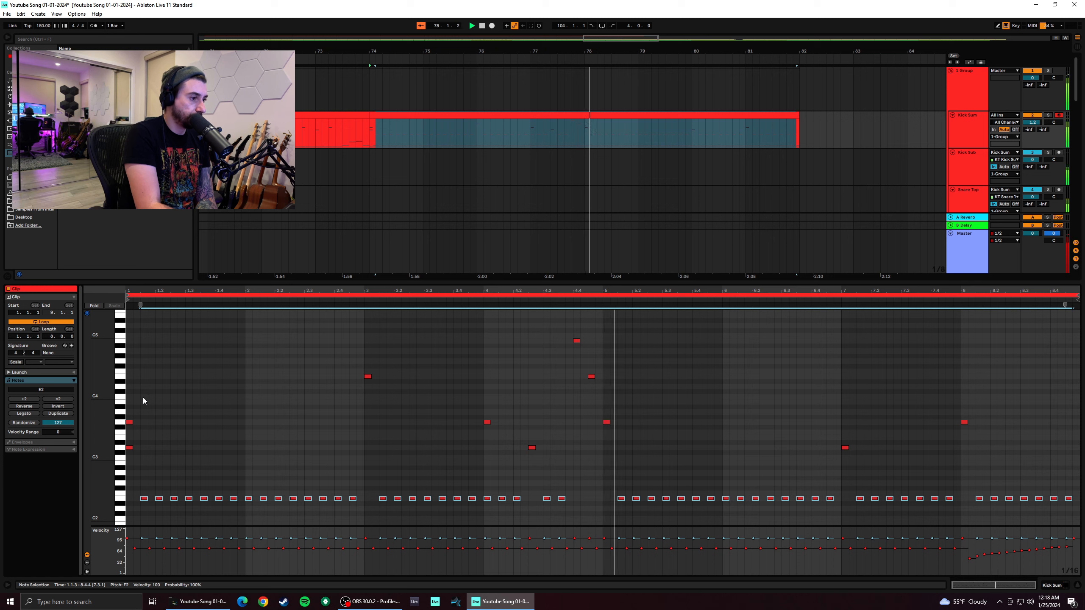
pyautogui.press('Up')
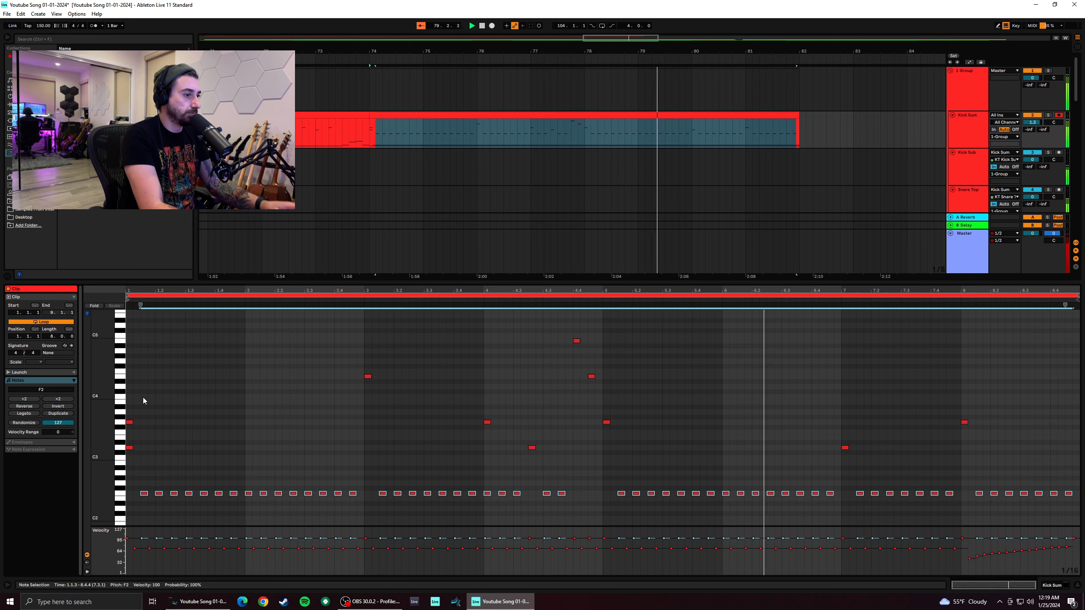
pyautogui.press('Down')
pyautogui.press('Down')
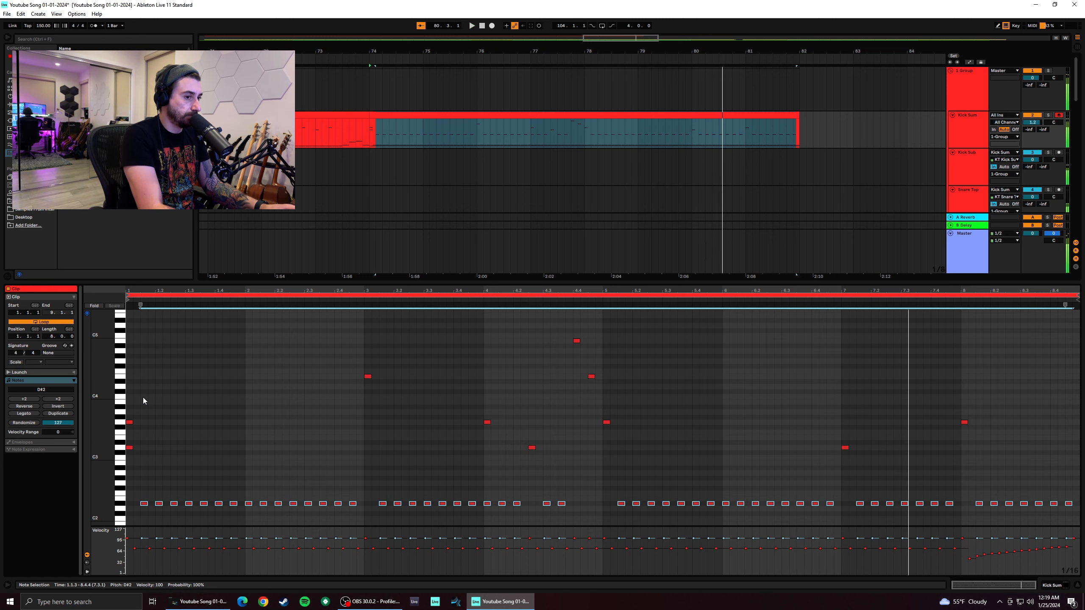
pyautogui.press('Down')
pyautogui.press('Down')
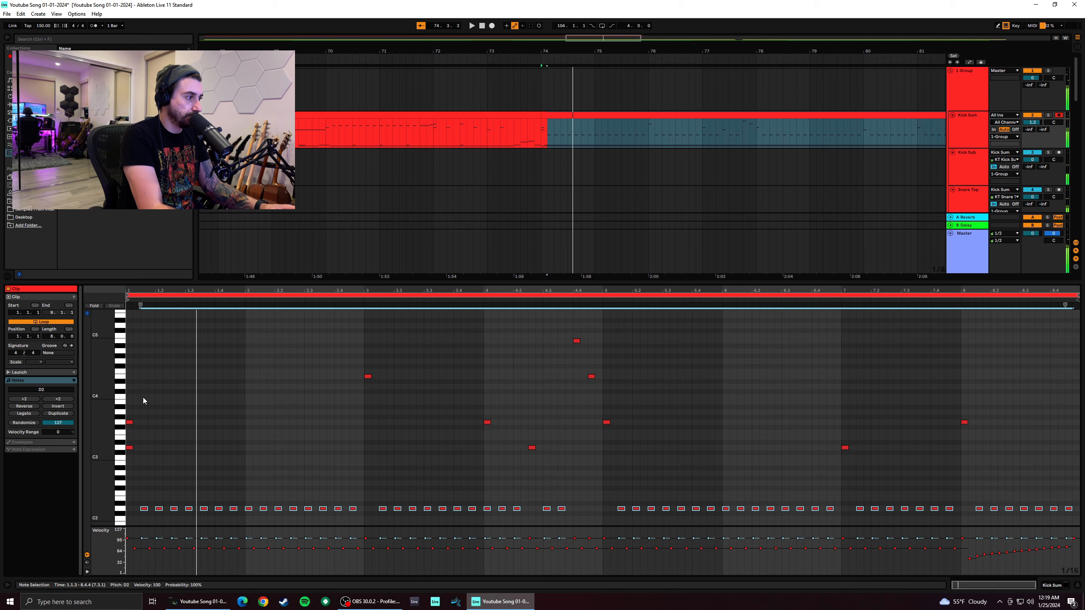
pyautogui.press('Up')
pyautogui.press('Up')
pyautogui.press('Up')
pyautogui.press('Up')
pyautogui.press('Up')
pyautogui.press('Up')
pyautogui.press('Up')
pyautogui.press('Up')
pyautogui.press('Up')
pyautogui.press('Up')
pyautogui.press('Up')
pyautogui.press('Up')
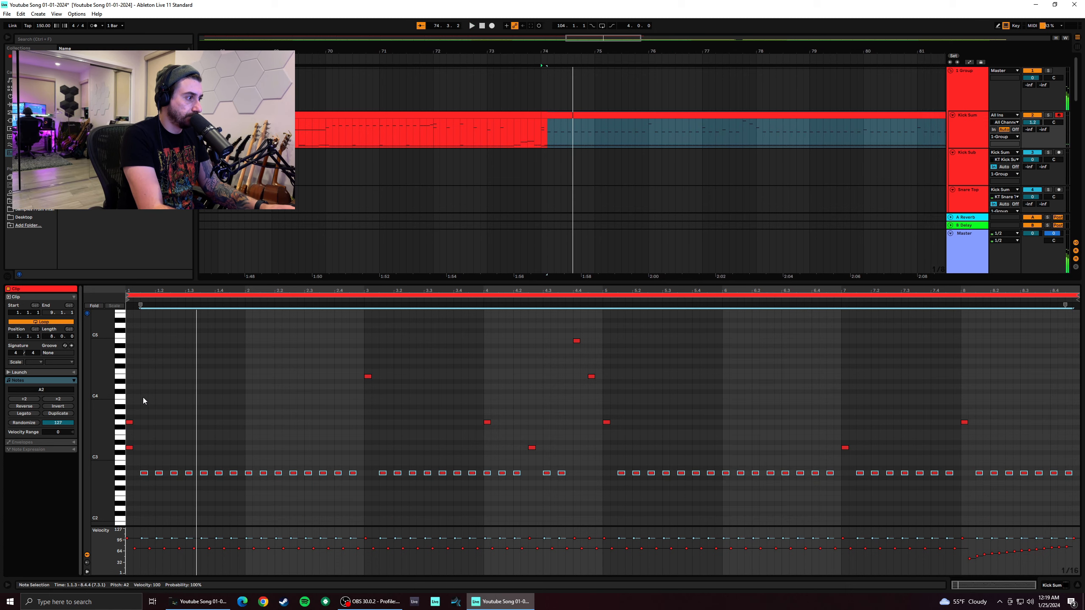
pyautogui.press('Down')
pyautogui.press('Down')
pyautogui.press('Down')
pyautogui.press('Down')
pyautogui.press('Down')
pyautogui.press('Down')
pyautogui.press('Down')
pyautogui.press('Down')
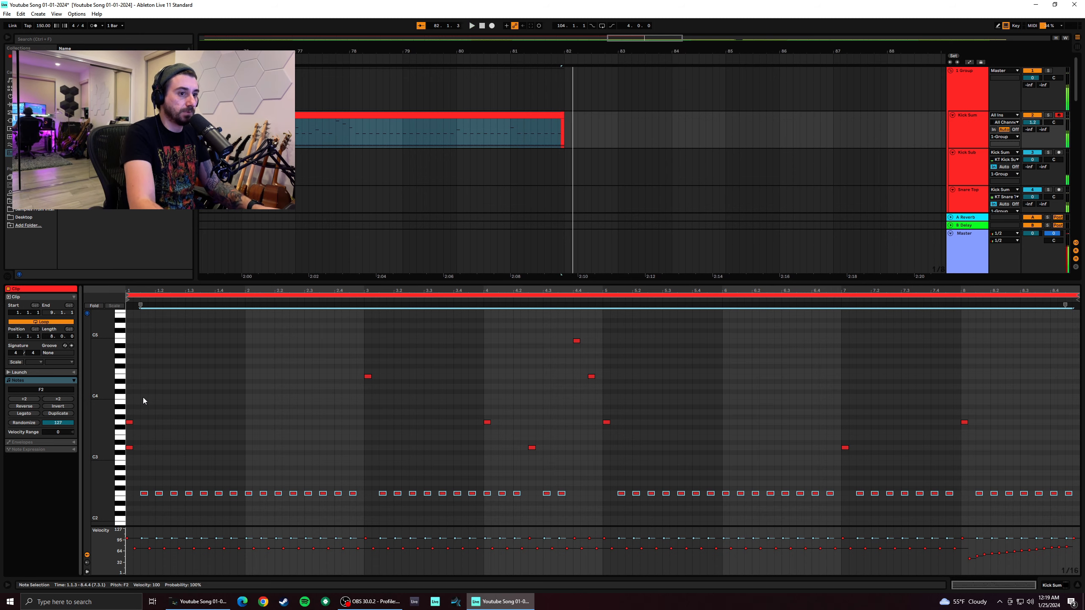
# Delete the F2 notes in the last bar of the Kick Sum clip that starts at bar 74
pyautogui.moveTo(977, 485); pyautogui.dragTo(1059, 507)
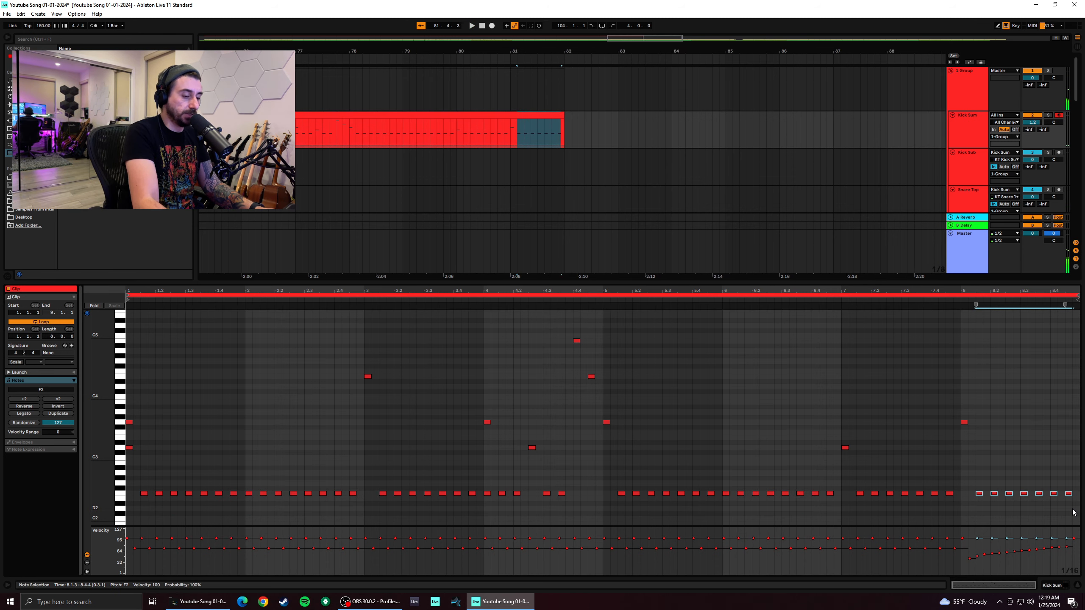
pyautogui.press('Delete')
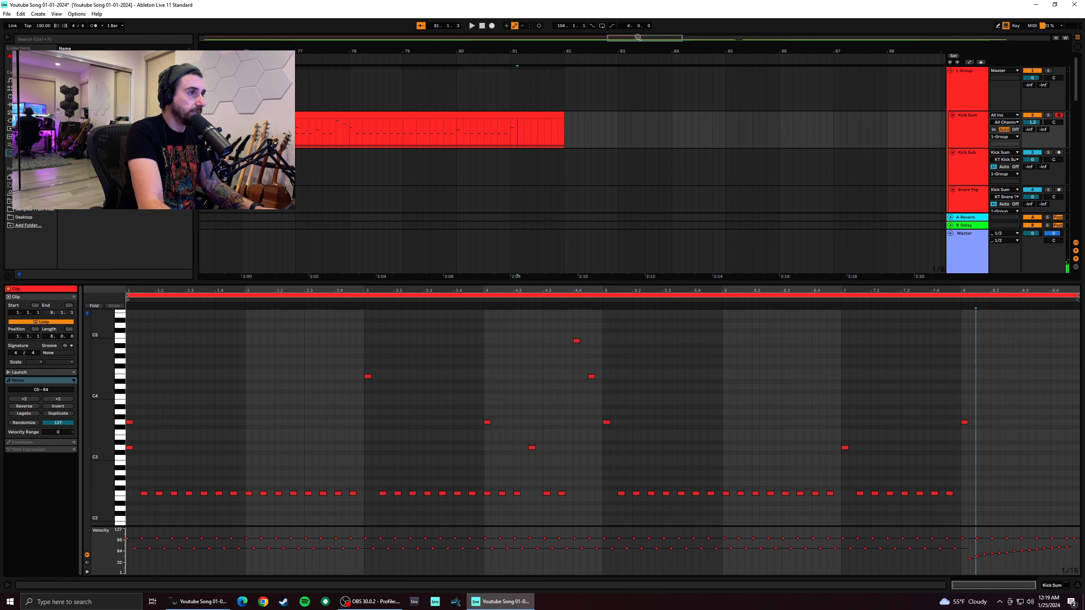
# Listen to the Kick Sum drum part from several points, including bars 57, 49 and 70
pyautogui.moveTo(638, 37); pyautogui.dragTo(533, 39)
pyautogui.click(438, 136)
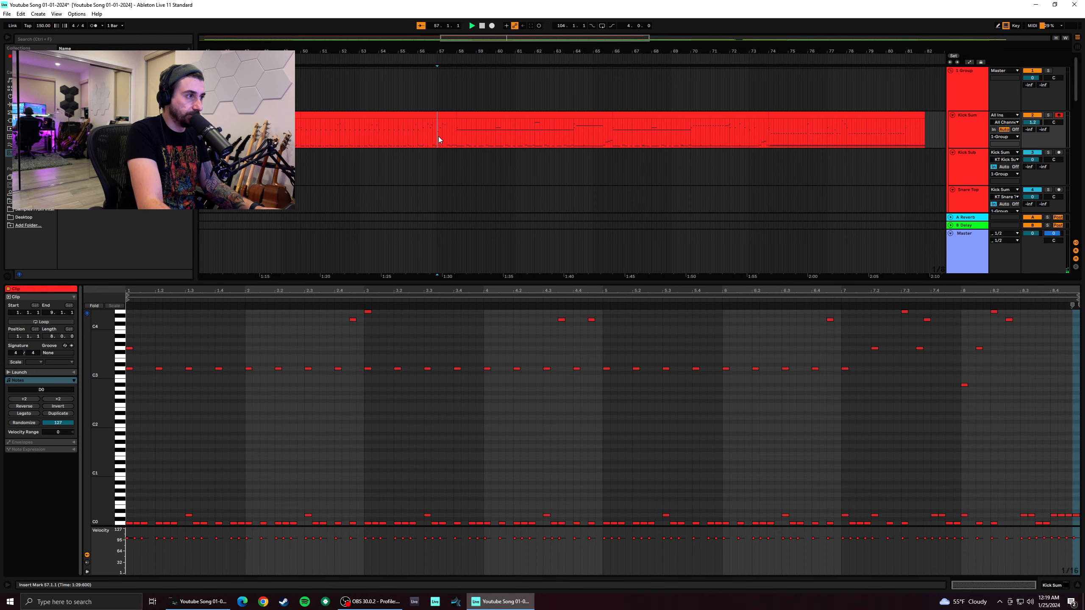
pyautogui.press('space')
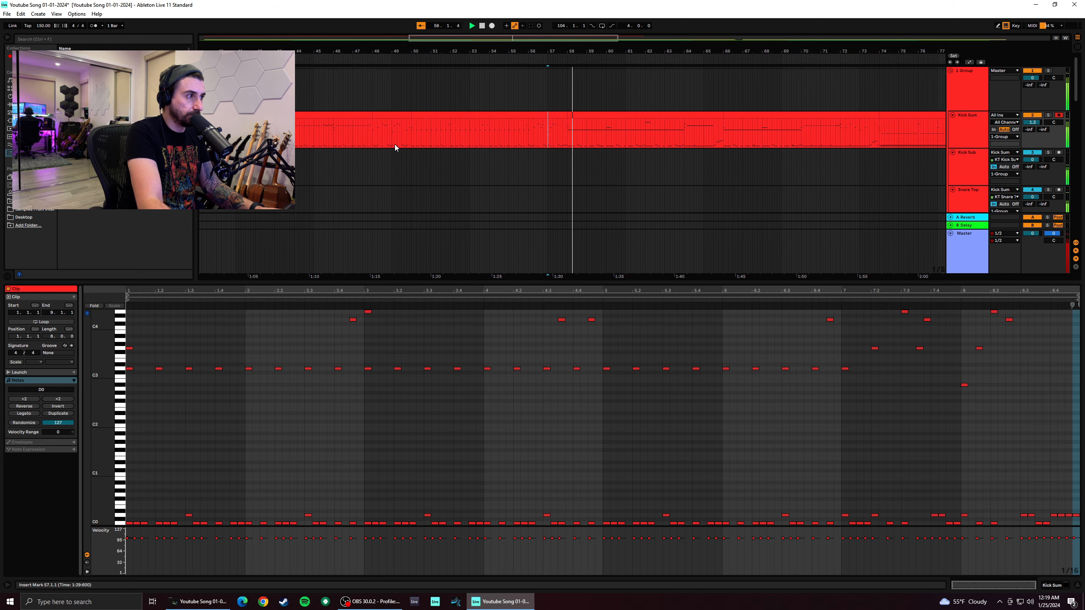
pyautogui.click(336, 139)
pyautogui.press('space')
pyautogui.press('space')
pyautogui.click(634, 140)
pyautogui.press('space')
pyautogui.press('space')
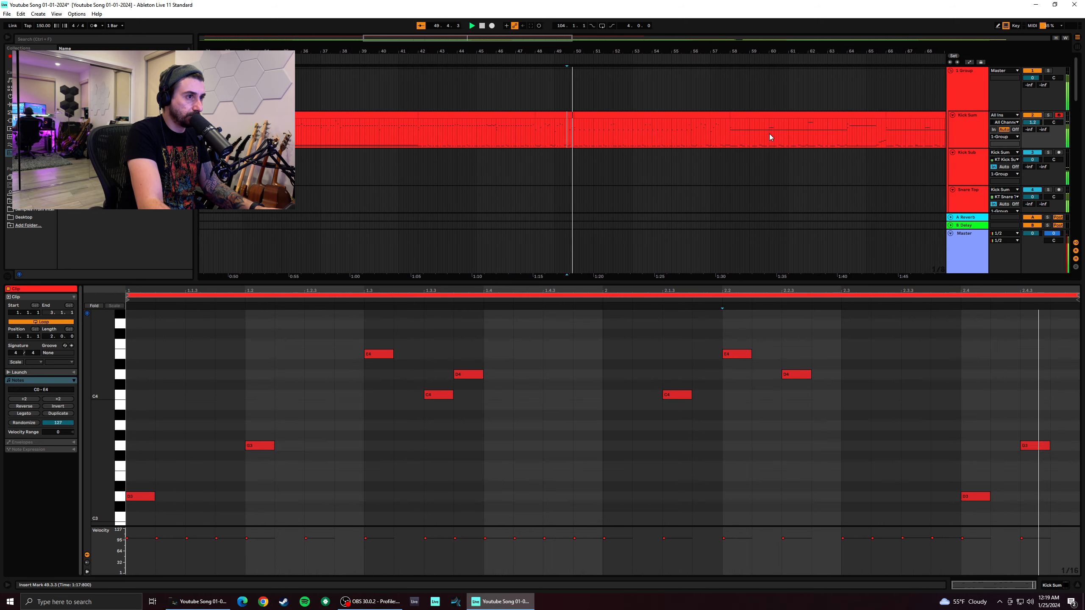
pyautogui.click(791, 136)
pyautogui.press('space')
pyautogui.press('space')
pyautogui.click(748, 141)
pyautogui.press('space')
pyautogui.press('space')
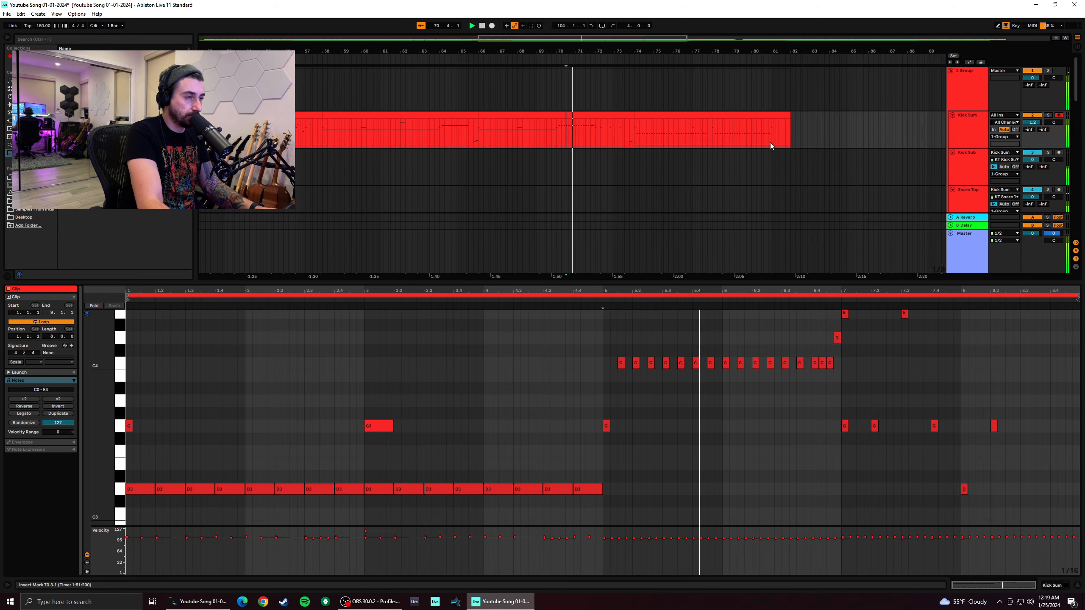
pyautogui.press('space')
# Delete the C4 notes in the last bar of the earlier Kick Sum clip that starts at bar 34
pyautogui.moveTo(536, 39); pyautogui.dragTo(359, 23)
pyautogui.click(452, 145)
pyautogui.press('space')
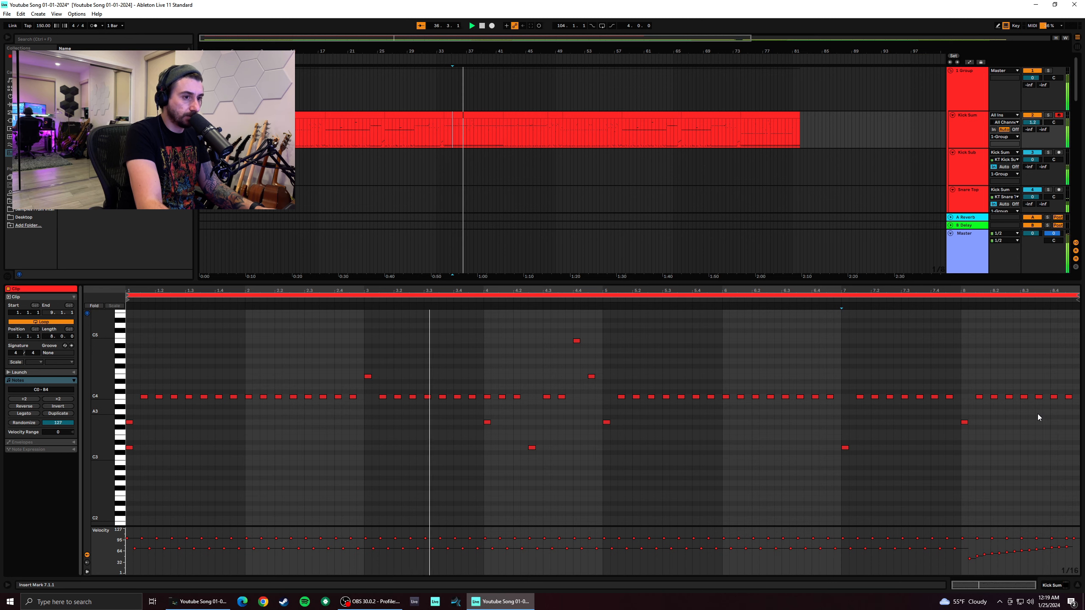
pyautogui.scroll(-5, 1069, 415)
pyautogui.scroll(5, 1067, 412)
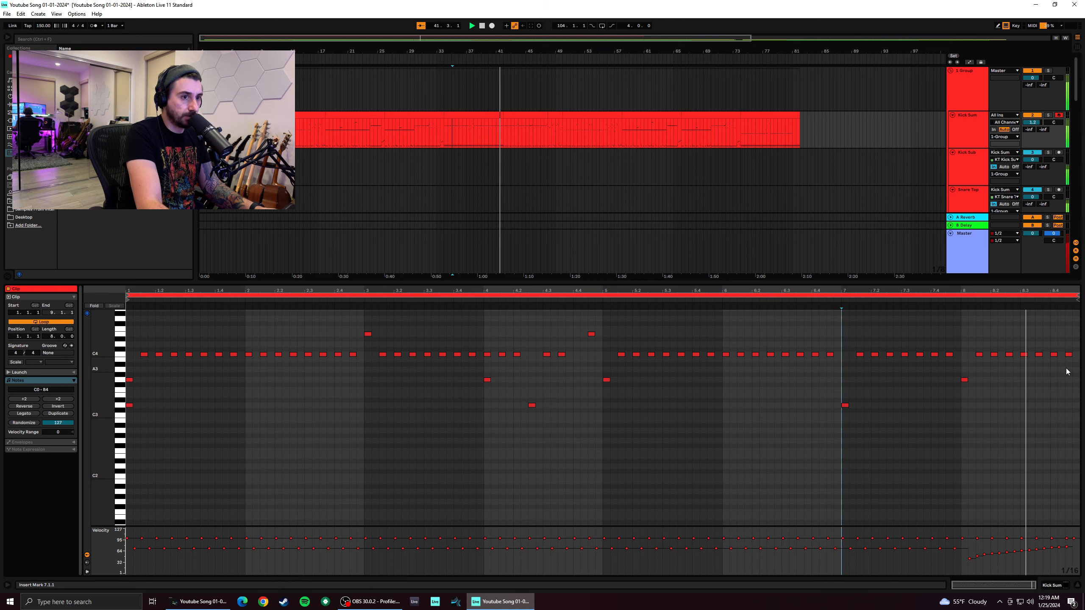
pyautogui.moveTo(1073, 363); pyautogui.dragTo(1029, 343)
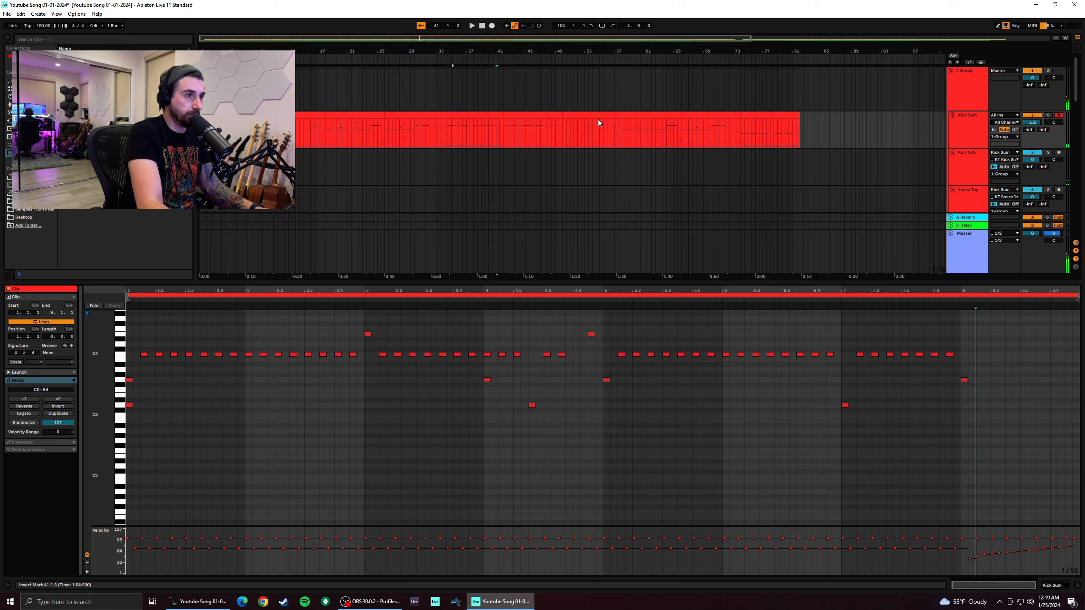
# Play the Kick Sum track from bar 74 through its end and show the track's Kontakt 7 device
pyautogui.click(740, 138)
pyautogui.press('space')
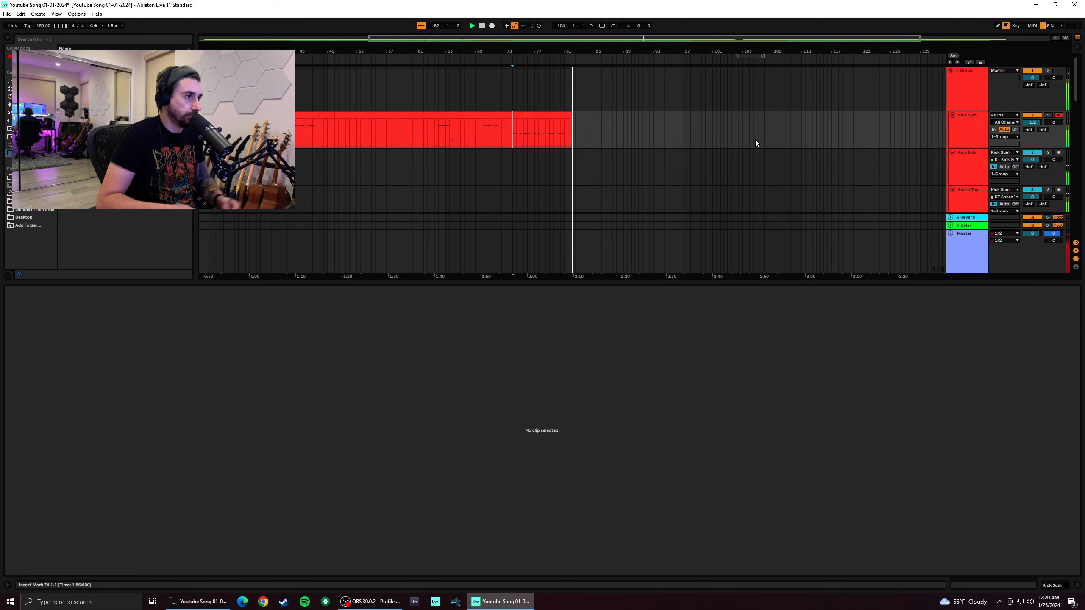
pyautogui.click(1052, 586)
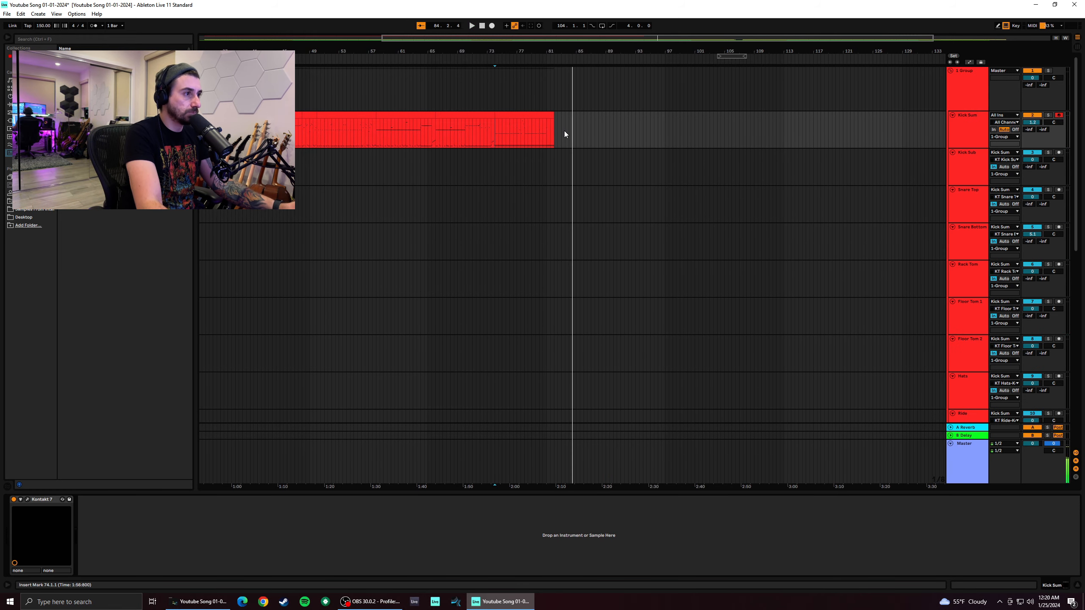
# Insert an empty four-bar MIDI clip on the Kick Sum track from bar 82 to bar 86
pyautogui.scroll(10, 565, 131)
pyautogui.click(305, 144)
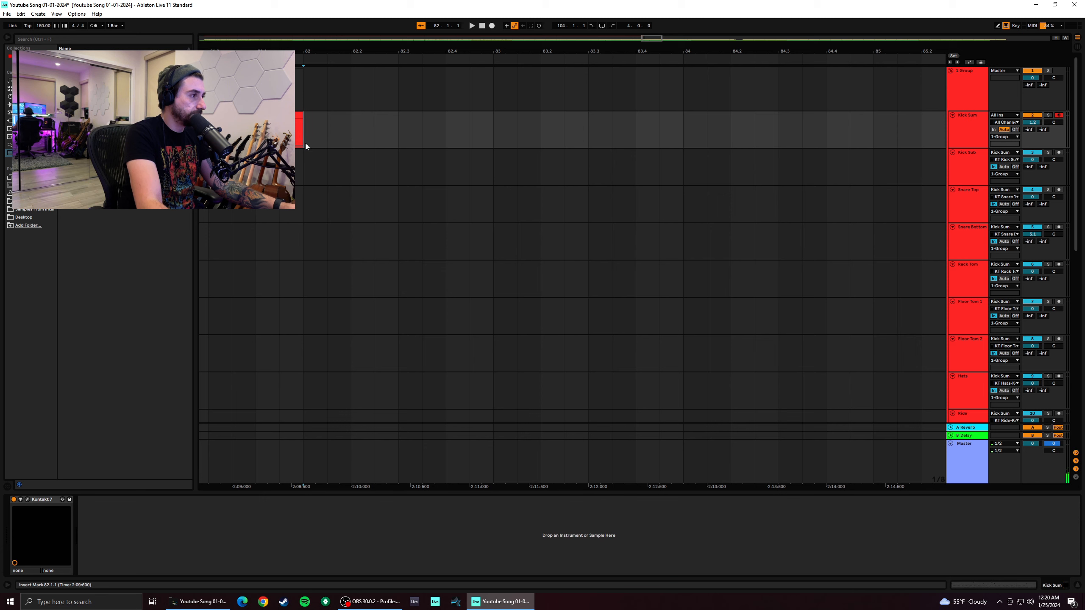
pyautogui.moveTo(307, 141); pyautogui.dragTo(1004, 134)
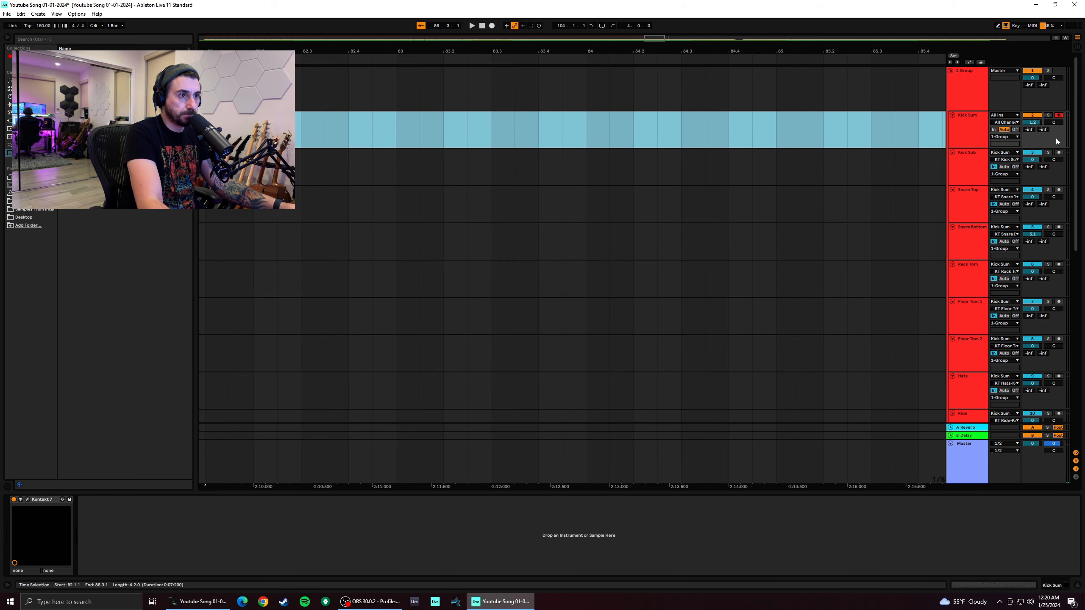
pyautogui.rightClick(887, 139)
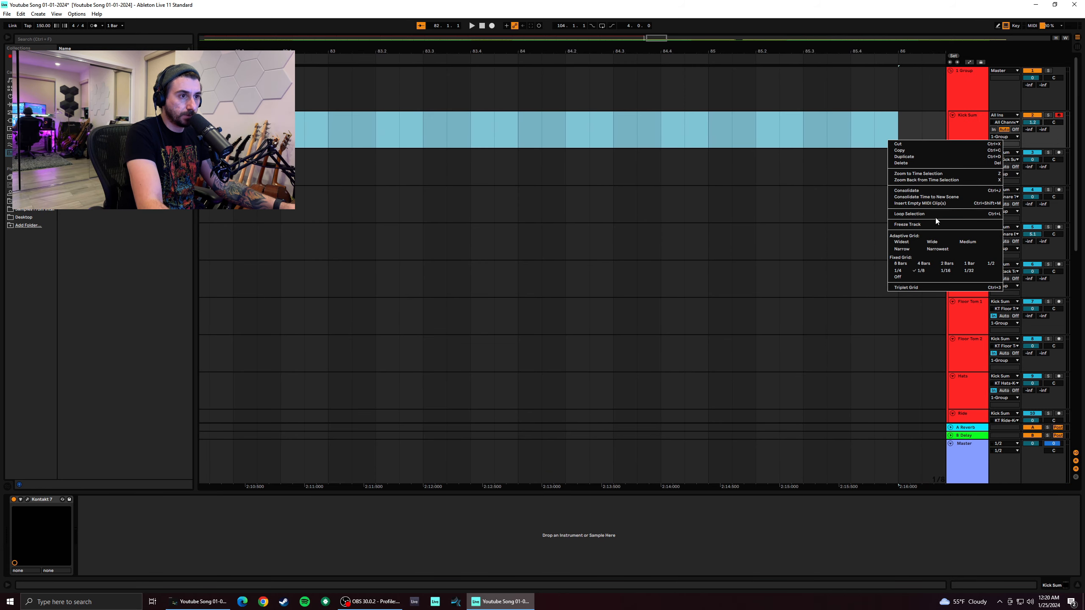
pyautogui.click(927, 203)
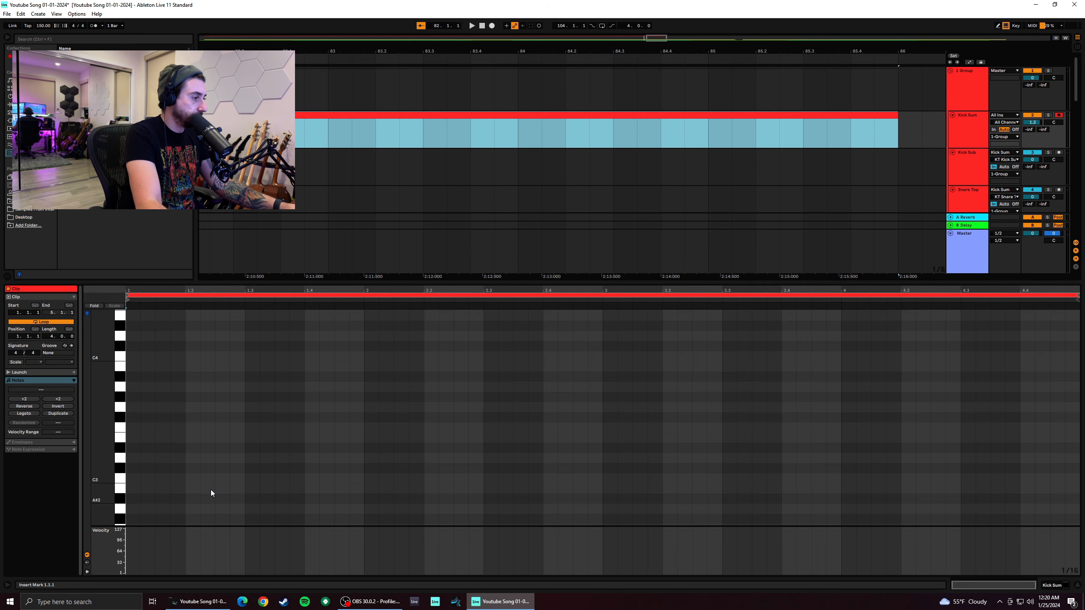
# Place a C0 note at 1.1.1 of the new Kick Sum clip starting at bar 82
pyautogui.press('space')
pyautogui.scroll(-6, 157, 501)
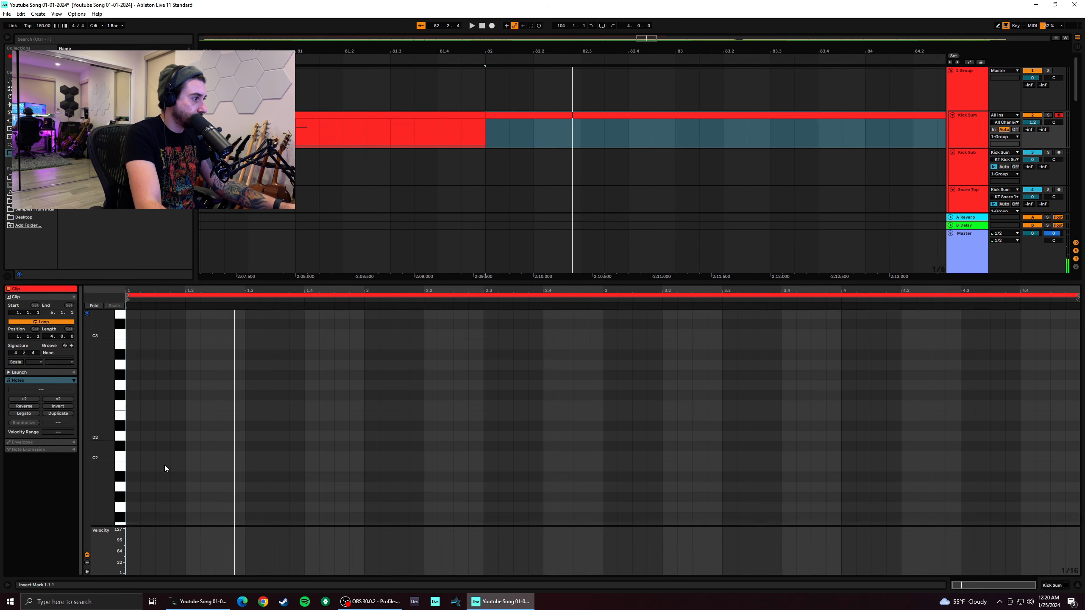
pyautogui.scroll(-5, 146, 492)
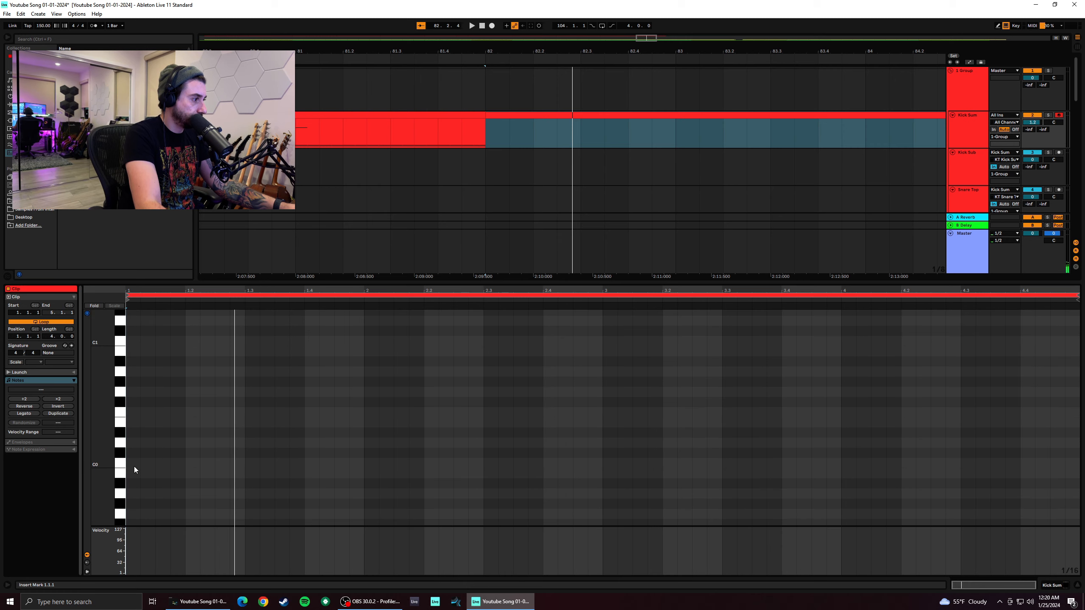
pyautogui.doubleClick(136, 468)
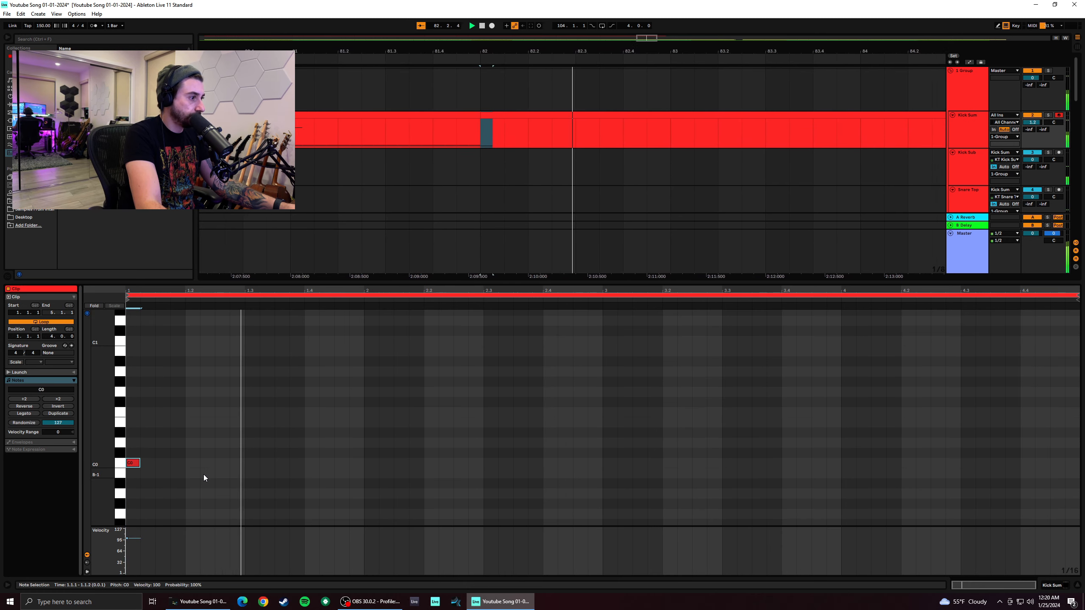
pyautogui.hotkey('ctrl', 's')
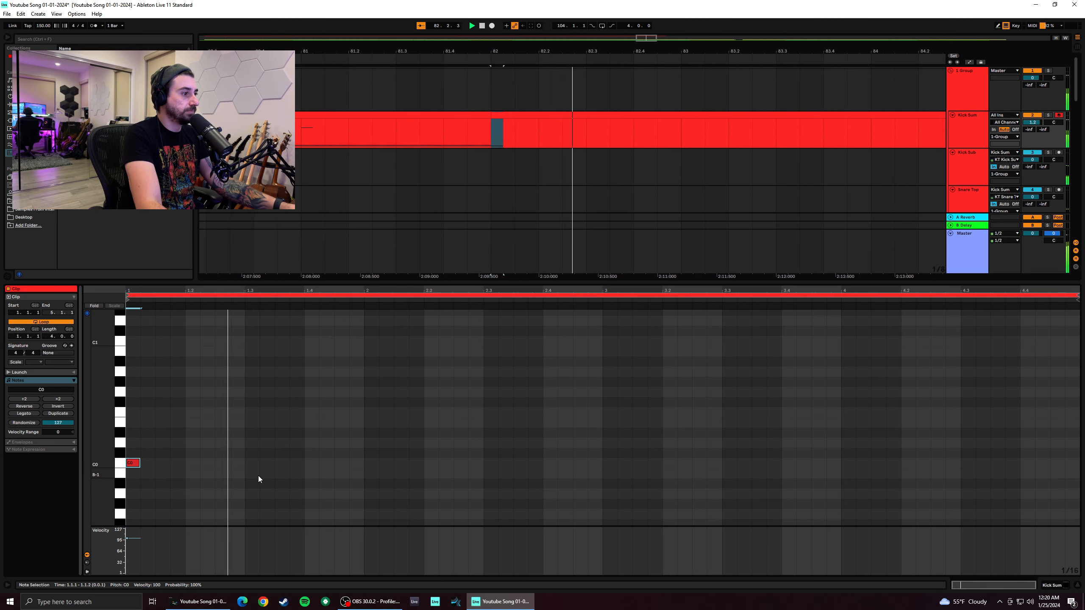
# Add C0 notes at 1.4.3, 2.1.3 and 3.1.1, checking the pattern with playback
pyautogui.doubleClick(339, 462)
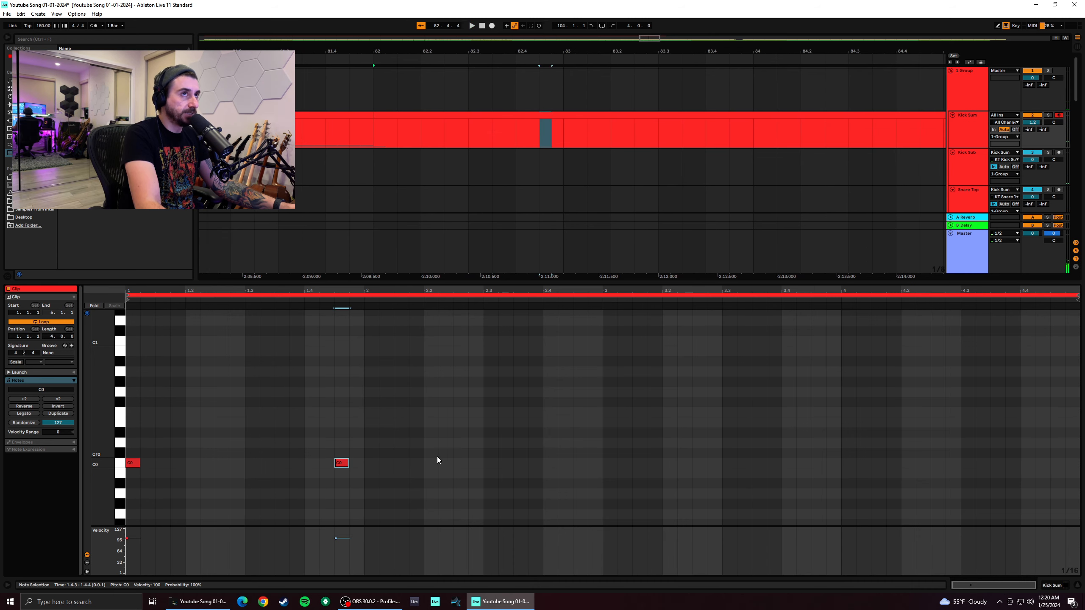
pyautogui.press('space')
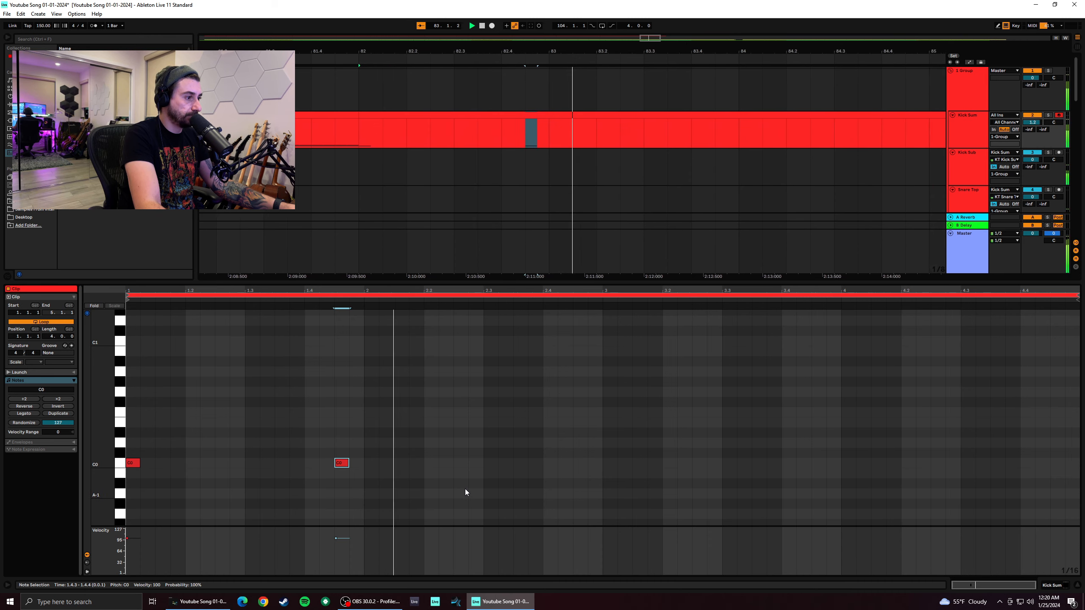
pyautogui.doubleClick(402, 463)
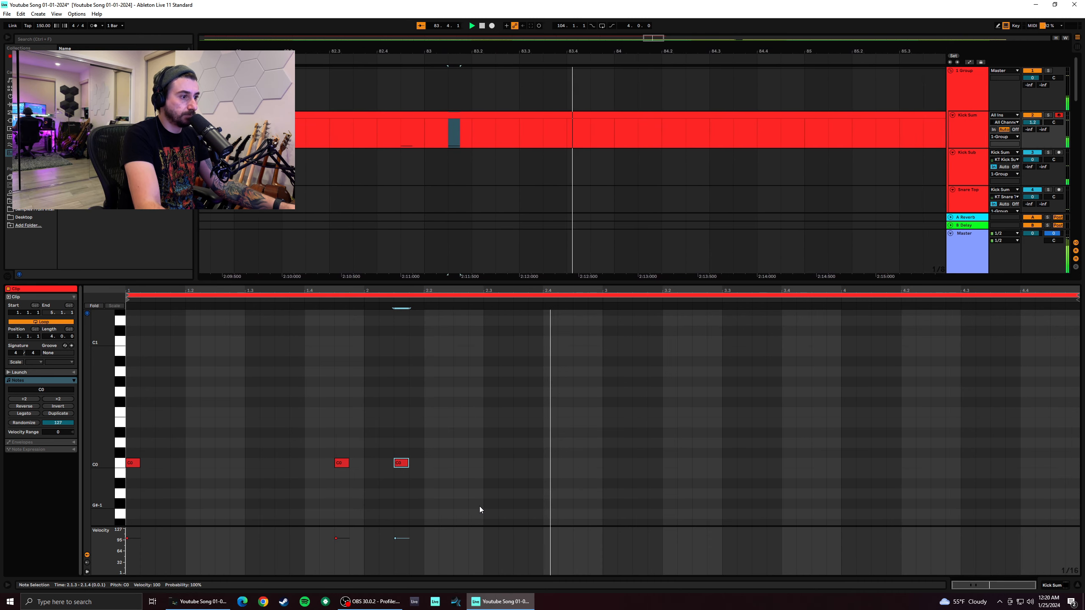
pyautogui.doubleClick(610, 463)
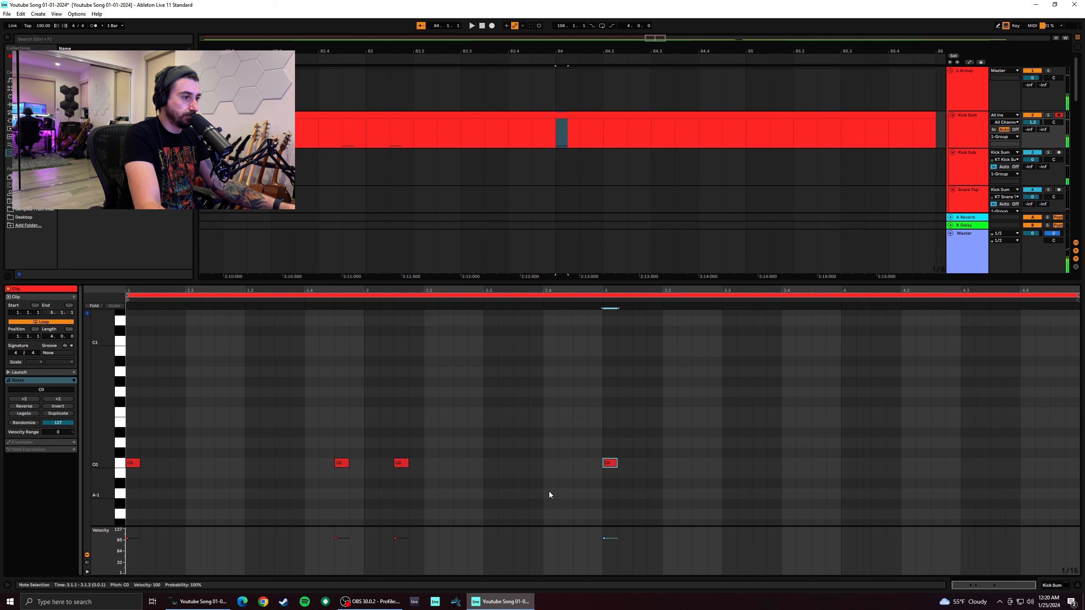
# Remove the C0 note at 3.1.1 and duplicate the notes of the clip's first two bars into its last two bars
pyautogui.doubleClick(603, 463)
pyautogui.moveTo(602, 465); pyautogui.dragTo(125, 447)
pyautogui.hotkey('ctrl', 'd')
pyautogui.press('space')
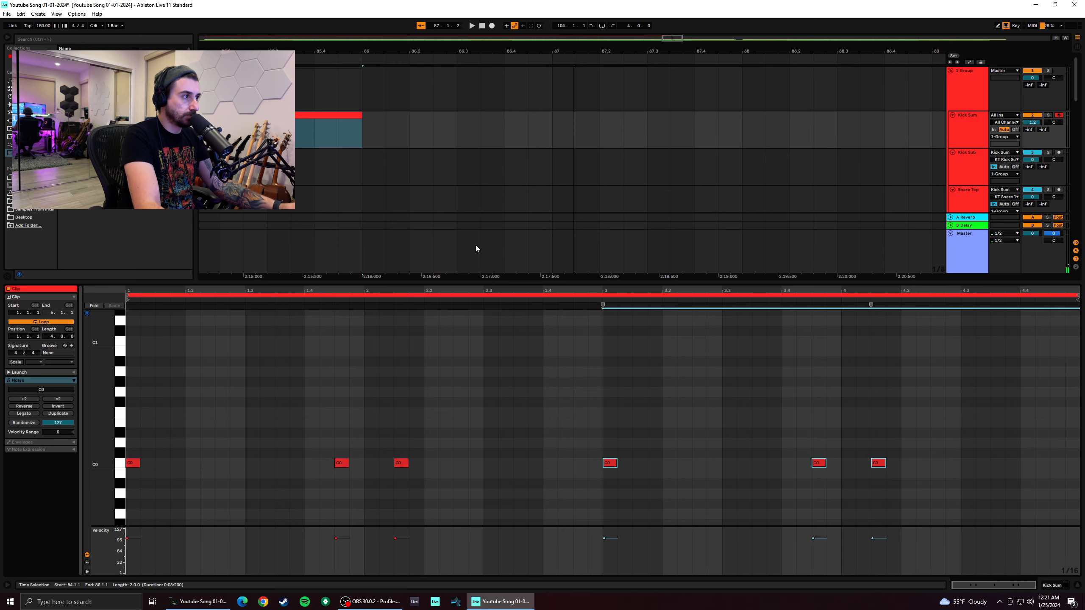
# Duplicate the four-bar Kick Sum clip to bars 86 through 90 and play the copy
pyautogui.moveTo(378, 138)
pyautogui.mouseDown()
pyautogui.moveTo(370, 134)
pyautogui.moveTo(954, 117)
pyautogui.moveTo(366, 130)
pyautogui.mouseUp()
pyautogui.click(318, 114)
pyautogui.hotkey('ctrl', 'd')
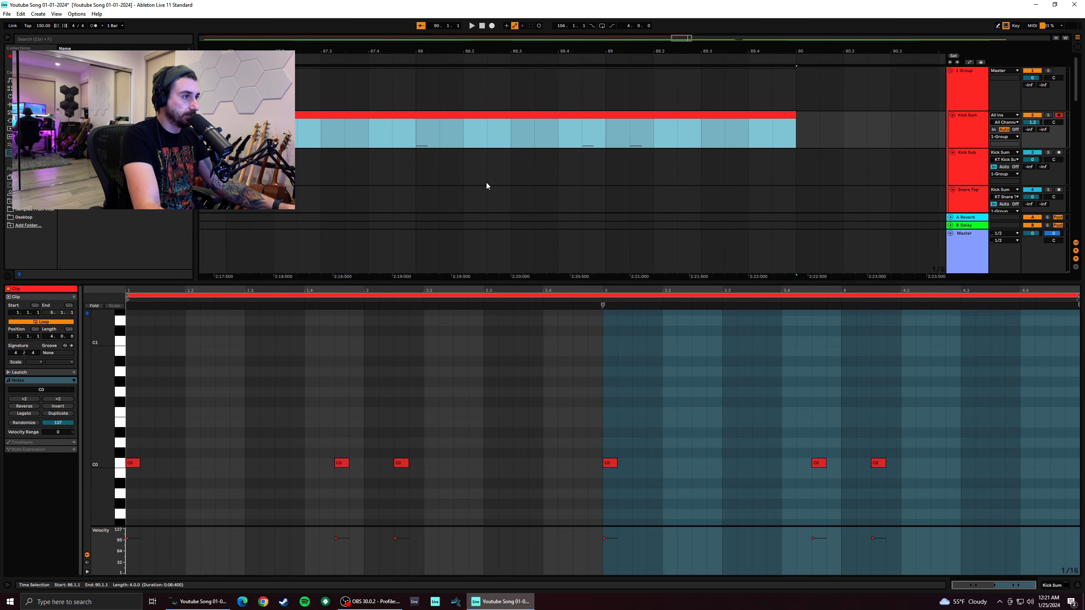
pyautogui.click(510, 173)
pyautogui.click(505, 114)
pyautogui.press('space')
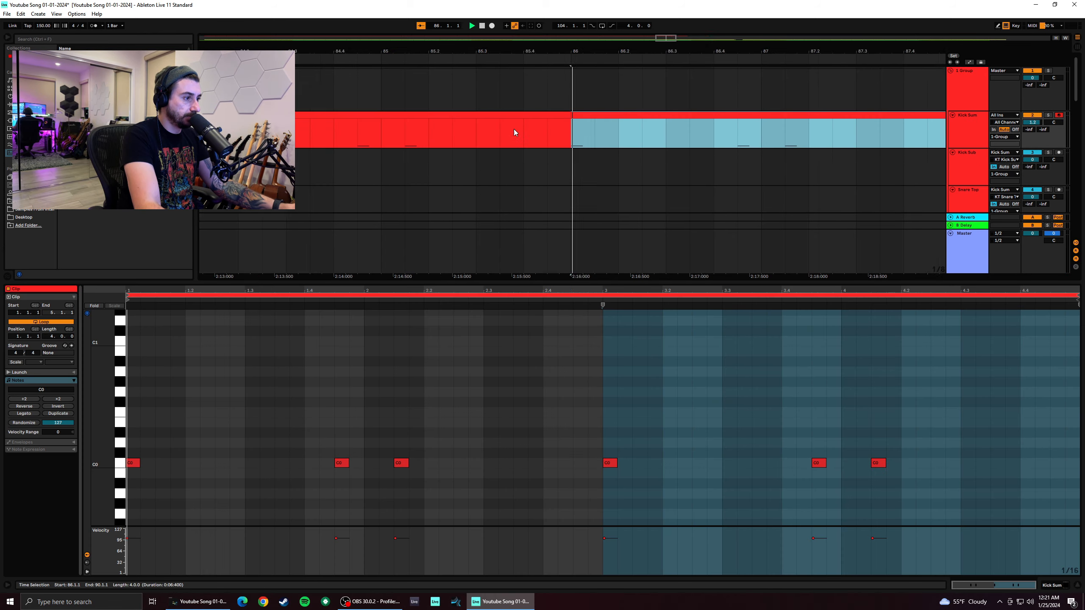
# In the clip at bar 86, add a C0 note at 1.3.3 and delete the ones at 1.4.3 and 2.1.3
pyautogui.click(546, 292)
pyautogui.press('space')
pyautogui.press('space')
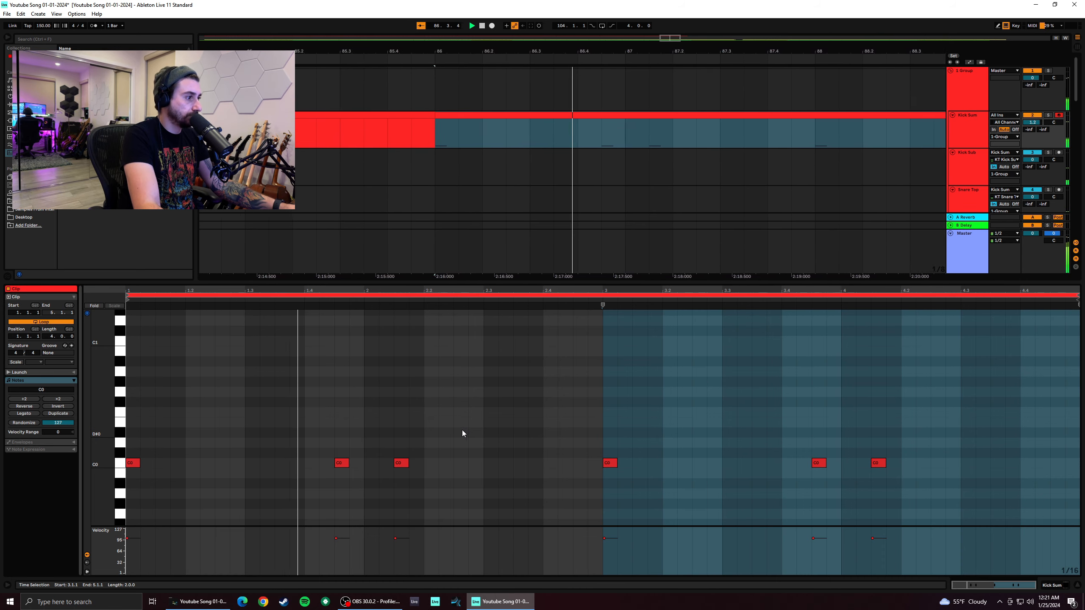
pyautogui.doubleClick(281, 462)
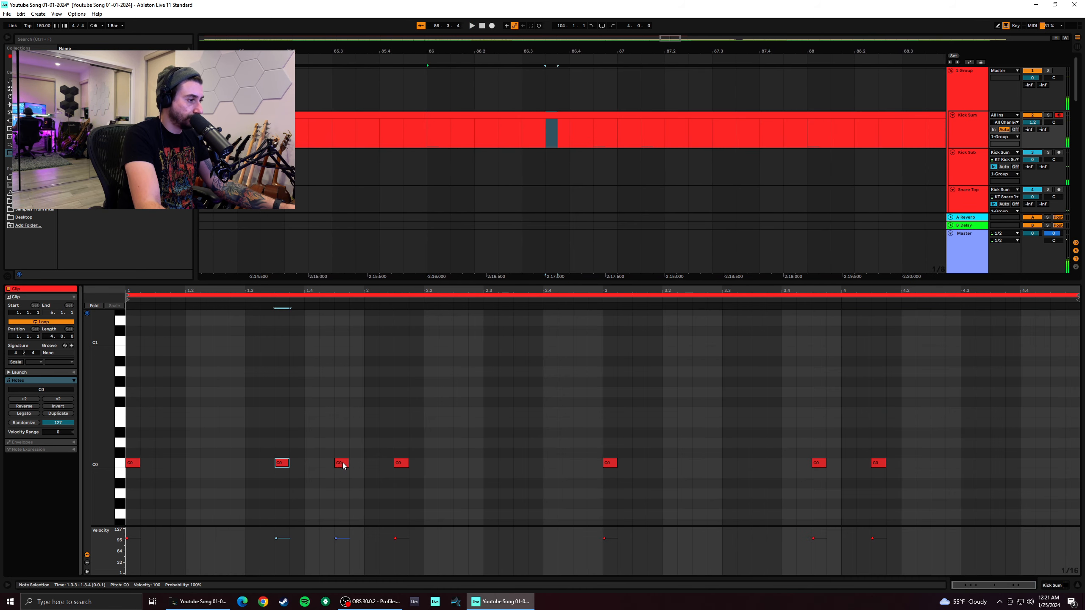
pyautogui.doubleClick(341, 463)
pyautogui.doubleClick(398, 463)
pyautogui.click(130, 475)
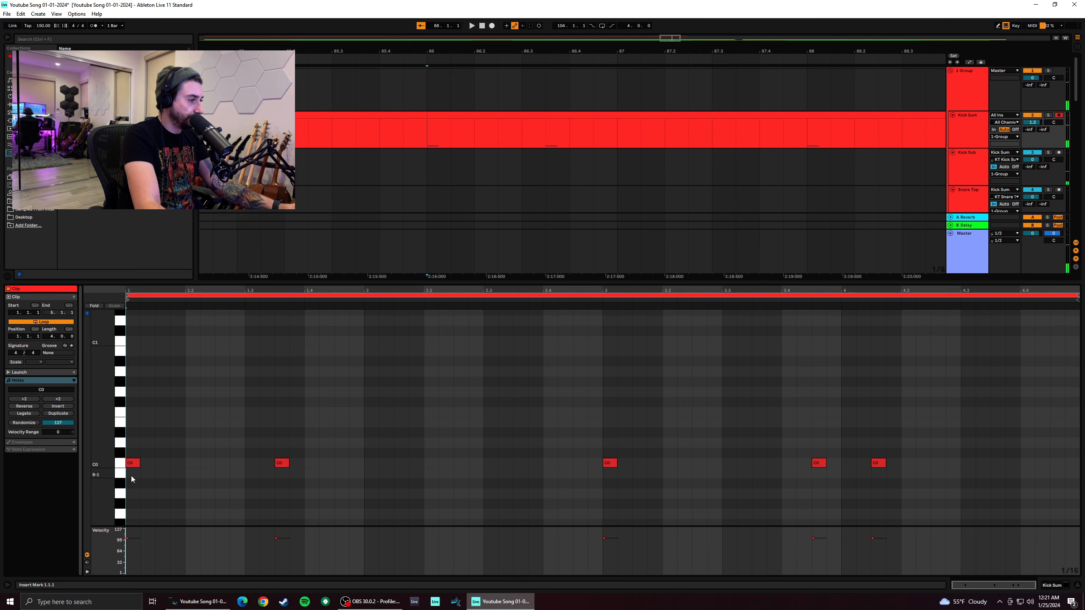
pyautogui.press('space')
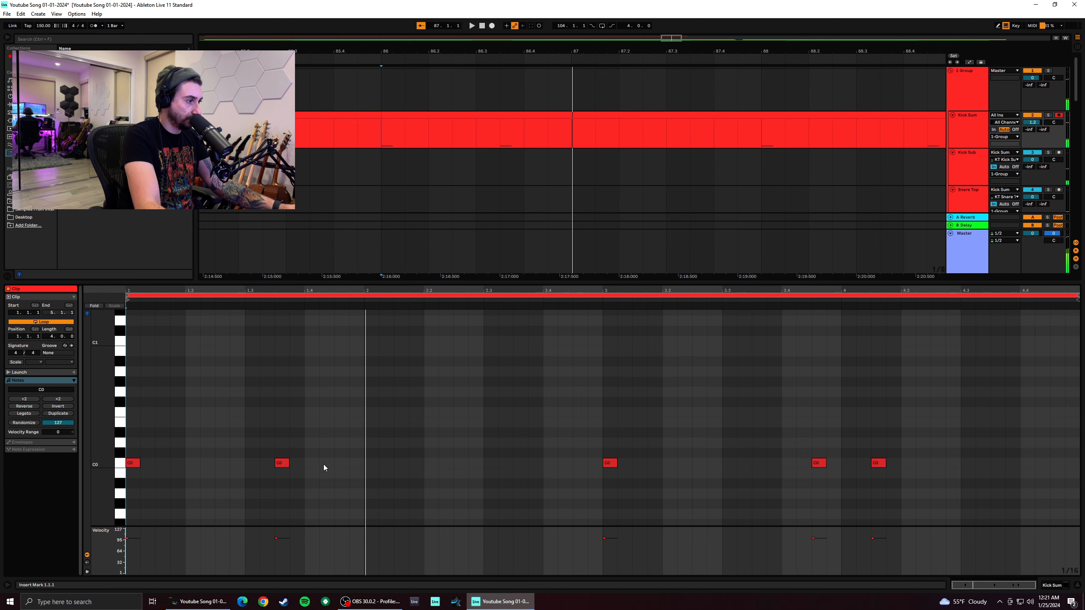
# Add C0 notes at 1.4.3 and 2.1.1 and play the clip from its start
pyautogui.doubleClick(341, 462)
pyautogui.doubleClick(369, 462)
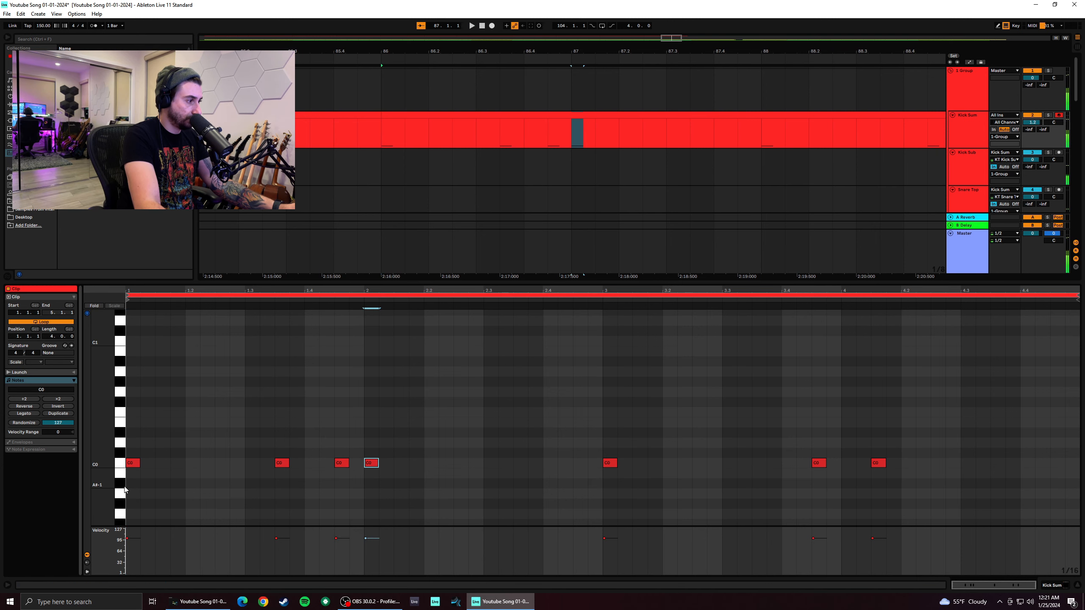
pyautogui.click(130, 475)
pyautogui.press('space')
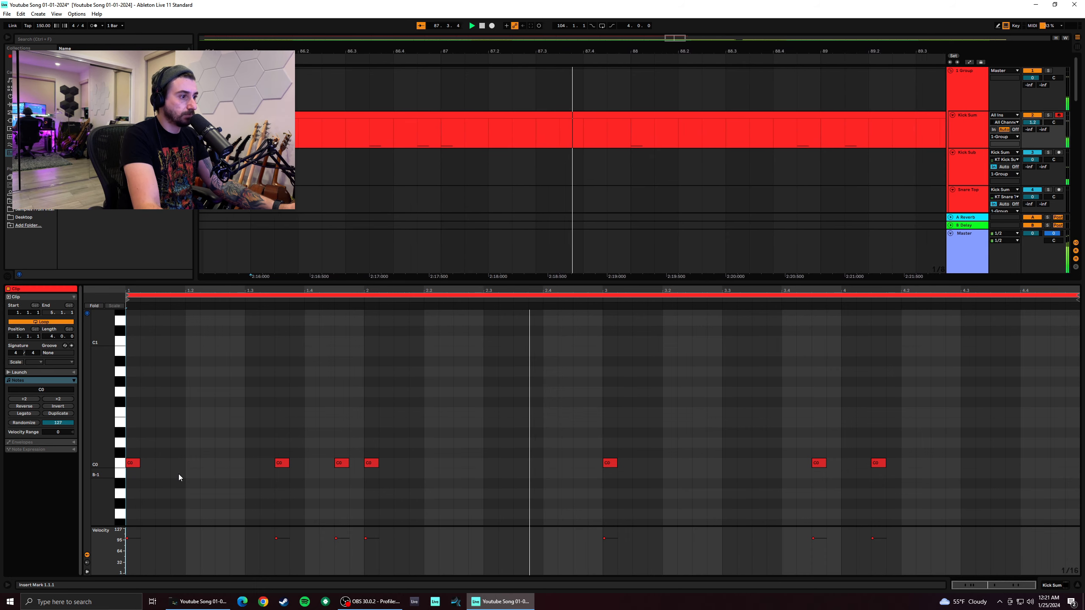
# Add C0 notes at 2.3.3 and 2.4.3, delete the one at 3.1.1, and replay the clip
pyautogui.press('space')
pyautogui.doubleClick(520, 463)
pyautogui.doubleClick(550, 463)
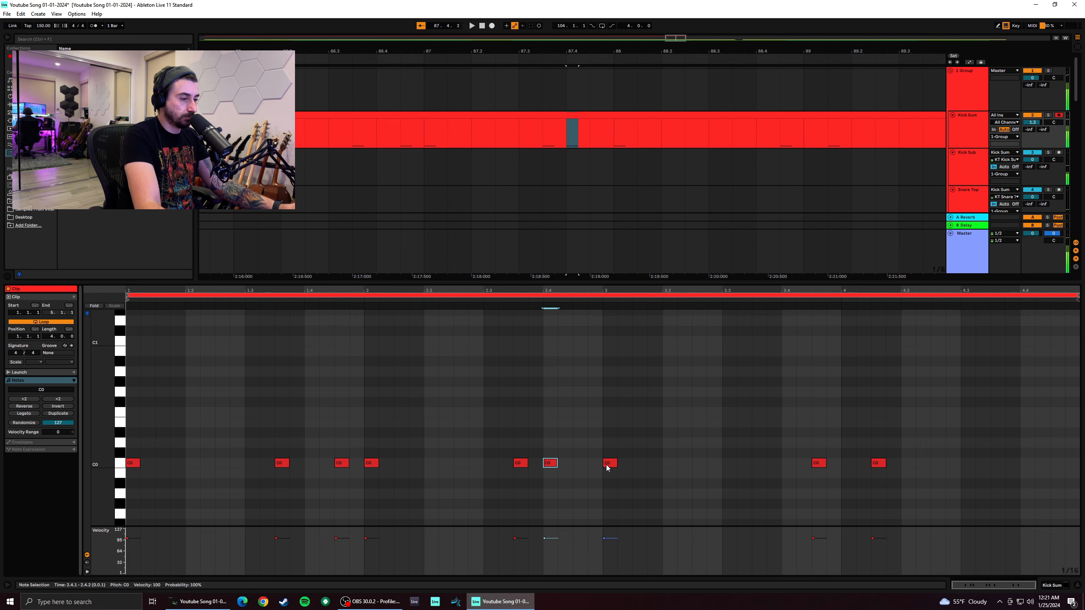
pyautogui.click(611, 465)
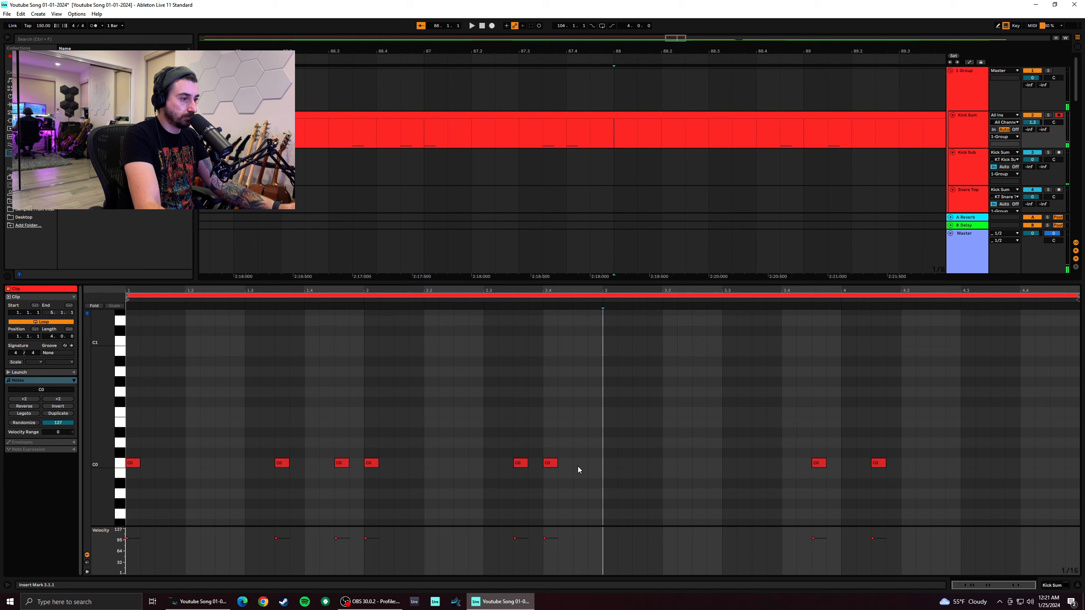
pyautogui.moveTo(552, 464); pyautogui.dragTo(581, 465)
pyautogui.click(609, 465)
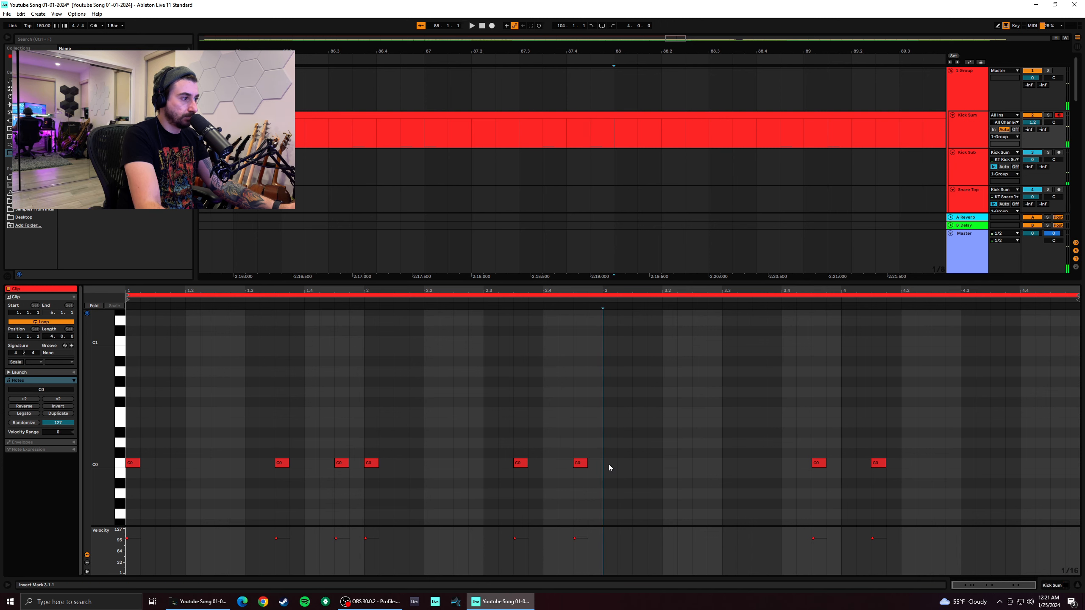
pyautogui.click(138, 482)
pyautogui.press('space')
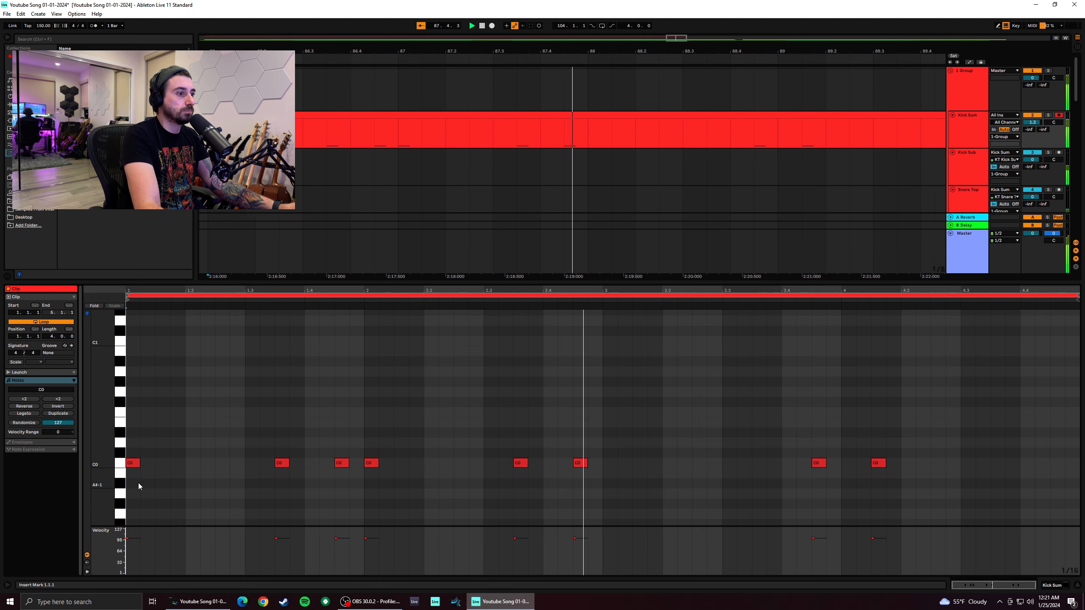
# Add C0 notes at 3.1.1, 3.3.3 and 3.4.1, and move the C0 note at 4.1.3 to 4.1.1
pyautogui.doubleClick(611, 463)
pyautogui.click(604, 471)
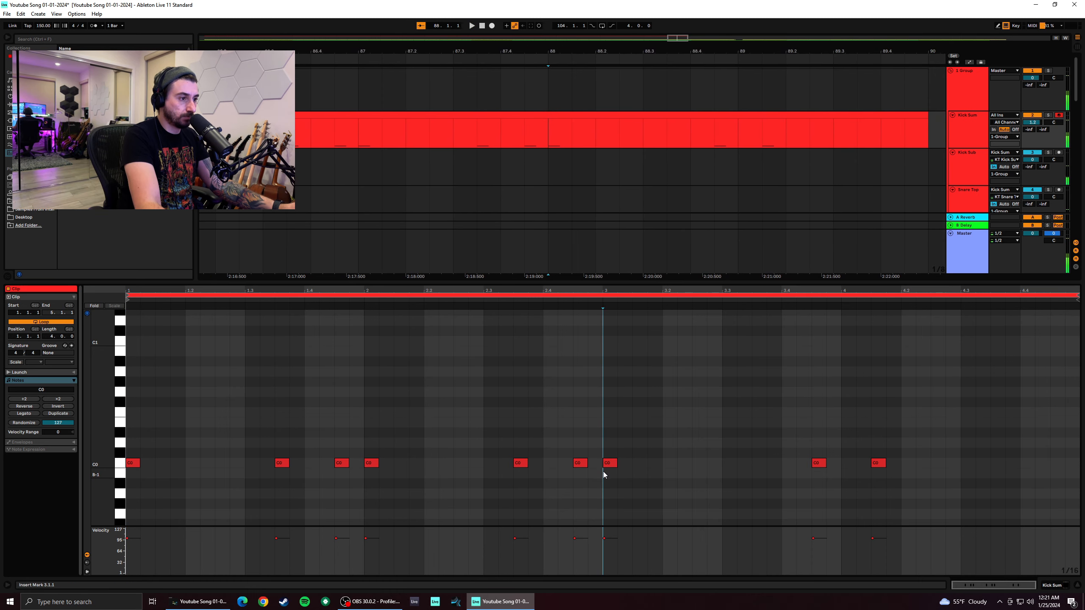
pyautogui.doubleClick(759, 463)
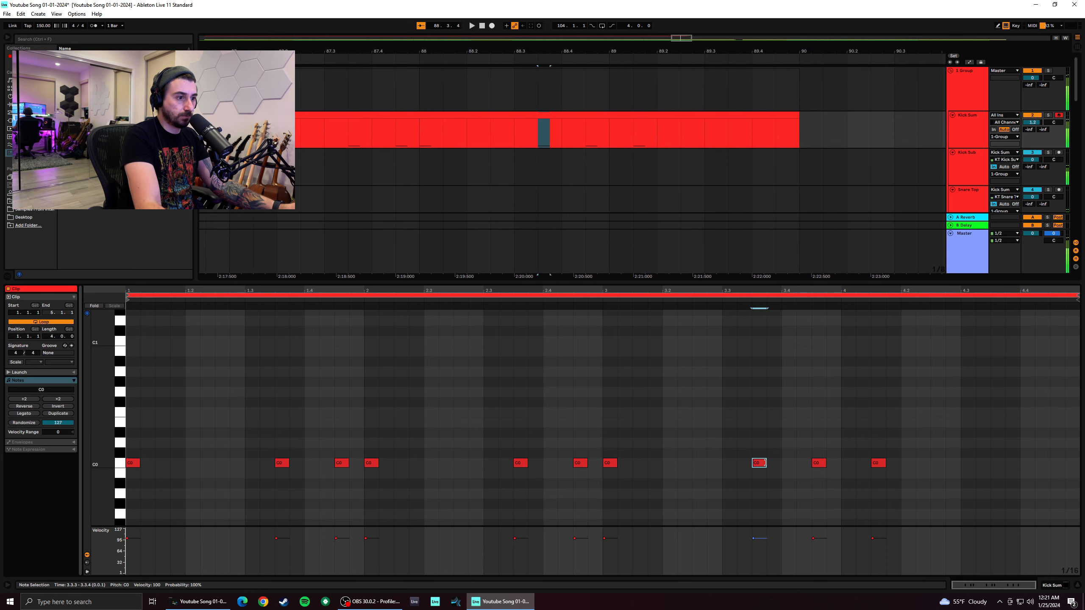
pyautogui.doubleClick(789, 464)
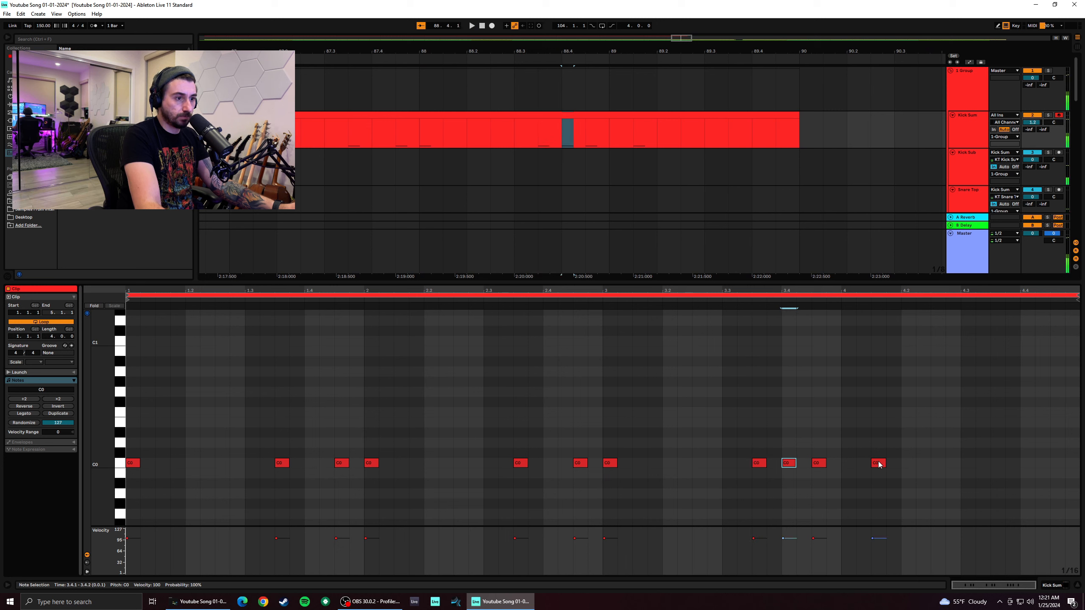
pyautogui.moveTo(878, 465); pyautogui.dragTo(846, 475)
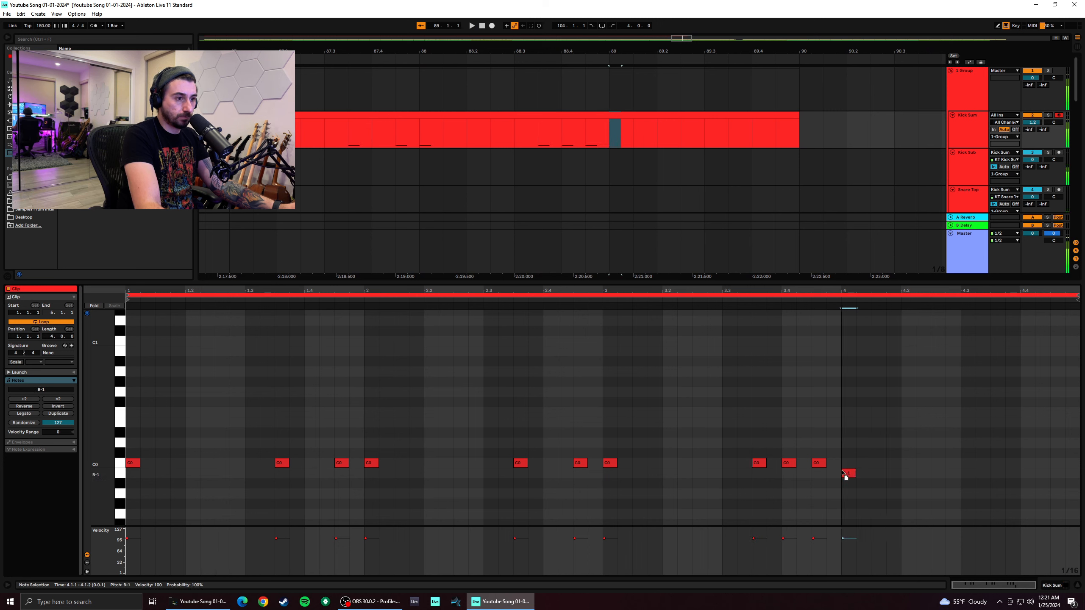
# Listen to the revised kick pattern from the clip's start and from 2.3.3
pyautogui.click(720, 486)
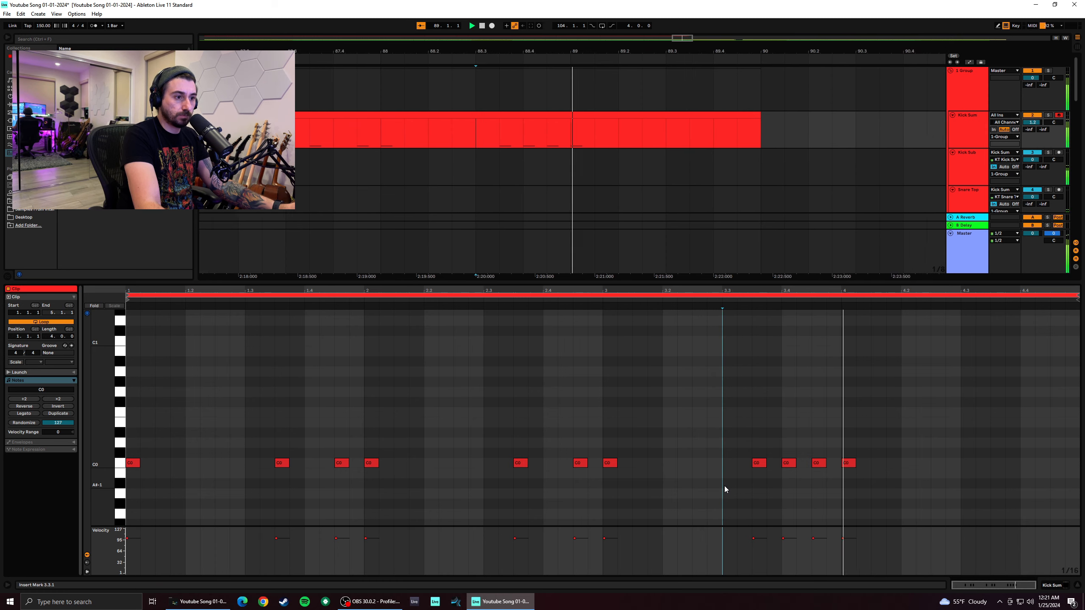
pyautogui.press('space')
pyautogui.click(130, 482)
pyautogui.press('space')
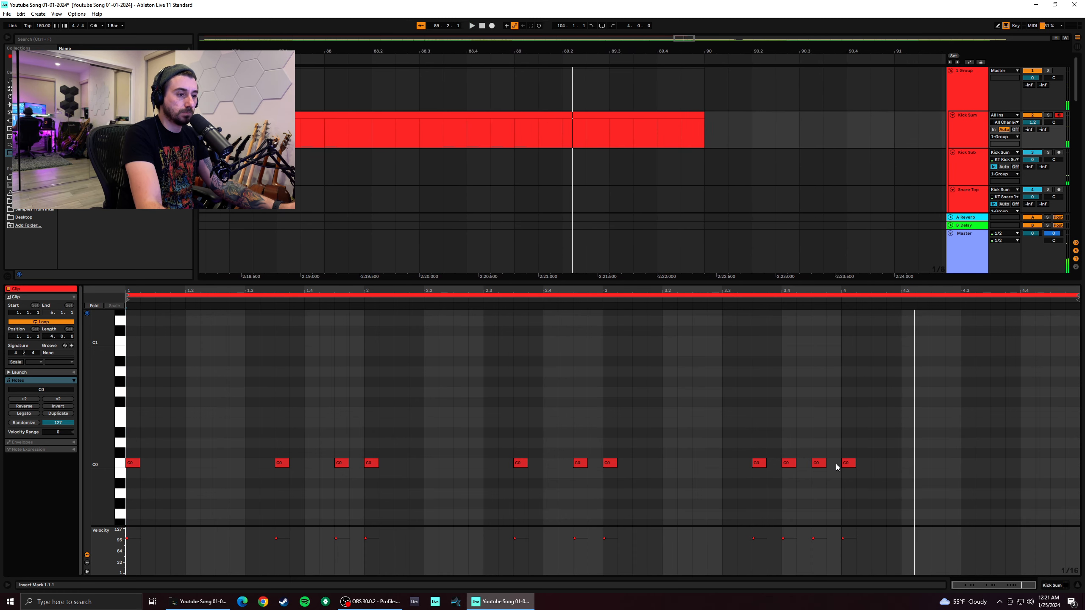
pyautogui.click(514, 448)
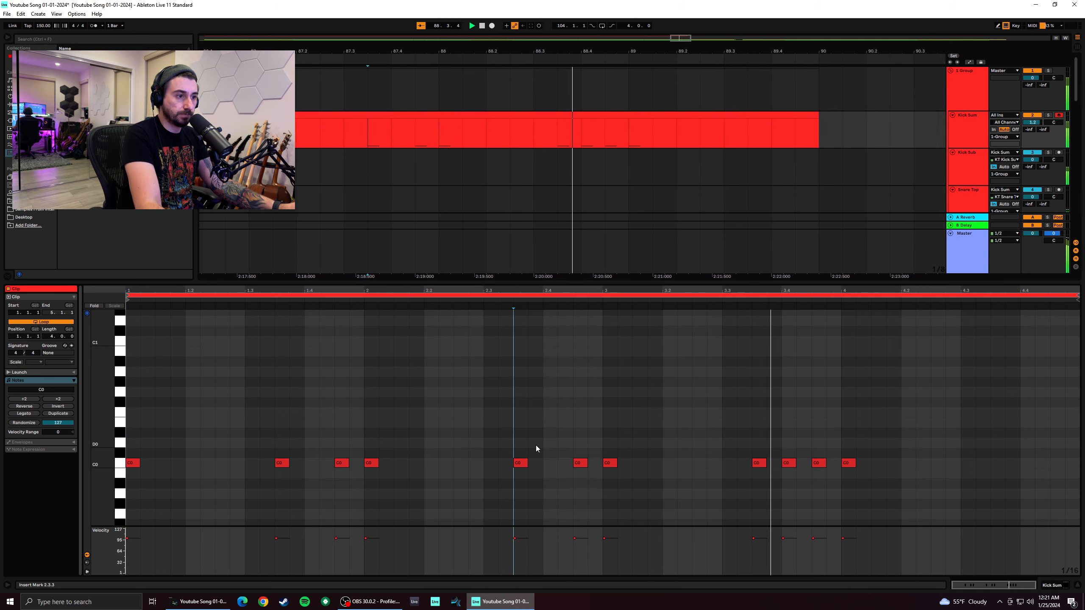
pyautogui.click(130, 448)
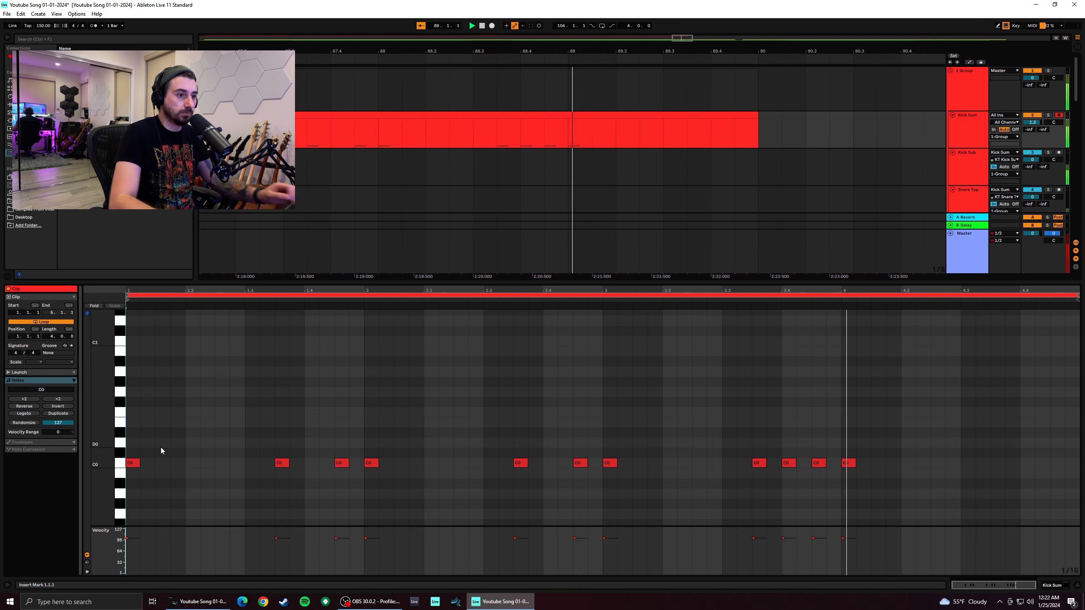
# Play the clip from 3.1.1 and delete the C0 notes at 3.3.3 and 3.4.1
pyautogui.click(603, 430)
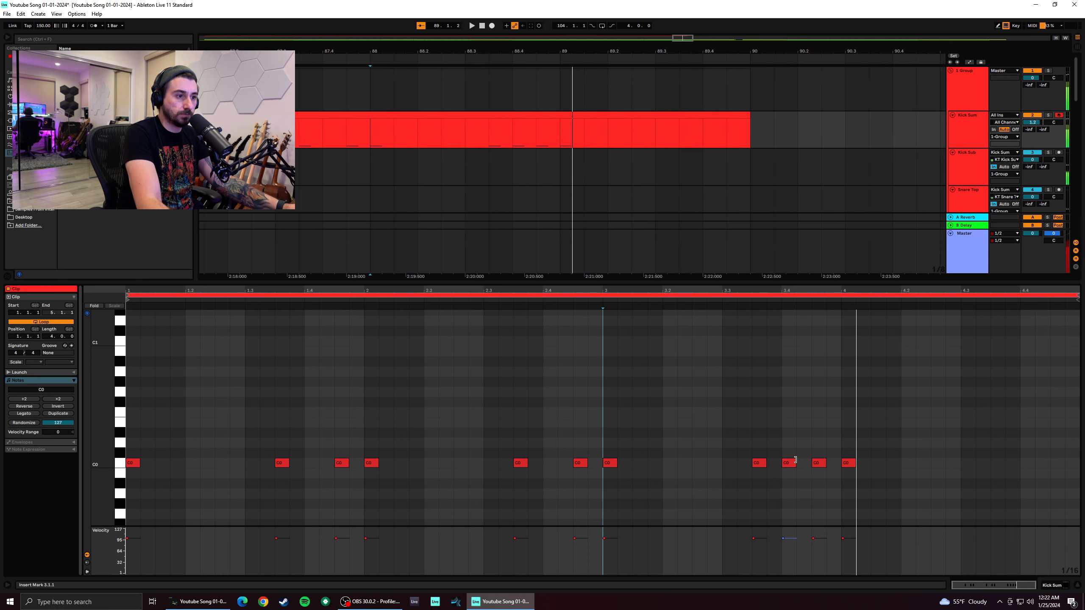
pyautogui.moveTo(796, 477); pyautogui.dragTo(754, 461)
pyautogui.press('Delete')
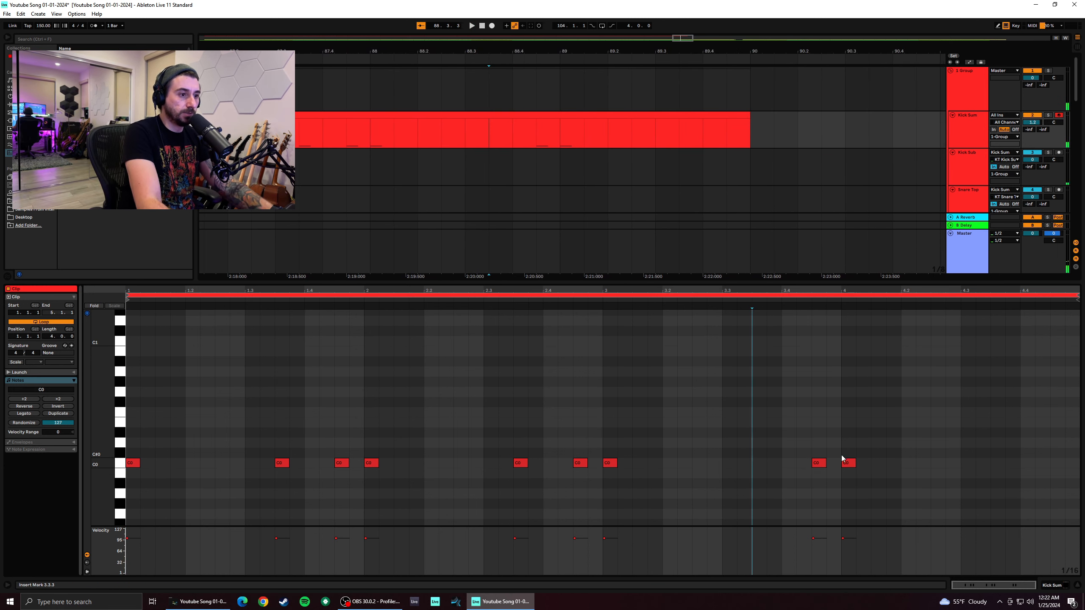
# Add two higher notes above the C0 note at 3.4.3, trying several pitches and placing them at C#1 and D#1
pyautogui.doubleClick(816, 452)
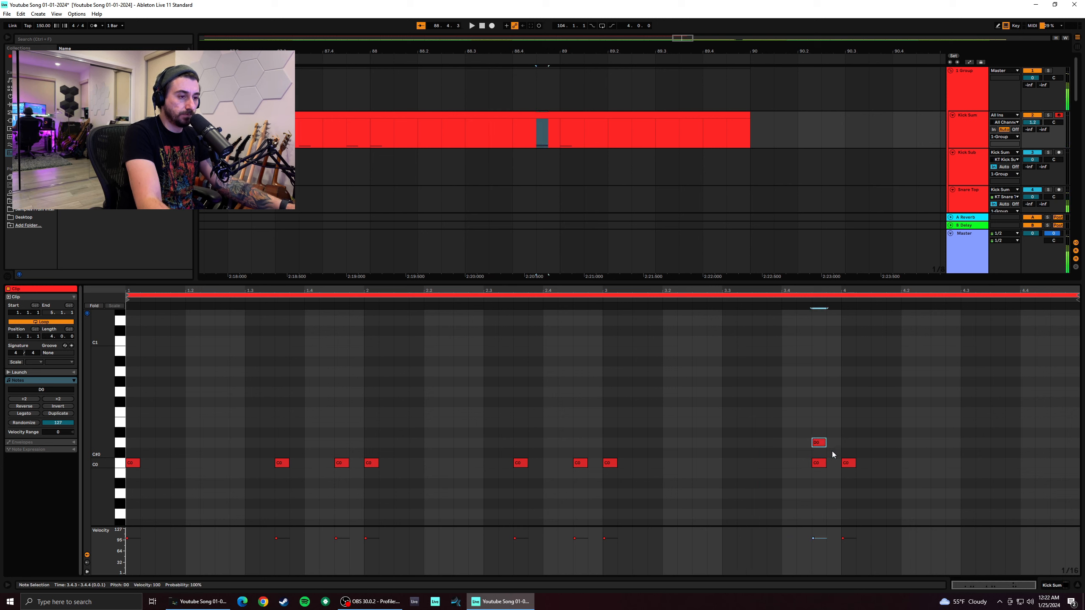
pyautogui.moveTo(817, 445); pyautogui.dragTo(817, 415)
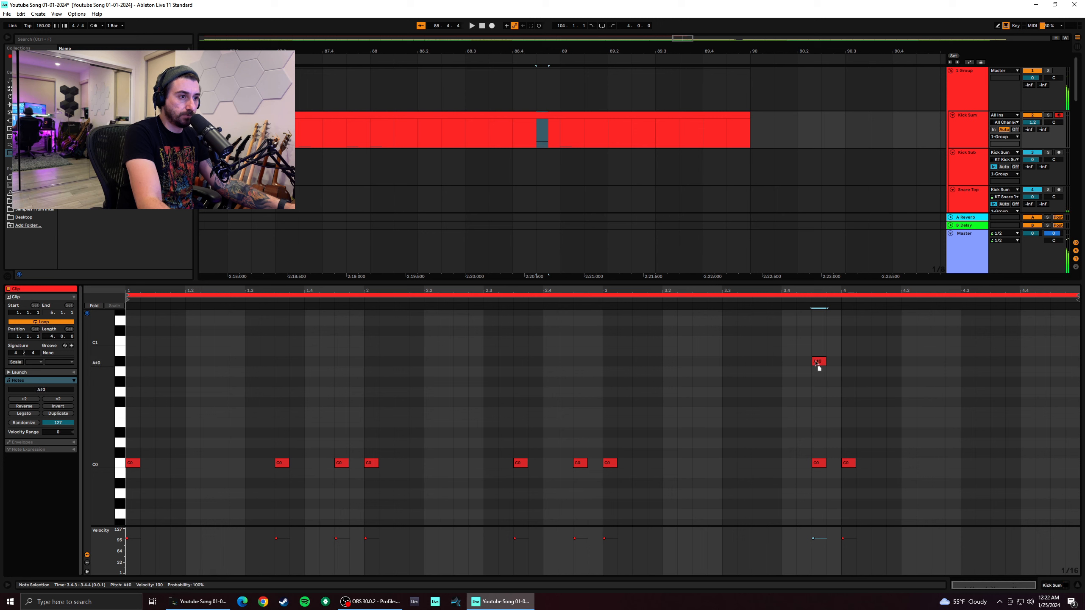
pyautogui.moveTo(817, 366); pyautogui.dragTo(817, 356)
pyautogui.click(815, 361)
pyautogui.doubleClick(819, 371)
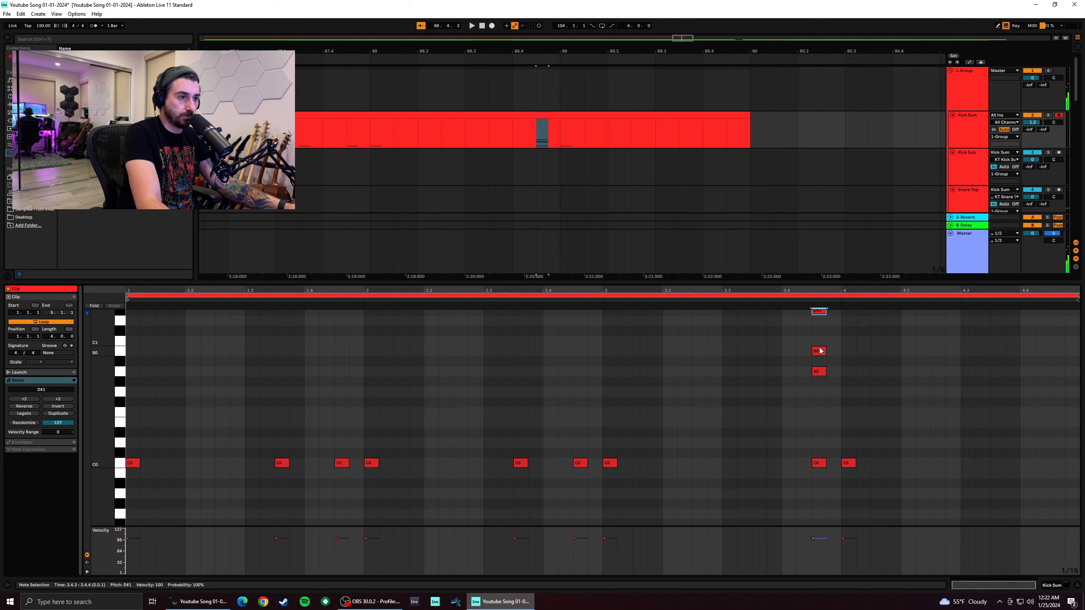
pyautogui.doubleClick(821, 373)
pyautogui.click(782, 377)
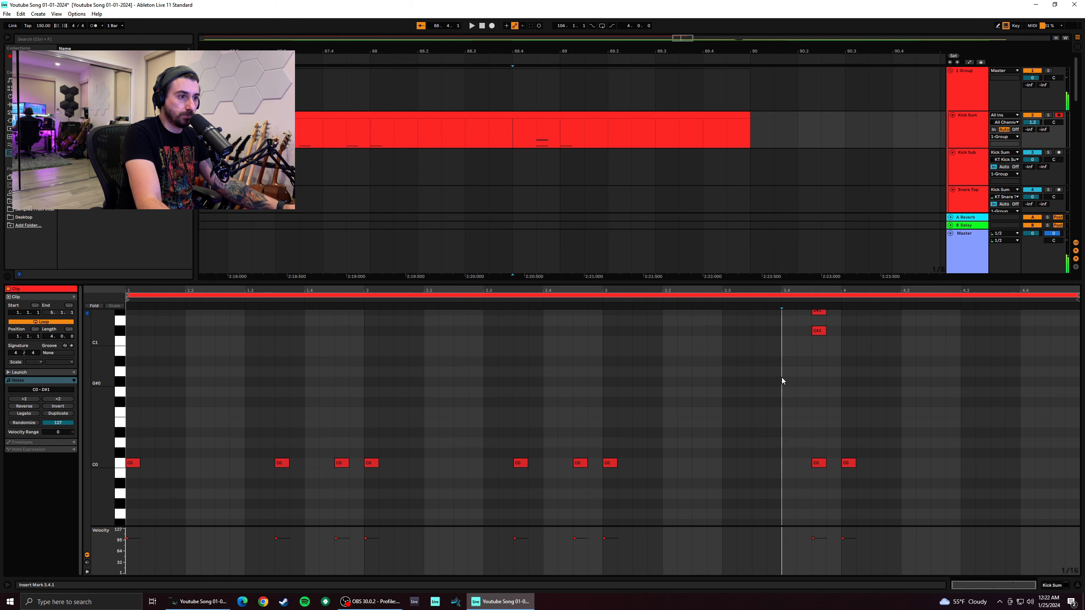
# Delete the C0 note at 3.4.3 beneath the two higher notes and listen to the clip from 3.4.1
pyautogui.press('space')
pyautogui.press('space')
pyautogui.click(820, 463)
pyautogui.press('Delete')
pyautogui.click(788, 447)
pyautogui.press('space')
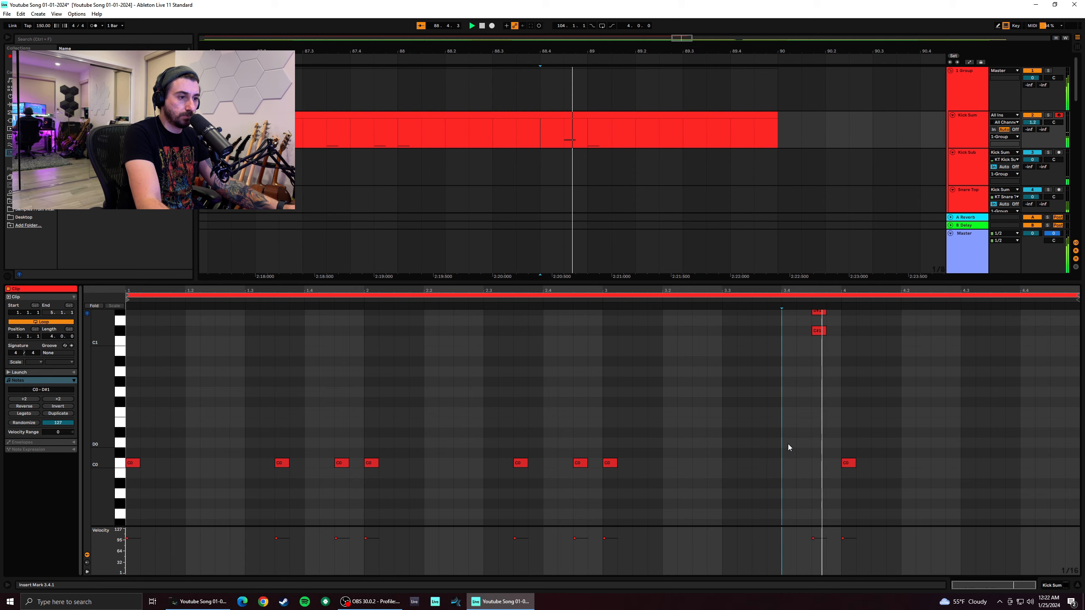
pyautogui.press('space')
pyautogui.press('space')
pyautogui.press('space')
pyautogui.press('space')
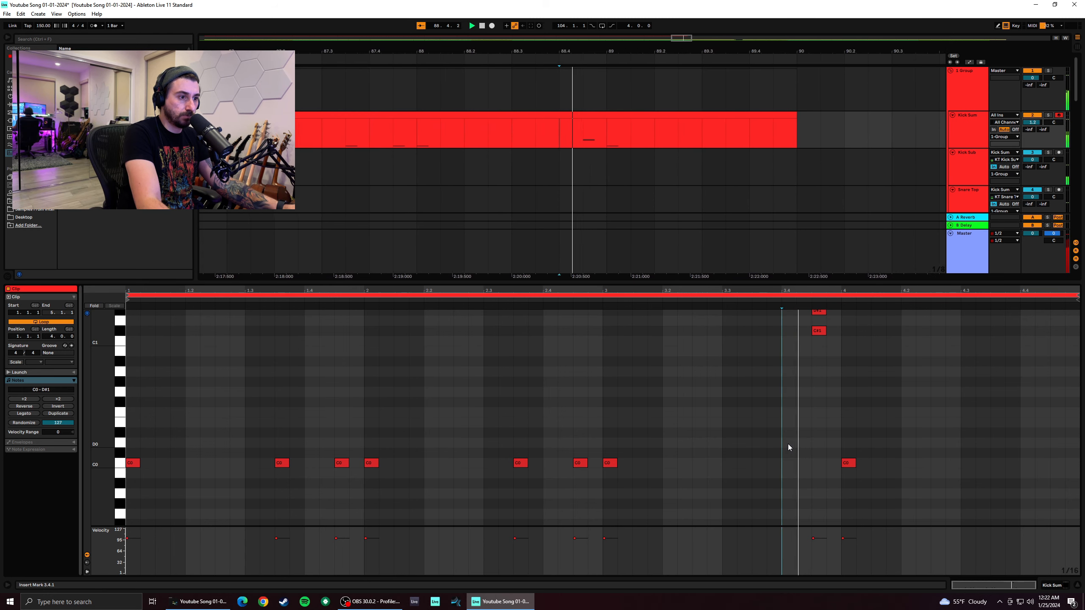
pyautogui.press('space')
# Delete the C0 note at 4.1.1 and listen to the clip from 3.4.1 and from 3.3.1
pyautogui.doubleClick(852, 463)
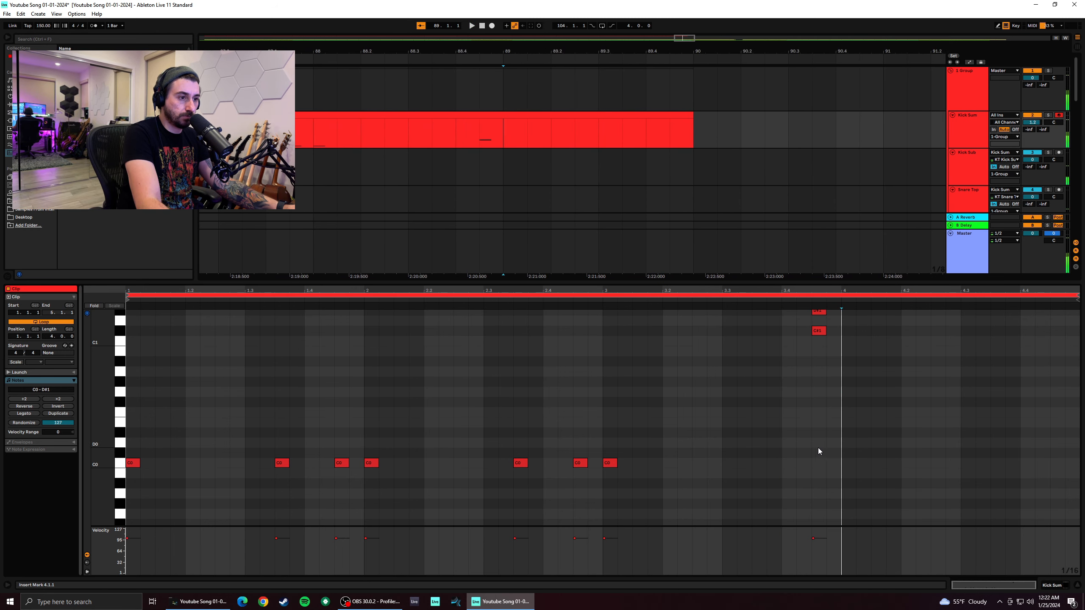
pyautogui.click(783, 445)
pyautogui.press('space')
pyautogui.press('space')
pyautogui.press('space')
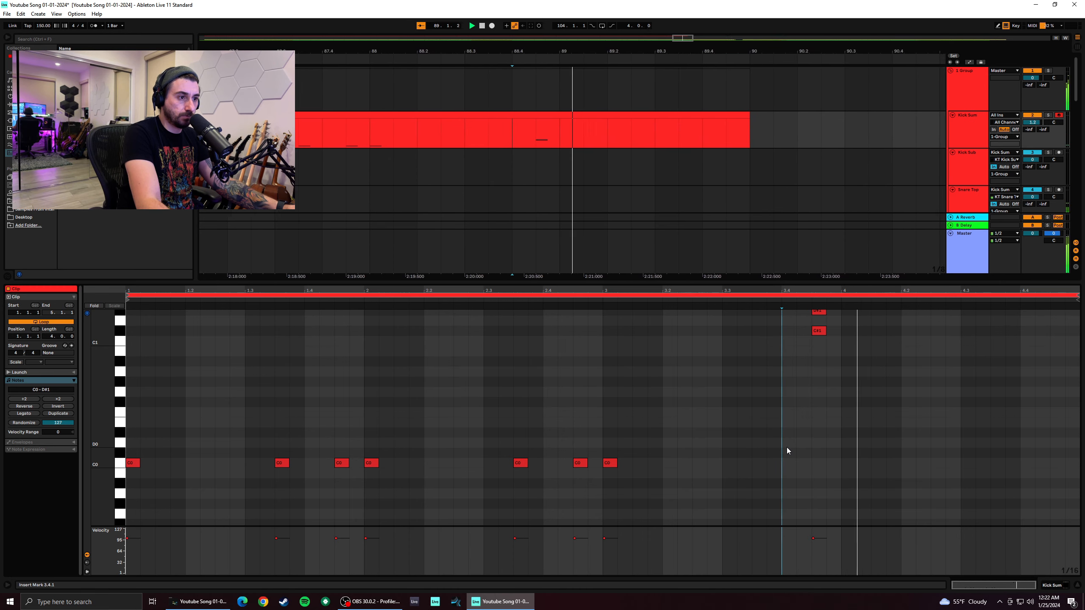
pyautogui.press('space')
pyautogui.doubleClick(726, 438)
pyautogui.doubleClick(726, 437)
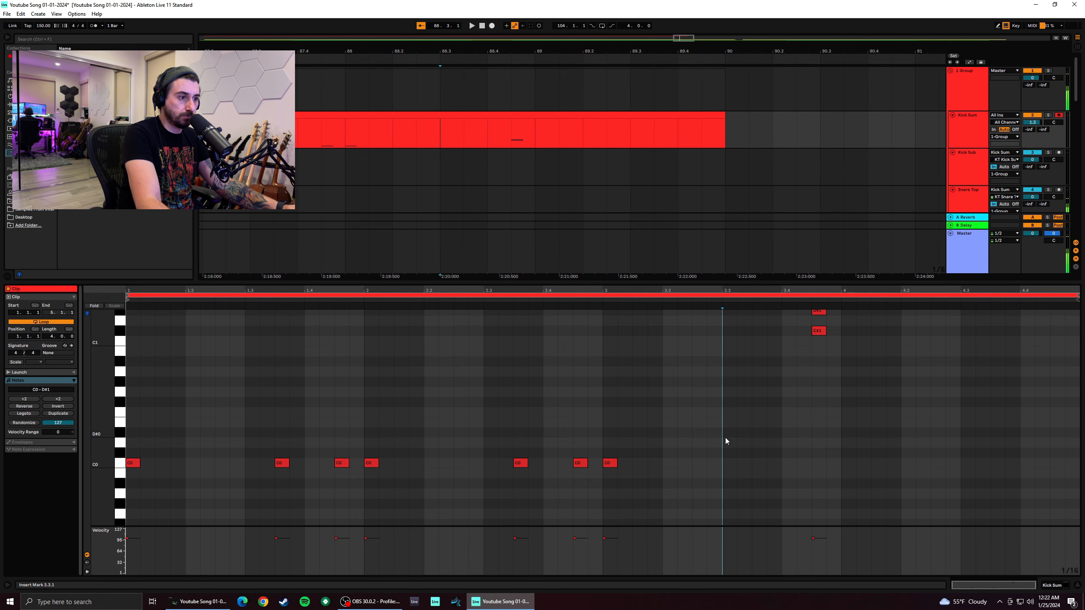
pyautogui.press('space')
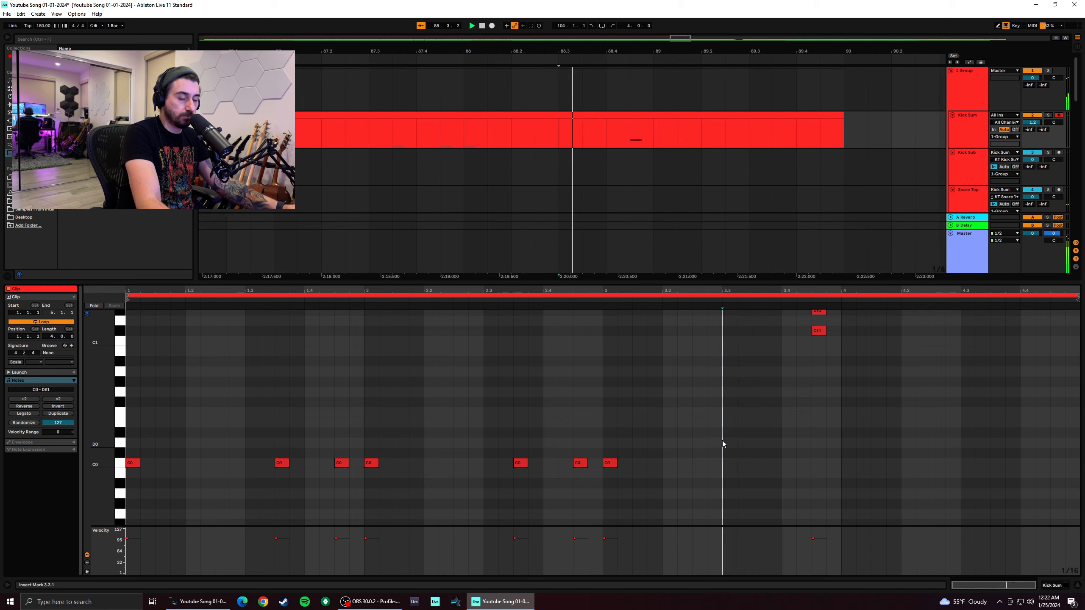
# Add D0 notes at 4.1.3 and 4.3.1 and C0 notes at 4.2.1, 4.2.3 and 4.3.3
pyautogui.click(874, 448)
pyautogui.doubleClick(878, 442)
pyautogui.doubleClick(878, 453)
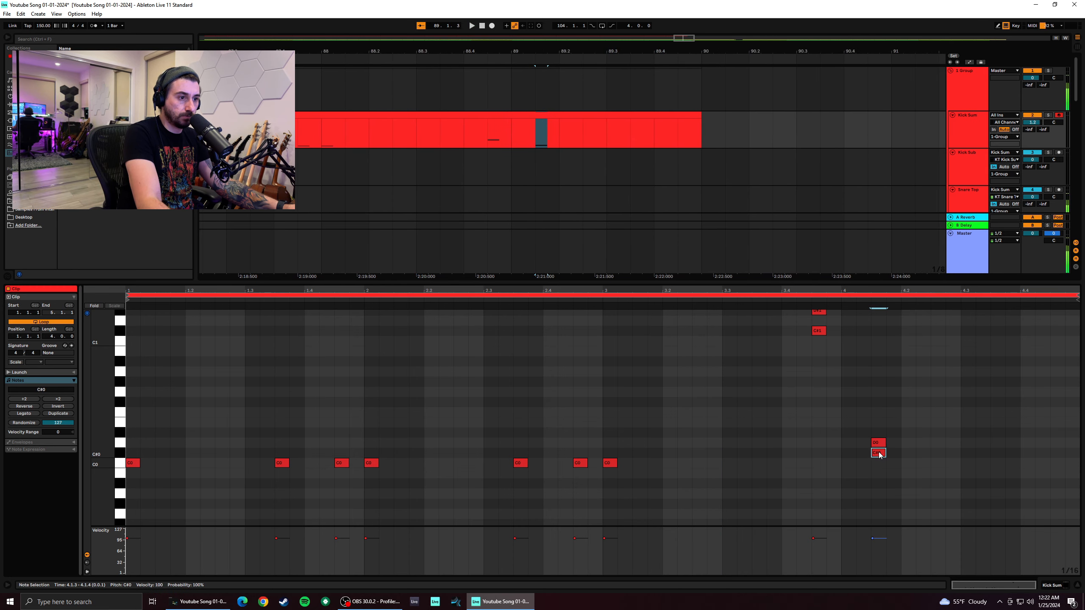
pyautogui.doubleClick(878, 452)
pyautogui.doubleClick(906, 462)
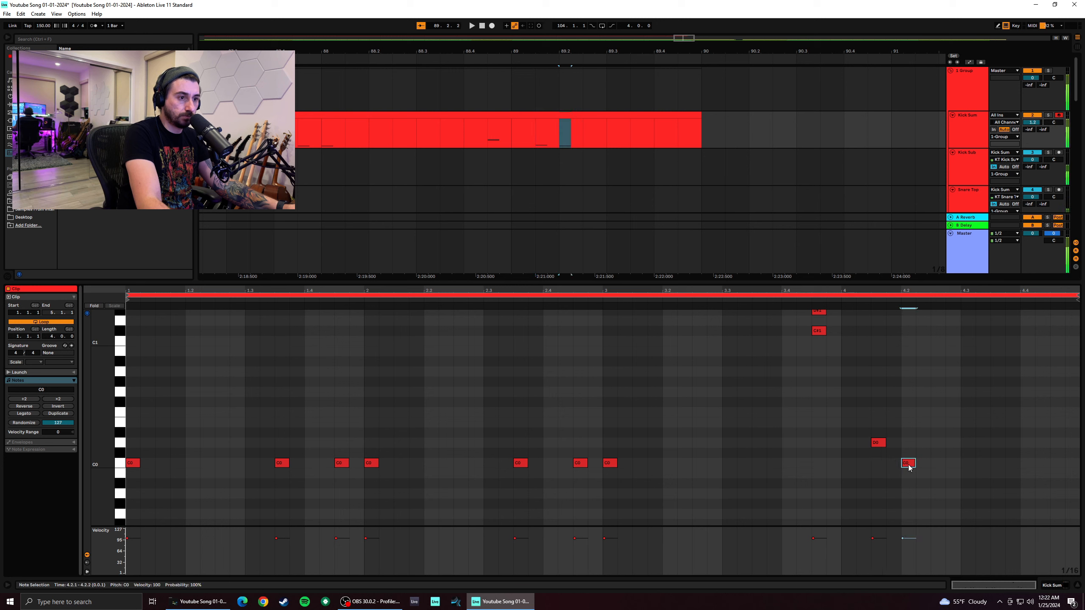
pyautogui.doubleClick(936, 463)
pyautogui.doubleClick(968, 443)
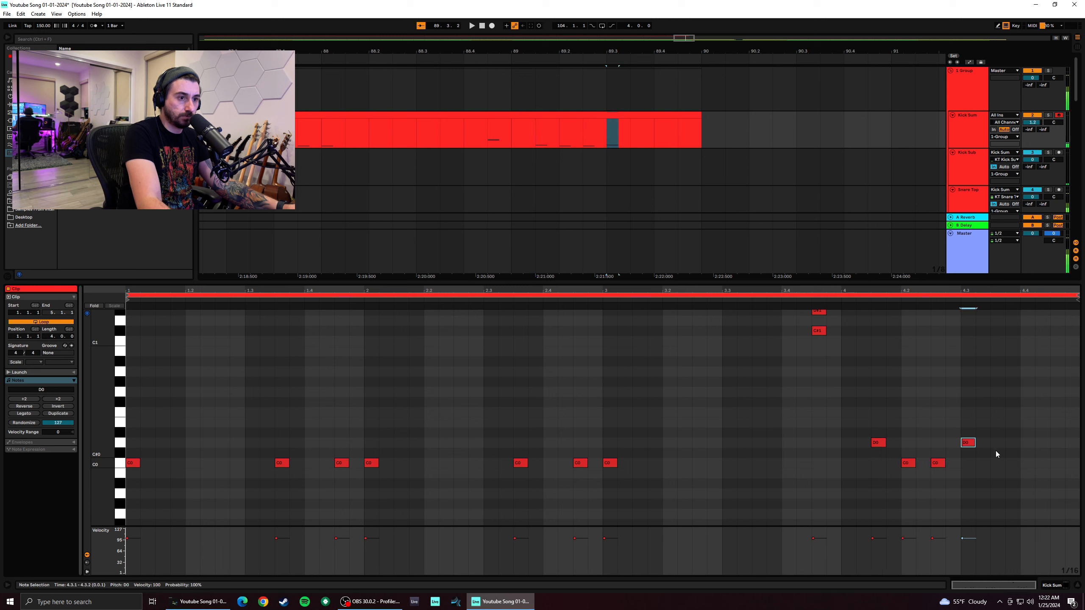
pyautogui.doubleClick(1002, 462)
# Add a higher note above the C0 note at 4.3.3, place it at G3, and play the clip from bar 86
pyautogui.doubleClick(995, 341)
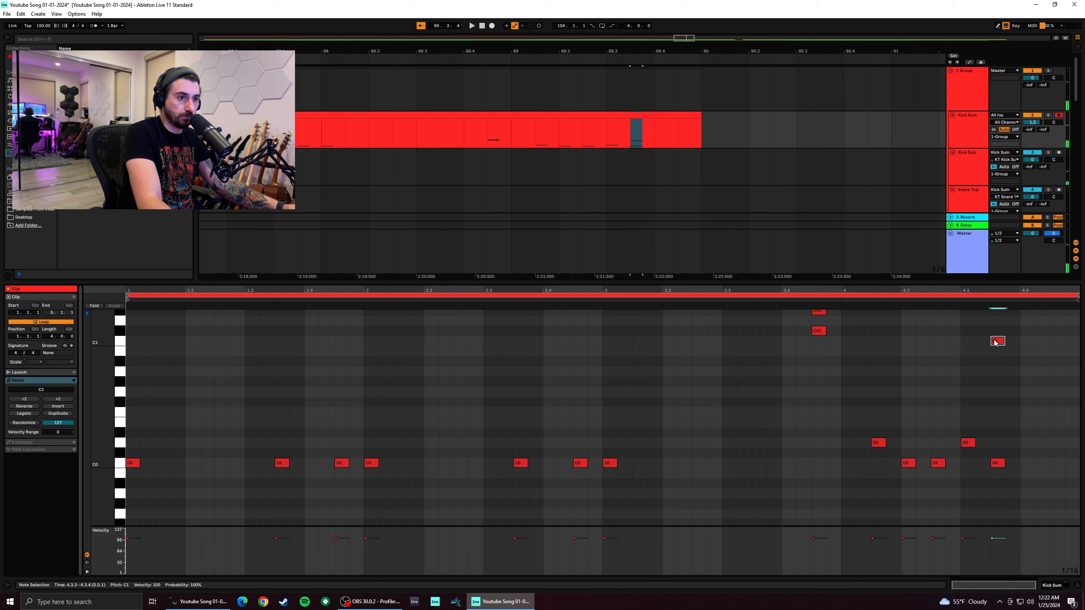
pyautogui.scroll(3, 1021, 413)
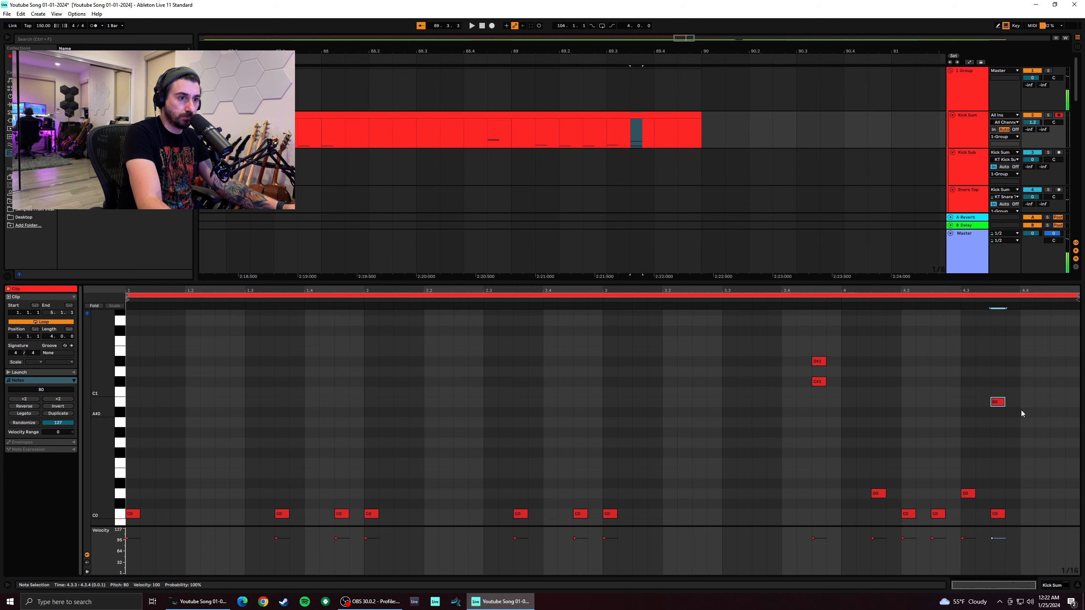
pyautogui.moveTo(995, 390); pyautogui.dragTo(1001, 334)
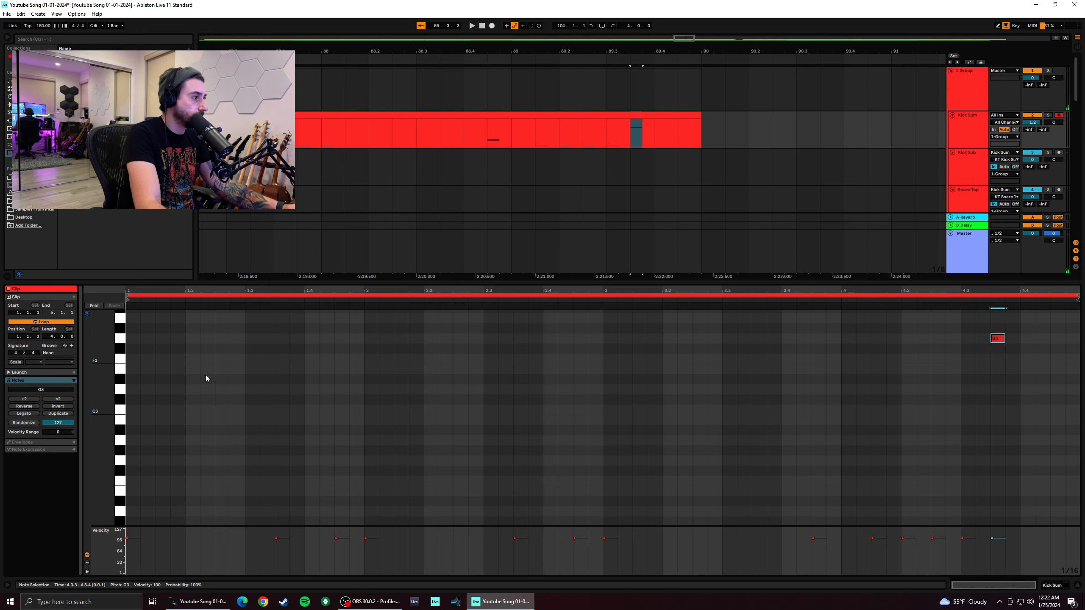
pyautogui.press('space')
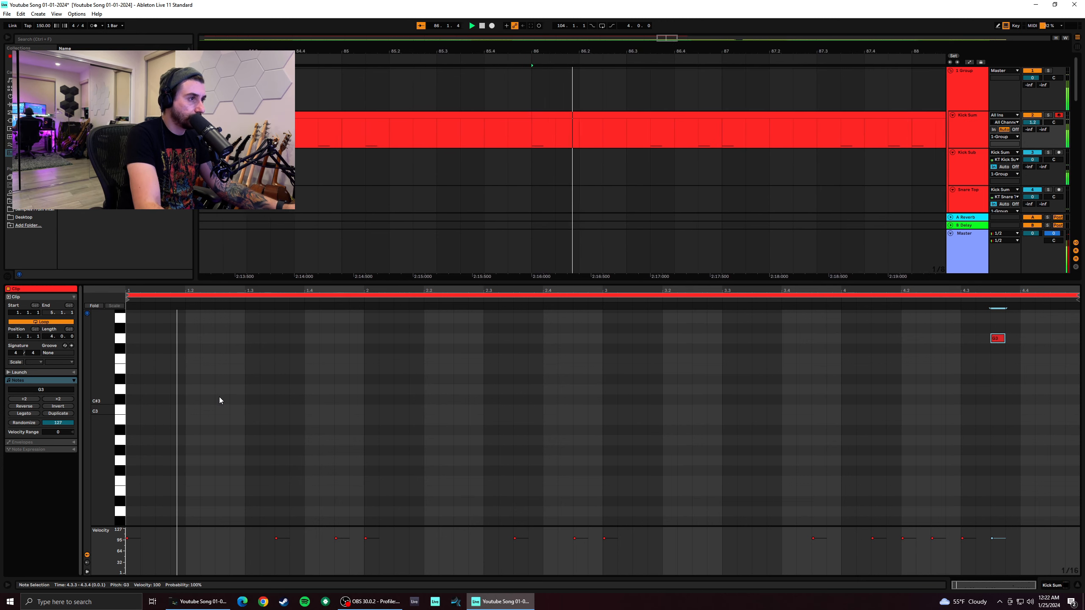
# Play the arrangement from bar 82 and open the Kick Sum clip that starts there for editing
pyautogui.moveTo(664, 38); pyautogui.dragTo(664, 12)
pyautogui.click(427, 132)
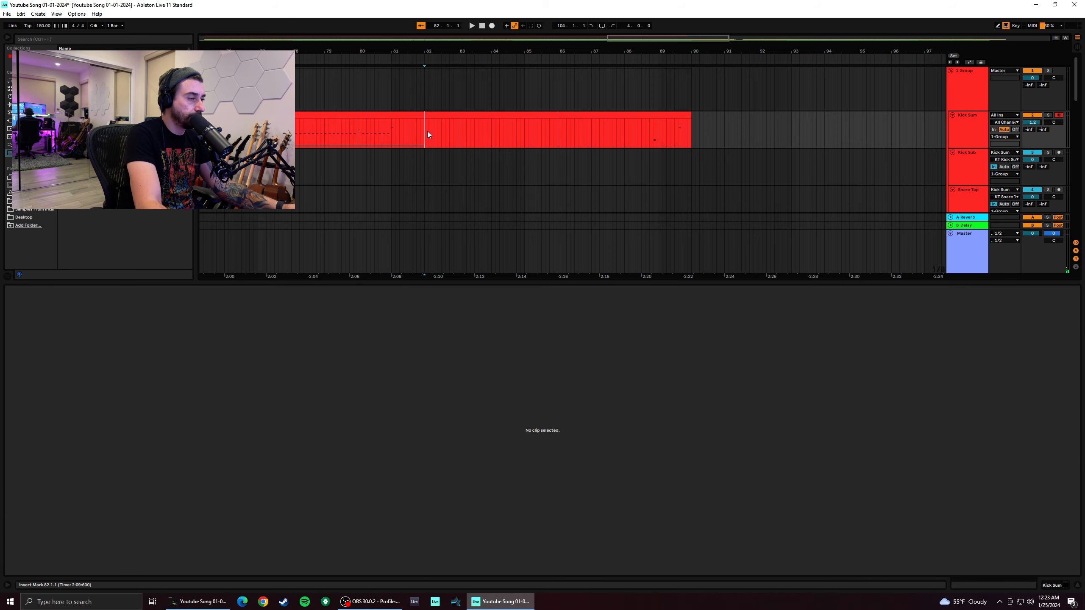
pyautogui.press('space')
pyautogui.click(648, 116)
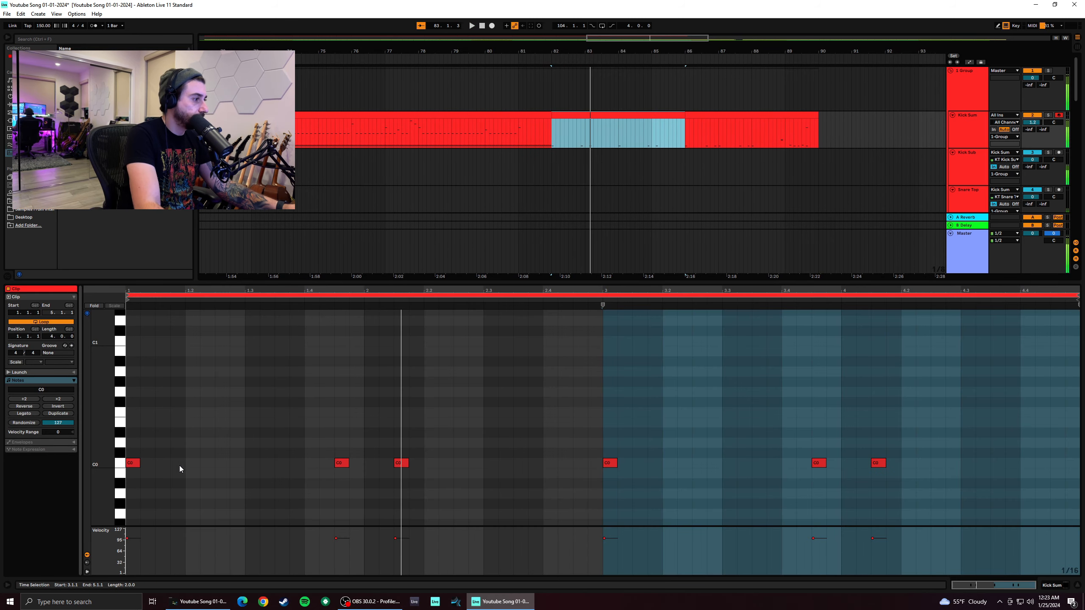
pyautogui.press('space')
# Add G3 and D3 notes at the start of the bar 82 clip and listen to them
pyautogui.click(134, 361)
pyautogui.moveTo(136, 362); pyautogui.dragTo(134, 322)
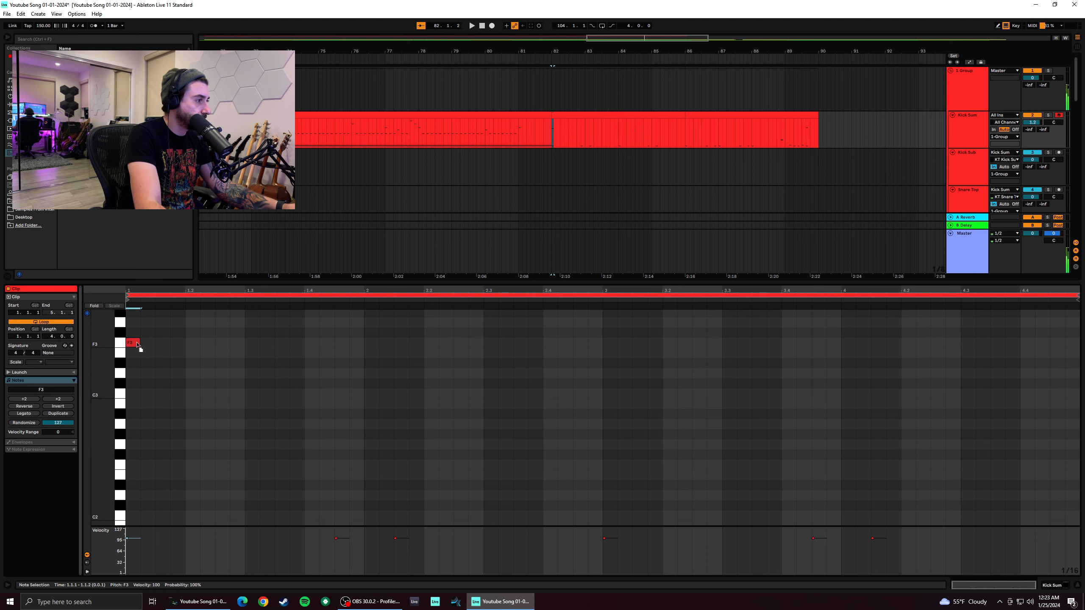
pyautogui.click(132, 354)
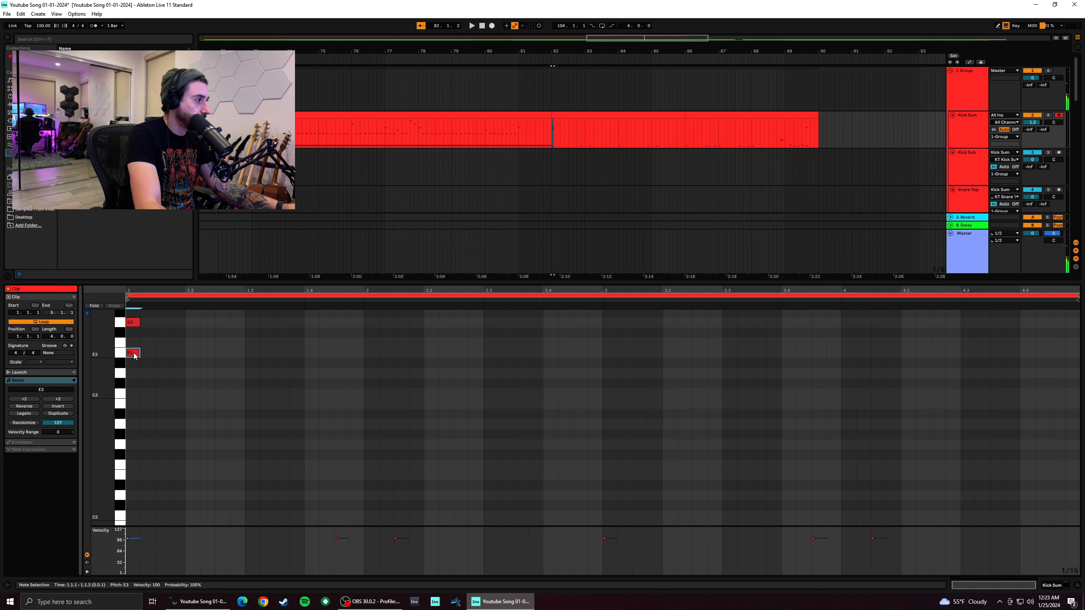
pyautogui.press('space')
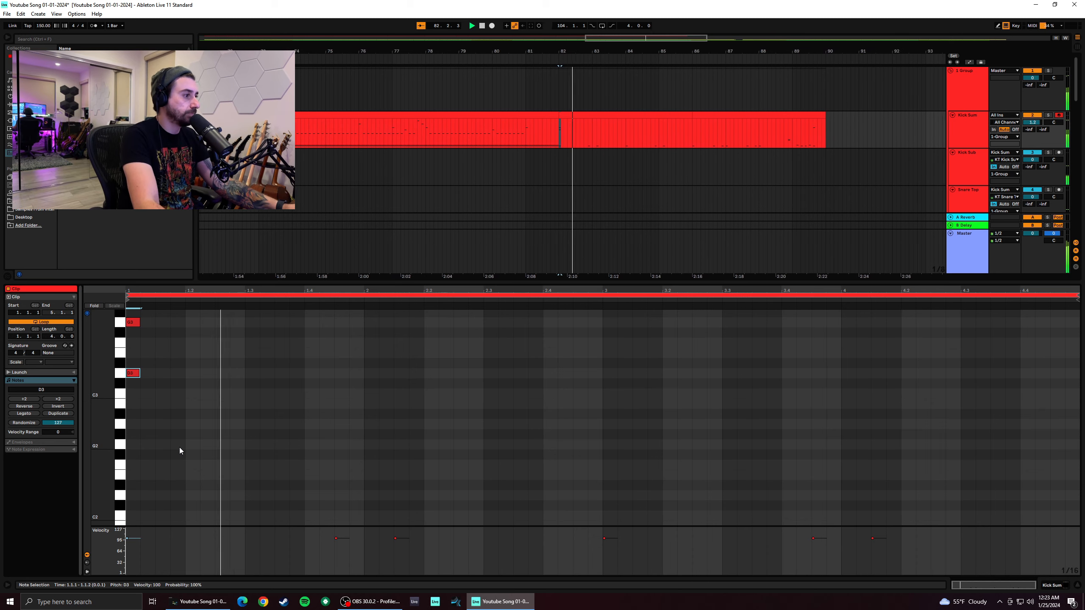
pyautogui.press('space')
# Add a note at 1.4.3, move it to D#4 at 1.1.1, delete the G3 note there, and listen
pyautogui.click(340, 372)
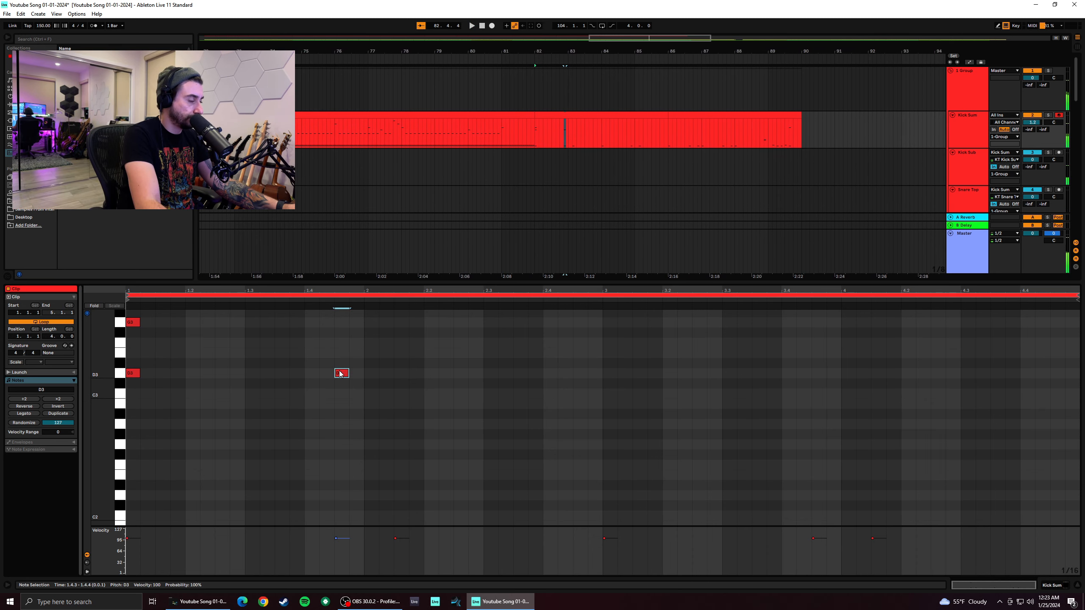
pyautogui.moveTo(340, 372)
pyautogui.mouseDown()
pyautogui.moveTo(339, 303)
pyautogui.moveTo(336, 353)
pyautogui.mouseUp()
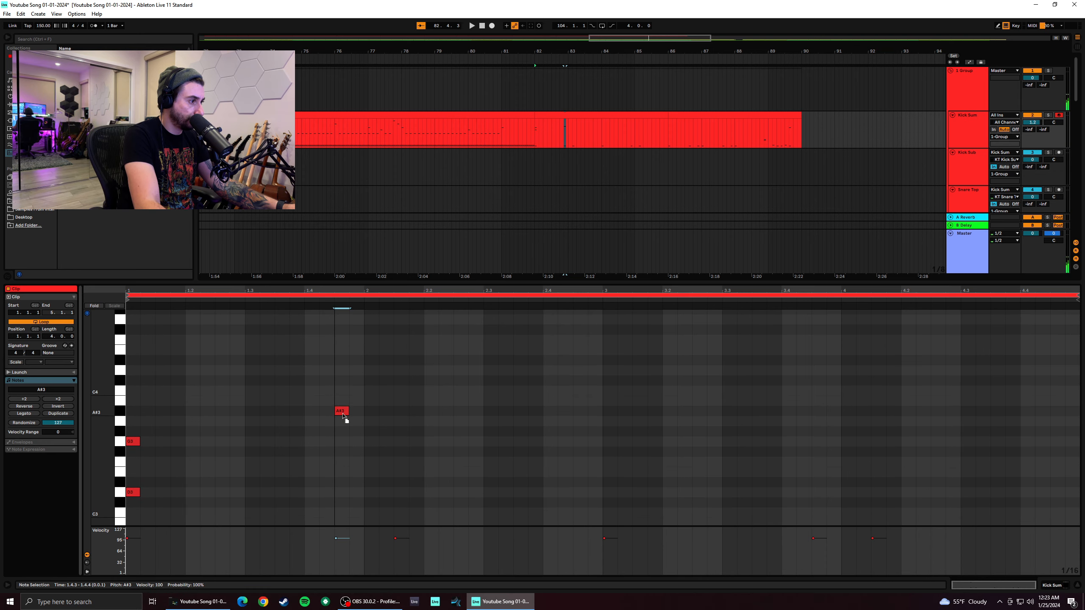
pyautogui.moveTo(343, 390); pyautogui.dragTo(136, 367)
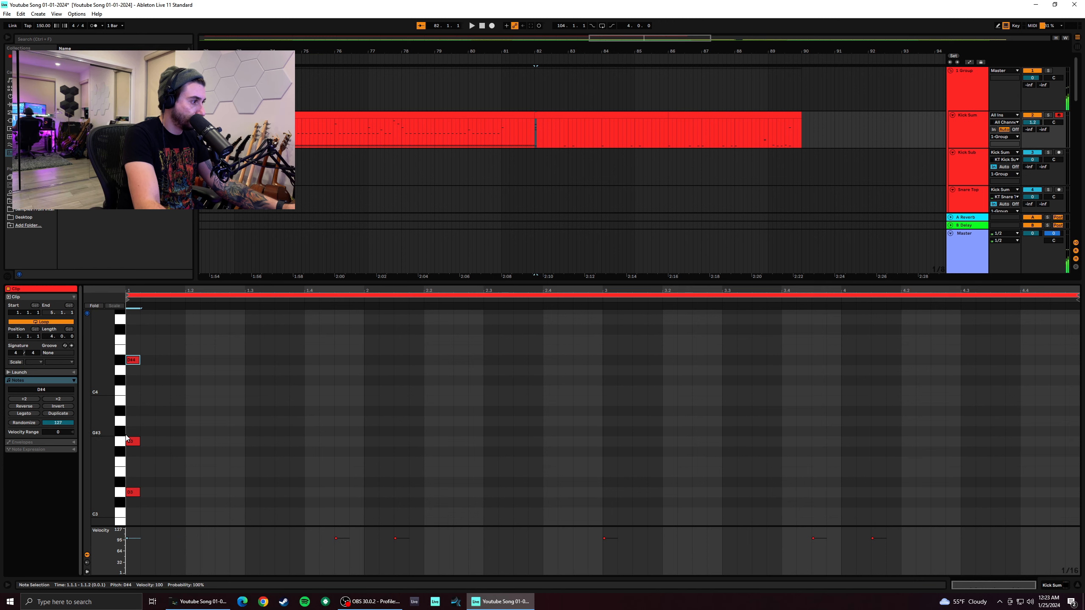
pyautogui.click(132, 444)
pyautogui.press('space')
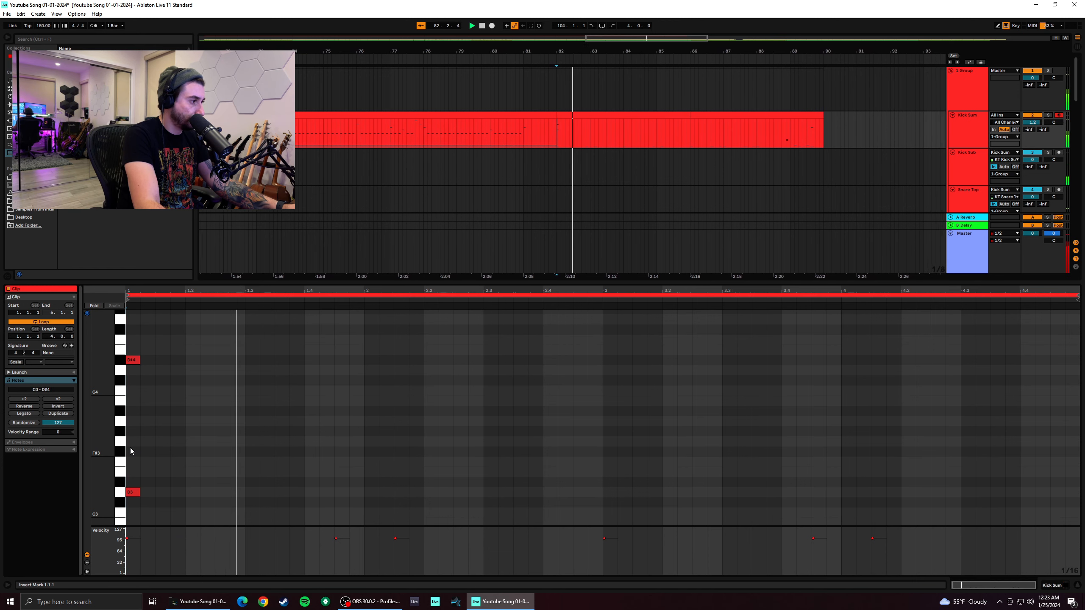
pyautogui.press('space')
# Lower the highest note at 1.1.1 to C#4 and play the clip from its start
pyautogui.moveTo(138, 361); pyautogui.dragTo(138, 371)
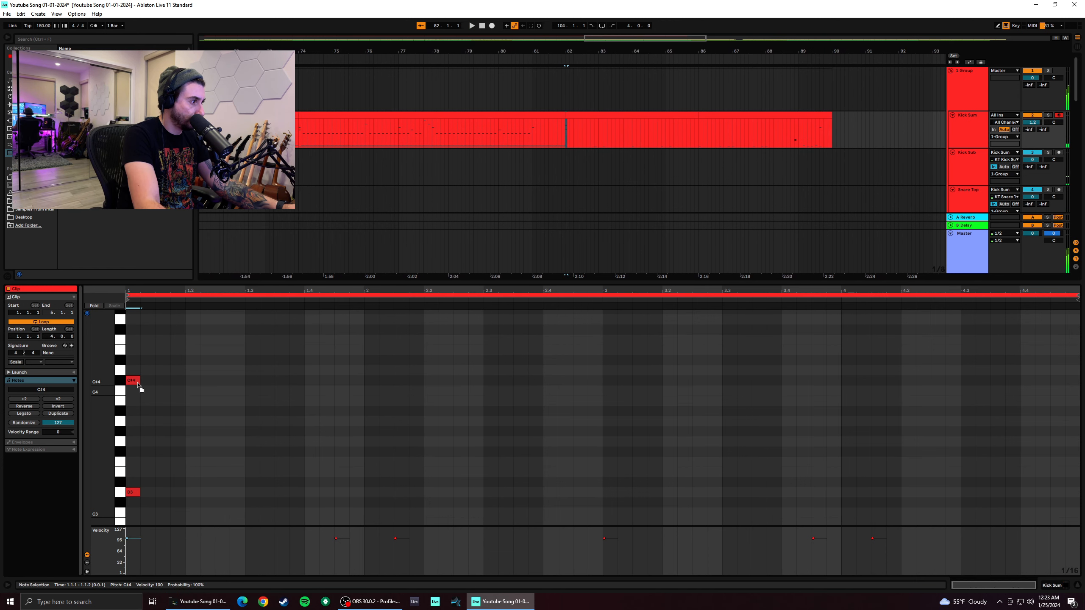
pyautogui.press('space')
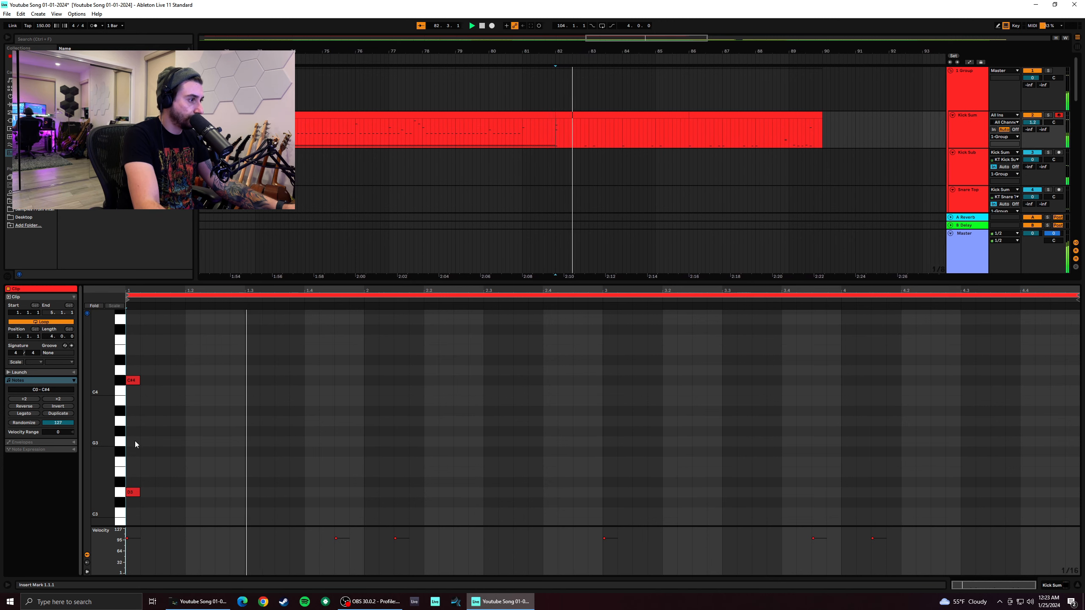
pyautogui.press('space')
# Add a G3 note at 1.4.3 and a D3 note at 2.1.3, and play the clip from its start
pyautogui.doubleClick(336, 489)
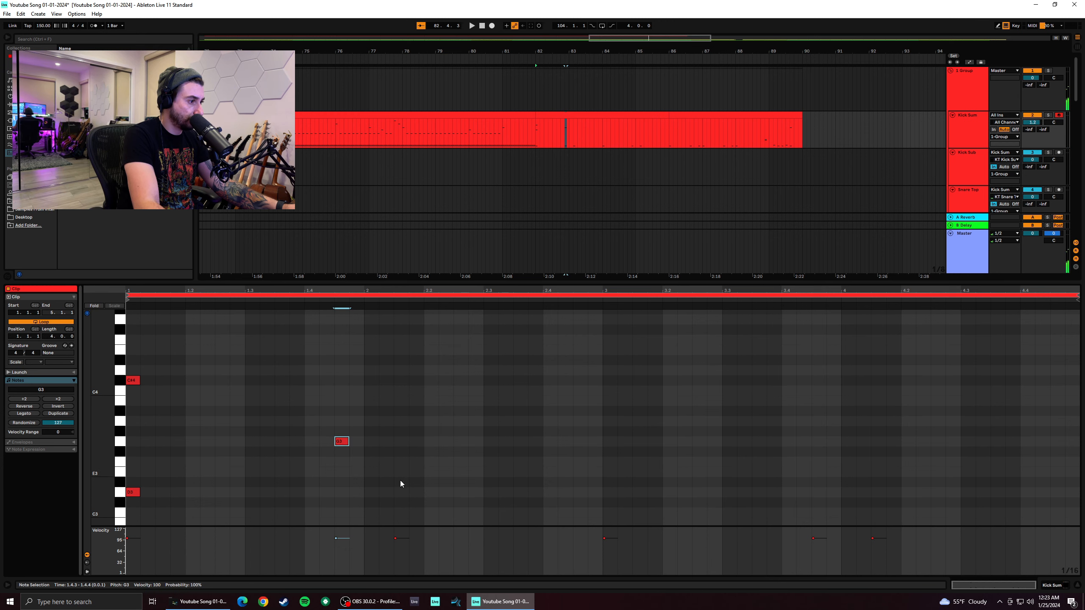
pyautogui.scroll(-2, 404, 487)
pyautogui.doubleClick(403, 468)
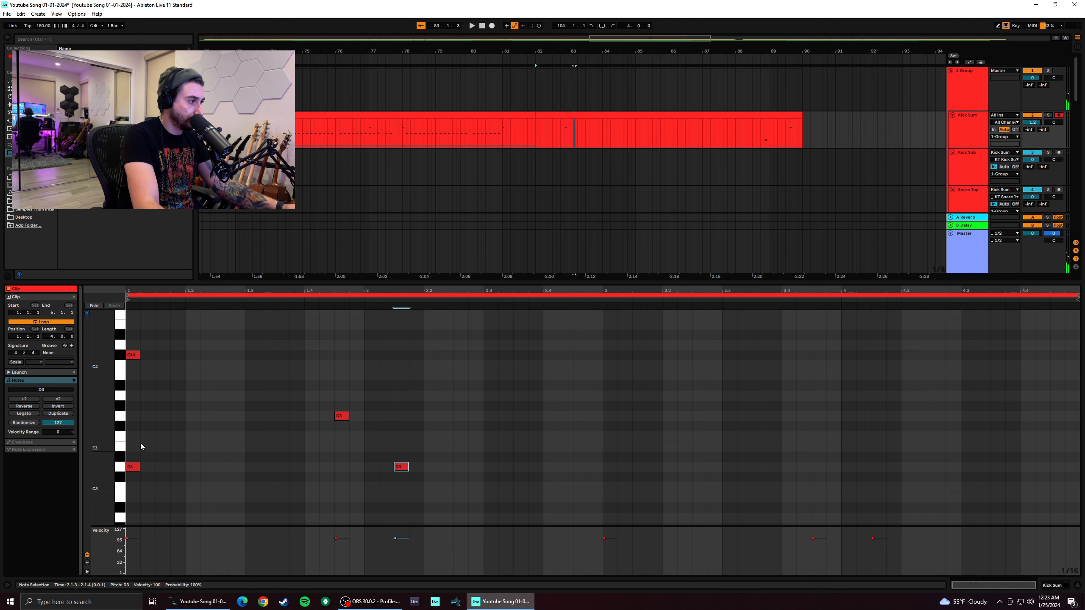
pyautogui.click(129, 440)
pyautogui.press('space')
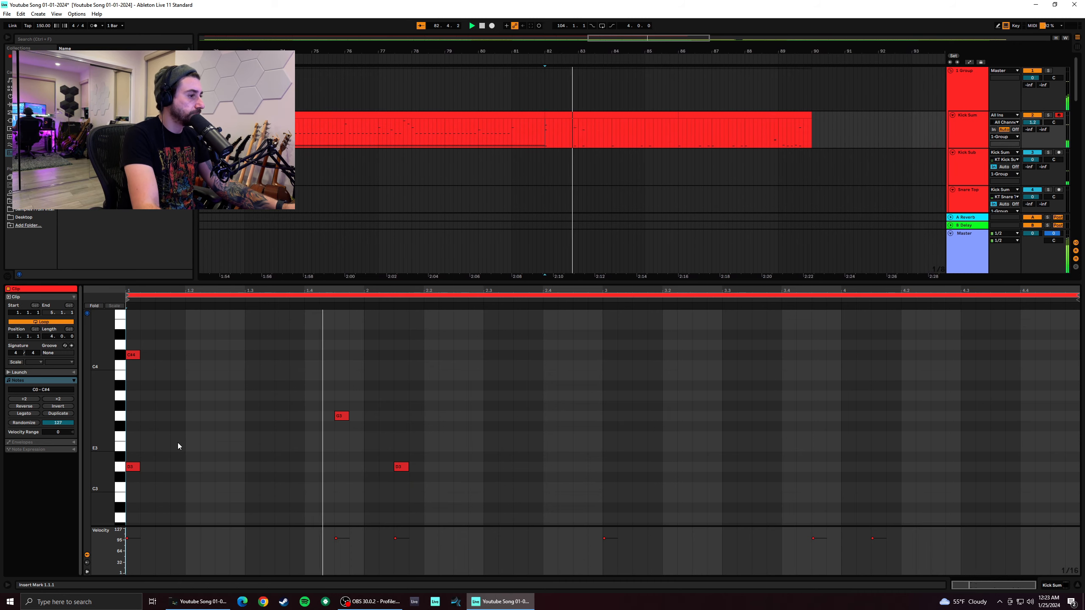
pyautogui.press('space')
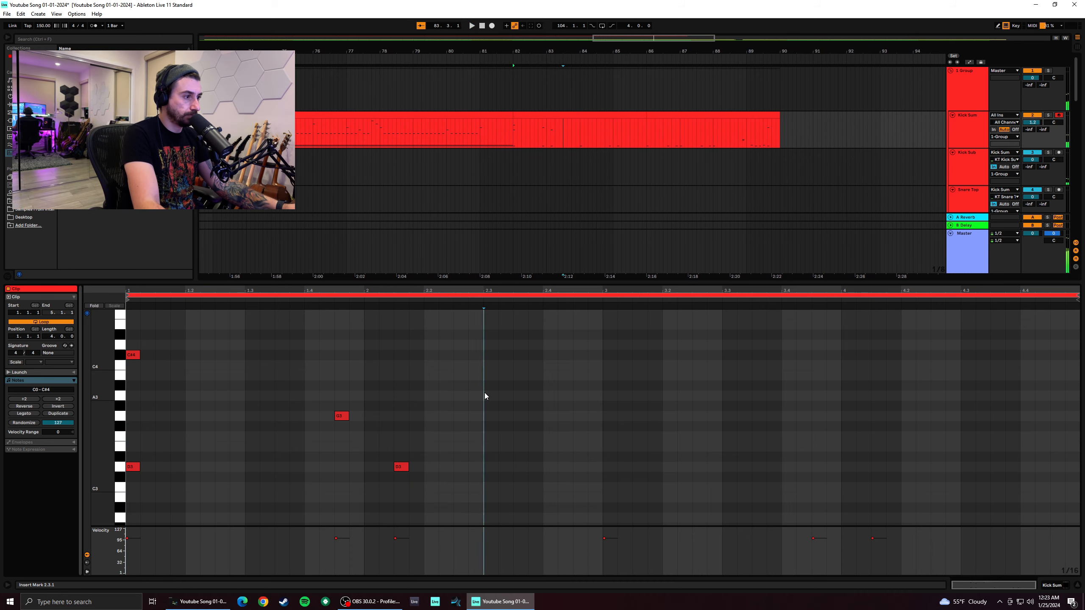
# Add three consecutive C4 notes at 2.3.1, 2.3.2 and 2.3.3, and listen from 2.3.1
pyautogui.doubleClick(491, 395)
pyautogui.moveTo(494, 336); pyautogui.dragTo(492, 368)
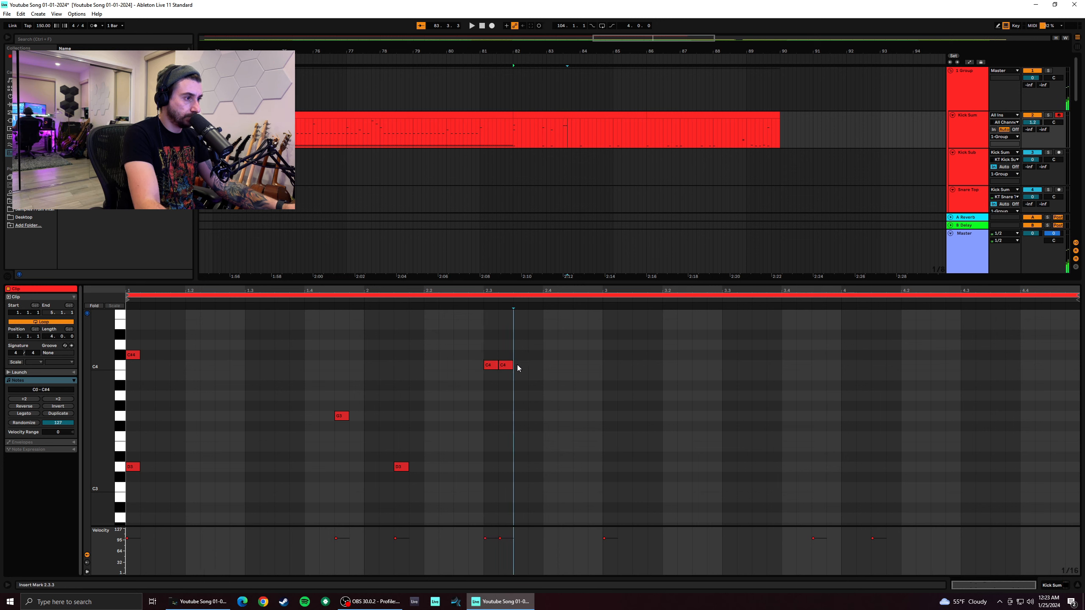
pyautogui.doubleClick(518, 366)
pyautogui.click(482, 352)
pyautogui.press('space')
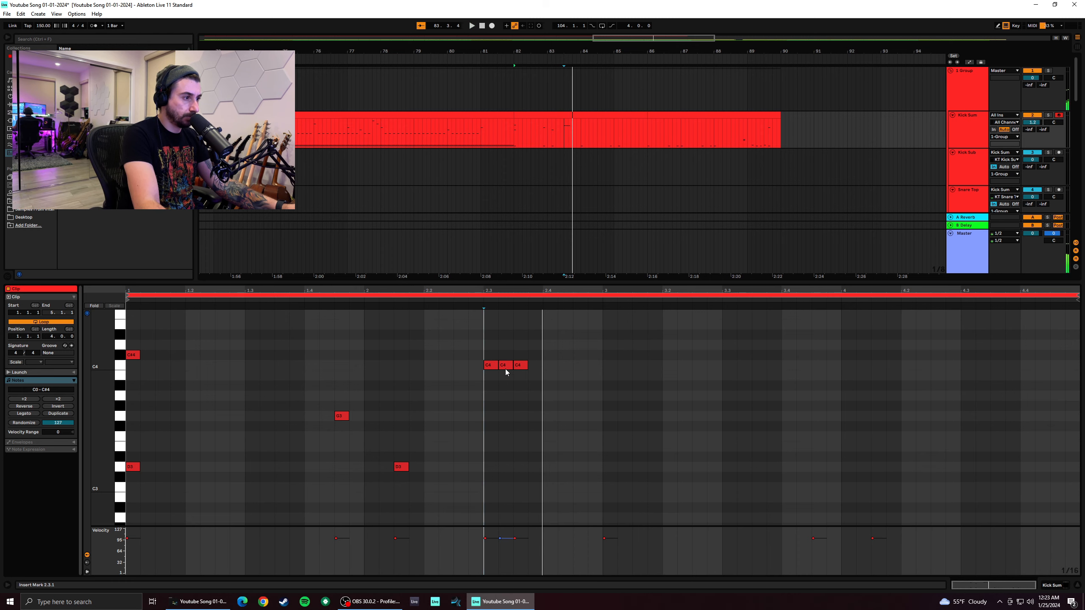
# Set the note grid to 1/8 triplets and delete the C4 notes at 2.3.2 and 2.3.3
pyautogui.rightClick(522, 406)
pyautogui.click(530, 389)
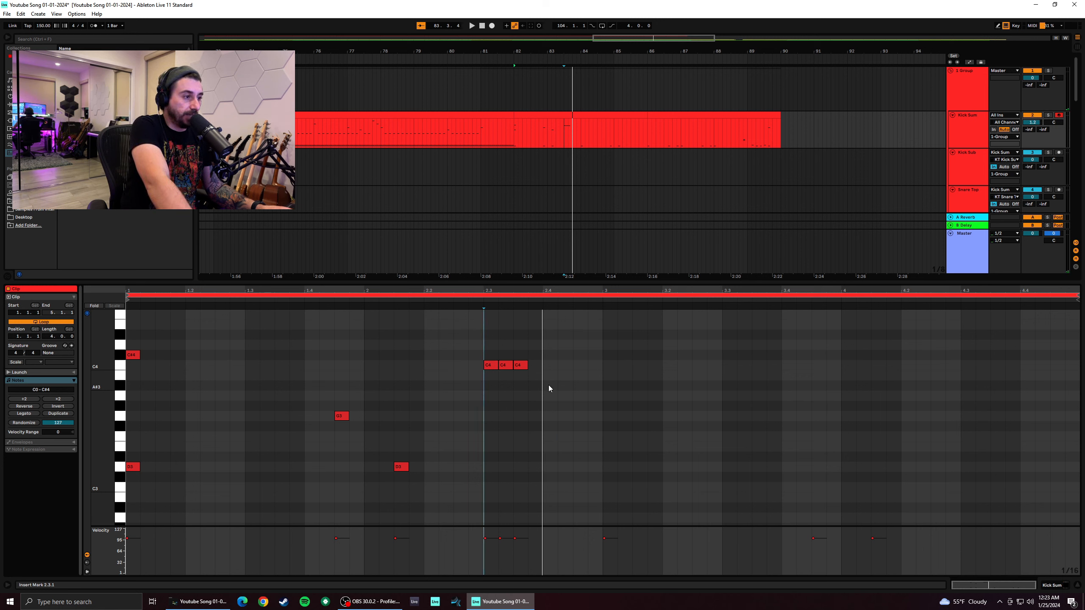
pyautogui.rightClick(515, 384)
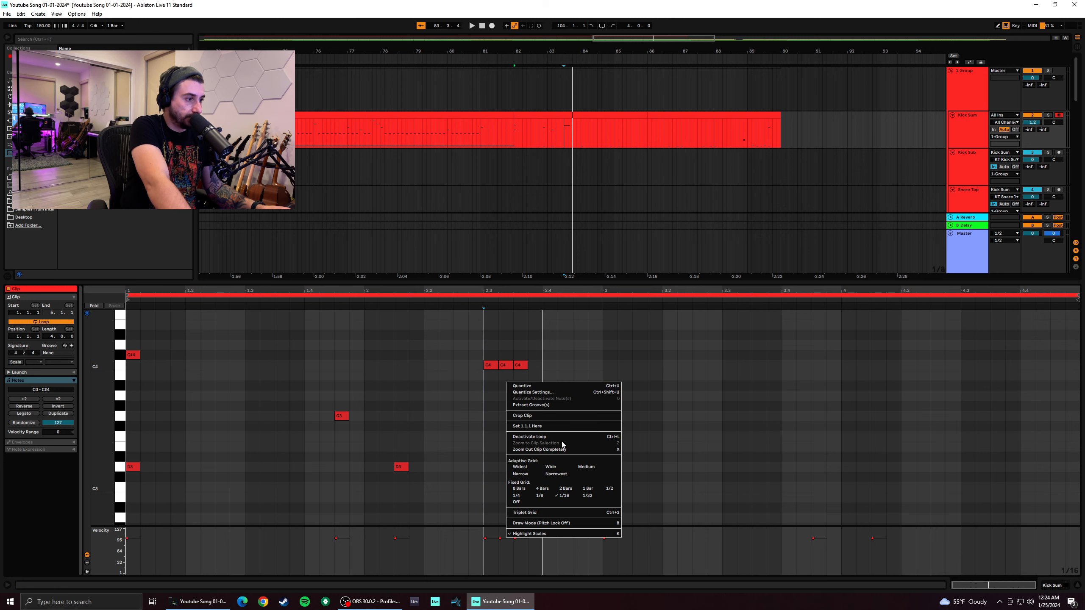
pyautogui.click(551, 512)
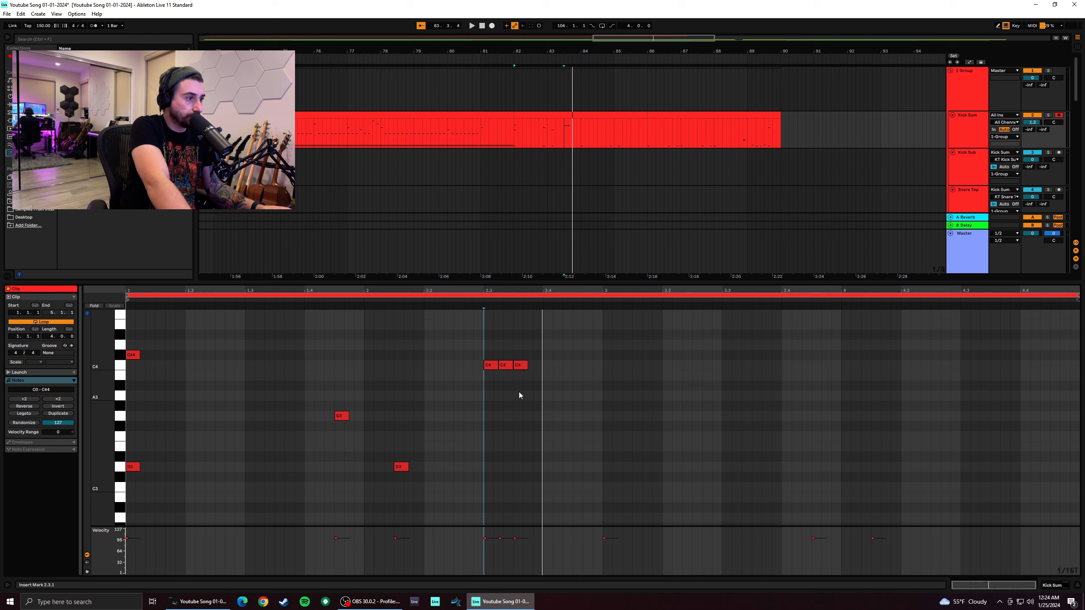
pyautogui.rightClick(505, 387)
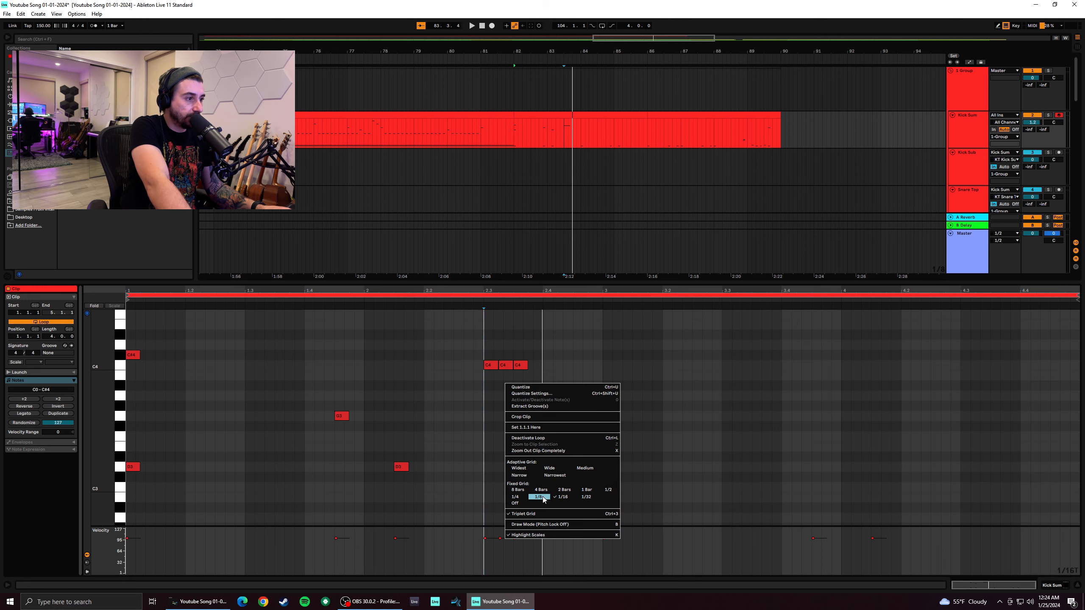
pyautogui.click(540, 498)
pyautogui.doubleClick(500, 365)
pyautogui.doubleClick(515, 365)
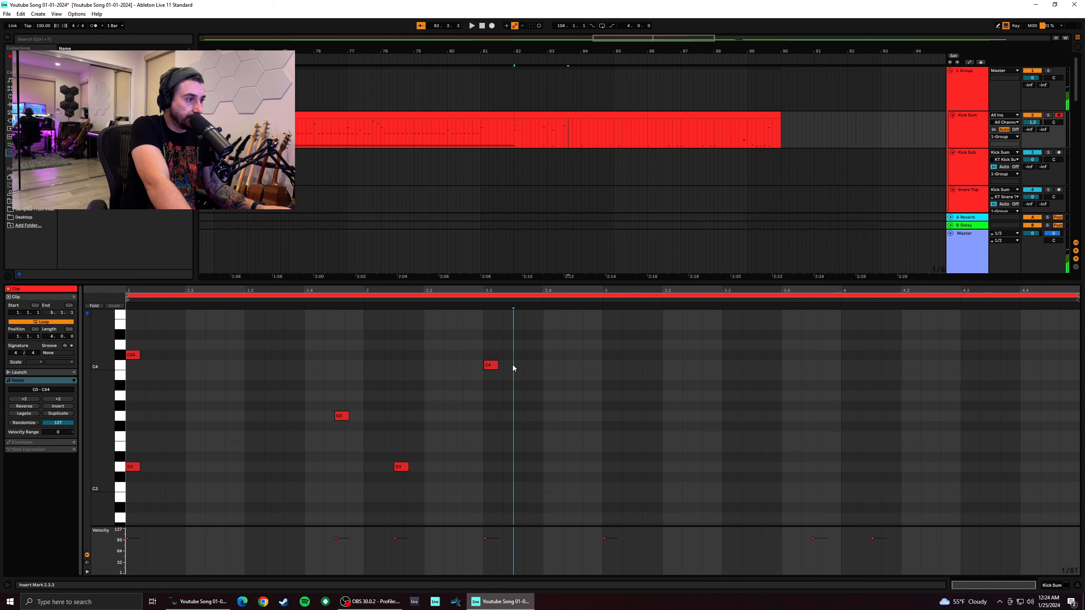
# Add C4 notes at 2.3.2 and 2.3.3 to complete the triplet, and play the clip from 2.3.1
pyautogui.click(497, 365)
pyautogui.doubleClick(513, 366)
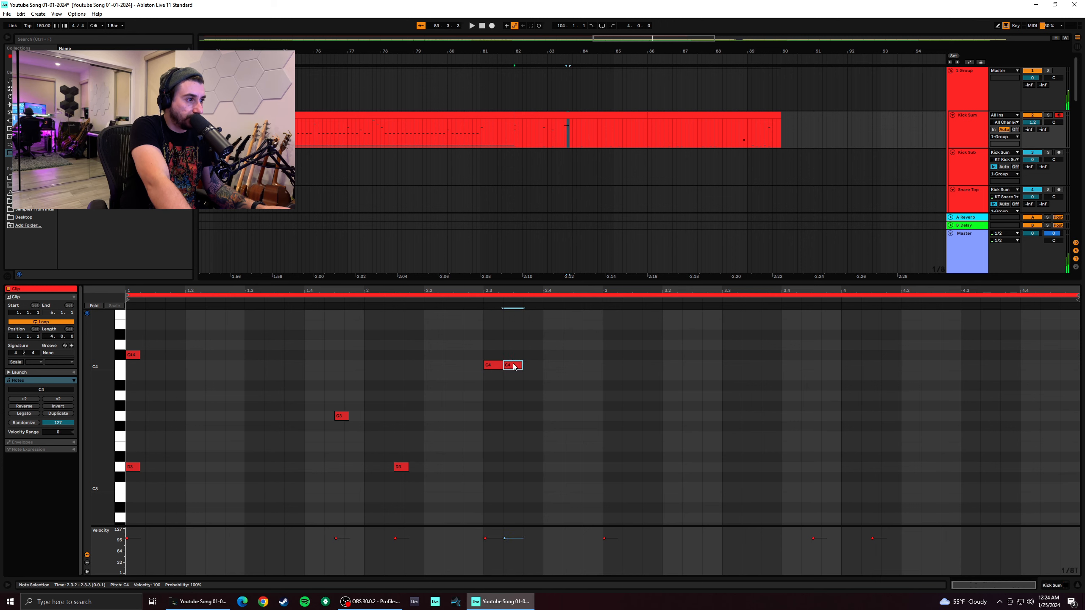
pyautogui.doubleClick(534, 365)
pyautogui.click(485, 383)
pyautogui.press('space')
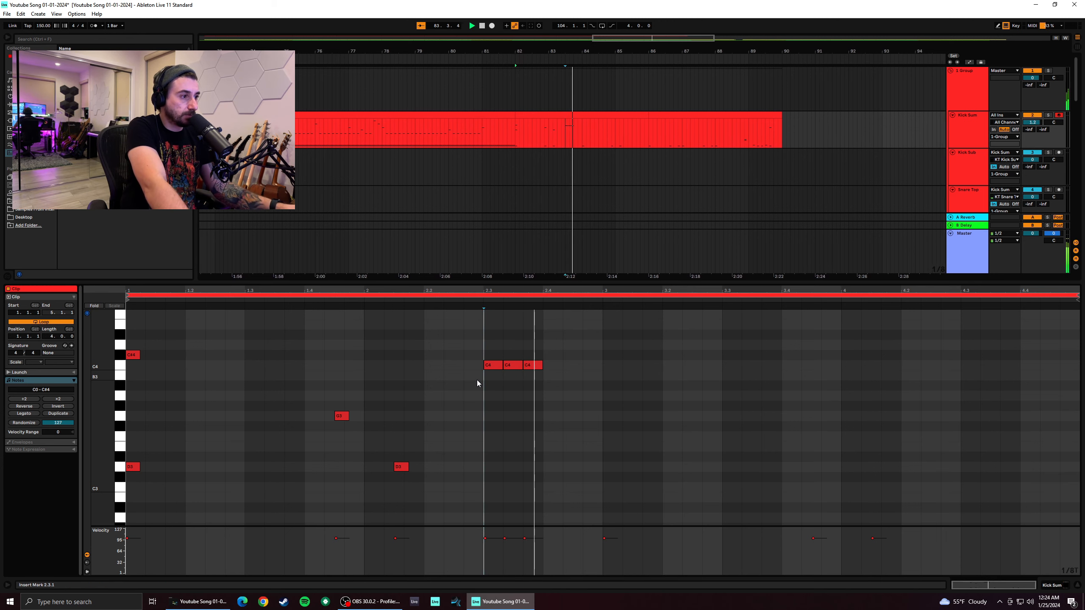
pyautogui.press('space')
# Add a note at 2.4.1, raise it to D4, and play the clip from 2.3.1
pyautogui.click(551, 350)
pyautogui.doubleClick(554, 357)
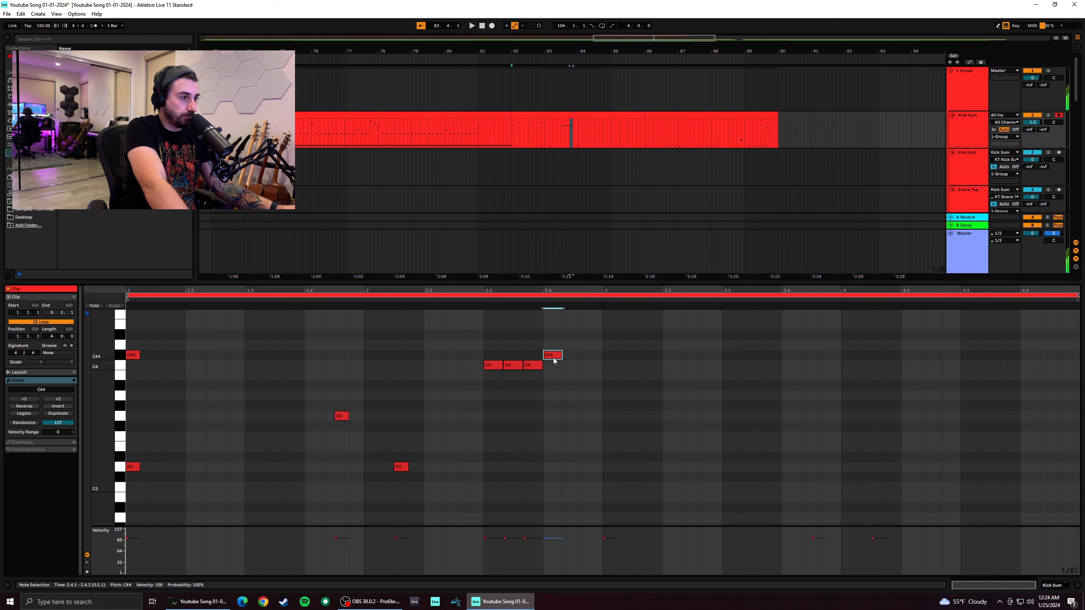
pyautogui.moveTo(555, 357); pyautogui.dragTo(555, 347)
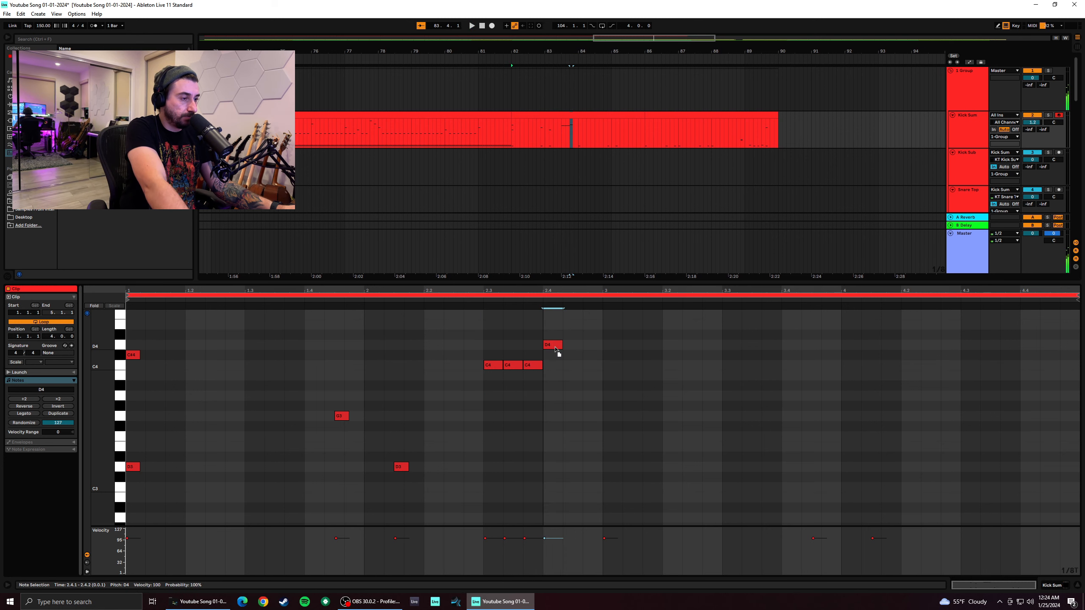
pyautogui.click(485, 392)
pyautogui.press('space')
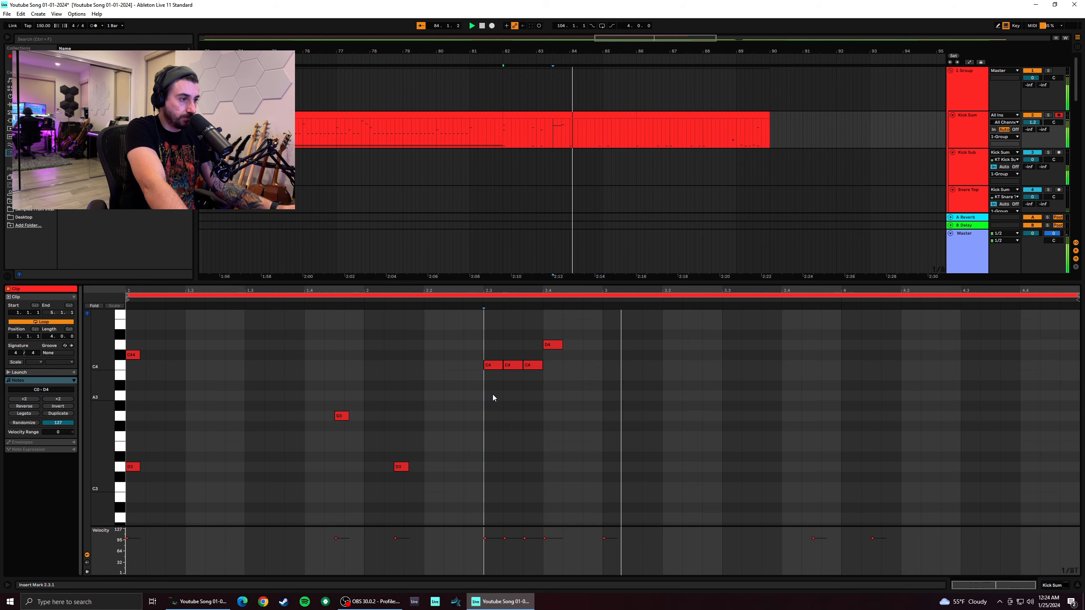
# Set the note grid to straight 1/16 without triplets, and play the clip from its start
pyautogui.rightClick(560, 408)
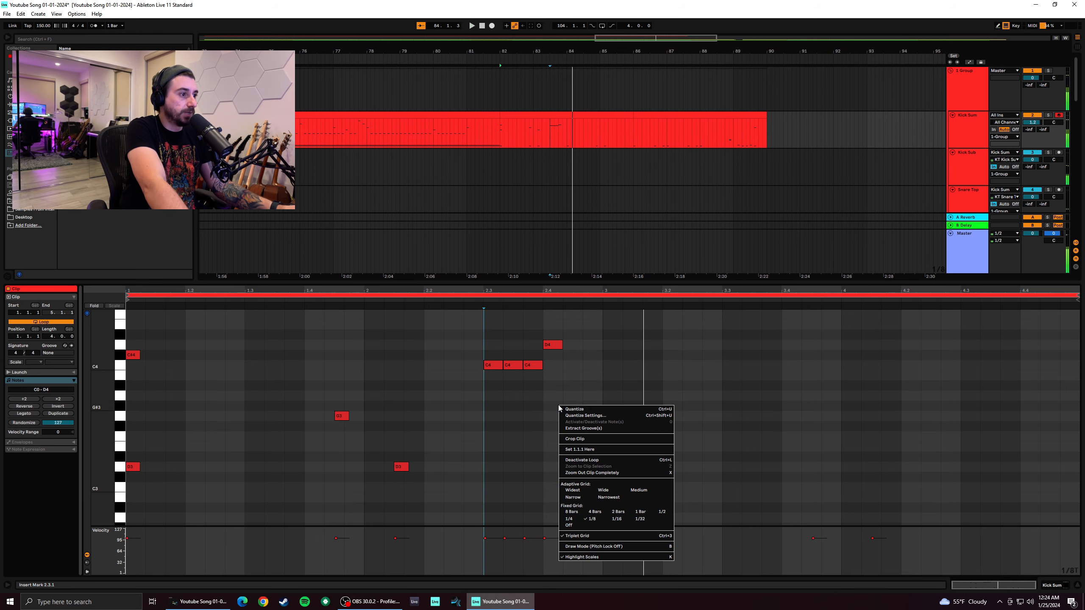
pyautogui.click(615, 518)
pyautogui.rightClick(504, 408)
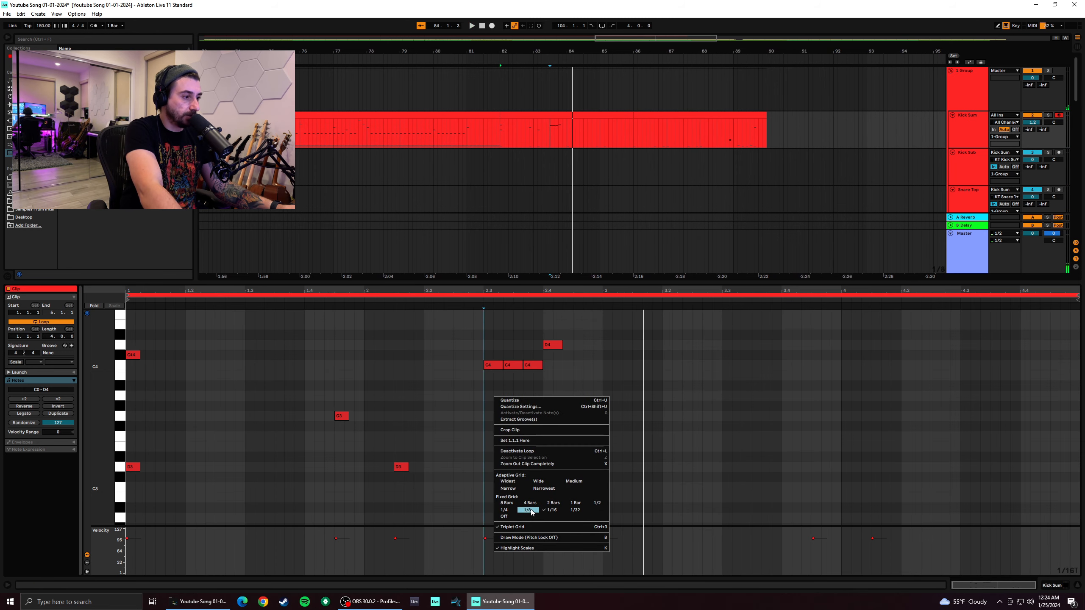
pyautogui.click(544, 526)
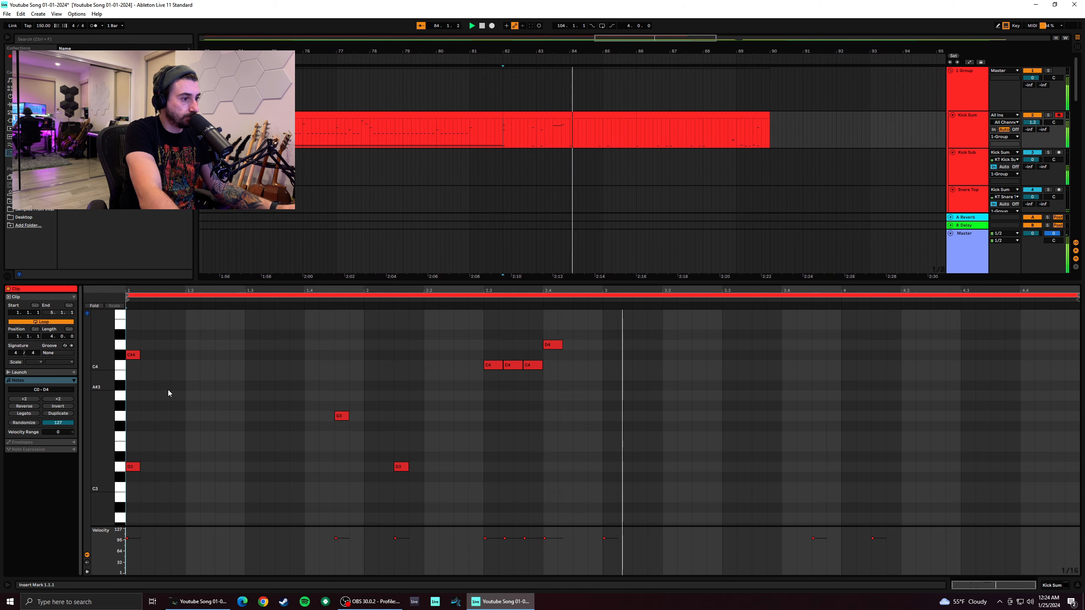
pyautogui.press('space')
# Repeat the opening C#4, D3, G3 and D3 pattern from 3.1.1 and play the clip from there
pyautogui.moveTo(423, 494); pyautogui.dragTo(615, 353)
pyautogui.click(604, 375)
pyautogui.press('space')
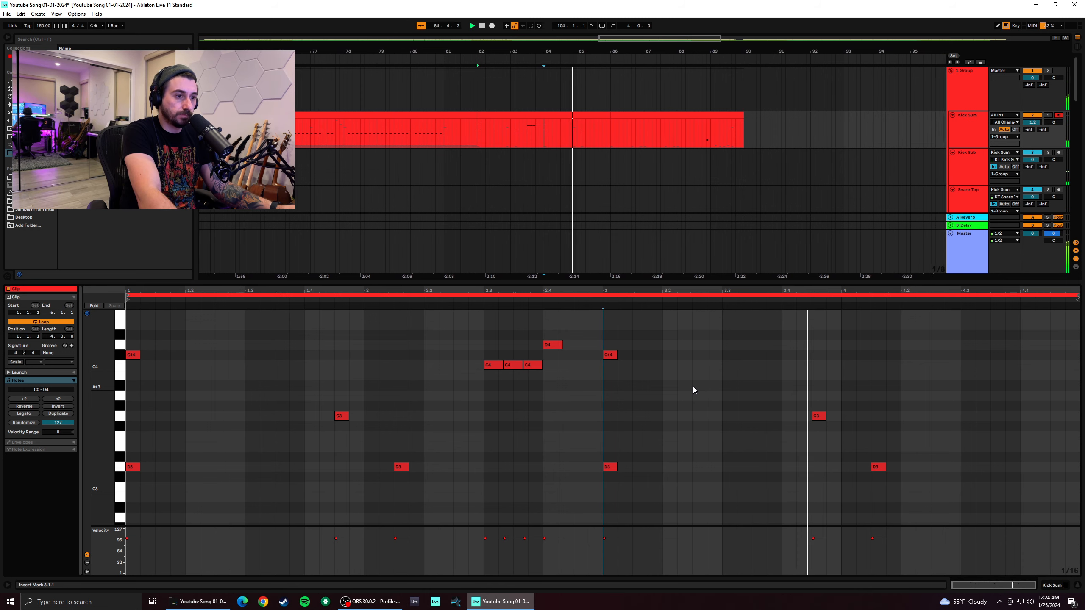
pyautogui.press('space')
# Add a note at 4.2.1, lower it to A#2, and play the clip from 3.3.4
pyautogui.doubleClick(909, 446)
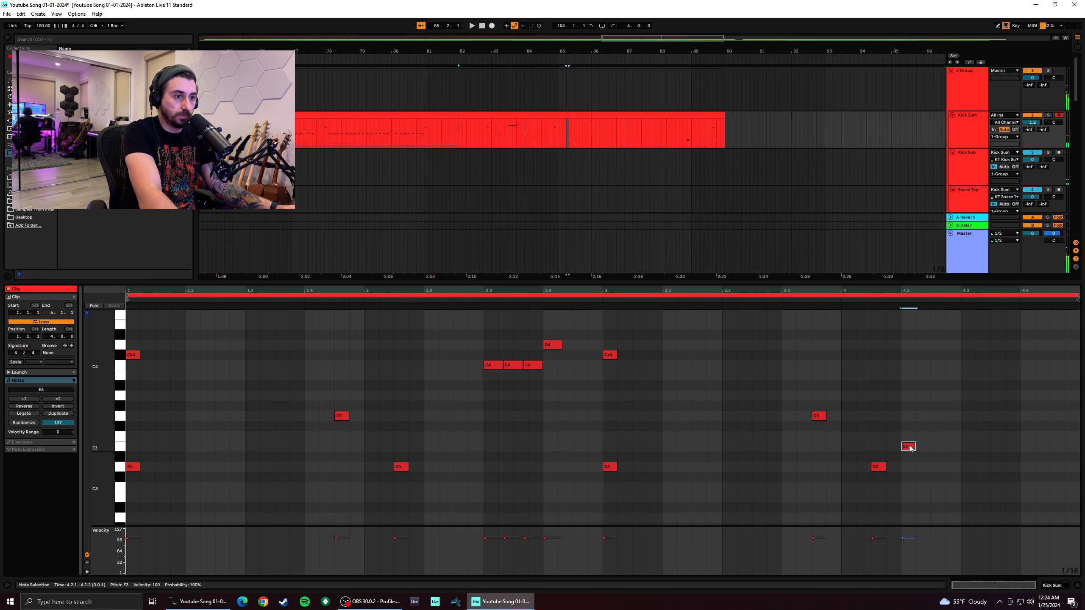
pyautogui.moveTo(908, 446)
pyautogui.mouseDown()
pyautogui.moveTo(911, 501)
pyautogui.moveTo(913, 447)
pyautogui.moveTo(902, 462)
pyautogui.mouseUp()
pyautogui.scroll(-2, 912, 512)
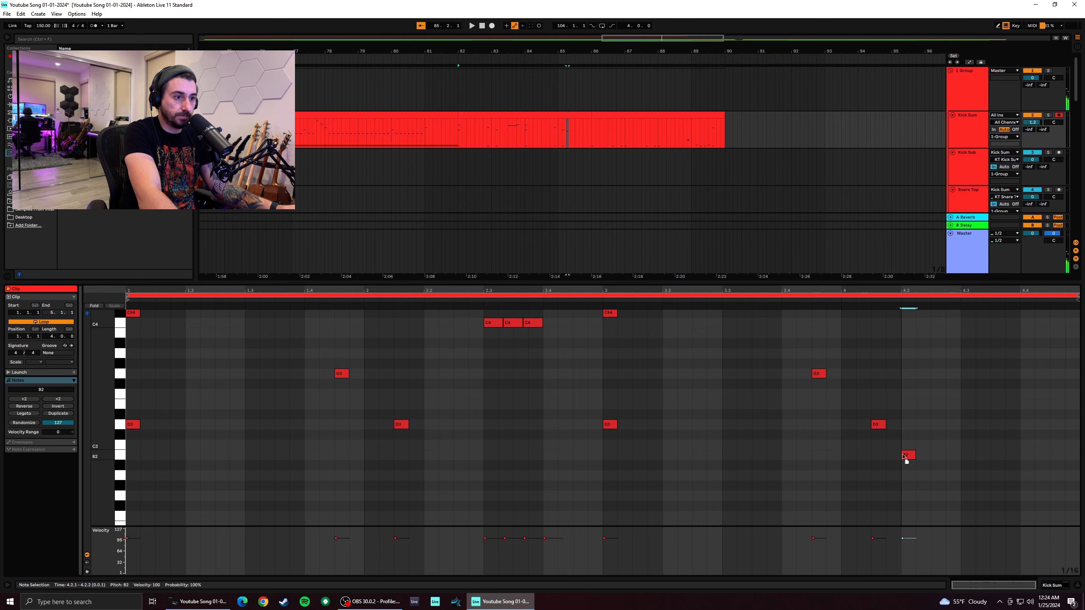
pyautogui.click(780, 444)
pyautogui.press('space')
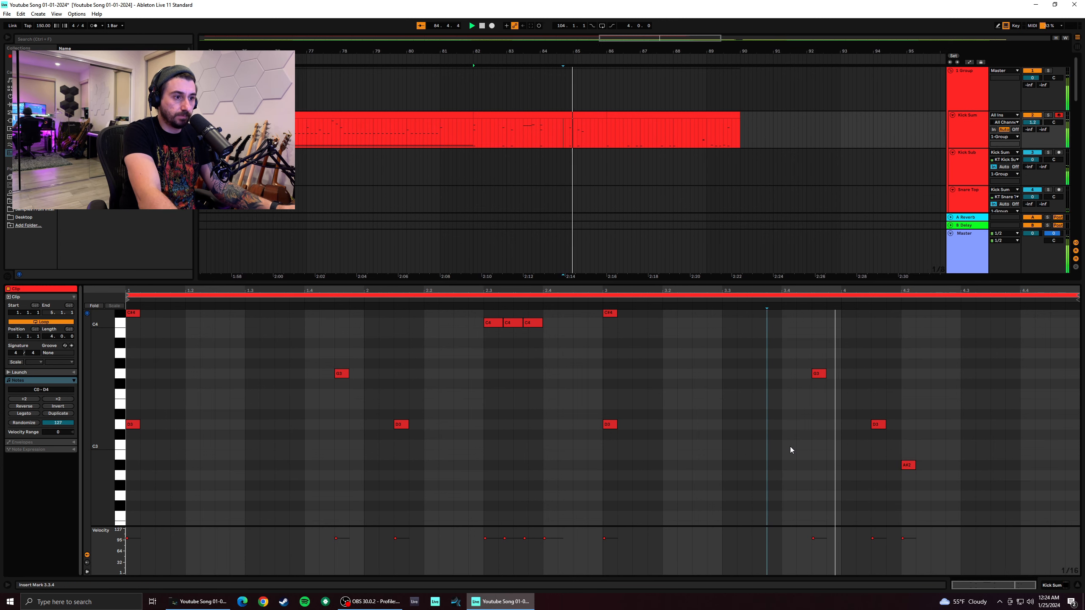
pyautogui.press('space')
# Copy the four-note triplet fill to 4.3.1, with three G#2 notes followed by an A#2
pyautogui.click(961, 470)
pyautogui.scroll(-1, 971, 462)
pyautogui.scroll(3, 941, 440)
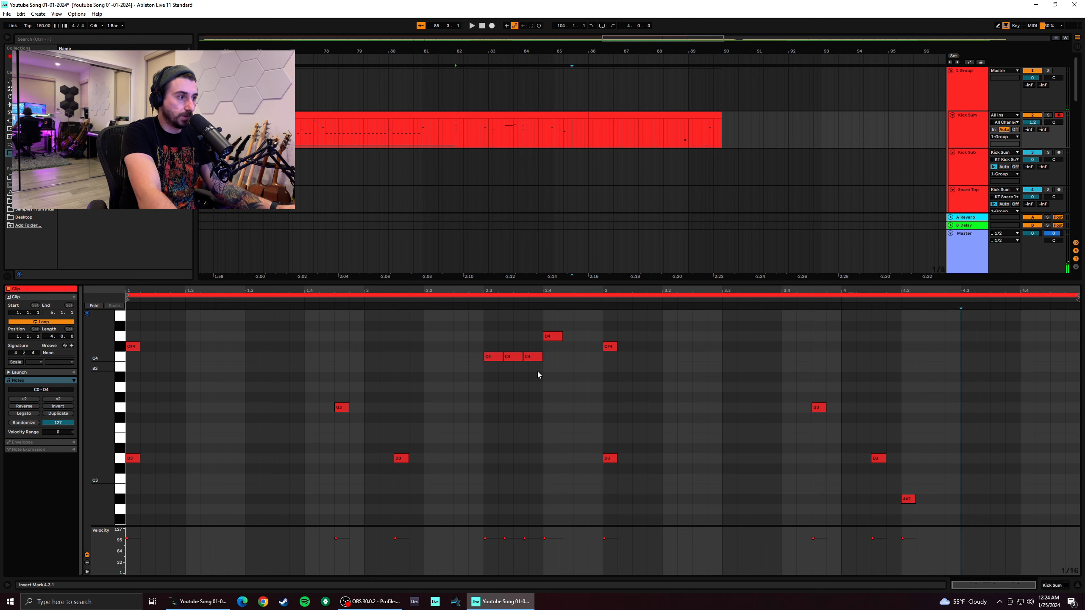
pyautogui.moveTo(563, 384); pyautogui.dragTo(982, 518)
pyautogui.scroll(-3, 983, 459)
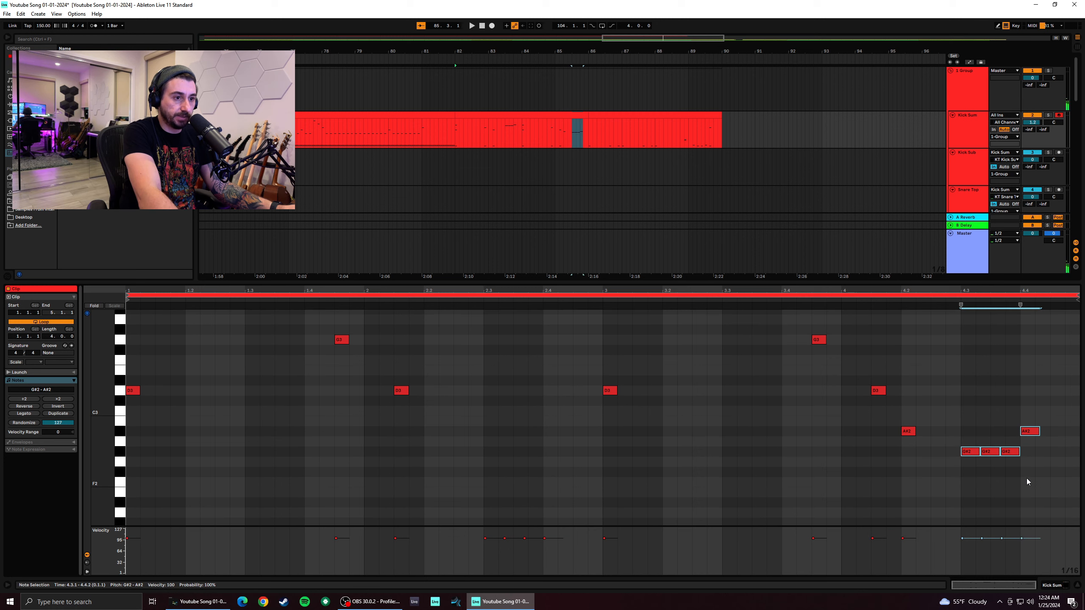
# Lower the copied fill at 4.3.1 to three C1 notes and a D1
pyautogui.moveTo(967, 454); pyautogui.dragTo(969, 525)
pyautogui.scroll(-3, 983, 461)
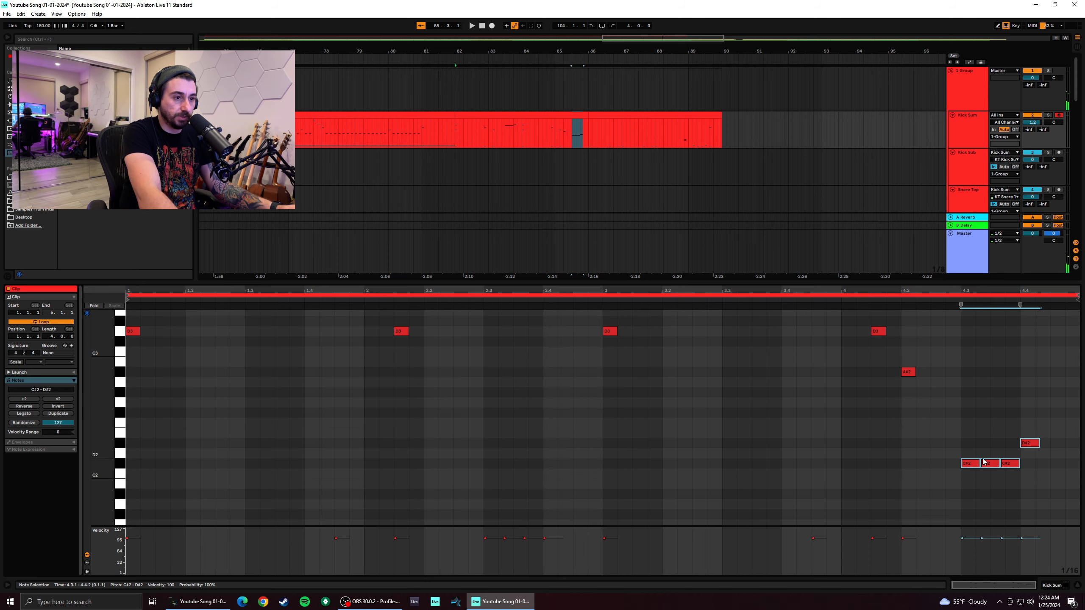
pyautogui.scroll(-1, 978, 449)
pyautogui.moveTo(969, 437); pyautogui.dragTo(975, 509)
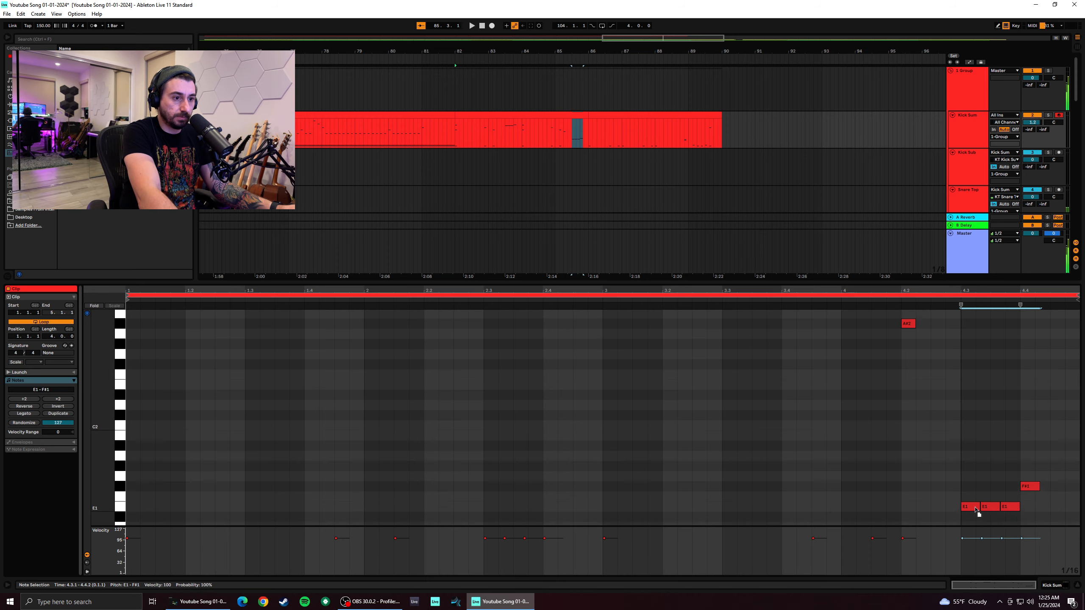
pyautogui.scroll(-3, 966, 508)
pyautogui.moveTo(966, 425); pyautogui.dragTo(968, 465)
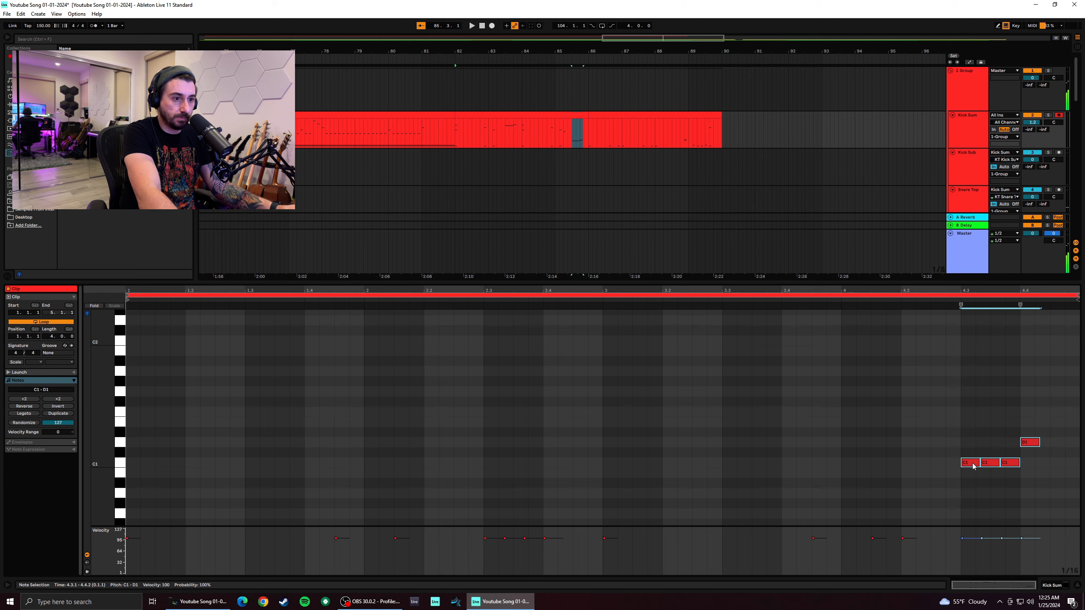
# Shape the fill at 4.3.1 into a rising G0, G0, A0, B0 run and play it from 4.3.1
pyautogui.click(973, 466)
pyautogui.moveTo(1054, 478)
pyautogui.mouseDown()
pyautogui.moveTo(956, 437)
pyautogui.moveTo(978, 518)
pyautogui.moveTo(976, 496)
pyautogui.moveTo(974, 516)
pyautogui.moveTo(1010, 503)
pyautogui.moveTo(1001, 495)
pyautogui.moveTo(1014, 495)
pyautogui.moveTo(1032, 450)
pyautogui.moveTo(1044, 470)
pyautogui.moveTo(1030, 463)
pyautogui.mouseUp()
pyautogui.click(977, 514)
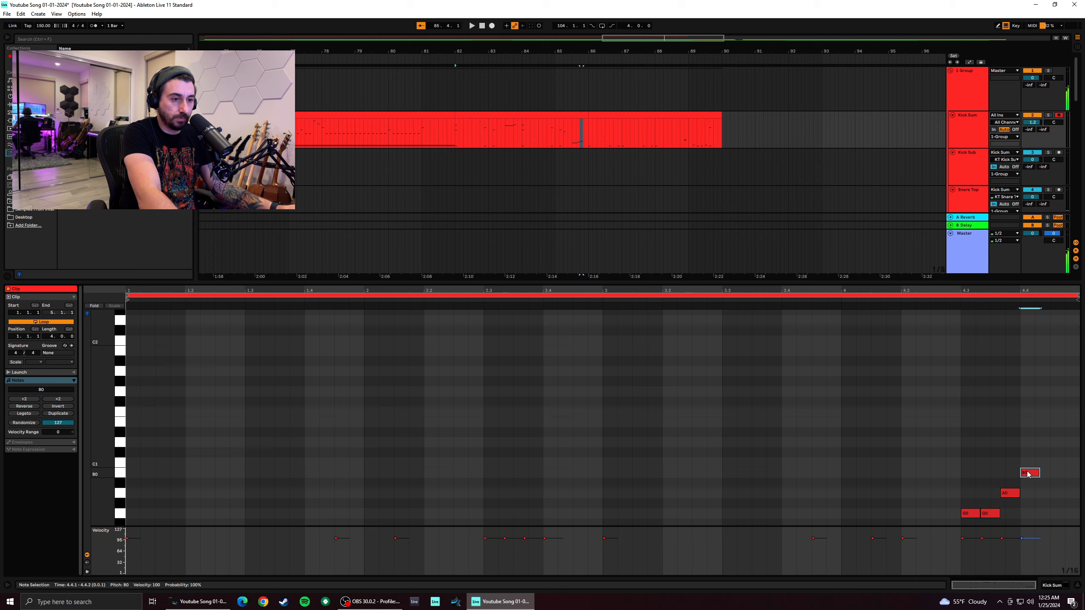
pyautogui.click(948, 461)
pyautogui.click(962, 463)
pyautogui.press('space')
pyautogui.press('space')
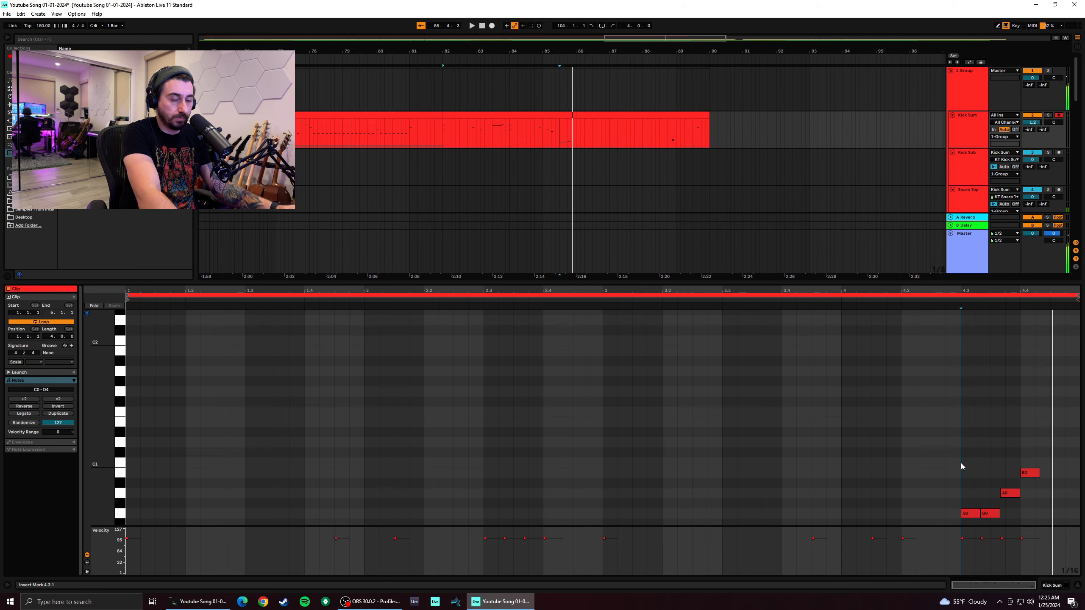
# Delete the two G0 notes at the start of the fill in 4.3
pyautogui.click(968, 514)
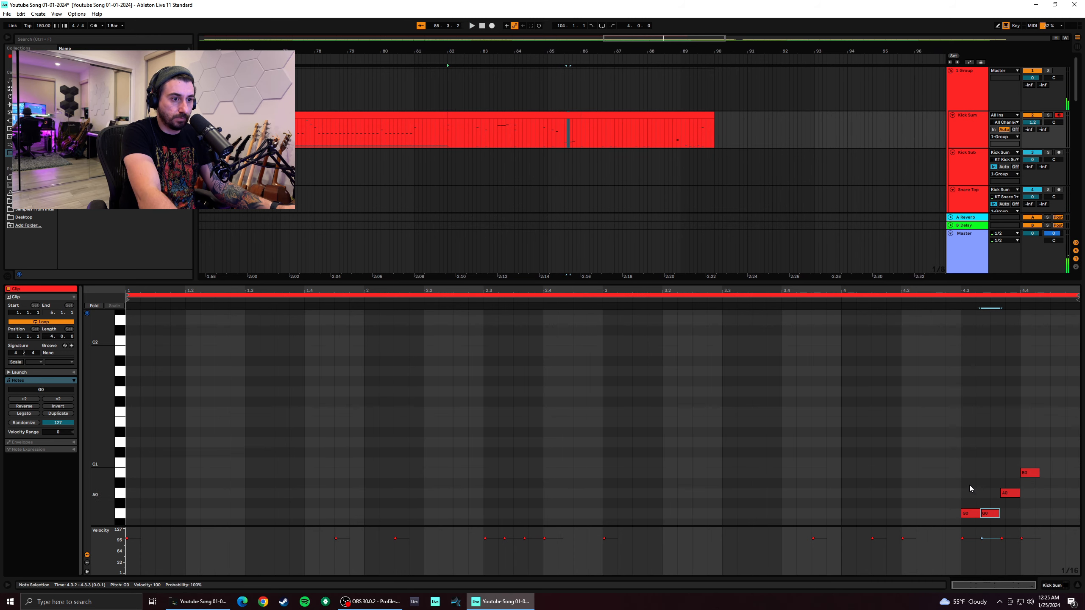
pyautogui.scroll(-3, 970, 489)
pyautogui.moveTo(999, 486); pyautogui.dragTo(971, 453)
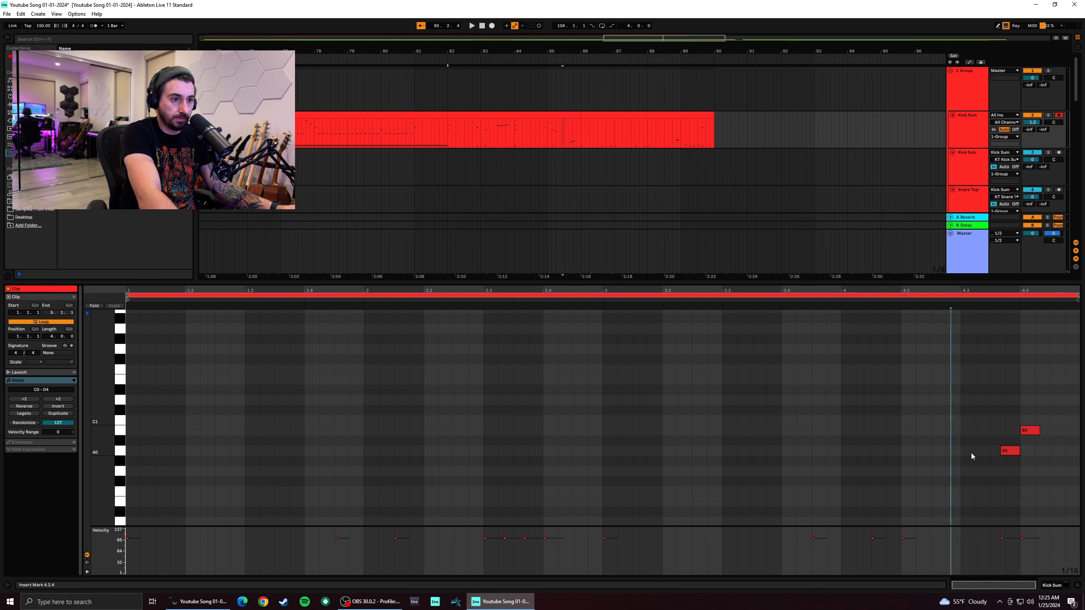
pyautogui.doubleClick(983, 453)
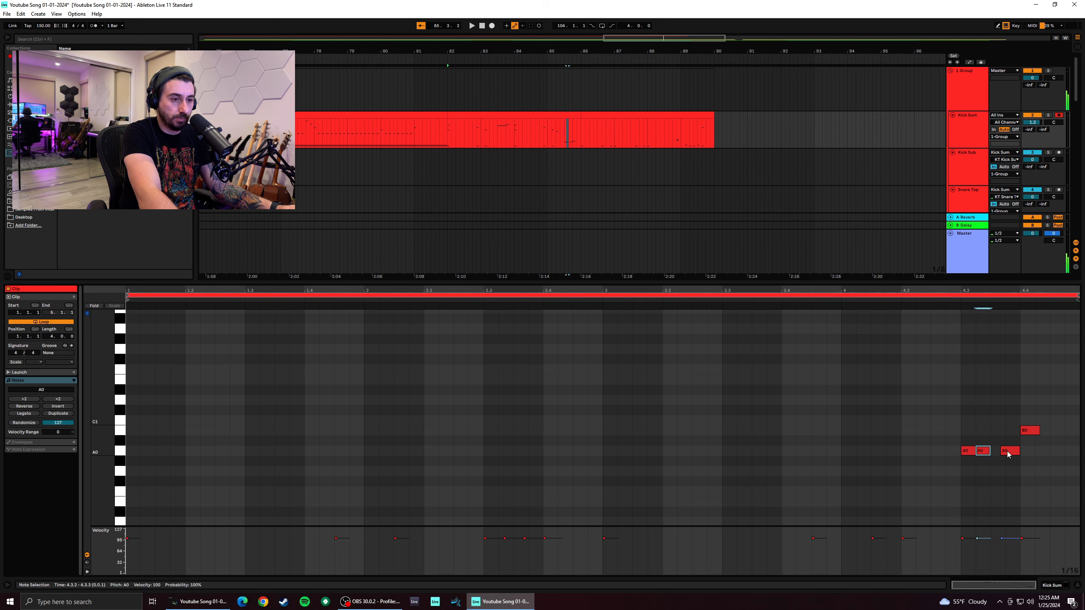
pyautogui.doubleClick(985, 453)
pyautogui.doubleClick(971, 451)
# Set the note grid to 1/8 triplets and add A0 notes at 4.3.1 and 4.3.2
pyautogui.rightClick(974, 452)
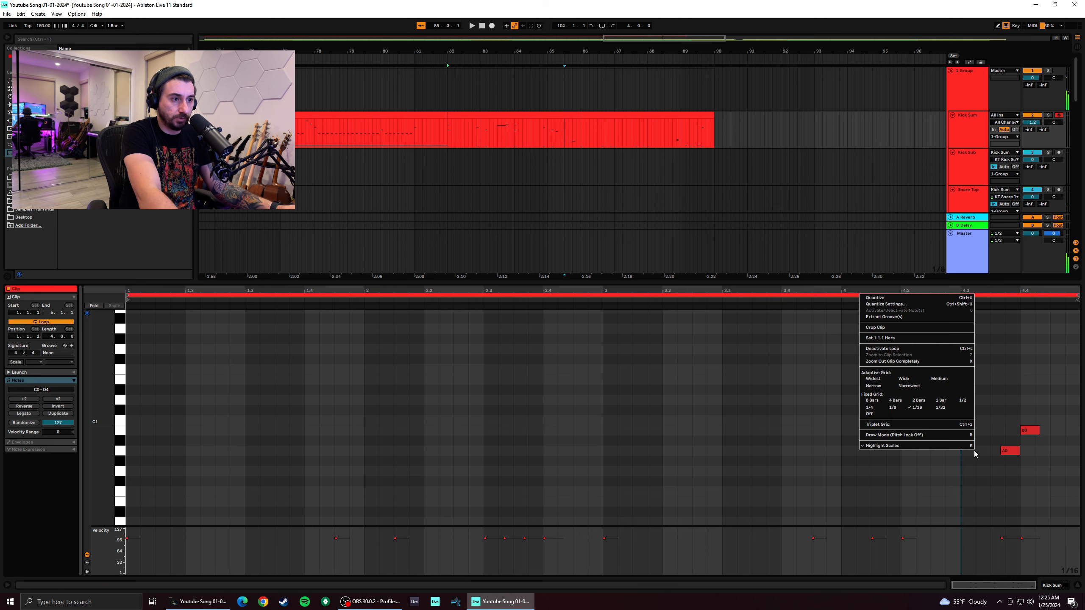
pyautogui.click(923, 425)
pyautogui.rightClick(977, 453)
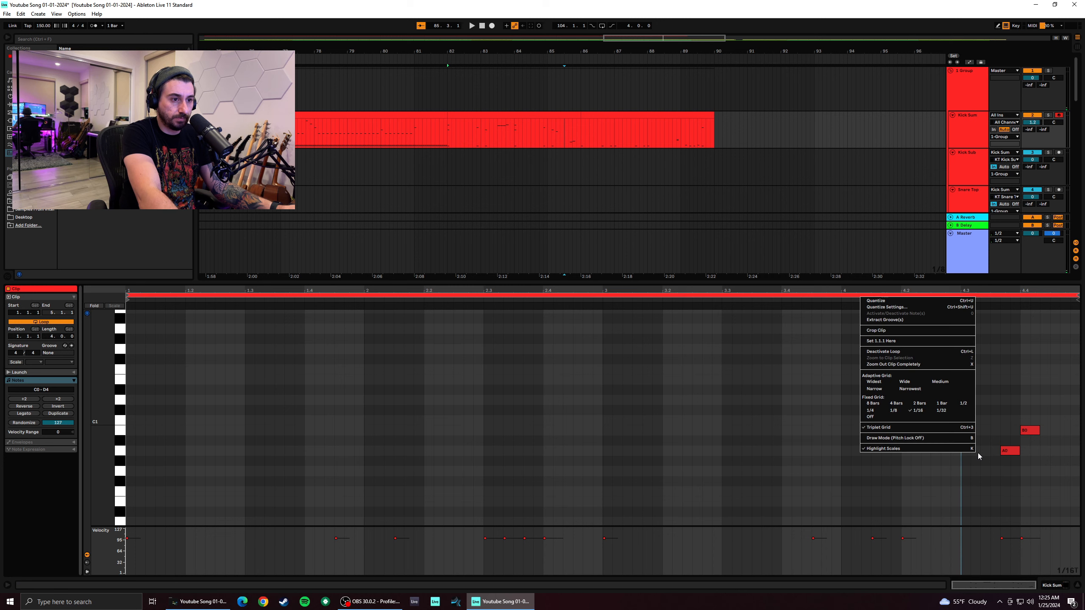
pyautogui.click(895, 413)
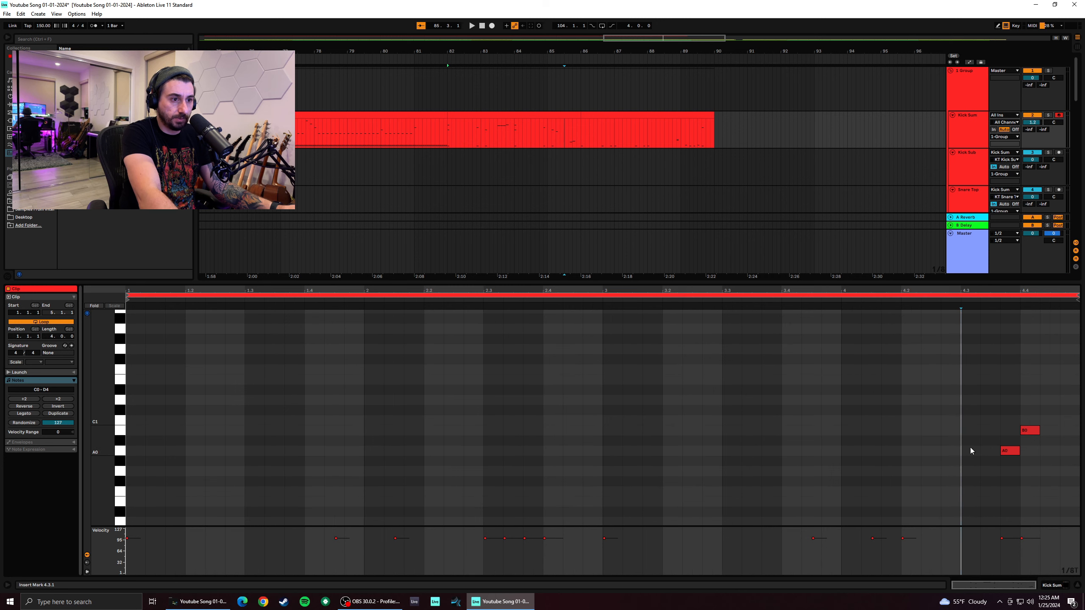
pyautogui.doubleClick(971, 451)
pyautogui.doubleClick(990, 451)
# Raise the fill's third note to B0 and the note at 4.4.1 to C#1, and play from 4.3.1
pyautogui.moveTo(1013, 453); pyautogui.dragTo(1013, 434)
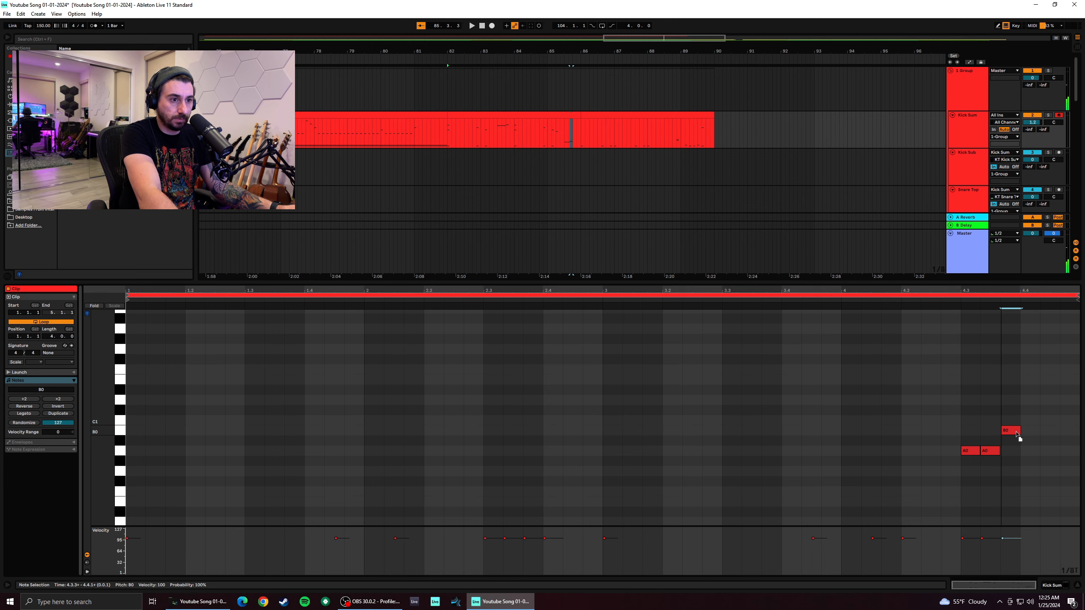
pyautogui.click(1031, 412)
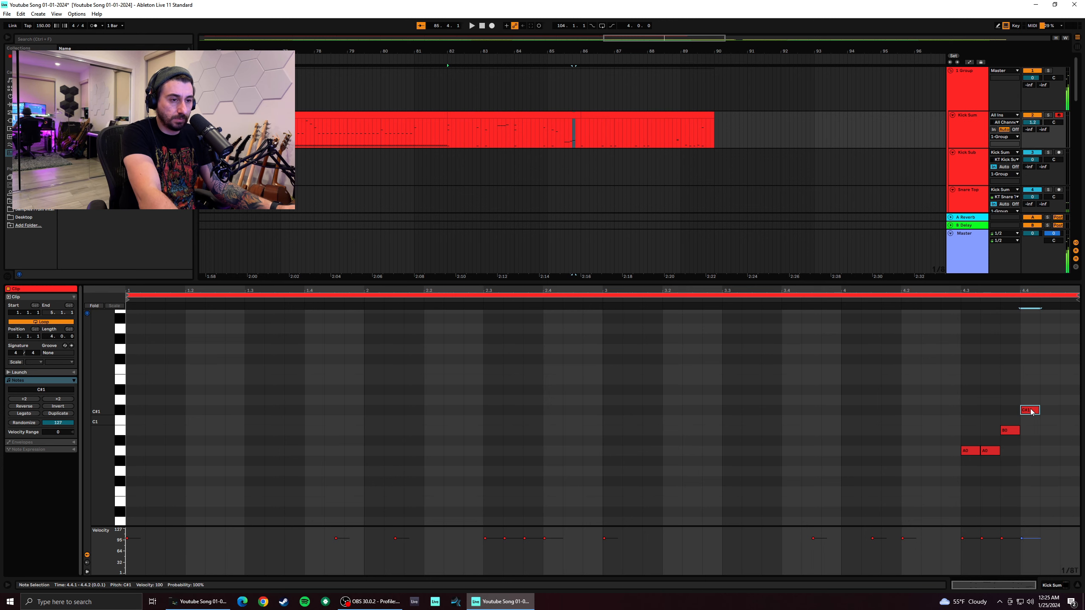
pyautogui.doubleClick(1030, 410)
pyautogui.click(959, 418)
pyautogui.press('space')
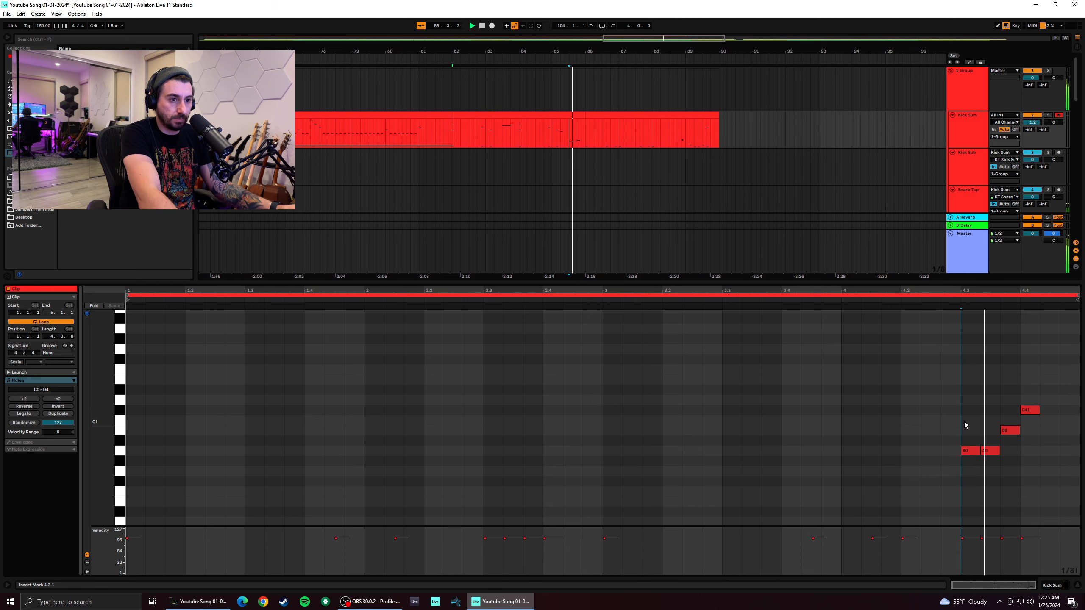
# Add a closing note at 4.4.3, raise it to D4, and play the clip from 4.3.1
pyautogui.doubleClick(1065, 379)
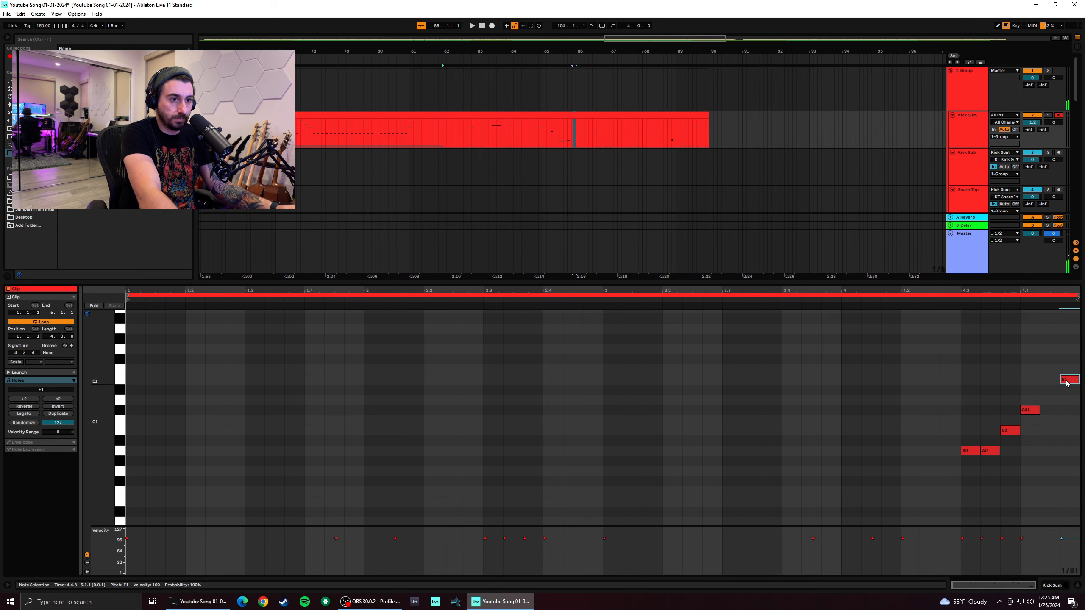
pyautogui.doubleClick(1066, 379)
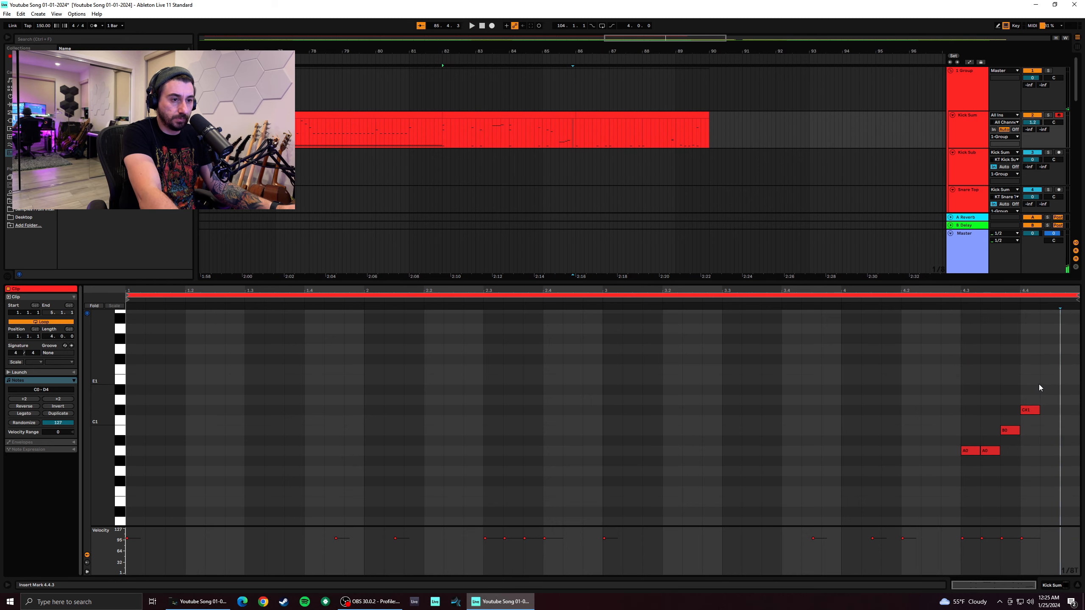
pyautogui.doubleClick(1067, 375)
pyautogui.moveTo(1066, 376)
pyautogui.mouseDown()
pyautogui.moveTo(1068, 310)
pyautogui.moveTo(1067, 338)
pyautogui.moveTo(1055, 338)
pyautogui.moveTo(1065, 369)
pyautogui.moveTo(1065, 358)
pyautogui.mouseUp()
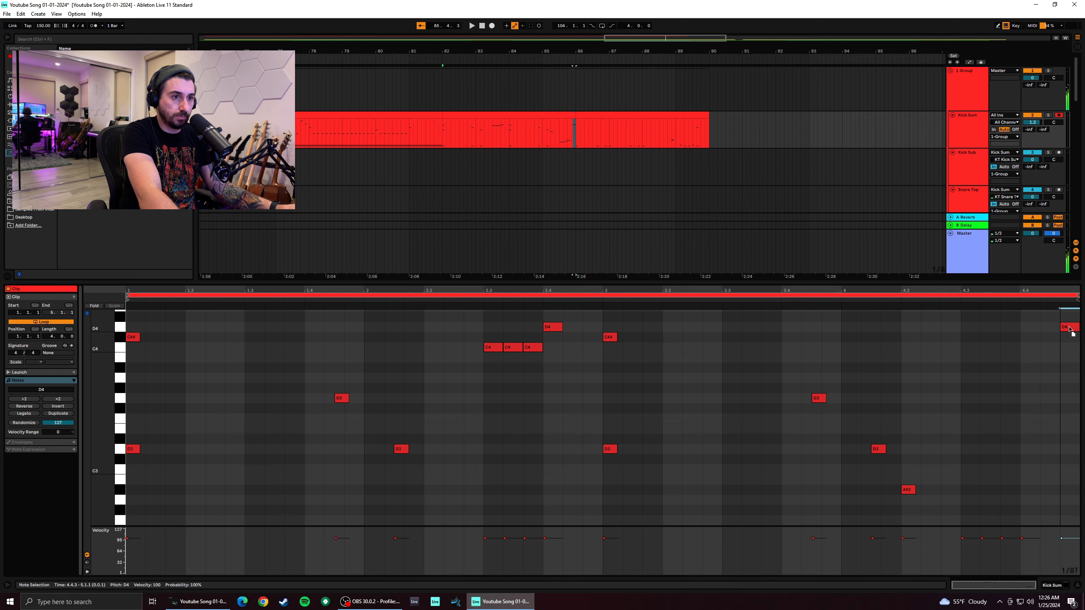
pyautogui.moveTo(1069, 329); pyautogui.dragTo(1069, 328)
pyautogui.click(966, 366)
pyautogui.press('space')
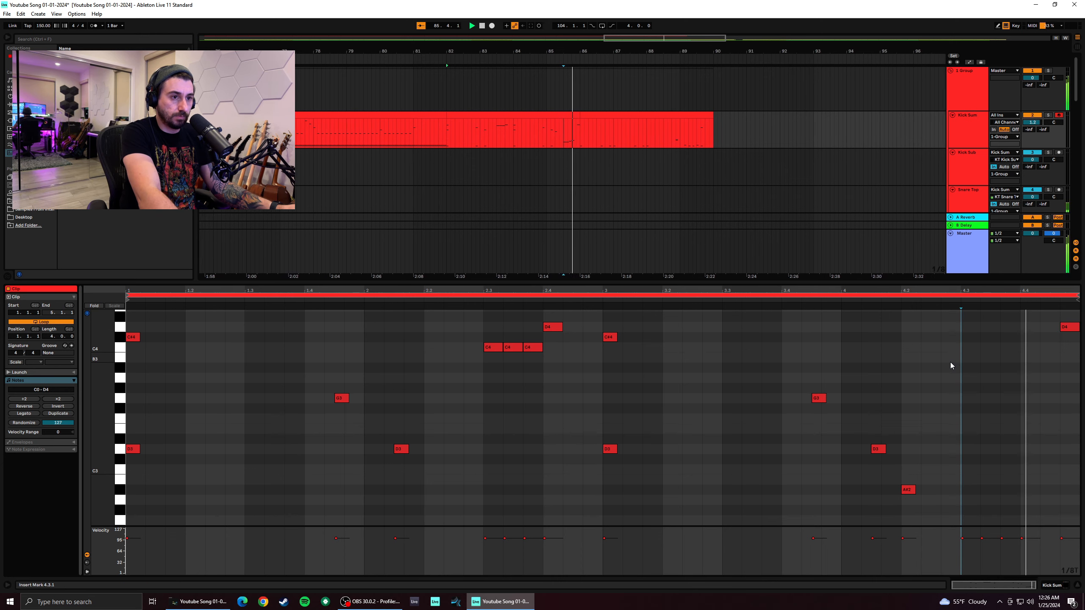
# Move the closing D4 note to 4.4.2 and turn off the triplet grid, leaving 1/8
pyautogui.moveTo(1070, 329); pyautogui.dragTo(1053, 328)
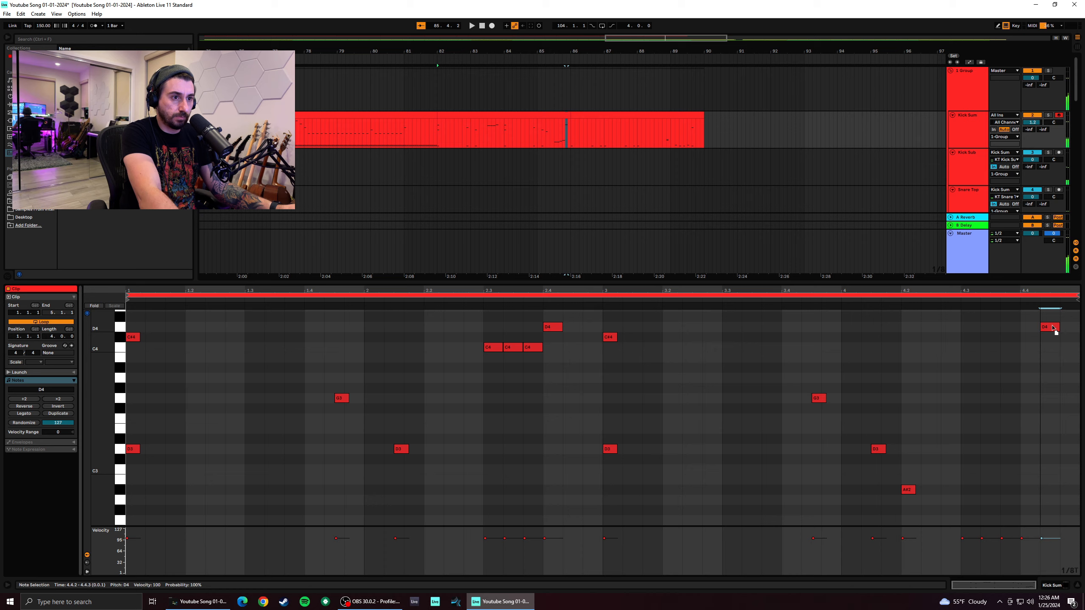
pyautogui.rightClick(961, 356)
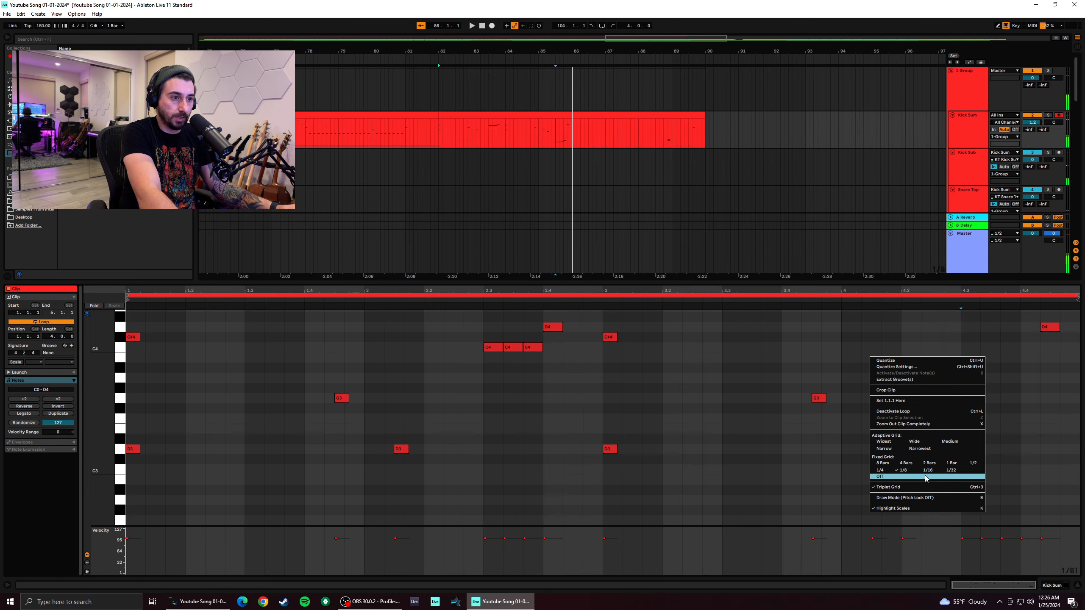
pyautogui.click(916, 487)
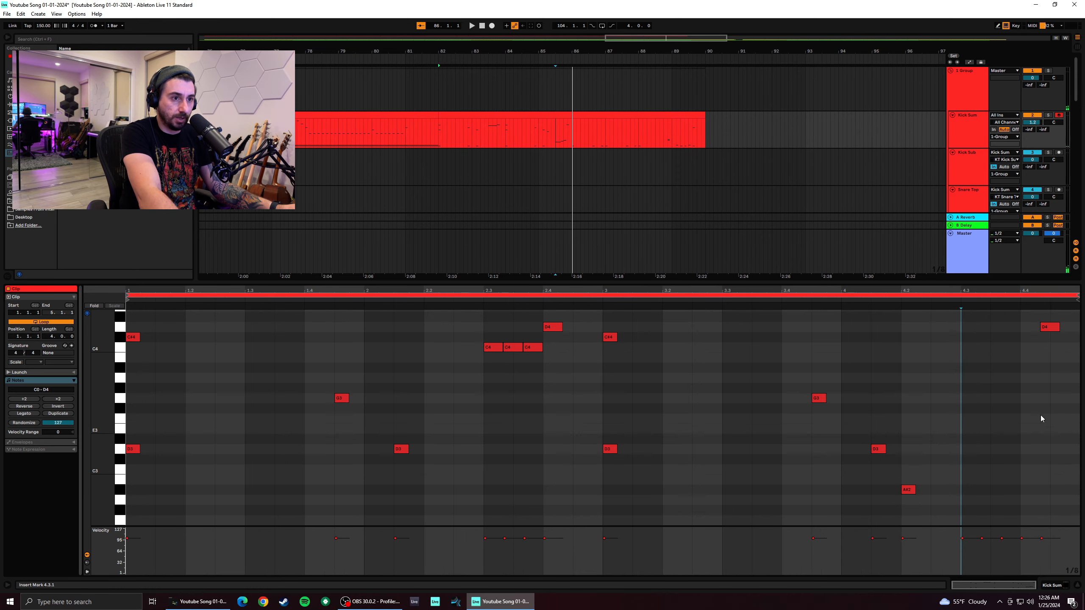
# Move the closing D4 note to 4.4.3, and play it from 4.3.1 and again from bar 82
pyautogui.moveTo(1058, 328); pyautogui.dragTo(1071, 329)
pyautogui.click(970, 341)
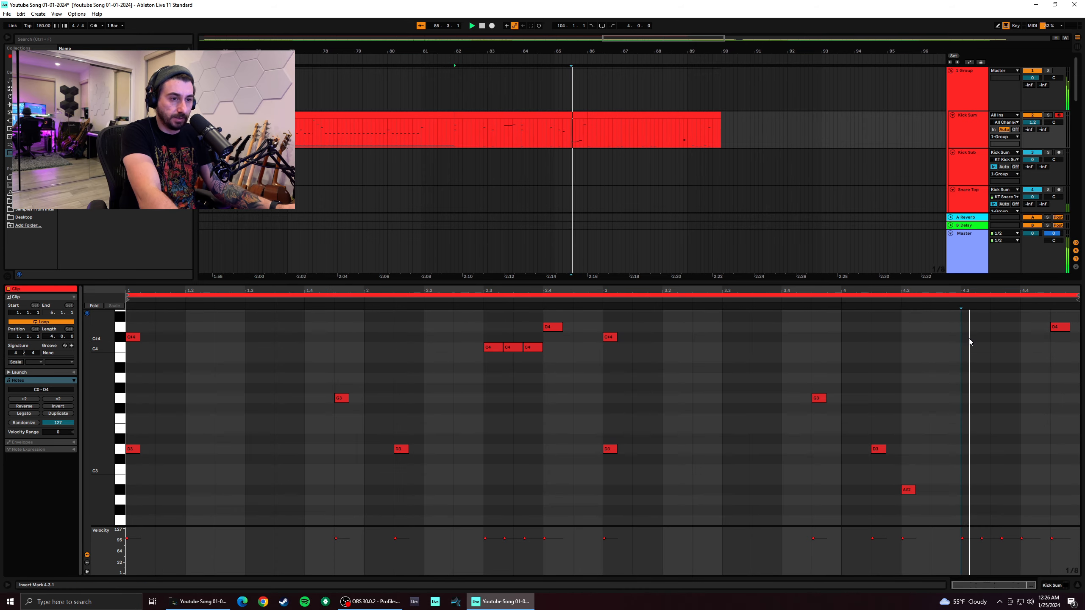
pyautogui.click(806, 293)
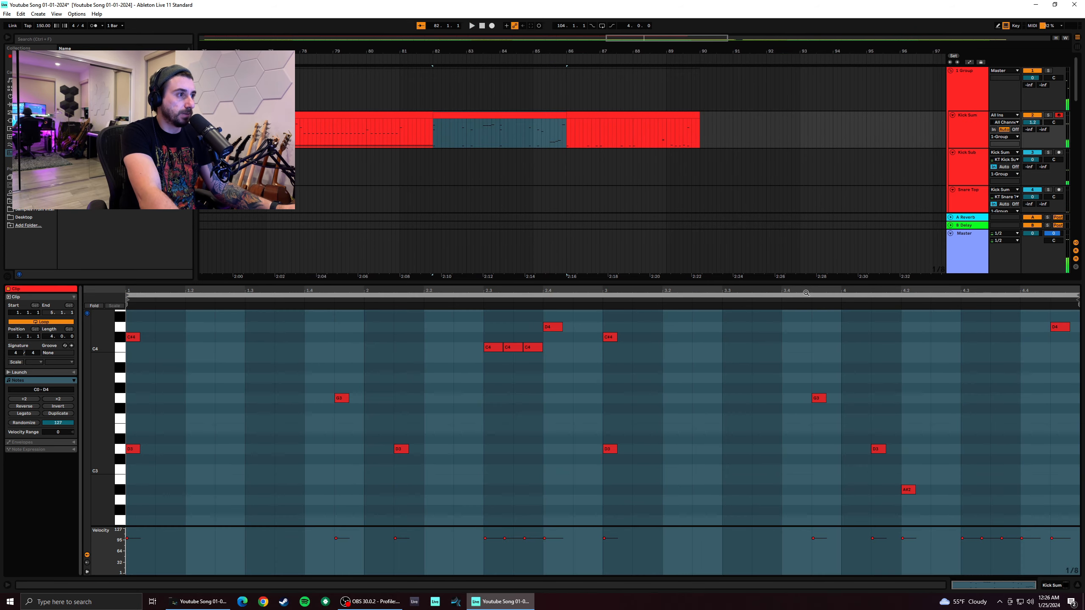
pyautogui.click(432, 135)
pyautogui.press('space')
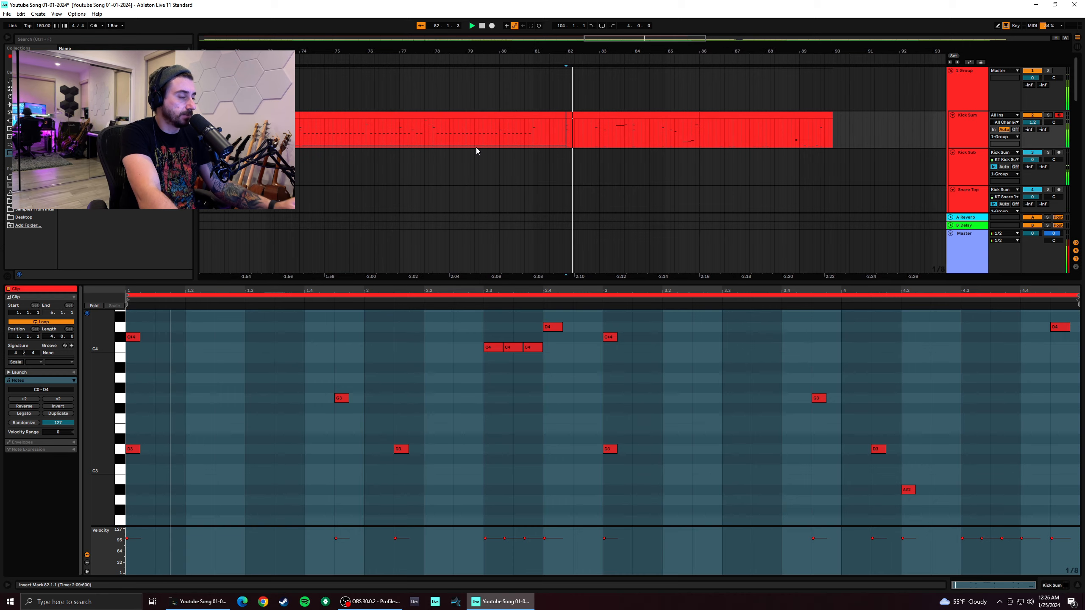
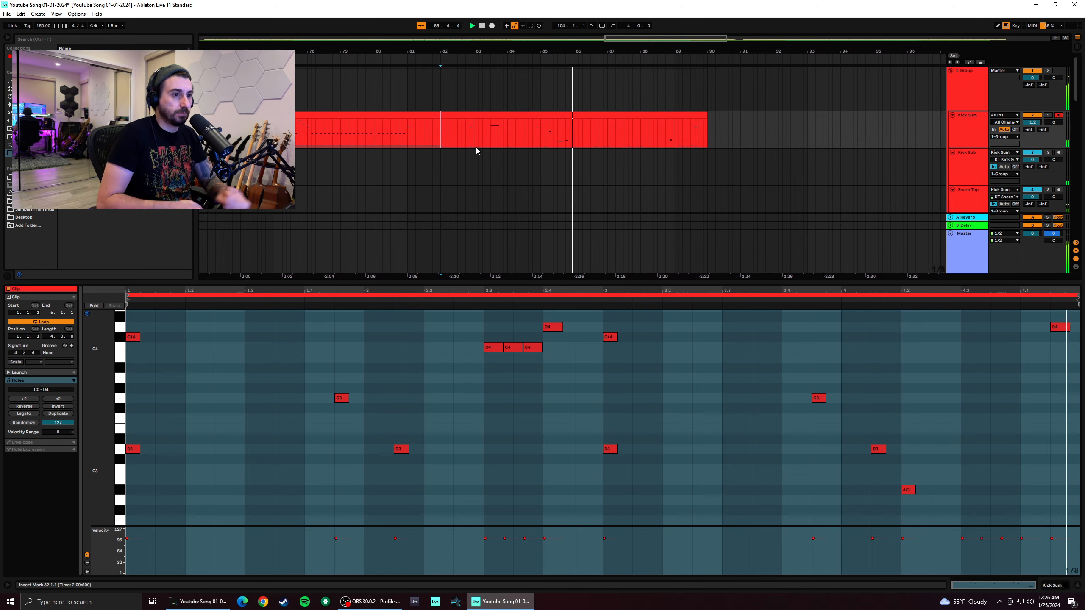
# Fold the note editor to the used pitches and delete the A#2 note at 4.2.1
pyautogui.scroll(-4, 1022, 432)
pyautogui.click(988, 422)
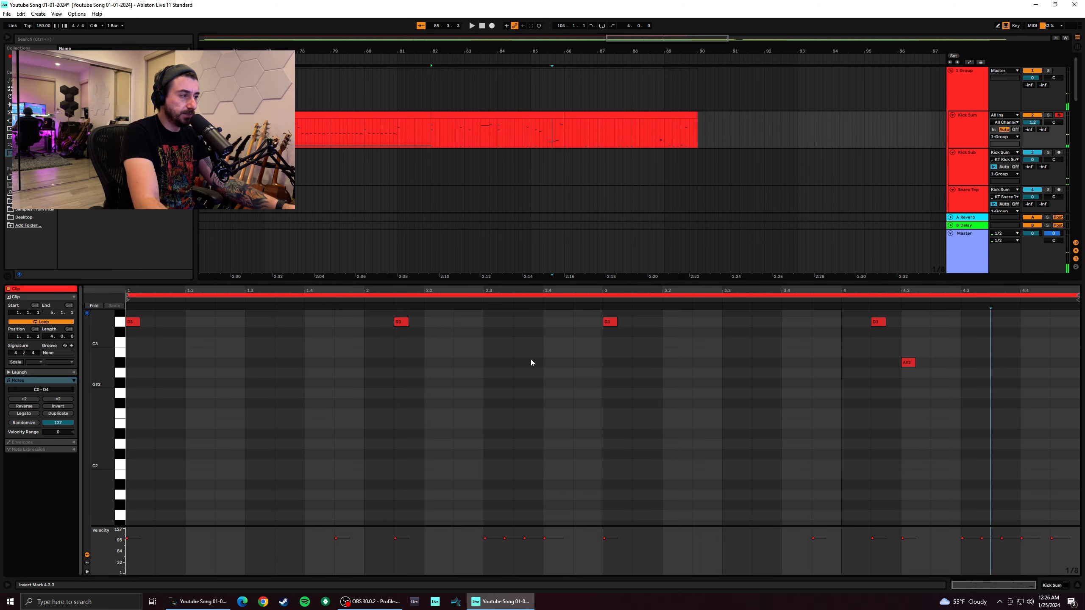
pyautogui.click(91, 306)
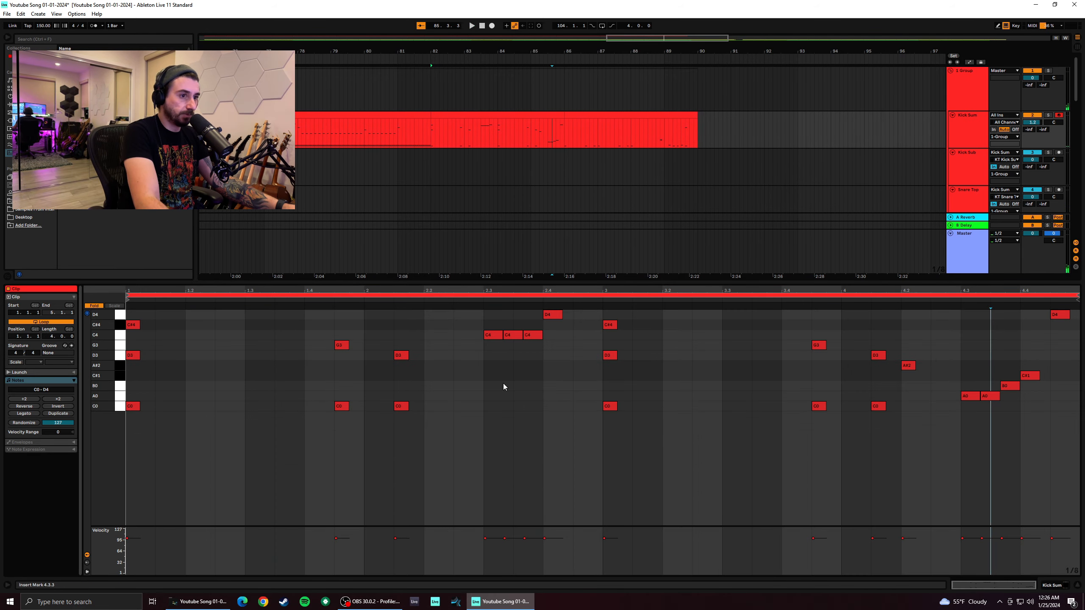
pyautogui.click(817, 373)
pyautogui.press('space')
pyautogui.click(907, 368)
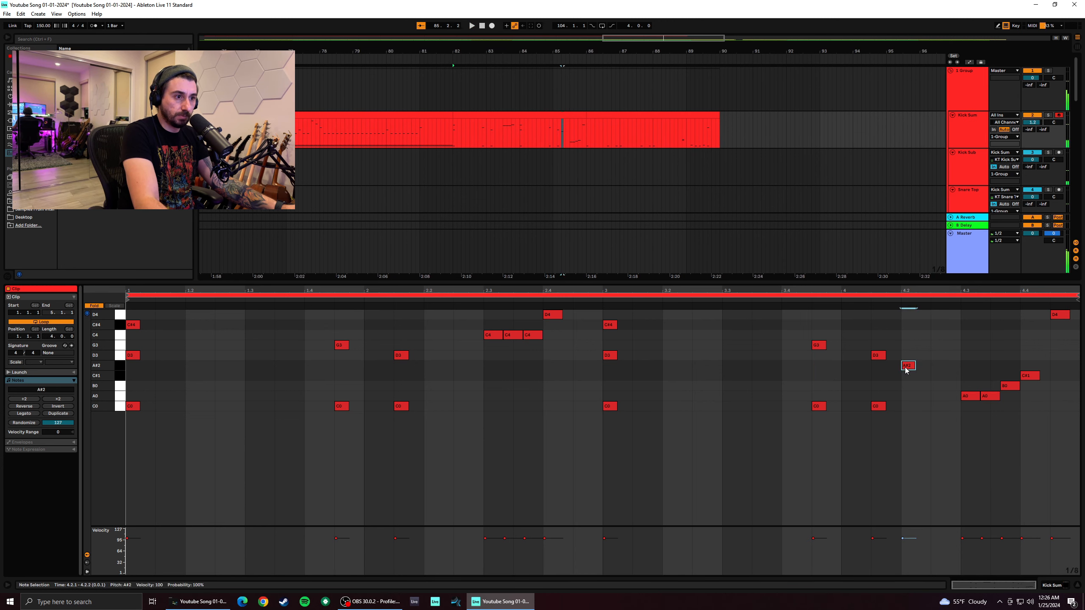
pyautogui.press('Delete')
# Play the end of the clip from 3.4.3 to audition the fill
pyautogui.click(796, 373)
pyautogui.click(808, 374)
pyautogui.press('space')
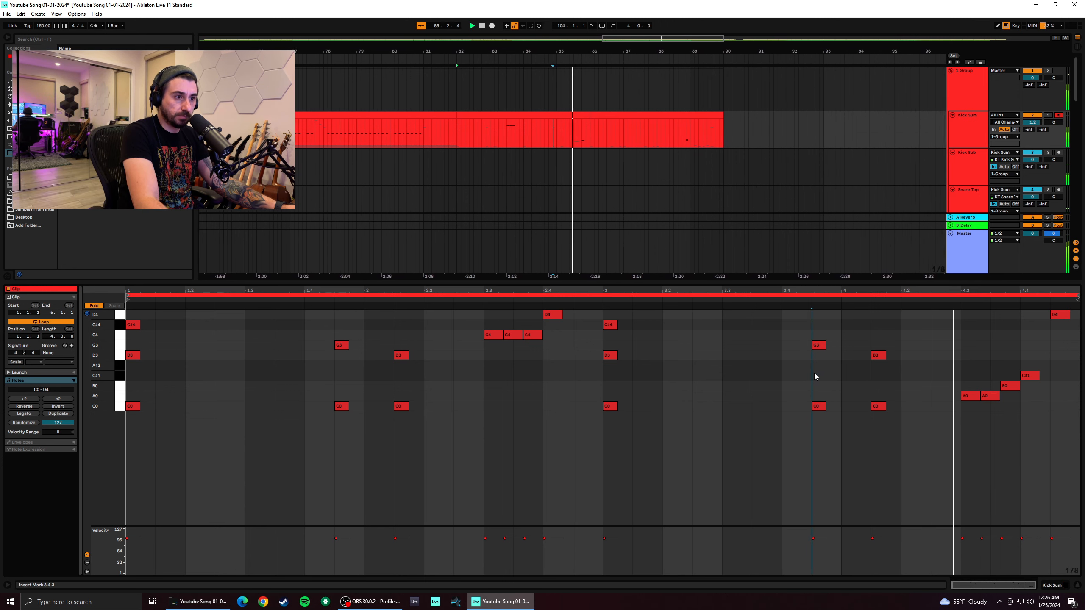
pyautogui.press('space')
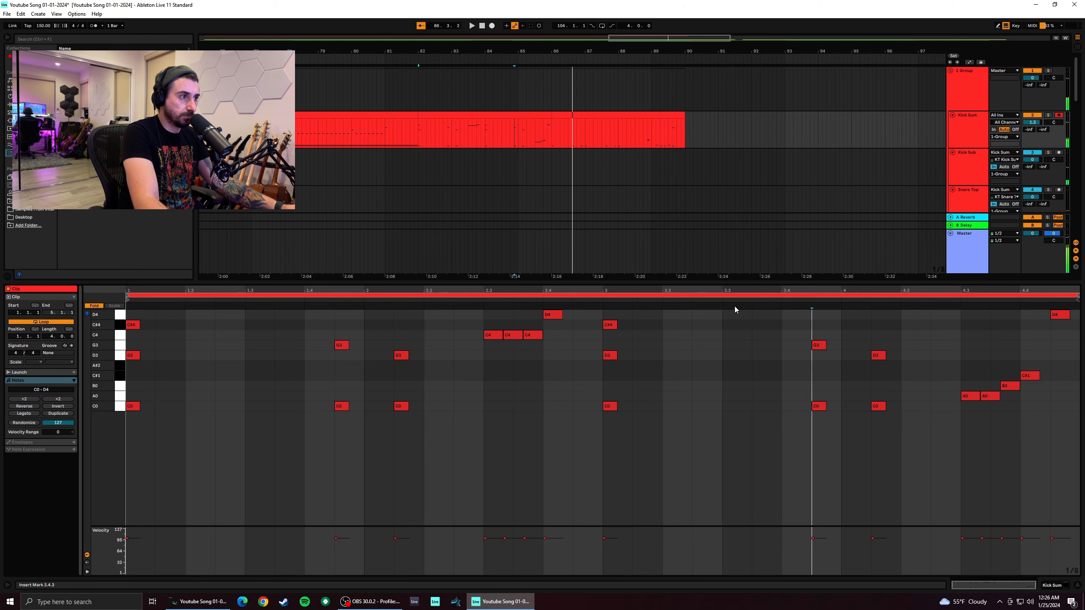
pyautogui.press('space')
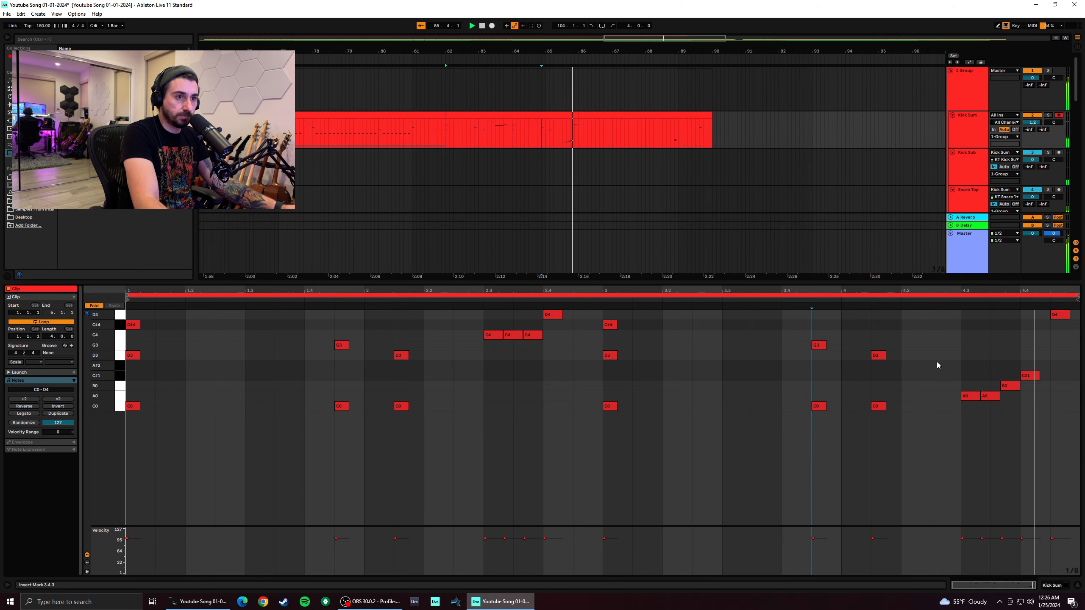
# Lower the closing note at 4.4.3 to D0, unfolding the note rows, and play the fill from 4.3.1
pyautogui.moveTo(1064, 315); pyautogui.dragTo(1066, 421)
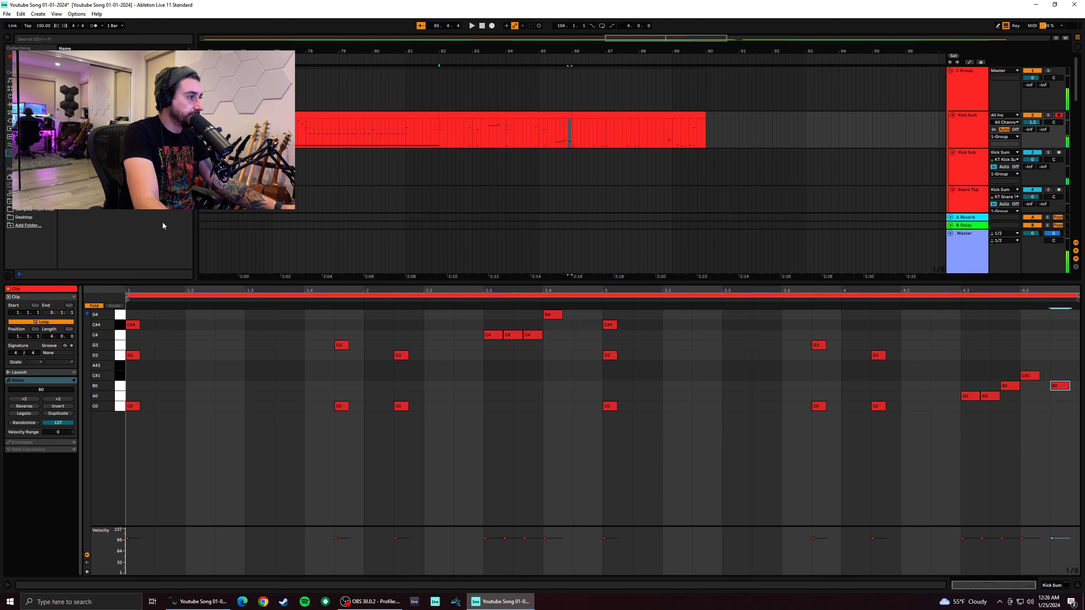
pyautogui.click(98, 306)
pyautogui.scroll(-5, 1072, 389)
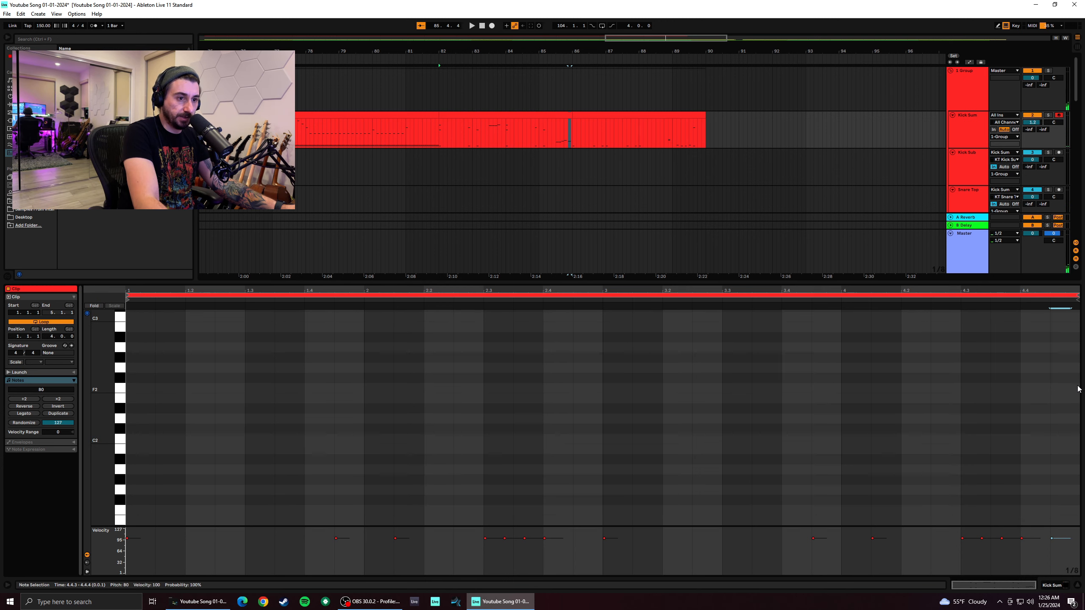
pyautogui.moveTo(1060, 419); pyautogui.dragTo(1057, 444)
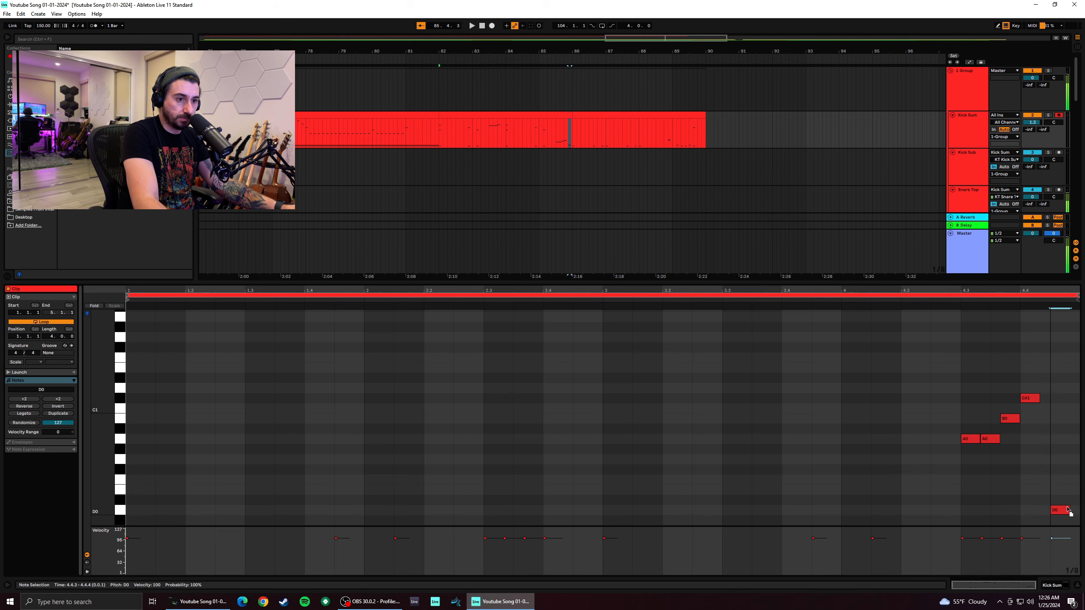
pyautogui.scroll(-3, 1065, 500)
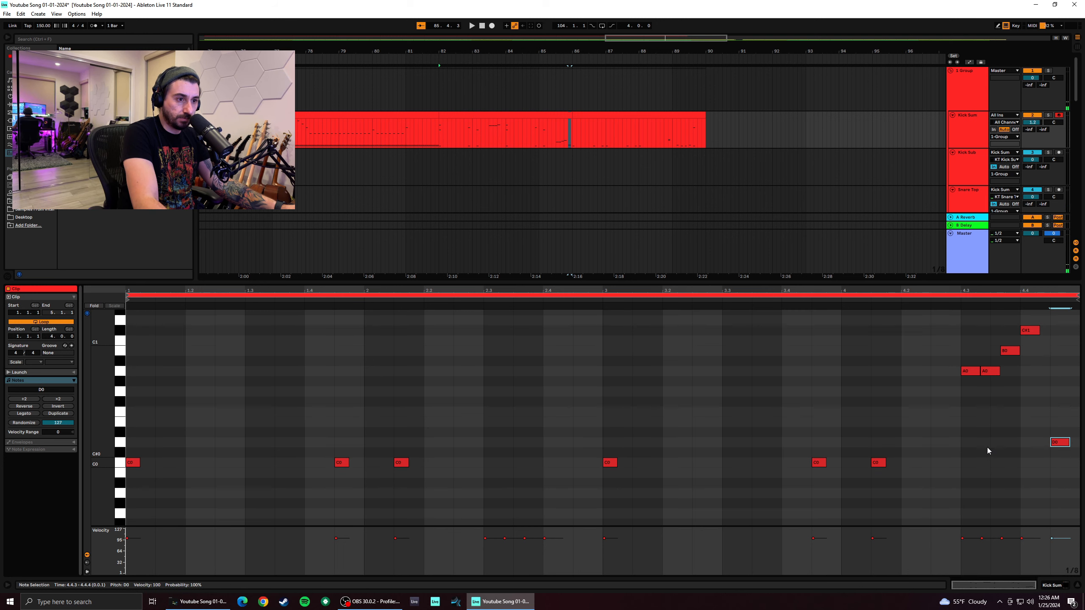
pyautogui.click(962, 442)
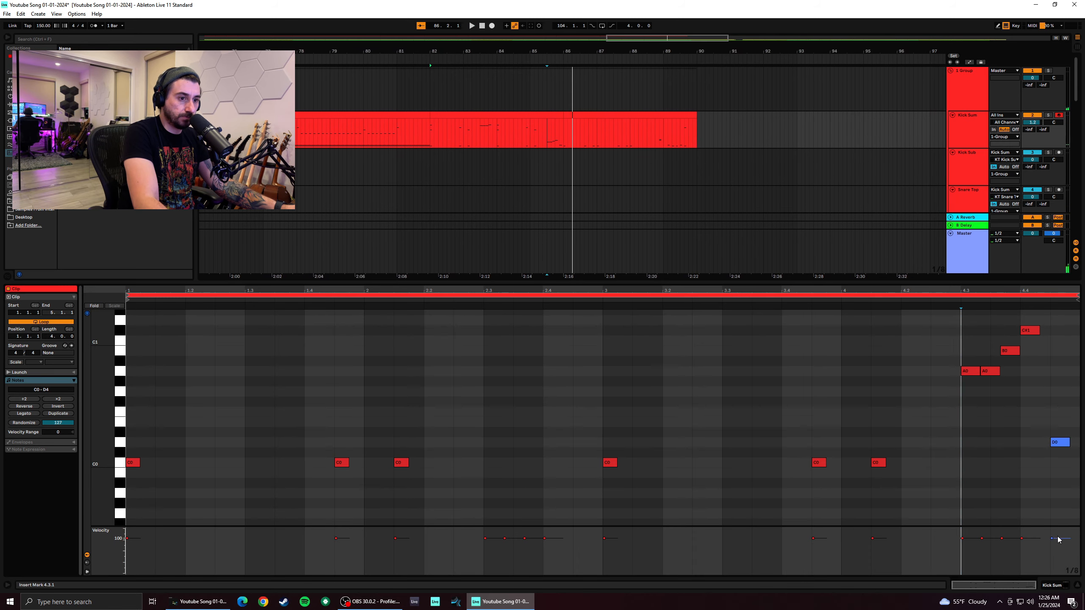
# Raise the velocity of the D0 note at 4.4.3 slightly above the other notes and play from bar 82
pyautogui.moveTo(1051, 539); pyautogui.dragTo(1051, 534)
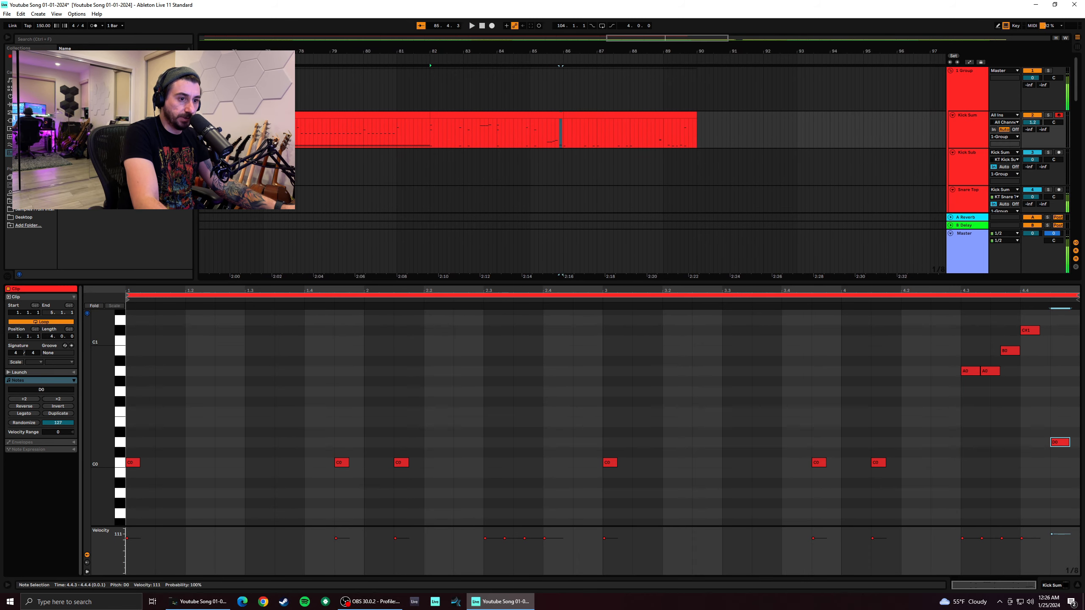
pyautogui.click(961, 478)
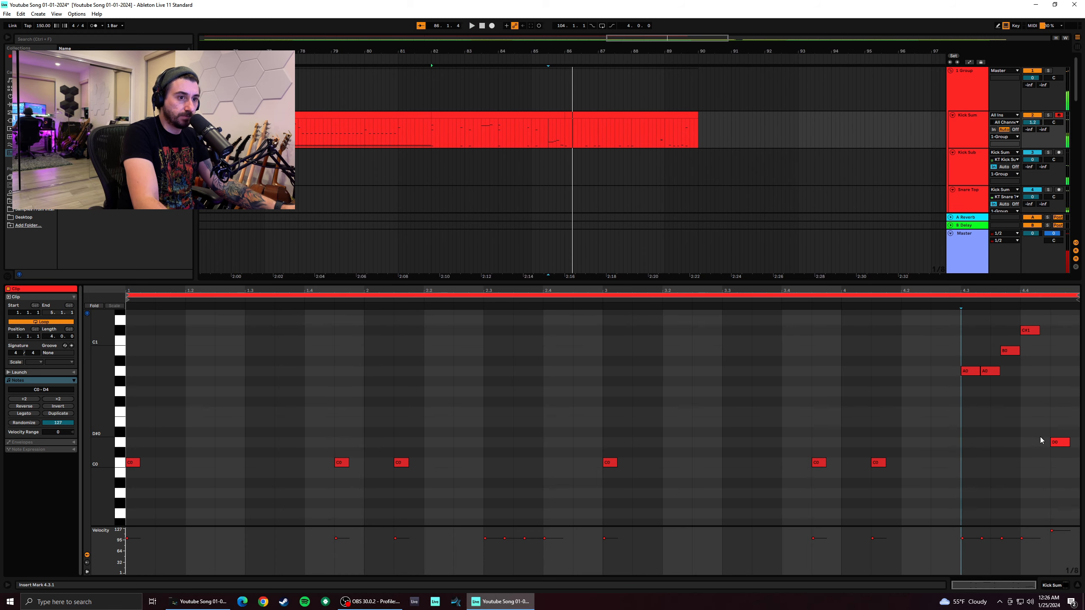
pyautogui.moveTo(1051, 531); pyautogui.dragTo(1051, 533)
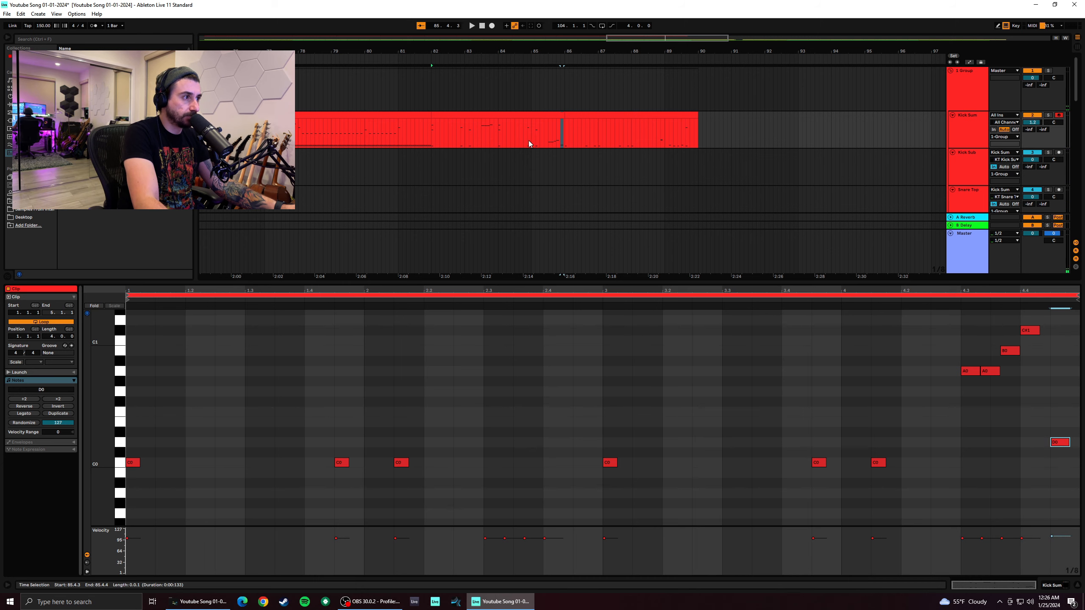
pyautogui.click(428, 131)
pyautogui.press('space')
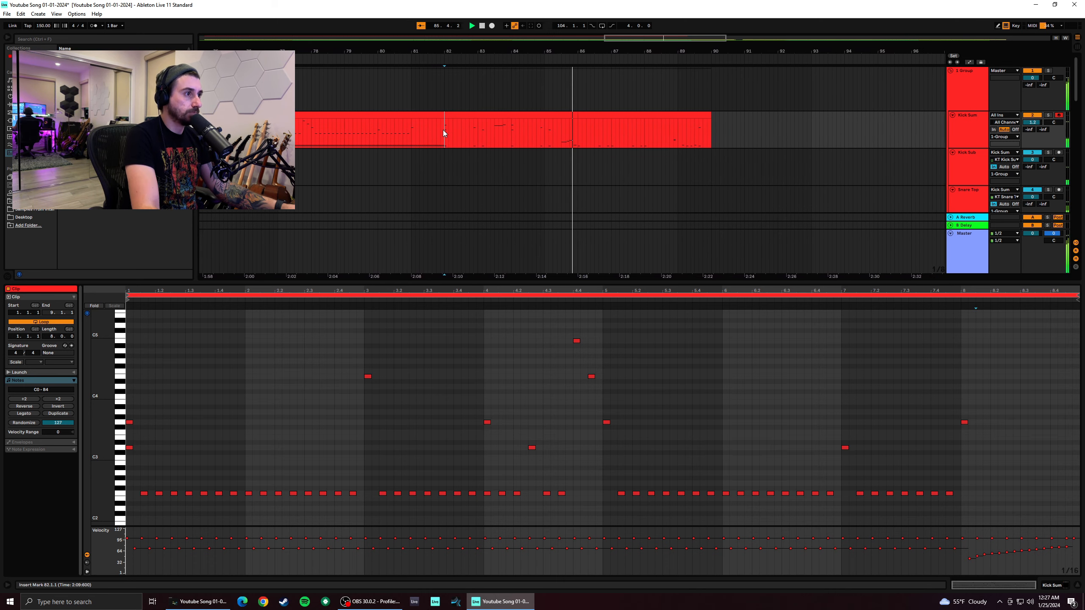
# Play the Kick Sum part from bar 86
pyautogui.click(551, 138)
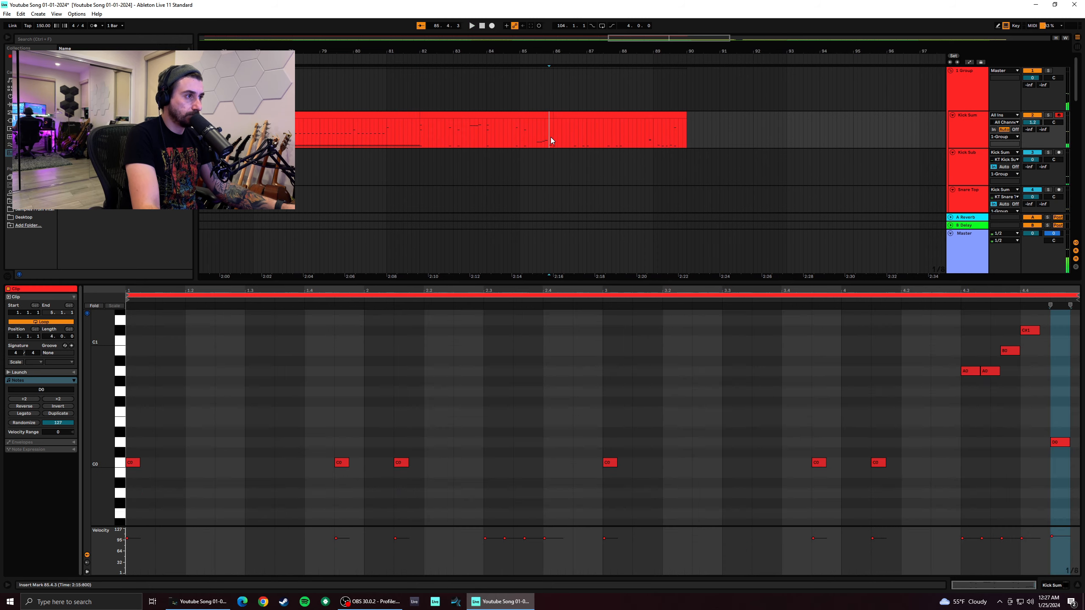
pyautogui.press('space')
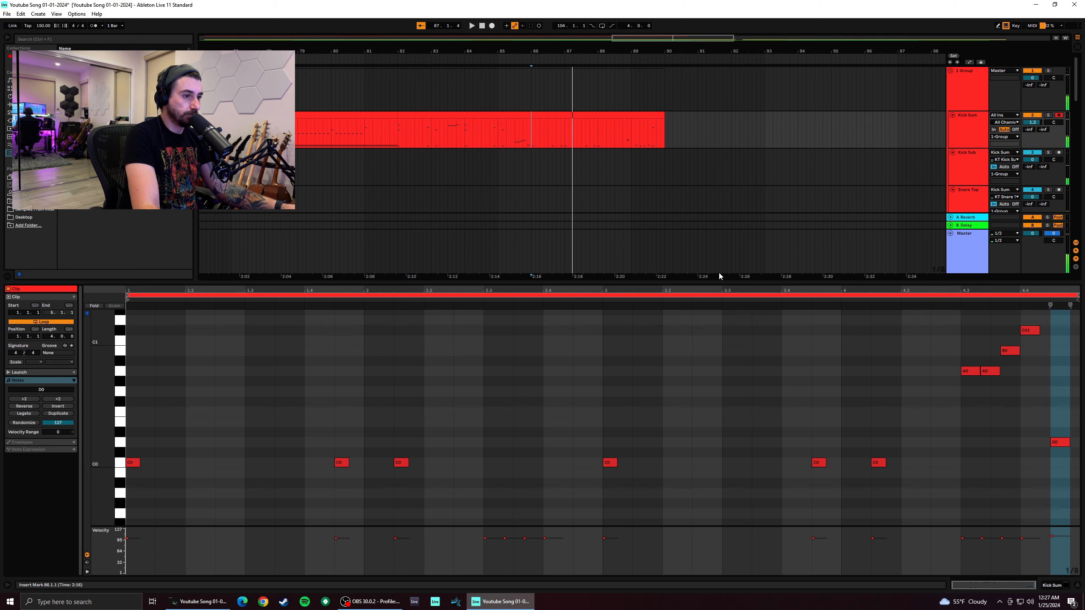
pyautogui.press('space')
pyautogui.press('space')
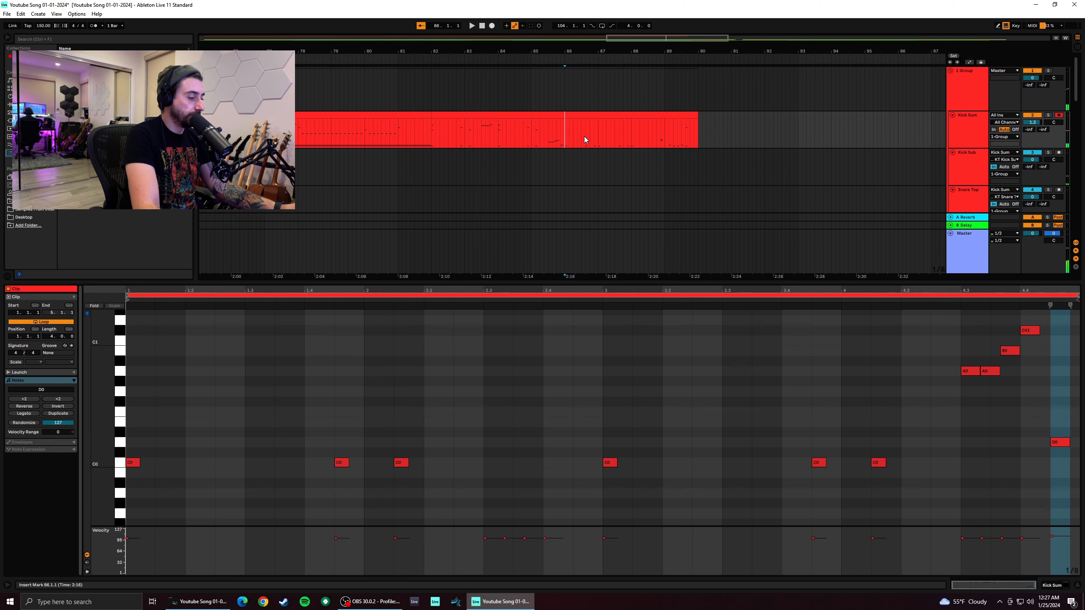
# Open the Kick Sum clip at bar 86, add a note at 1.1.1, and raise it to C#4
pyautogui.click(607, 116)
pyautogui.press('space')
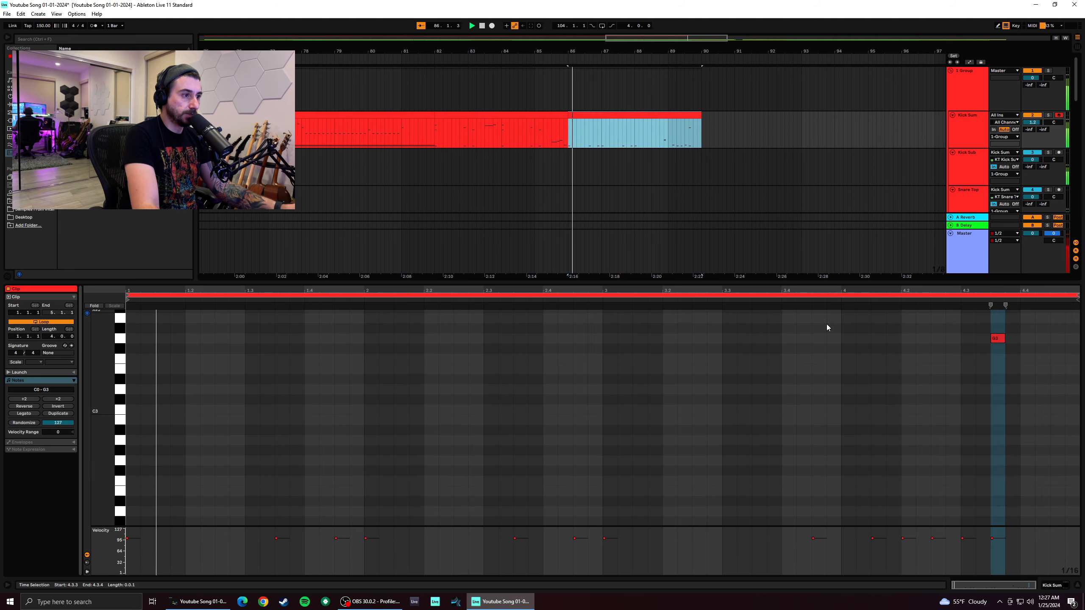
pyautogui.click(100, 308)
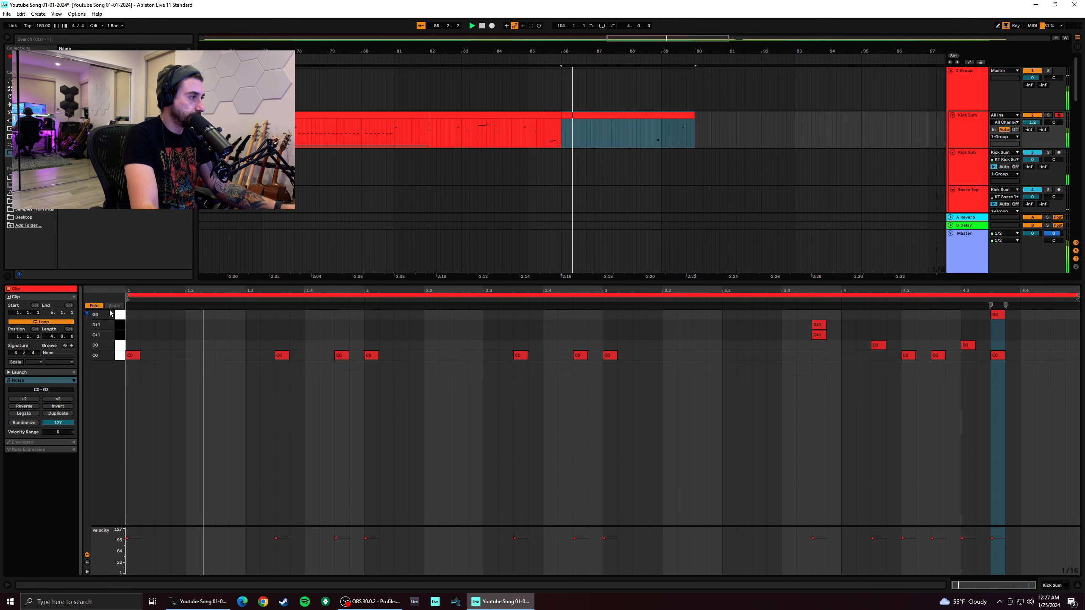
pyautogui.click(95, 306)
pyautogui.scroll(-10, 224, 363)
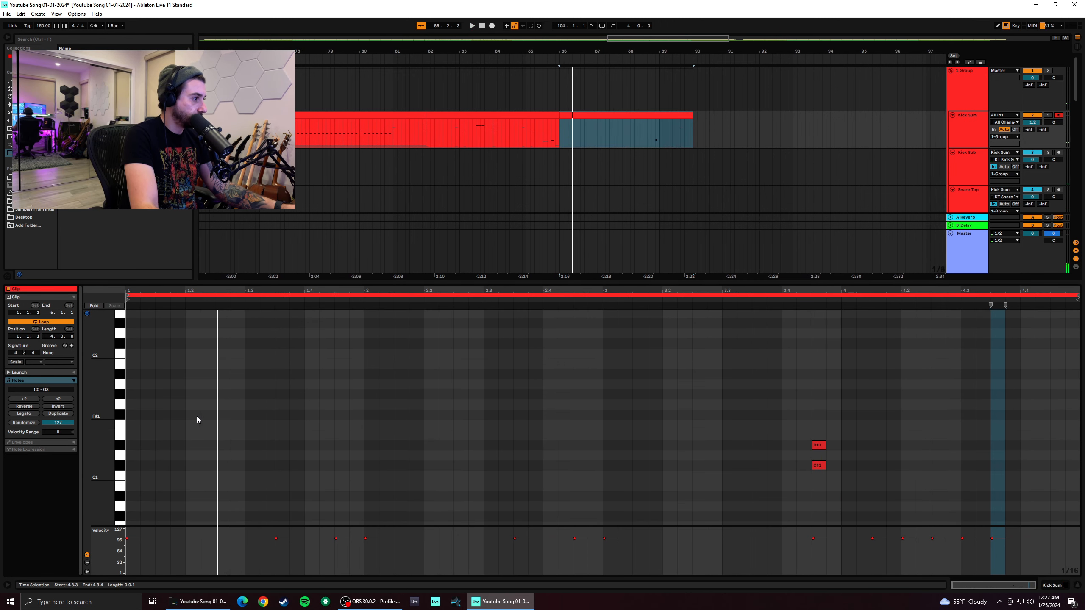
pyautogui.press('space')
pyautogui.press('space')
pyautogui.doubleClick(131, 384)
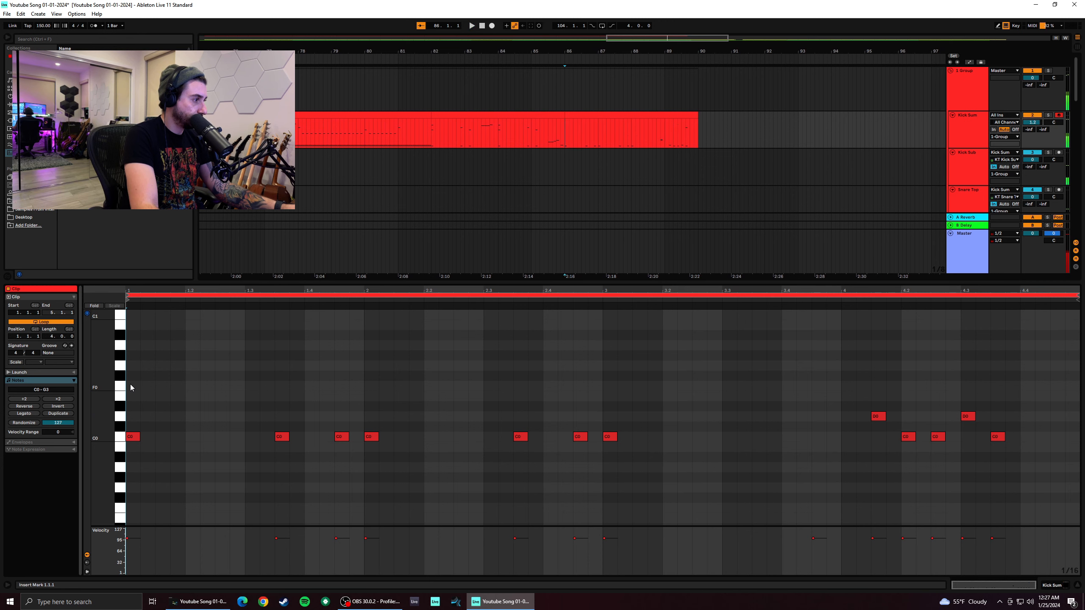
pyautogui.moveTo(130, 385); pyautogui.dragTo(134, 353)
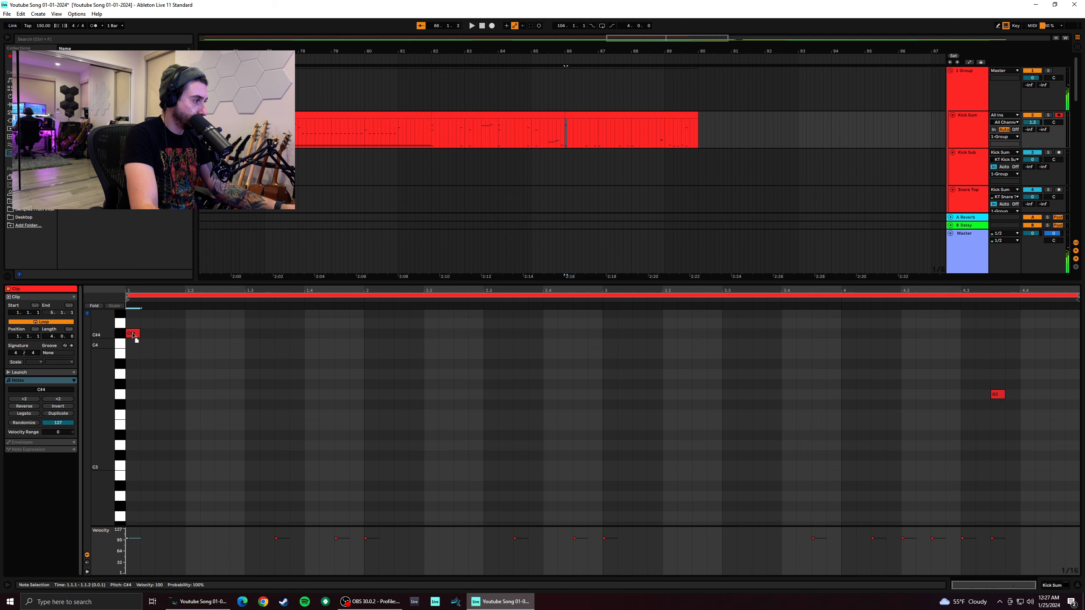
pyautogui.moveTo(134, 335); pyautogui.dragTo(134, 336)
pyautogui.press('space')
pyautogui.press('space')
# Add notes D3 at 1.3.3, G3 at 1.4.3 and C#4 at 2.1.1, and play the clip from 1.1.1
pyautogui.click(287, 470)
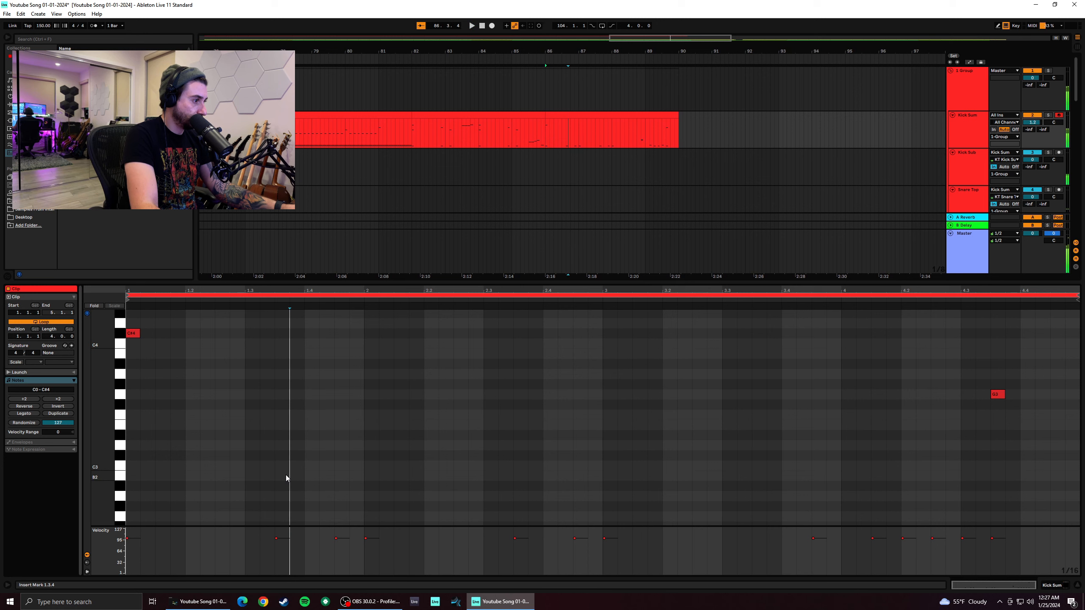
pyautogui.doubleClick(284, 476)
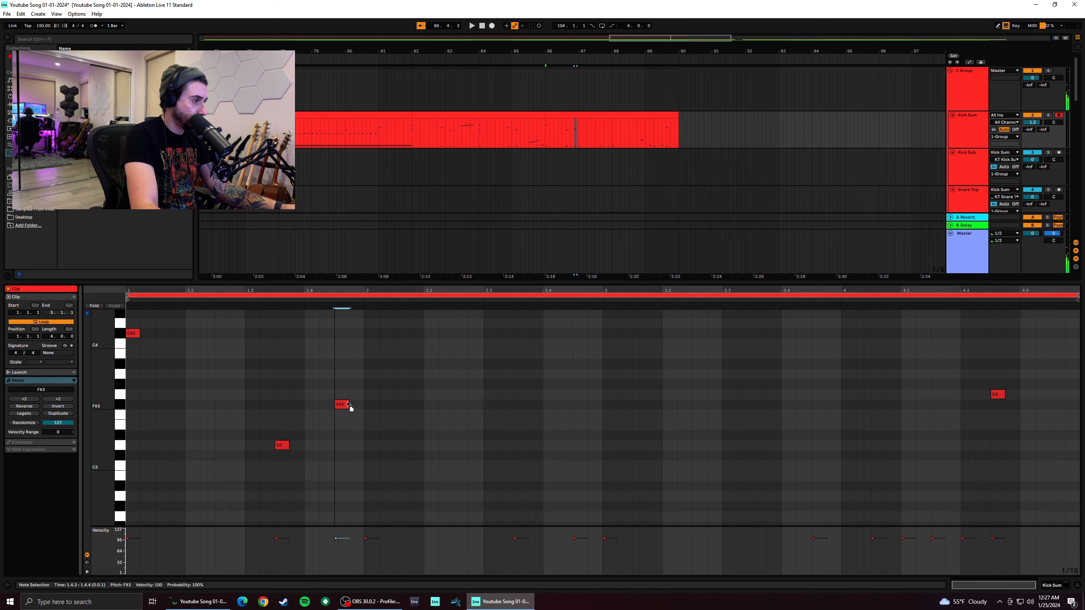
pyautogui.click(378, 446)
pyautogui.doubleClick(377, 332)
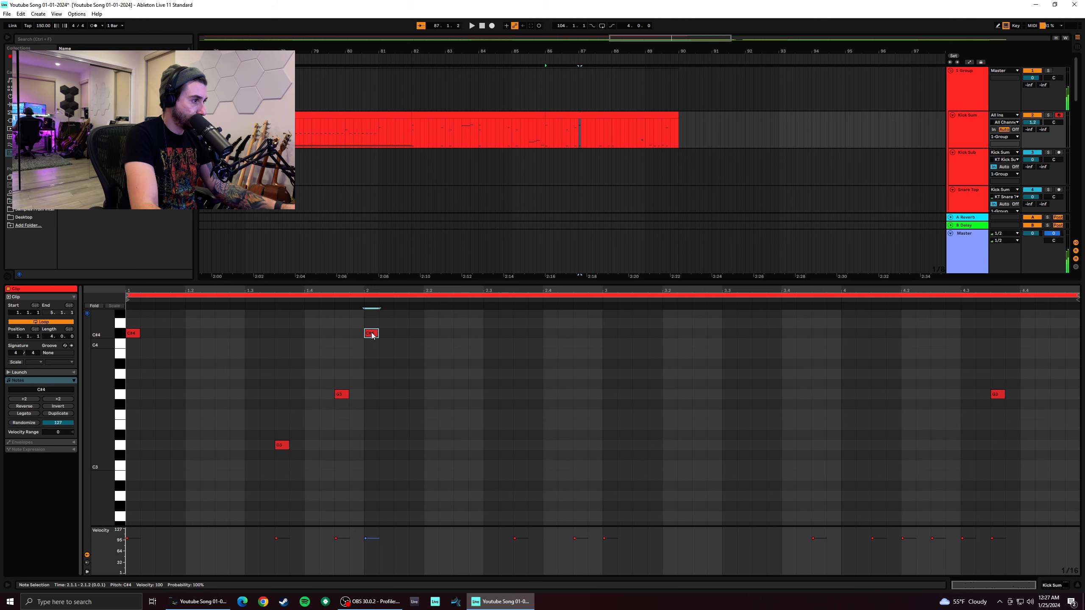
pyautogui.click(129, 348)
pyautogui.press('space')
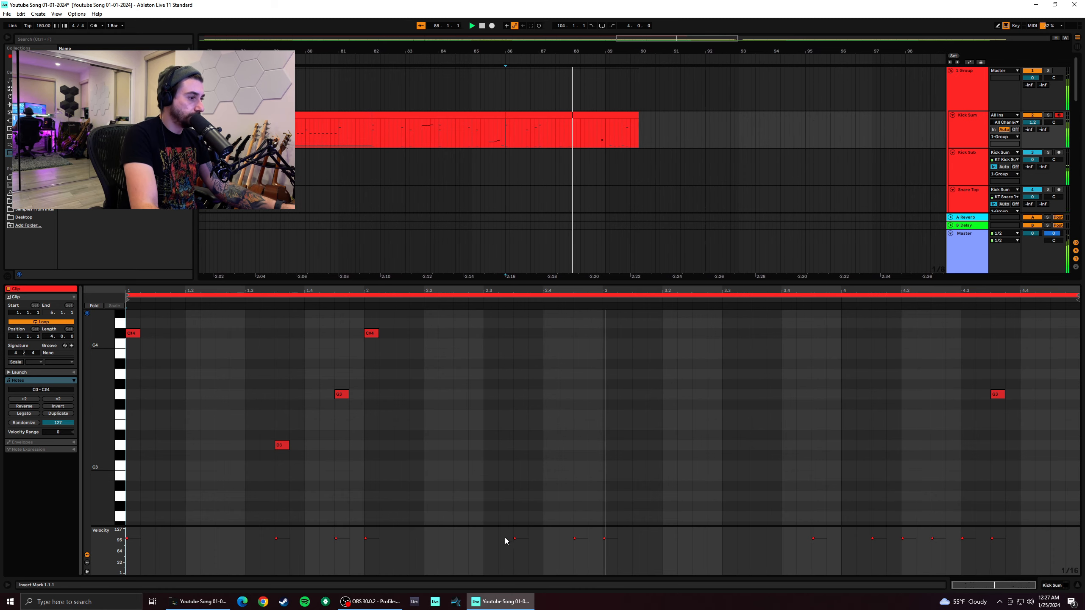
# Copy the D3, G3 and C#4 notes so the group starts at 2.3.3, and play from there
pyautogui.moveTo(401, 454); pyautogui.dragTo(275, 311)
pyautogui.moveTo(286, 446); pyautogui.dragTo(524, 457)
pyautogui.click(515, 472)
pyautogui.press('space')
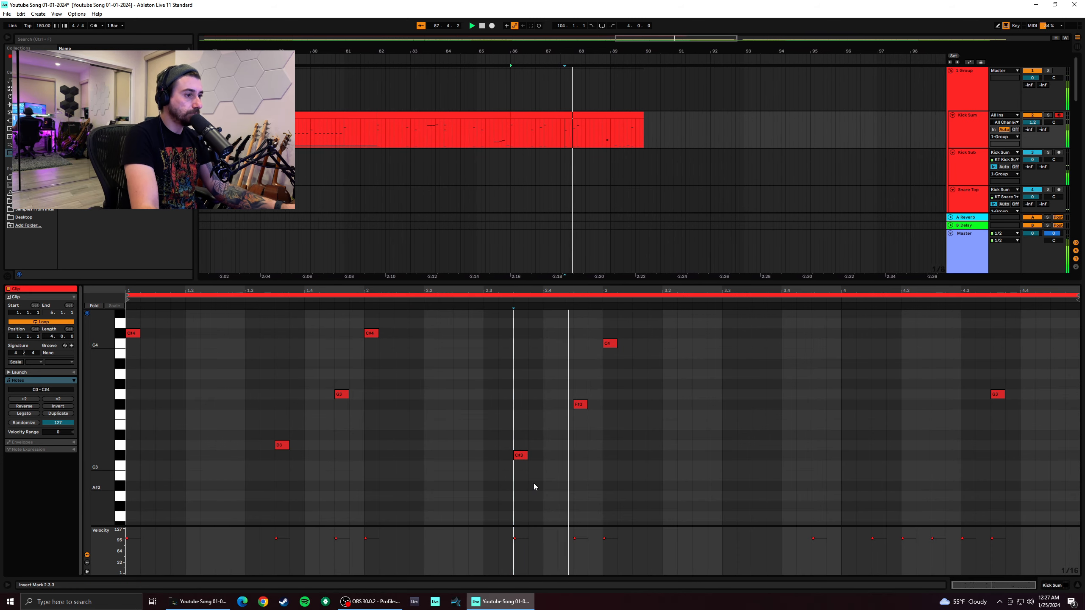
# Raise the three copied notes by a semitone to D3, G3 and C#4, and play from 2.3.3
pyautogui.moveTo(694, 456); pyautogui.dragTo(518, 325)
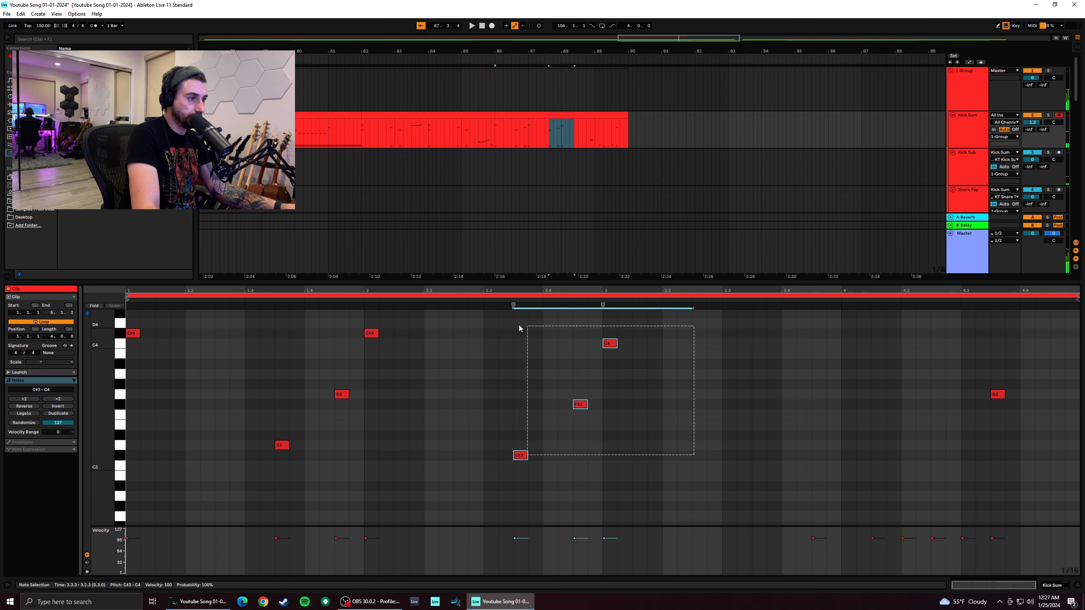
pyautogui.moveTo(519, 454); pyautogui.dragTo(519, 443)
pyautogui.click(515, 424)
pyautogui.press('space')
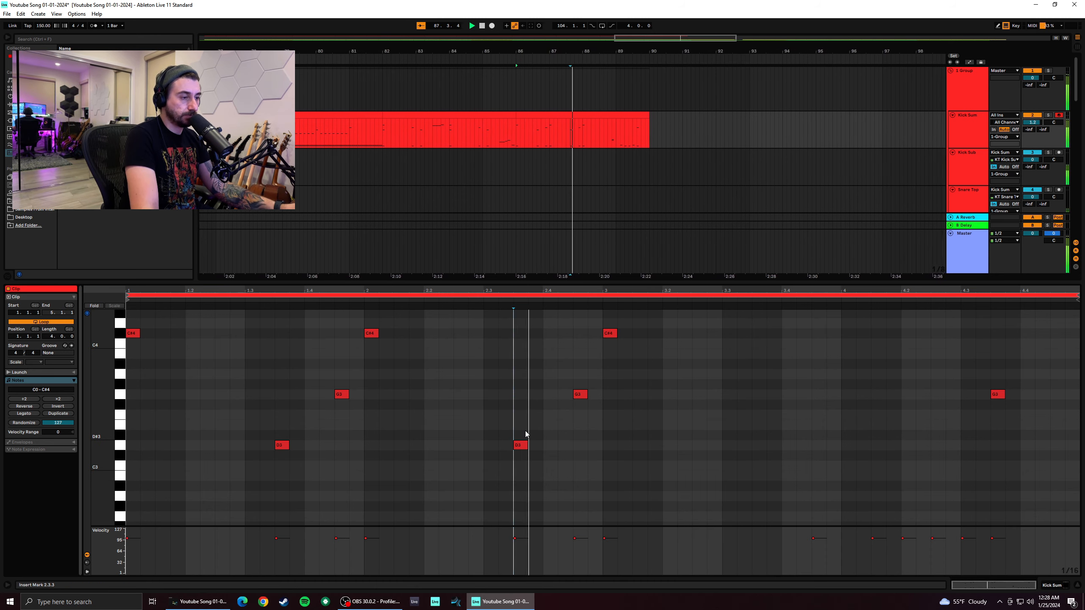
# Add G#2 notes at 3.2.1, 3.3.1 and 3.4.1 in the Kick Sum clip, and play from 2.3.3
pyautogui.doubleClick(667, 435)
pyautogui.moveTo(669, 440); pyautogui.dragTo(671, 508)
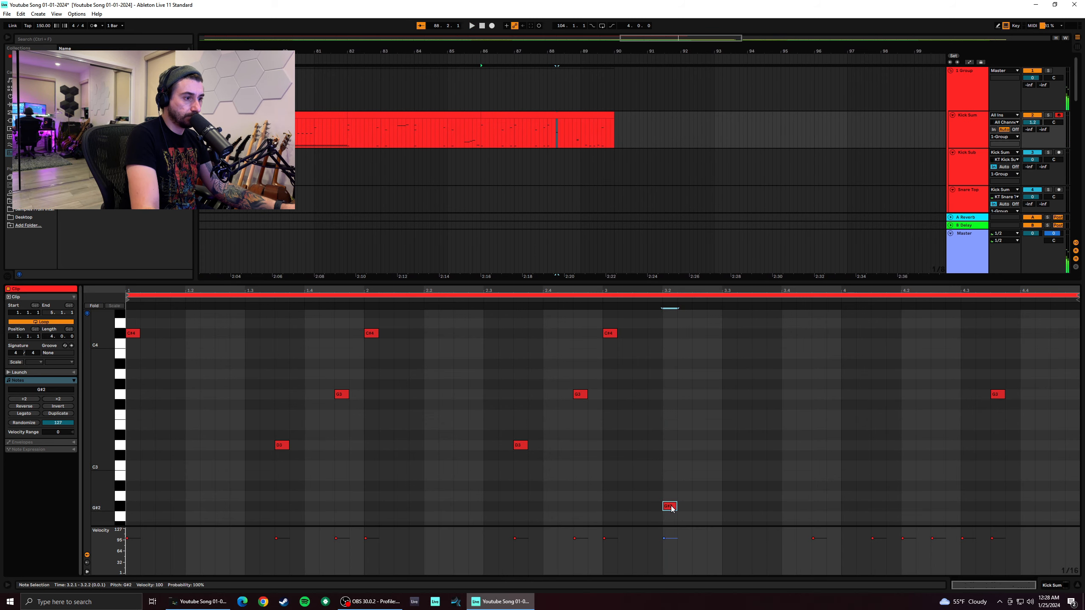
pyautogui.doubleClick(725, 507)
pyautogui.click(513, 497)
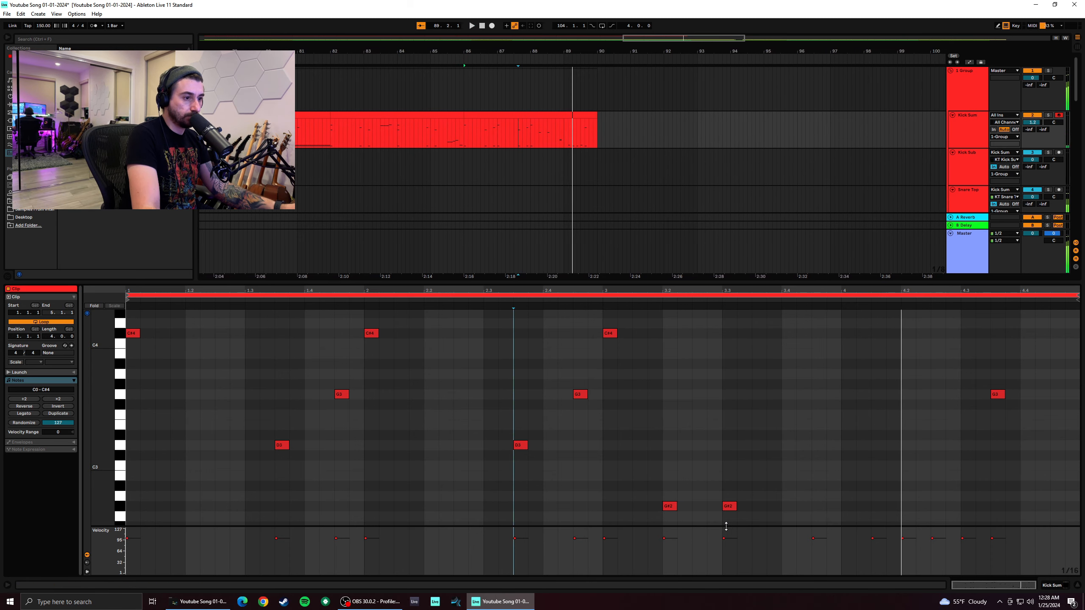
pyautogui.doubleClick(789, 506)
pyautogui.click(513, 499)
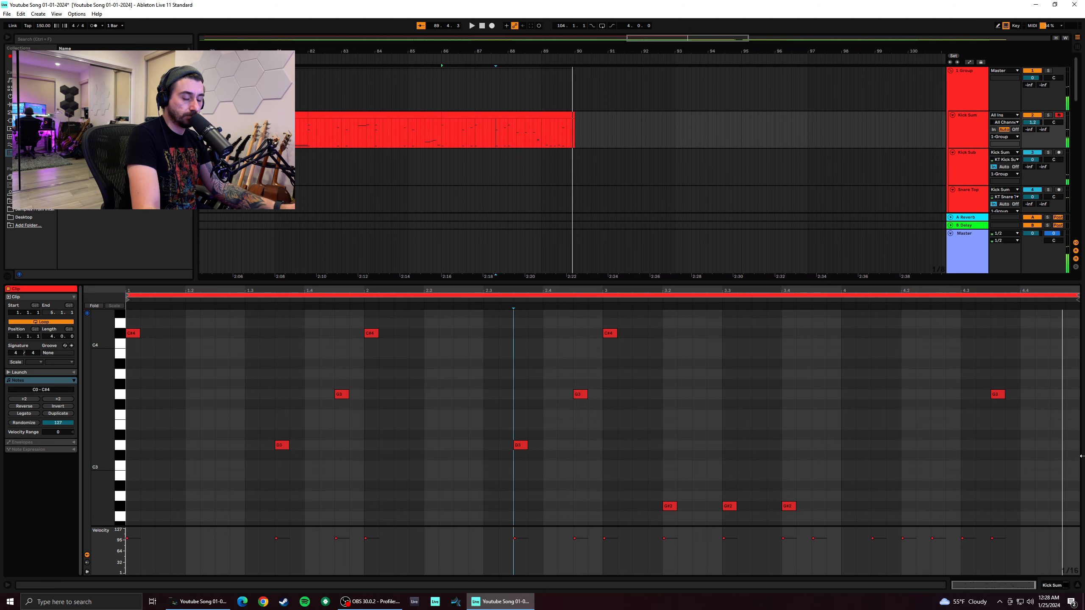
# Play the clip's ending from 4.3.1, and fold the note editor to the pitches in use
pyautogui.scroll(-3, 1055, 447)
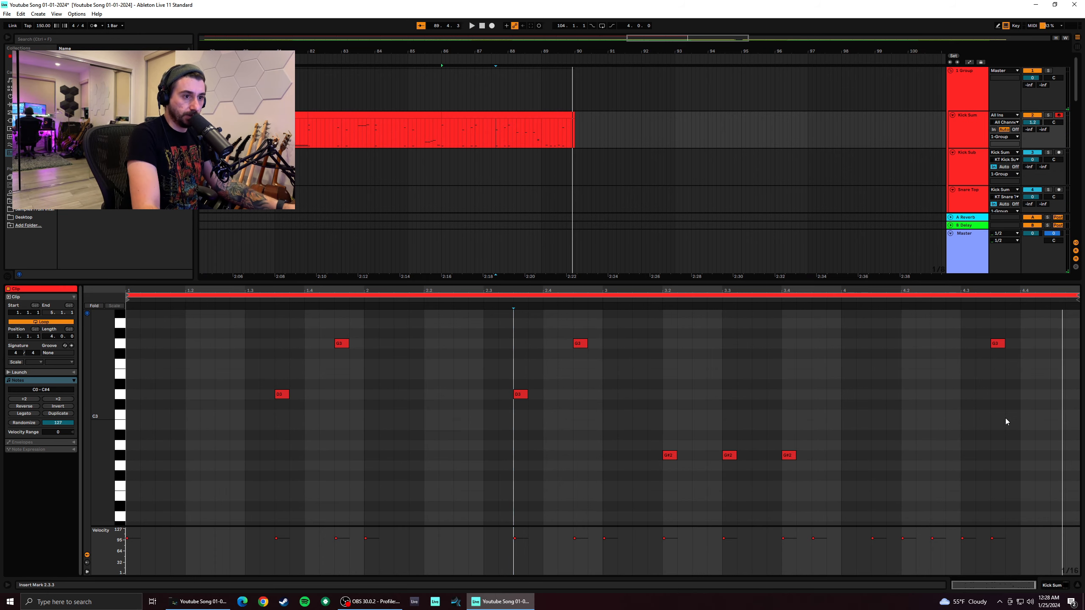
pyautogui.click(958, 414)
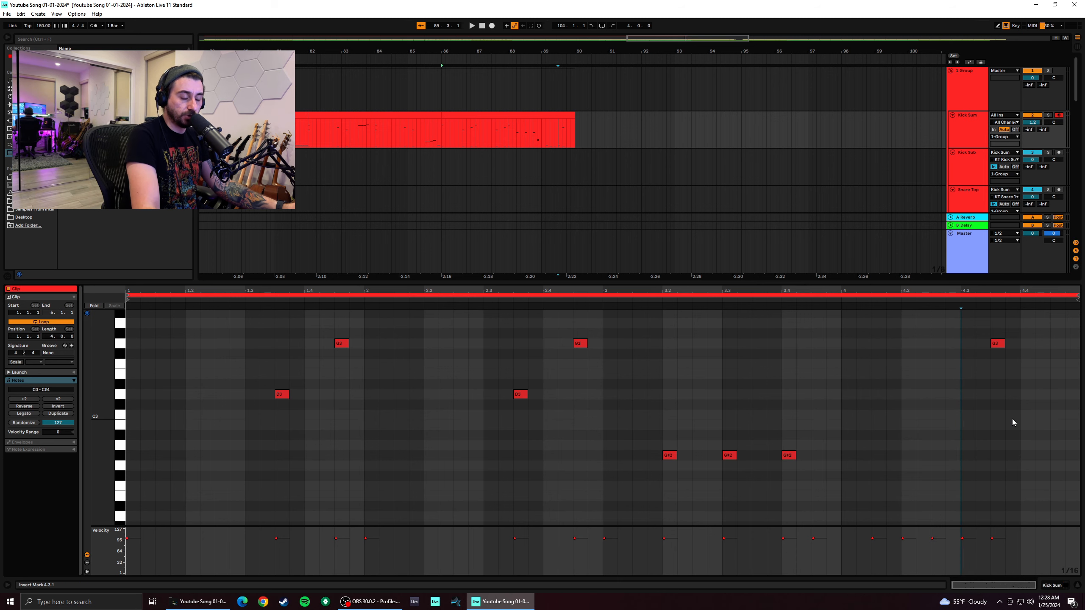
pyautogui.press('space')
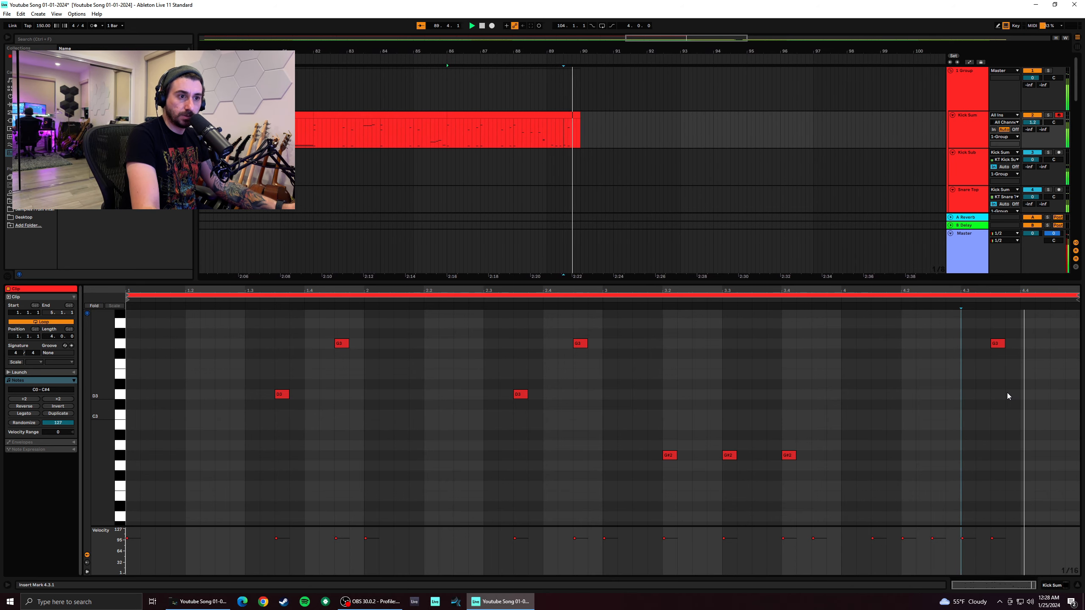
pyautogui.press('space')
pyautogui.click(1050, 354)
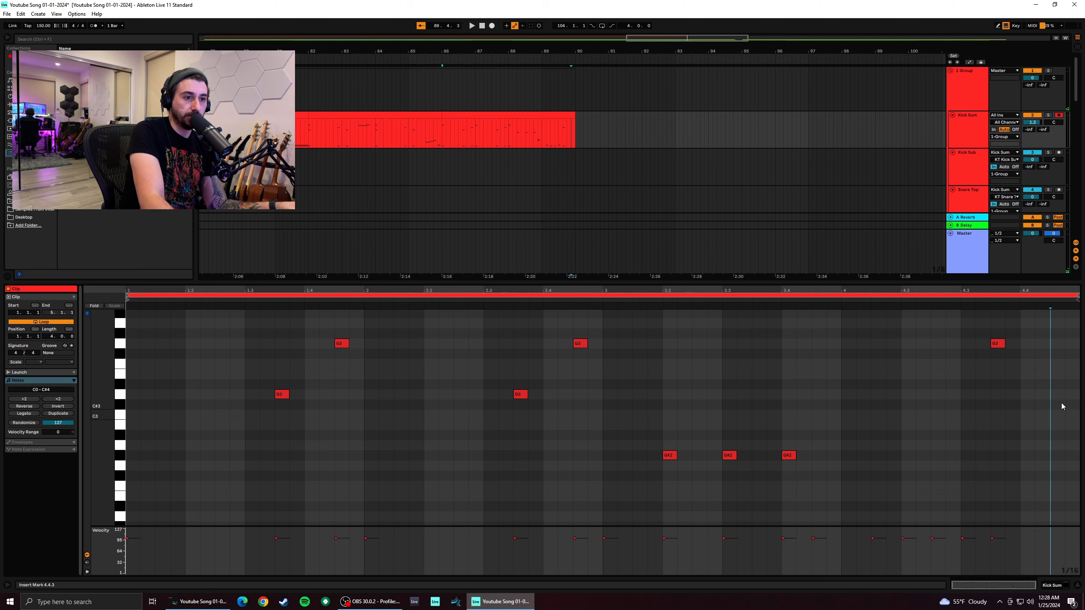
pyautogui.click(93, 306)
# Try a D0 note at 4.4.3
pyautogui.doubleClick(1053, 375)
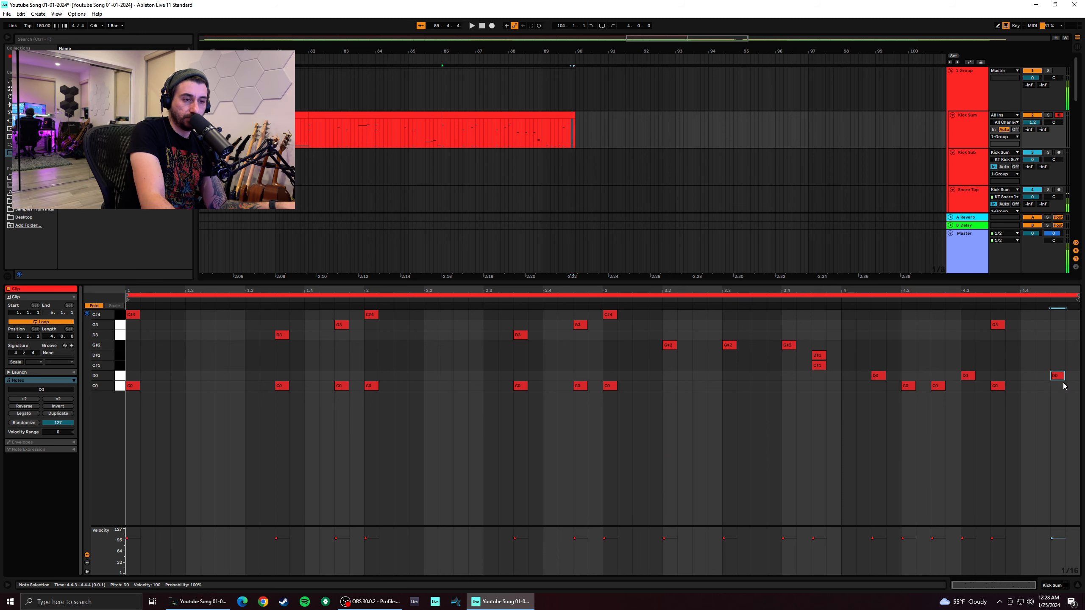
pyautogui.scroll(5, 1067, 393)
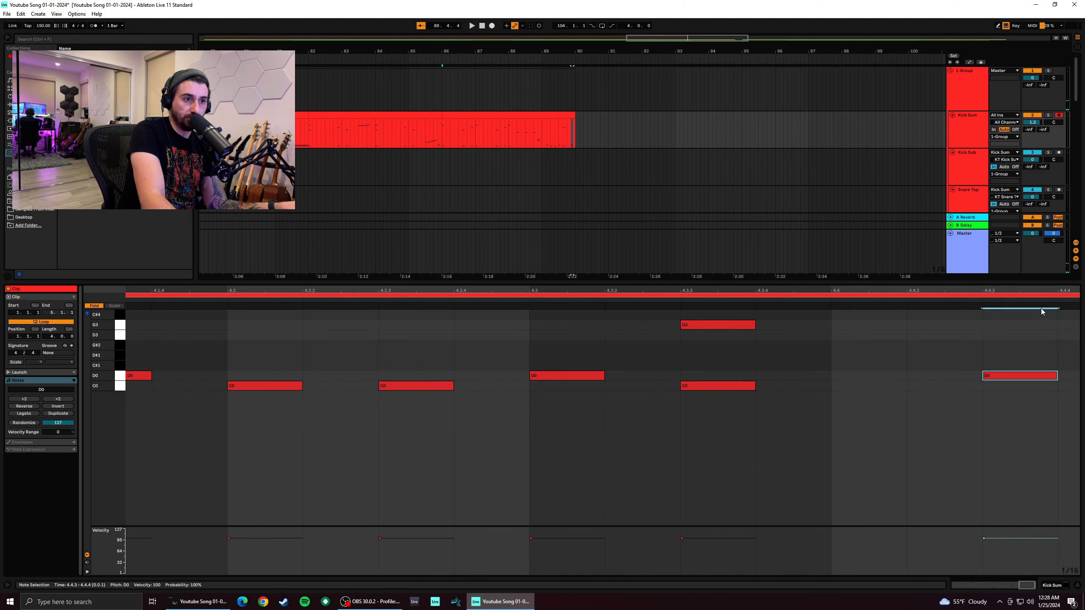
pyautogui.moveTo(1059, 291); pyautogui.dragTo(990, 292)
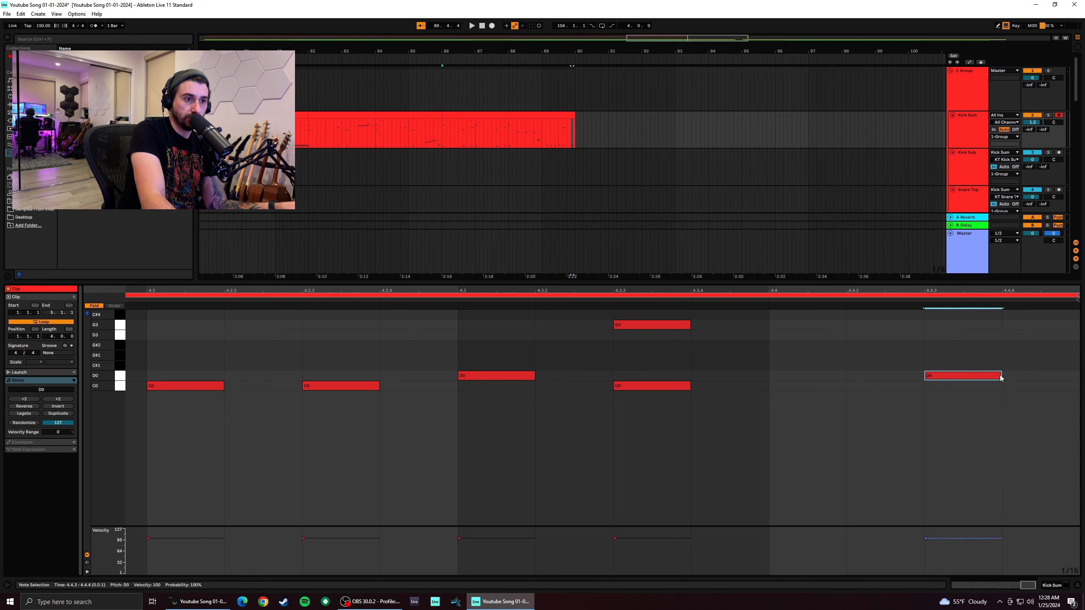
pyautogui.rightClick(965, 407)
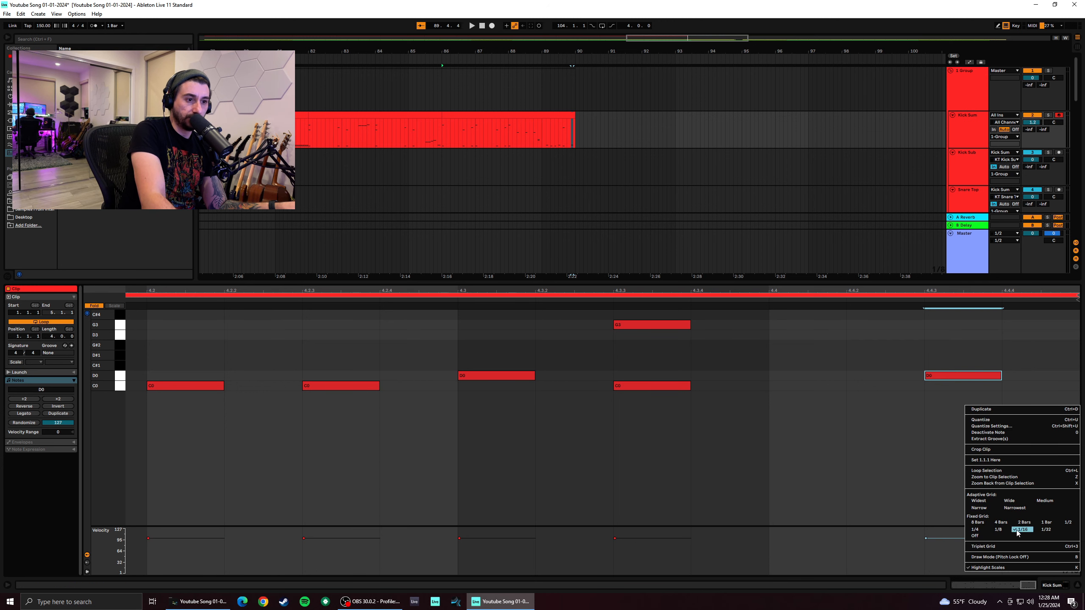
pyautogui.click(1005, 529)
pyautogui.moveTo(1002, 374); pyautogui.dragTo(994, 376)
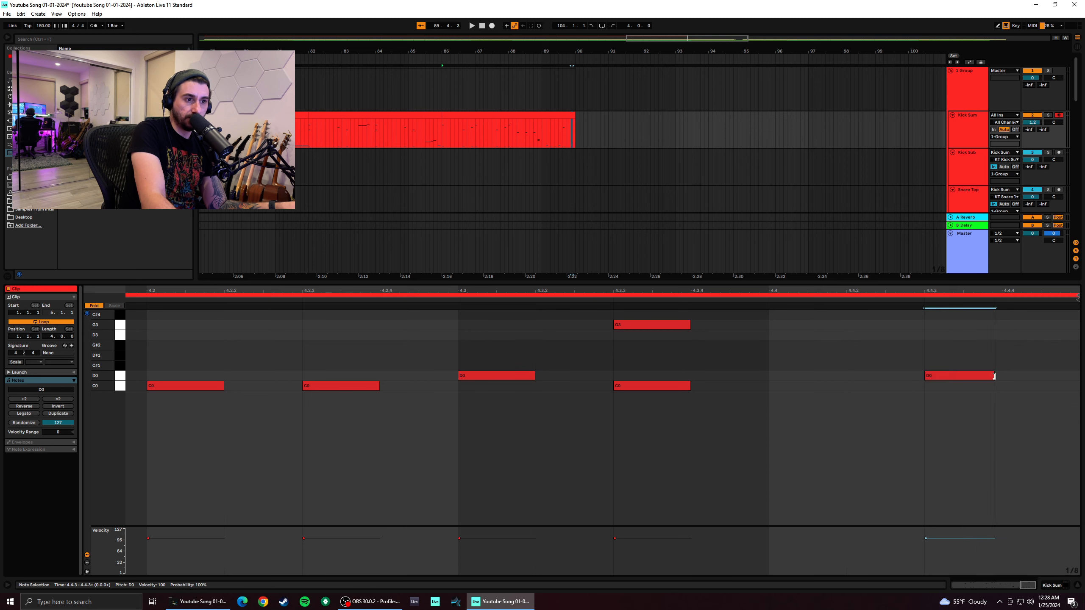
pyautogui.rightClick(976, 418)
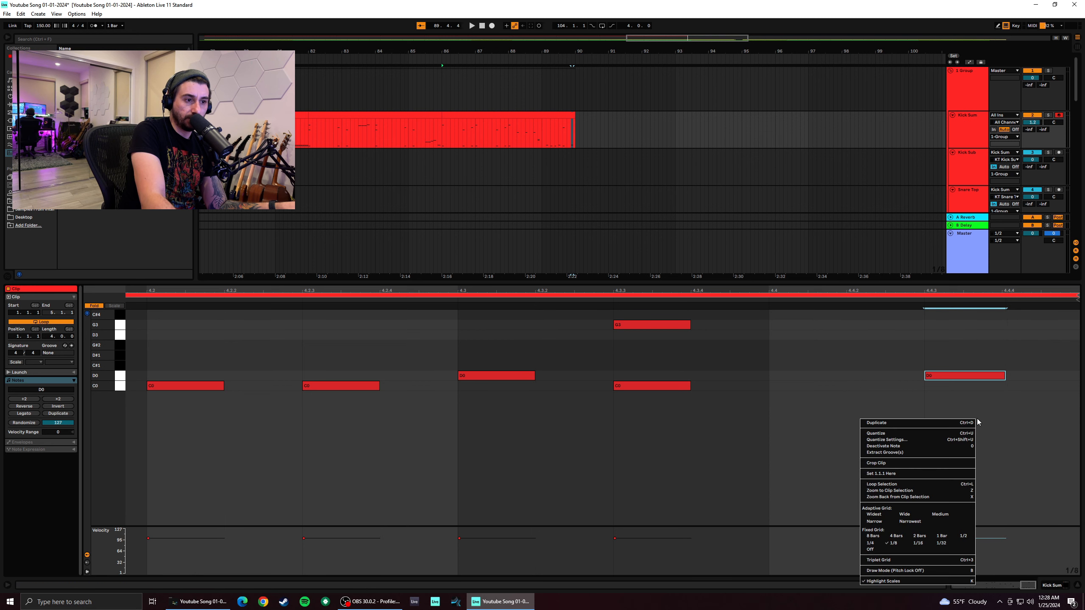
pyautogui.click(921, 544)
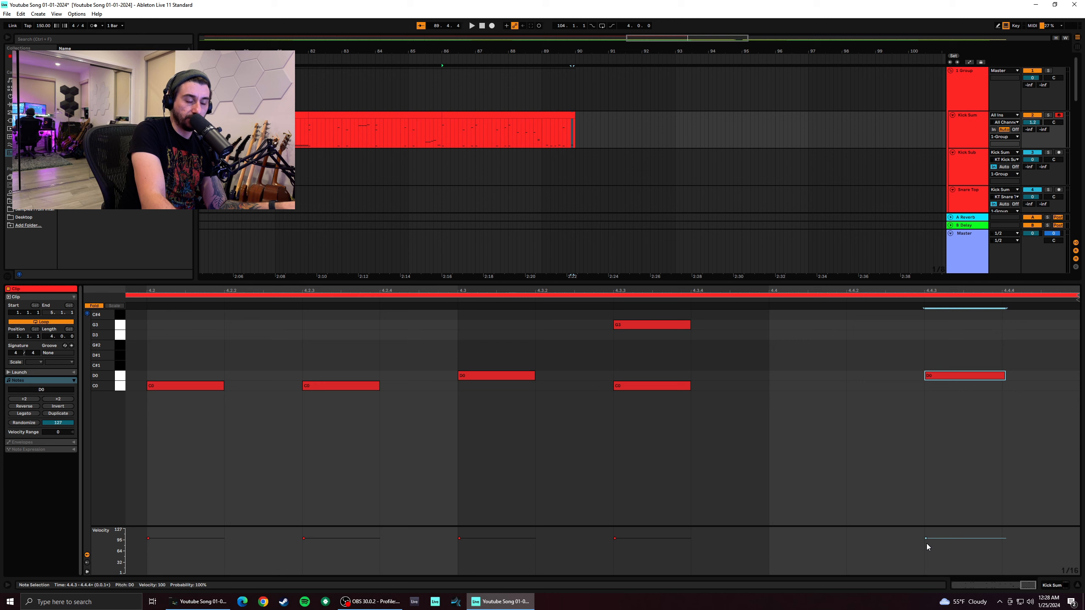
# Set a fixed 1/32 grid, shorten the D0 note at 4.4.3 to 1/32, and follow it with 1/32 notes C#1, D#1 and C0
pyautogui.rightClick(969, 461)
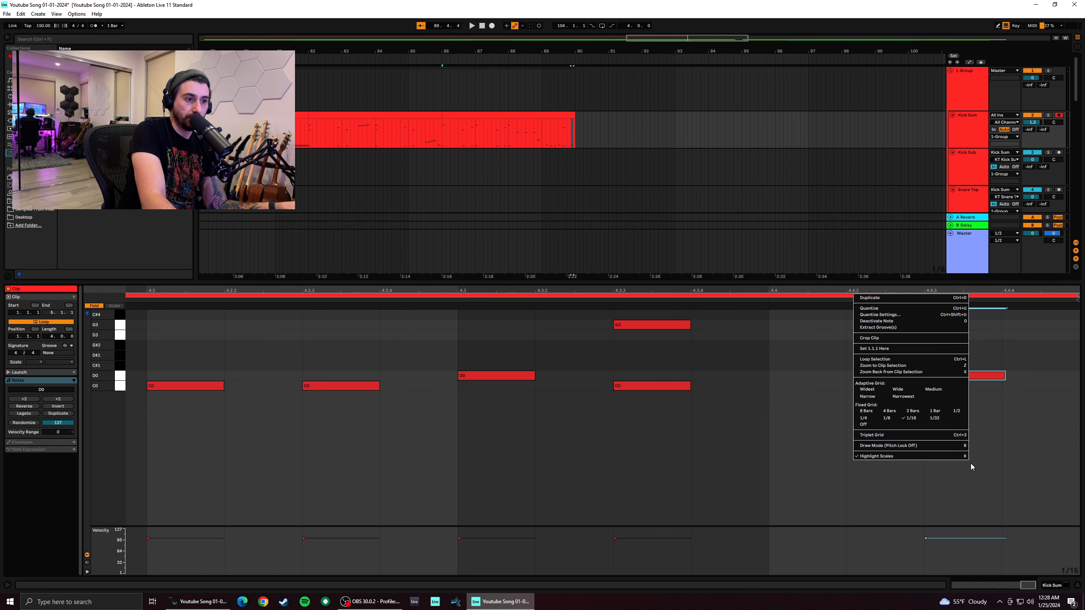
pyautogui.click(934, 418)
pyautogui.moveTo(1004, 375); pyautogui.dragTo(964, 387)
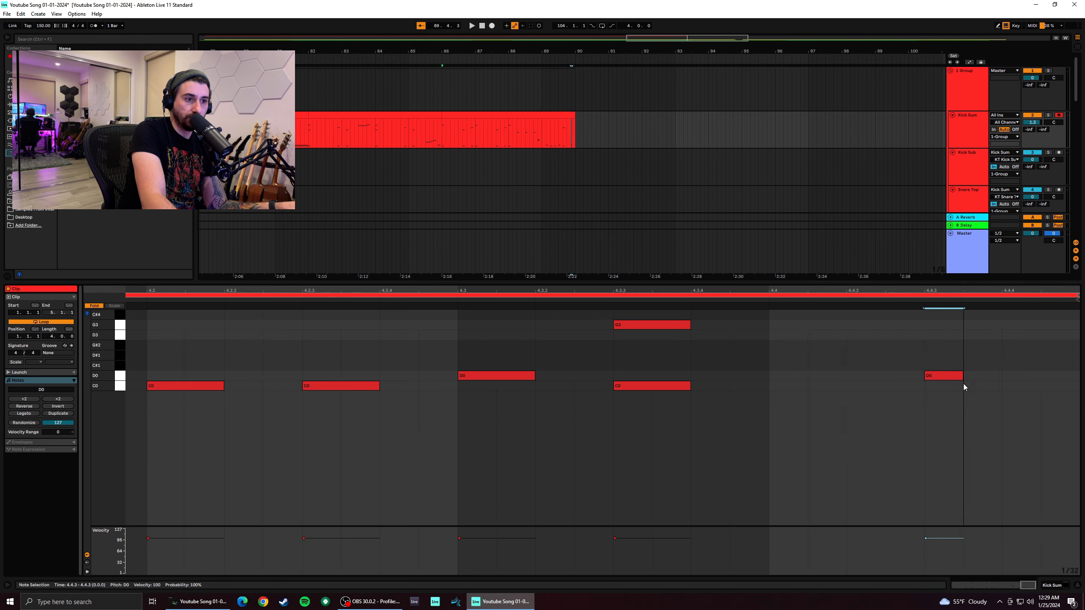
pyautogui.moveTo(981, 338); pyautogui.dragTo(983, 366)
pyautogui.doubleClick(1019, 355)
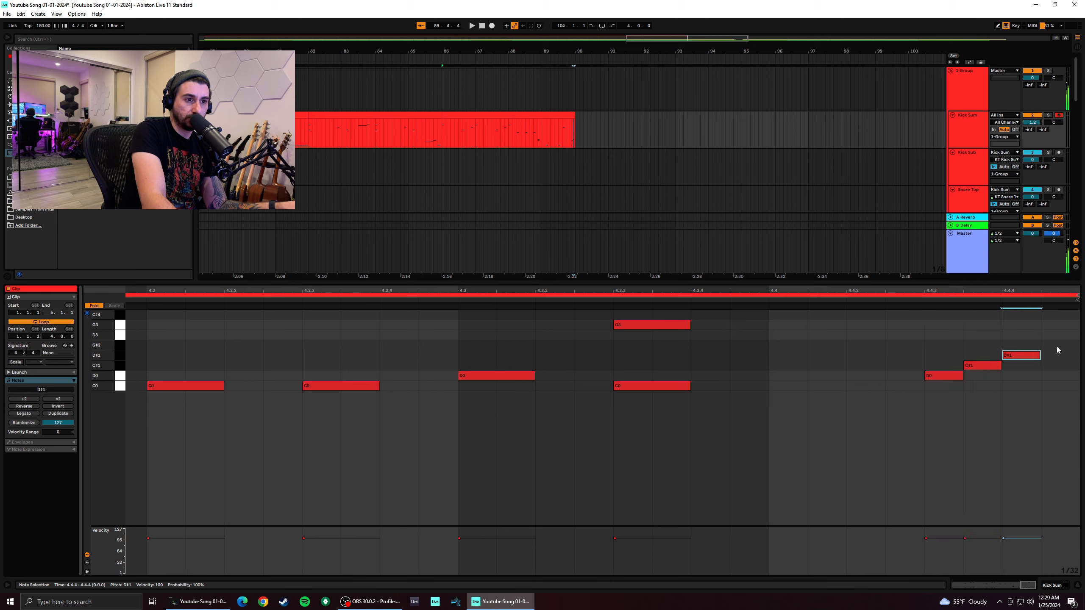
pyautogui.click(1056, 348)
pyautogui.click(994, 369)
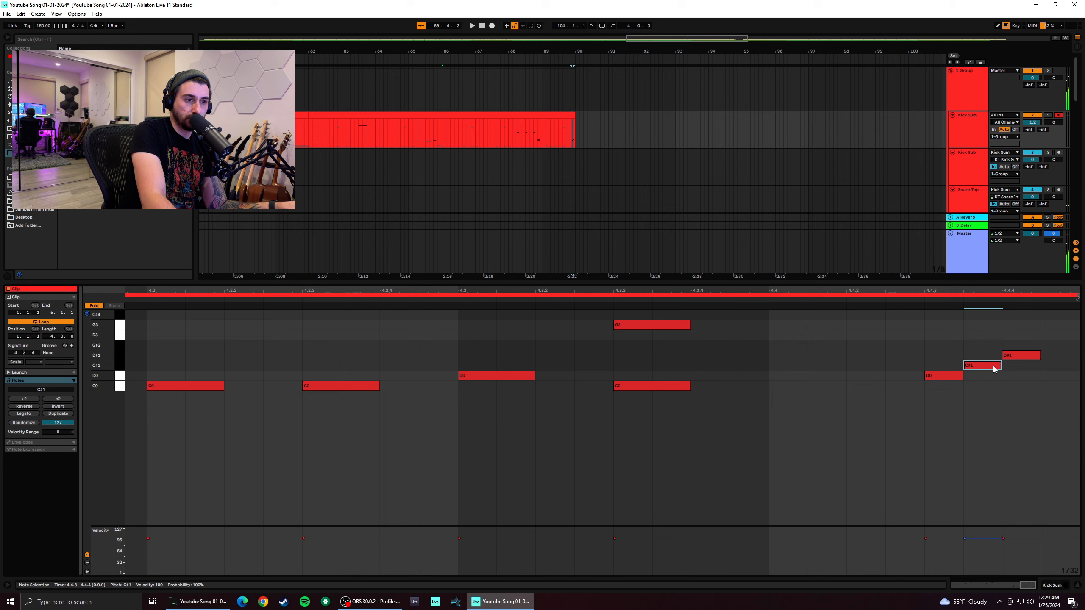
pyautogui.moveTo(1046, 376); pyautogui.dragTo(1050, 387)
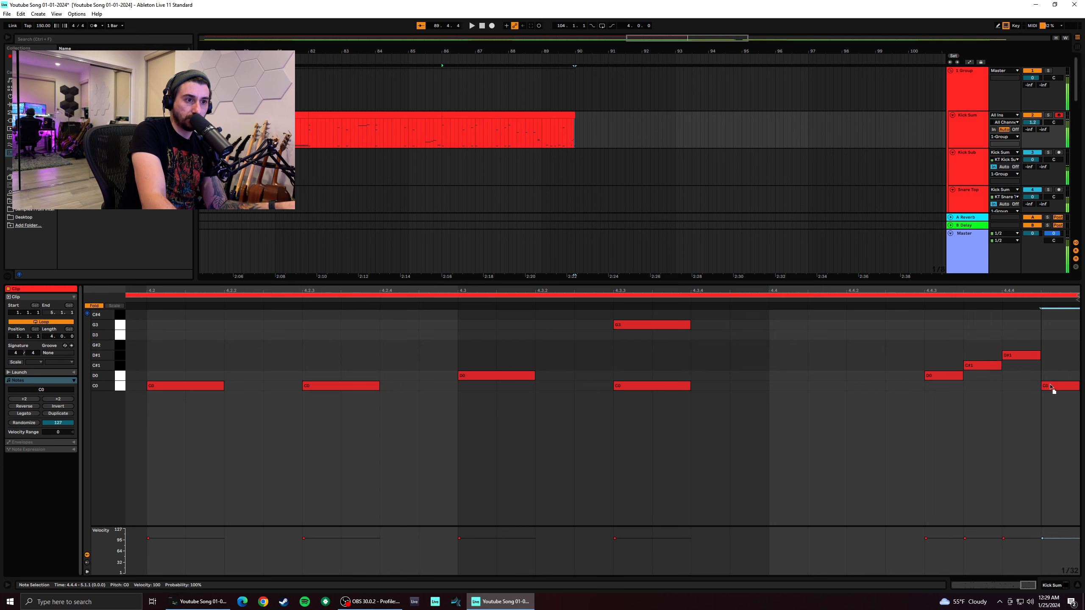
# Play the fill at the end of the clip from 4.4.1, and again from 4.1.1
pyautogui.click(922, 389)
pyautogui.click(778, 391)
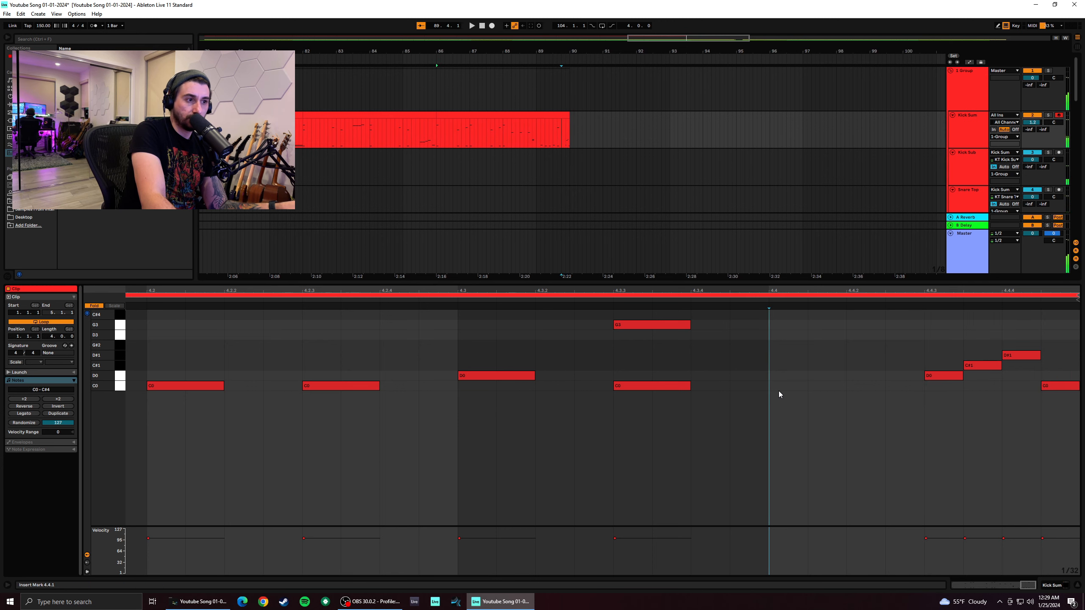
pyautogui.press('space')
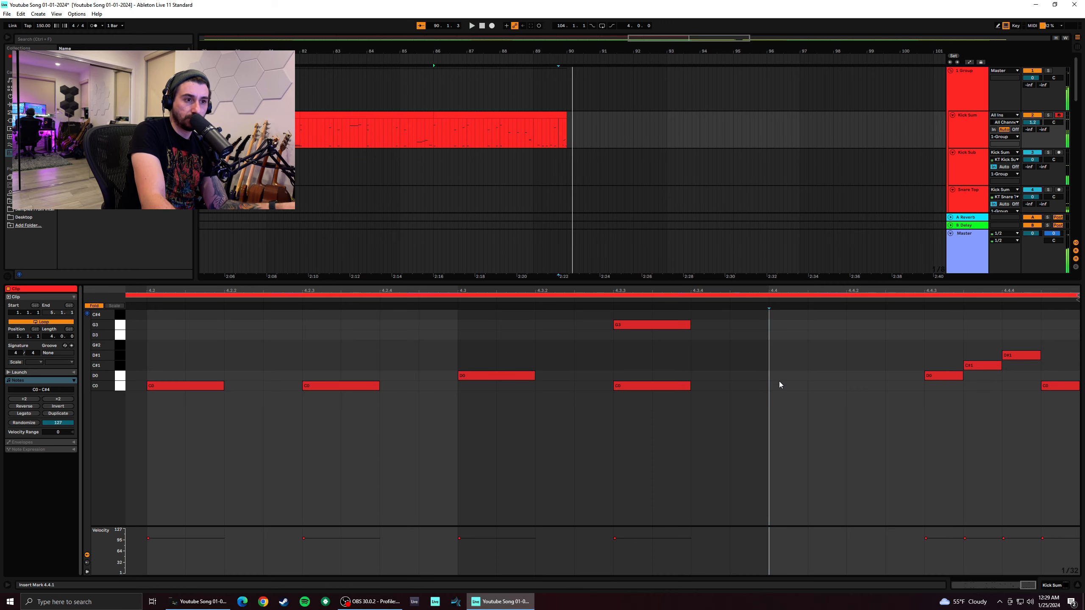
pyautogui.press('space')
pyautogui.scroll(-5, 505, 368)
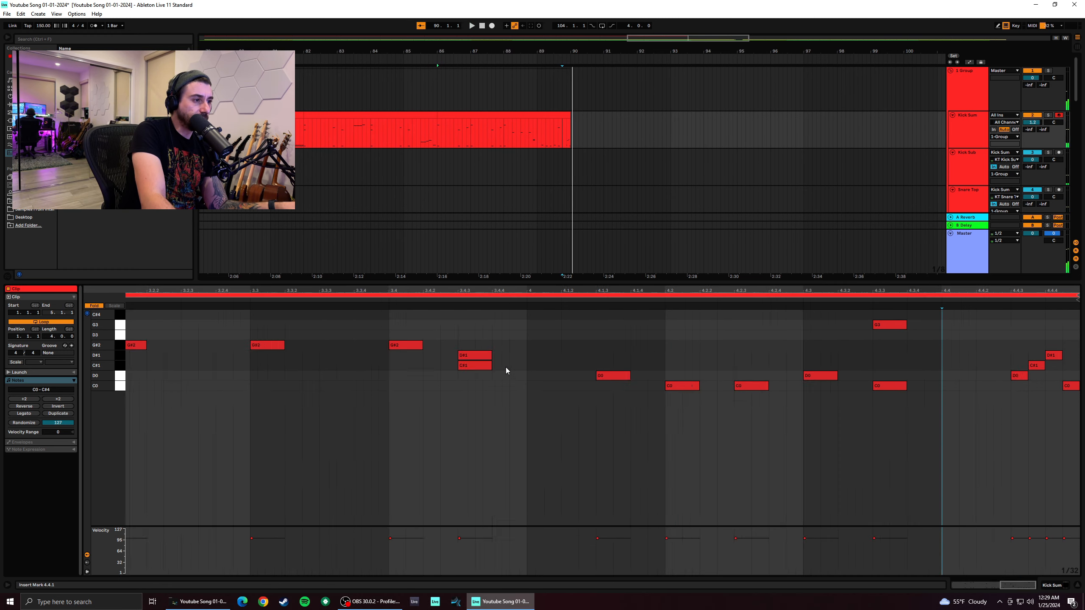
pyautogui.click(840, 363)
pyautogui.press('space')
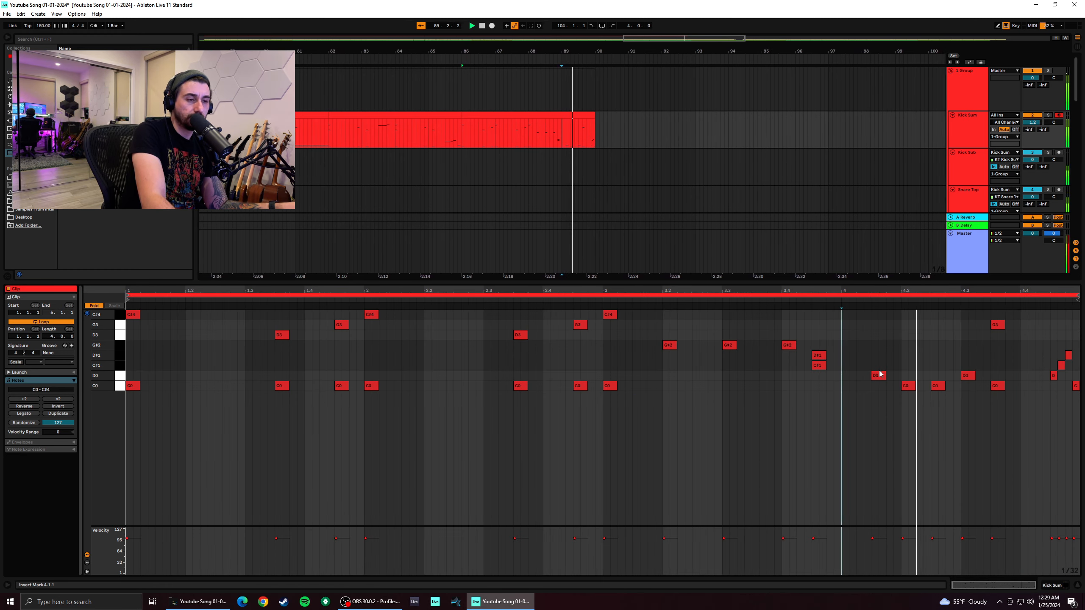
# Play the clip from 3.2.4, and delete the four 1/32 fill notes starting at 4.4.3
pyautogui.click(717, 374)
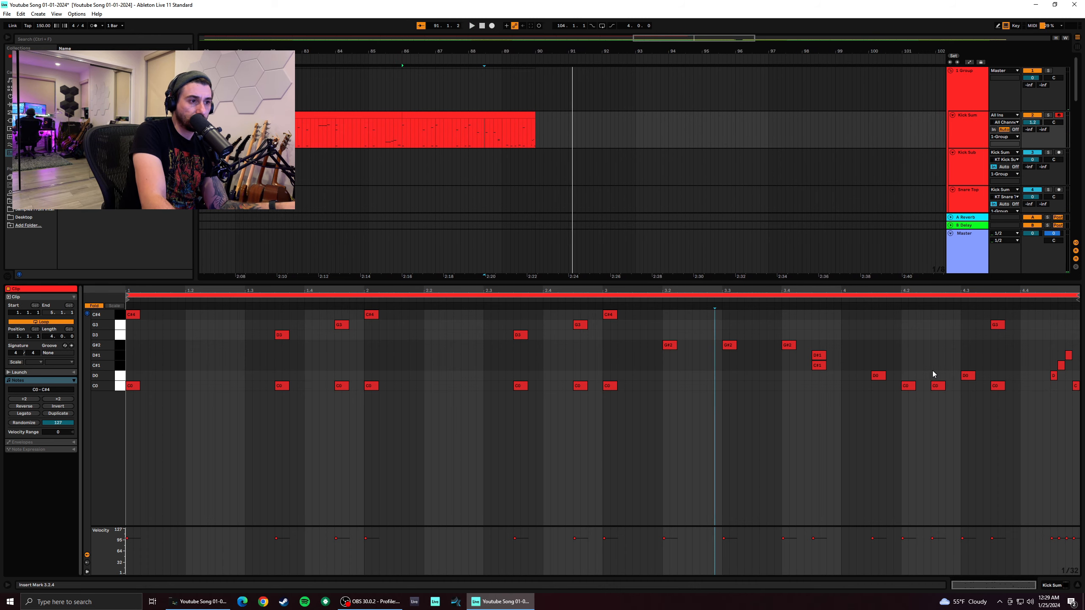
pyautogui.press('space')
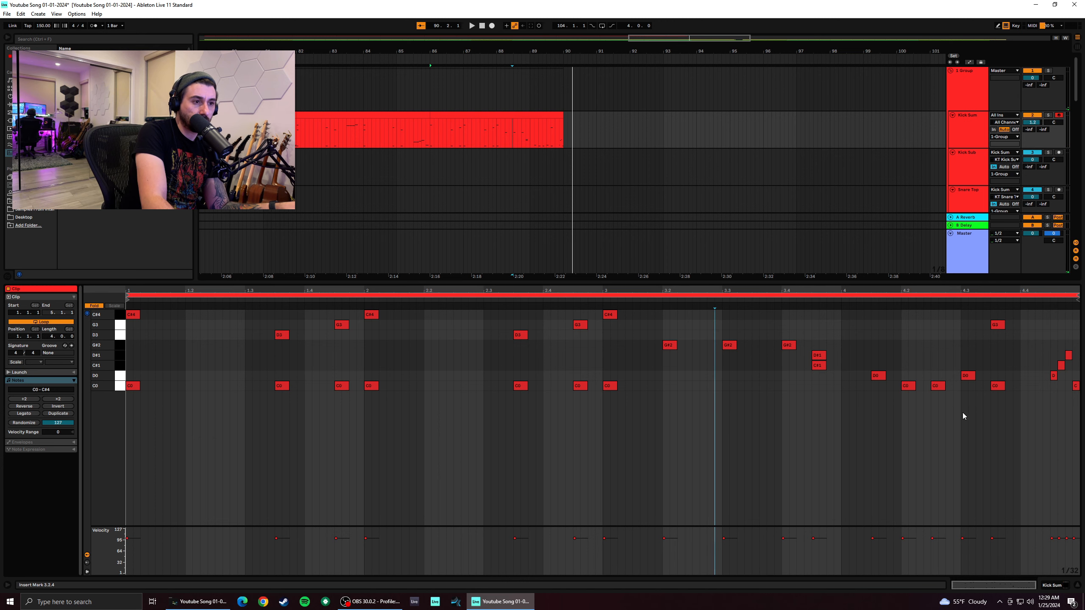
pyautogui.press('space')
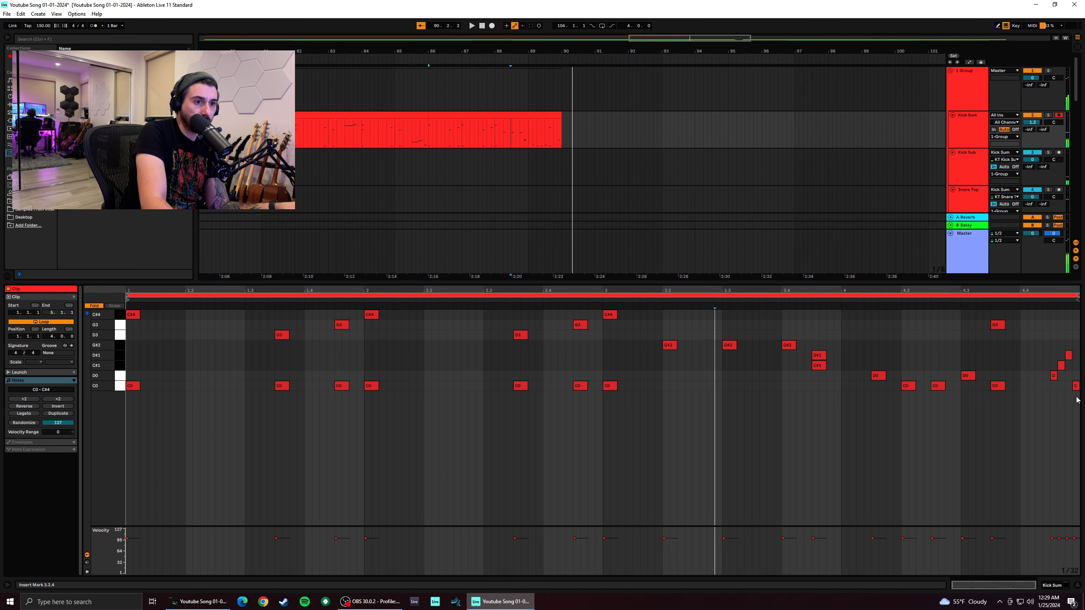
pyautogui.moveTo(1077, 399); pyautogui.dragTo(1051, 353)
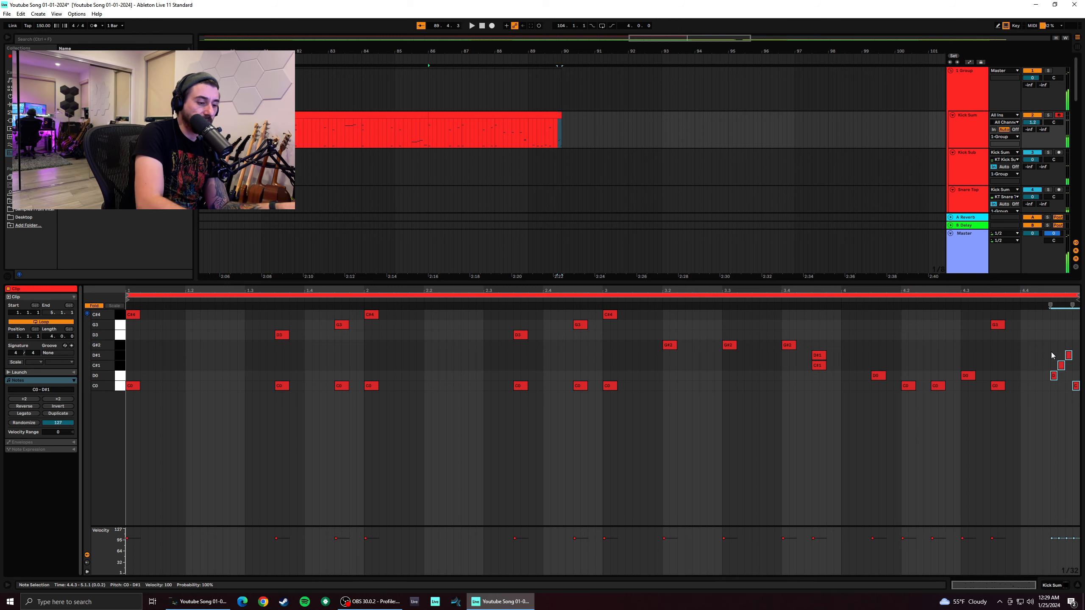
pyautogui.press('Delete')
# Select both Kick Sum clips spanning bars 82 to 90 and duplicate them so the copies start at bar 90
pyautogui.click(297, 136)
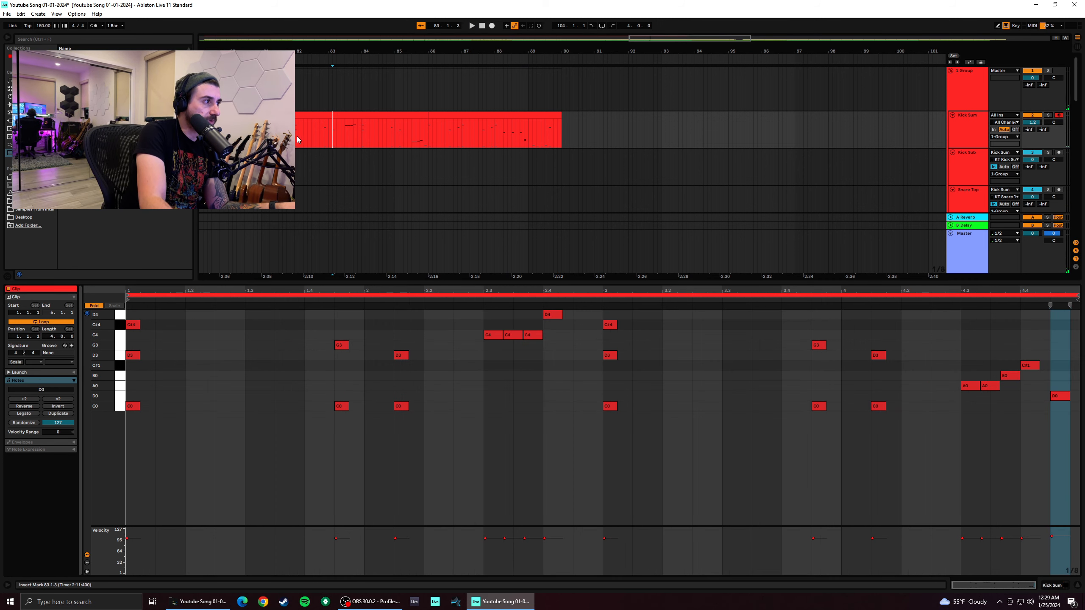
pyautogui.click(471, 26)
pyautogui.press('space')
pyautogui.click(643, 115)
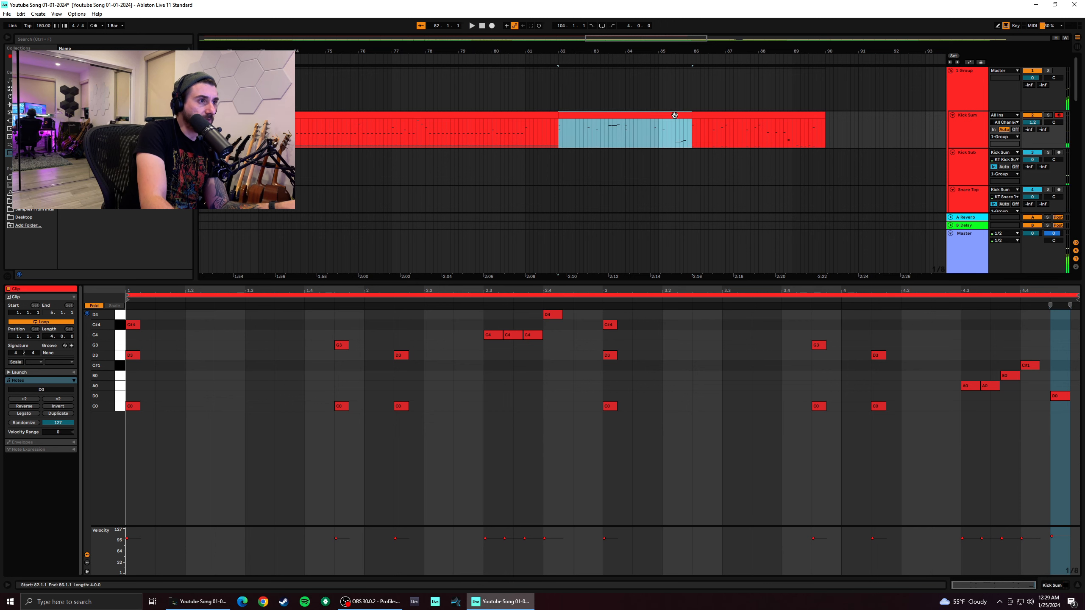
pyautogui.keyDown('shift'); pyautogui.click(708, 116); pyautogui.keyUp('shift')
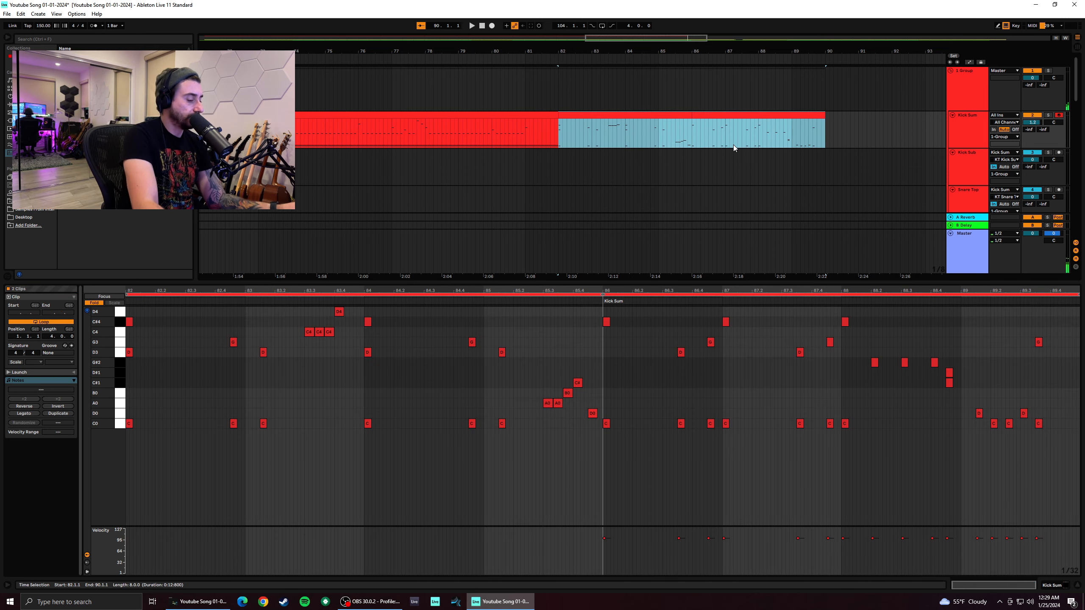
pyautogui.hotkey('ctrl', 'd')
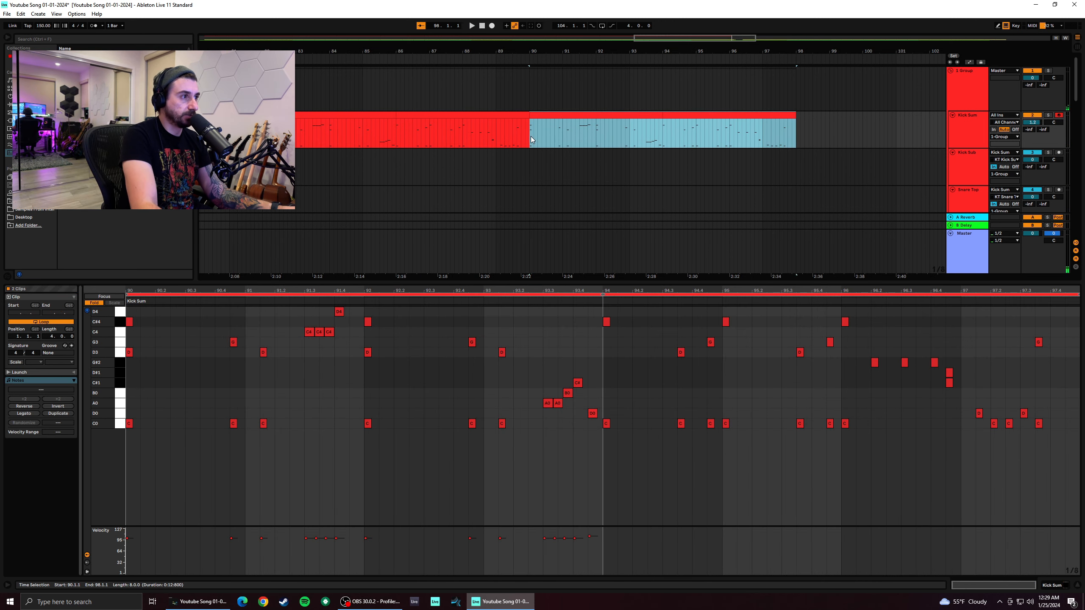
# Play the duplicated clips from bar 90, and try starting playback from 94.1.1 in the note editor
pyautogui.press('space')
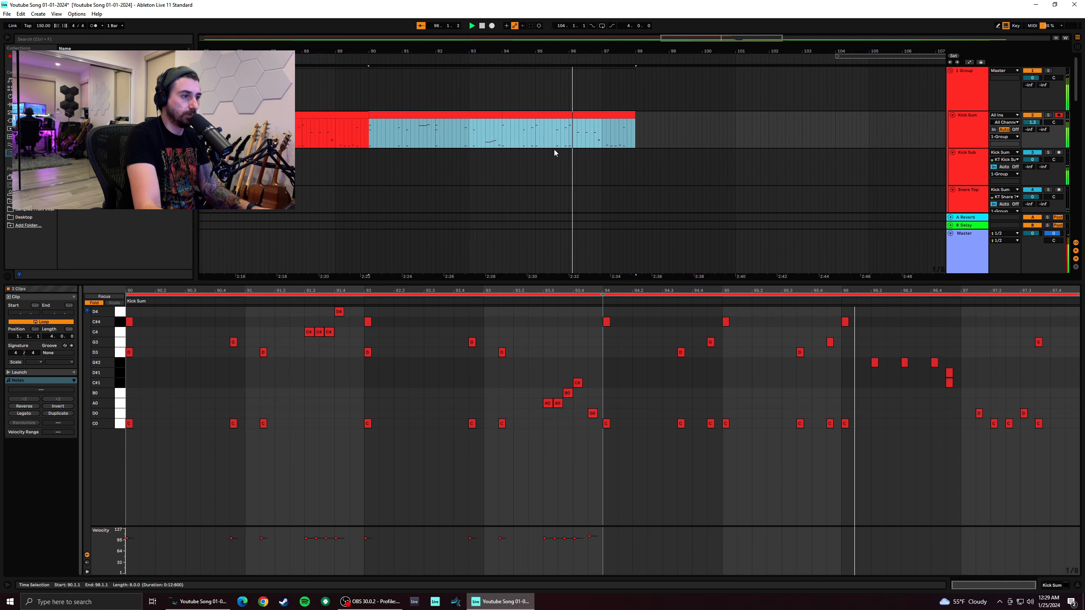
pyautogui.press('space')
pyautogui.click(602, 372)
pyautogui.press('space')
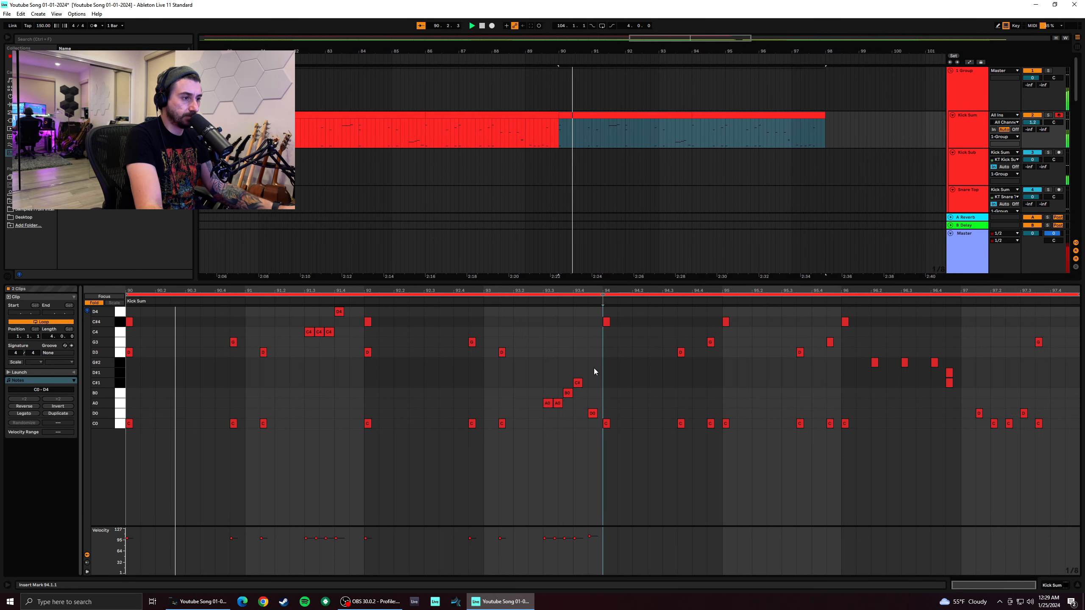
pyautogui.press('space')
pyautogui.click(606, 368)
pyautogui.click(602, 368)
pyautogui.press('space')
pyautogui.press('space')
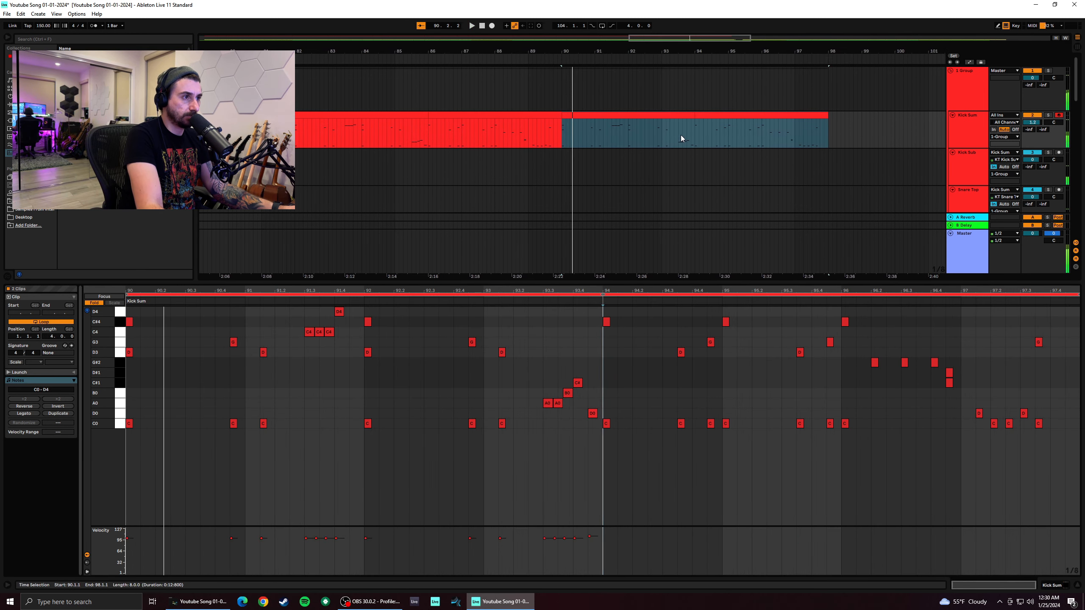
# Select the duplicated Kick Sum clip at bar 94 and play from its start
pyautogui.click(685, 135)
pyautogui.click(706, 114)
pyautogui.press('space')
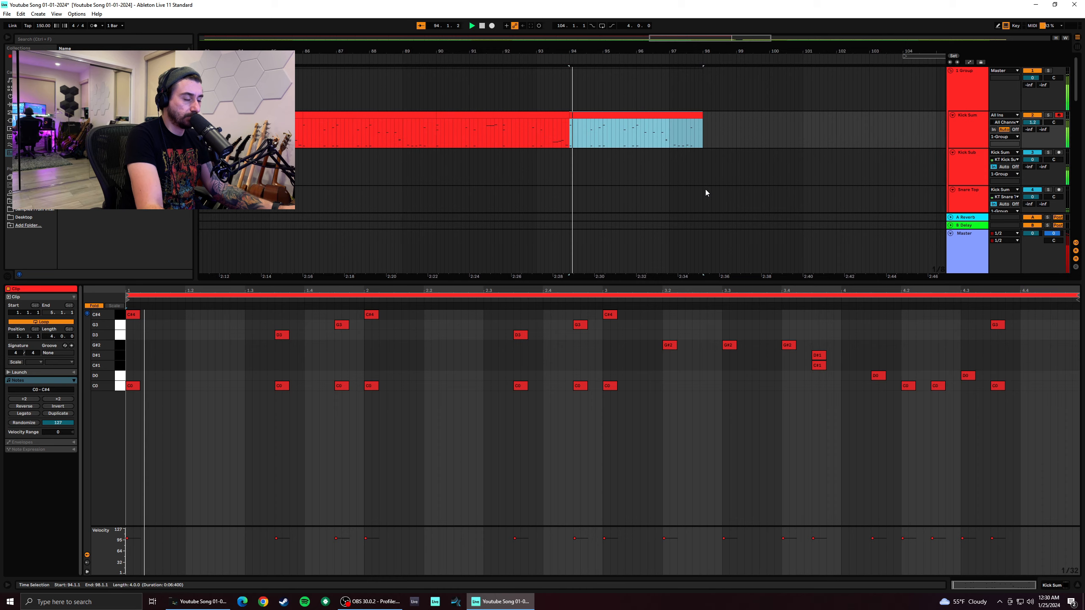
# Play the Kick Sum clip at bar 94 from its start at 1.1.1
pyautogui.press('space')
pyautogui.press('space')
pyautogui.press('space')
pyautogui.click(386, 427)
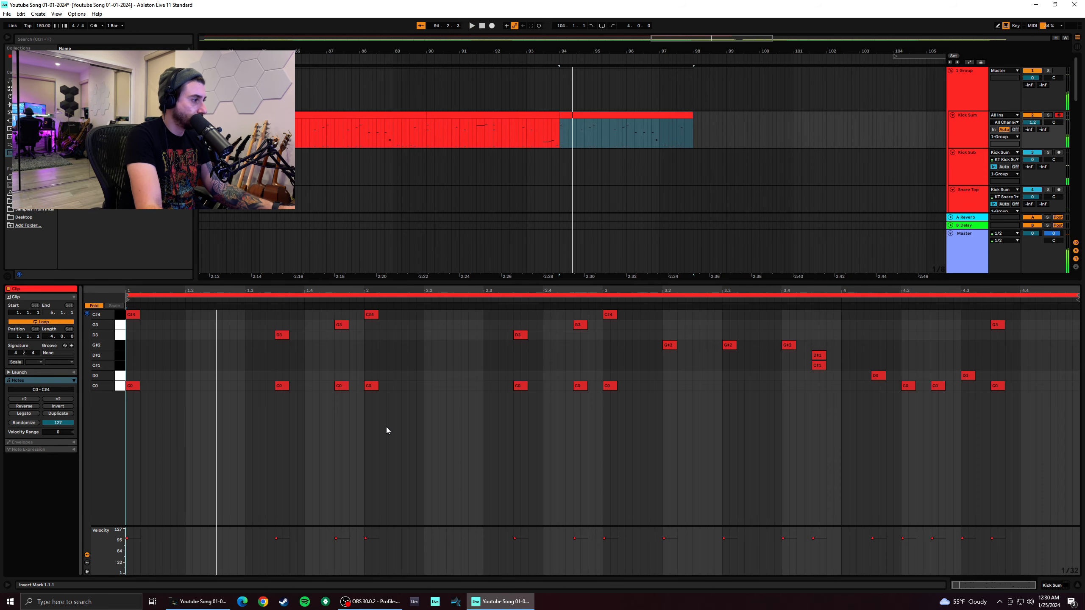
pyautogui.press('space')
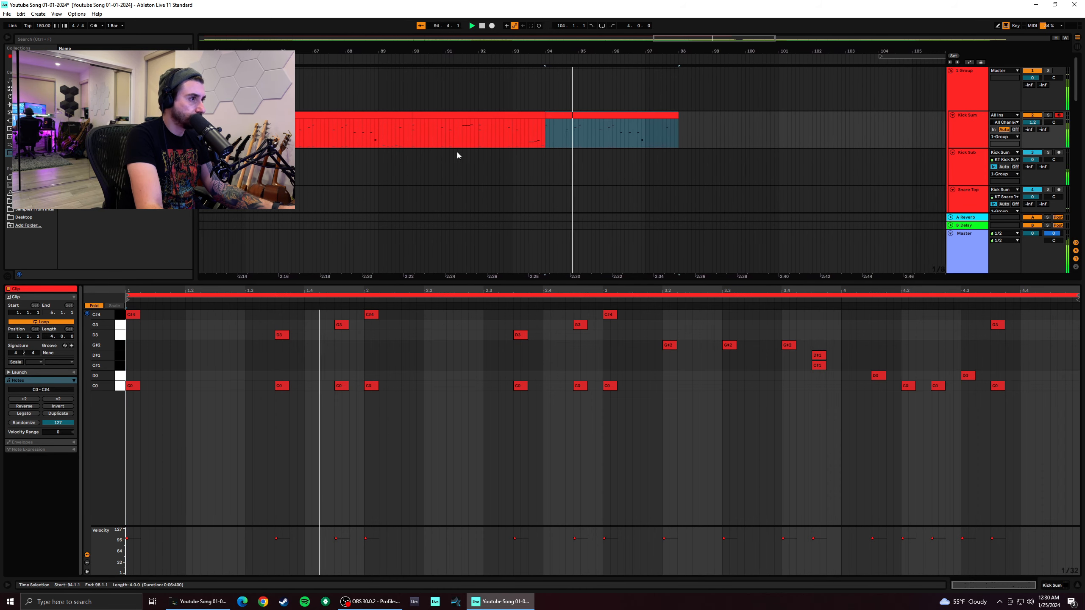
pyautogui.press('space')
# Play the Kick Sum part from 93.1.1 through the join at bar 94, and select the clip starting there
pyautogui.click(508, 137)
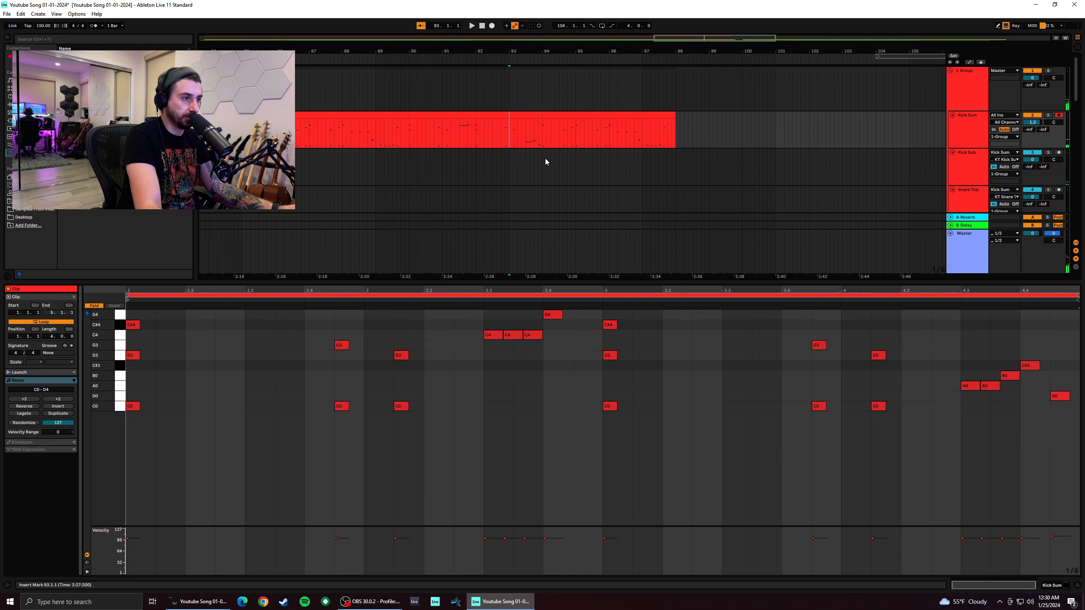
pyautogui.press('space')
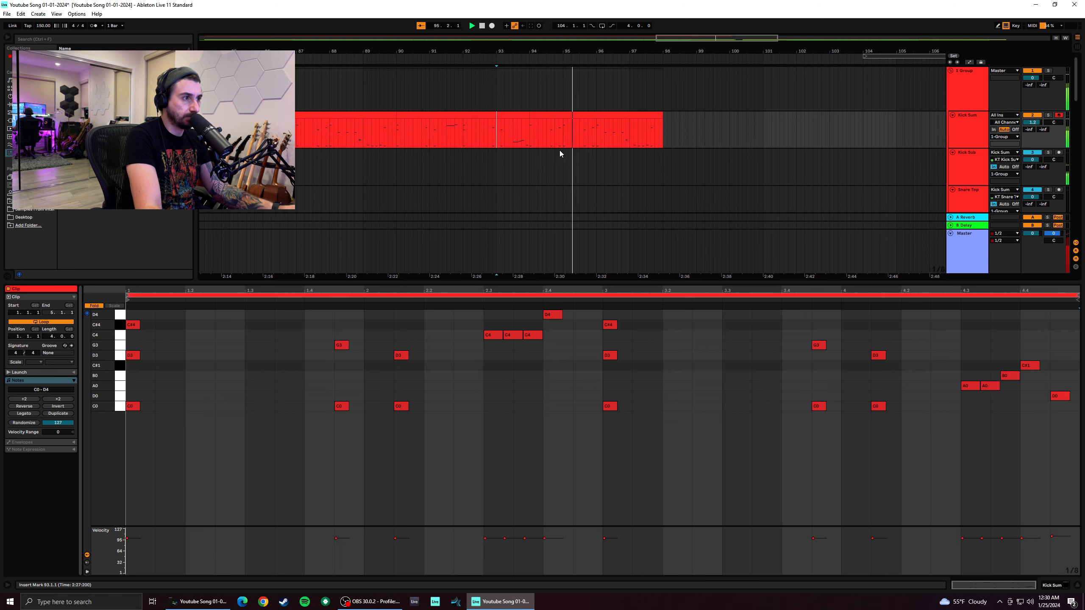
pyautogui.click(584, 116)
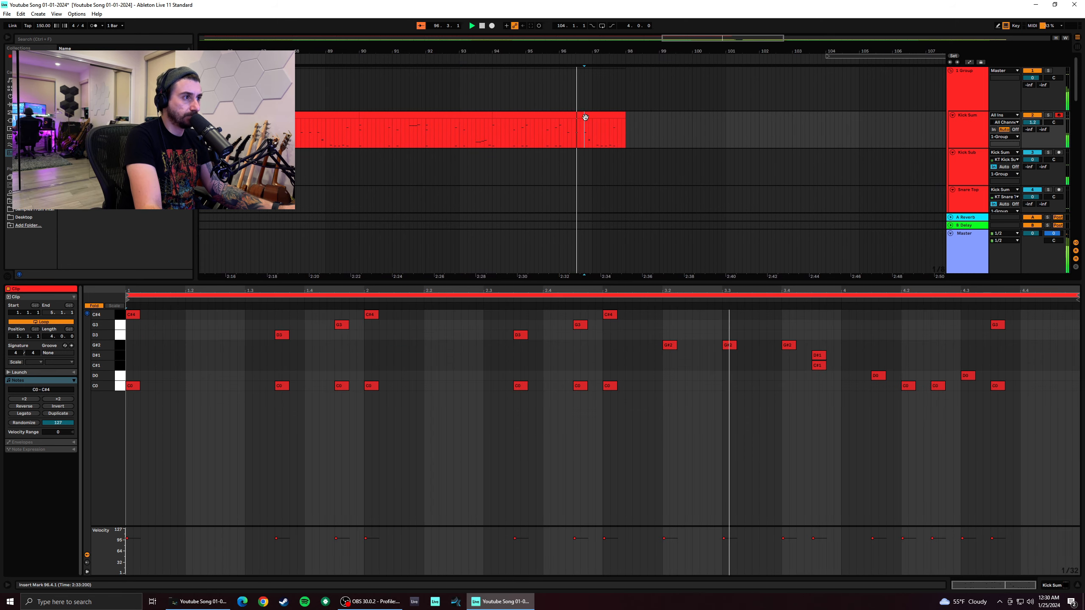
pyautogui.click(585, 117)
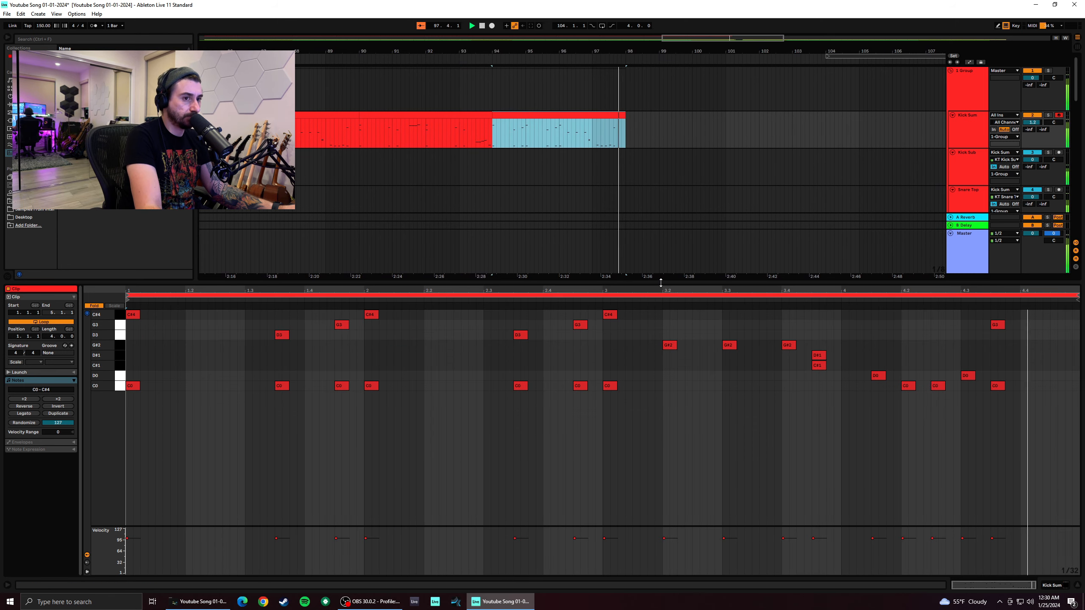
# Play the arrangement from 98.1.1 and examine the Rhythm Guitar clips up close around bars 98 to 100
pyautogui.click(591, 137)
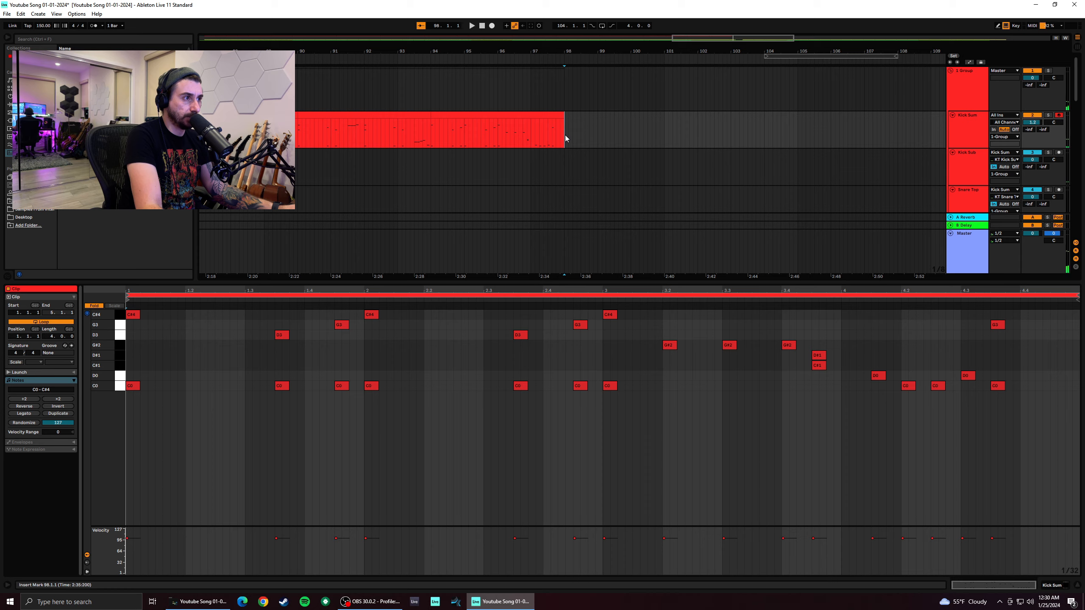
pyautogui.moveTo(630, 51); pyautogui.dragTo(630, 38)
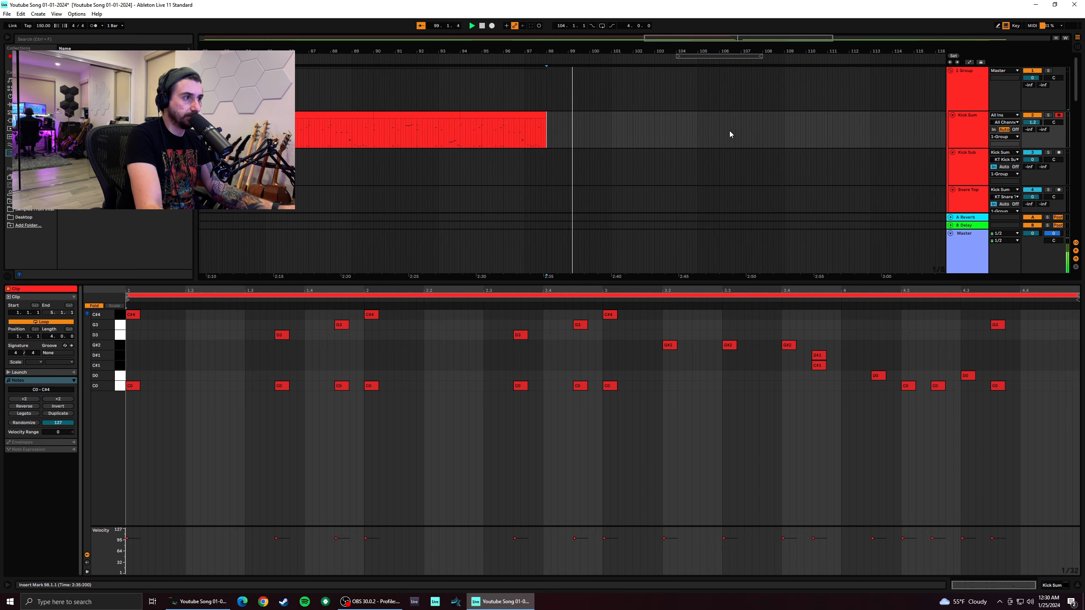
pyautogui.scroll(-2, 729, 135)
pyautogui.scroll(-10, 728, 131)
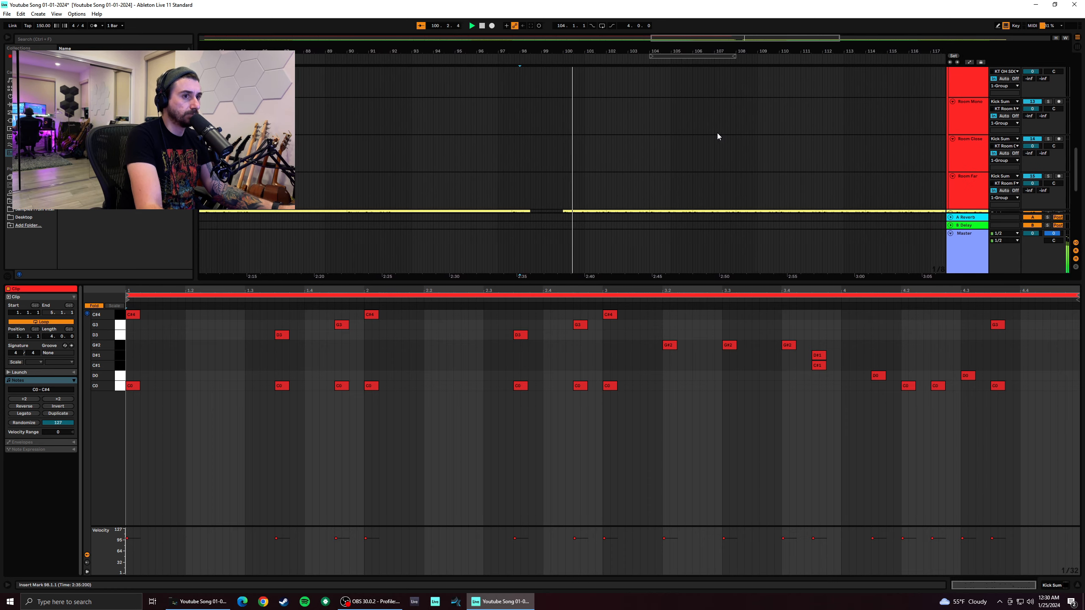
pyautogui.scroll(-3, 717, 132)
pyautogui.press('+')
pyautogui.press('+')
pyautogui.press('+')
pyautogui.press('+')
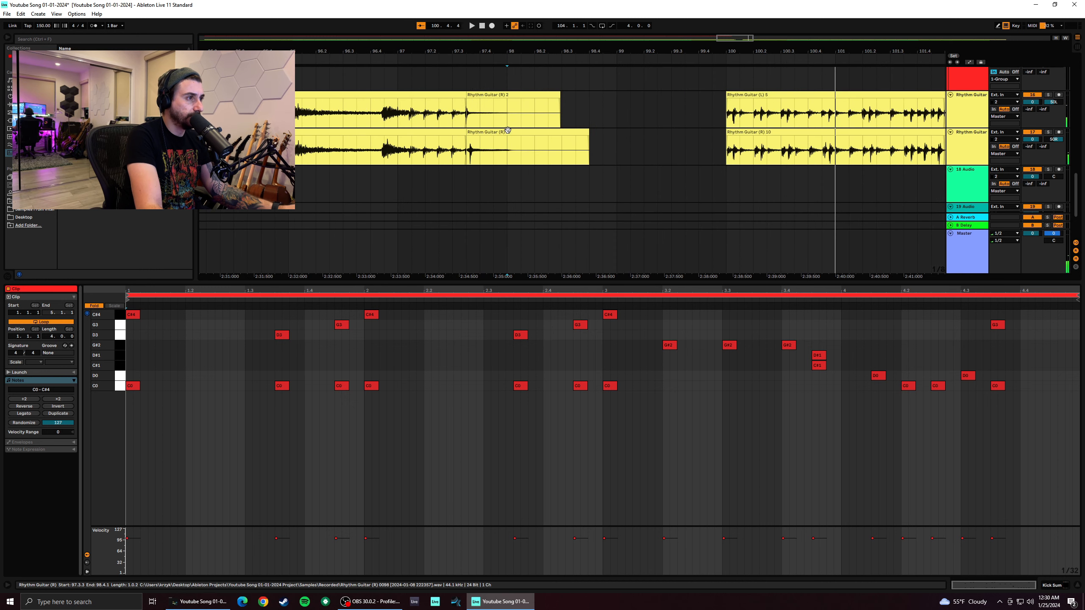
# Delete the Rhythm Guitar audio between 98.1.1 and 98.4.1 on both guitar tracks, and check the ending by playing from 97.3.3
pyautogui.click(468, 118)
pyautogui.press('space')
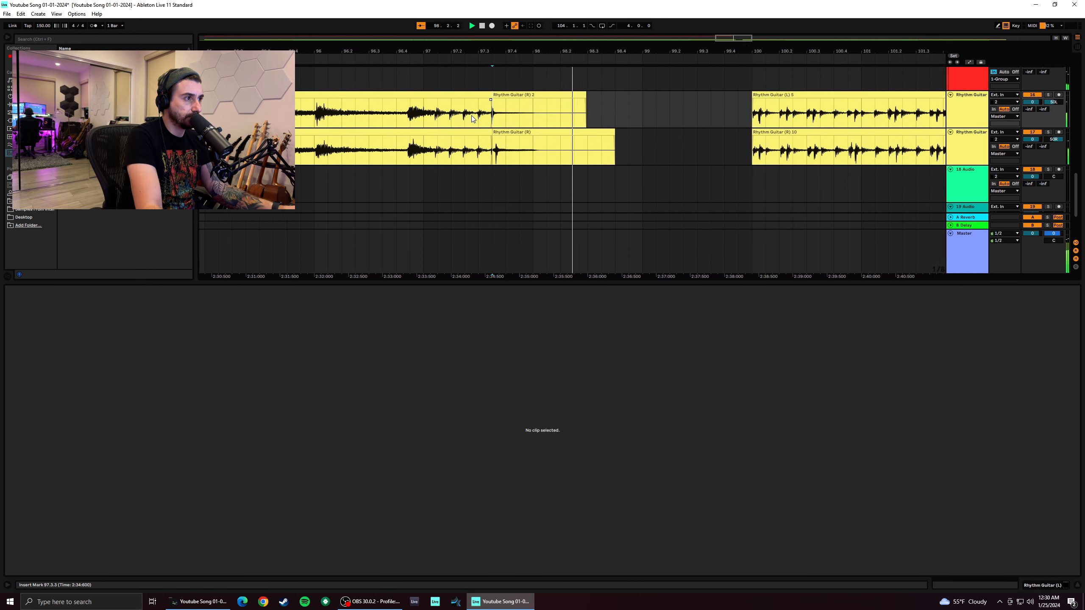
pyautogui.press('space')
pyautogui.moveTo(498, 114); pyautogui.dragTo(578, 155)
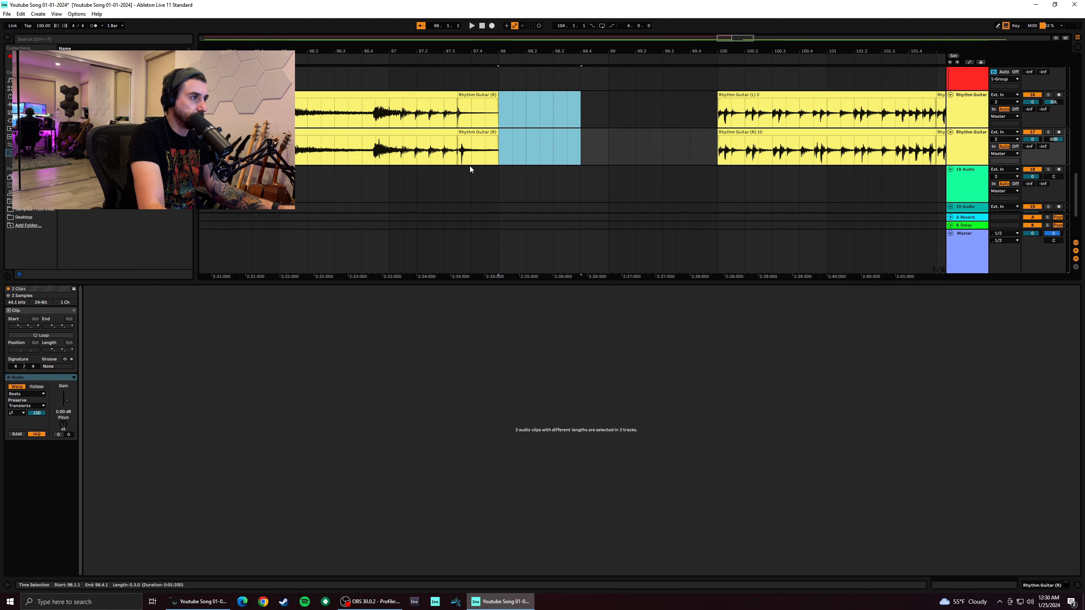
pyautogui.click(470, 167)
pyautogui.press('space')
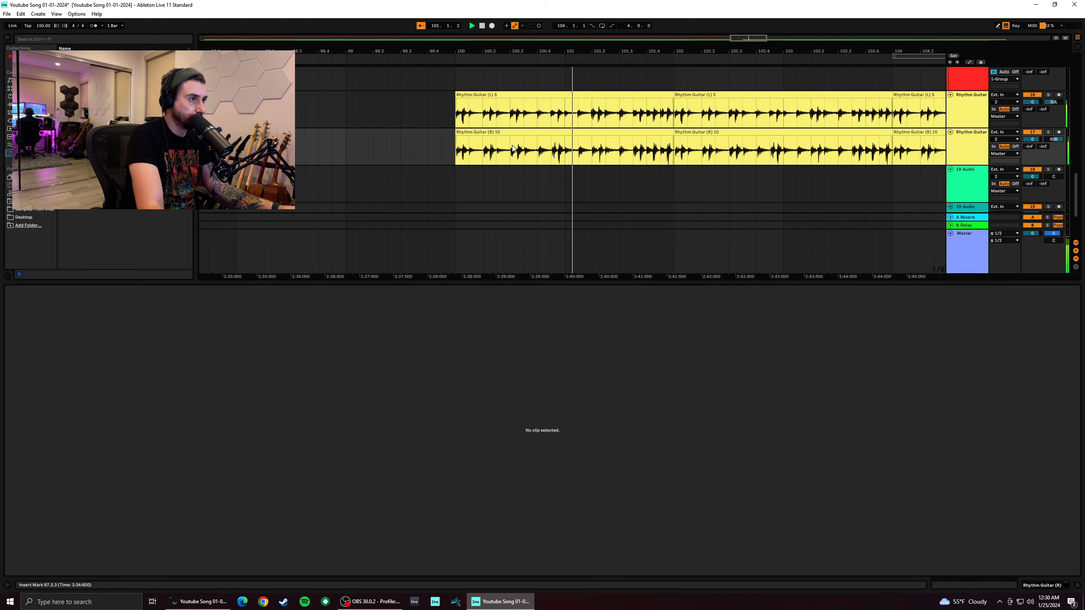
# Insert an empty two-bar MIDI clip on the Kick Sum track from 100.1.1 to 102.1.1
pyautogui.scroll(10, 540, 143)
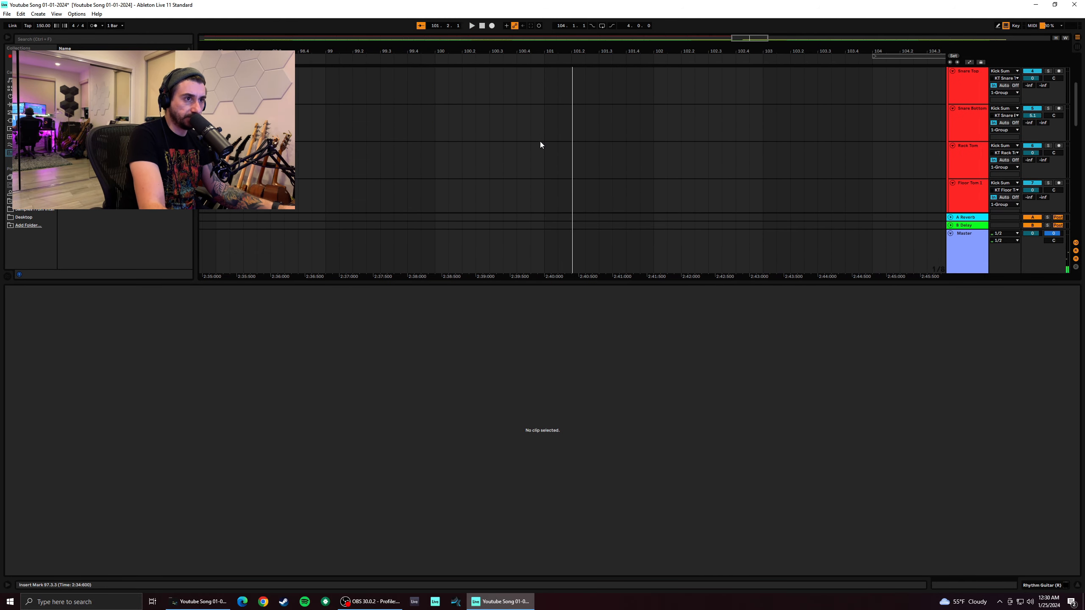
pyautogui.scroll(3, 540, 145)
pyautogui.click(336, 143)
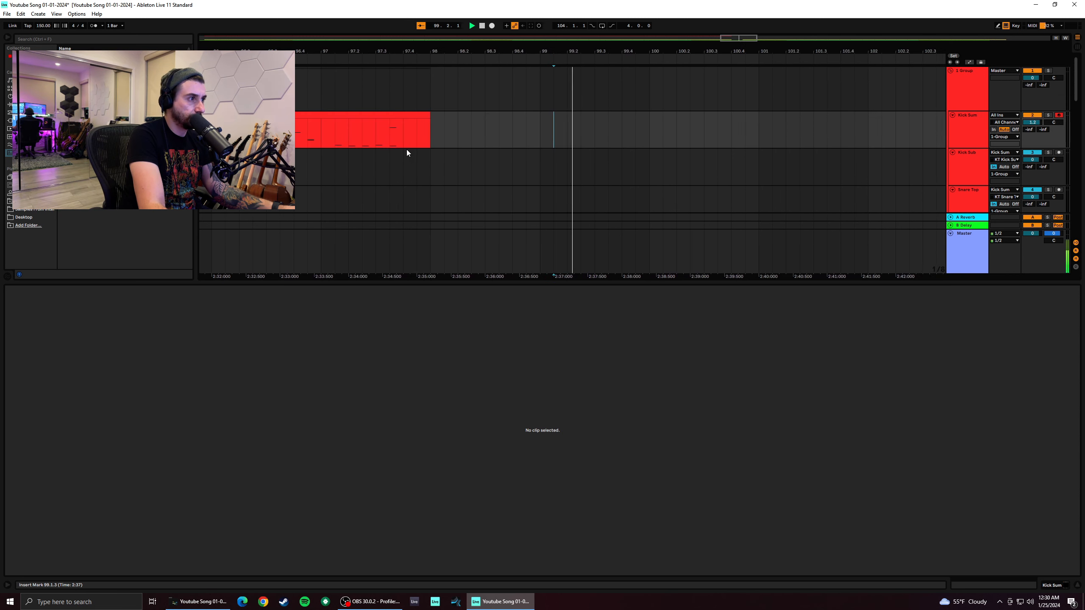
pyautogui.moveTo(548, 148); pyautogui.dragTo(579, 143)
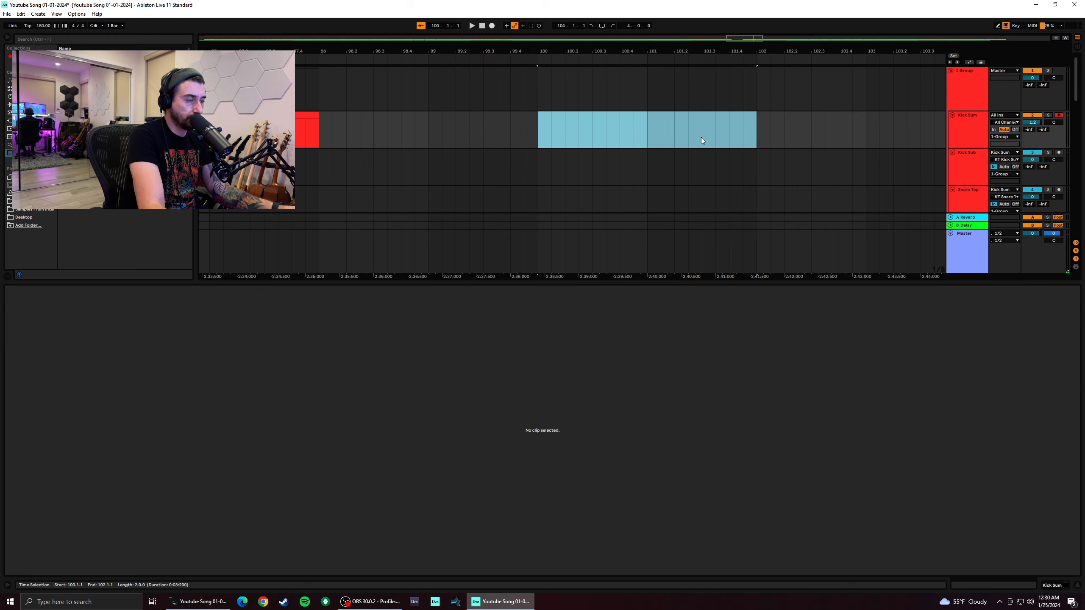
pyautogui.rightClick(632, 126)
pyautogui.click(685, 192)
pyautogui.rightClick(666, 135)
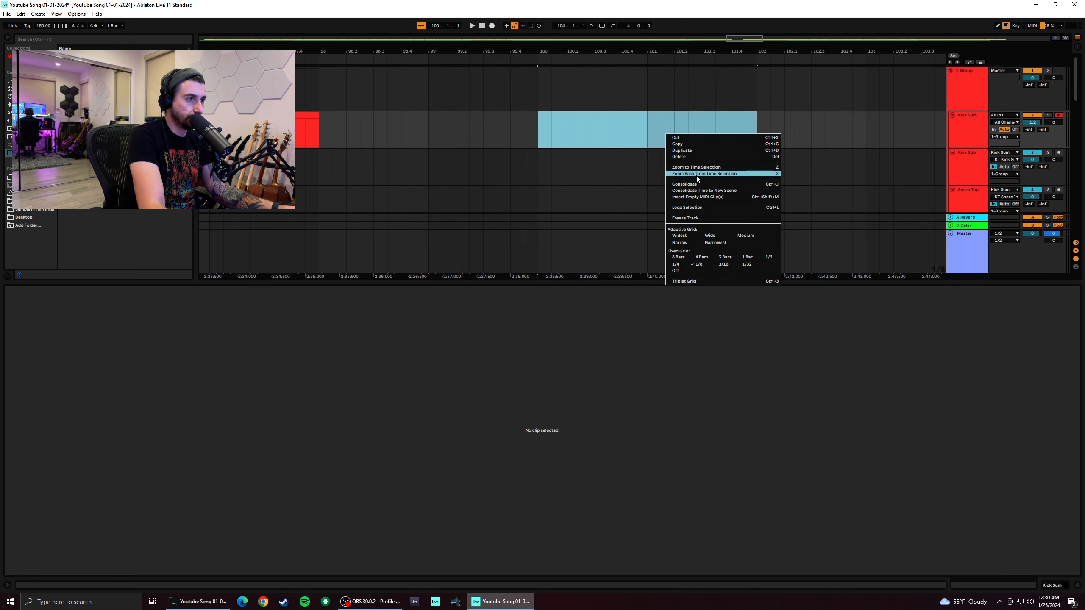
pyautogui.click(717, 198)
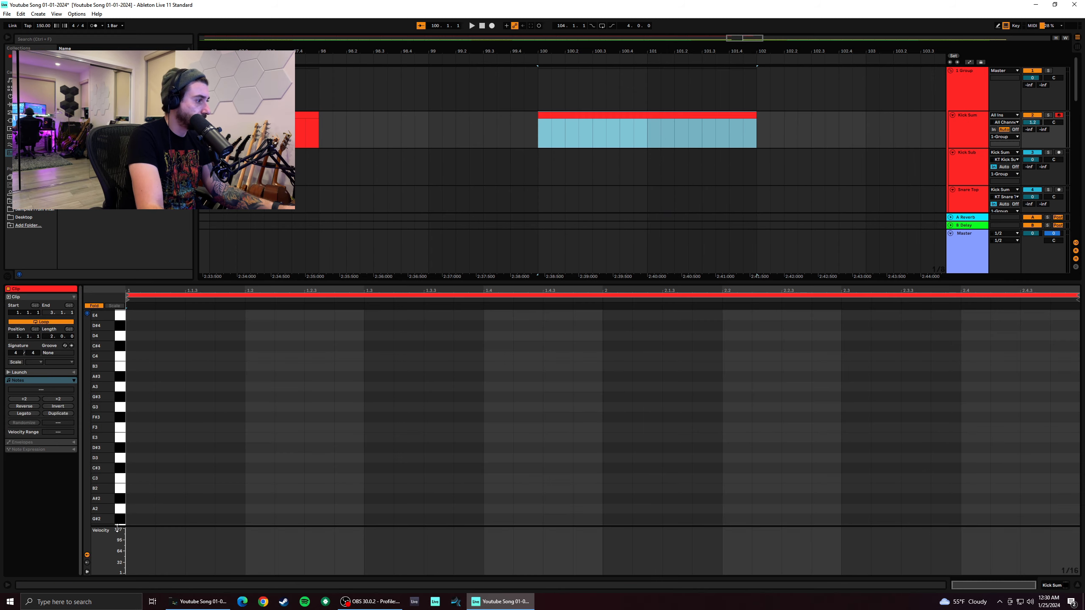
# Find the C0 kick pitch and enter three consecutive 1/16 kick notes from 1.1.1 in the new clip
pyautogui.scroll(-12, 162, 507)
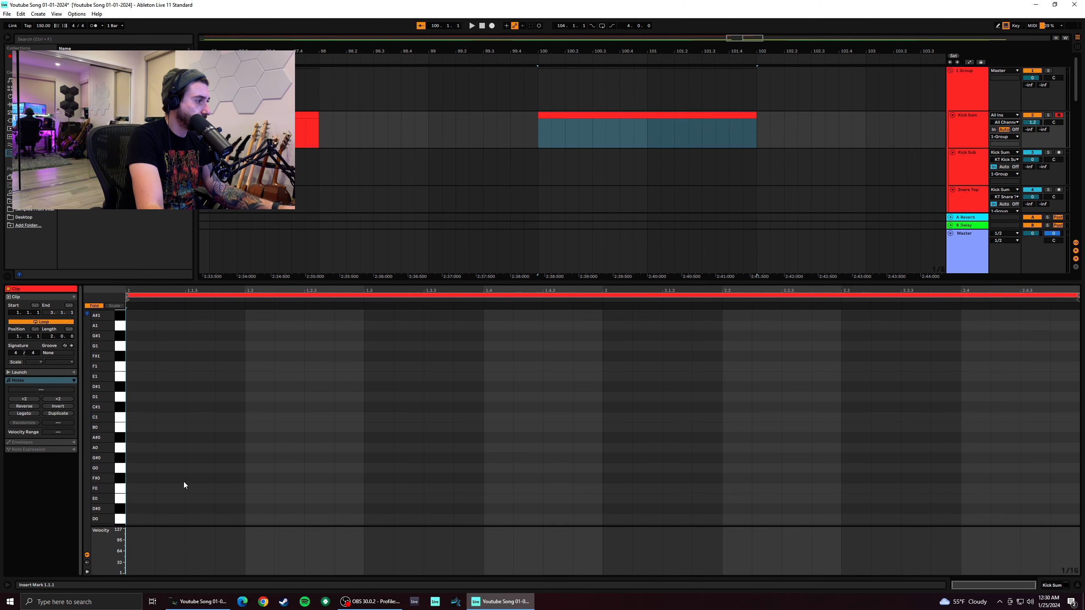
pyautogui.scroll(-4, 171, 490)
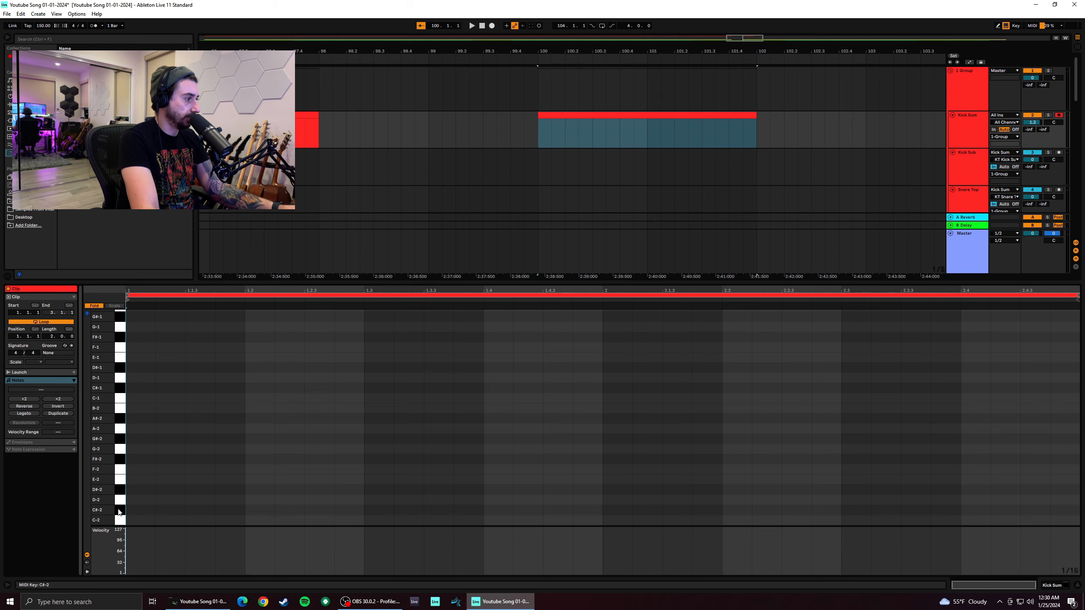
pyautogui.scroll(4, 140, 431)
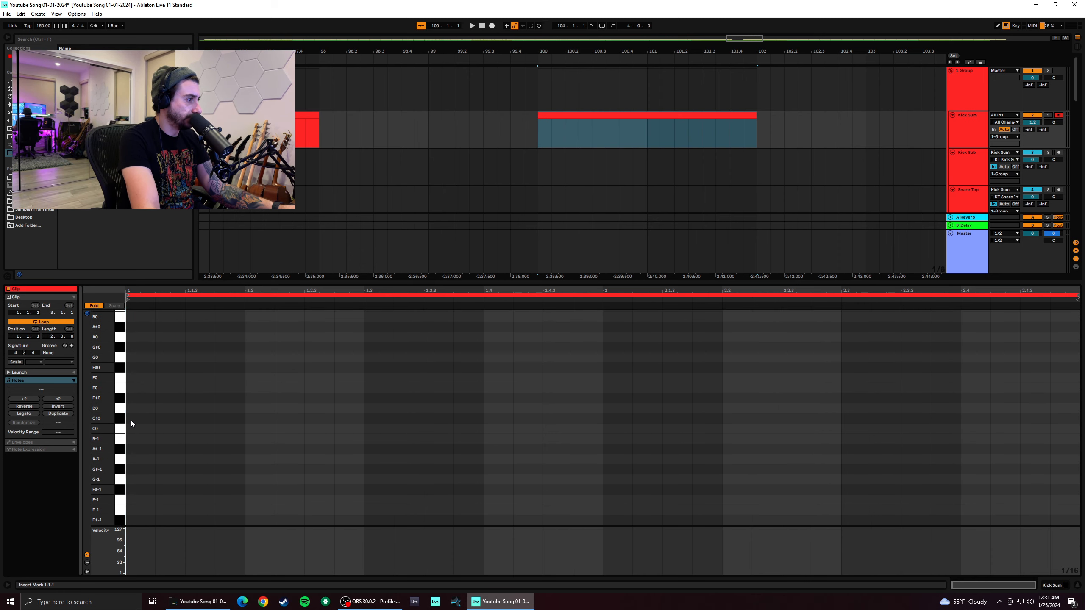
pyautogui.moveTo(122, 357)
pyautogui.mouseDown()
pyautogui.moveTo(122, 499)
pyautogui.moveTo(122, 429)
pyautogui.mouseUp()
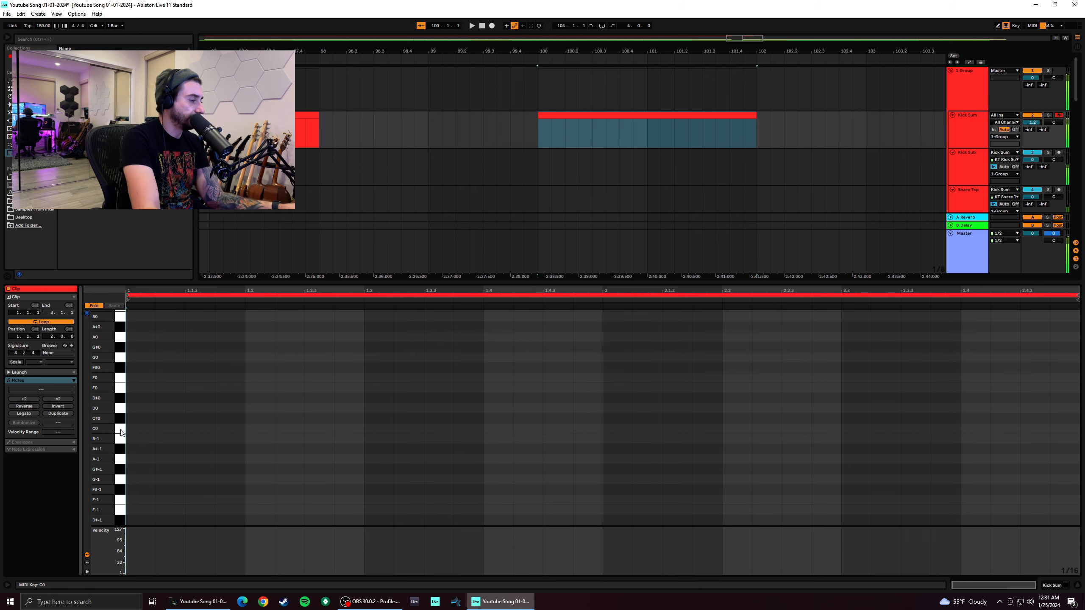
pyautogui.doubleClick(139, 429)
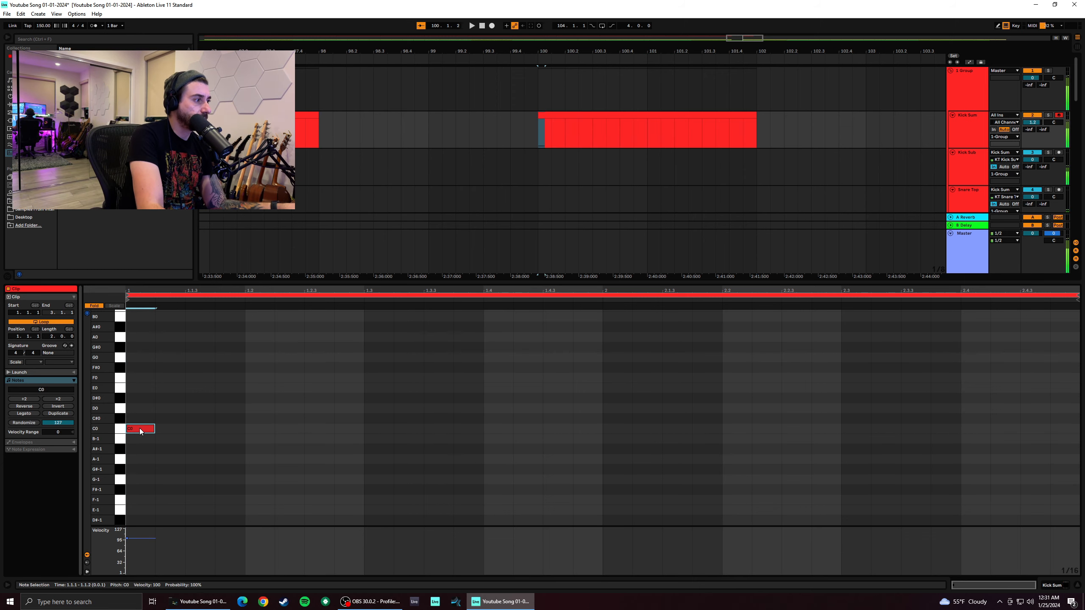
pyautogui.doubleClick(165, 428)
pyautogui.doubleClick(208, 427)
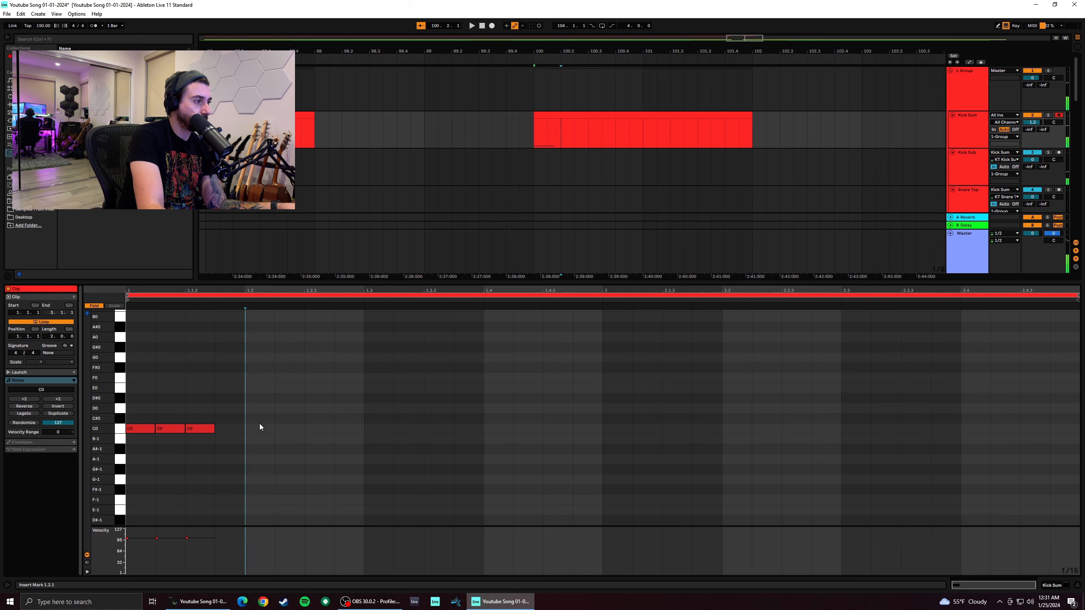
# Add three consecutive 1/16 C0 kicks from 1.2.1 and another three from 1.3.1, and play the pattern
pyautogui.doubleClick(329, 429)
pyautogui.doubleClick(382, 429)
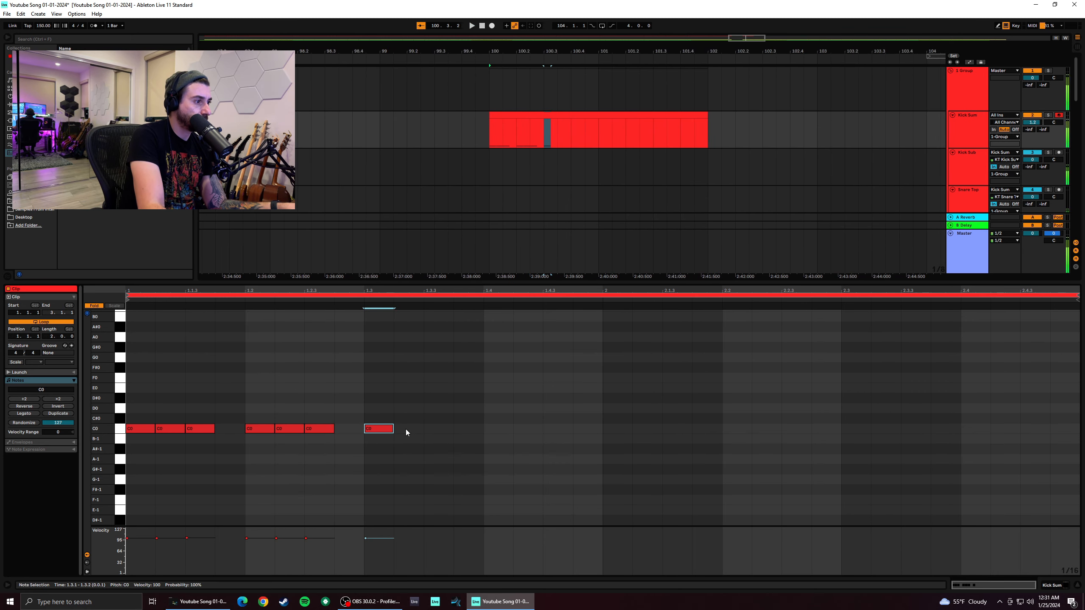
pyautogui.doubleClick(405, 429)
pyautogui.doubleClick(441, 429)
pyautogui.press('space')
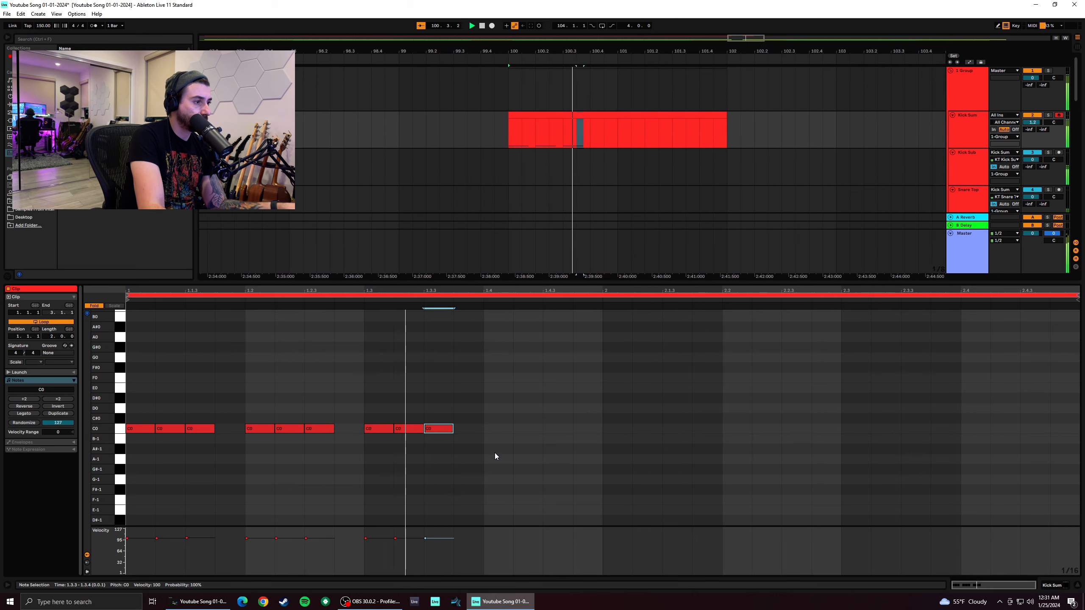
# Add 1/16 C0 kicks at 1.4.1, 1.4.3, 1.4.4 and 2.1.1, playing the pattern against the guitars
pyautogui.doubleClick(503, 430)
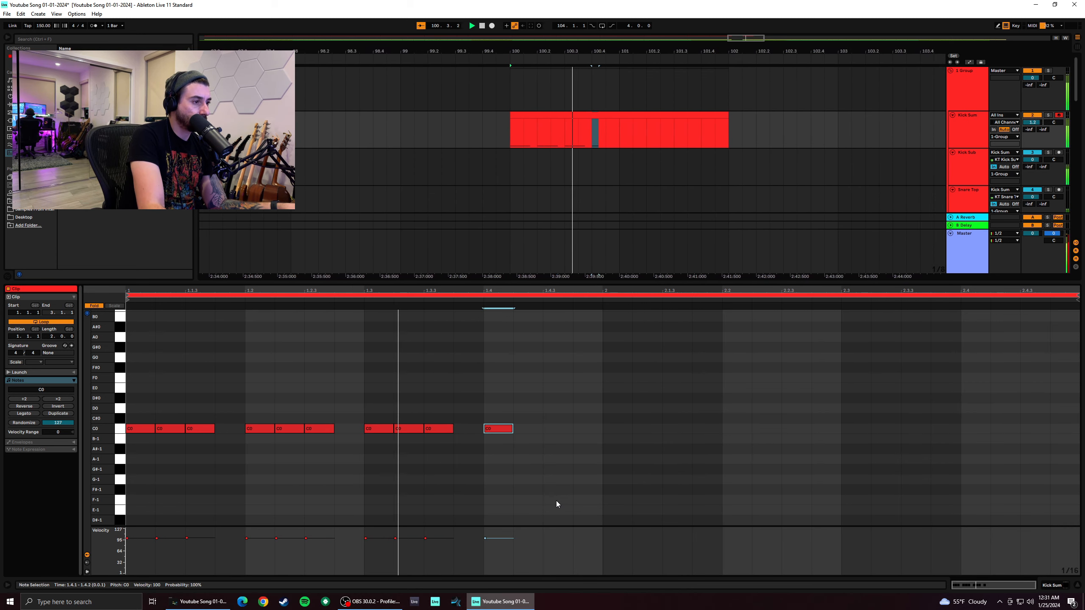
pyautogui.press('space')
pyautogui.doubleClick(559, 429)
pyautogui.doubleClick(594, 429)
pyautogui.click(608, 428)
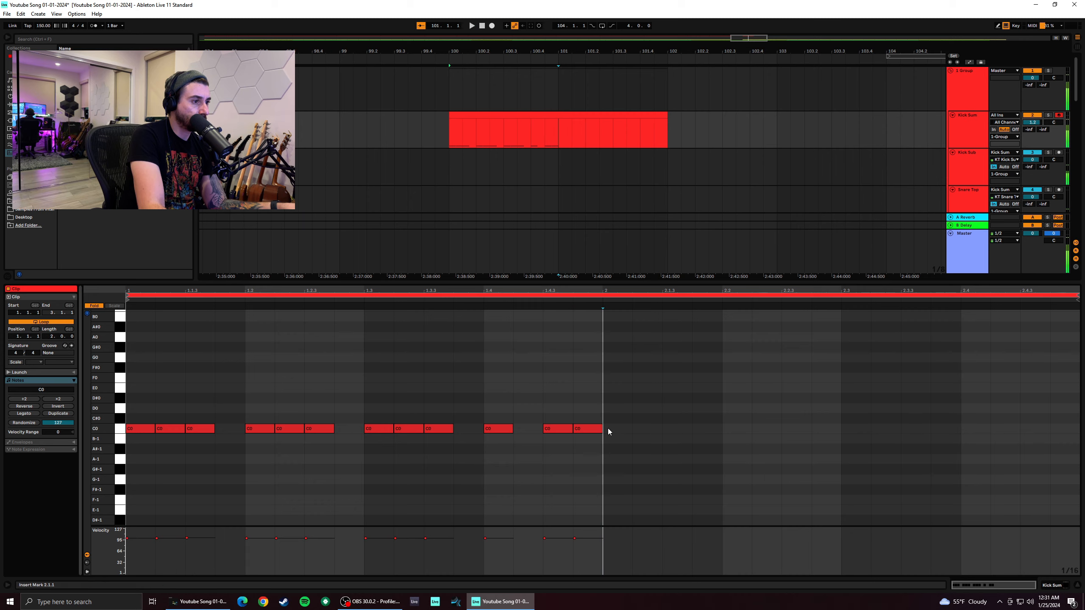
pyautogui.doubleClick(607, 428)
pyautogui.press('space')
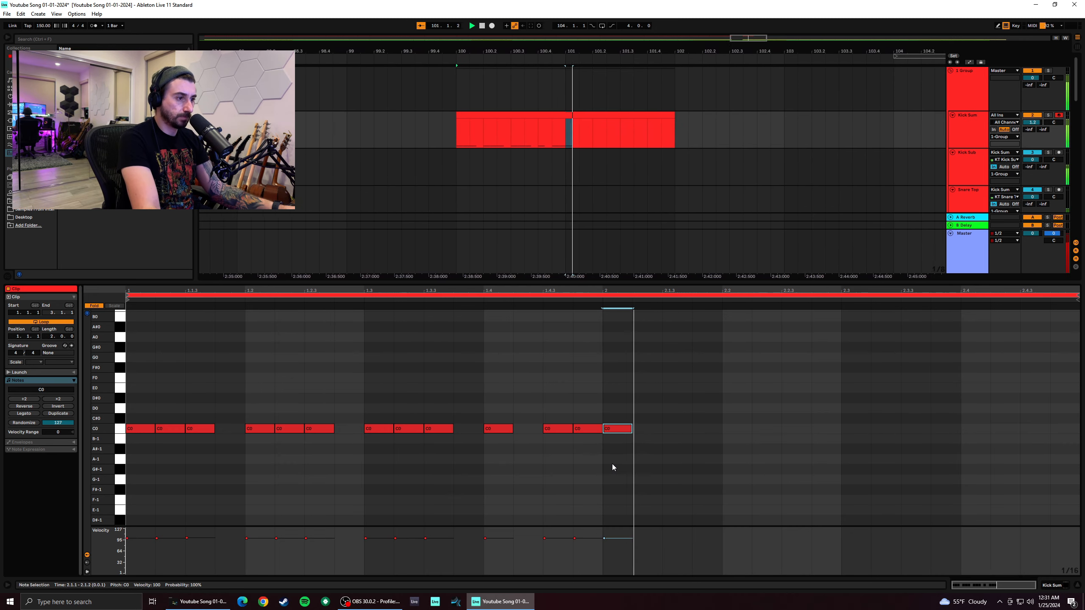
# Complete bar 2 with 1/16 C0 kicks at 2.1.3, 2.2.1–2.2.3, 2.3.1, 2.3.3, 2.3.4 and 2.4.1–2.4.4, and play the clip
pyautogui.doubleClick(668, 429)
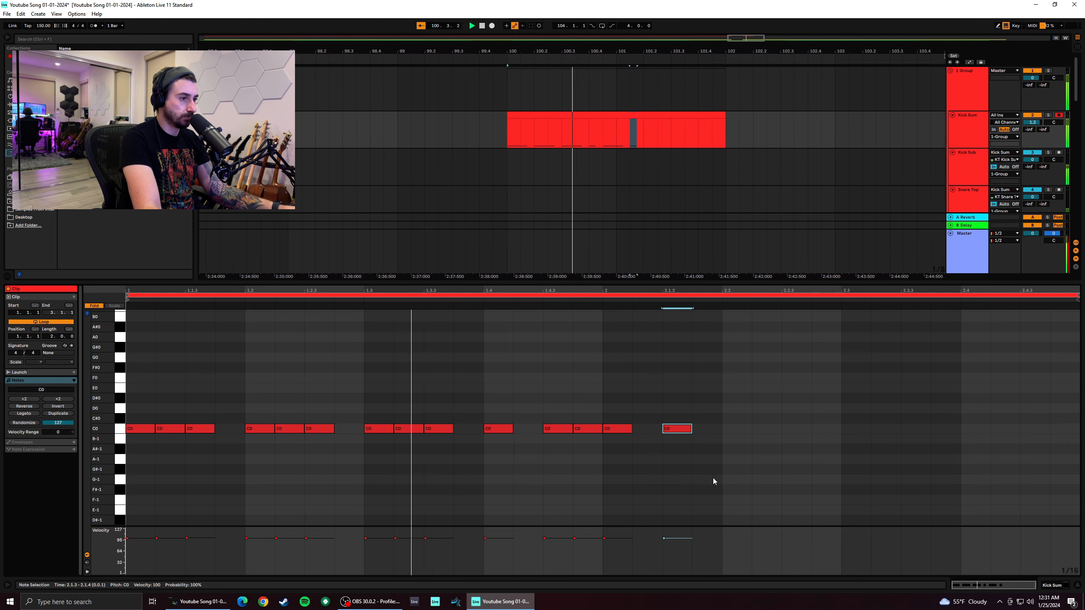
pyautogui.doubleClick(739, 428)
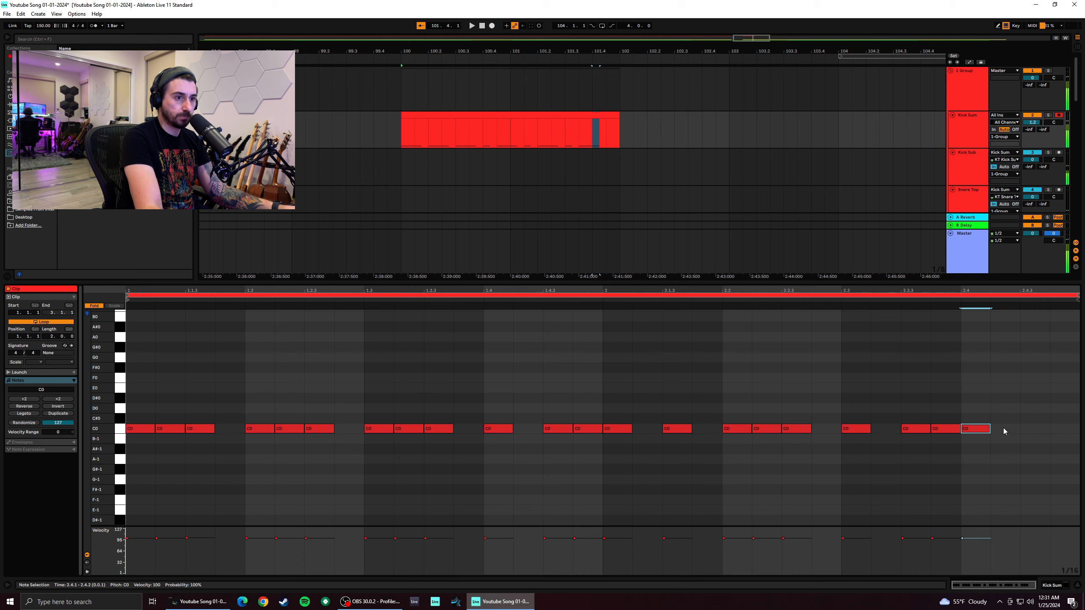
pyautogui.doubleClick(1029, 429)
pyautogui.doubleClick(1066, 430)
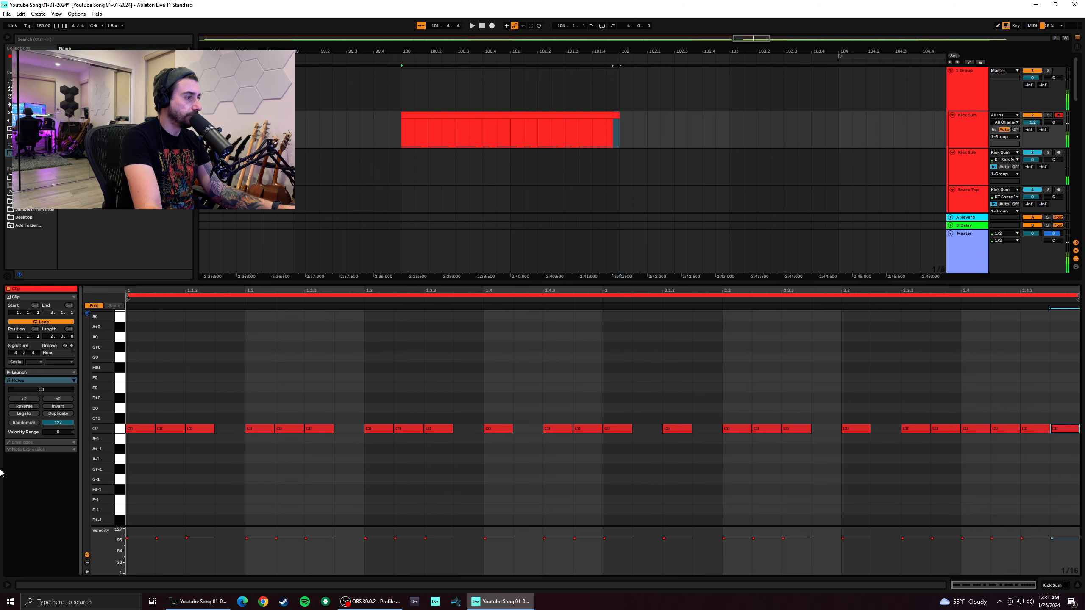
pyautogui.press('space')
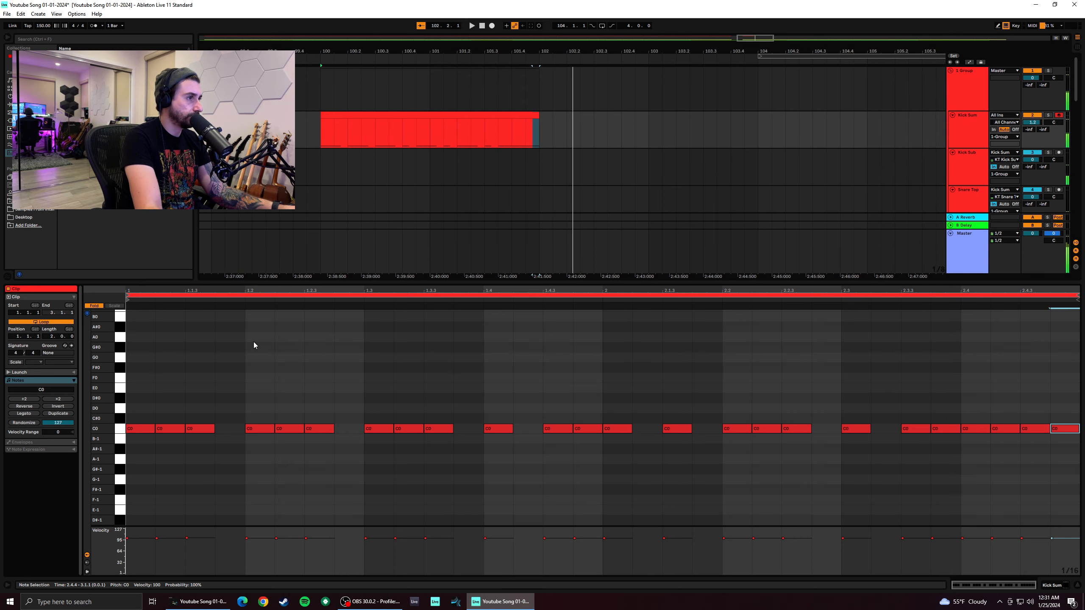
pyautogui.press('space')
# Add 1/16 D0 notes at 1.3.1 and 2.3.1 above the kick pattern and play the clip
pyautogui.doubleClick(133, 399)
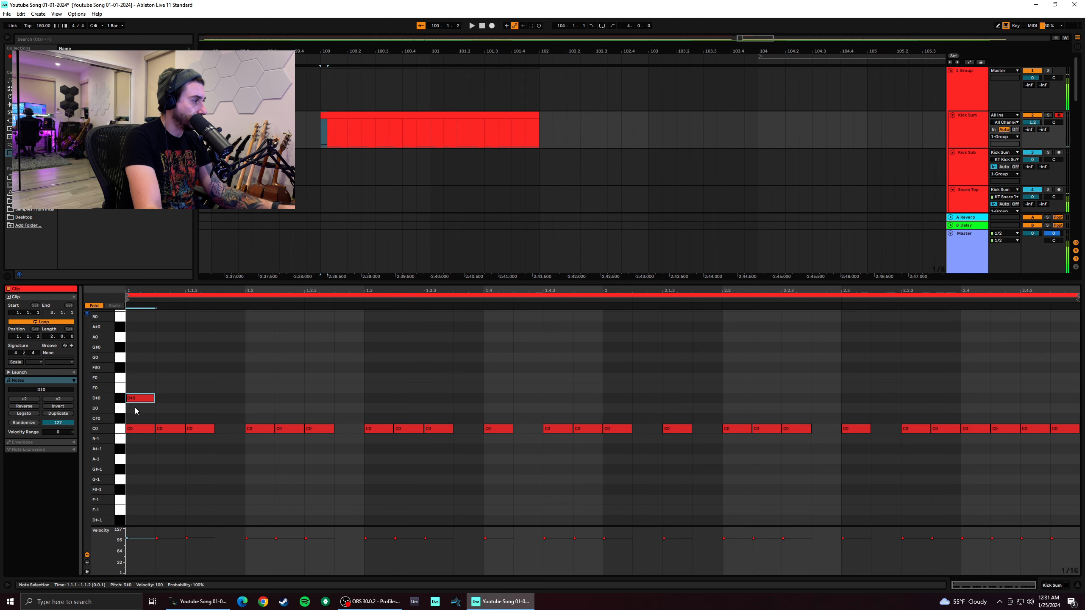
pyautogui.doubleClick(373, 408)
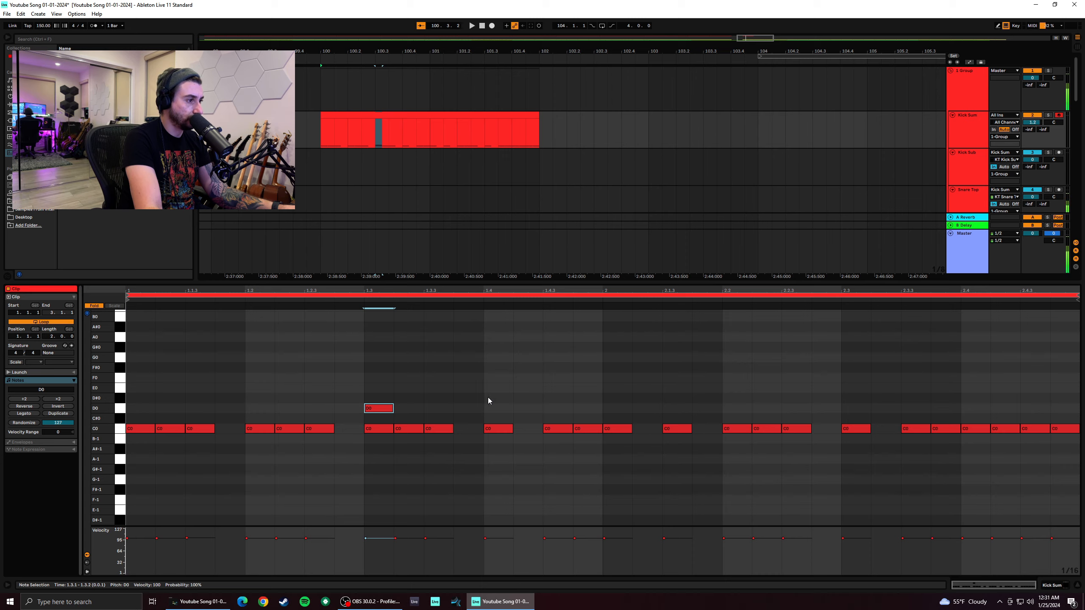
pyautogui.press('space')
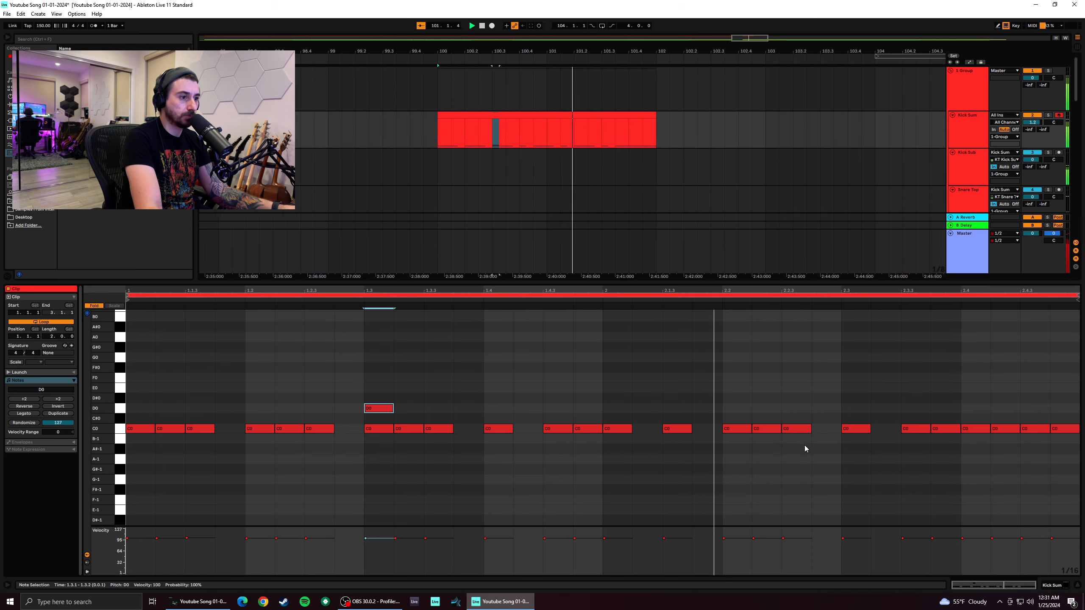
pyautogui.doubleClick(859, 411)
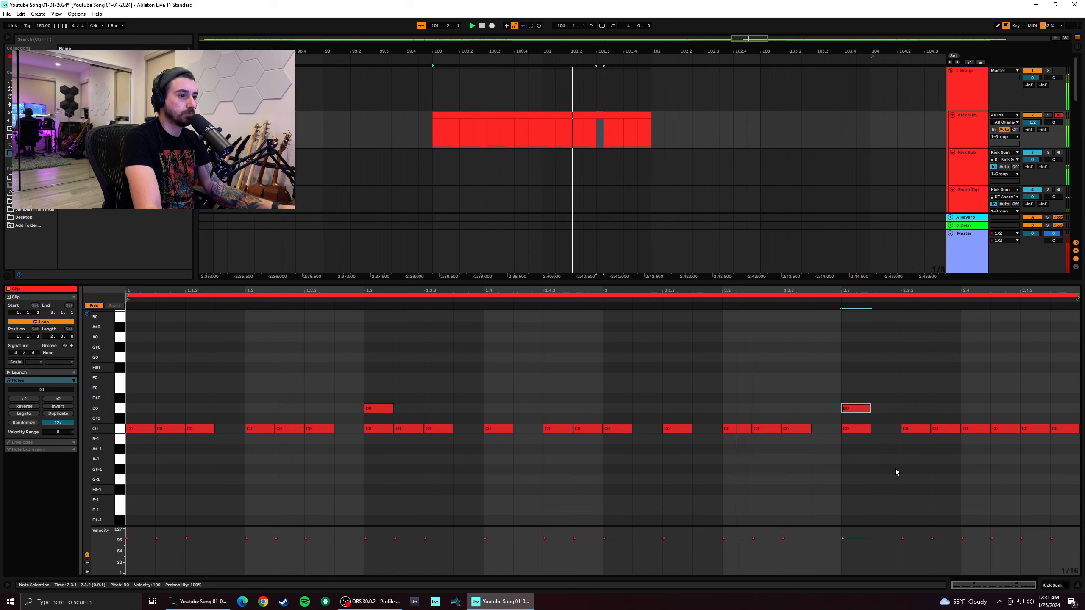
pyautogui.press('space')
# Find the accent pitches for the clip's downbeat, place 1/16 notes on G3 and D3 at 1.1.1, and play them
pyautogui.scroll(1, 349, 410)
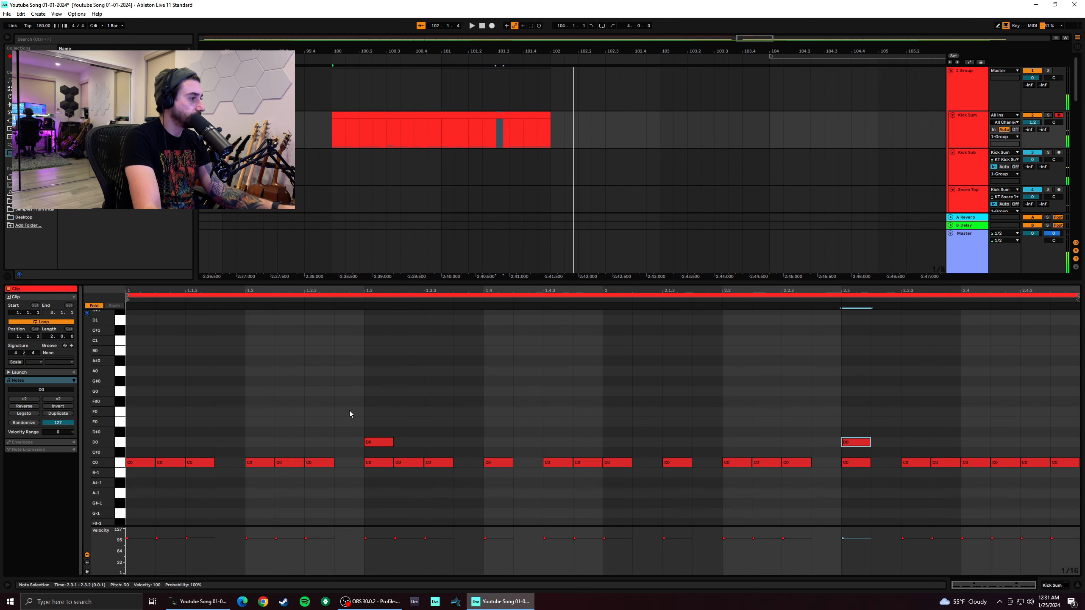
pyautogui.click(136, 347)
pyautogui.moveTo(138, 354)
pyautogui.mouseDown()
pyautogui.moveTo(141, 312)
pyautogui.moveTo(139, 347)
pyautogui.mouseUp()
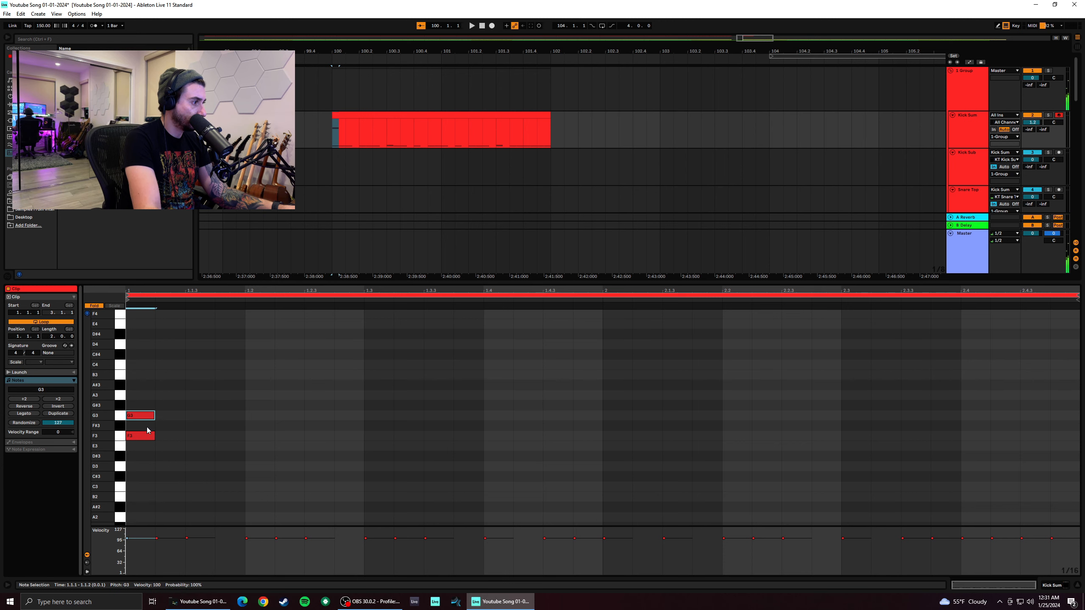
pyautogui.moveTo(145, 436); pyautogui.dragTo(144, 461)
pyautogui.press('space')
pyautogui.press('space')
pyautogui.scroll(-4, 292, 463)
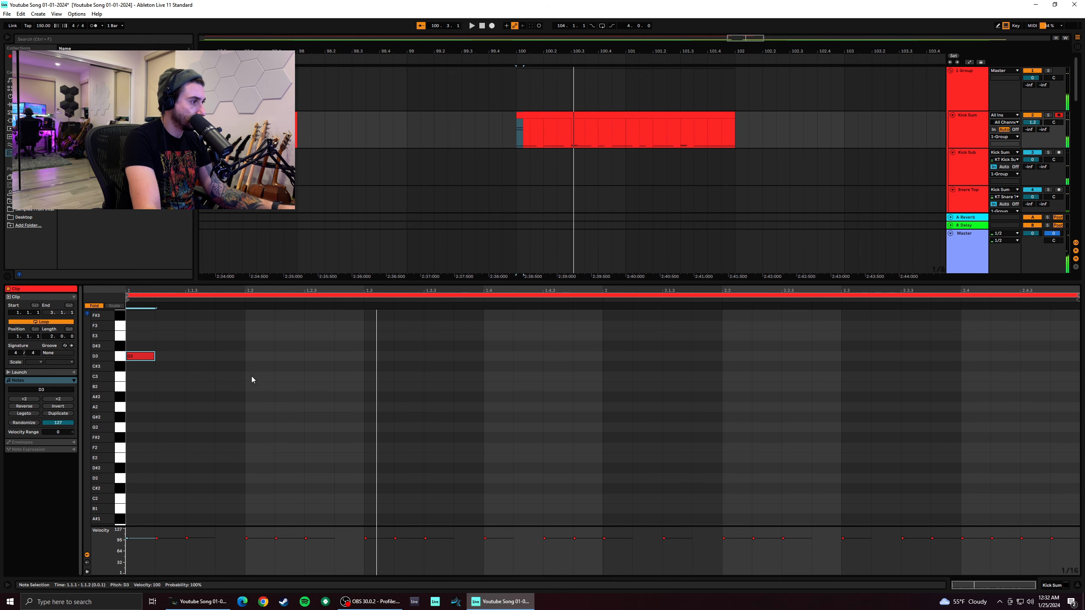
# Add a 1/16 G3 note at 1.2.1, duplicate the two G3 notes across every beat up to 2.4.1, and play the clip
pyautogui.click(258, 364)
pyautogui.moveTo(256, 313); pyautogui.dragTo(258, 317)
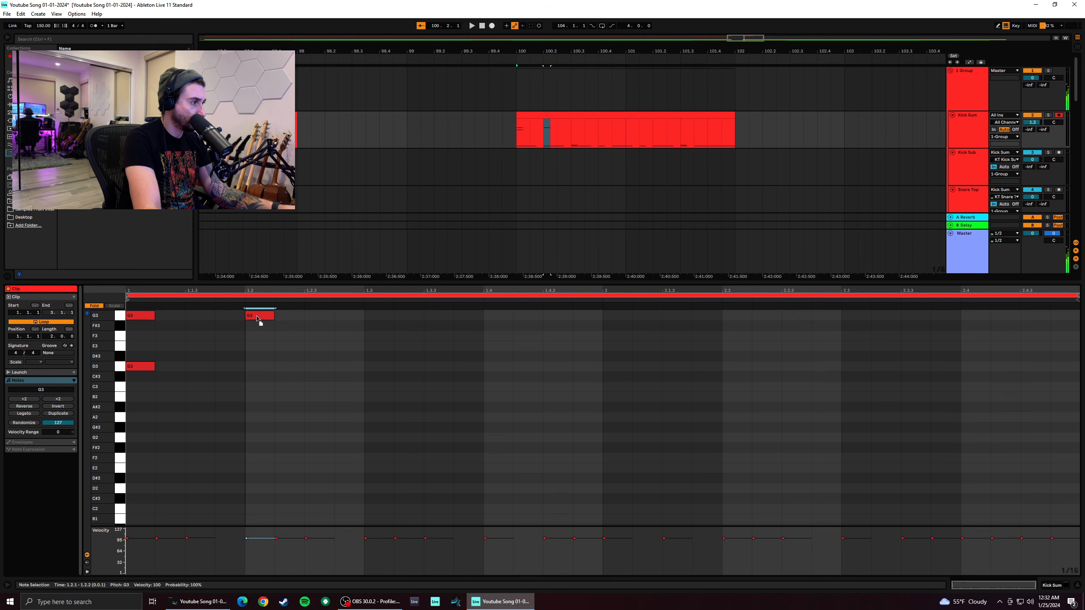
pyautogui.press('space')
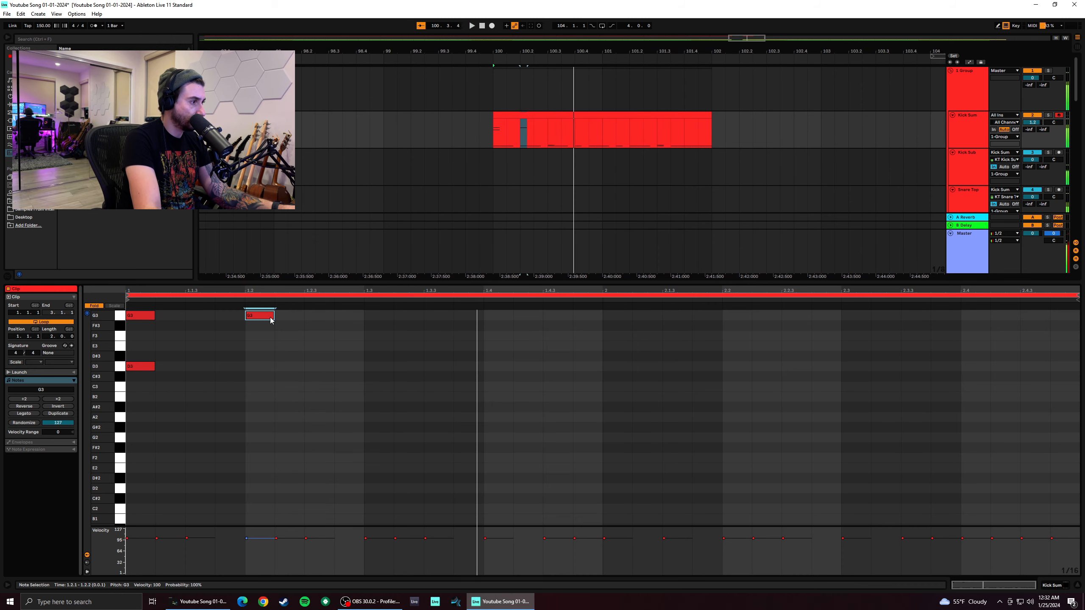
pyautogui.moveTo(353, 325); pyautogui.dragTo(261, 325)
pyautogui.press('space')
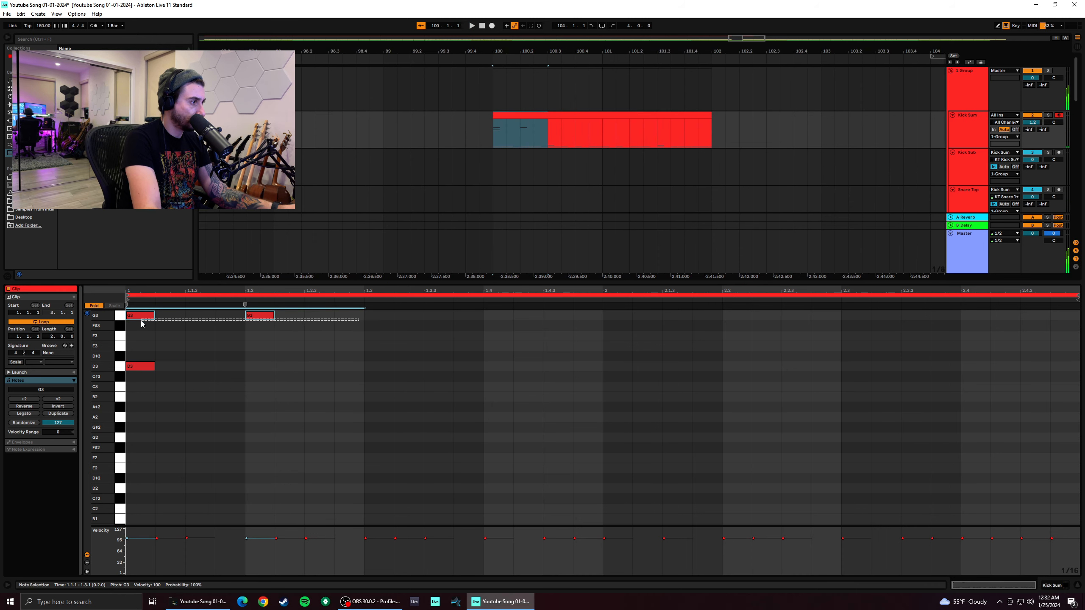
pyautogui.hotkey('ctrl', 'd')
pyautogui.hotkey('ctrl', 'd')
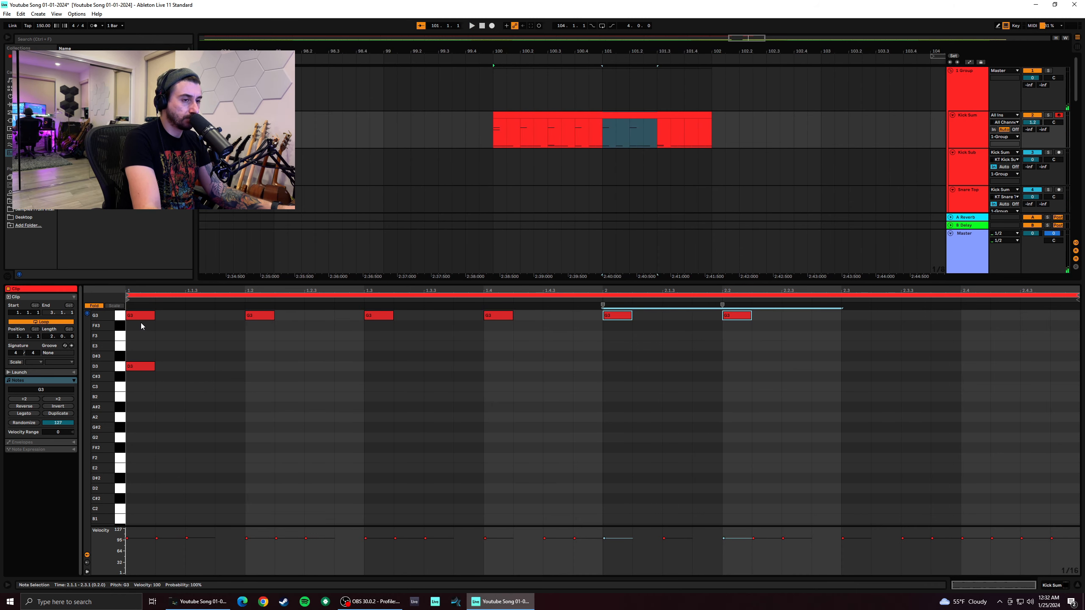
pyautogui.hotkey('ctrl', 'd')
pyautogui.press('space')
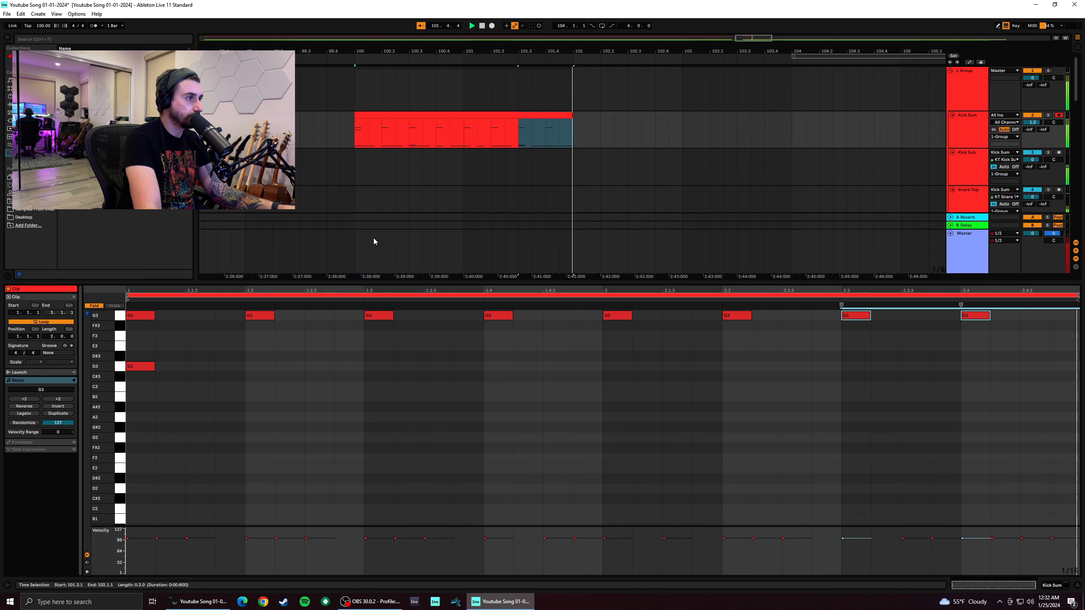
# Duplicate the two-bar Kick Sum clip to bar 102, delete the D3 note at 1.1.1 from the copy, and play it
pyautogui.click(448, 114)
pyautogui.hotkey('ctrl', 'd')
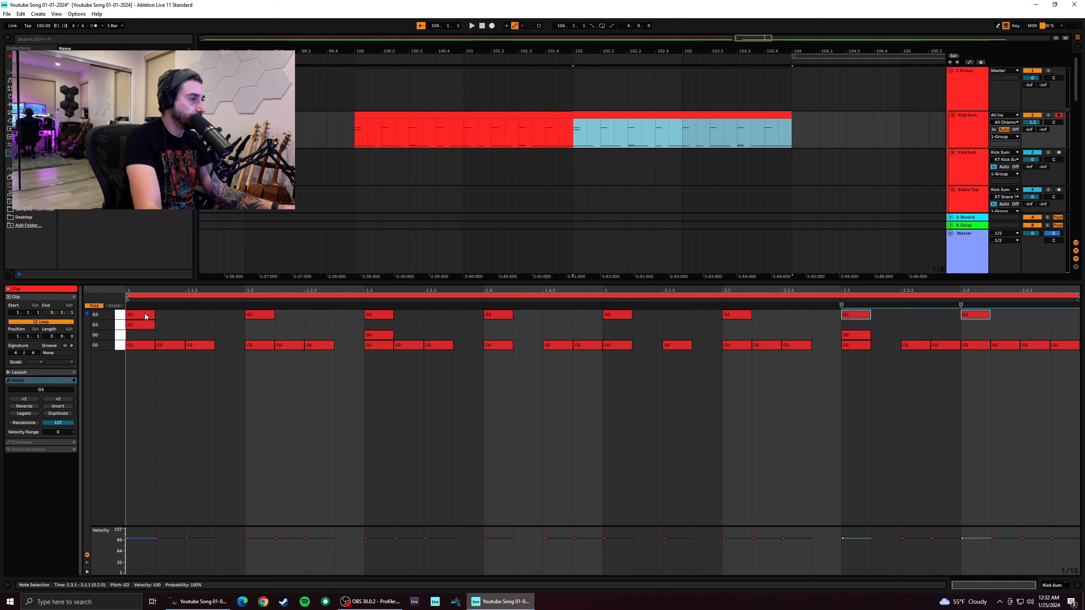
pyautogui.doubleClick(137, 324)
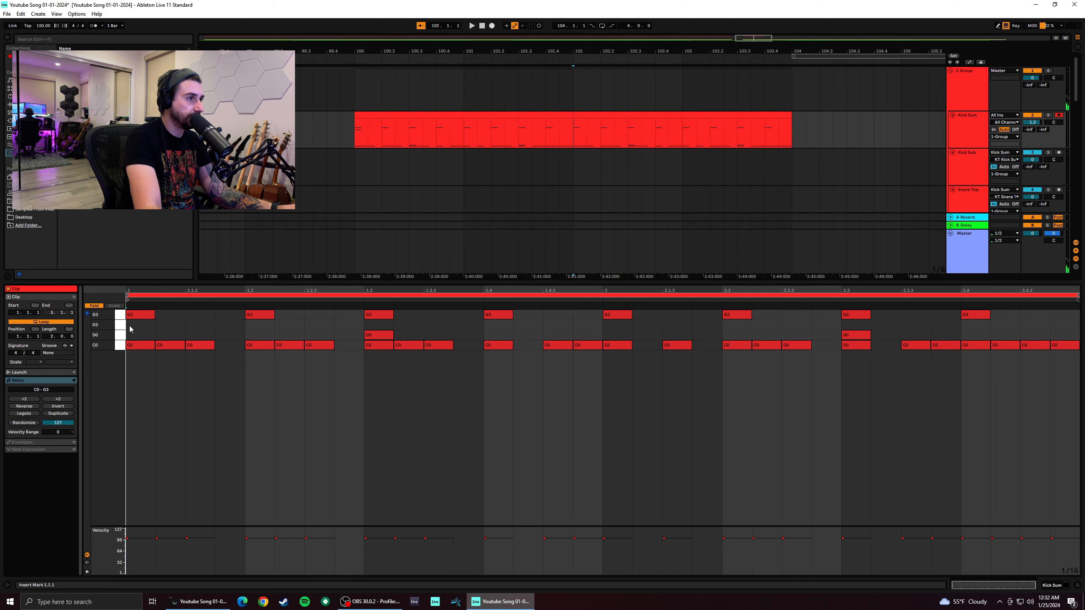
pyautogui.press('space')
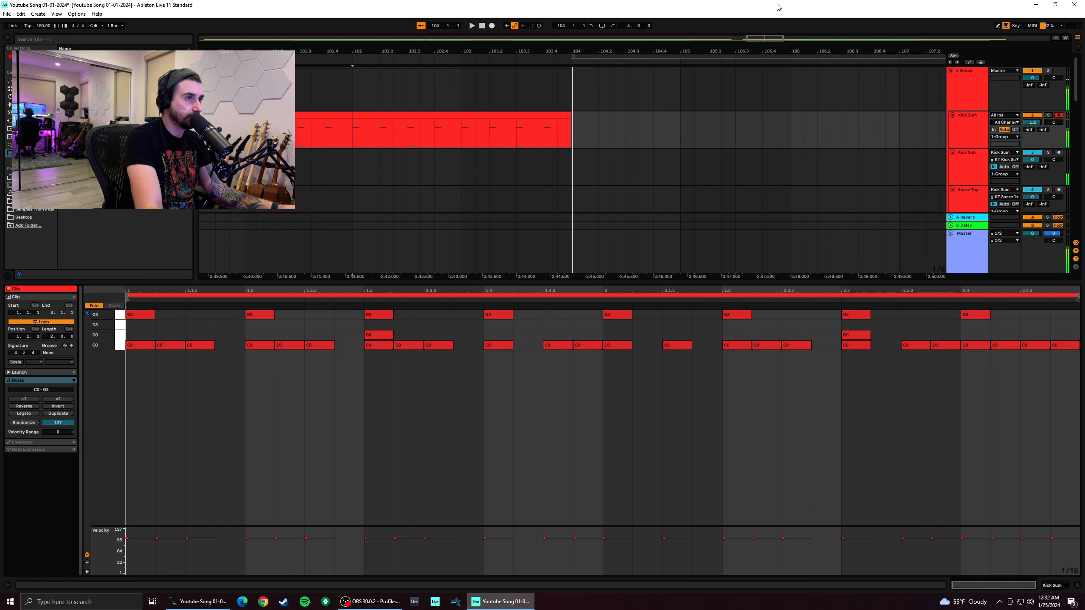
# Select both Kick Sum clips from bar 100 to 104, duplicate them to bar 104, and play the copies
pyautogui.moveTo(765, 44); pyautogui.dragTo(764, 32)
pyautogui.click(580, 113)
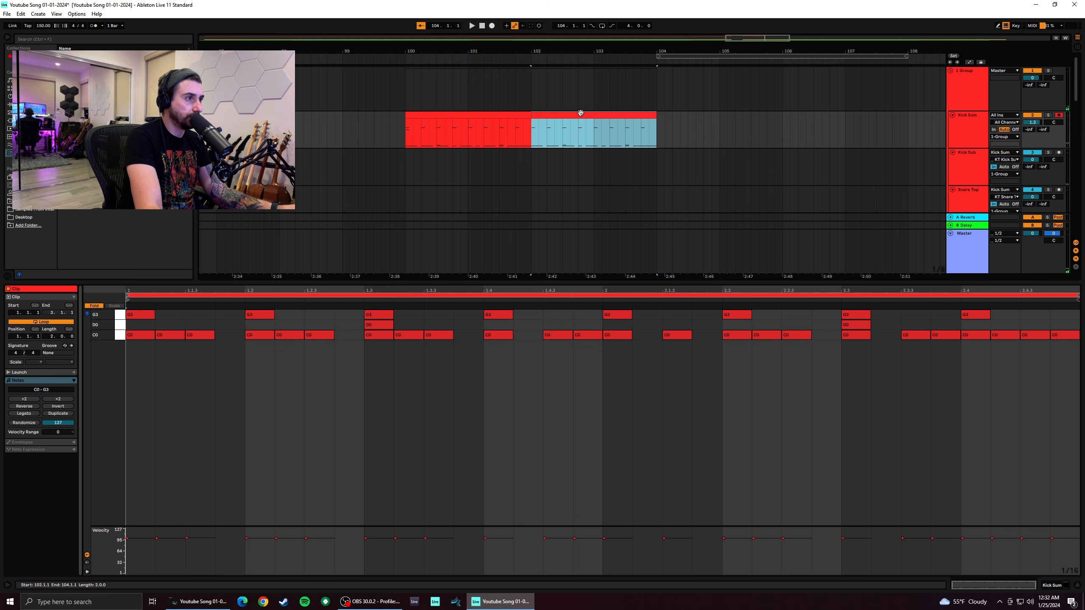
pyautogui.keyDown('shift'); pyautogui.click(518, 113); pyautogui.keyUp('shift')
pyautogui.hotkey('ctrl', 'd')
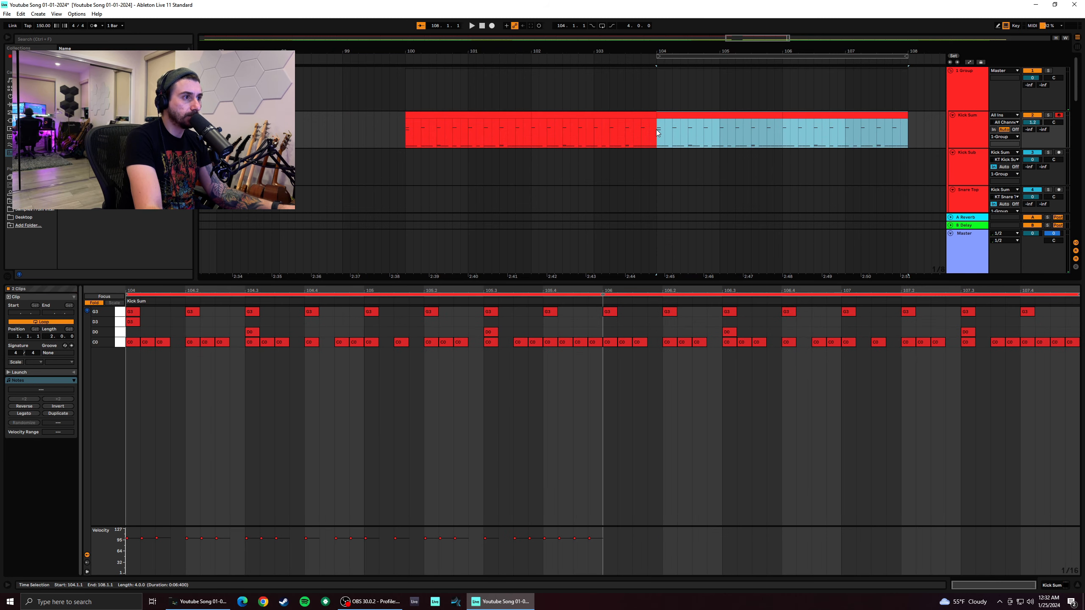
pyautogui.press('space')
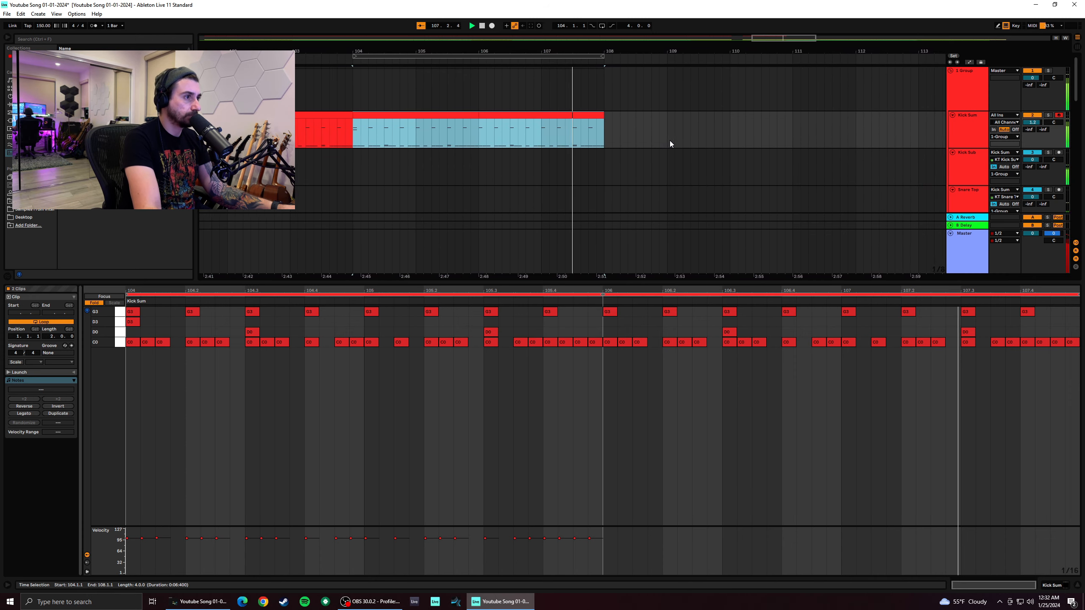
# In the clip at bar 106, replace the C0 kicks at 2.4.3 and 2.4.4 with D0 notes and play the ending
pyautogui.click(532, 113)
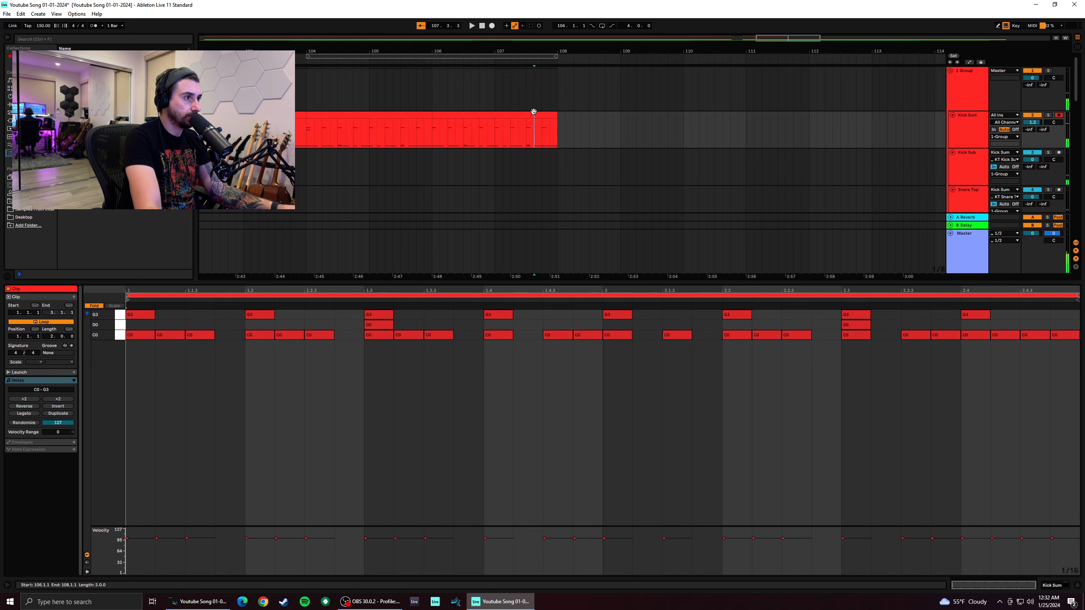
pyautogui.press('space')
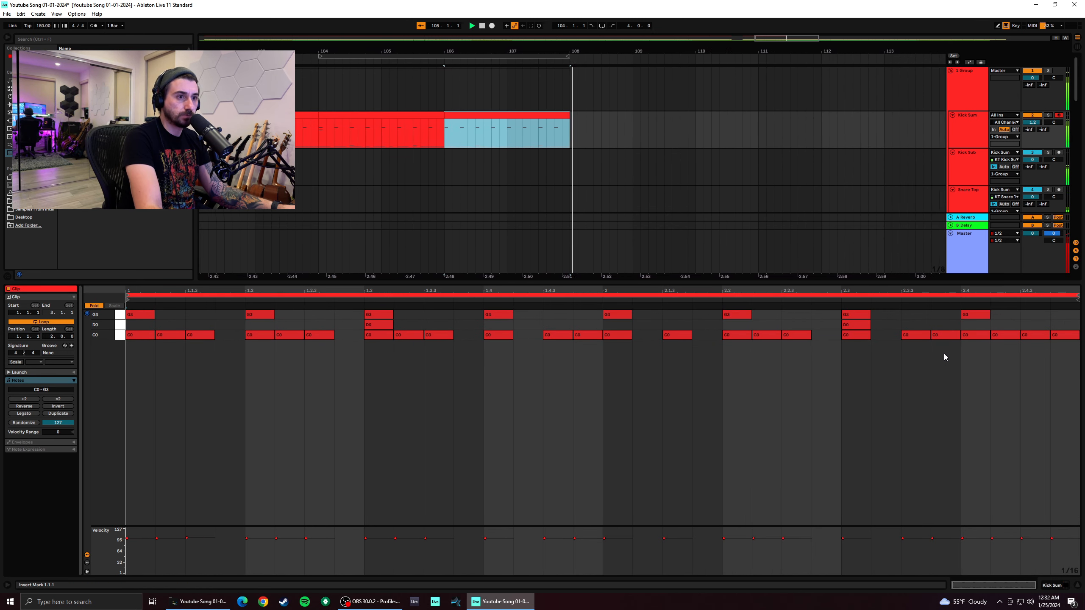
pyautogui.doubleClick(1032, 337)
pyautogui.doubleClick(1056, 336)
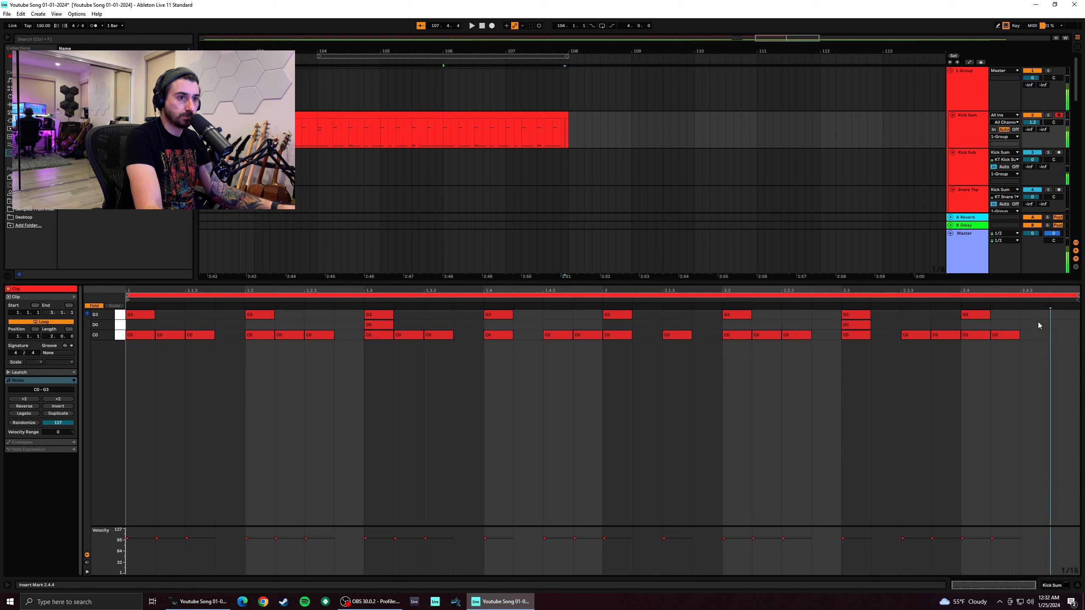
pyautogui.doubleClick(1038, 316)
pyautogui.moveTo(1028, 318); pyautogui.dragTo(1027, 327)
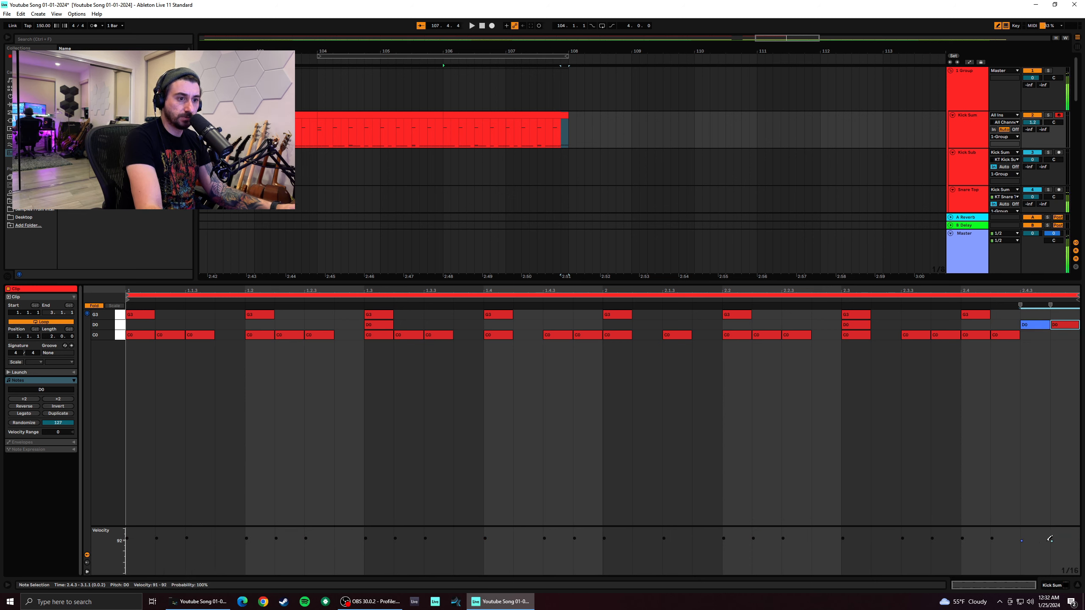
pyautogui.click(958, 364)
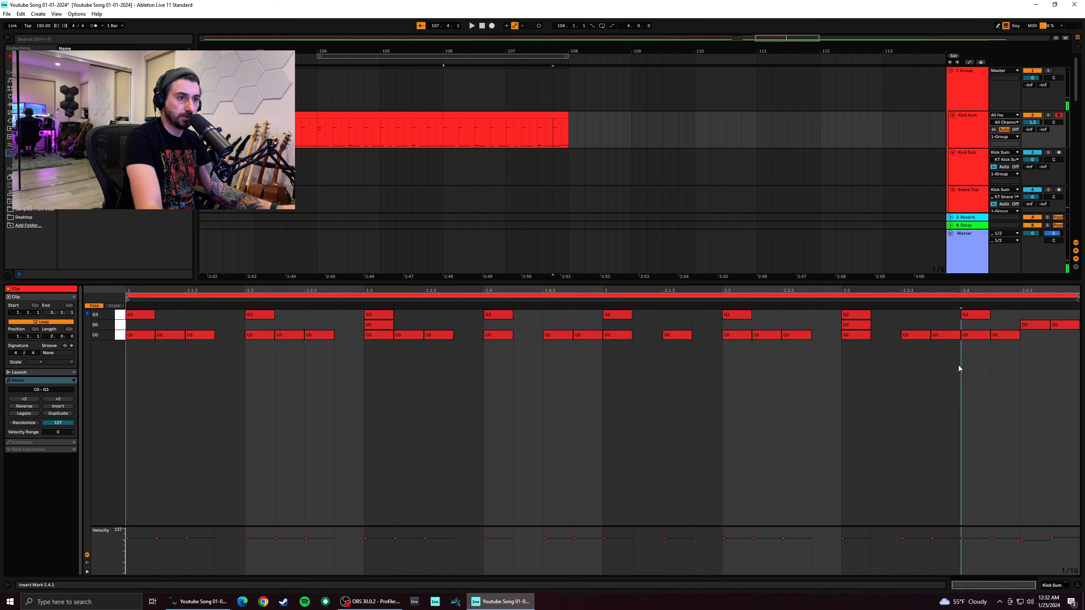
pyautogui.click(485, 133)
pyautogui.press('space')
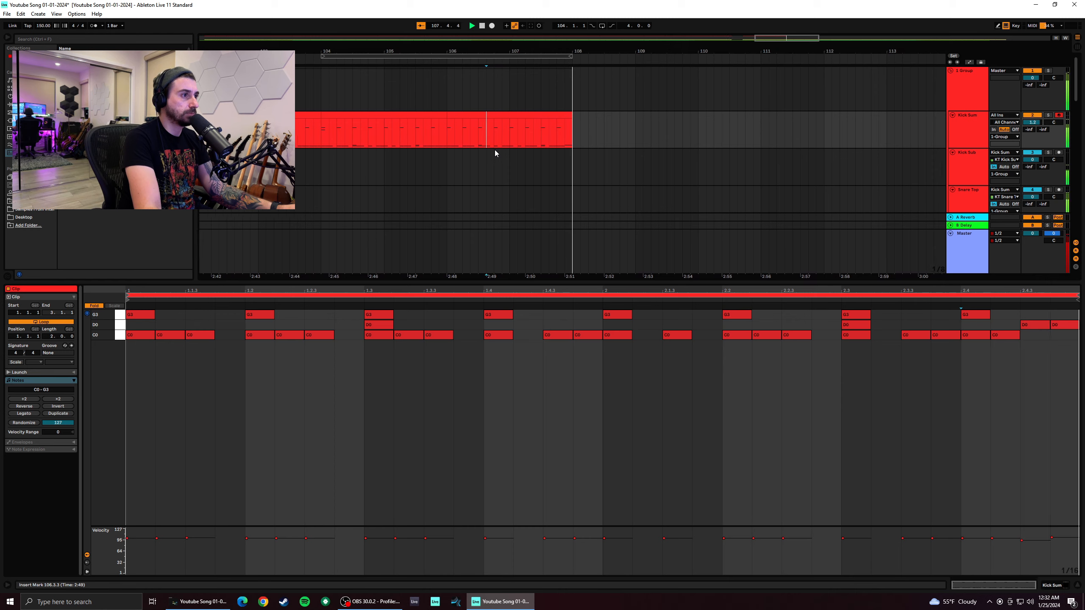
# Select the four Kick Sum clips from bar 100 to 108, duplicate them to bar 108, and play the new section
pyautogui.moveTo(772, 39); pyautogui.dragTo(752, 37)
pyautogui.click(742, 114)
pyautogui.keyDown('shift'); pyautogui.click(380, 119); pyautogui.keyUp('shift')
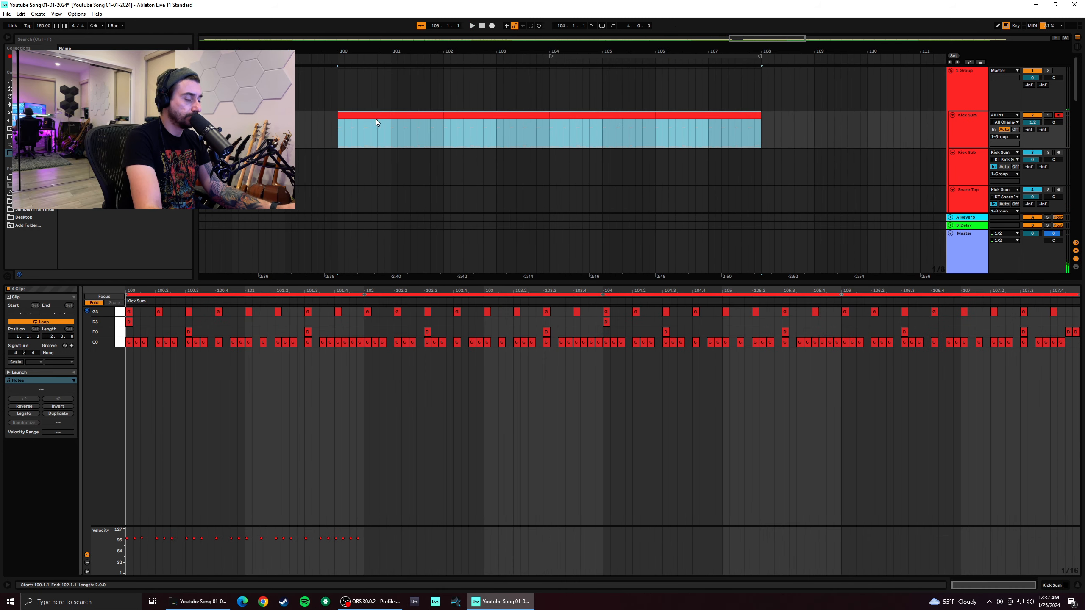
pyautogui.hotkey('ctrl', 'd')
pyautogui.press('space')
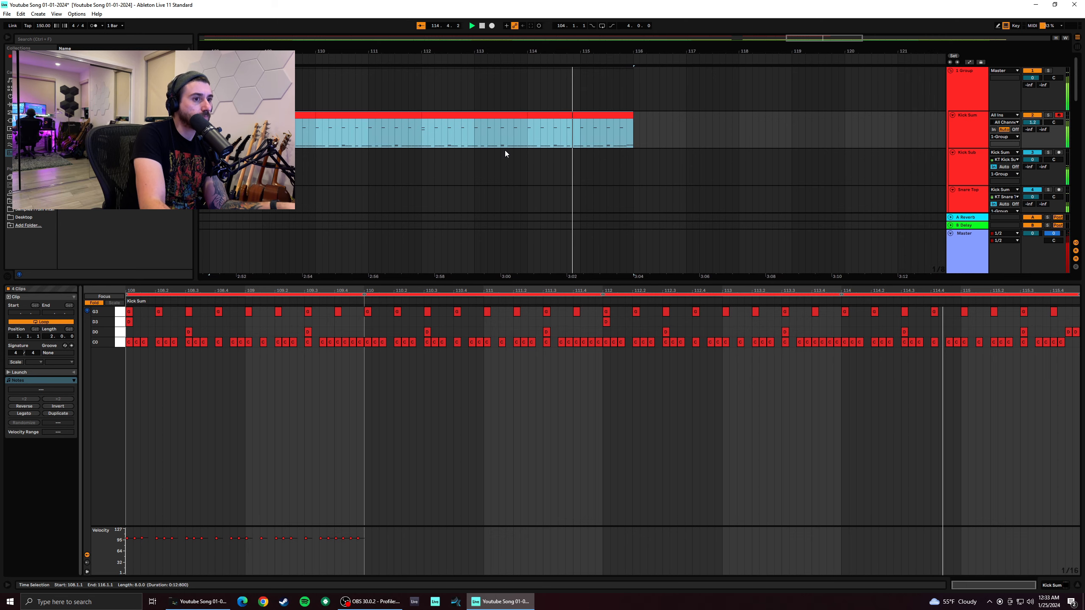
# In the clip at bar 114, clear all notes at 2.3.1 and enter 1/16 D0 notes at 2.3.1 and 2.3.2
pyautogui.click(980, 348)
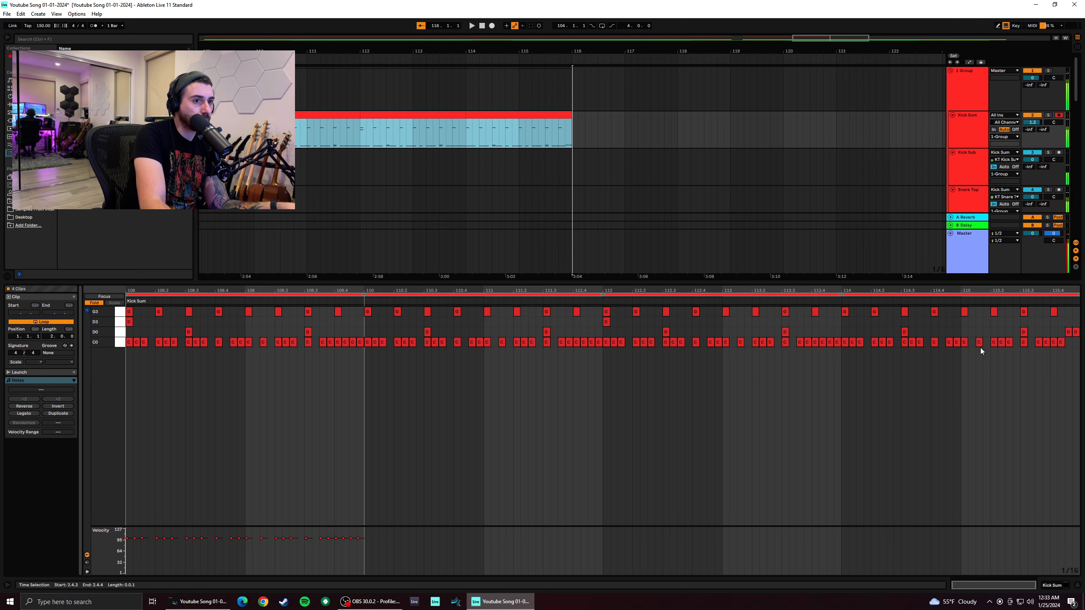
pyautogui.click(552, 116)
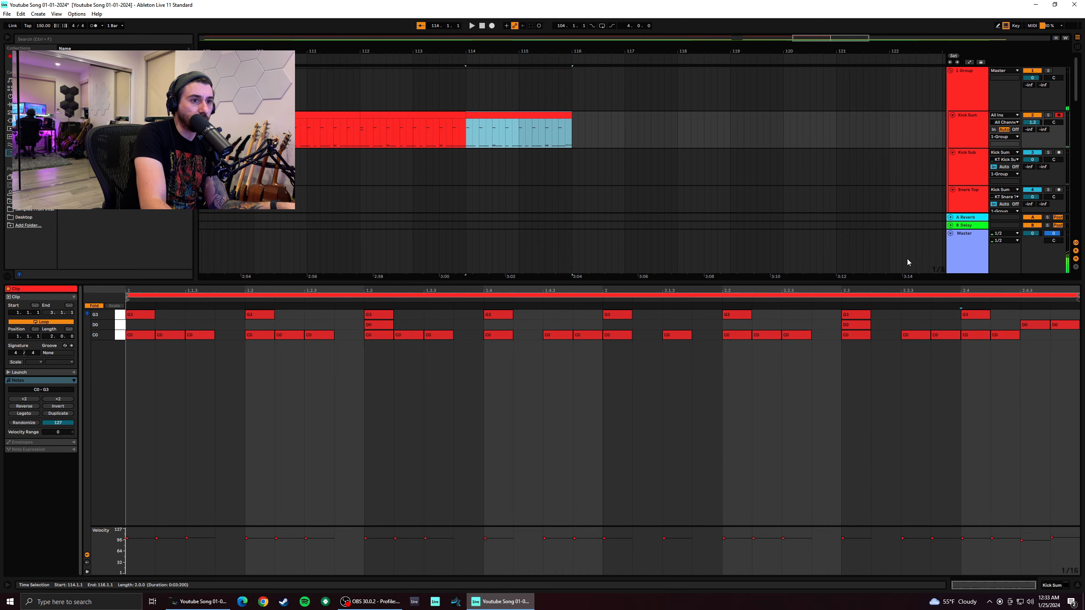
pyautogui.click(965, 353)
pyautogui.press('space')
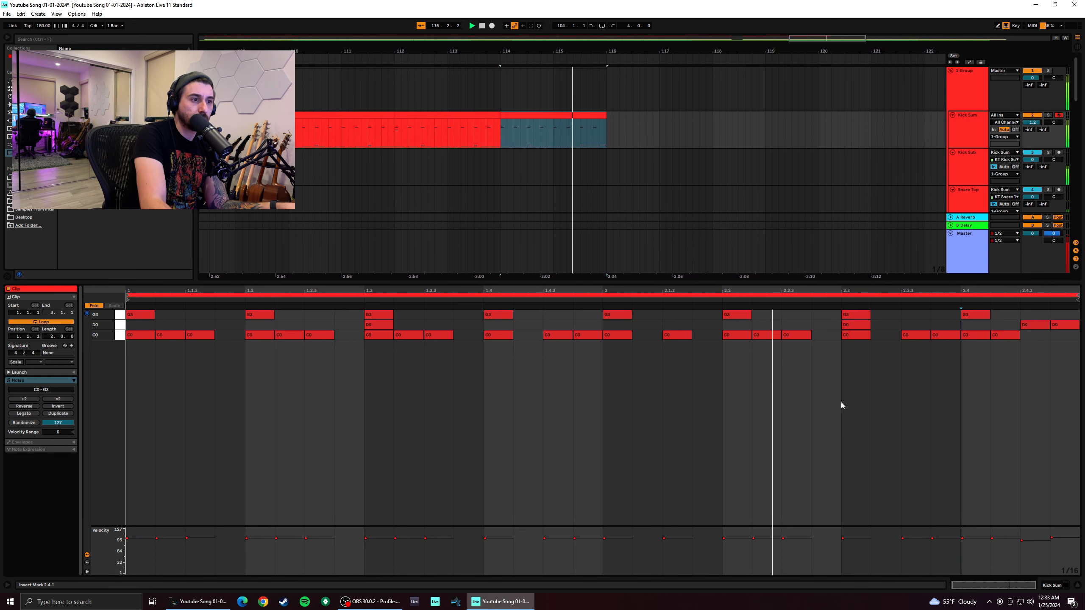
pyautogui.click(898, 364)
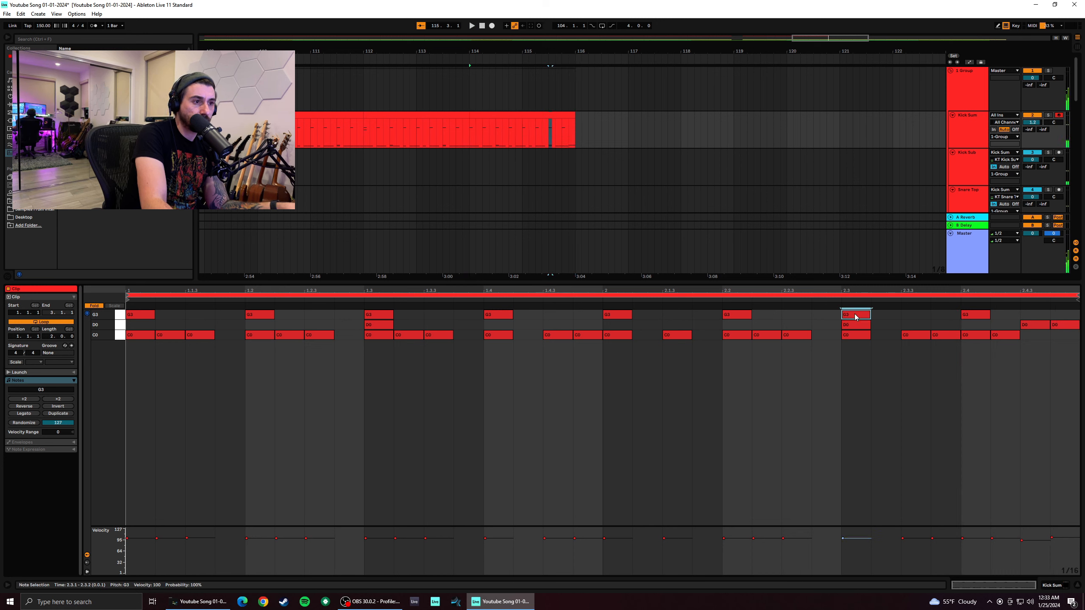
pyautogui.moveTo(856, 317)
pyautogui.mouseDown()
pyautogui.moveTo(856, 337)
pyautogui.moveTo(860, 327)
pyautogui.mouseUp()
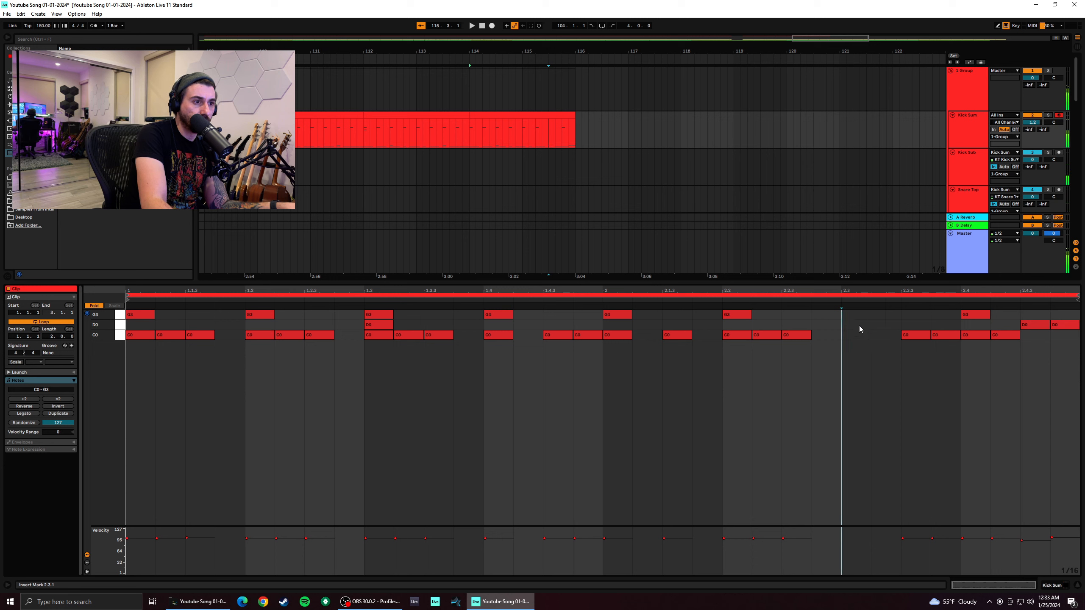
pyautogui.doubleClick(894, 327)
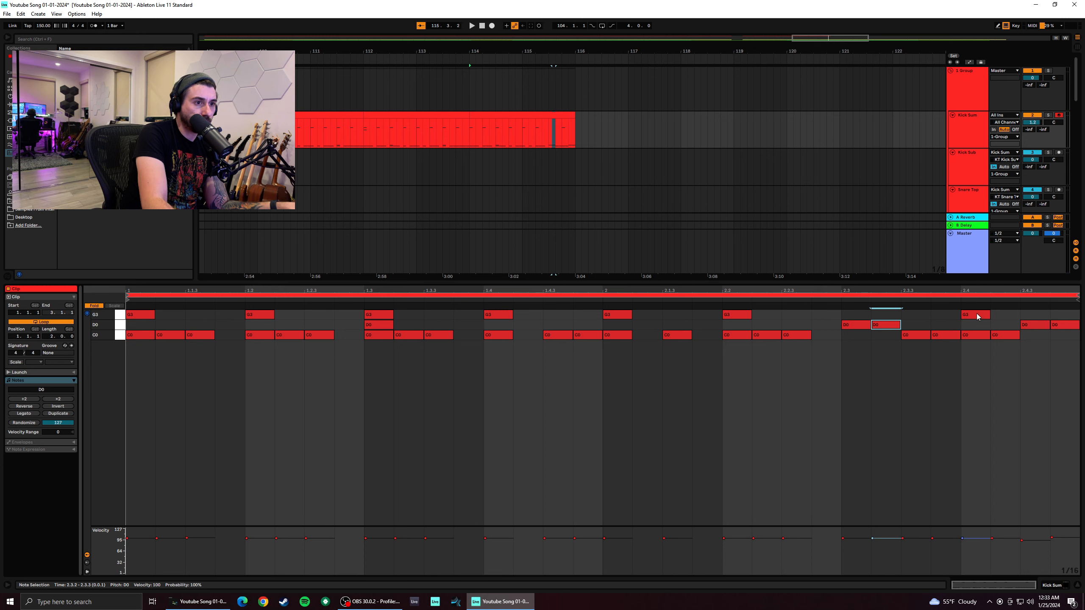
# In the clip at bar 114, add 1/16 notes C#1 at 2.3.3 and D#1 at 2.3.4, and delete the C0 kicks beneath them
pyautogui.click(94, 306)
pyautogui.doubleClick(929, 434)
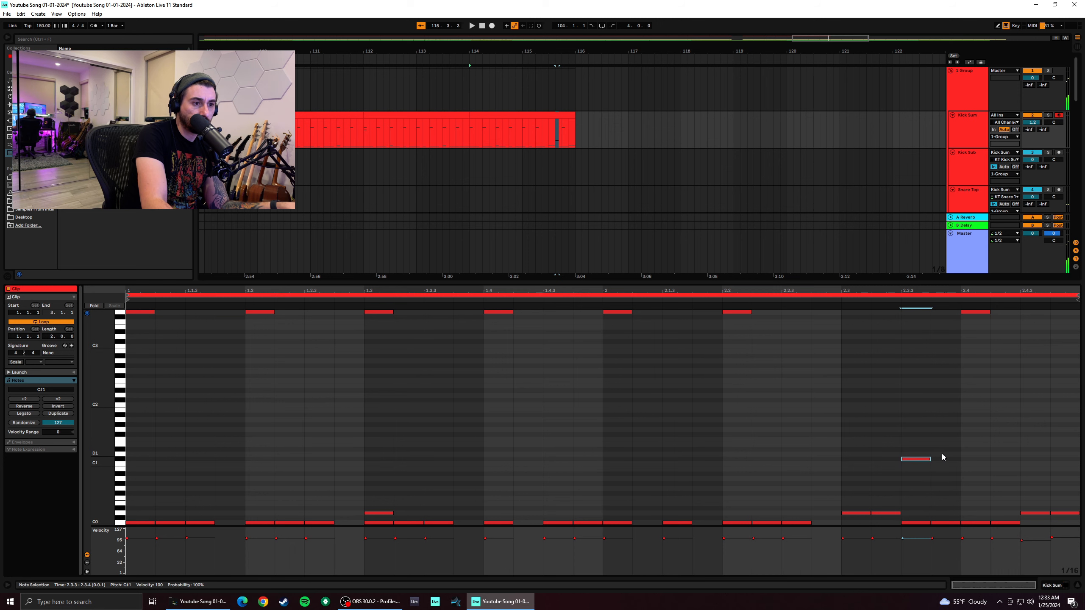
pyautogui.doubleClick(943, 455)
pyautogui.scroll(-3, 968, 464)
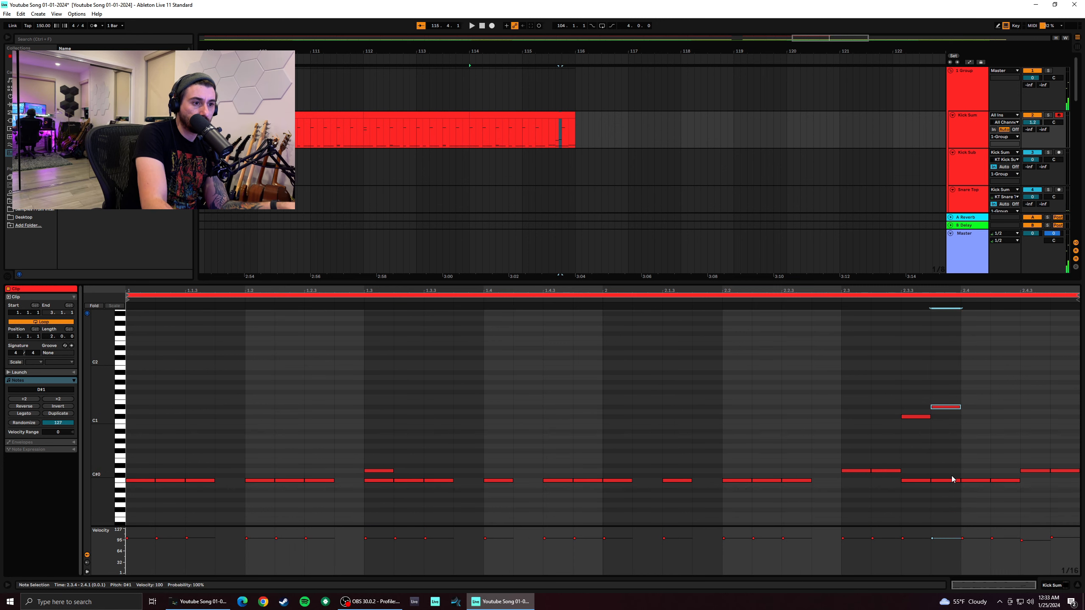
pyautogui.doubleClick(946, 475)
pyautogui.doubleClick(938, 481)
pyautogui.doubleClick(943, 477)
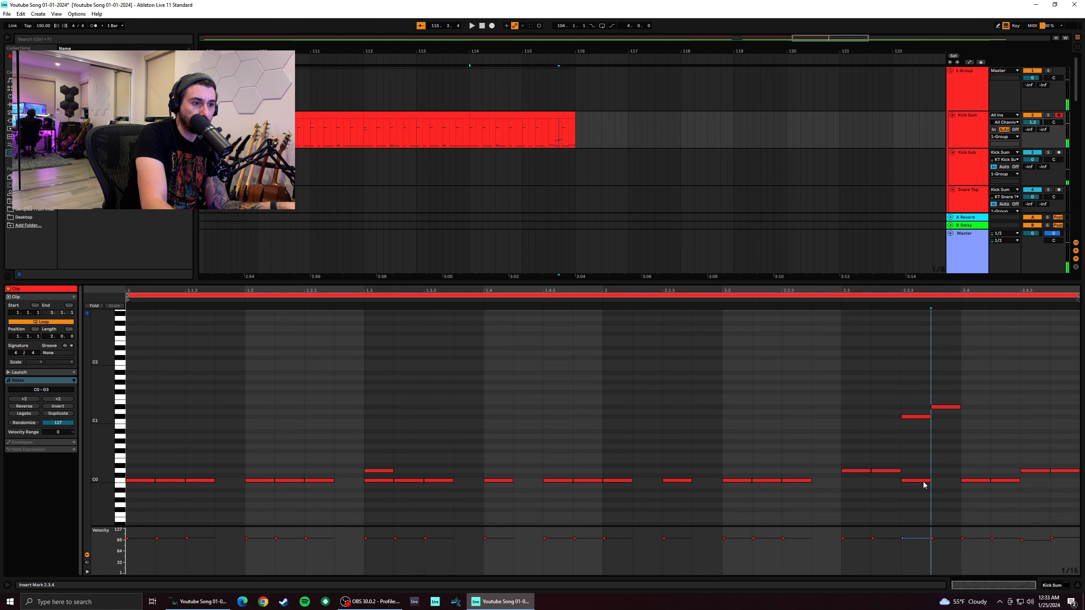
pyautogui.doubleClick(923, 481)
# Play the fill at the end of the clip from 2.3.1 and look over its notes across the pitch range
pyautogui.click(974, 478)
pyautogui.click(974, 480)
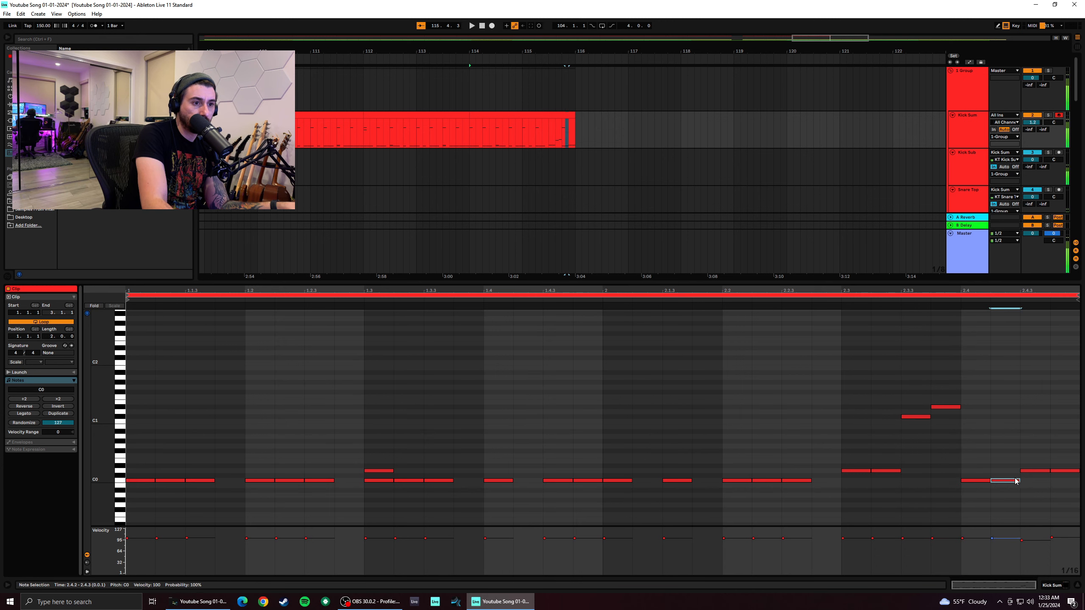
pyautogui.click(1028, 472)
pyautogui.click(844, 488)
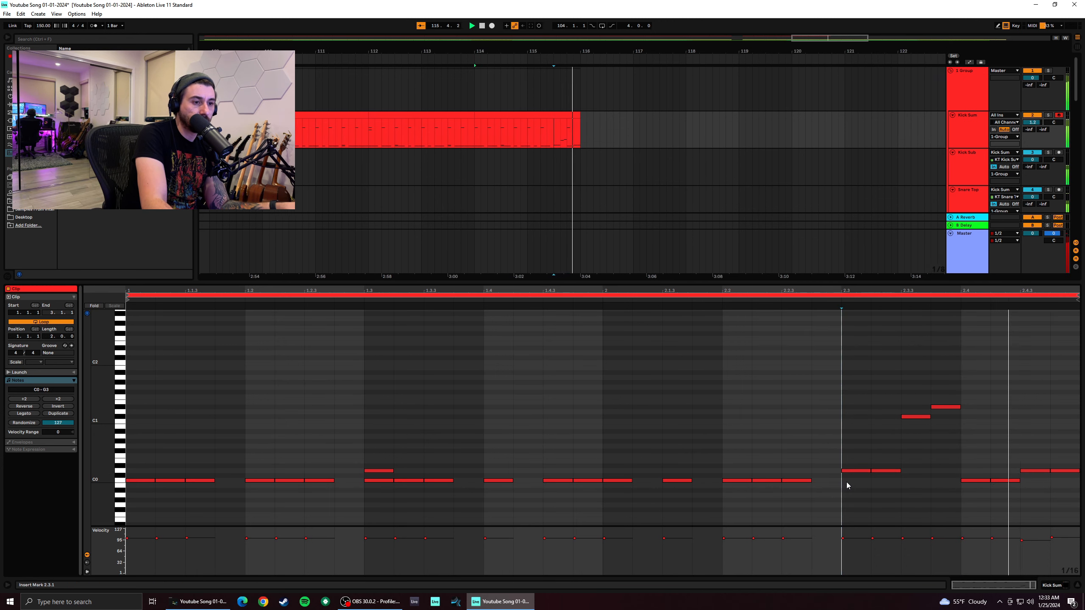
pyautogui.scroll(5, 1002, 429)
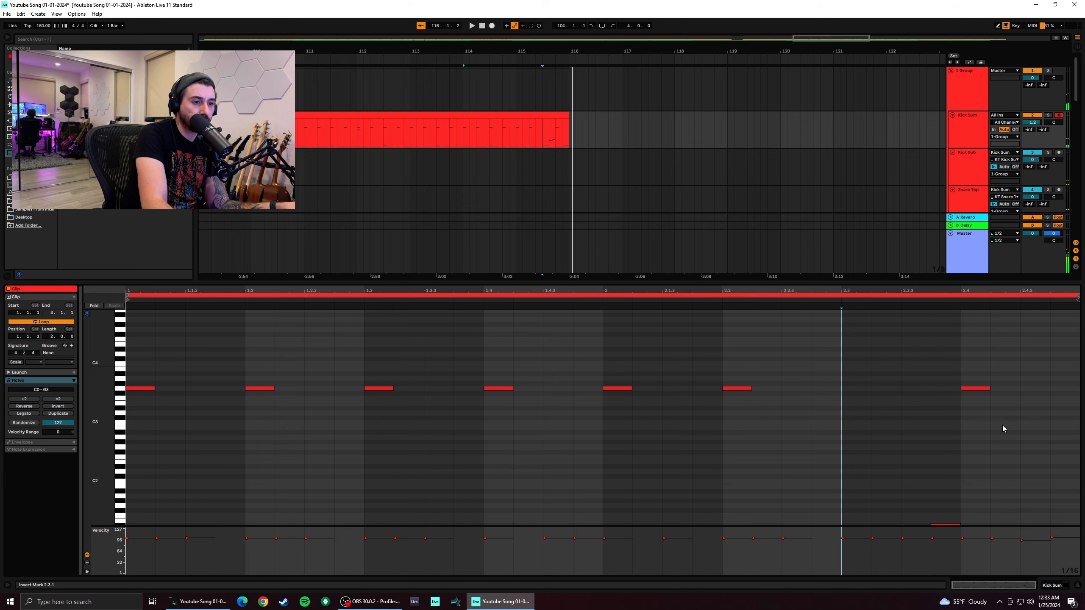
pyautogui.scroll(-5, 1002, 428)
pyautogui.scroll(2, 993, 428)
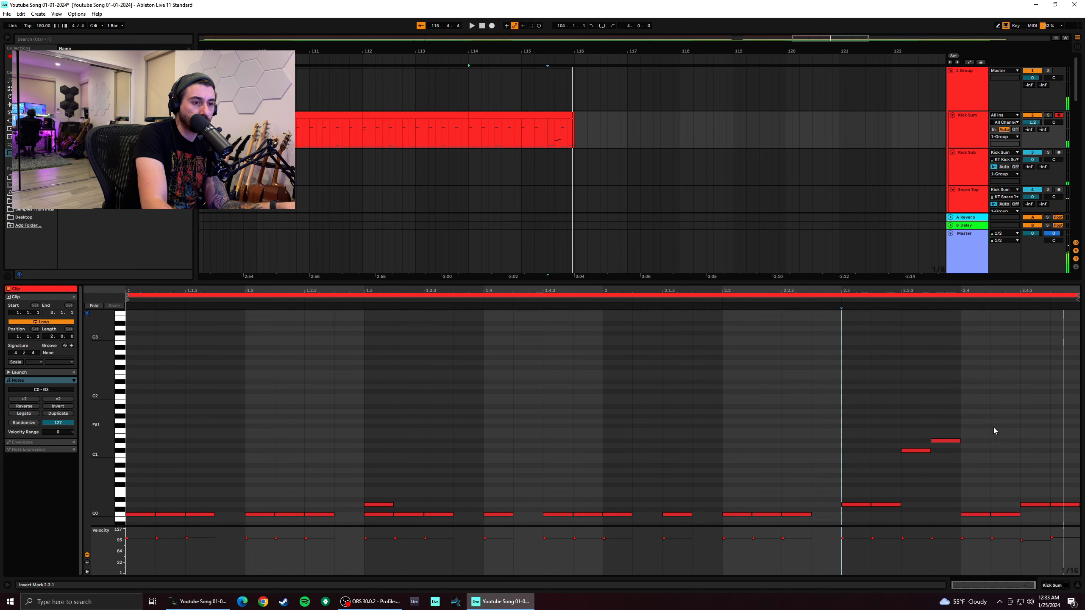
pyautogui.scroll(-2, 1001, 428)
pyautogui.scroll(2, 1013, 427)
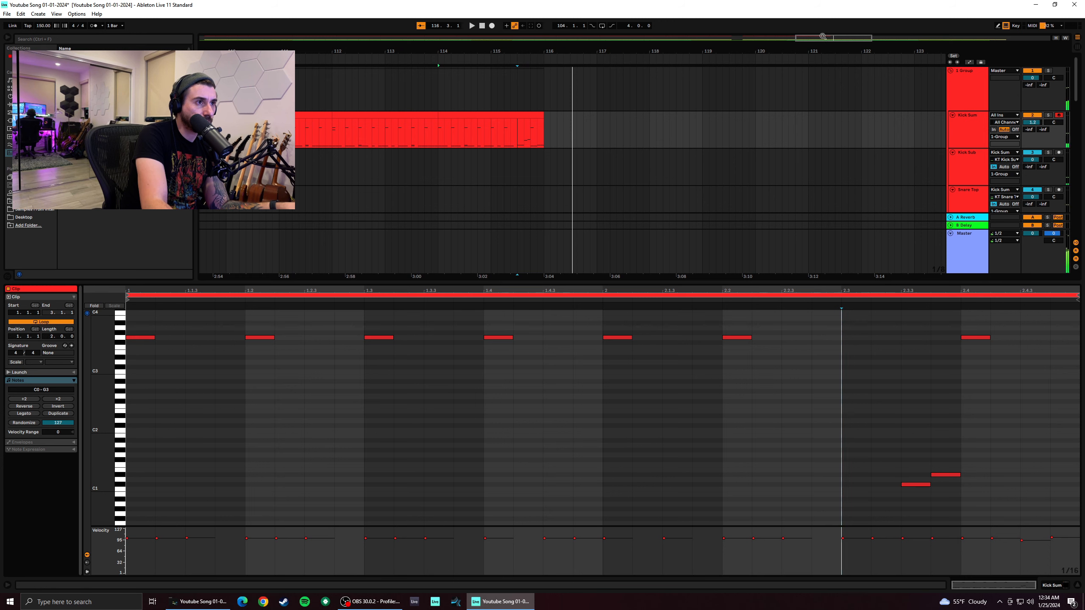
pyautogui.moveTo(660, 51); pyautogui.dragTo(748, 61)
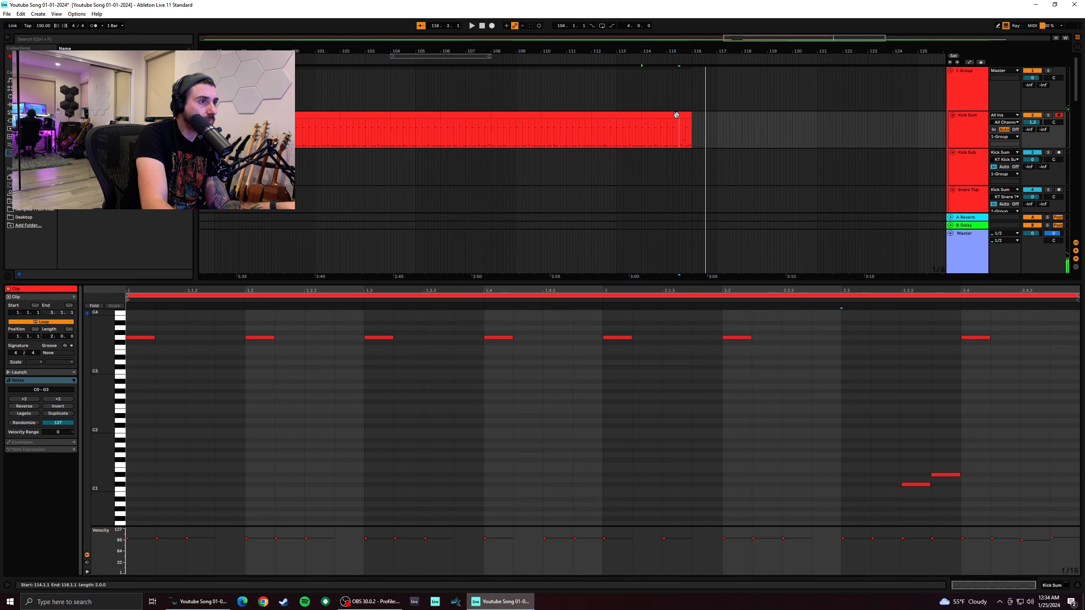
pyautogui.moveTo(681, 116); pyautogui.dragTo(607, 116)
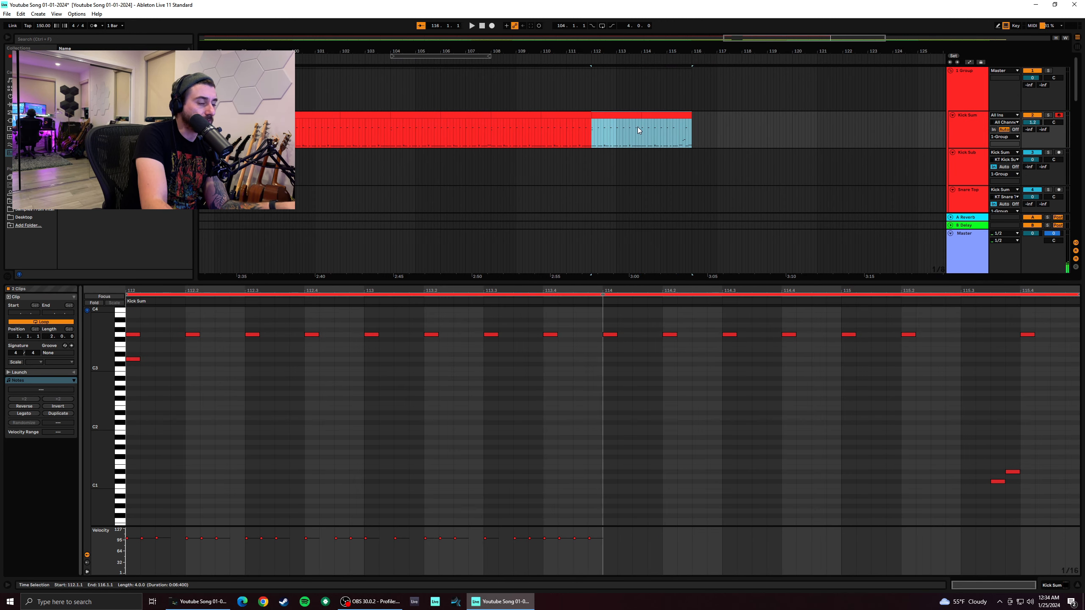
pyautogui.hotkey('ctrl', 'd')
pyautogui.press('space')
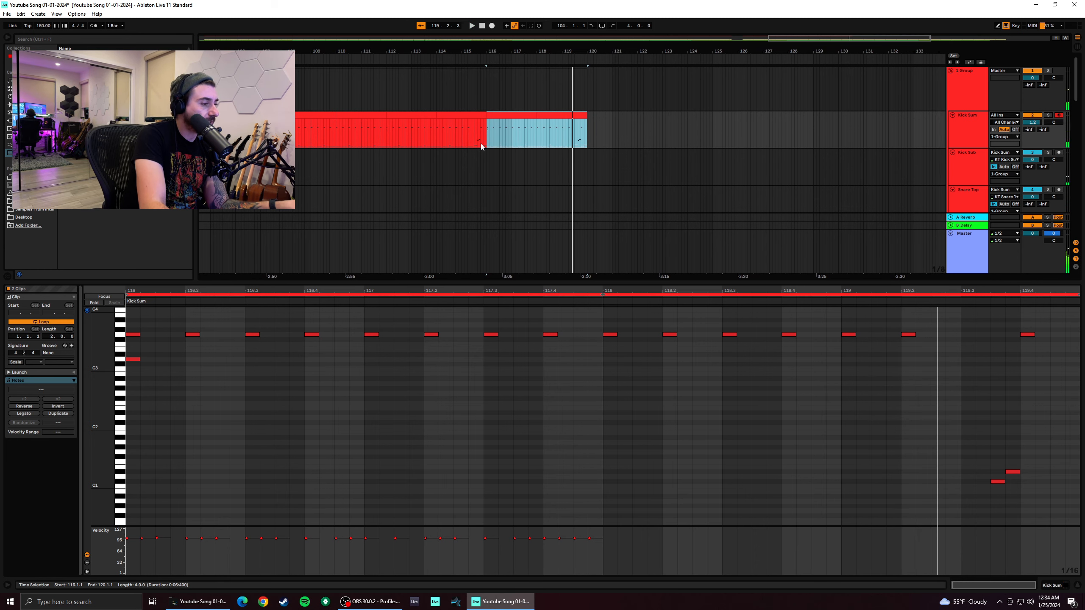
pyautogui.hotkey('ctrl', 'z')
# Extend the selection to the four Kick Sum clips from bar 108 to 116, duplicate them to bar 116, and play the copies
pyautogui.keyDown('shift'); pyautogui.click(347, 116); pyautogui.keyUp('shift')
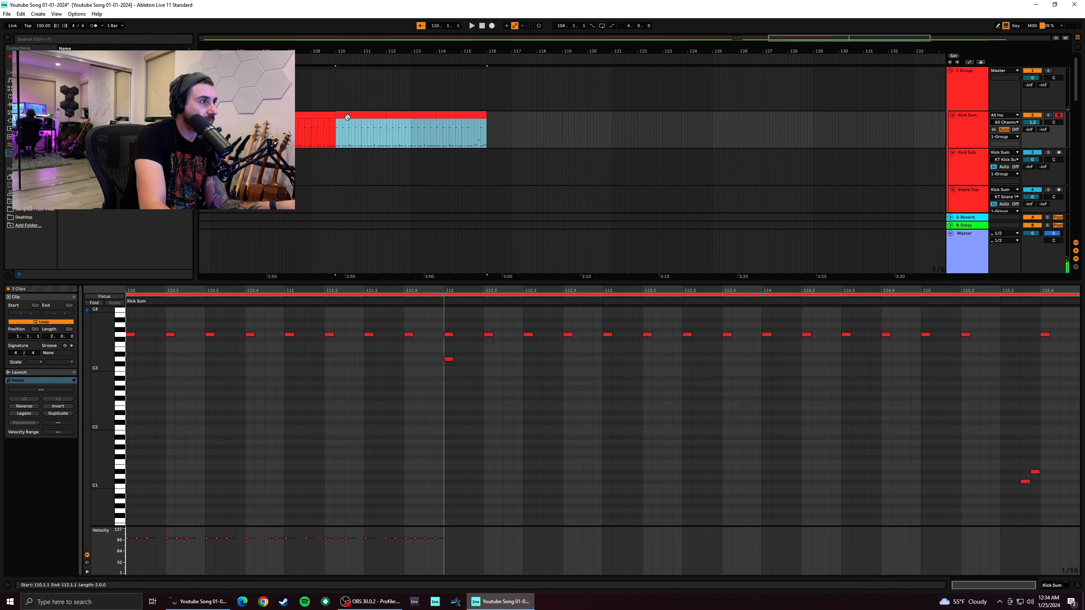
pyautogui.keyDown('shift'); pyautogui.click(319, 115); pyautogui.keyUp('shift')
pyautogui.hotkey('ctrl', 'd')
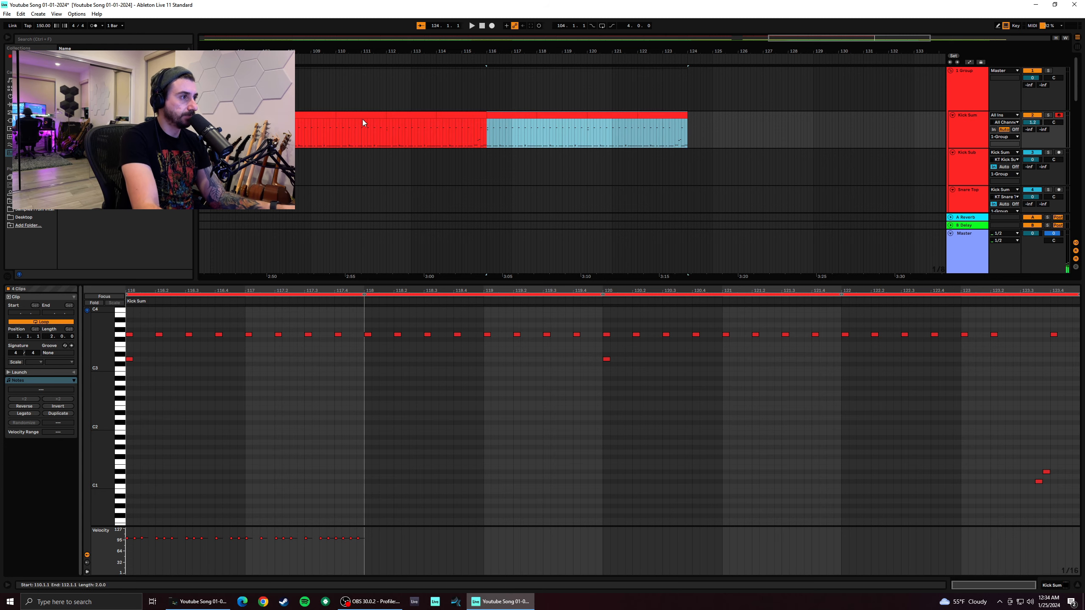
pyautogui.press('space')
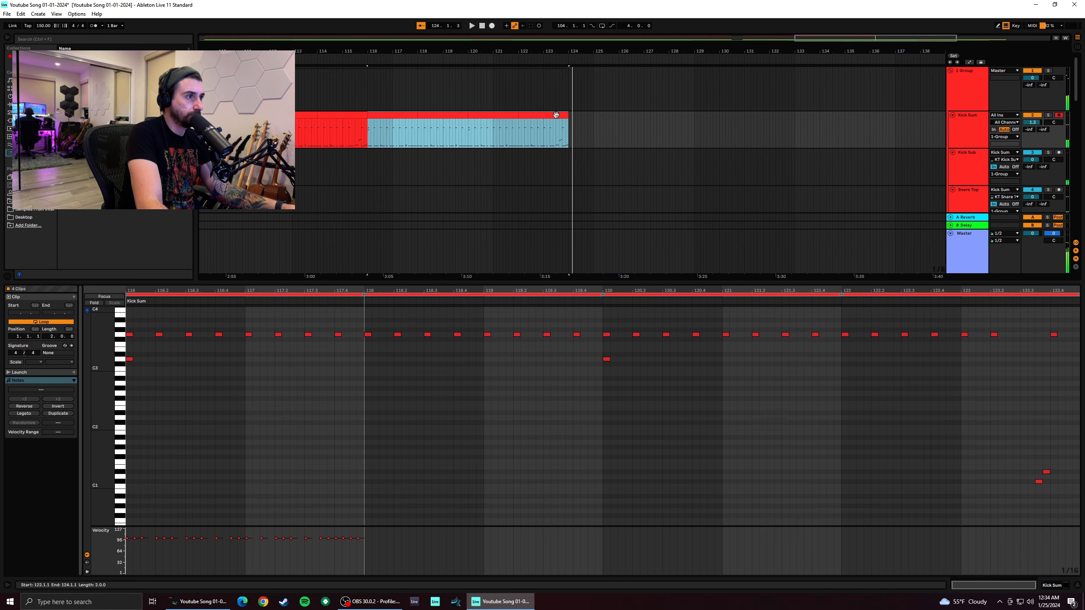
# Play the ending of the Kick Sum clip at bar 122 repeatedly from 122.4.1, 123.3.1 and 123.3.3 to judge its fill
pyautogui.click(556, 138)
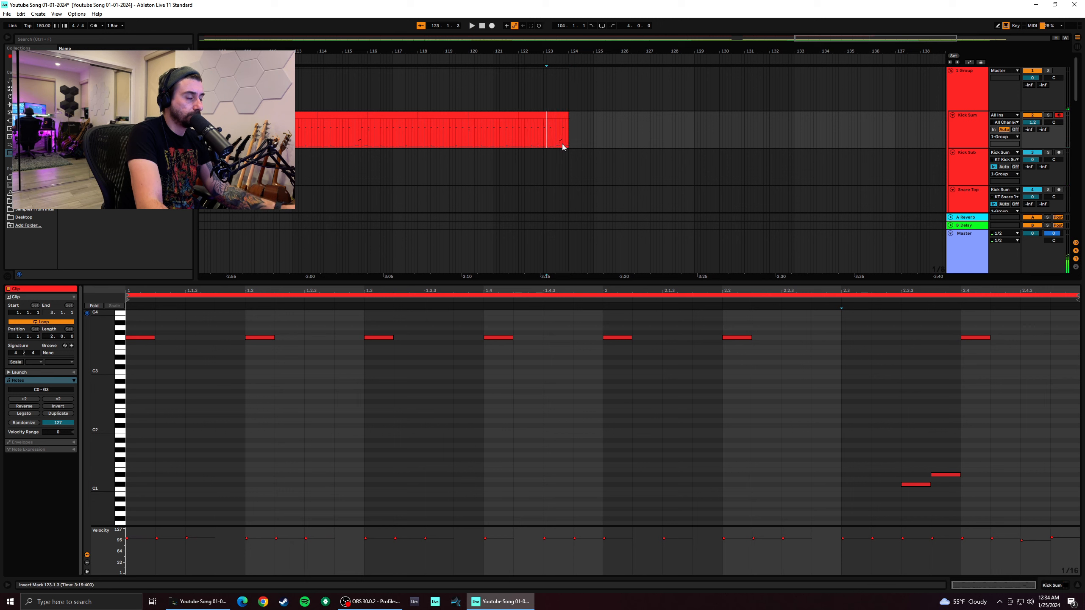
pyautogui.scroll(10, 562, 144)
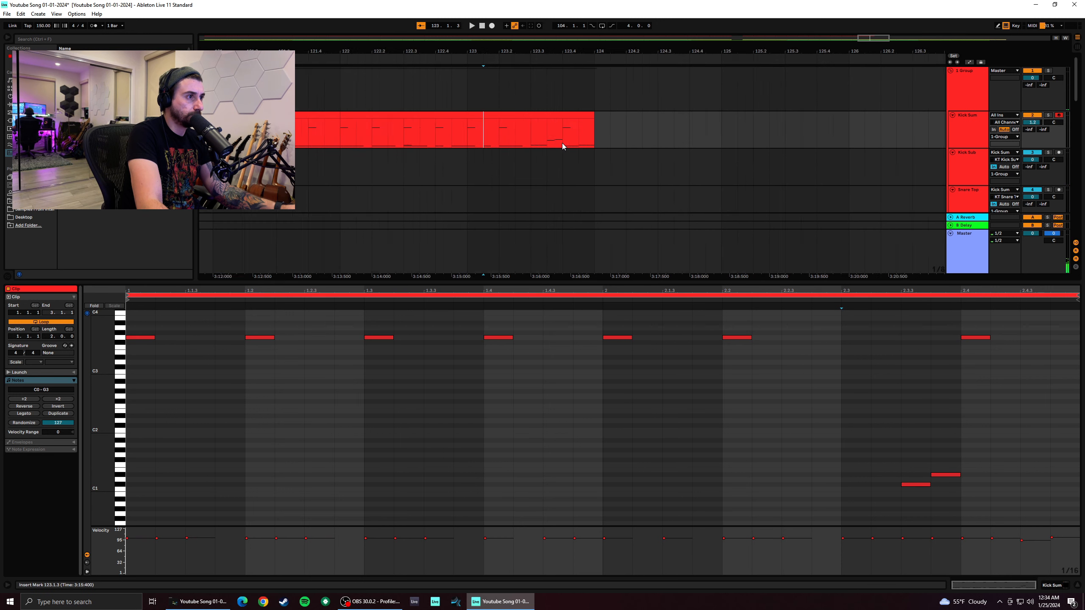
pyautogui.click(528, 132)
pyautogui.click(545, 114)
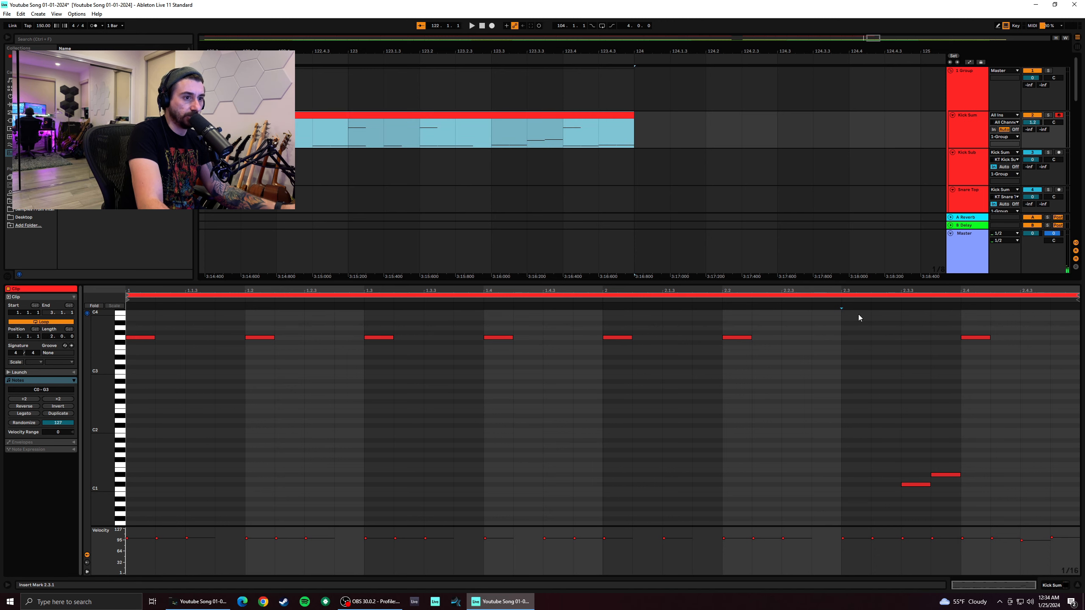
pyautogui.click(529, 136)
pyautogui.press('space')
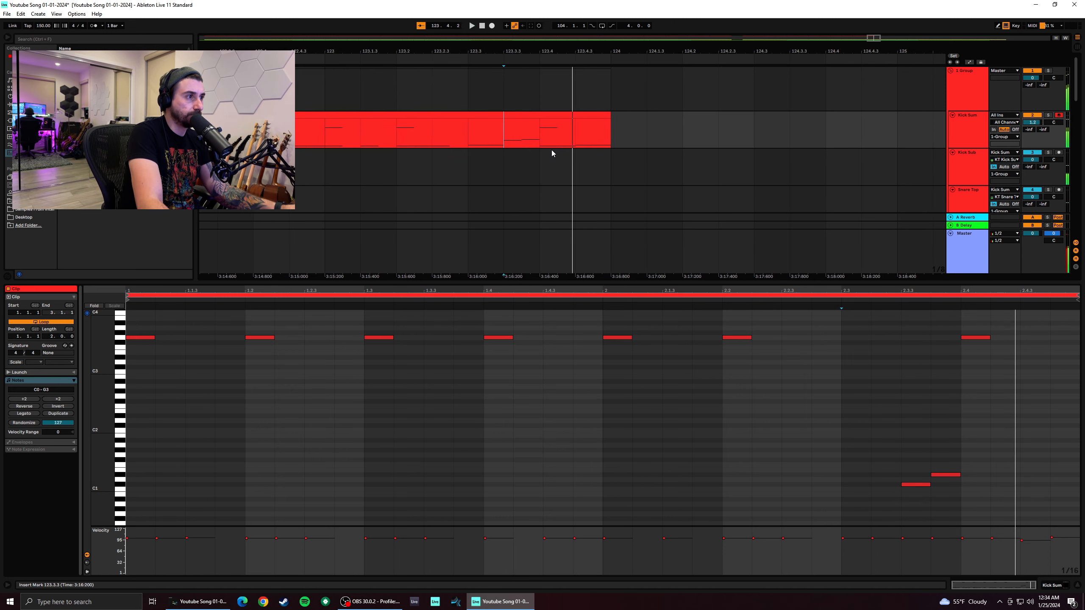
pyautogui.click(390, 143)
pyautogui.press('space')
pyautogui.press('space')
pyautogui.click(366, 143)
pyautogui.press('space')
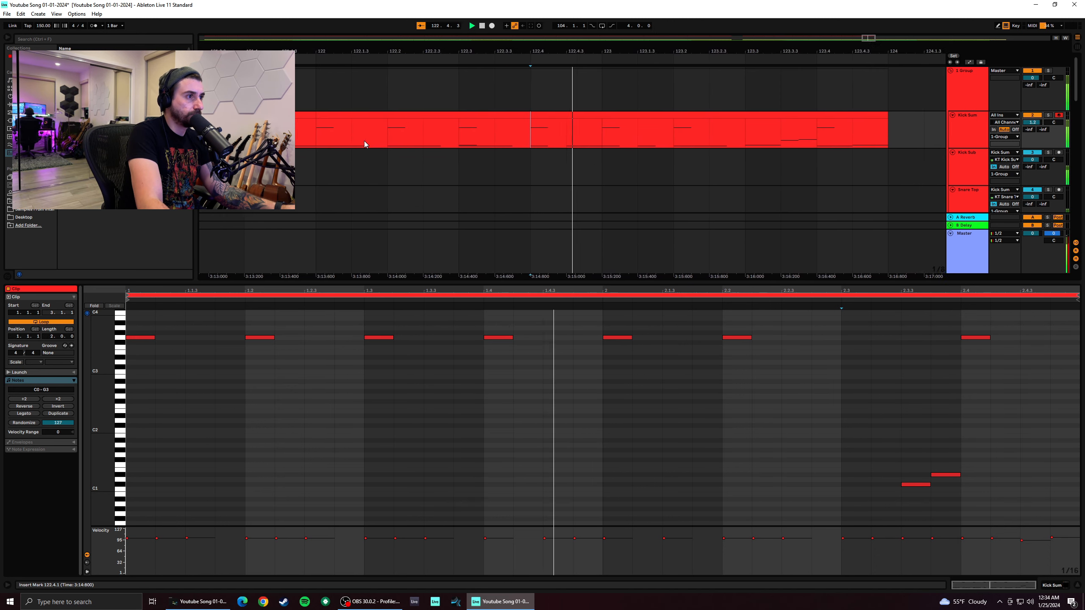
pyautogui.press('space')
pyautogui.click(476, 137)
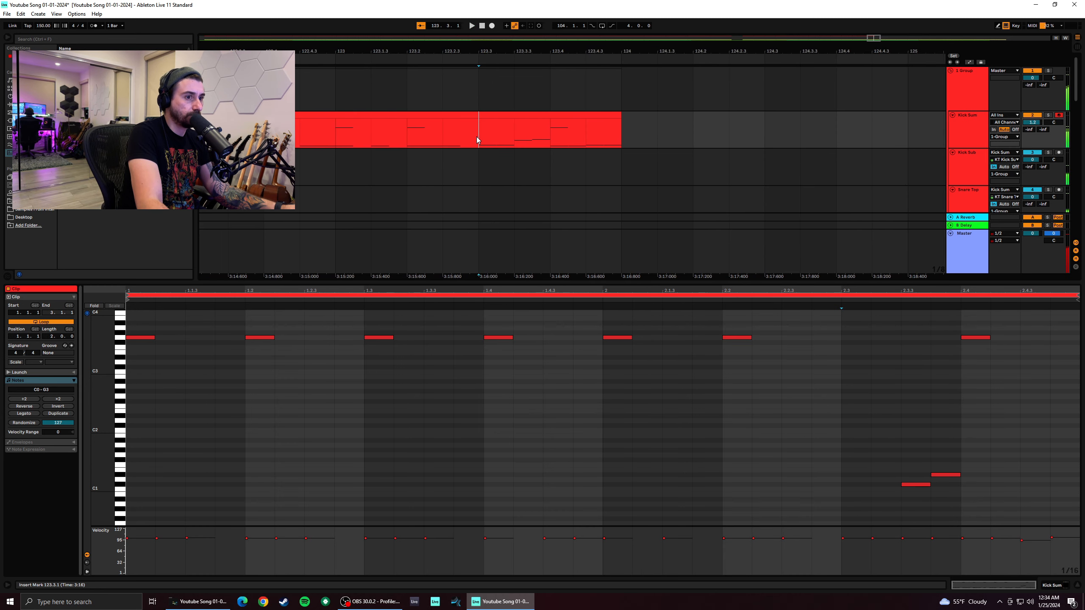
pyautogui.press('space')
pyautogui.press('space')
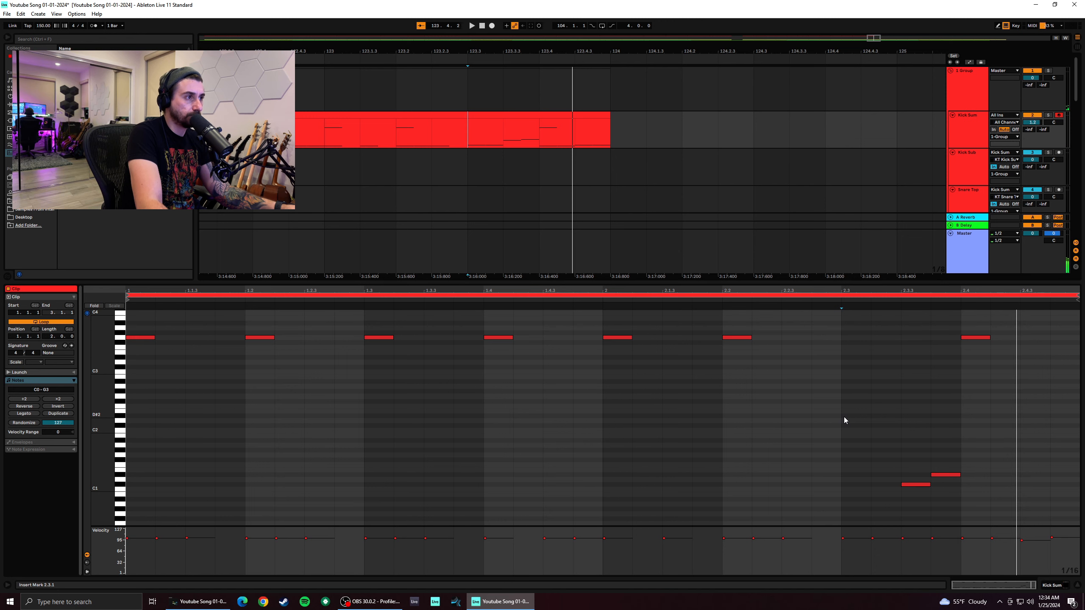
pyautogui.press('space')
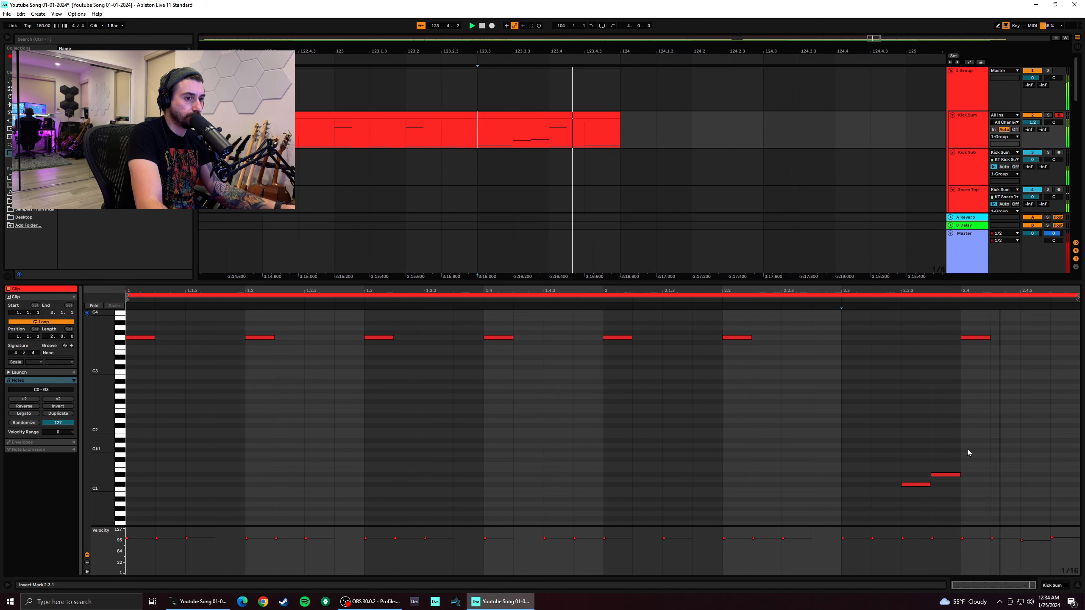
# In the clip at bar 122, delete the C0 kicks at 2.4.1 and 2.4.2 and the D0 at 2.4.4, and add a D0 at 2.4.1
pyautogui.scroll(-4, 967, 449)
pyautogui.doubleClick(983, 472)
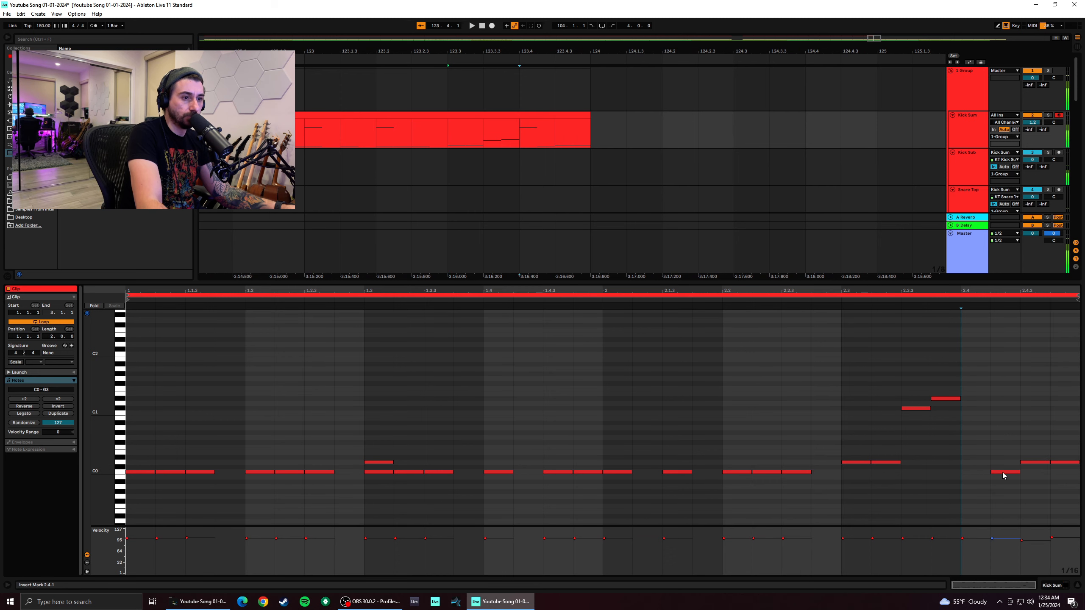
pyautogui.doubleClick(1002, 472)
pyautogui.doubleClick(977, 461)
pyautogui.click(1035, 464)
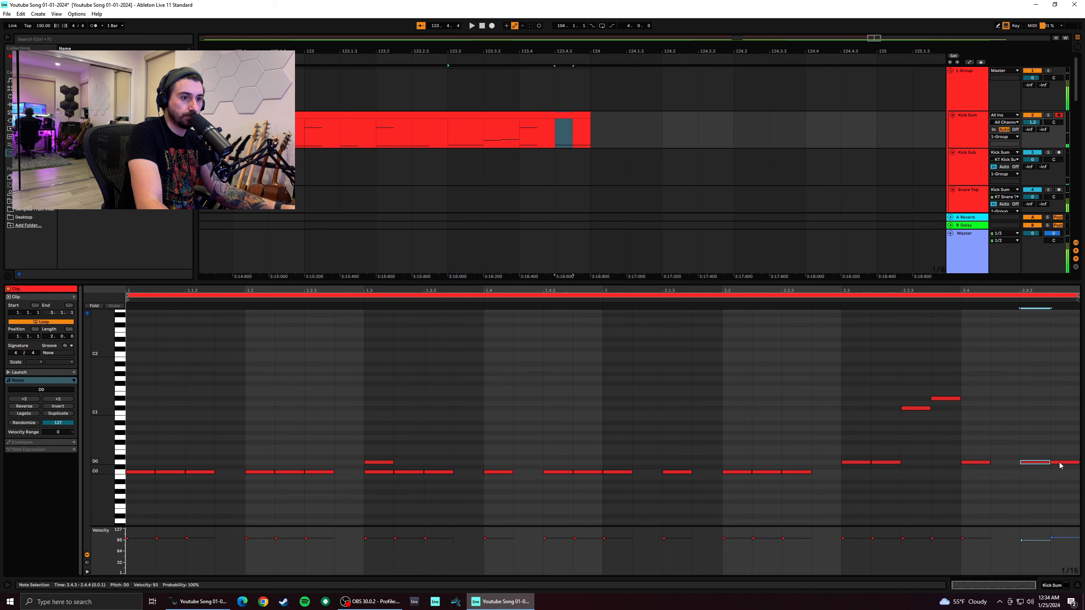
pyautogui.doubleClick(1061, 463)
# Add a 1/16 C#4 note at 2.4.3 in the same clip and play the fill from 2.3.1
pyautogui.scroll(5, 1059, 438)
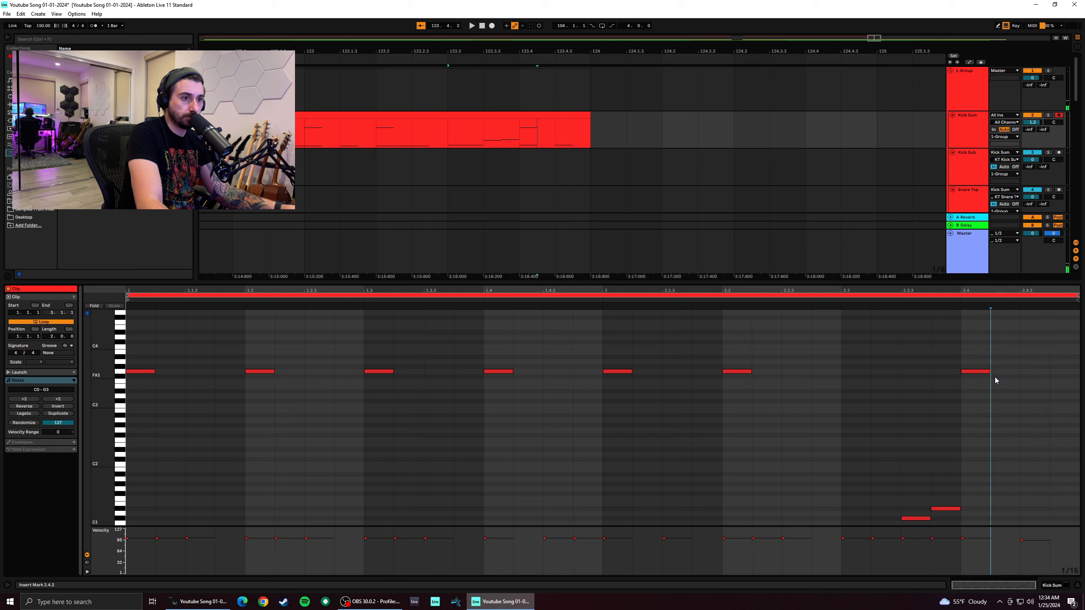
pyautogui.doubleClick(1034, 395)
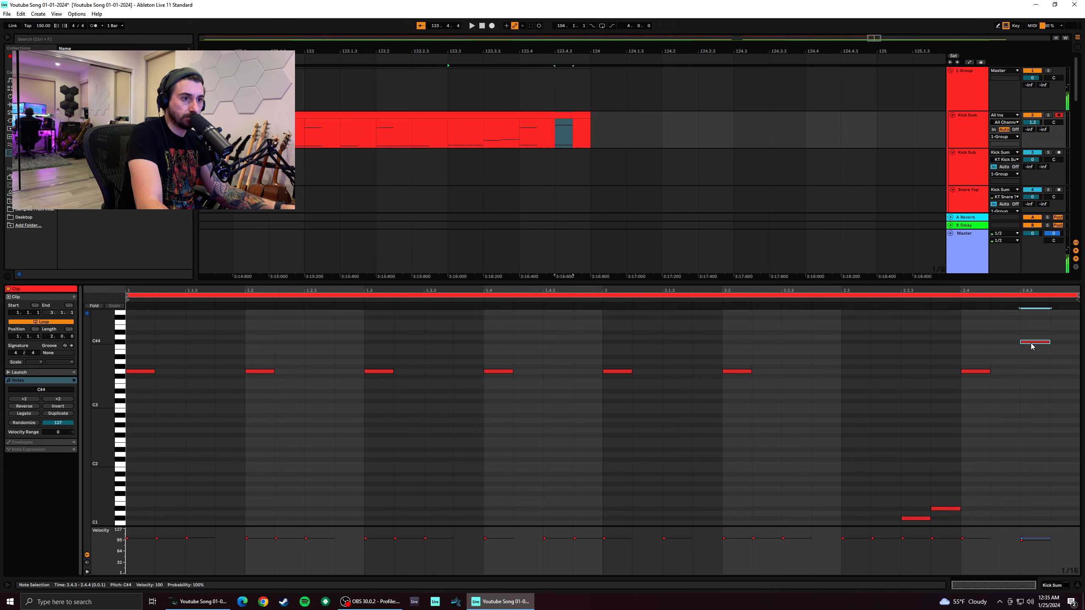
pyautogui.click(959, 352)
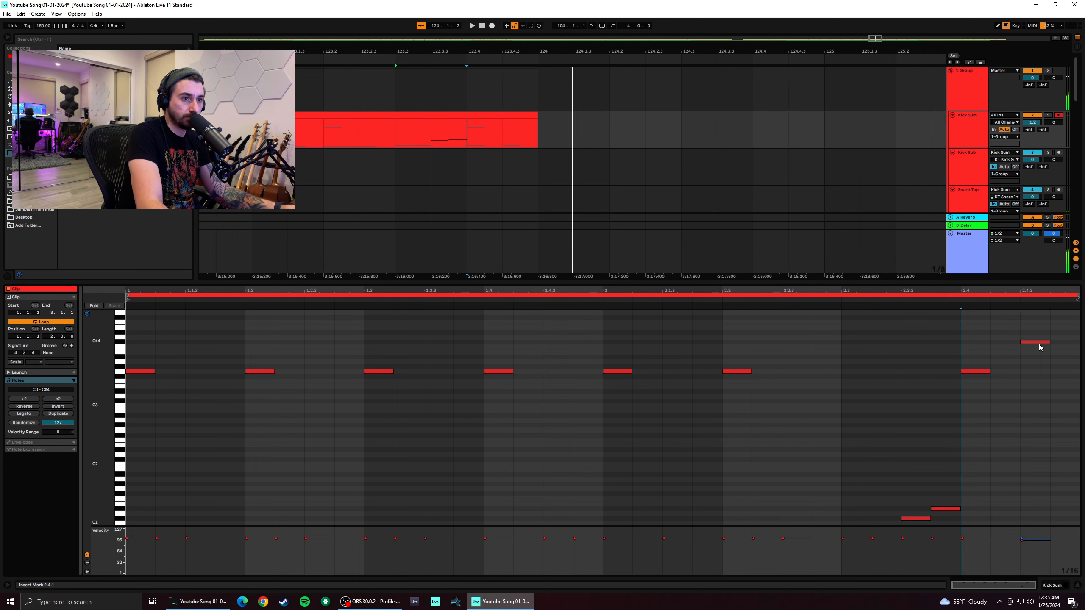
pyautogui.click(846, 366)
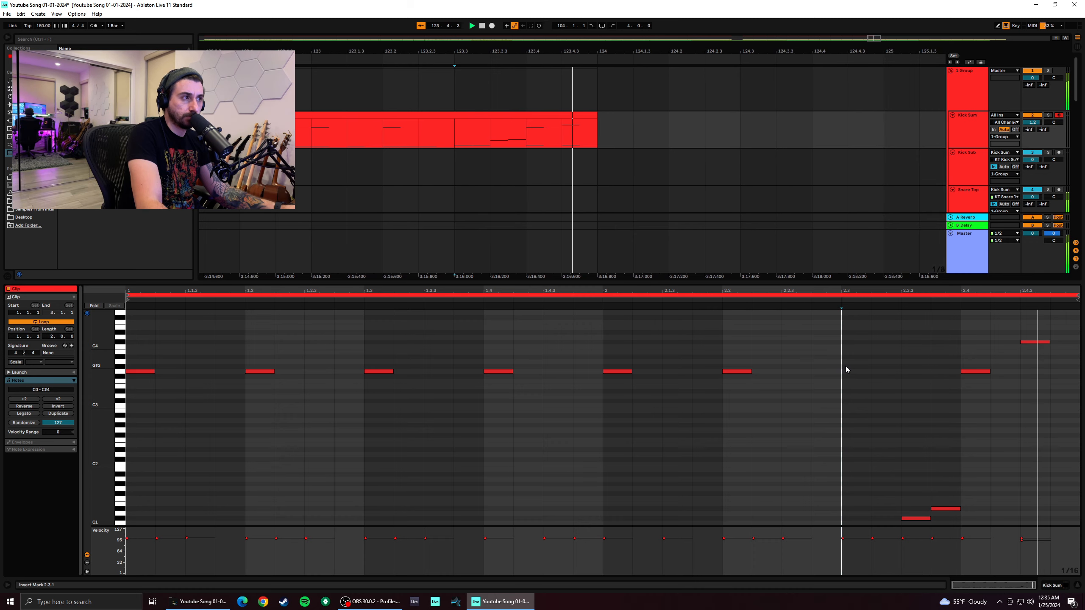
# Select all twelve Kick Sum clips from bar 100 to 124 and duplicate them to bar 124
pyautogui.moveTo(874, 39); pyautogui.dragTo(831, 1)
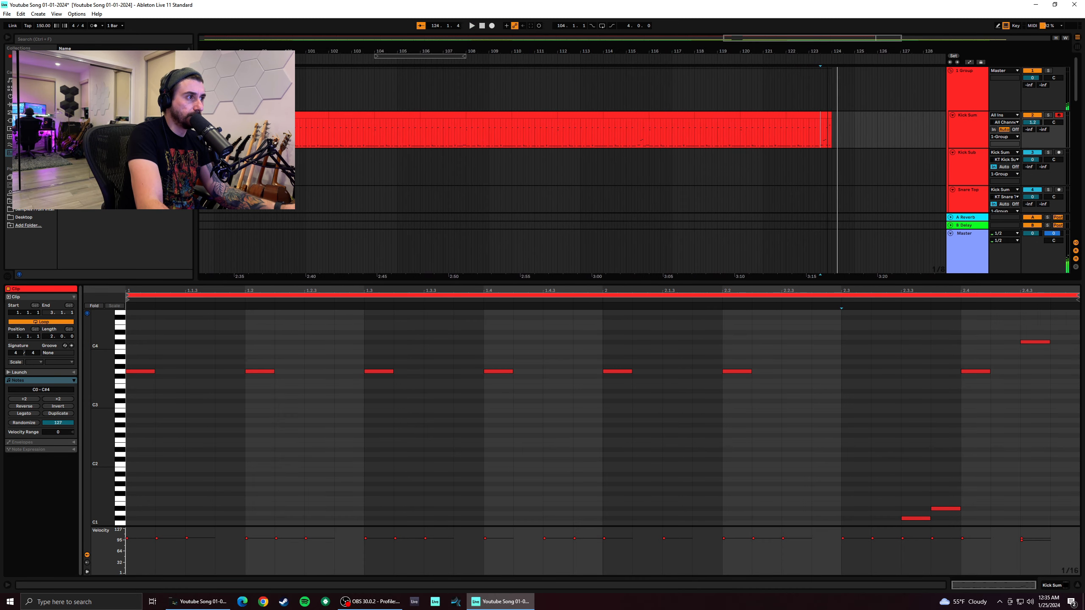
pyautogui.click(306, 112)
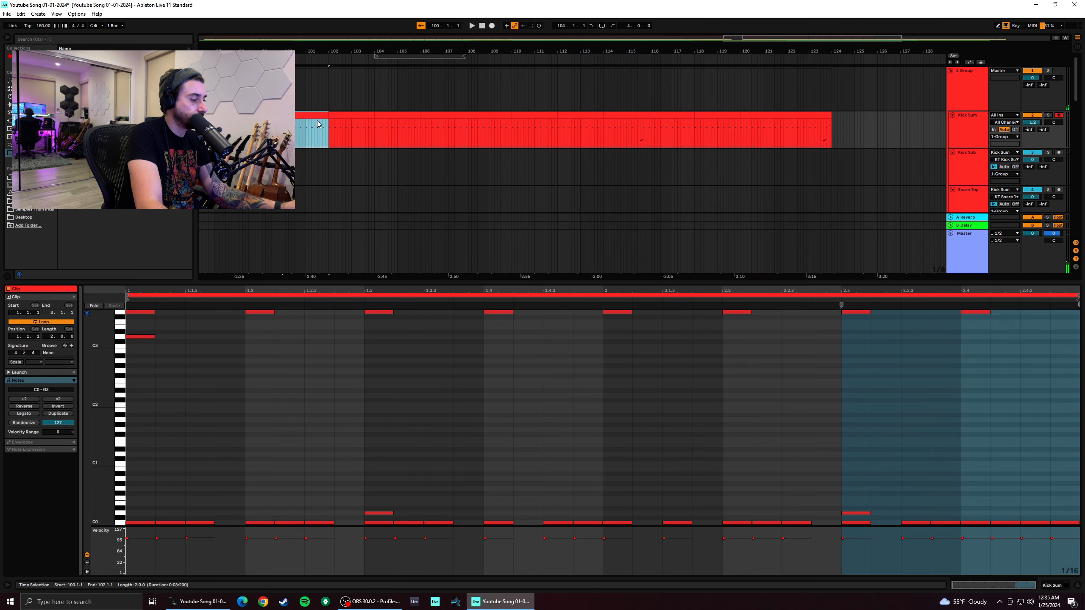
pyautogui.keyDown('shift'); pyautogui.click(814, 134); pyautogui.keyUp('shift')
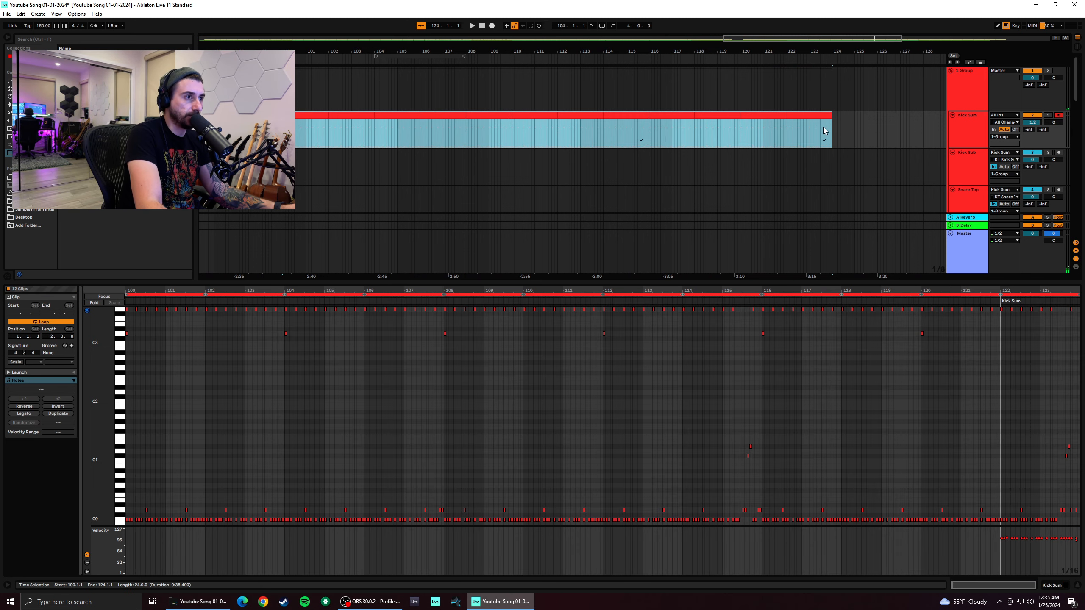
pyautogui.hotkey('ctrl', 'd')
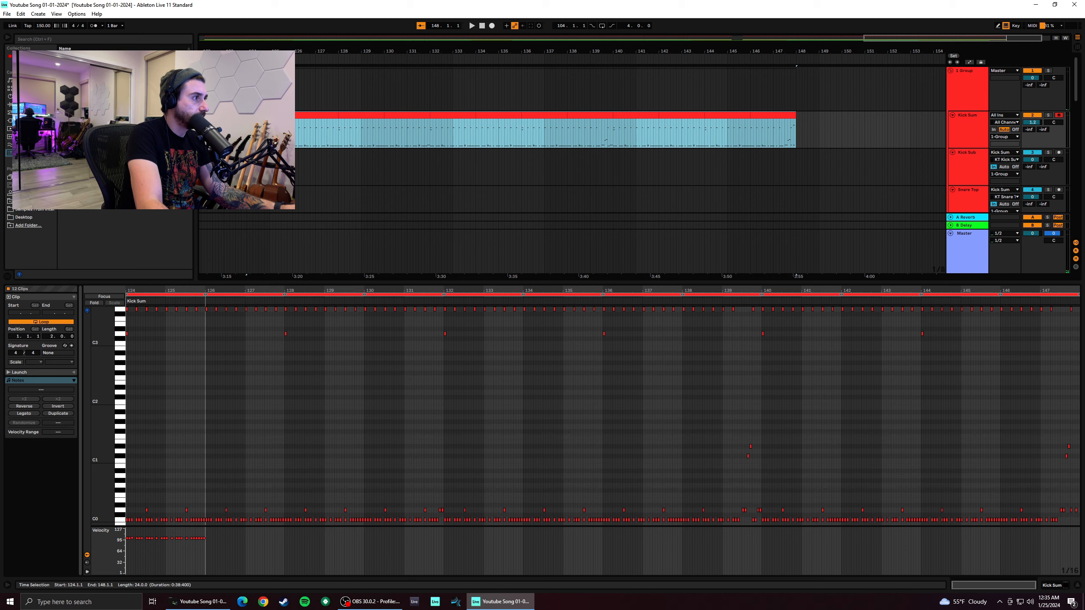
# Select the duplicated Kick Sum clips from bar 124 to 148 and consolidate them into a single clip
pyautogui.click(270, 114)
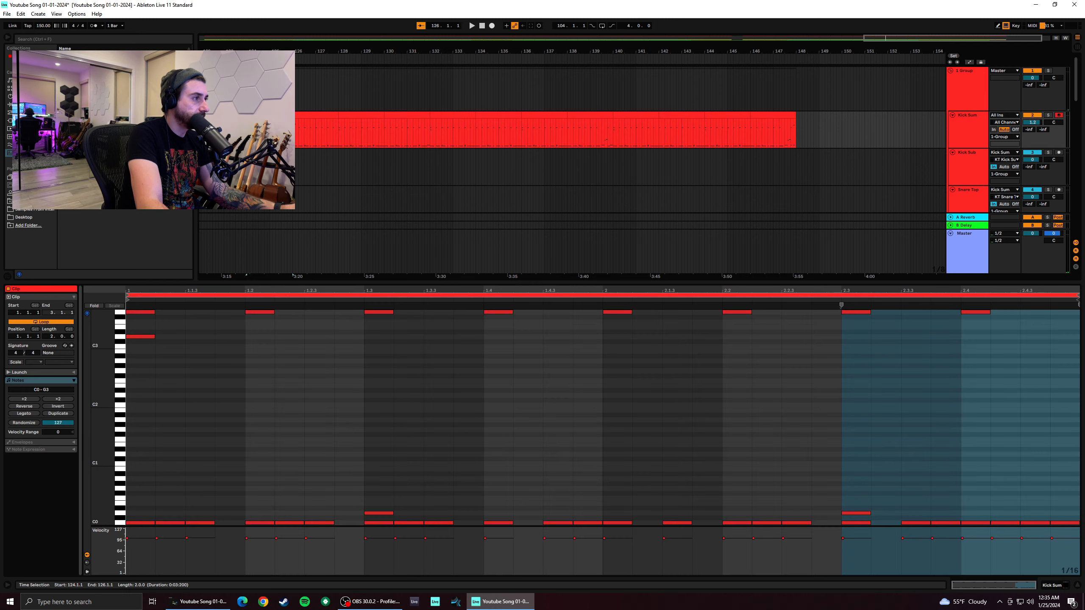
pyautogui.keyDown('shift'); pyautogui.click(777, 112); pyautogui.keyUp('shift')
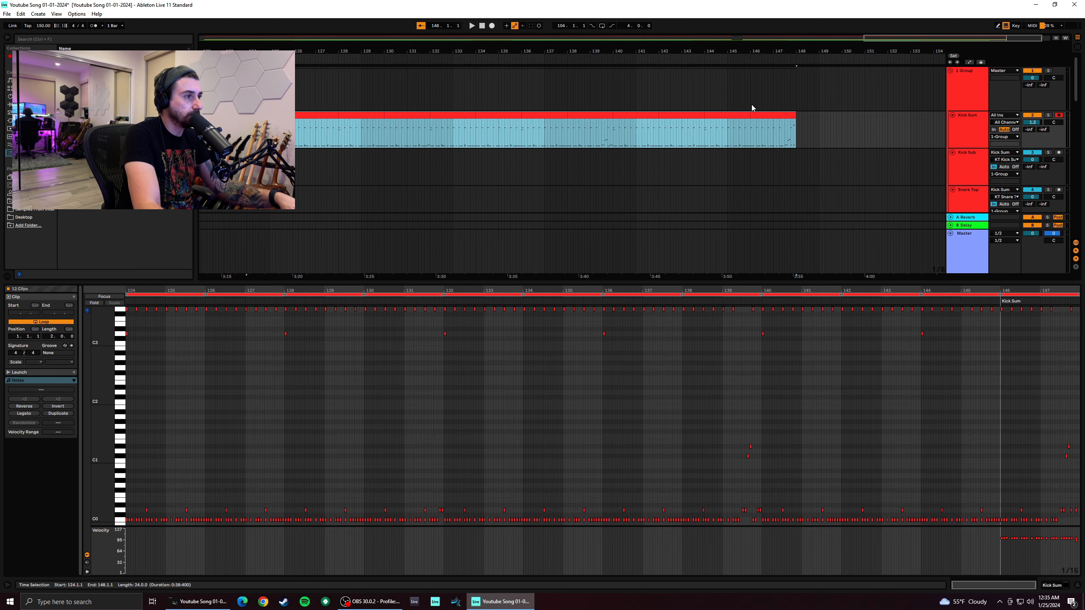
pyautogui.hotkey('ctrl', 'j')
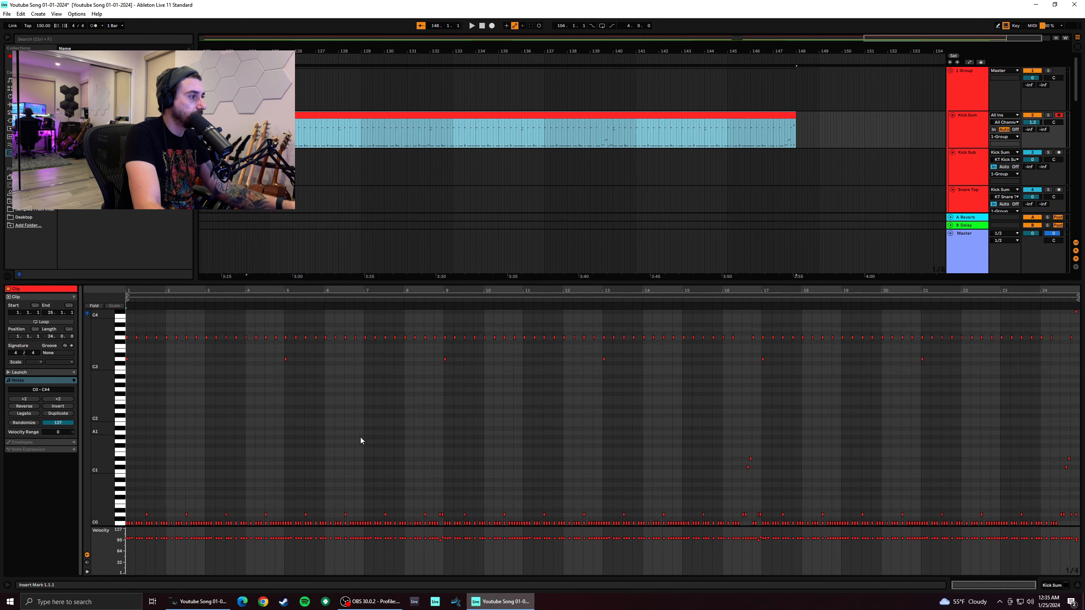
# Fold the piano roll to its used notes, audition C#1, D#1, D3, G3 and C#4, and unfold it
pyautogui.click(104, 306)
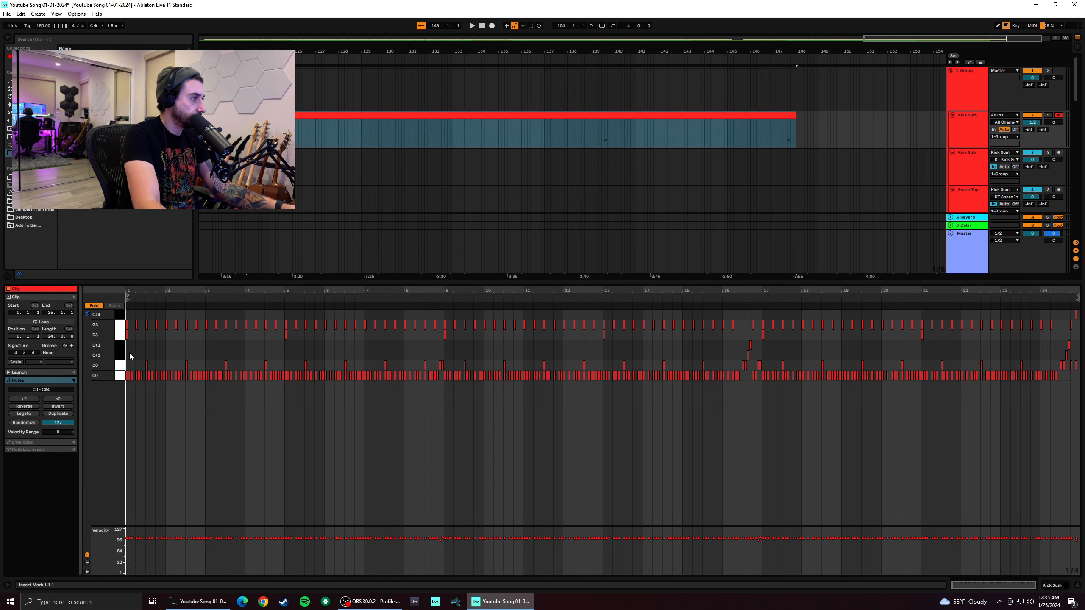
pyautogui.click(120, 355)
pyautogui.click(120, 346)
pyautogui.click(120, 336)
pyautogui.click(119, 325)
pyautogui.click(118, 316)
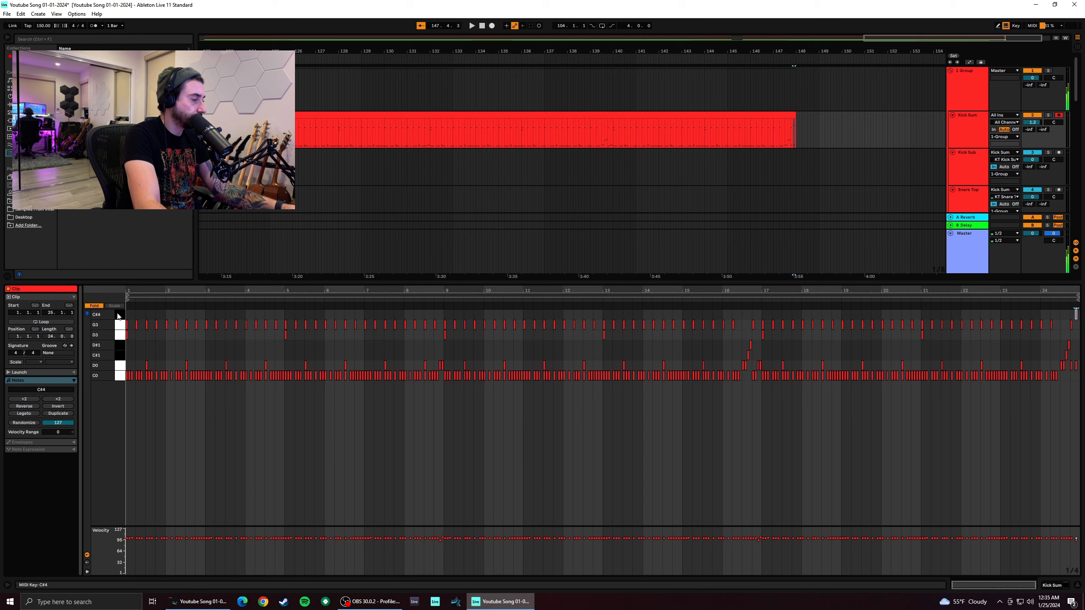
pyautogui.click(97, 306)
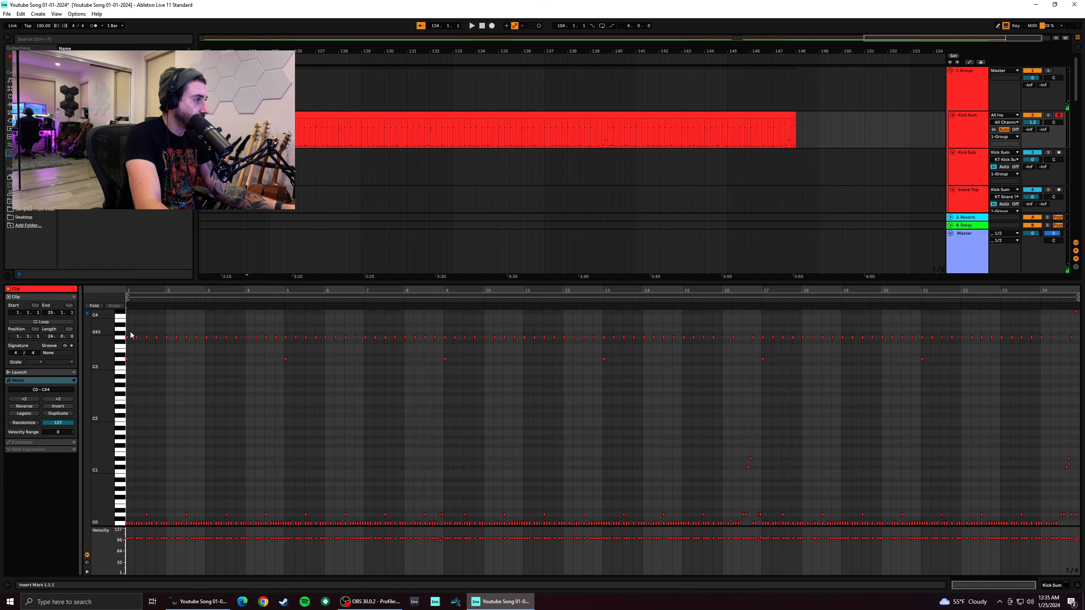
# Select the G3 notes between 1.2.1 and bar 17 of the consolidated clip and transpose them down to A#2
pyautogui.moveTo(134, 328); pyautogui.dragTo(760, 358)
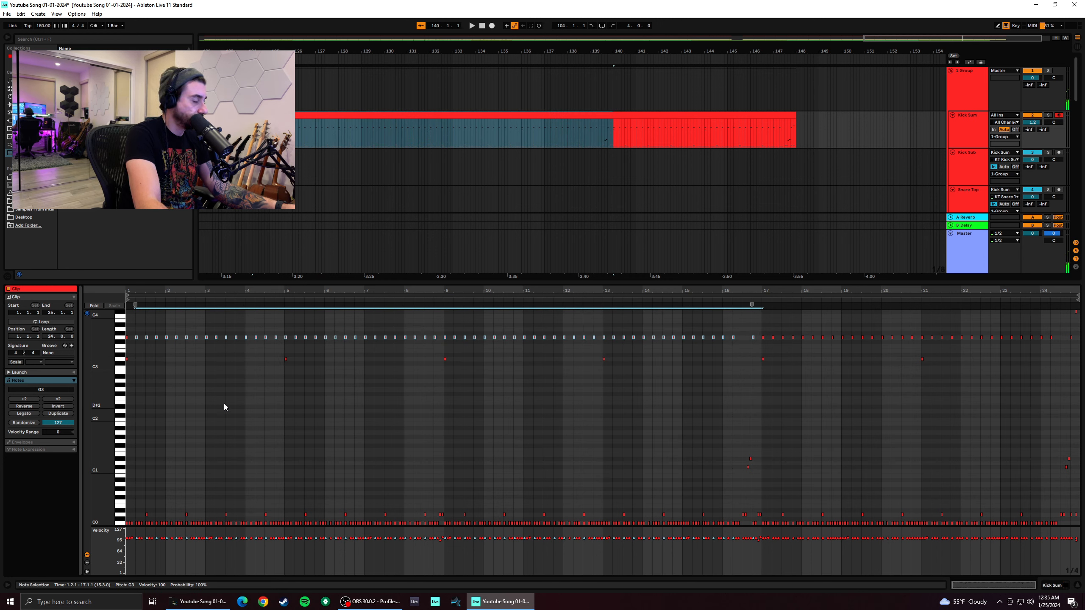
pyautogui.press('Down')
pyautogui.press('Down')
pyautogui.press('Down')
pyautogui.press('Down')
pyautogui.press('Down')
pyautogui.press('Down')
pyautogui.press('Down')
pyautogui.press('Down')
pyautogui.press('Down')
pyautogui.press('Down')
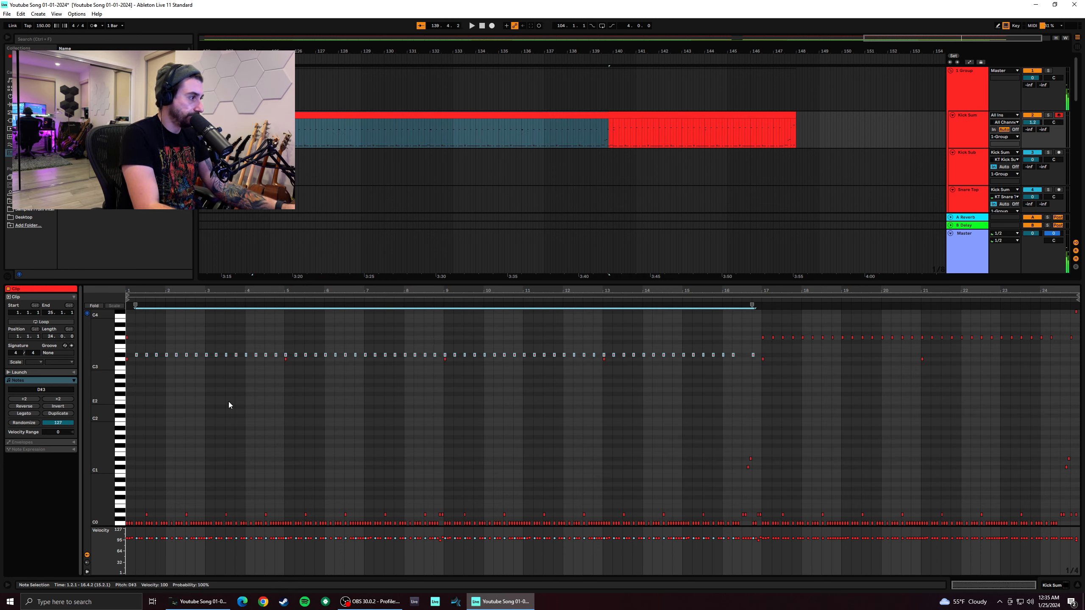
pyautogui.press('Up')
# Lower the selected notes to G#2 while auditioning the clip
pyautogui.press('space')
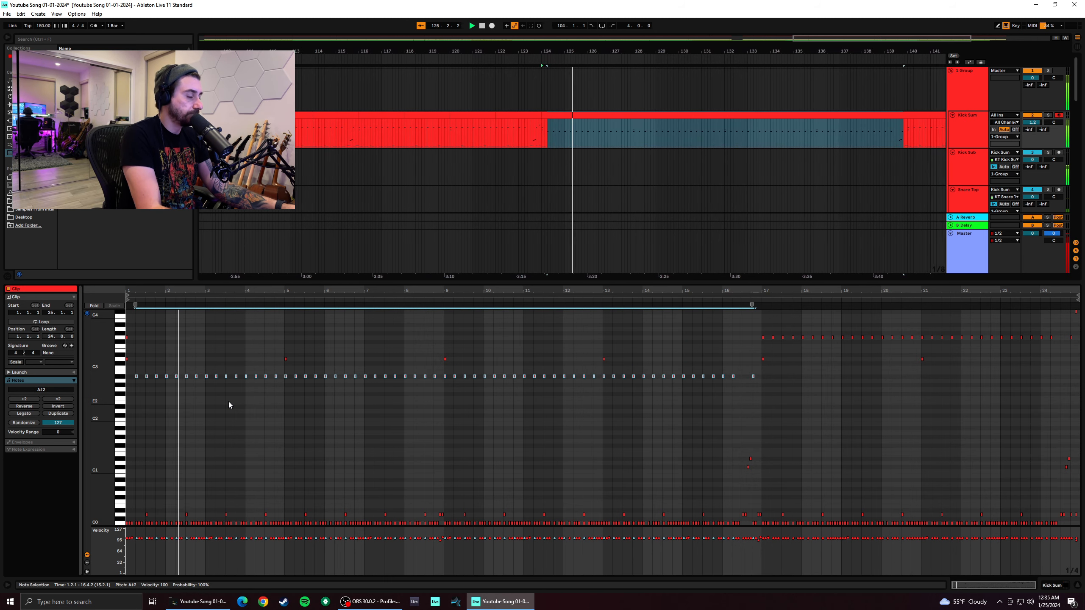
pyautogui.press('Down')
pyautogui.press('space')
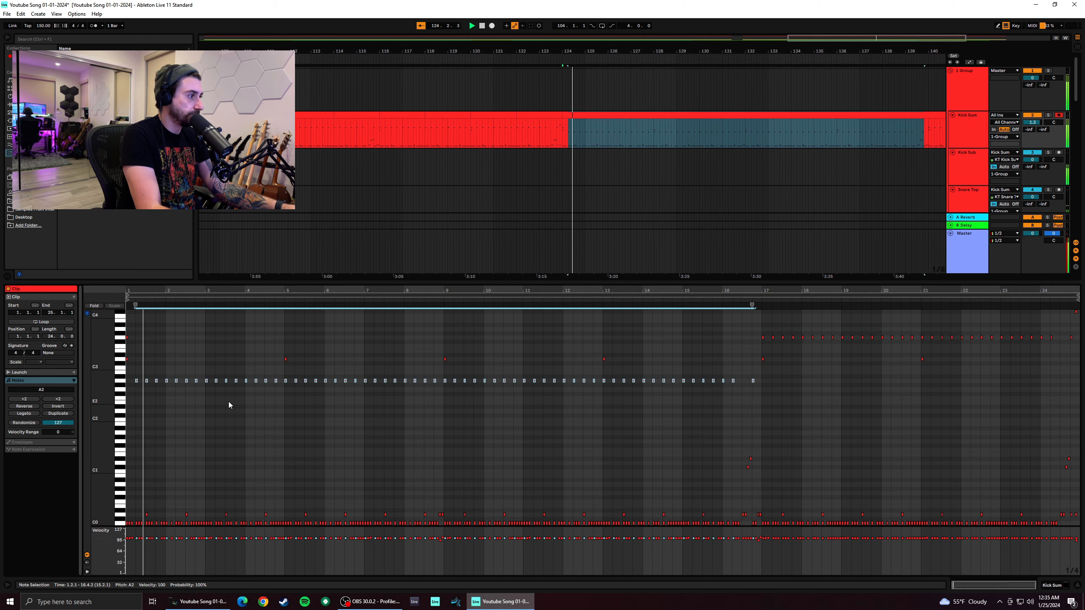
pyautogui.press('Down')
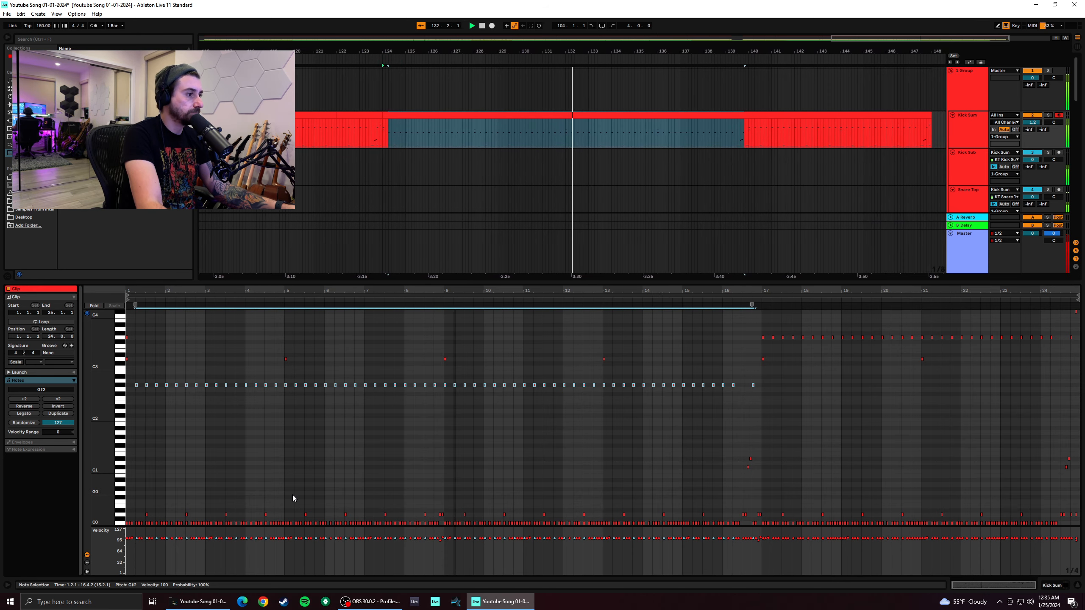
pyautogui.press('space')
# Add a one-beat D3 note at 9.1.1 and play the passage from there
pyautogui.click(444, 358)
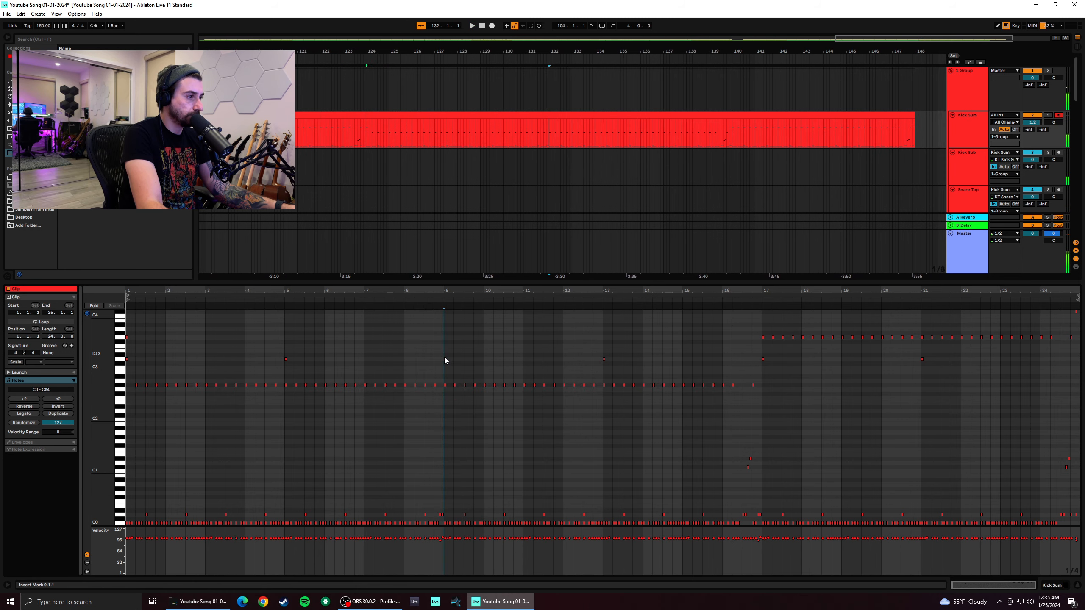
pyautogui.doubleClick(445, 360)
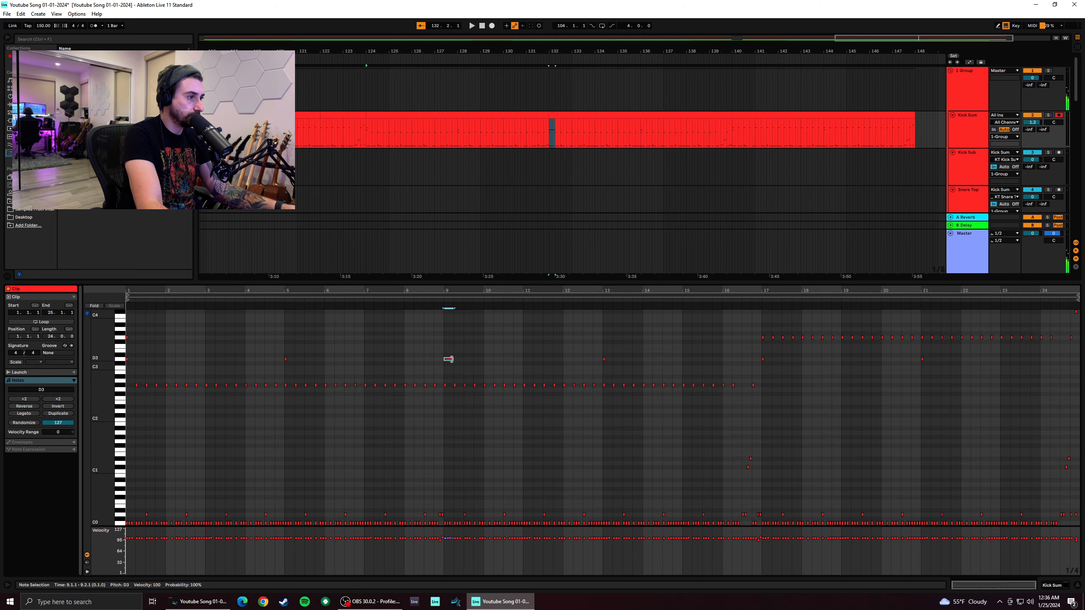
pyautogui.press('space')
pyautogui.press('space')
pyautogui.press('space')
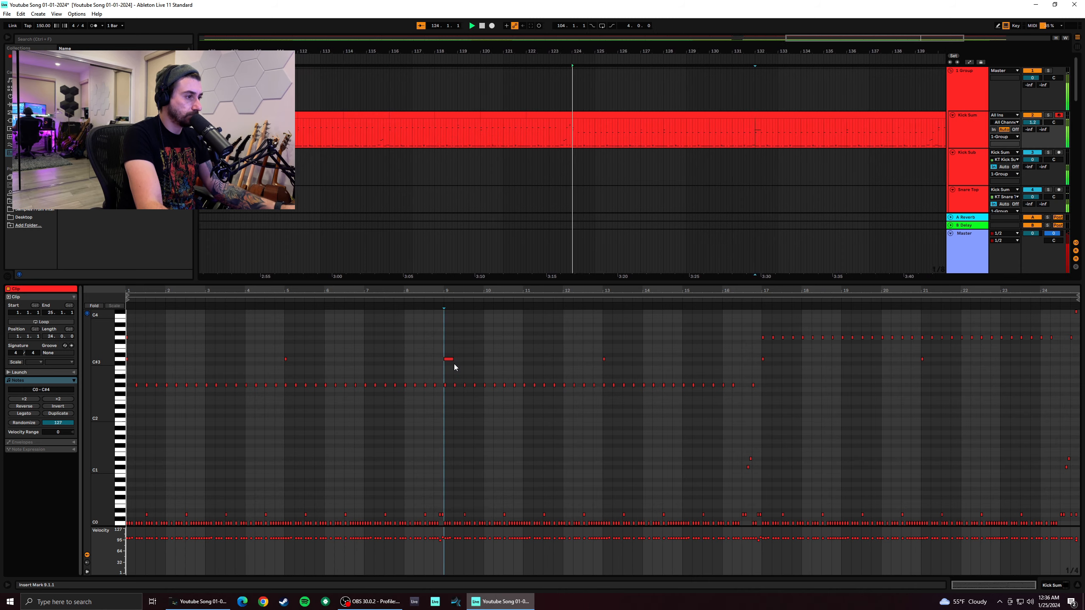
pyautogui.press('space')
pyautogui.press('space')
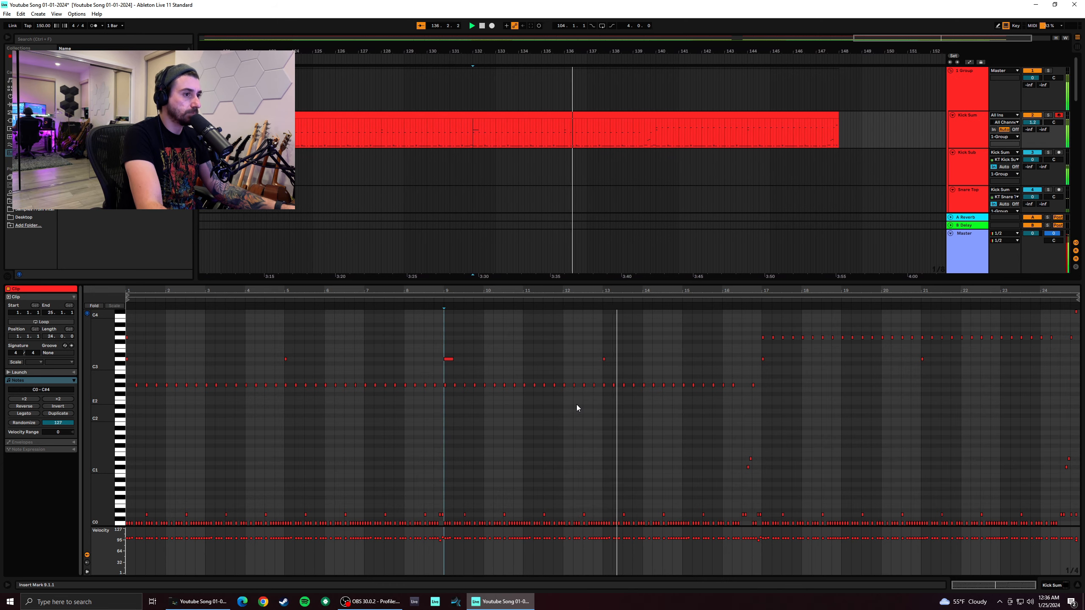
pyautogui.moveTo(788, 320); pyautogui.dragTo(882, 358)
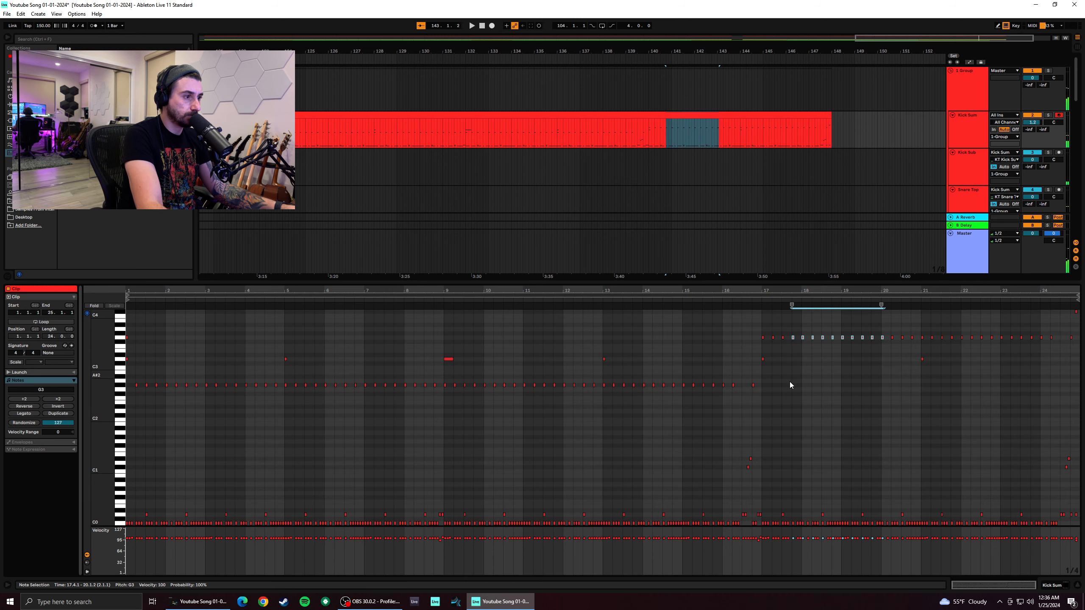
pyautogui.click(445, 380)
pyautogui.press('space')
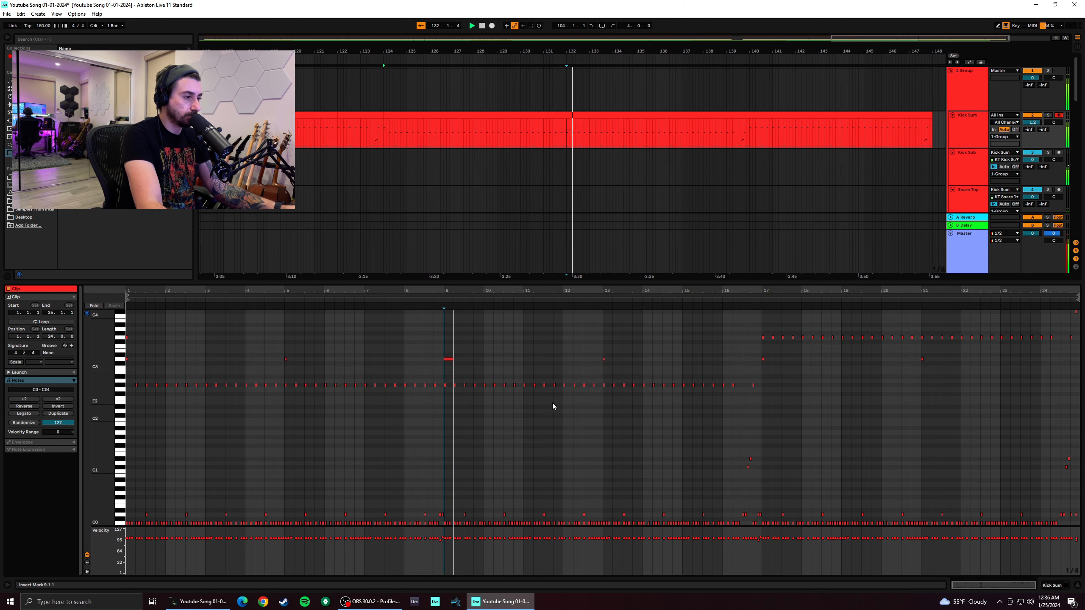
pyautogui.press('space')
# Select the G#2 notes from 9.2.1 to bar 16 and transpose them up to C4
pyautogui.click(751, 402)
pyautogui.moveTo(740, 399); pyautogui.dragTo(452, 384)
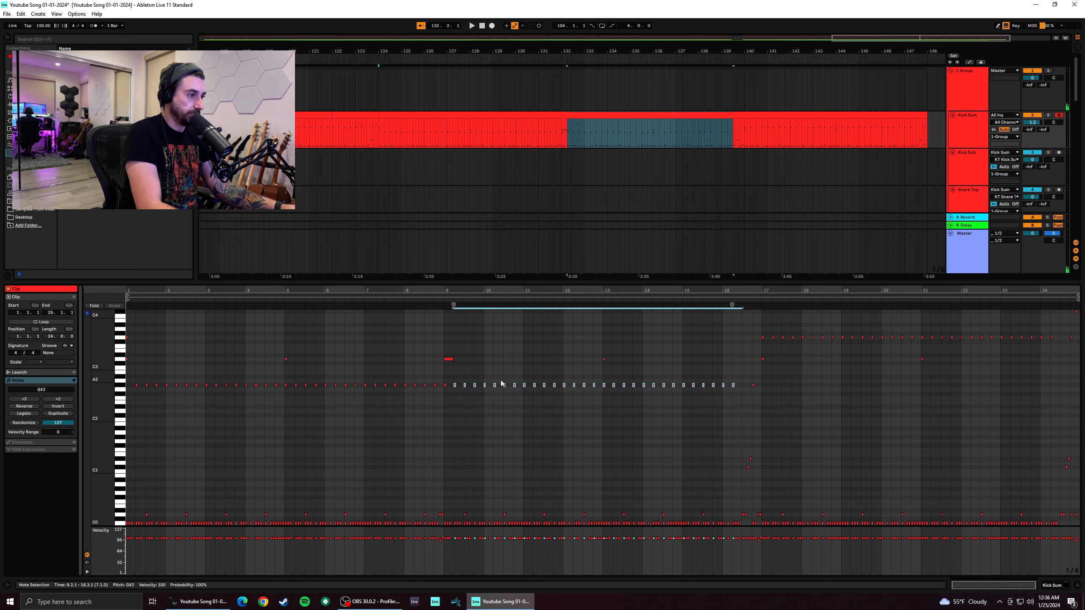
pyautogui.press('Up')
pyautogui.press('Up')
pyautogui.press('Up')
pyautogui.press('Up')
pyautogui.press('Up')
pyautogui.press('Up')
pyautogui.press('Up')
pyautogui.press('Up')
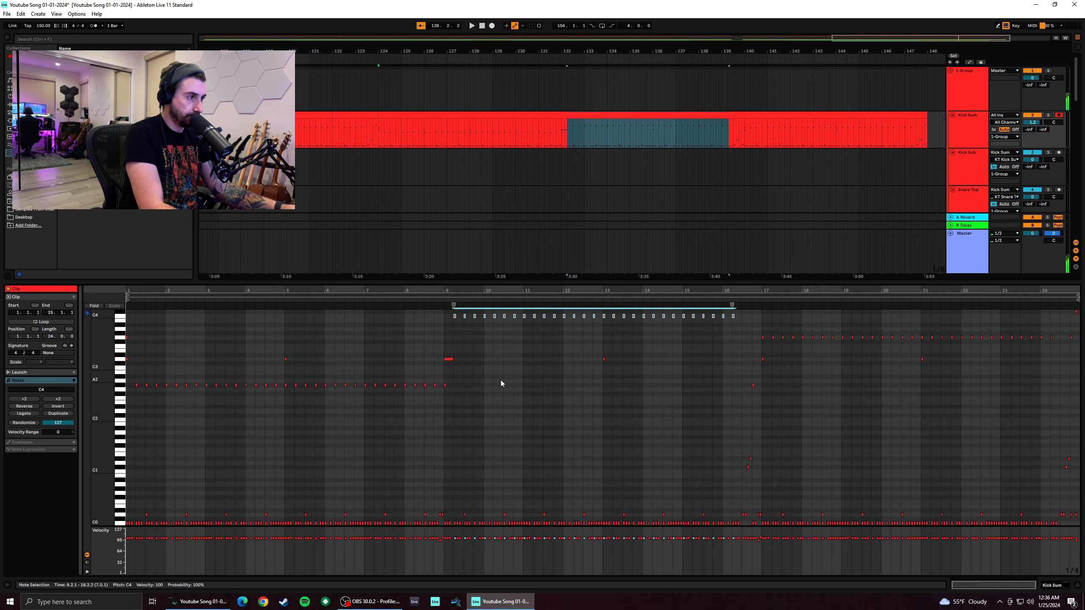
# Copy the selected C4 notes half a beat later to form steady eighth notes, and play from 9.1.1
pyautogui.scroll(2, 522, 390)
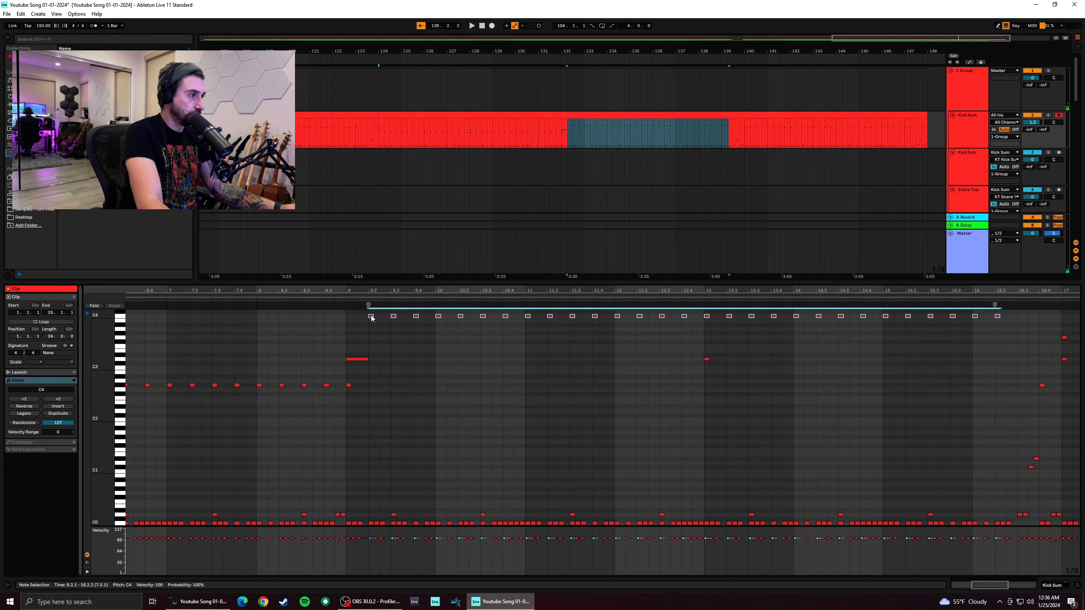
pyautogui.moveTo(371, 318); pyautogui.dragTo(382, 316)
pyautogui.click(347, 336)
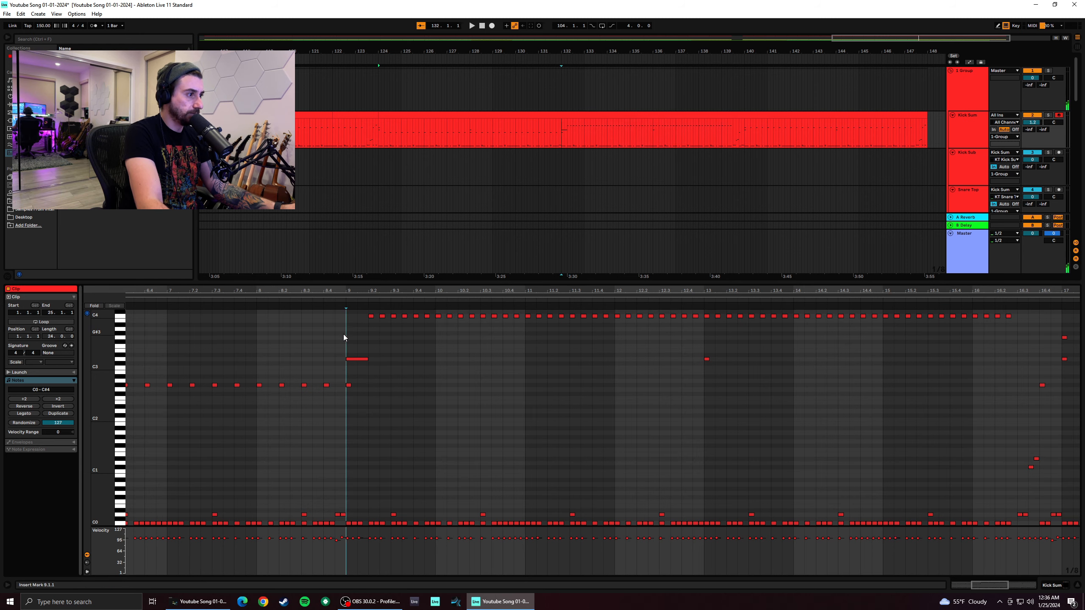
pyautogui.press('space')
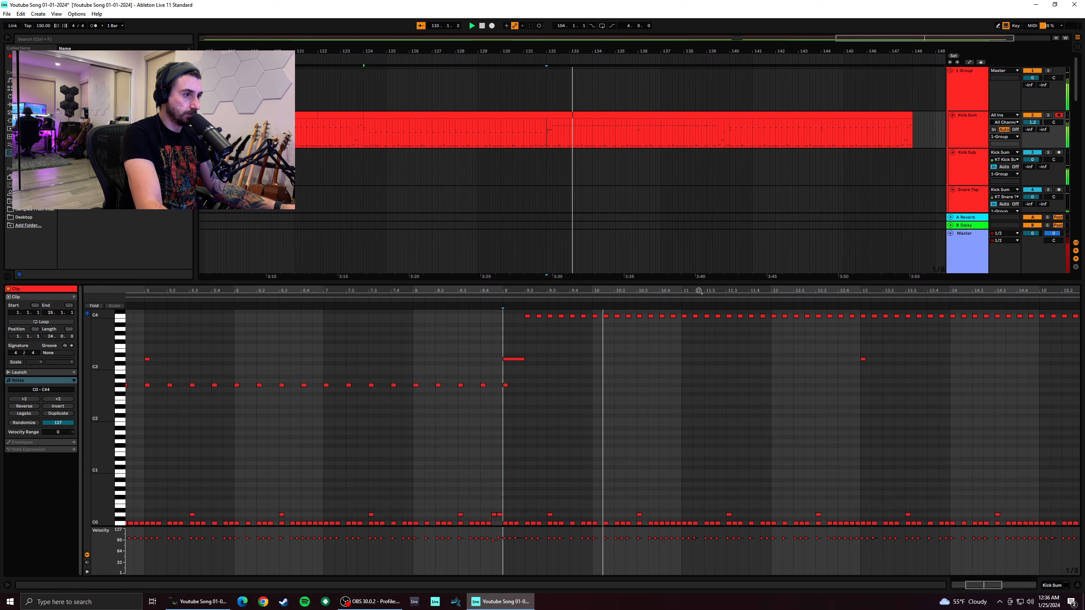
pyautogui.scroll(-3, 532, 329)
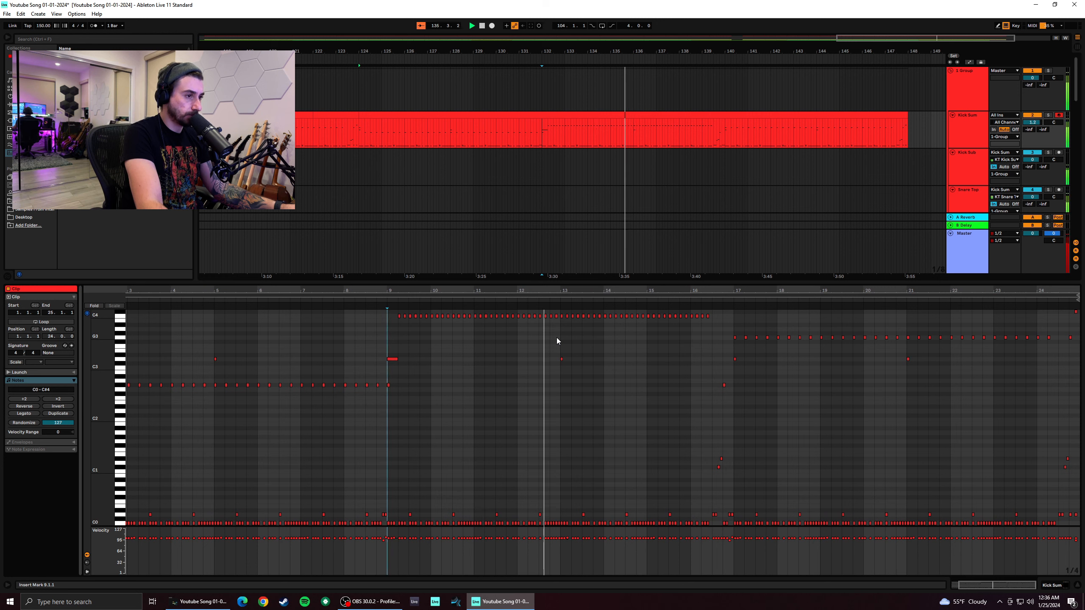
# Adjust the velocity of the D3 note at 13.1.1 while the clip keeps playing
pyautogui.click(562, 359)
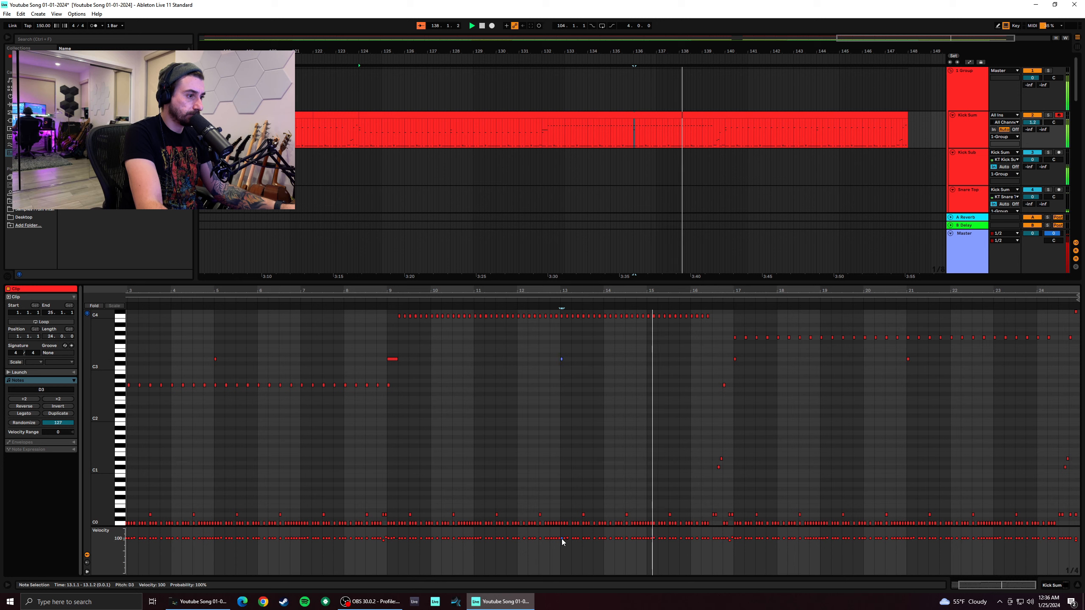
pyautogui.moveTo(562, 538); pyautogui.dragTo(562, 538)
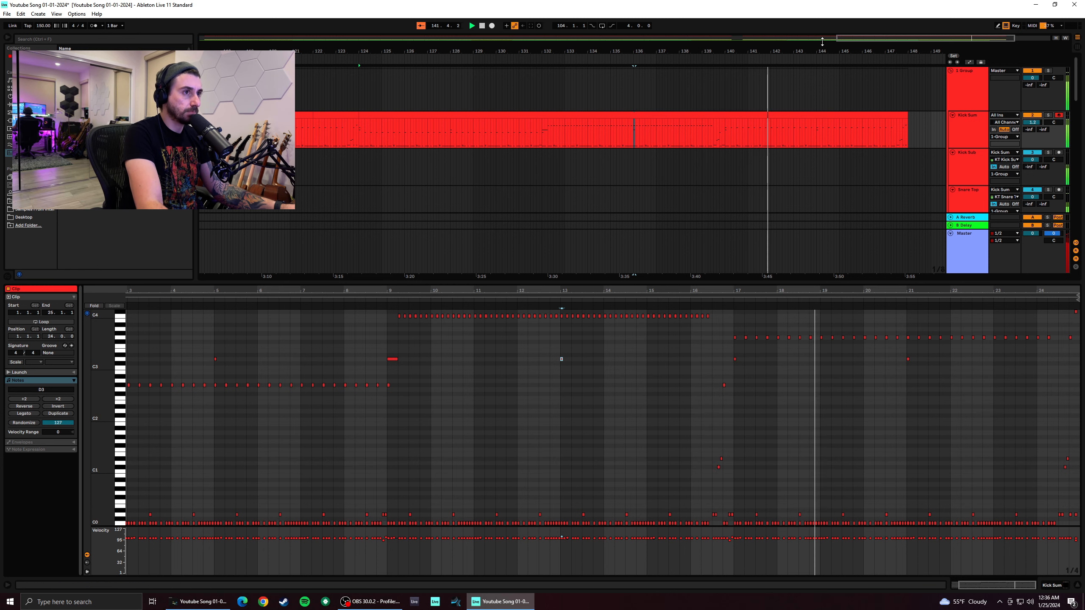
pyautogui.moveTo(707, 50); pyautogui.dragTo(913, 41)
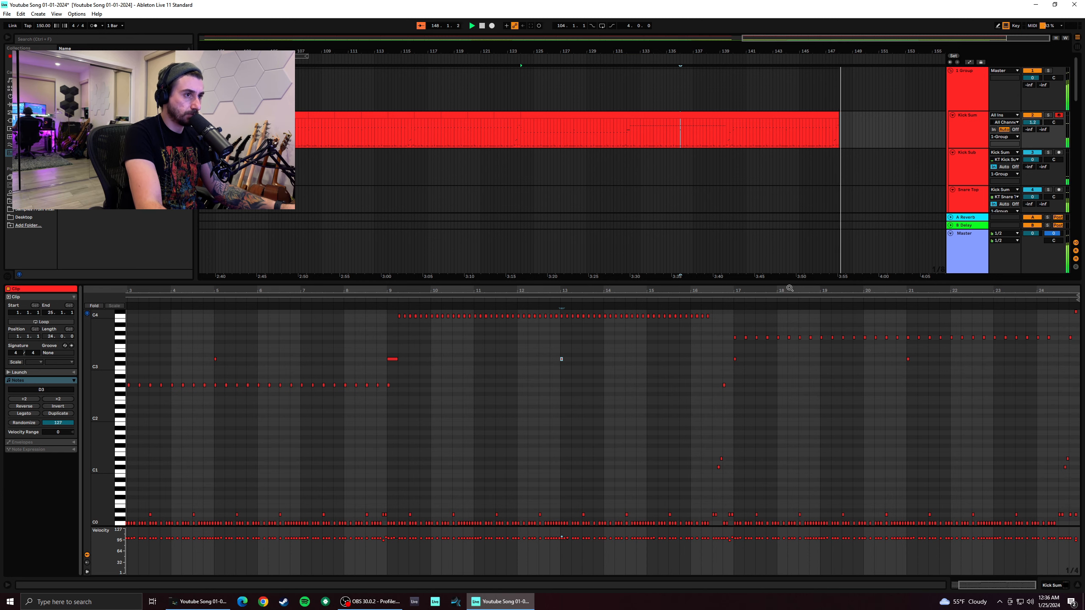
# Collapse the 1-Group drum tracks and show the group's device view below the arrangement
pyautogui.moveTo(539, 50); pyautogui.dragTo(538, 39)
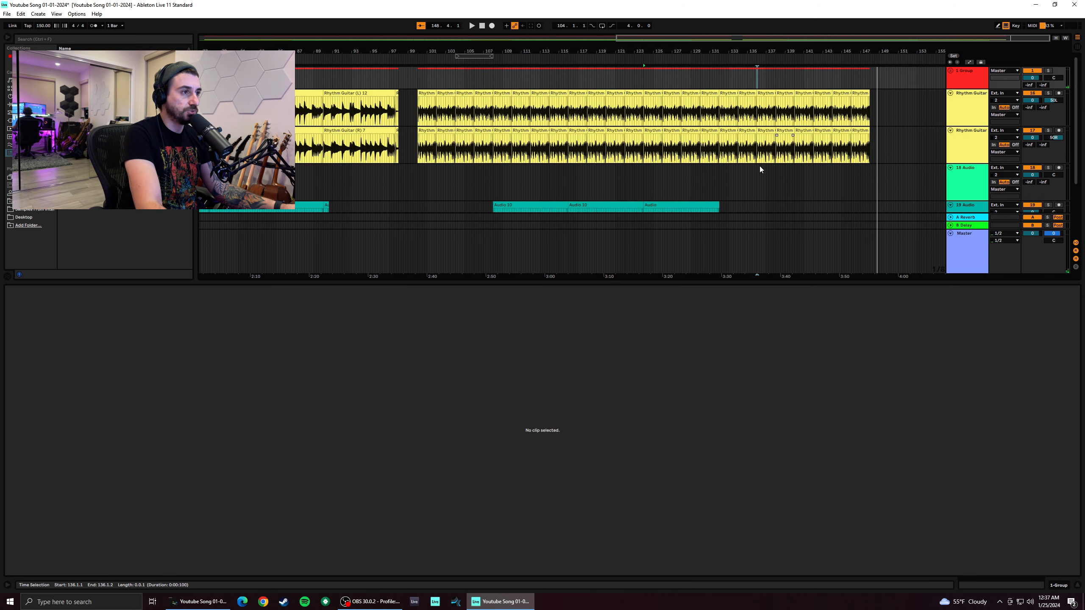
pyautogui.click(1059, 585)
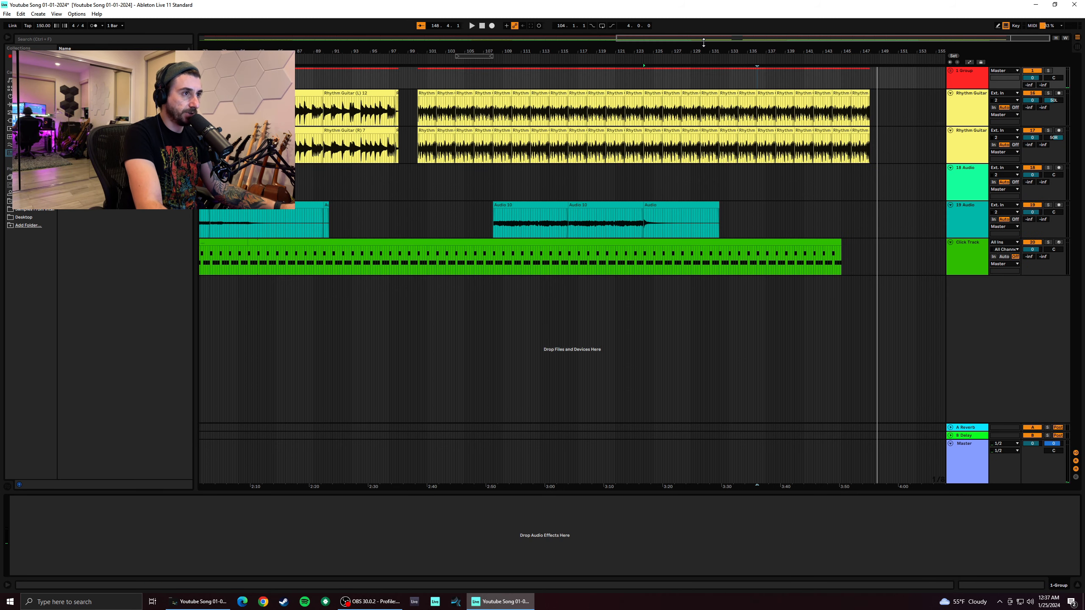
pyautogui.moveTo(720, 37); pyautogui.dragTo(361, 35)
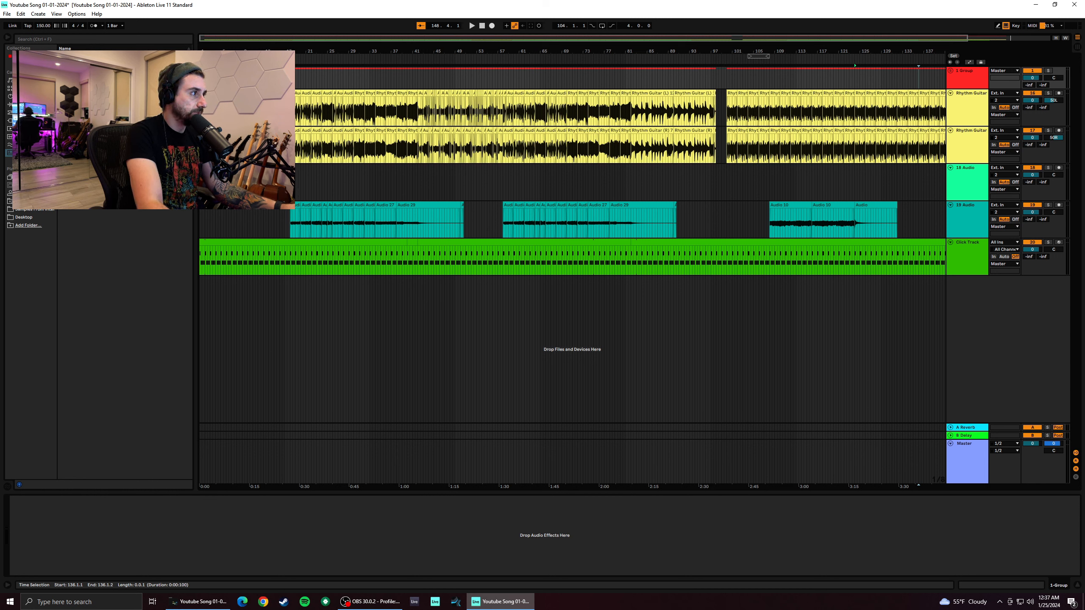
# Mute the Click Track and play the song from the start with playback following enabled
pyautogui.click(201, 78)
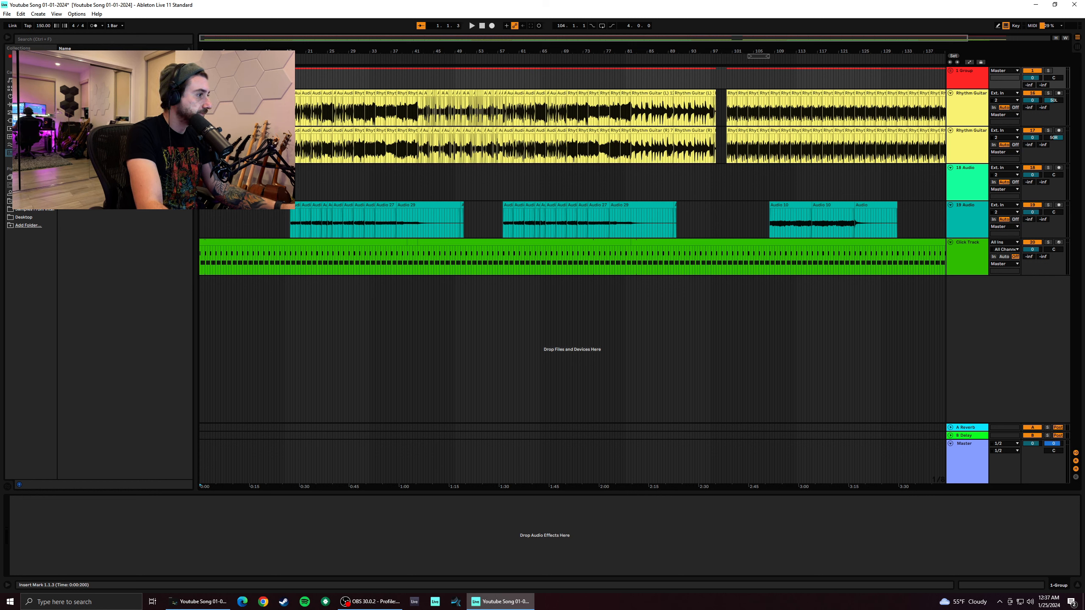
pyautogui.click(1032, 243)
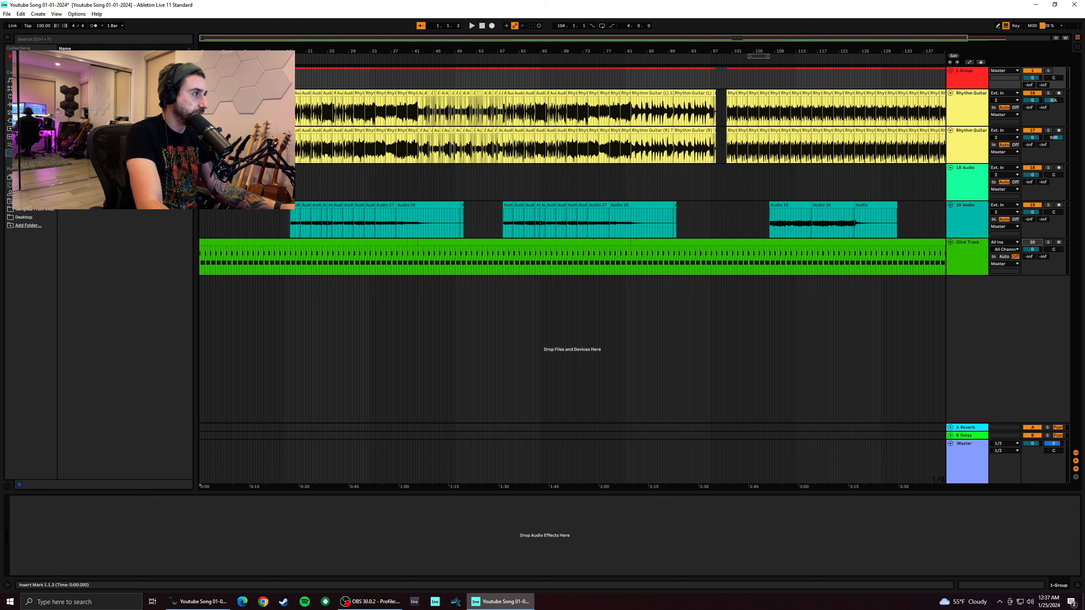
pyautogui.press('space')
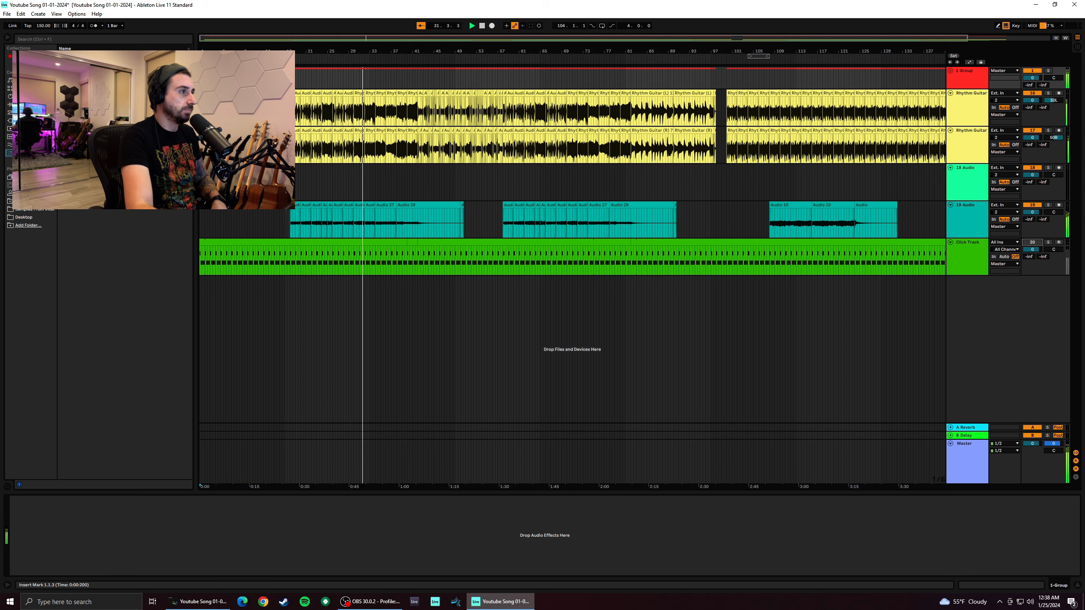
pyautogui.click(318, 77)
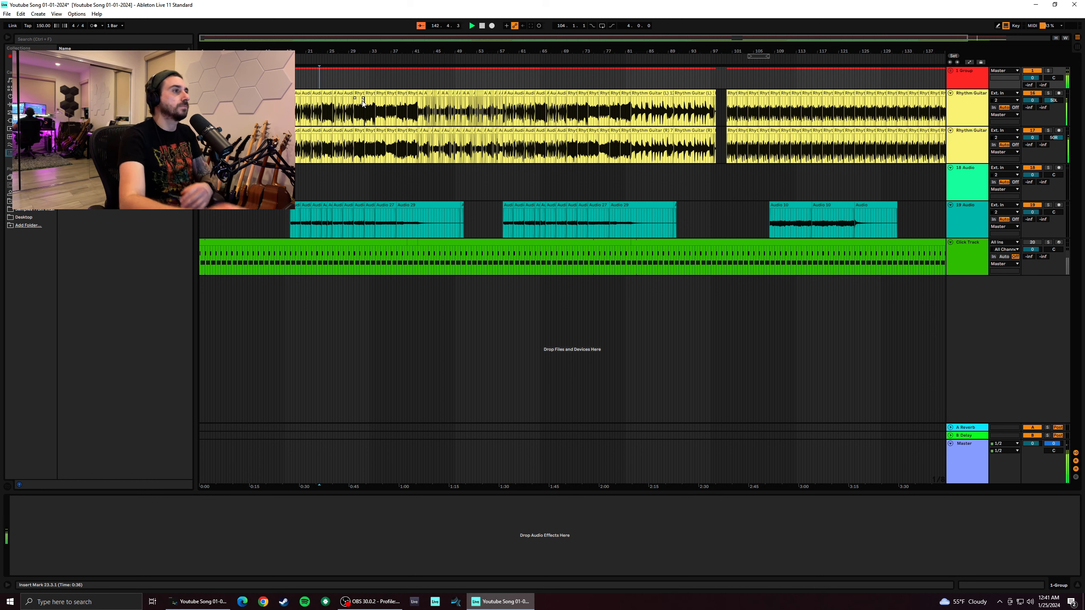
pyautogui.click(420, 26)
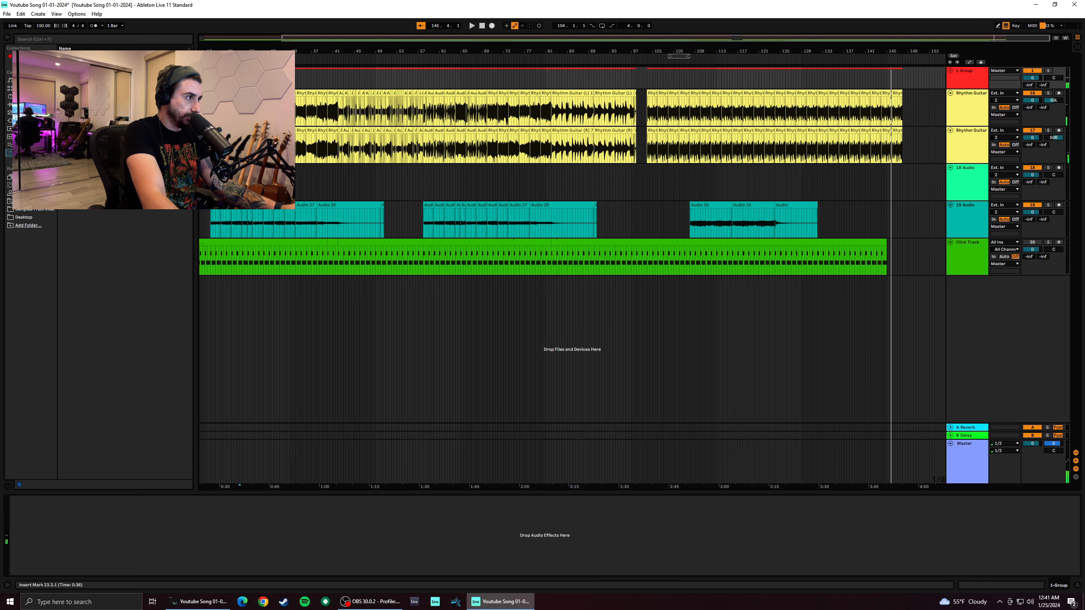
# Replay the early section from 21.3.1 and expand the 1-Group drum tracks
pyautogui.moveTo(307, 41); pyautogui.dragTo(315, 78)
pyautogui.click(298, 77)
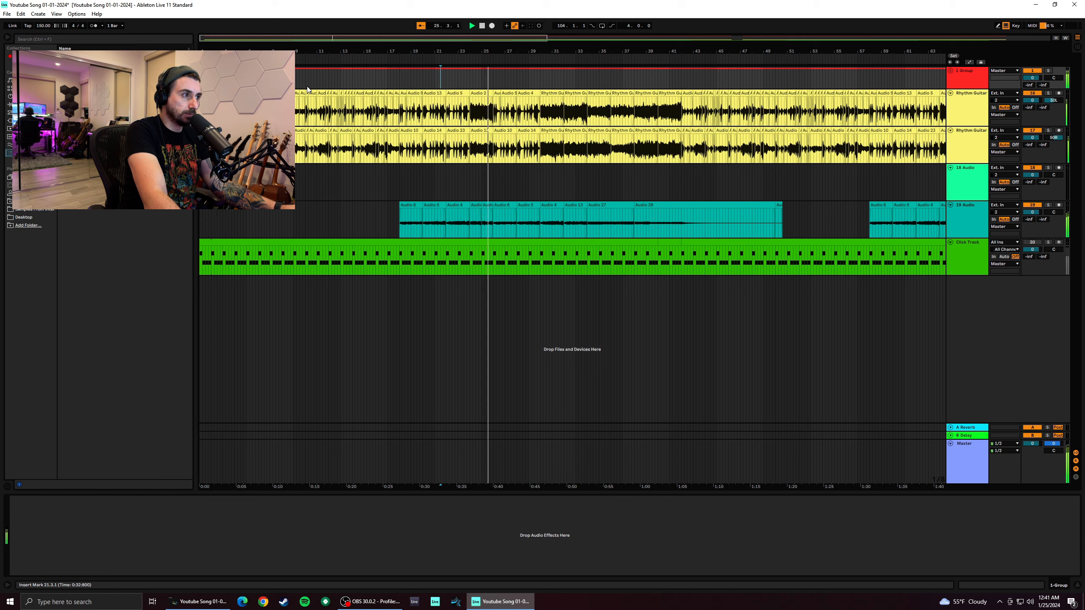
pyautogui.click(396, 83)
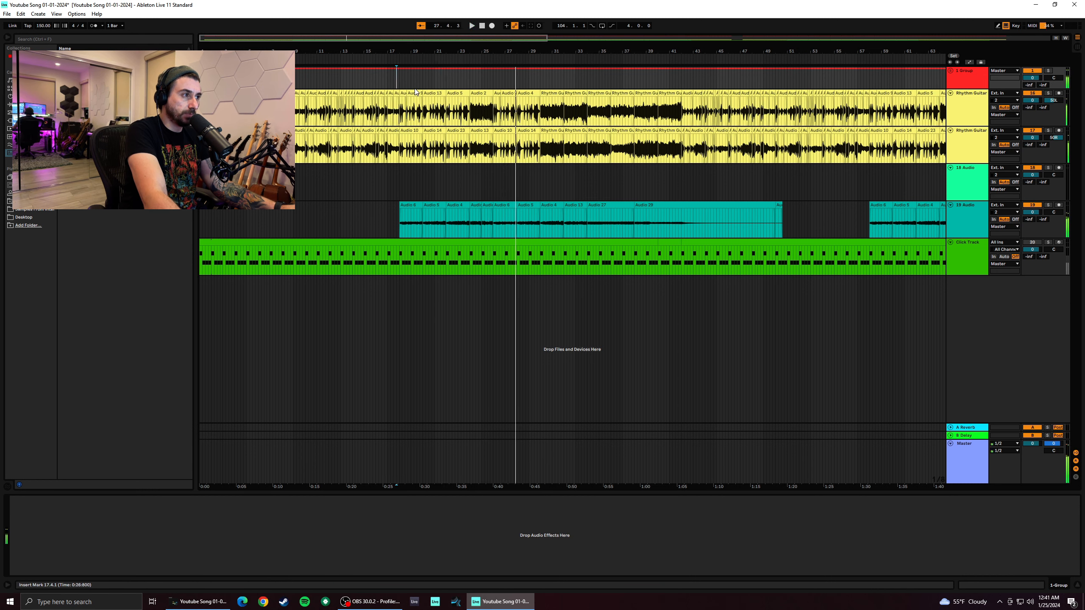
pyautogui.press('space')
pyautogui.press('space')
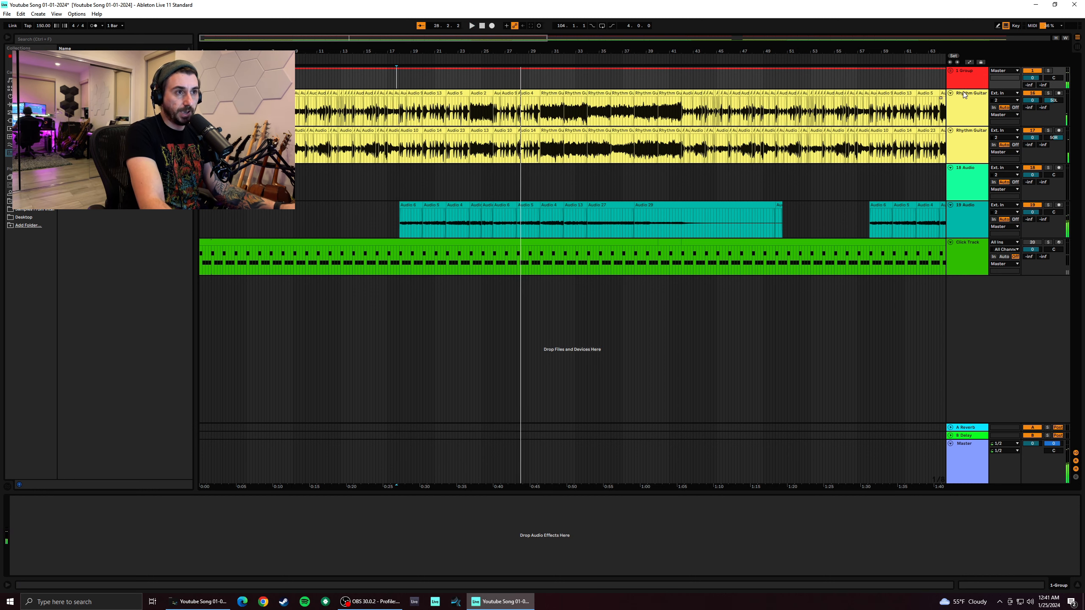
pyautogui.click(949, 71)
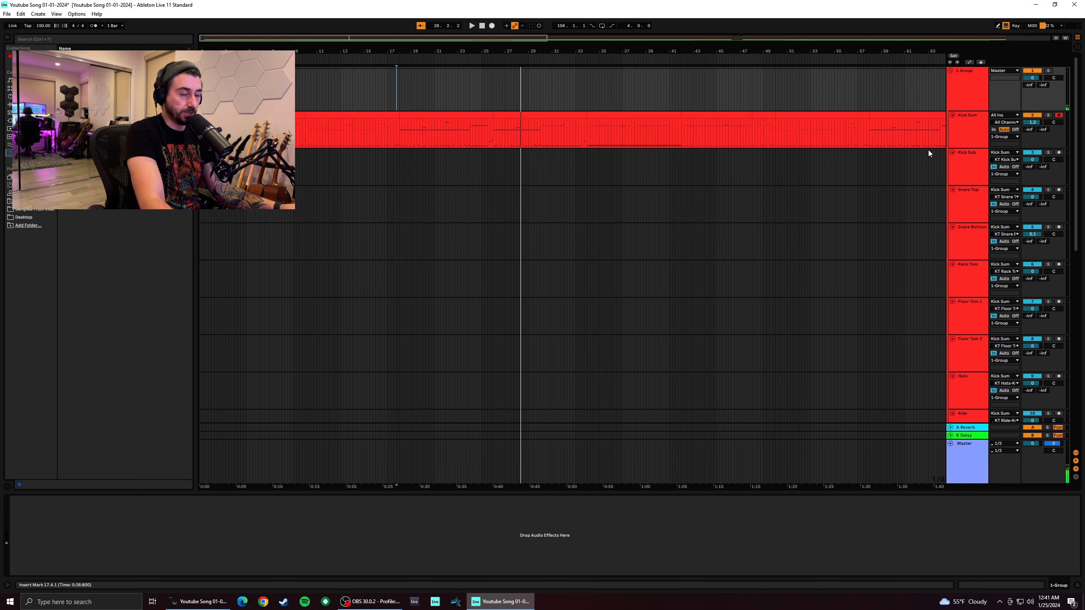
# Collapse the 1-Group drum tracks and audition the song from 81.4.3 and again from 70.1.1
pyautogui.click(951, 70)
pyautogui.moveTo(534, 40); pyautogui.dragTo(652, 36)
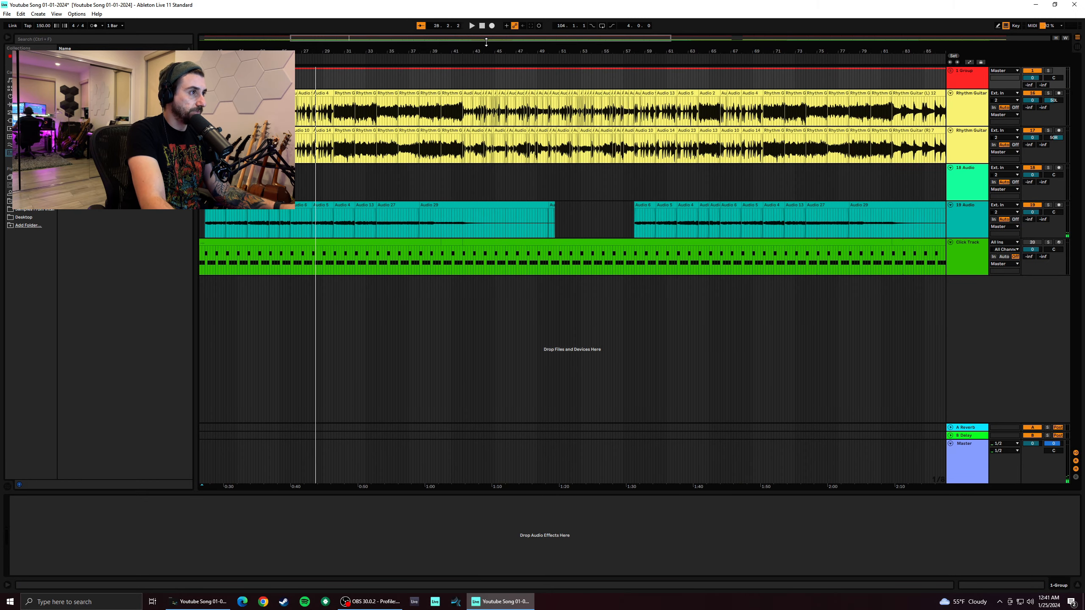
pyautogui.moveTo(486, 41); pyautogui.dragTo(673, 149)
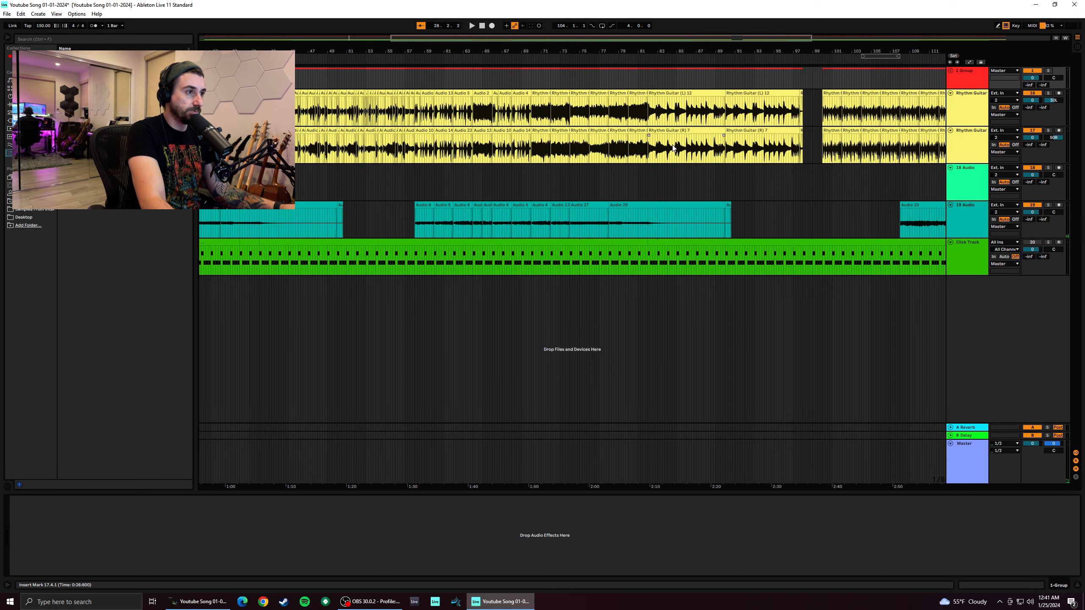
pyautogui.click(645, 153)
pyautogui.press('space')
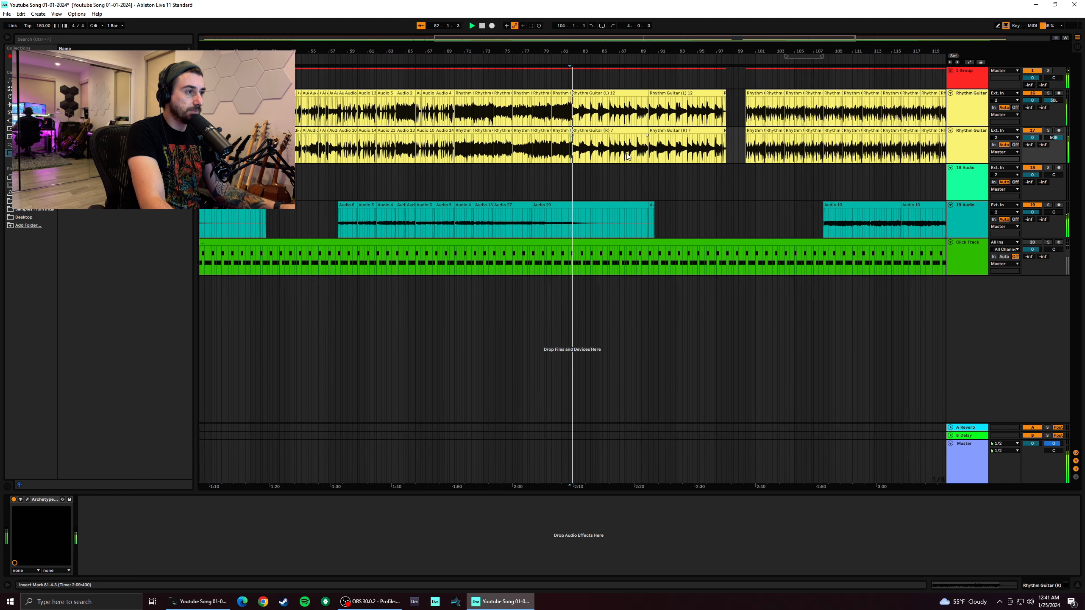
pyautogui.click(453, 152)
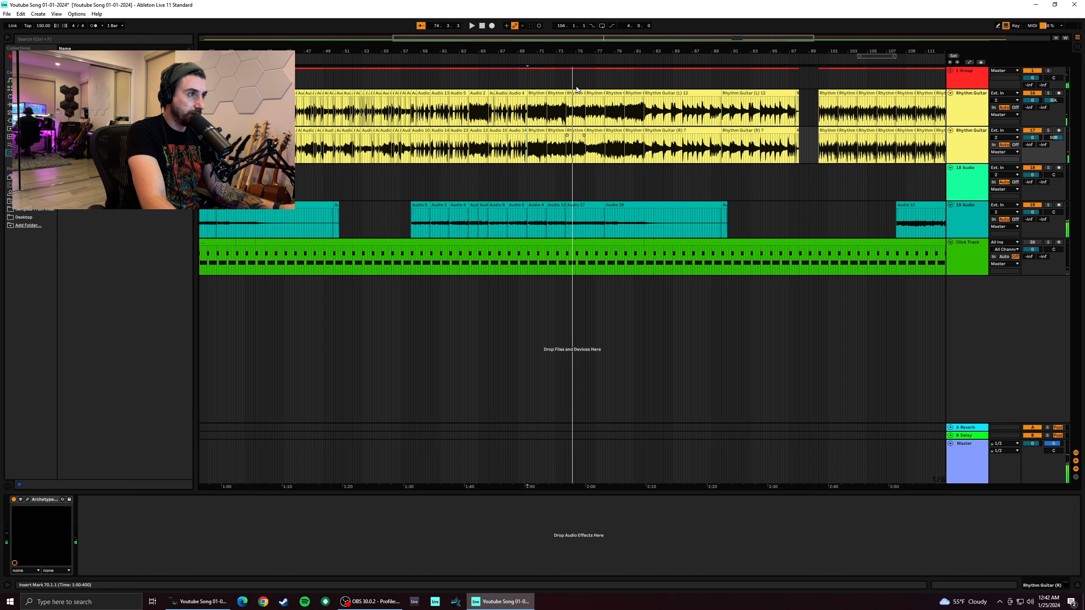
# Set the arrangement's fixed grid to 1 Bar
pyautogui.scroll(3, 633, 182)
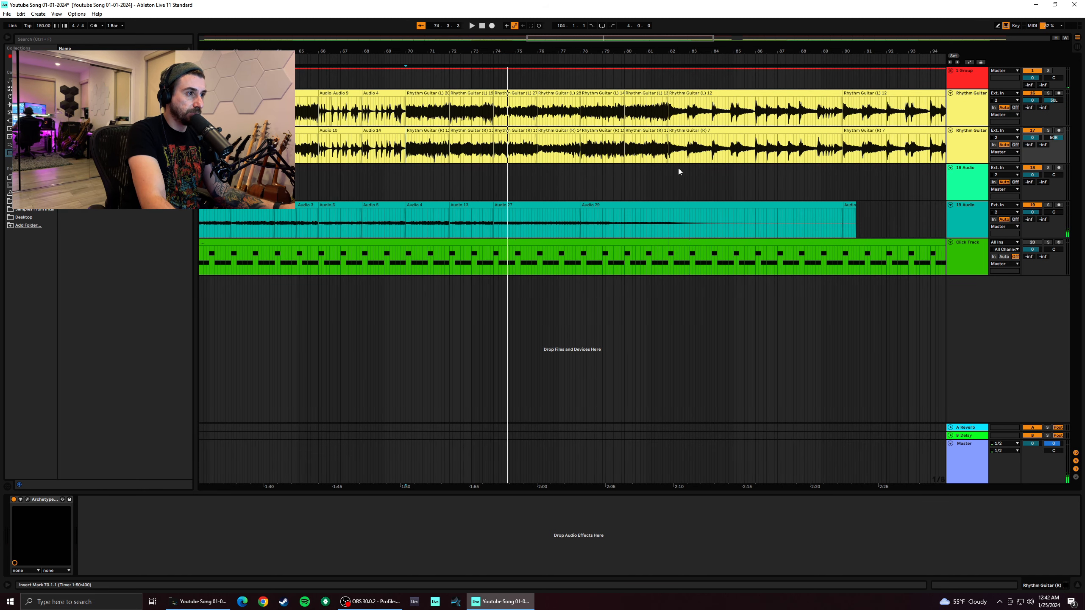
pyautogui.rightClick(635, 168)
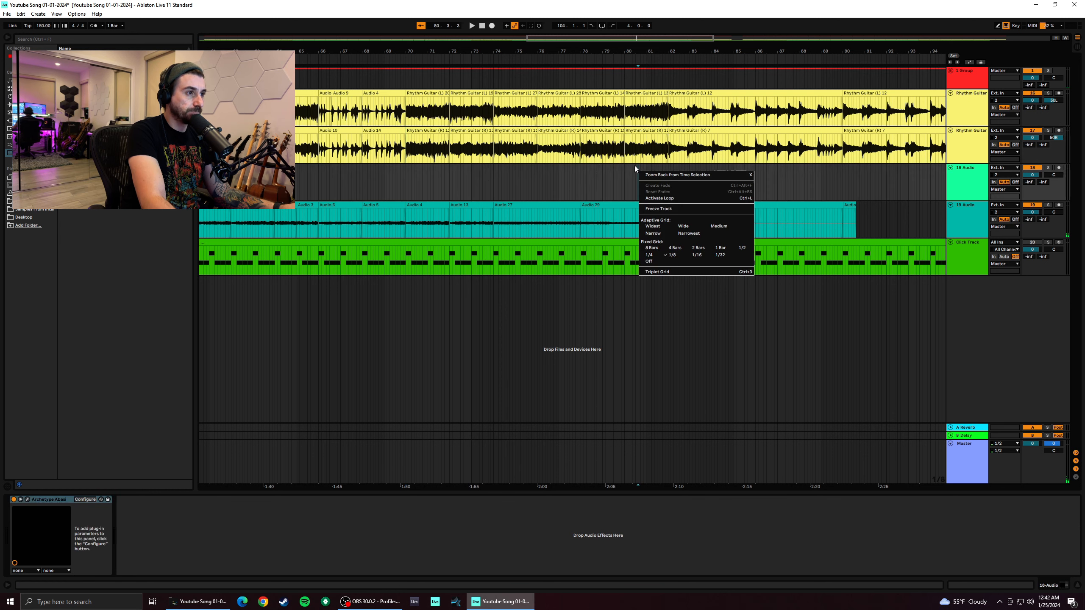
pyautogui.click(720, 247)
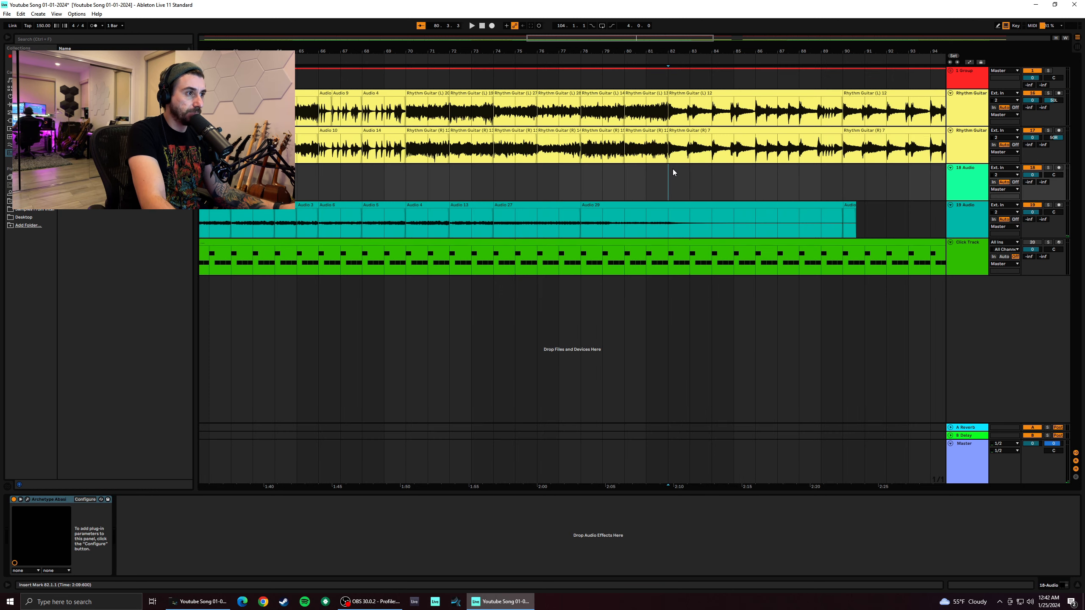
# Insert eight bars of silence from 82.1.1 to 90.1.1 across all tracks, moving the following clips later
pyautogui.click(673, 169)
pyautogui.hscroll(-3, 493, 175)
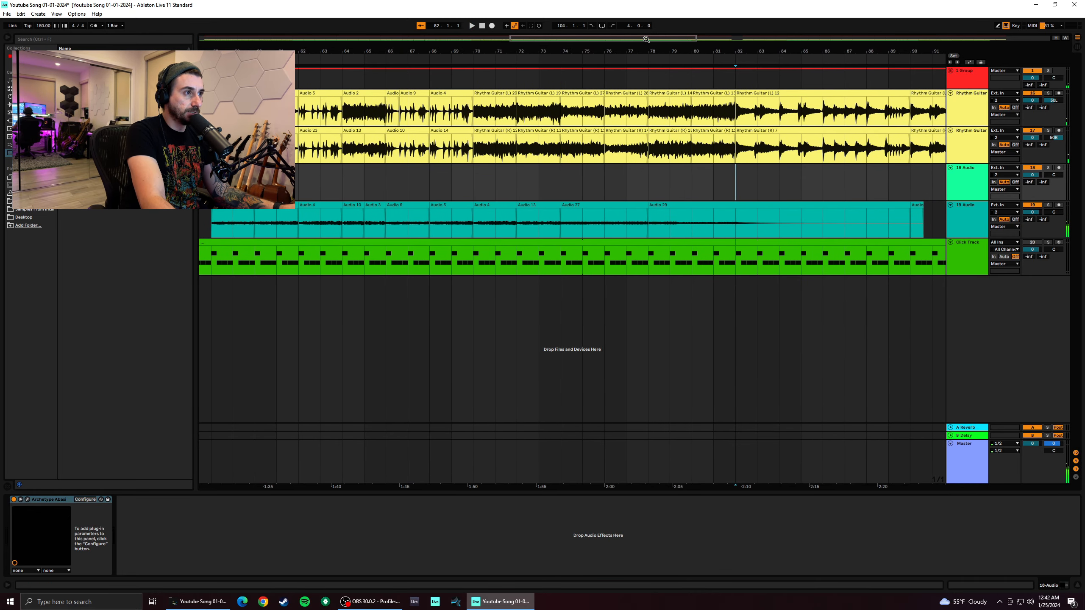
pyautogui.moveTo(646, 39); pyautogui.dragTo(703, 36)
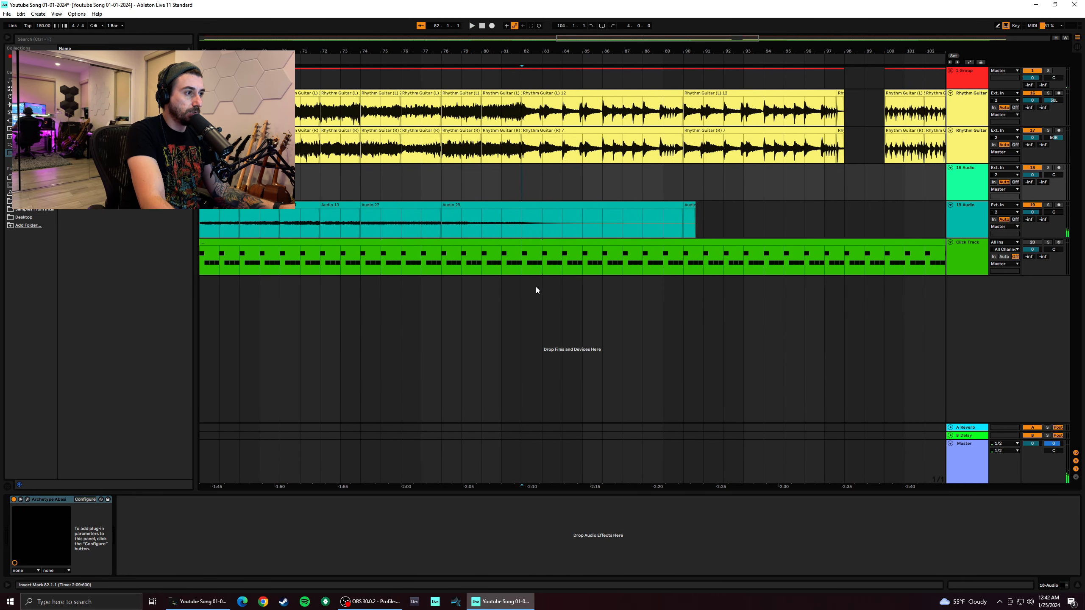
pyautogui.moveTo(528, 268); pyautogui.dragTo(674, 187)
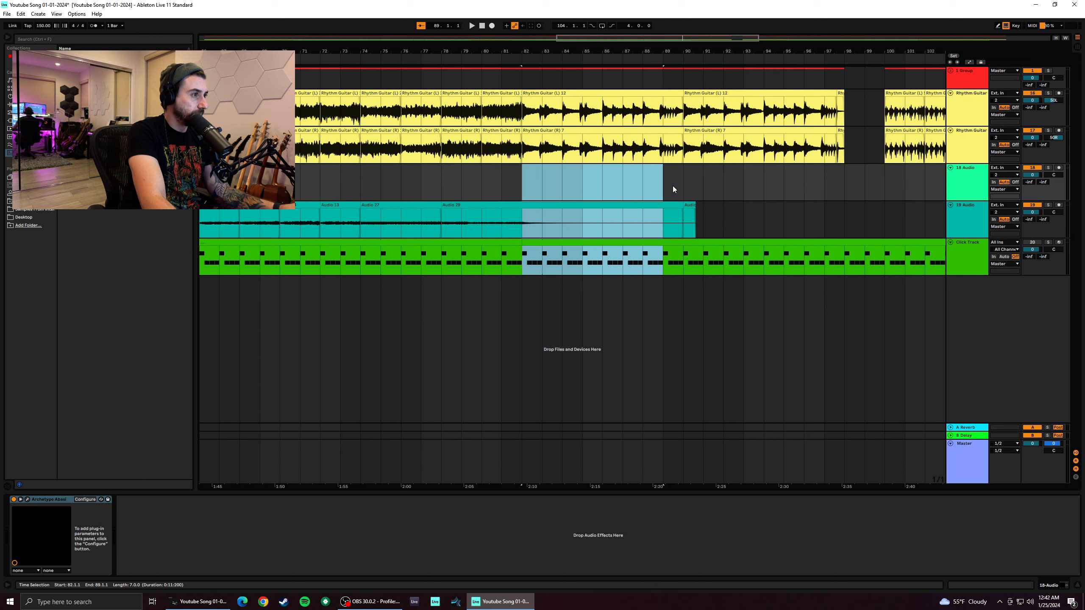
pyautogui.moveTo(673, 190); pyautogui.dragTo(682, 54)
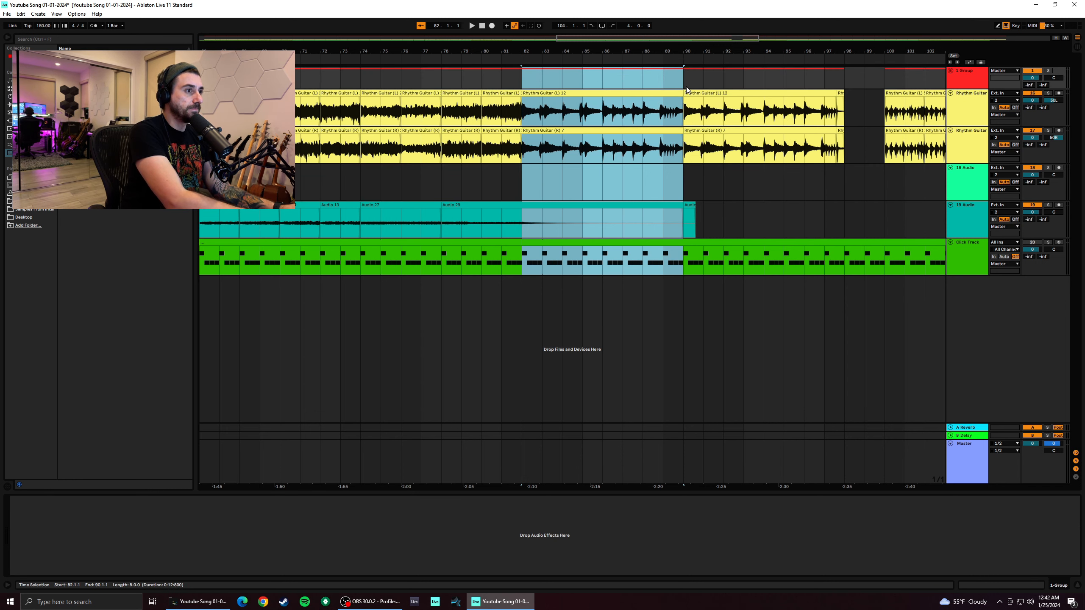
pyautogui.hotkey('ctrl', 'i')
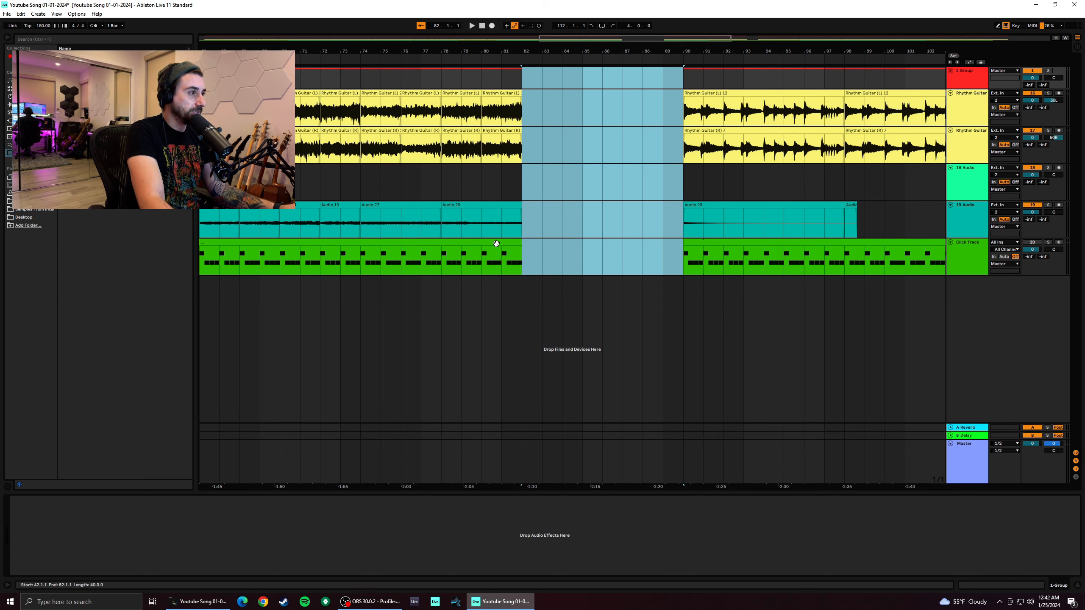
# Play the section before the empty gap from 70.1.1 to judge which bars should fill it
pyautogui.moveTo(517, 285); pyautogui.dragTo(325, 77)
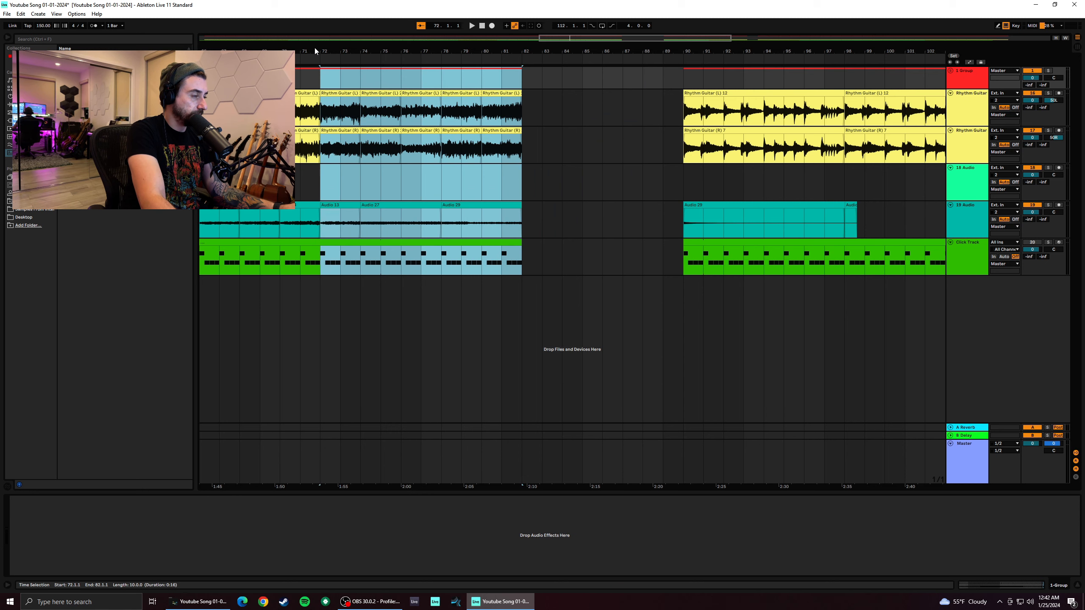
pyautogui.click(280, 112)
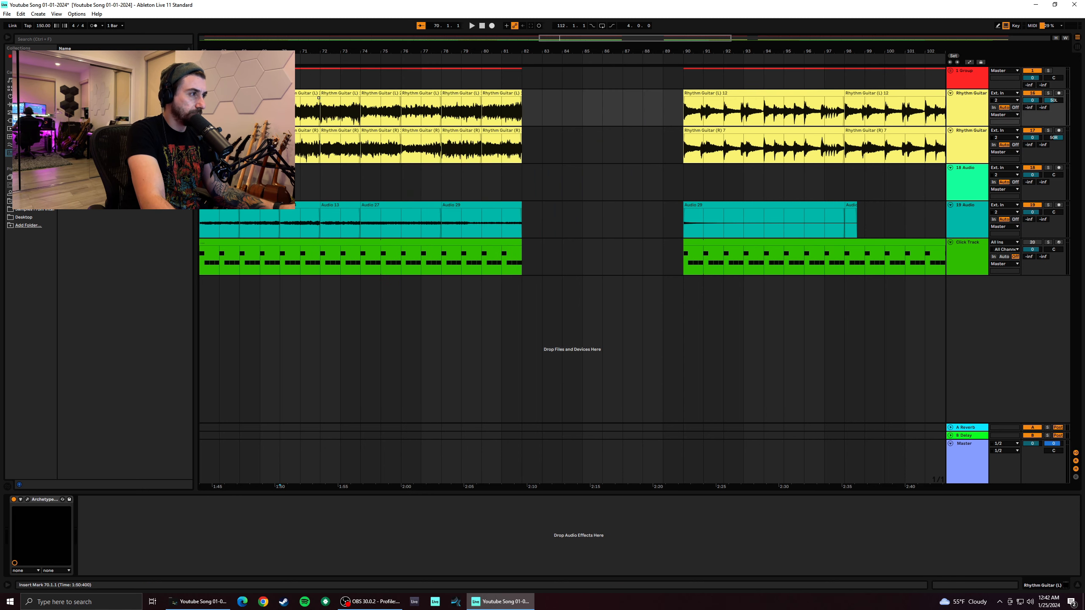
pyautogui.press('space')
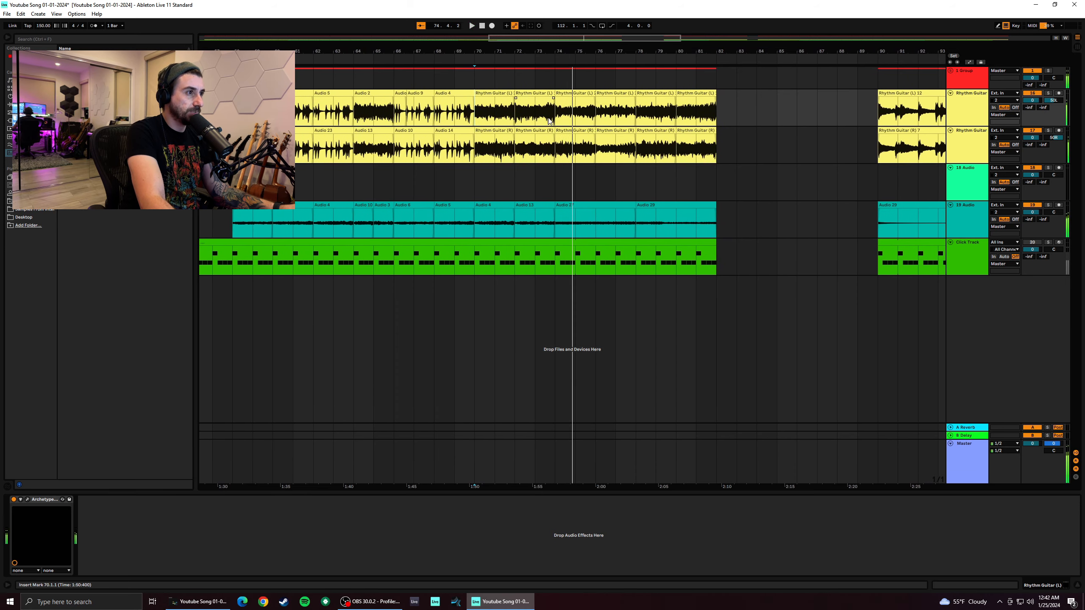
pyautogui.press('space')
# Duplicate the eight bars from 74.1.1 to 82.1.1 on all tracks into the empty gap and play from 64.1.1
pyautogui.moveTo(713, 284); pyautogui.dragTo(555, 45)
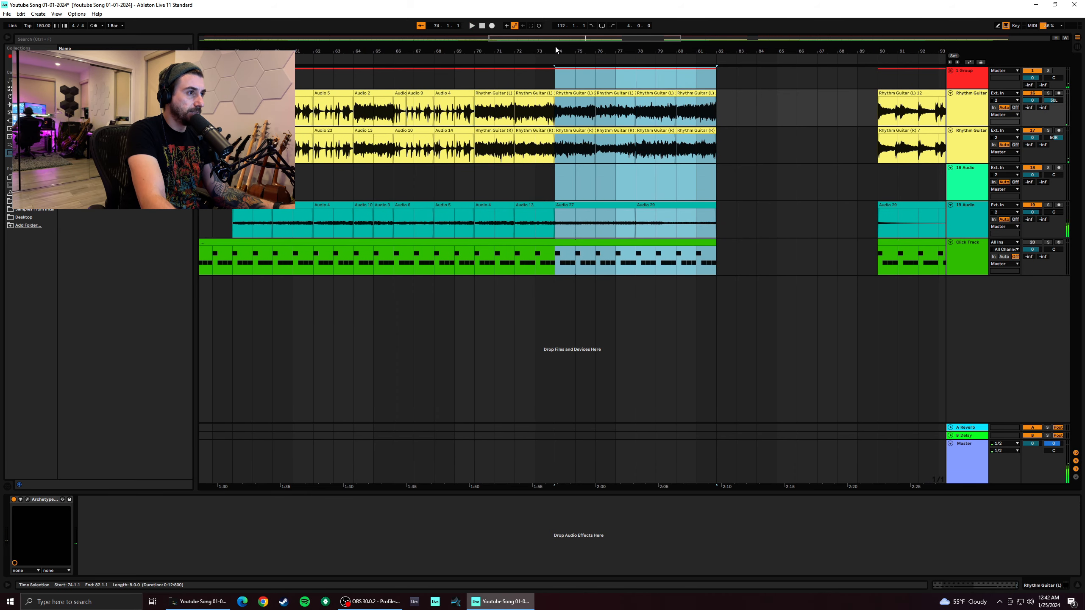
pyautogui.hotkey('ctrl', 'd')
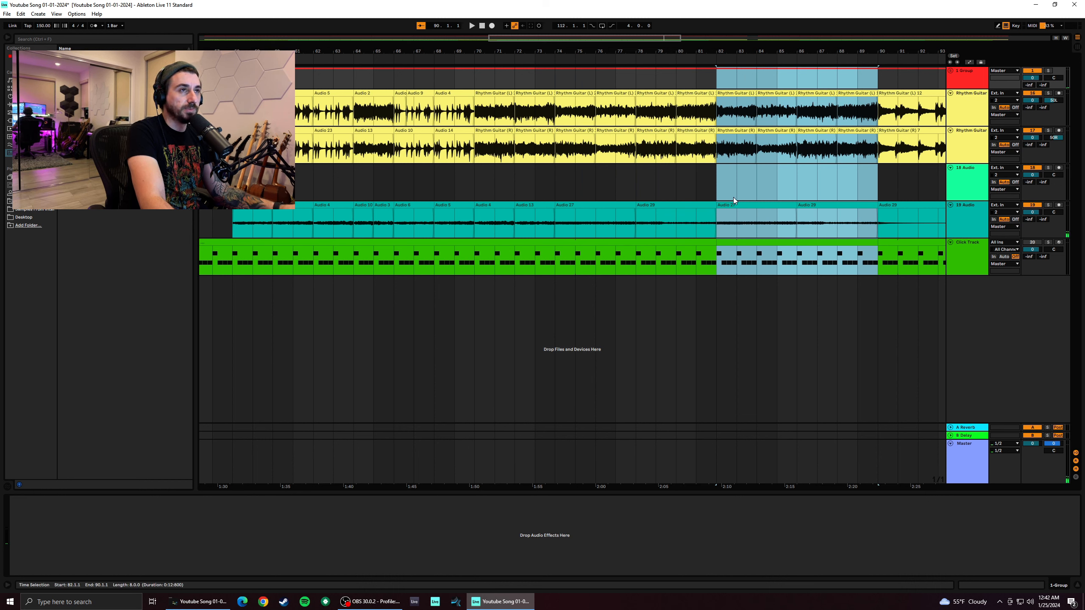
pyautogui.click(377, 172)
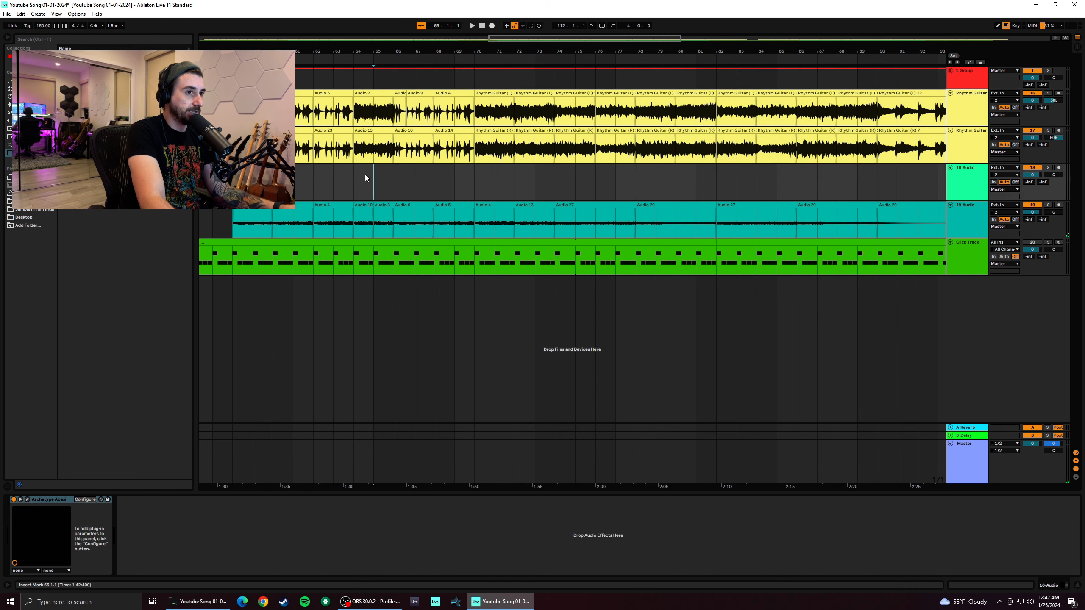
pyautogui.press('space')
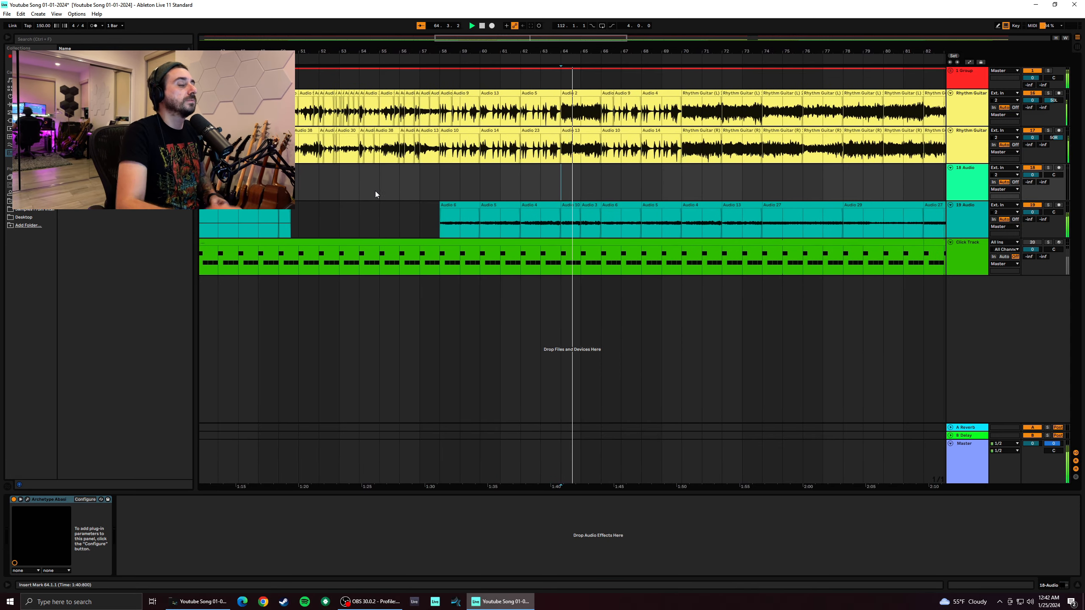